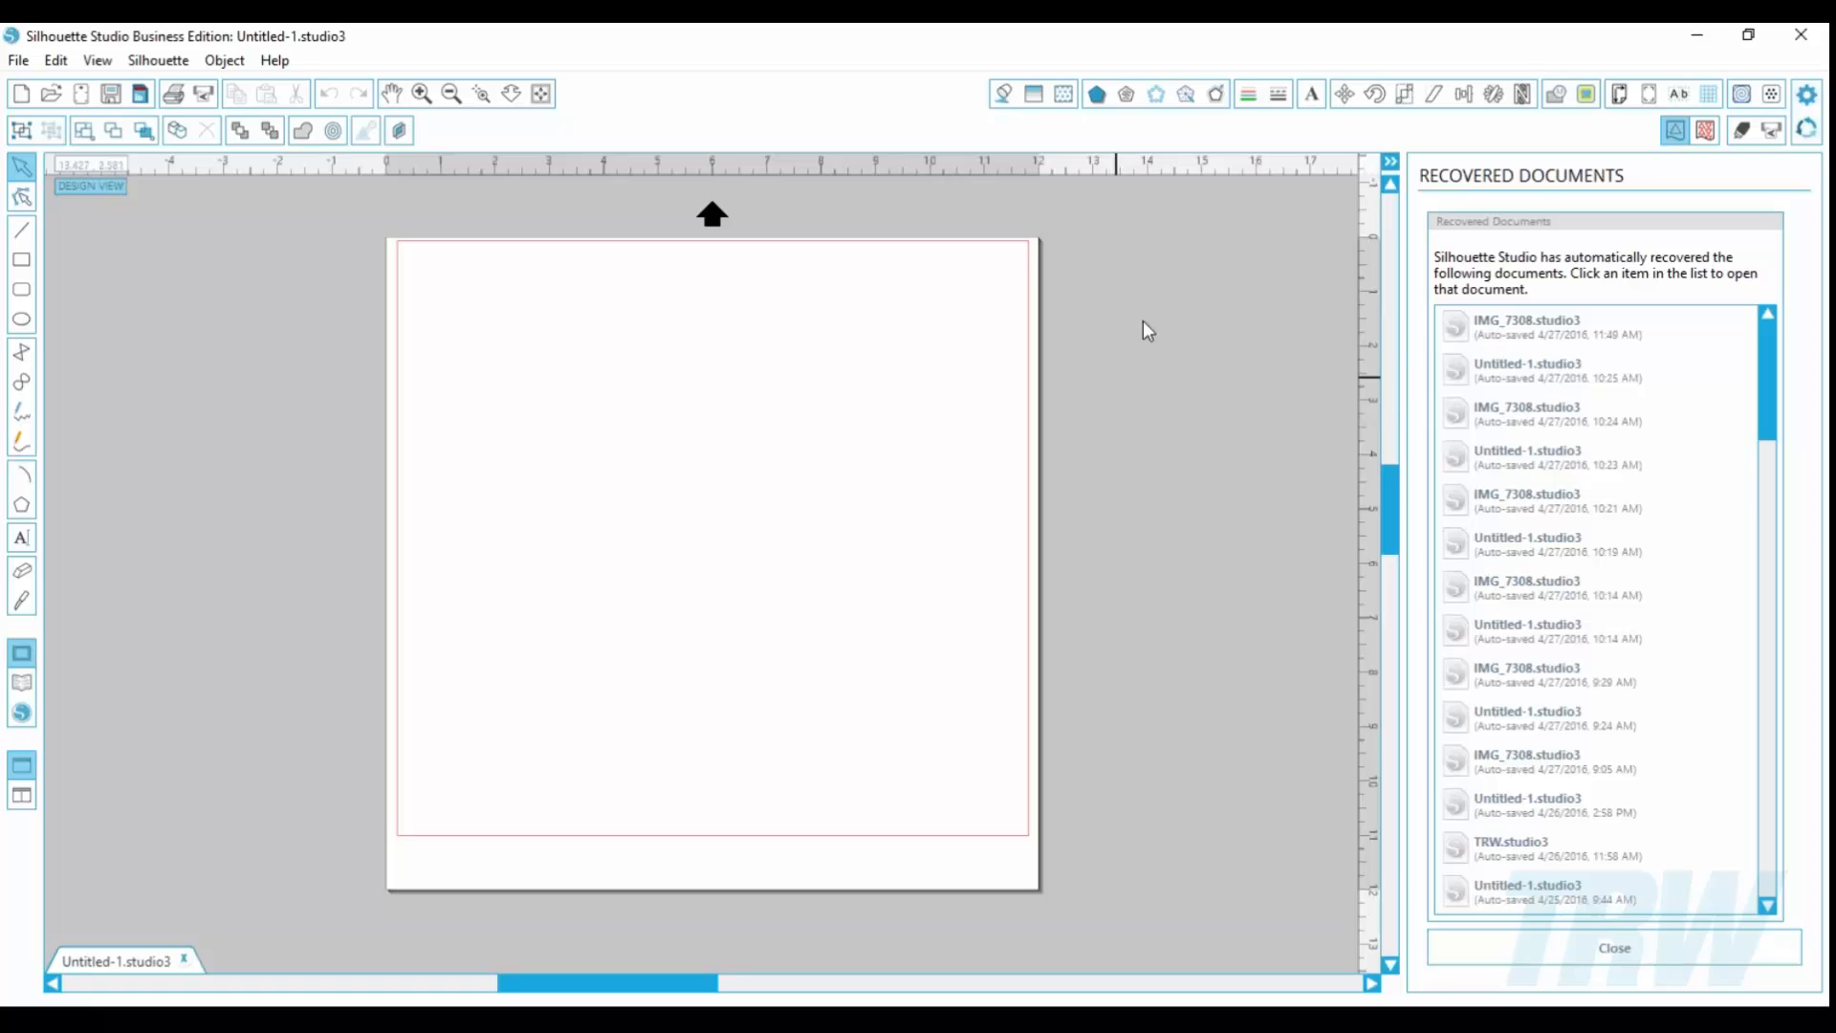
Step: Close the list of recovered documents
left_click(1592, 951)
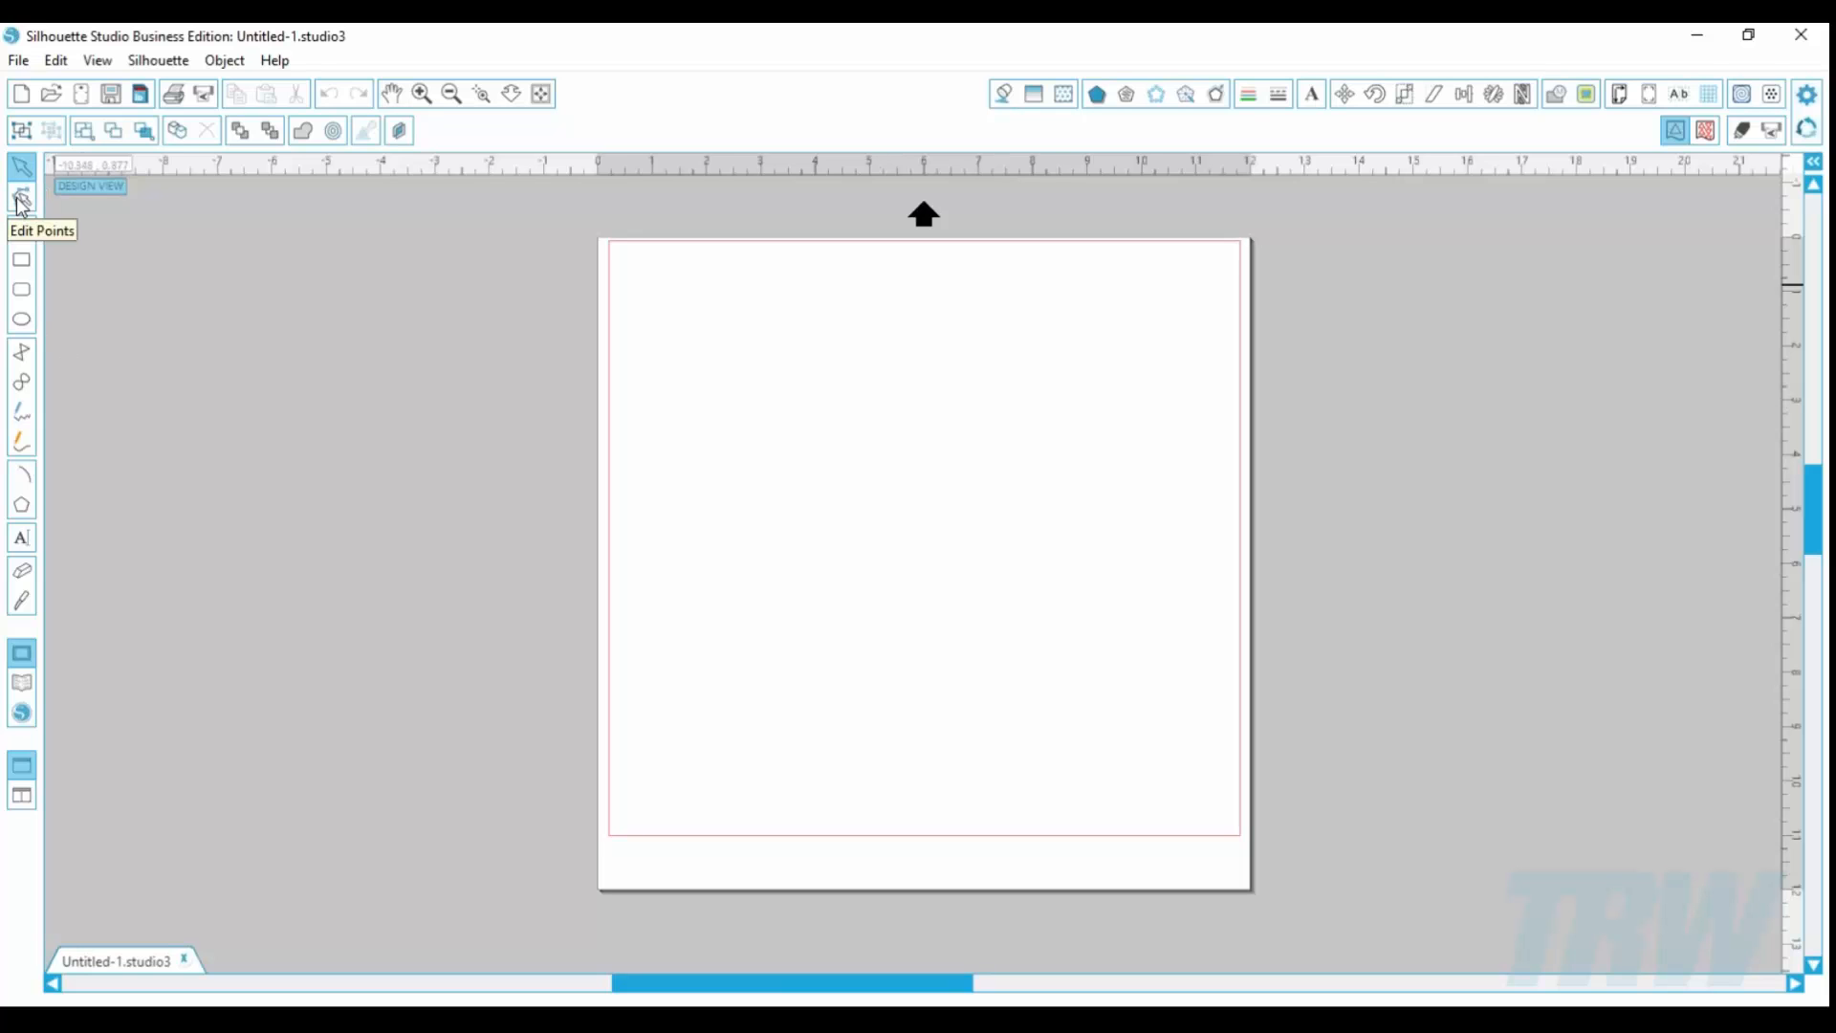
Step: Draw a rectangle about 2 by 1.7 in near the page's upper-left corner and a square about 5 in wide below it
left_click(21, 259)
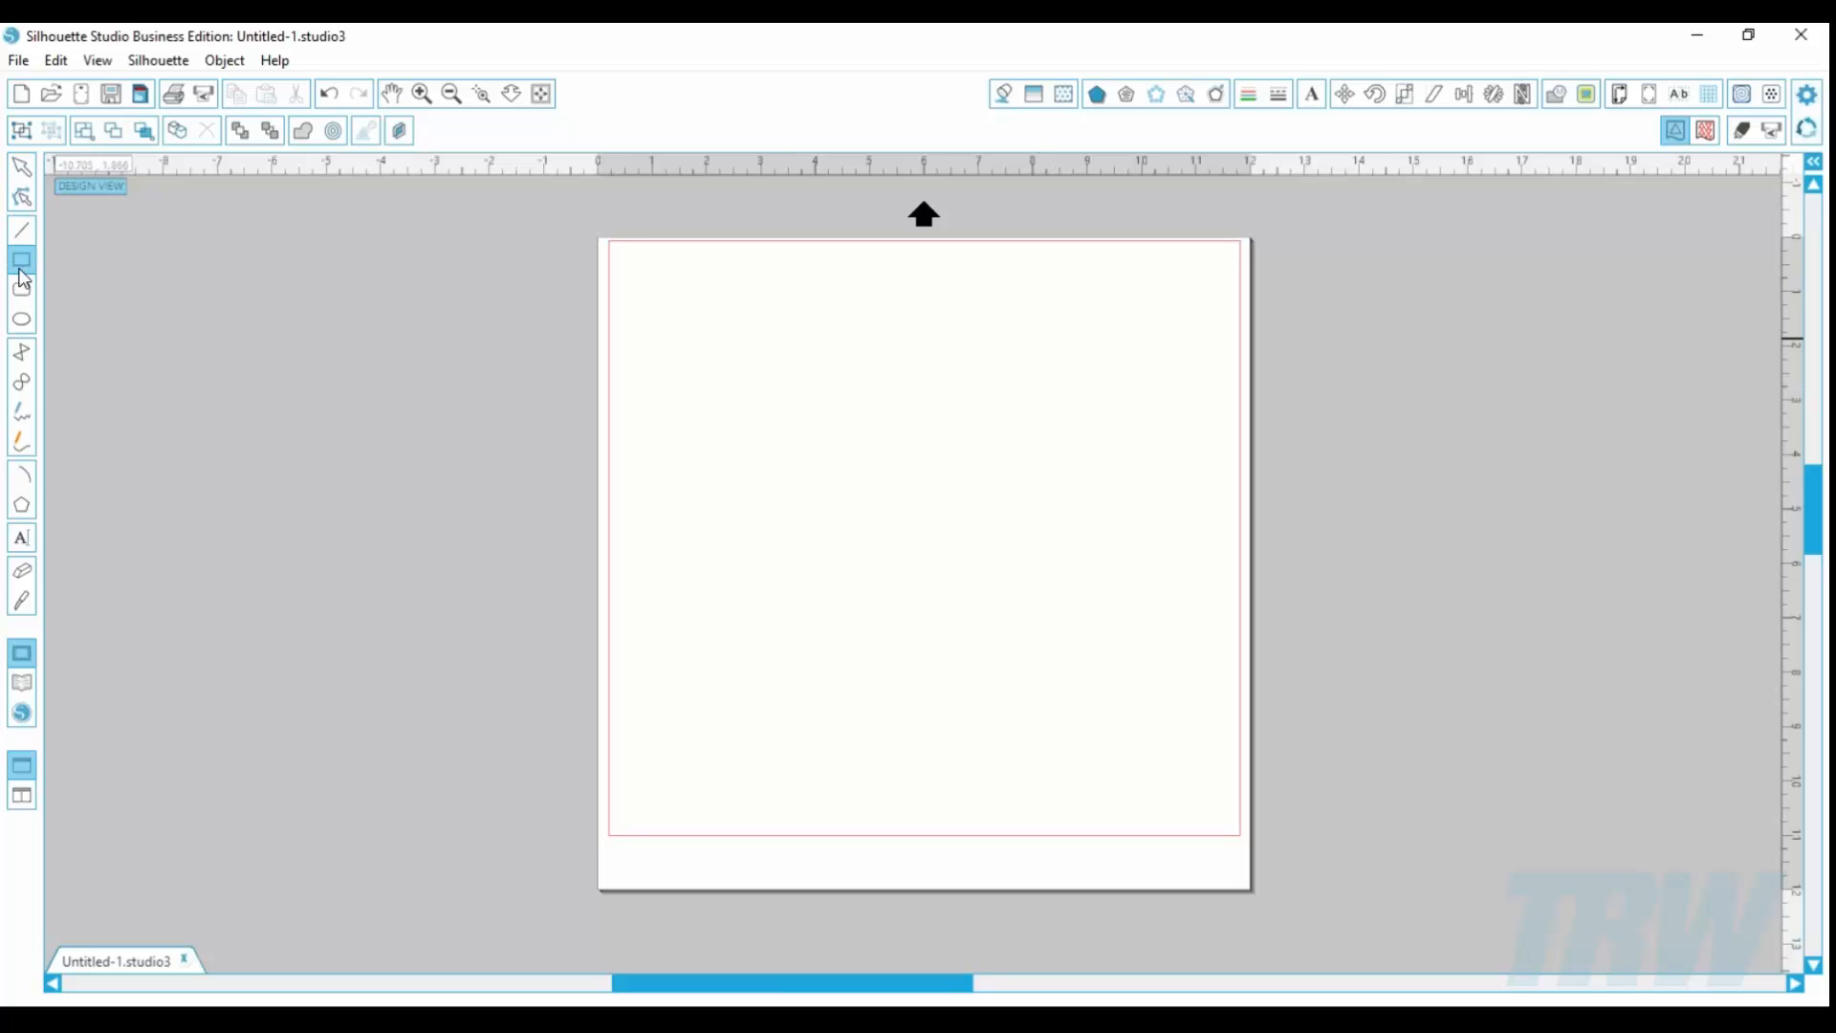
left_click_drag(663, 346, 775, 437)
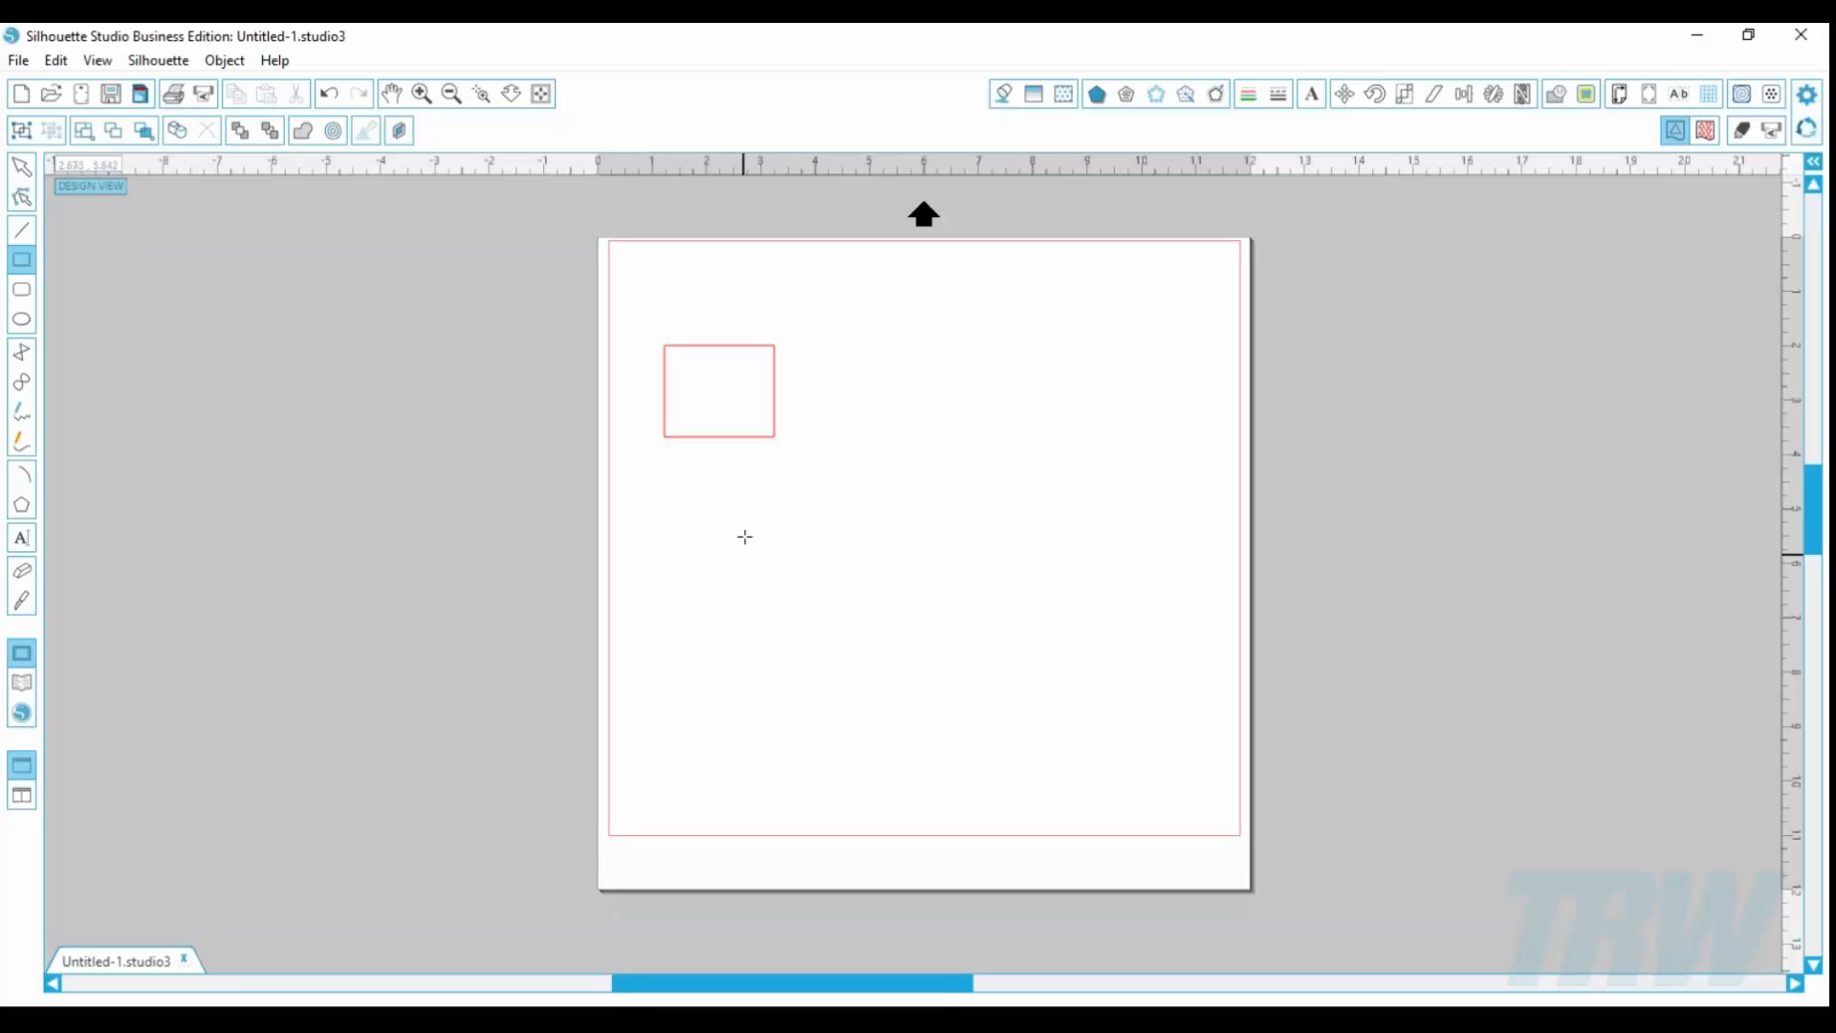
left_click_drag(737, 513, 1062, 731)
Step: Delete the small rectangle and move the large square up toward the page's upper-left corner
left_click(21, 166)
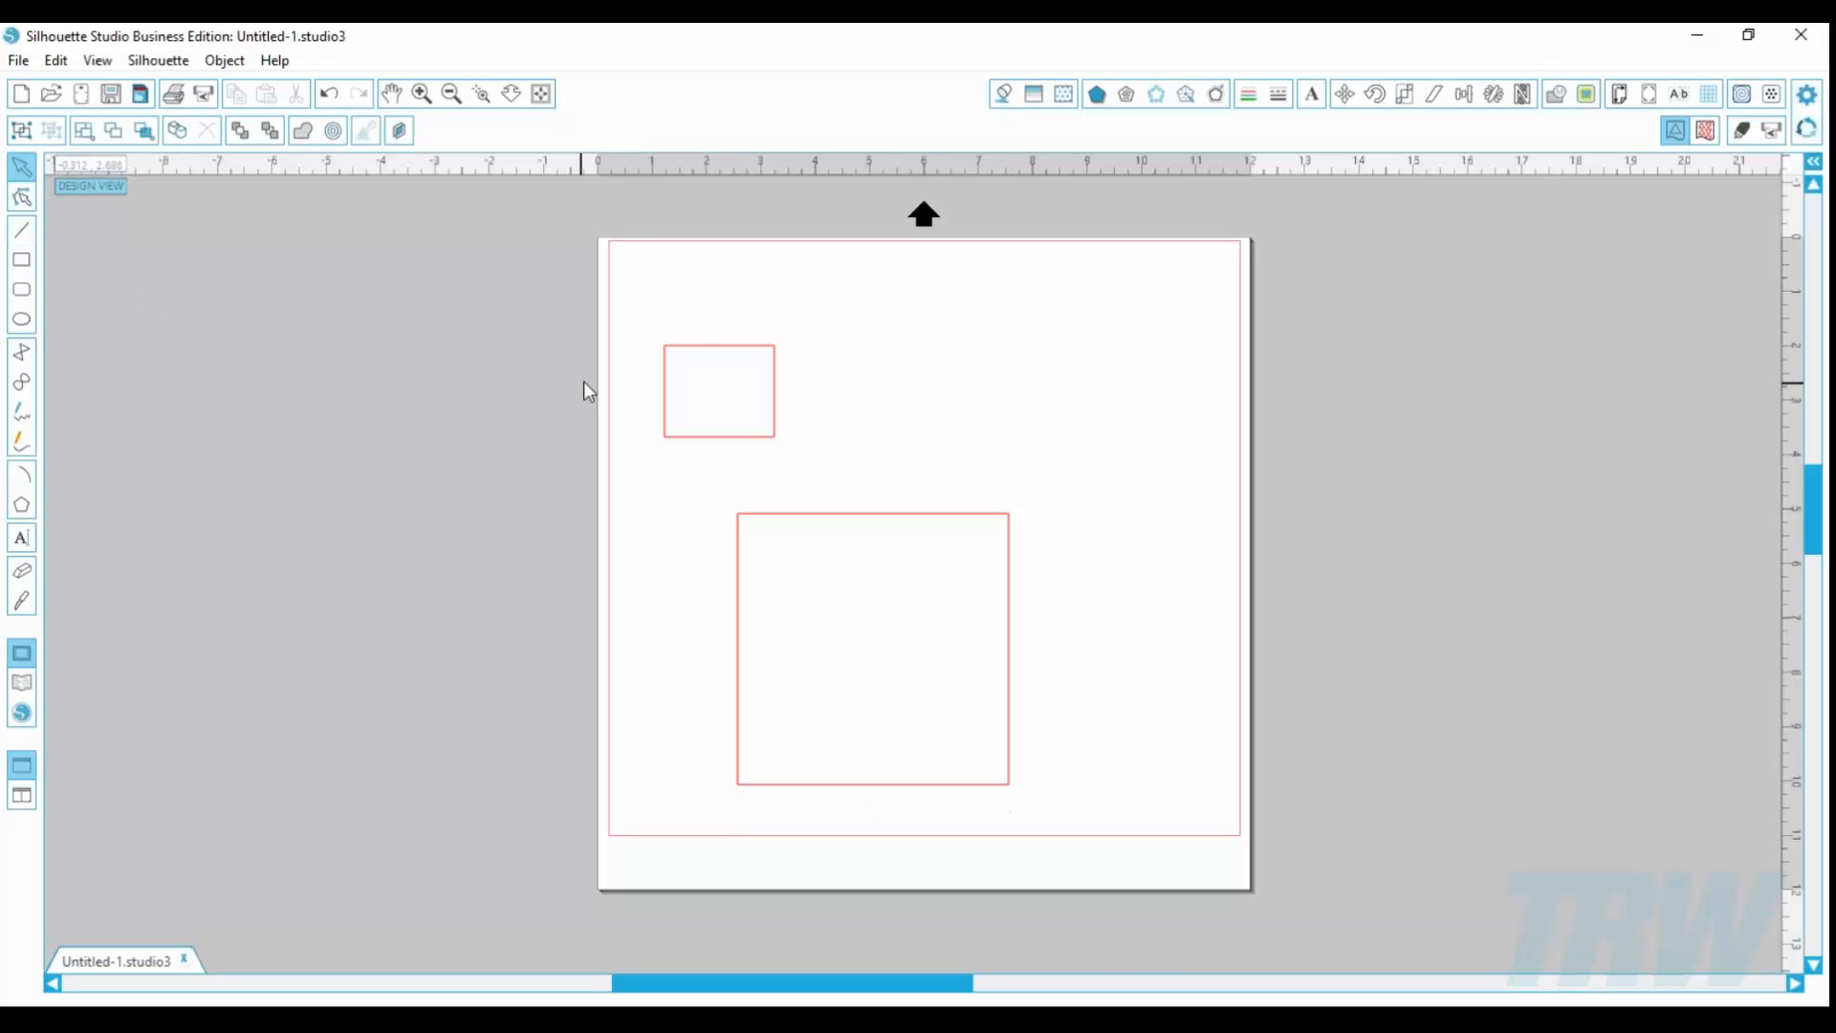
left_click(704, 361)
key("Delete")
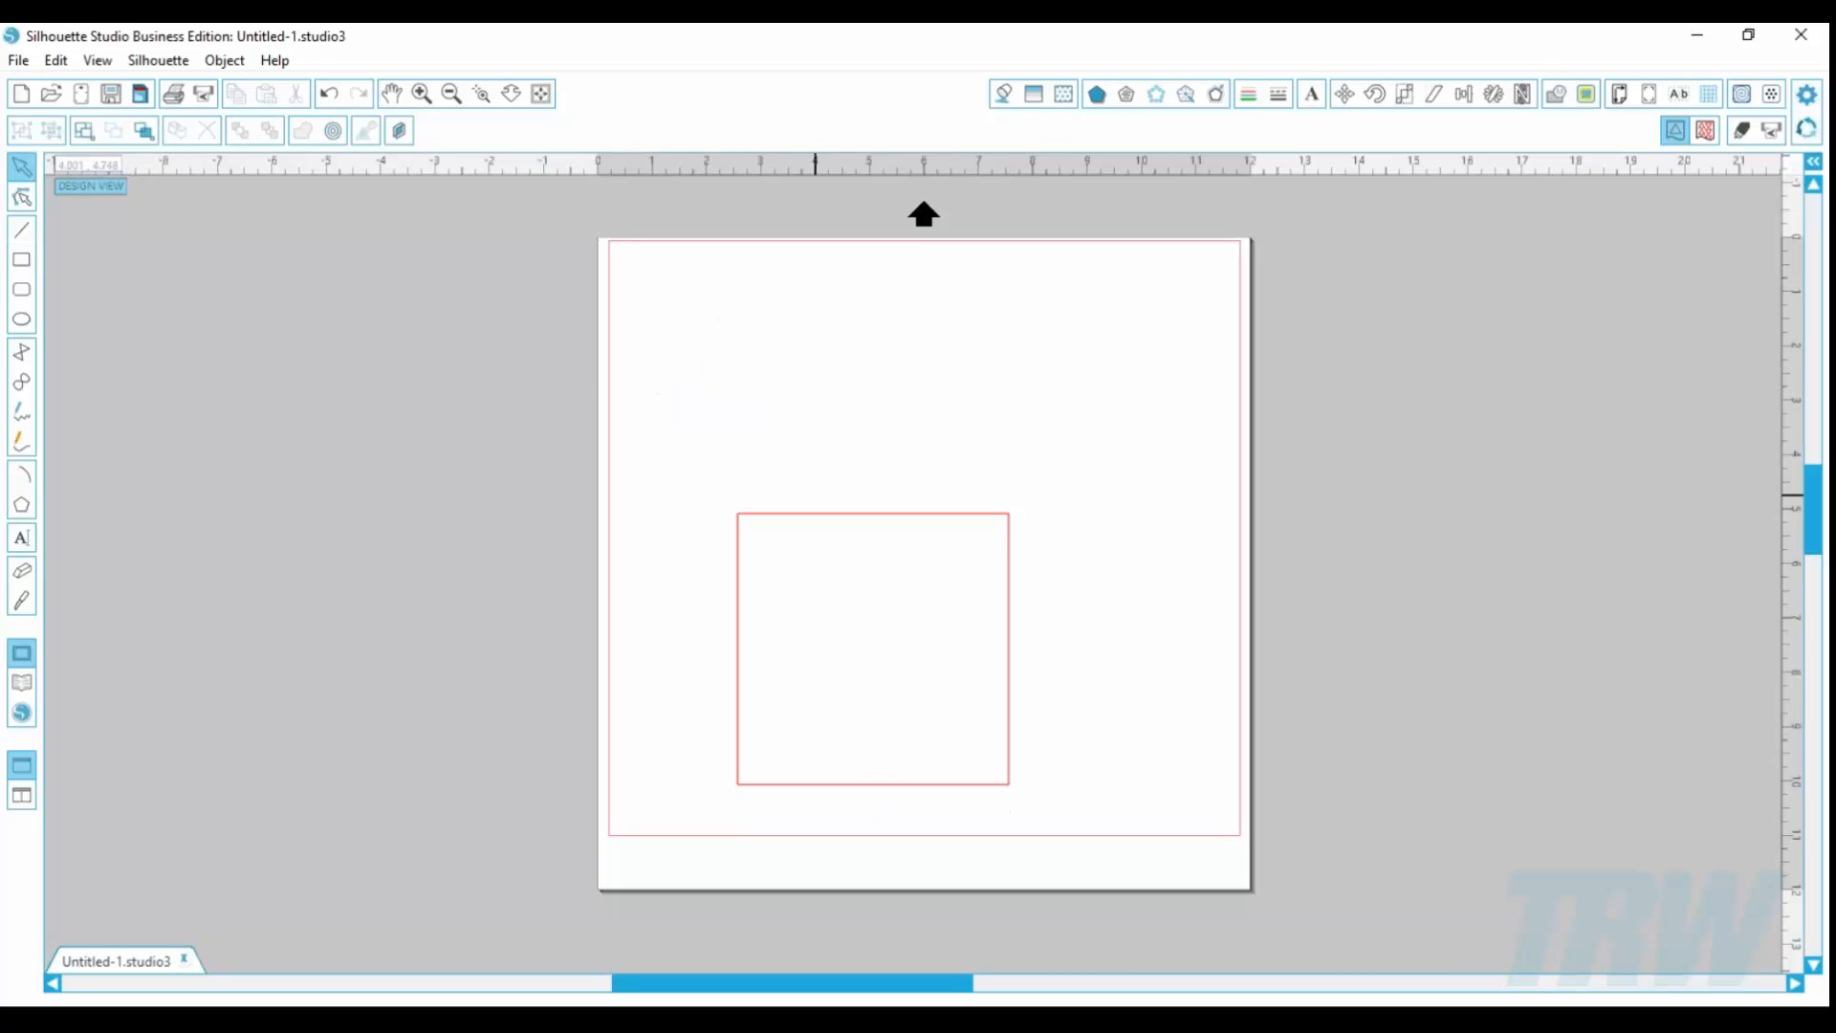
left_click_drag(816, 516, 755, 331)
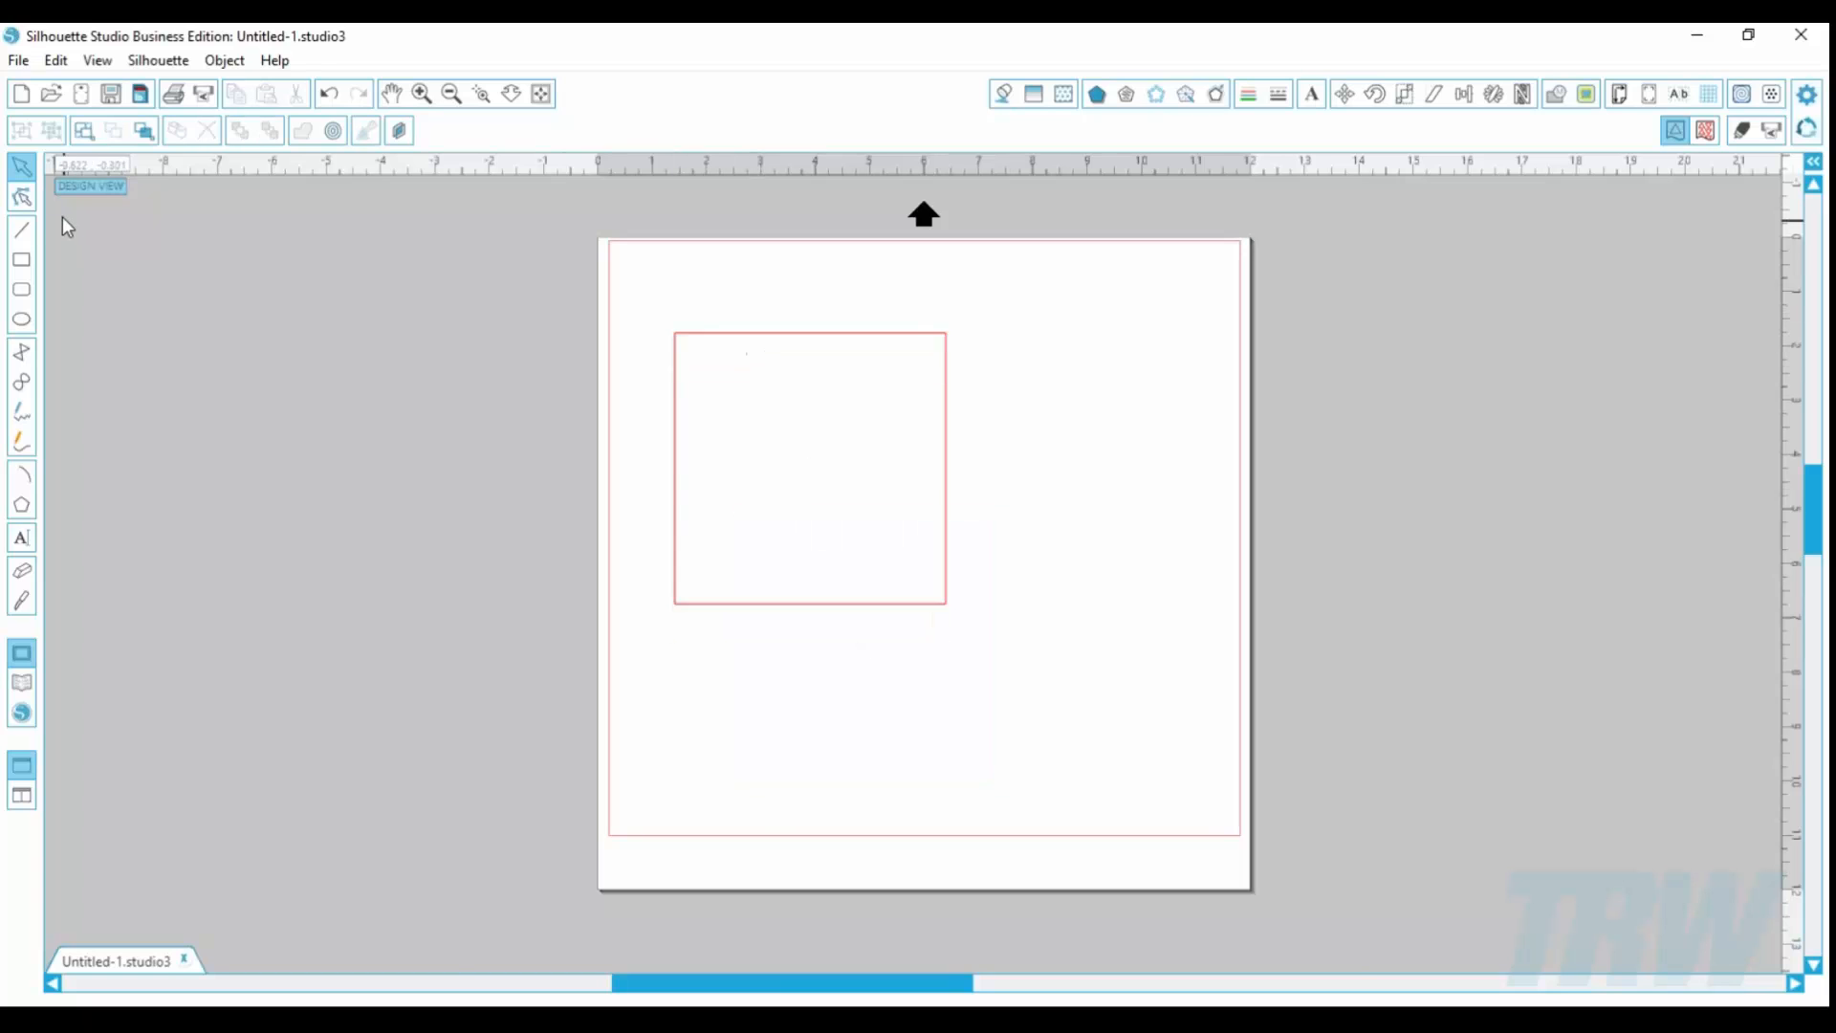
Step: Edit the square's points and move its upper-right corner diagonally inward by about 1.25 in
left_click(21, 198)
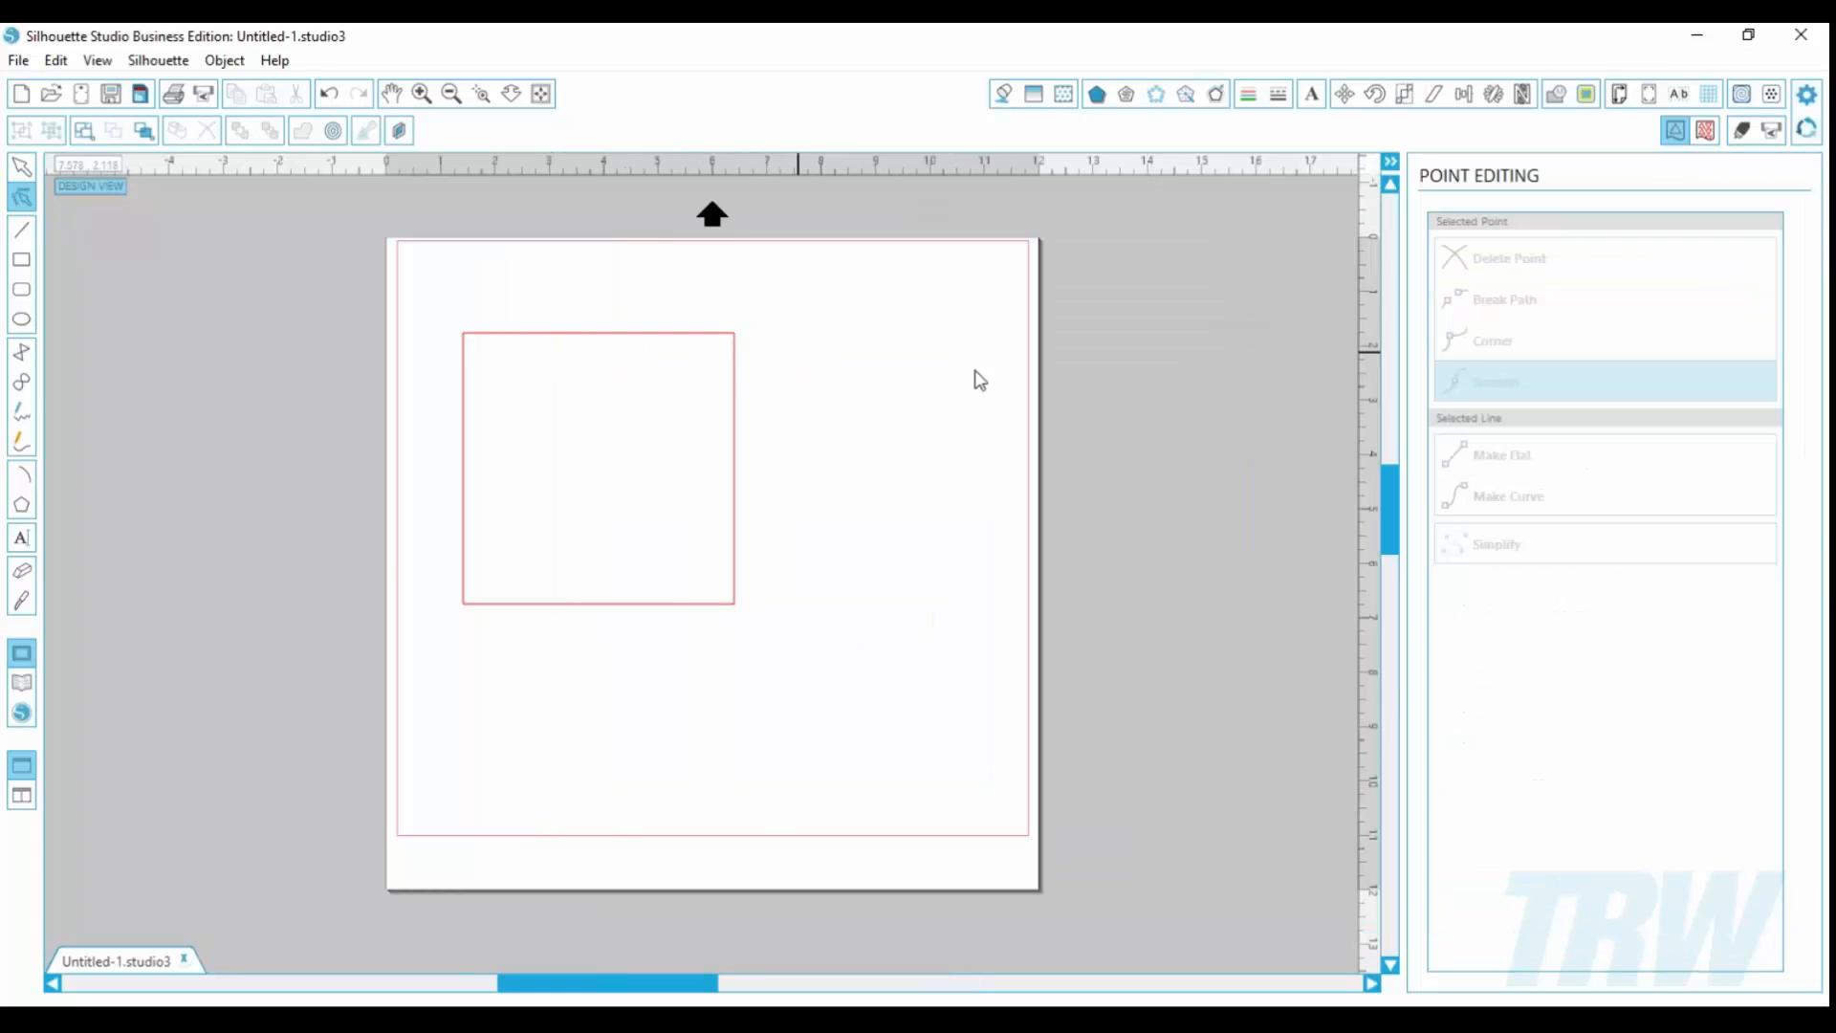
left_click(576, 334)
left_click_drag(734, 333, 666, 401)
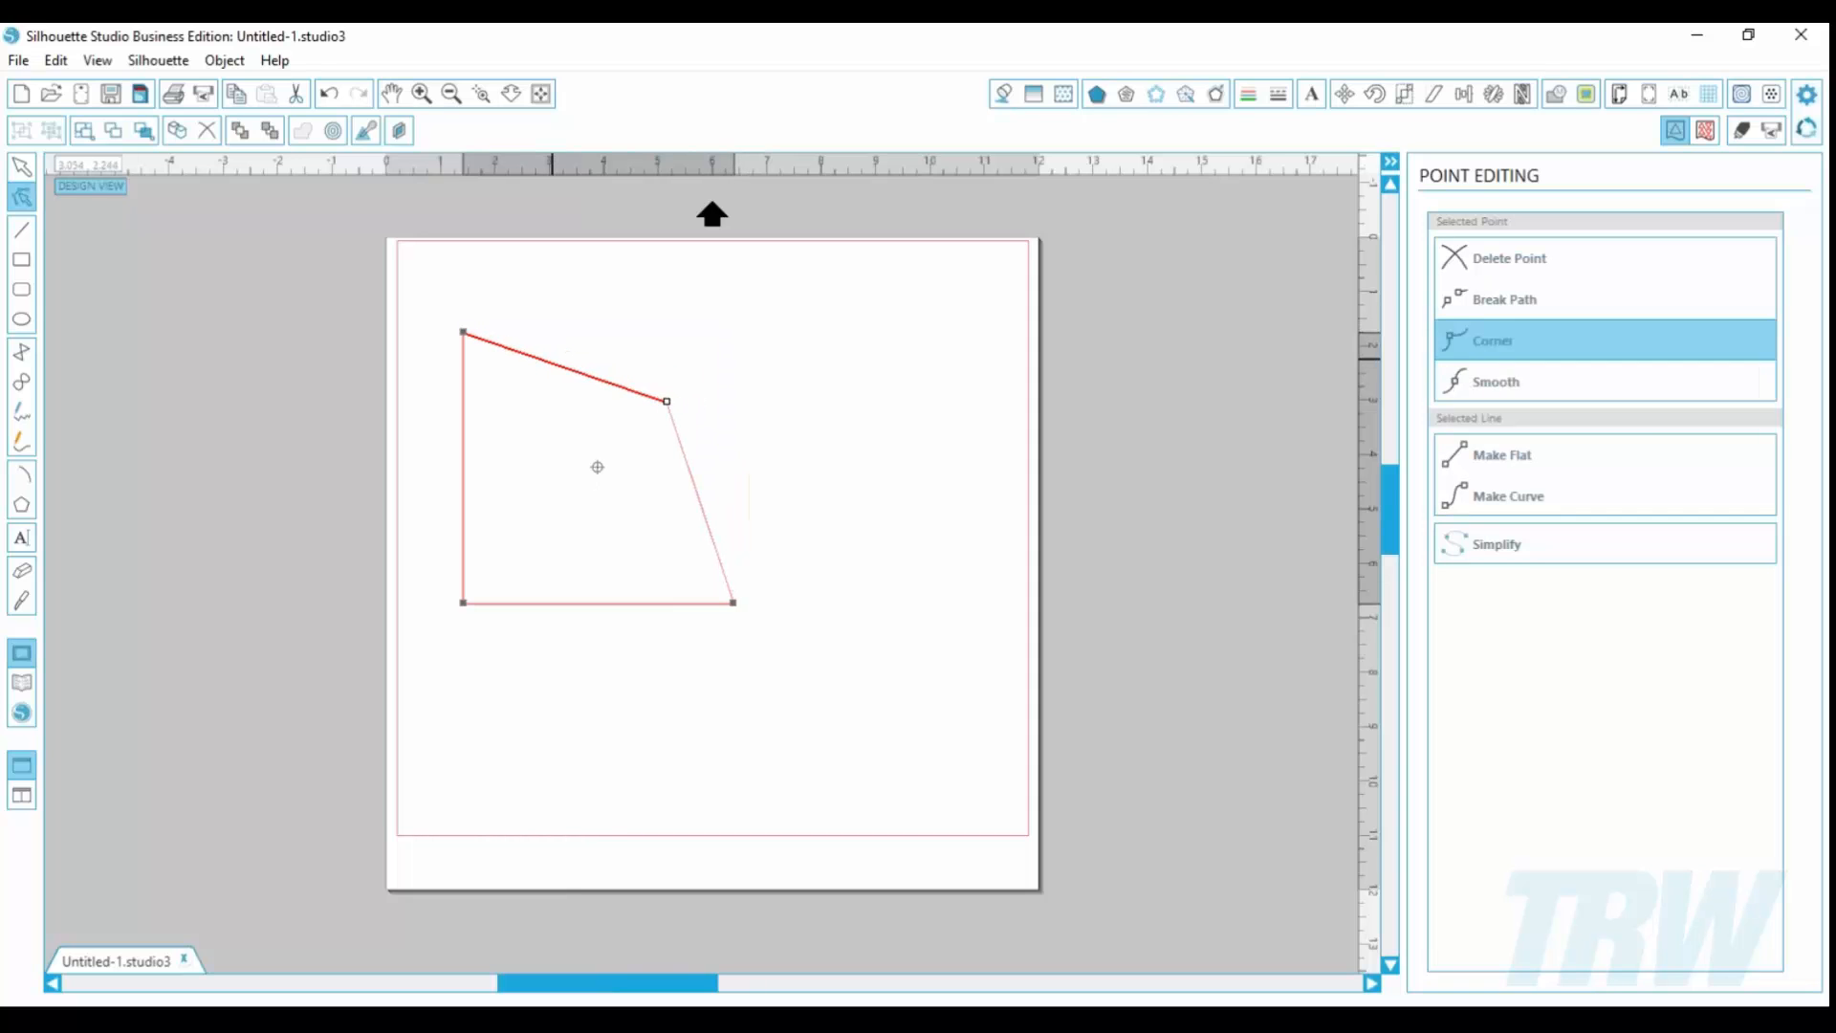
Step: Add a point on the shape's top edge, raise it into a peak, and move the upper-right corner back out to square
left_click(552, 363)
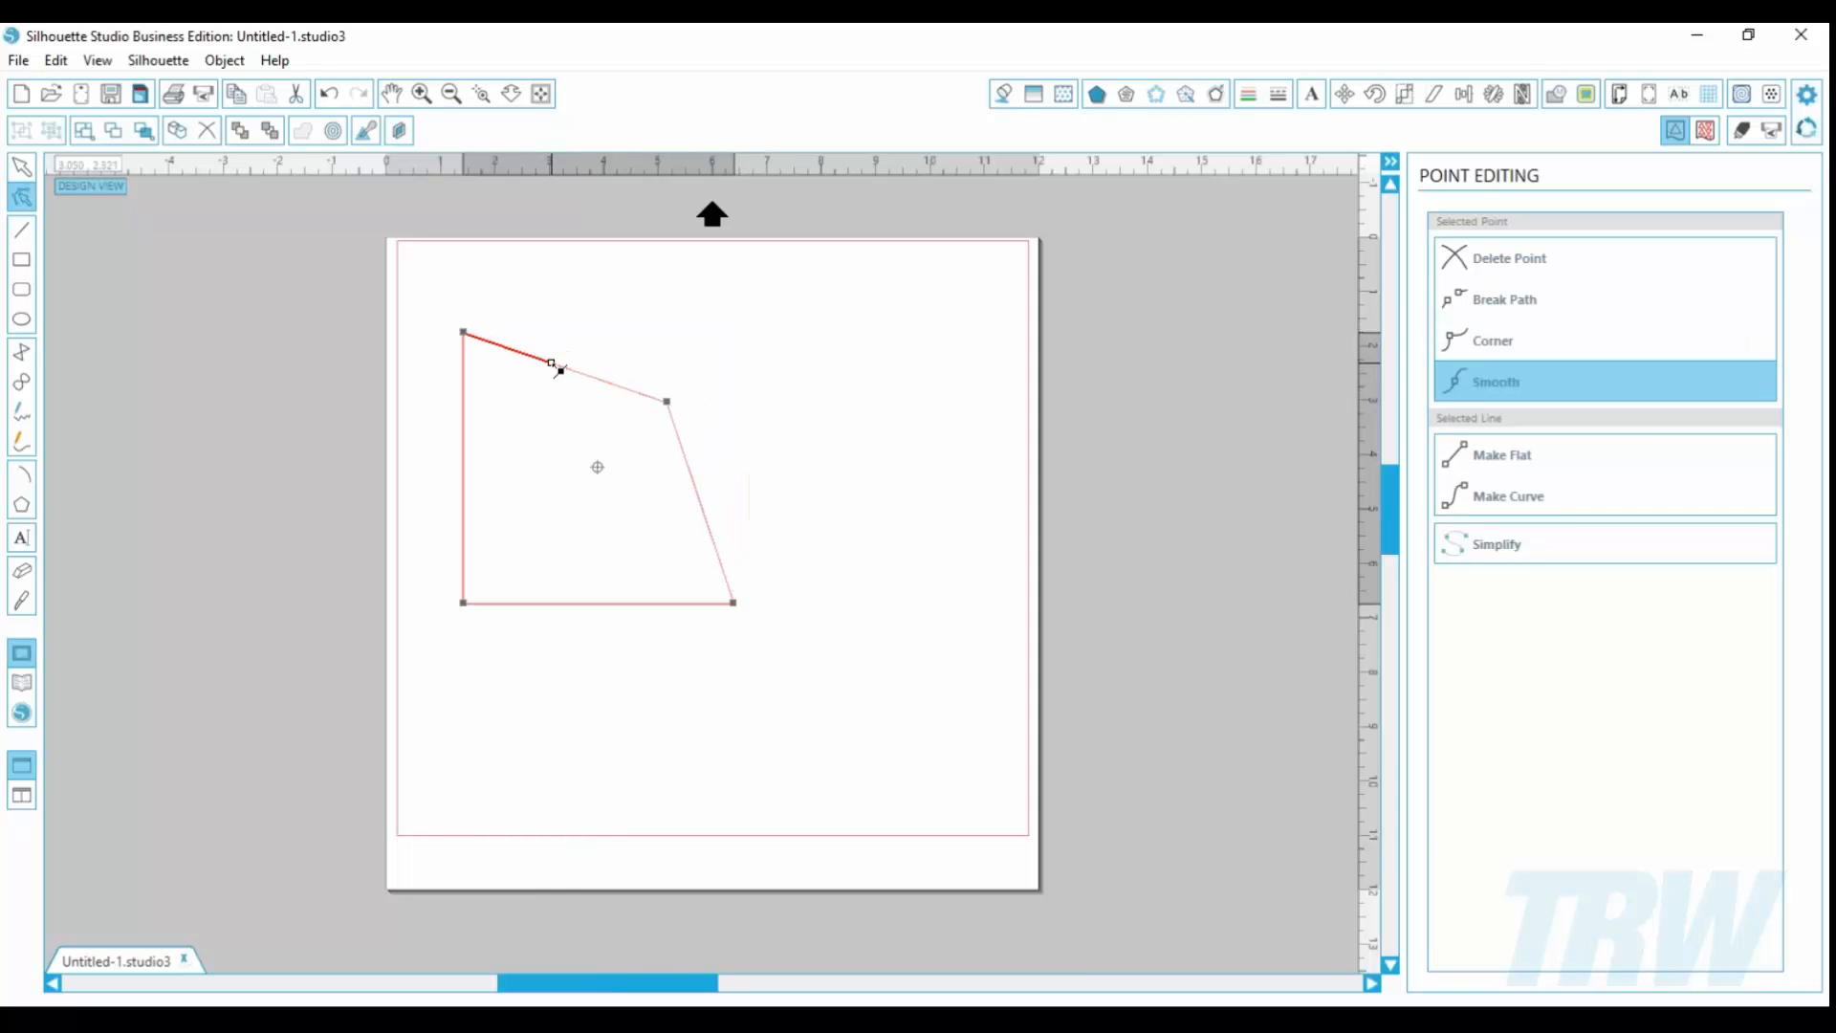
left_click_drag(557, 367, 566, 304)
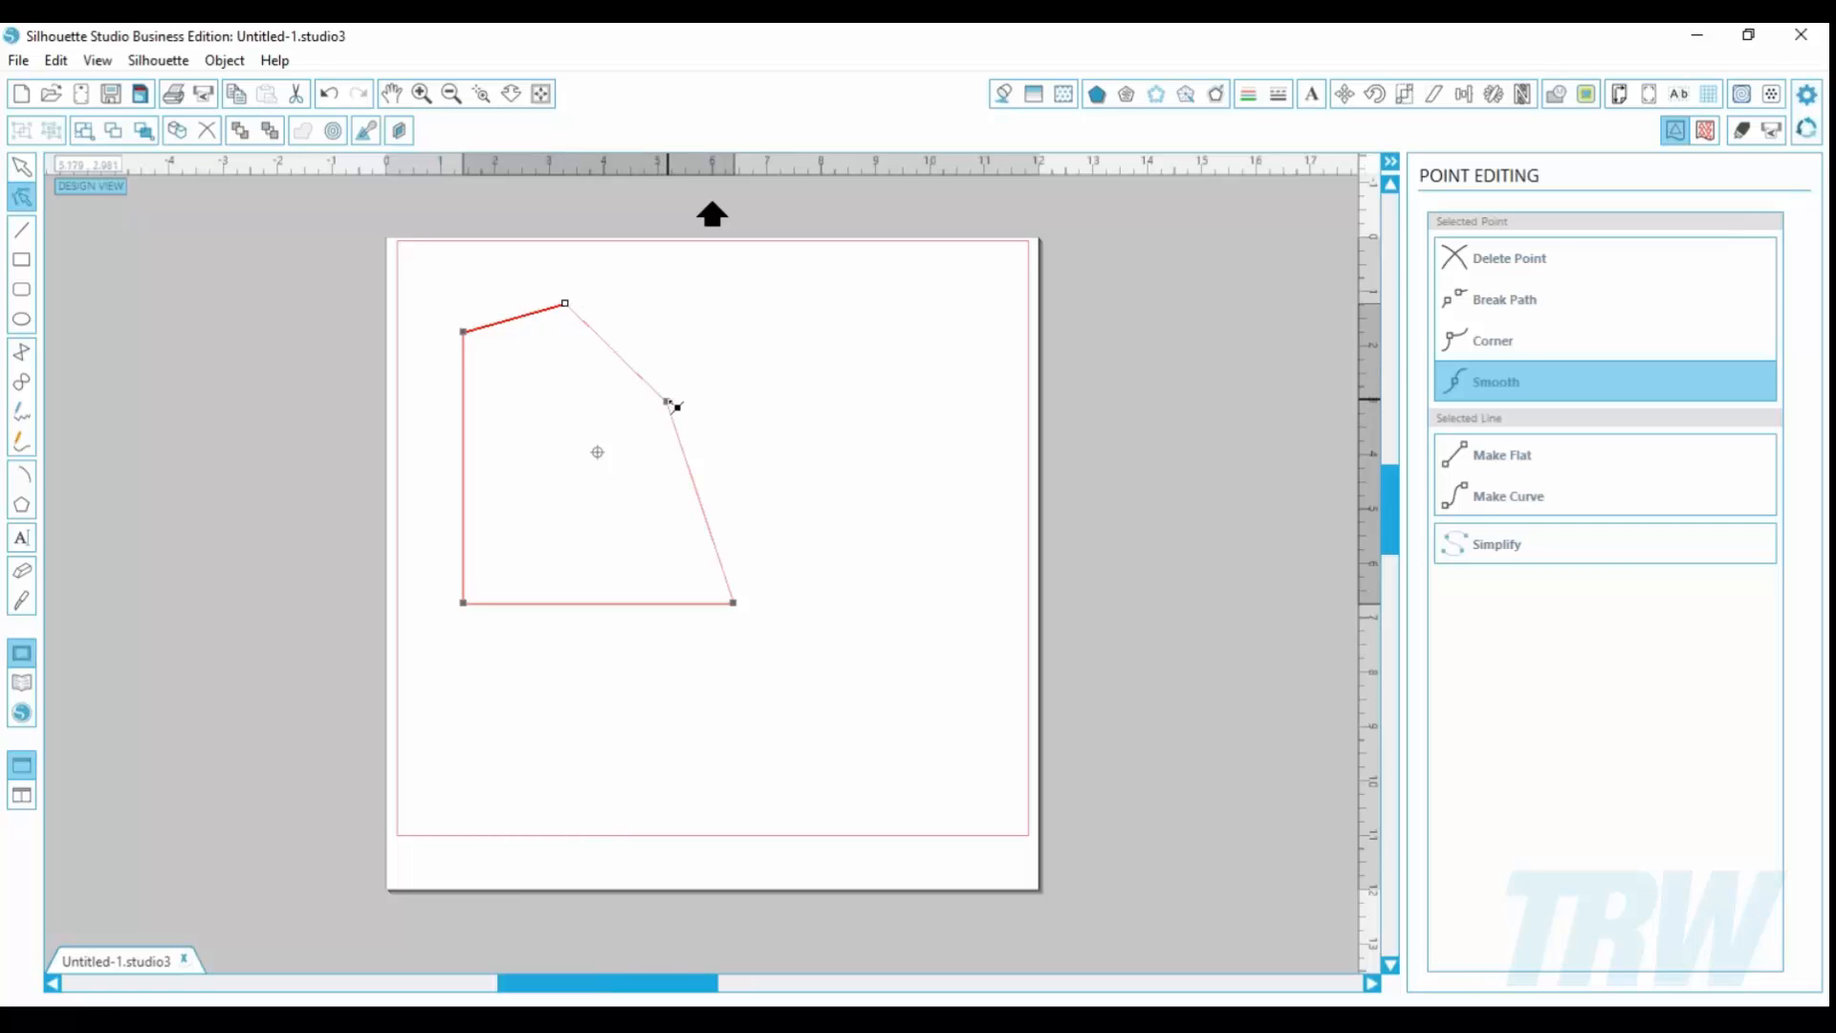
left_click_drag(673, 405, 735, 333)
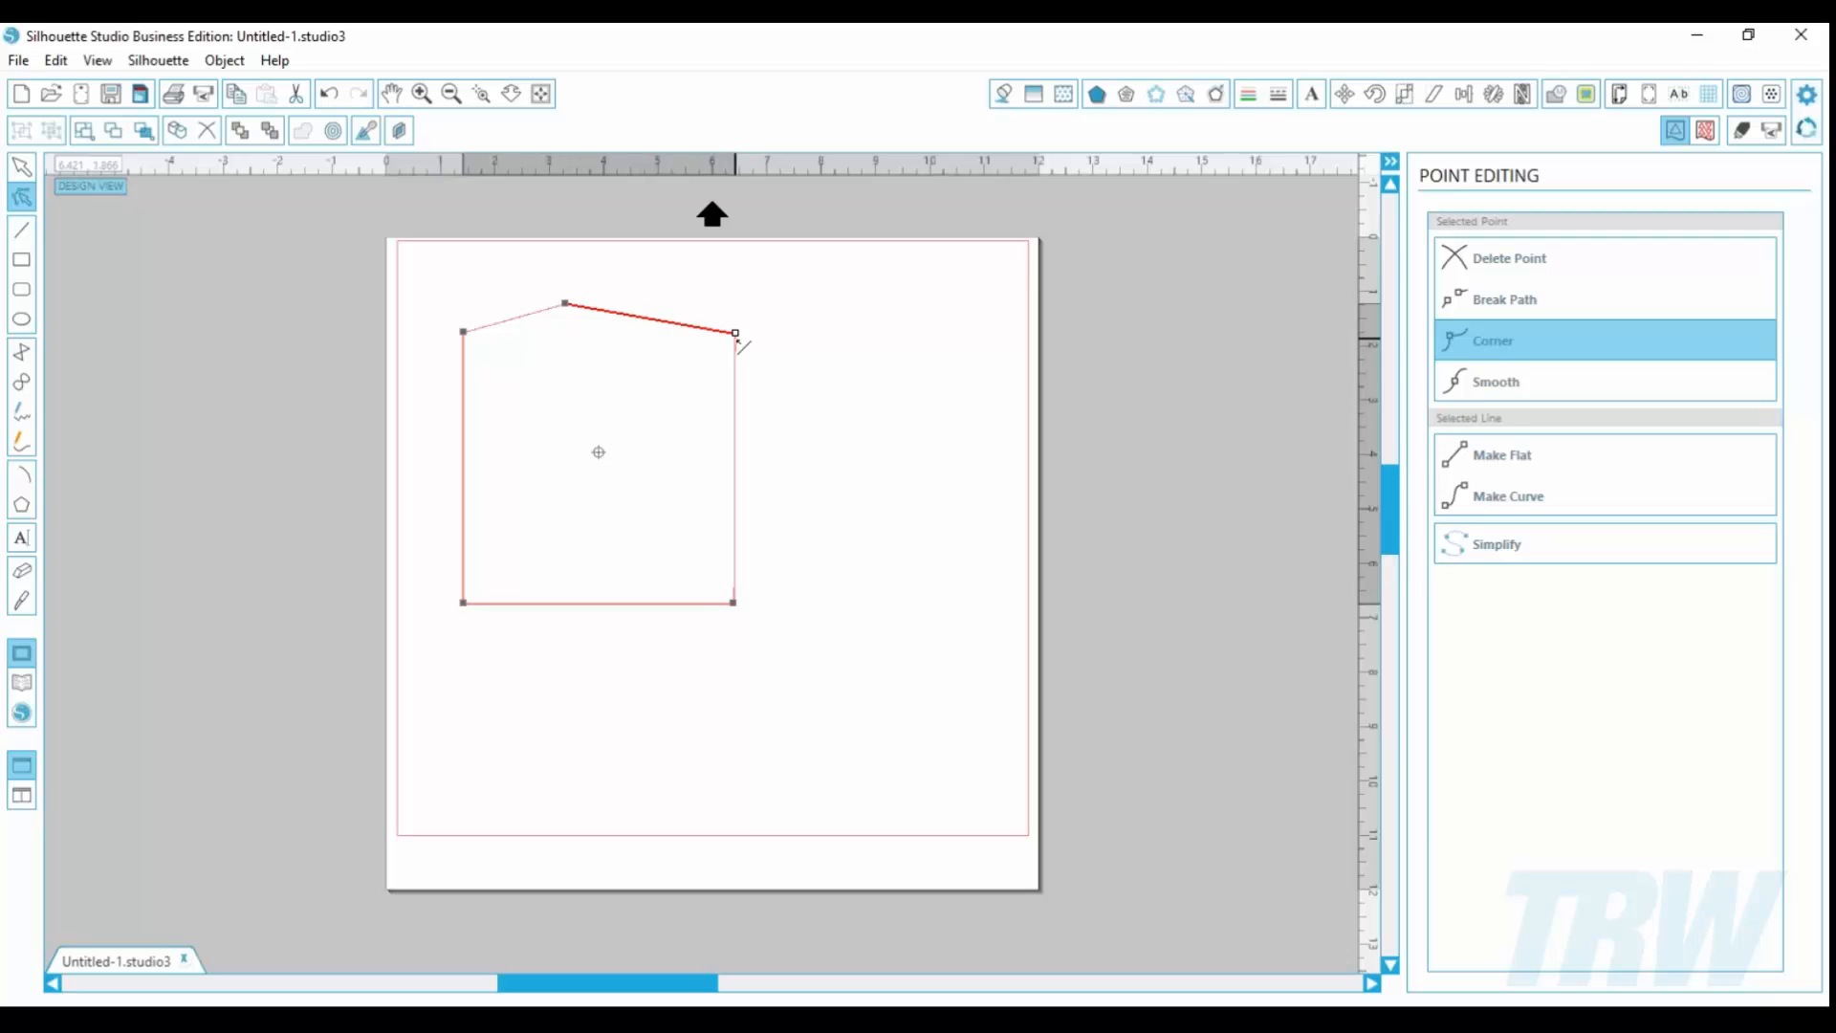
Step: Add six points along the shape's right edge and move two of them slightly out of line
double_click(734, 383)
double_click(734, 414)
double_click(734, 439)
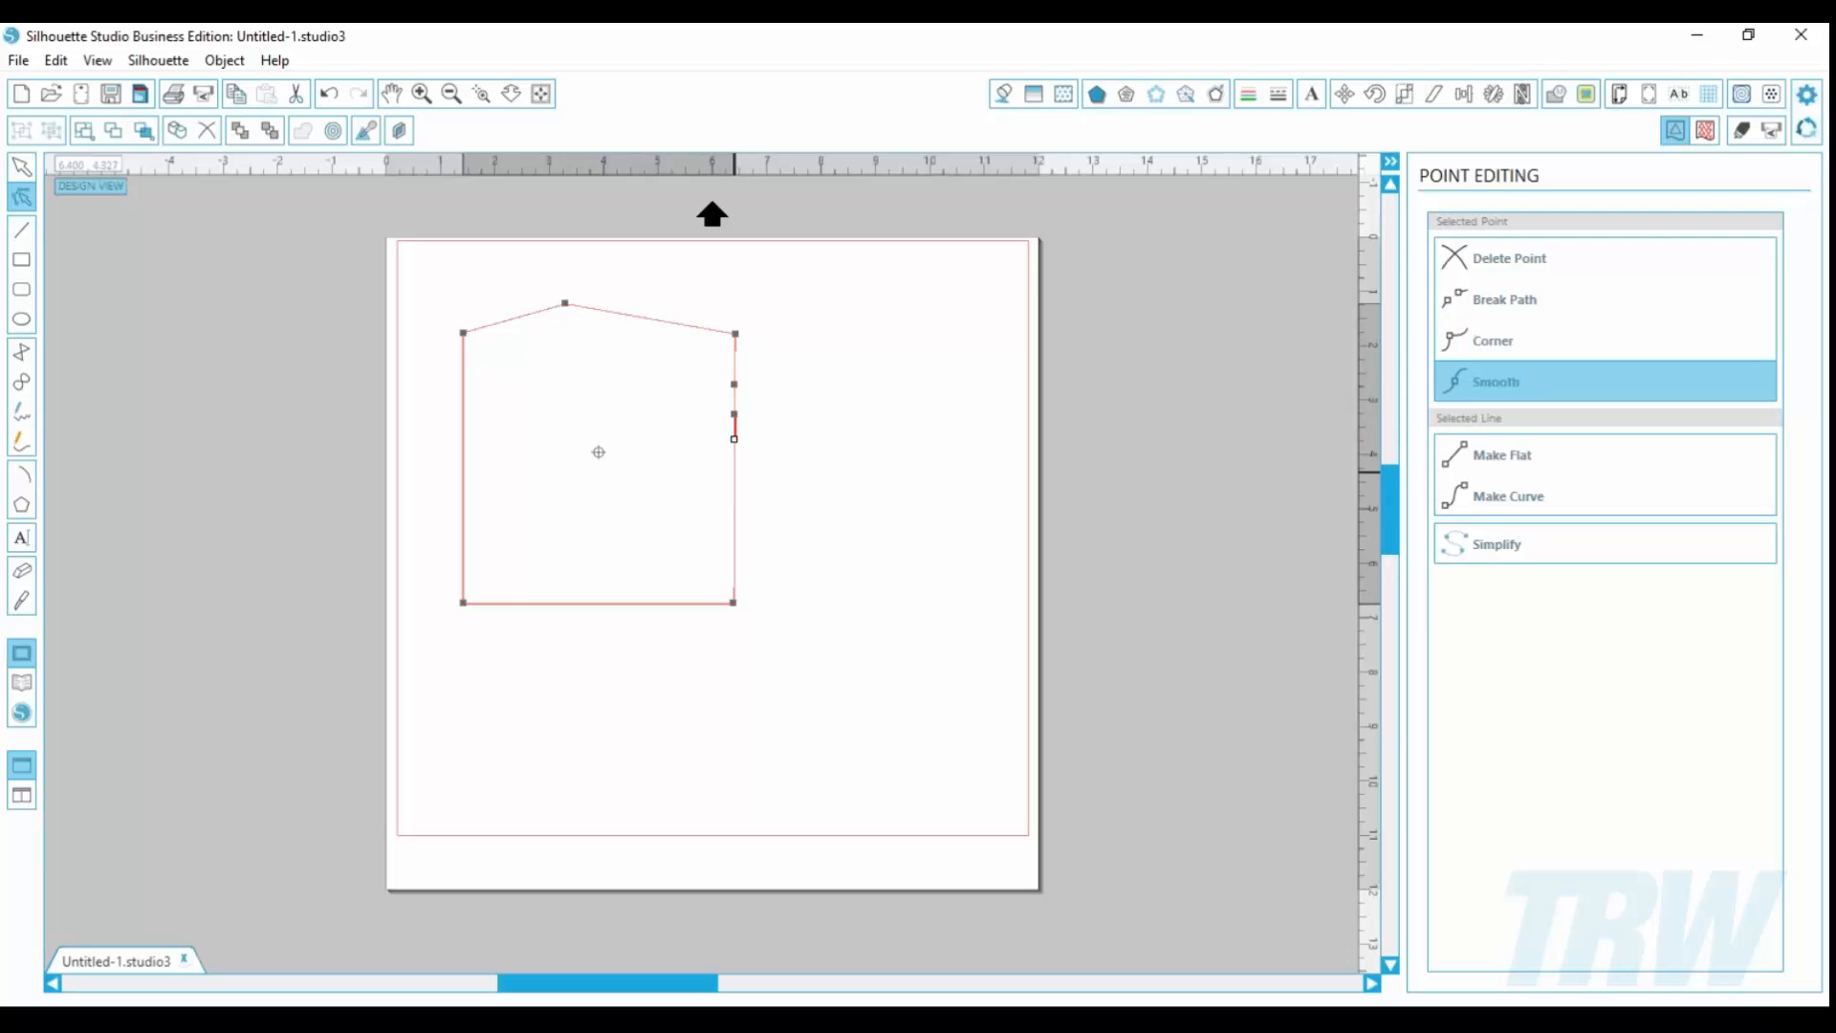
double_click(734, 476)
double_click(735, 507)
left_click_drag(733, 514, 740, 468)
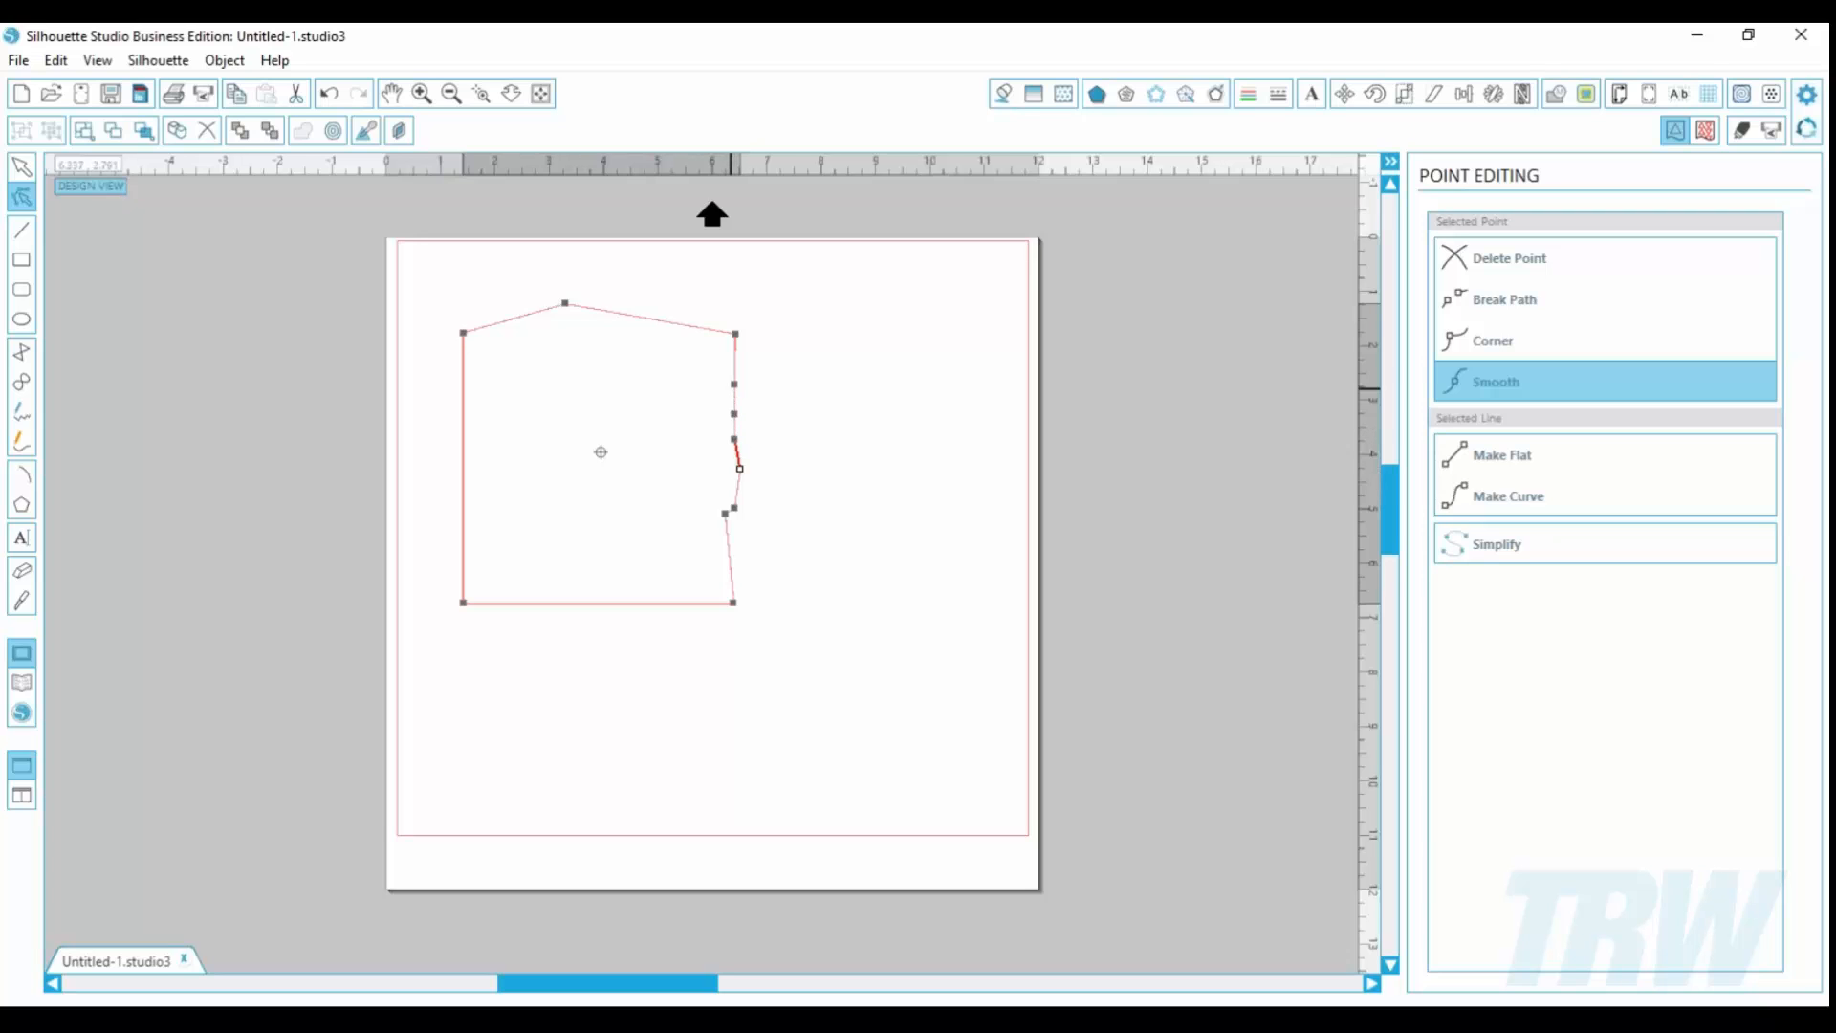
Step: Delete all the added points along the shape's right edge, one after another
left_click(734, 384)
left_click(1530, 273)
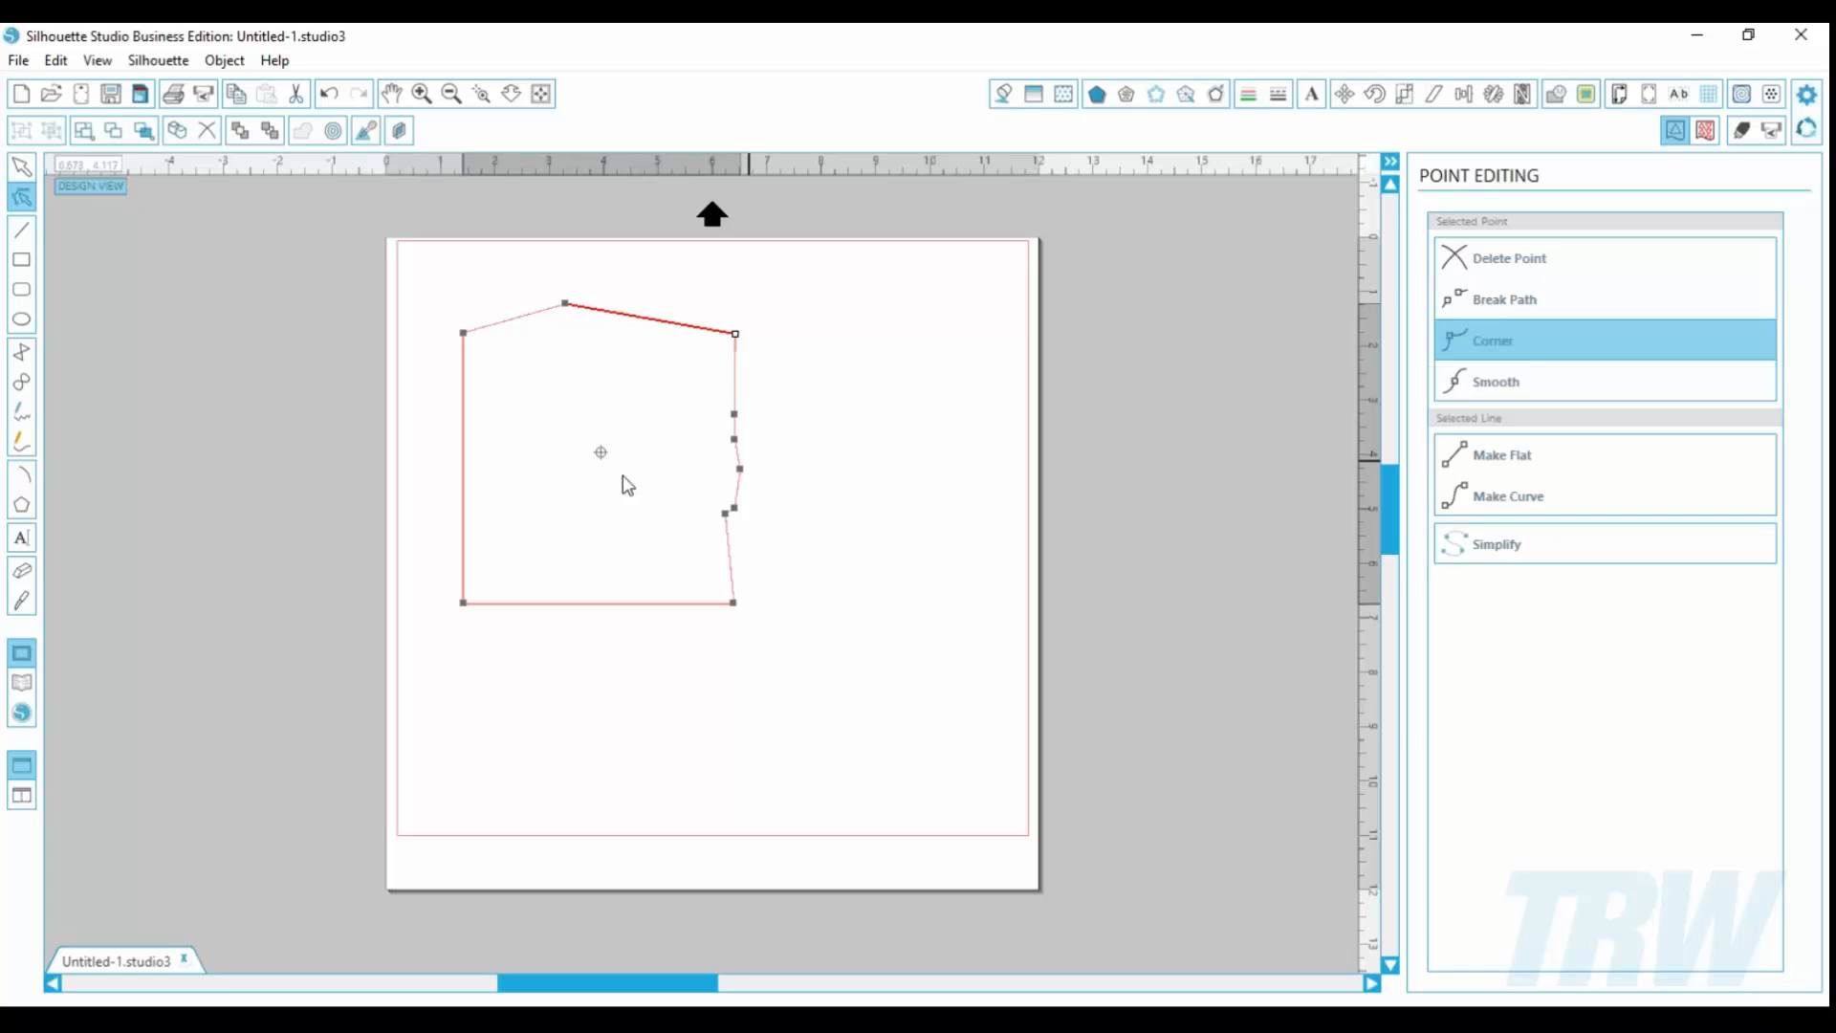
left_click(1561, 255)
left_click(1537, 265)
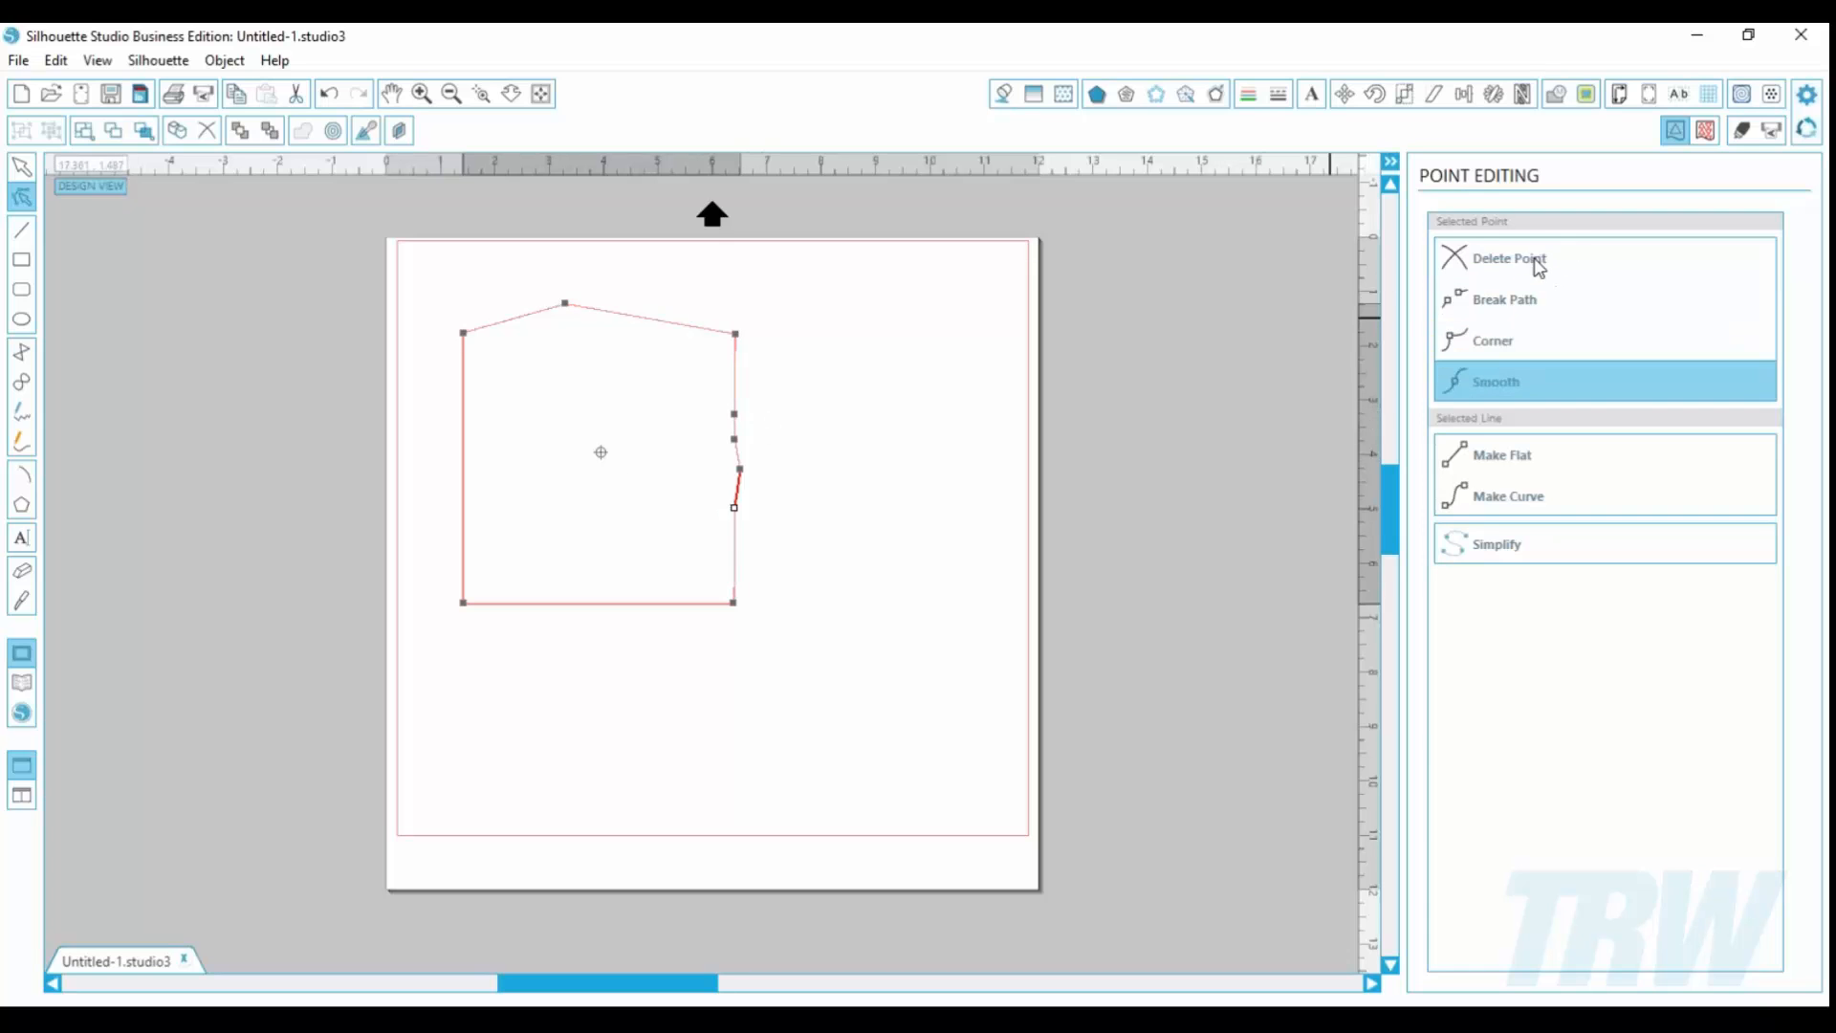
left_click(1532, 261)
left_click(1532, 262)
Step: Leave point editing and delete the peaked shape from the page
left_click(296, 409)
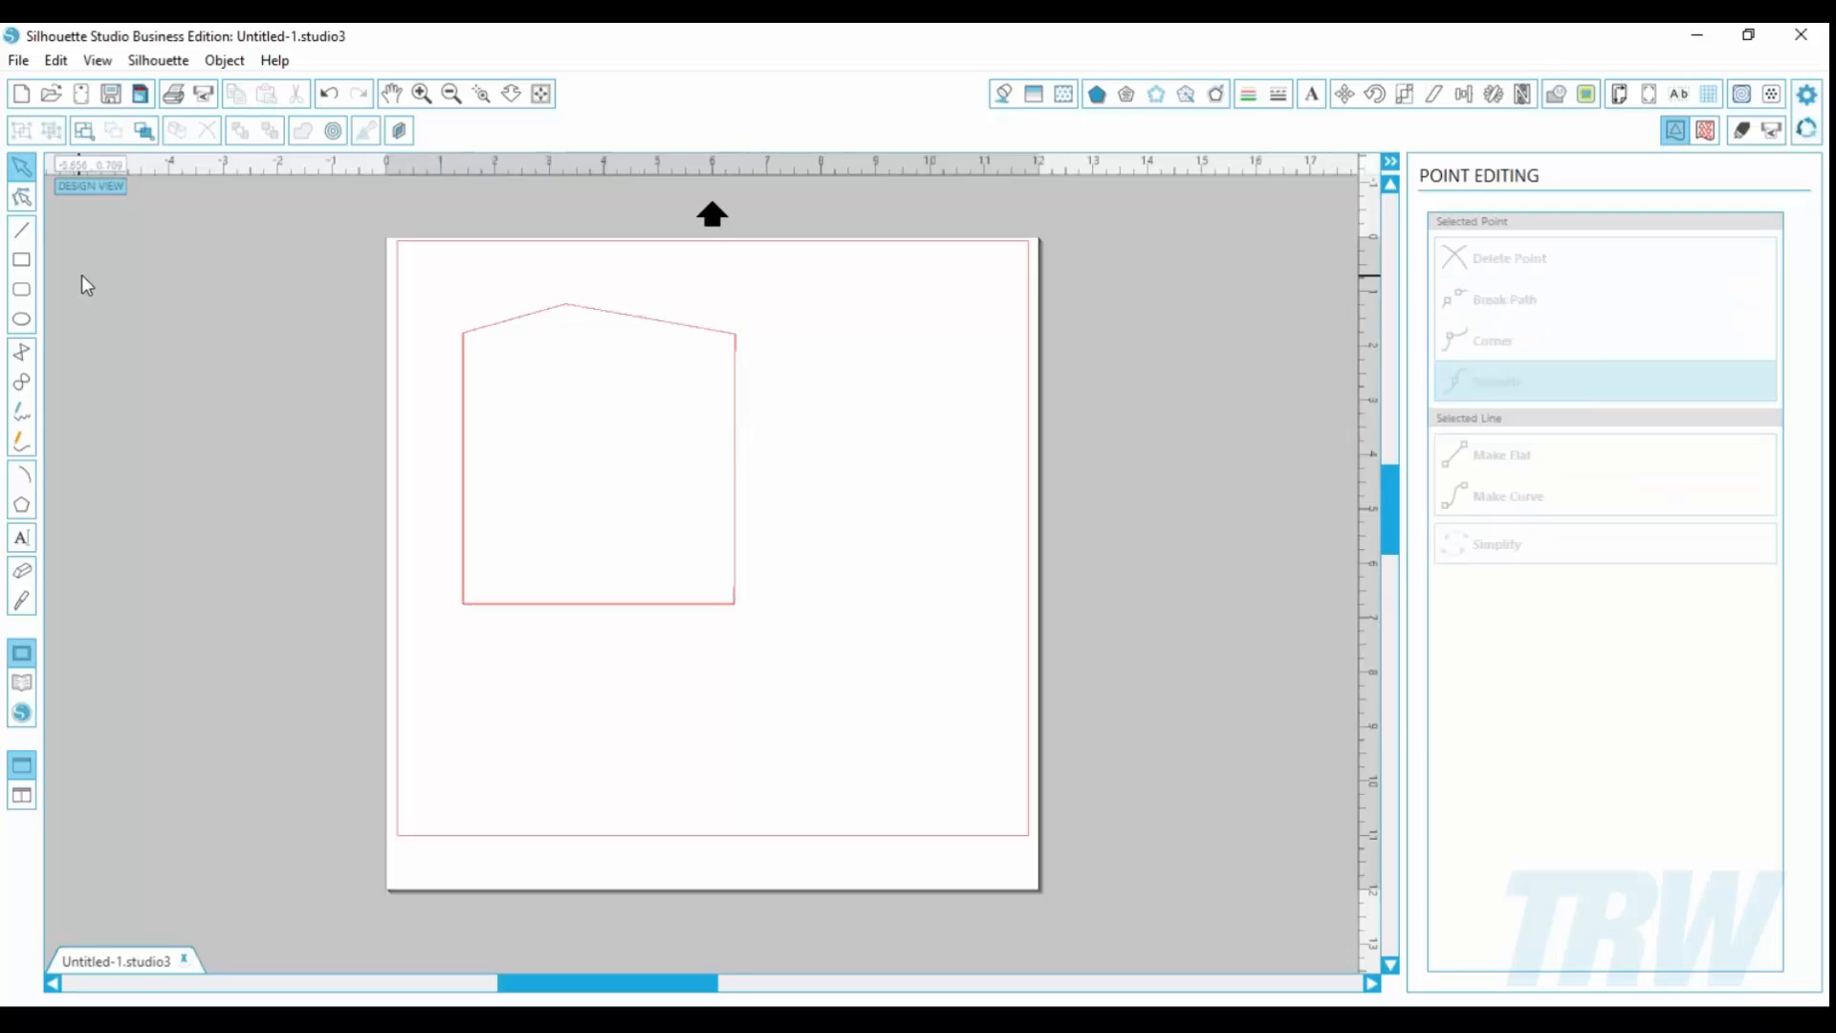
left_click(462, 411)
key("Delete")
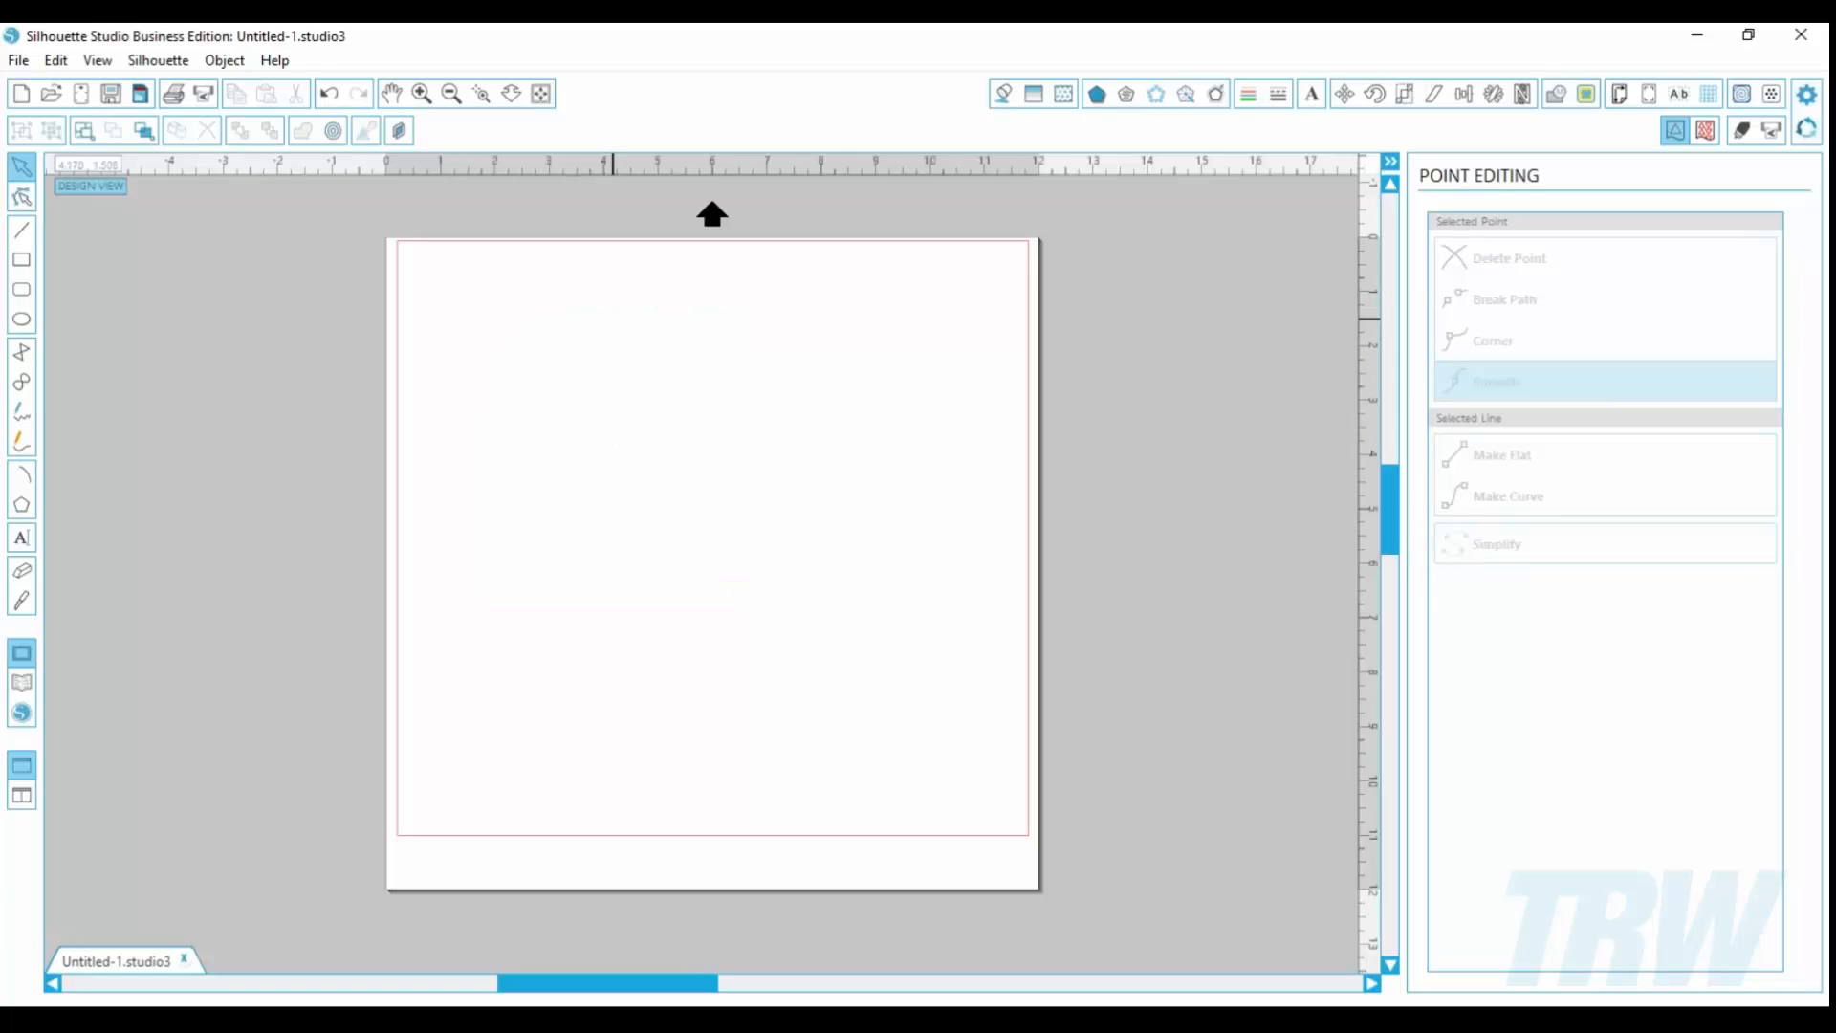
Step: Draw a rounded rectangle about 8.4 by 4.8 in across the page's upper half and increase the rounding of its corners
left_click(21, 289)
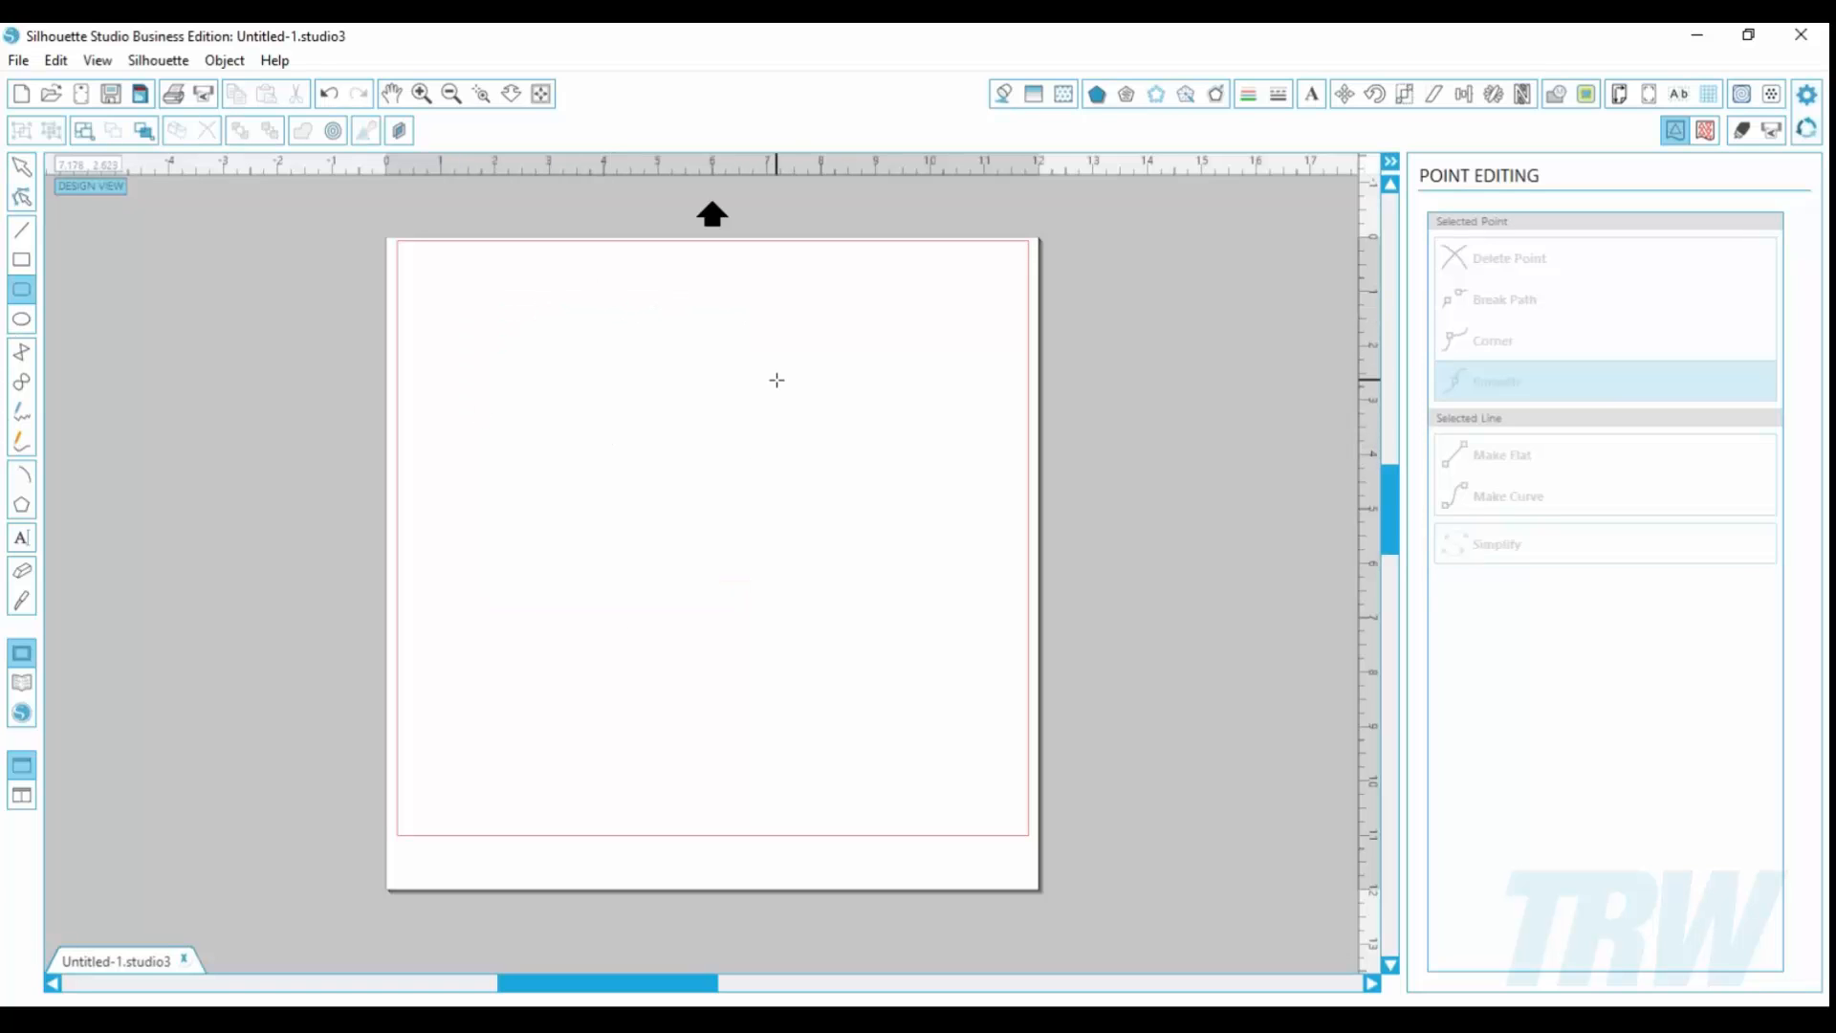
mouse_move(446, 334)
left_mouse_down()
mouse_move(898, 578)
mouse_move(900, 597)
left_mouse_up()
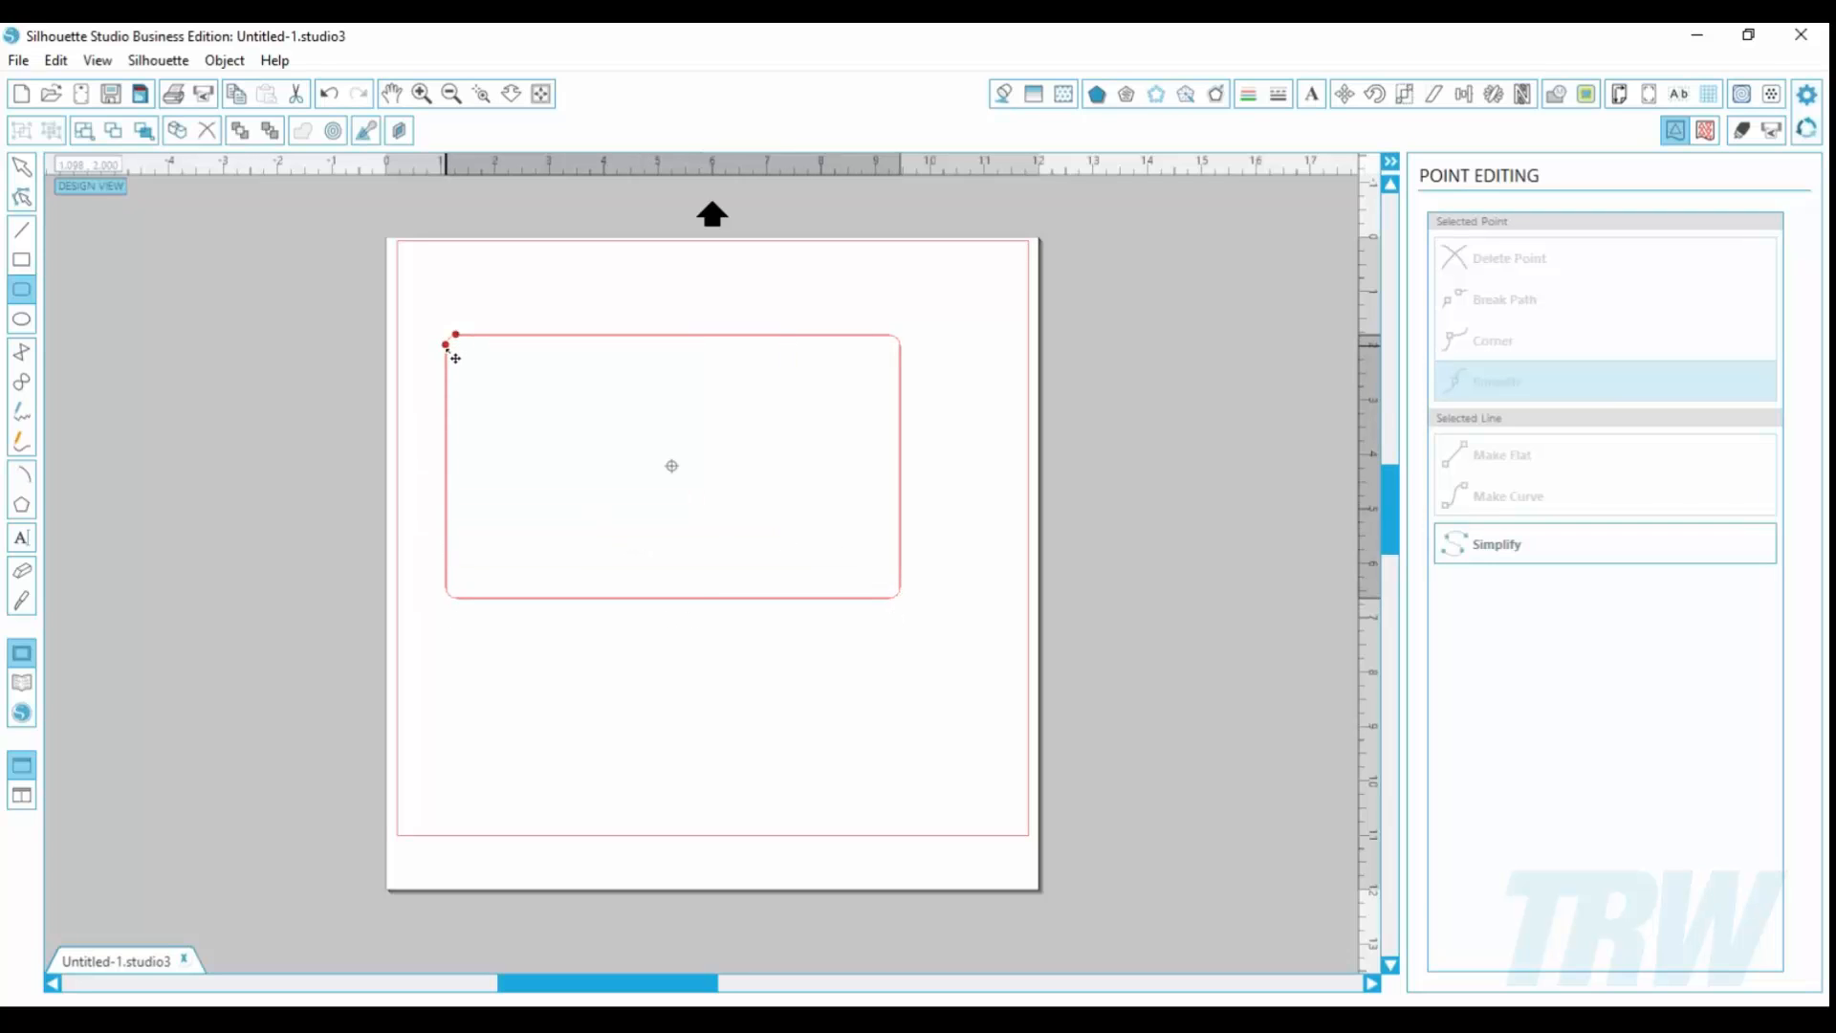
mouse_move(446, 347)
left_mouse_down()
mouse_move(446, 365)
mouse_move(477, 335)
left_mouse_up()
left_click_drag(483, 345, 471, 345)
Step: Below the rounded rectangle, draw an ellipse about 2.6 by 3.3 in and a circle about 3.4 in across to its right
left_click(22, 323)
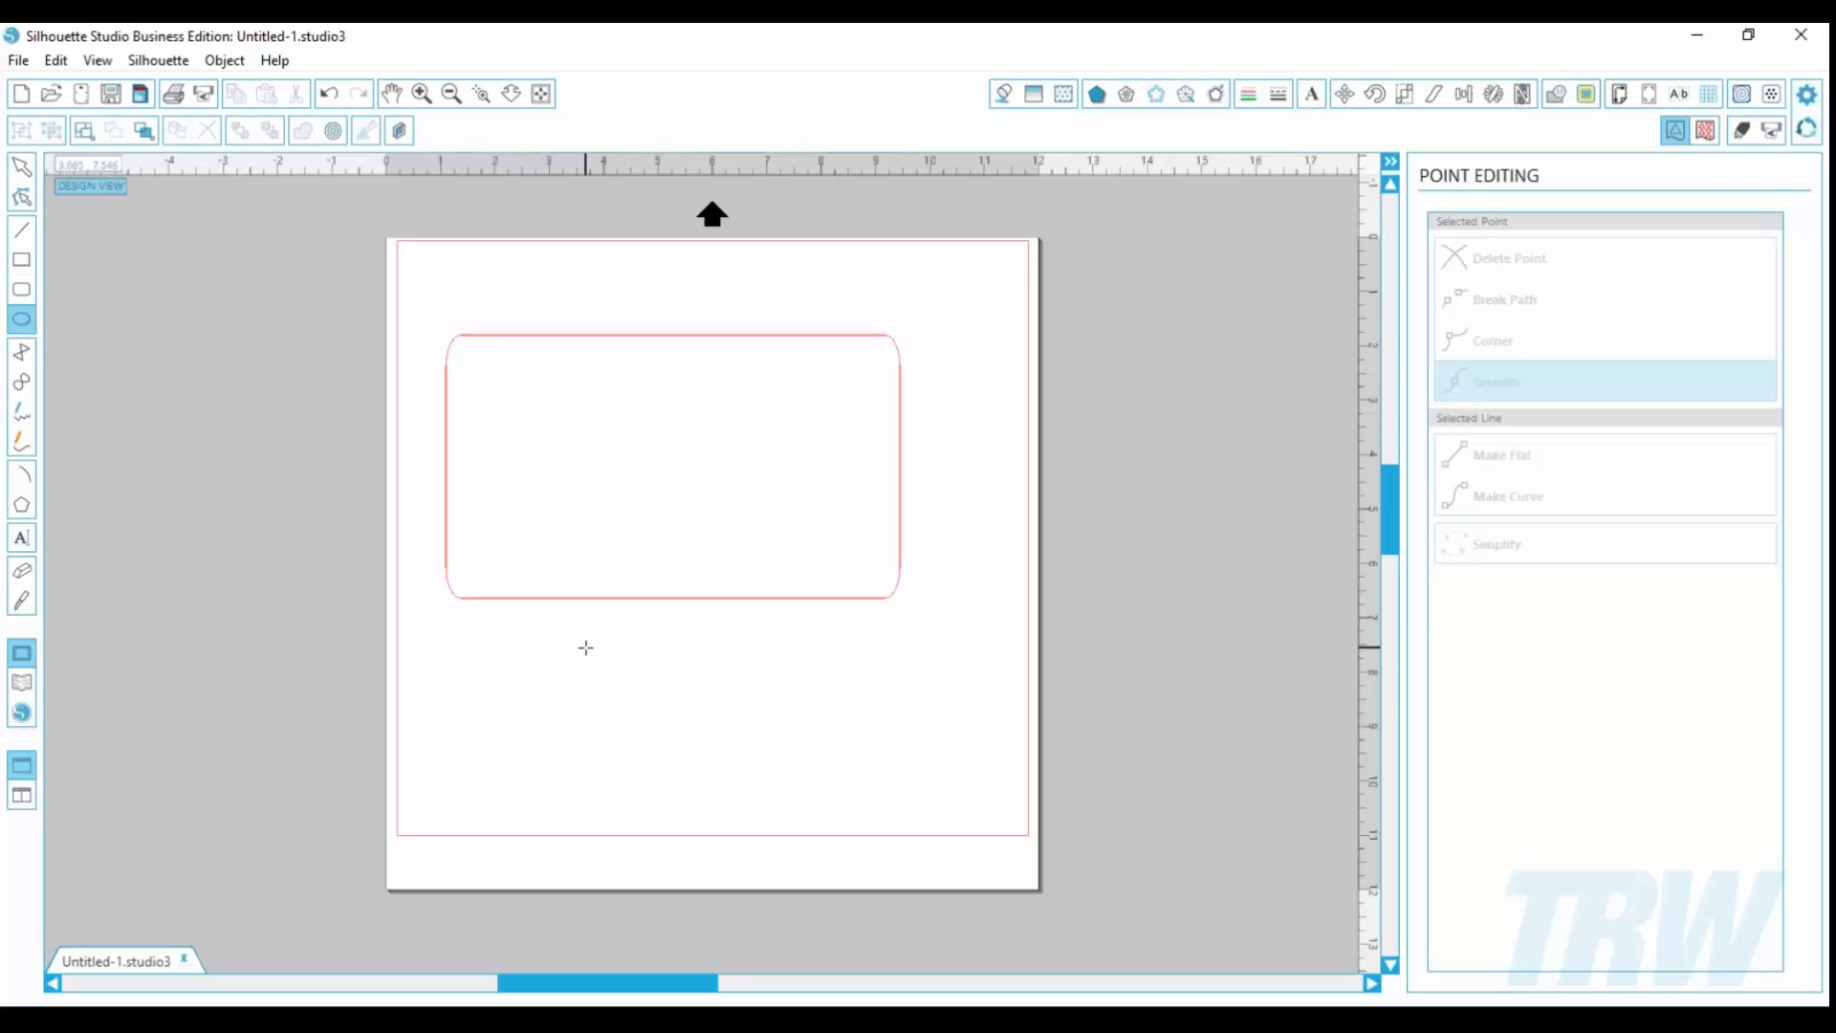
left_click_drag(586, 647, 730, 829)
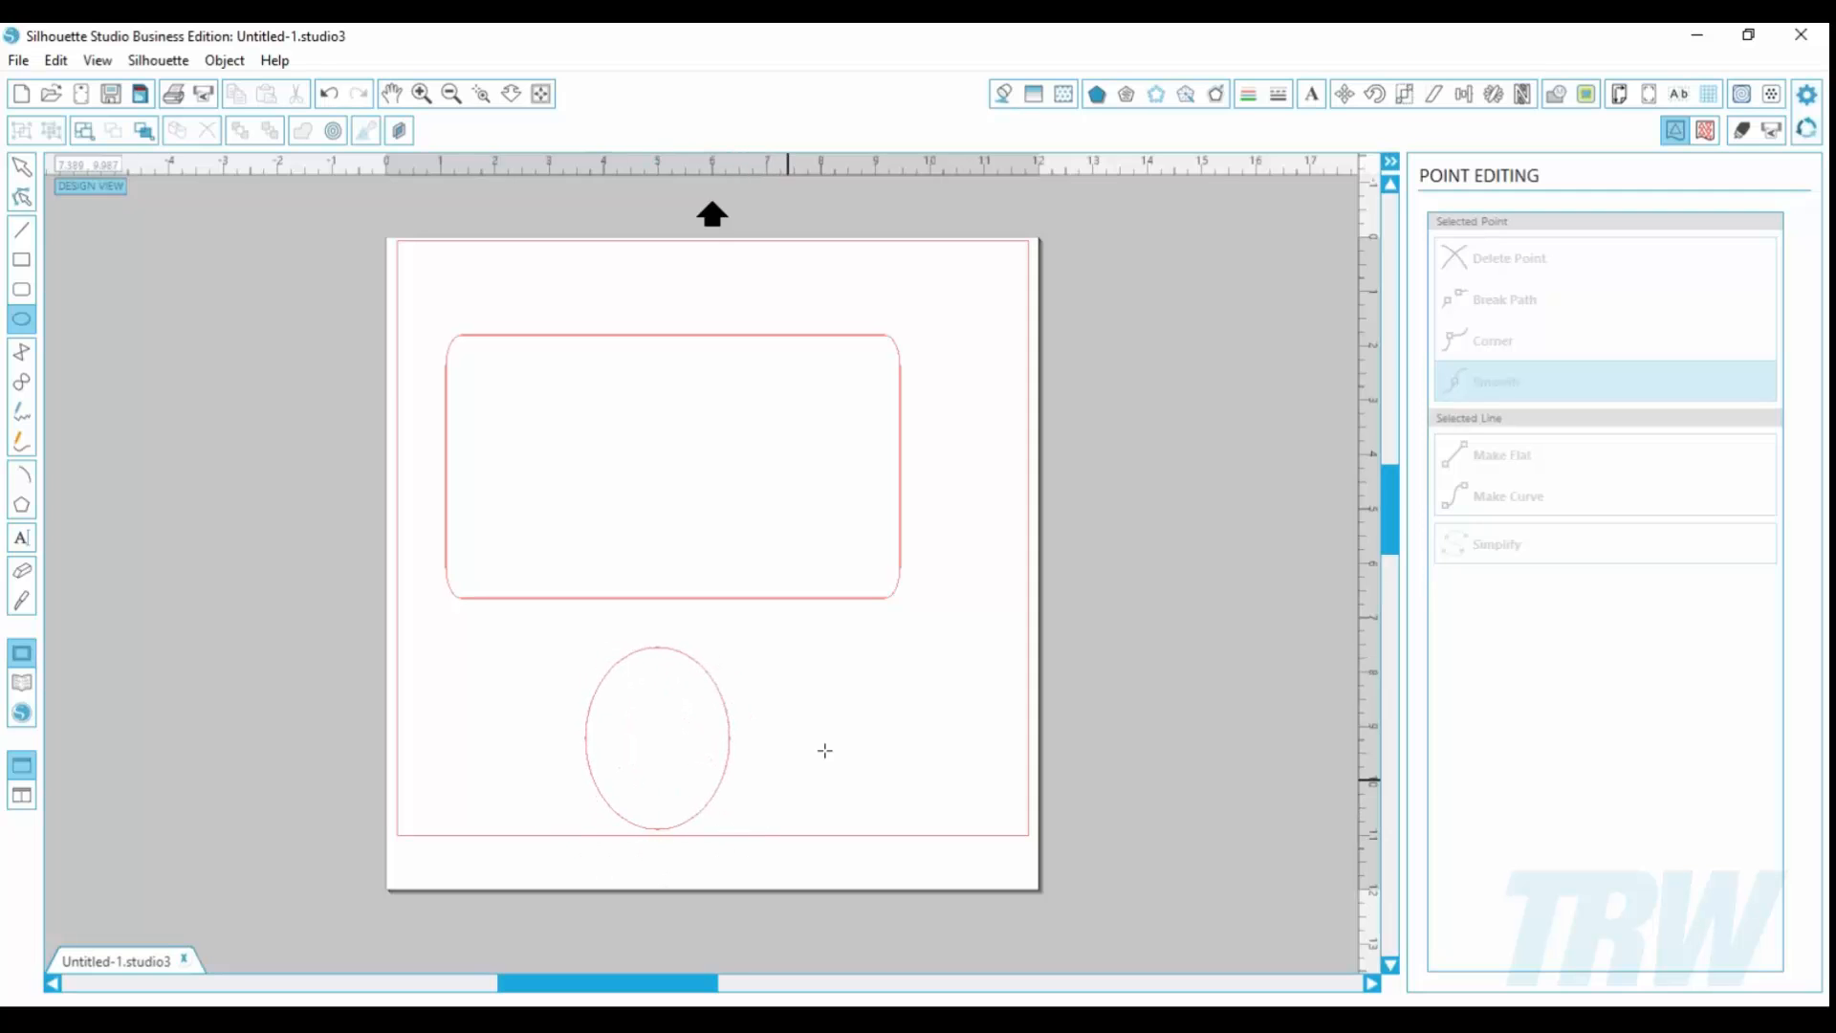
left_click_drag(860, 717, 1010, 867)
Step: Select the rounded rectangle, the ellipse and the circle together and delete them
left_click(21, 166)
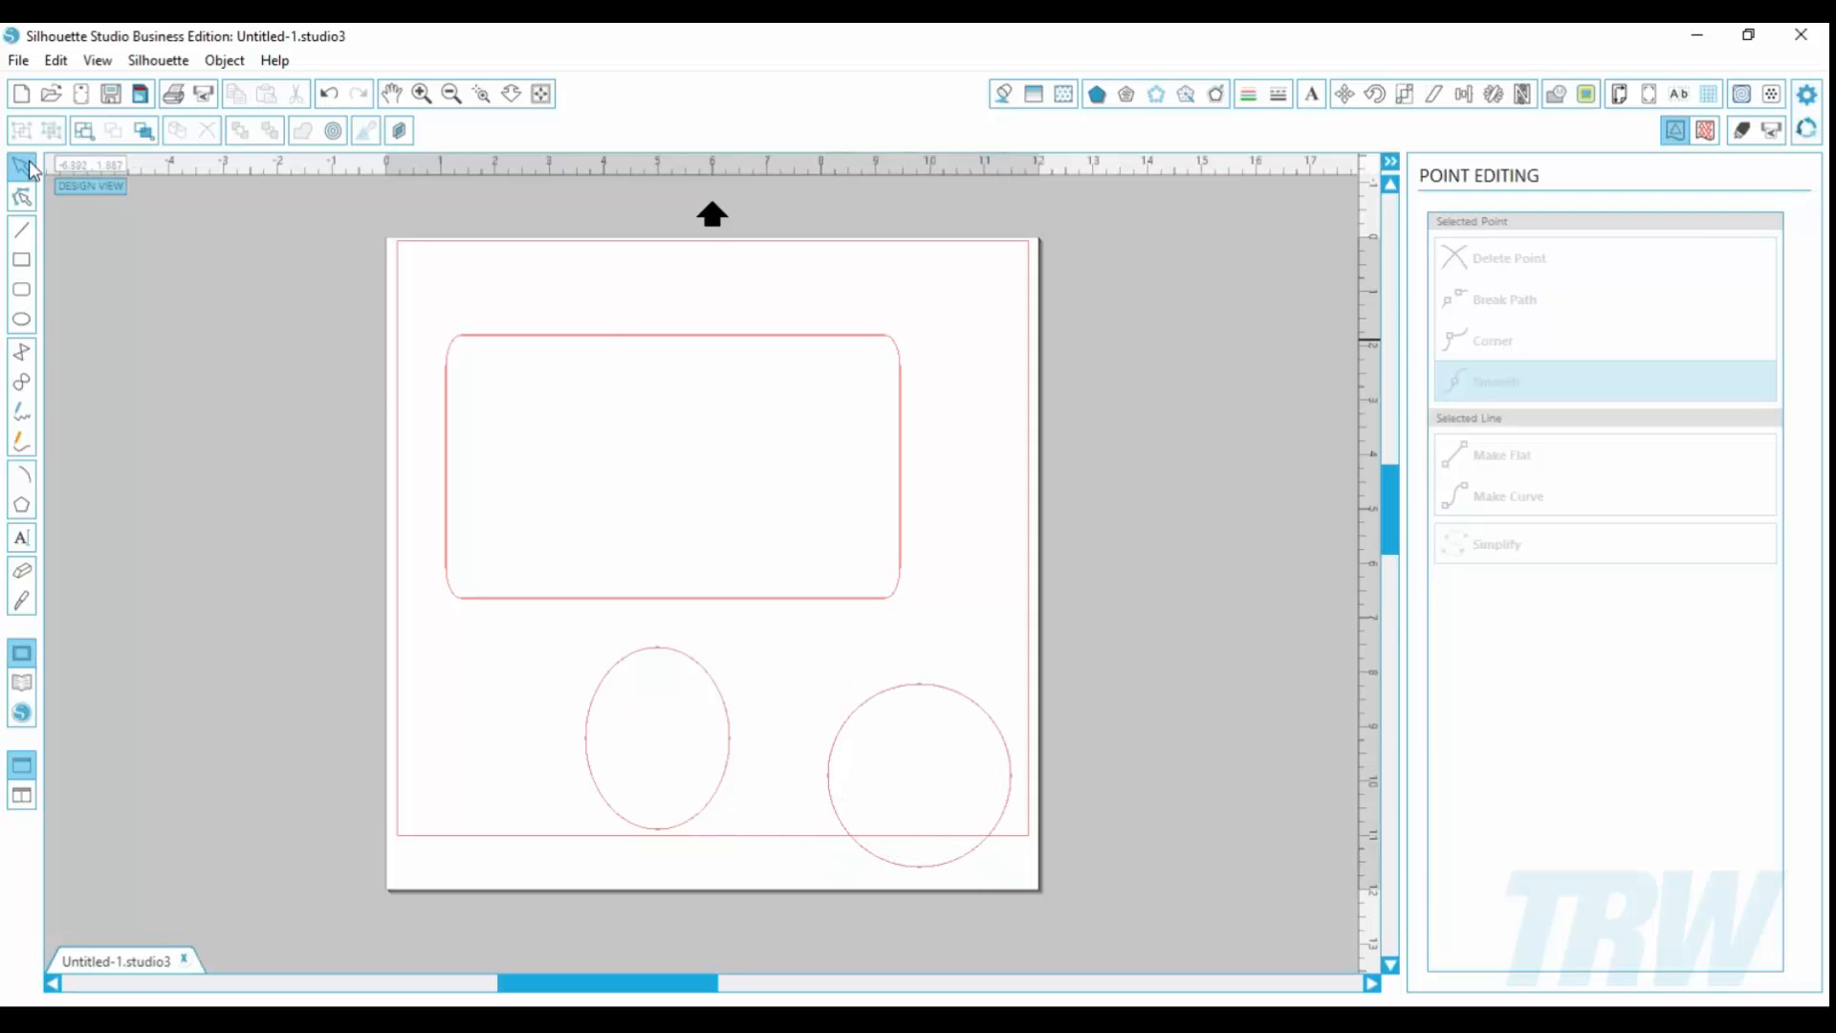
left_click(591, 335)
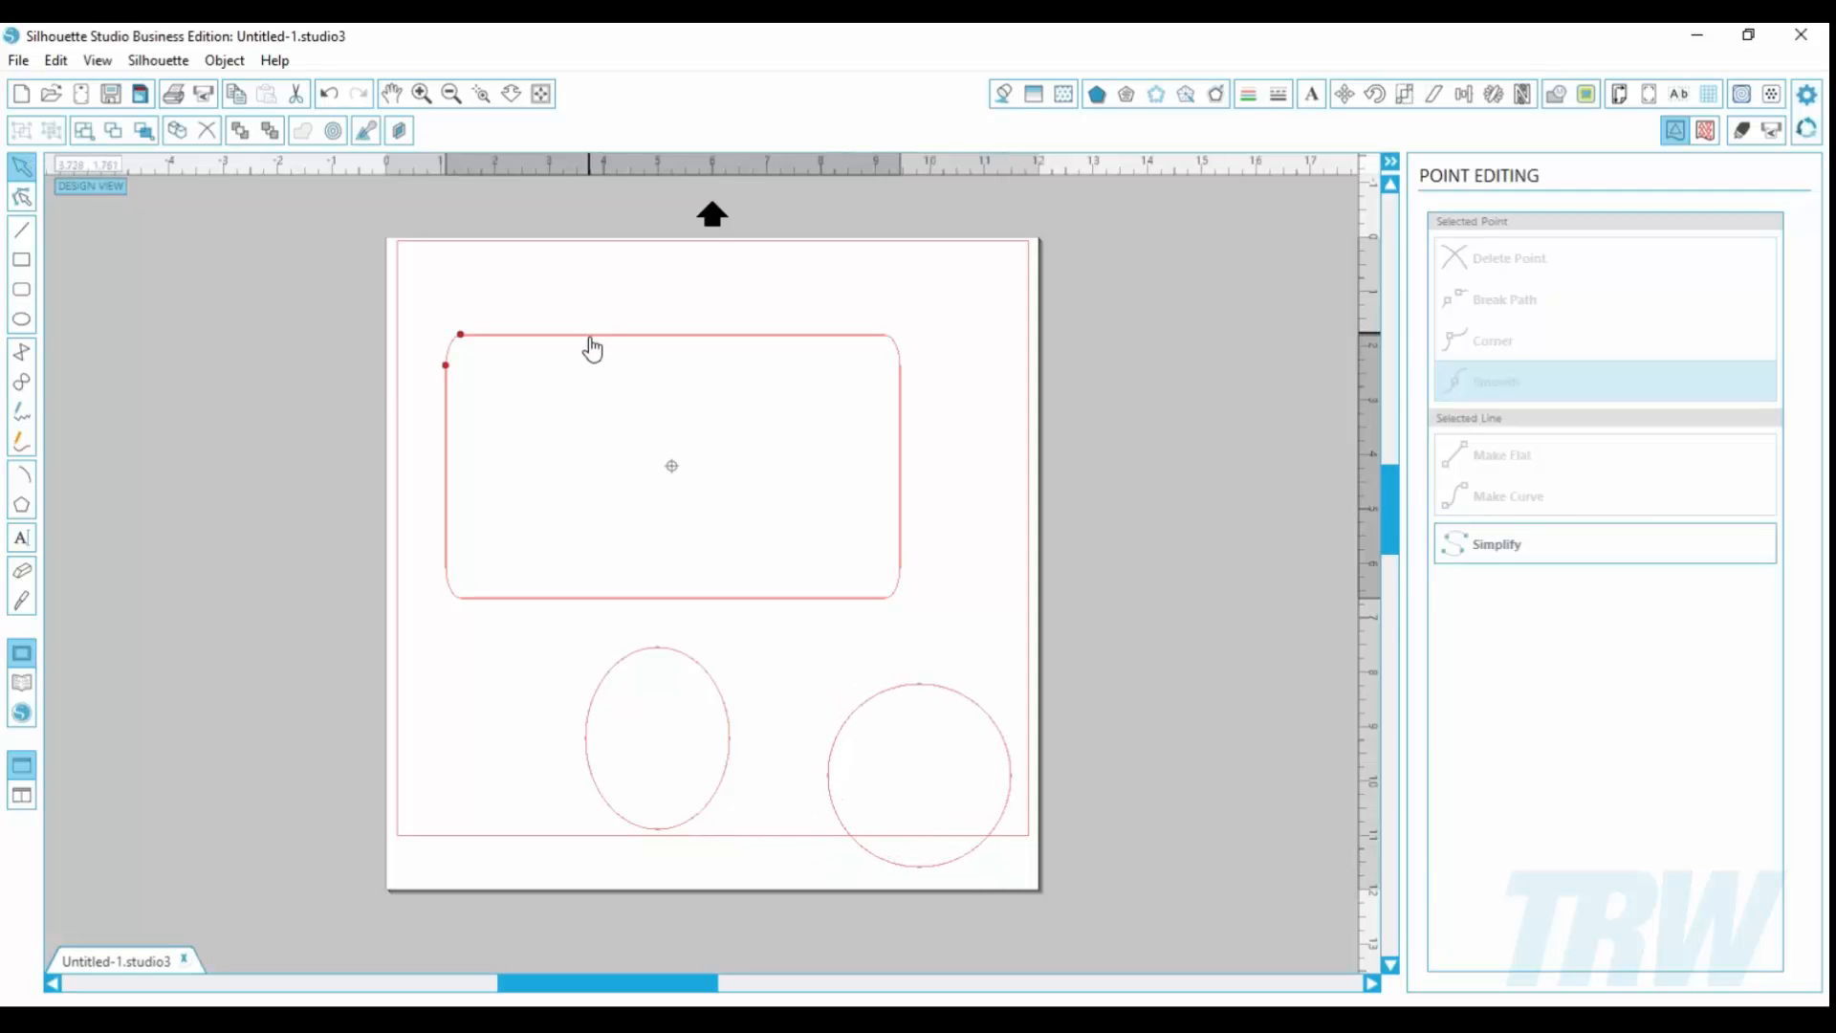
left_click(655, 649, "shift")
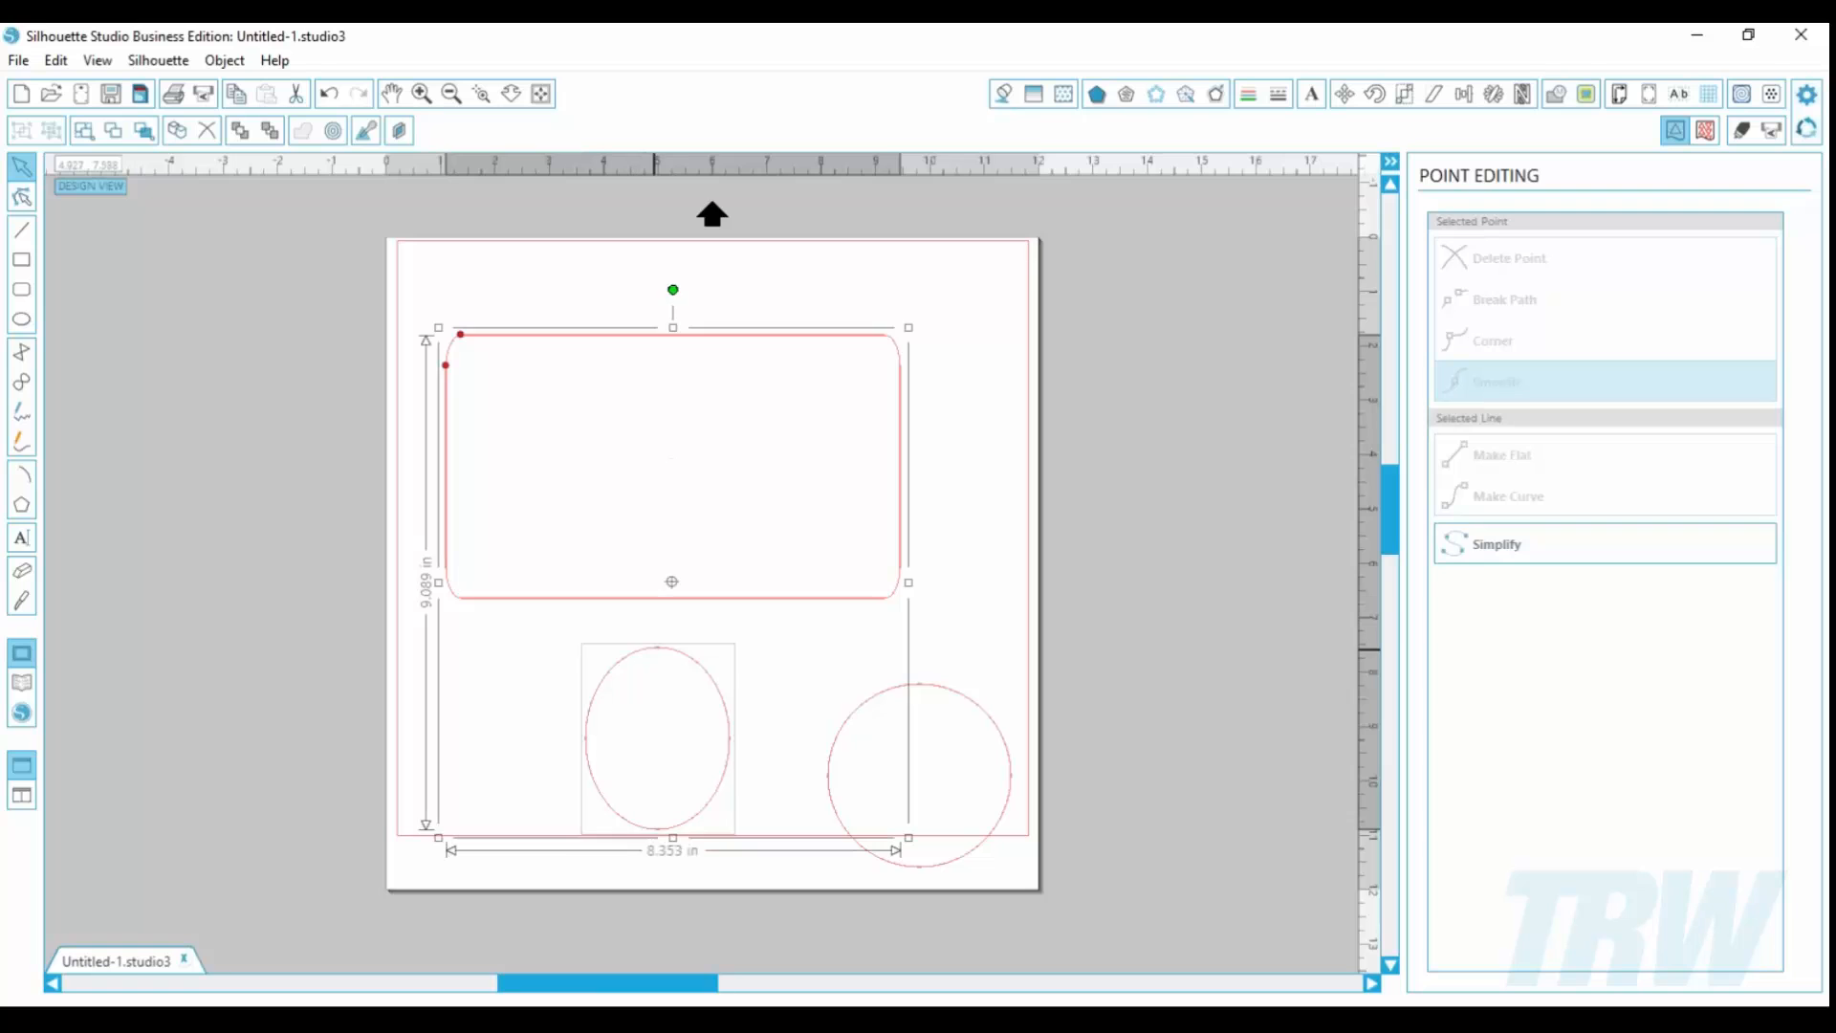
left_click(924, 692, "shift")
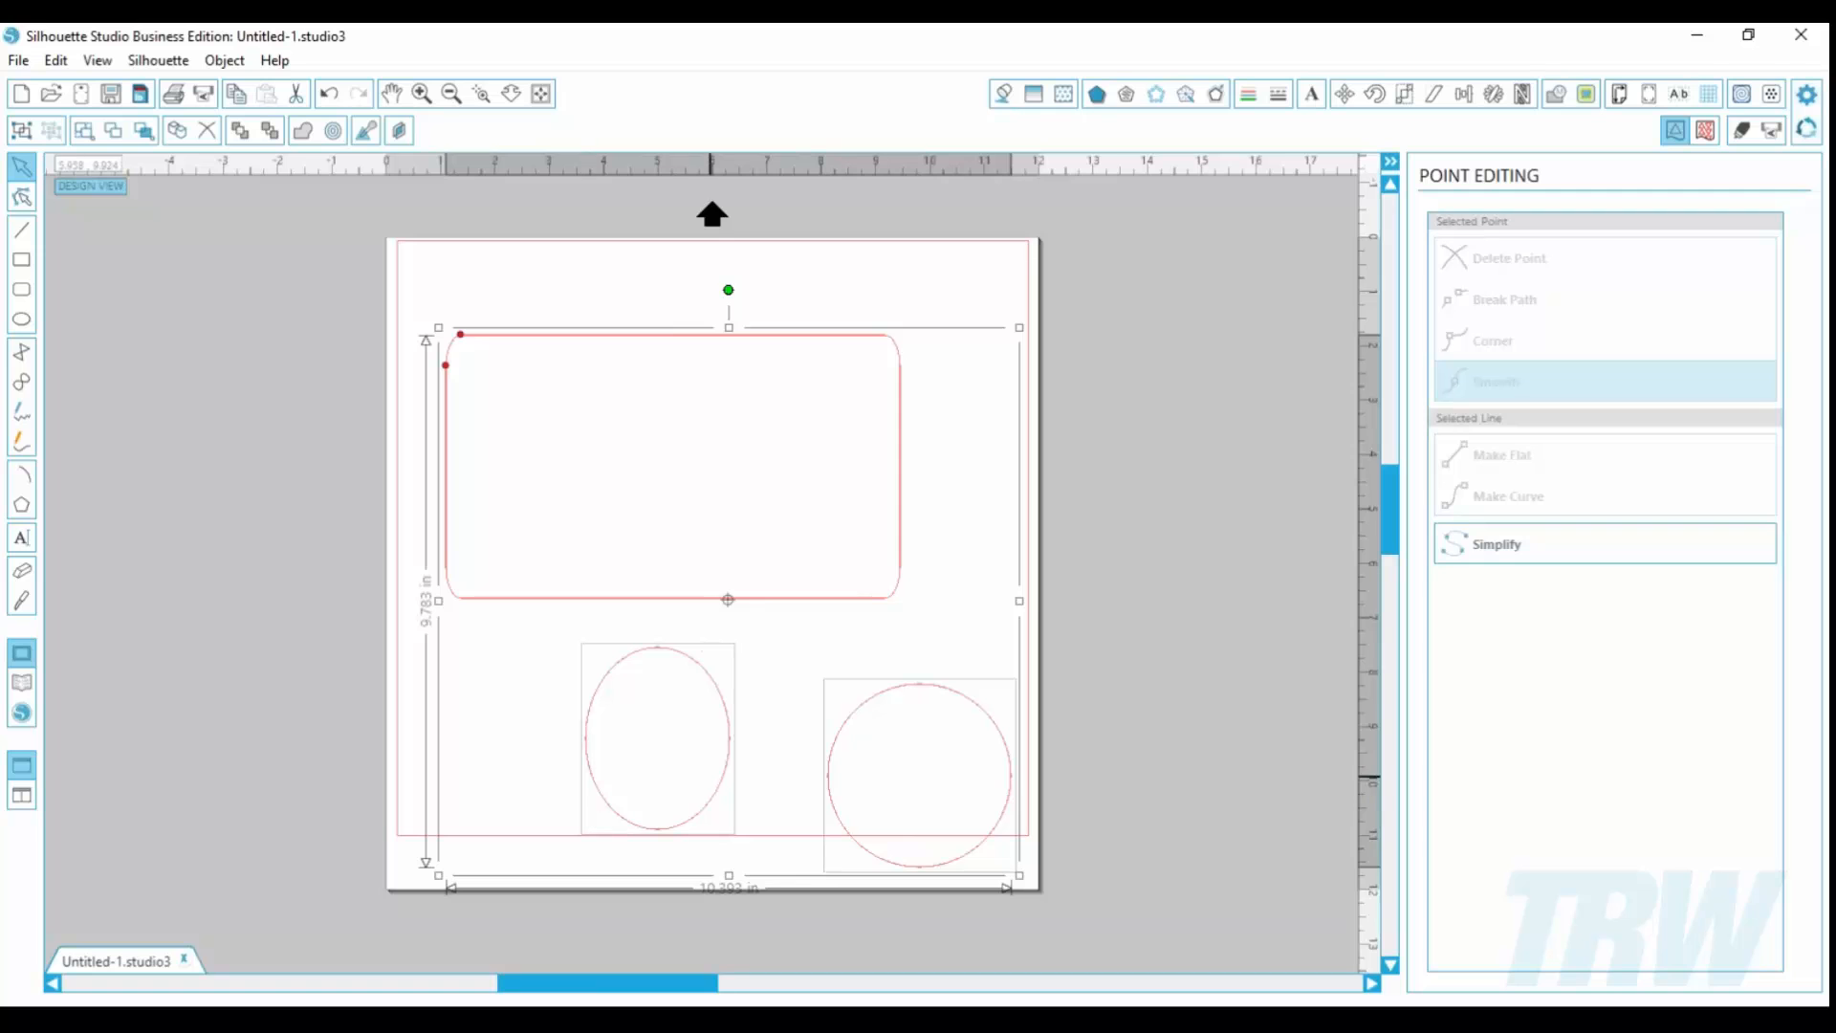
key("Delete")
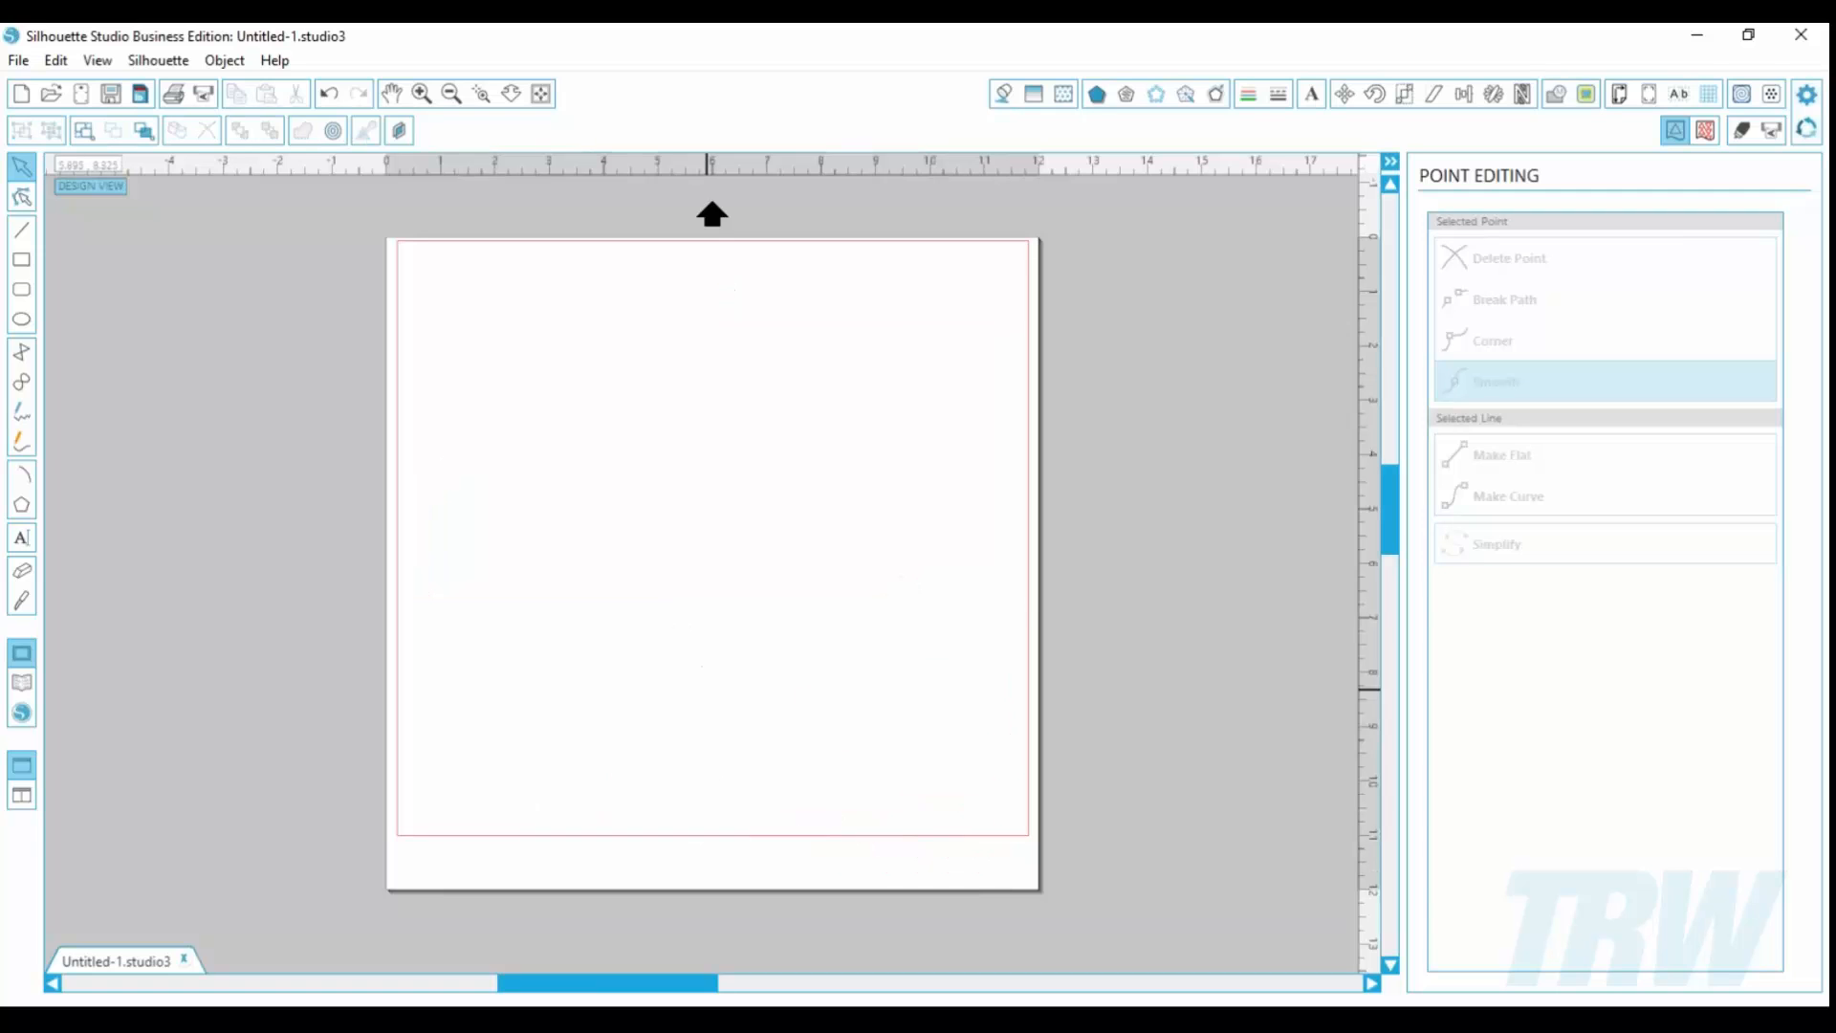
Step: Draw a closed, irregular straight-sided polygon with eleven corners in the page's upper-left area, ending at its starting point
left_click(21, 359)
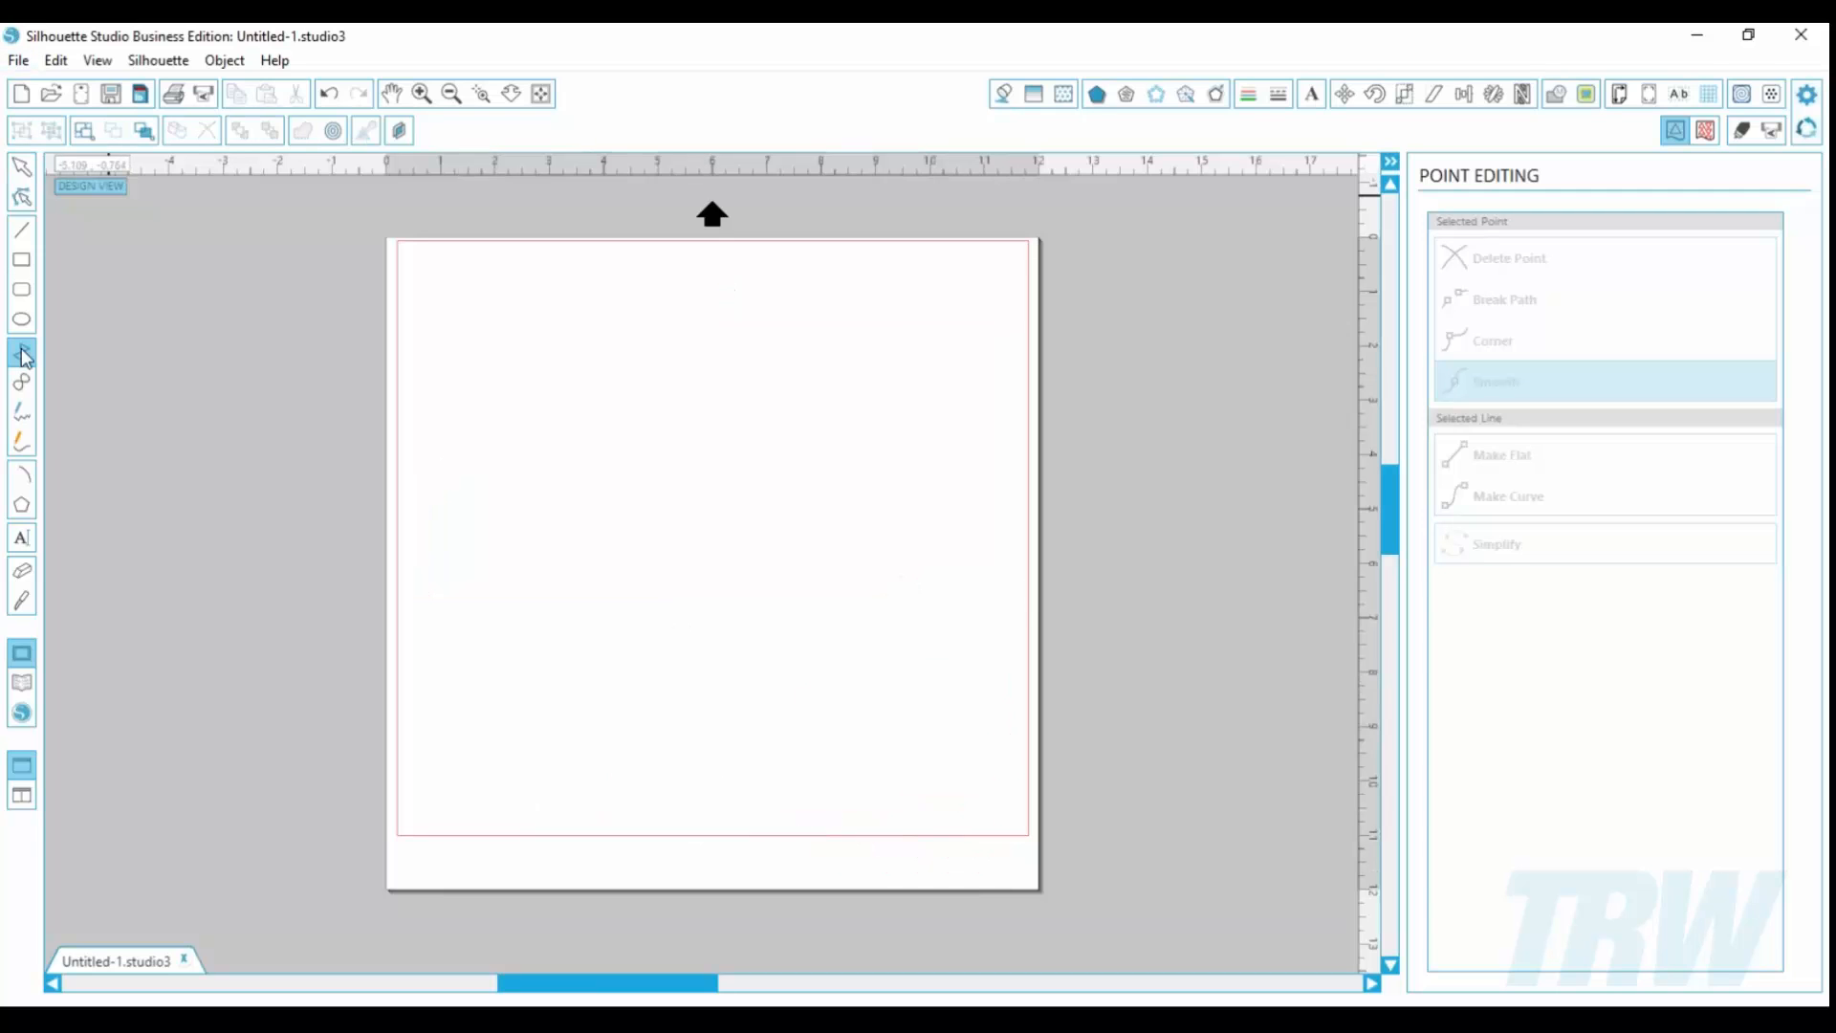
left_click(525, 343)
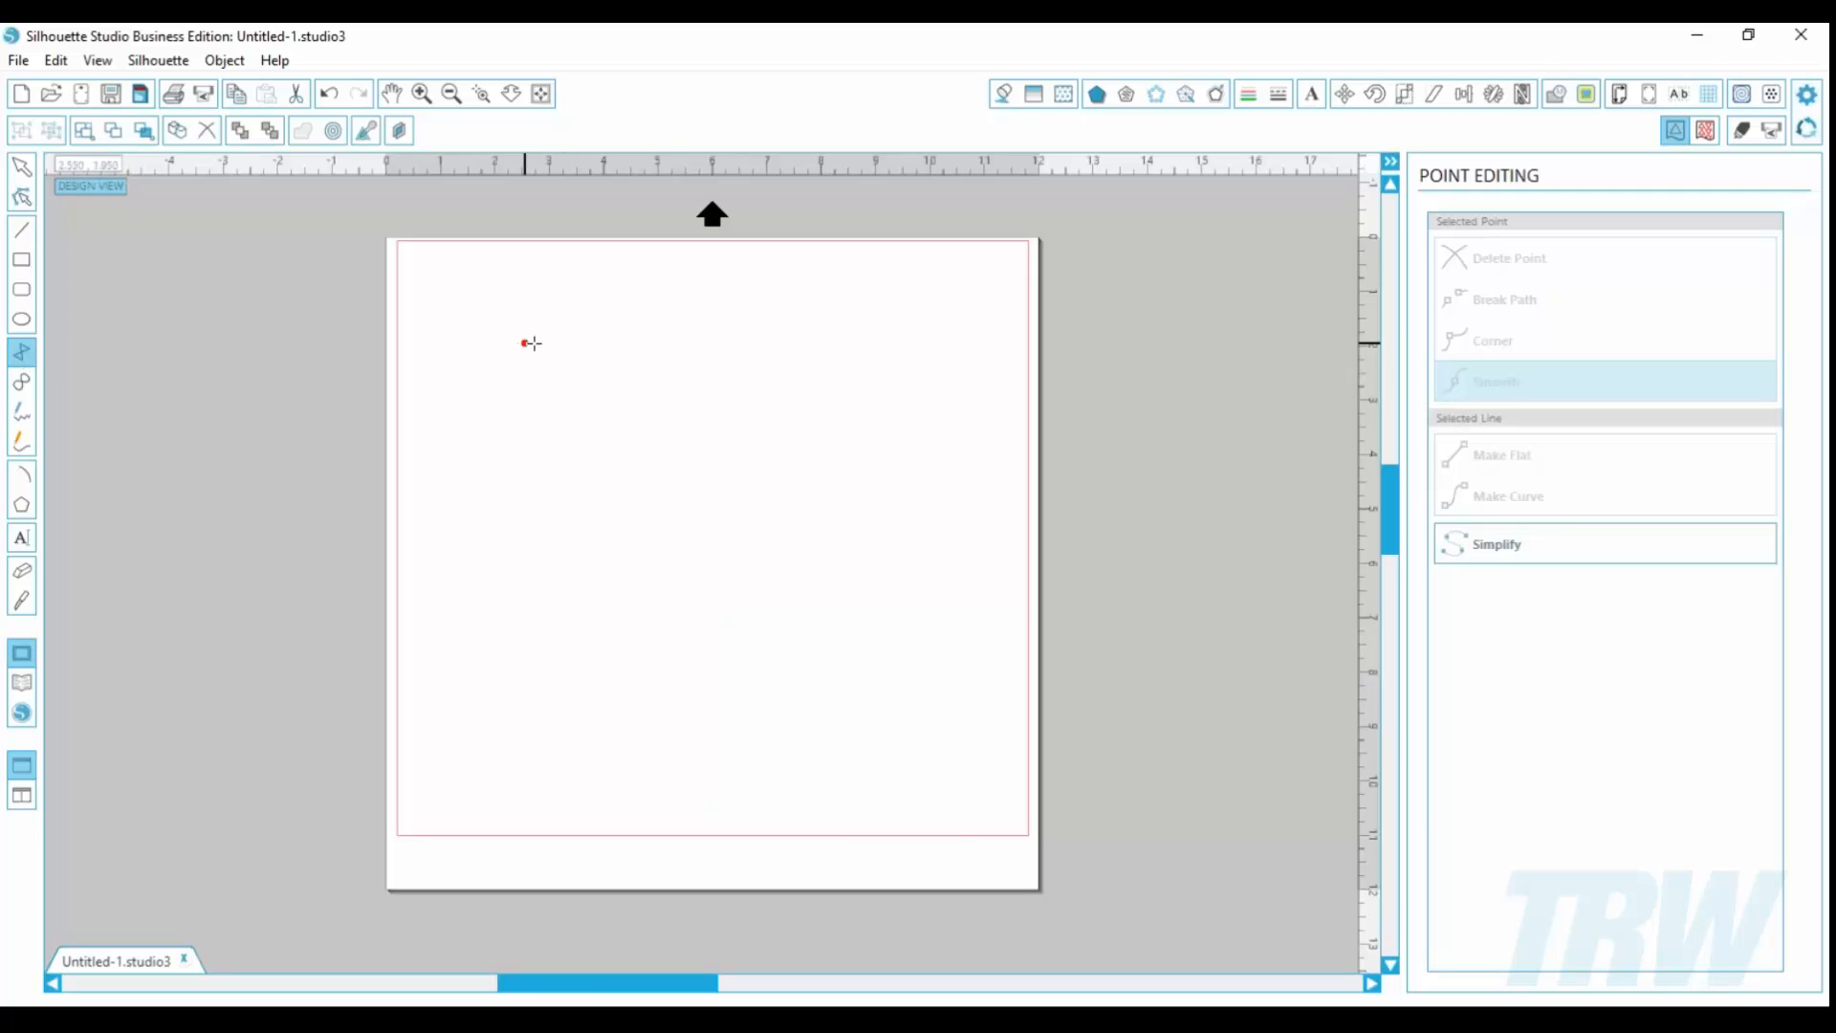
left_click(649, 353)
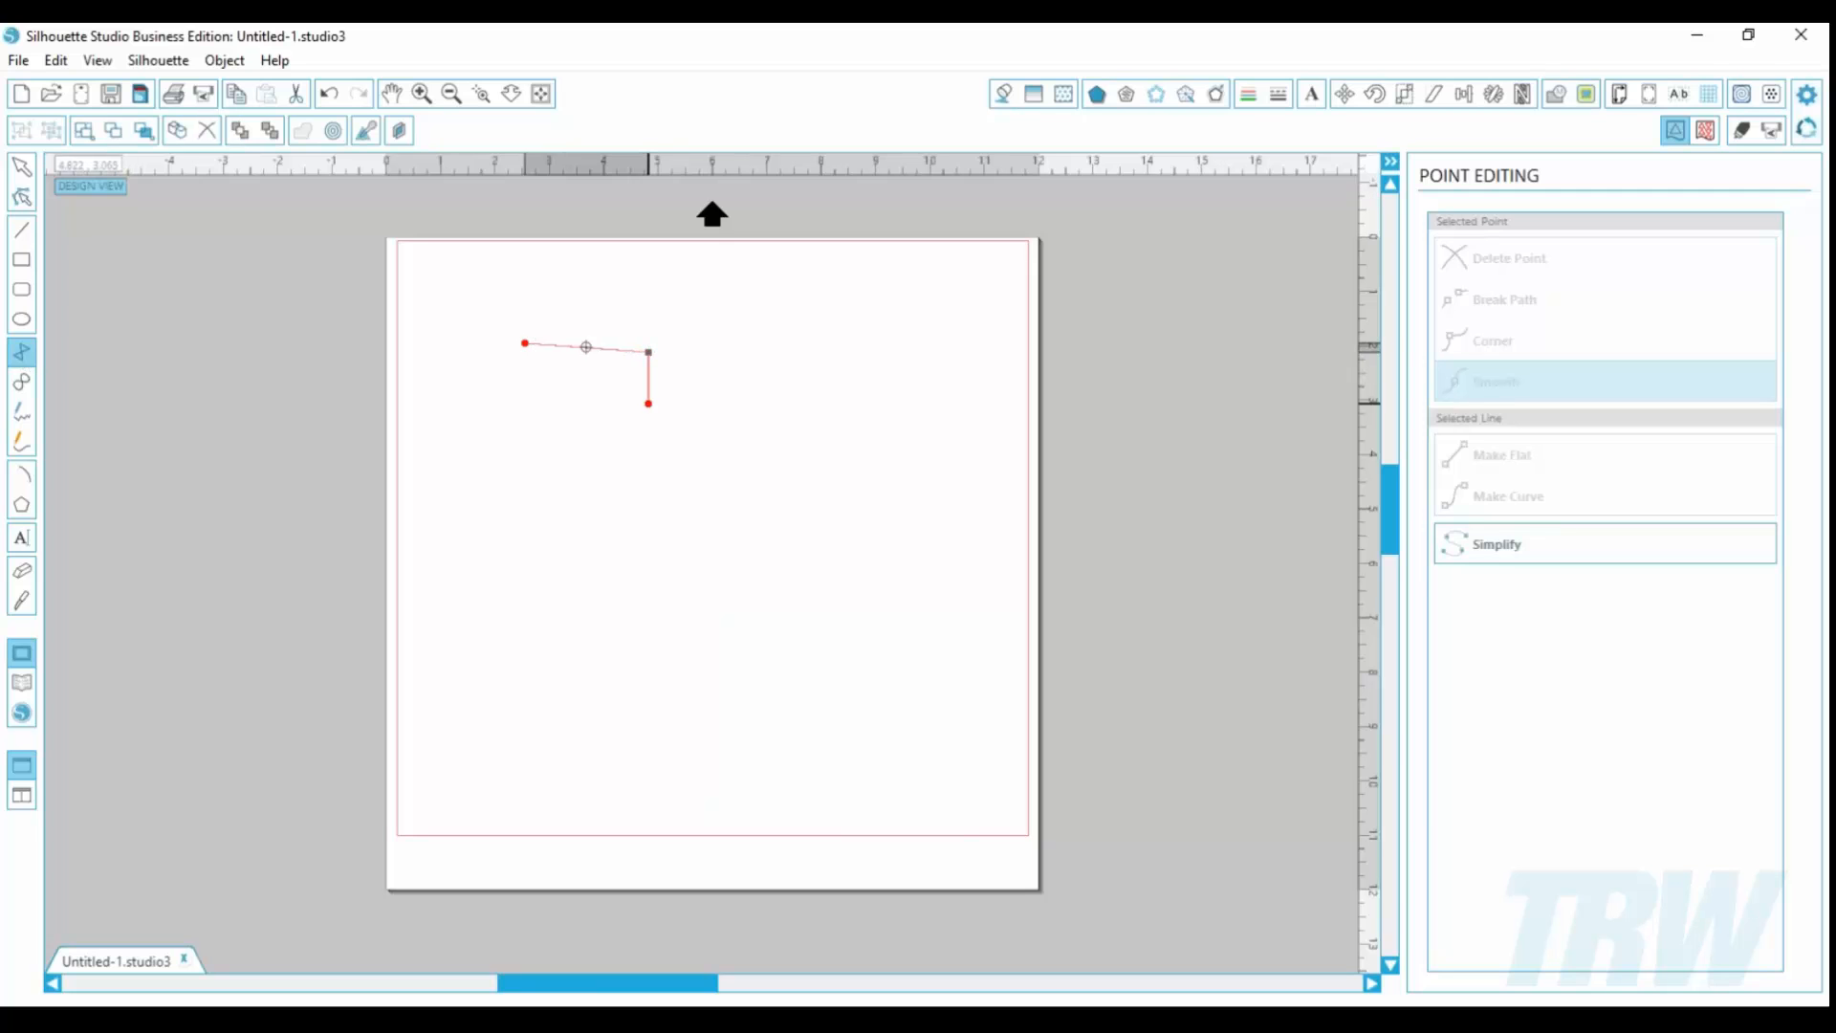
left_click(775, 374)
left_click(767, 495)
left_click(641, 514)
left_click(712, 611)
left_click(640, 677)
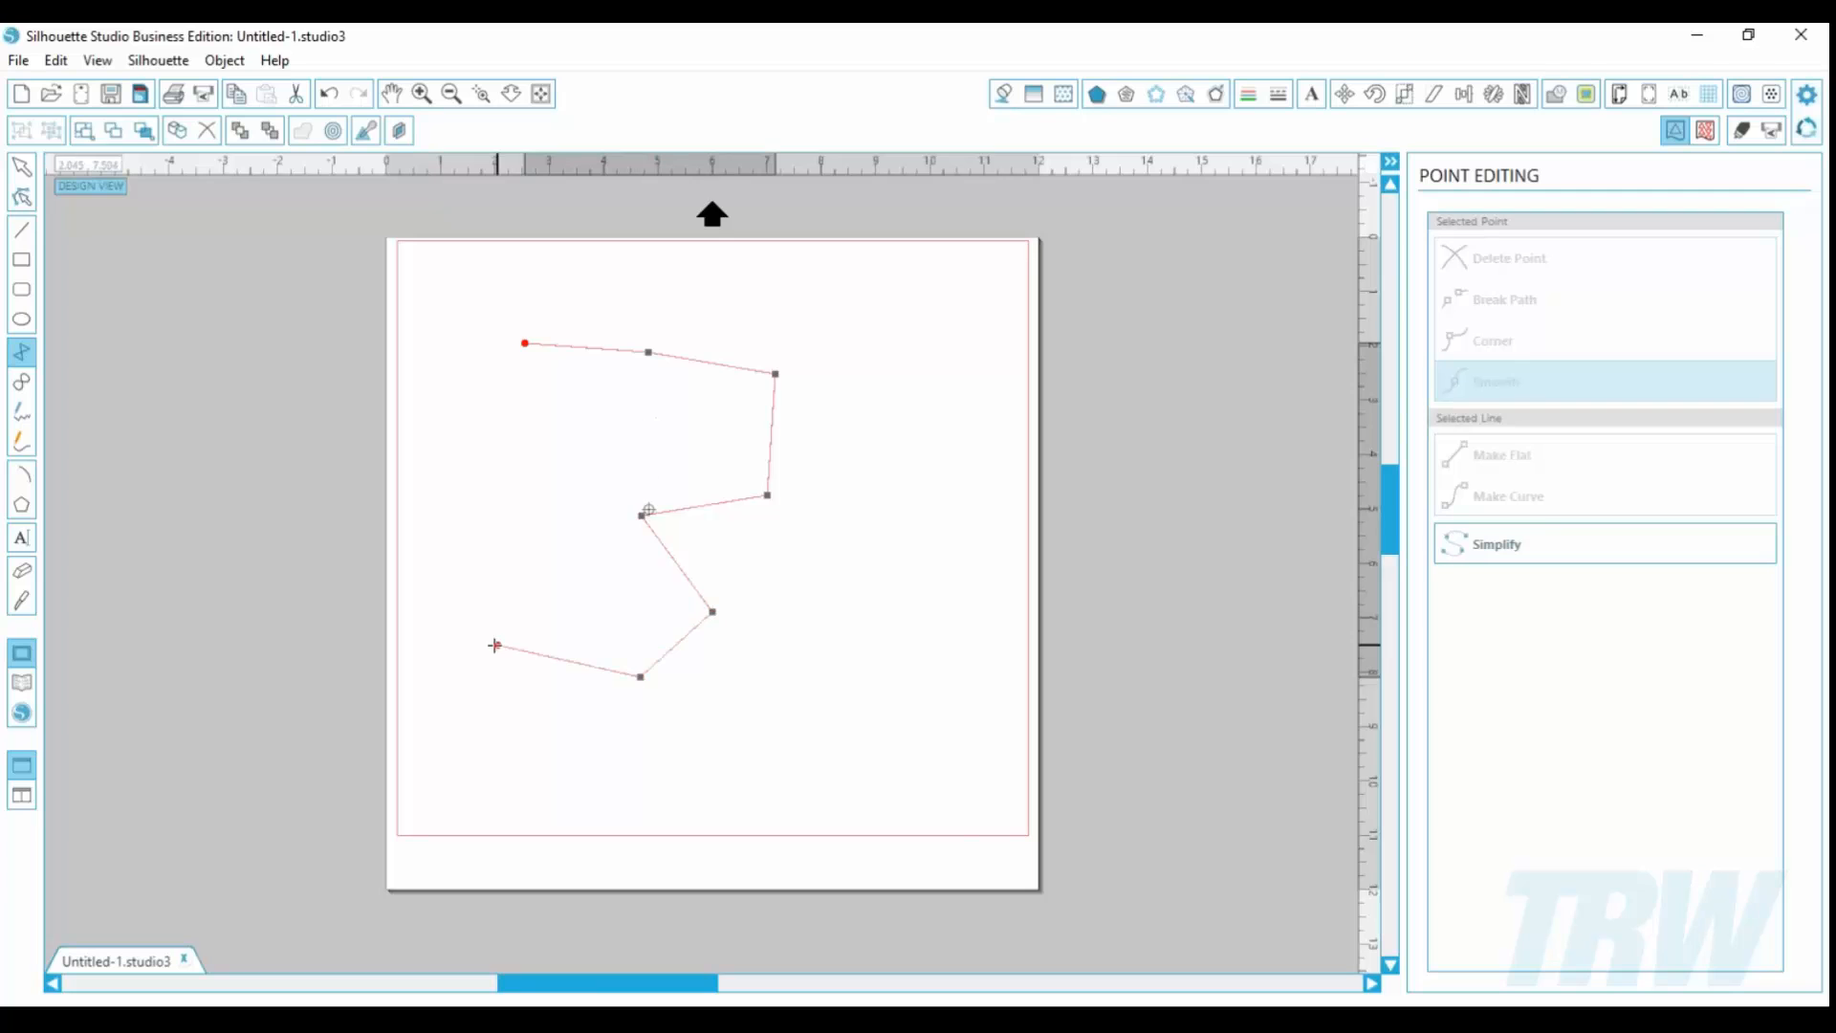
left_click(493, 645)
left_click(516, 544)
left_click(436, 453)
left_click(516, 438)
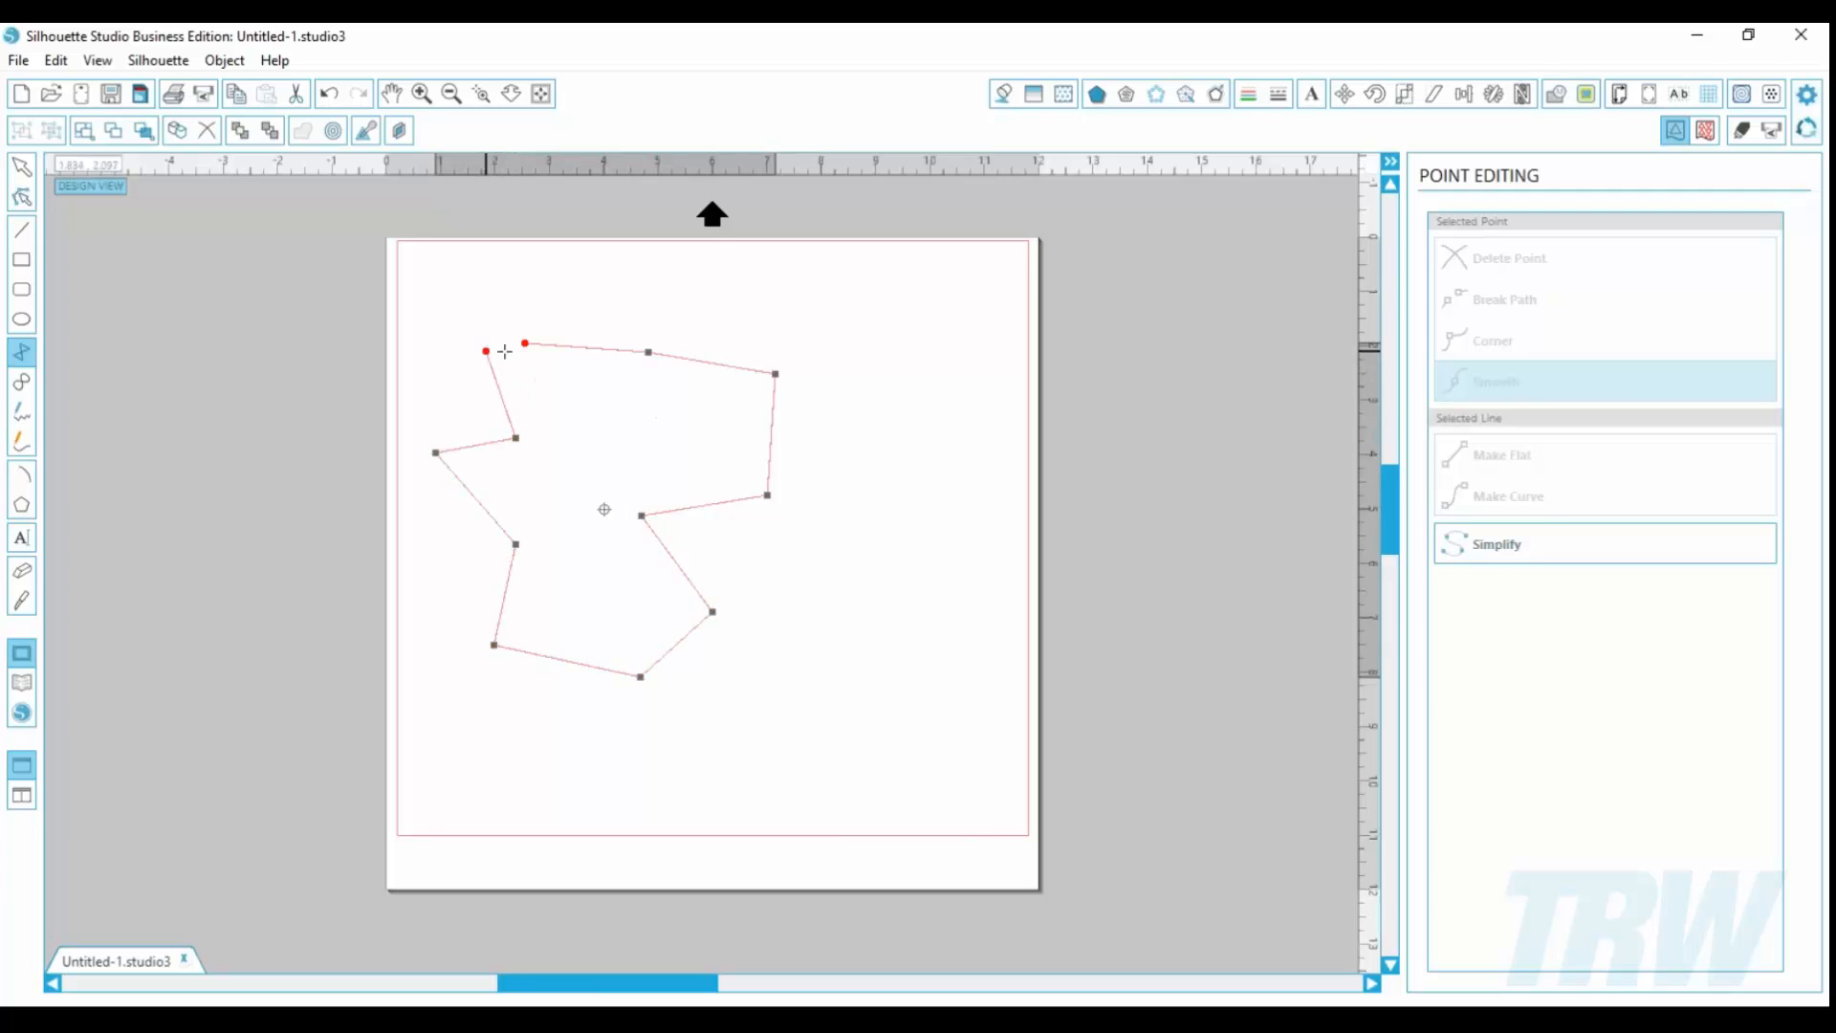
left_click(493, 351)
left_click(523, 344)
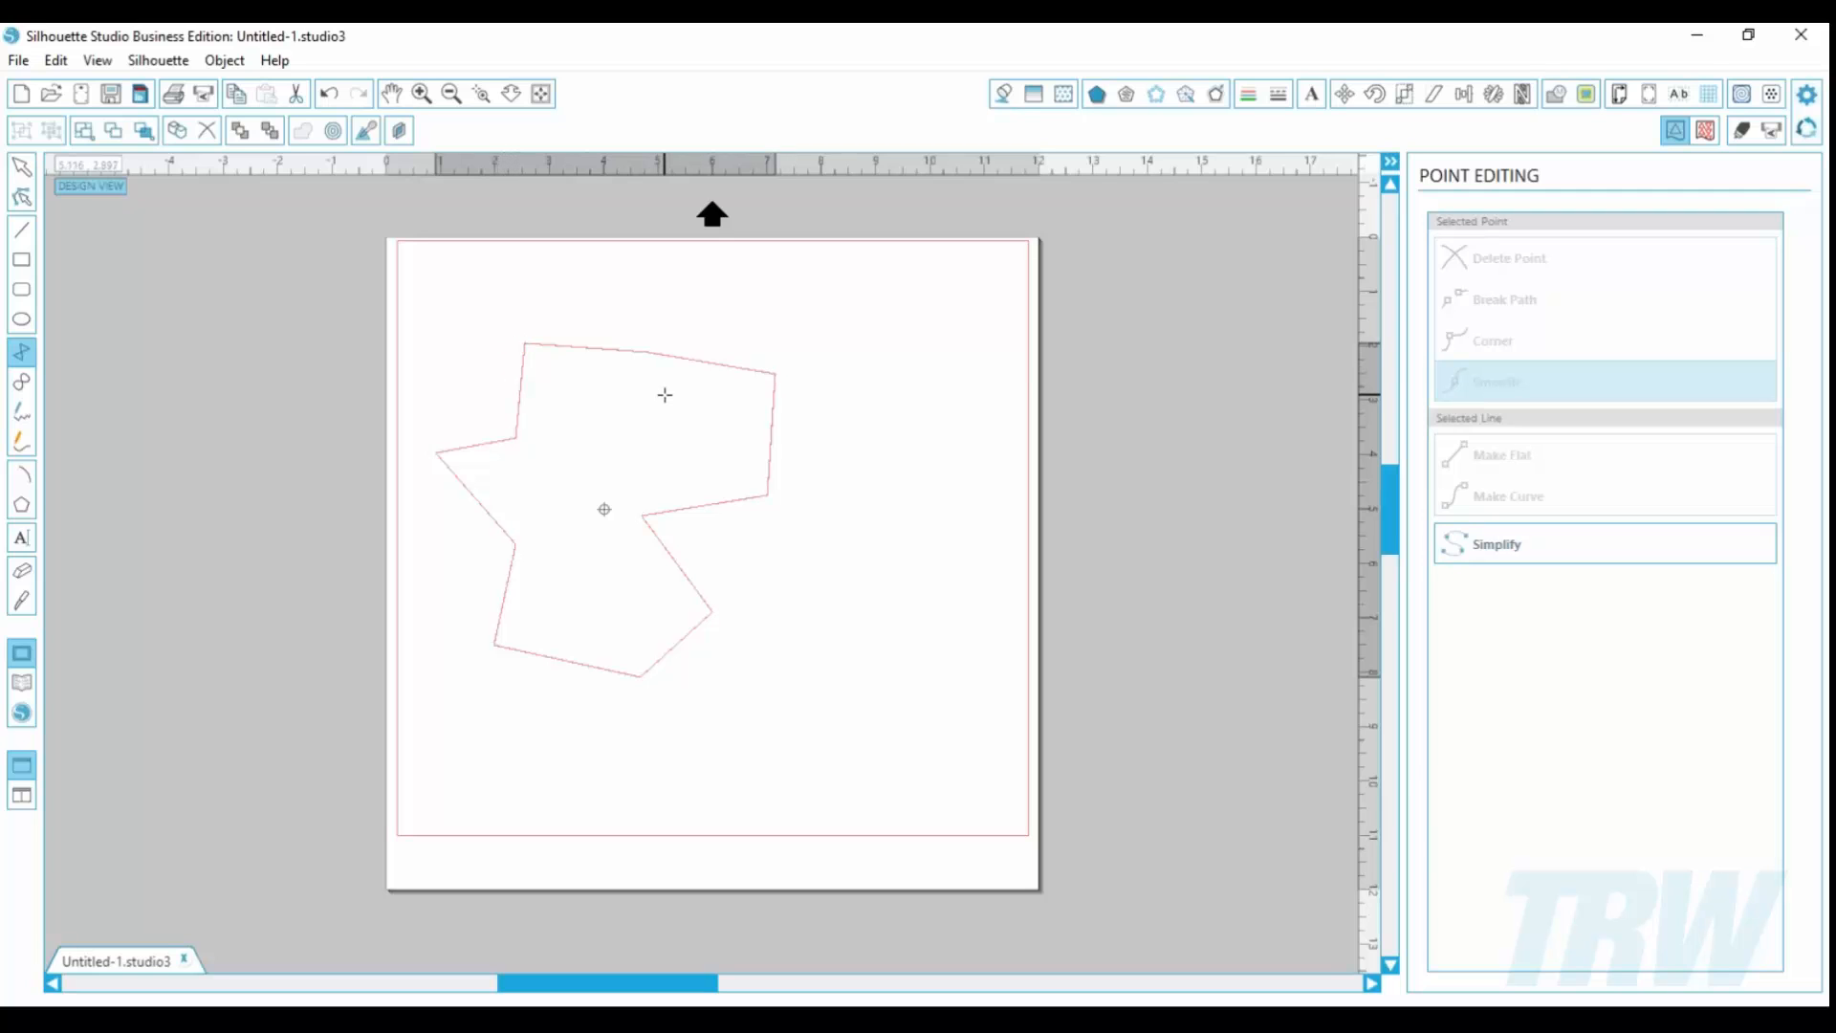
Step: Draw a closed curved shape with eight points beside the polygon, overlapping its edge and ending at its starting point
left_click(19, 383)
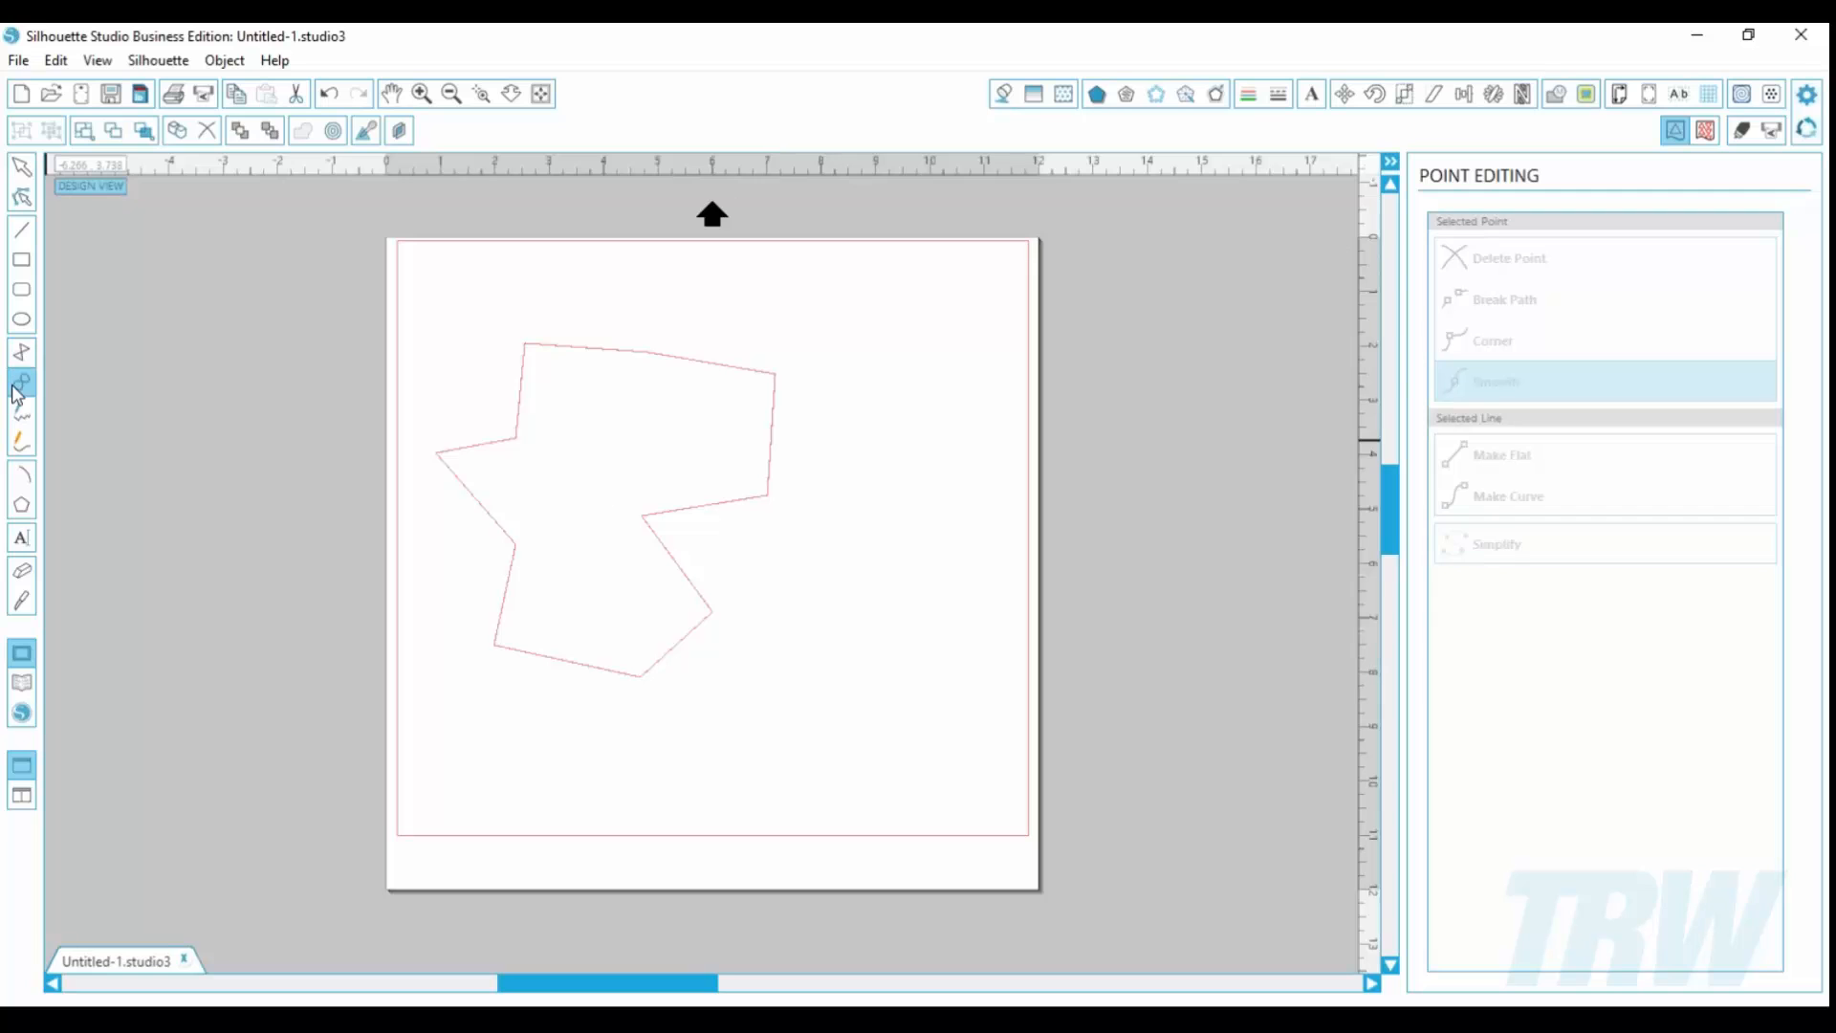
left_click(833, 430)
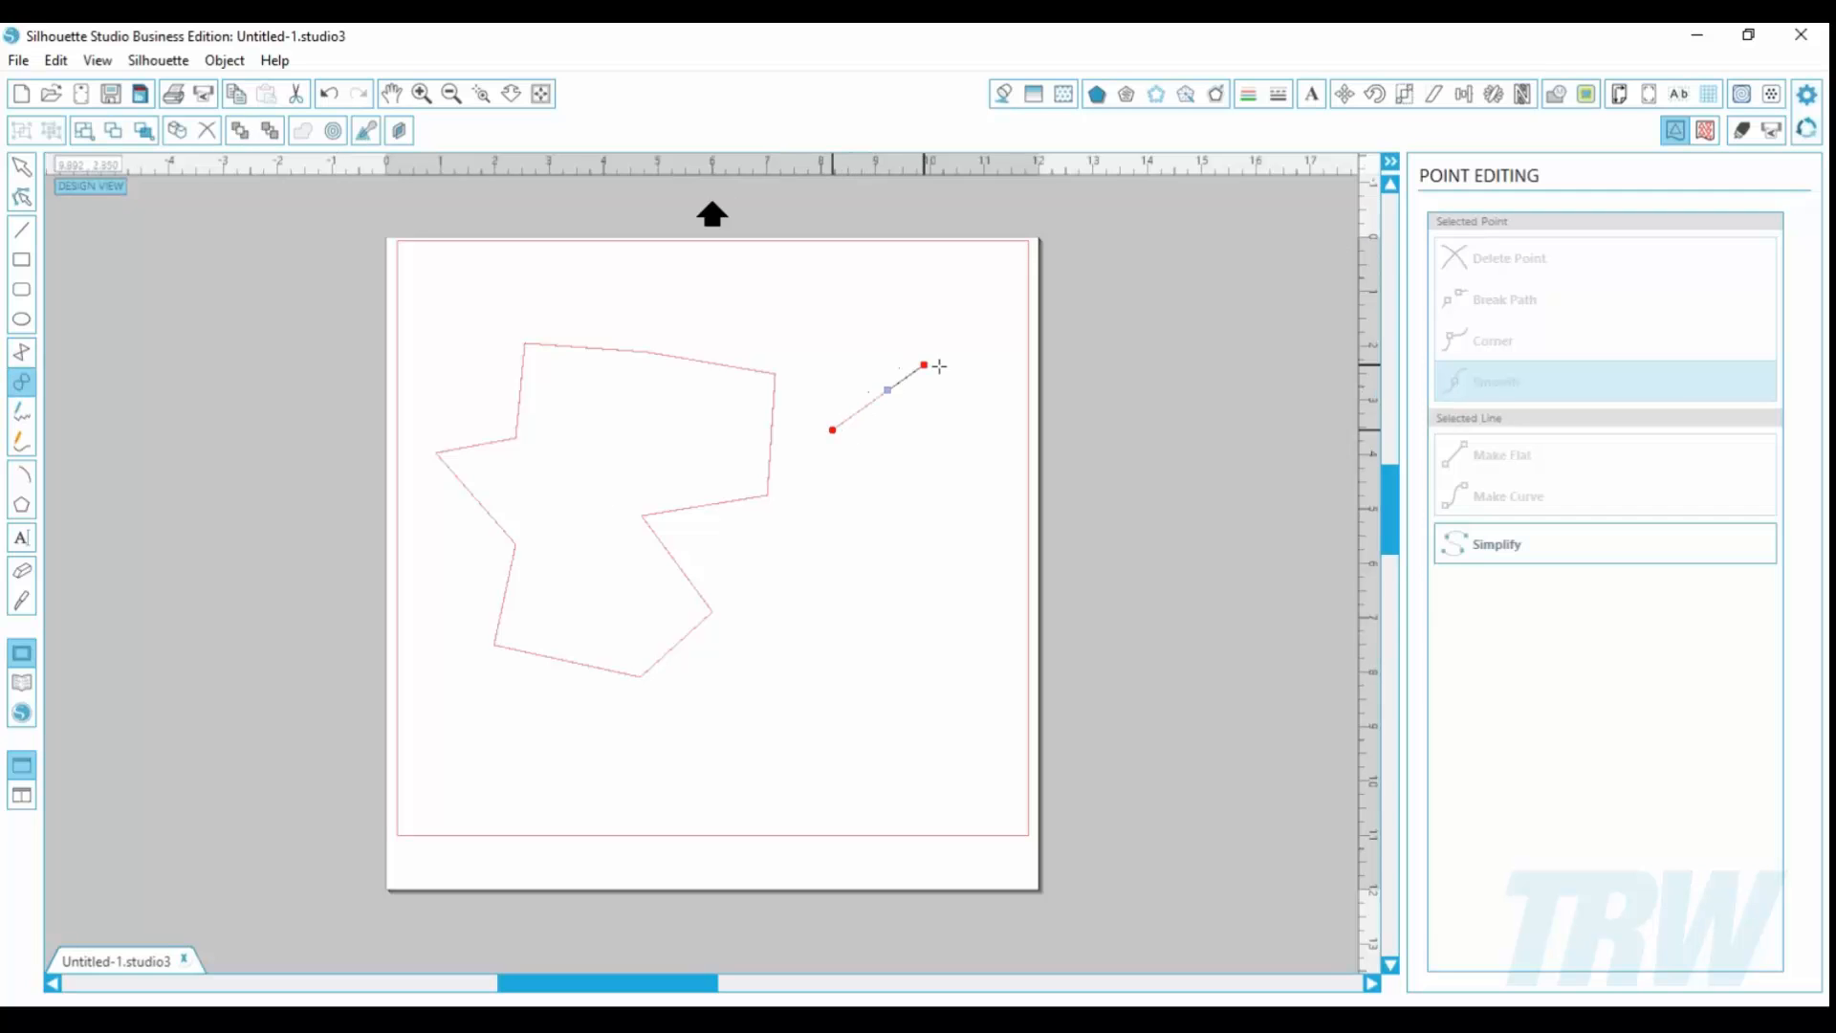
left_click(939, 366)
left_click(977, 532)
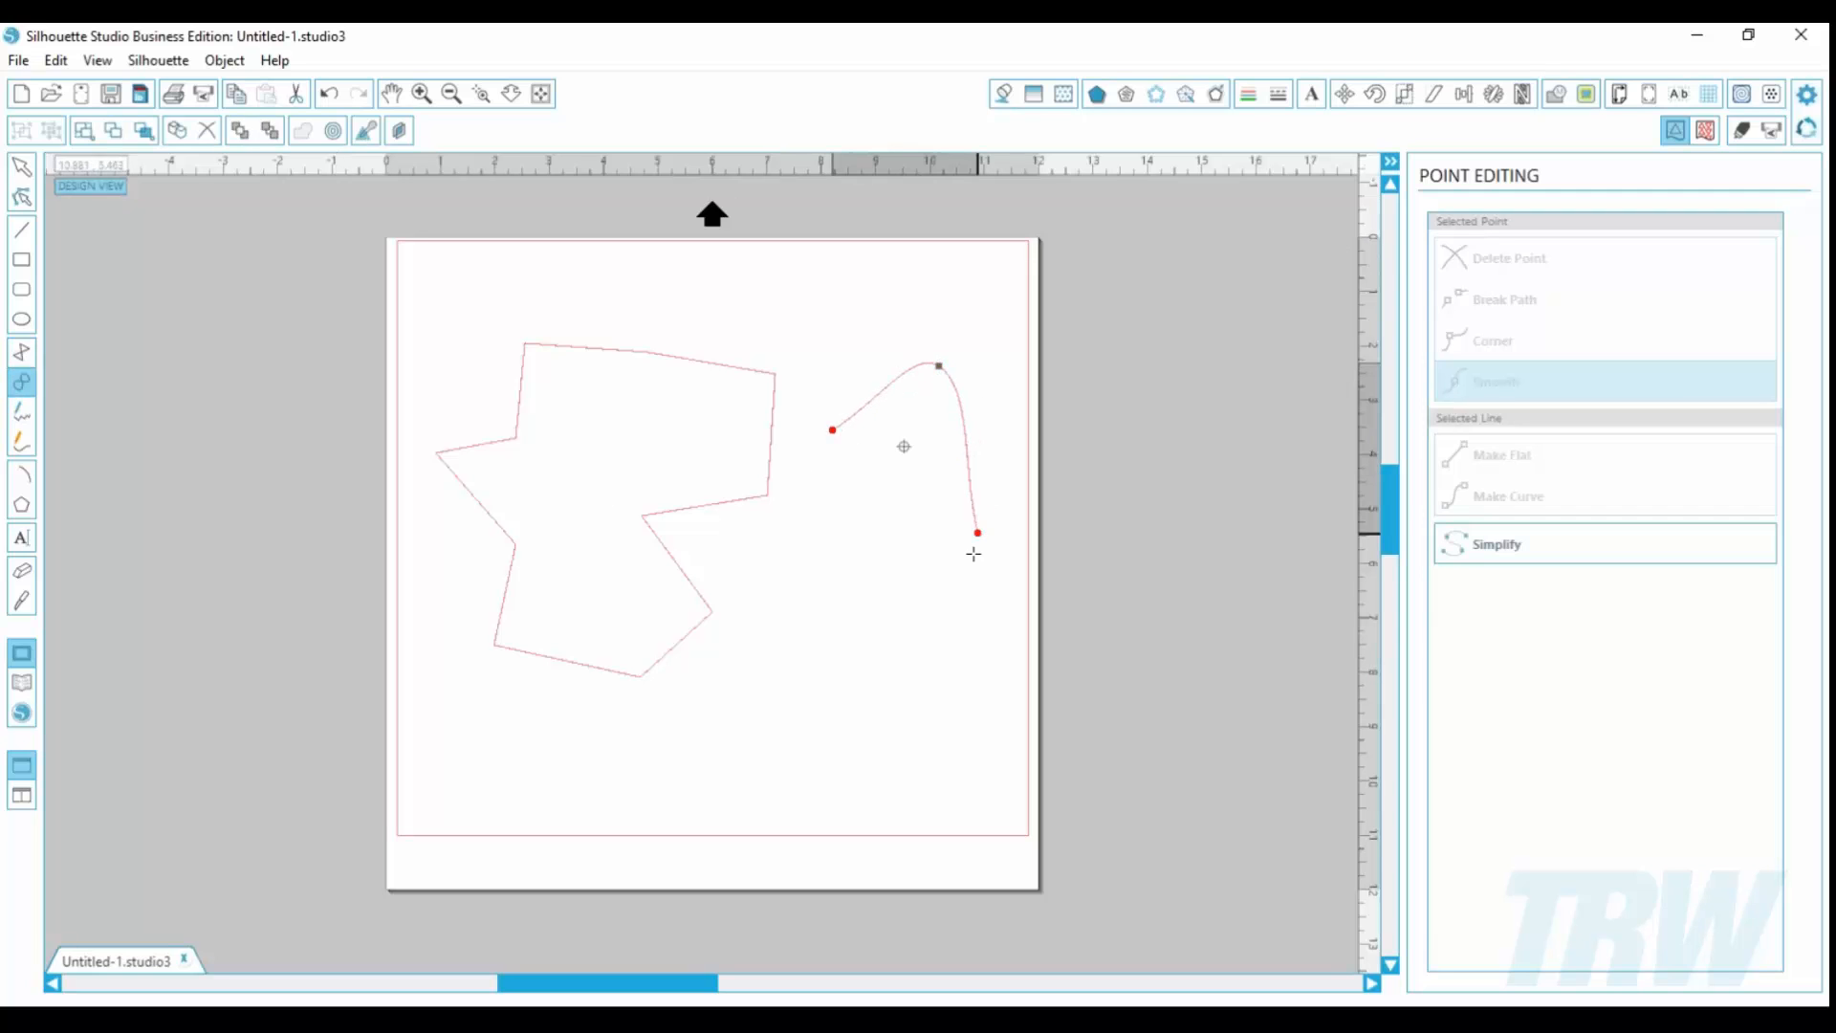
left_click(882, 597)
left_click(833, 637)
left_click(858, 533)
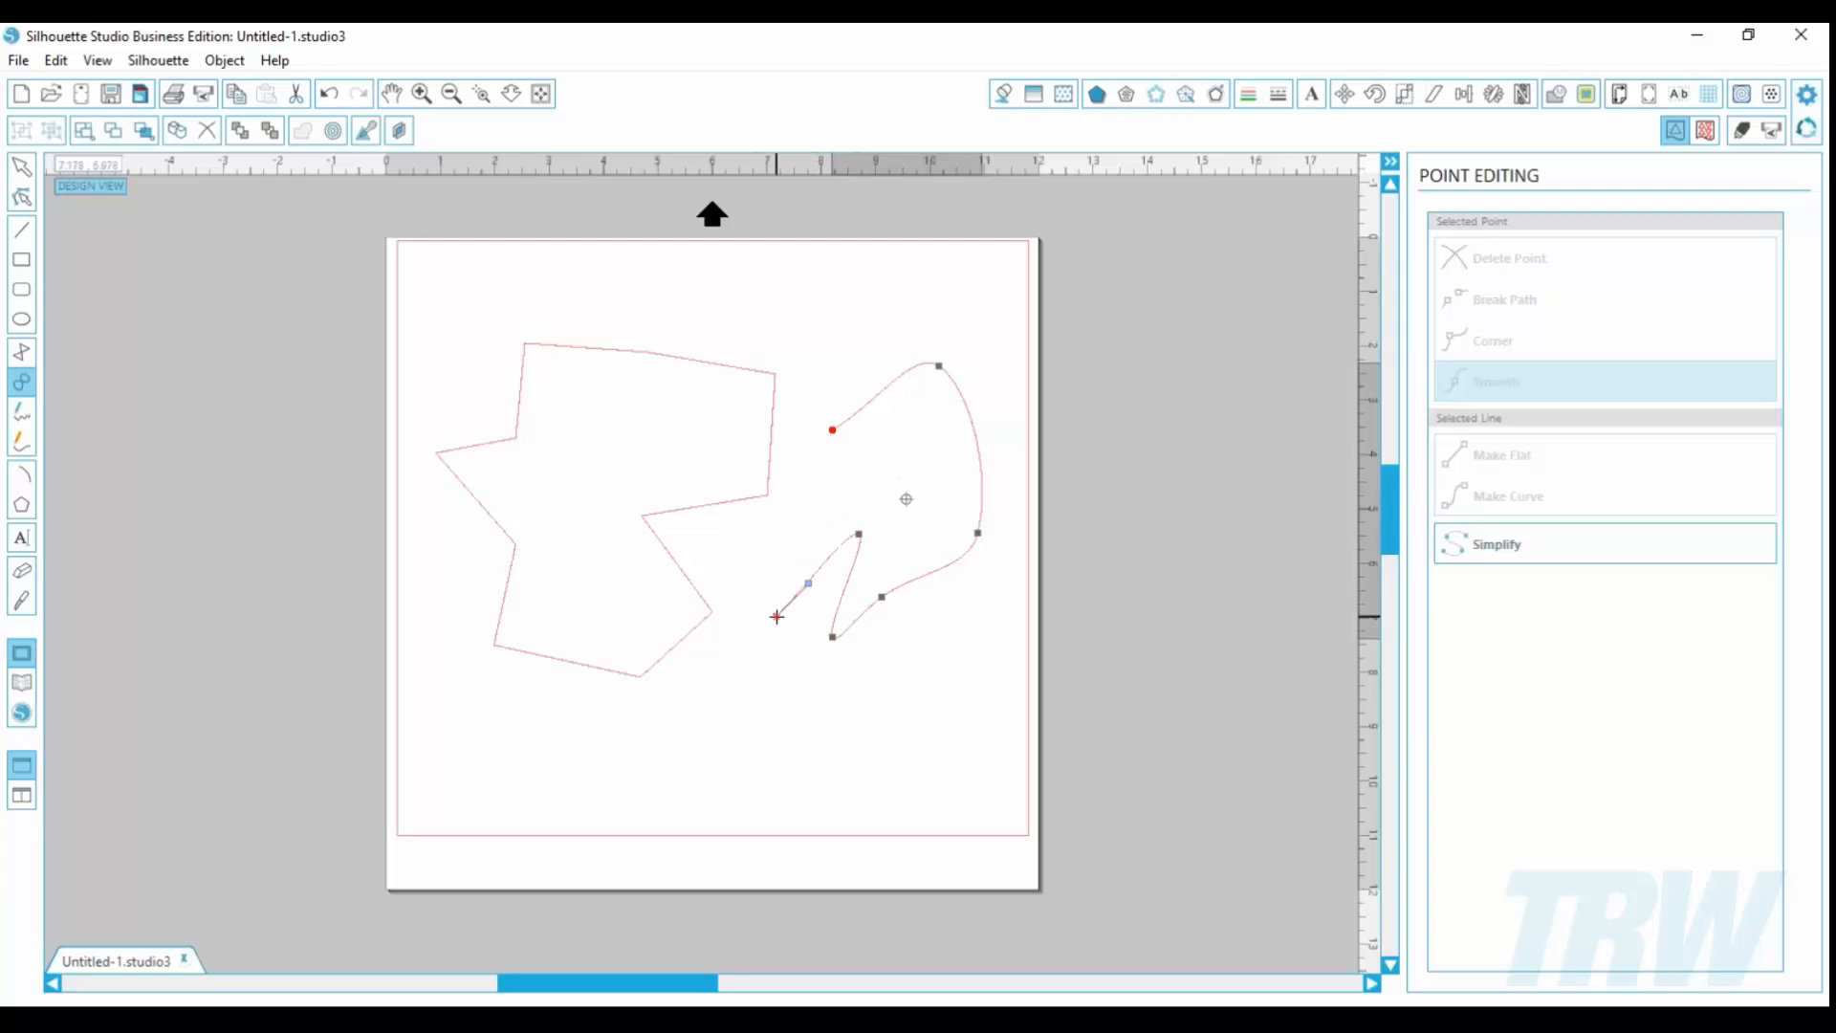
left_click(777, 616)
left_click(740, 451)
left_click(832, 430)
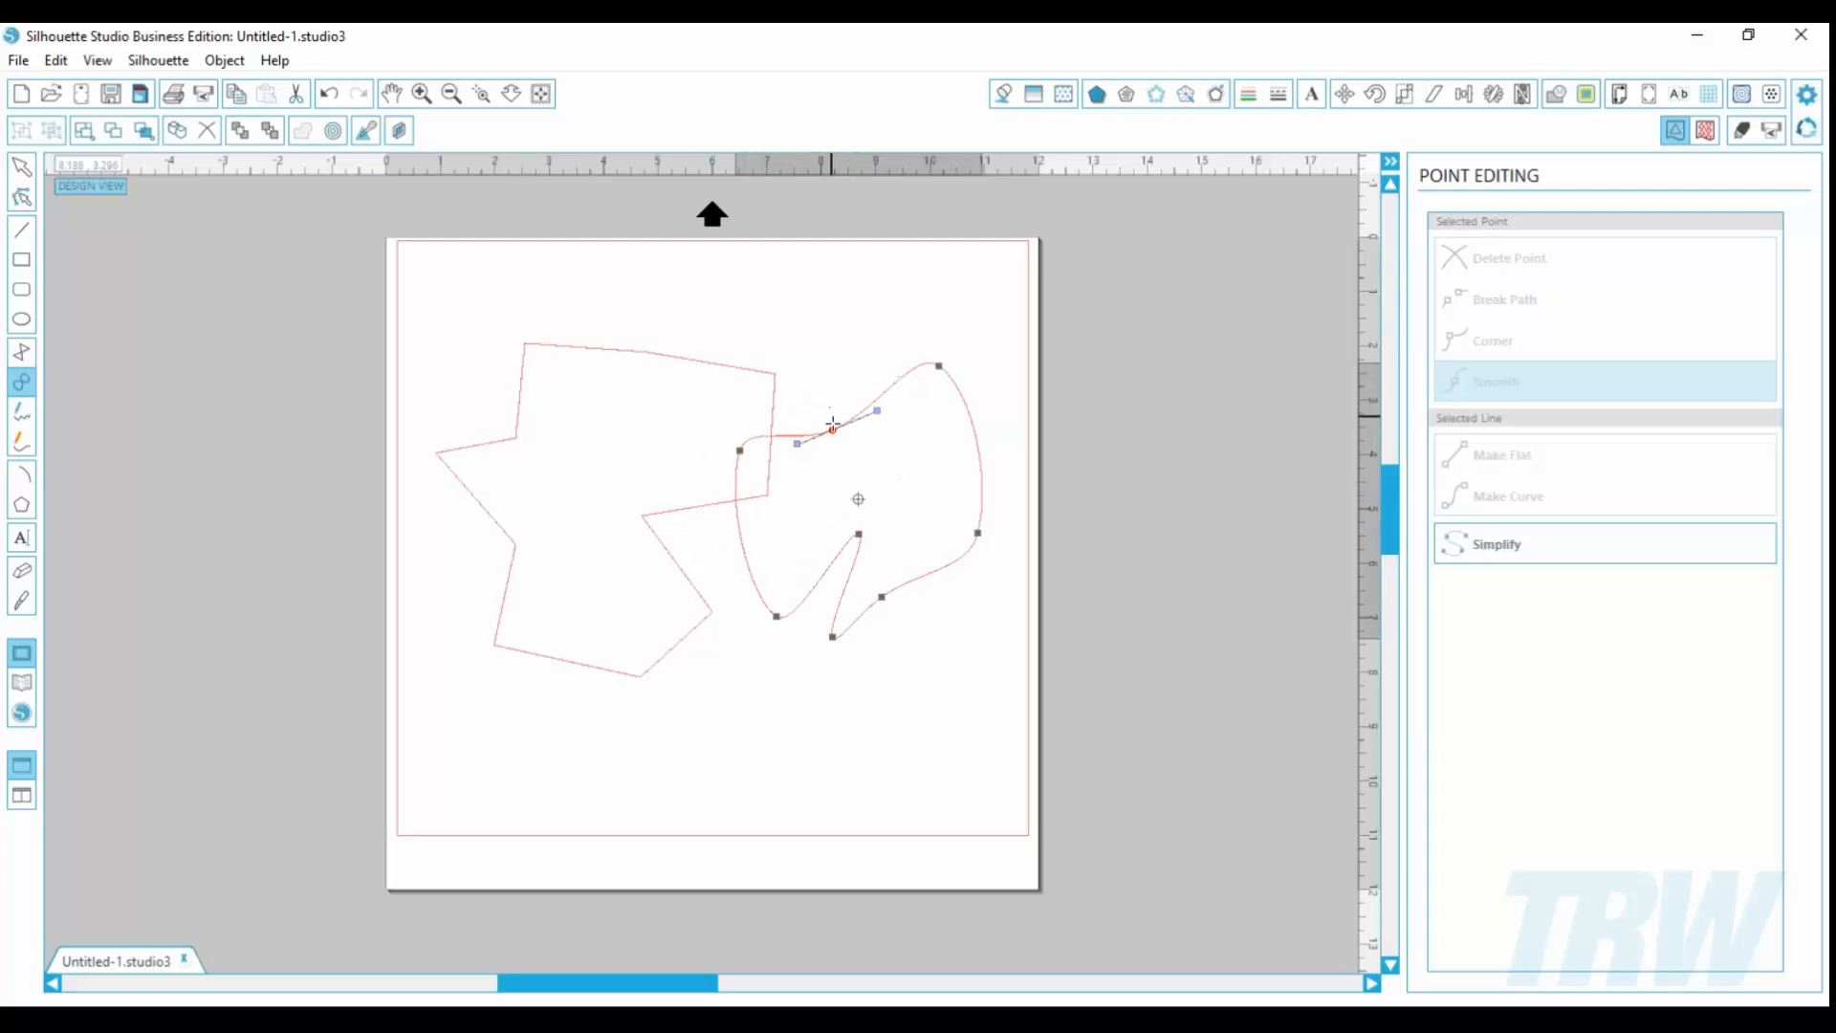
left_click(833, 428)
Step: Select the polygon and the curved shape together and delete them
left_click(25, 168)
left_click_drag(382, 291, 1031, 811)
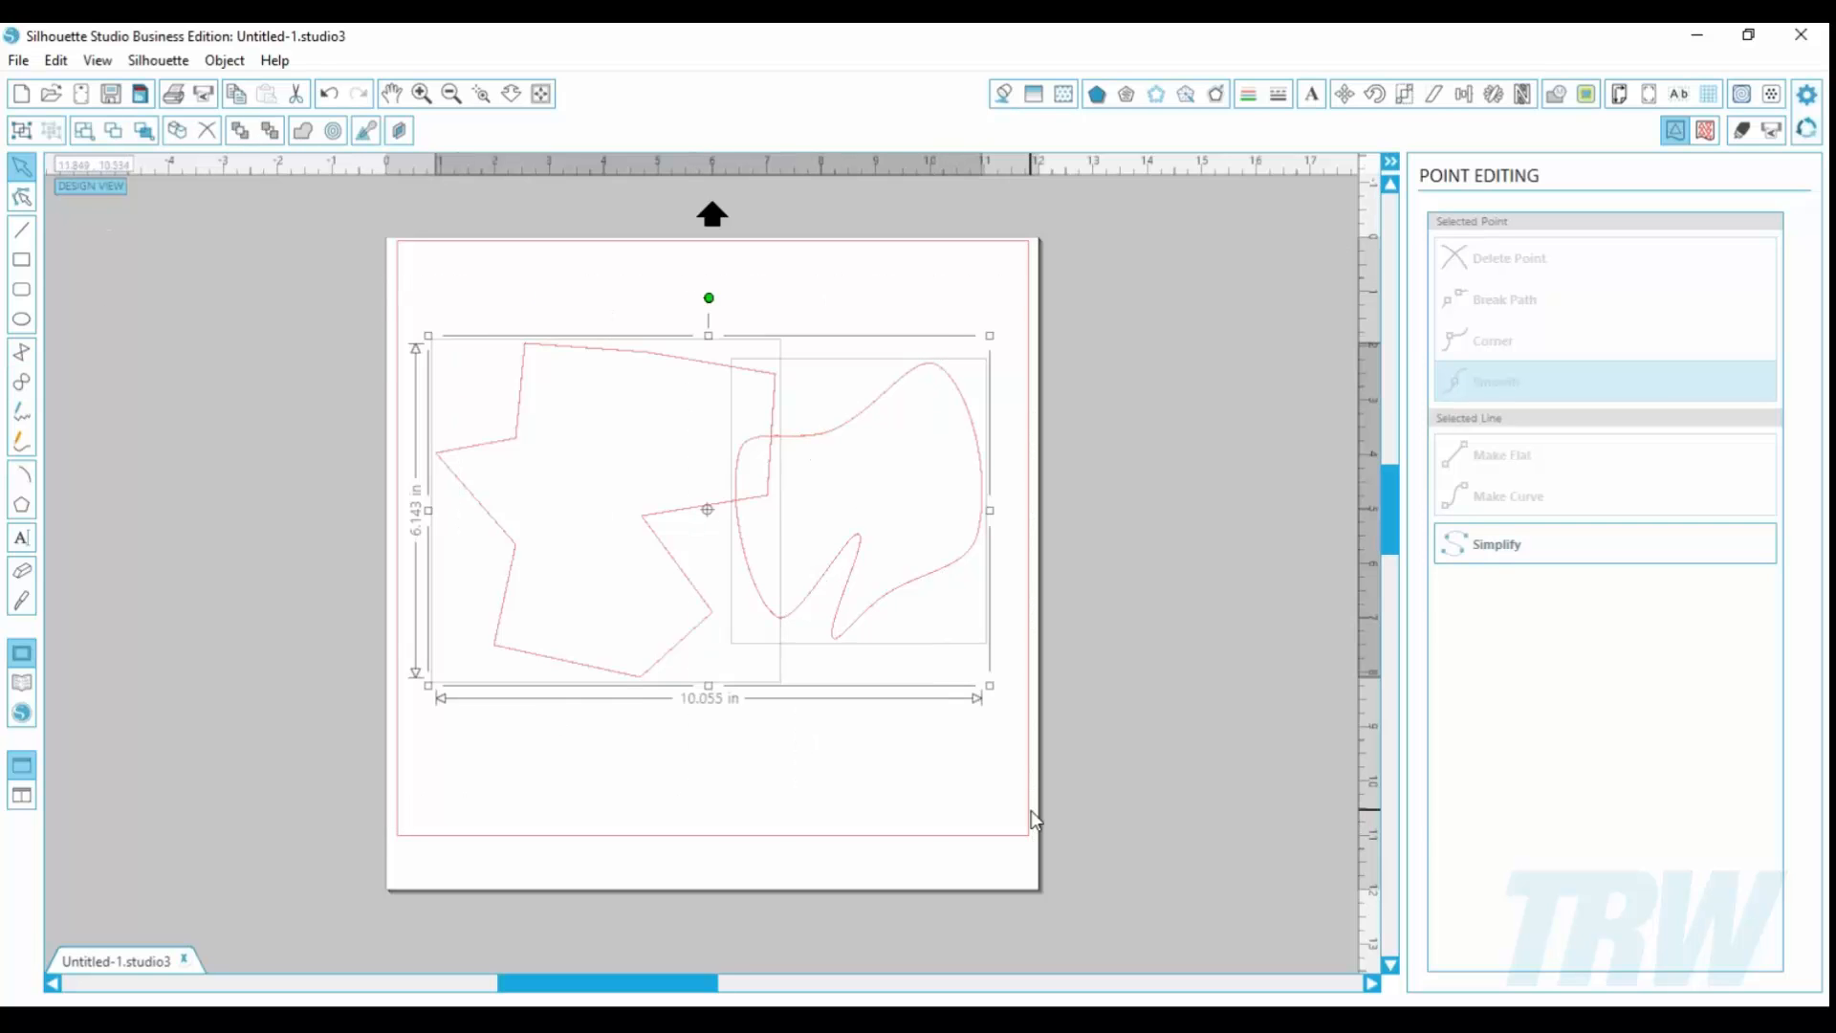
key("Delete")
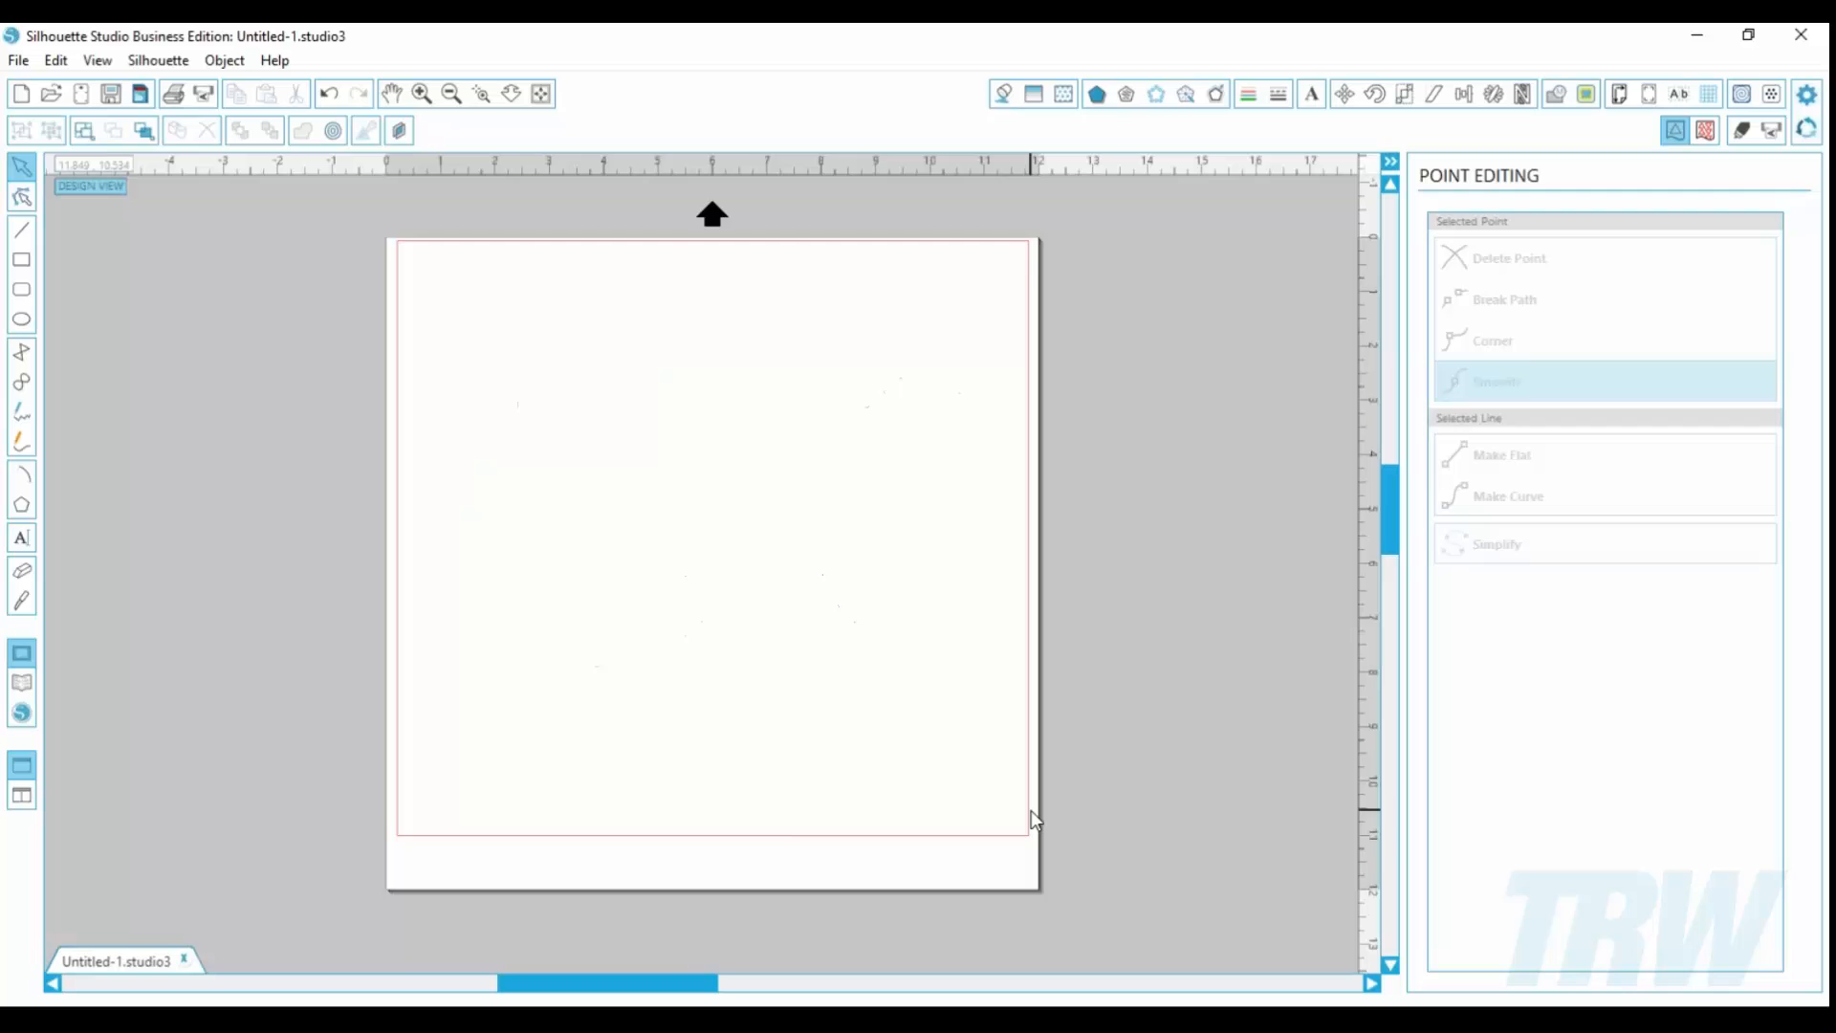
Step: Draw four separate straight lines: two slanted ones across the page's upper half, a vertical one below them and another slanted one beside it
left_click(22, 232)
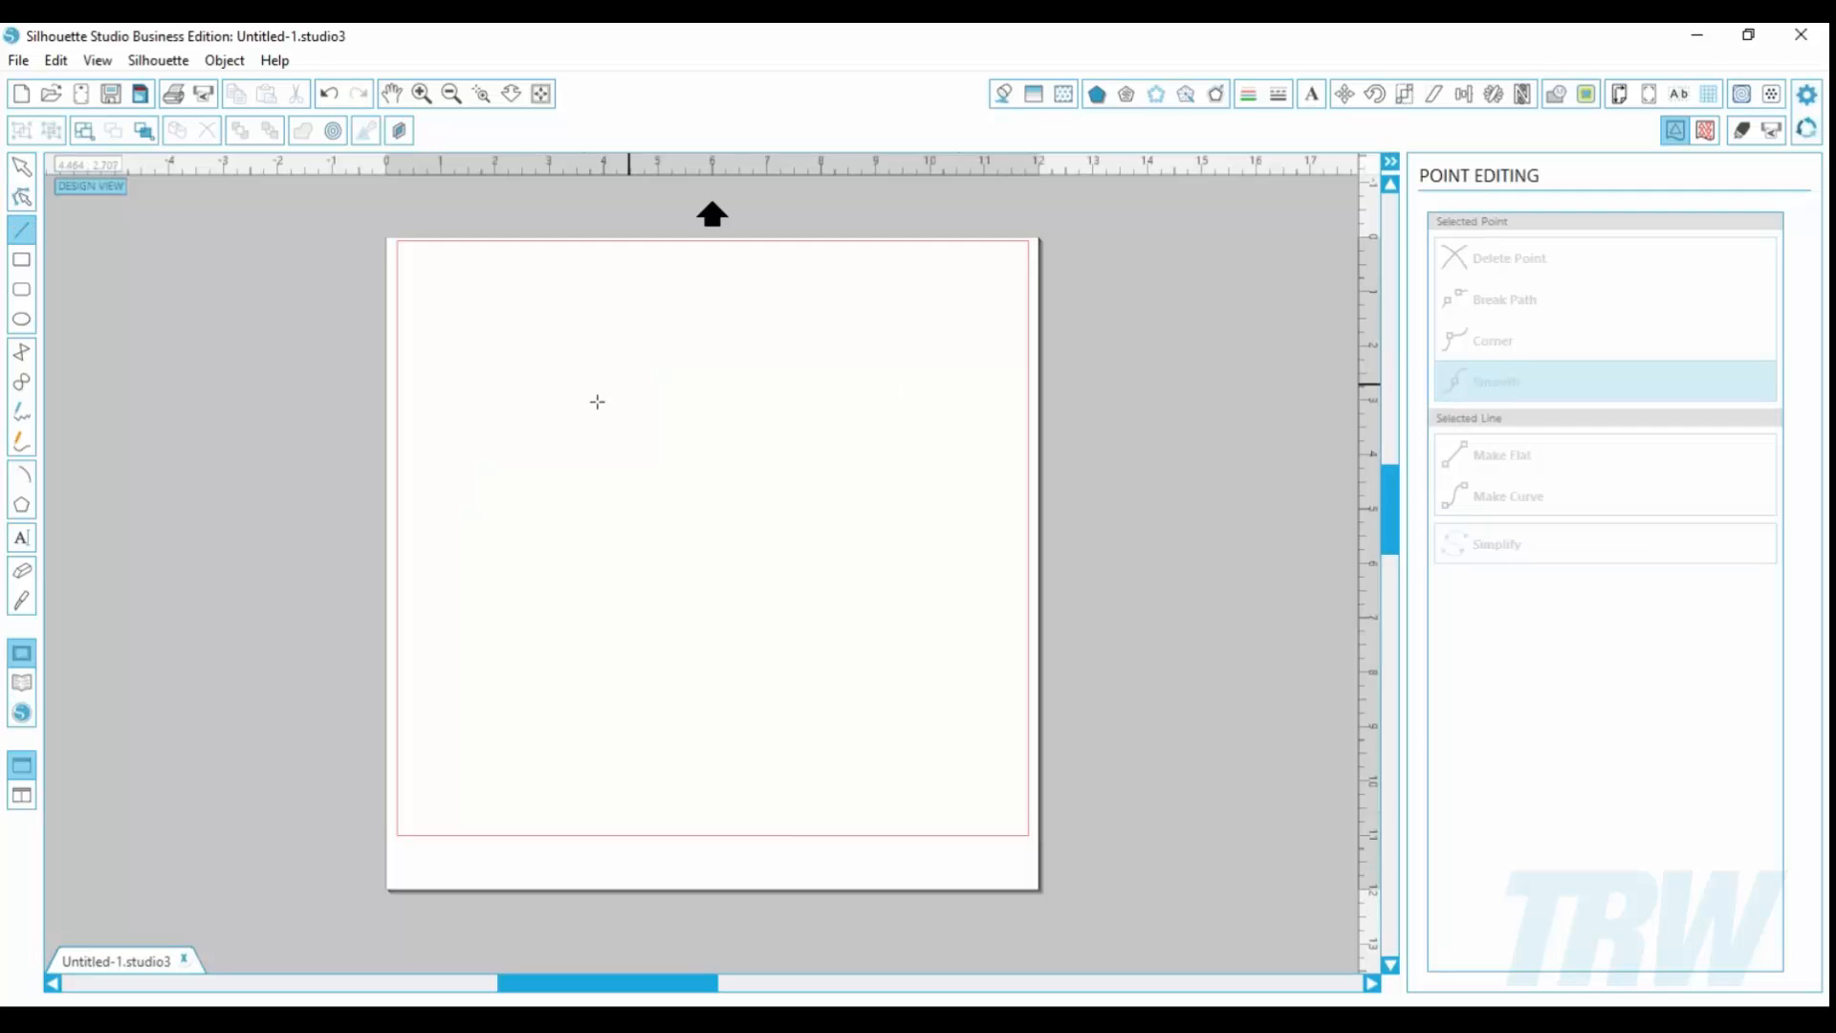
left_click_drag(537, 416, 813, 353)
mouse_move(834, 444)
left_mouse_down()
mouse_move(590, 510)
mouse_move(507, 513)
mouse_move(489, 424)
mouse_move(496, 467)
left_mouse_up()
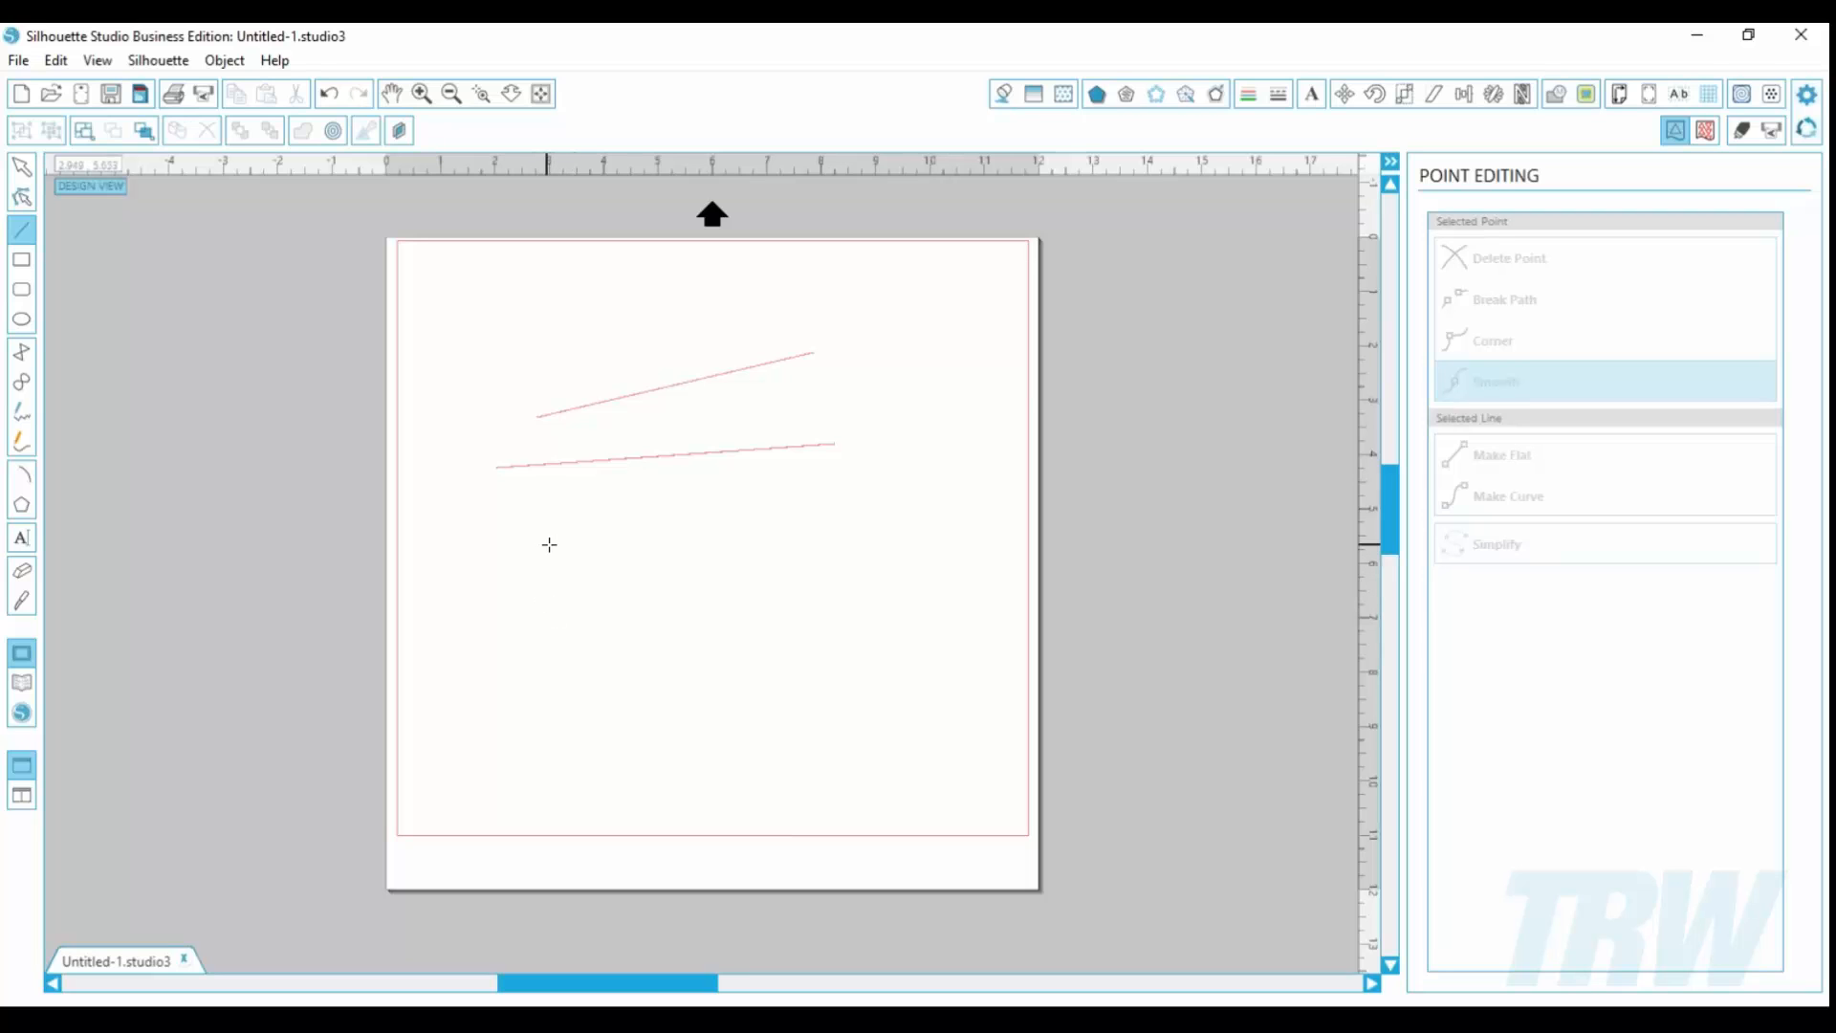
mouse_move(552, 509)
left_mouse_down()
mouse_move(534, 712)
mouse_move(503, 717)
mouse_move(610, 735)
mouse_move(531, 728)
mouse_move(553, 728)
left_mouse_up()
left_click_drag(622, 554, 824, 449)
Step: Select the four straight lines together and delete them
left_click(20, 166)
left_click_drag(442, 251, 884, 769)
key("Delete")
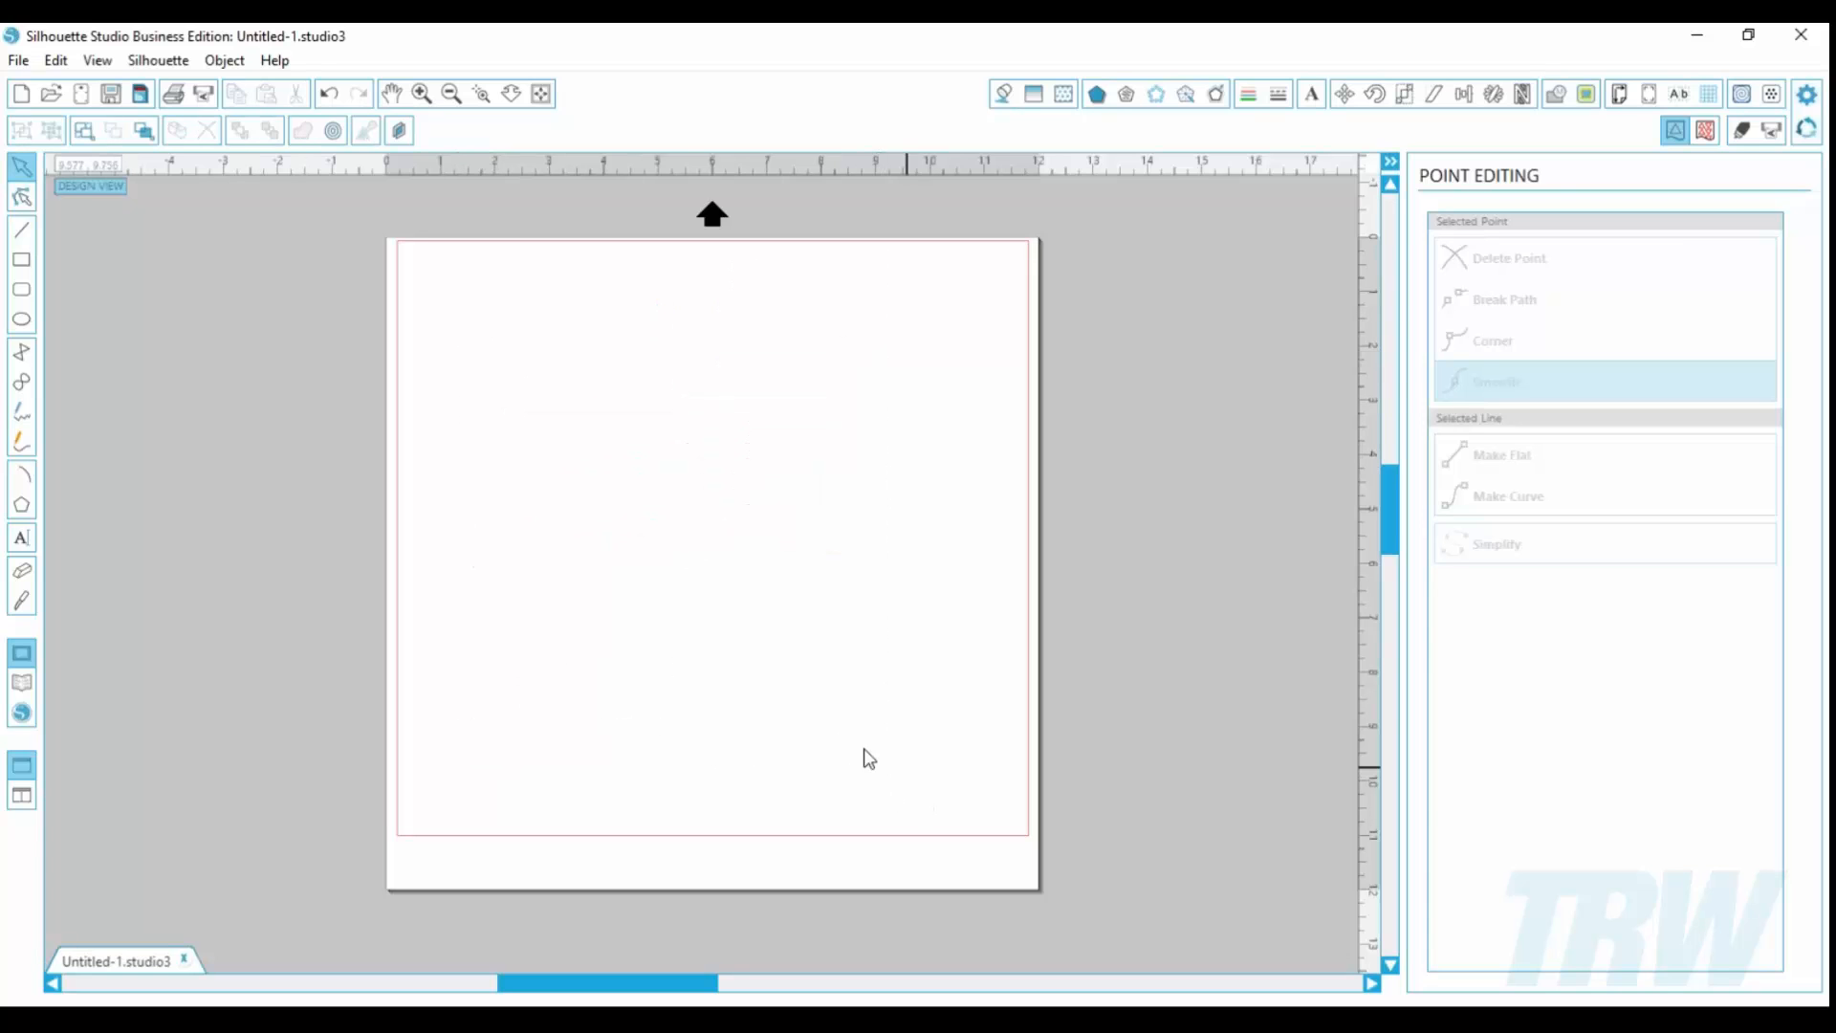
Step: Draw a jagged freehand outline across the page's upper half and handwrite a first name in cursive with Smooth Freehand below it
left_click(23, 413)
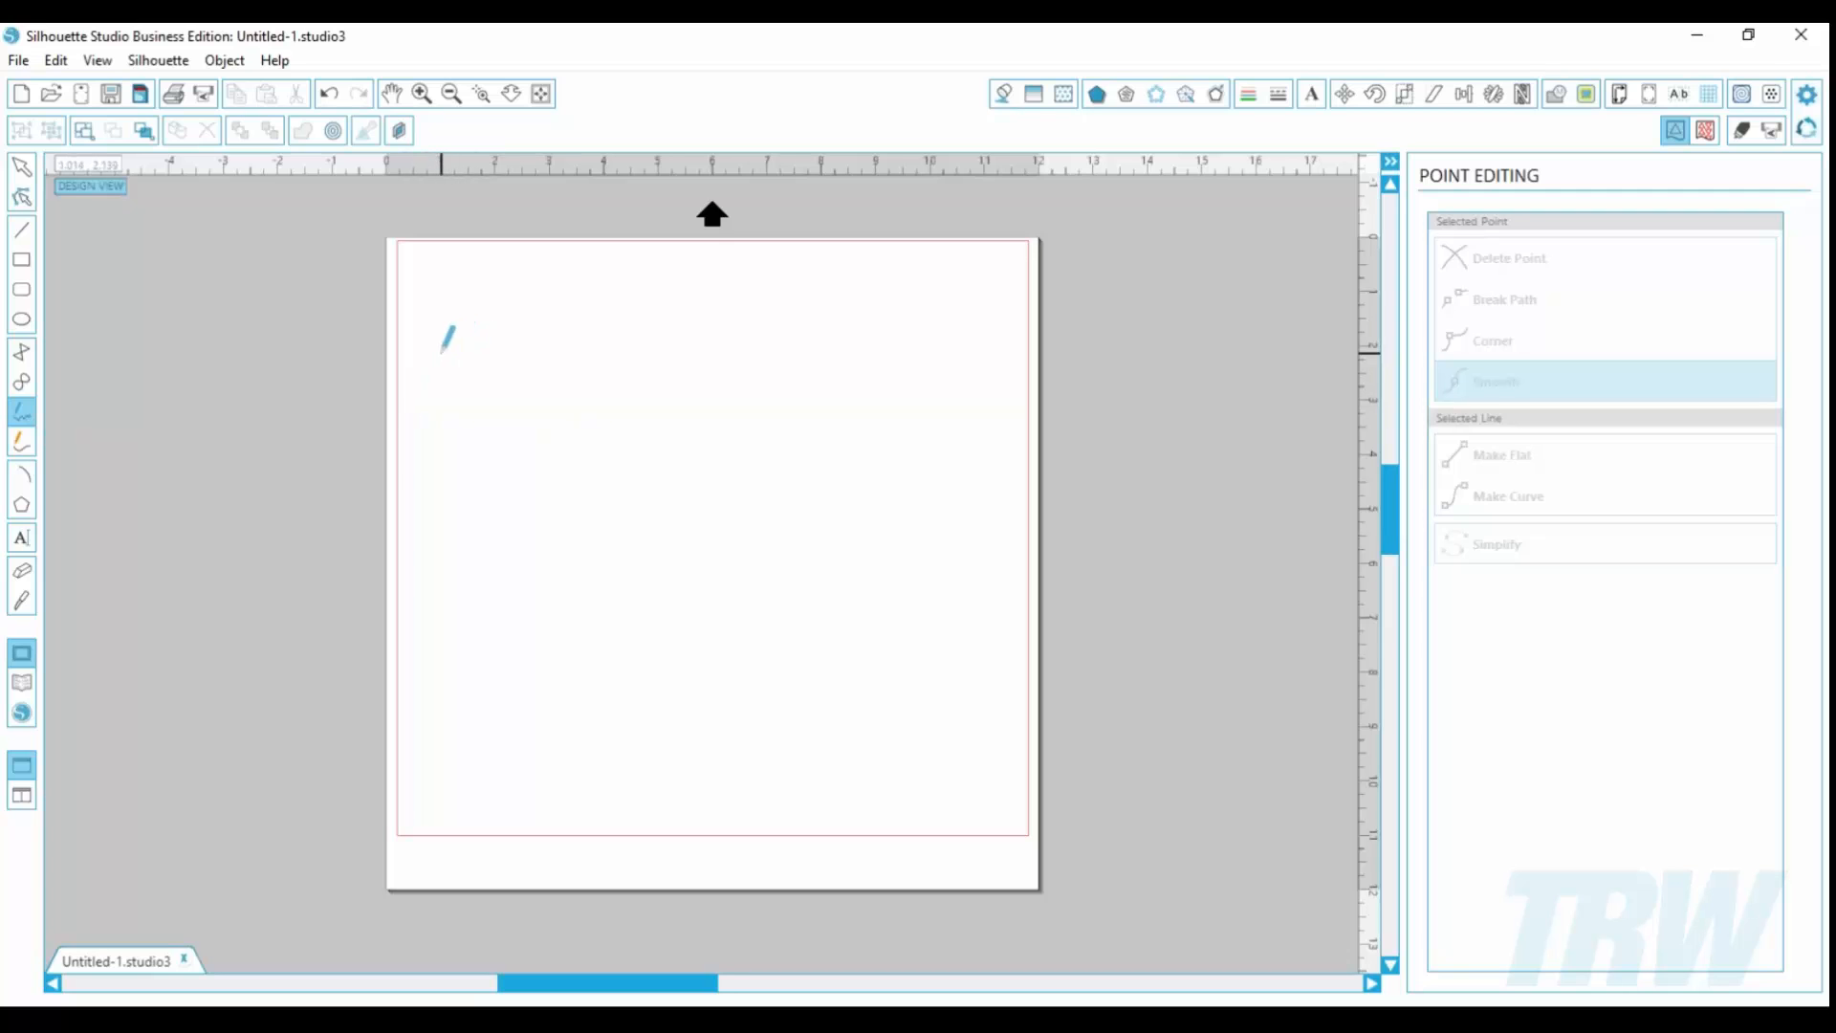
mouse_move(438, 360)
left_mouse_down()
mouse_move(528, 333)
mouse_move(620, 365)
mouse_move(808, 330)
mouse_move(886, 371)
mouse_move(812, 392)
mouse_move(760, 454)
mouse_move(496, 436)
mouse_move(451, 407)
left_mouse_up()
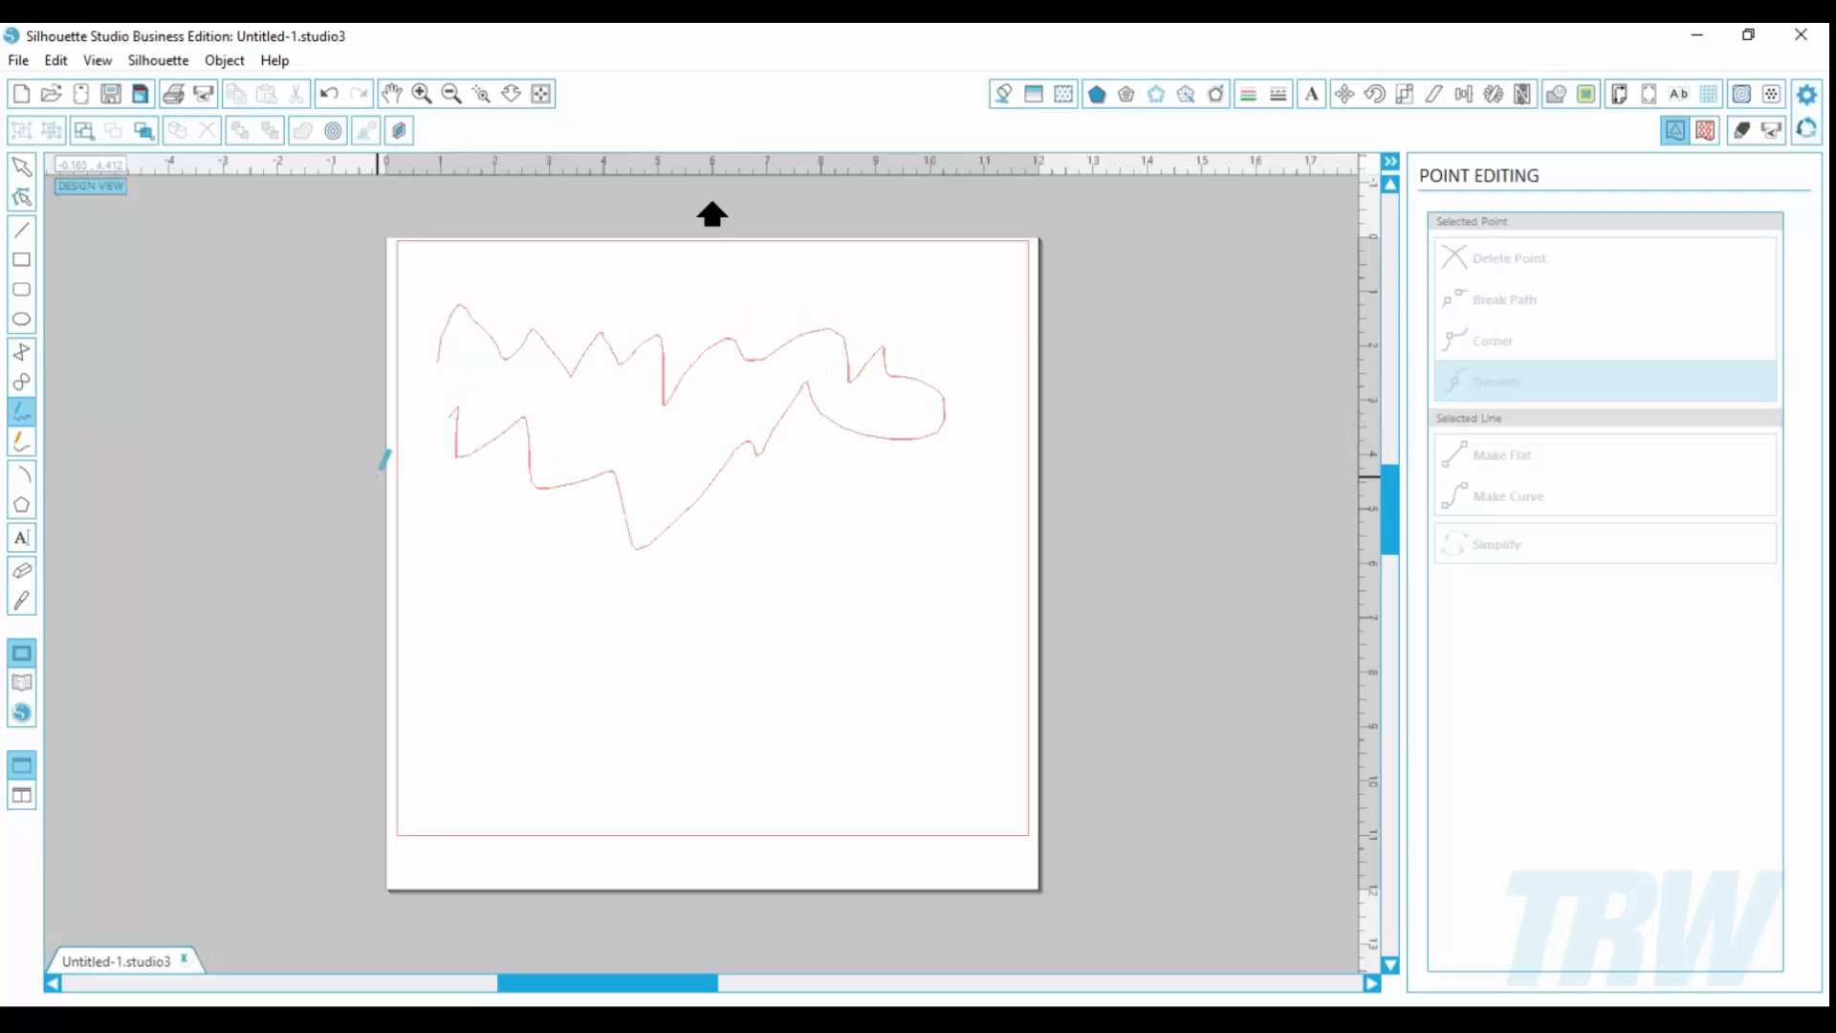
left_click(17, 444)
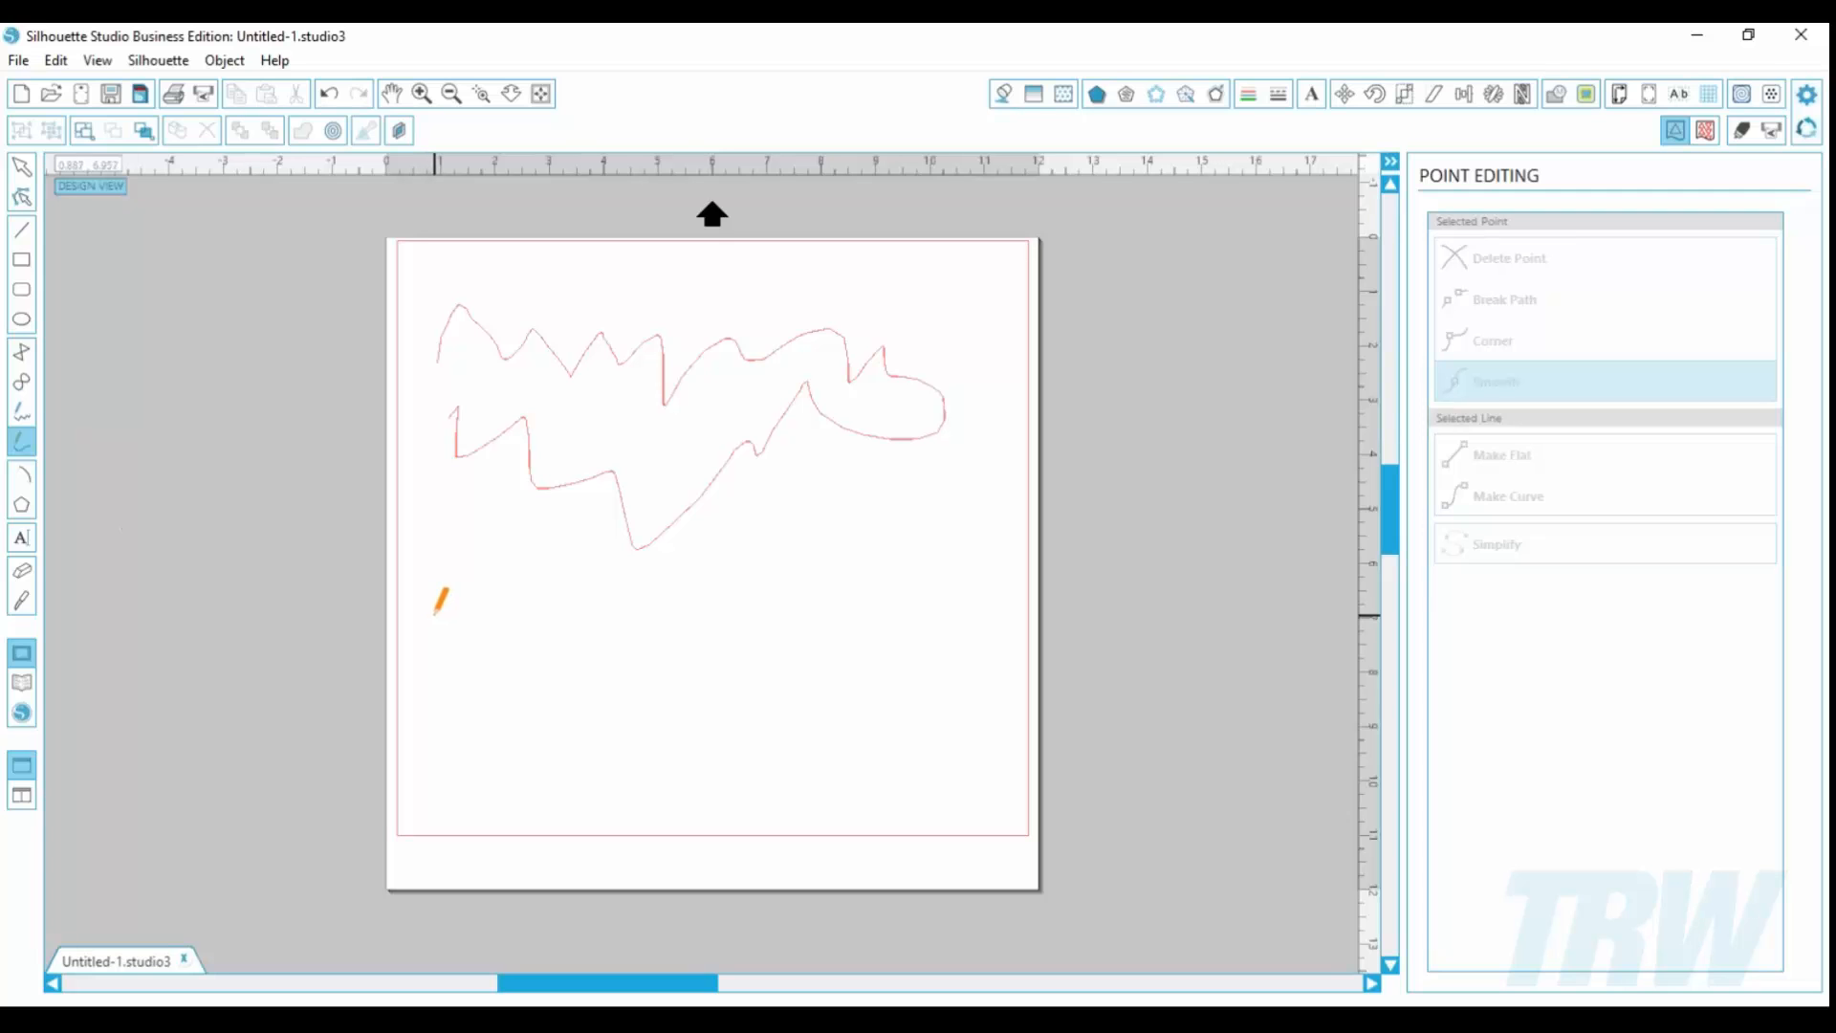
mouse_move(435, 614)
left_mouse_down()
mouse_move(553, 616)
mouse_move(532, 565)
mouse_move(456, 733)
mouse_move(408, 699)
mouse_move(411, 660)
mouse_move(480, 687)
mouse_move(539, 670)
mouse_move(588, 708)
mouse_move(640, 657)
mouse_move(647, 706)
mouse_move(611, 681)
mouse_move(710, 676)
mouse_move(708, 696)
mouse_move(782, 681)
left_mouse_up()
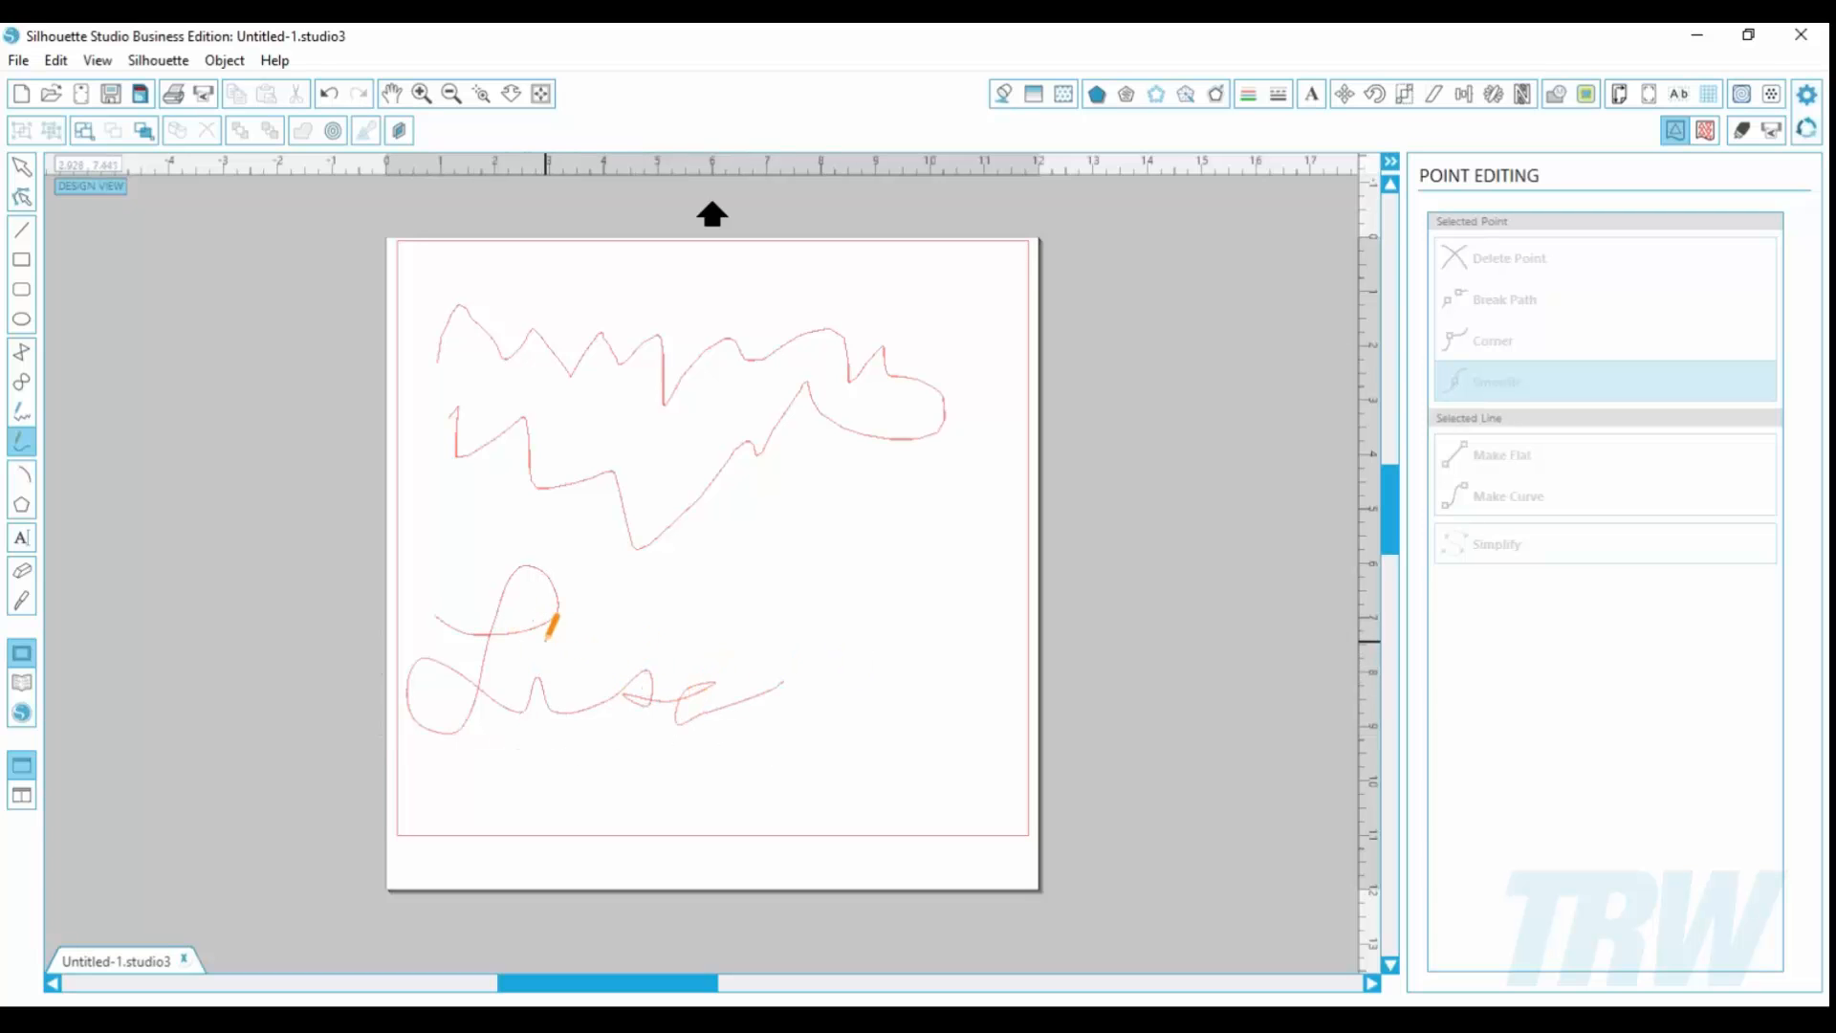
left_click_drag(549, 642, 547, 650)
Step: With Smooth Freehand, draw two long strokes extending past the page's right edge and two round loops below them
left_click_drag(748, 614, 1050, 531)
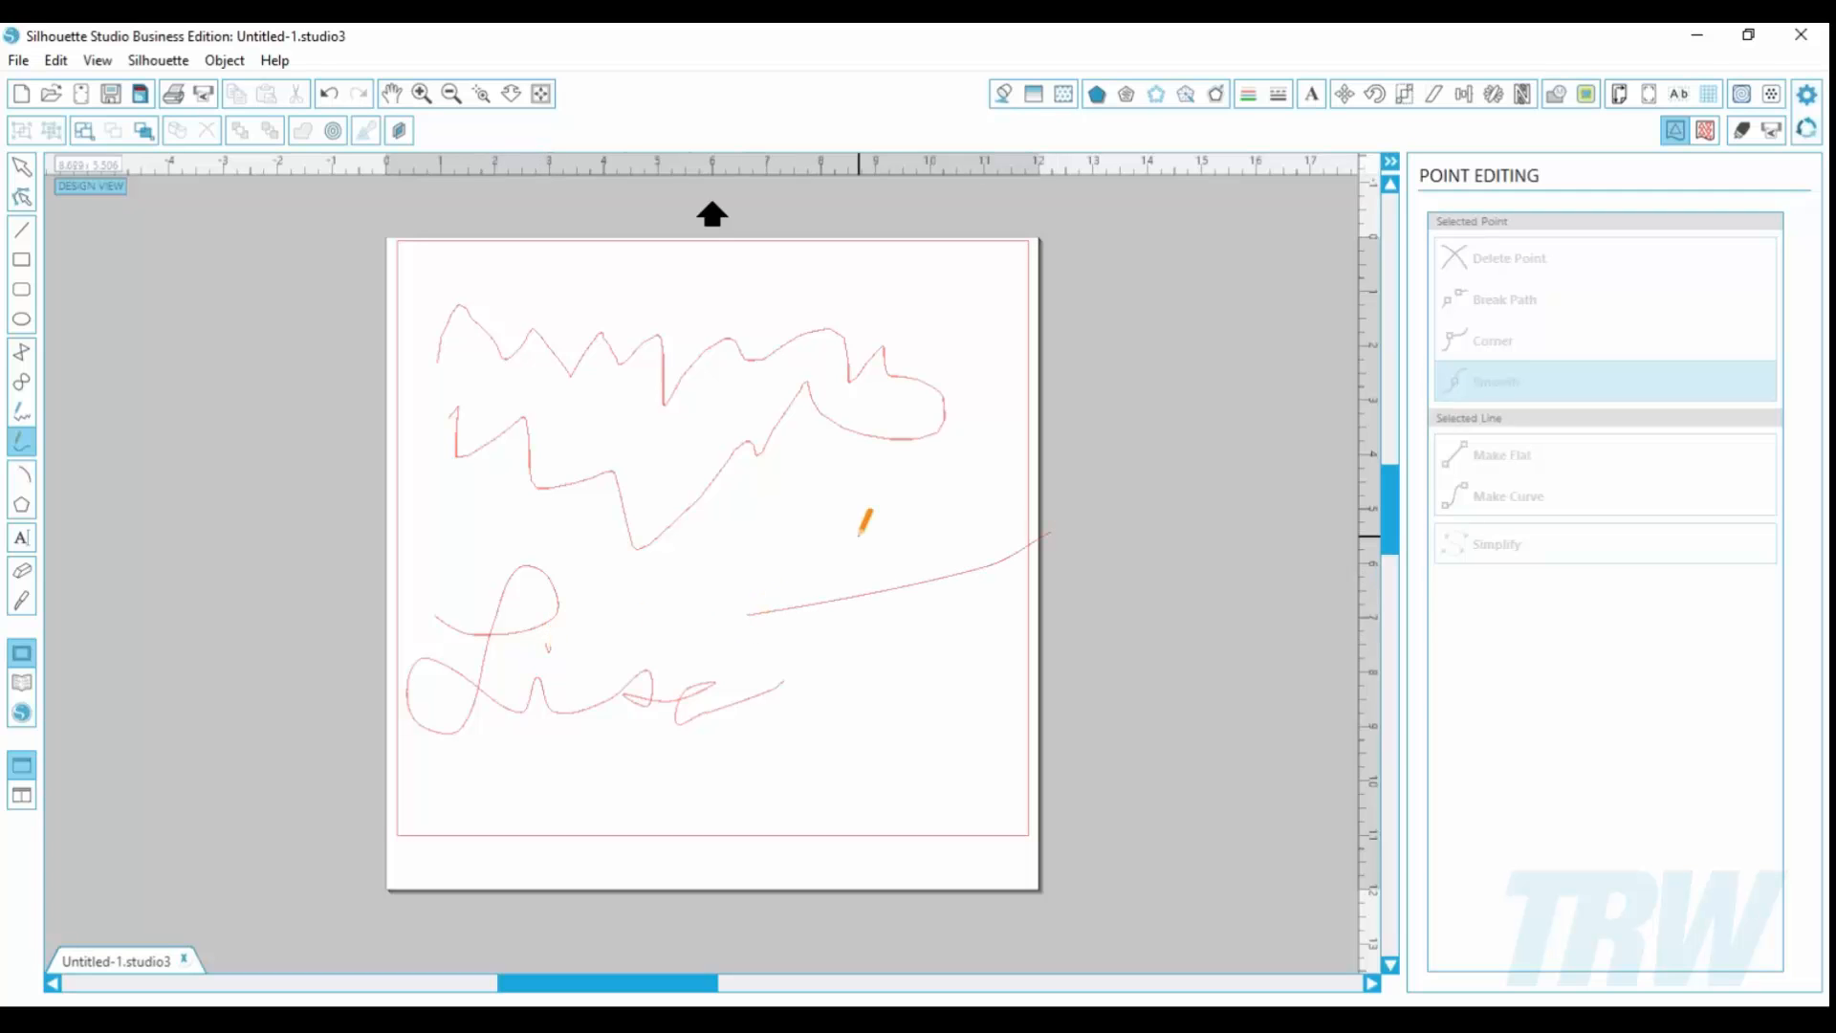
left_click_drag(774, 531, 1114, 525)
mouse_move(903, 674)
left_mouse_down()
mouse_move(943, 737)
mouse_move(950, 673)
mouse_move(909, 673)
left_mouse_up()
mouse_move(681, 736)
left_mouse_down()
mouse_move(775, 828)
mouse_move(689, 742)
left_mouse_up()
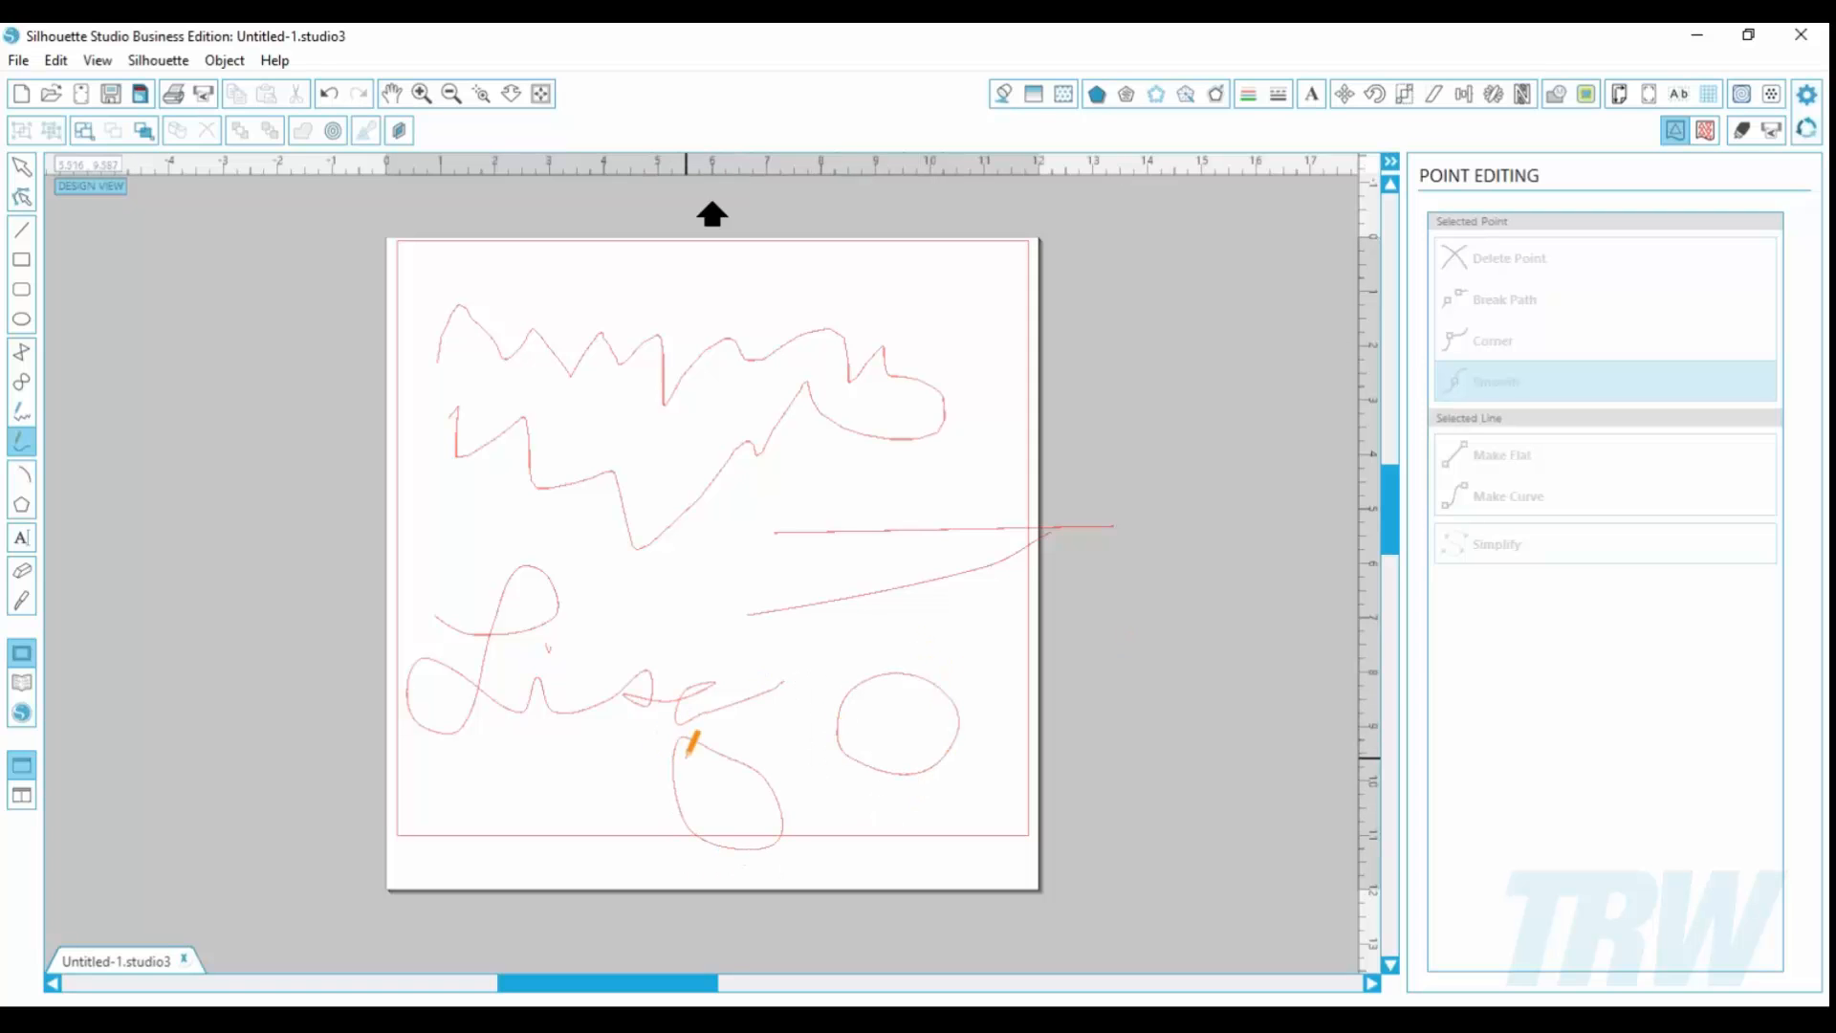
Step: Select all the freehand drawings on the page and delete them
left_click(21, 167)
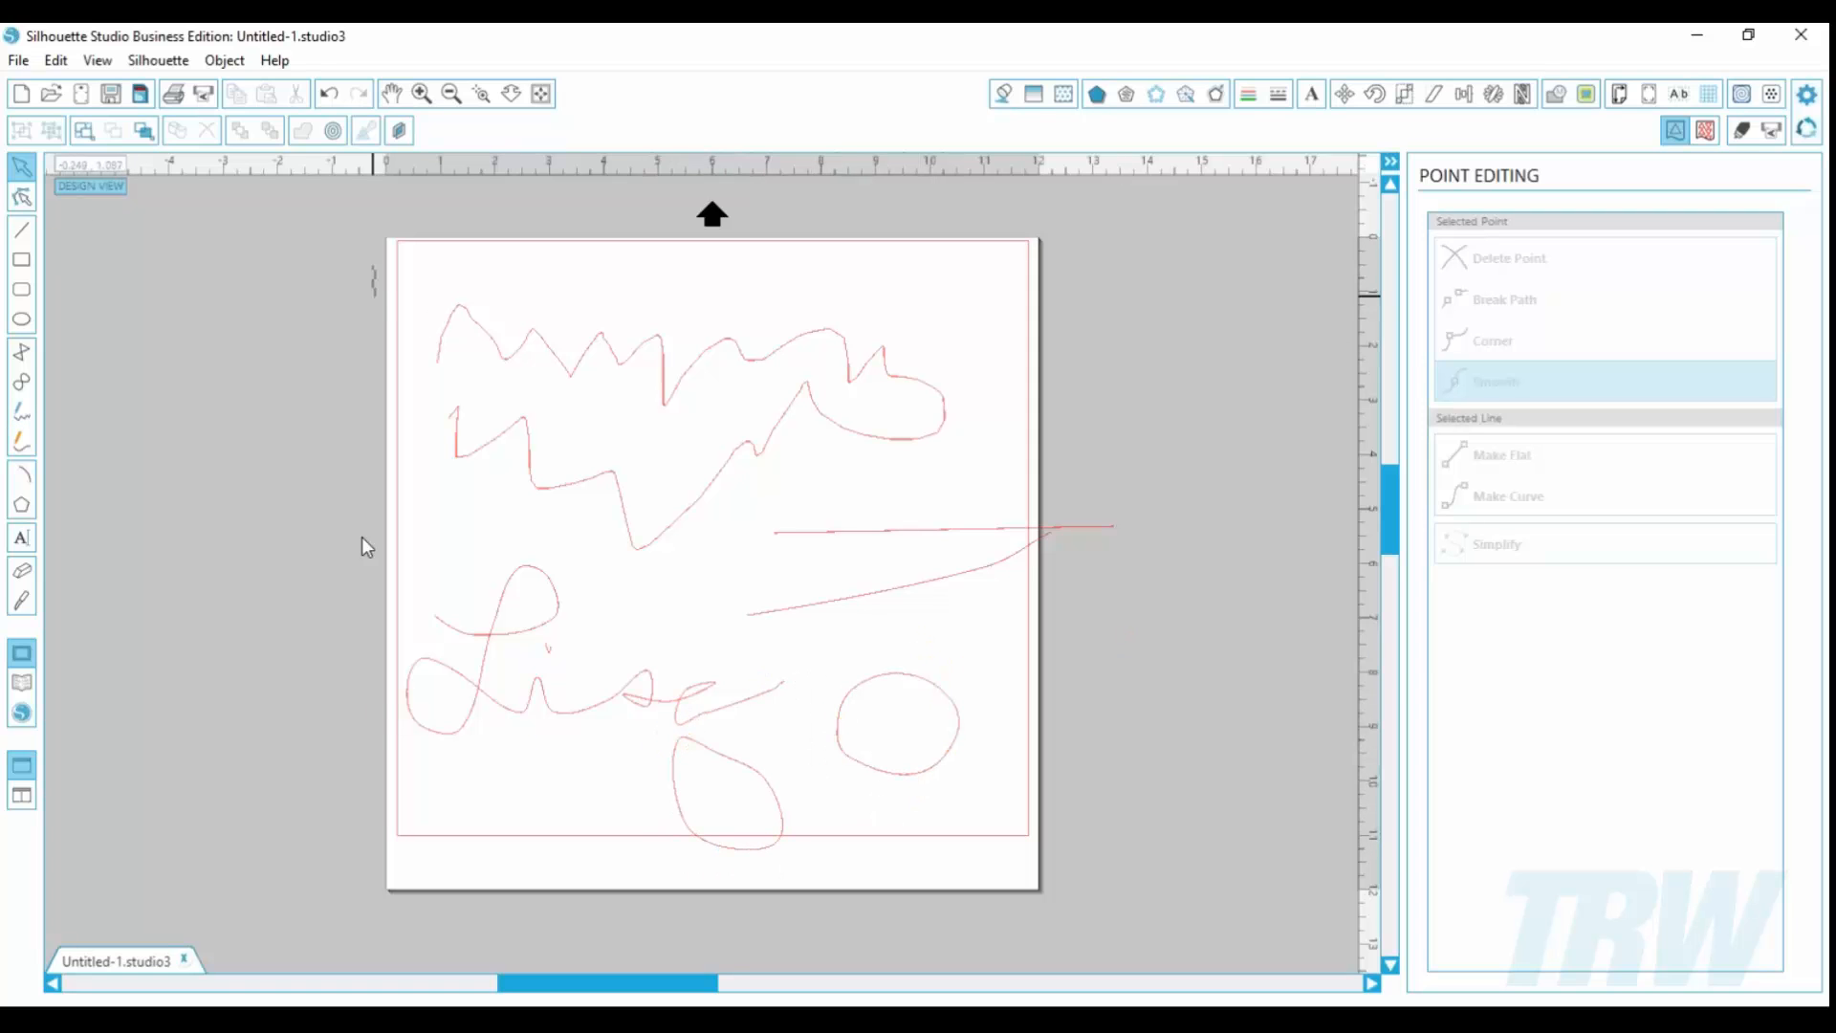
left_click_drag(377, 271, 991, 882)
key("Delete")
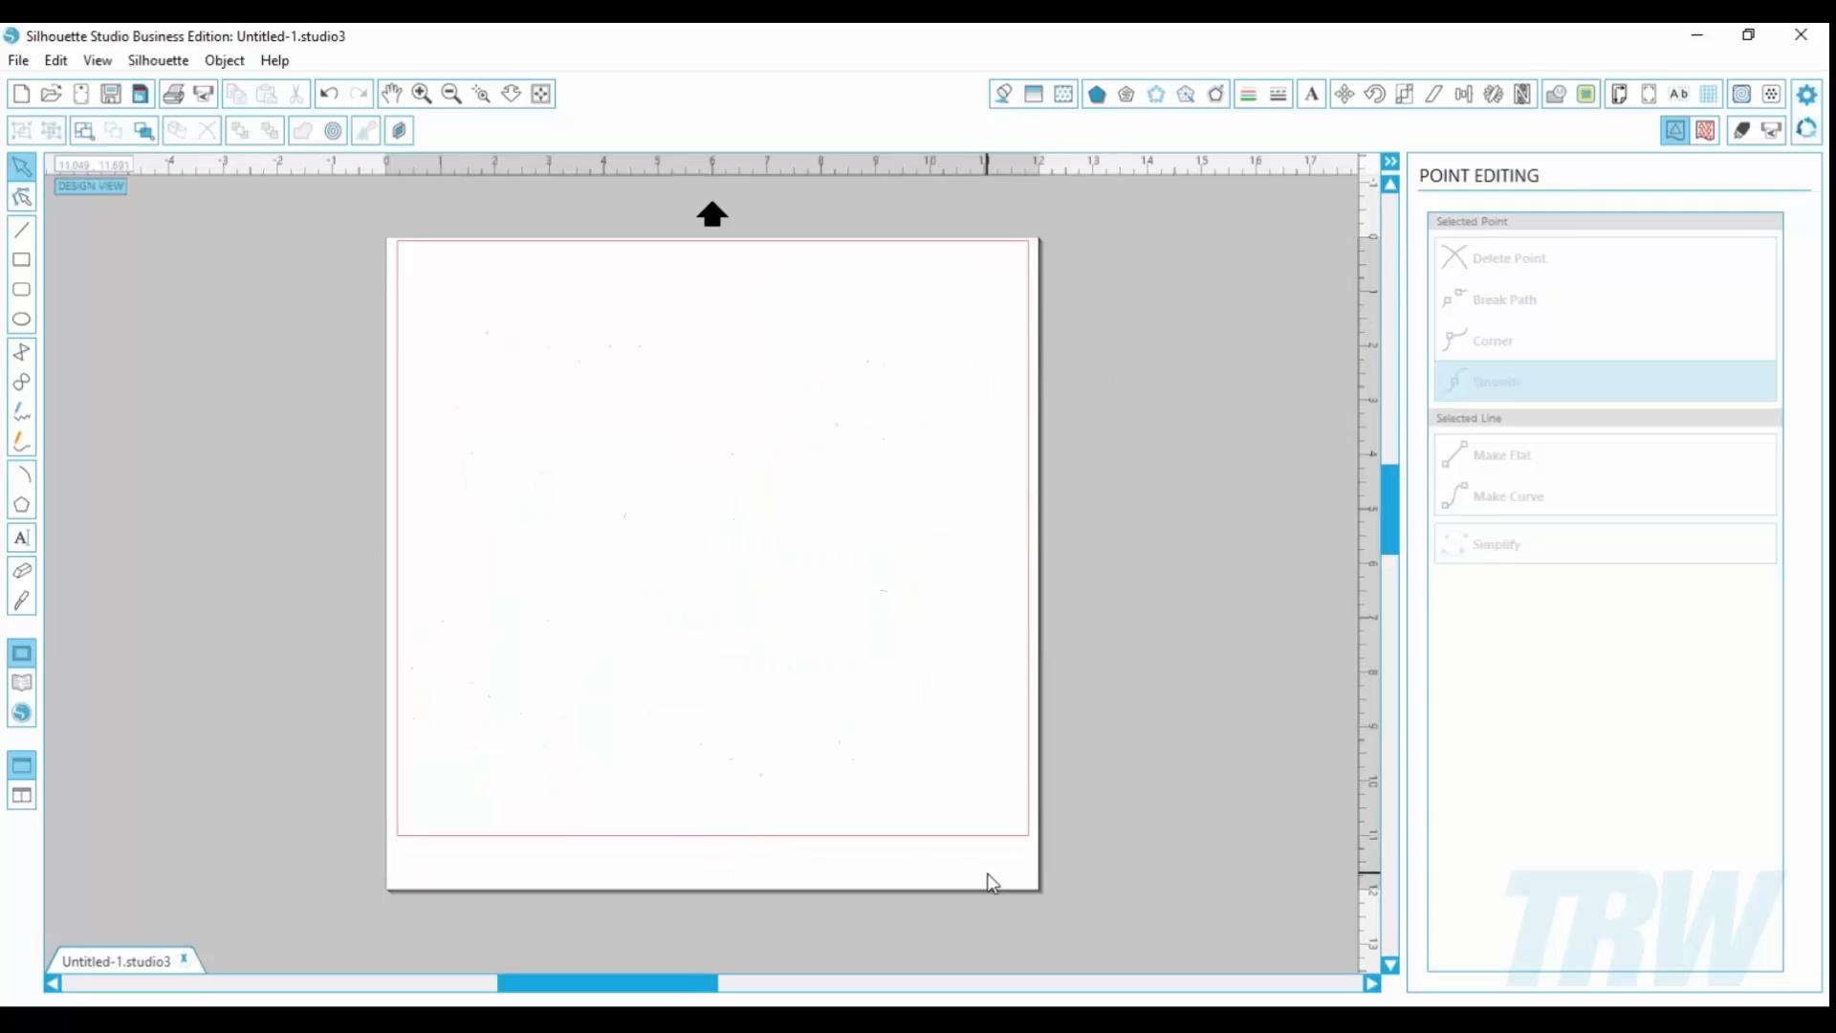
Step: Draw a 180° arc with a radius of about 3.98 in and reduce its radius to about 1.67 in
left_click(22, 477)
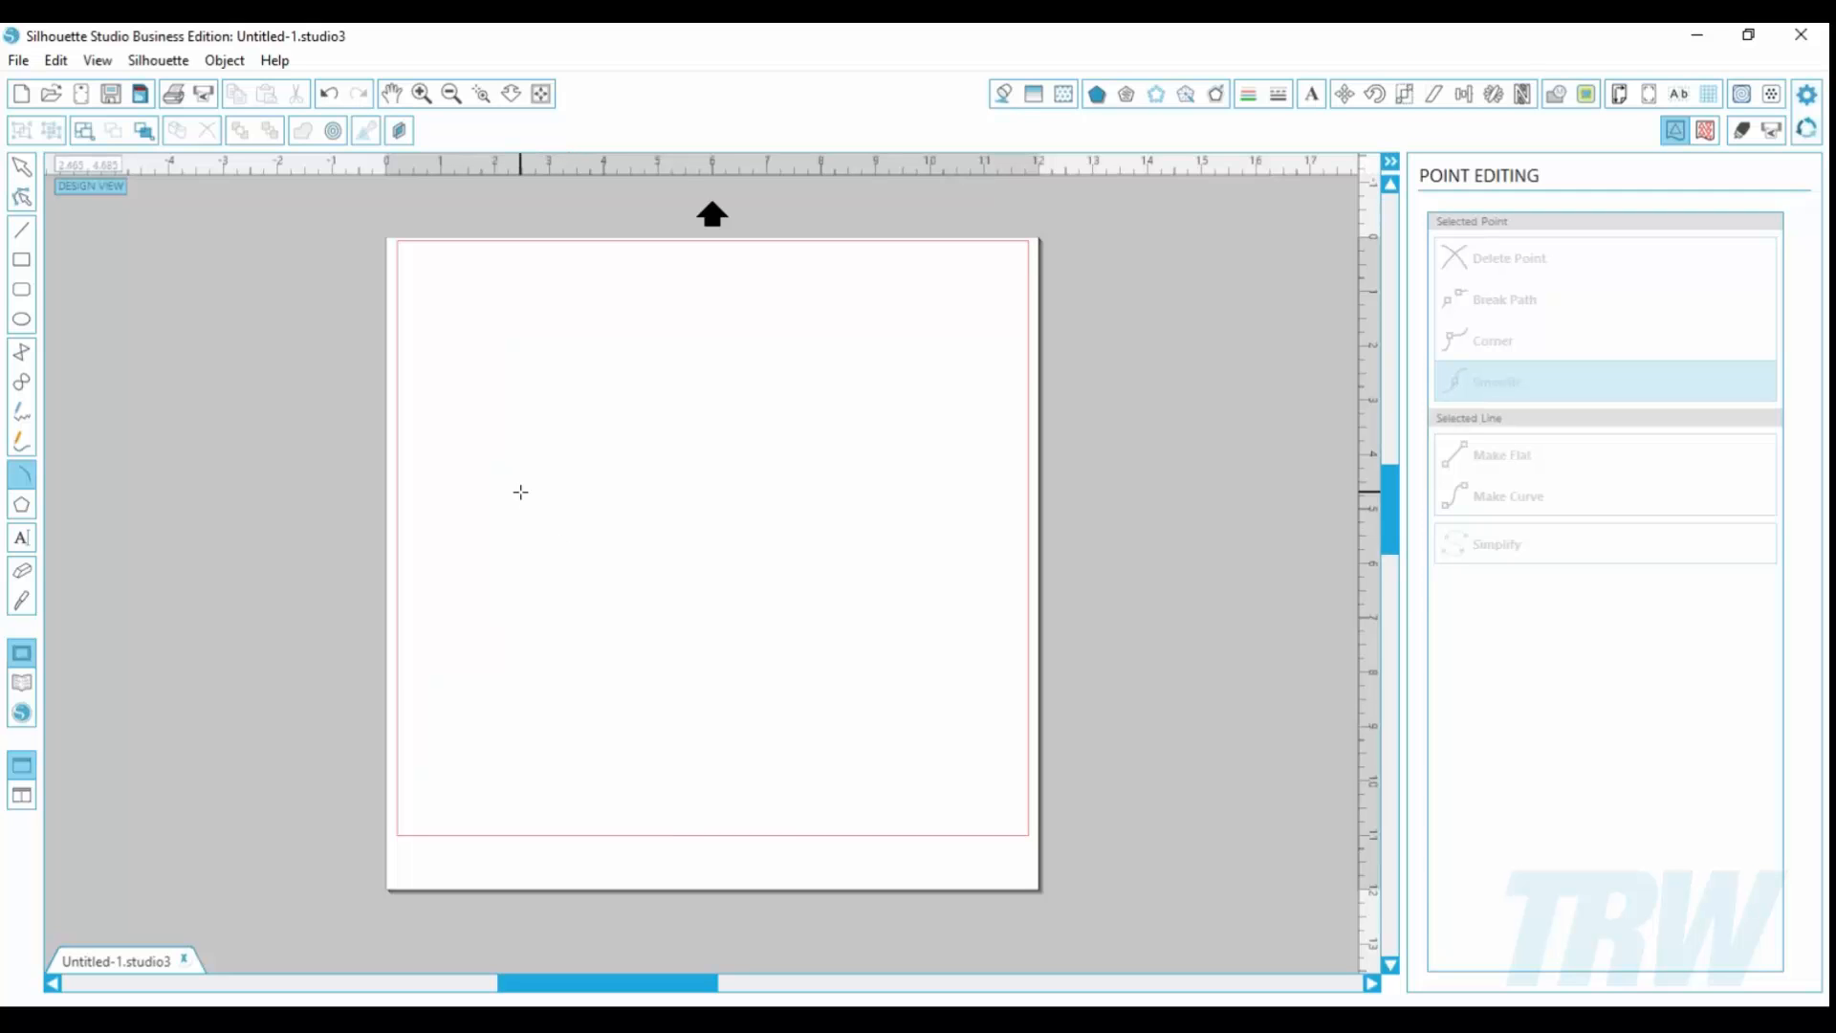
left_click(736, 484)
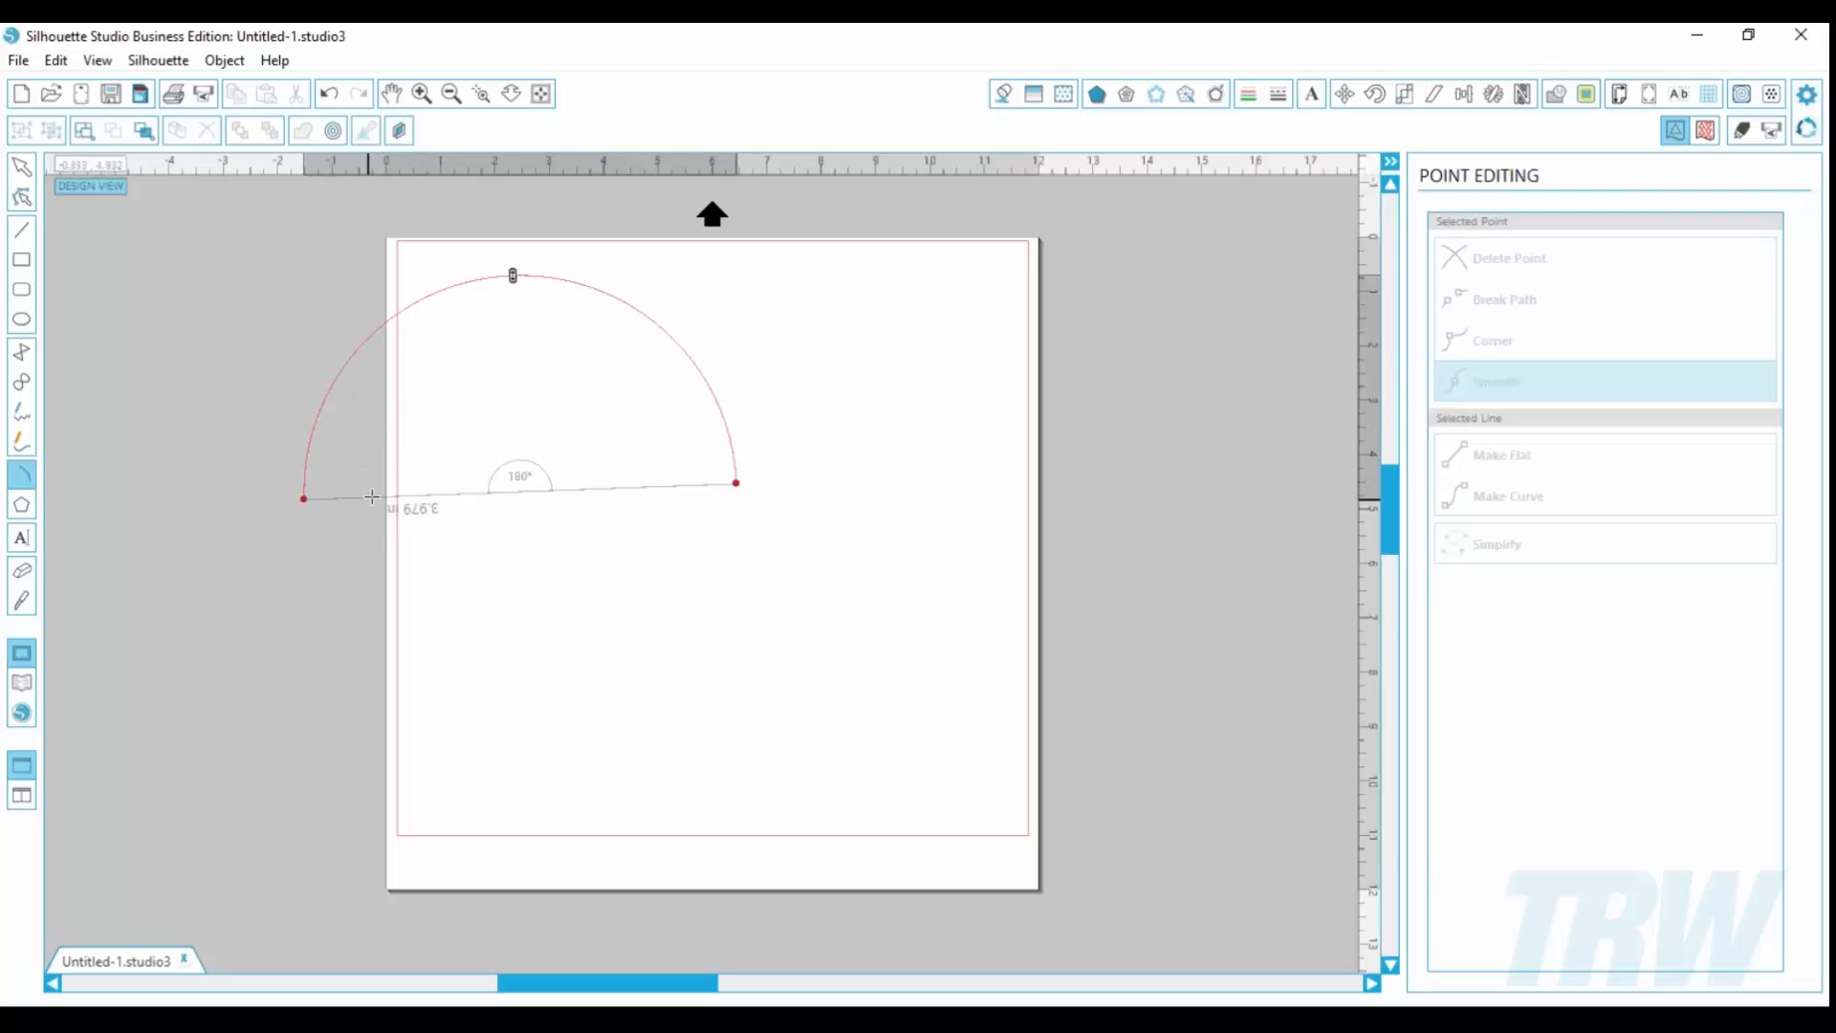
left_click(371, 490)
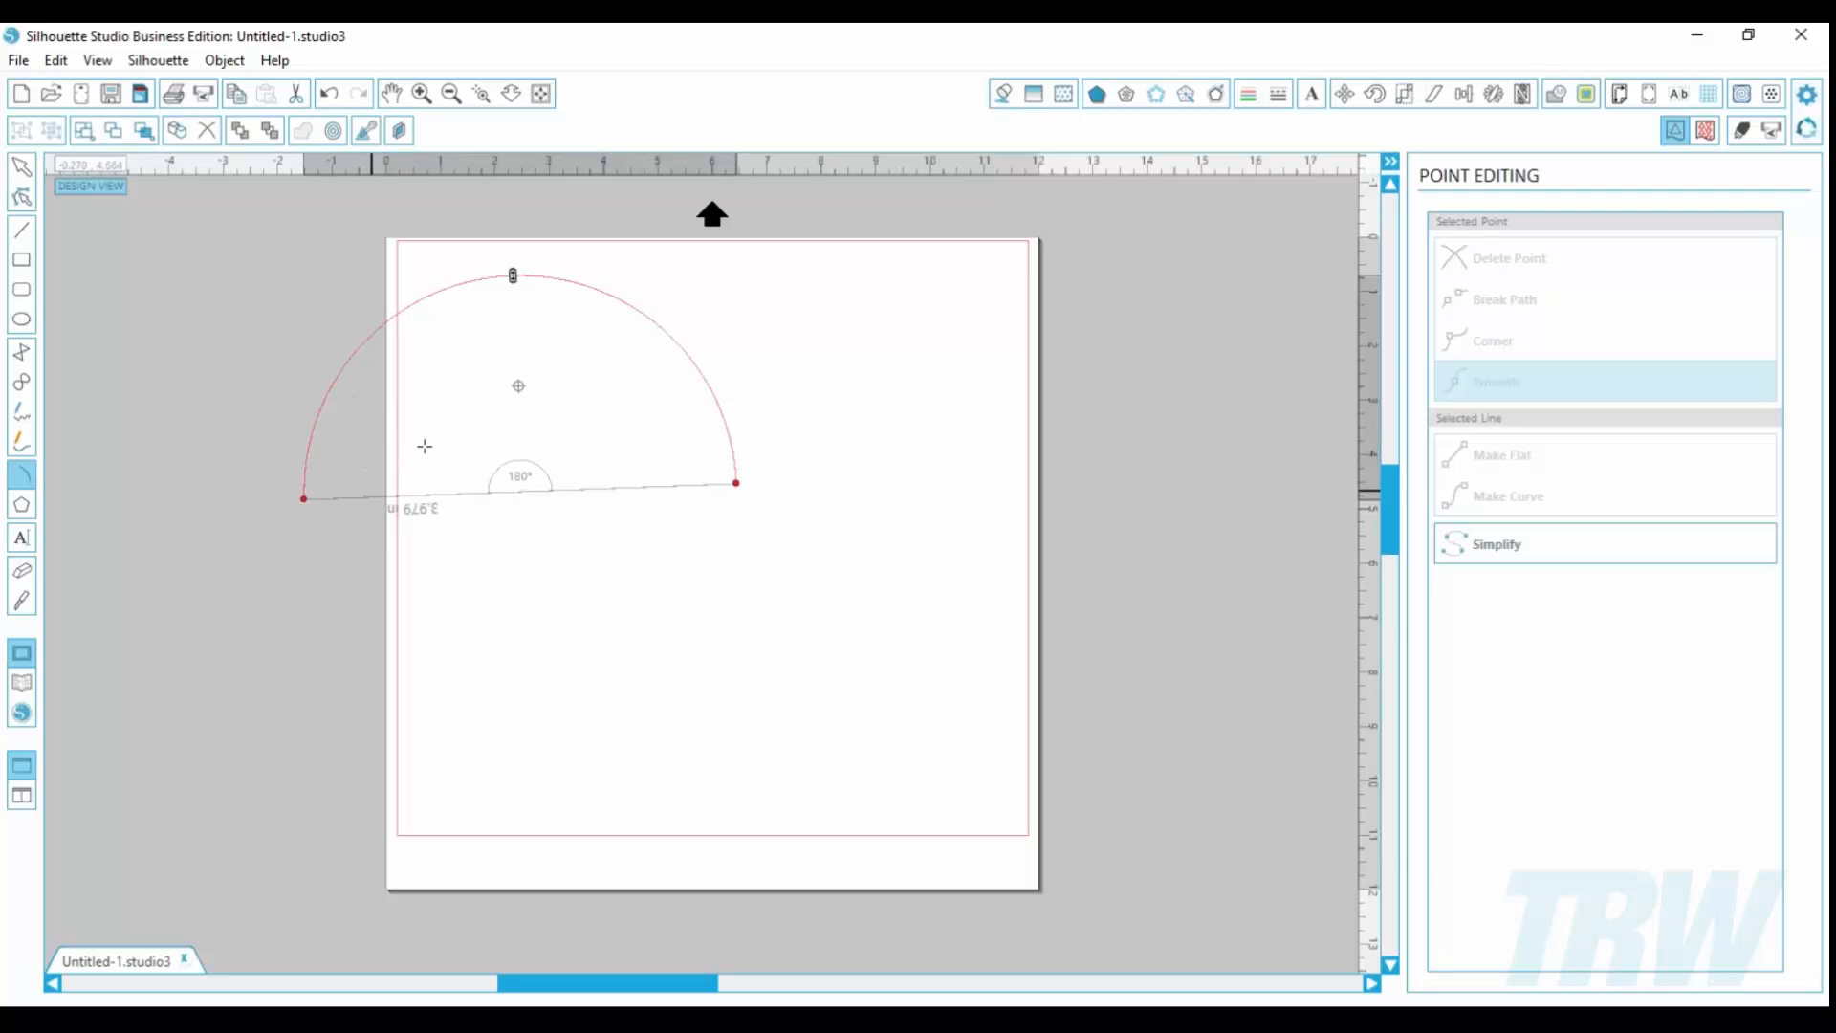
left_click_drag(514, 276, 511, 414)
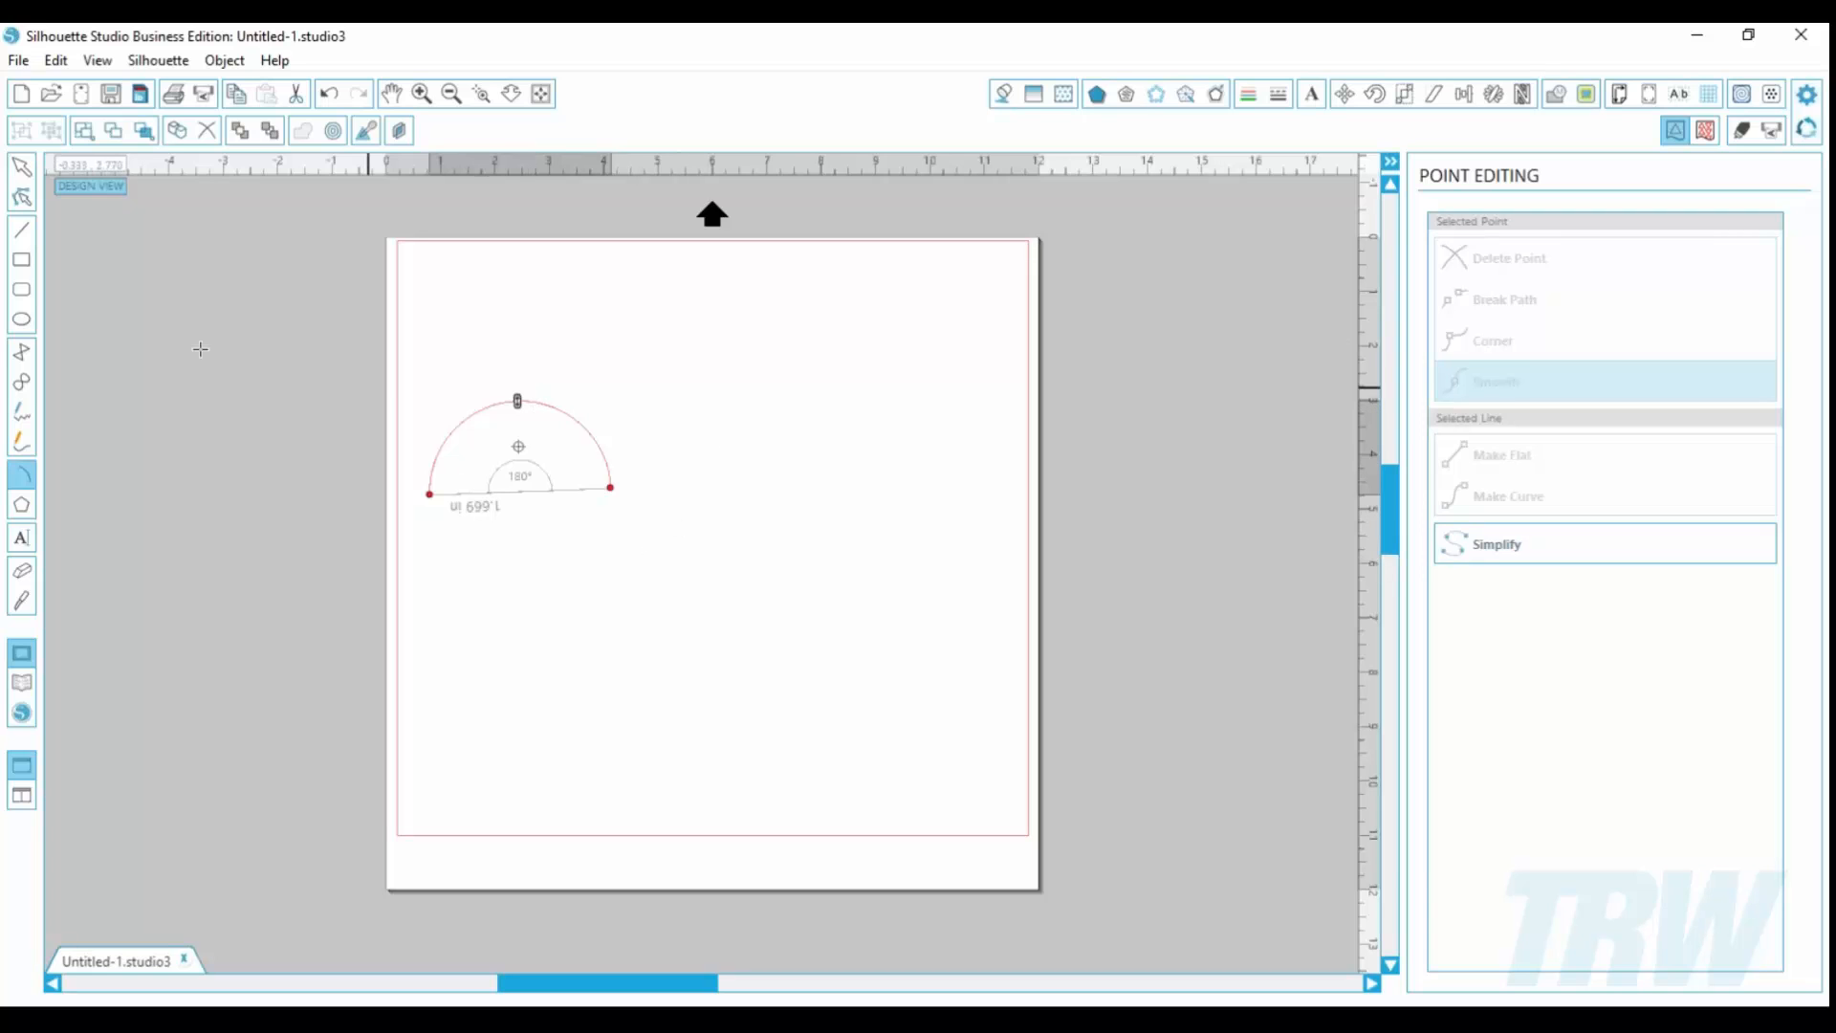
Step: Select the arc and delete it
left_click(21, 167)
left_click_drag(302, 320, 737, 656)
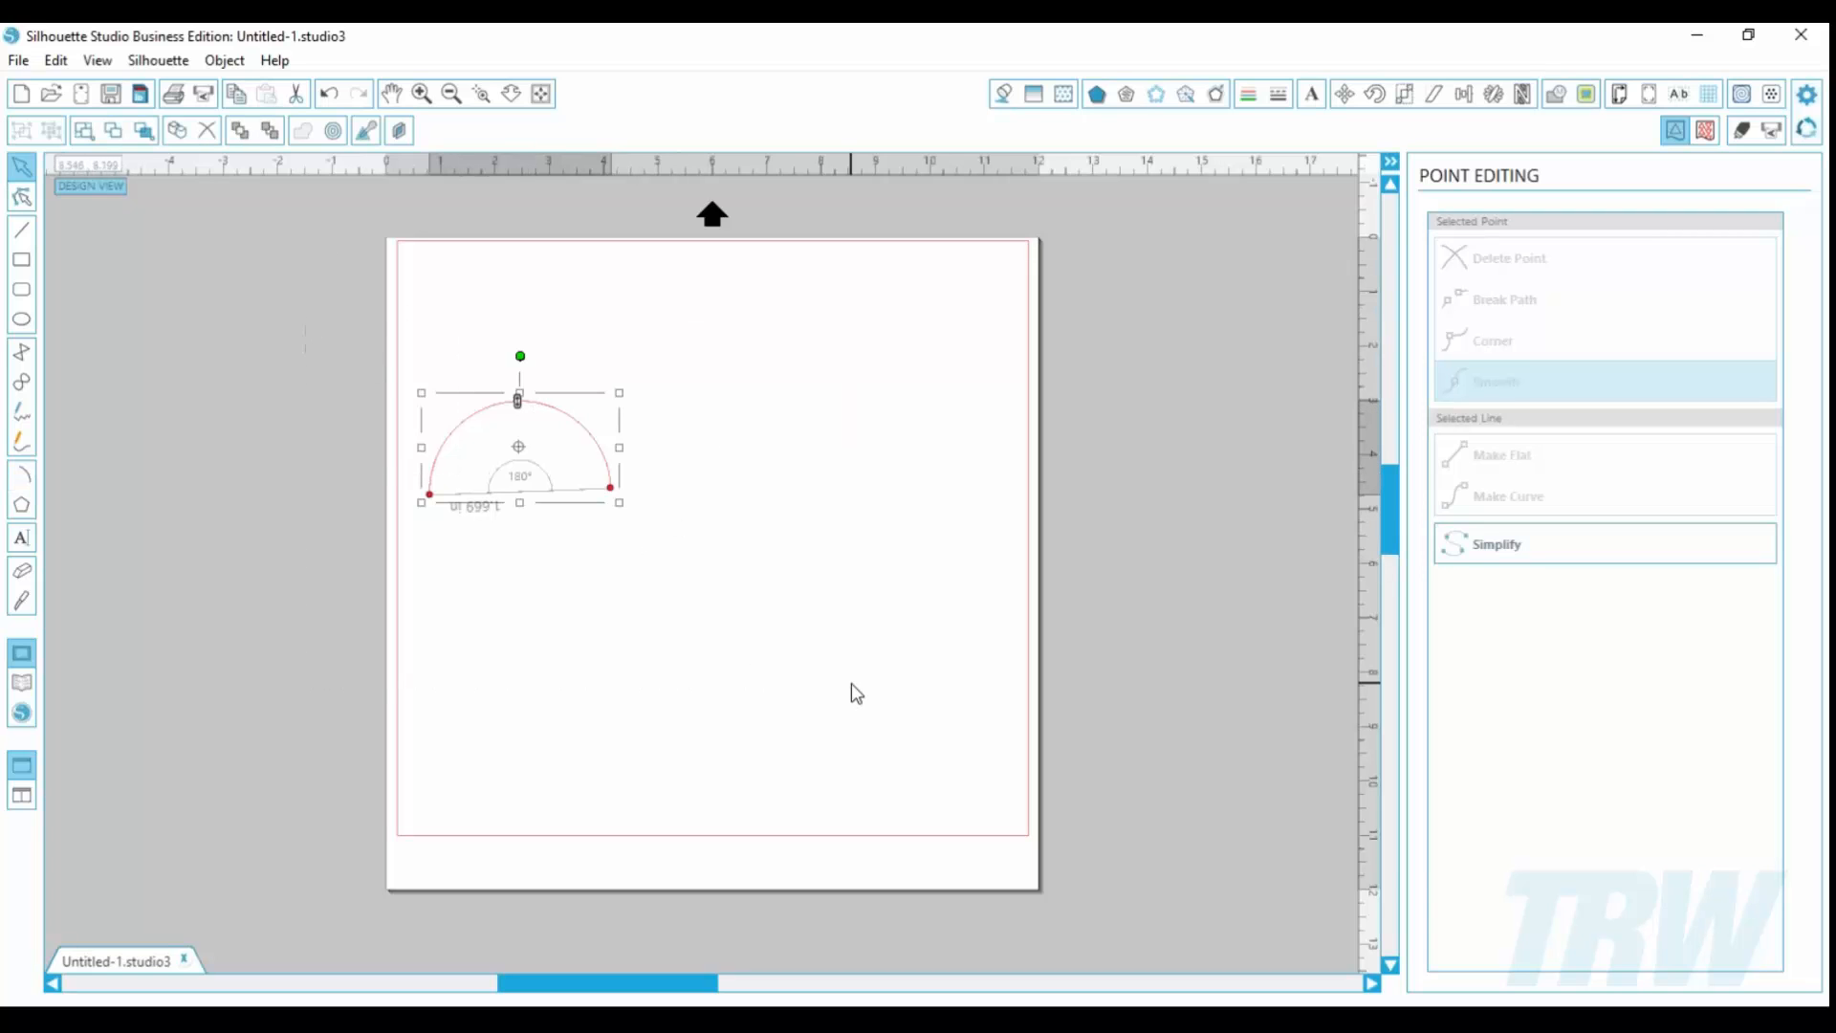
key("Delete")
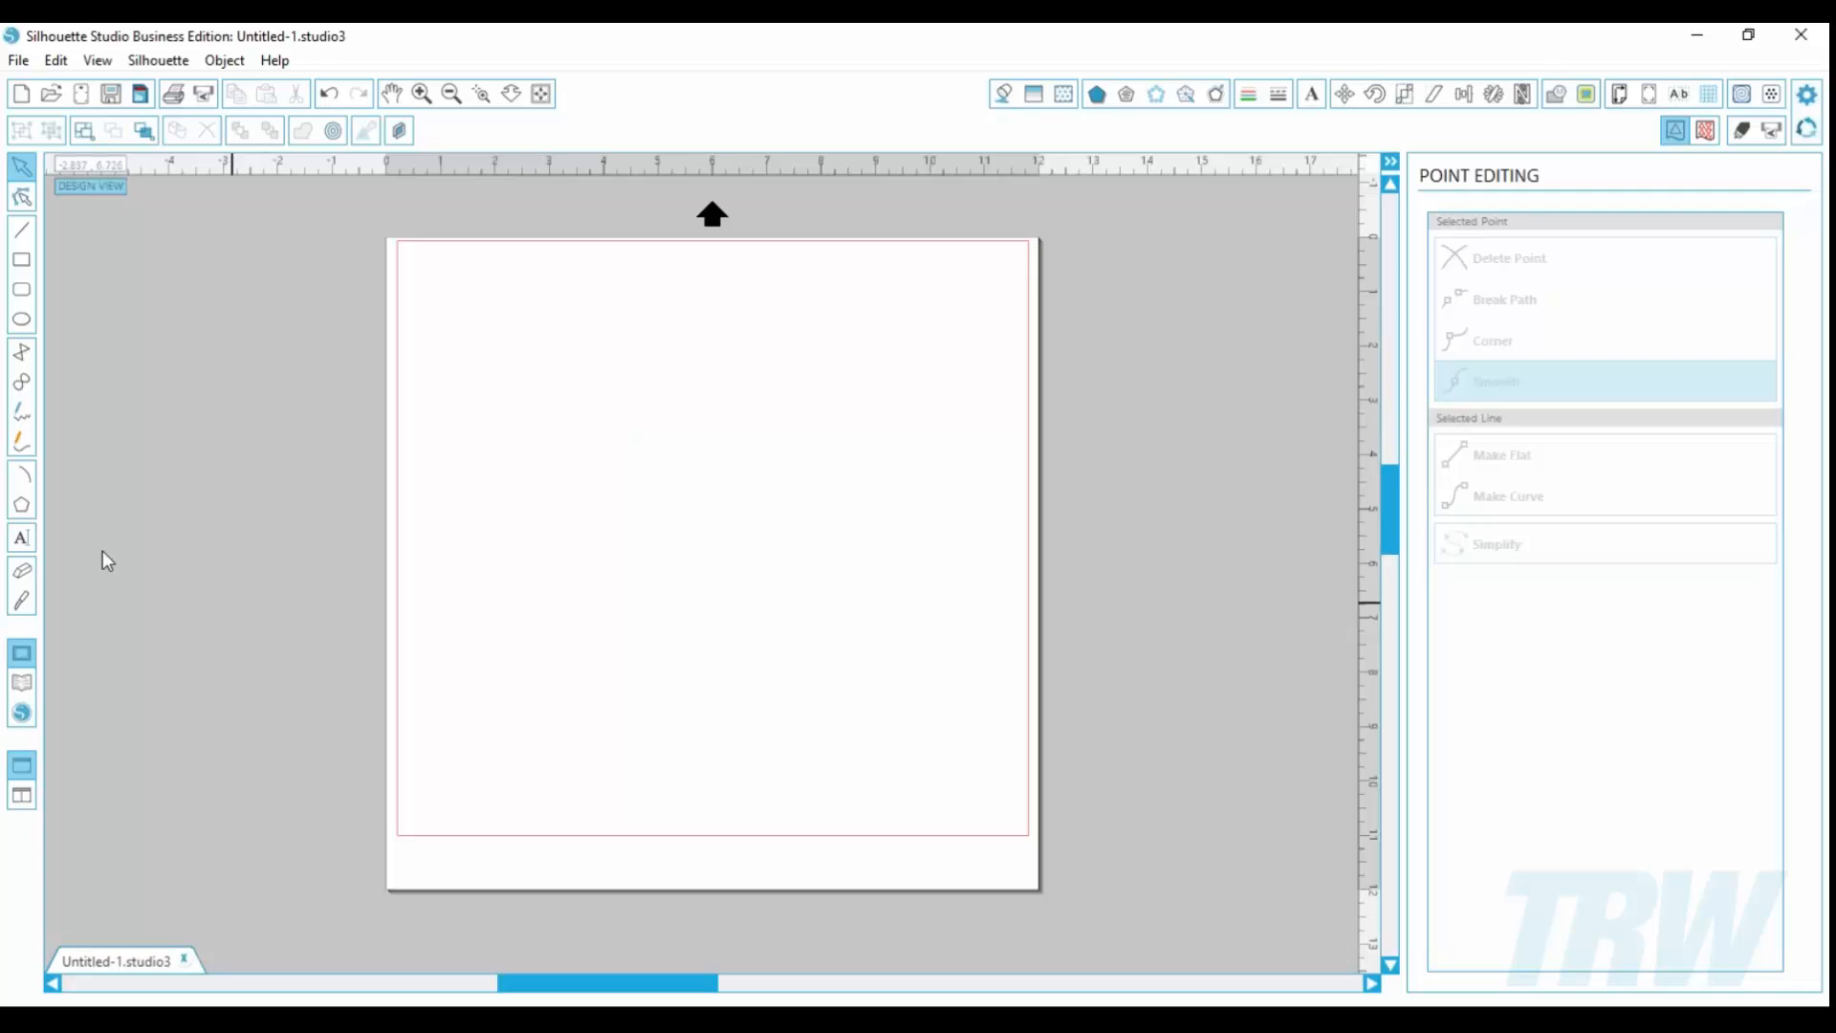
Step: Draw a regular polygon in the page's upper-left area and set its number of sides to 60
left_click(22, 506)
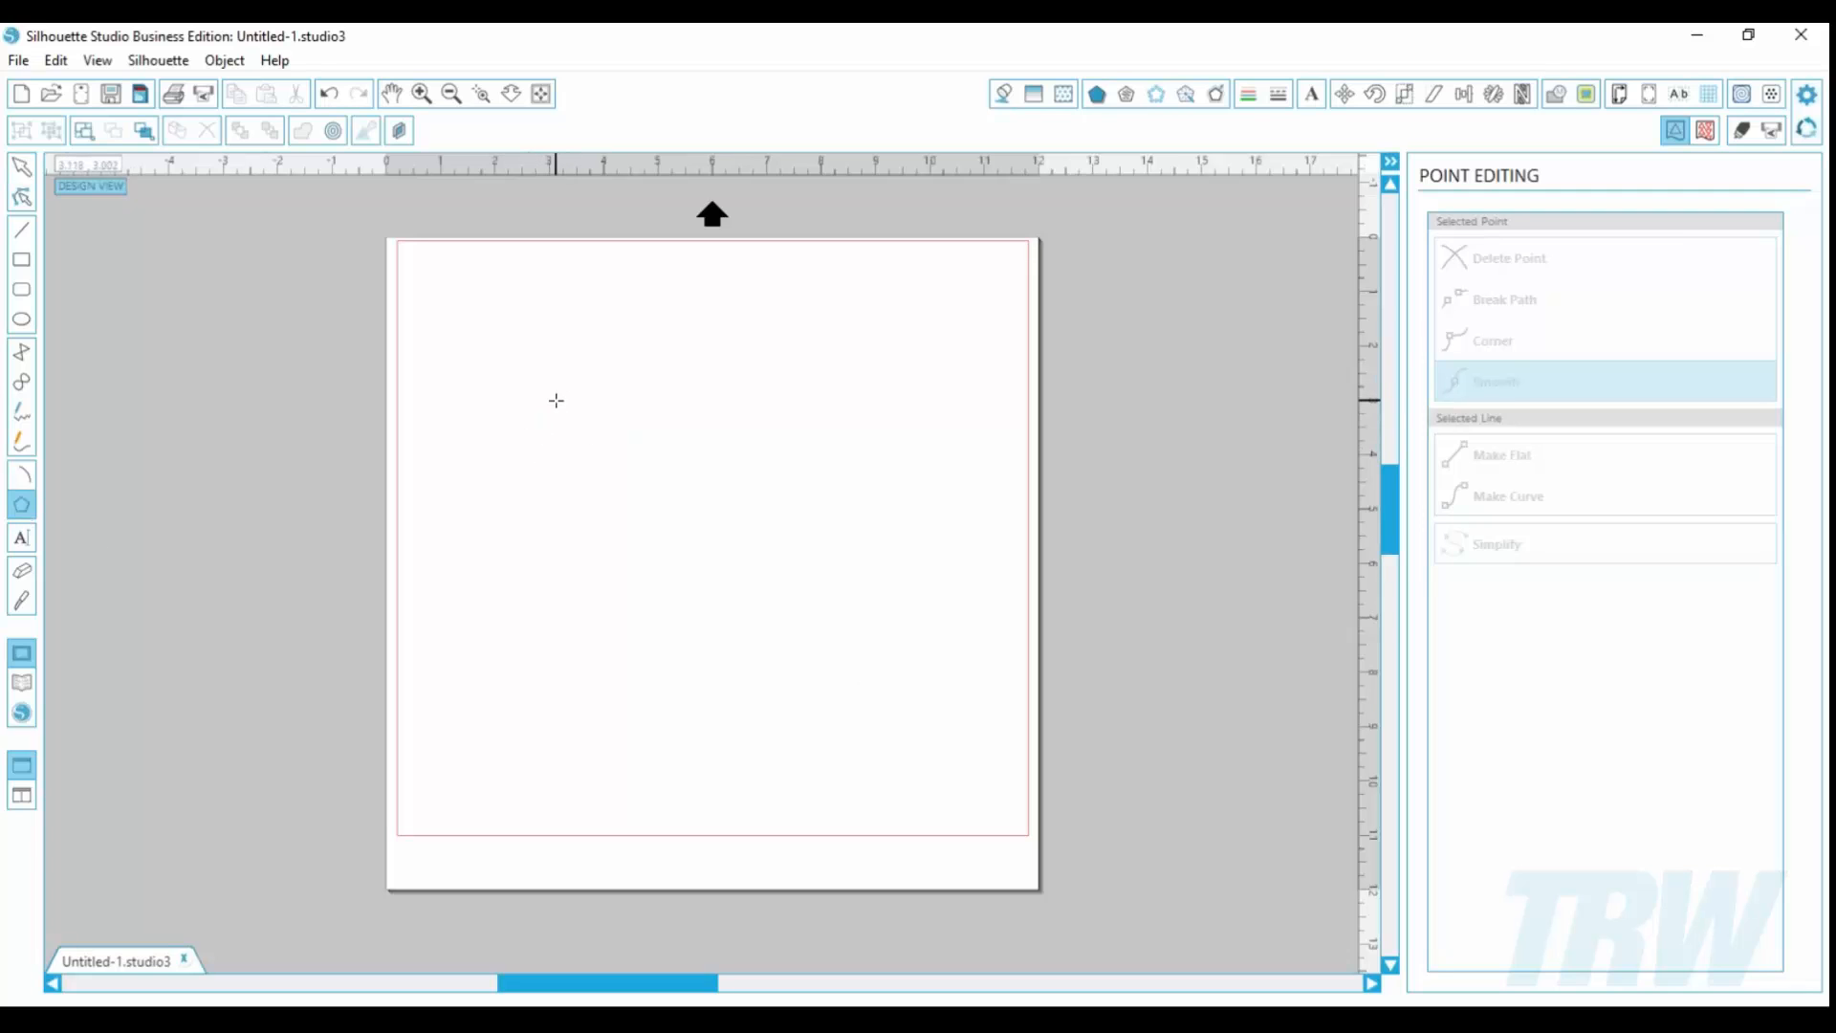
mouse_move(524, 449)
left_mouse_down()
mouse_move(581, 490)
mouse_move(602, 574)
mouse_move(567, 527)
left_mouse_up()
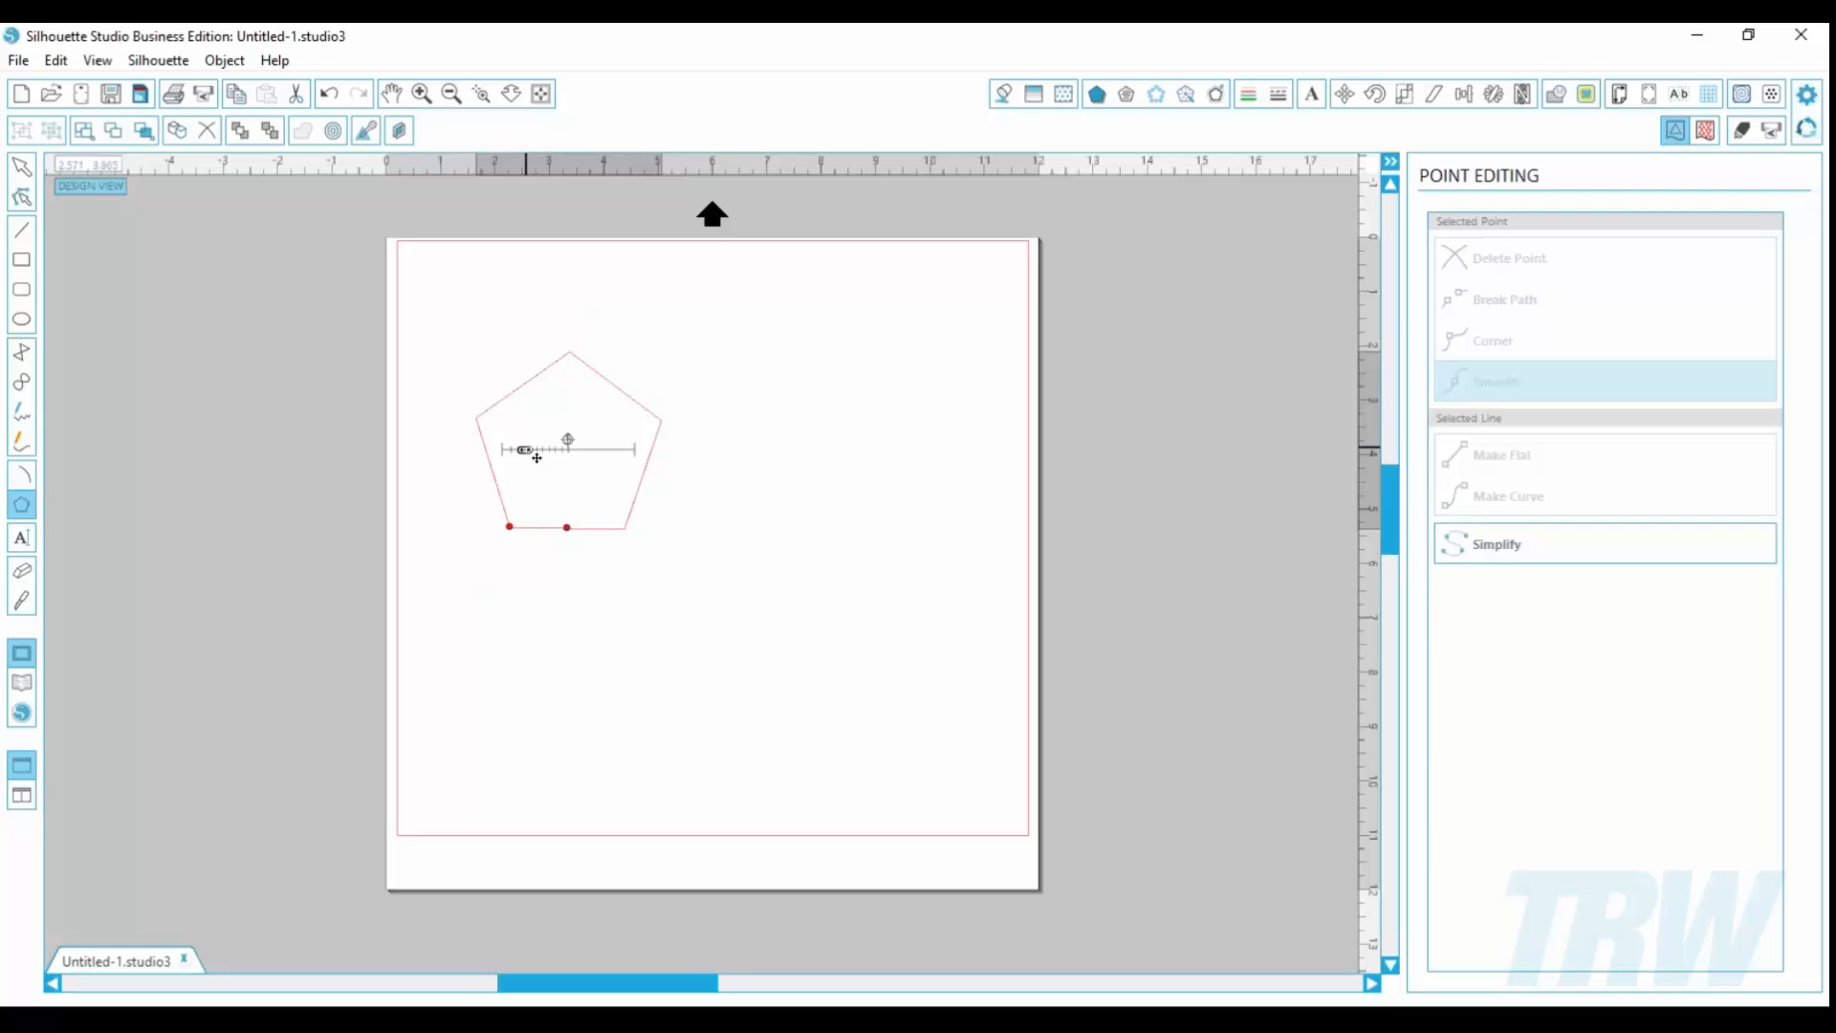
left_click_drag(537, 457, 646, 467)
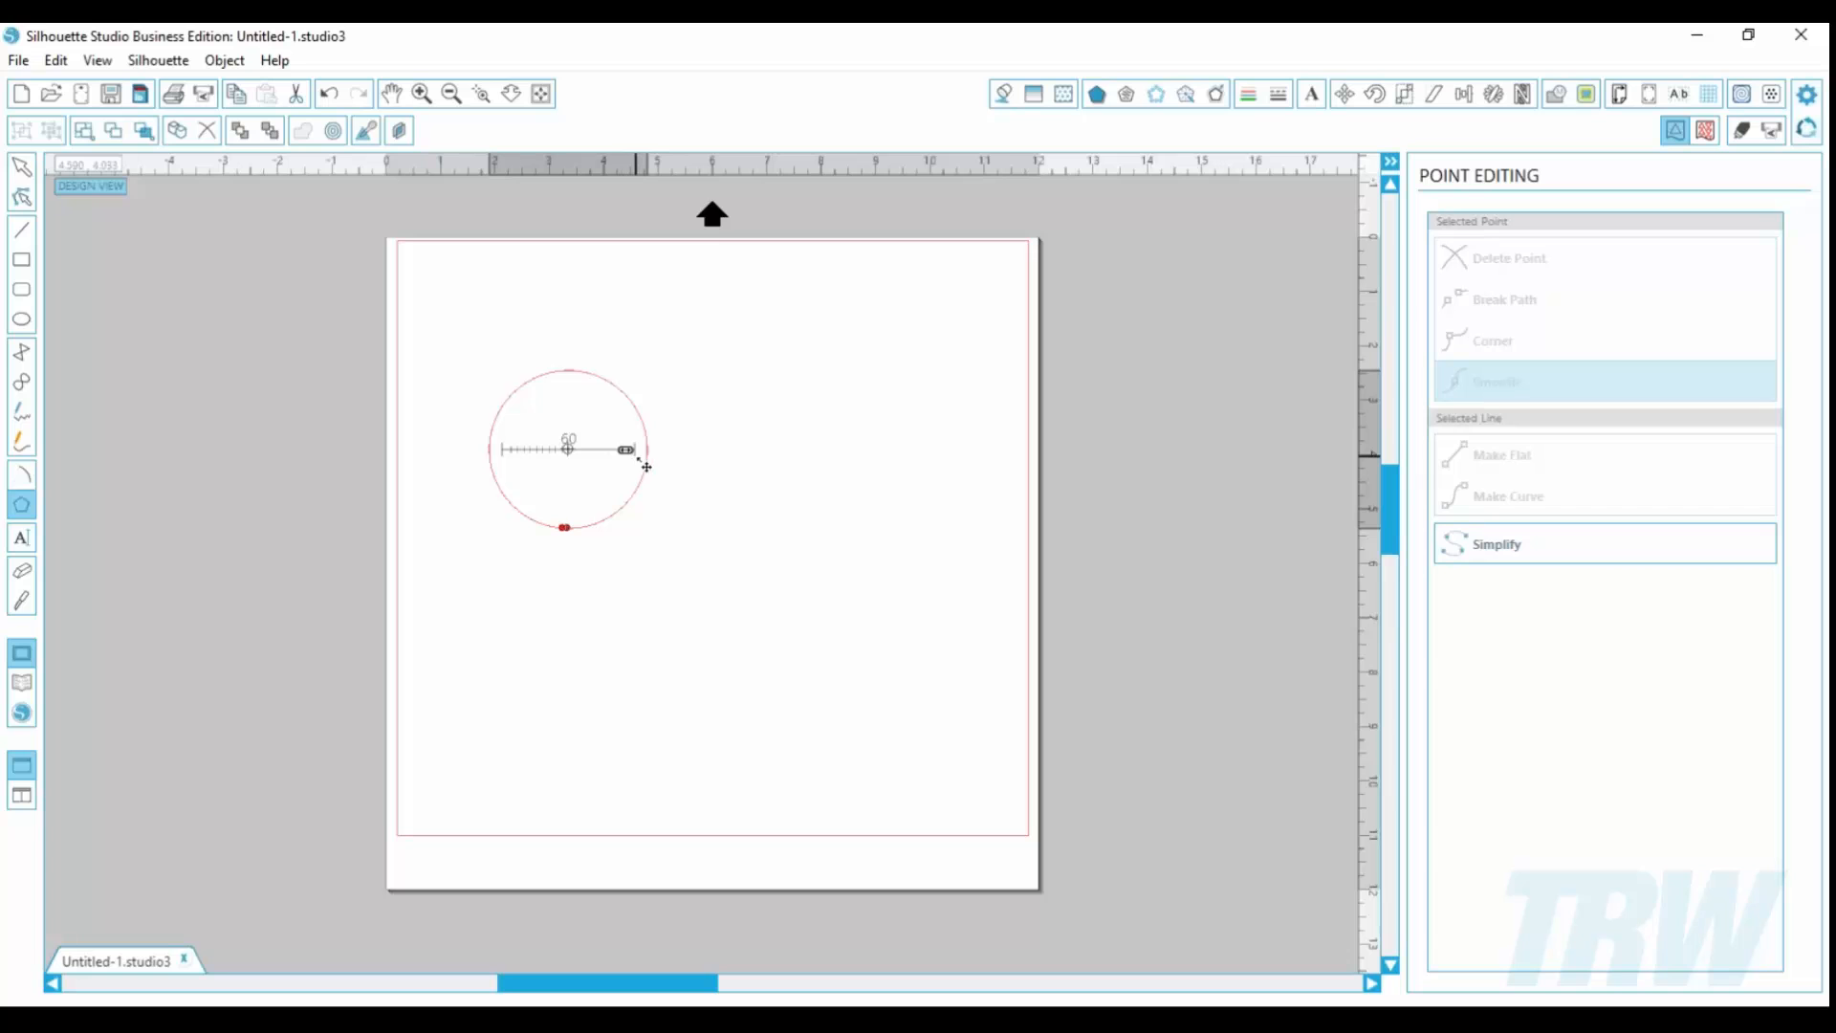
Step: Set the regular polygon's number of sides to 5
left_click(481, 93)
left_click_drag(474, 324, 618, 444)
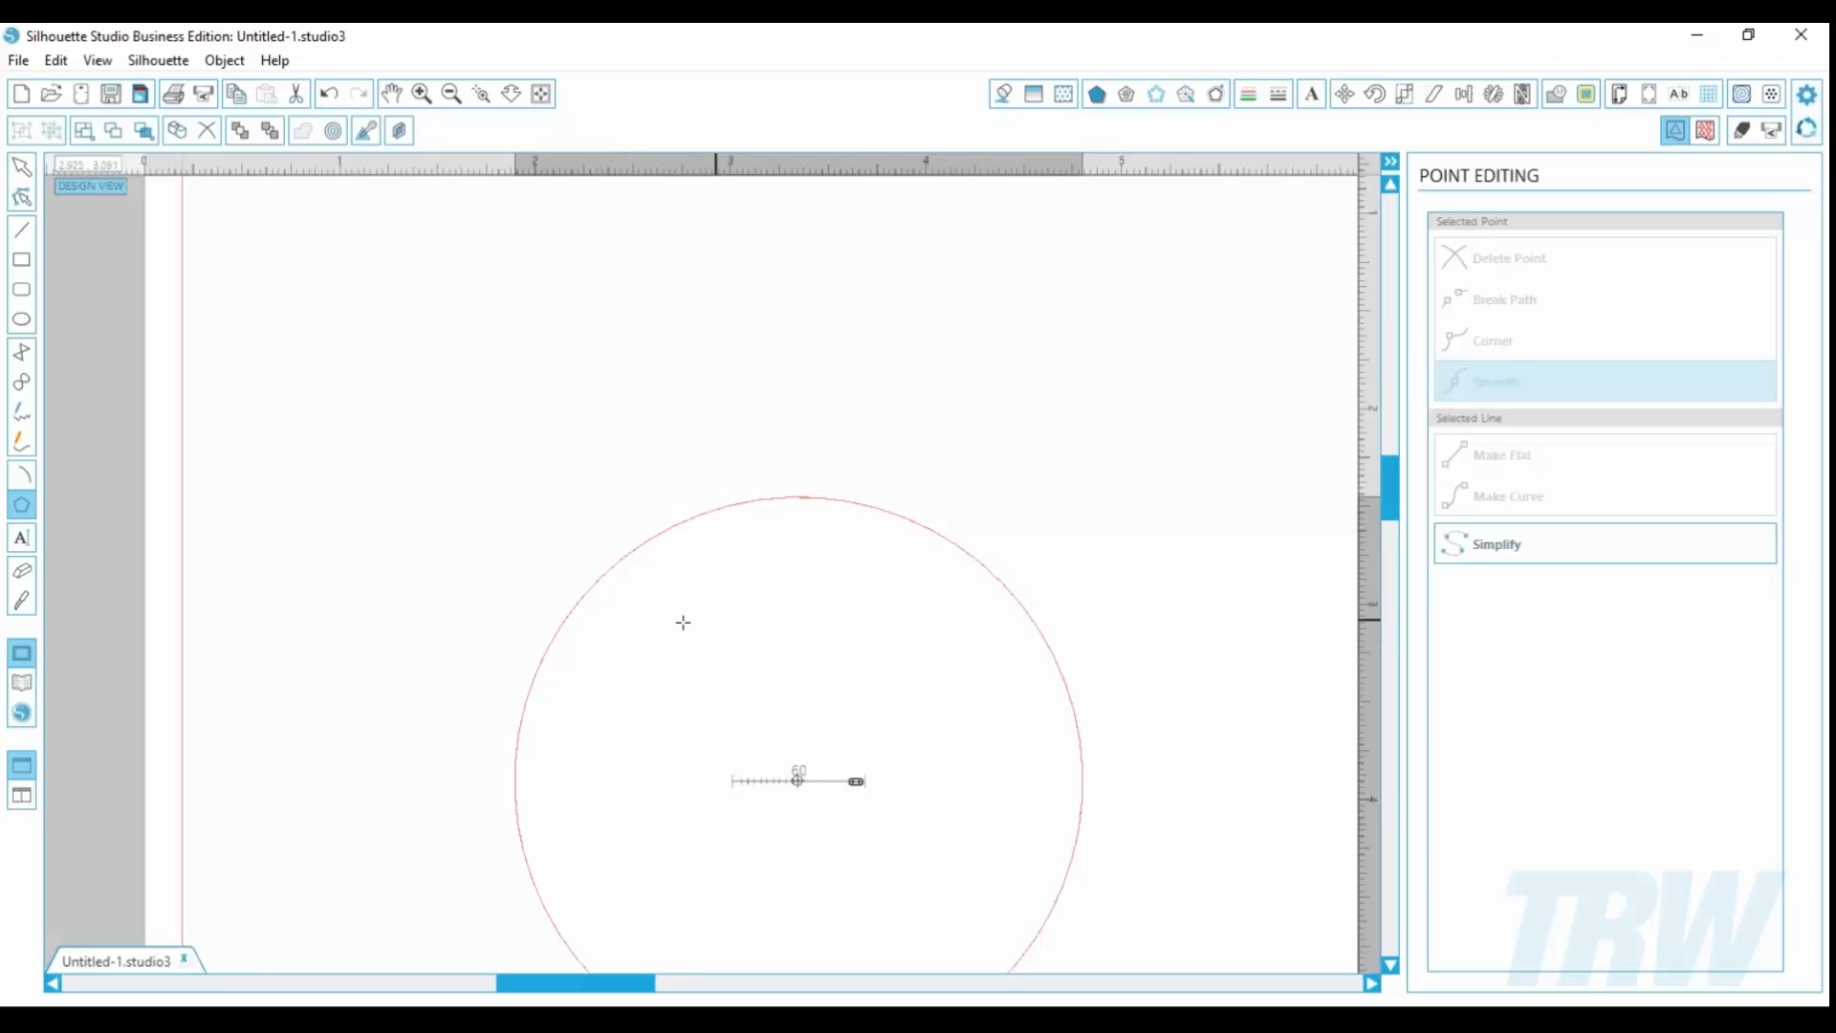
left_click_drag(853, 783, 762, 792)
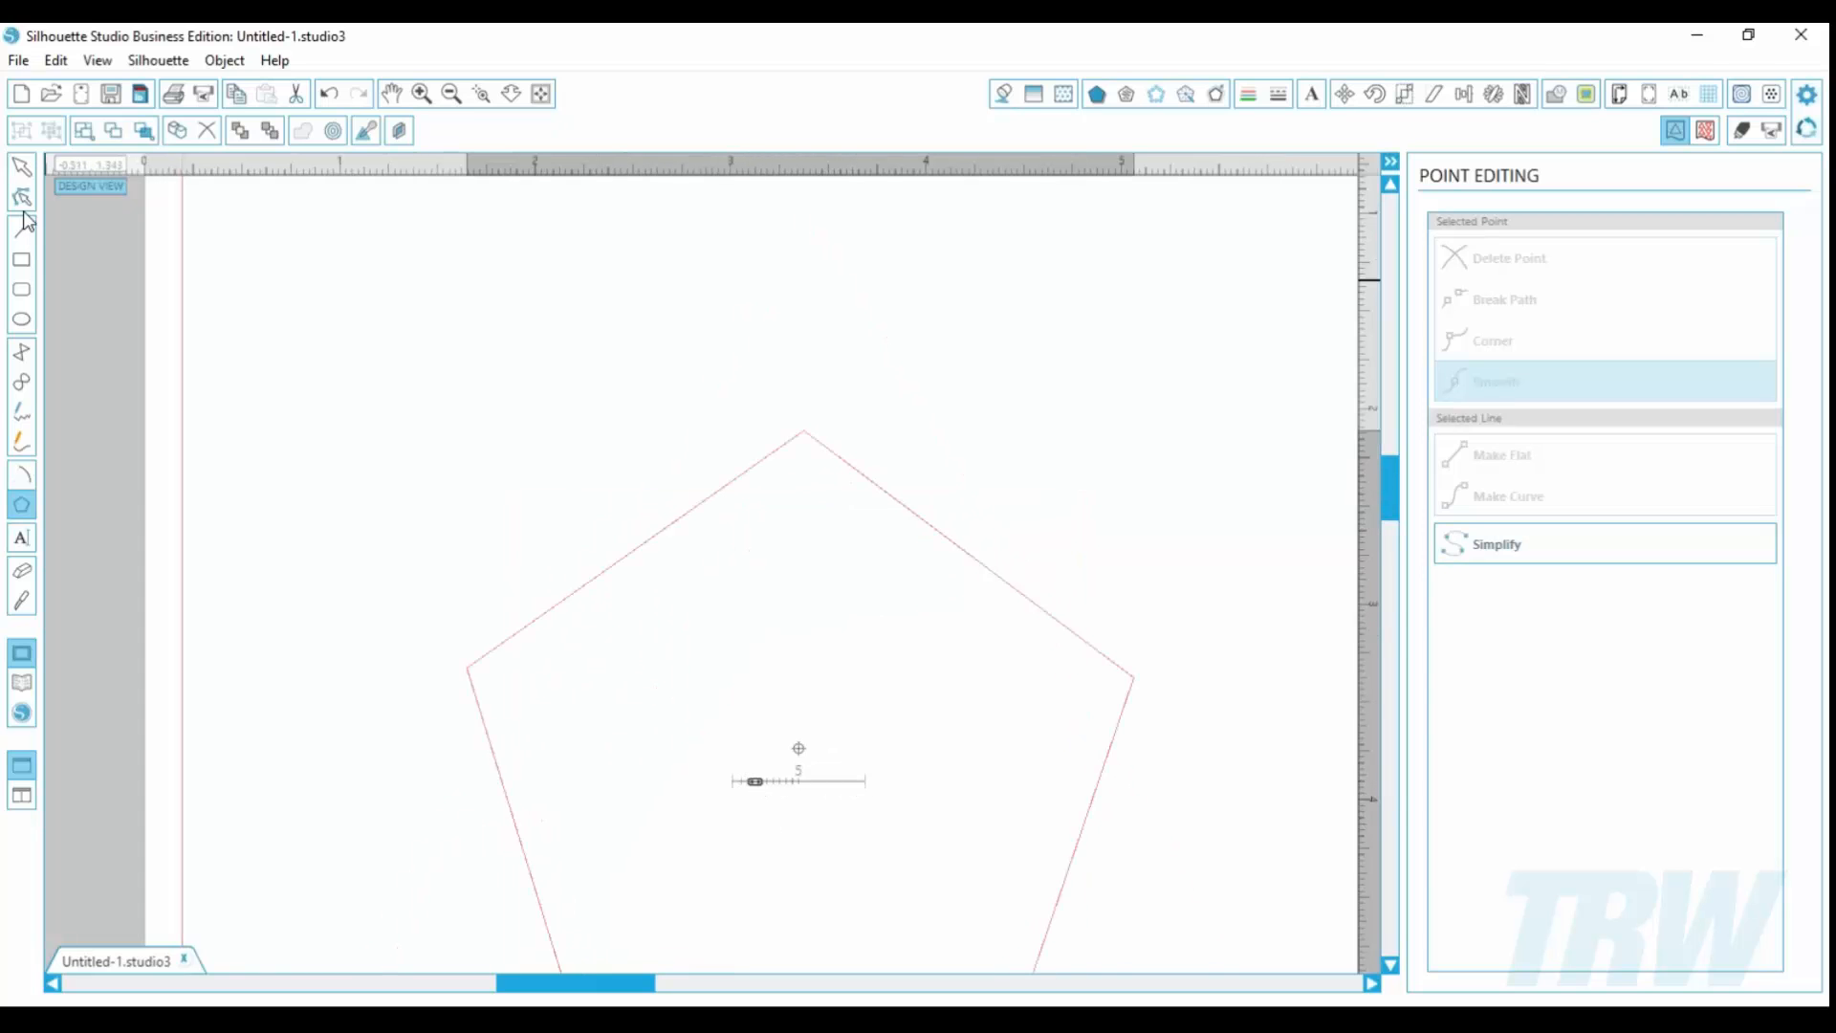
Step: Select the pentagon and delete it
left_click(21, 167)
left_click(799, 437)
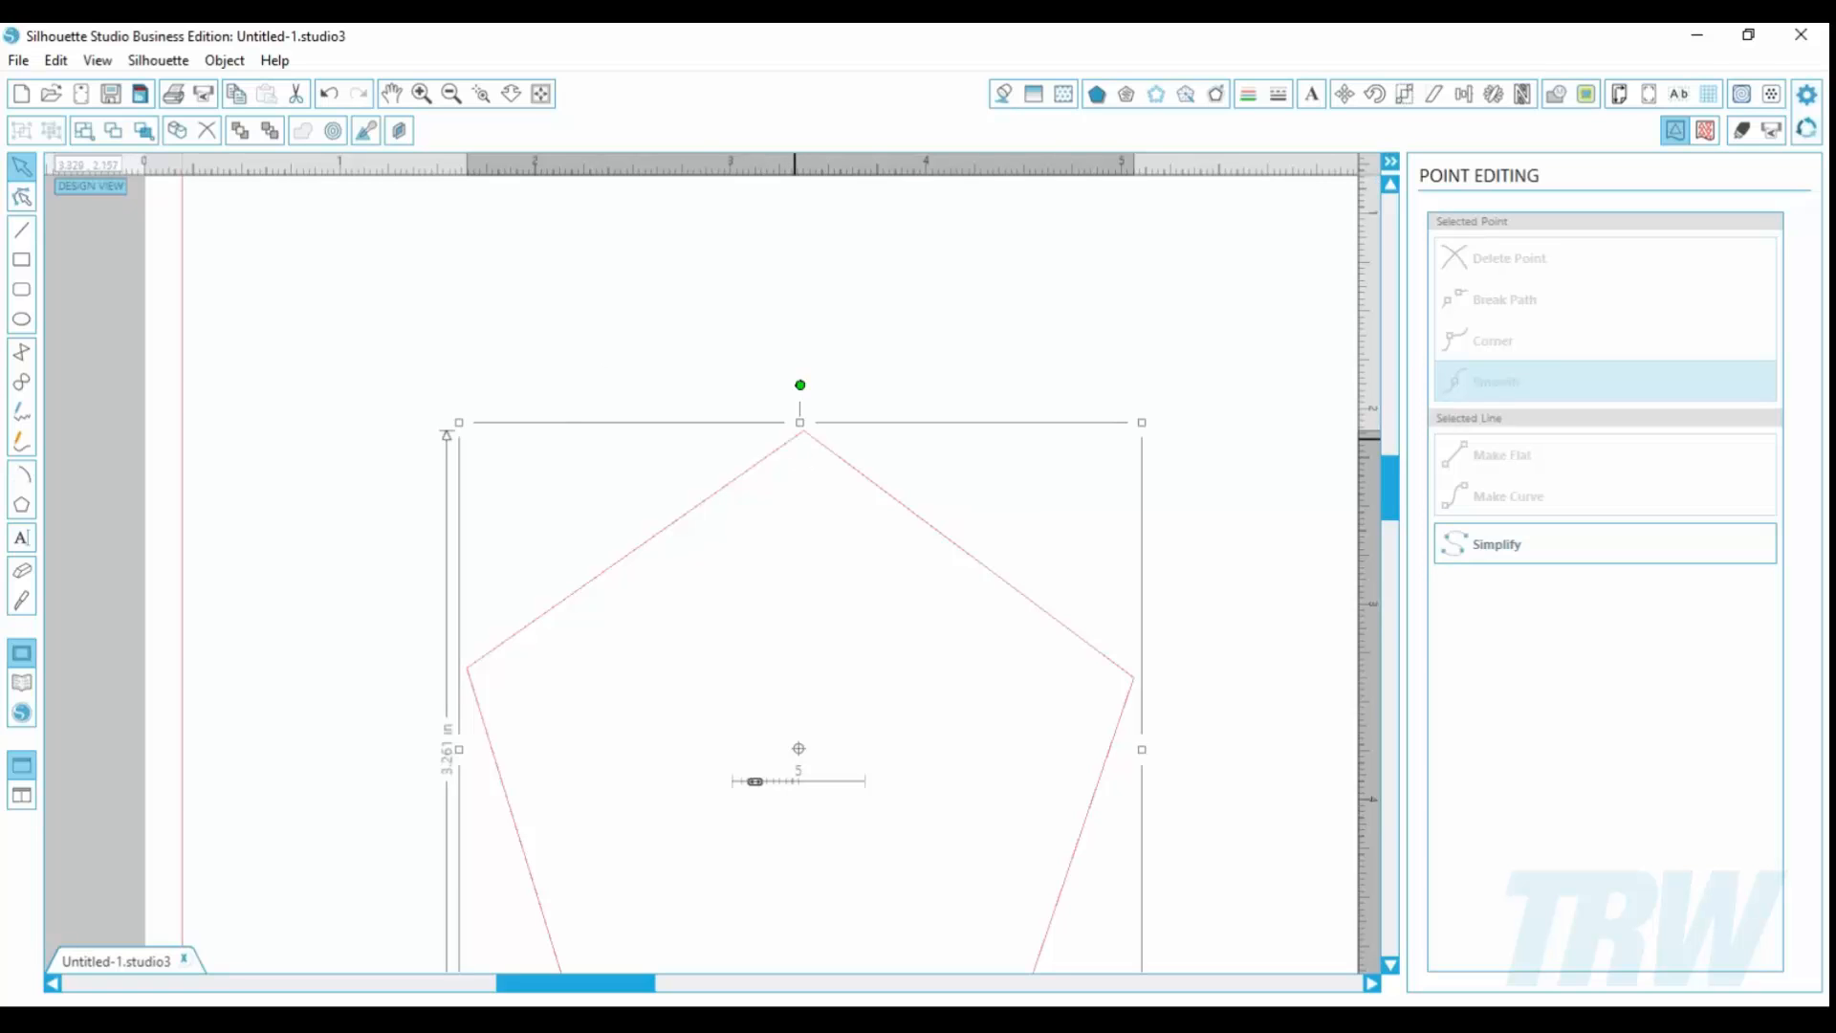
key("Delete")
Step: Add a text object containing a first name near the page's upper-left area, correcting the misspelled letters
left_click(17, 547)
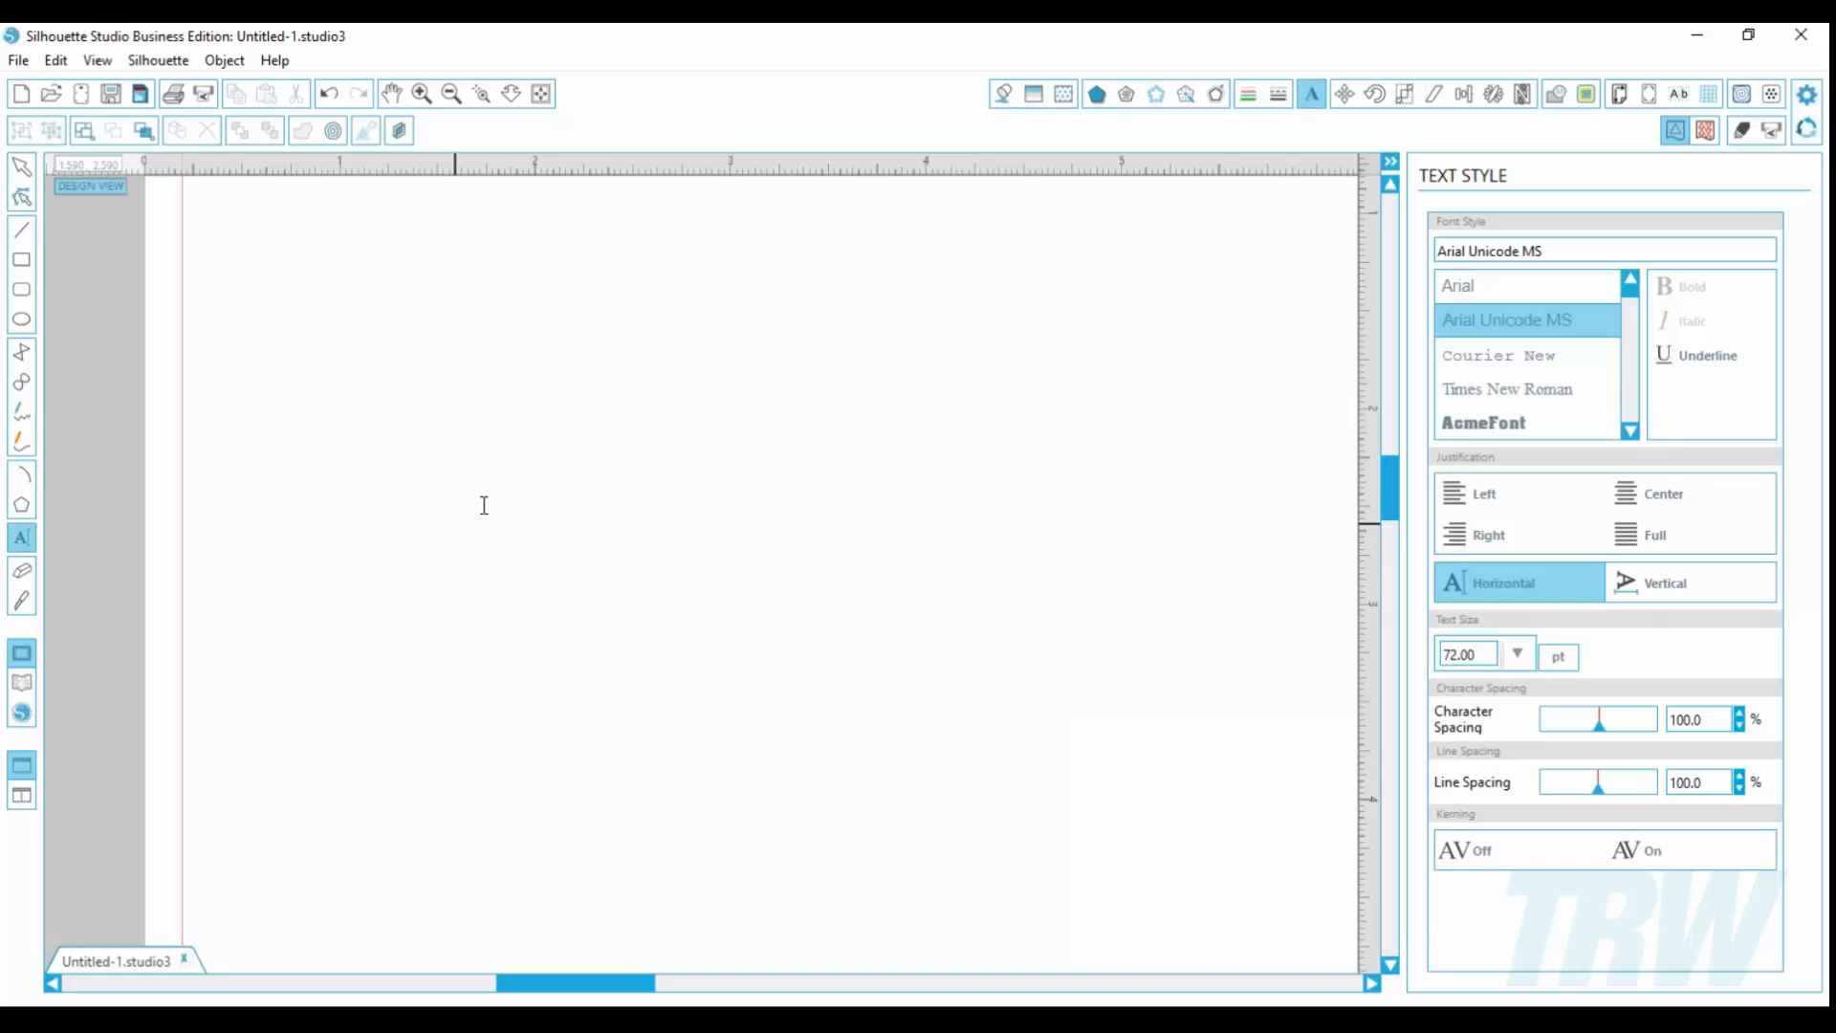
left_click(485, 505)
type("Liosa")
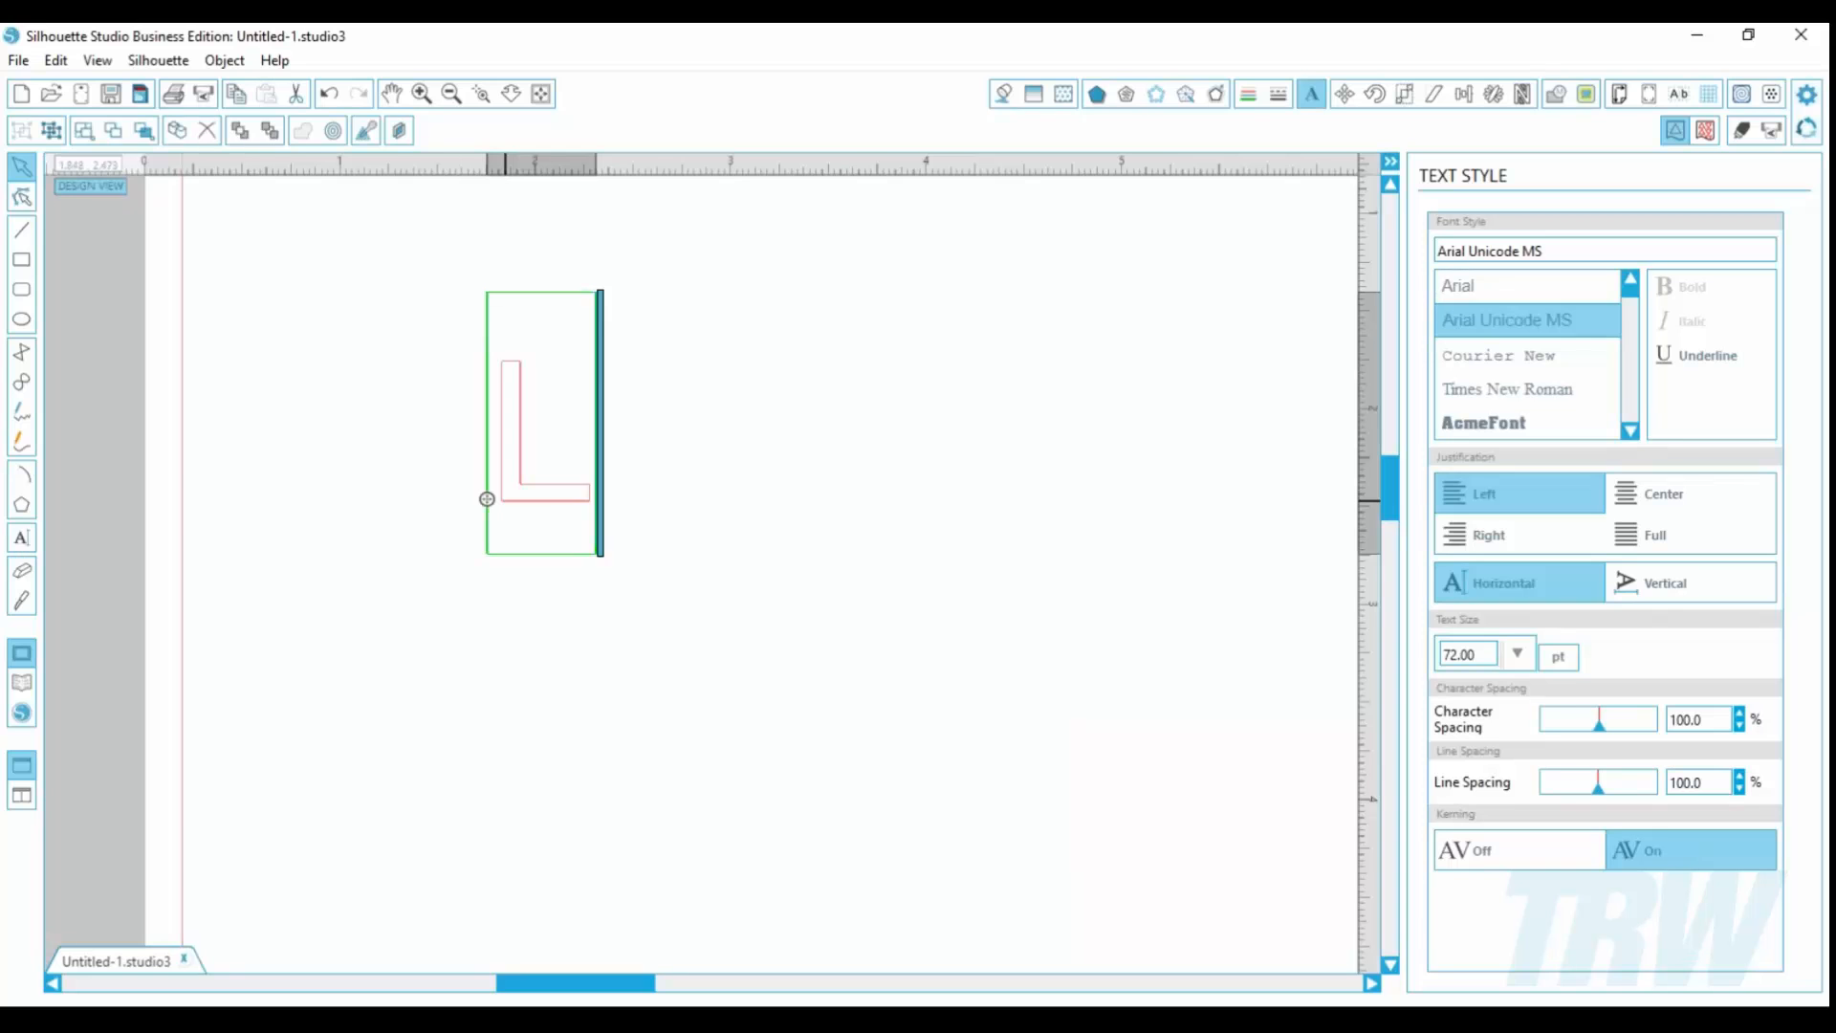
key("BackSpace")
key("BackSpace")
key("BackSpace")
type("sa")
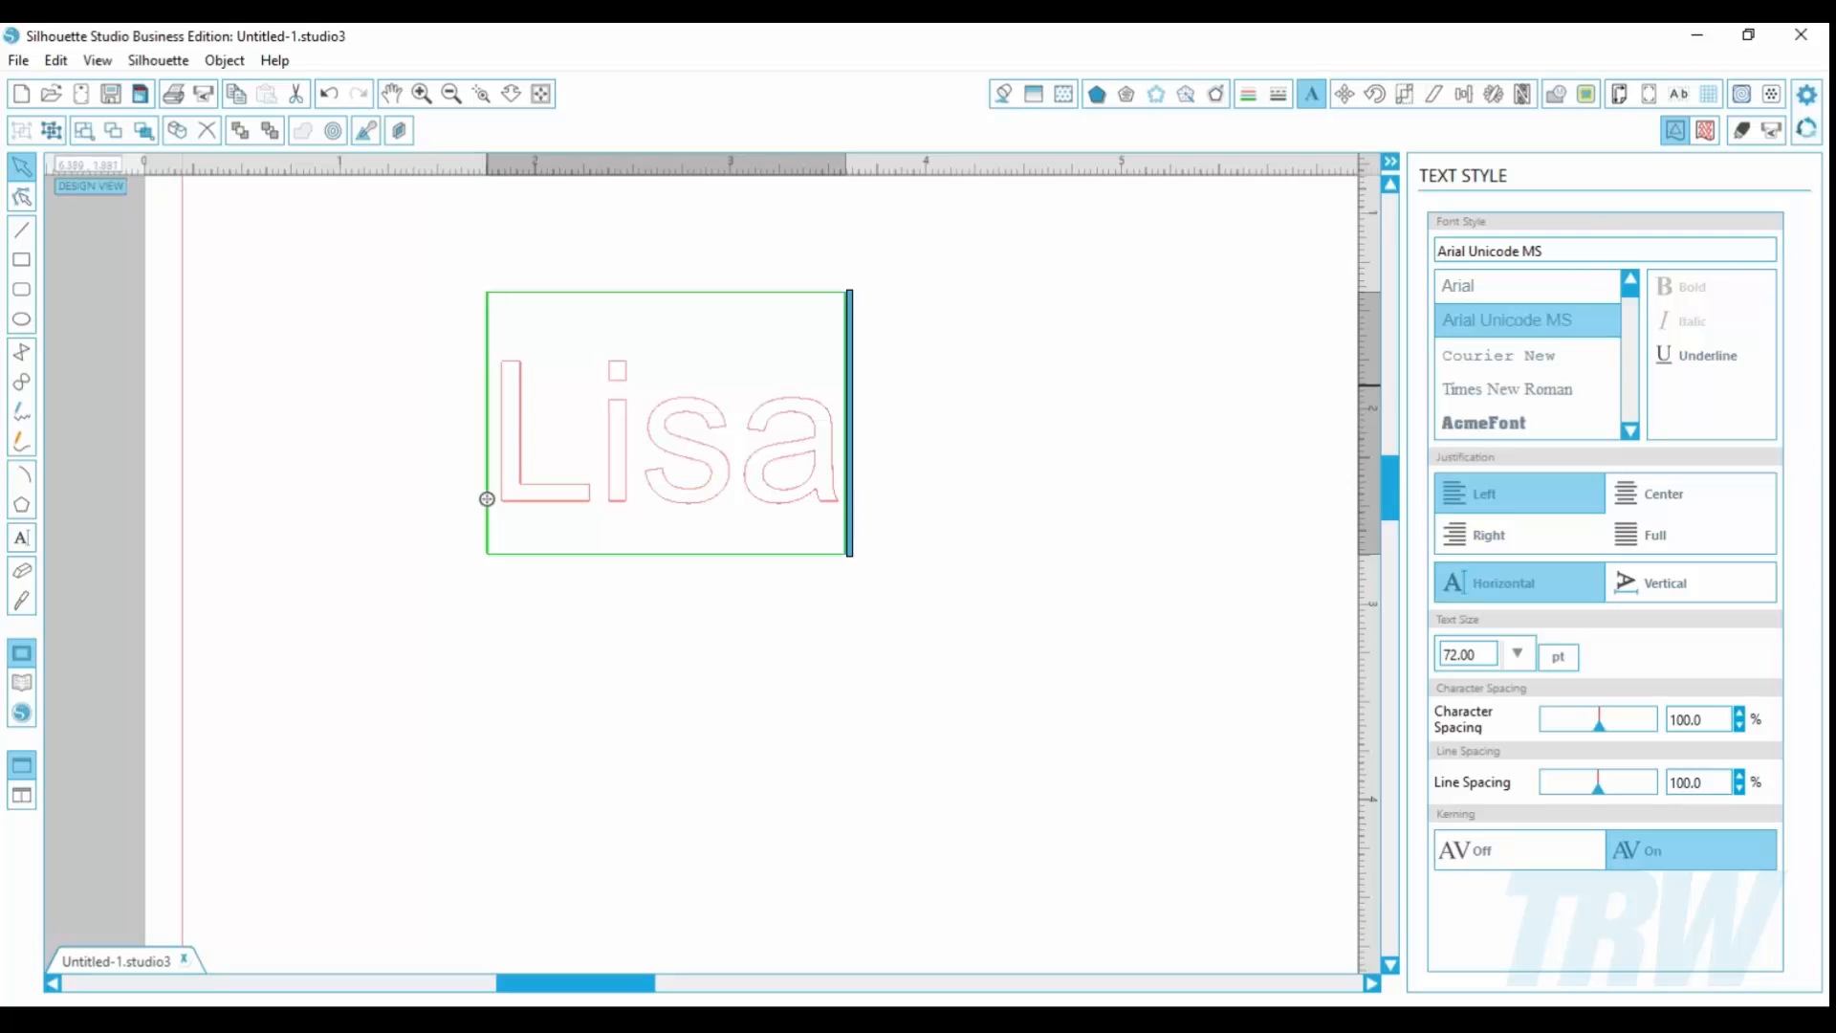
Step: Set the name text's font to Adobe Arabic and its character spacing to 124.9 percent
scroll(1524, 360, "up", 8)
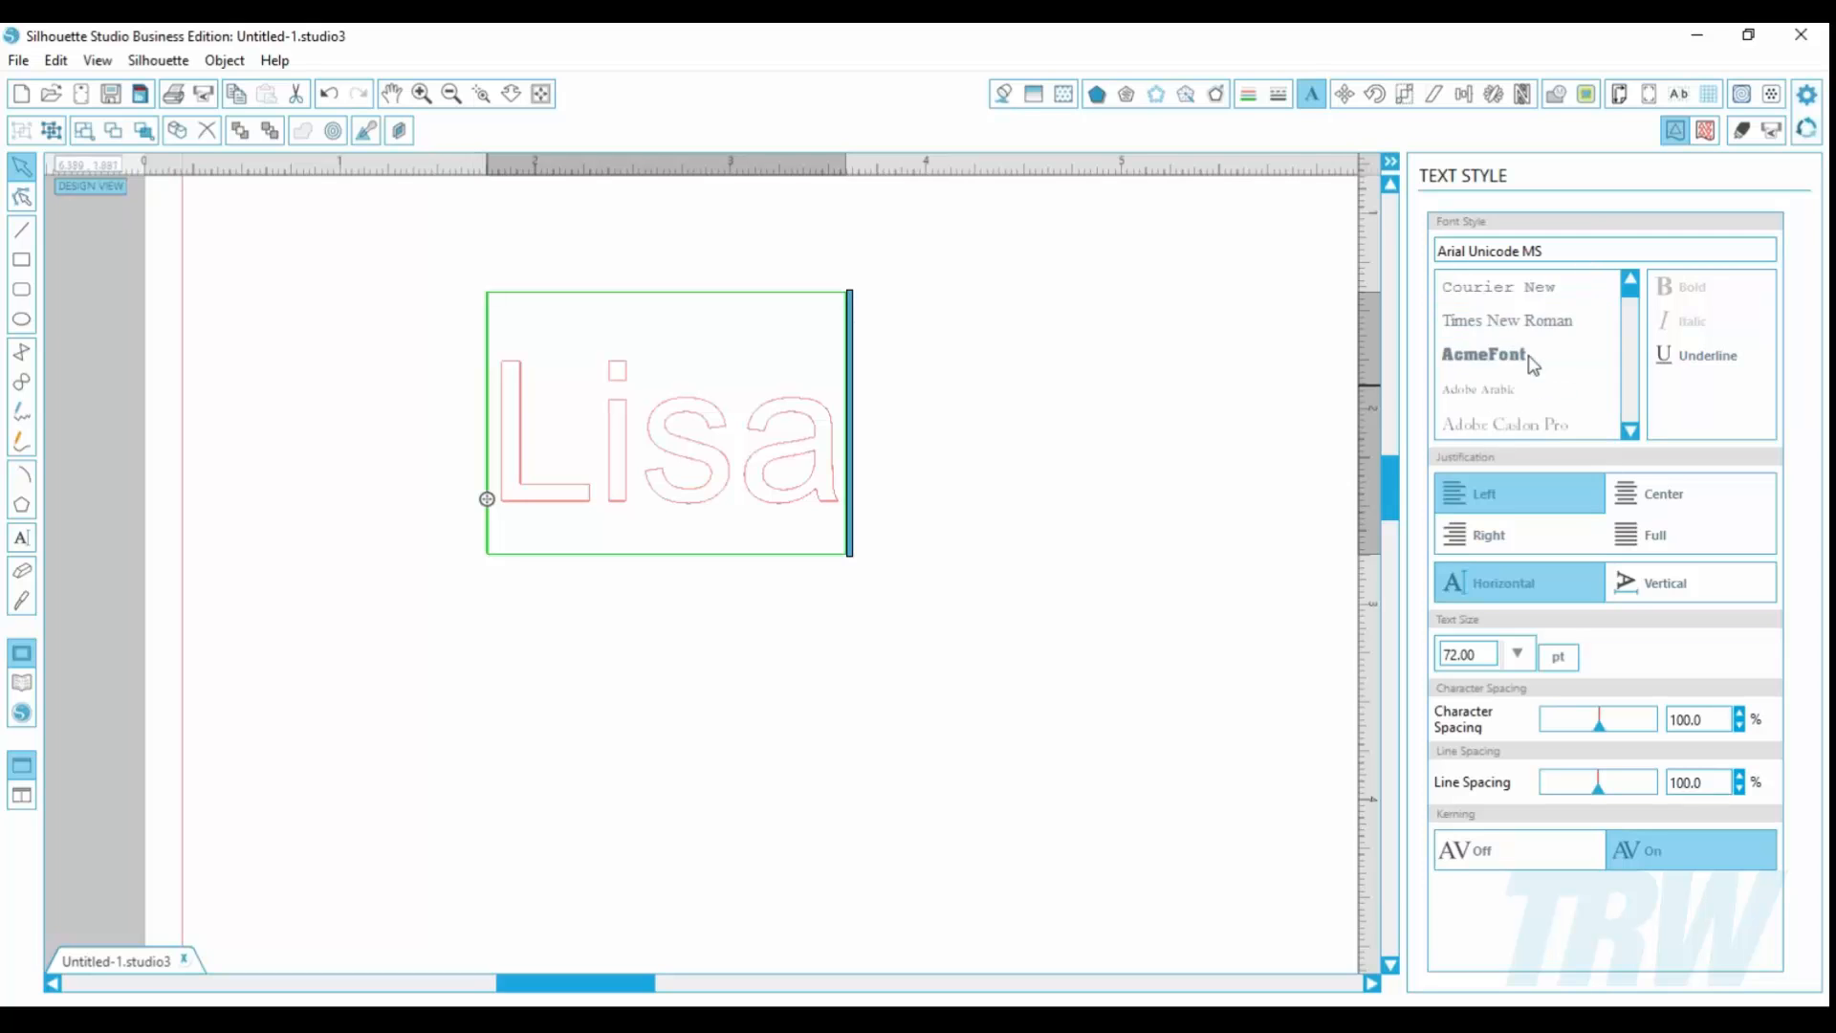
scroll(1521, 373, "down", 2)
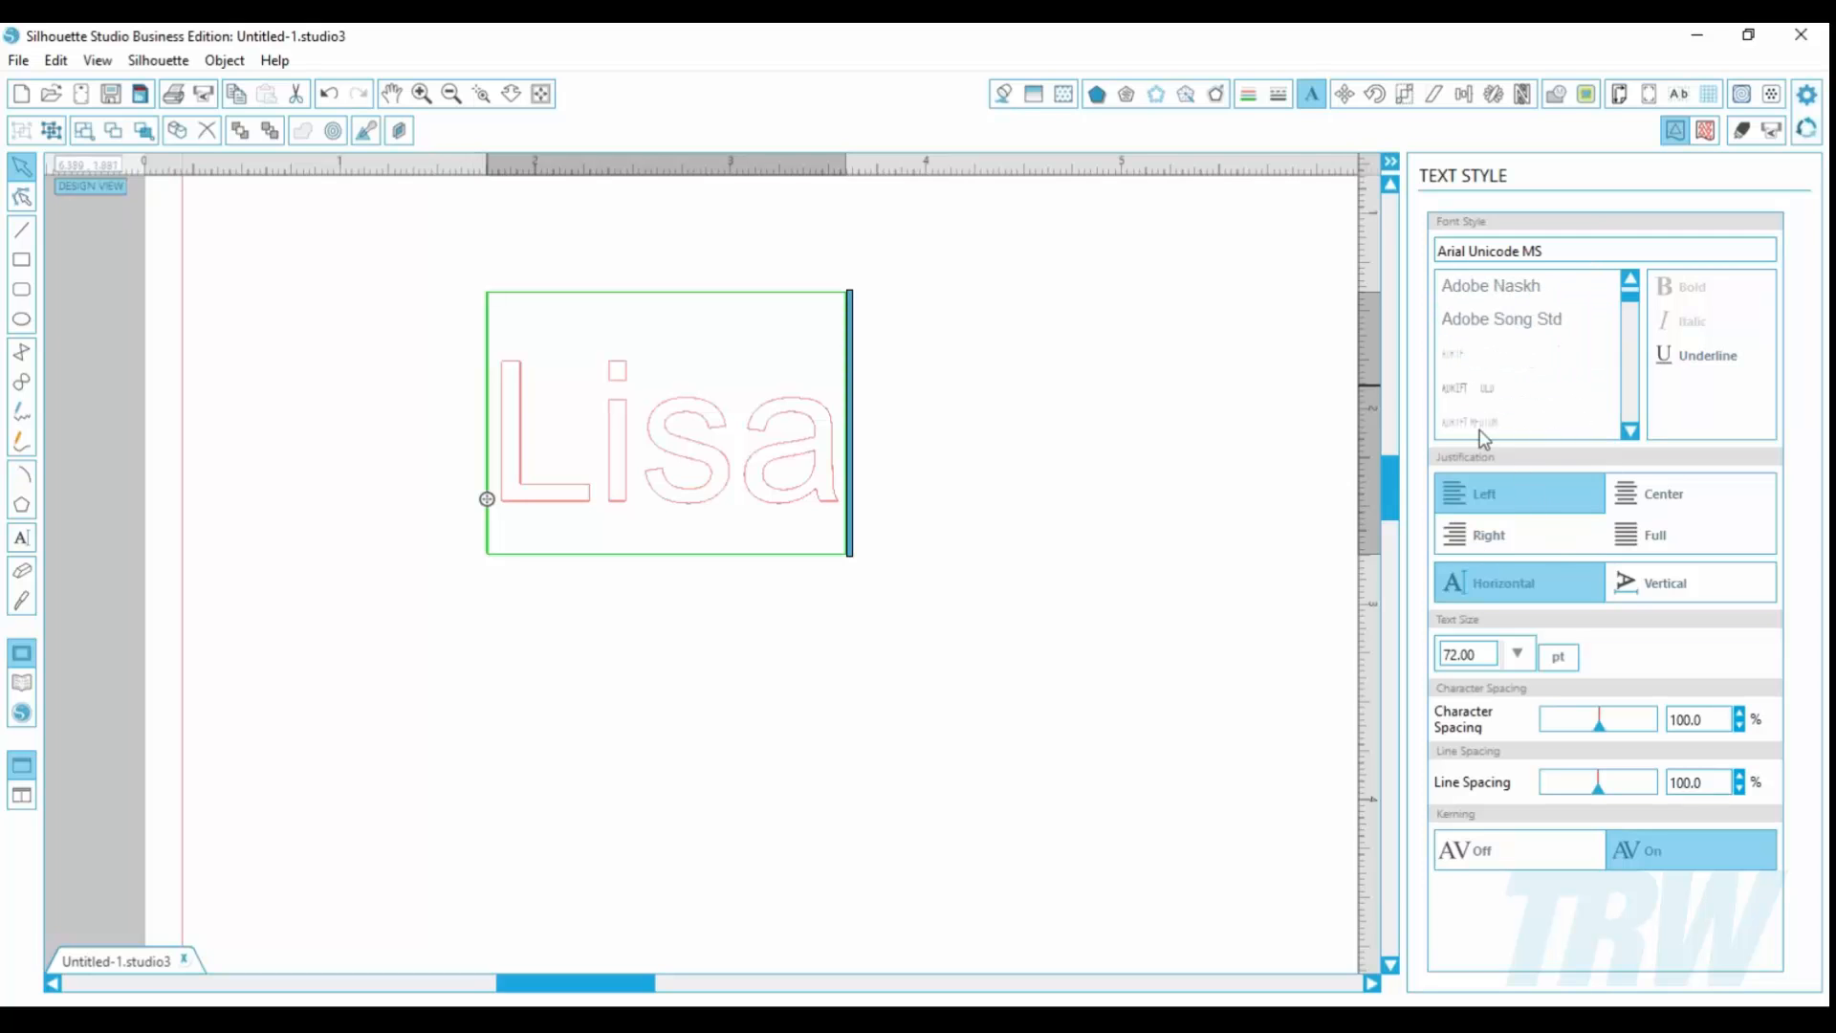
left_click(1506, 432)
key("ctrl+a")
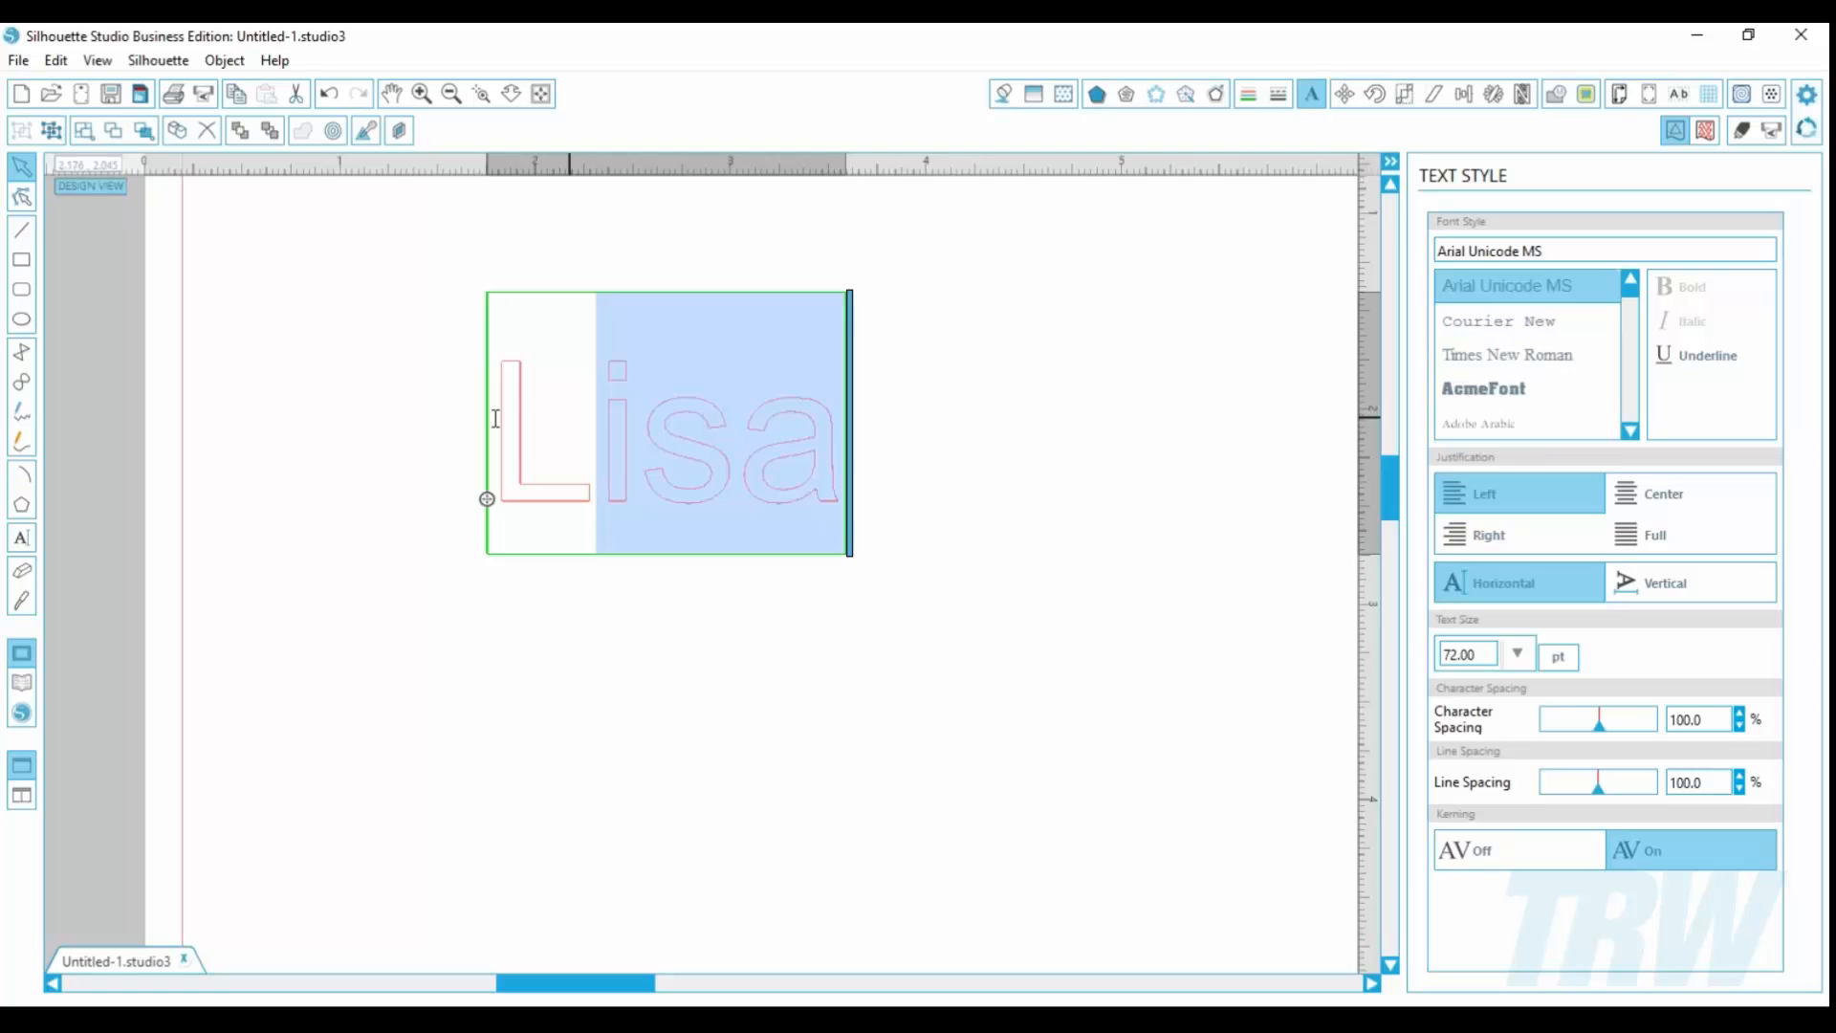
left_click(1487, 426)
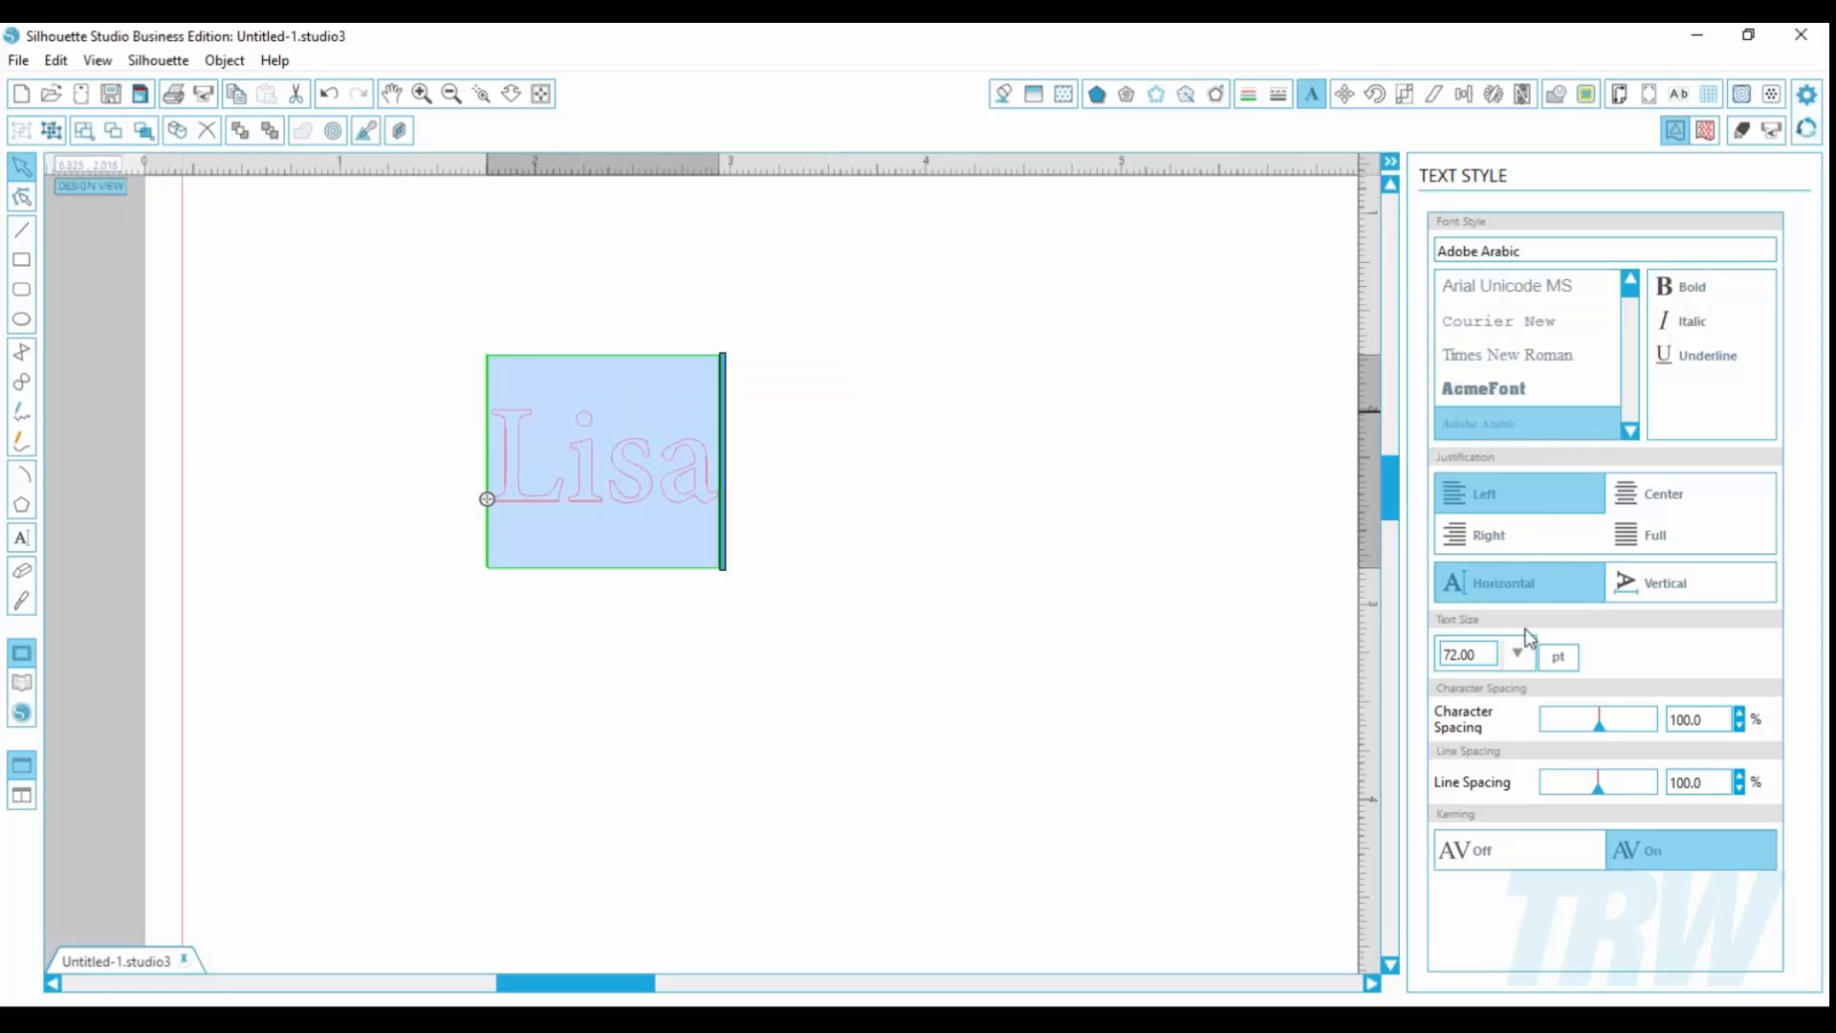
mouse_move(1598, 727)
left_mouse_down()
mouse_move(1633, 722)
mouse_move(1615, 729)
left_mouse_up()
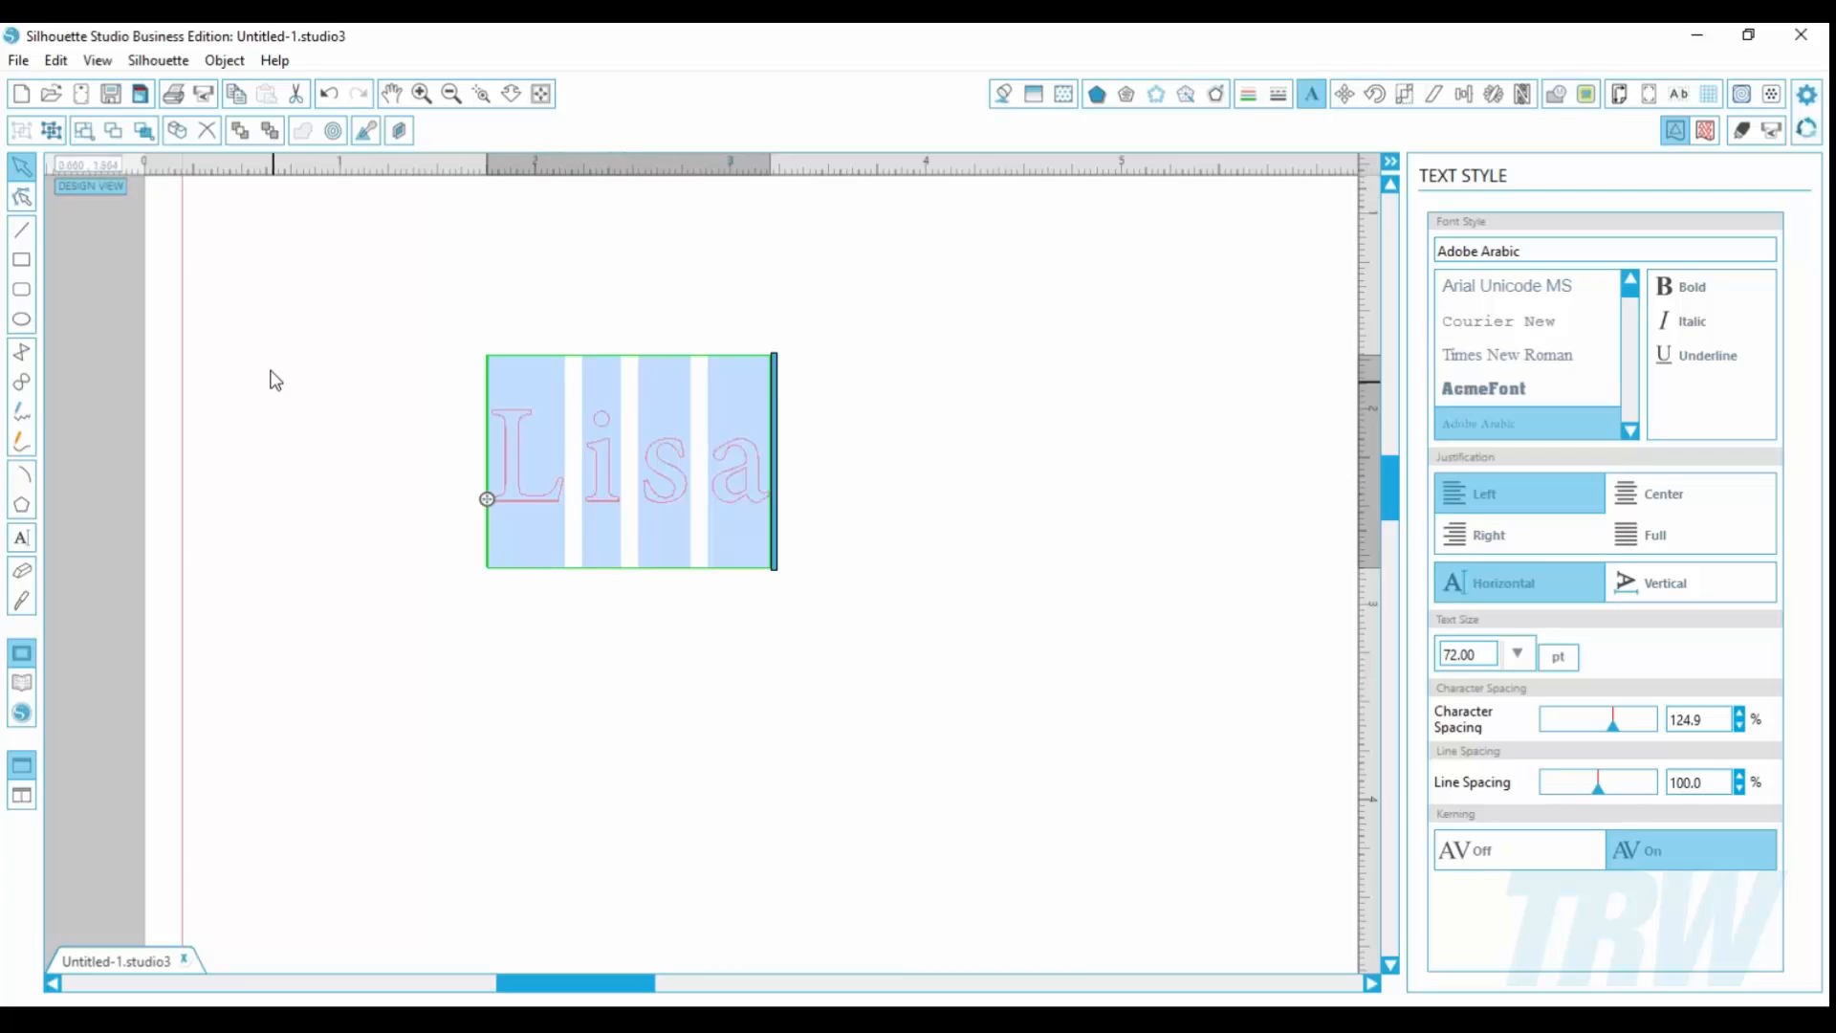
Step: Select the name text object and delete it
left_click_drag(380, 299, 866, 668)
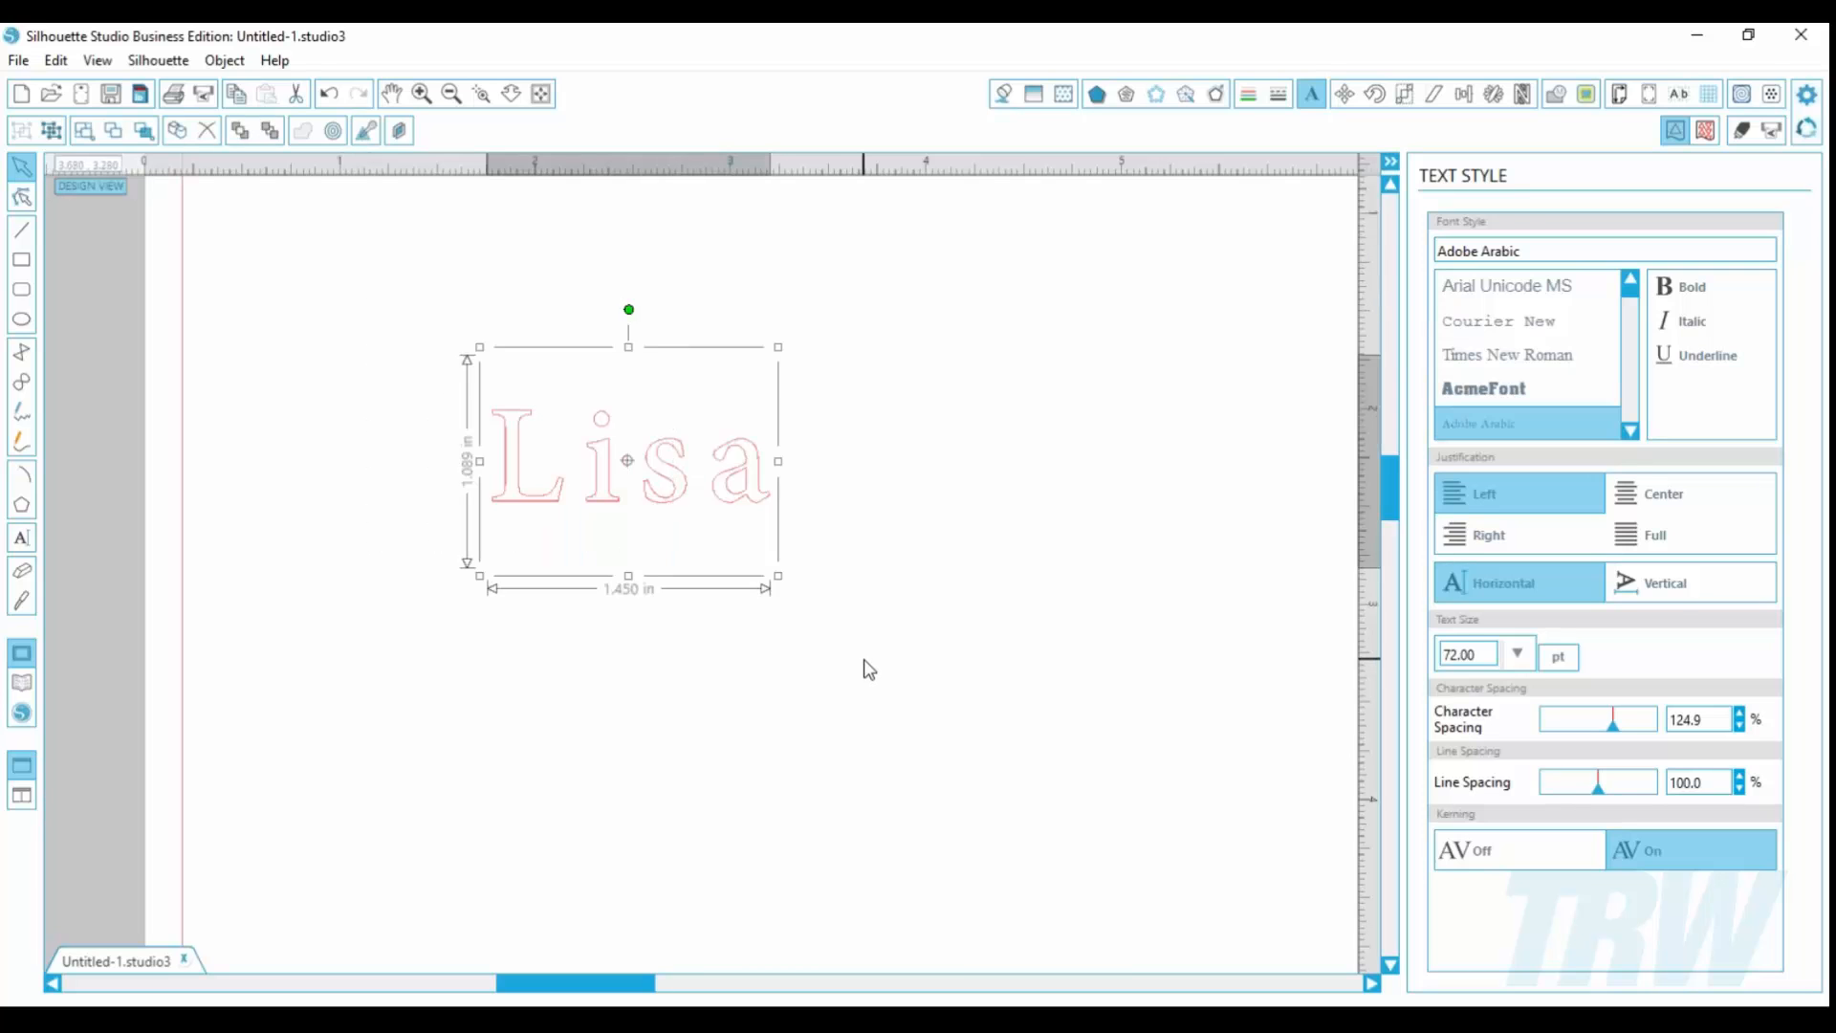
key("Delete")
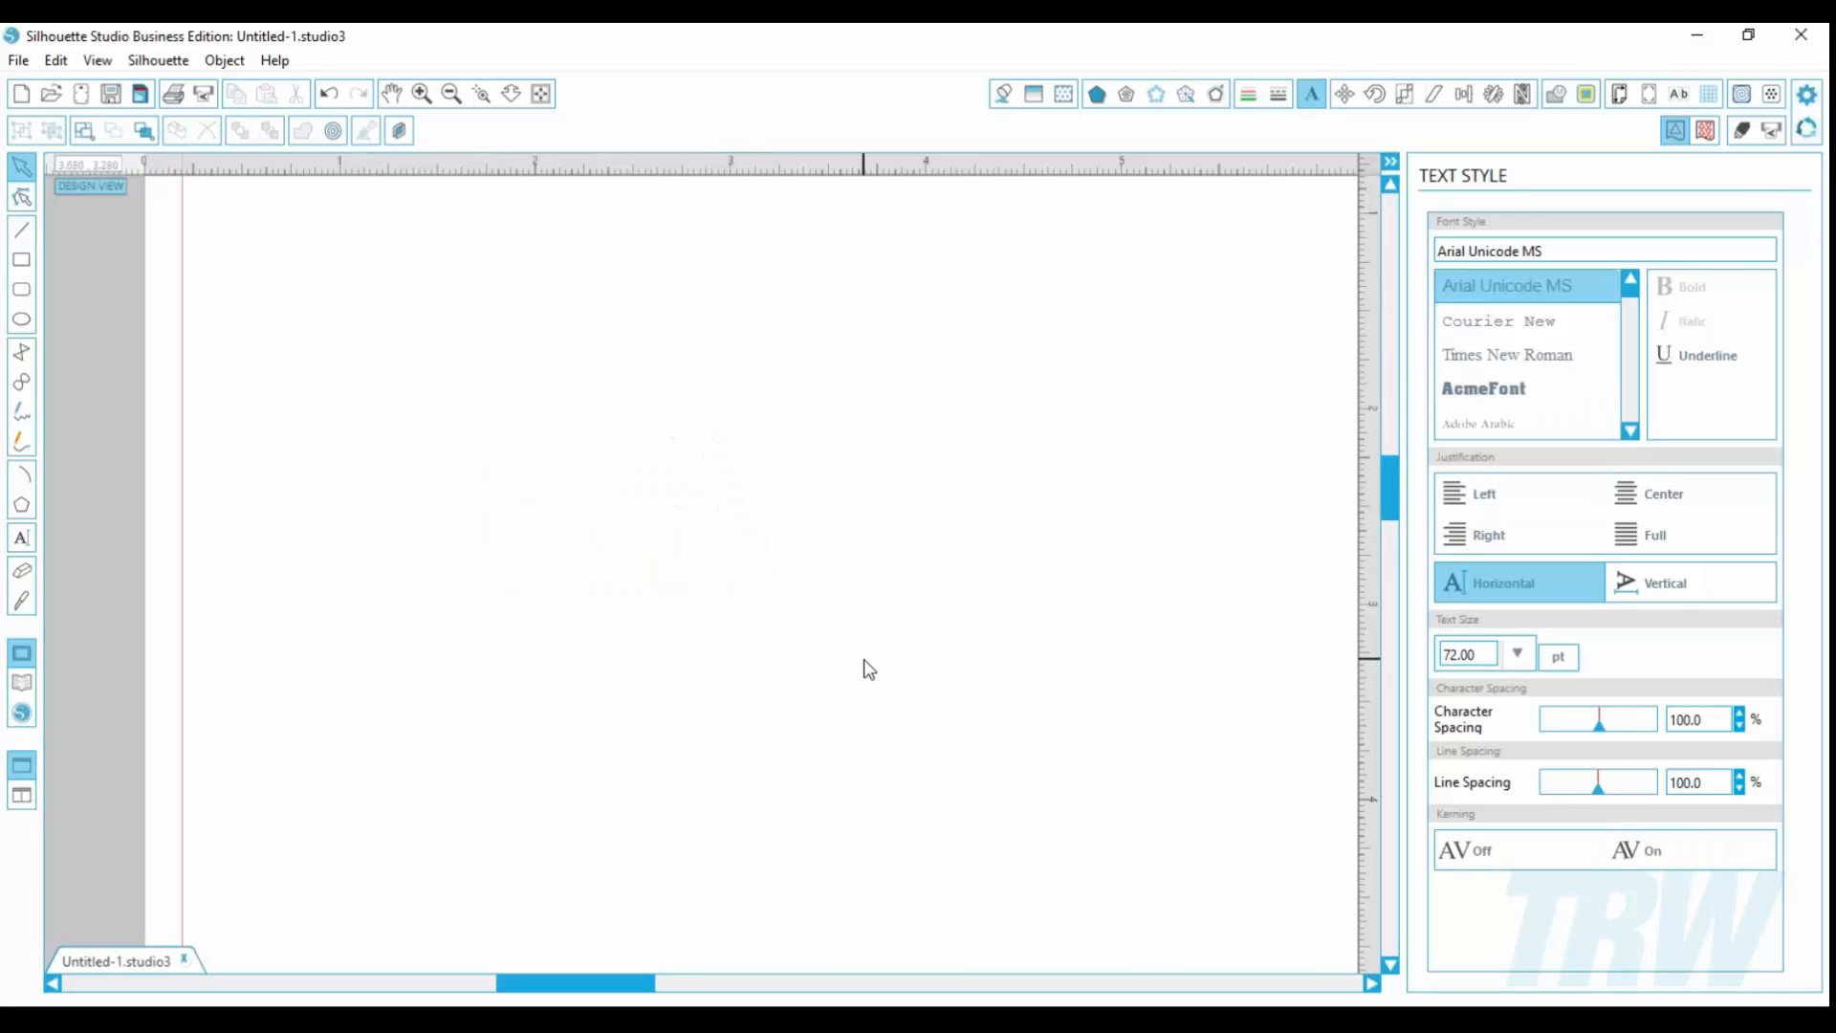
Step: Draw a single rectangle in the page's upper-left area for trying out the eraser
left_click(23, 572)
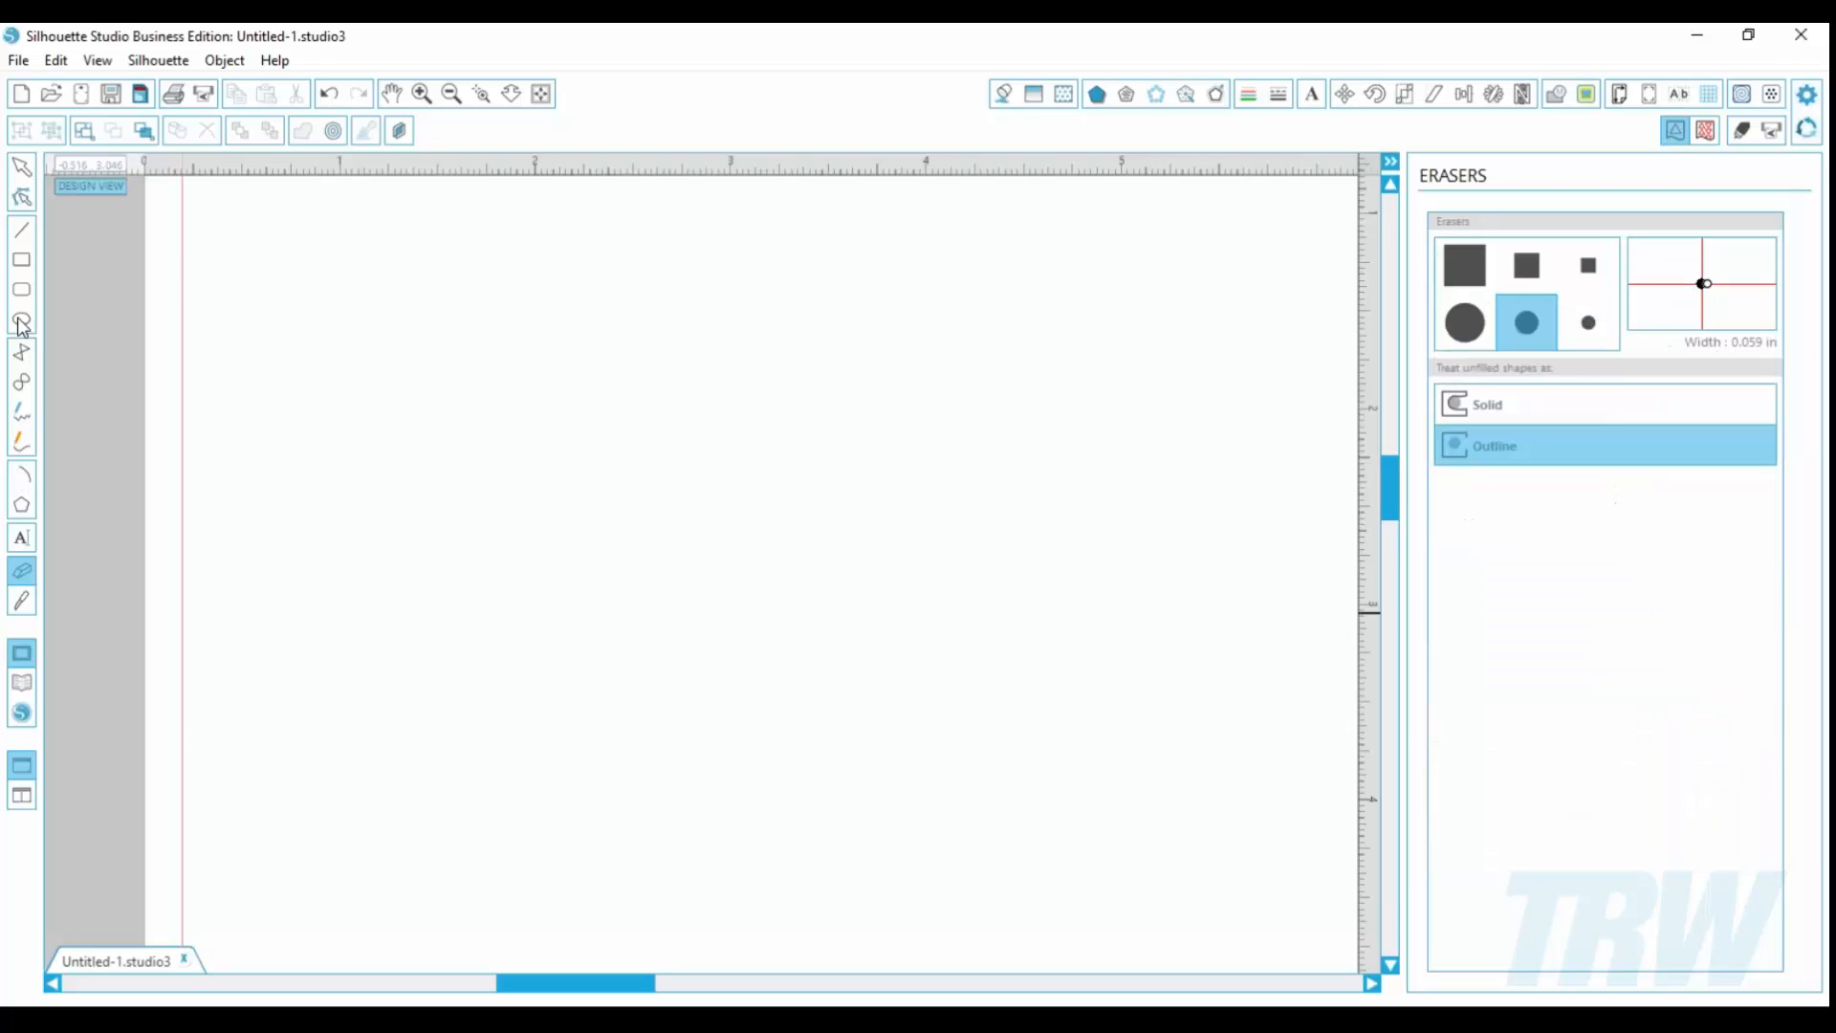
left_click(21, 262)
left_click_drag(465, 356, 836, 618)
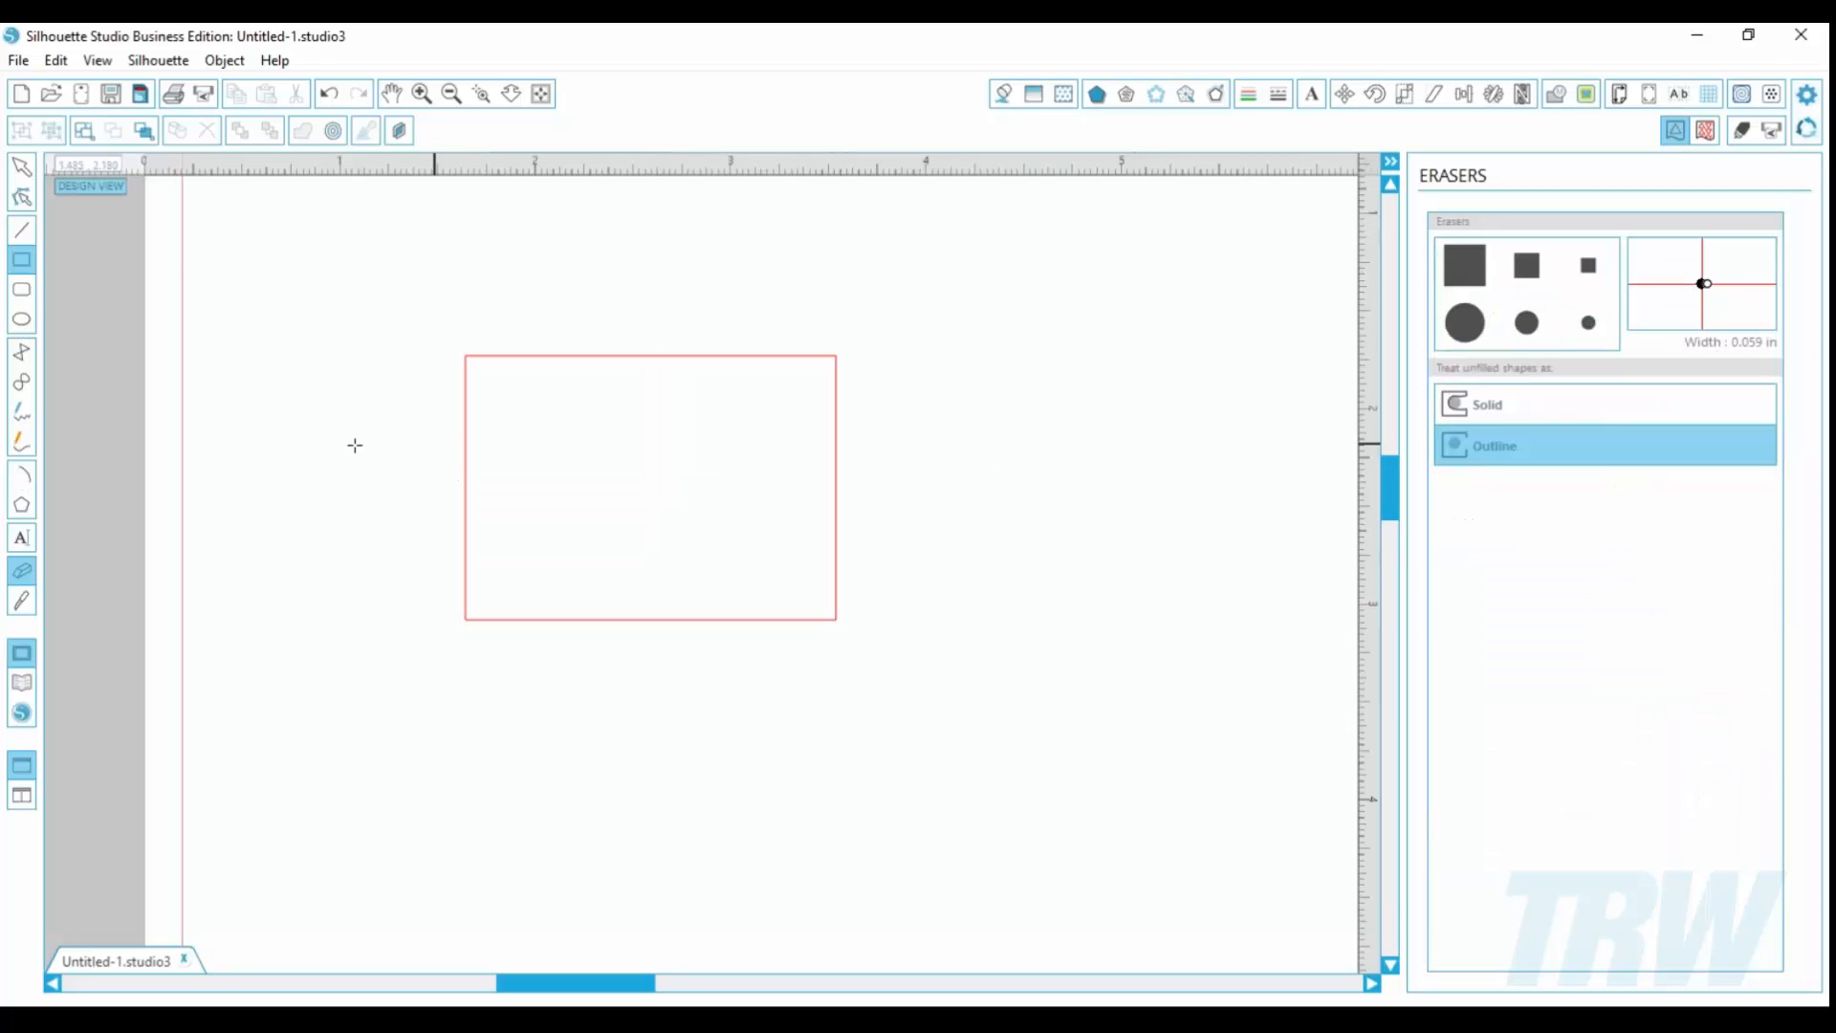
Step: Erase sections of the rectangle's outline with the medium round eraser in Outline mode, and slice its right edge with the Straight knife
left_click(21, 571)
left_click(1527, 322)
mouse_move(396, 376)
left_mouse_down()
mouse_move(684, 373)
mouse_move(572, 471)
mouse_move(848, 684)
mouse_move(885, 690)
left_mouse_up()
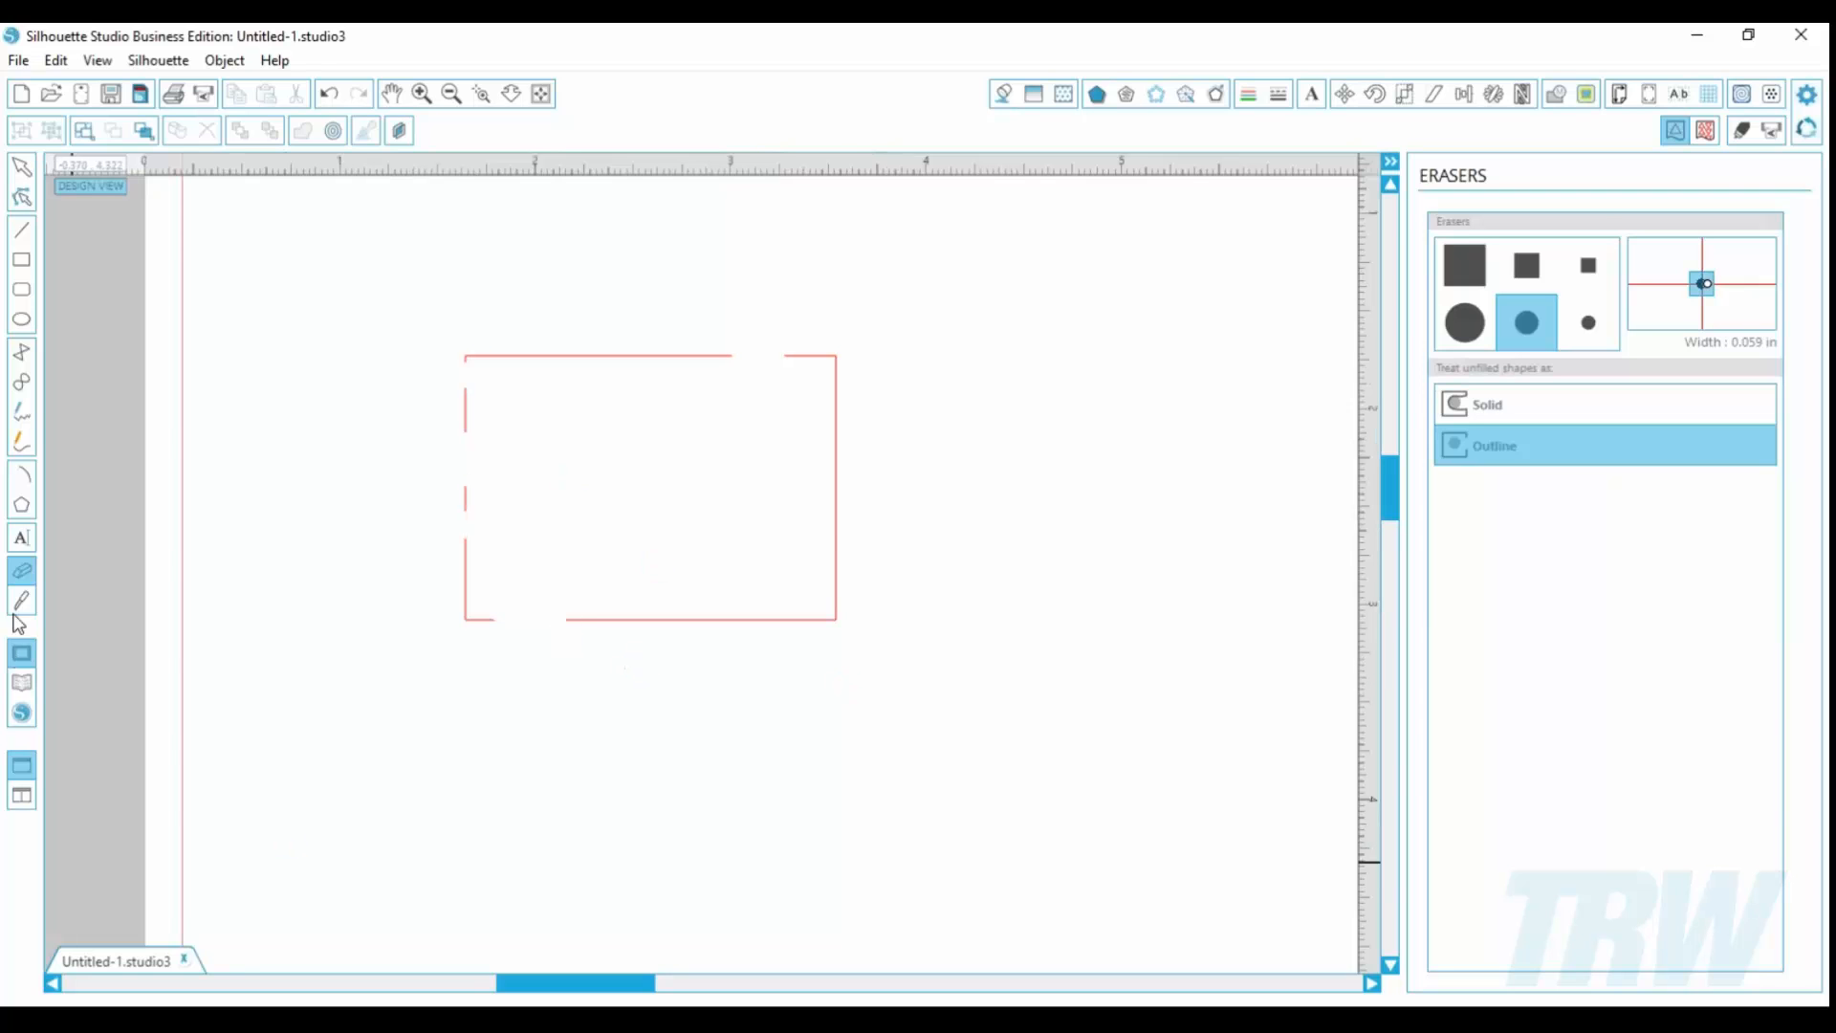
left_click(22, 601)
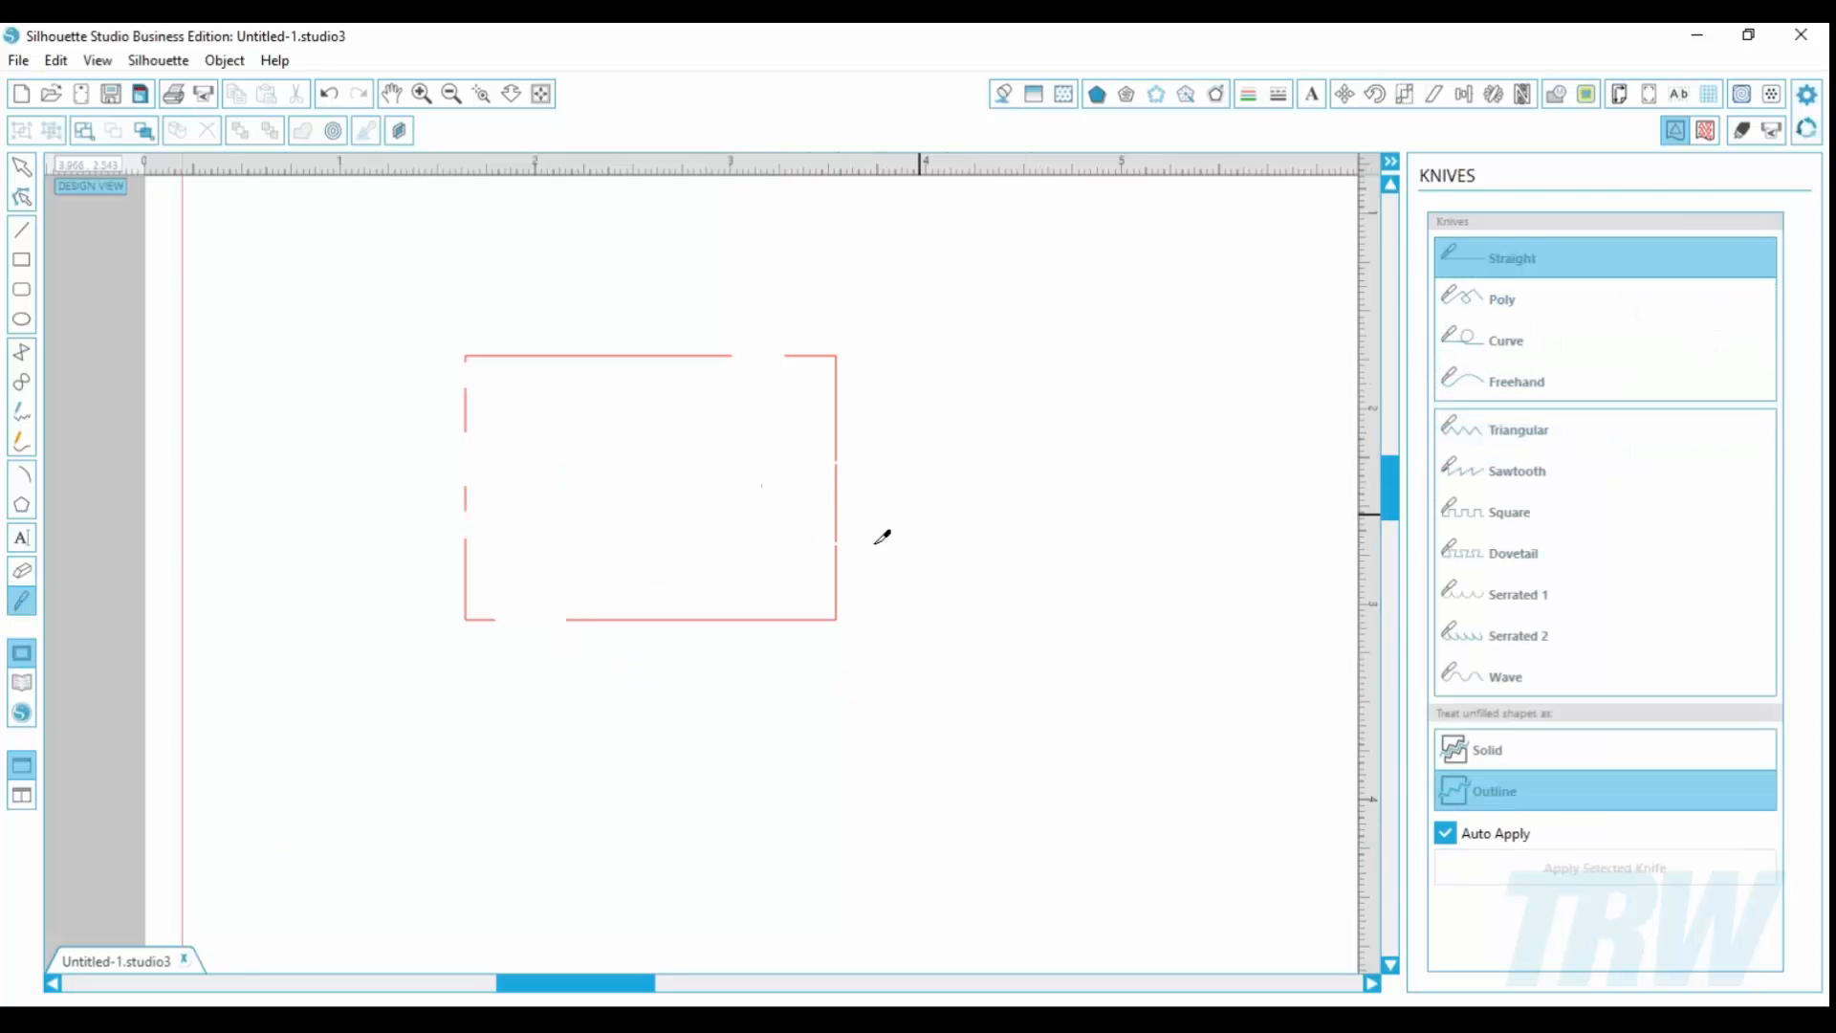
Step: Select all pieces of the cut rectangle and delete them
left_click(21, 168)
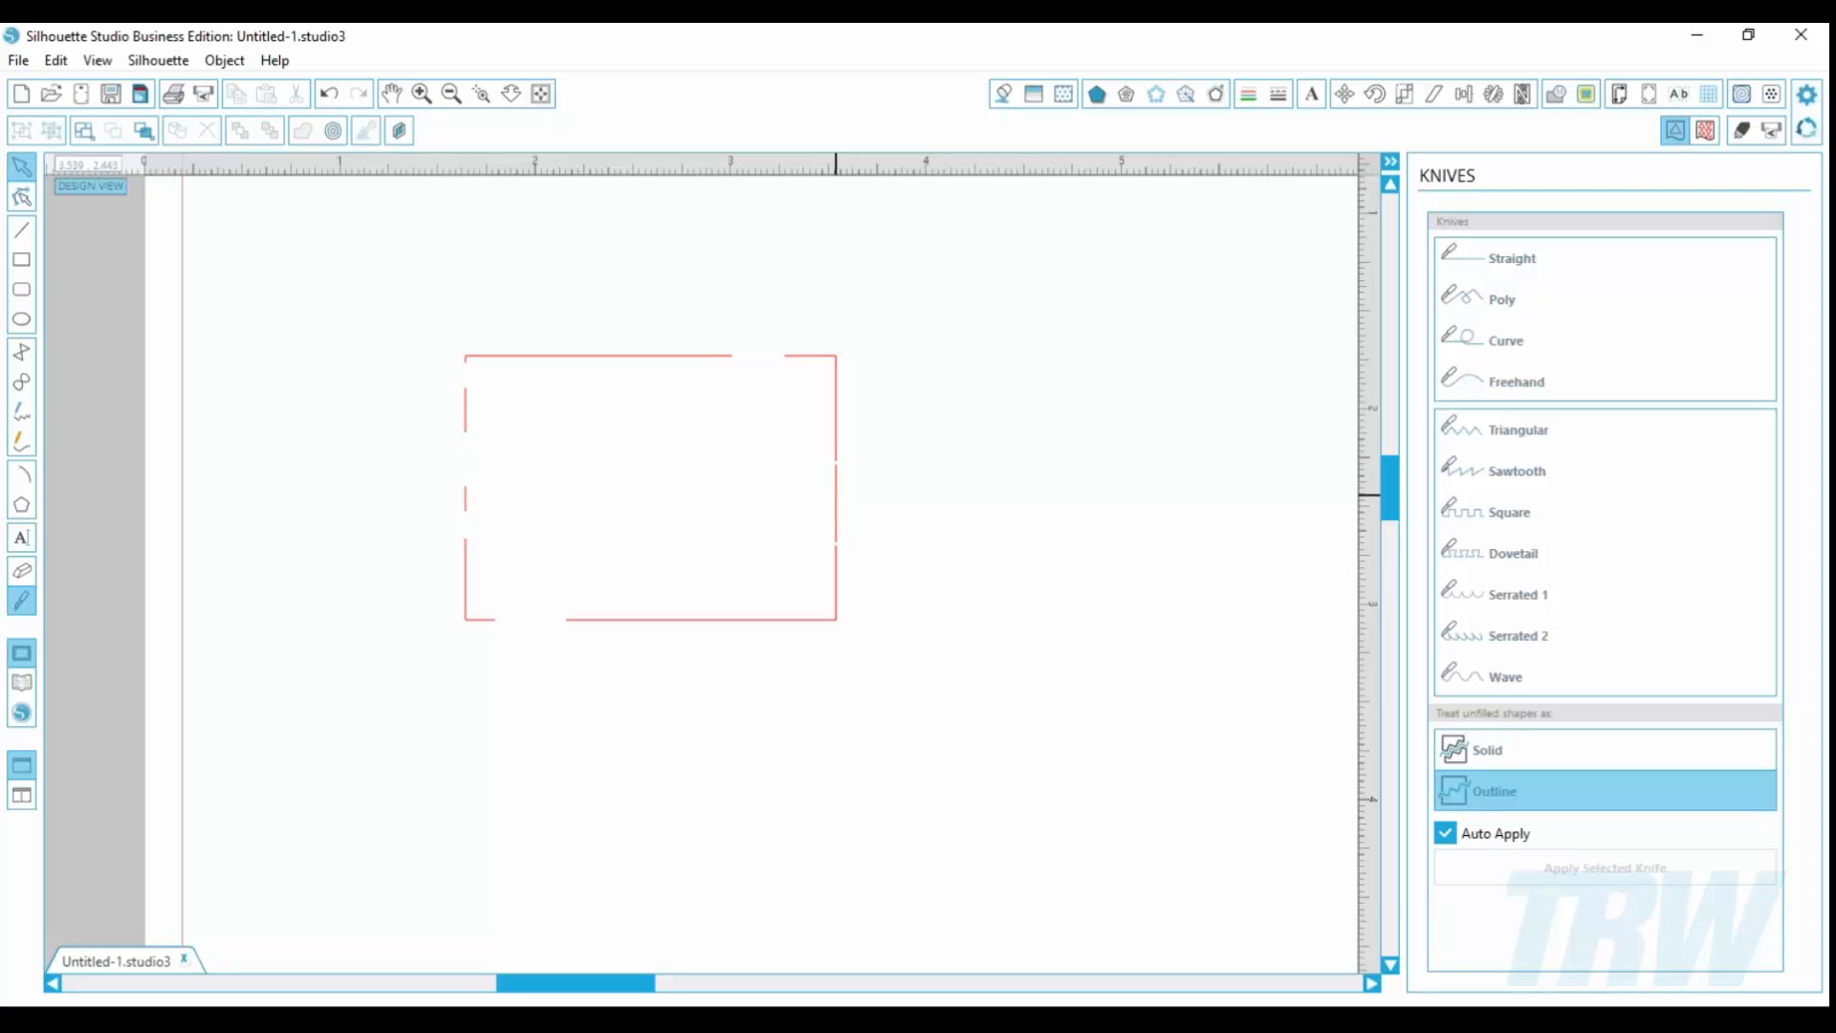
left_click_drag(306, 257, 1298, 849)
key("Delete")
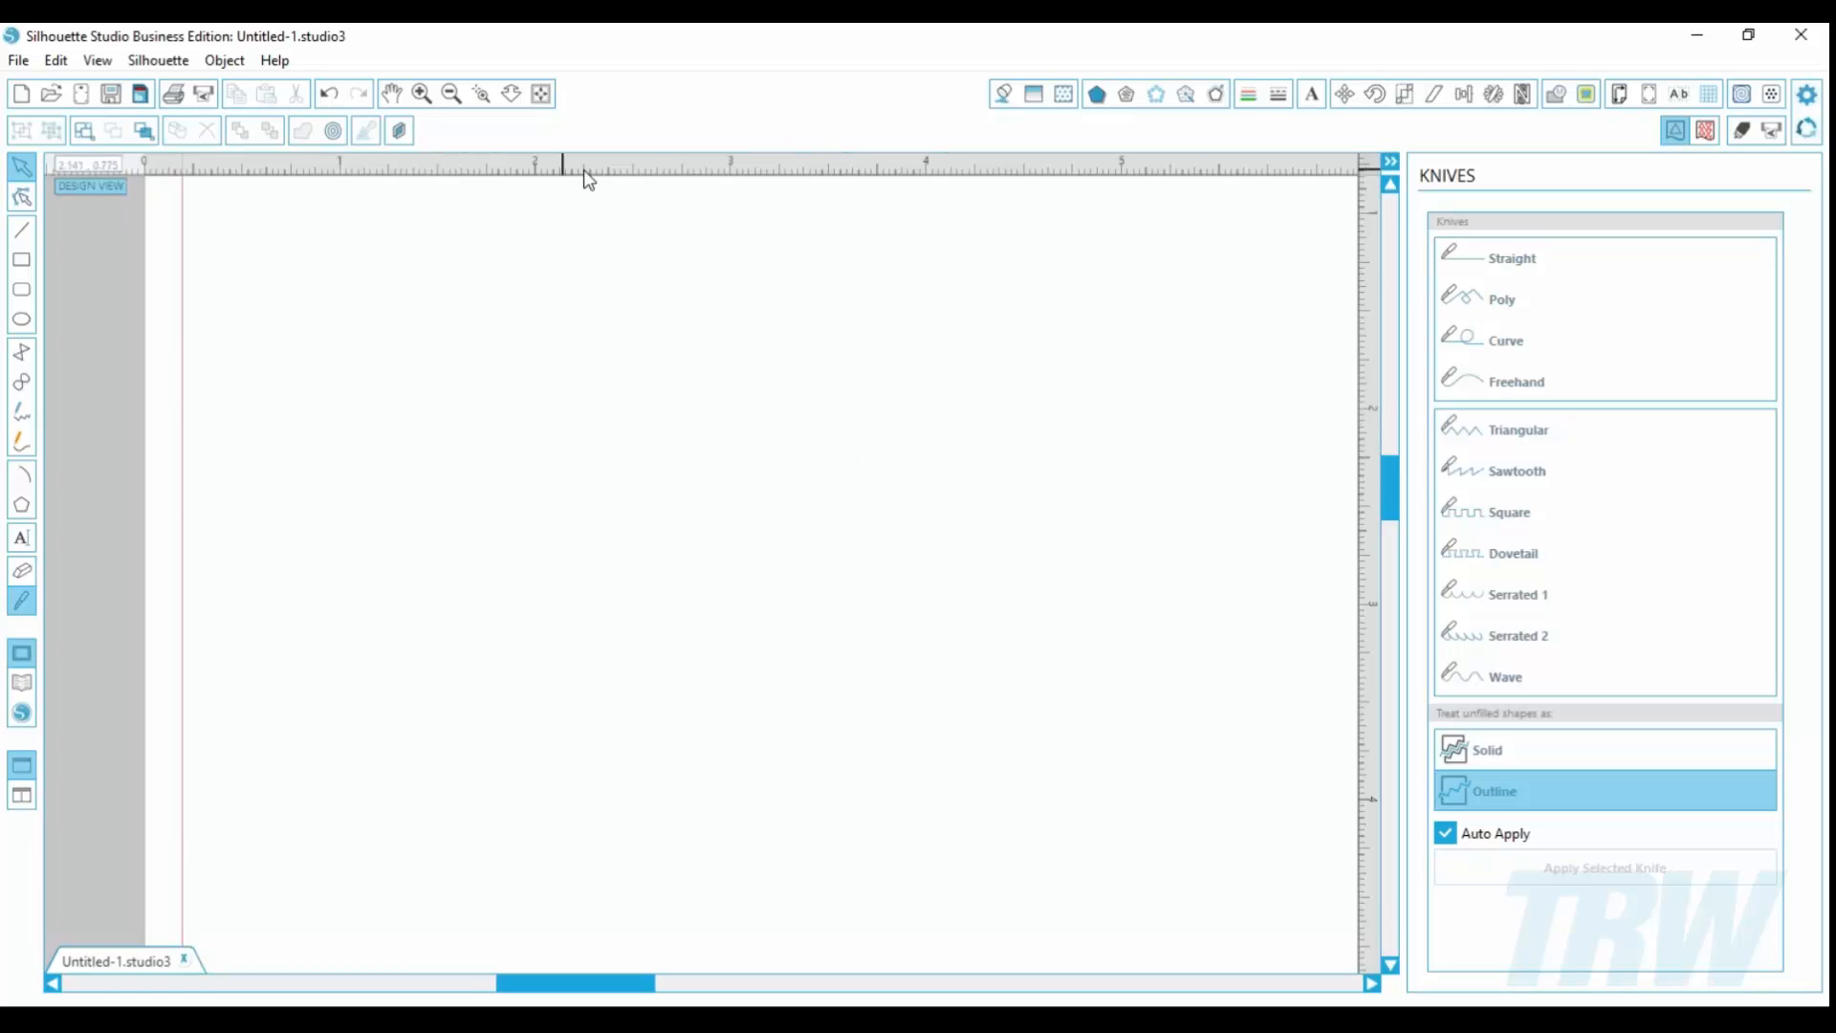
Step: Draw a cluster of overlapping rectangles in the page's upper-left area, one of them about 2.8 by 1.85 in
left_click(544, 94)
left_click(544, 94)
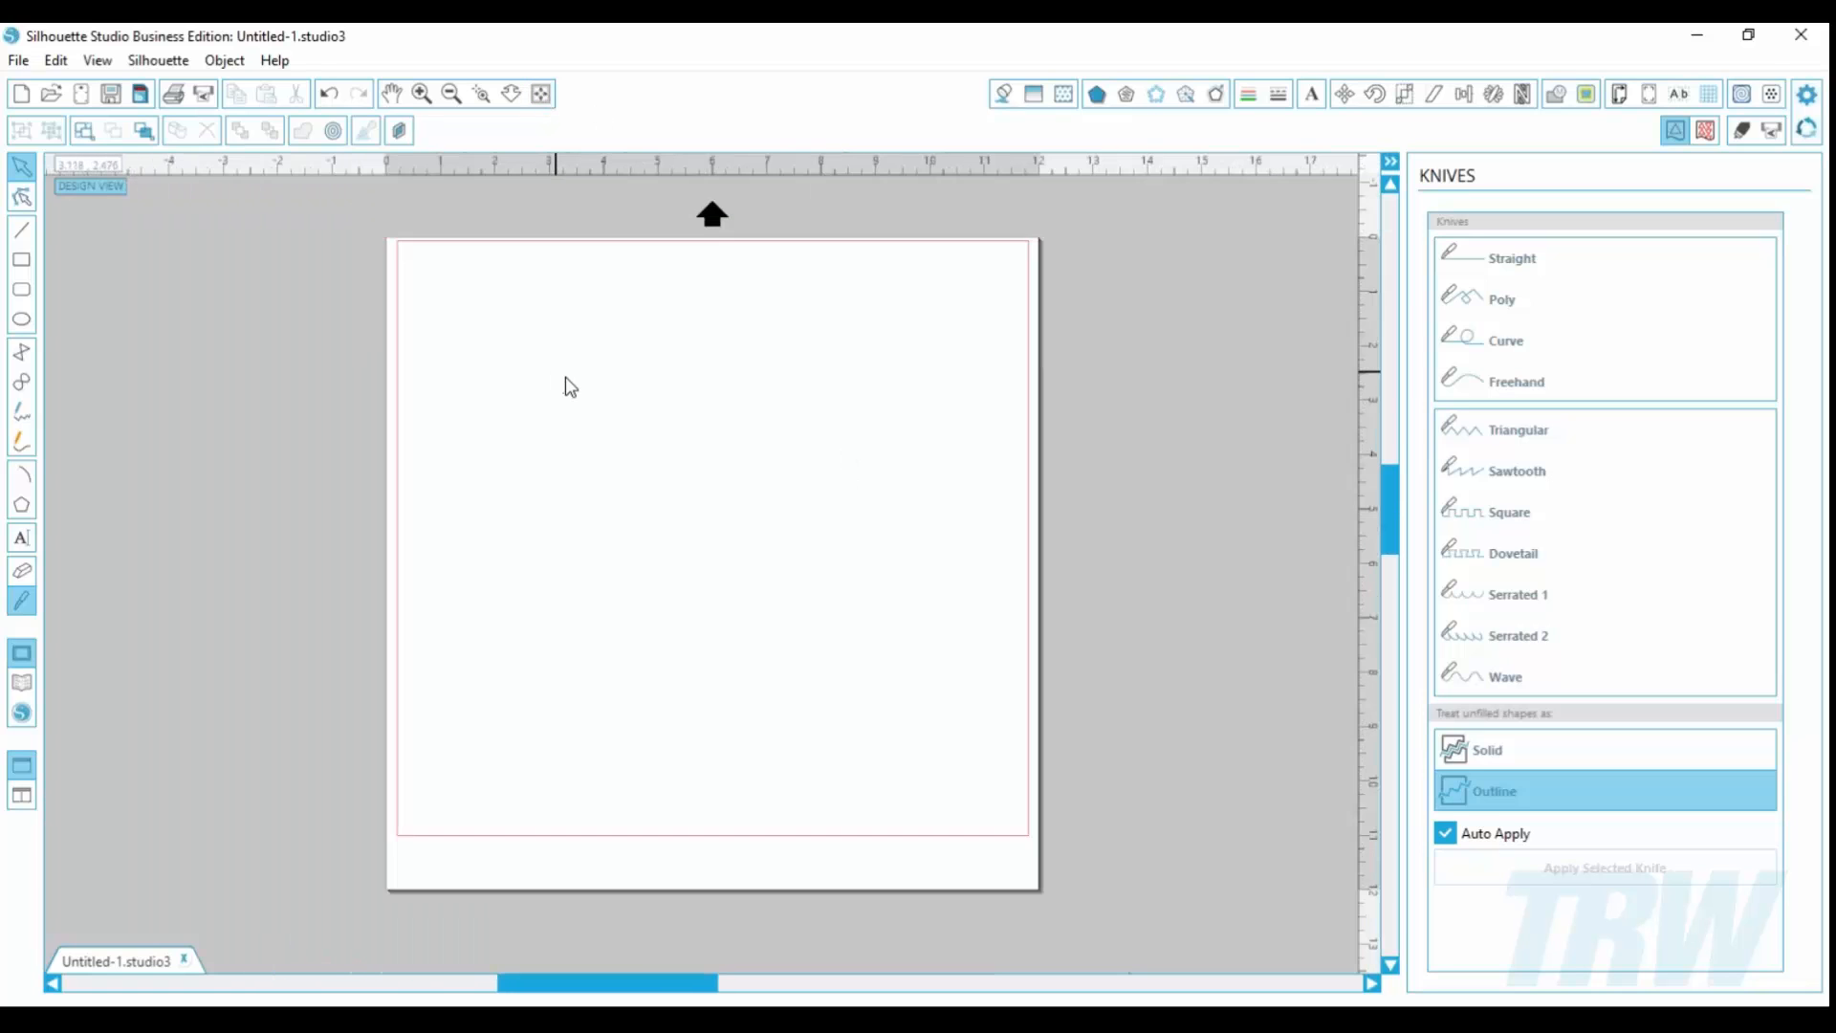
left_click(21, 259)
left_click_drag(468, 307, 589, 408)
left_click_drag(684, 483, 535, 380)
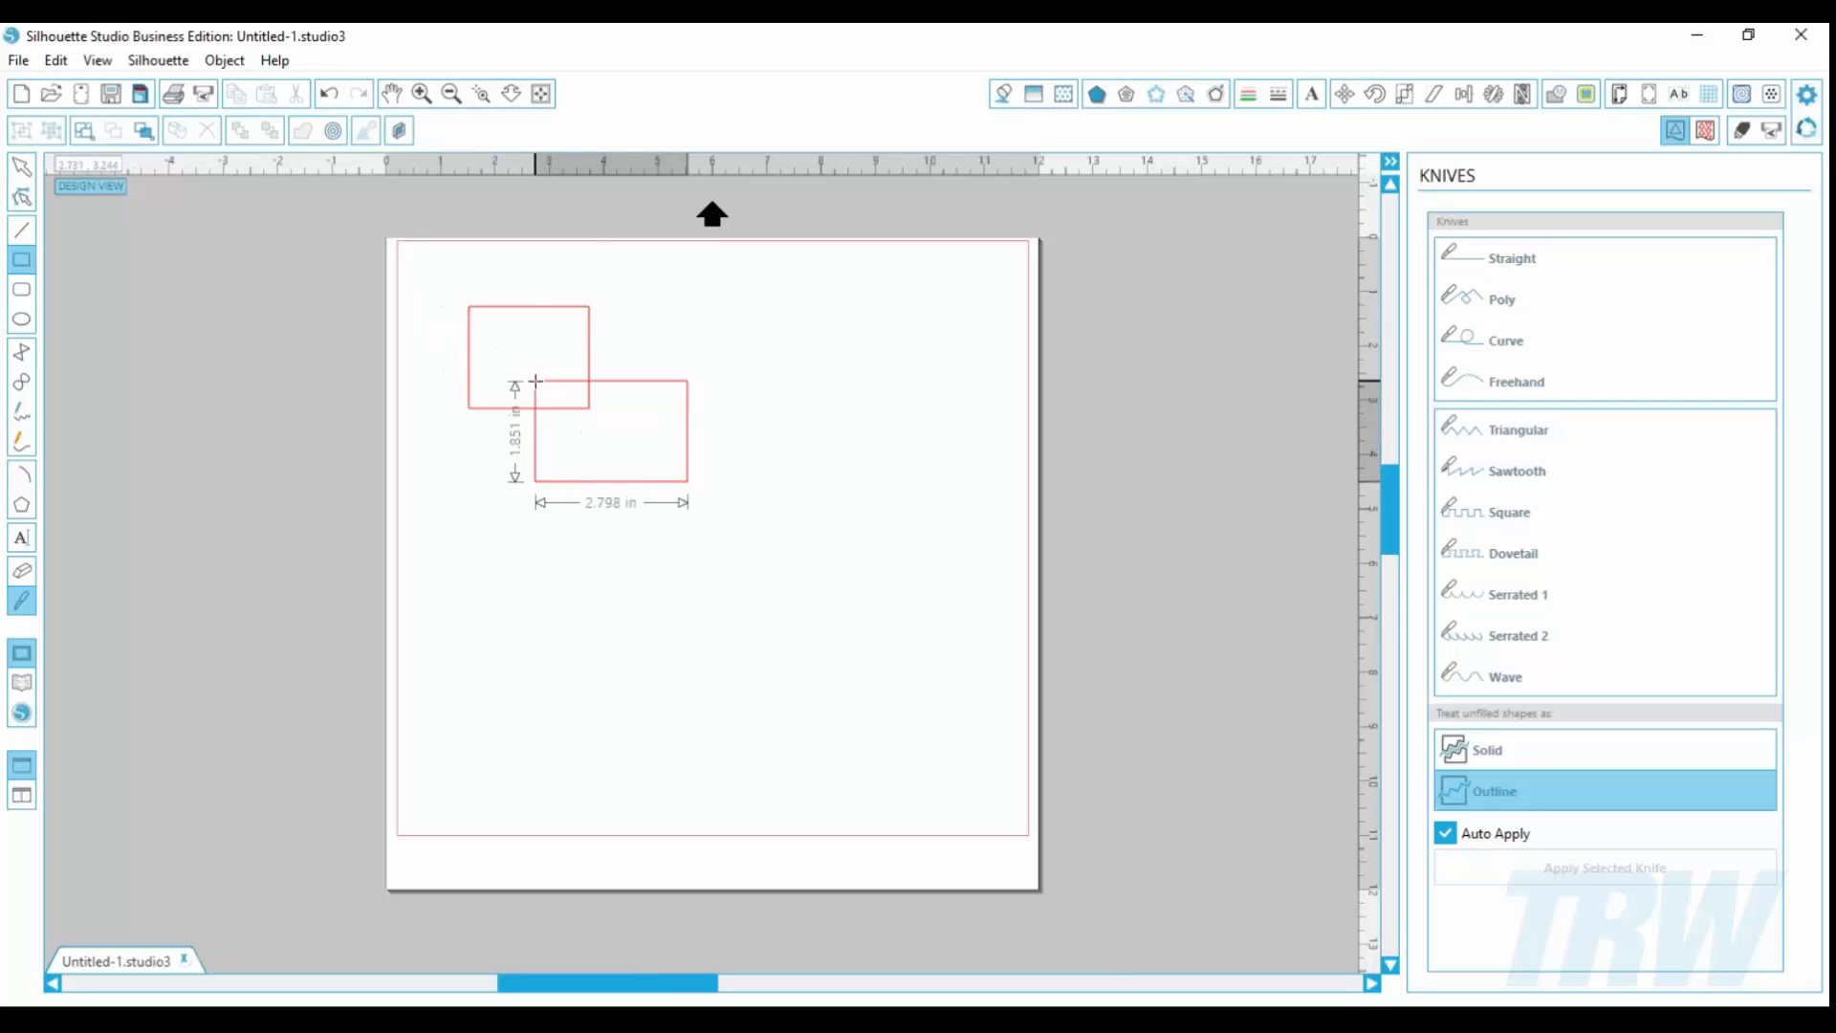
left_click_drag(669, 590, 481, 473)
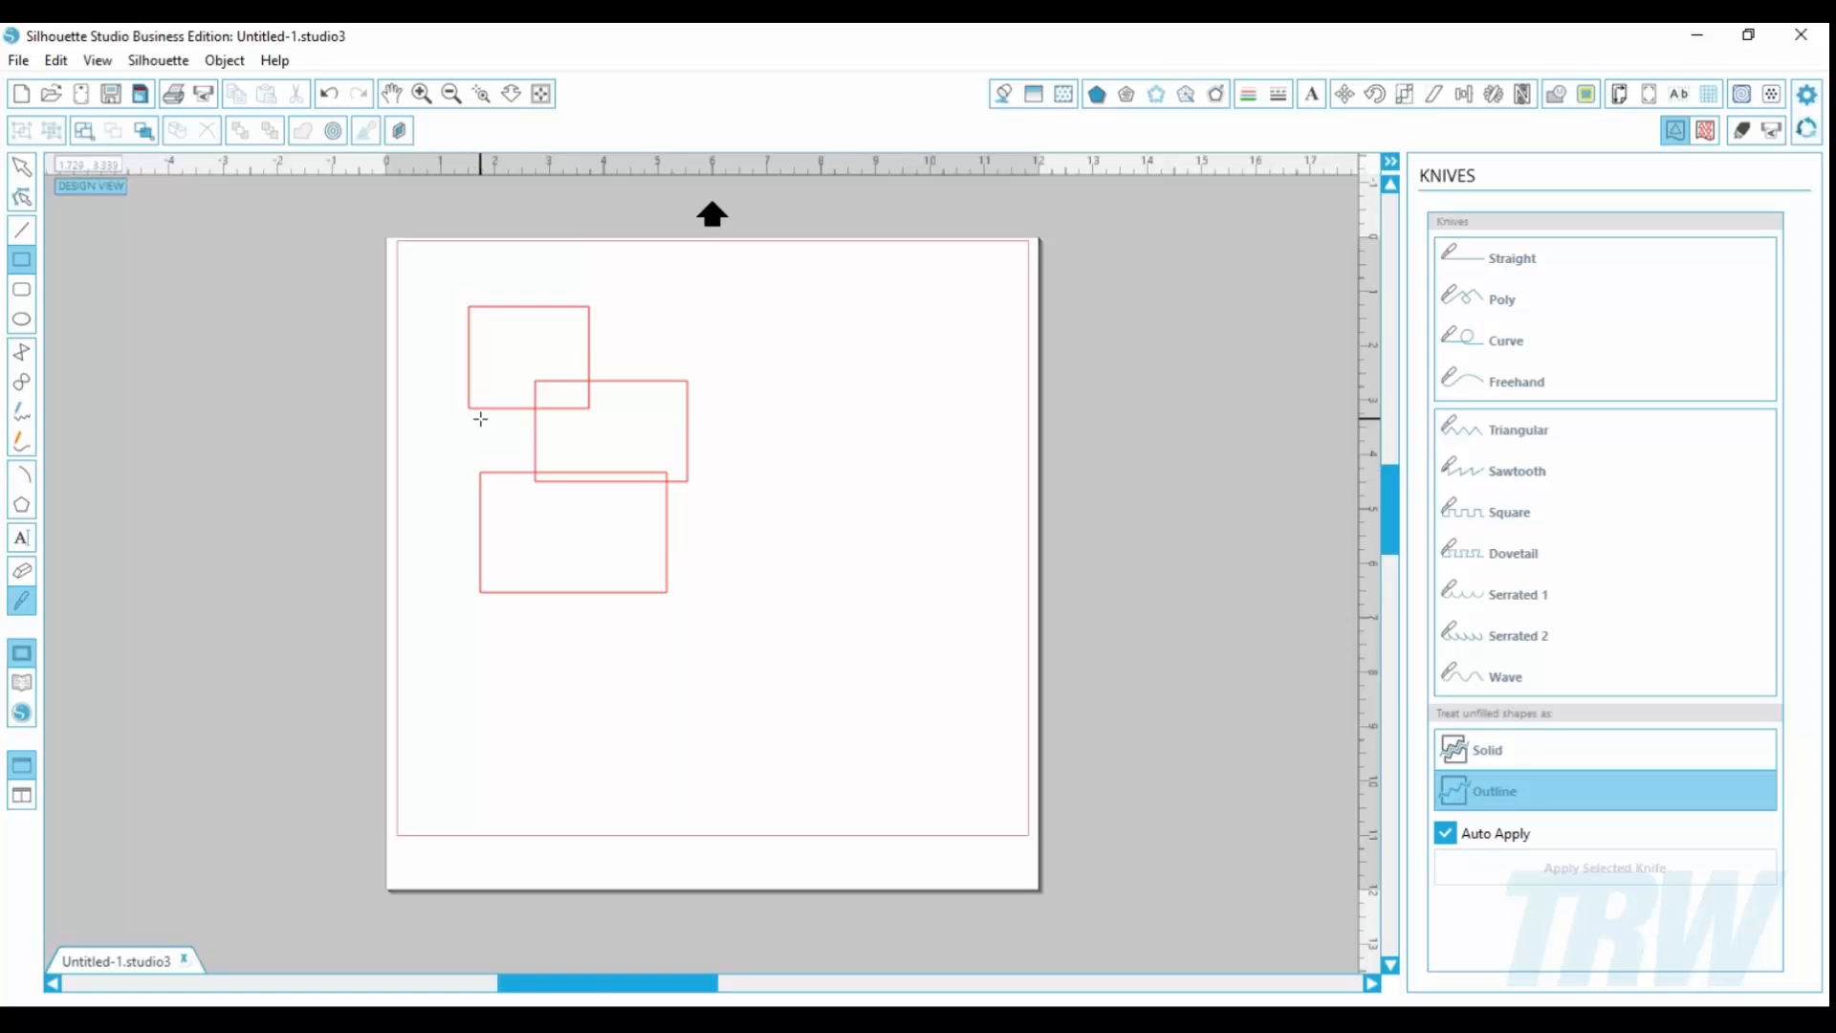
Step: Pan across the page and zoom in and out to examine the overlapping rectangles
left_click(392, 94)
mouse_move(608, 292)
left_mouse_down()
mouse_move(606, 421)
mouse_move(597, 263)
left_mouse_up()
left_click_drag(599, 479, 541, 510)
left_click(392, 94)
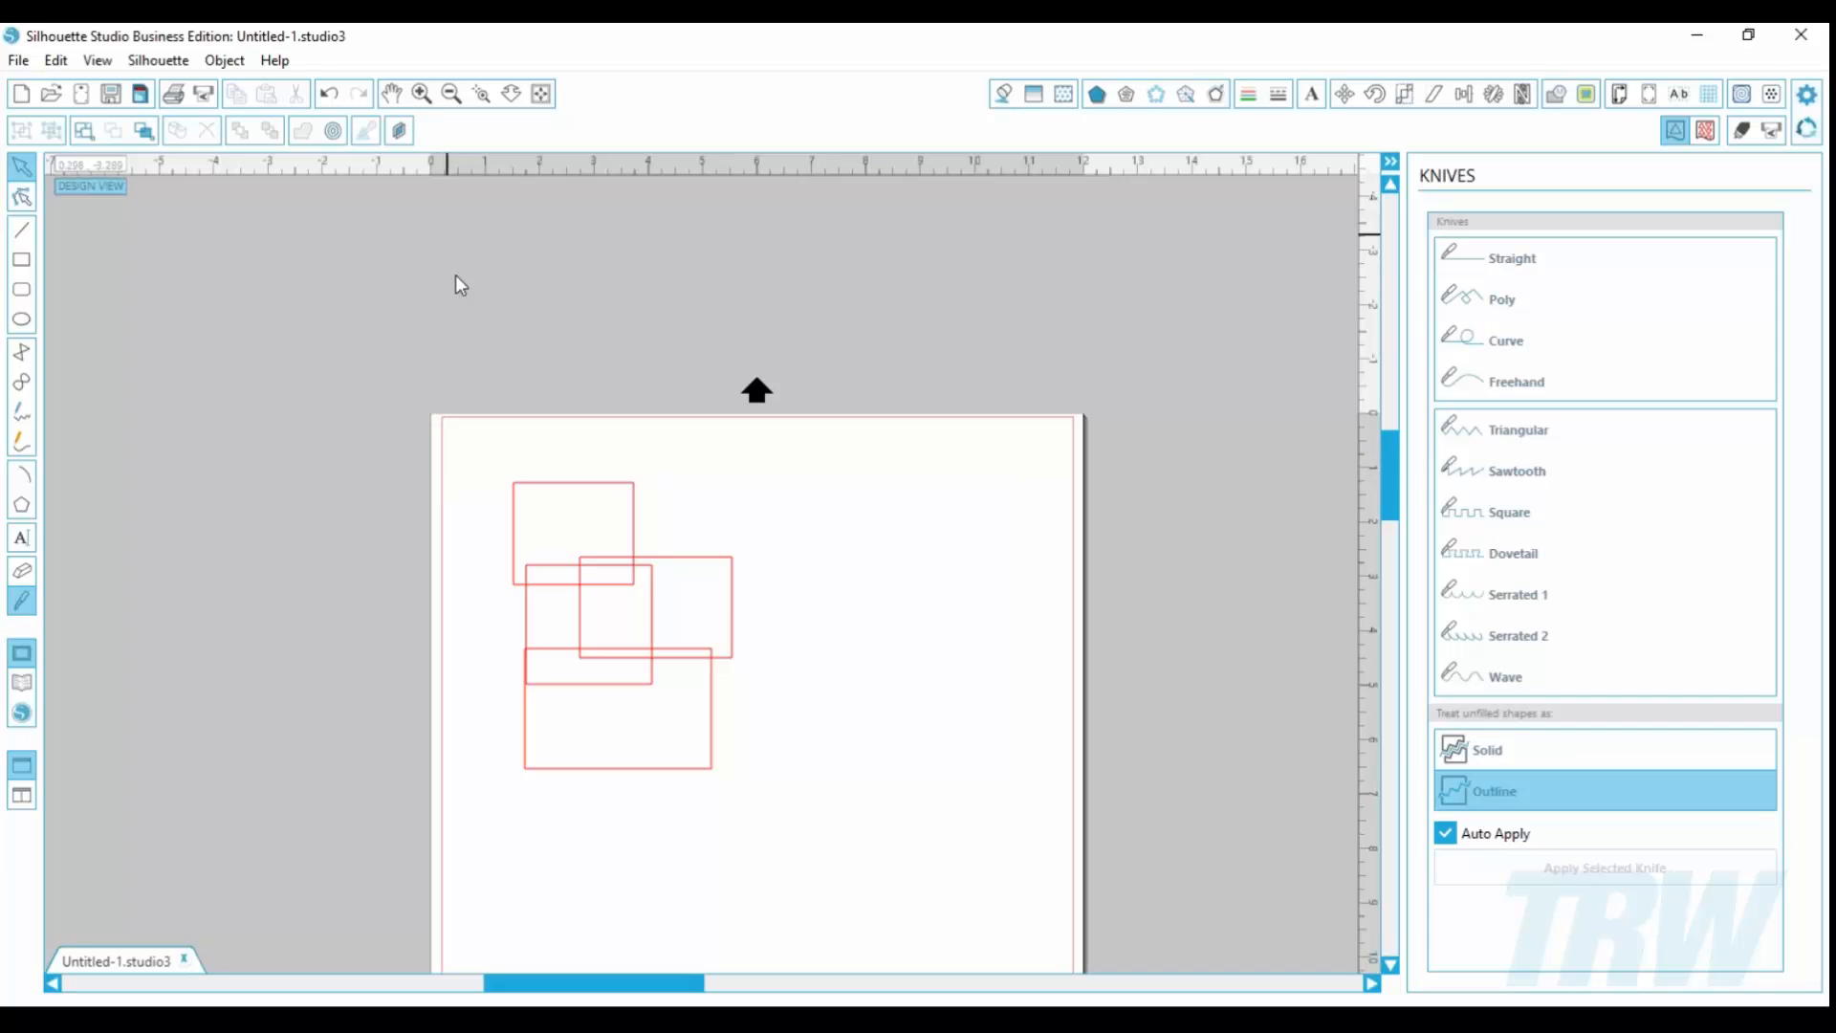
left_click(421, 94)
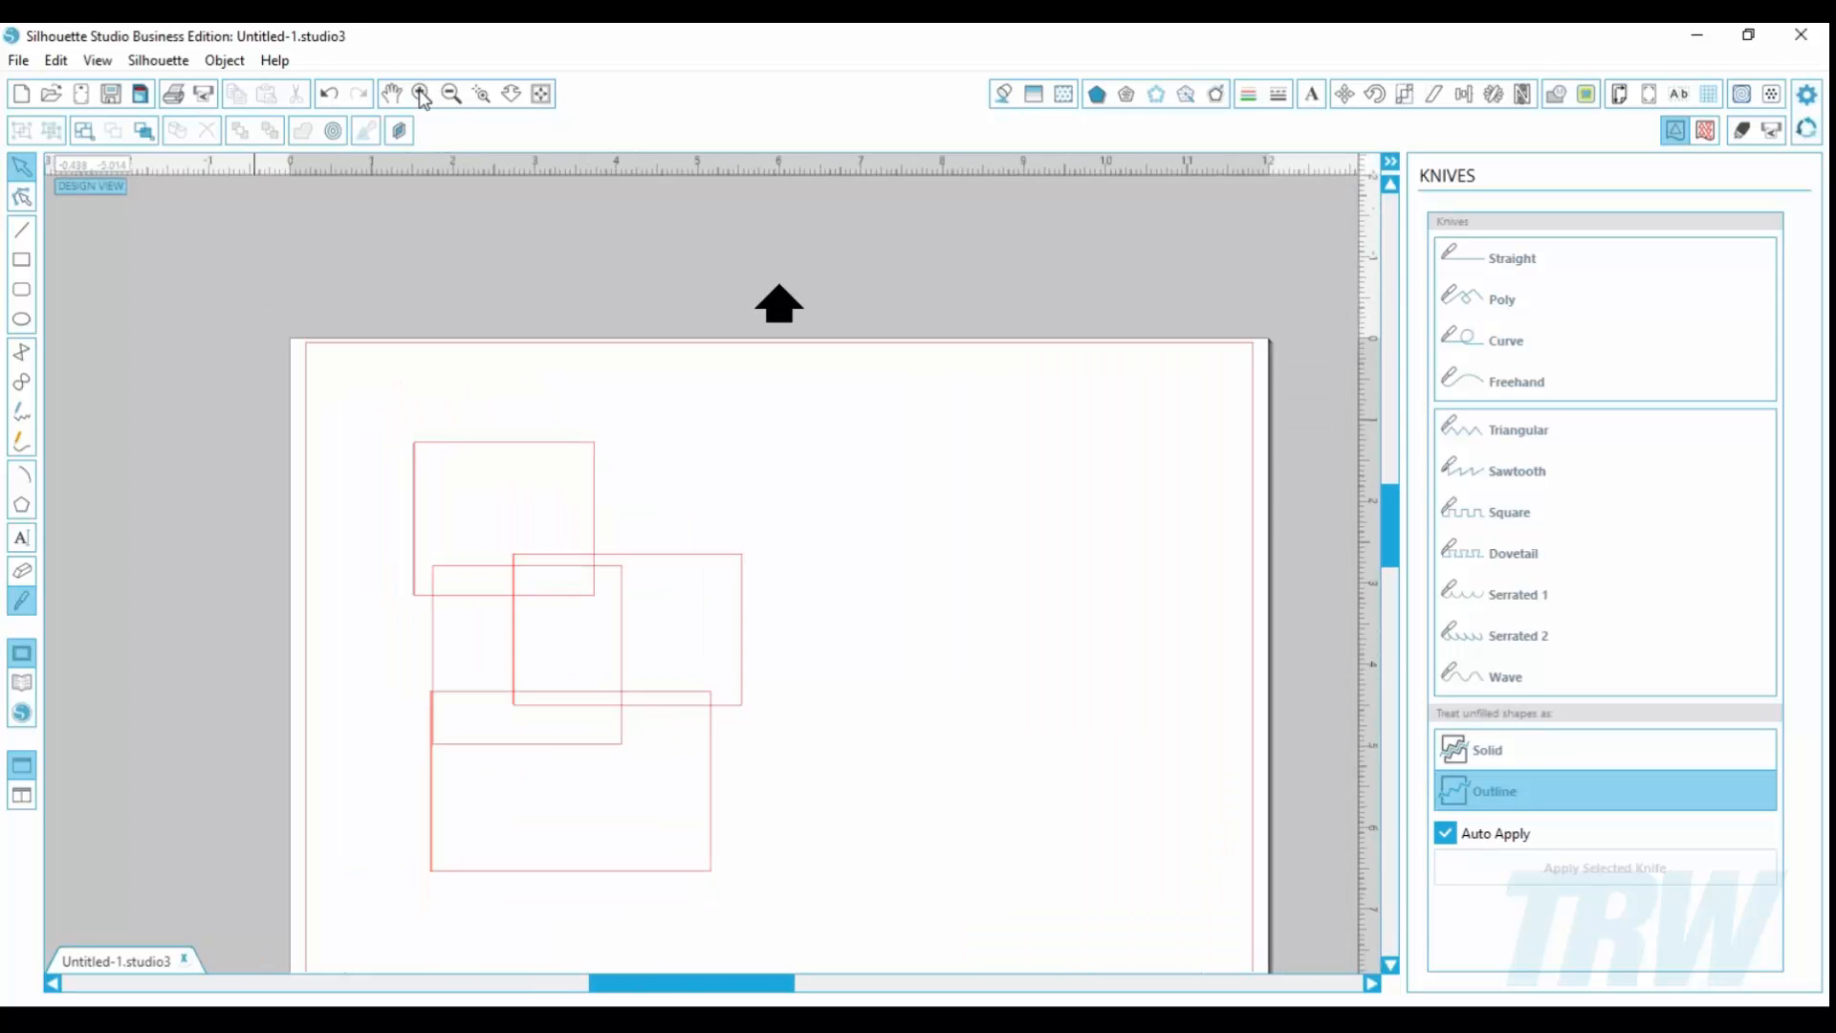
left_click(421, 94)
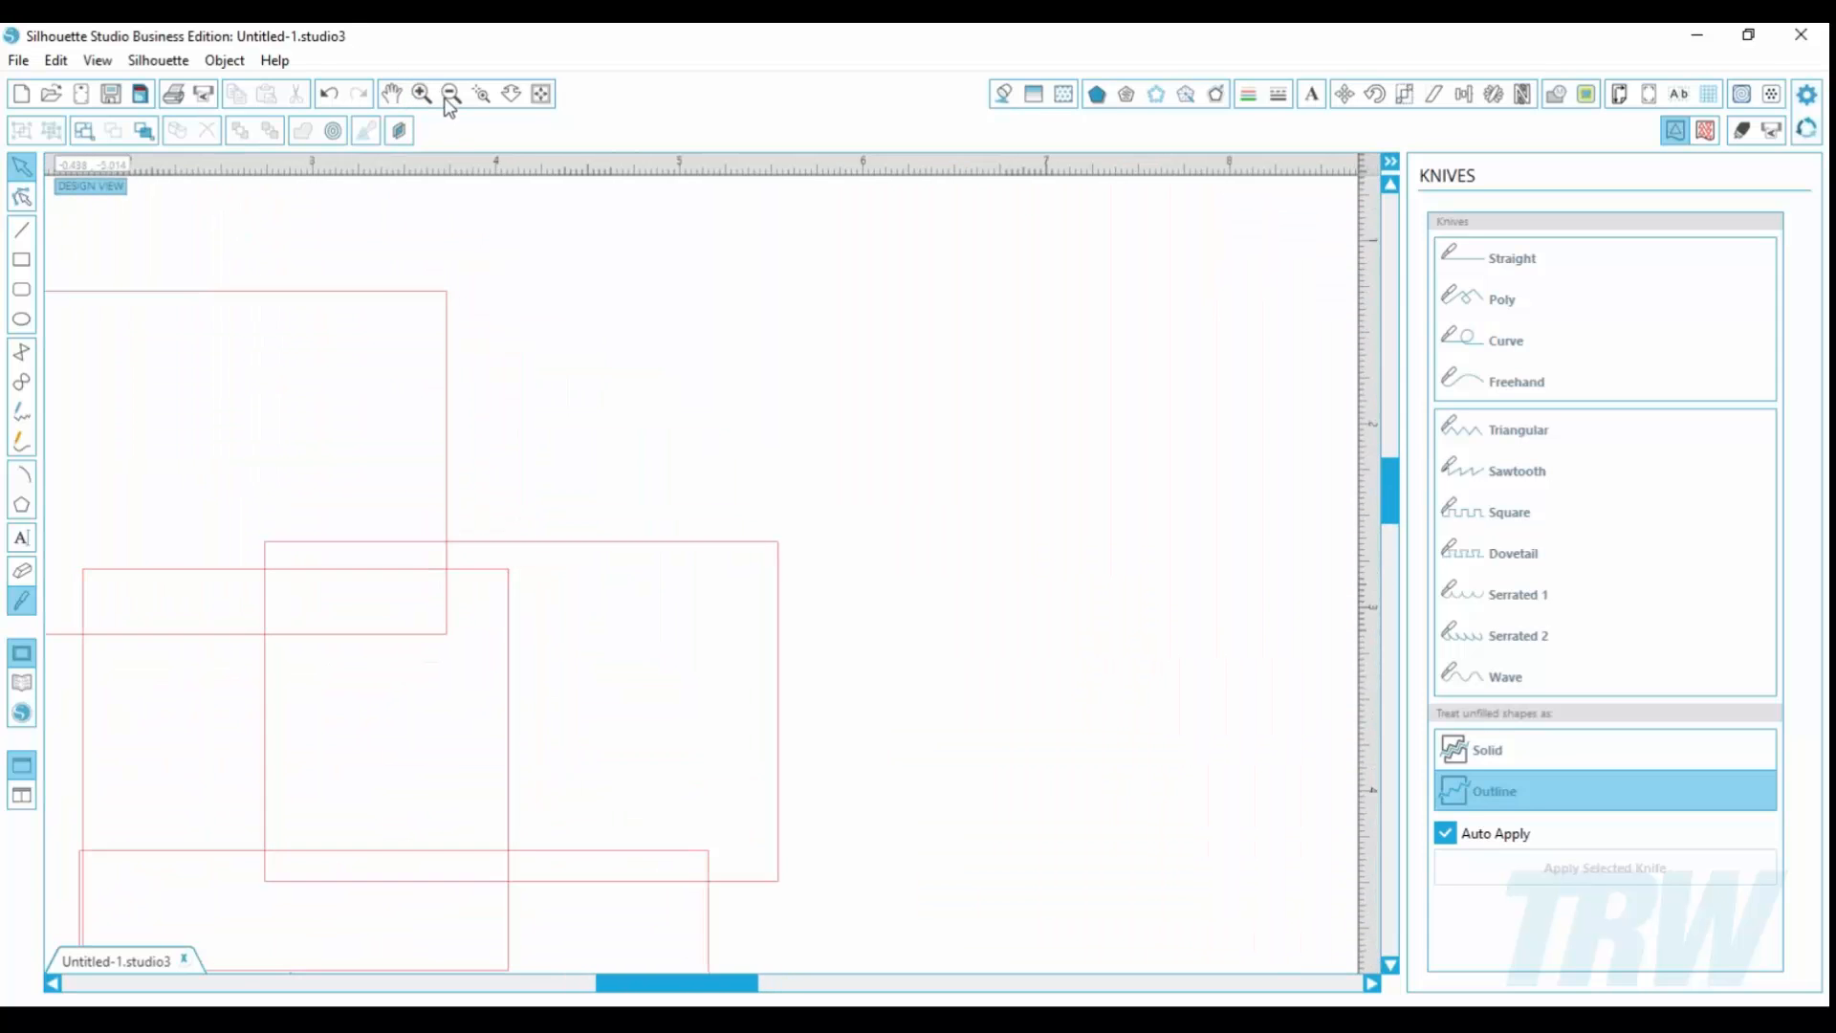
left_click(451, 99)
left_click(452, 95)
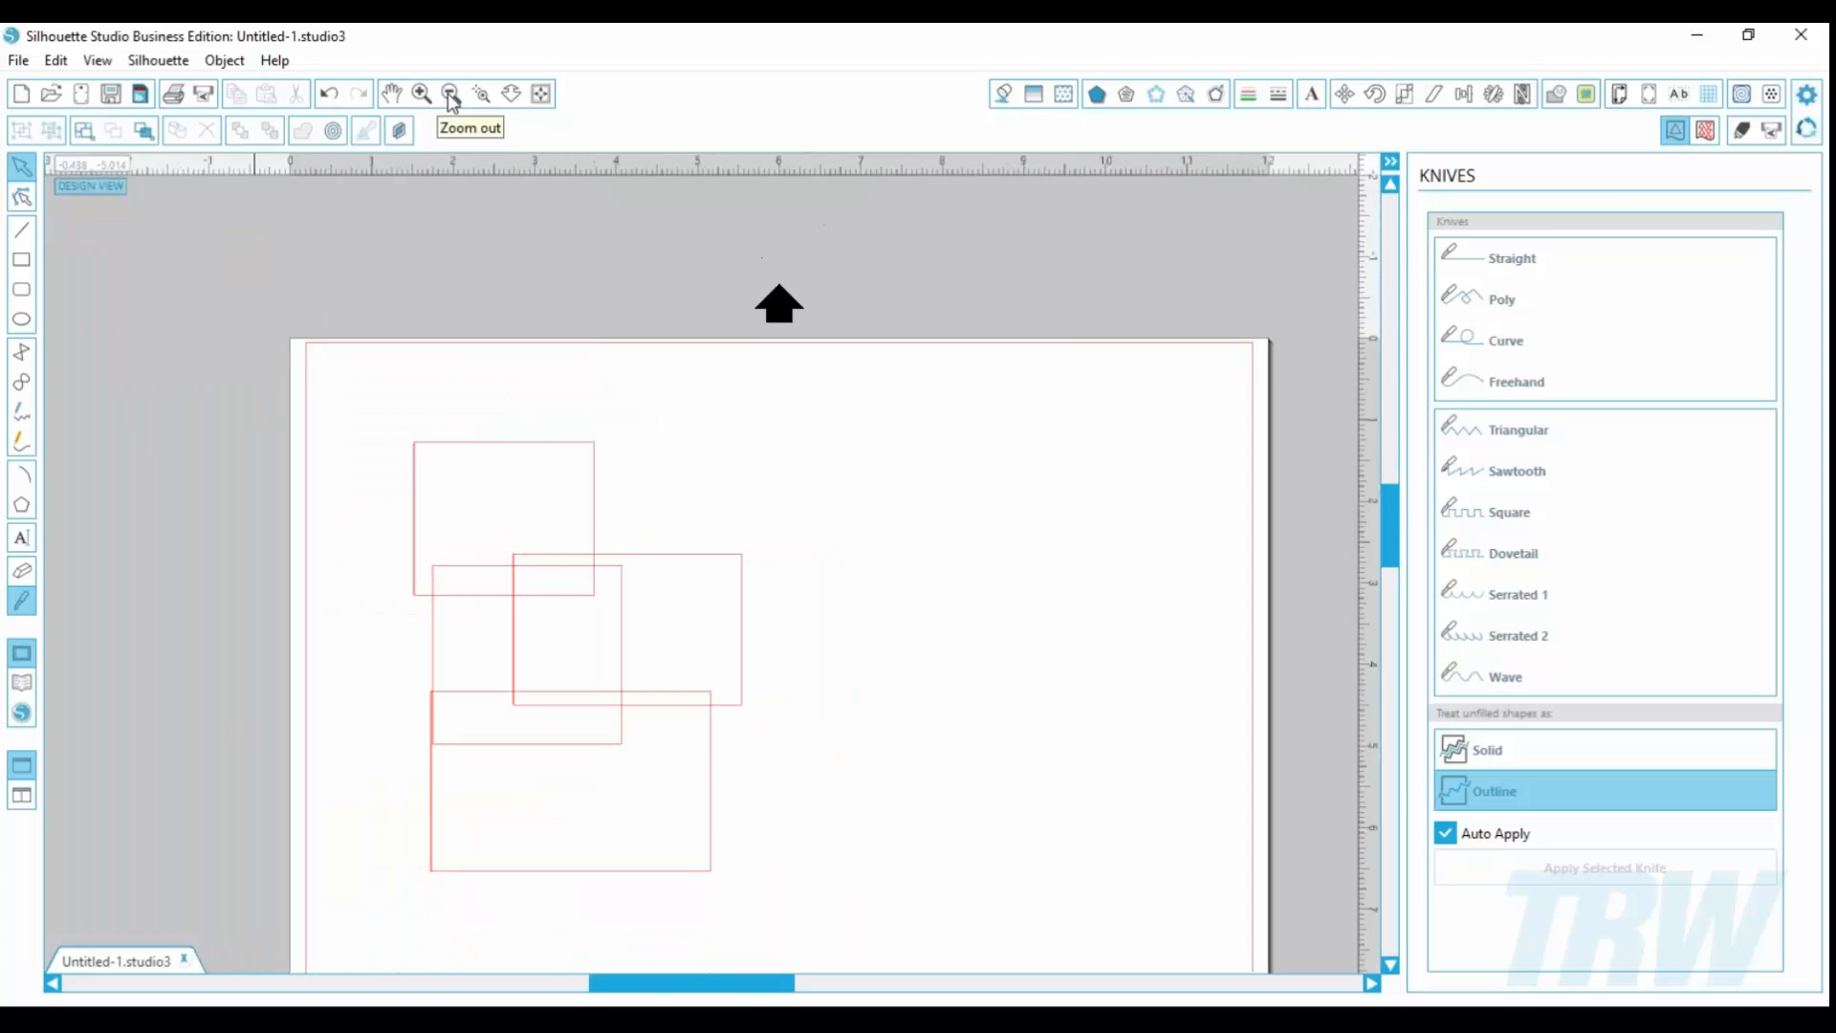
left_click(451, 95)
scroll(1380, 522, "down", 1)
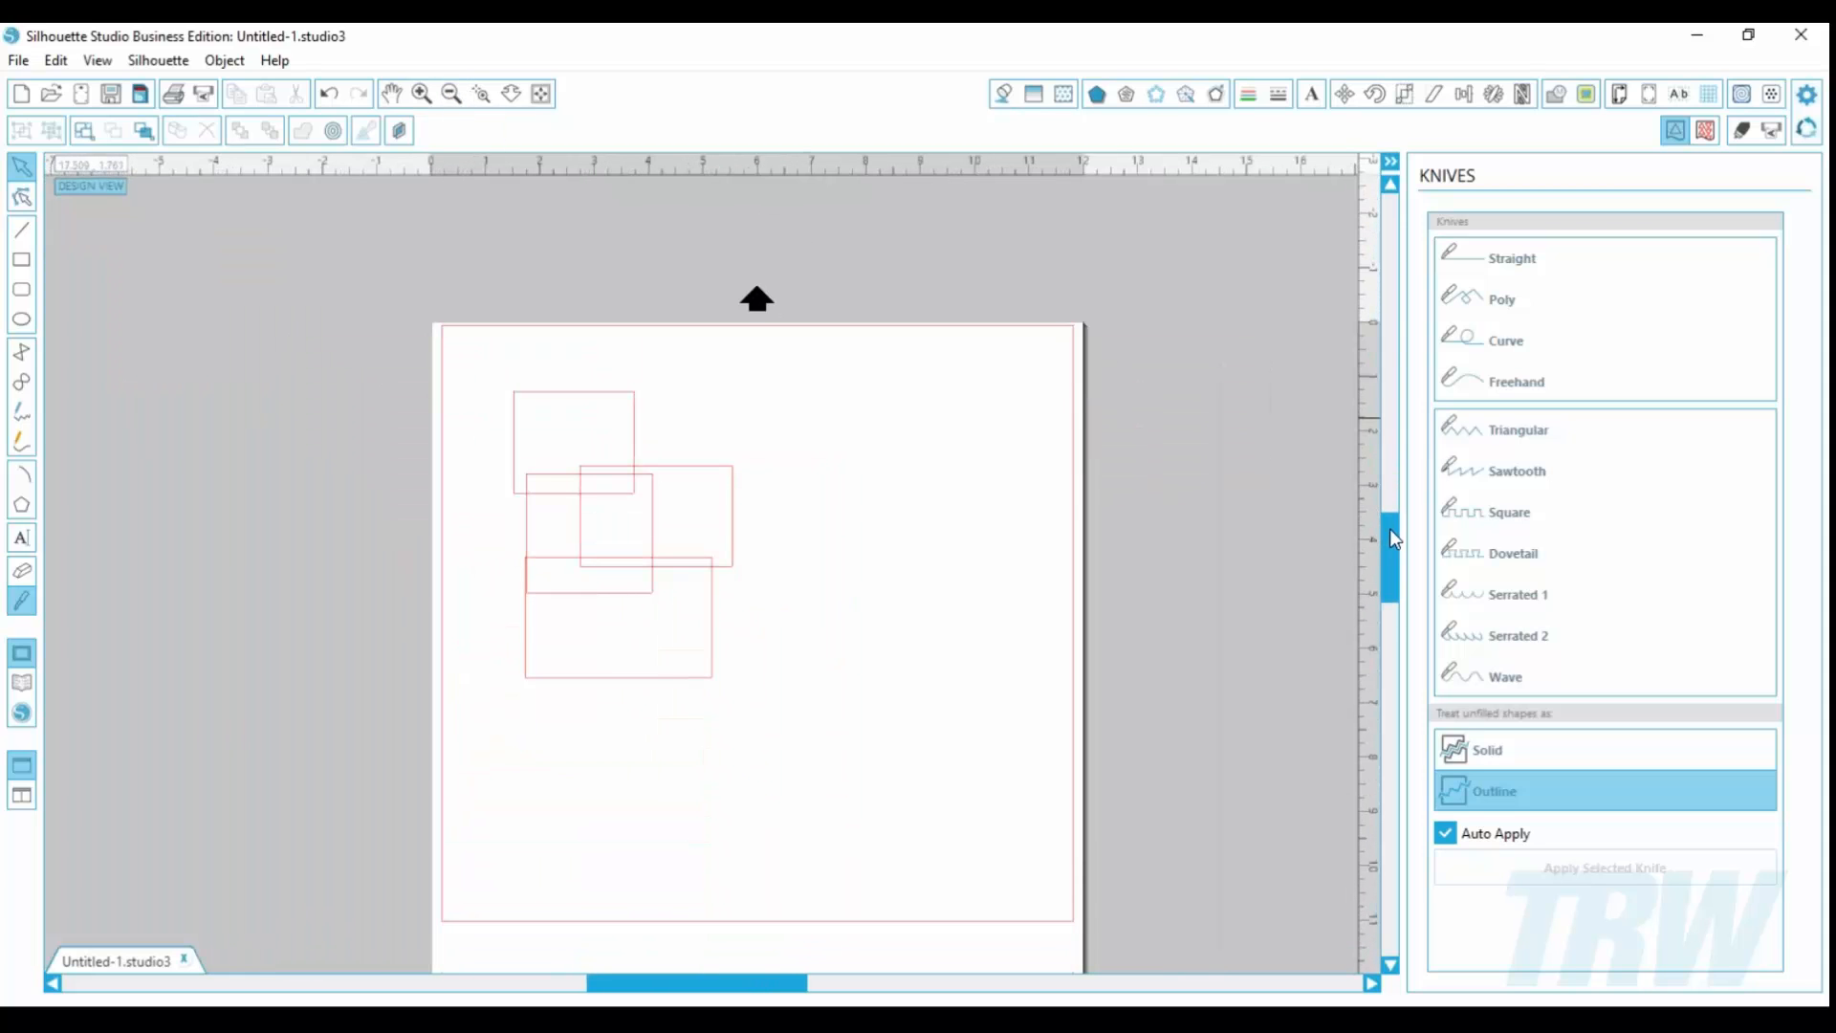
Step: Examine the overlapping rectangles with area zoom and drag zoom, restoring the full-page view after each look
left_click(481, 96)
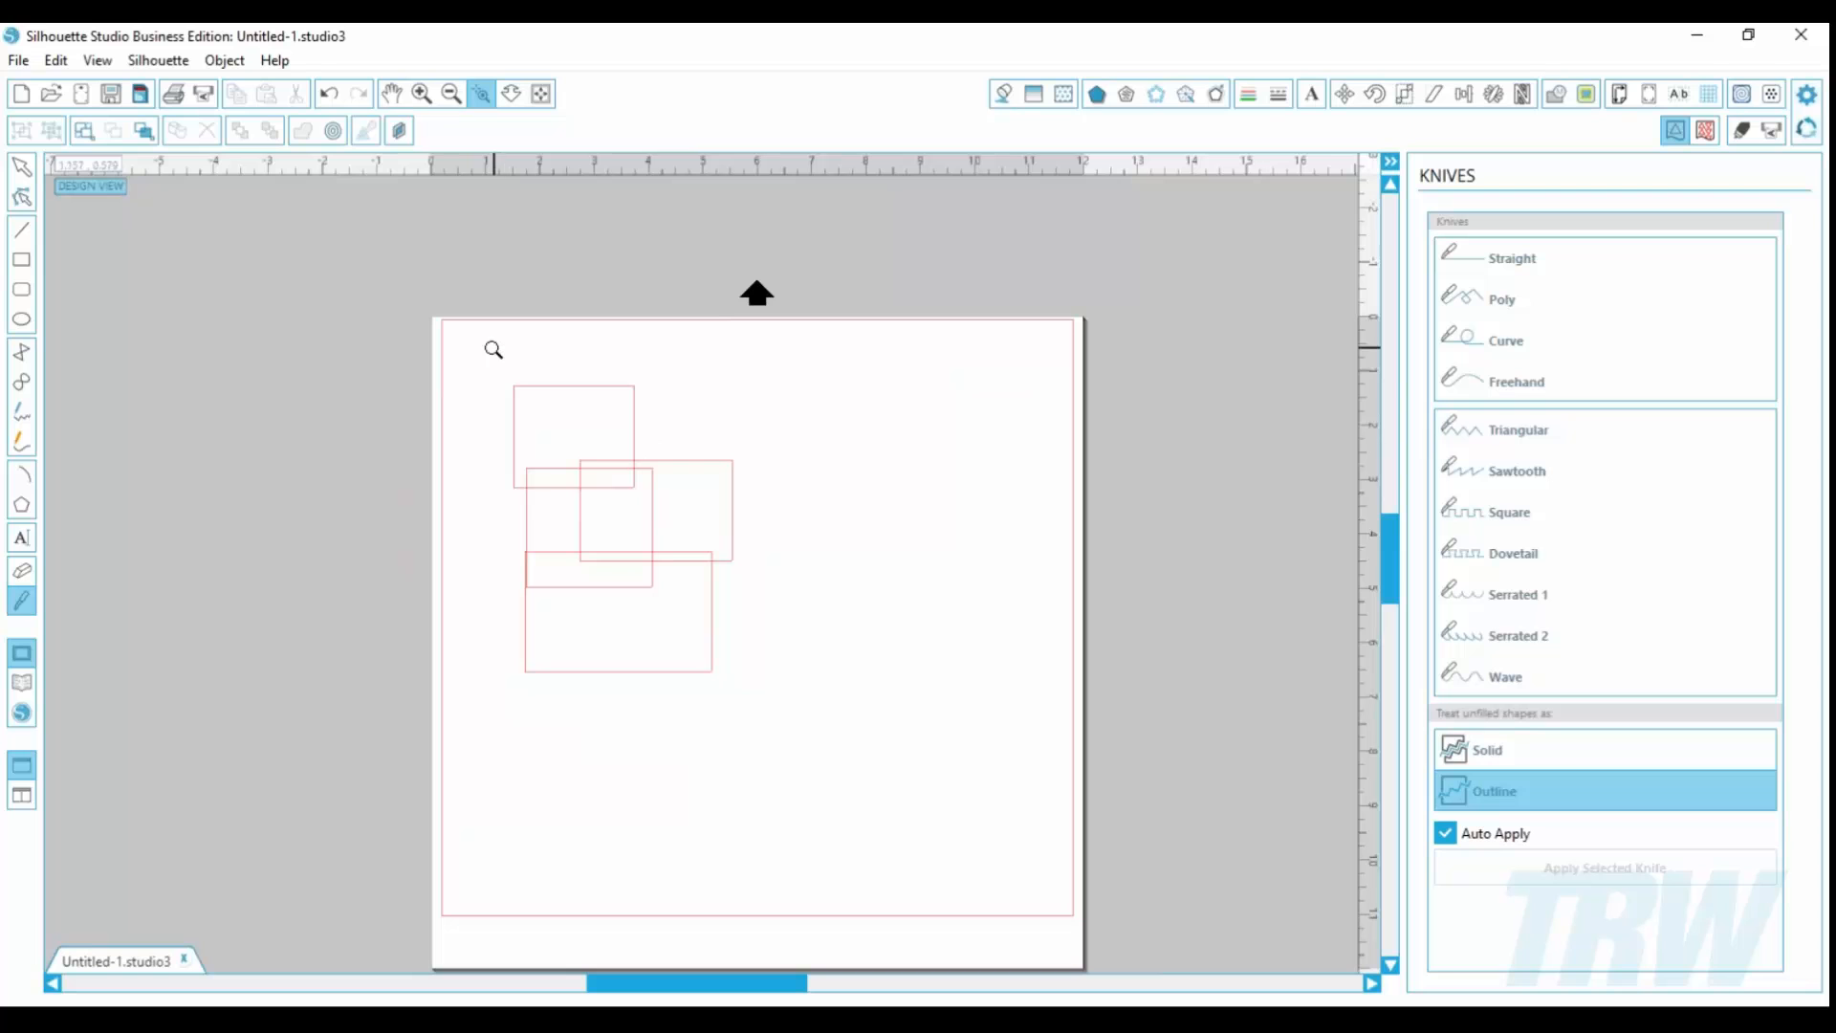
left_click_drag(479, 350, 658, 538)
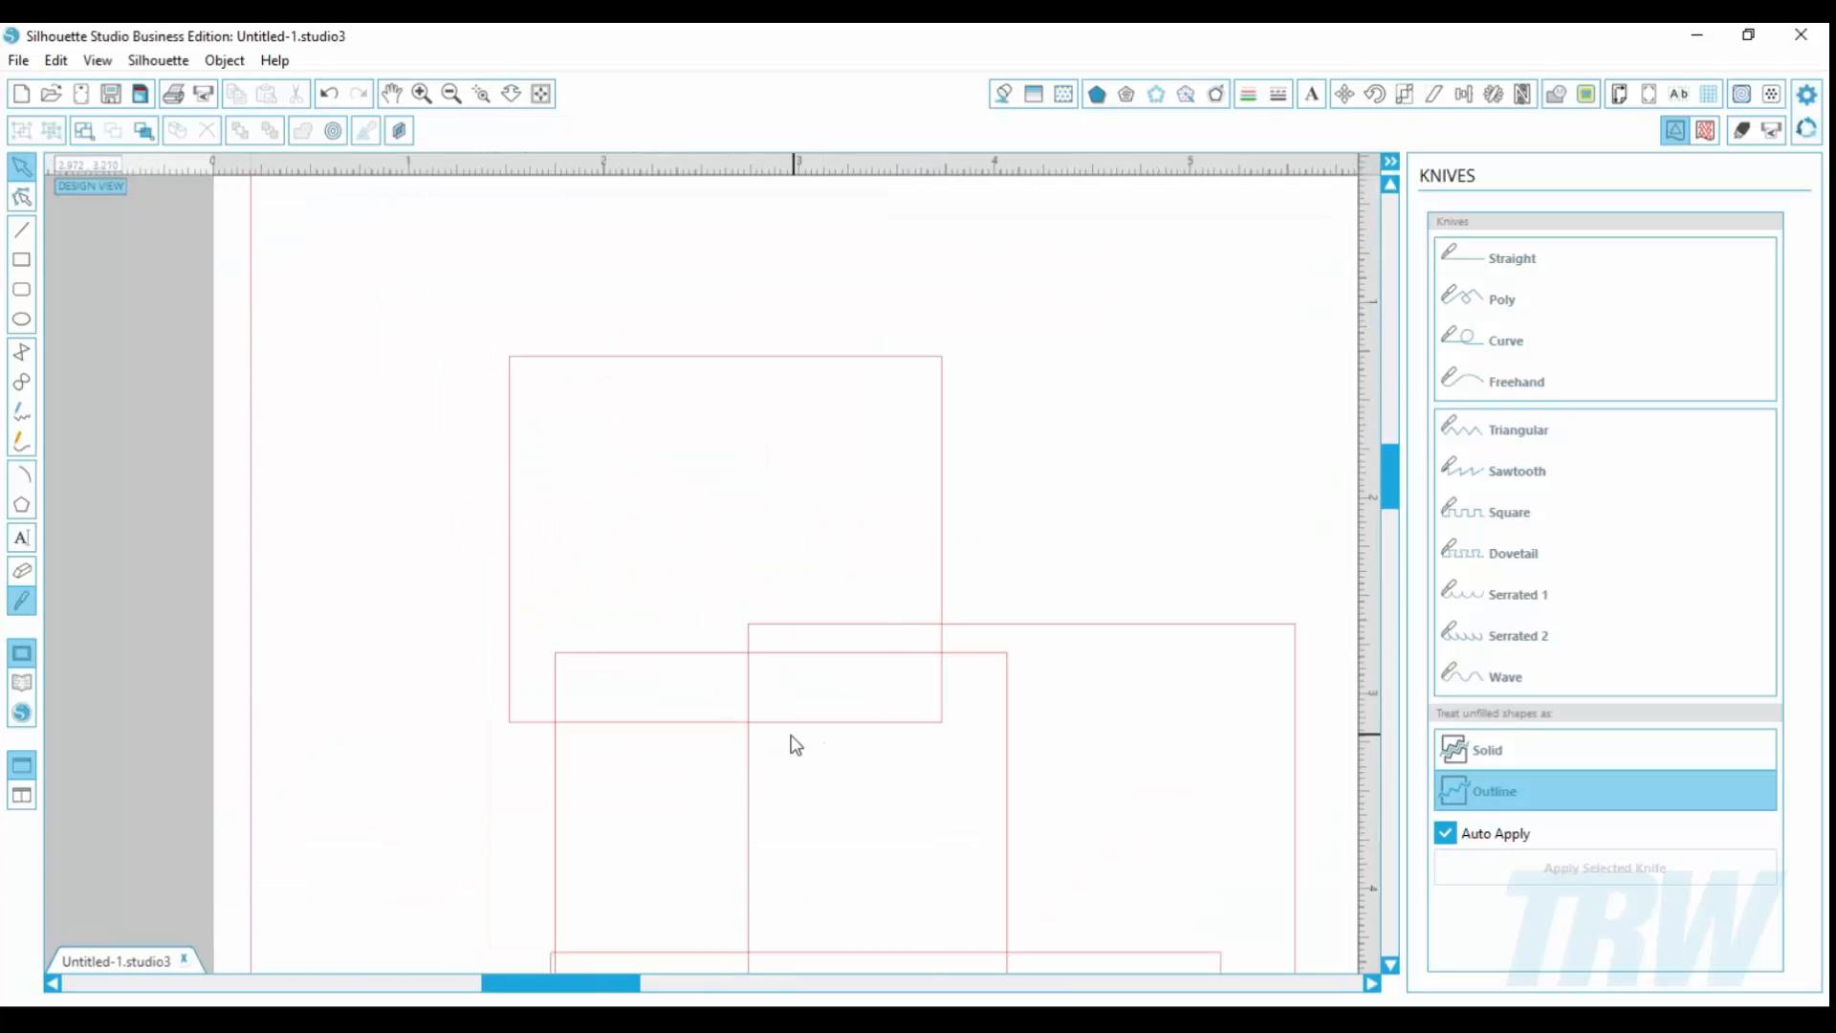
left_click(513, 97)
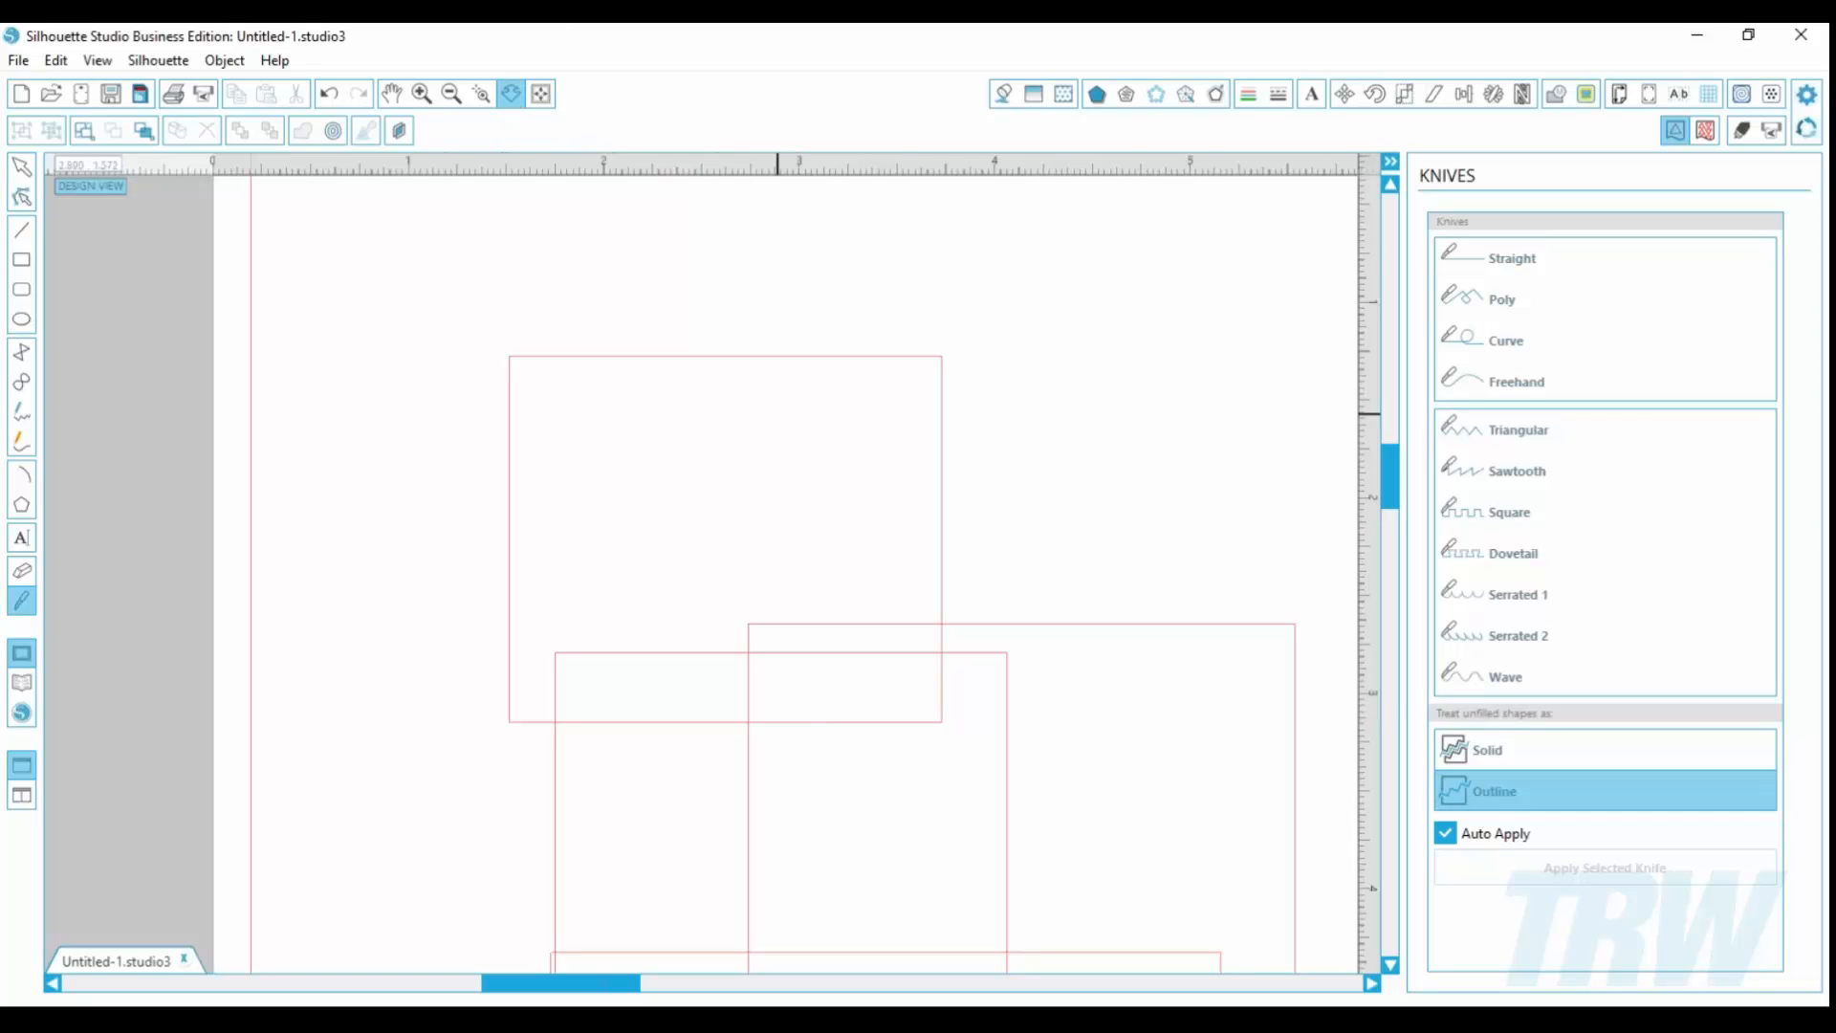
left_click_drag(1052, 503, 935, 267)
left_click_drag(1390, 491, 1391, 547)
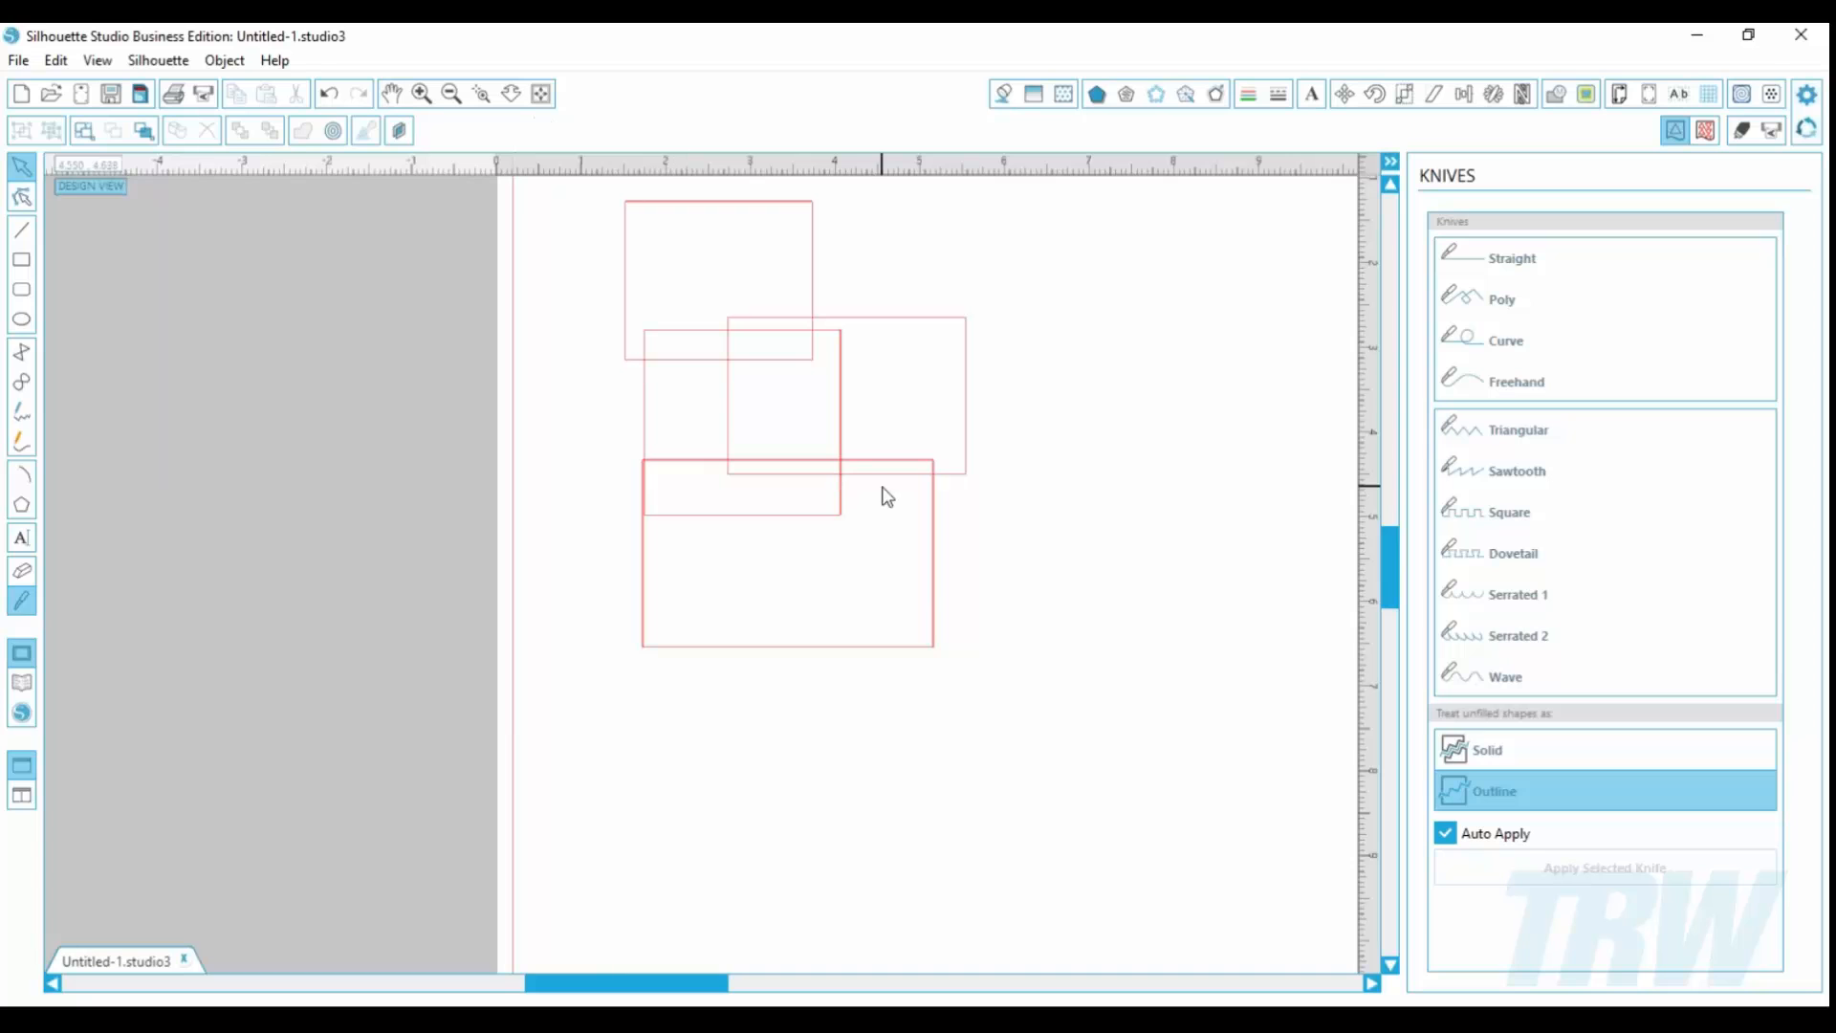
left_click(543, 95)
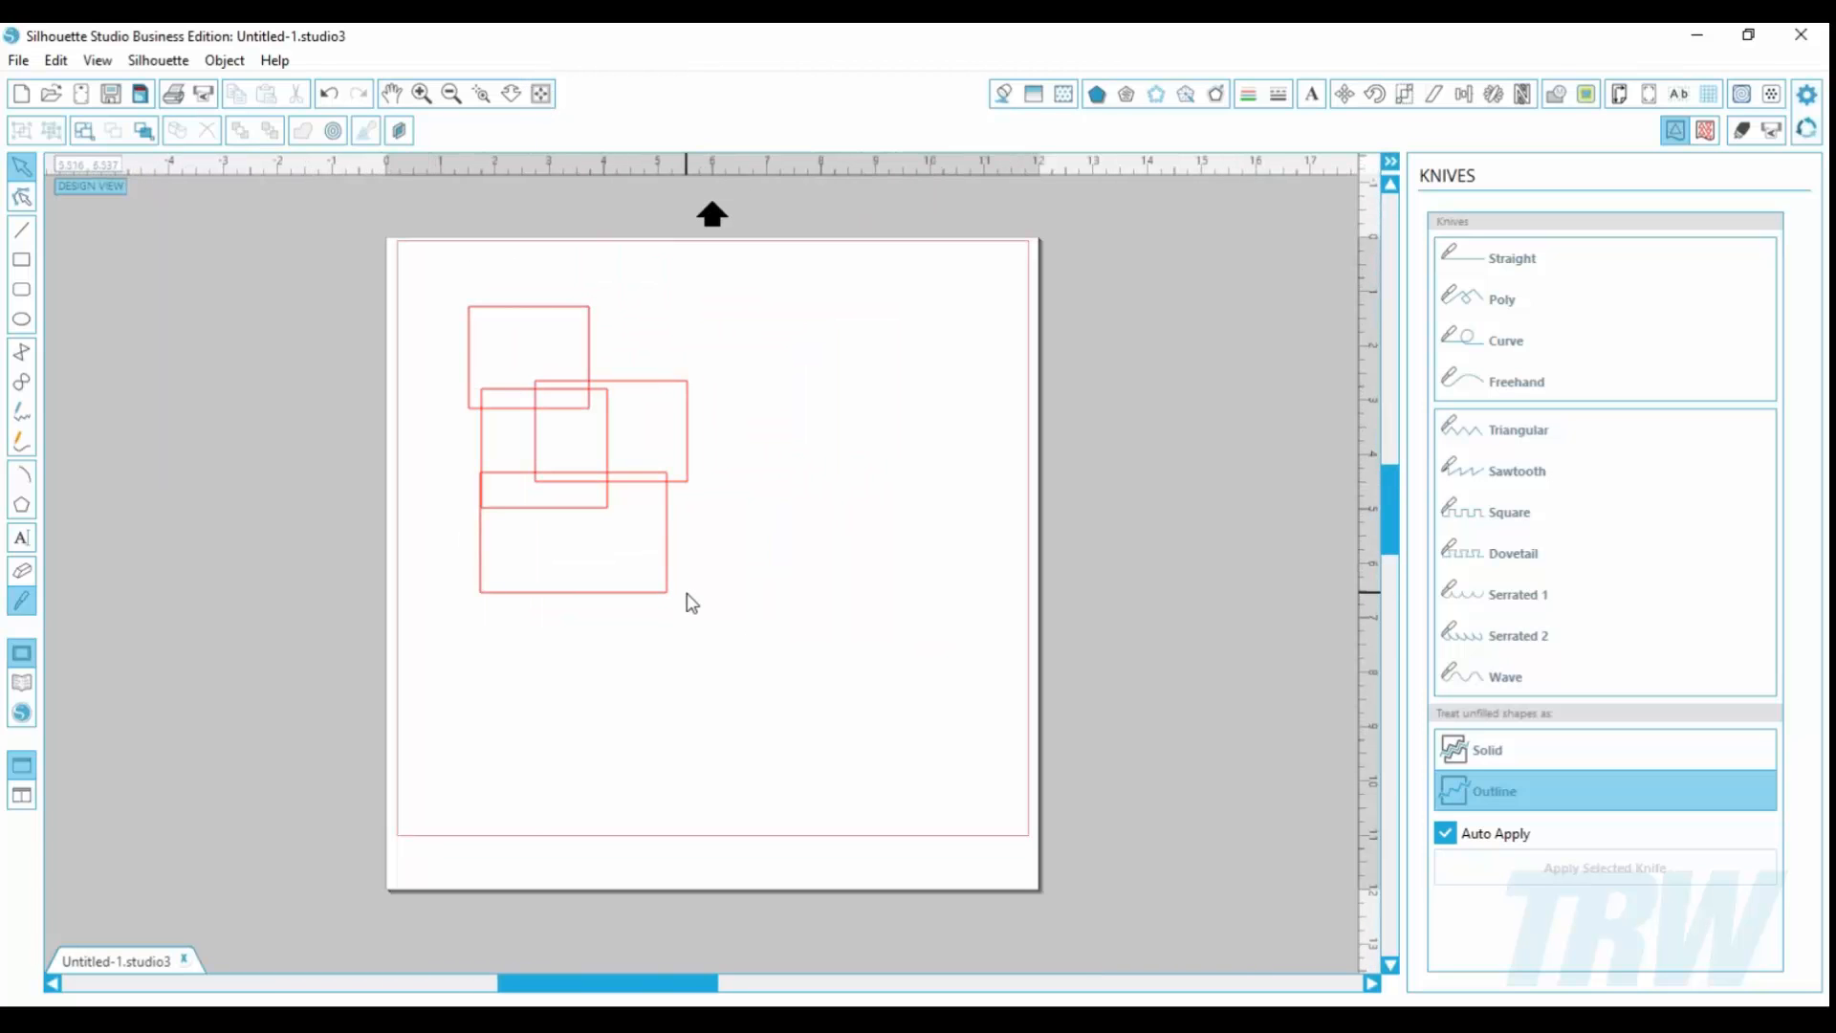
left_click(476, 98)
left_click_drag(410, 226, 886, 574)
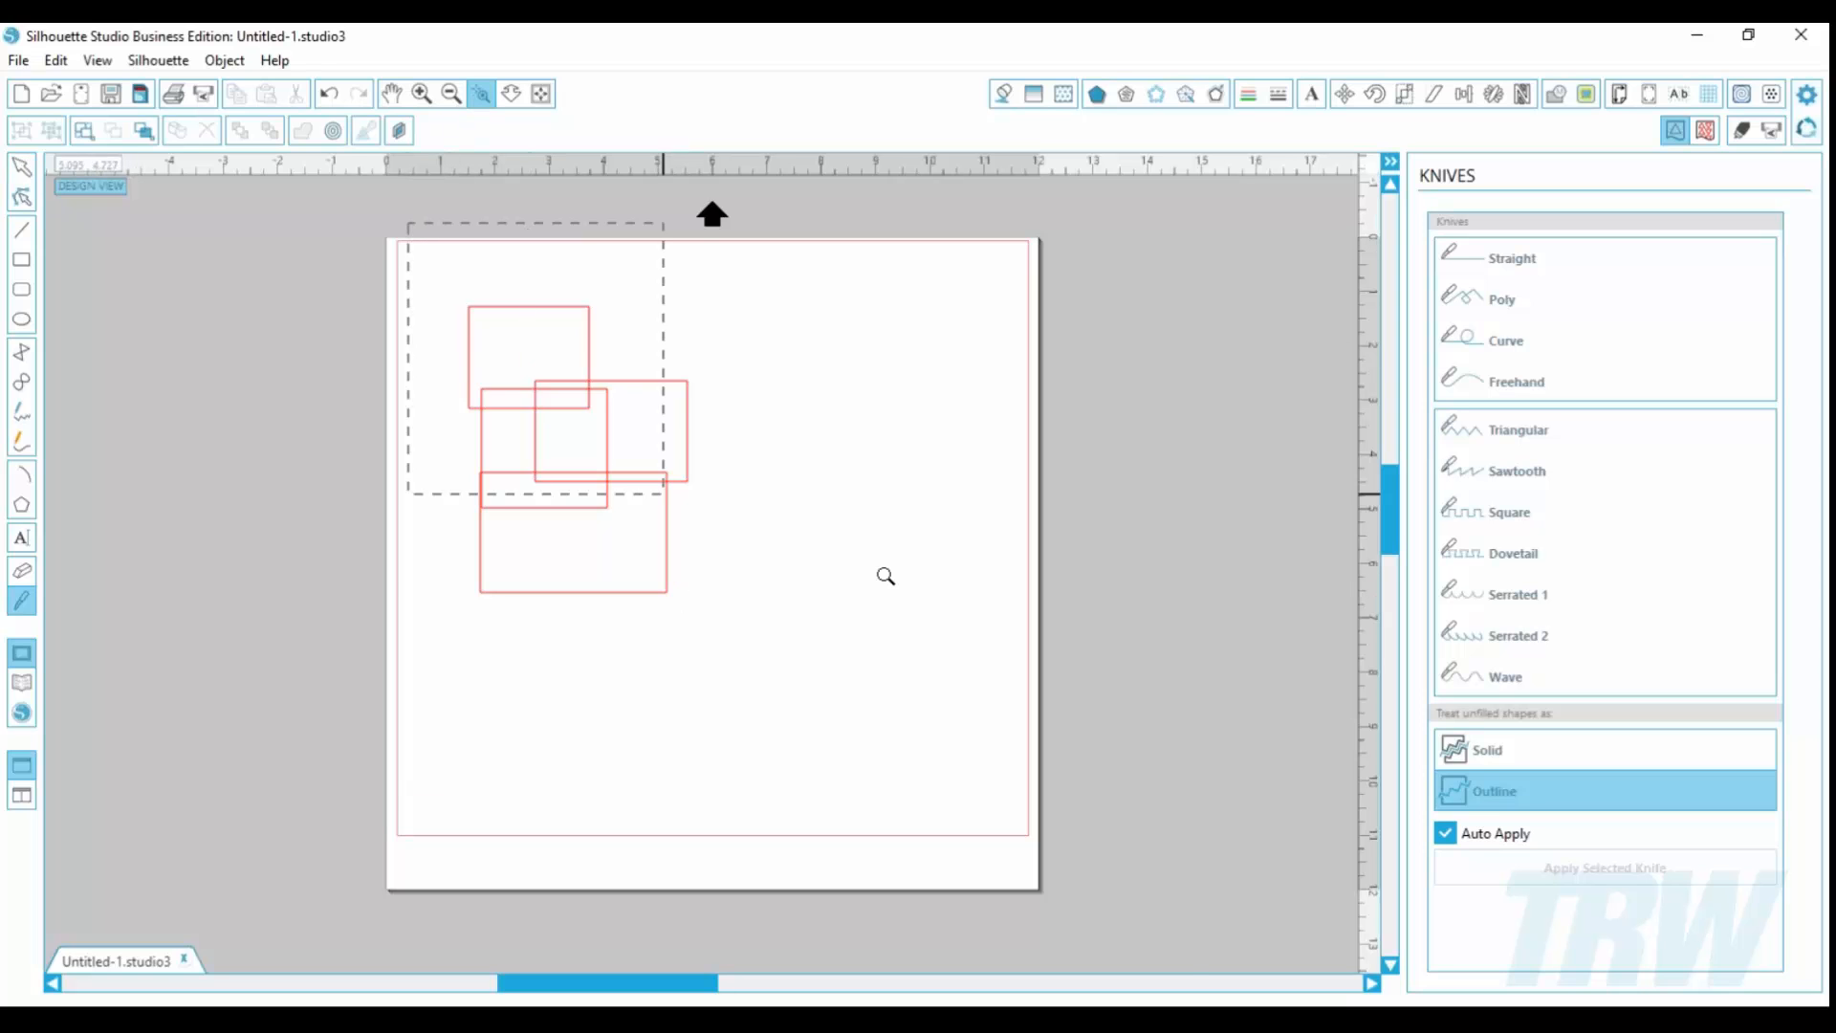
left_click(543, 95)
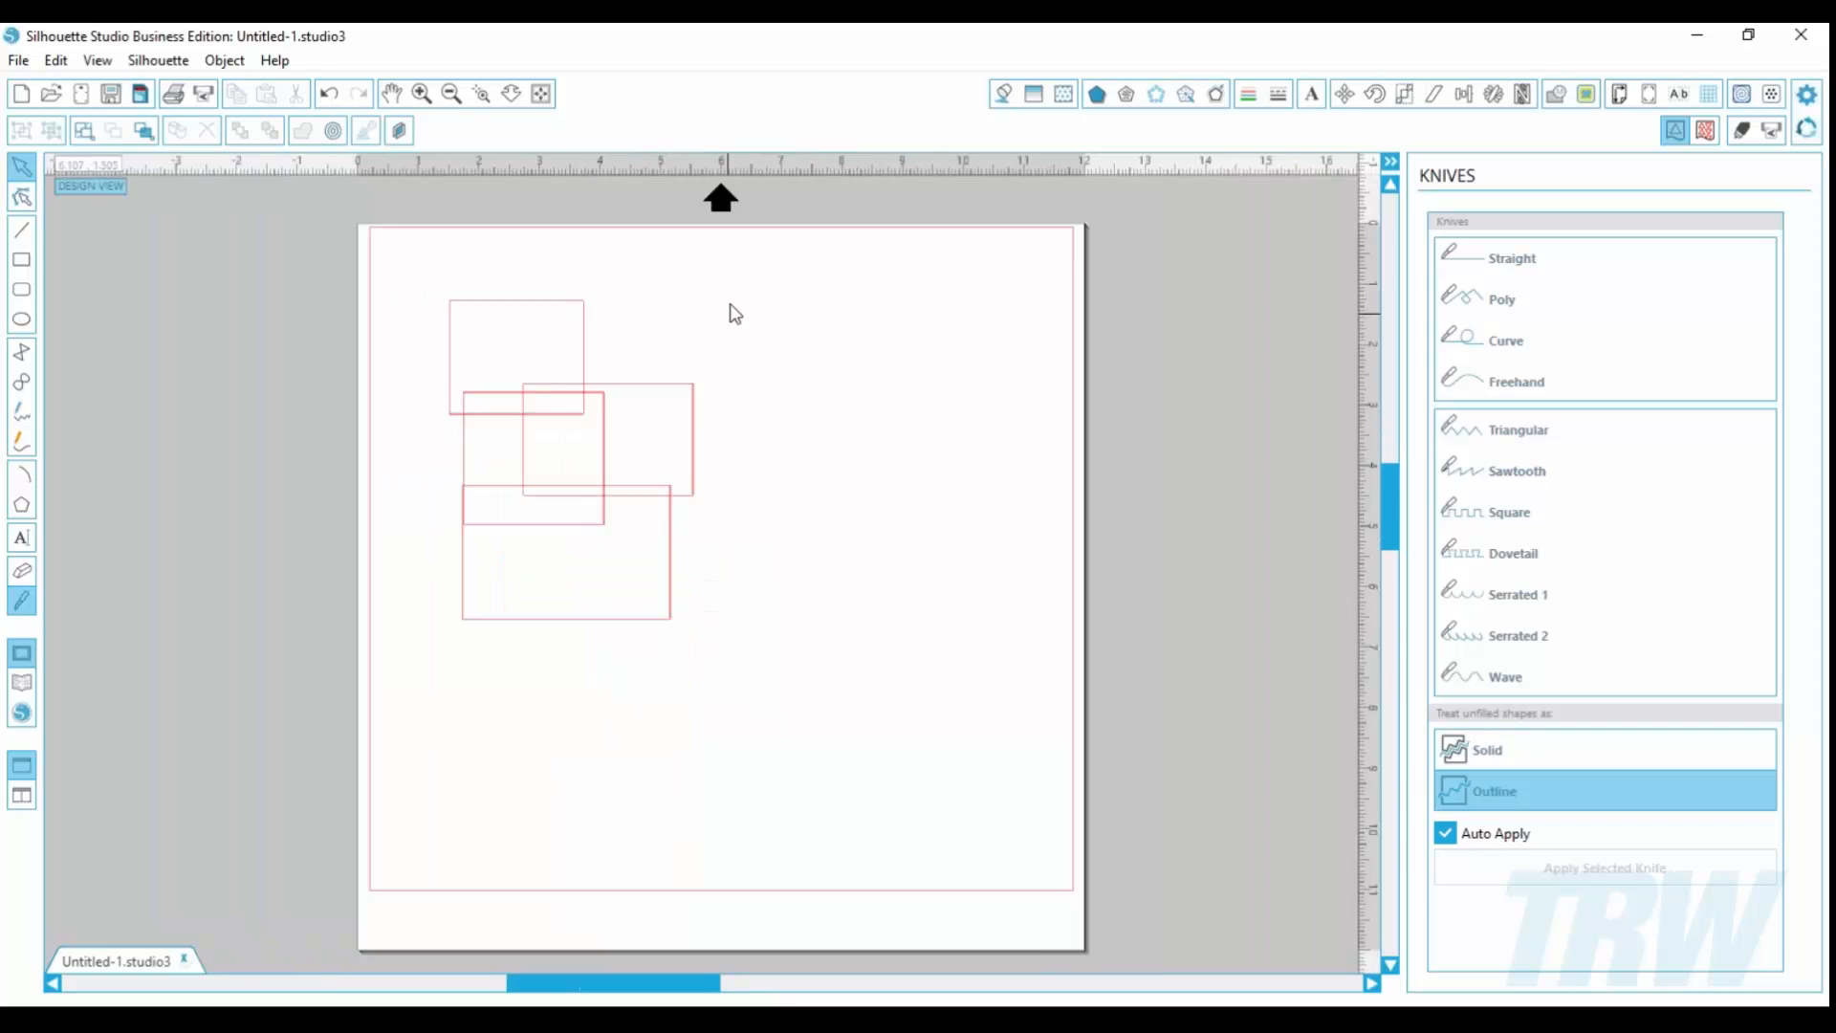
Step: Select all the overlapping rectangles and delete them
left_click_drag(856, 679, 425, 251)
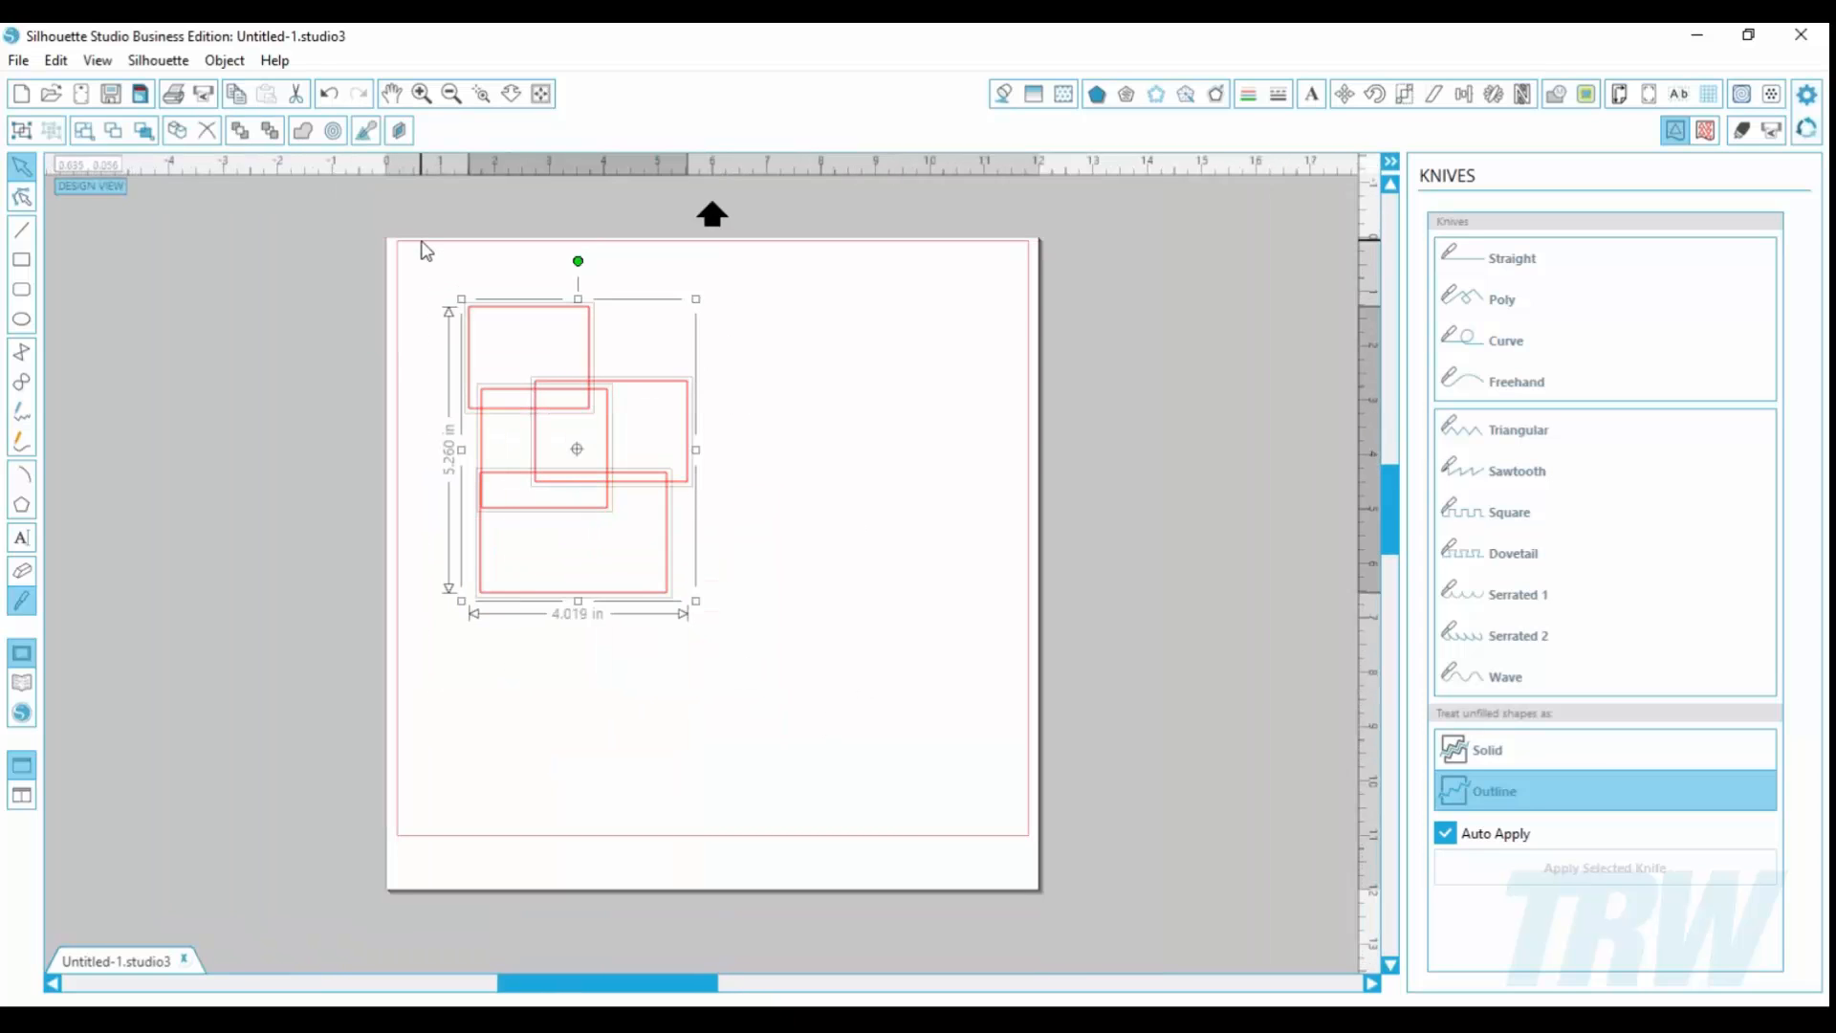
key("Delete")
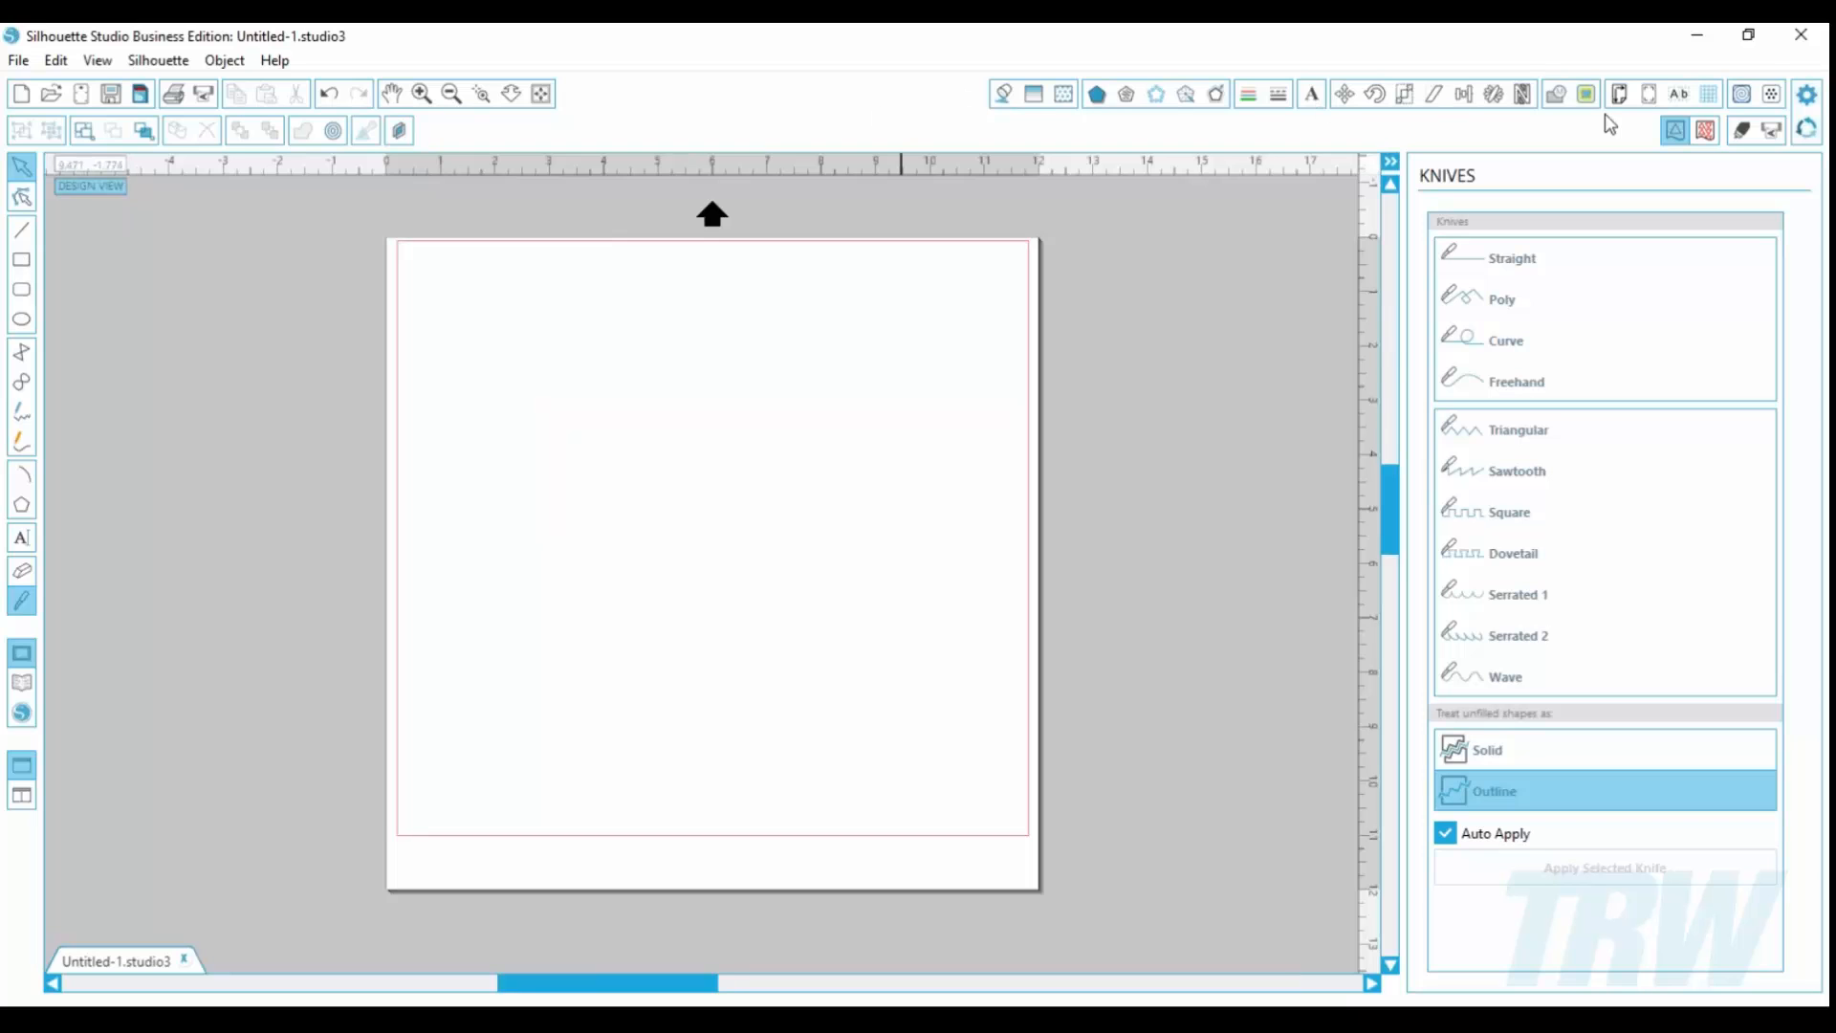
Step: Draw a rectangle about 6.3 by 4.1 in in the upper part of the page
left_click(21, 259)
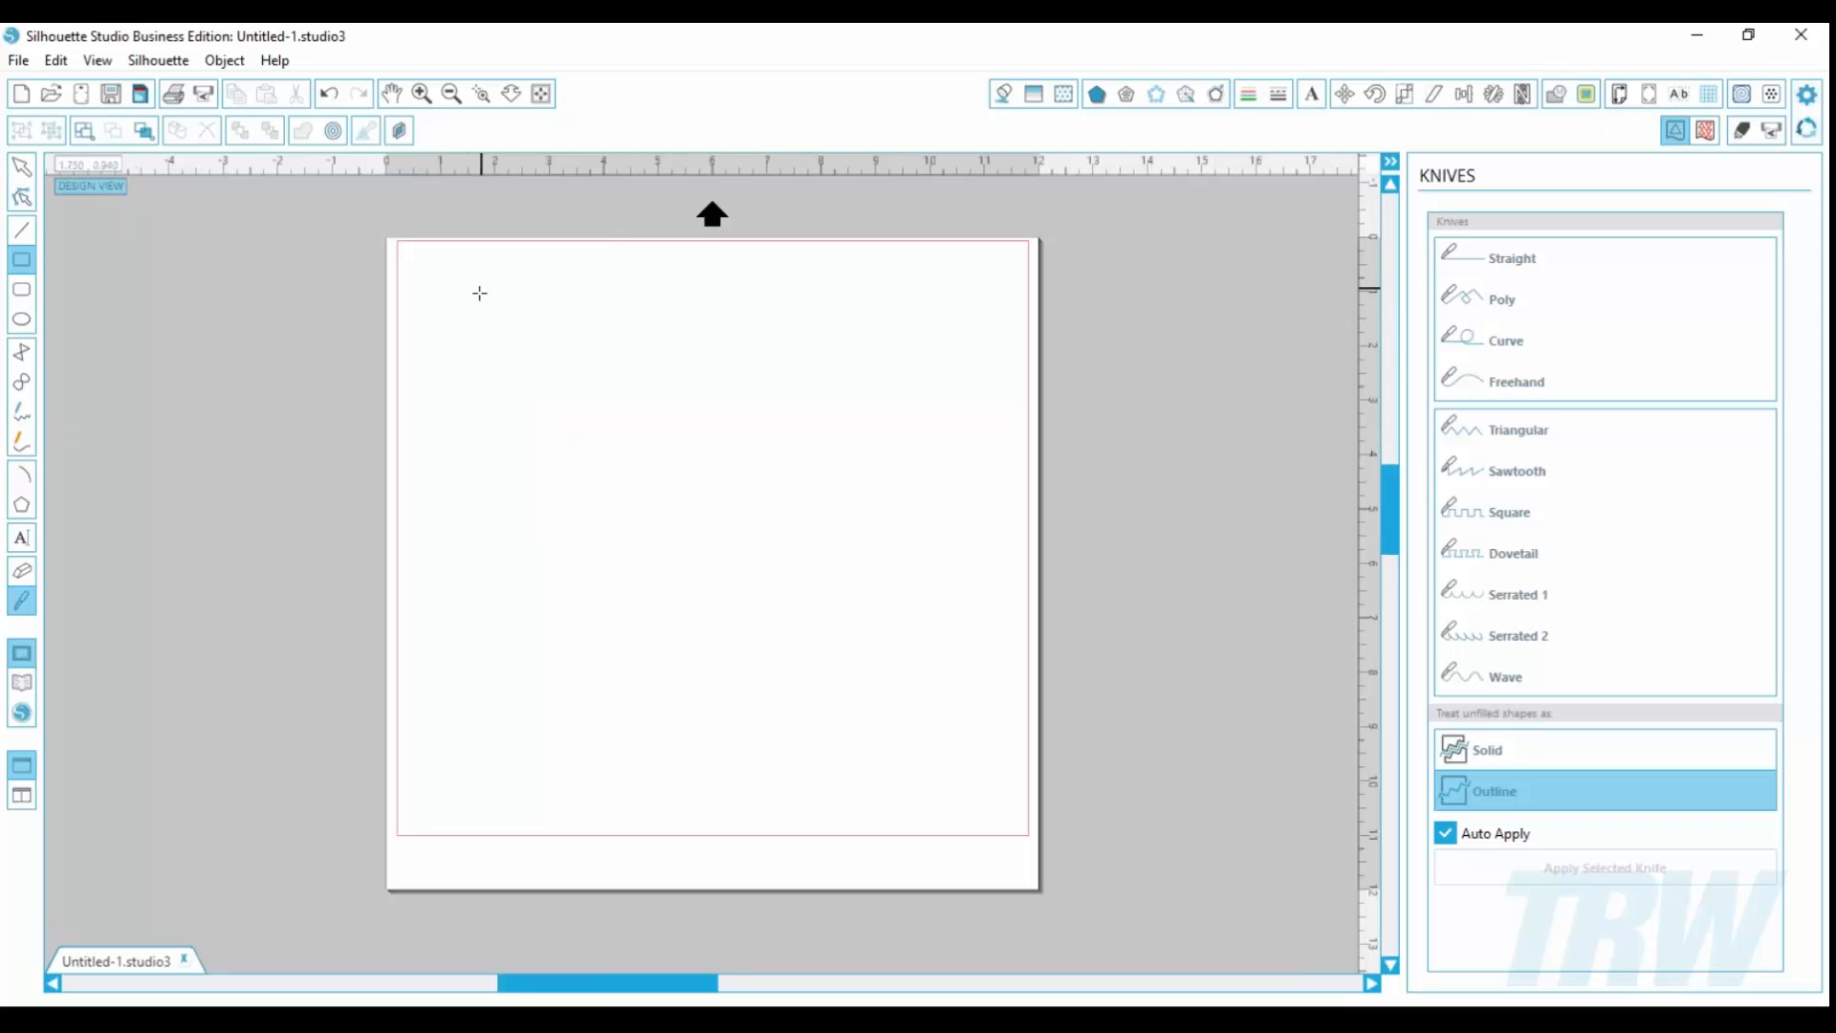
left_click_drag(476, 298, 821, 523)
left_click(21, 167)
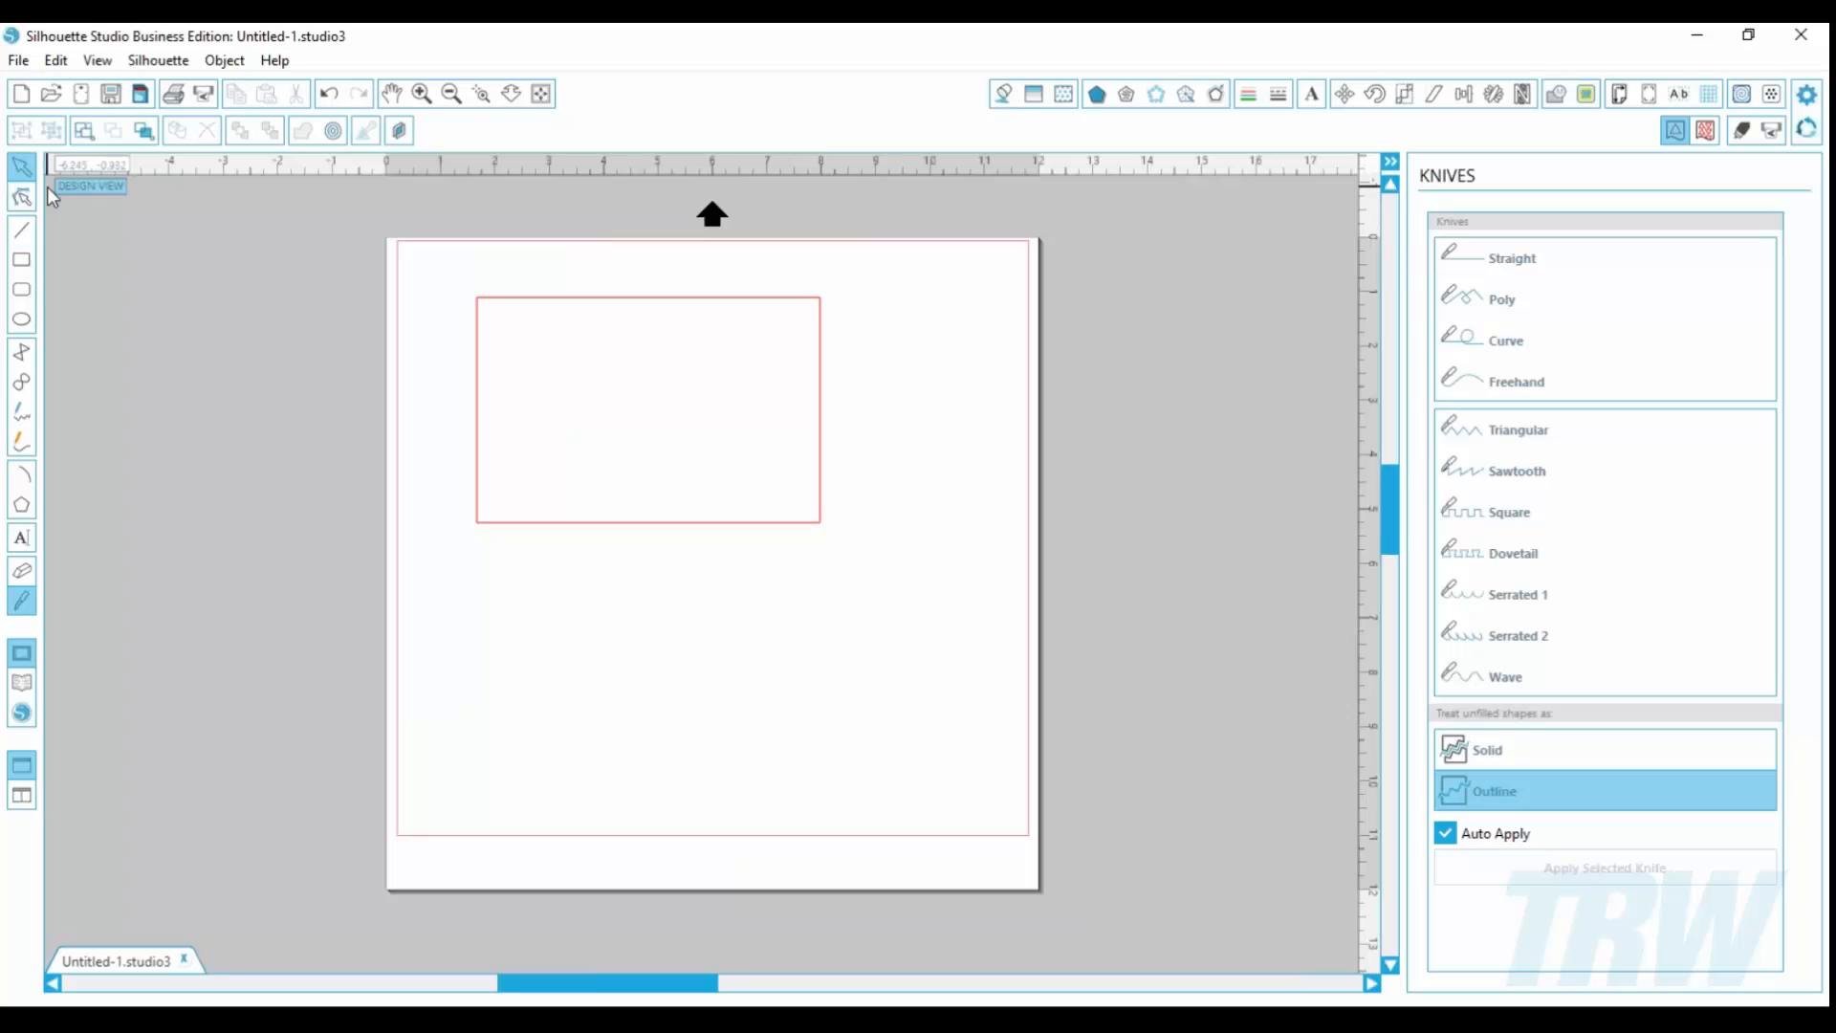
Step: Fill the large rectangle with solid purple
left_click(1003, 92)
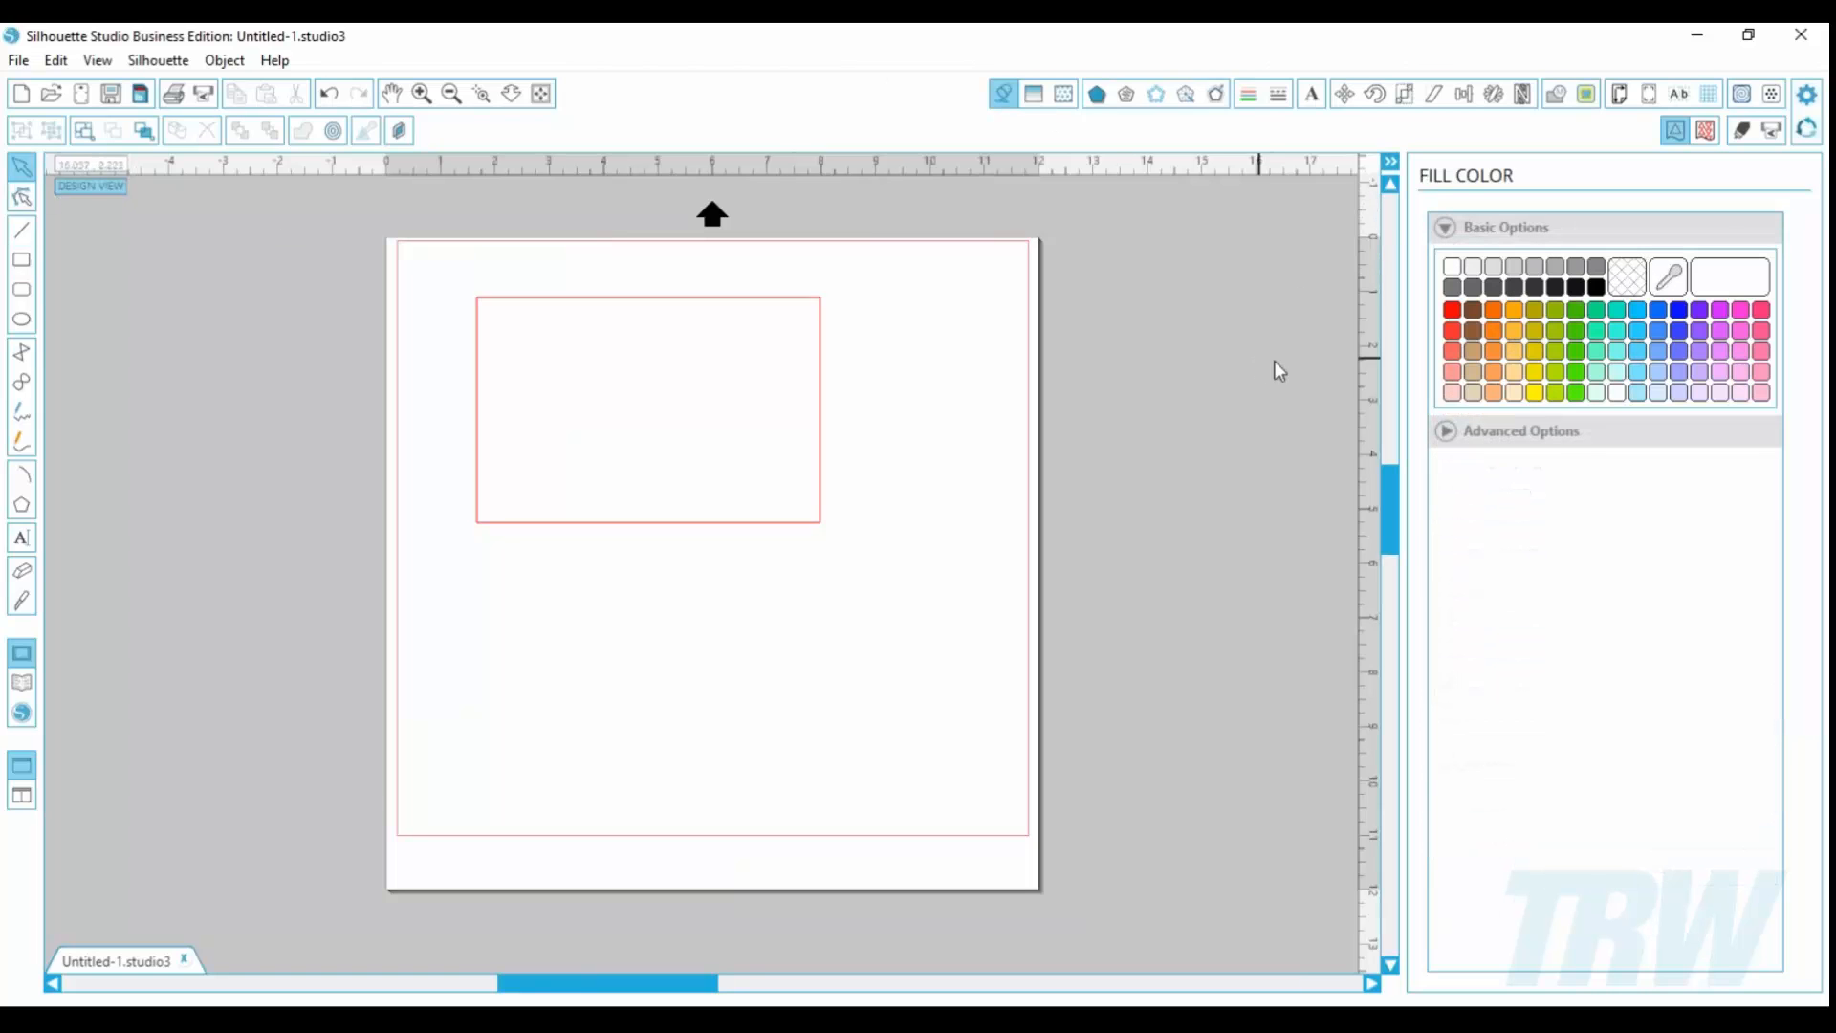
left_click(821, 443)
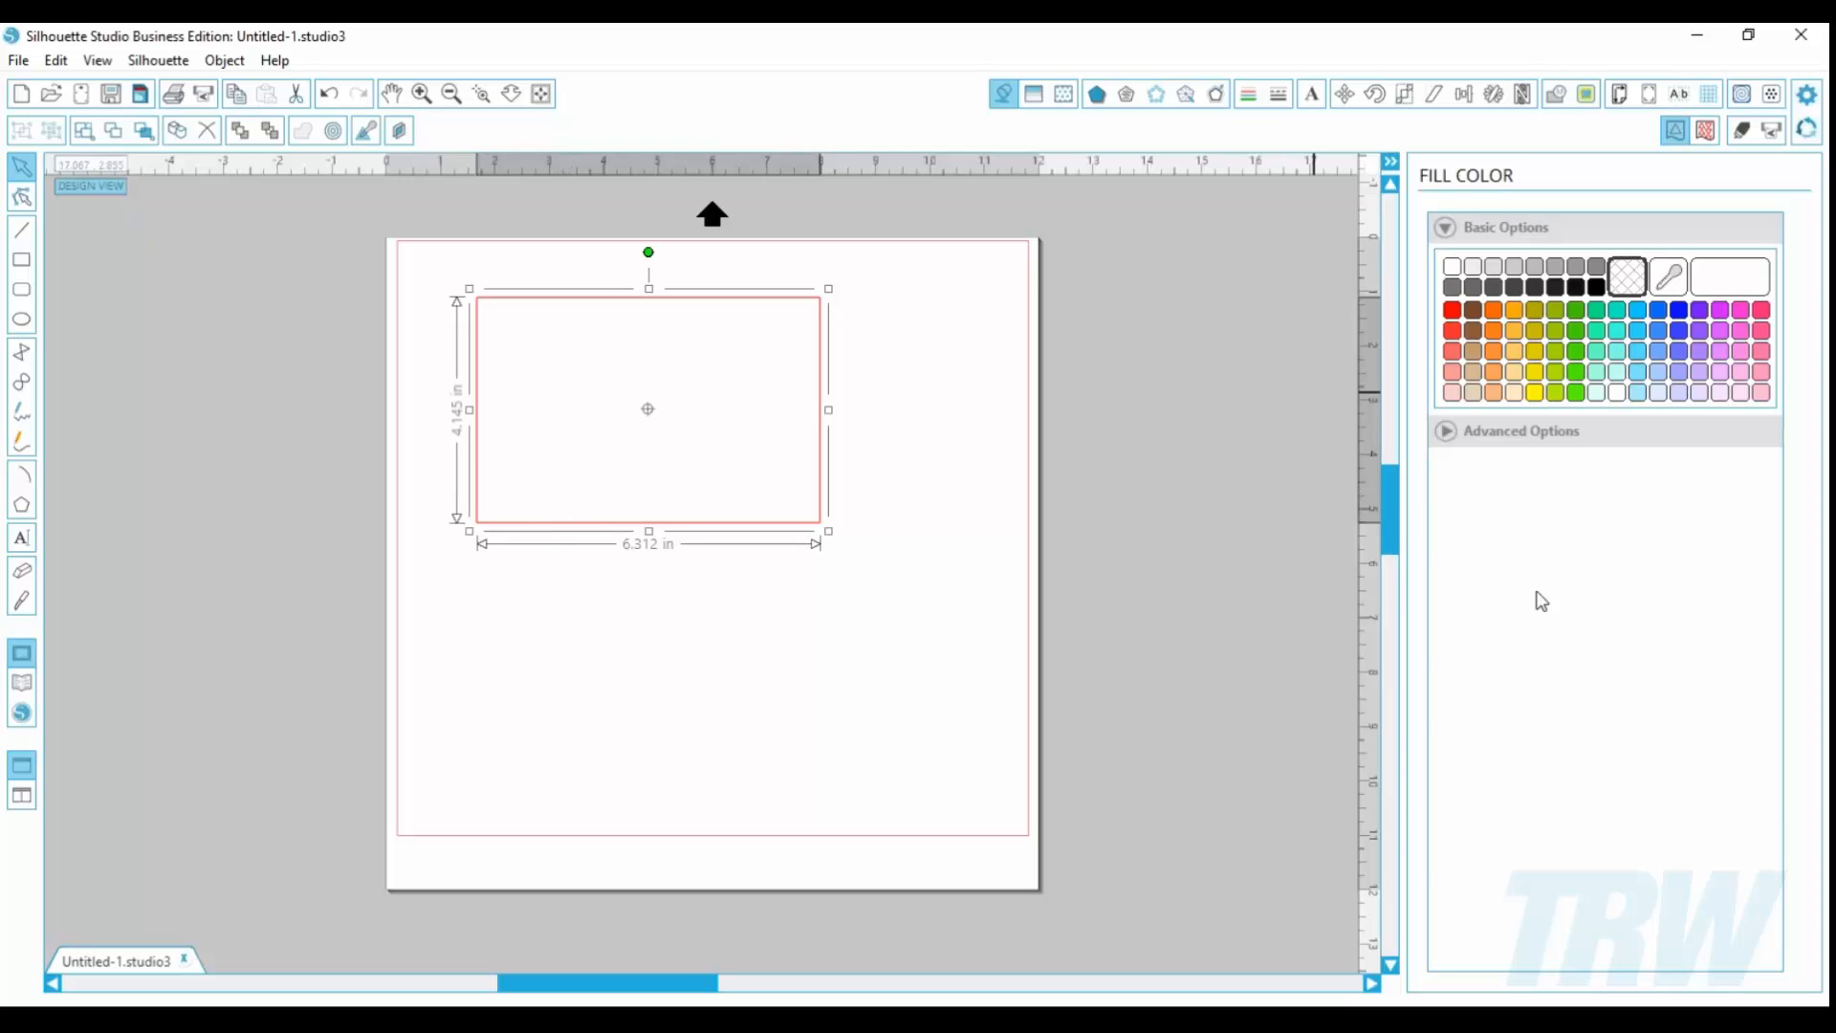
left_click(1699, 311)
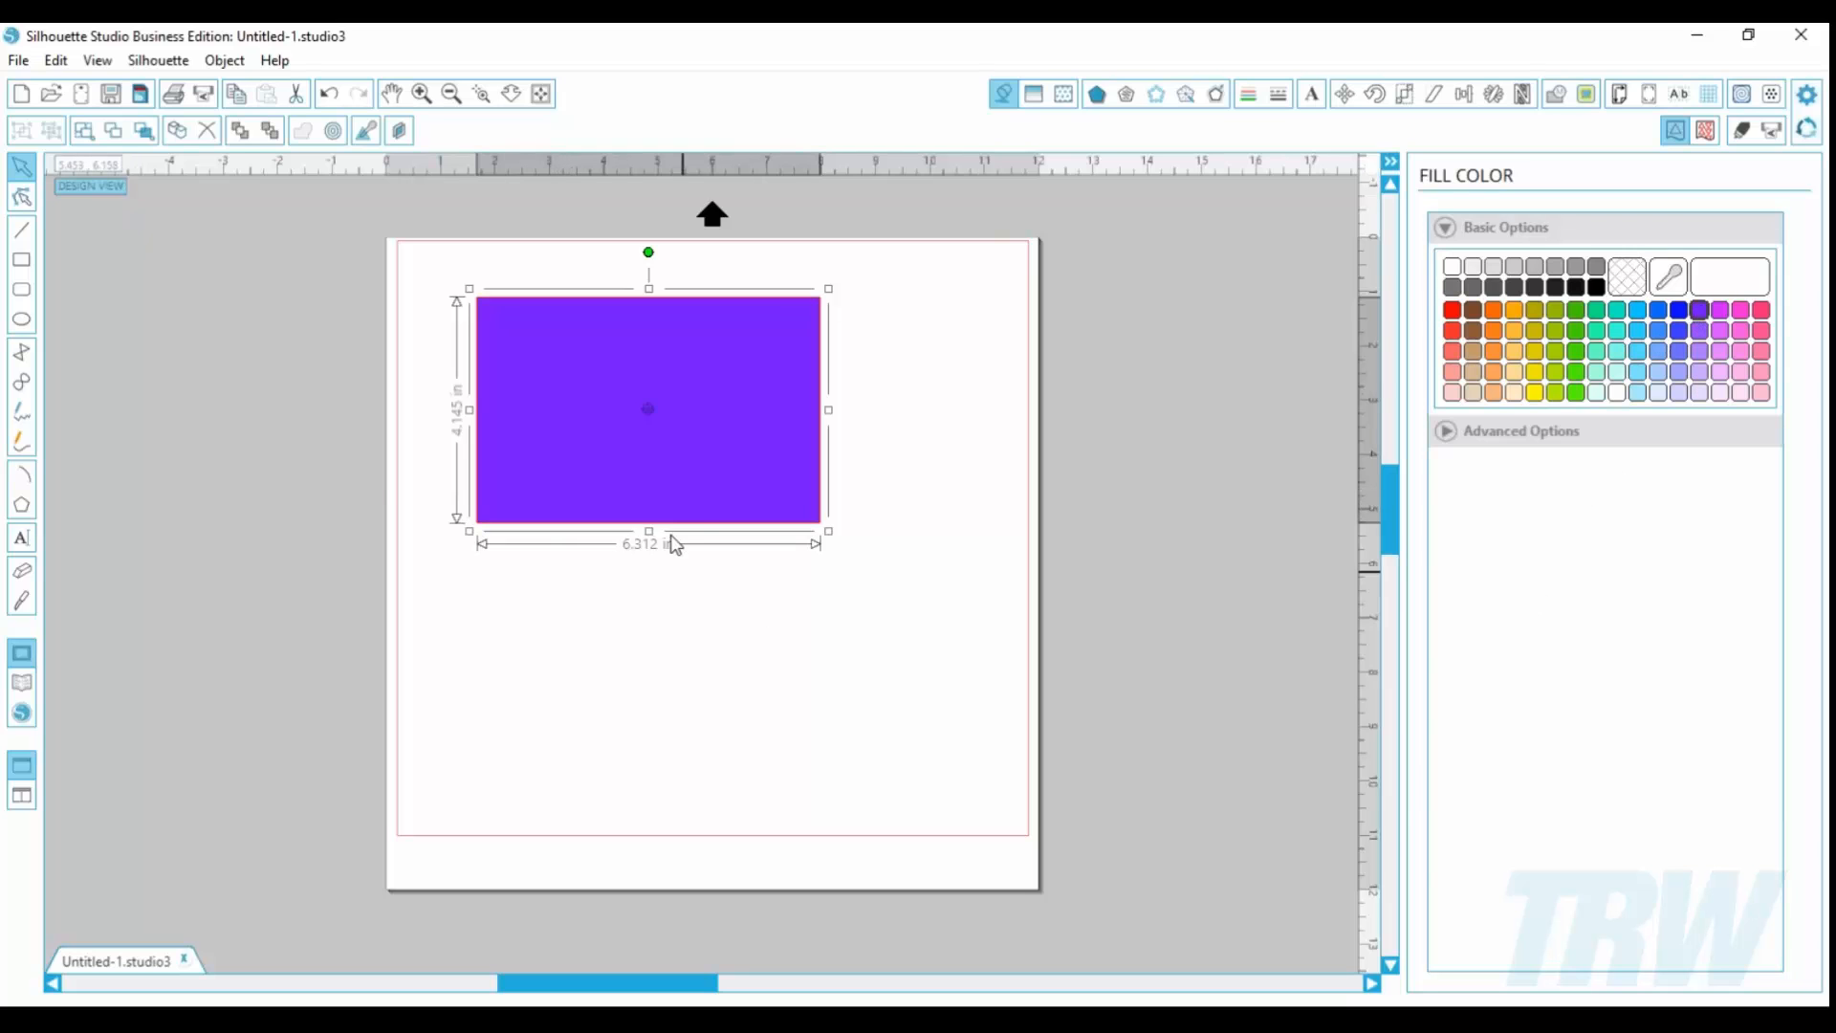
Step: Move the purple rectangle close to the page's upper-left corner and change its fill to light aqua (90FFF5)
left_click_drag(690, 519, 622, 481)
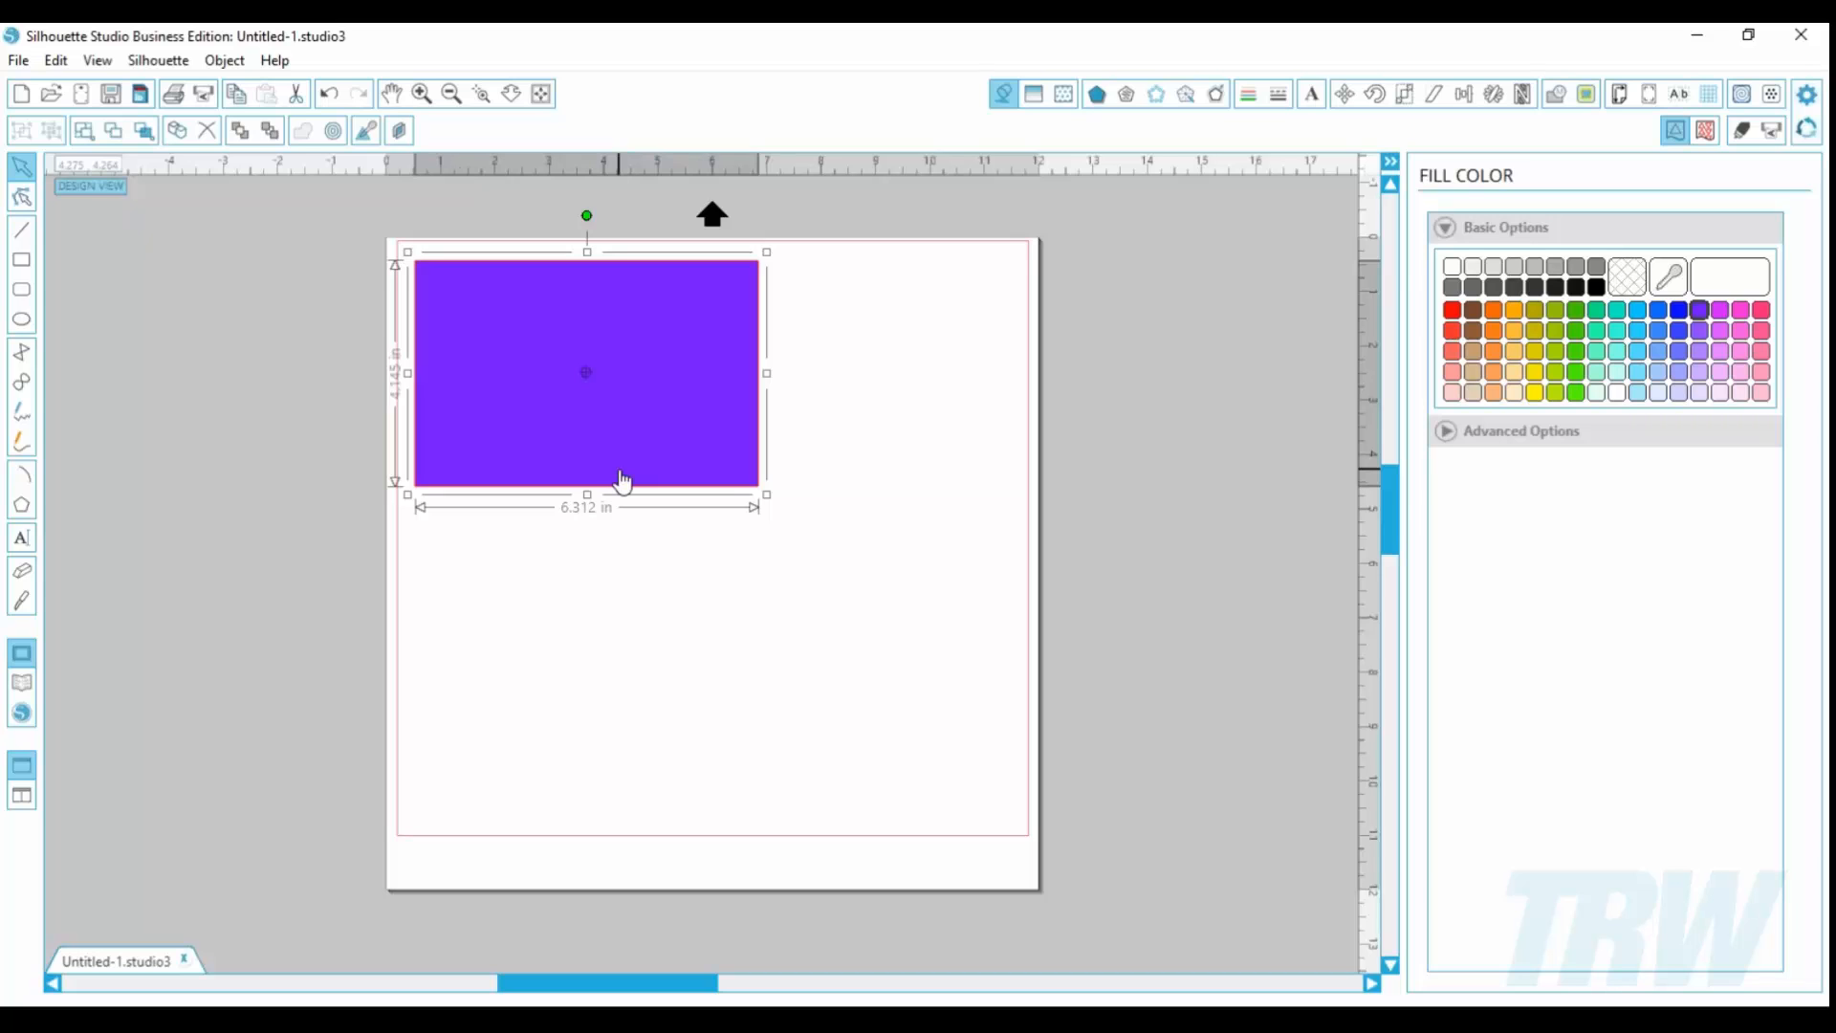
left_click(1445, 431)
left_click(1569, 516)
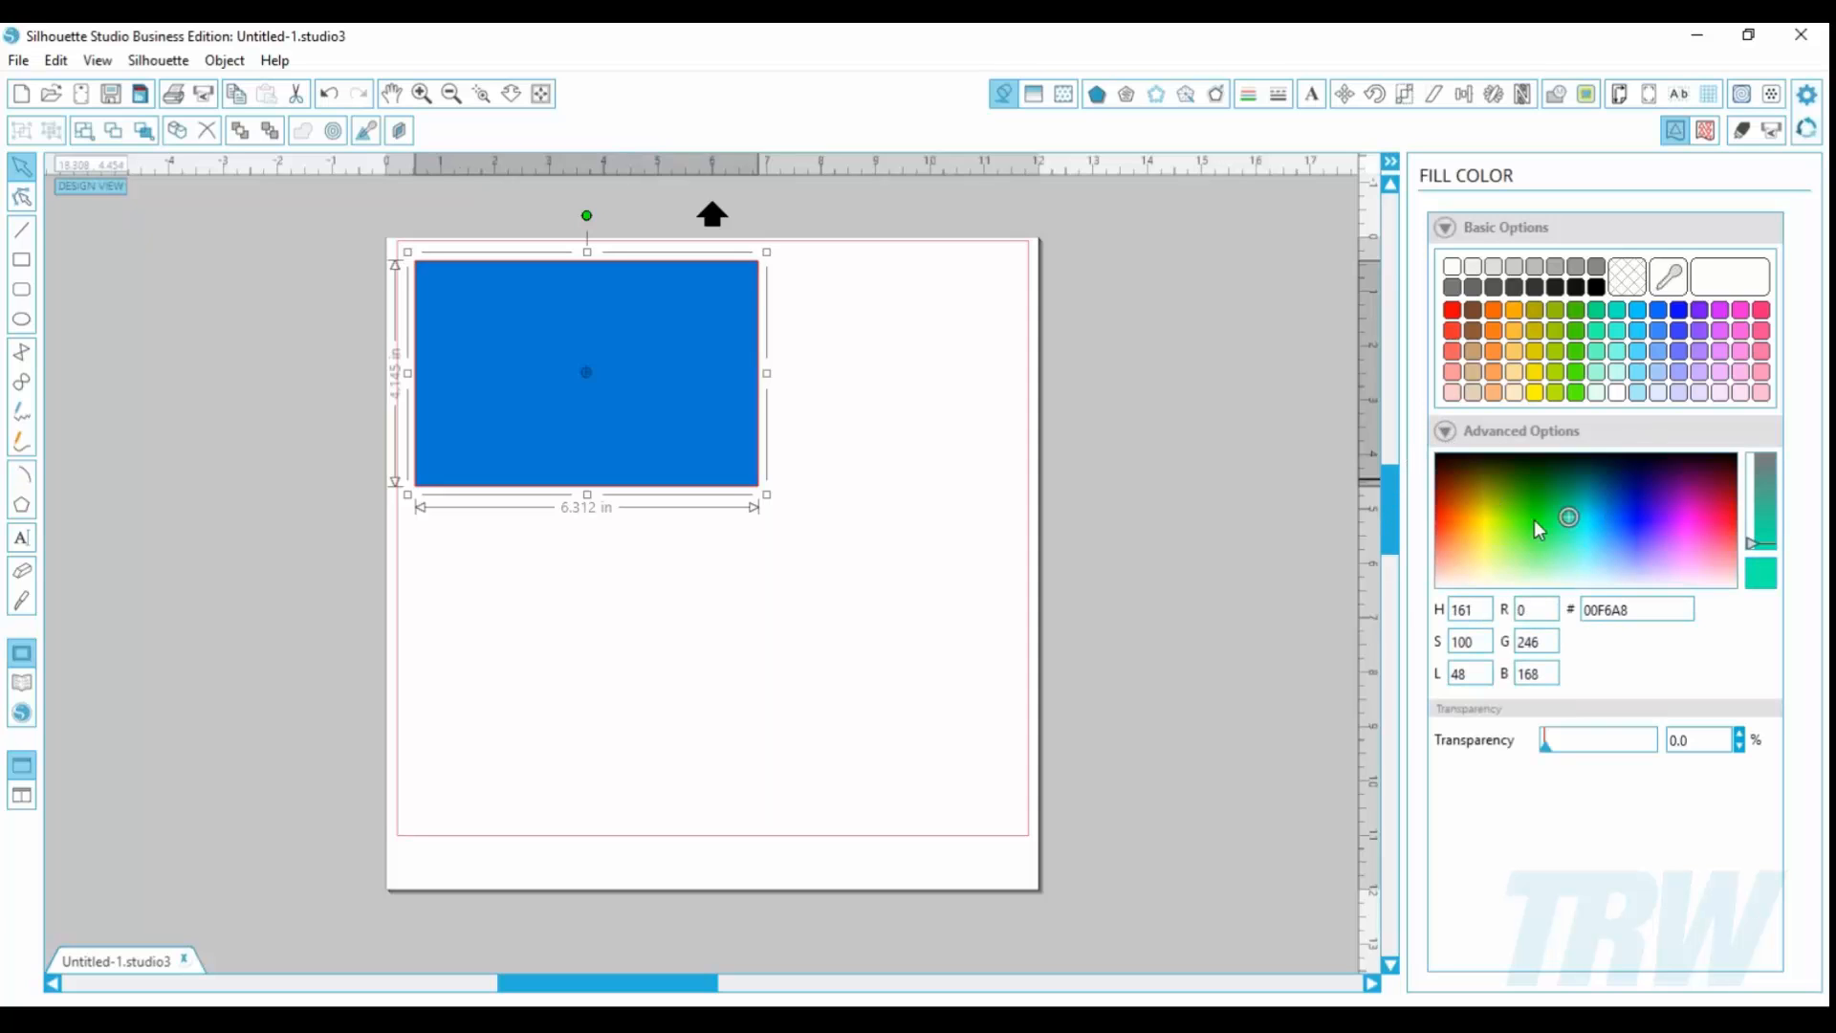
mouse_move(1537, 529)
left_mouse_down()
mouse_move(1600, 541)
mouse_move(1574, 550)
mouse_move(1583, 564)
left_mouse_up()
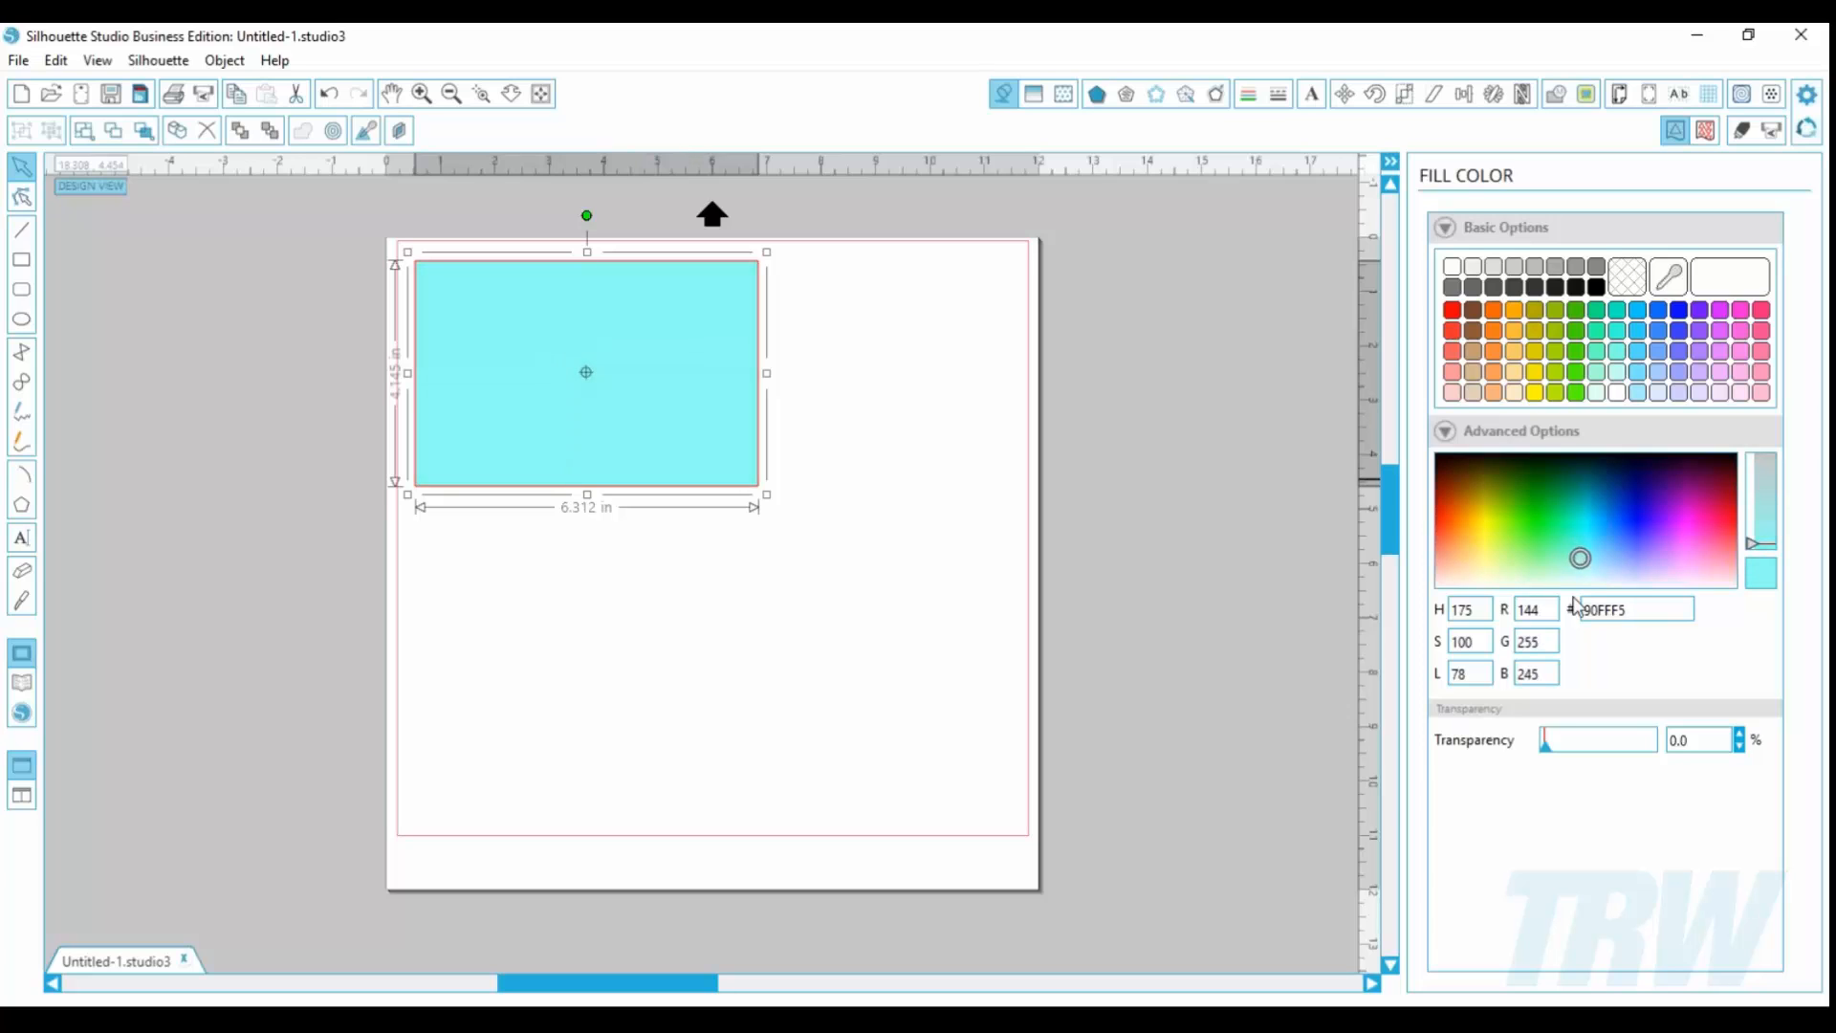
left_click(896, 394)
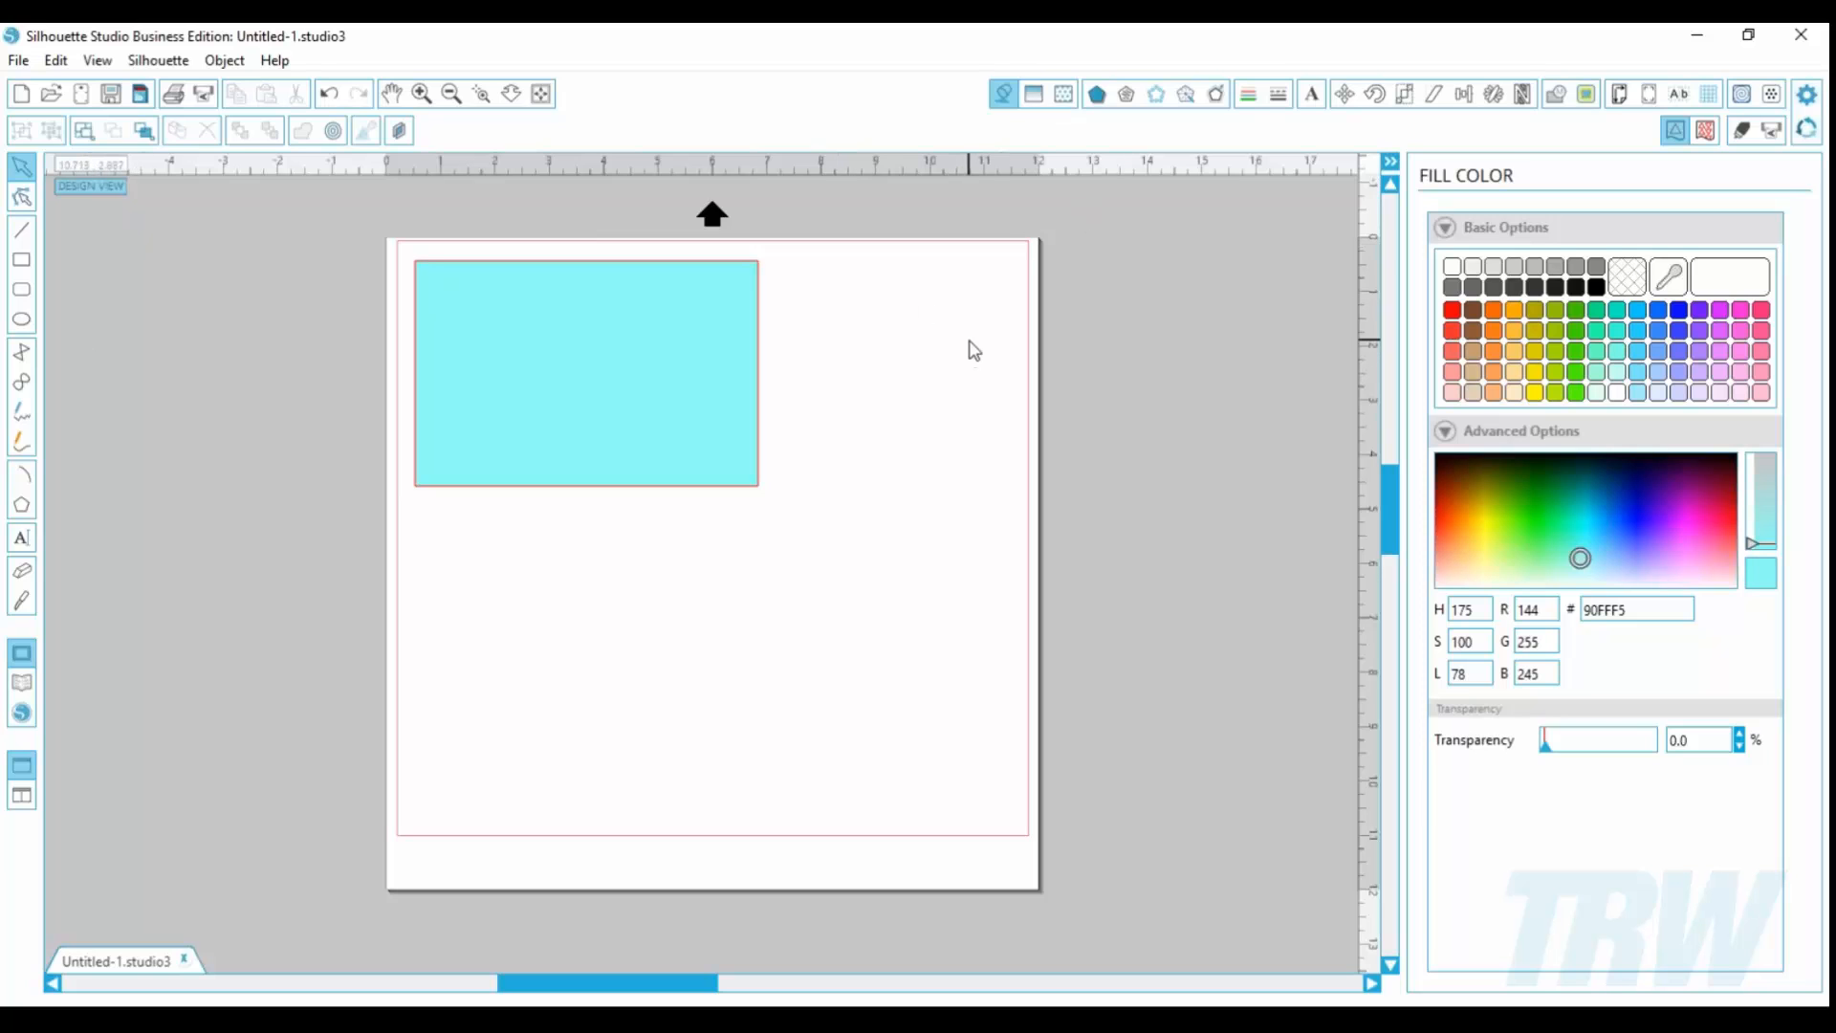
Step: Try orange striped, pink and blue gradient fills on the rectangle and clear the gradient
left_click(1036, 95)
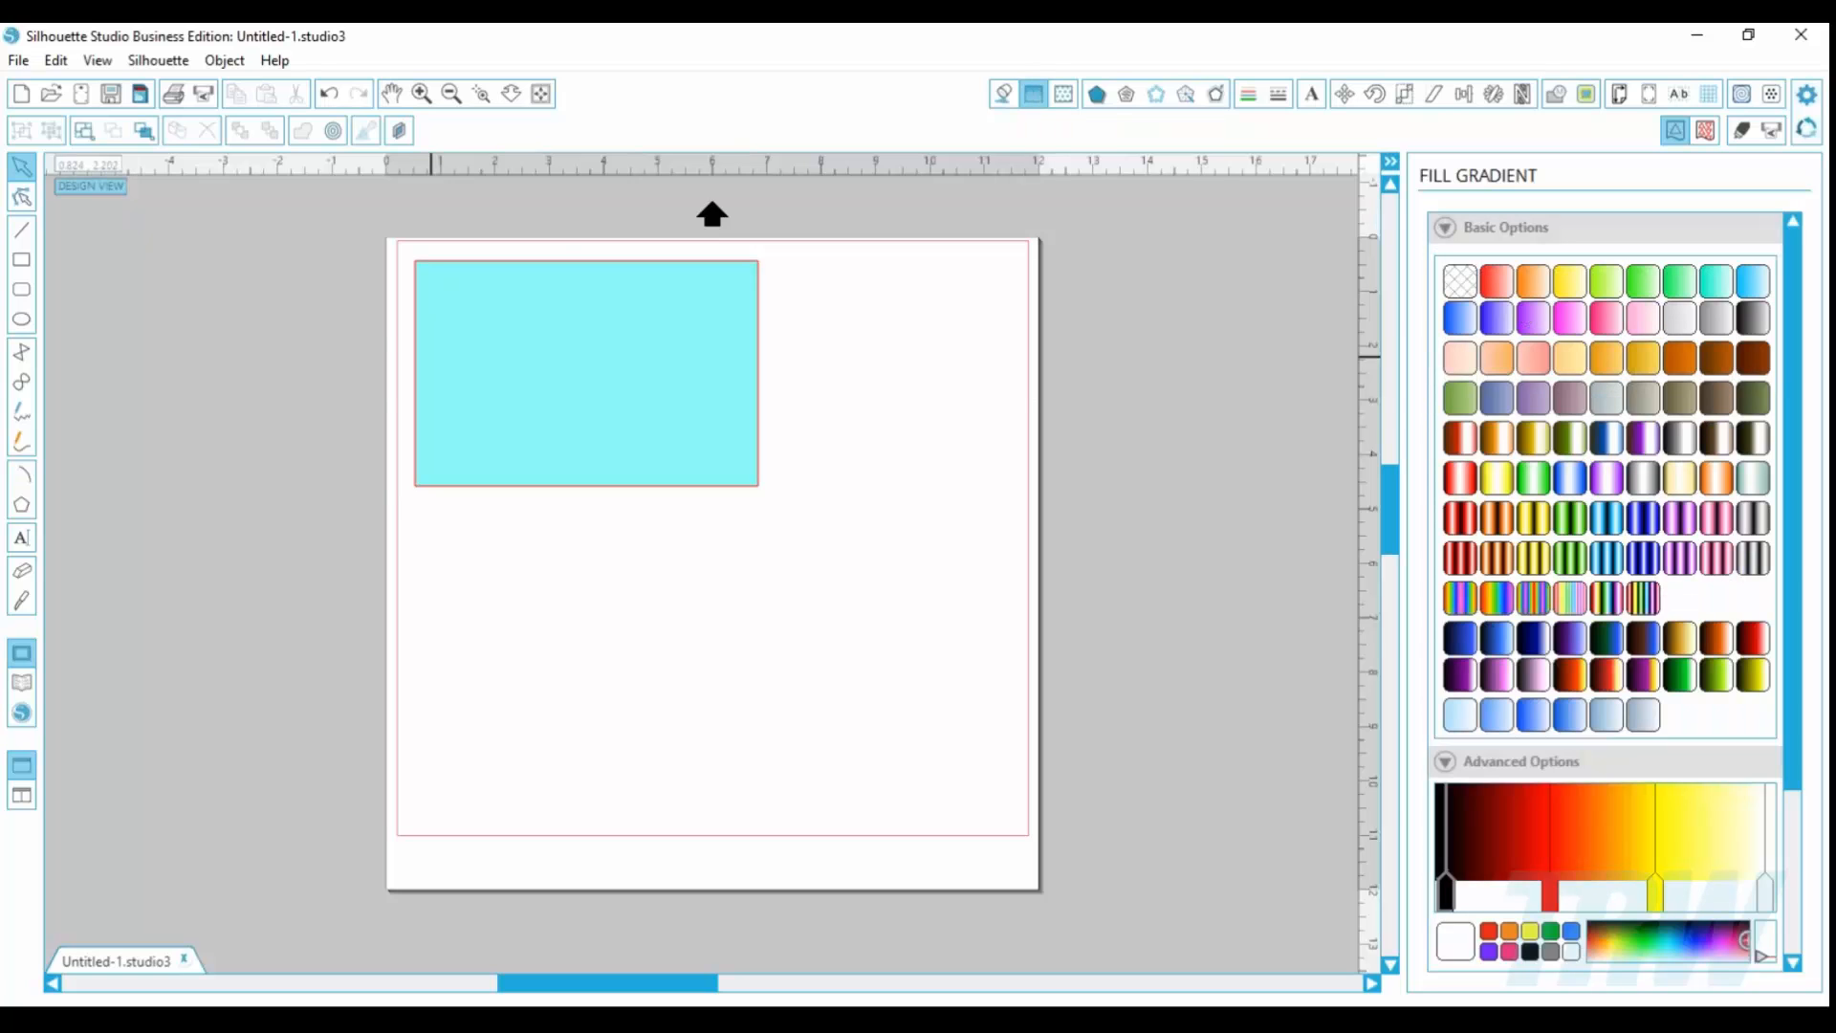
left_click(487, 392)
left_click(1489, 519)
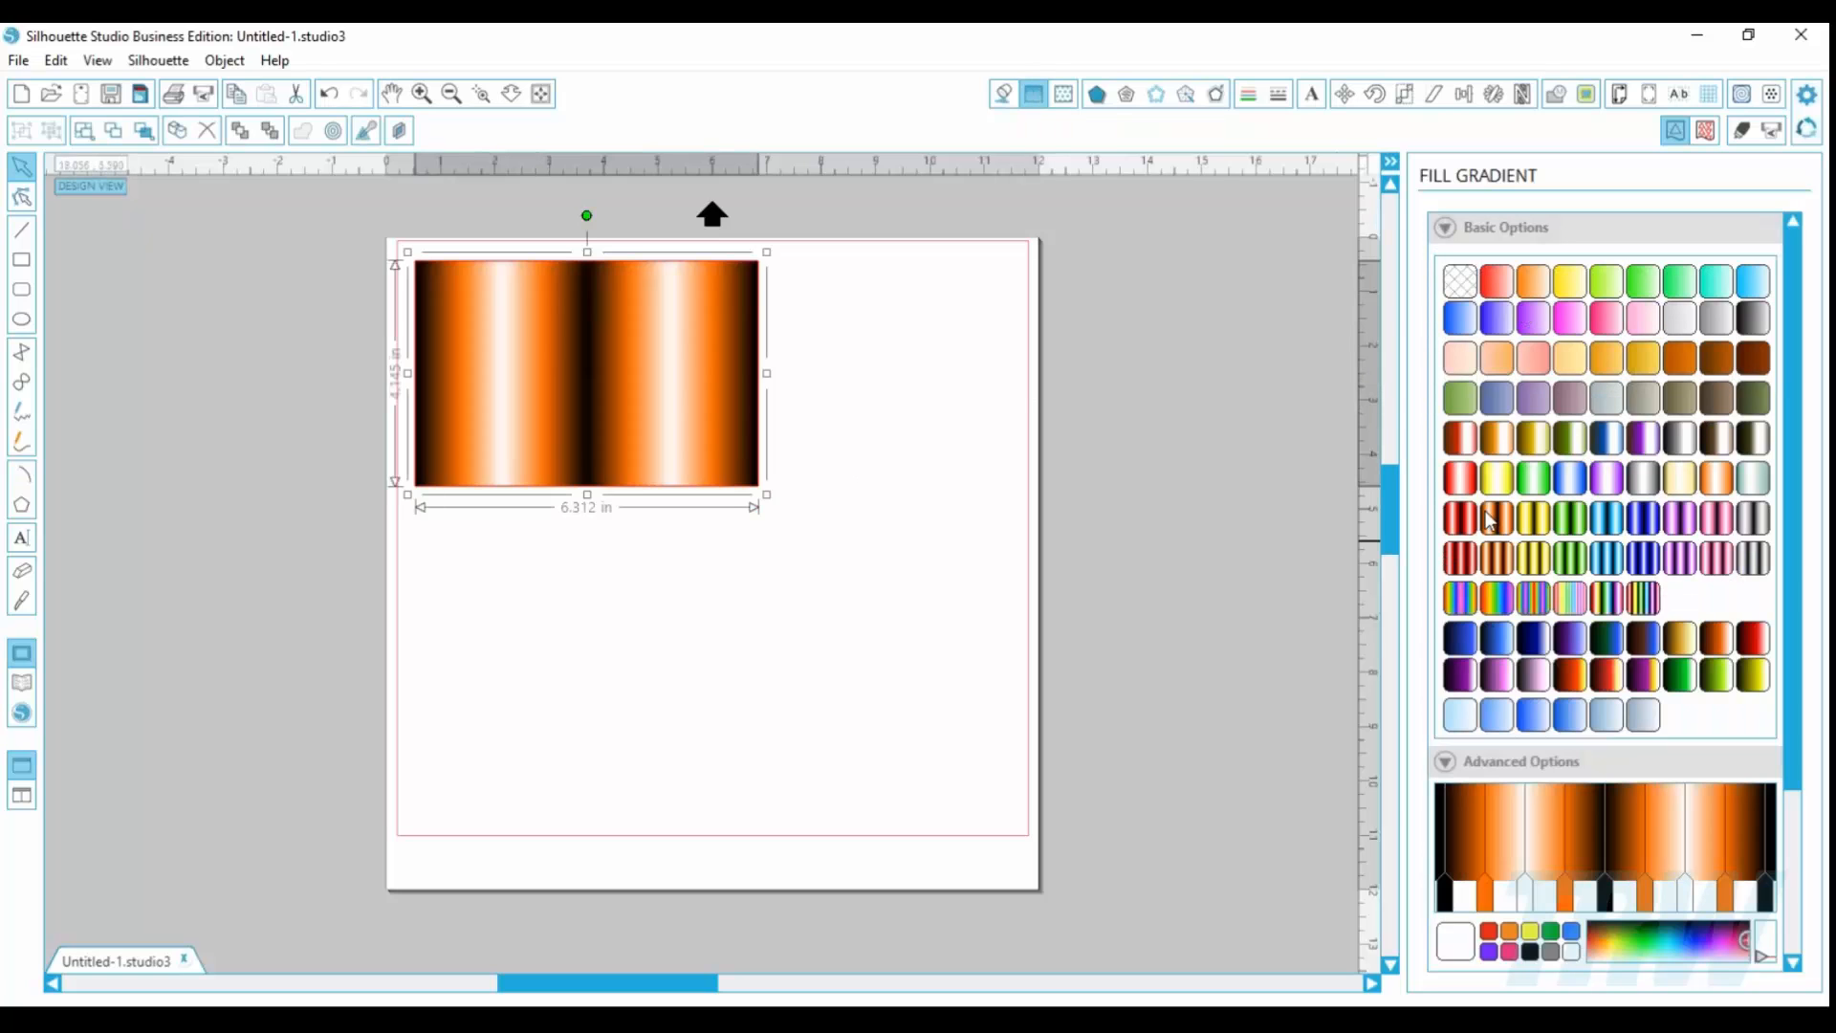
left_click(1569, 398)
left_click(1606, 317)
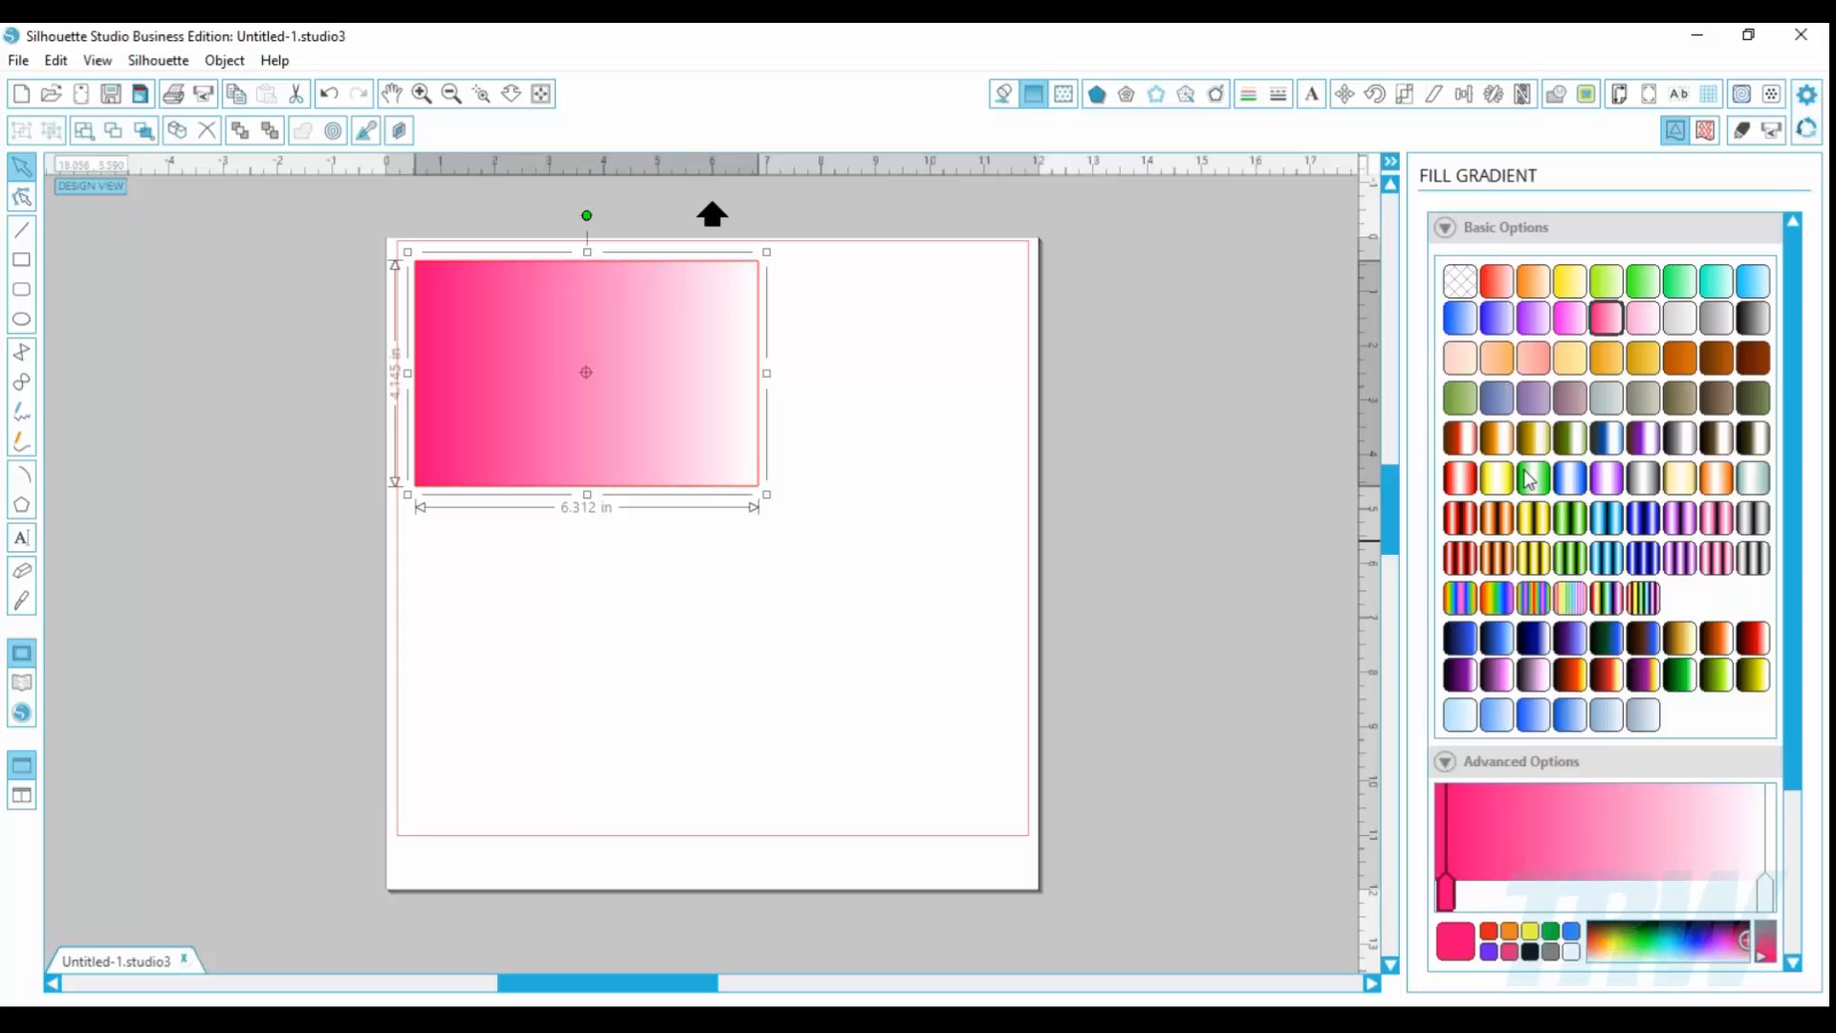
left_click(1532, 438)
left_click(1607, 438)
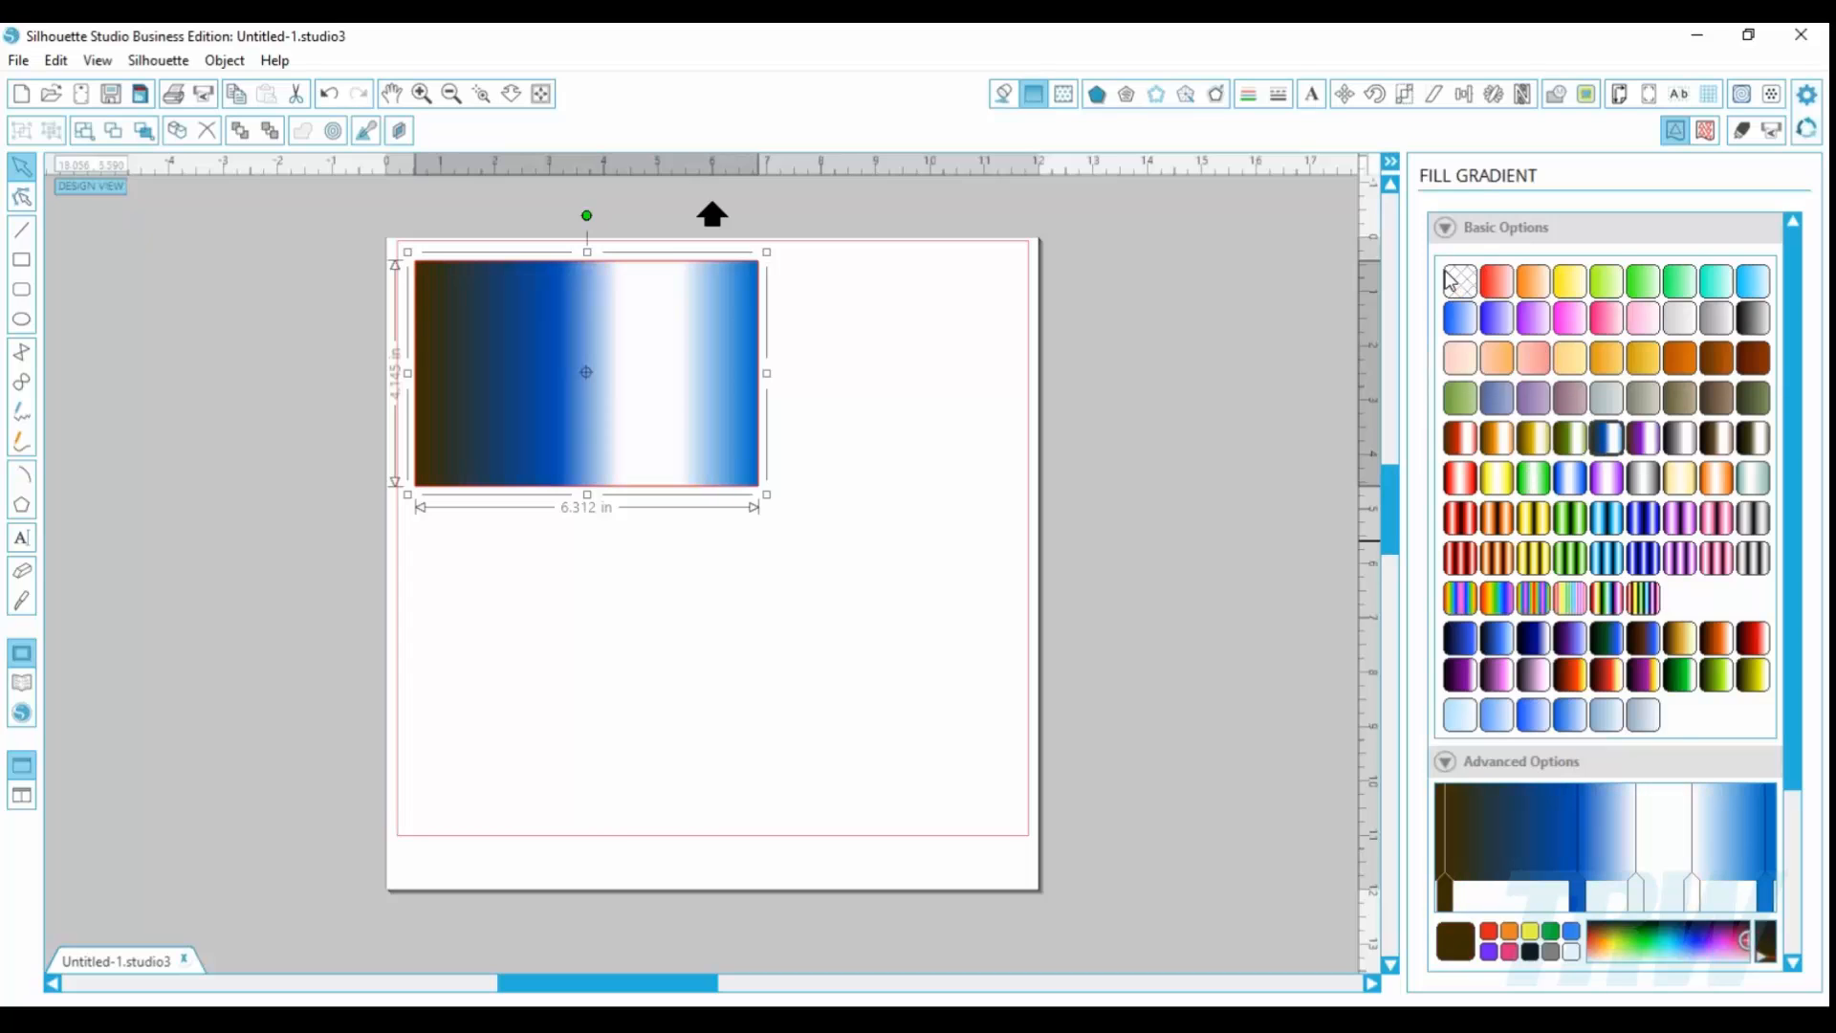
left_click(1461, 287)
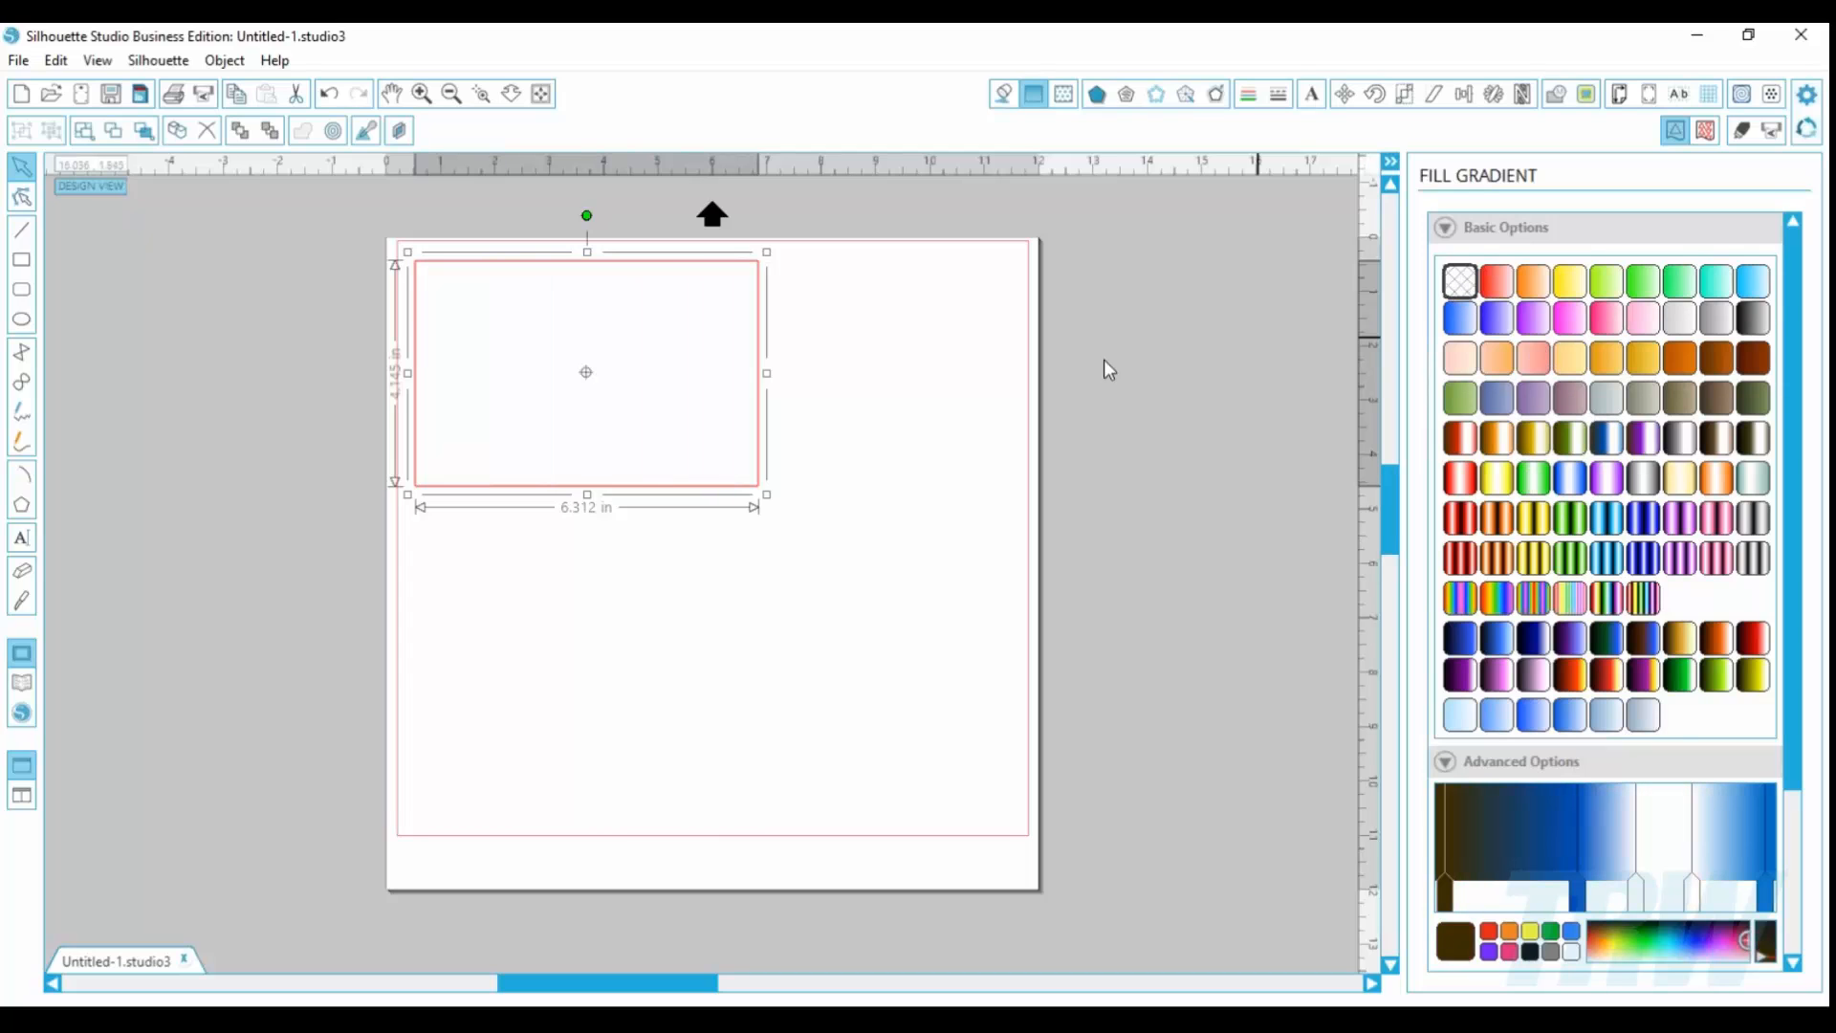
Step: Try several pattern fills on the rectangle, including plain pink and green polka dots, and clear the pattern
left_click(1067, 100)
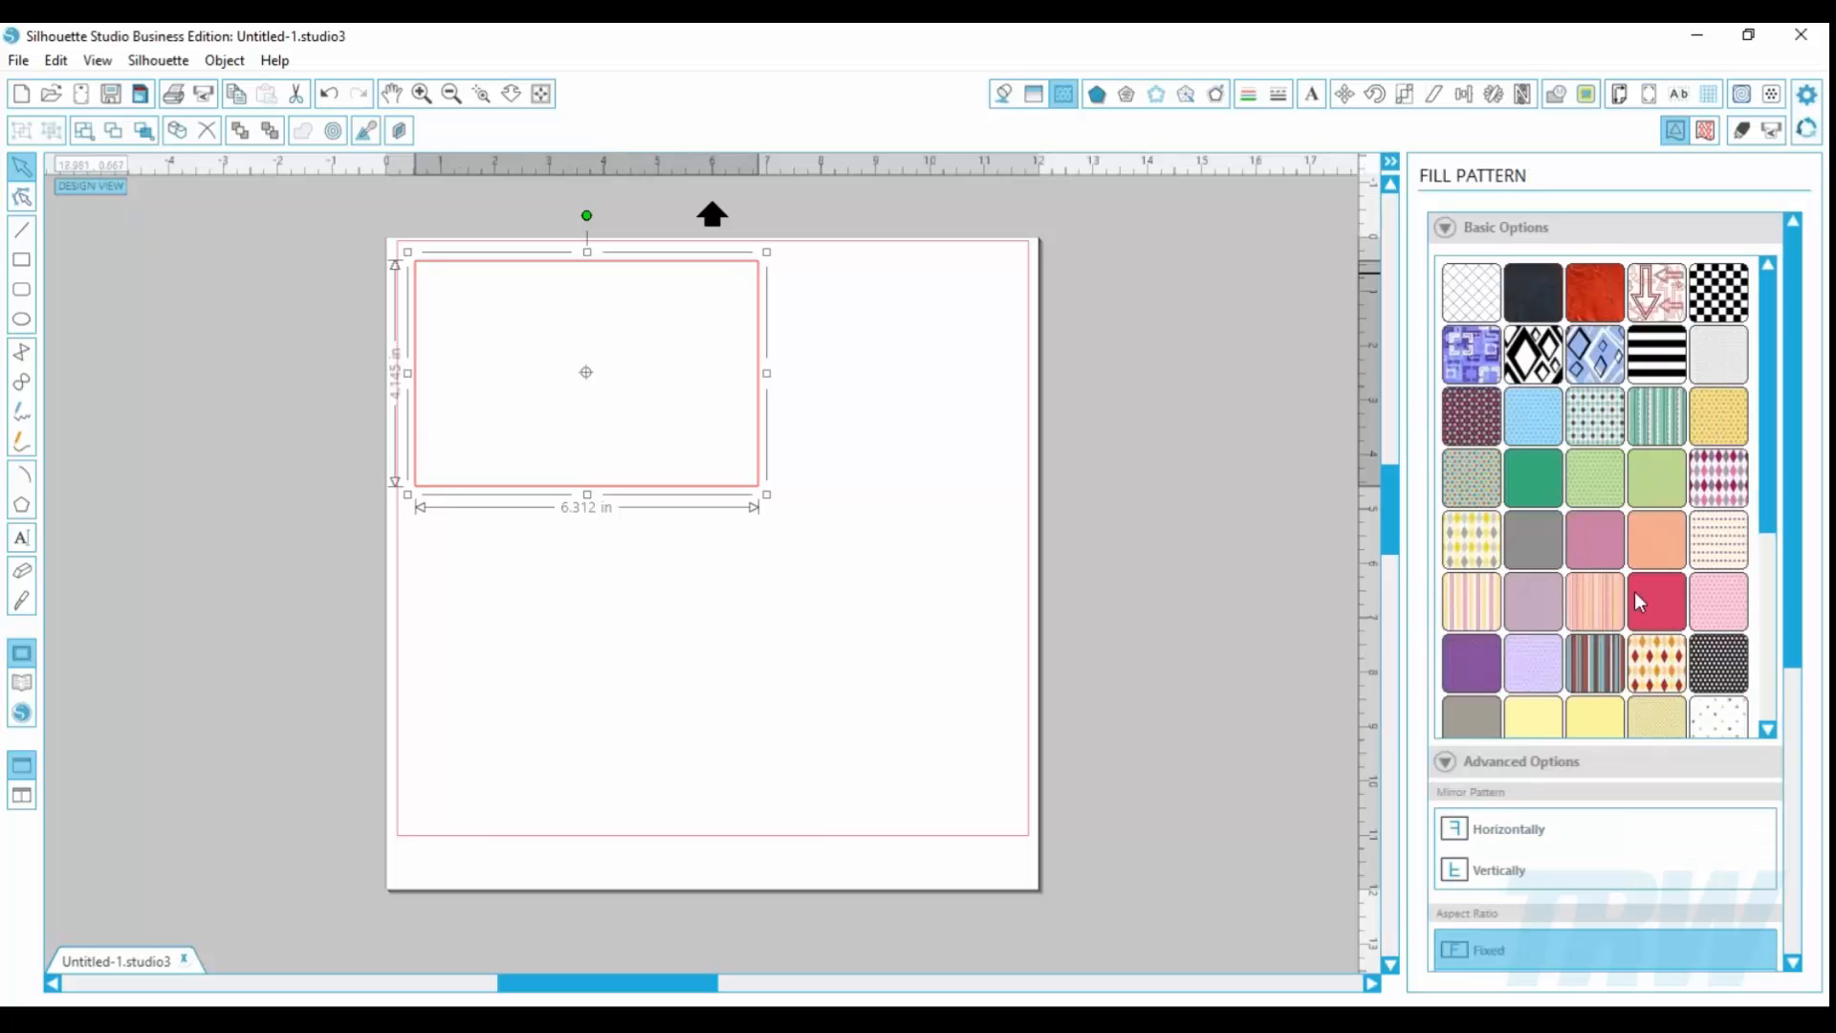
left_click(1602, 610)
left_click(1594, 535)
left_click(1716, 487)
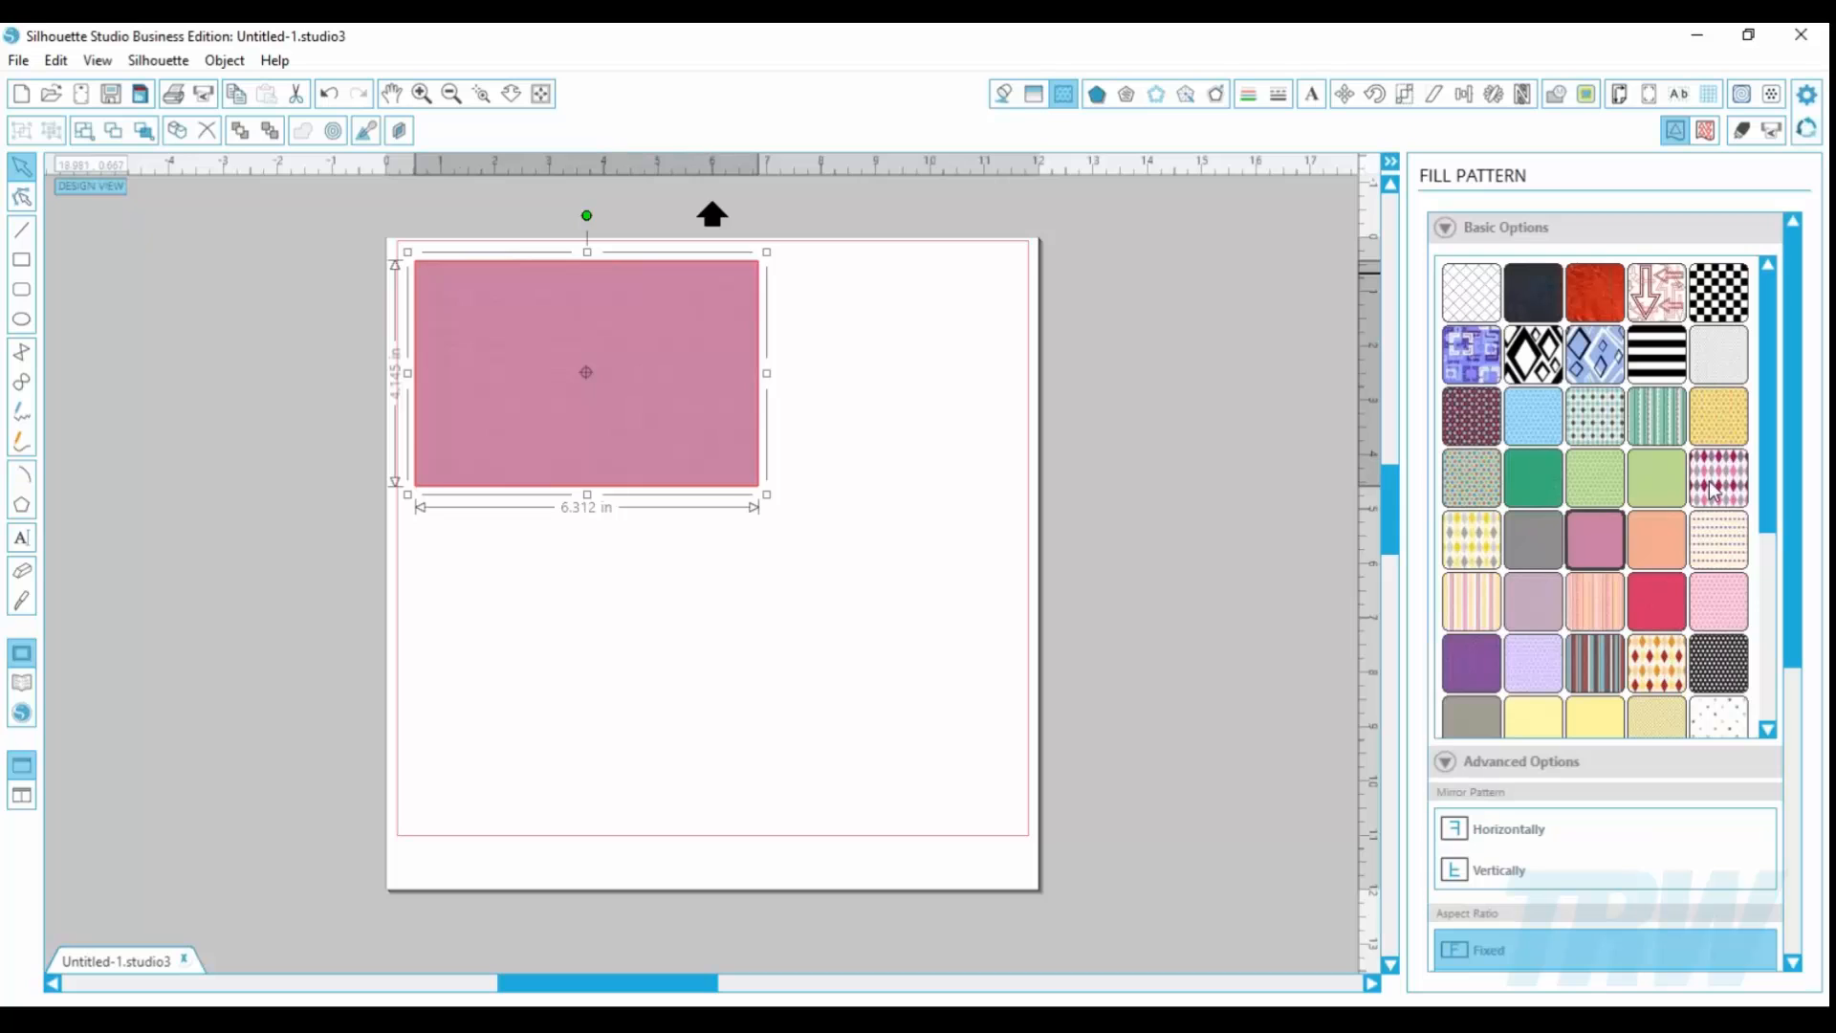
left_click(1610, 463)
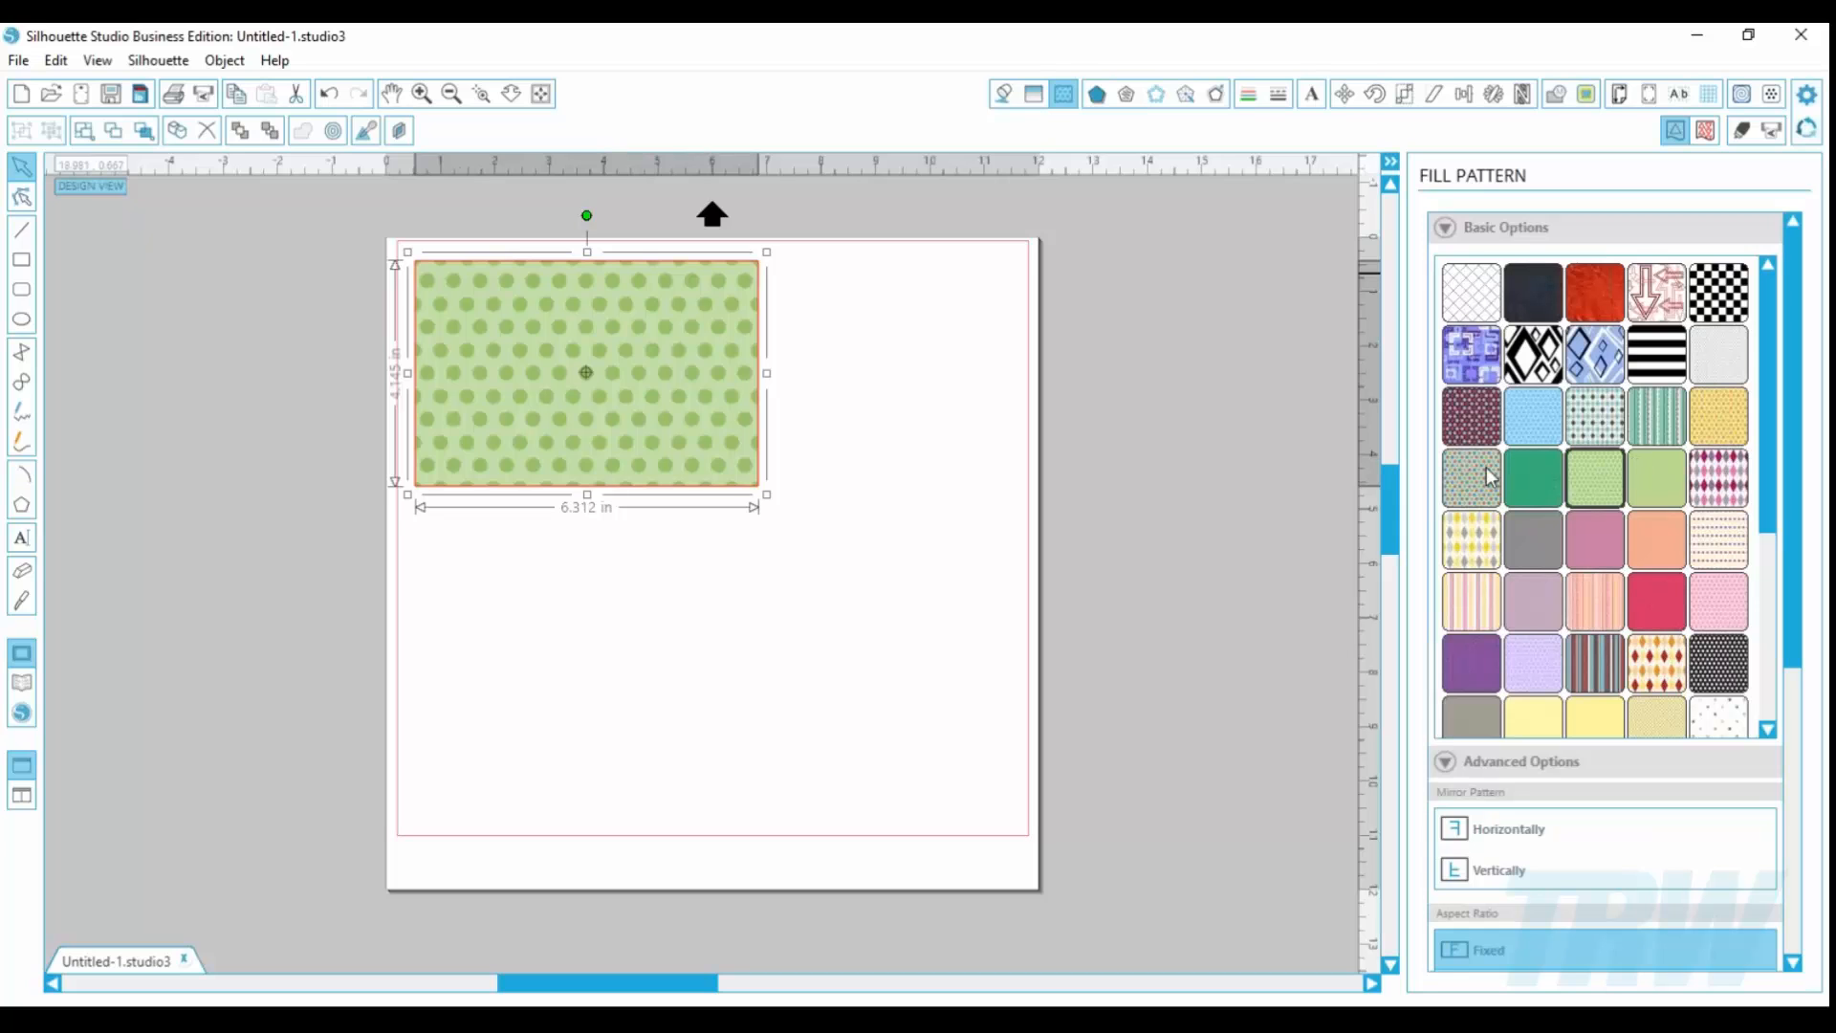
left_click(1481, 306)
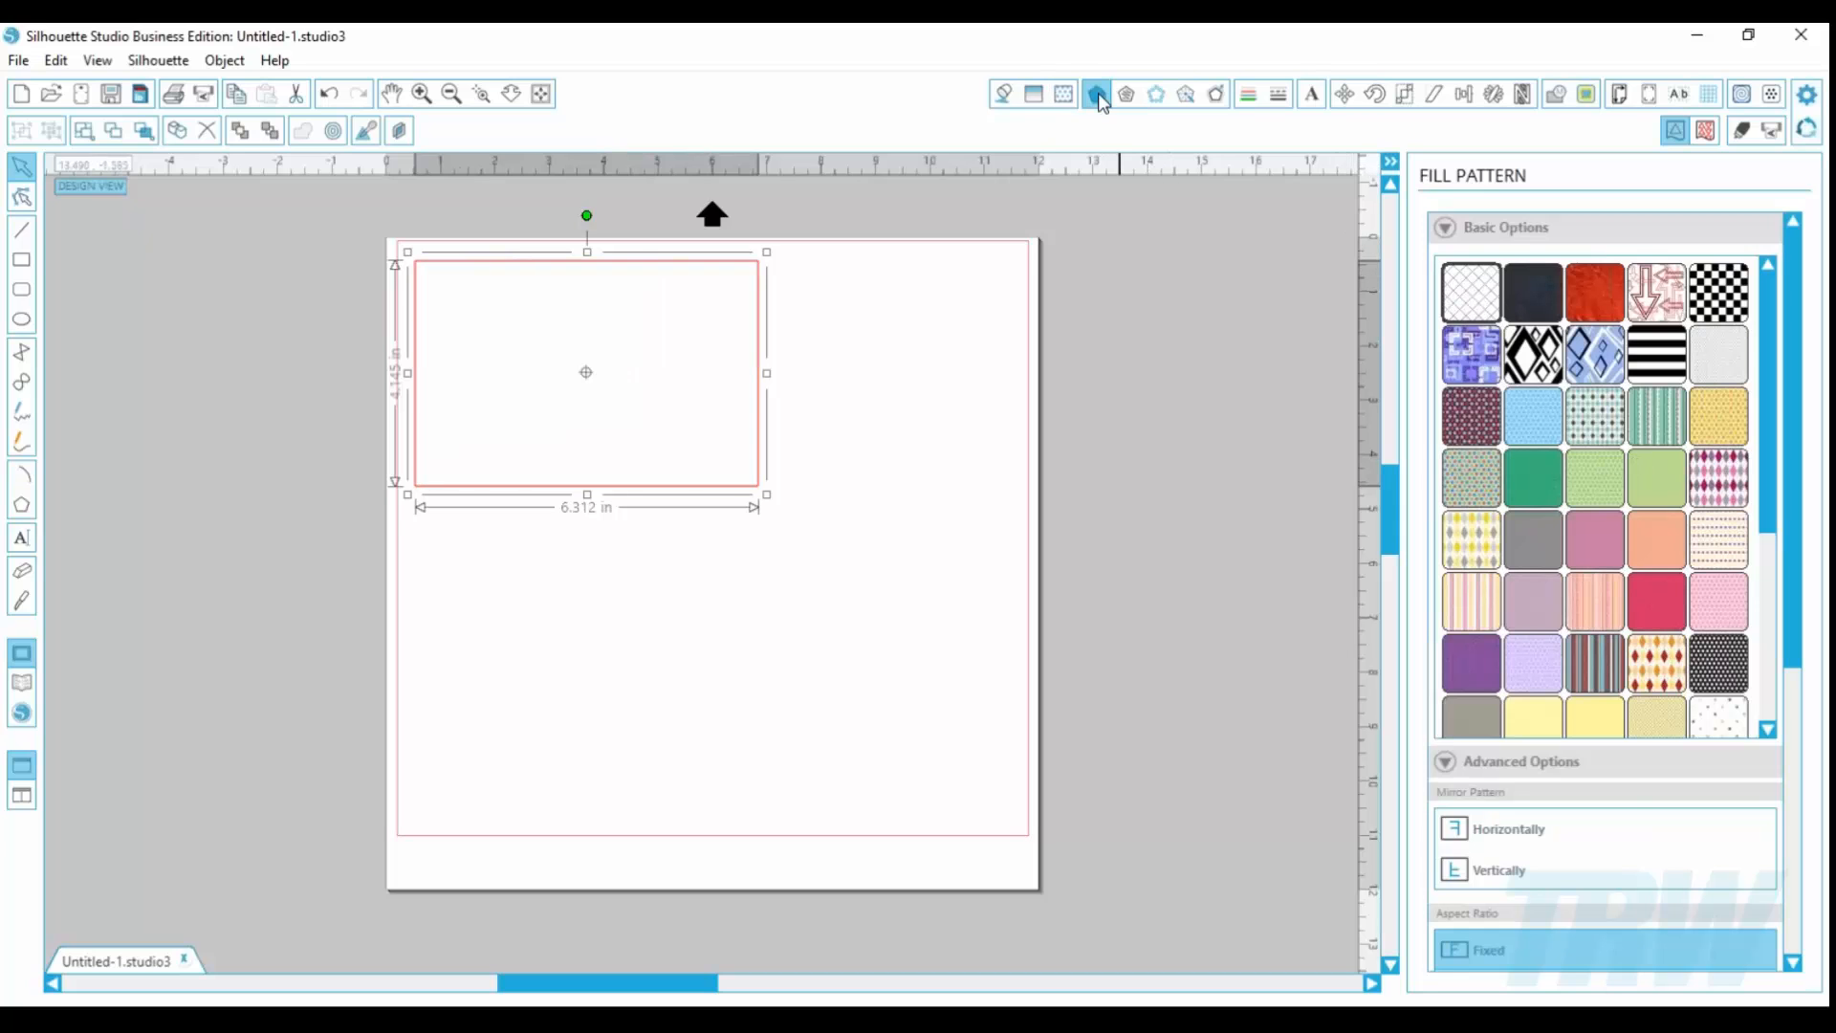
Step: Apply the Pencil fill sketch to the rectangle and enlarge it to about 9.2 by 6.0 in
left_click(1097, 93)
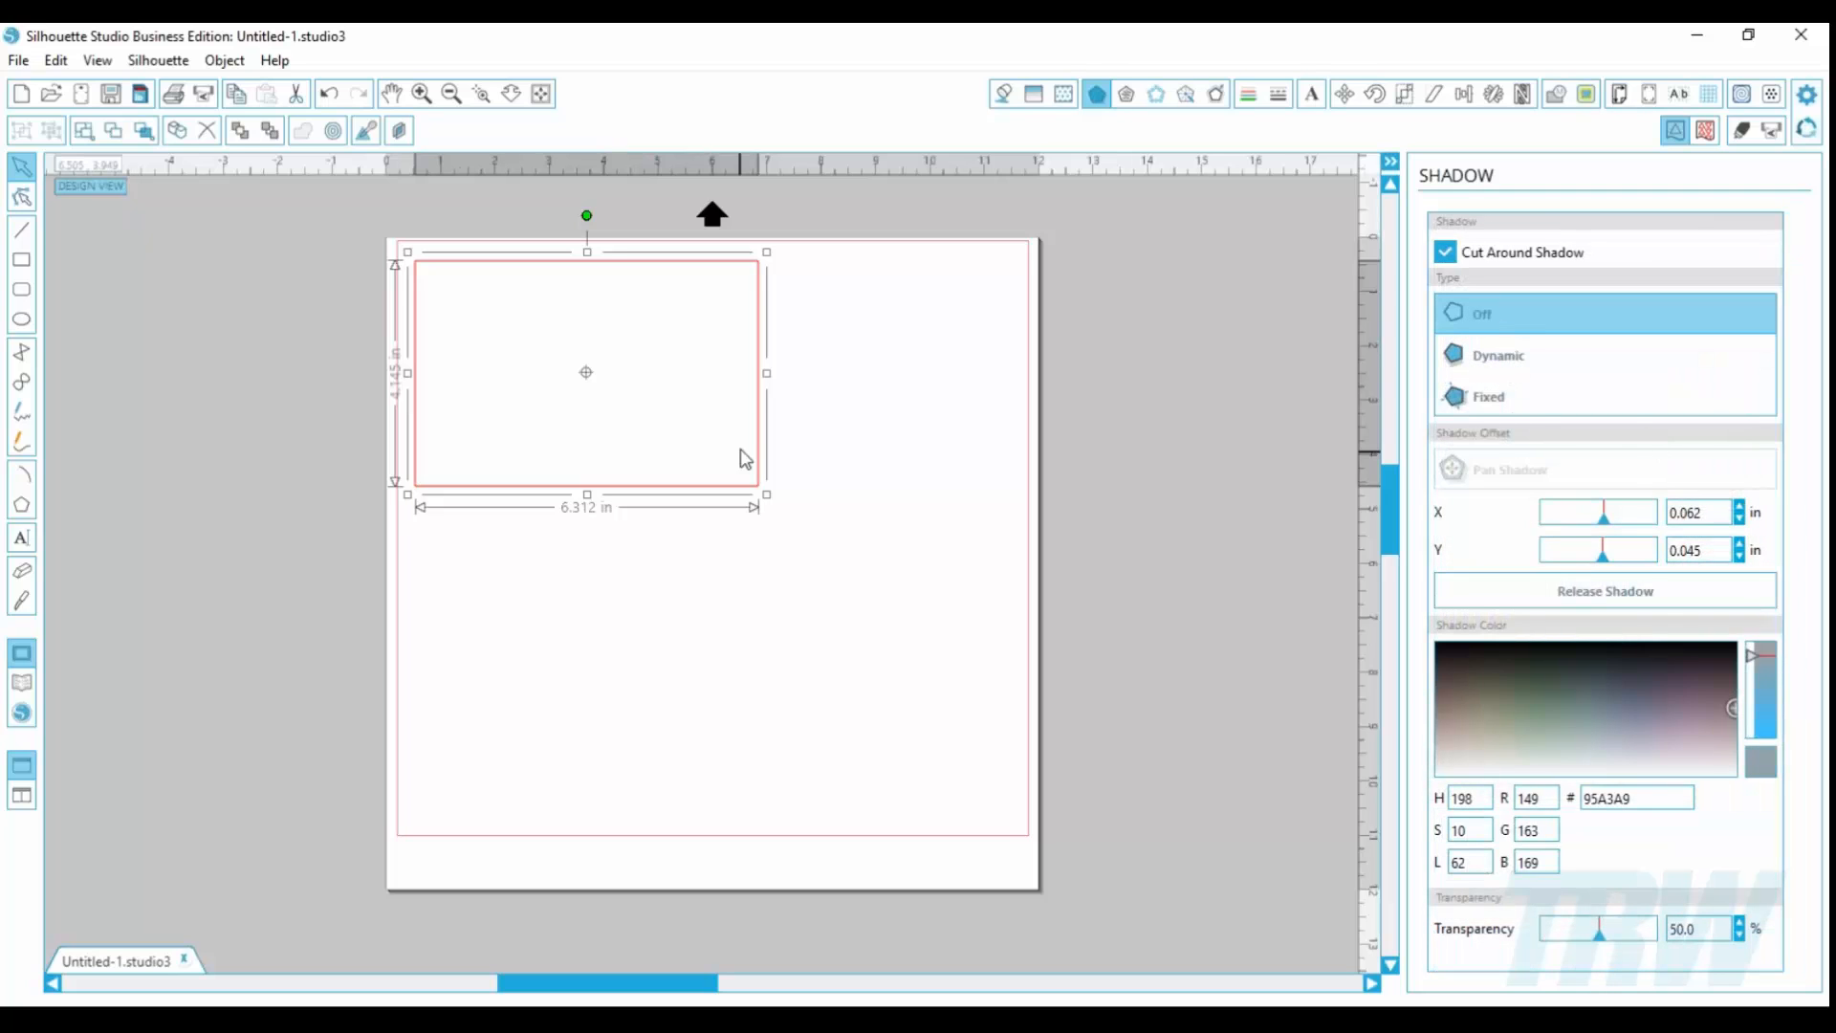
left_click(1128, 99)
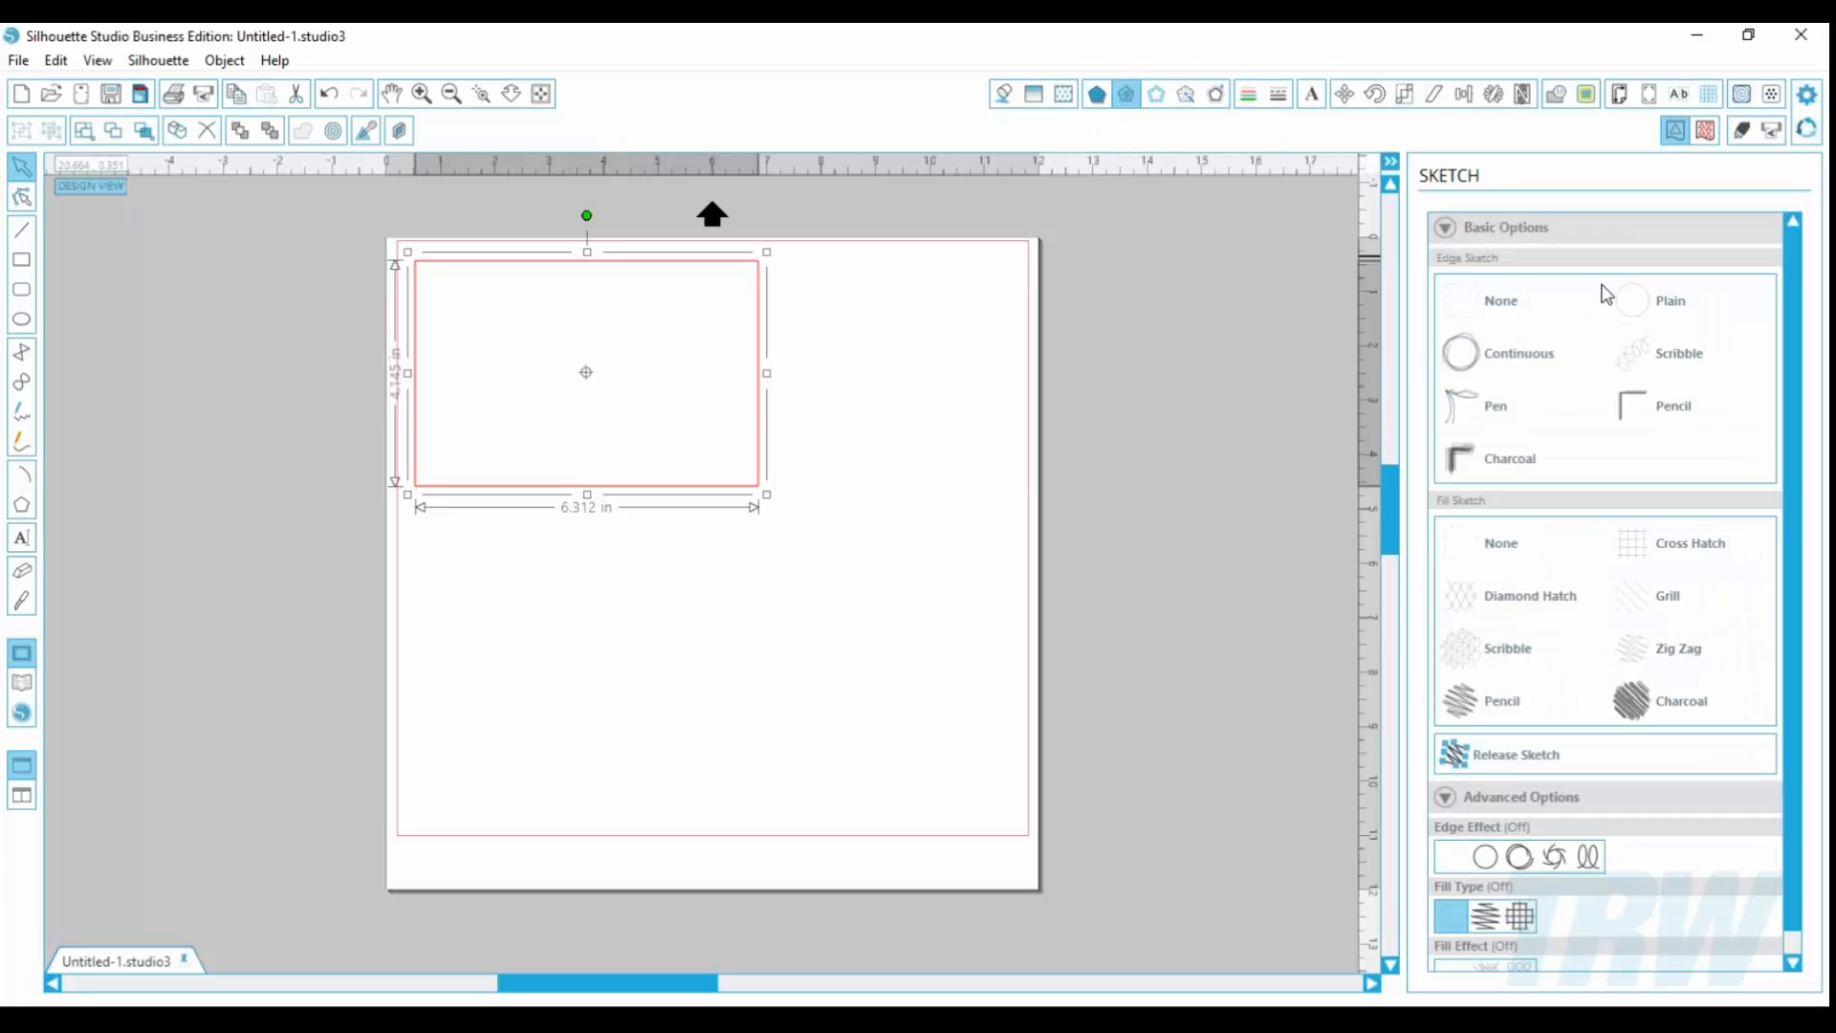
left_click(1523, 703)
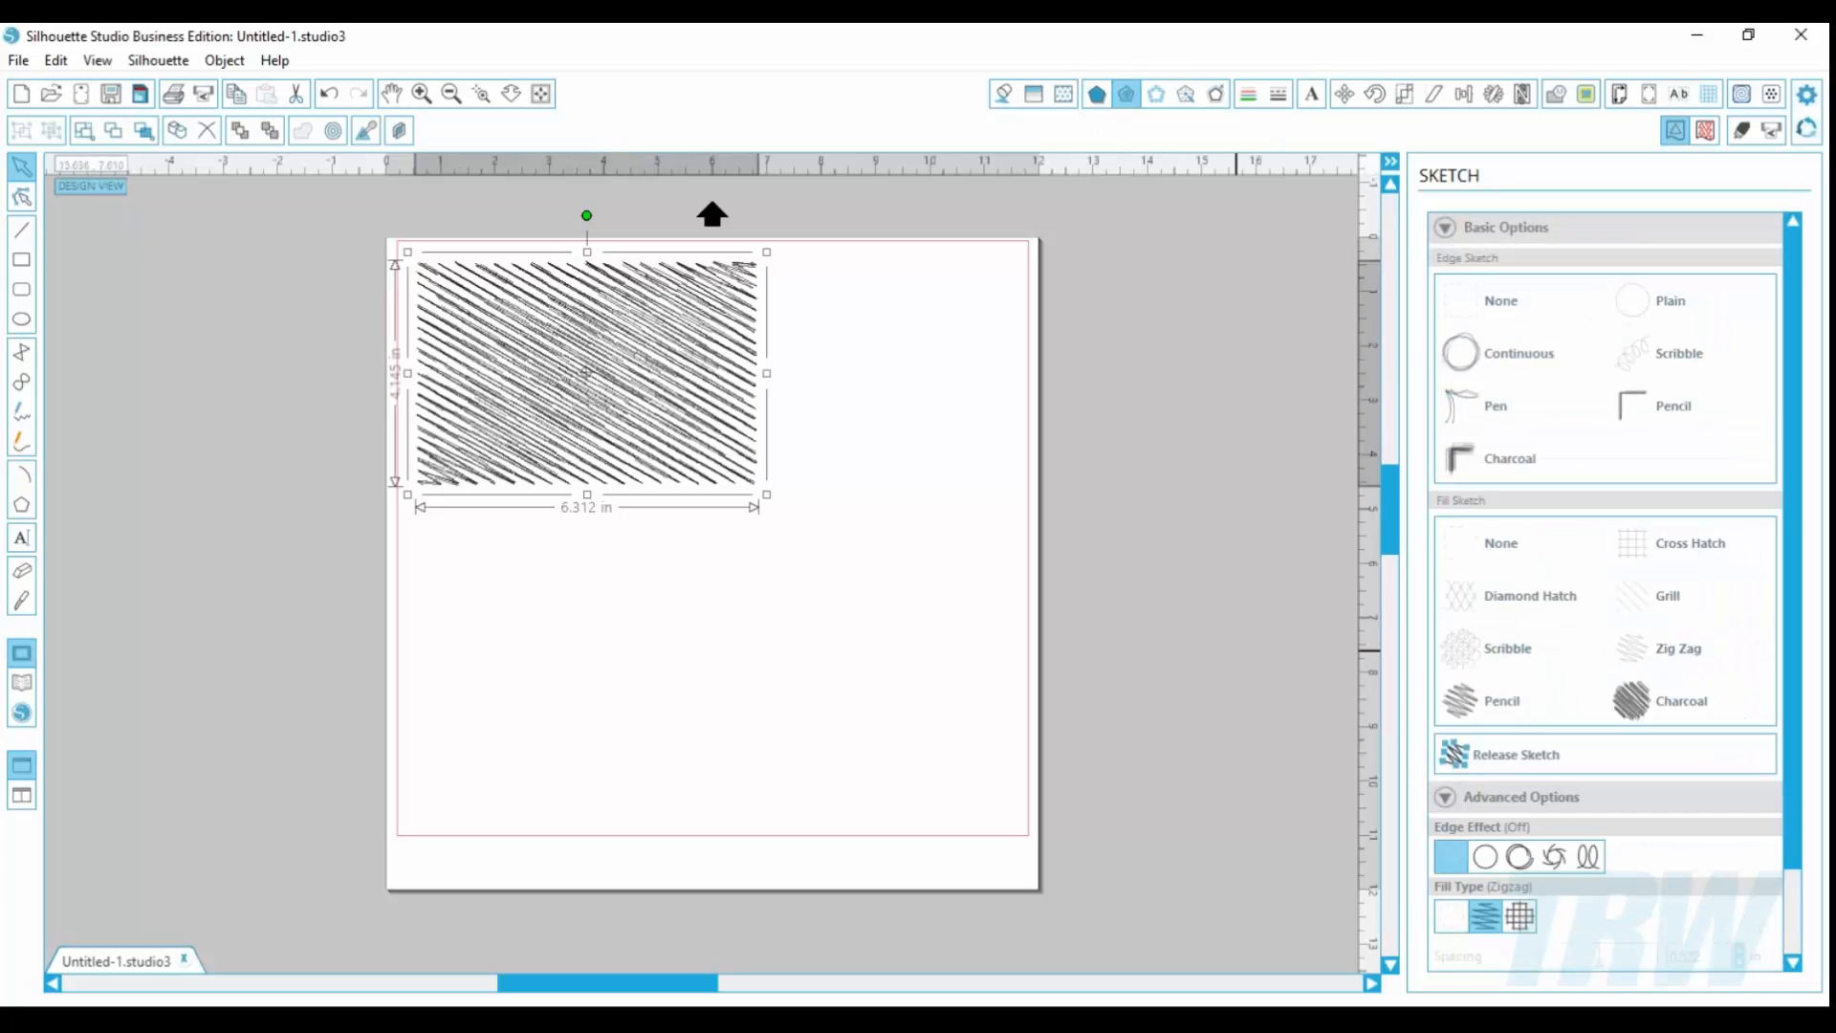
left_click_drag(774, 499, 886, 640)
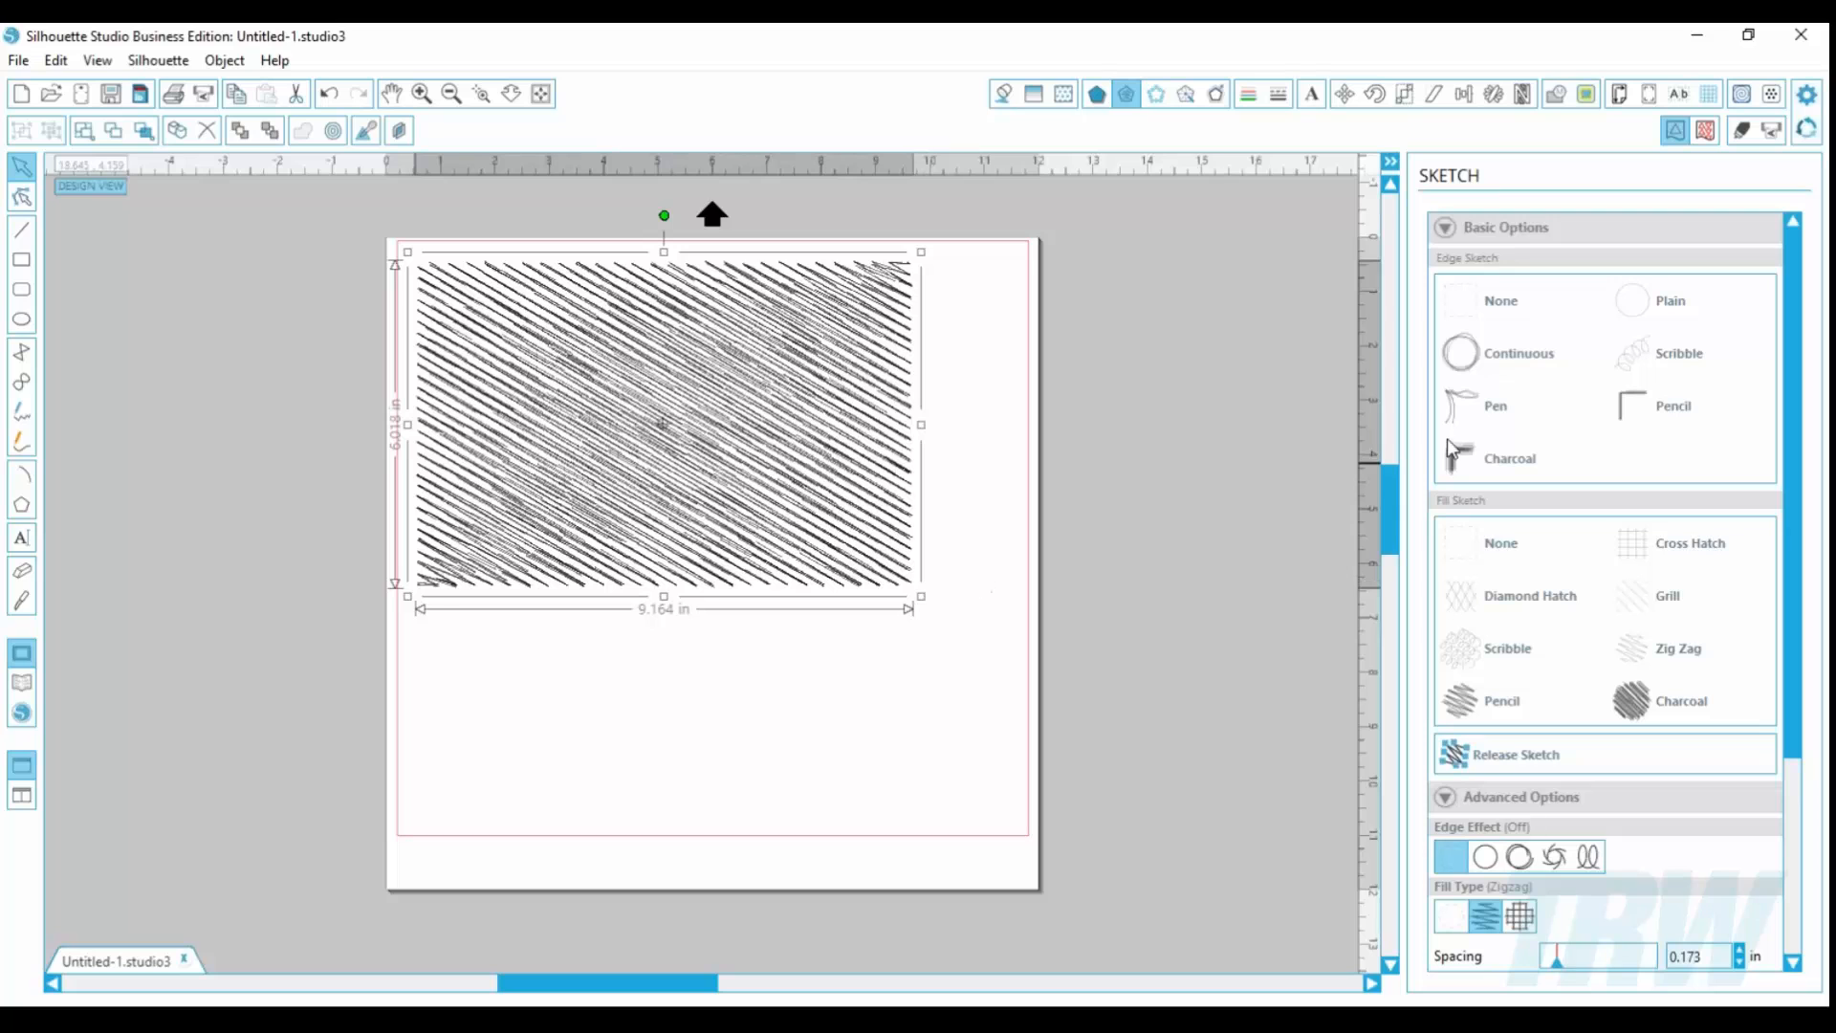
Step: Set the rectangle's fill sketch to None and fill it with solid gray (999999)
left_click(1496, 546)
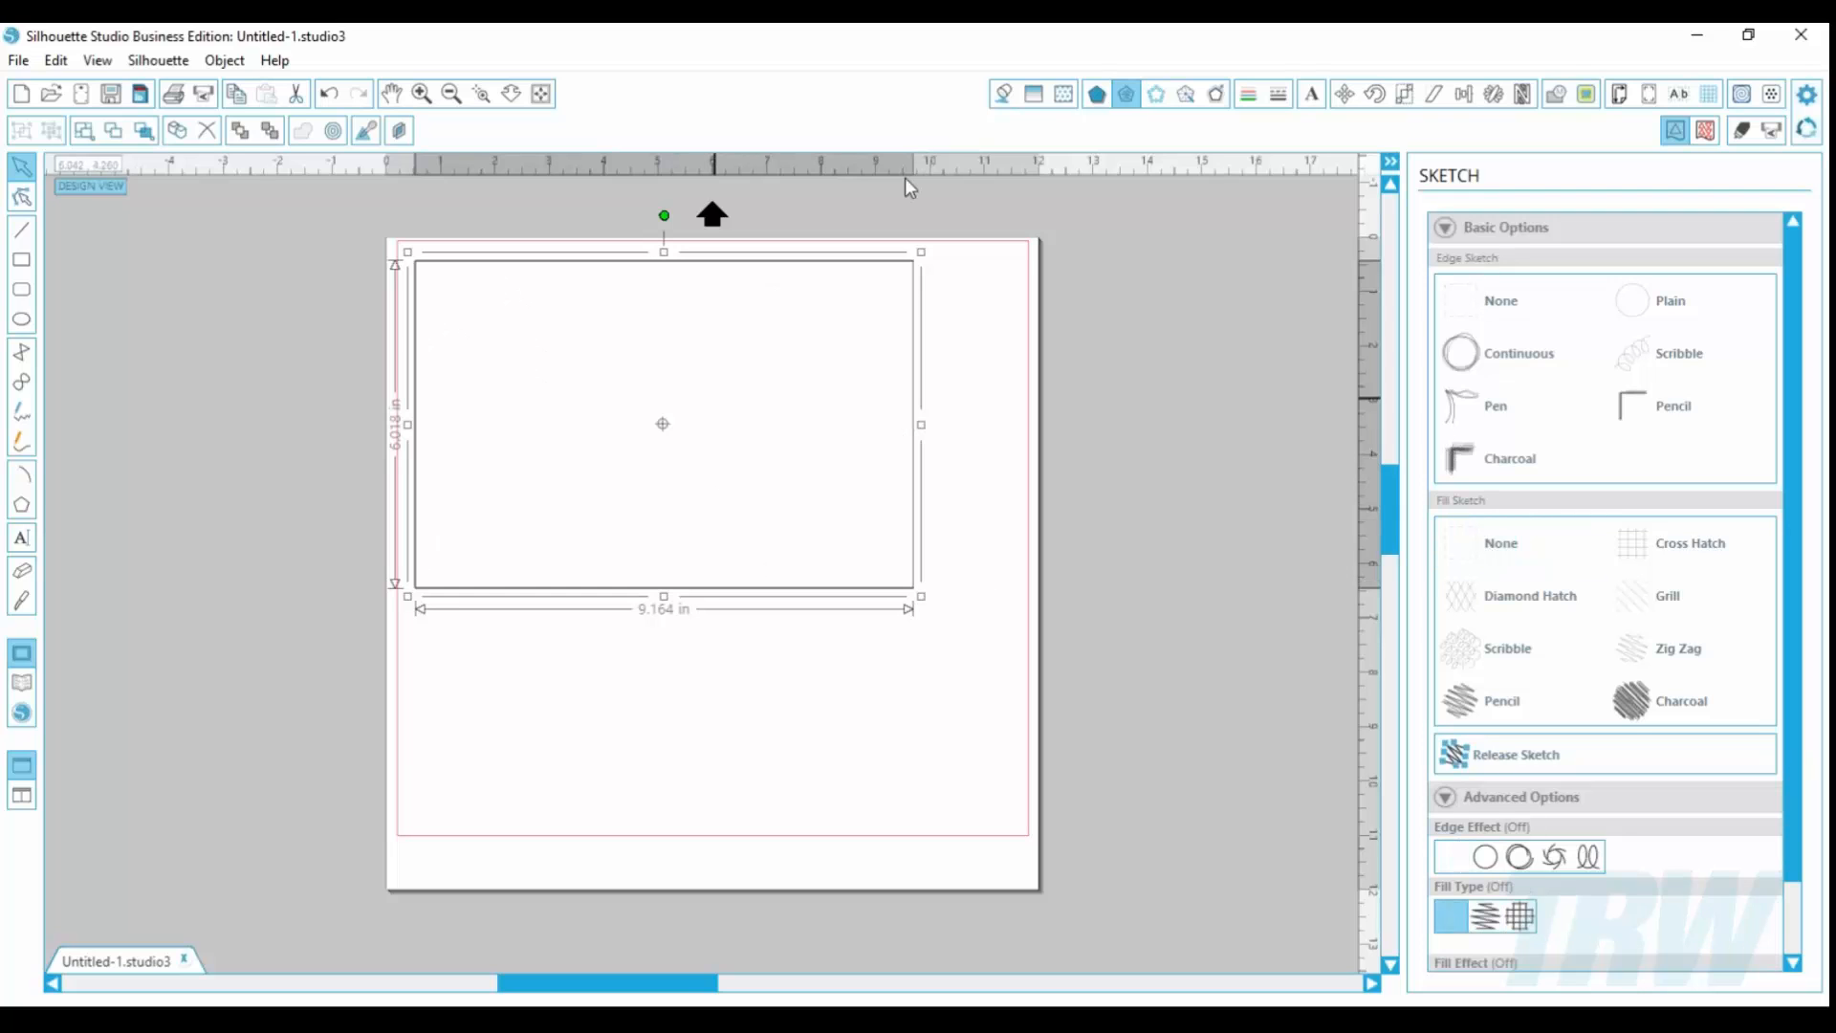
left_click(1004, 93)
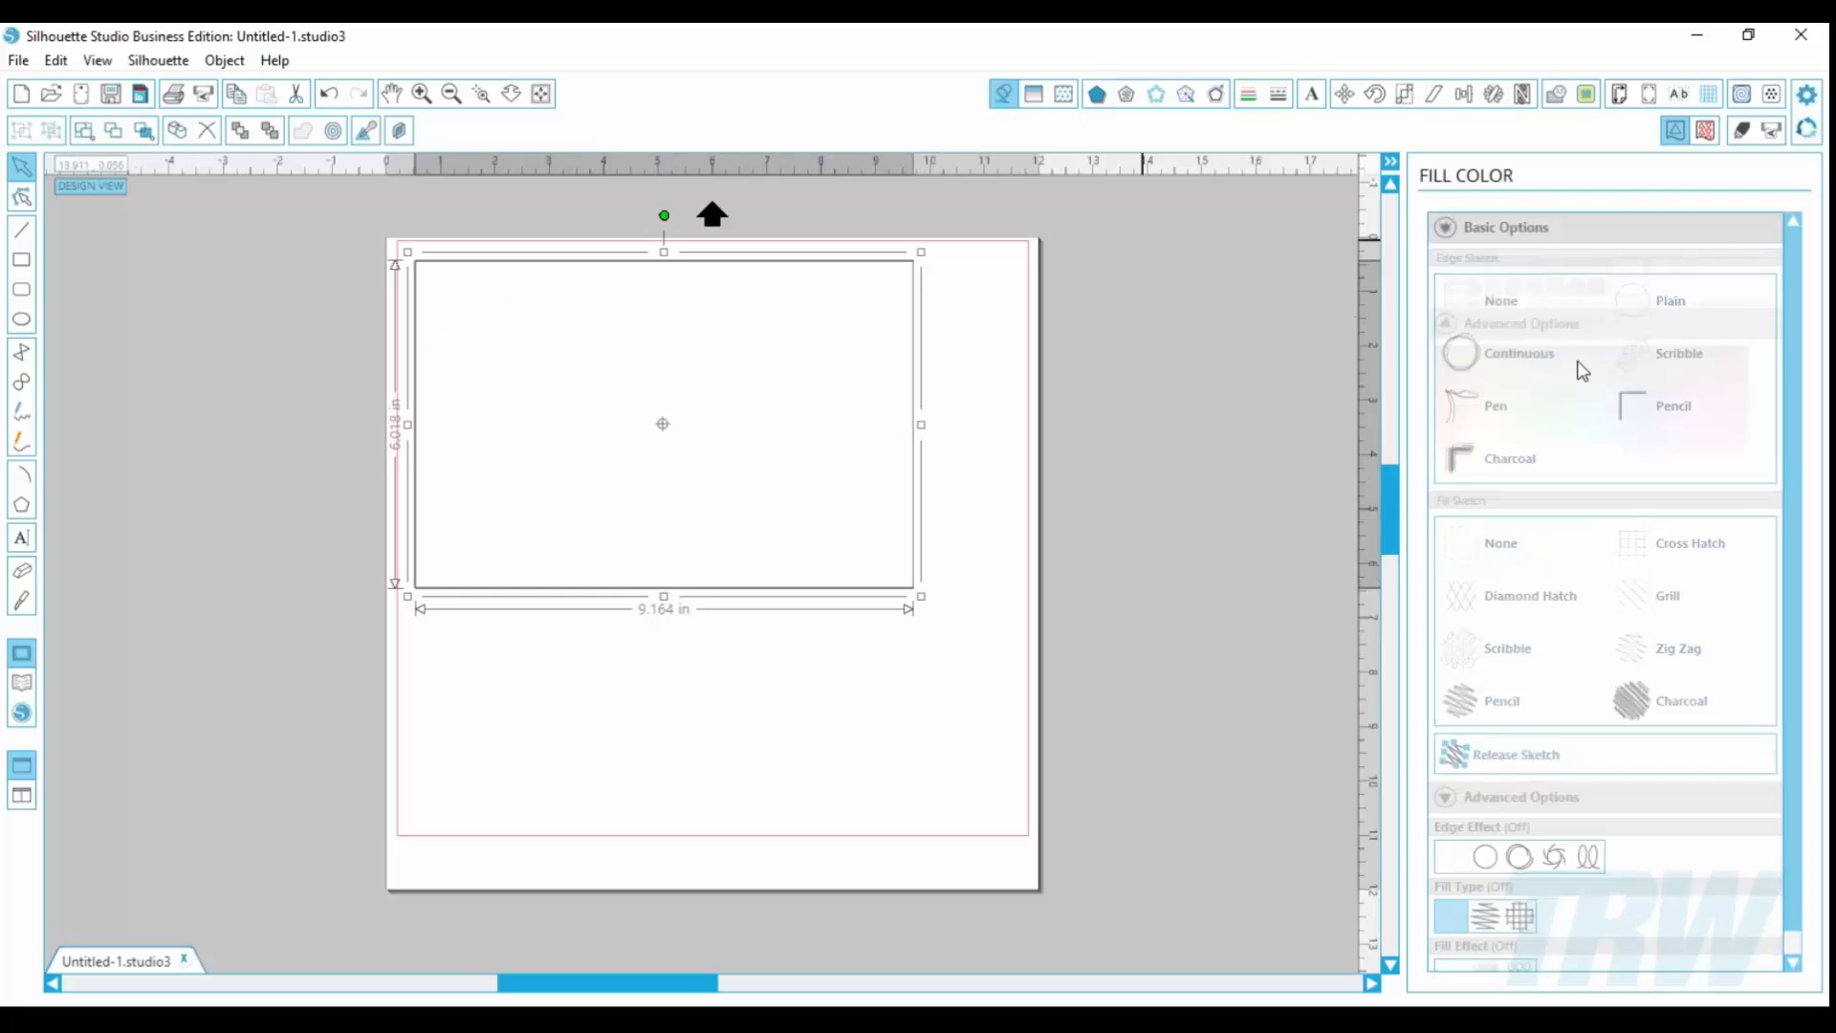
left_click(1577, 268)
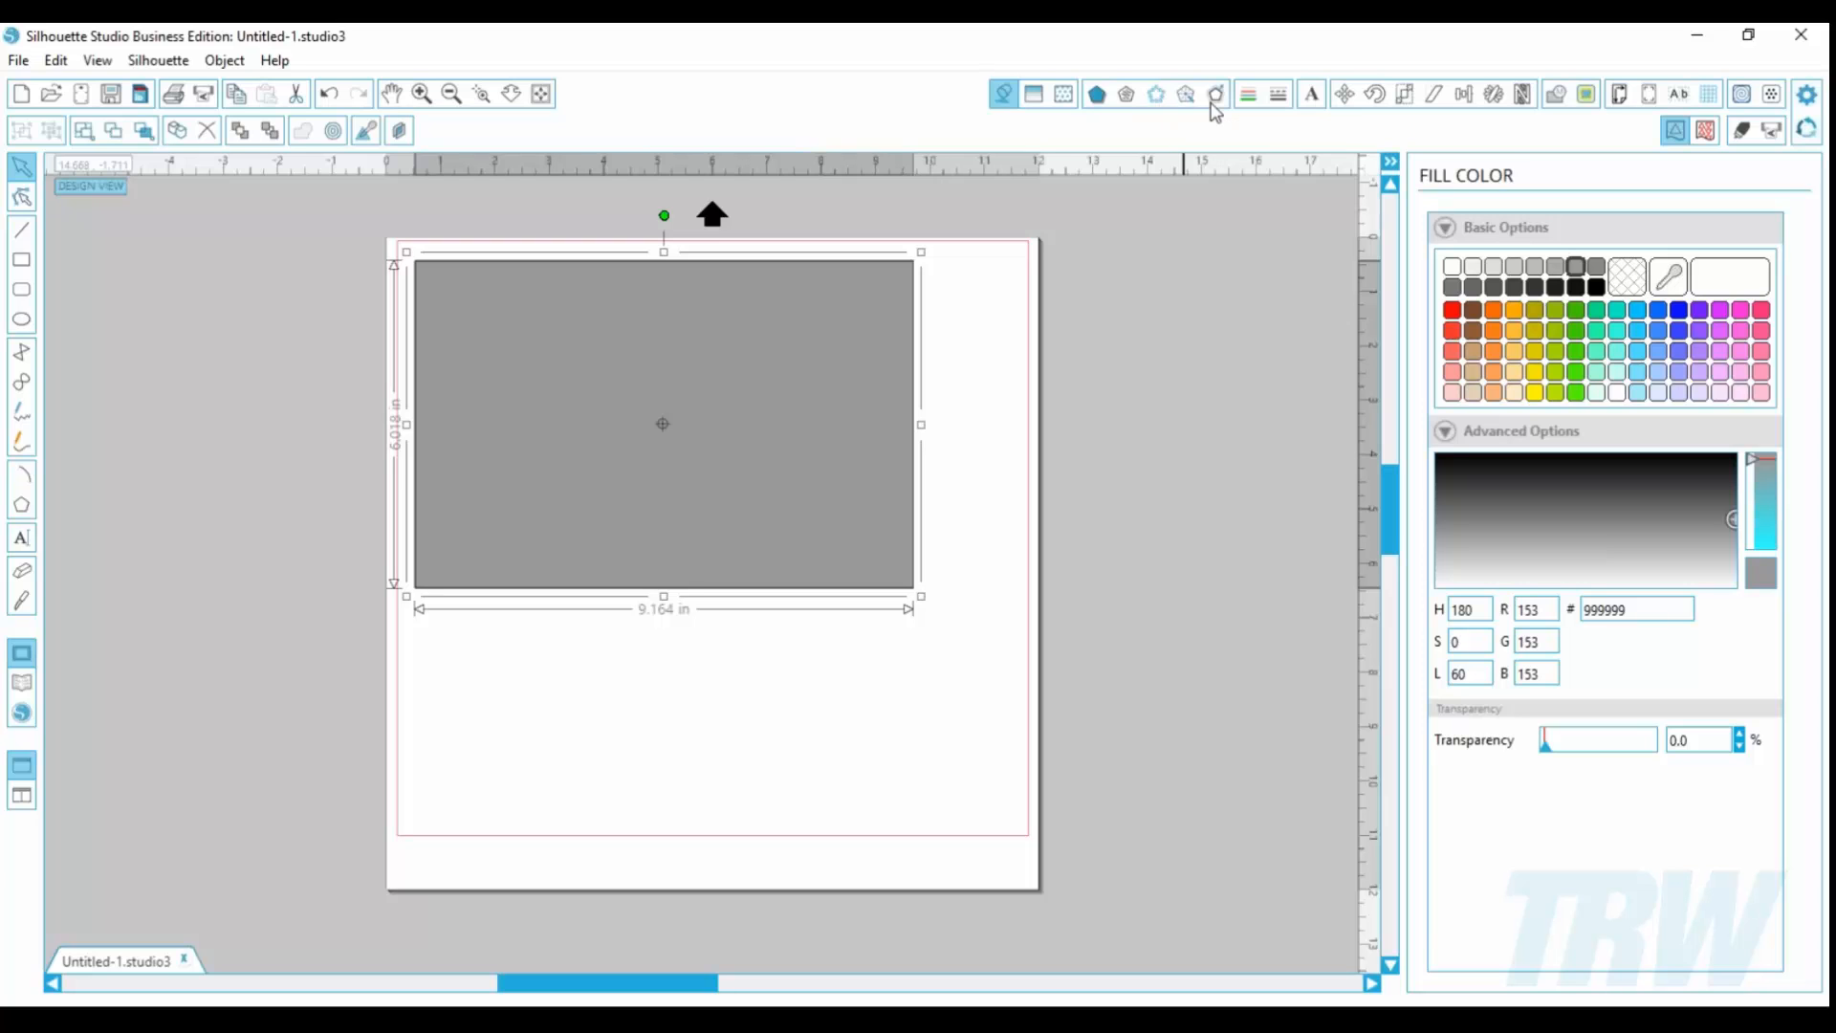
Step: Try several line colors on the gray rectangle, finish with magenta-purple (D119FF), and inspect its outline up close
left_click(1248, 97)
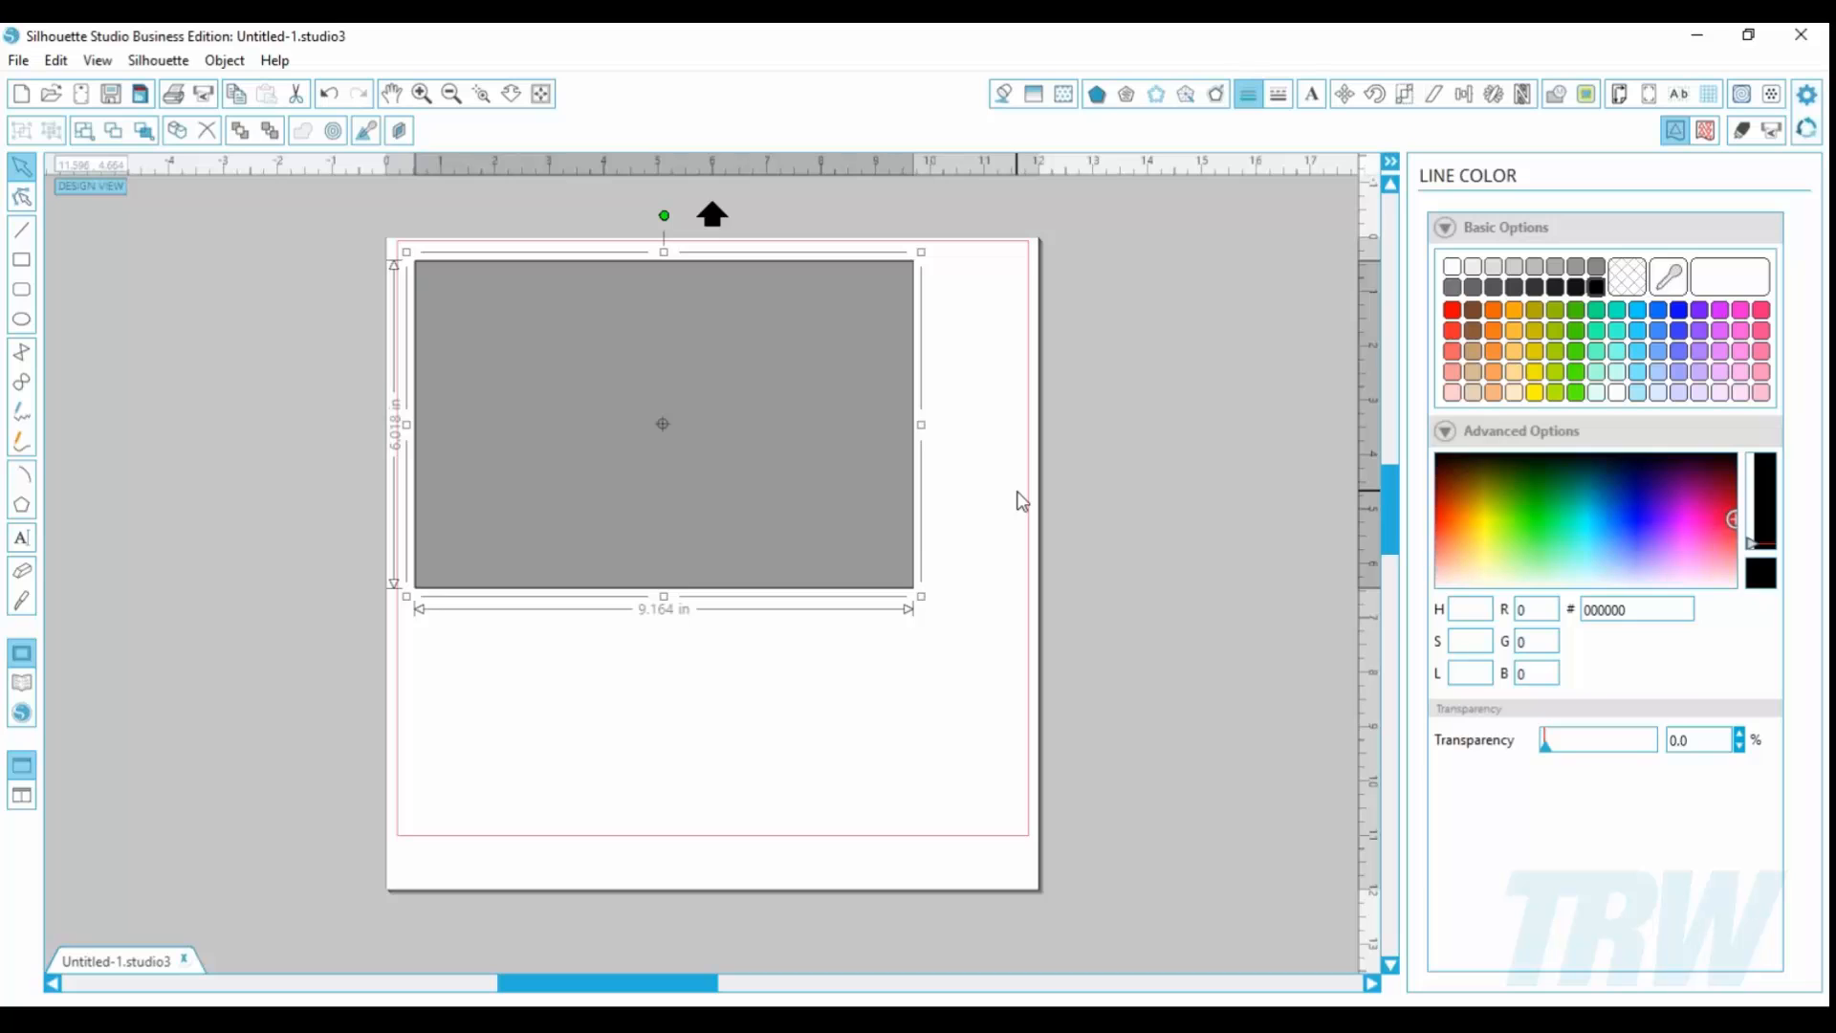
left_click(1575, 352)
left_click(1494, 373)
left_click(1513, 371)
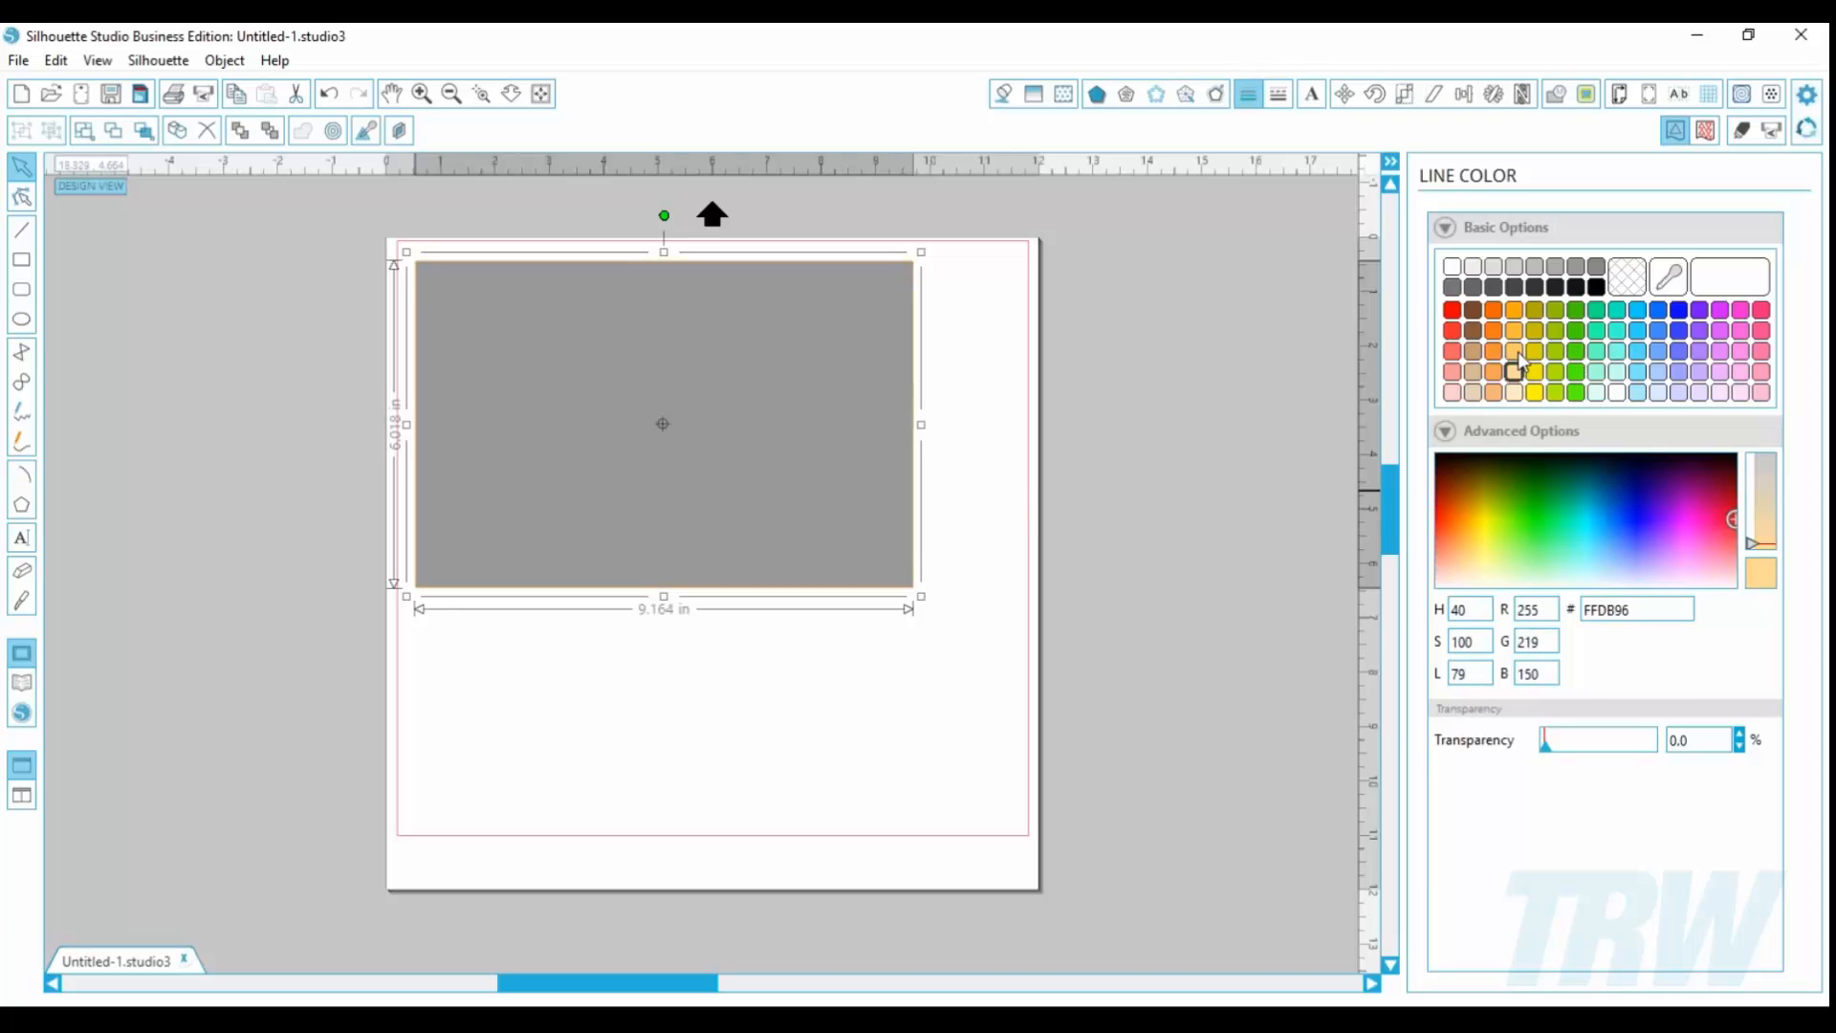
left_click(1517, 314)
left_click(1701, 311)
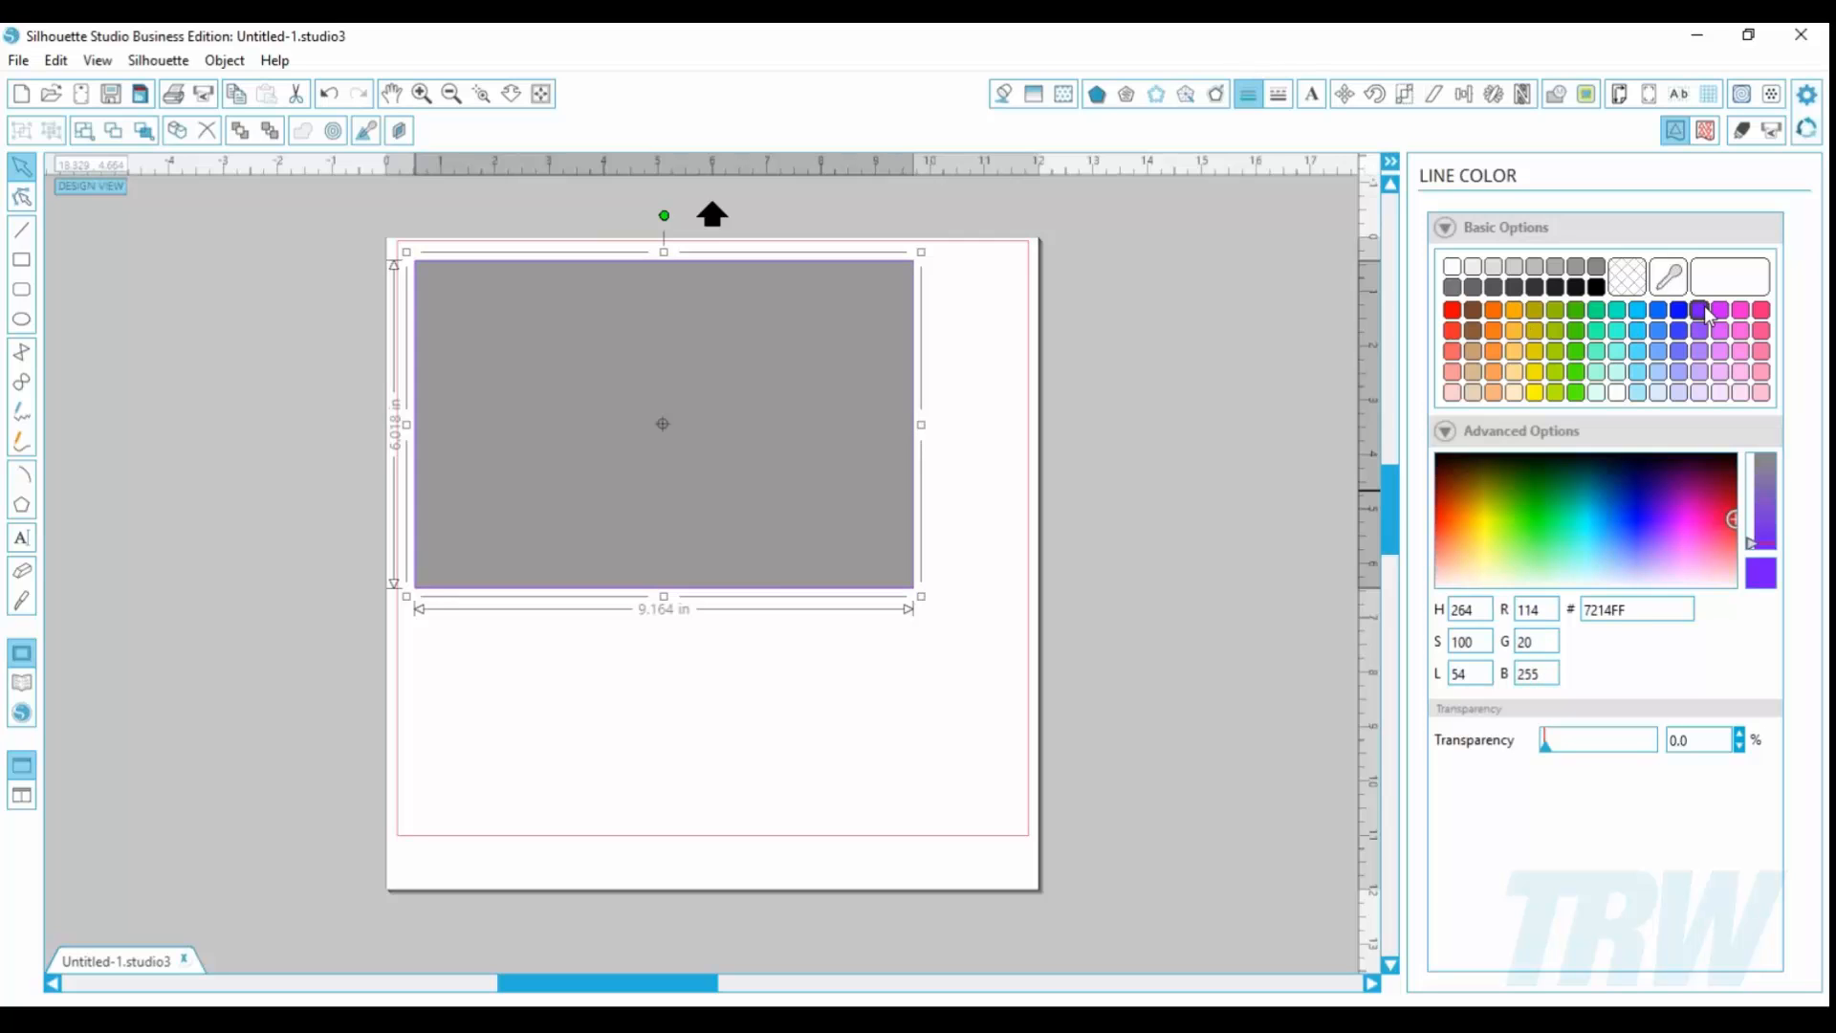
left_click(1720, 311)
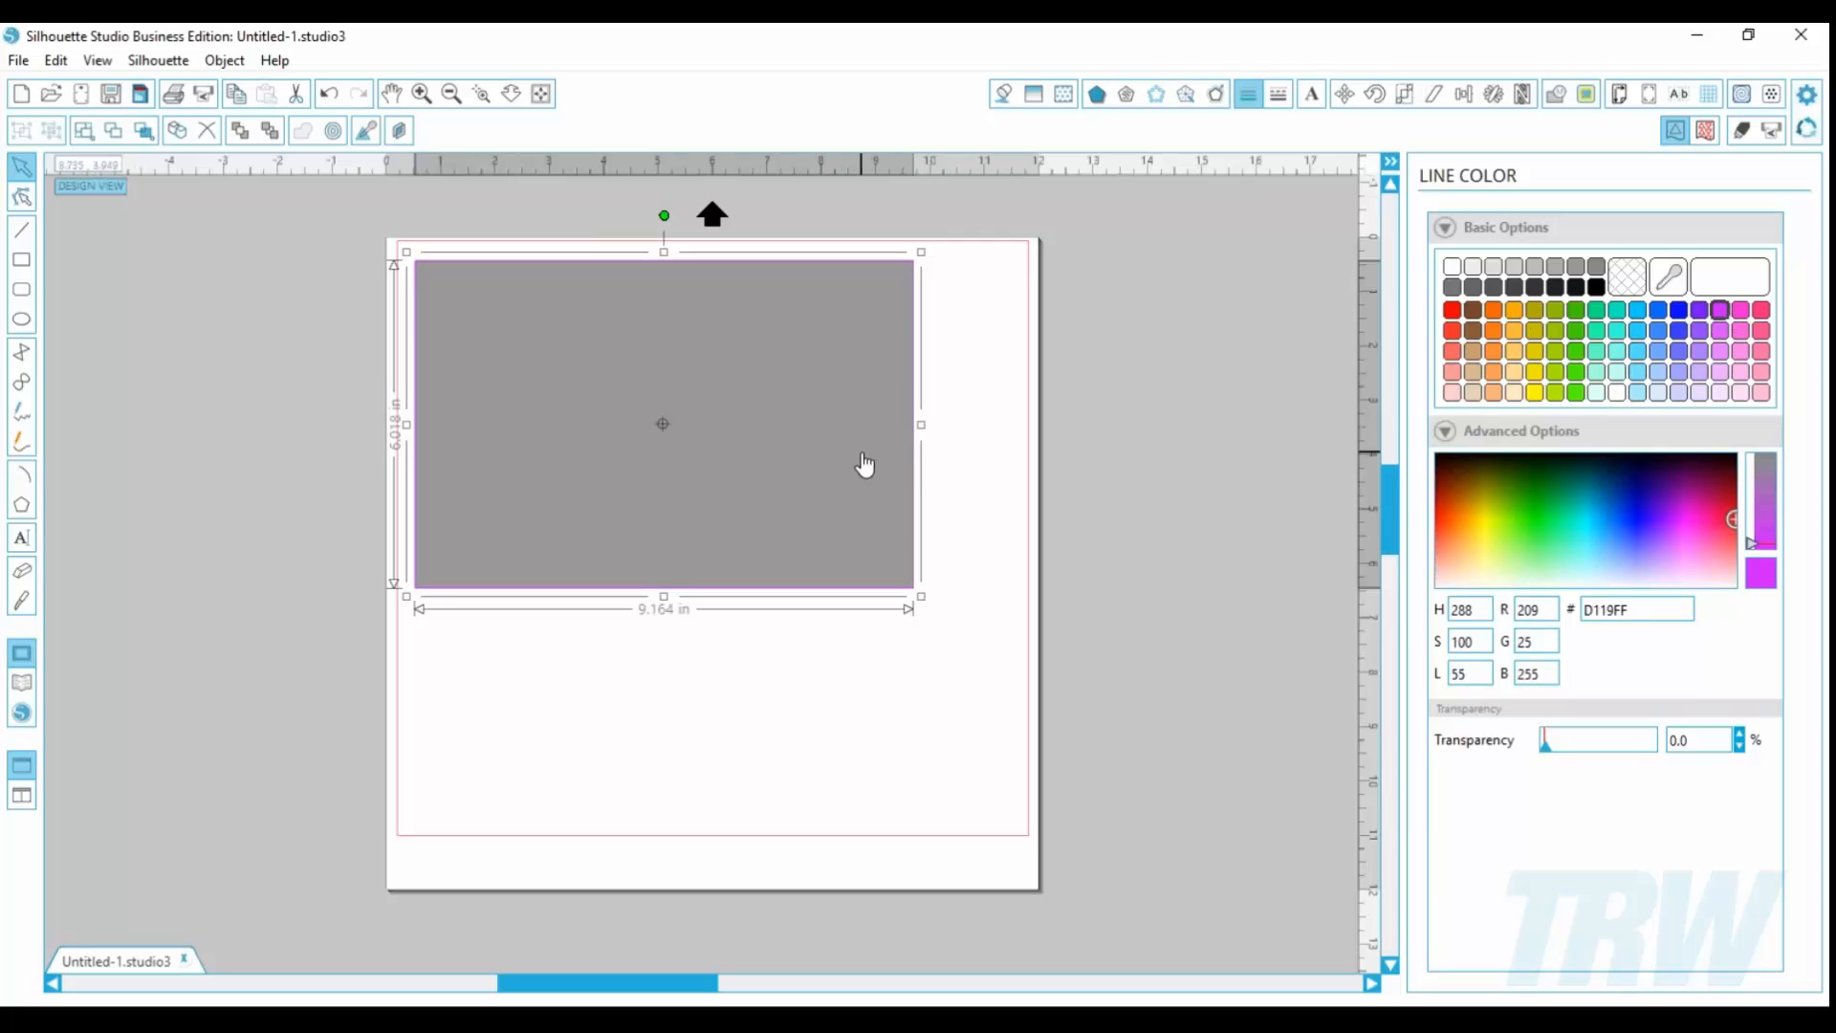
left_click(979, 447)
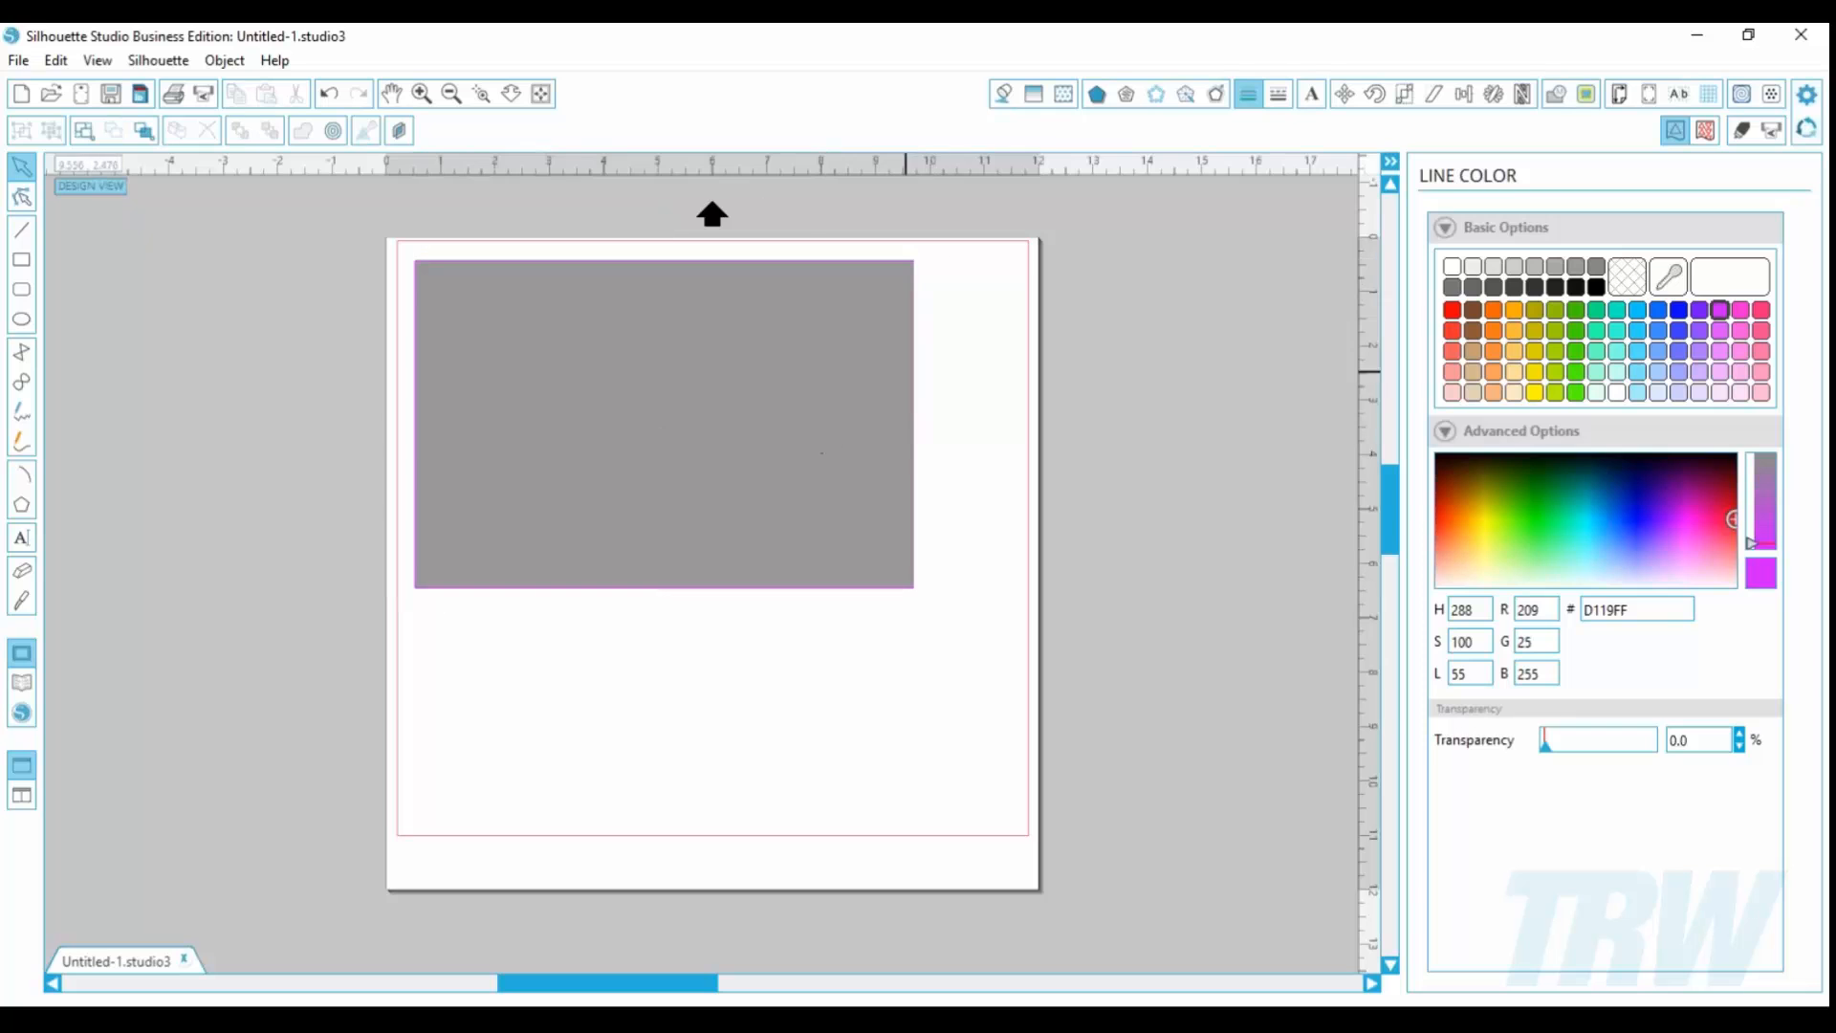
left_click(481, 94)
left_click_drag(394, 226, 554, 360)
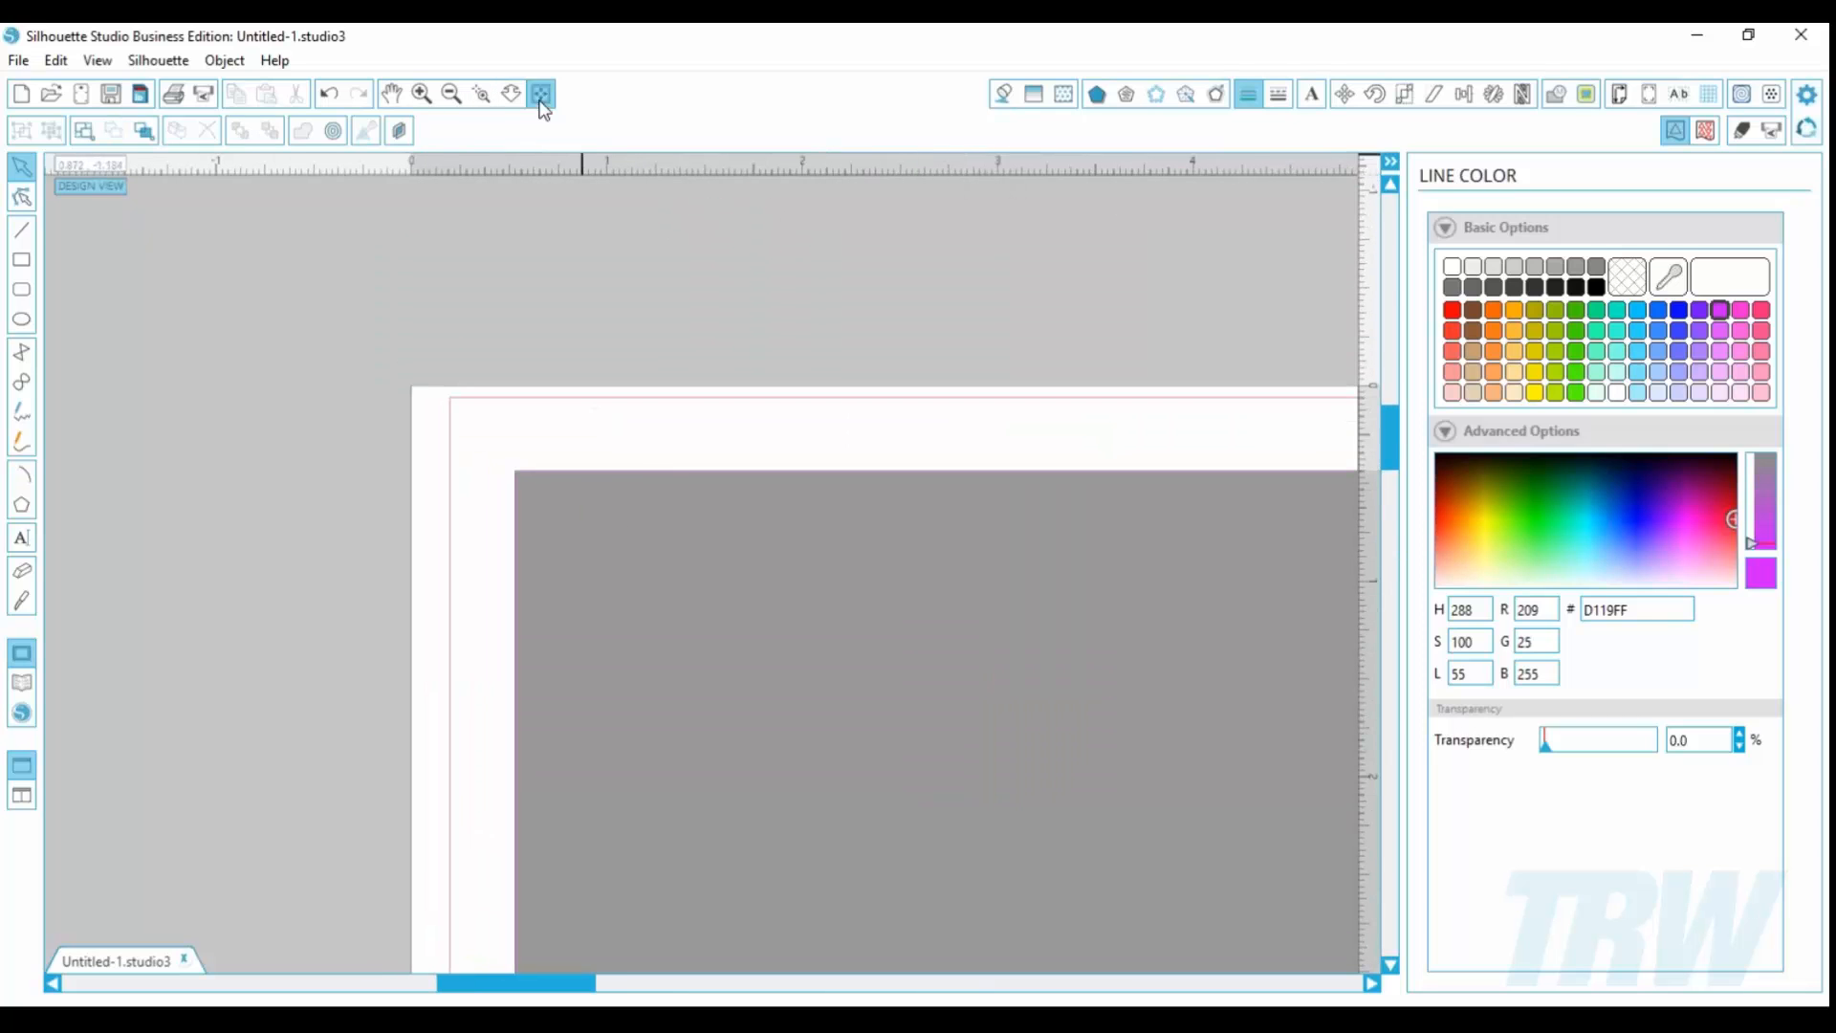
left_click(541, 94)
Step: Open the line style settings for the rectangle and draw a nearly horizontal line about 6.5 in long below it
left_click(836, 434)
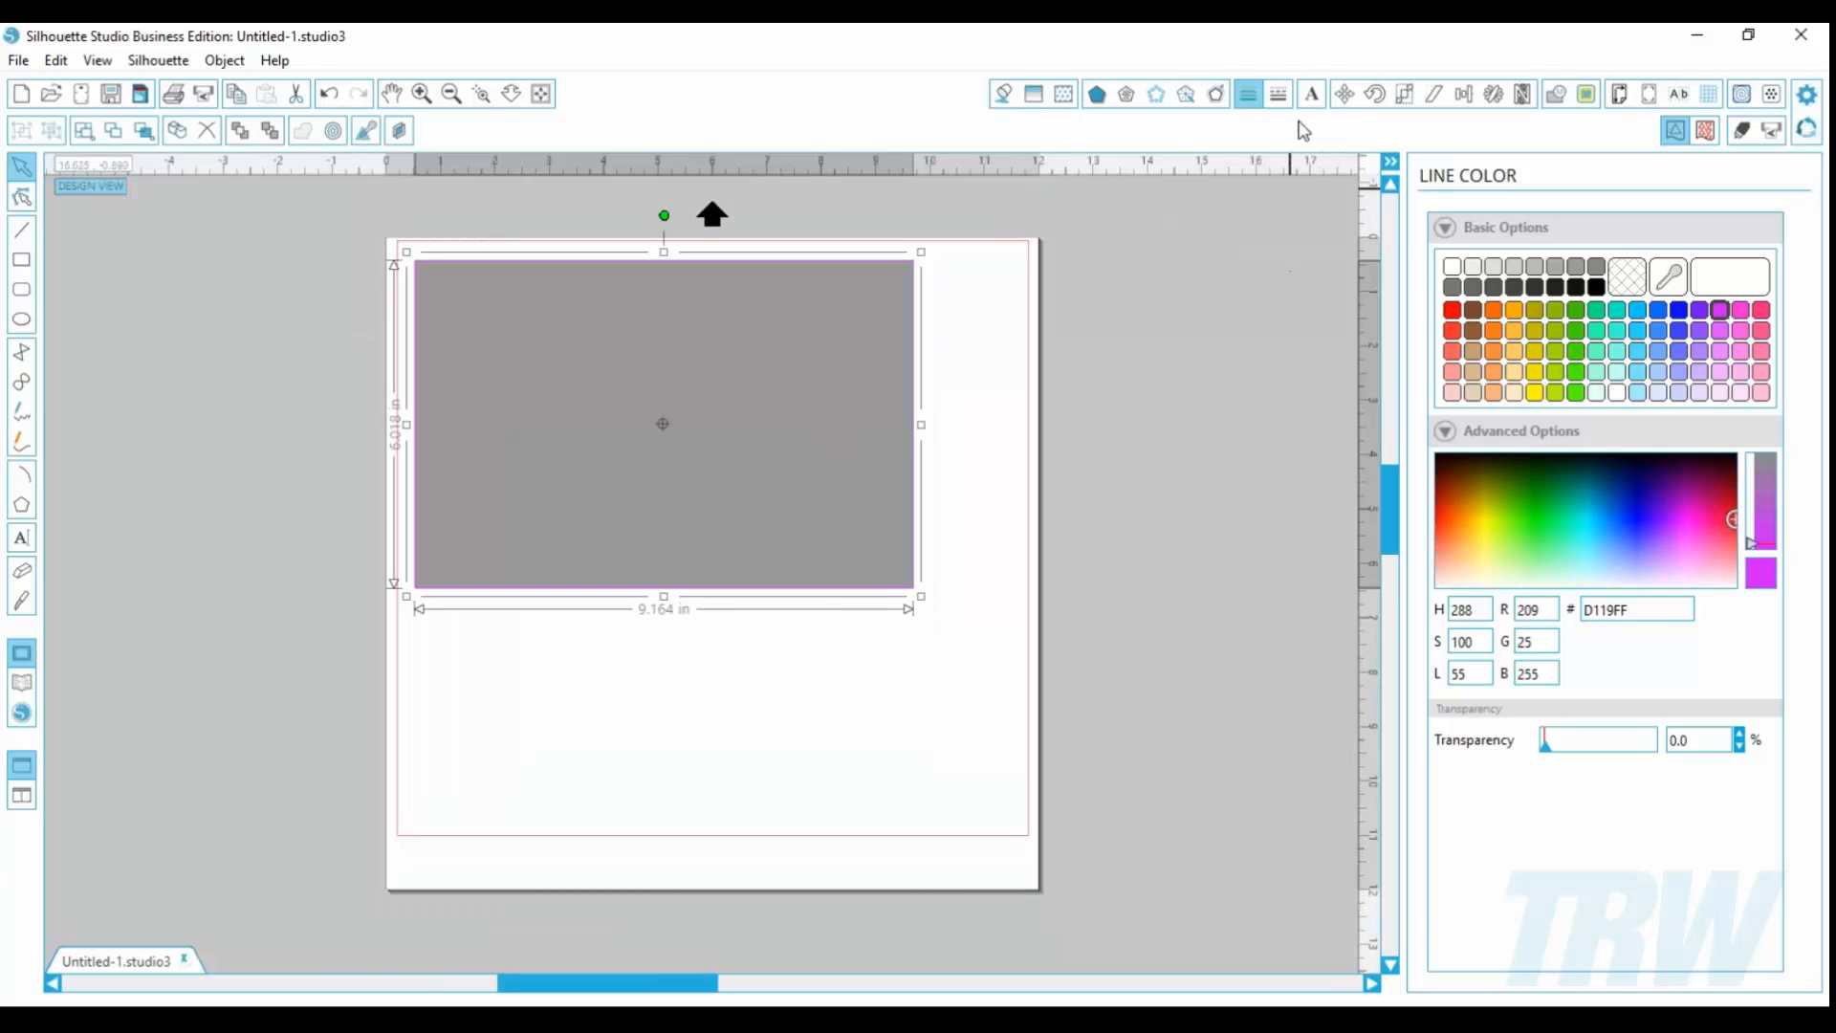
left_click(1278, 93)
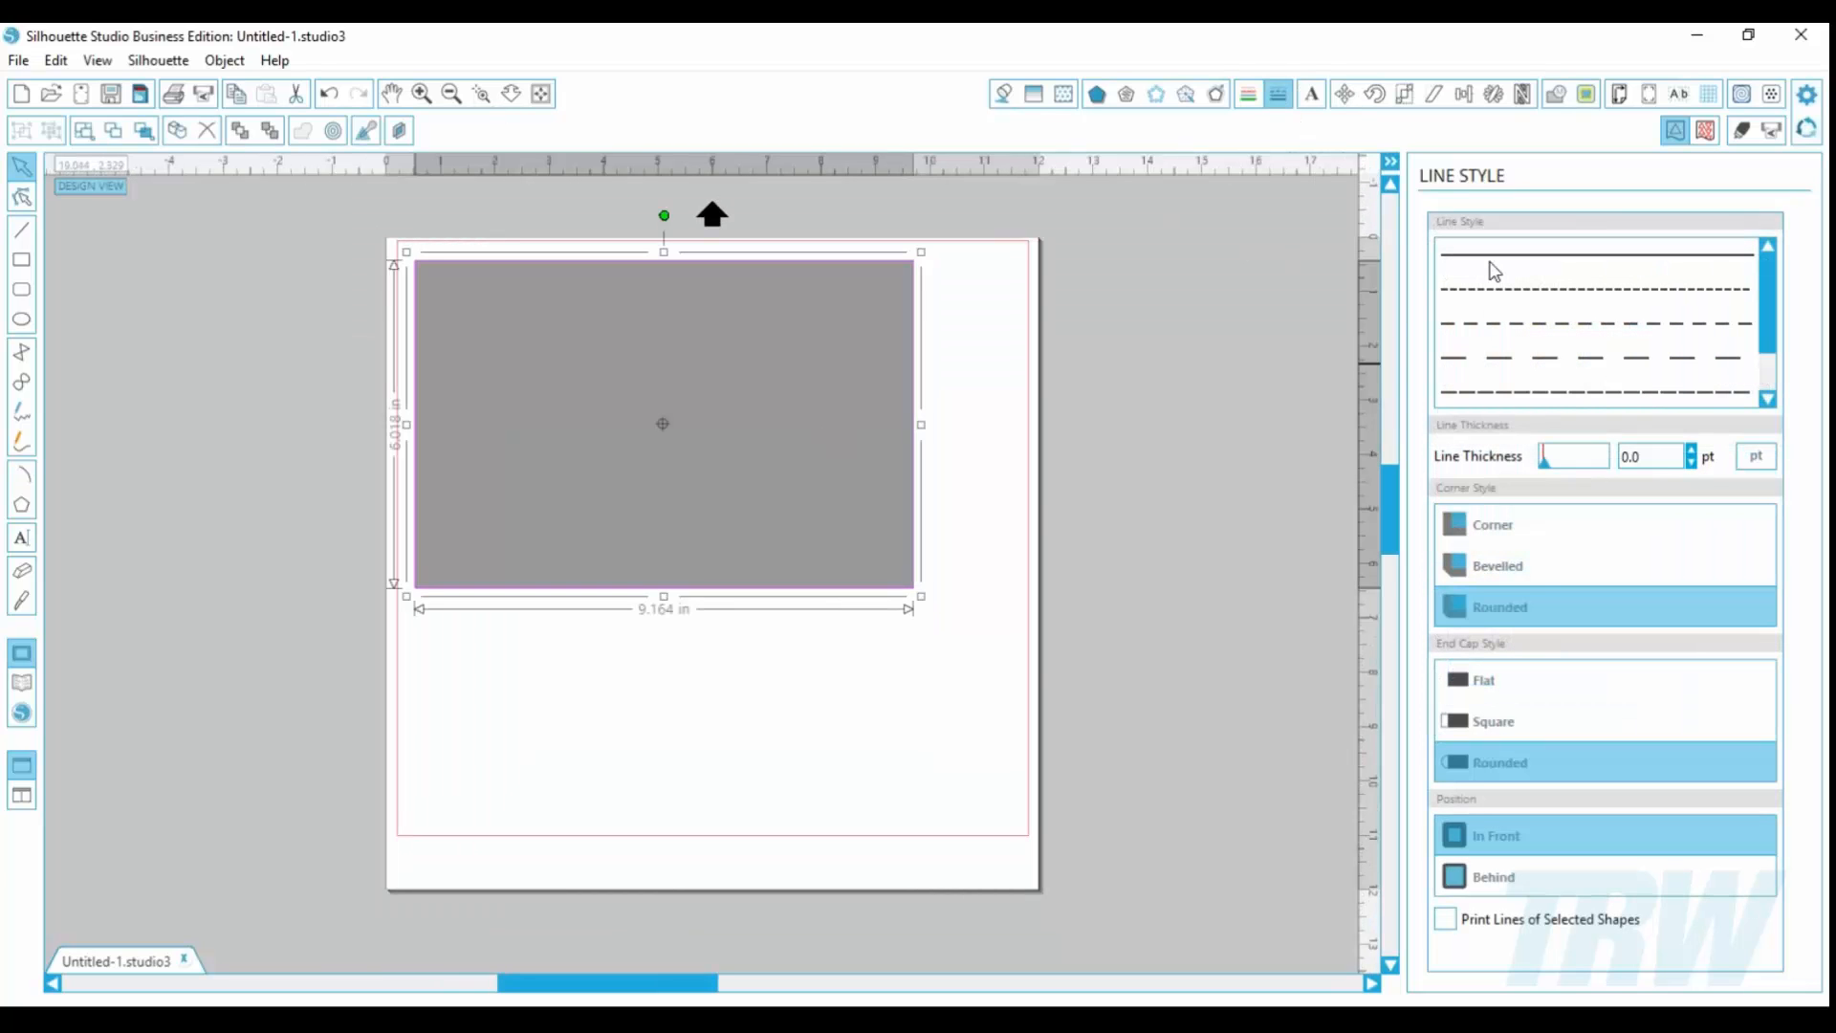
left_click(21, 230)
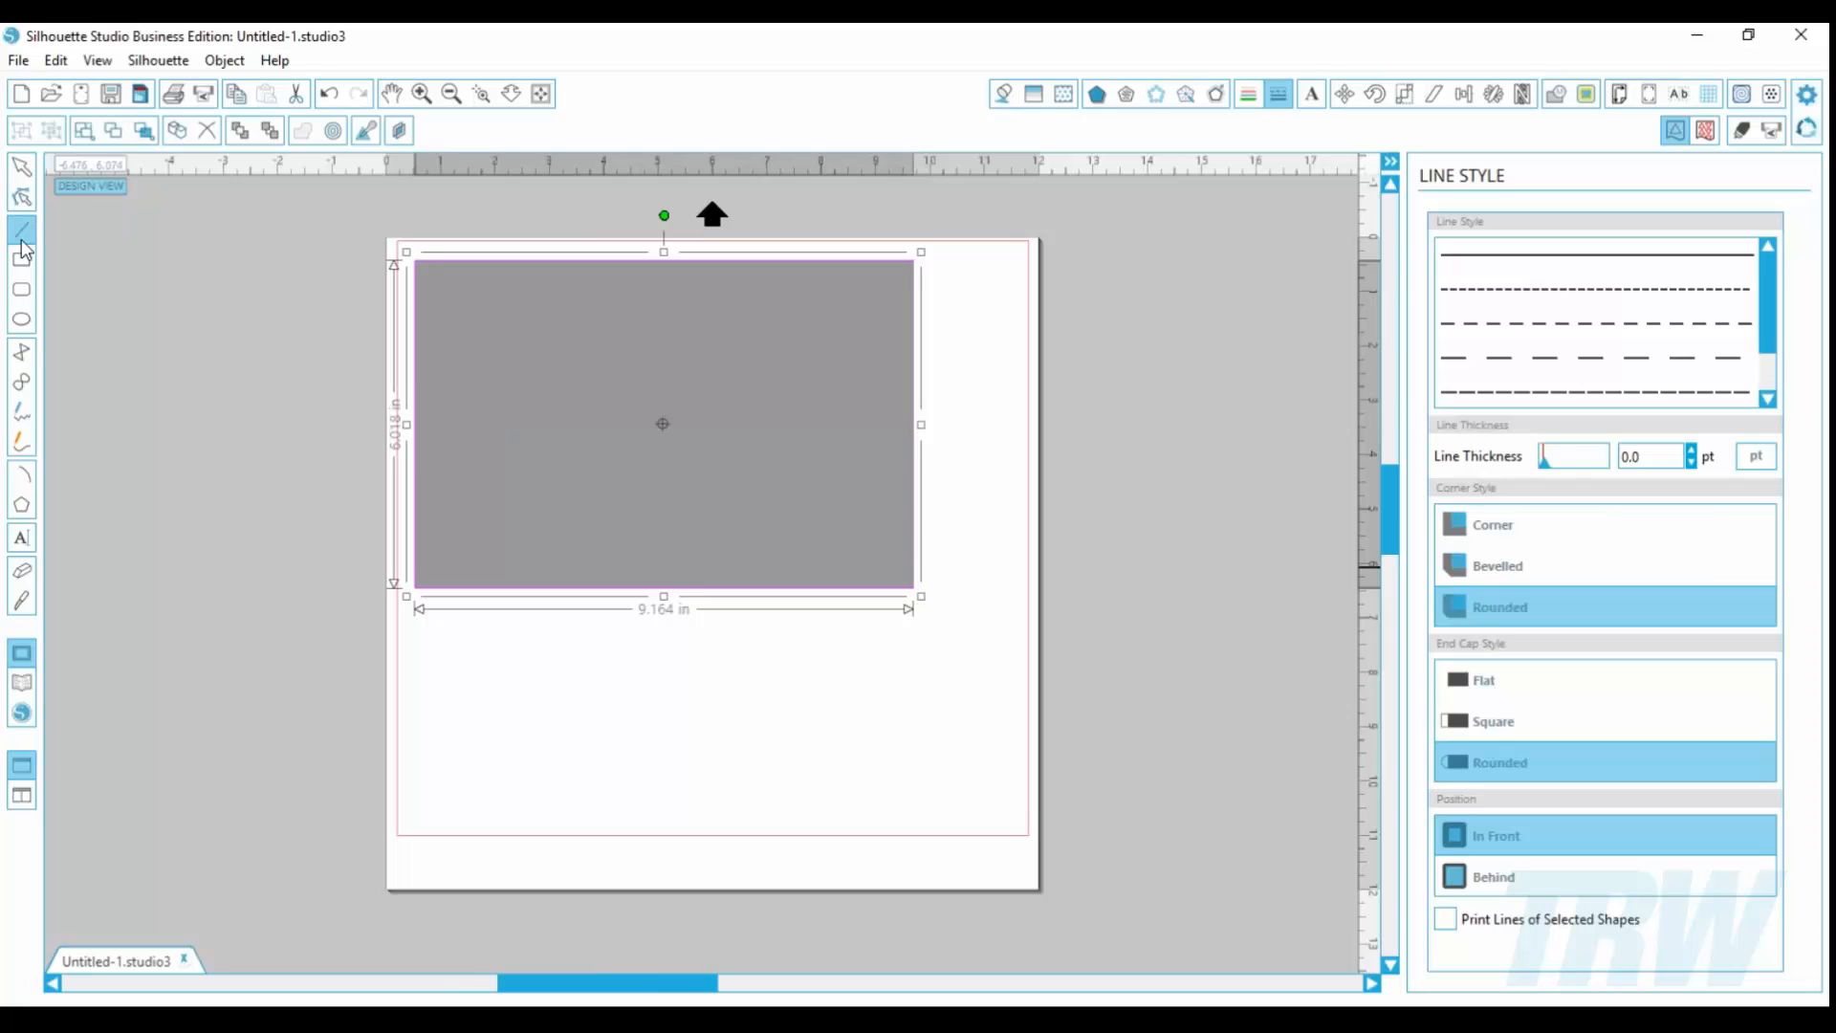
left_click_drag(493, 726, 843, 733)
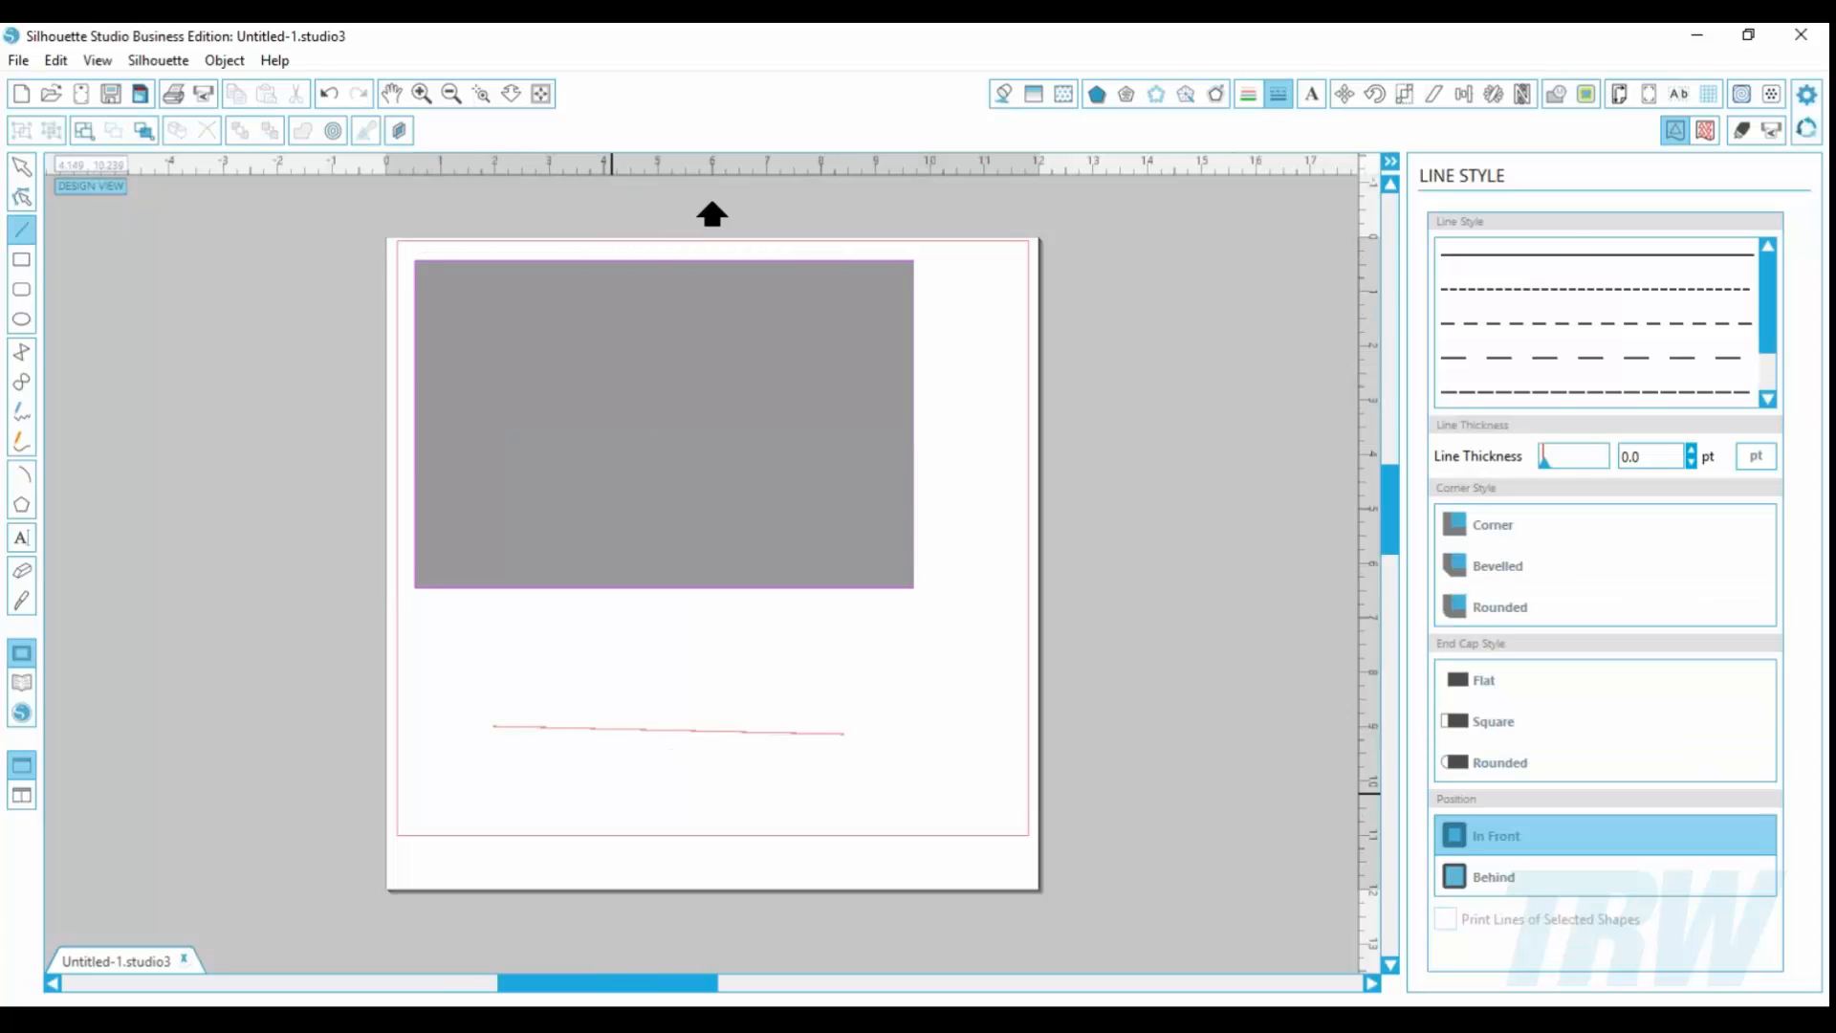
Step: Try several dashed line styles on the new line below the rectangle, ending with the shortest dashes, and delete the line
left_click(21, 167)
left_click(640, 740)
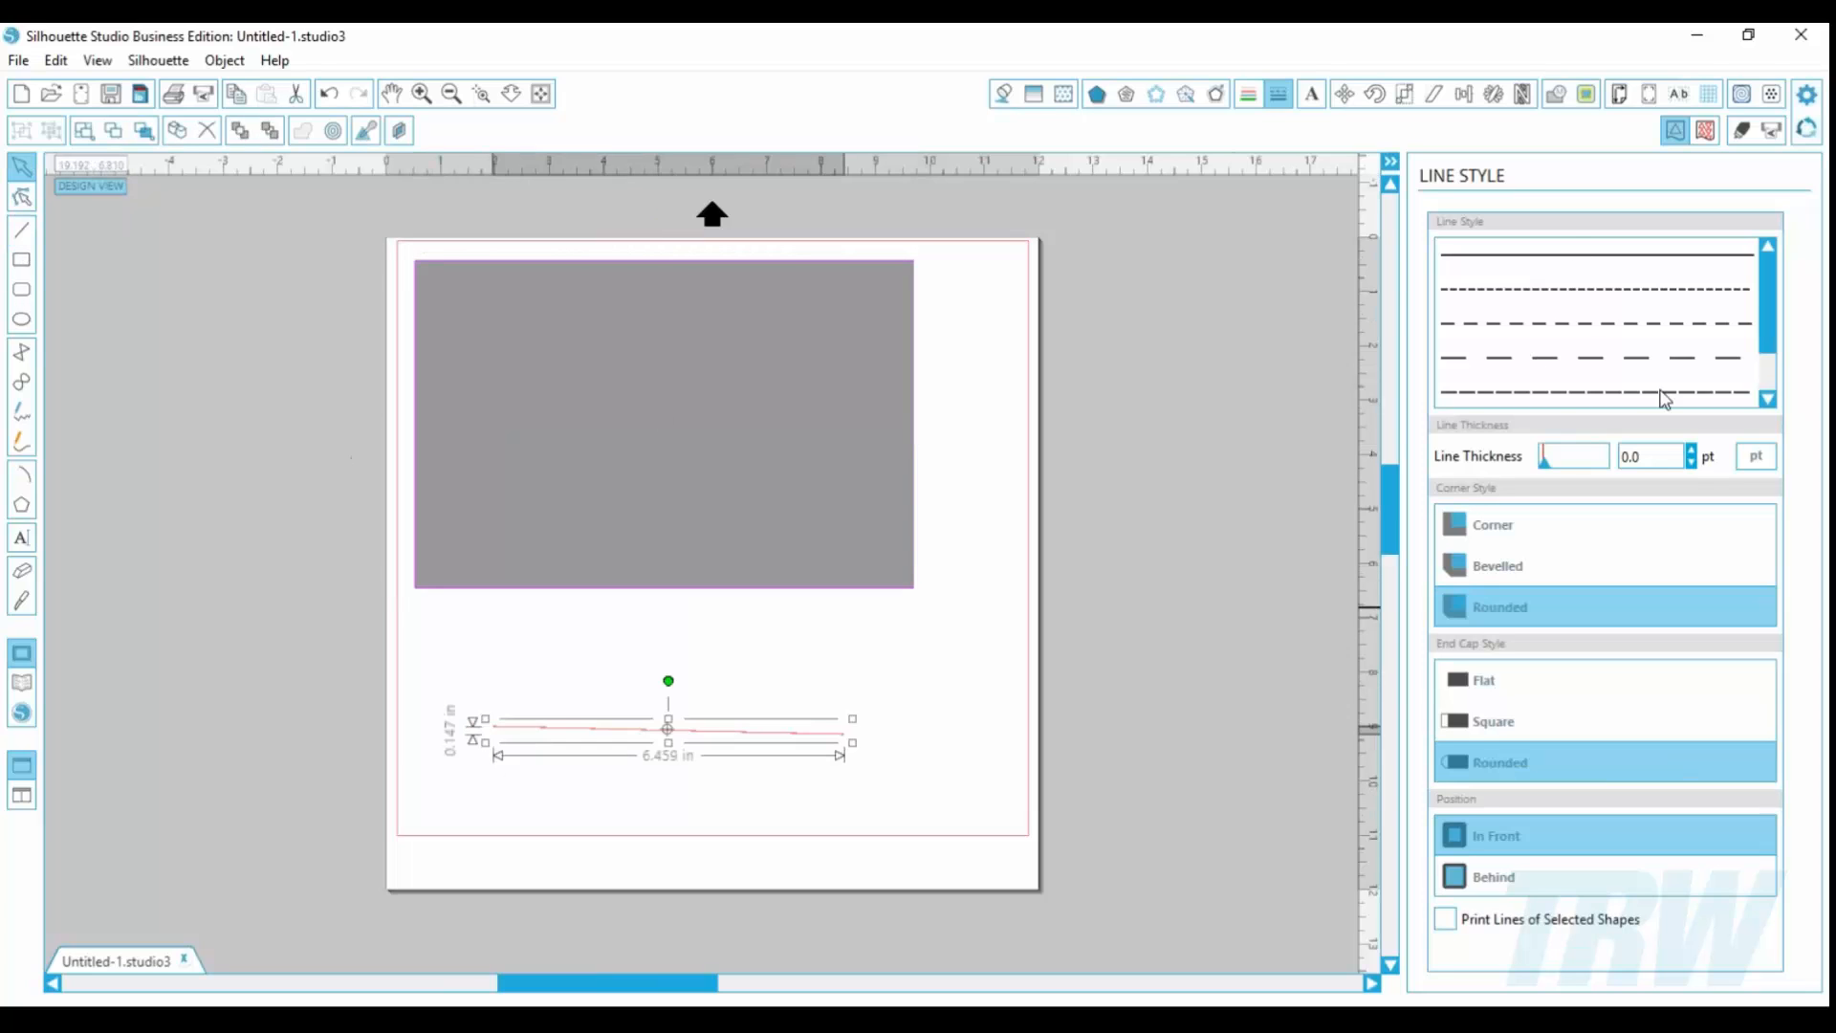
left_click(1594, 295)
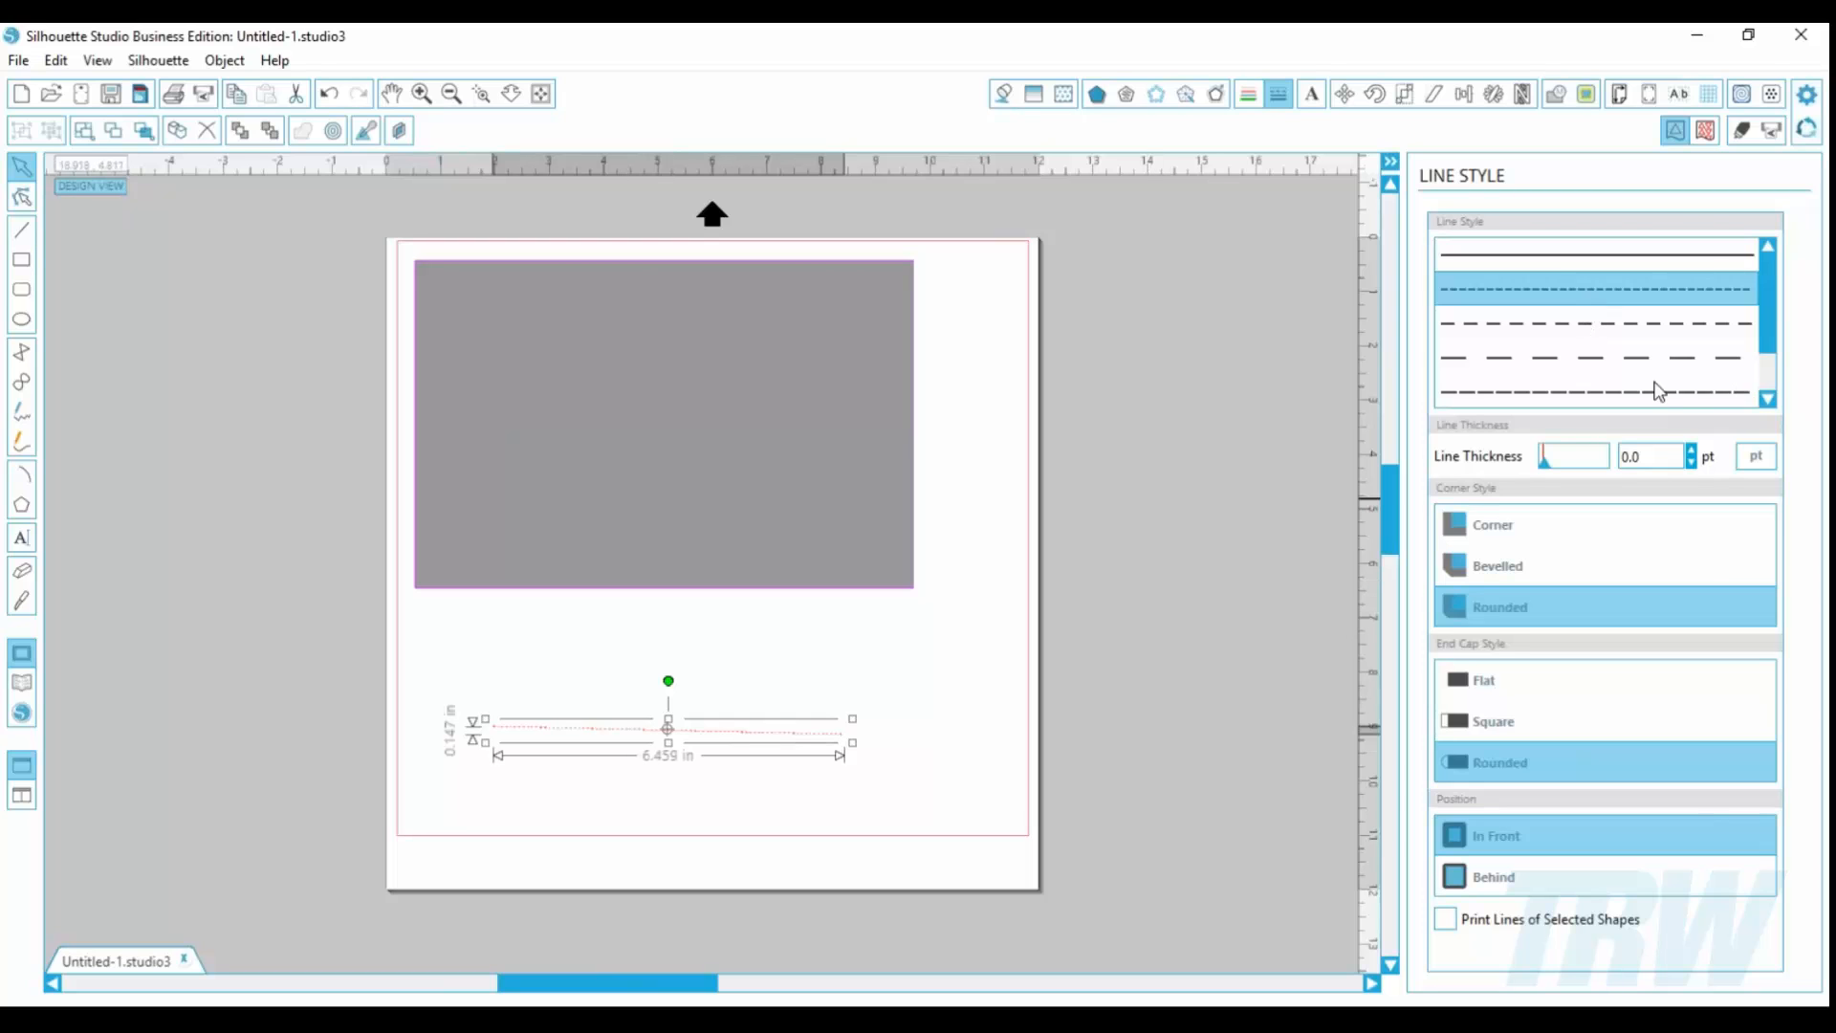
left_click(1646, 392)
left_click(1654, 327)
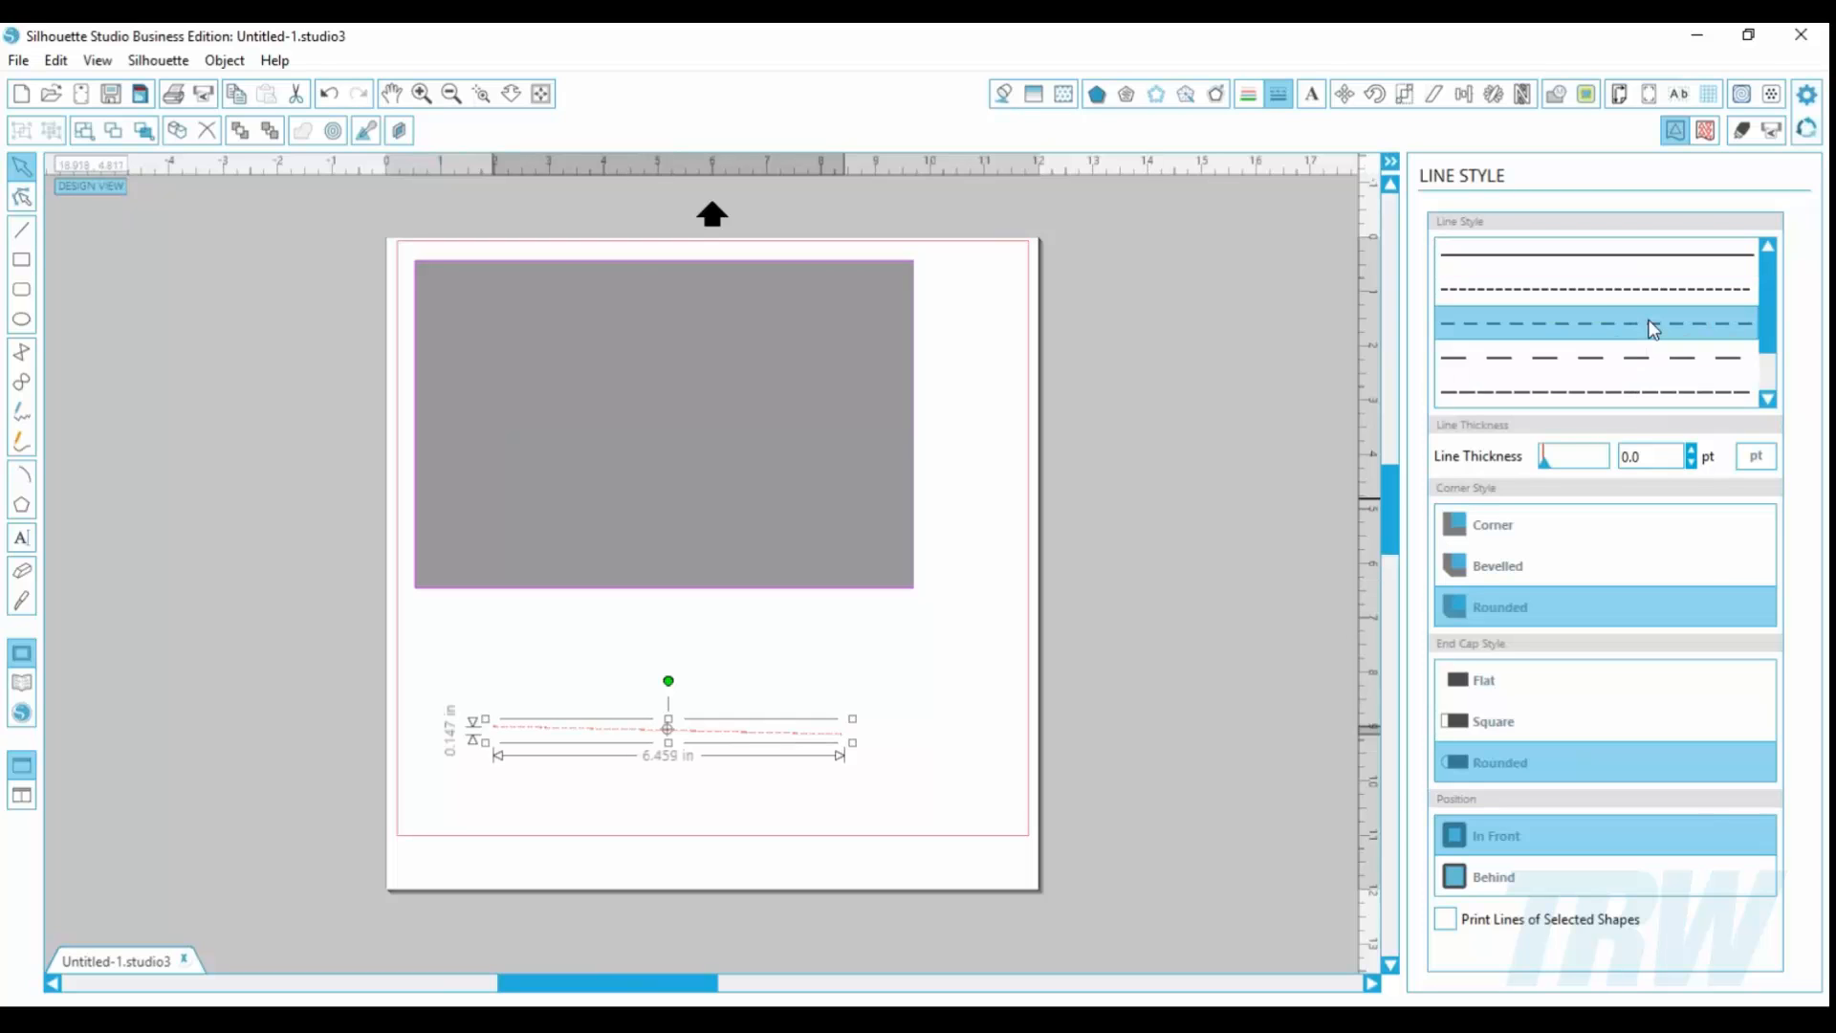
left_click(1604, 286)
left_click(1584, 392)
left_click(1594, 293)
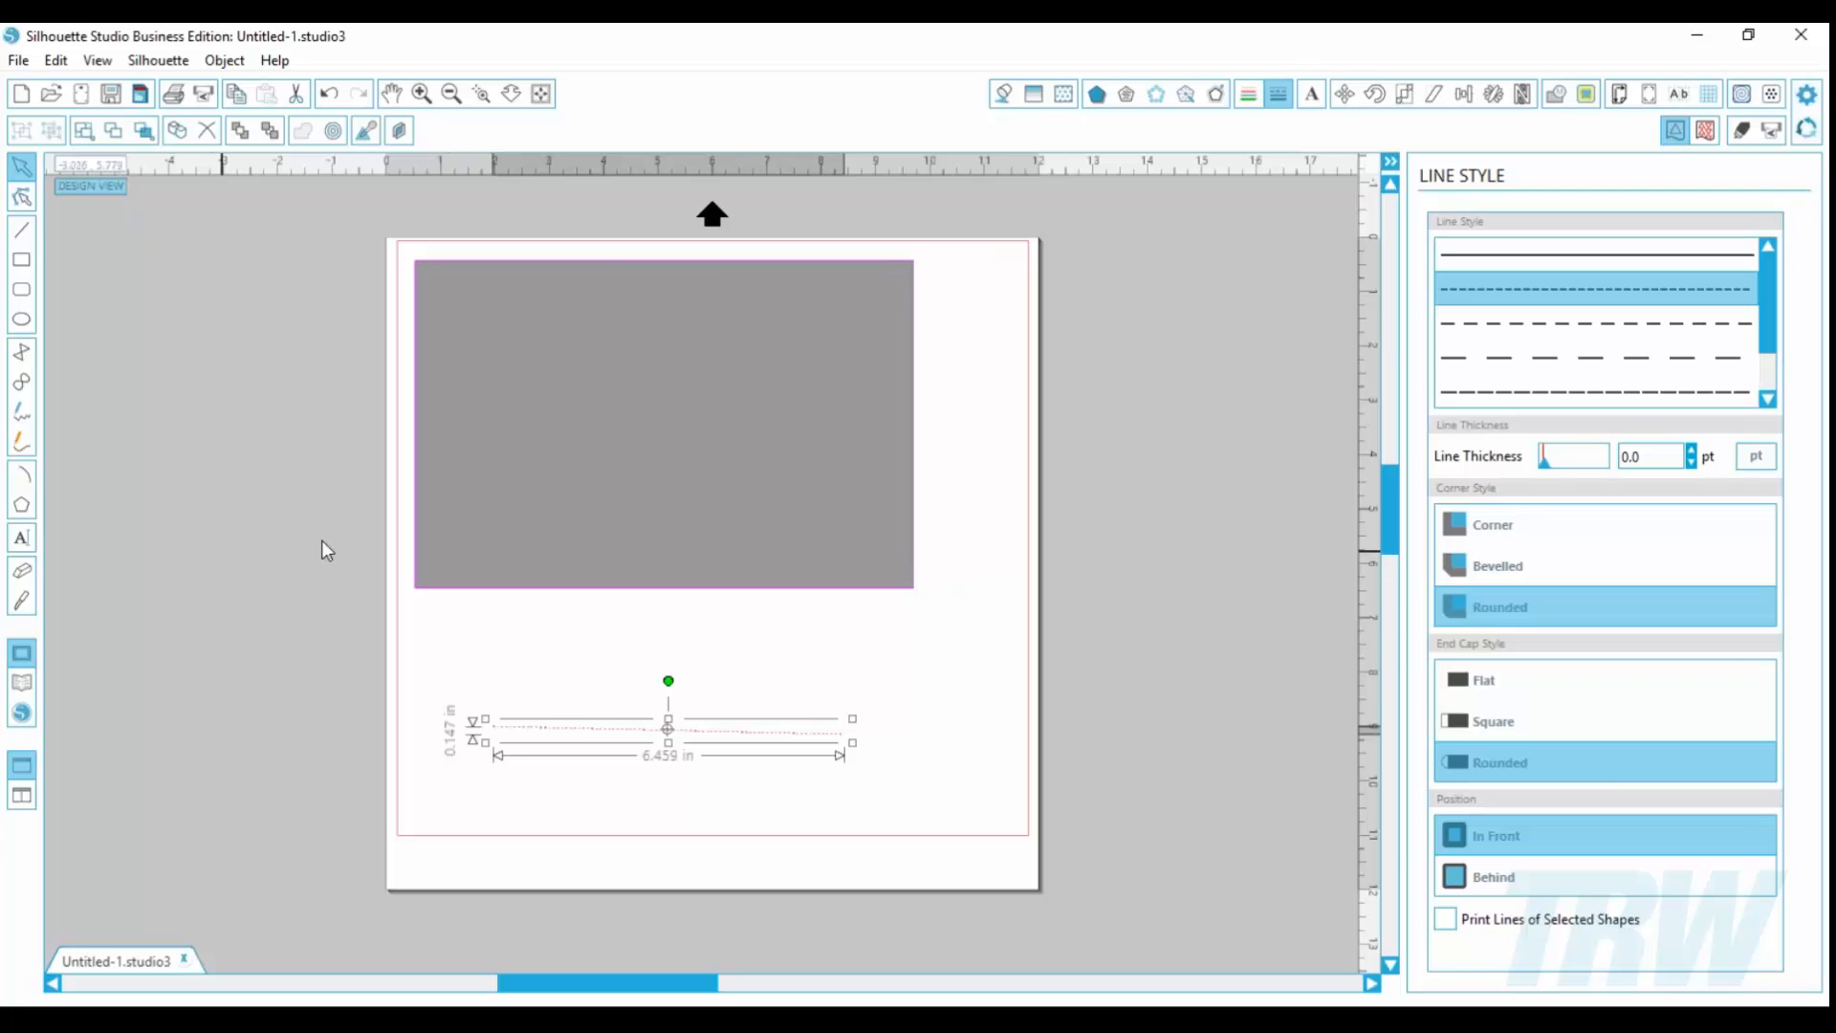
key("Delete")
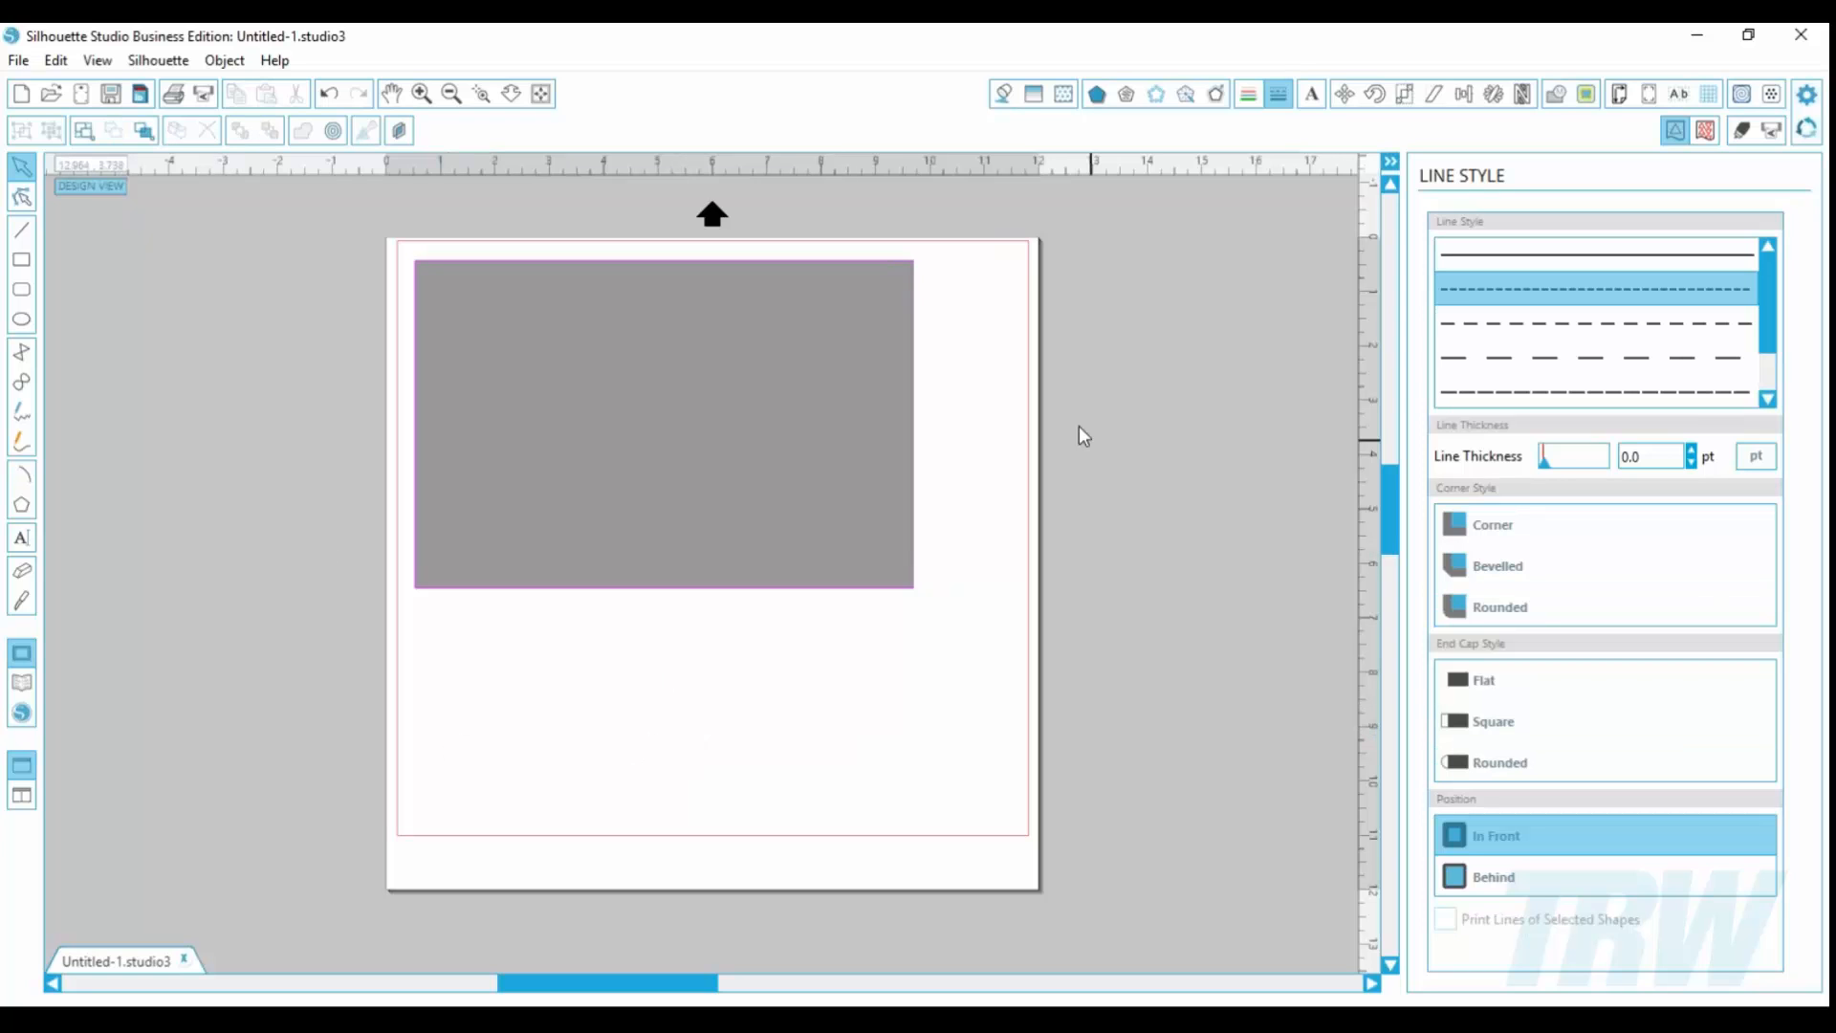
Step: Shift the gray rectangle toward the page's right side freehand, and move it by 0.394 in right and 0.394 in down
left_click(1313, 93)
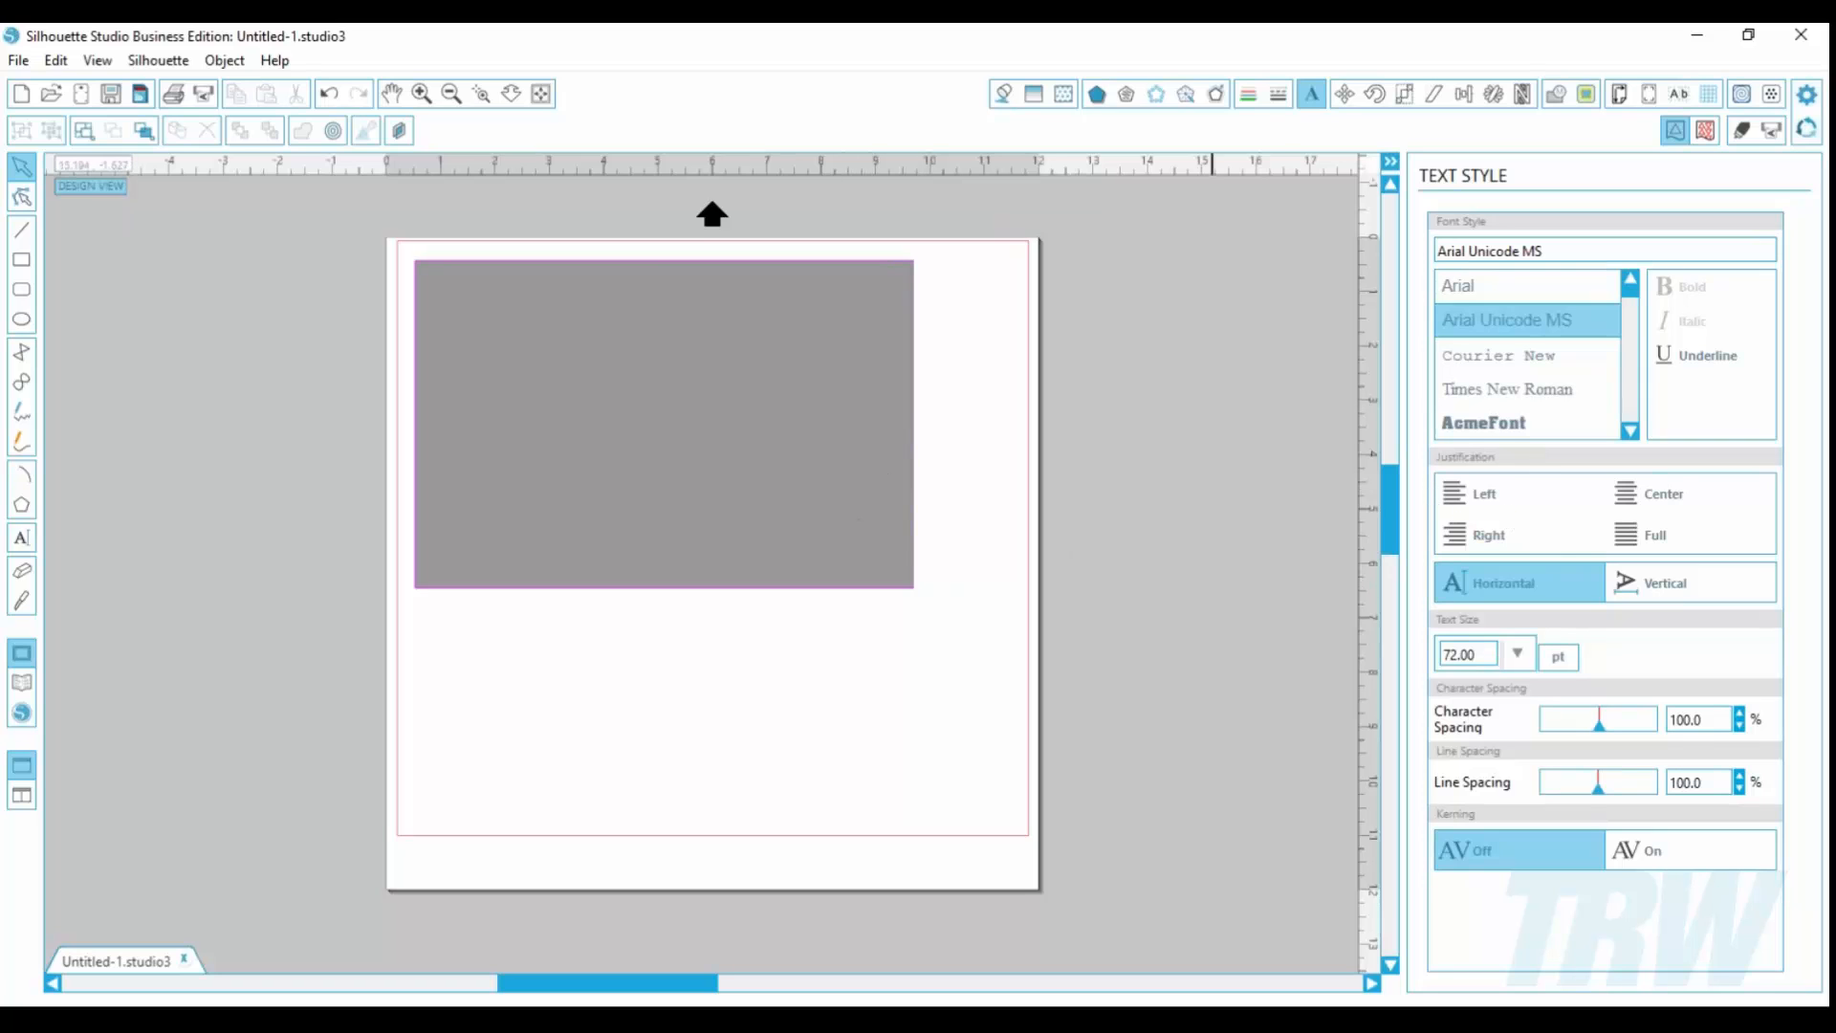
left_click(1343, 96)
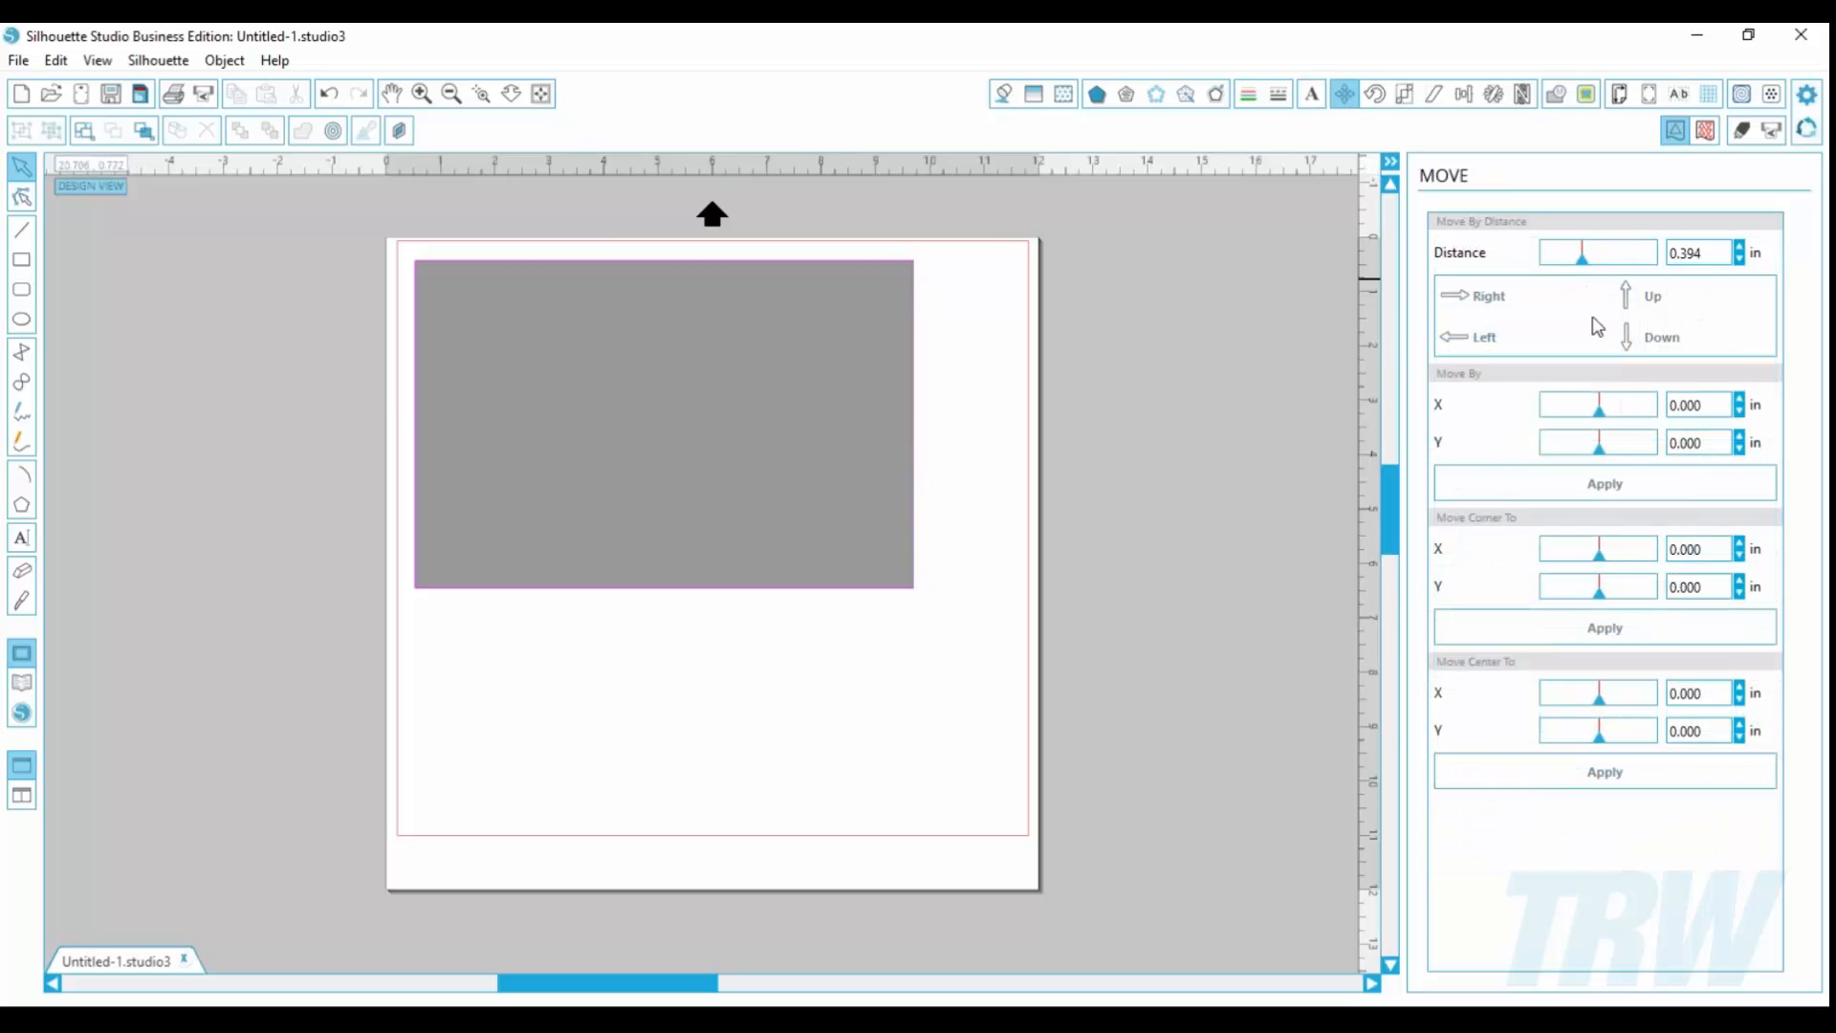
left_click_drag(729, 459, 803, 459)
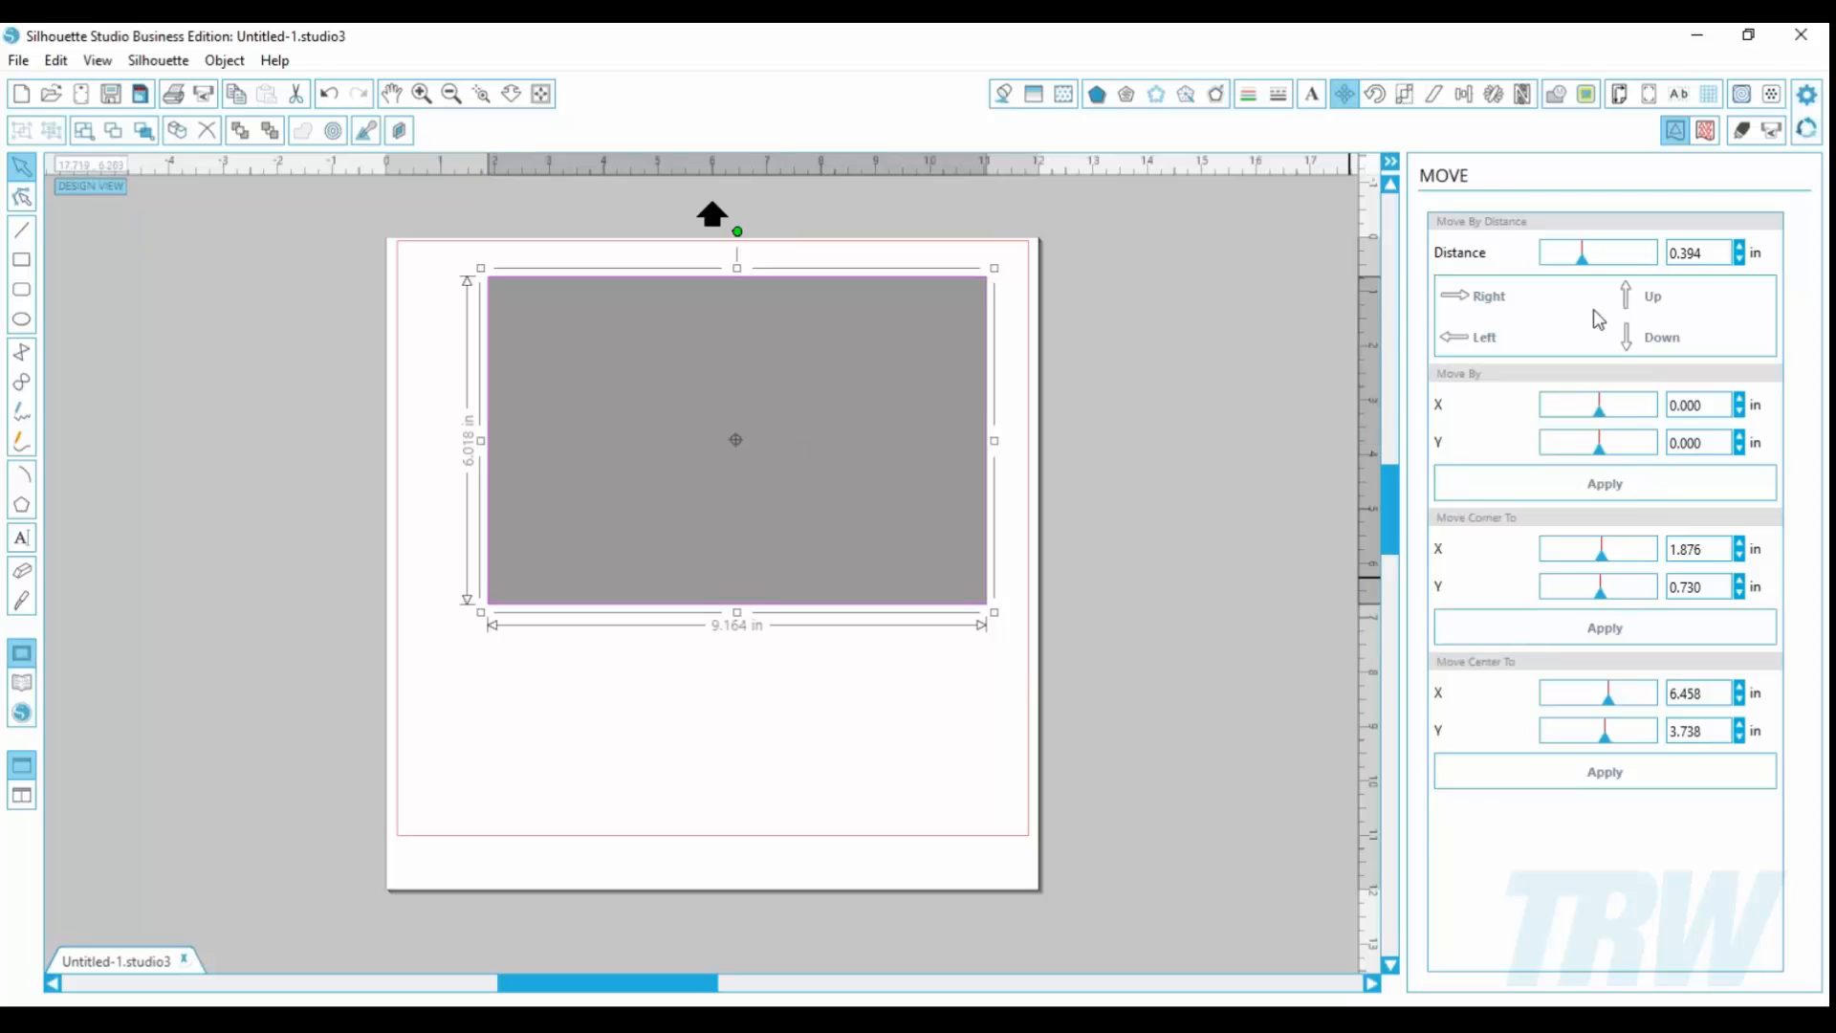
left_click(1482, 304)
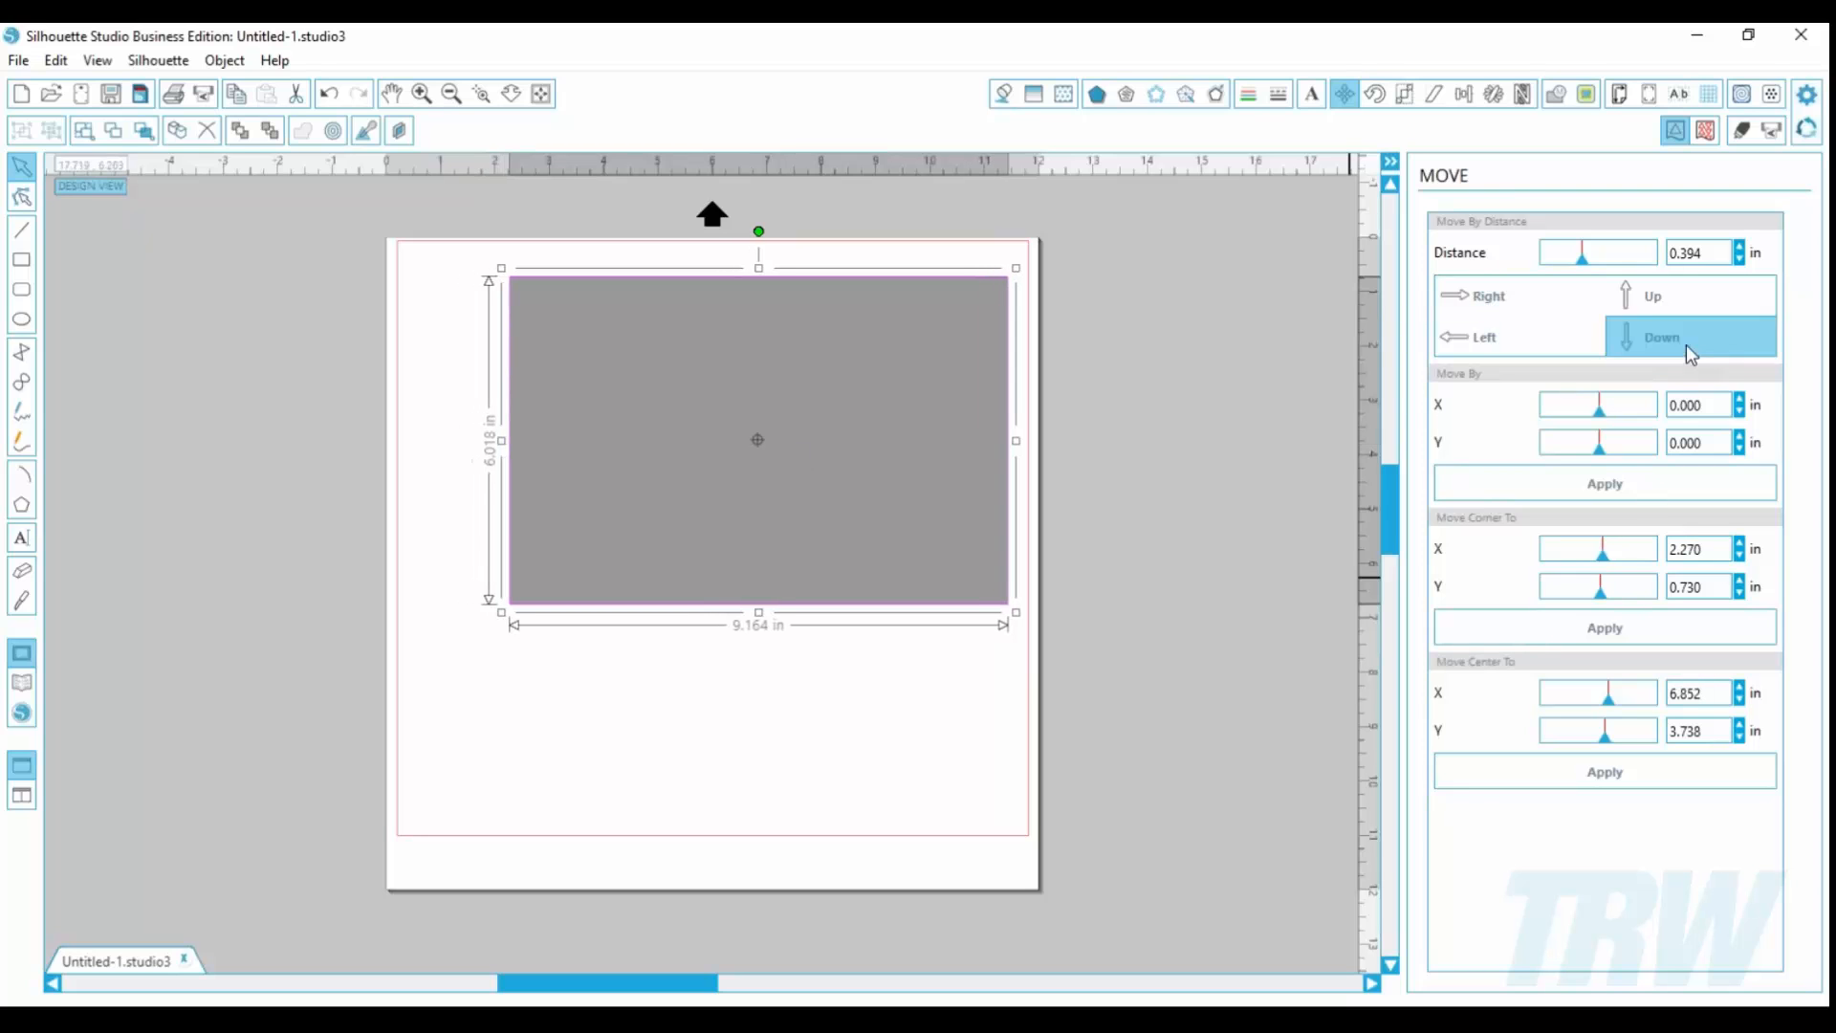
left_click(1693, 342)
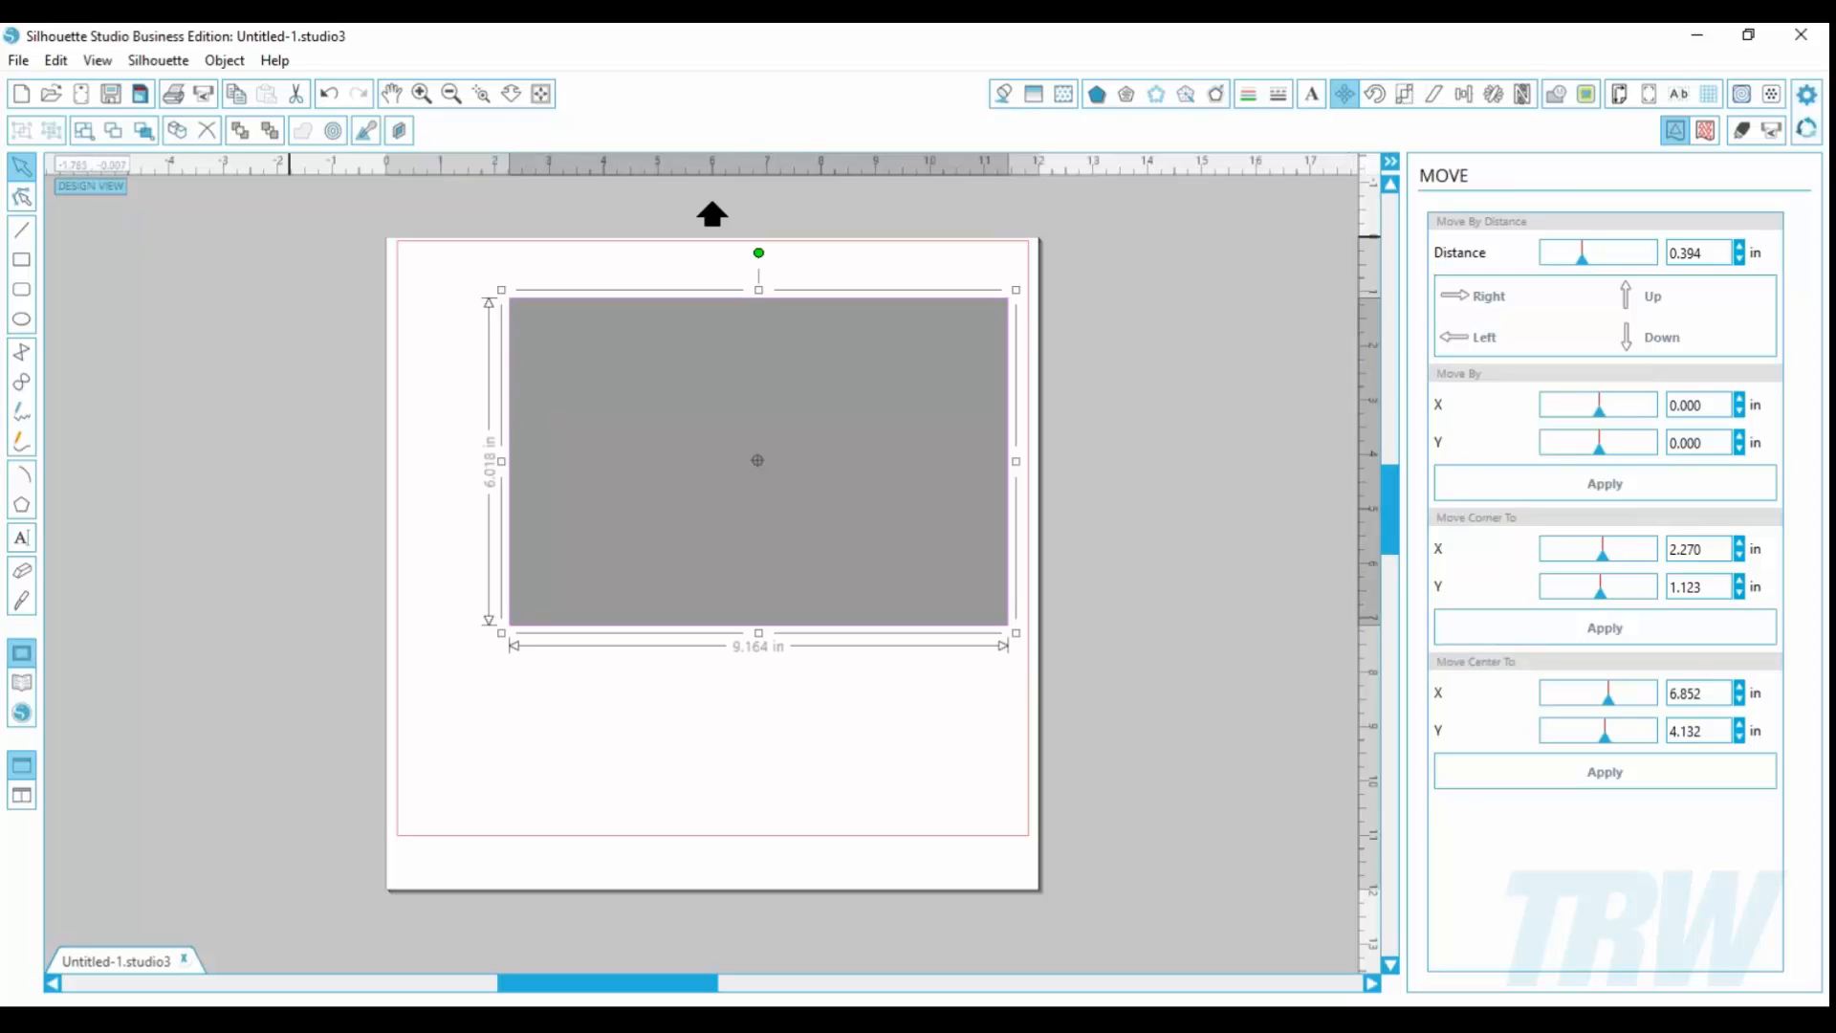
Step: Move the rectangle's corner to X 4 in, Y 4 in, and shift it freehand back to the page's upper area
left_click_drag(1721, 549, 1649, 543)
type("4")
key("Tab")
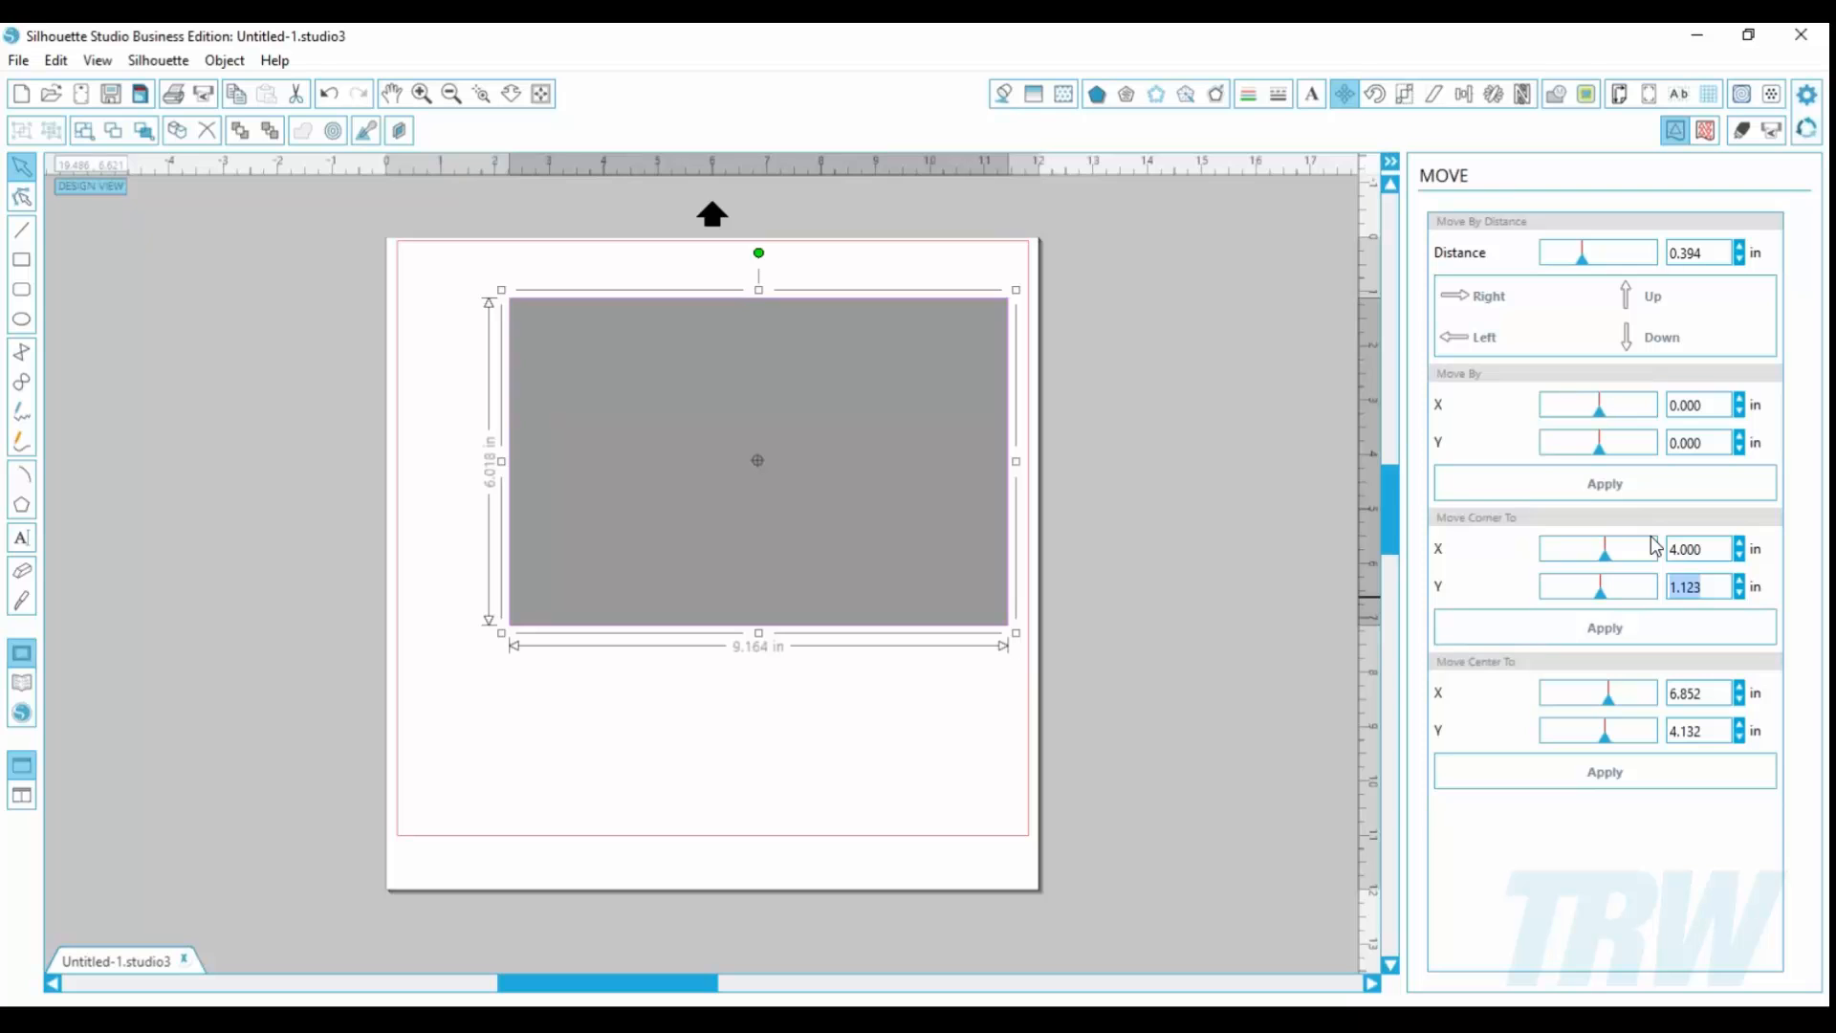
type("4")
key("Return")
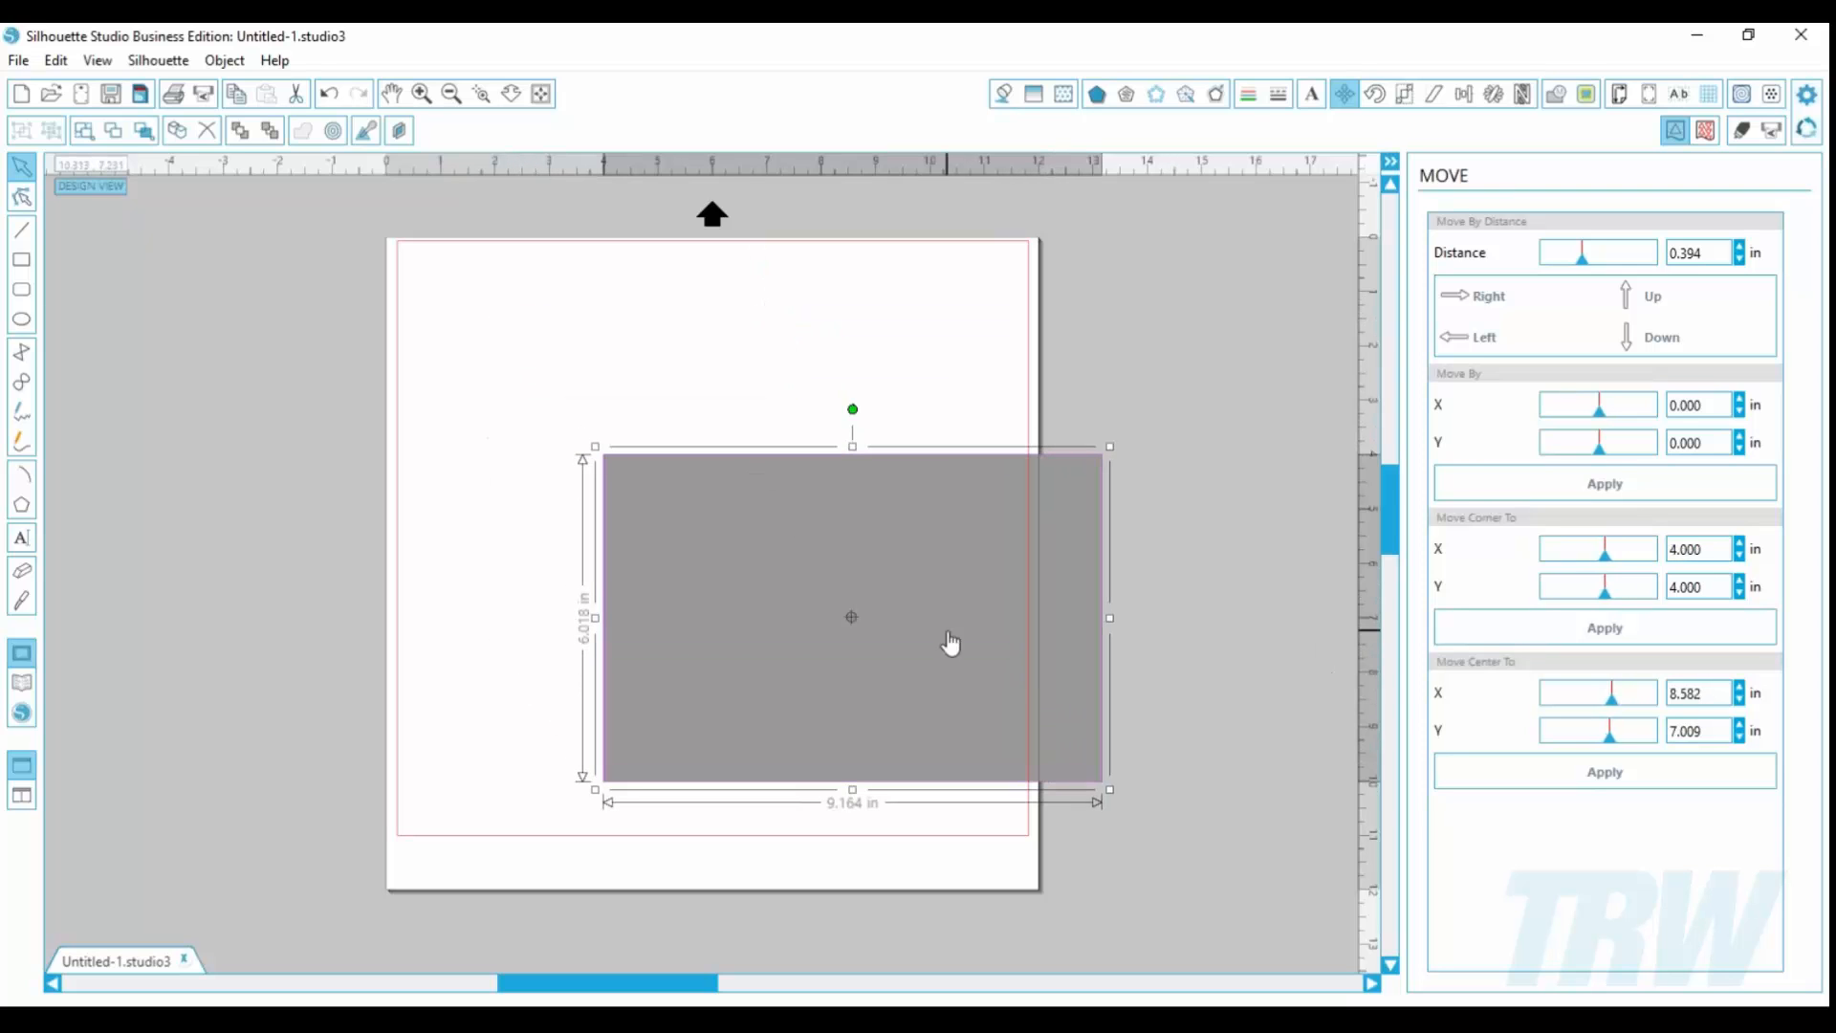
left_click_drag(949, 643, 791, 445)
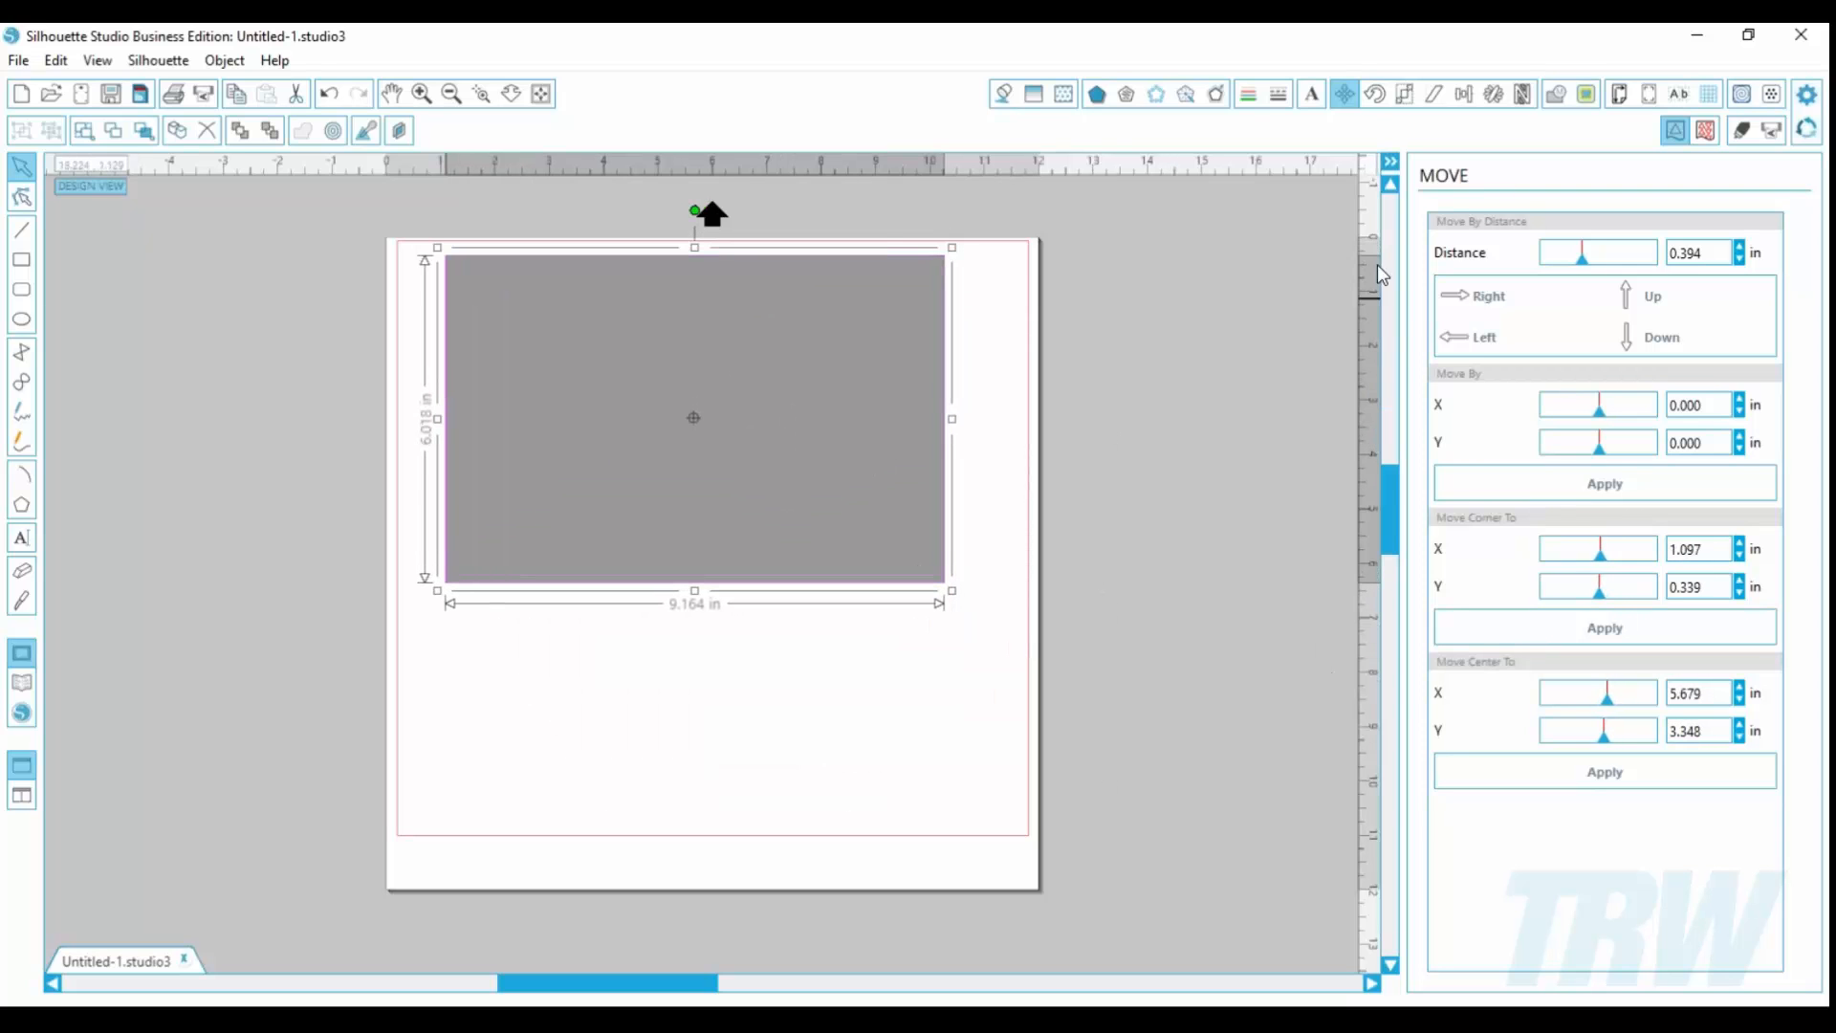
Step: Show the Rotate options, move the rectangle down slightly, and shrink it proportionally to about 7.5 by 4.9 in
left_click(1374, 93)
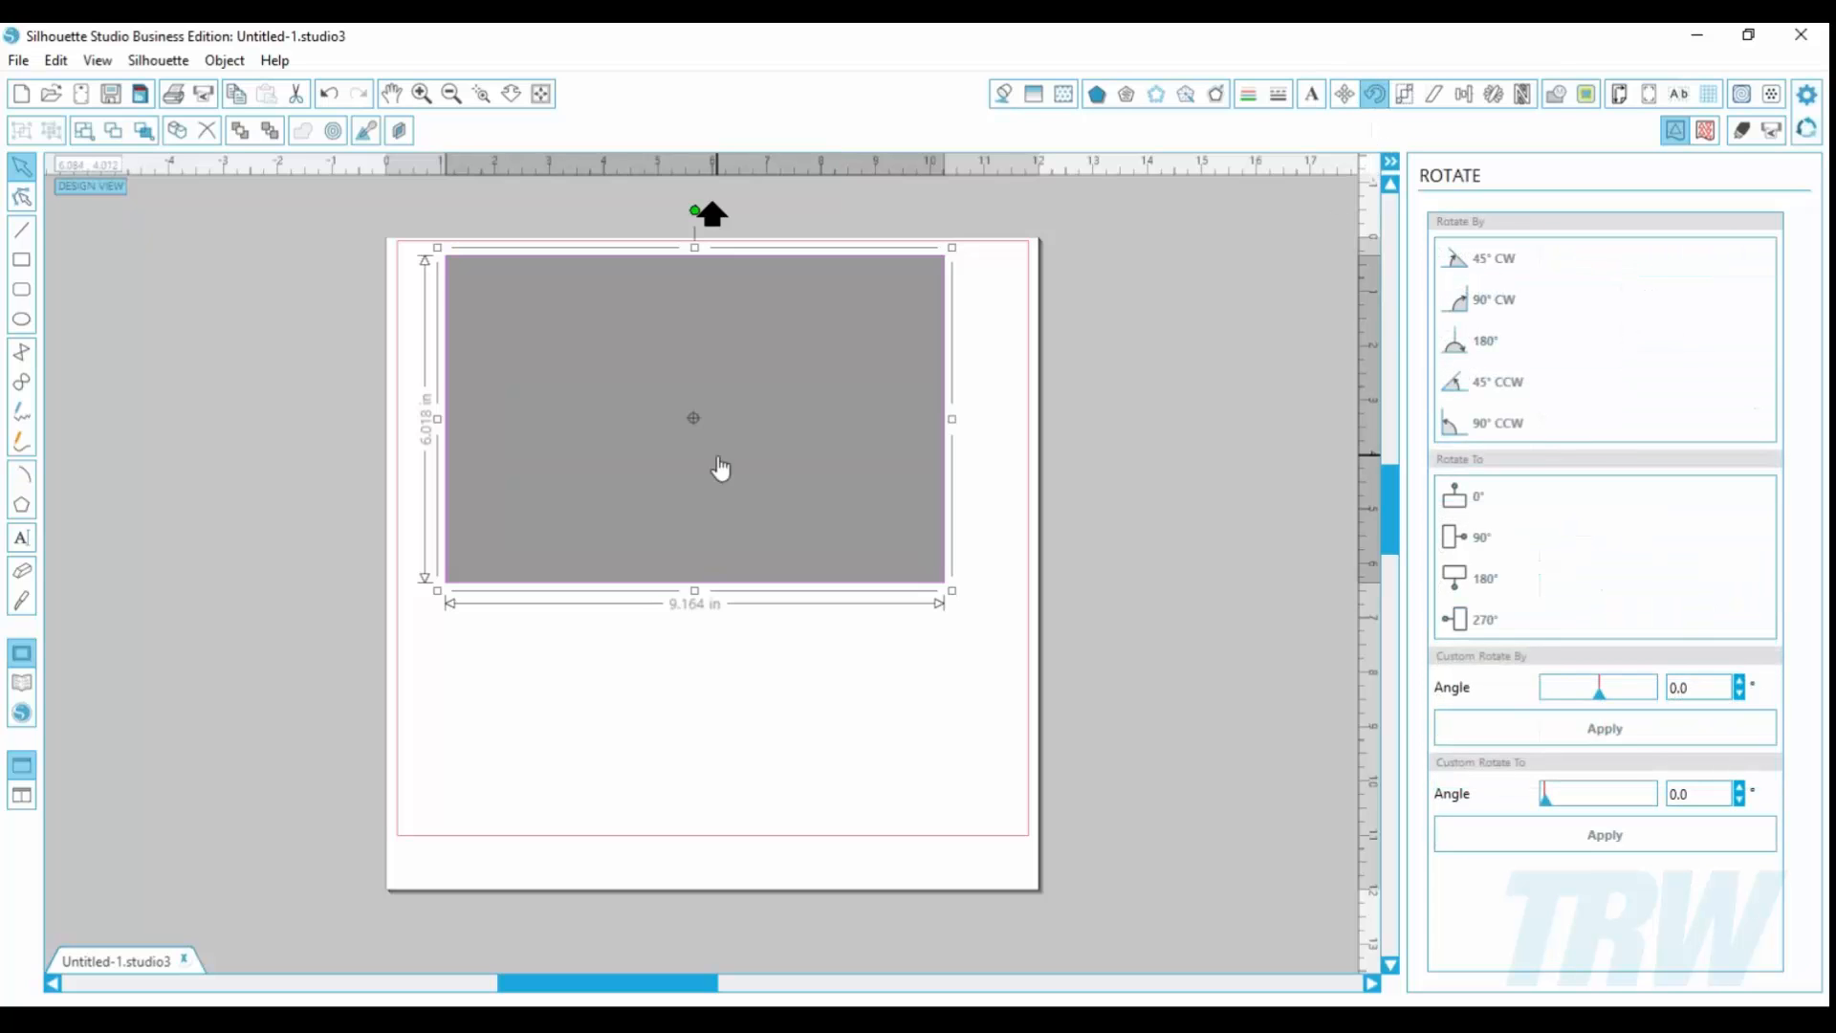
left_click_drag(719, 459, 714, 527)
left_click_drag(946, 660, 857, 601)
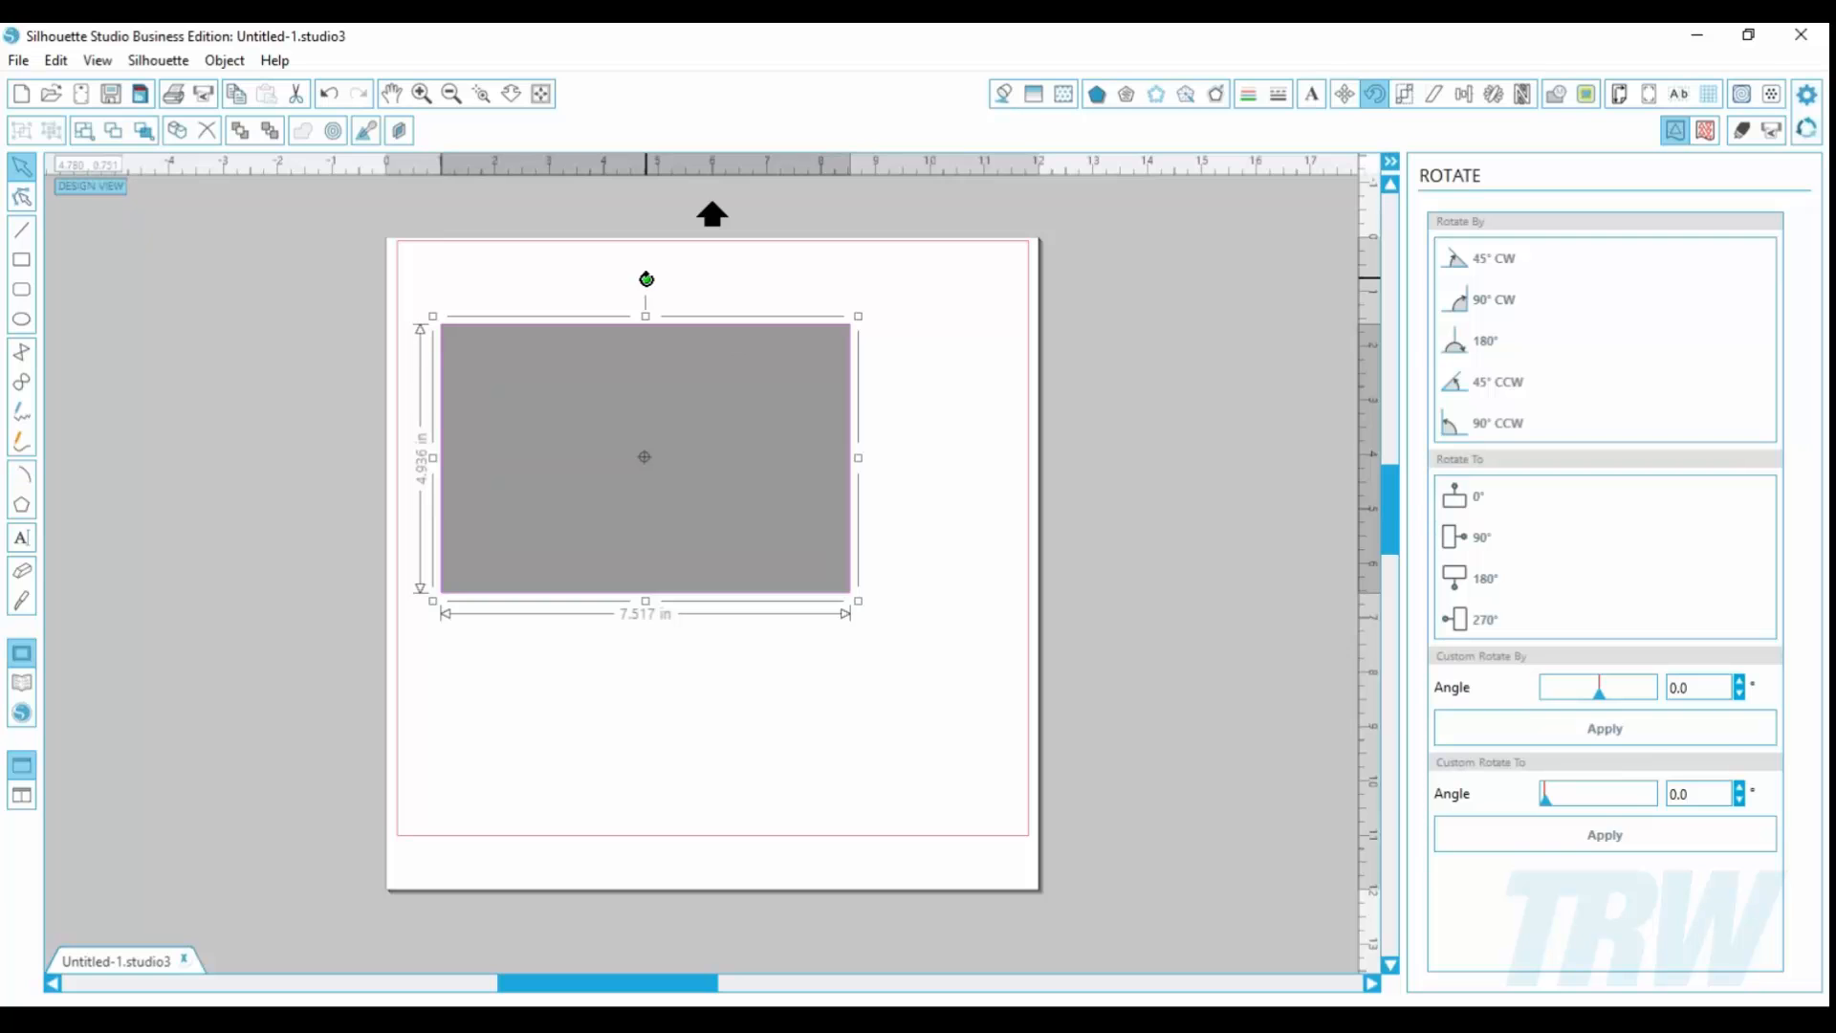
Step: Try rotating the rectangle freehand and to 180°, undoing each rotation
mouse_move(646, 278)
left_mouse_down()
mouse_move(771, 369)
mouse_move(790, 348)
mouse_move(730, 287)
mouse_move(803, 397)
mouse_move(771, 329)
mouse_move(611, 275)
mouse_move(647, 274)
left_mouse_up()
key("ctrl+z")
left_click(1474, 578)
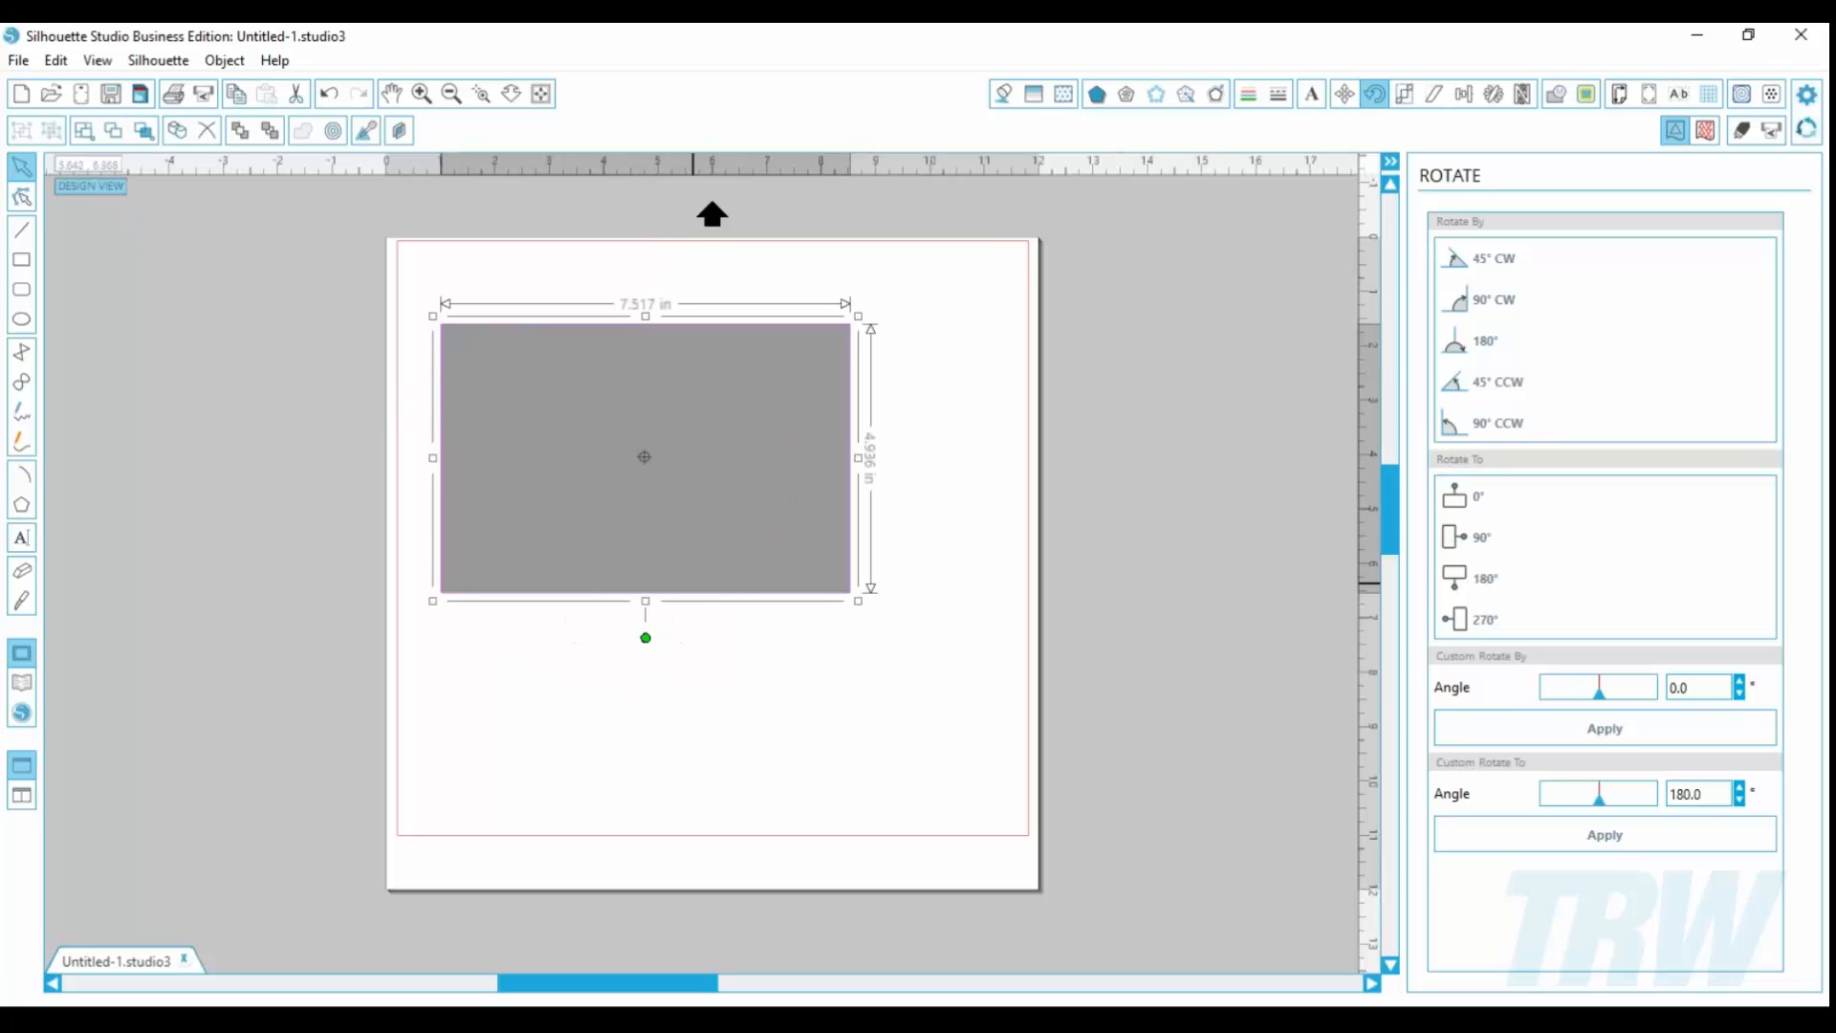
key("ctrl+z")
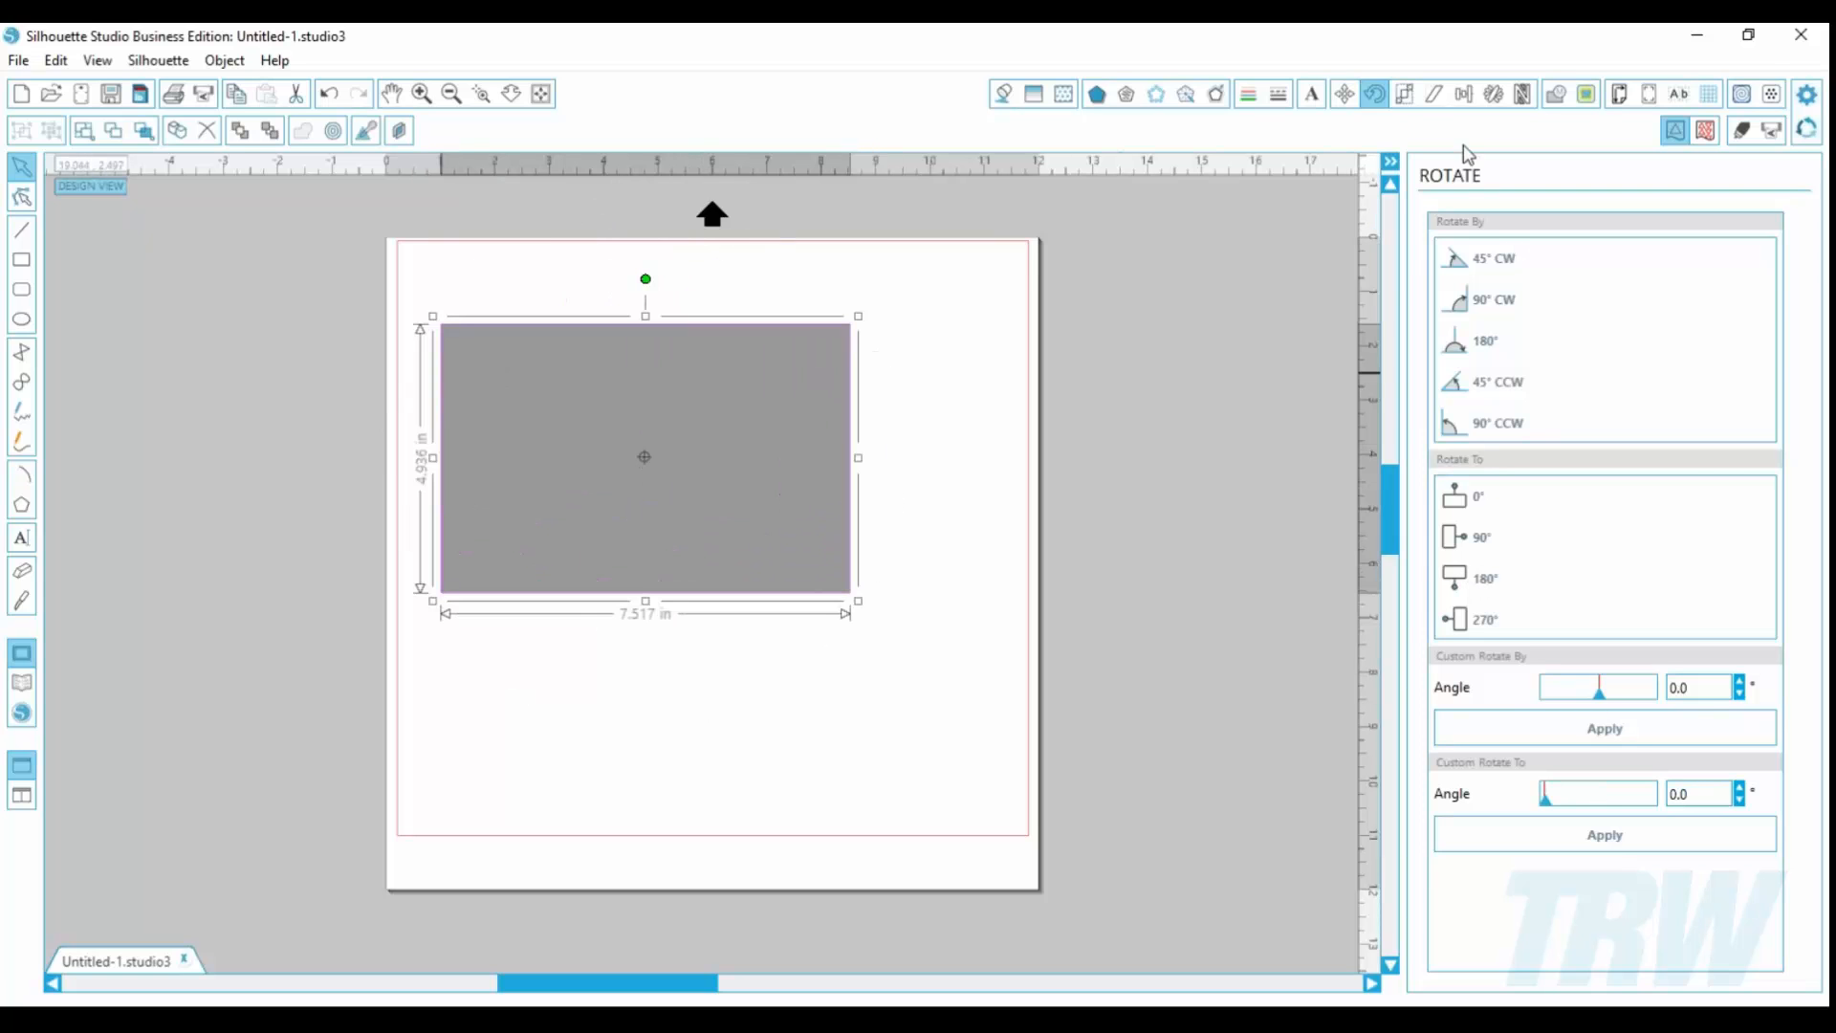
Step: Scale the rectangle to a width of 4 in with its aspect ratio locked and deselect it
left_click(1407, 95)
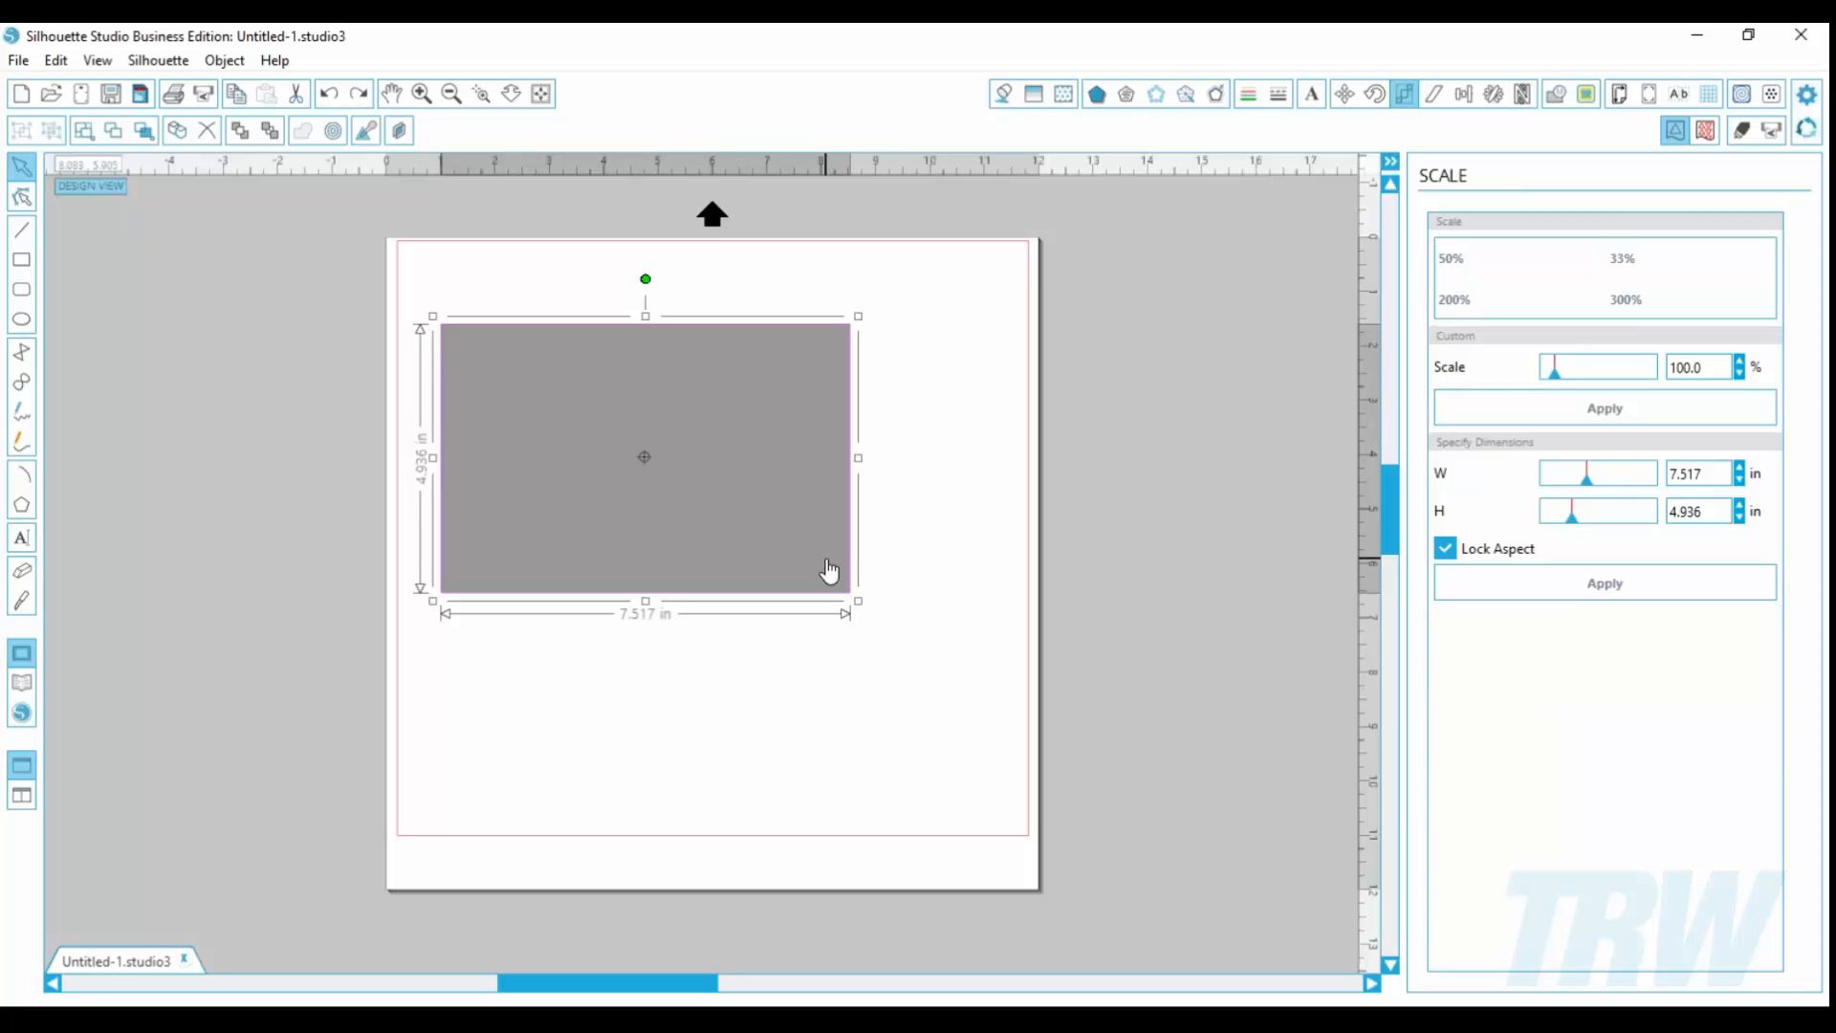
left_click_drag(1703, 473, 1558, 471)
type("4")
key("Tab")
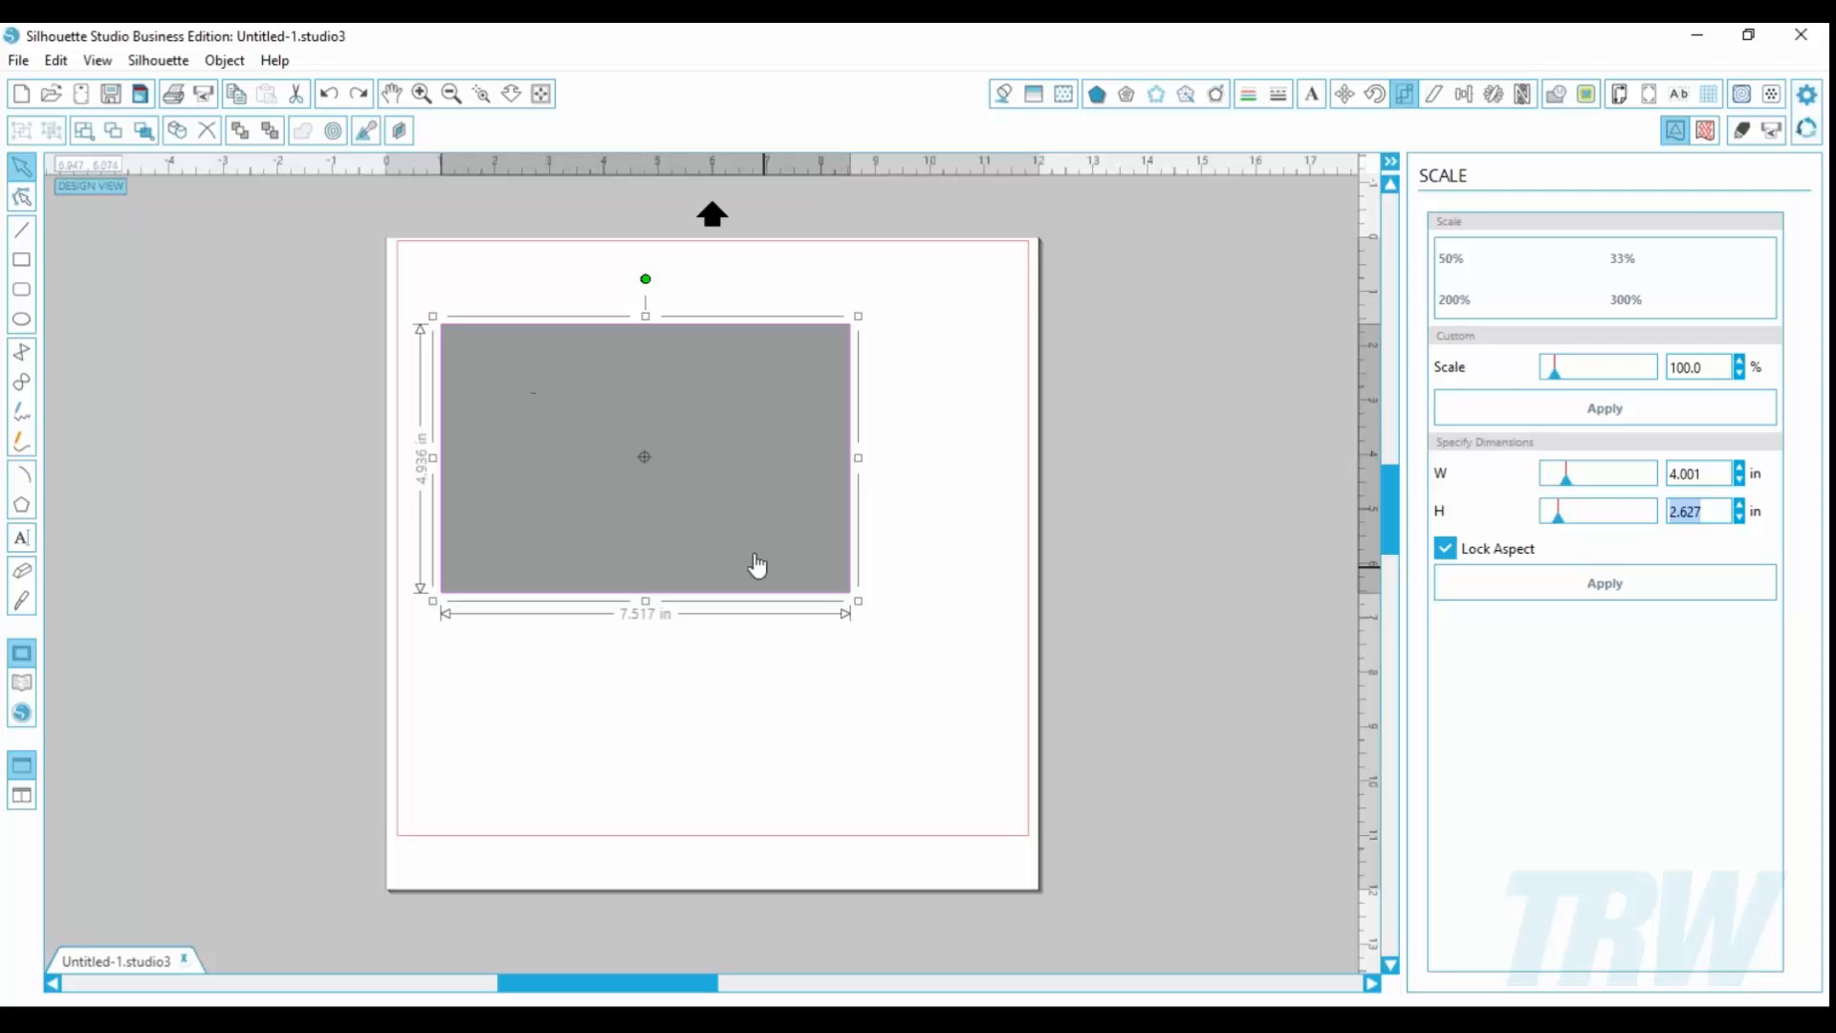
left_click(1602, 583)
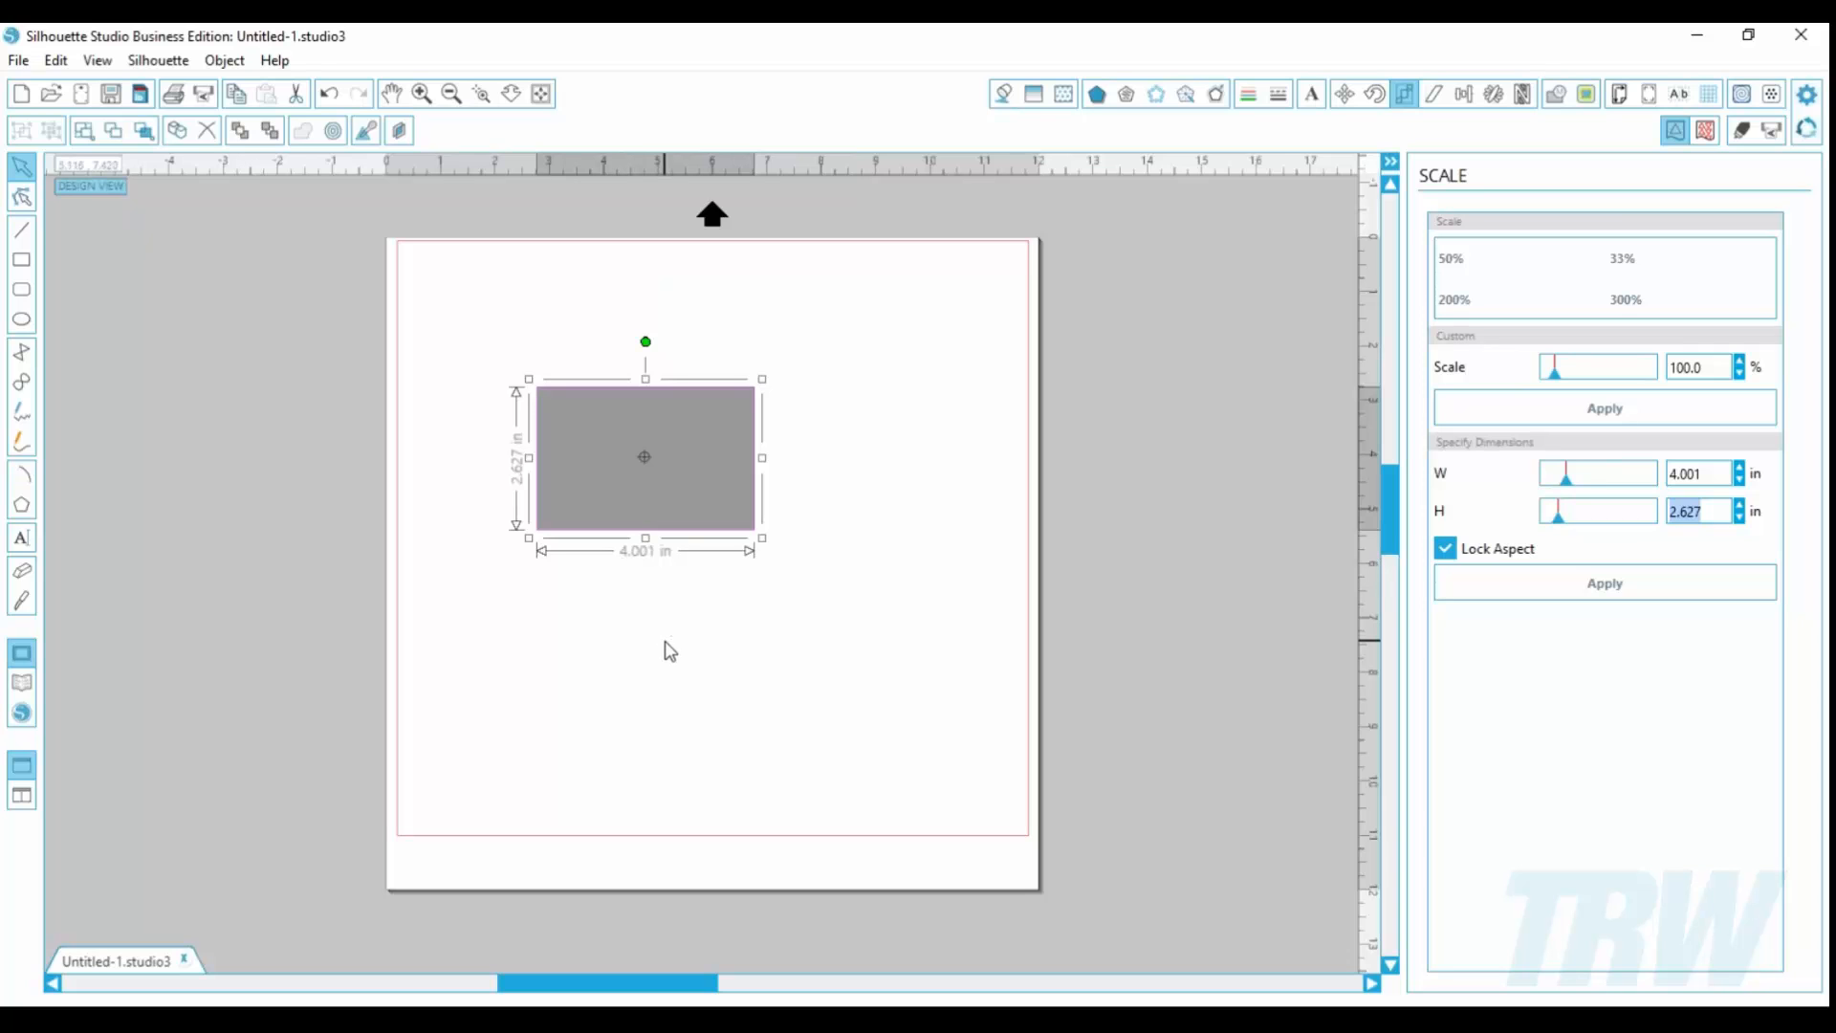
left_click(713, 737)
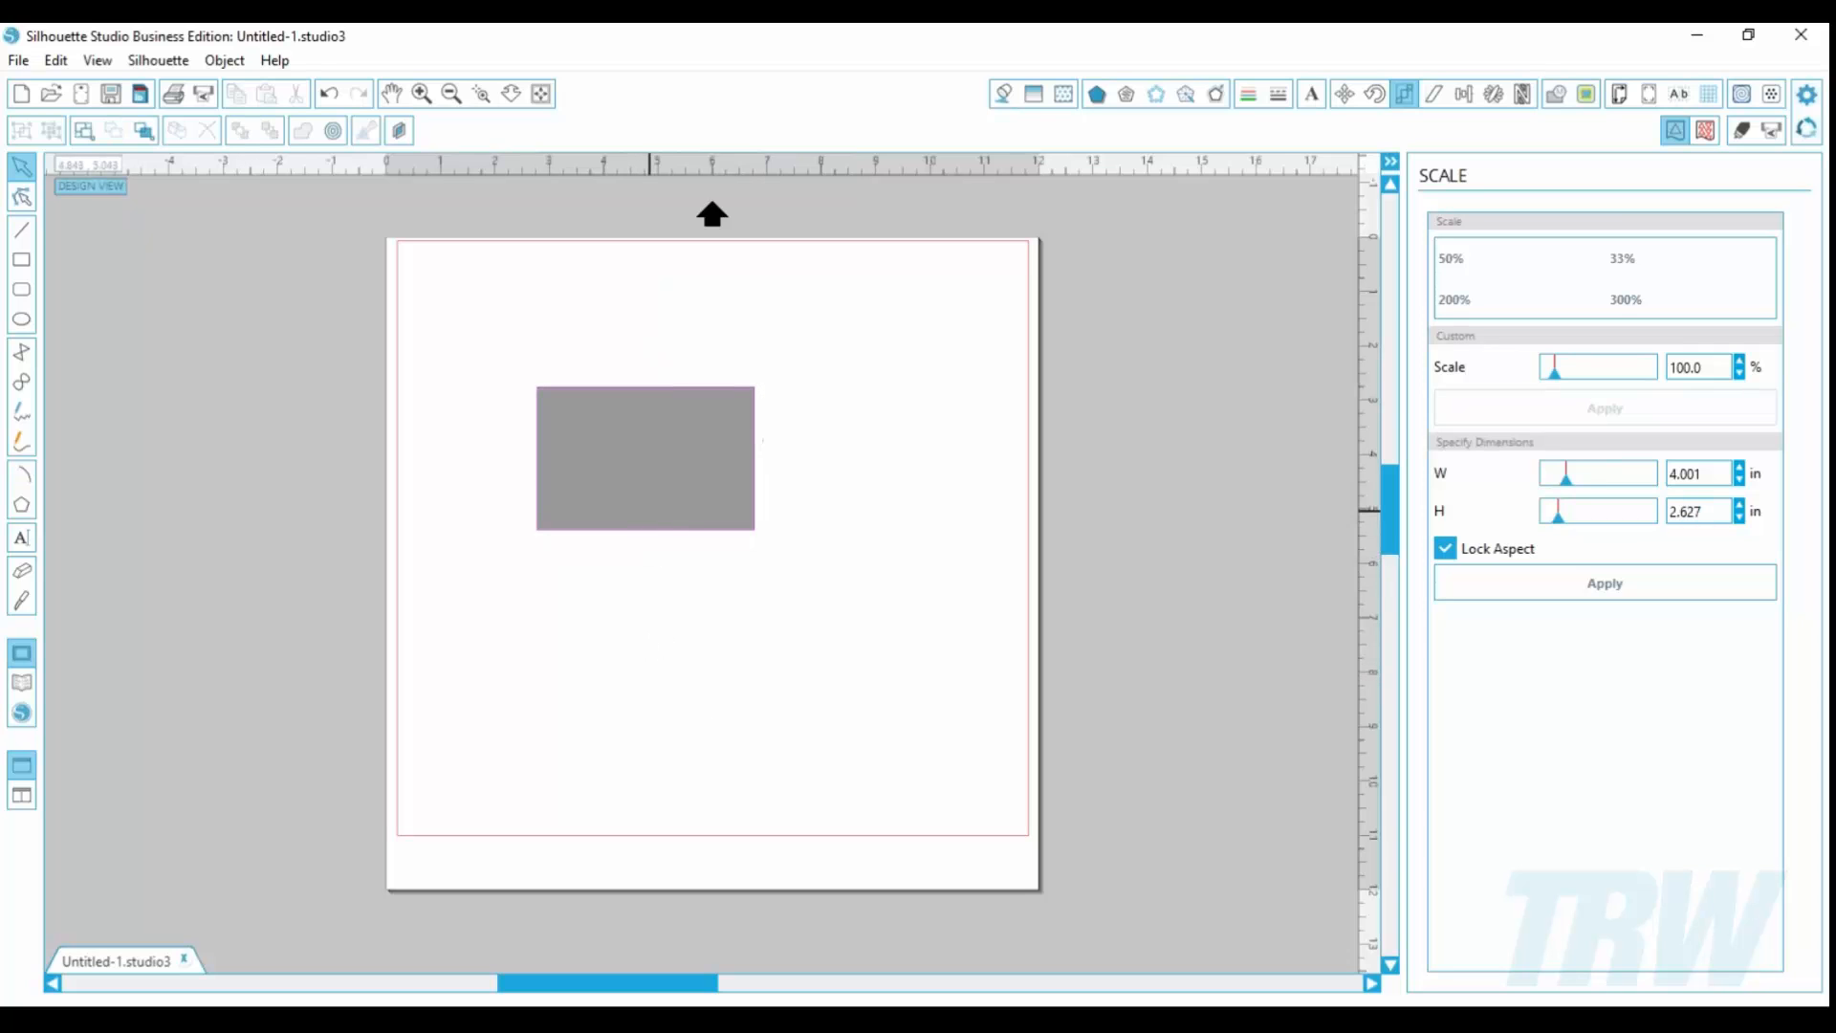
Step: Move the rectangle to the page's upper-left corner and enlarge it proportionally to about 8 by 5.2 in
double_click(650, 507)
left_click_drag(651, 508, 543, 383)
left_click(599, 459)
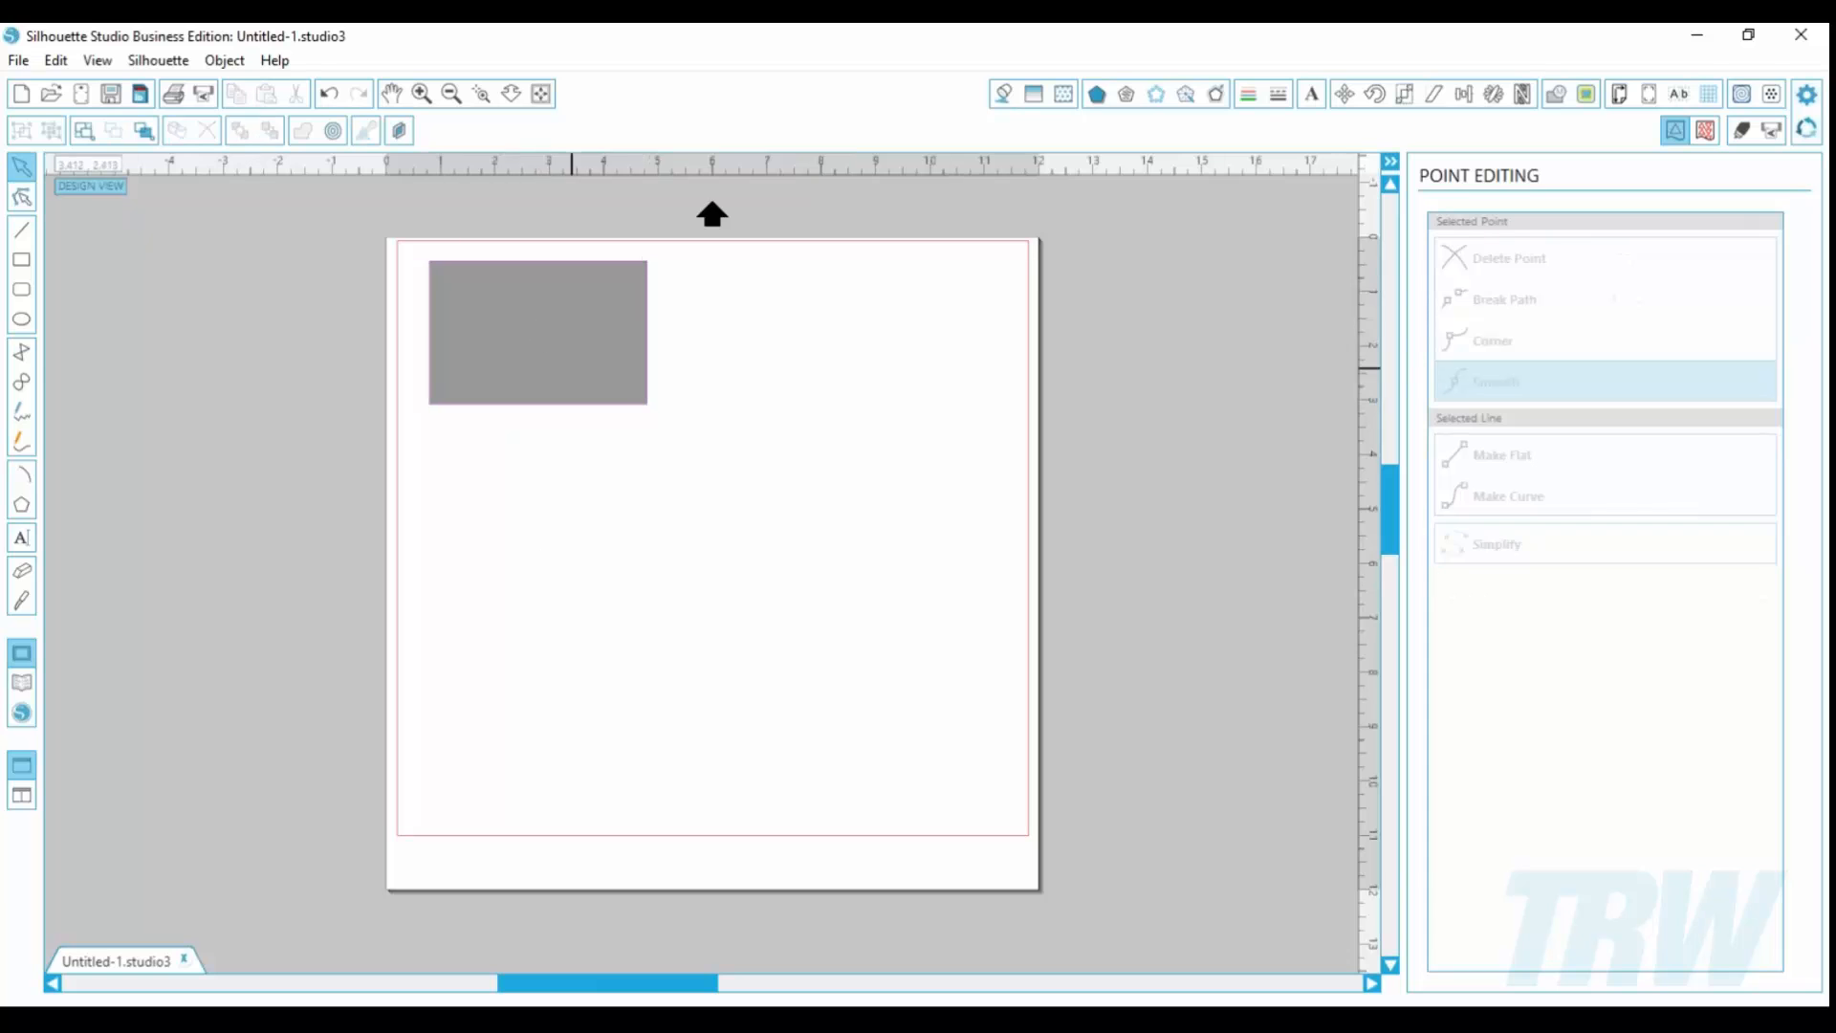
left_click(572, 369)
left_click_drag(652, 412, 861, 565)
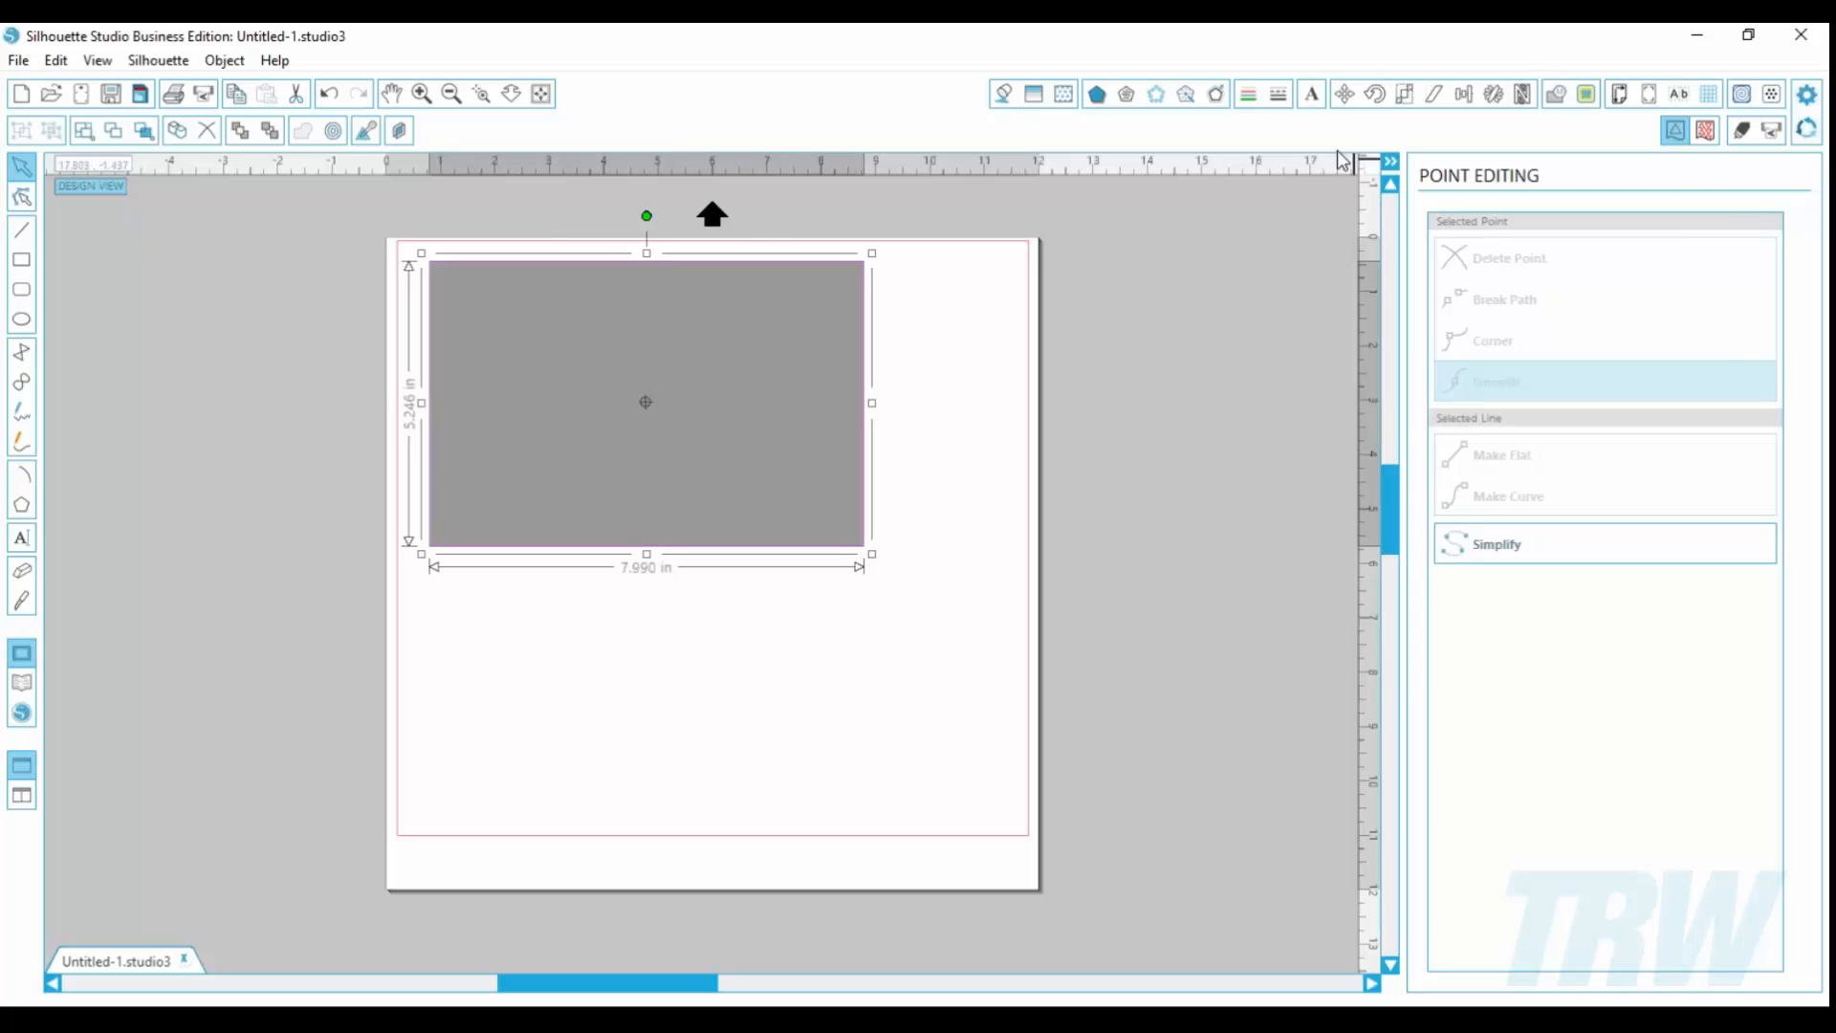
Step: Set the rectangle's width to 4 in with locked aspect and reposition it near the page's upper-left corner
left_click(1404, 94)
double_click(1692, 473)
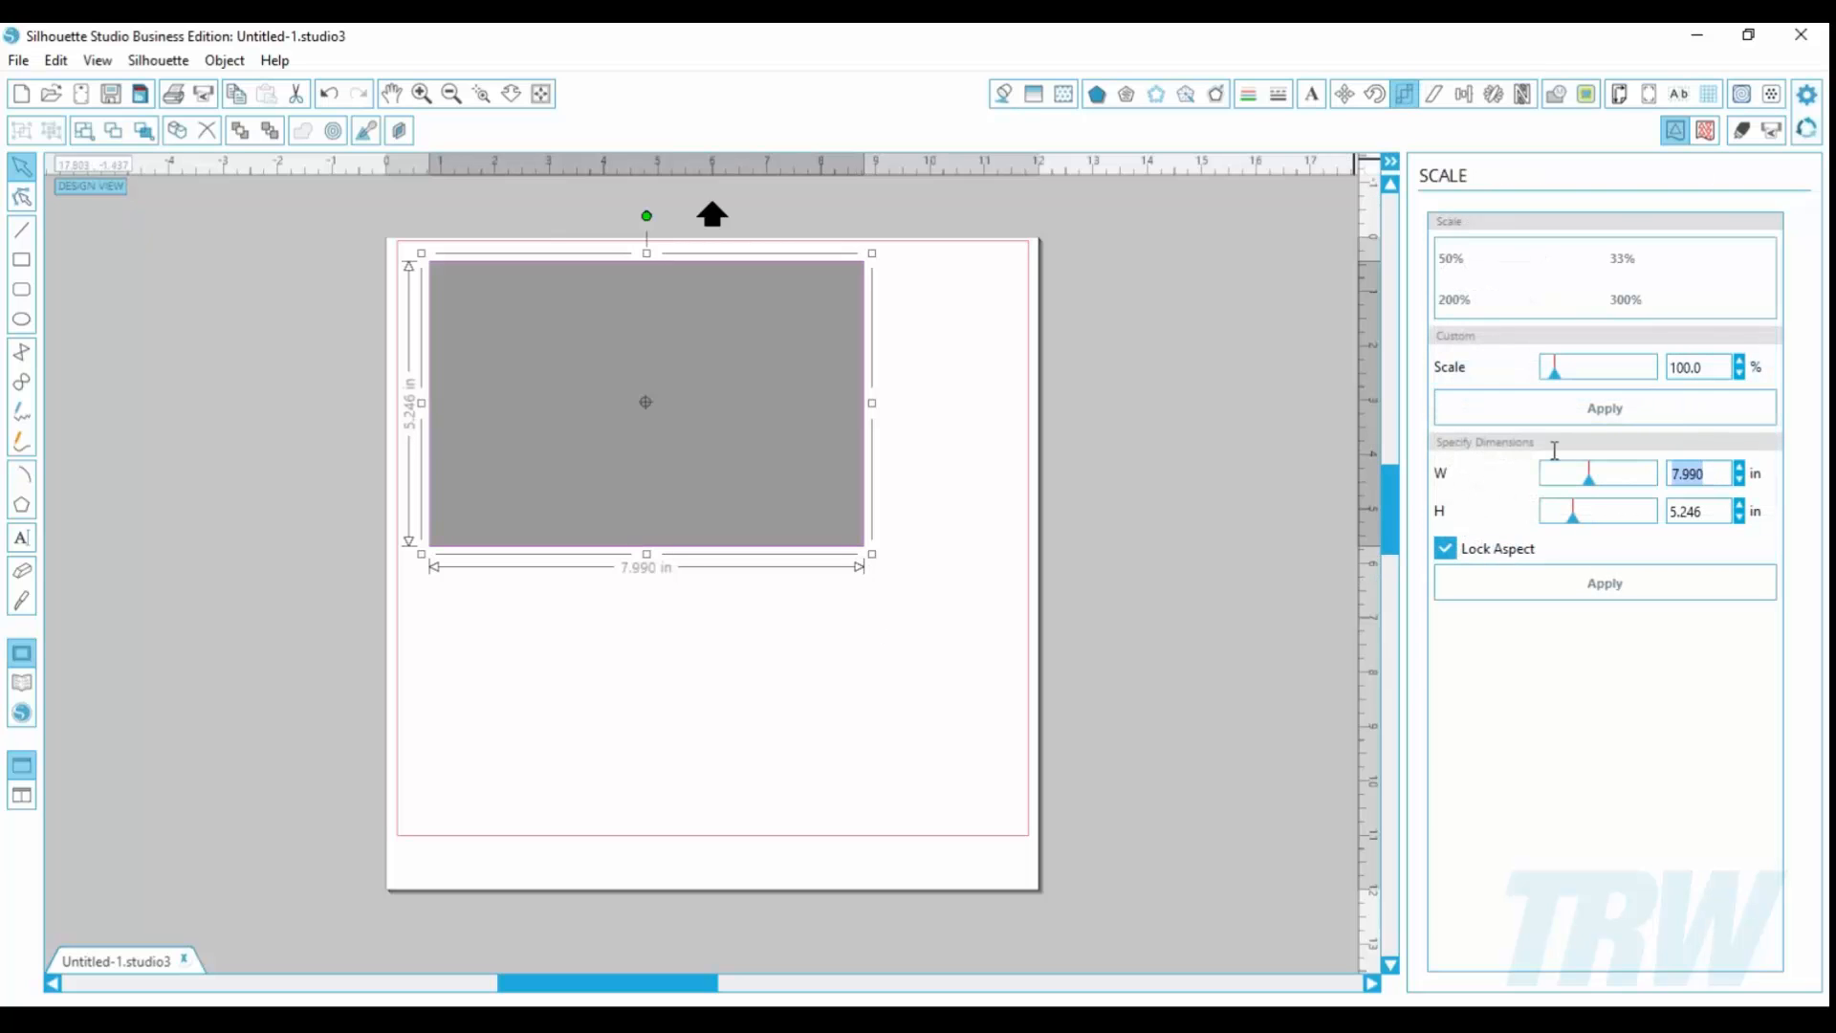
type("4")
key("Return")
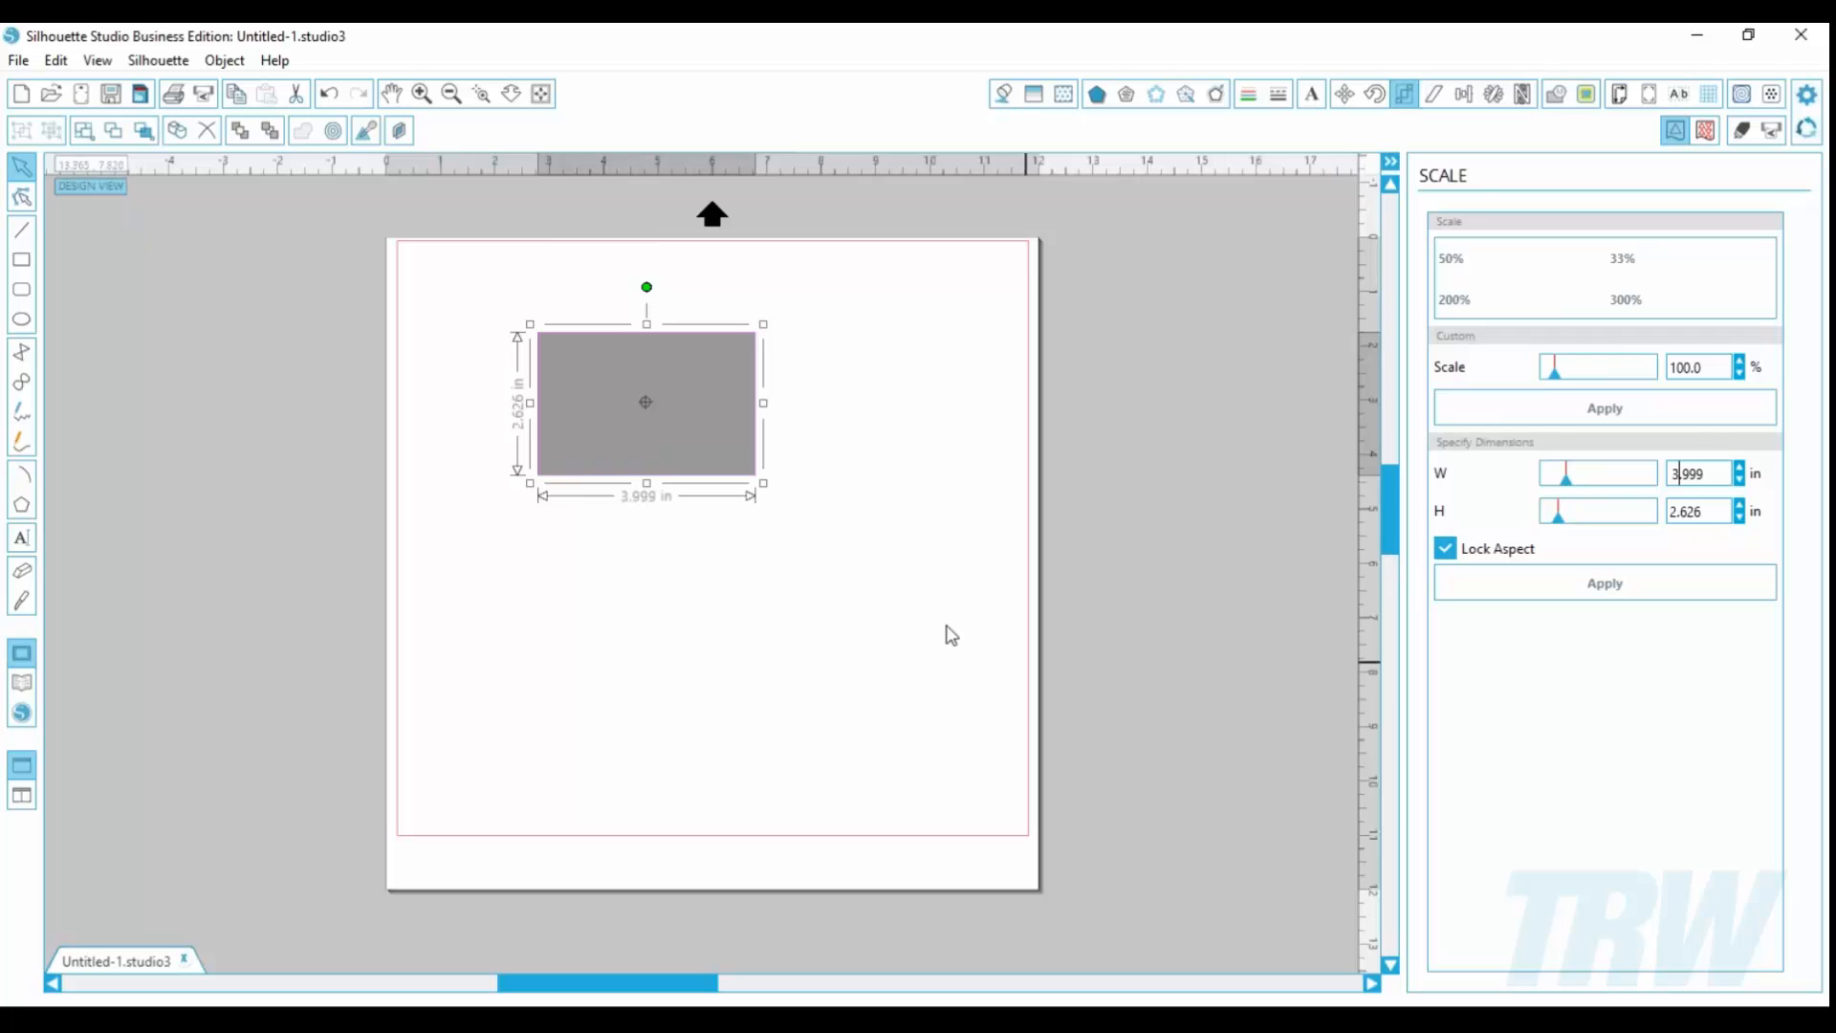
left_click(807, 598)
left_click_drag(701, 443, 624, 385)
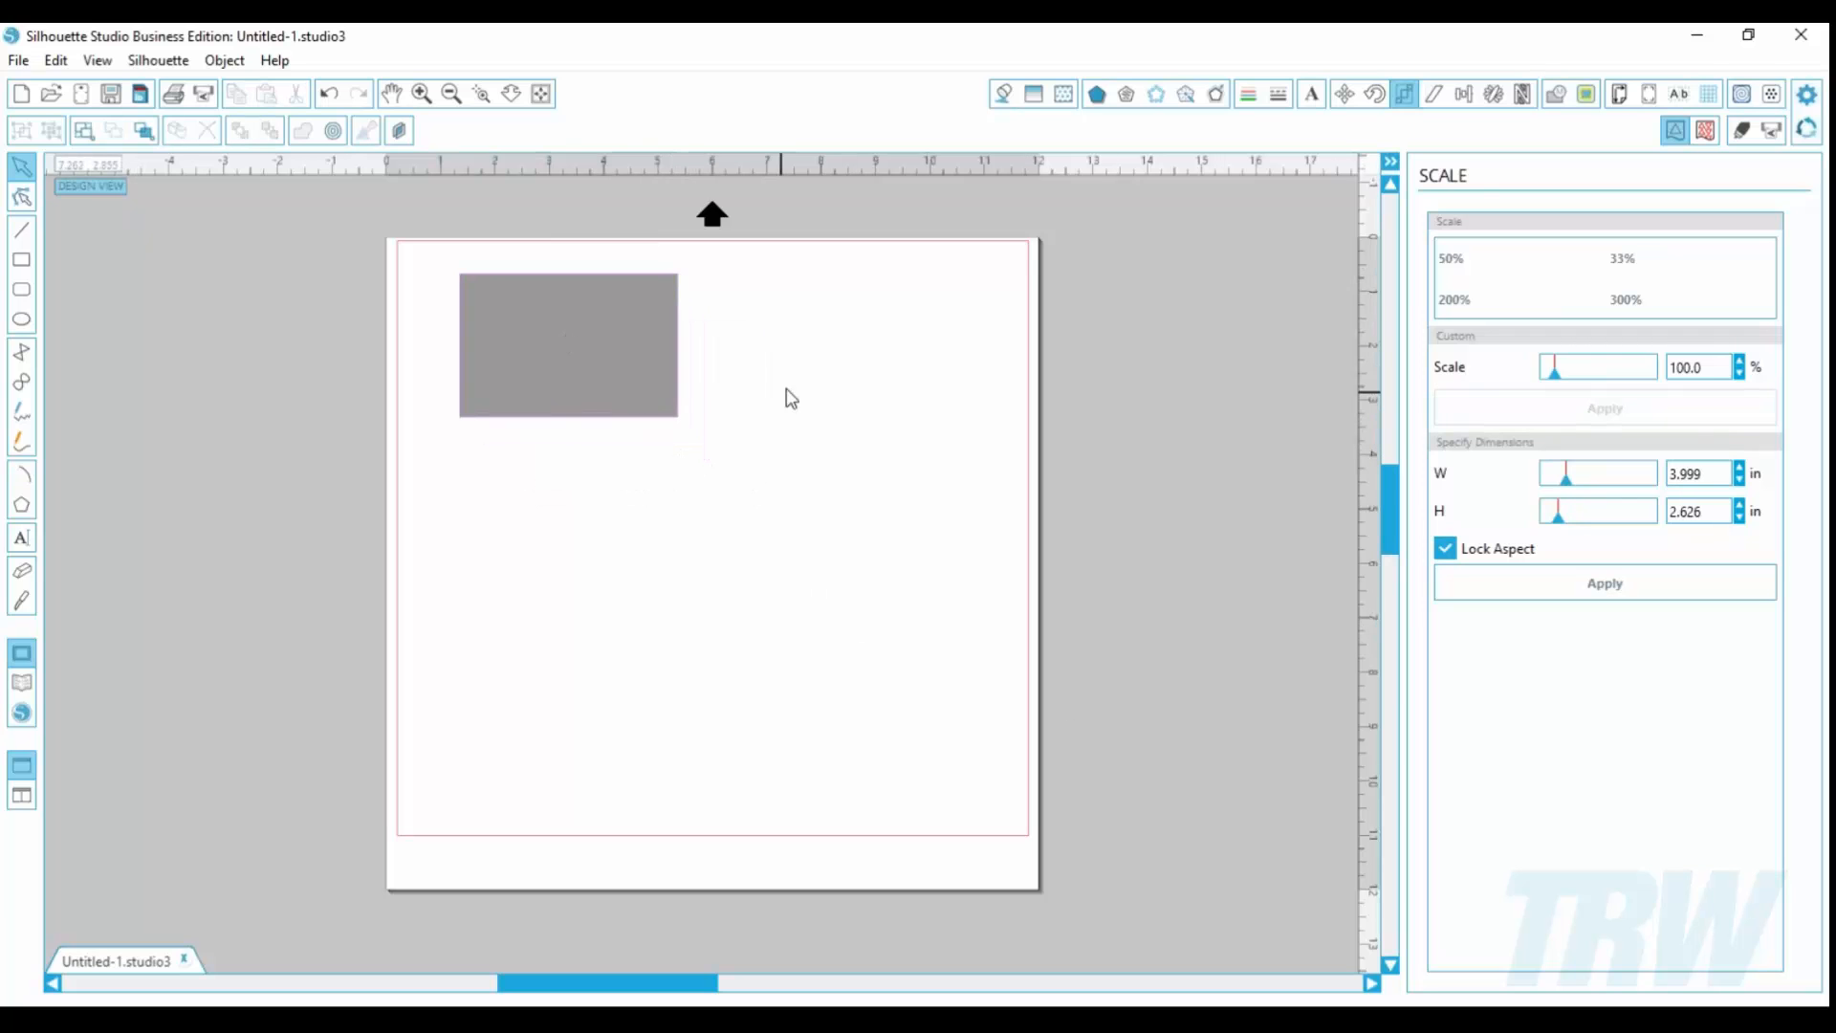
Step: Try a 15° horizontal shear on the gray rectangle, undo it, and deselect the shape
left_click(1433, 92)
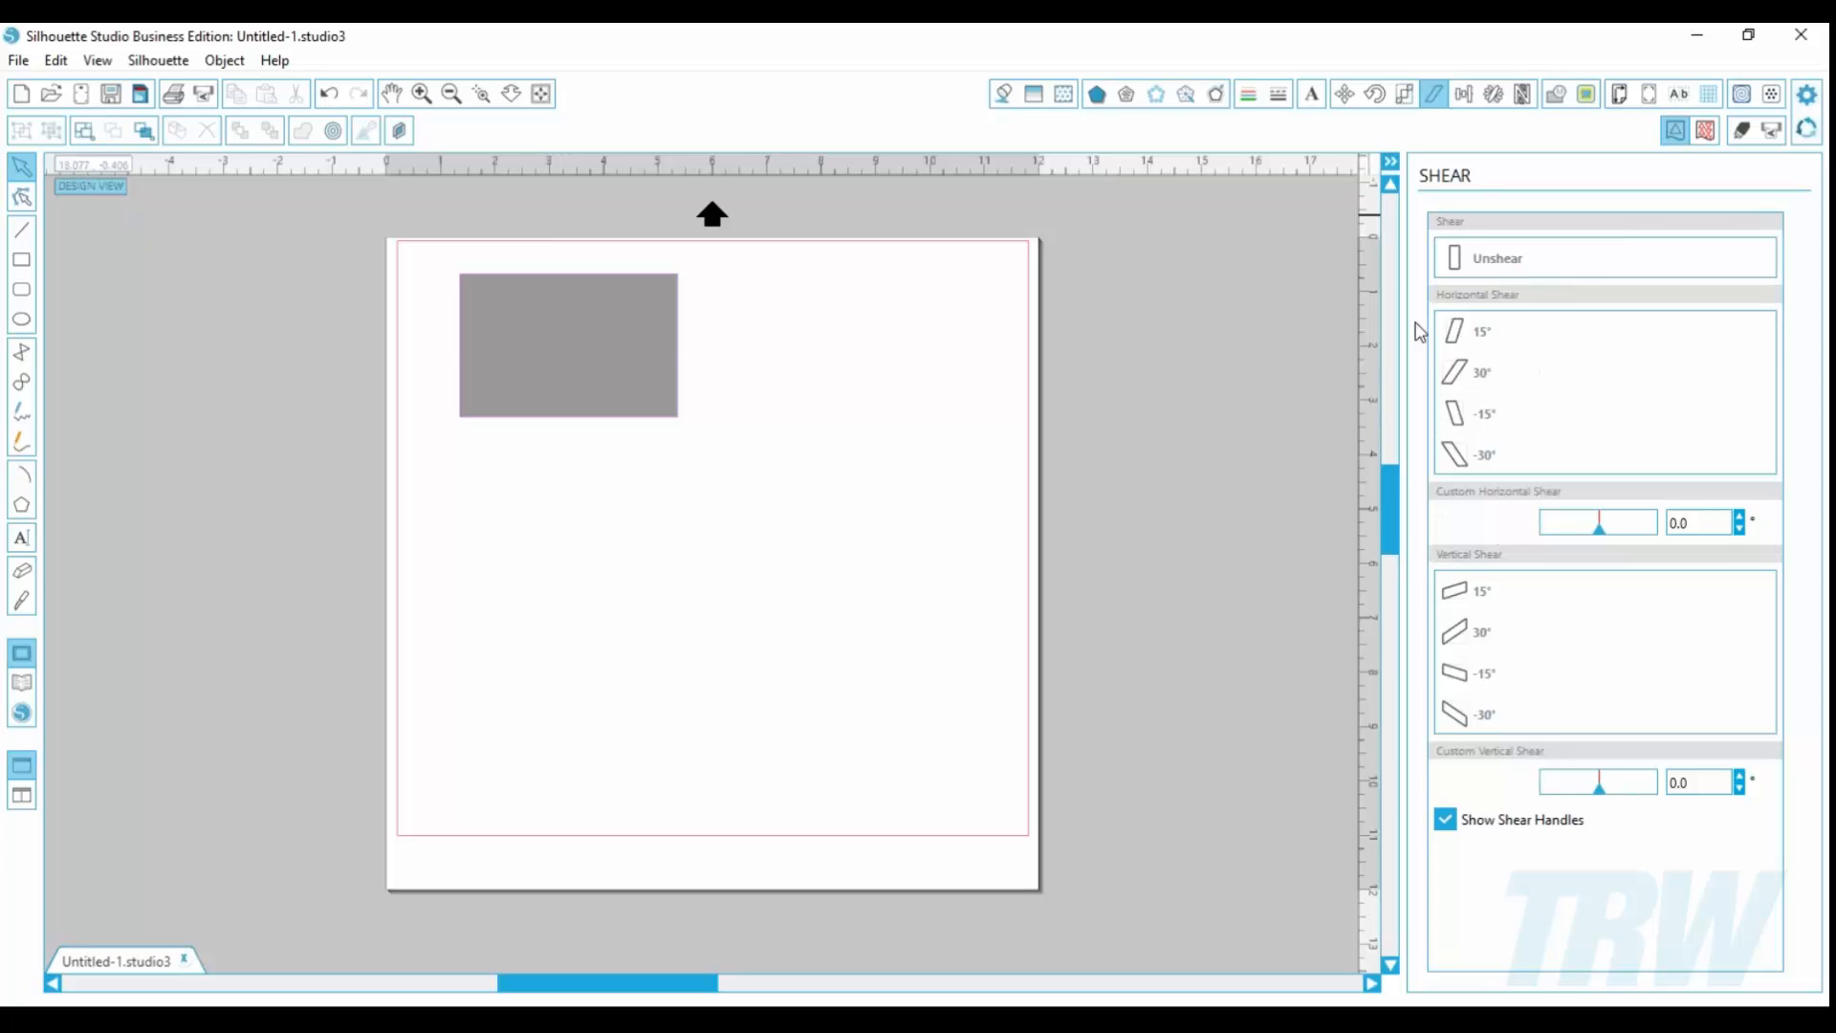
key("ctrl+a")
left_click(1482, 332)
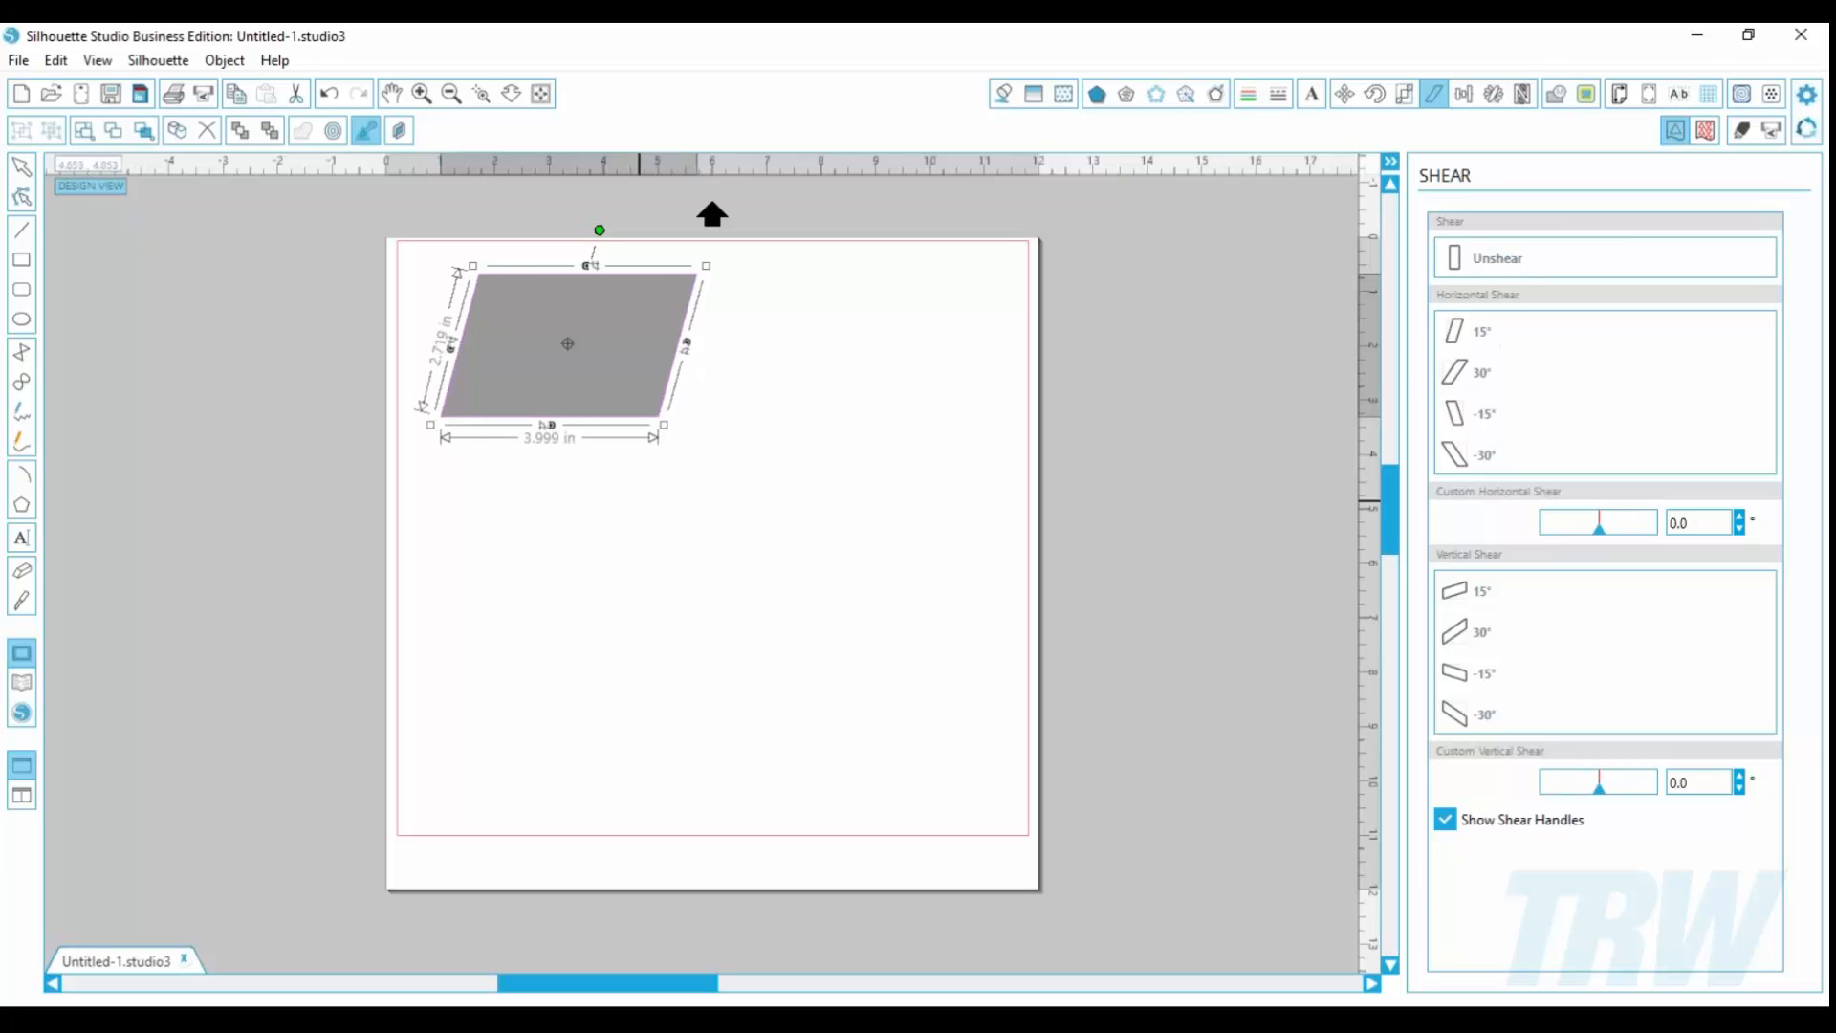
key("ctrl+z")
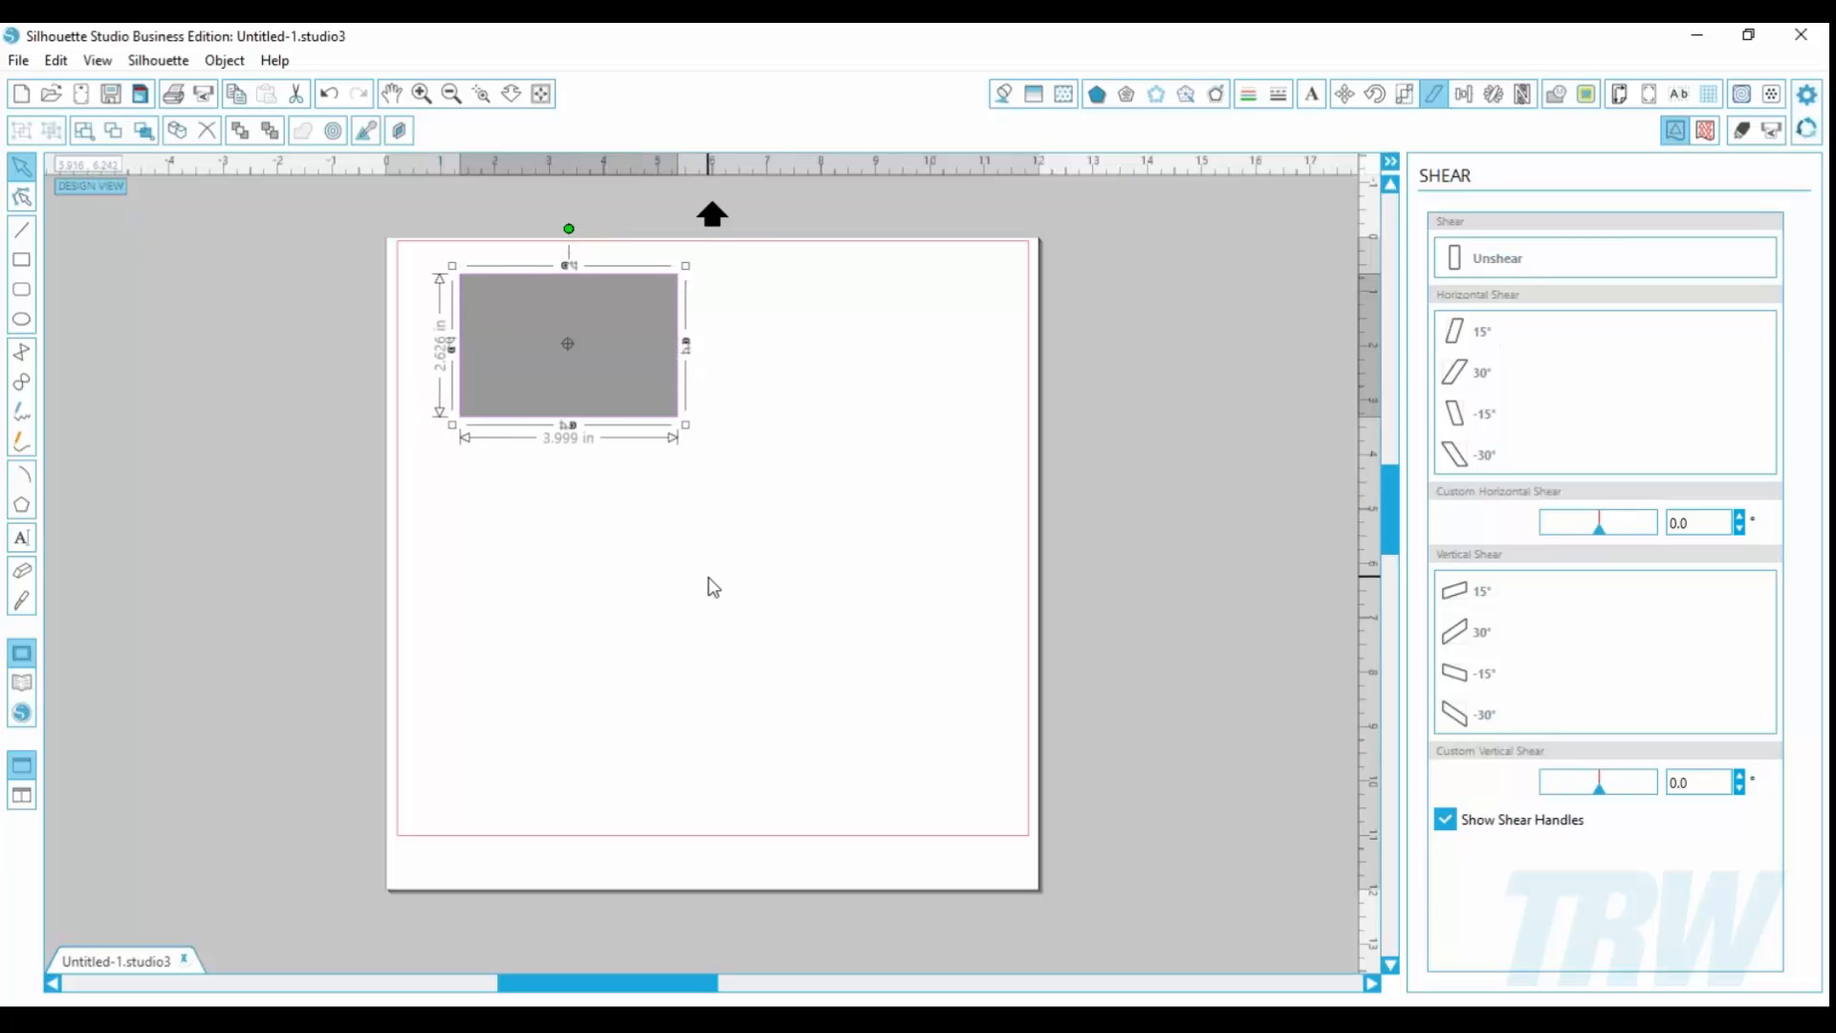
left_click(708, 579)
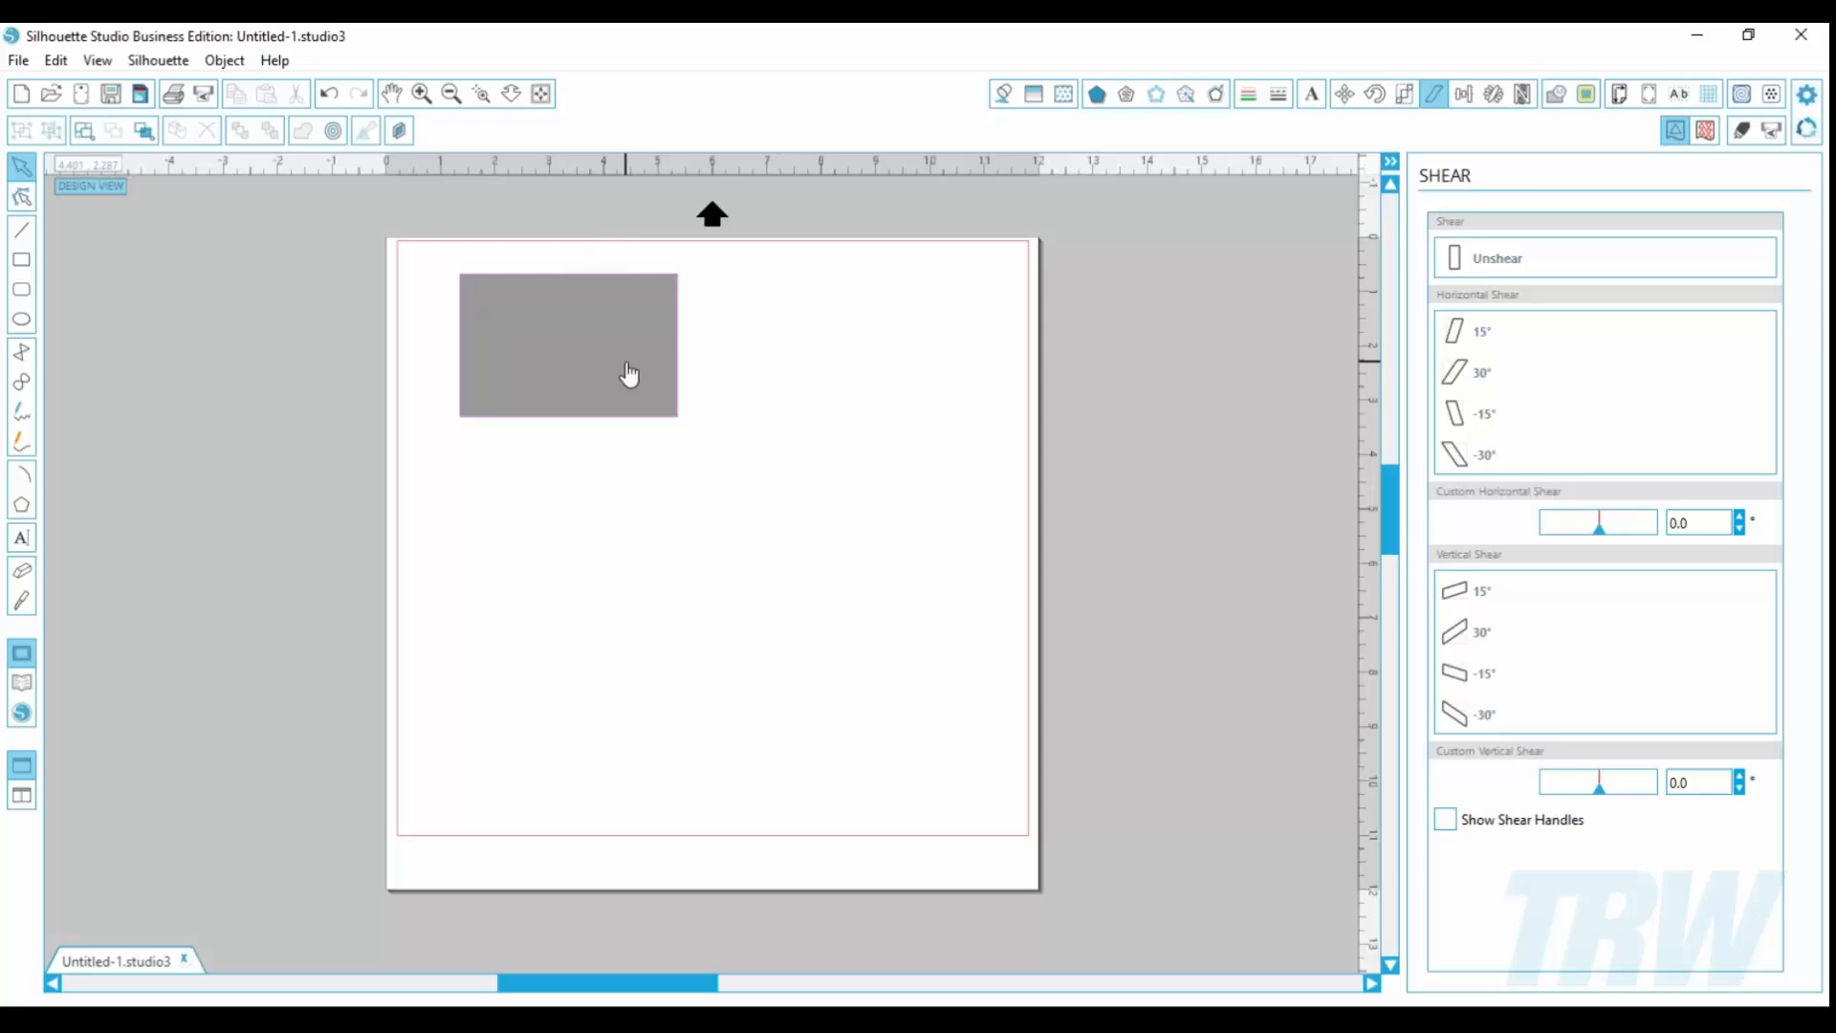
Step: Show the Align options and draw an ellipse about 2.9 by 2.6 in below and to the right of the rectangle
left_click(1462, 101)
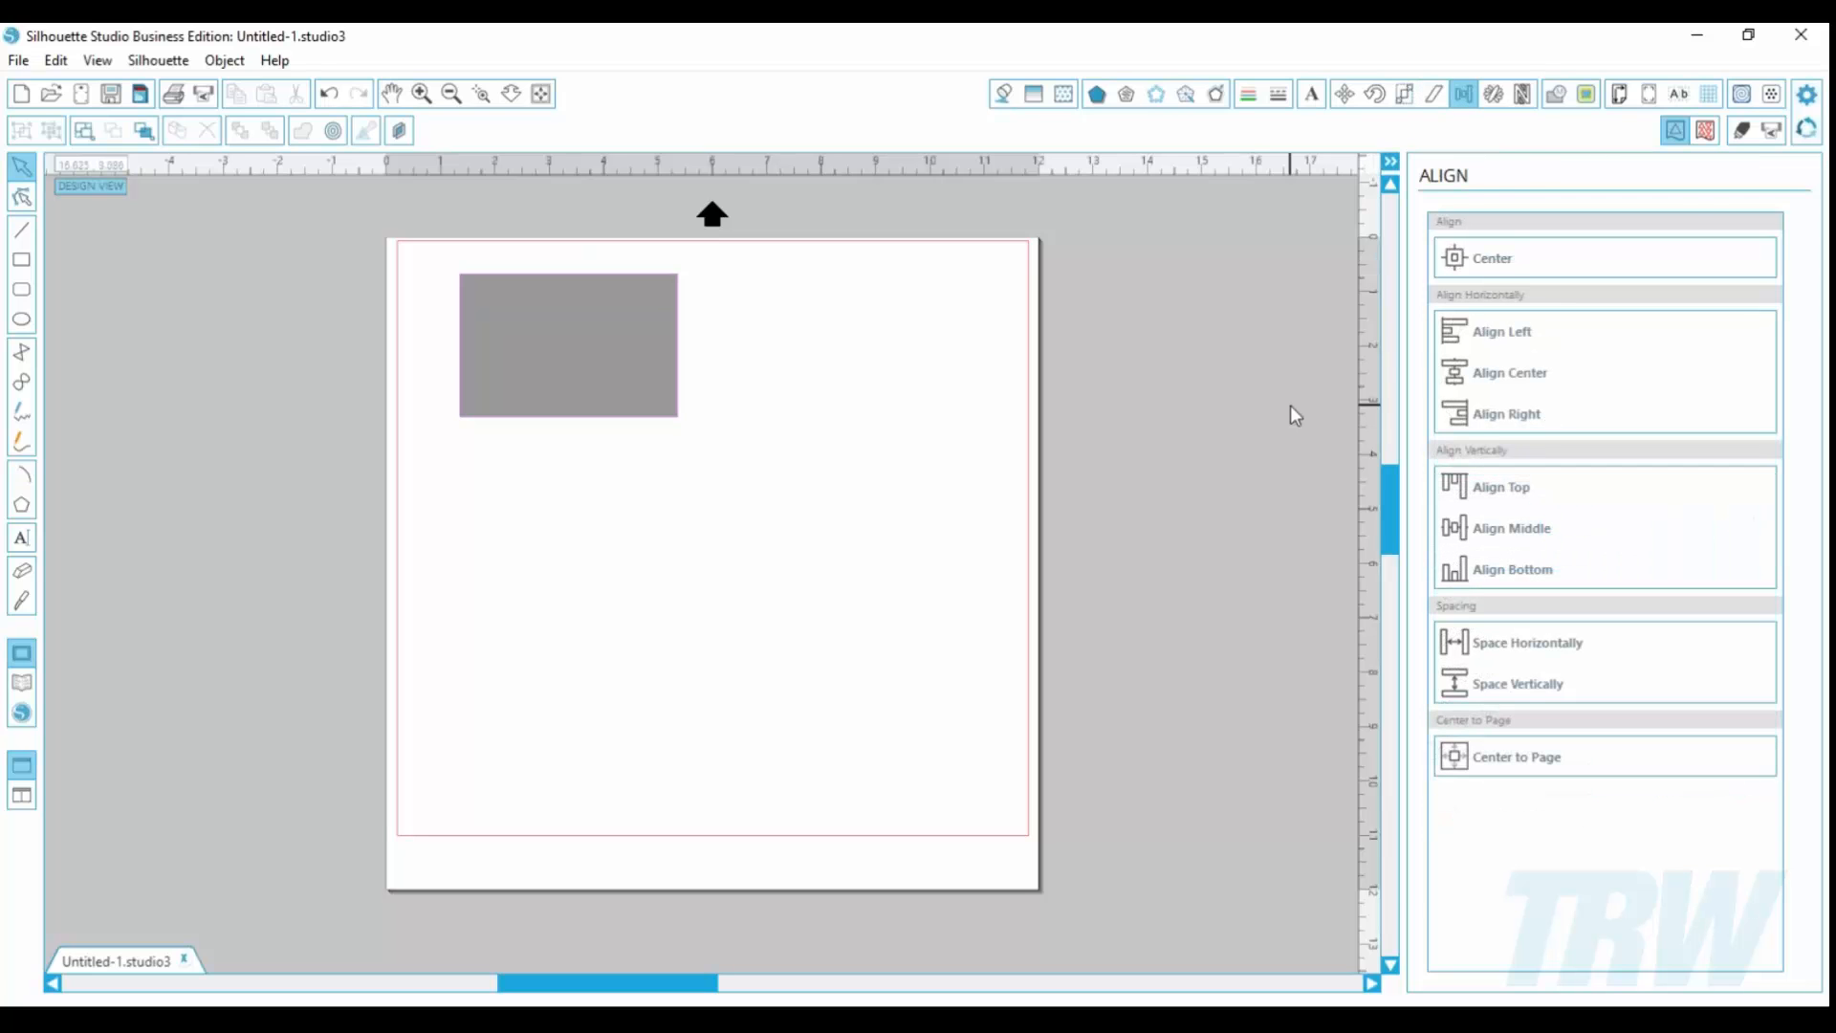
left_click(21, 319)
left_click_drag(662, 527, 821, 669)
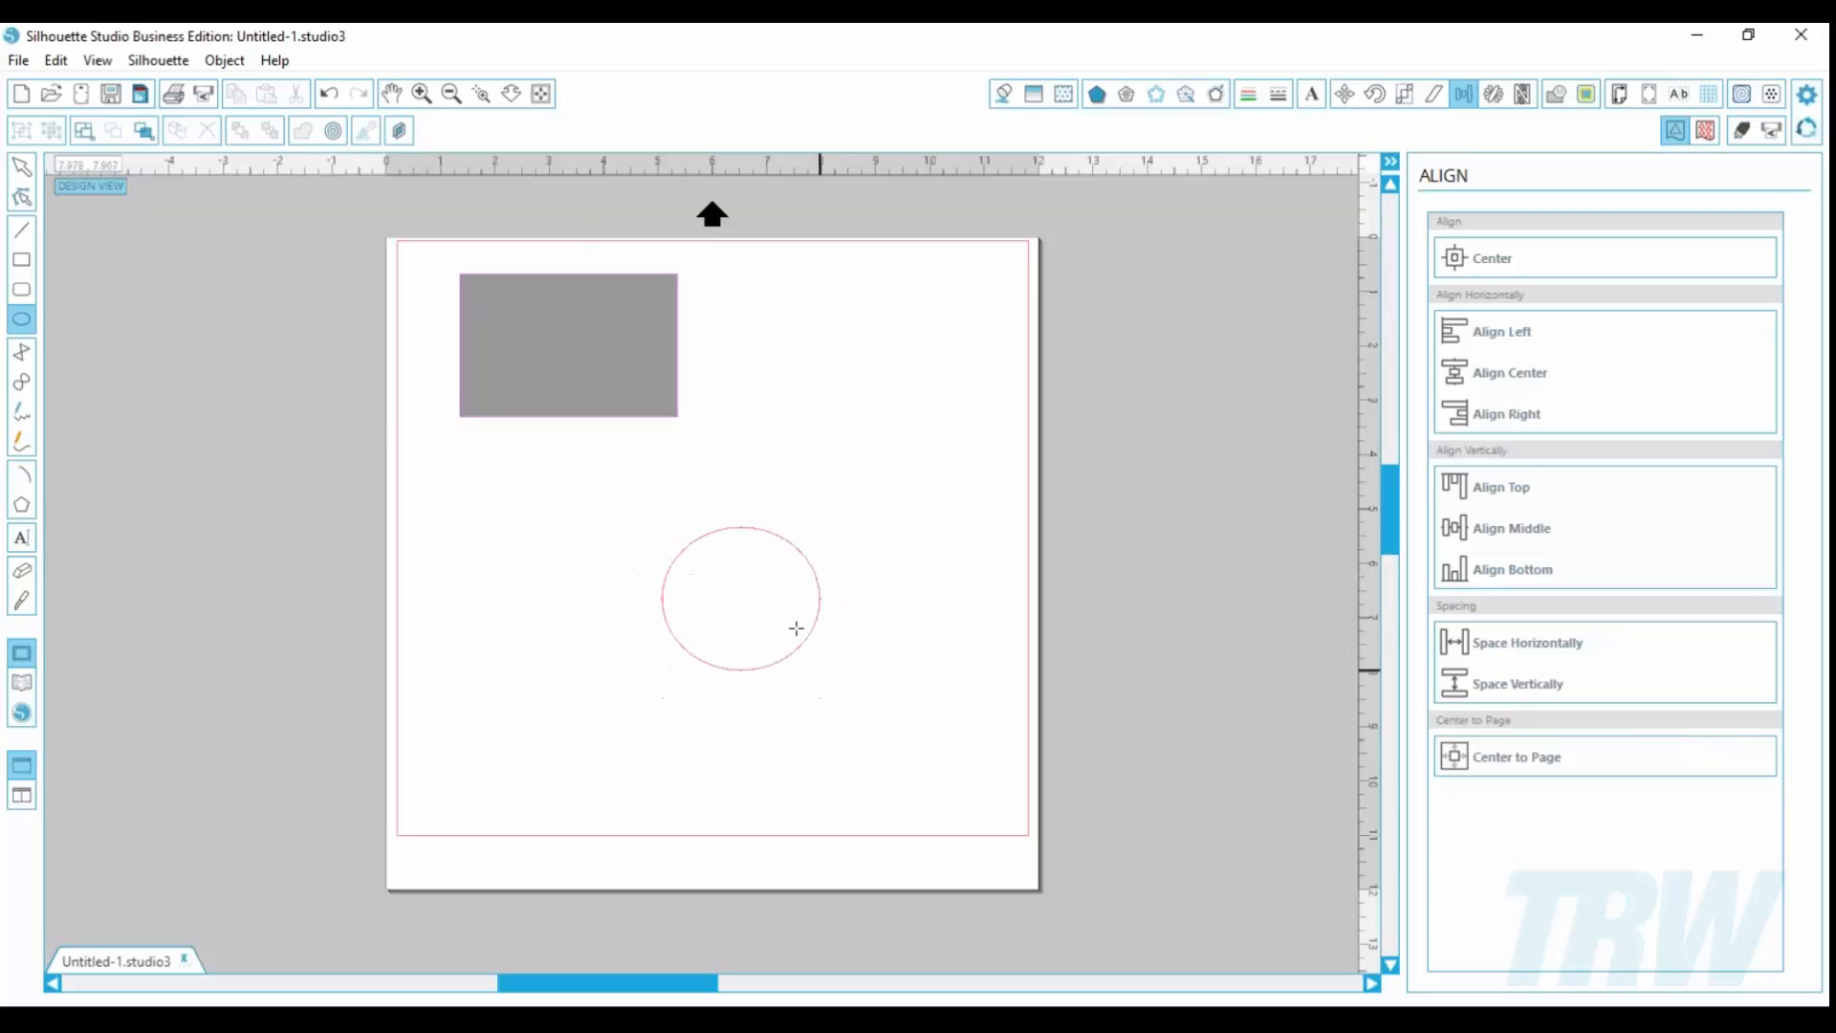
Step: Fill the new ellipse with bright sky blue
left_click(21, 168)
left_click(805, 566)
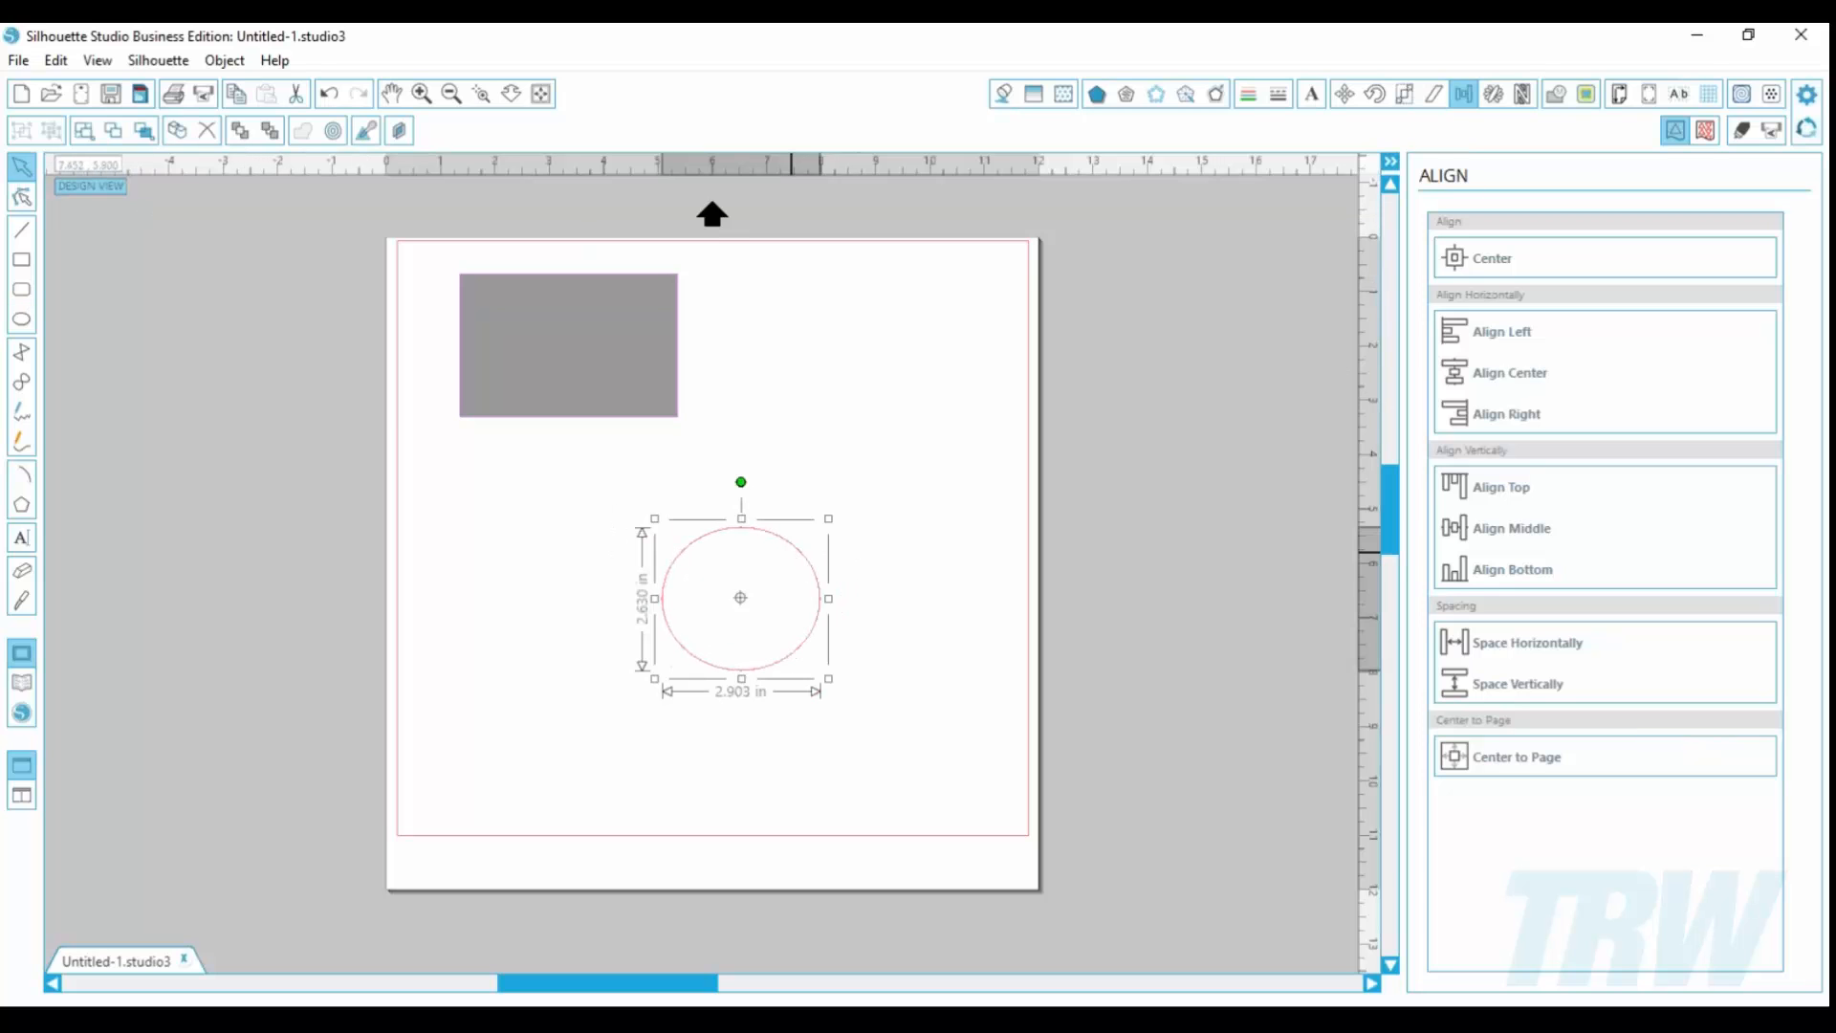
left_click(1003, 93)
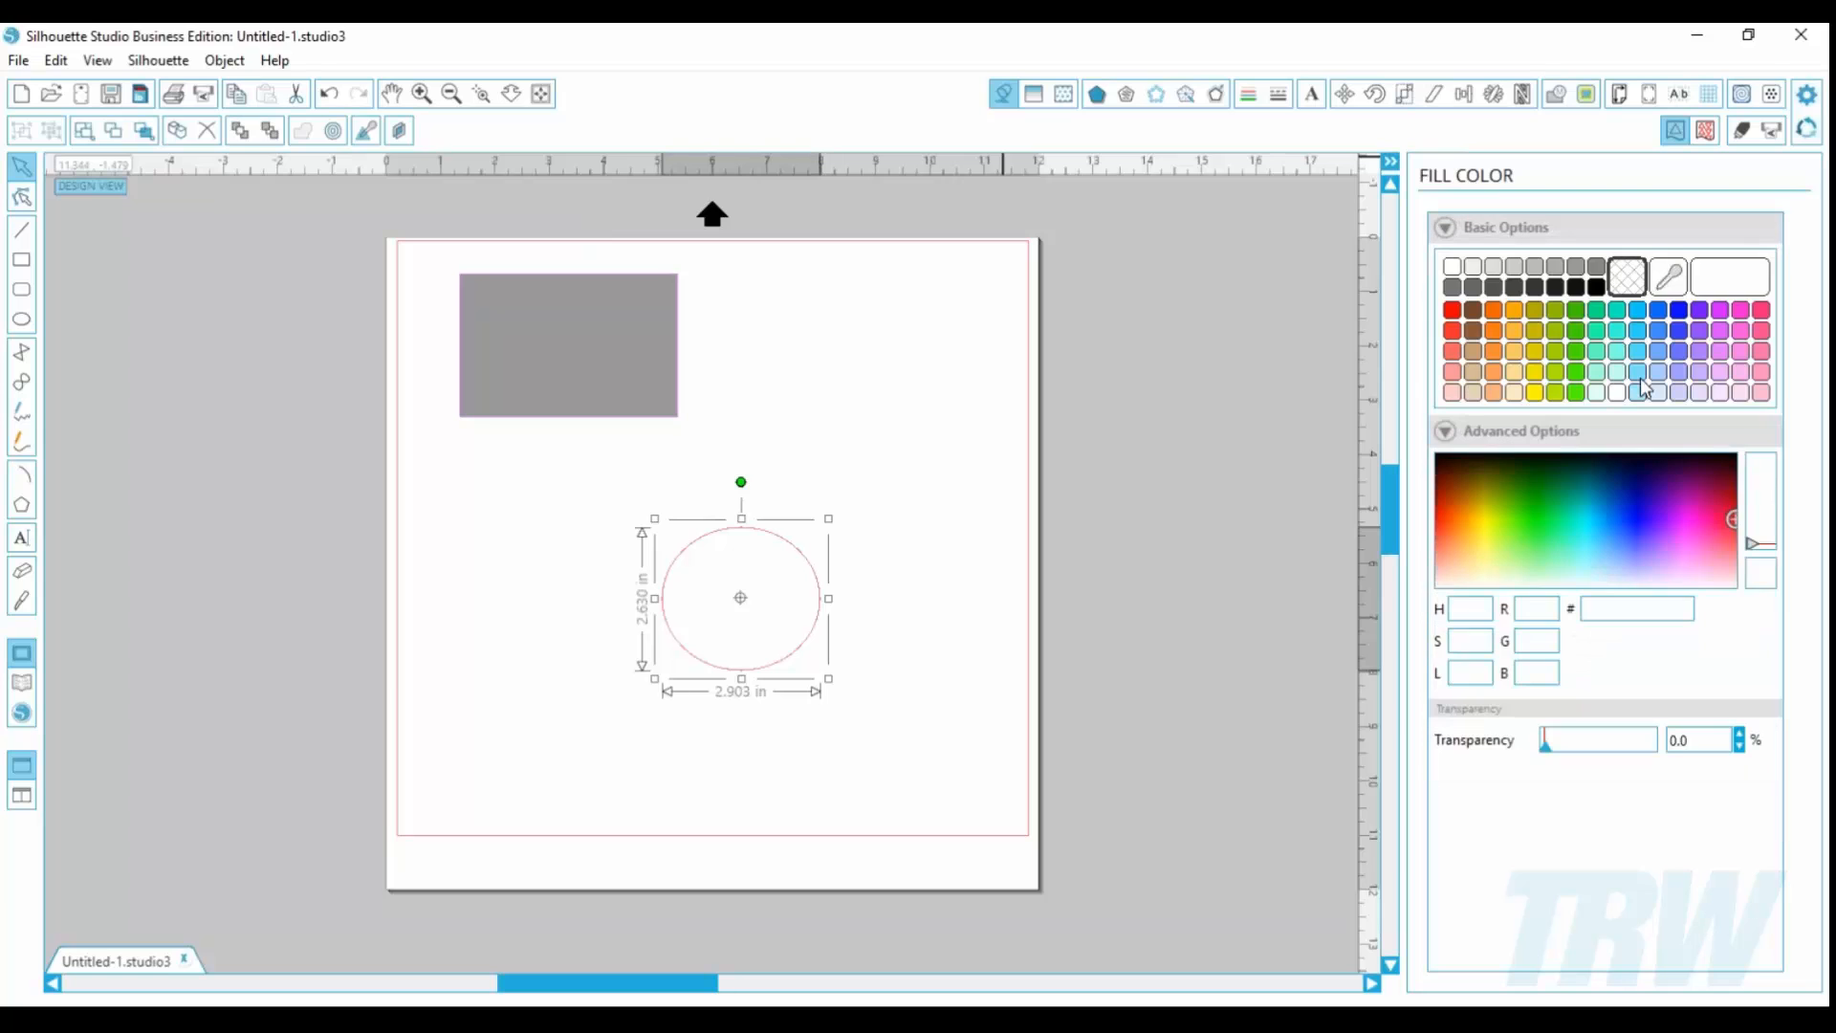
left_click(1638, 324)
Step: Center the blue ellipse and gray rectangle on each other, trying left alignment before centering them horizontally again
left_click(566, 341)
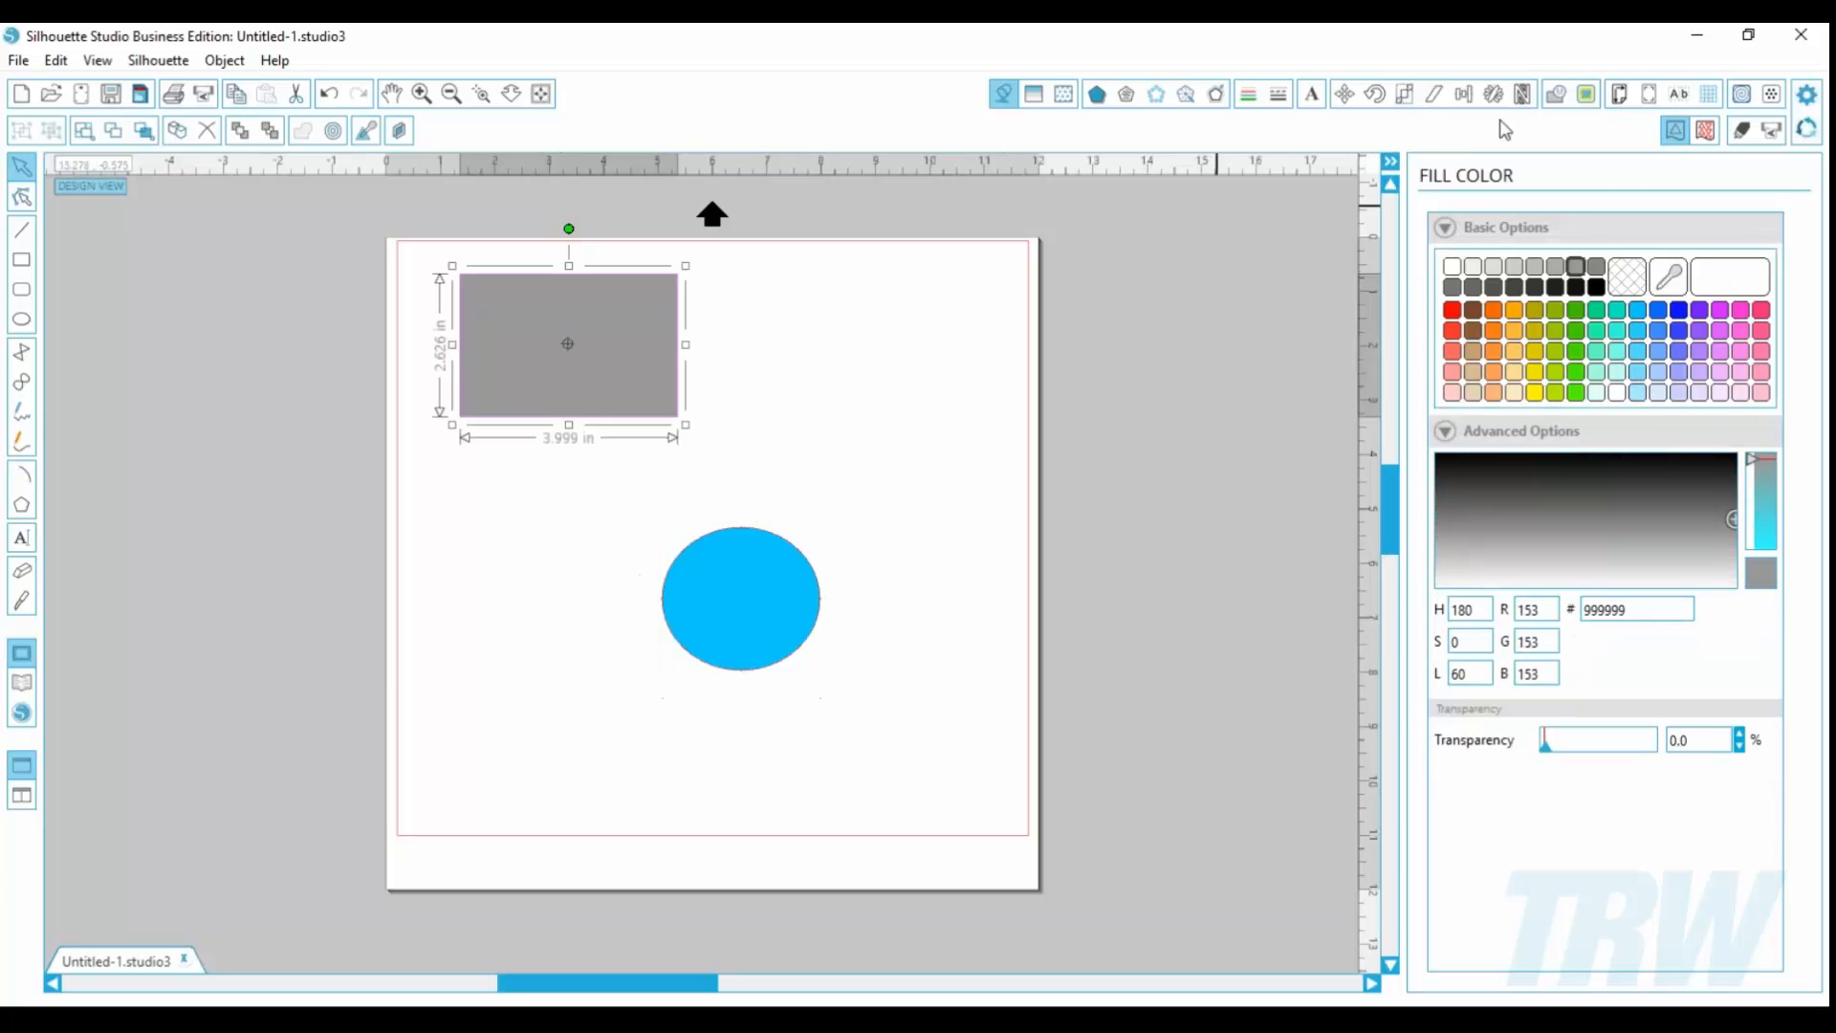
left_click(1463, 93)
left_click_drag(943, 714, 439, 280)
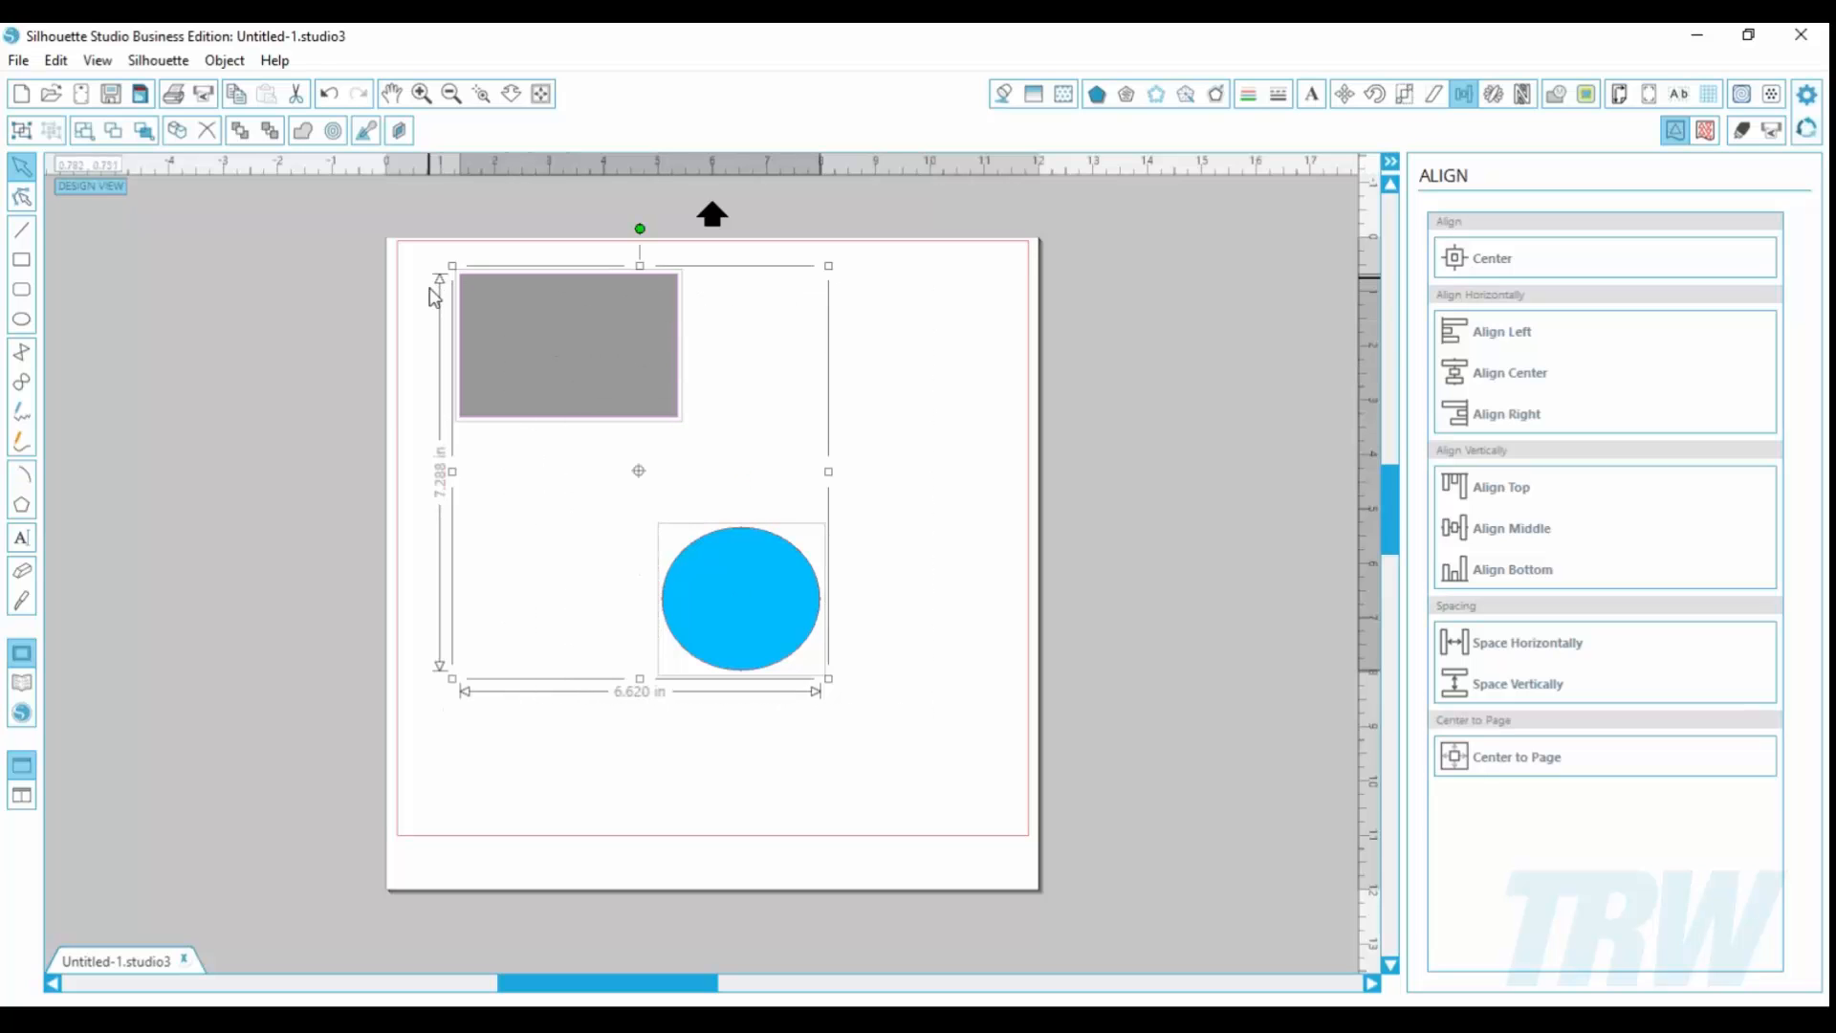
left_click_drag(954, 770, 415, 258)
left_click(1537, 258)
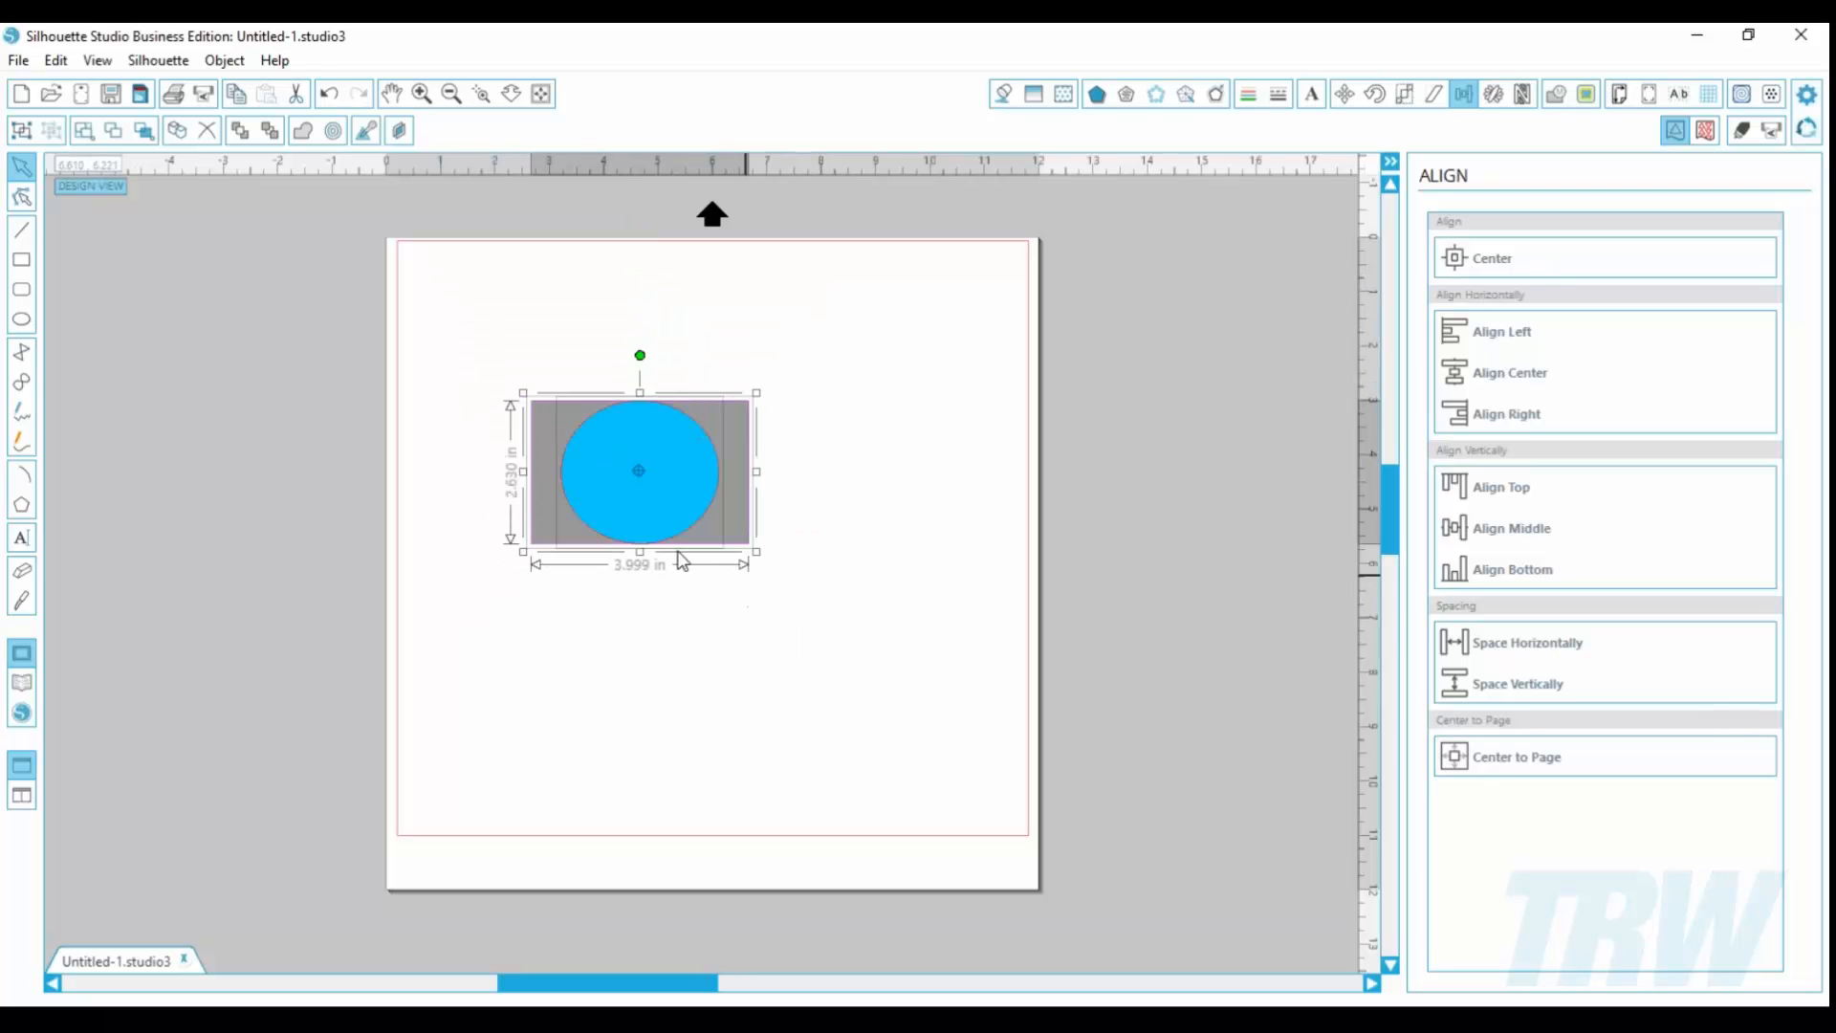
left_click(1525, 333)
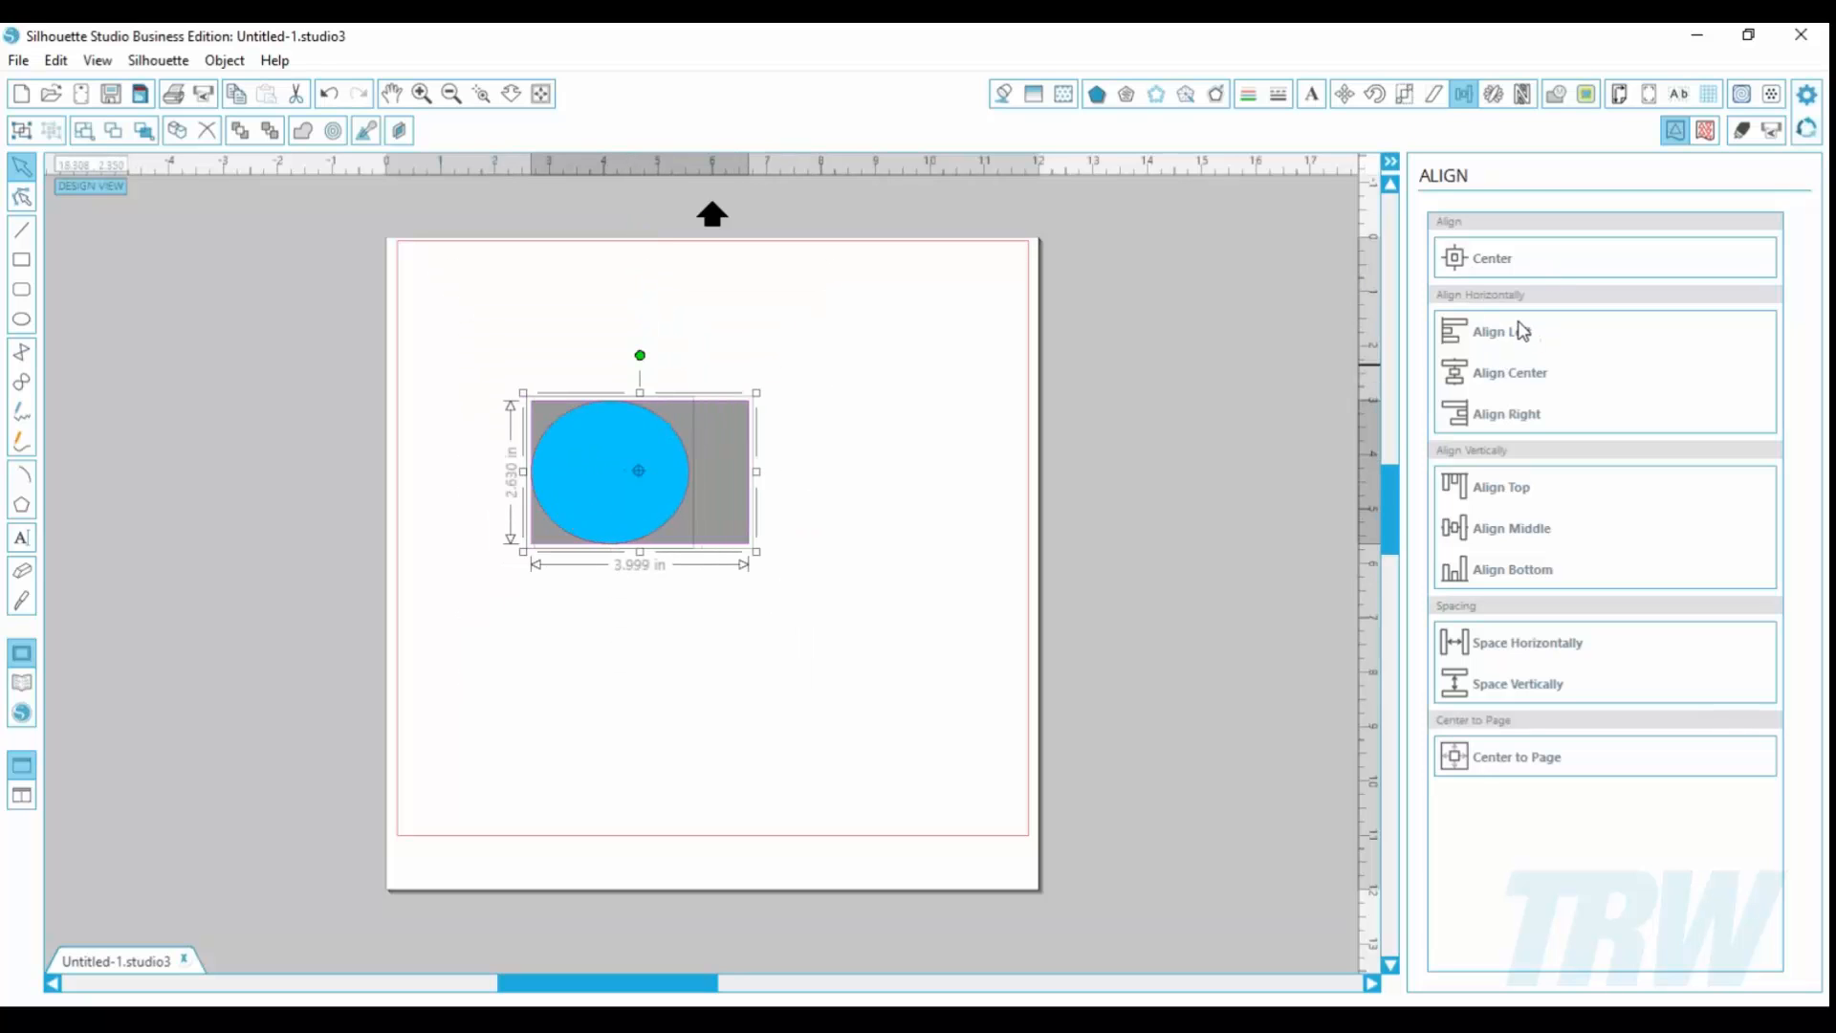
left_click(1515, 371)
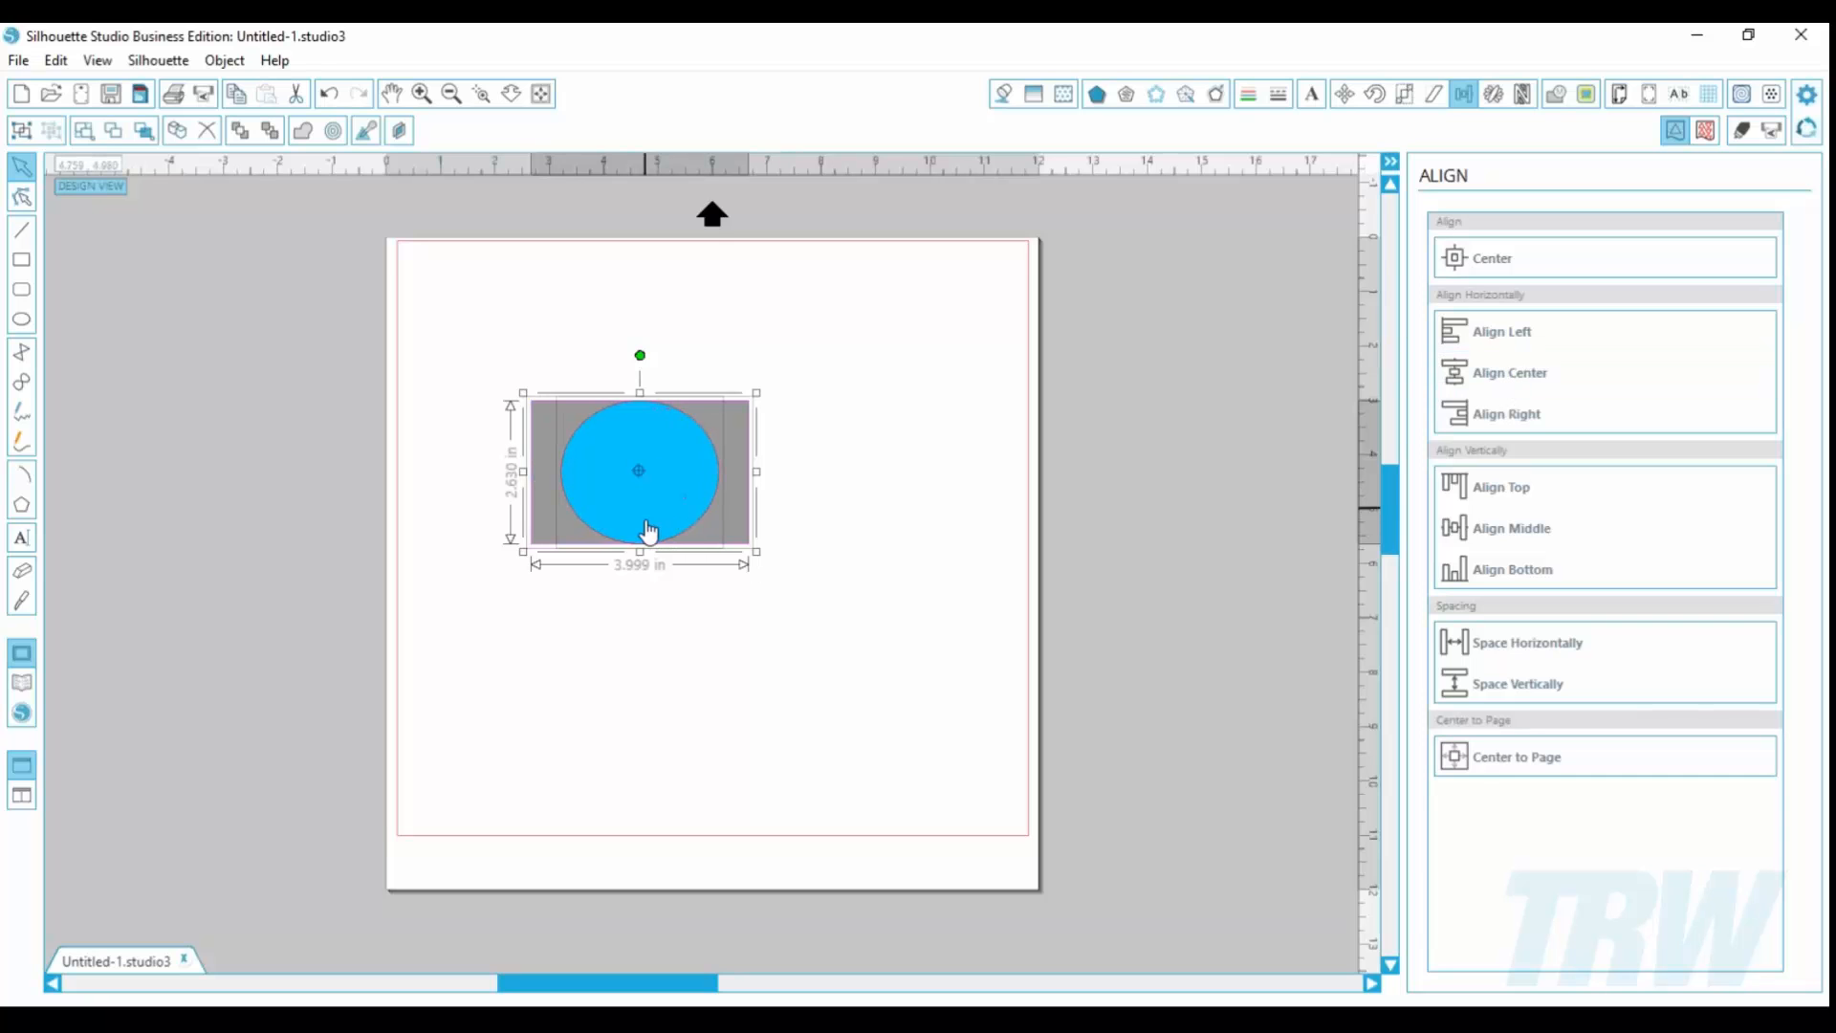
Step: Move the ellipse and rectangle down together, place the ellipse above the rectangle, and select both shapes
left_click_drag(647, 538, 678, 736)
left_click(934, 526)
left_click_drag(683, 669, 683, 463)
left_click_drag(895, 817, 583, 285)
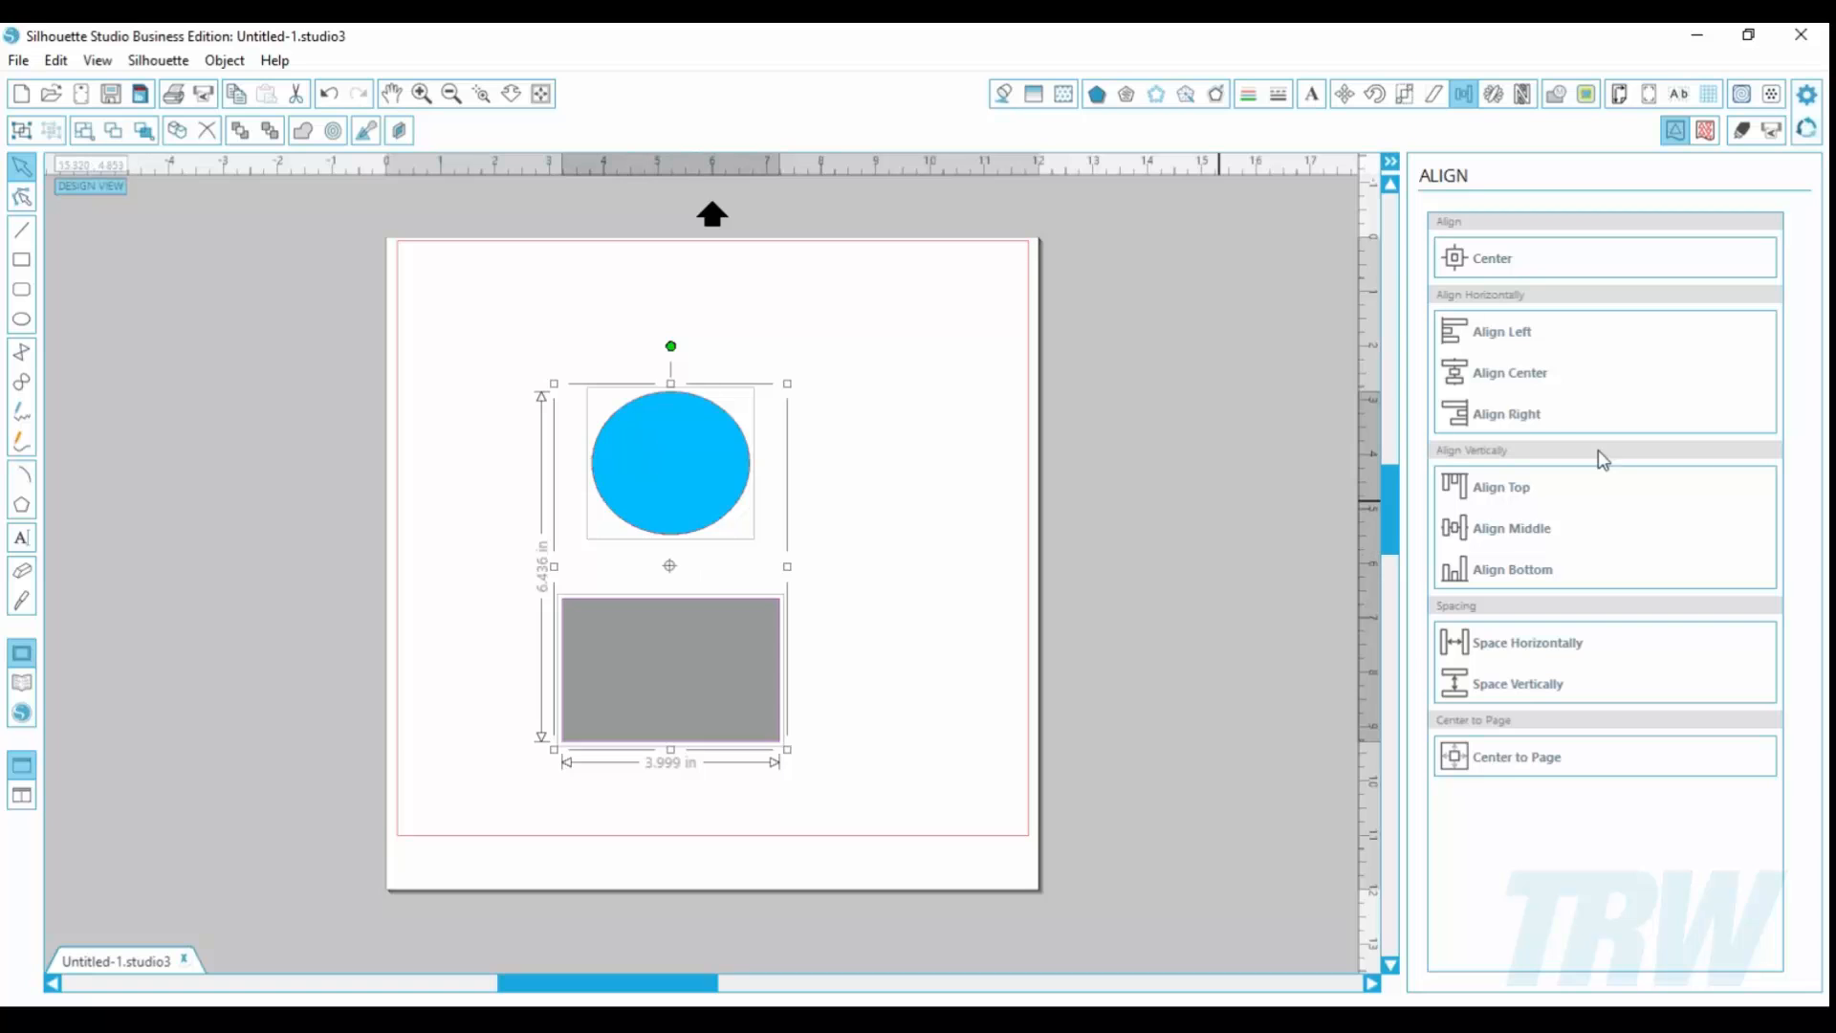
Step: Align the blue ellipse and gray rectangle along their right edges and along their top edges
left_click(1539, 421)
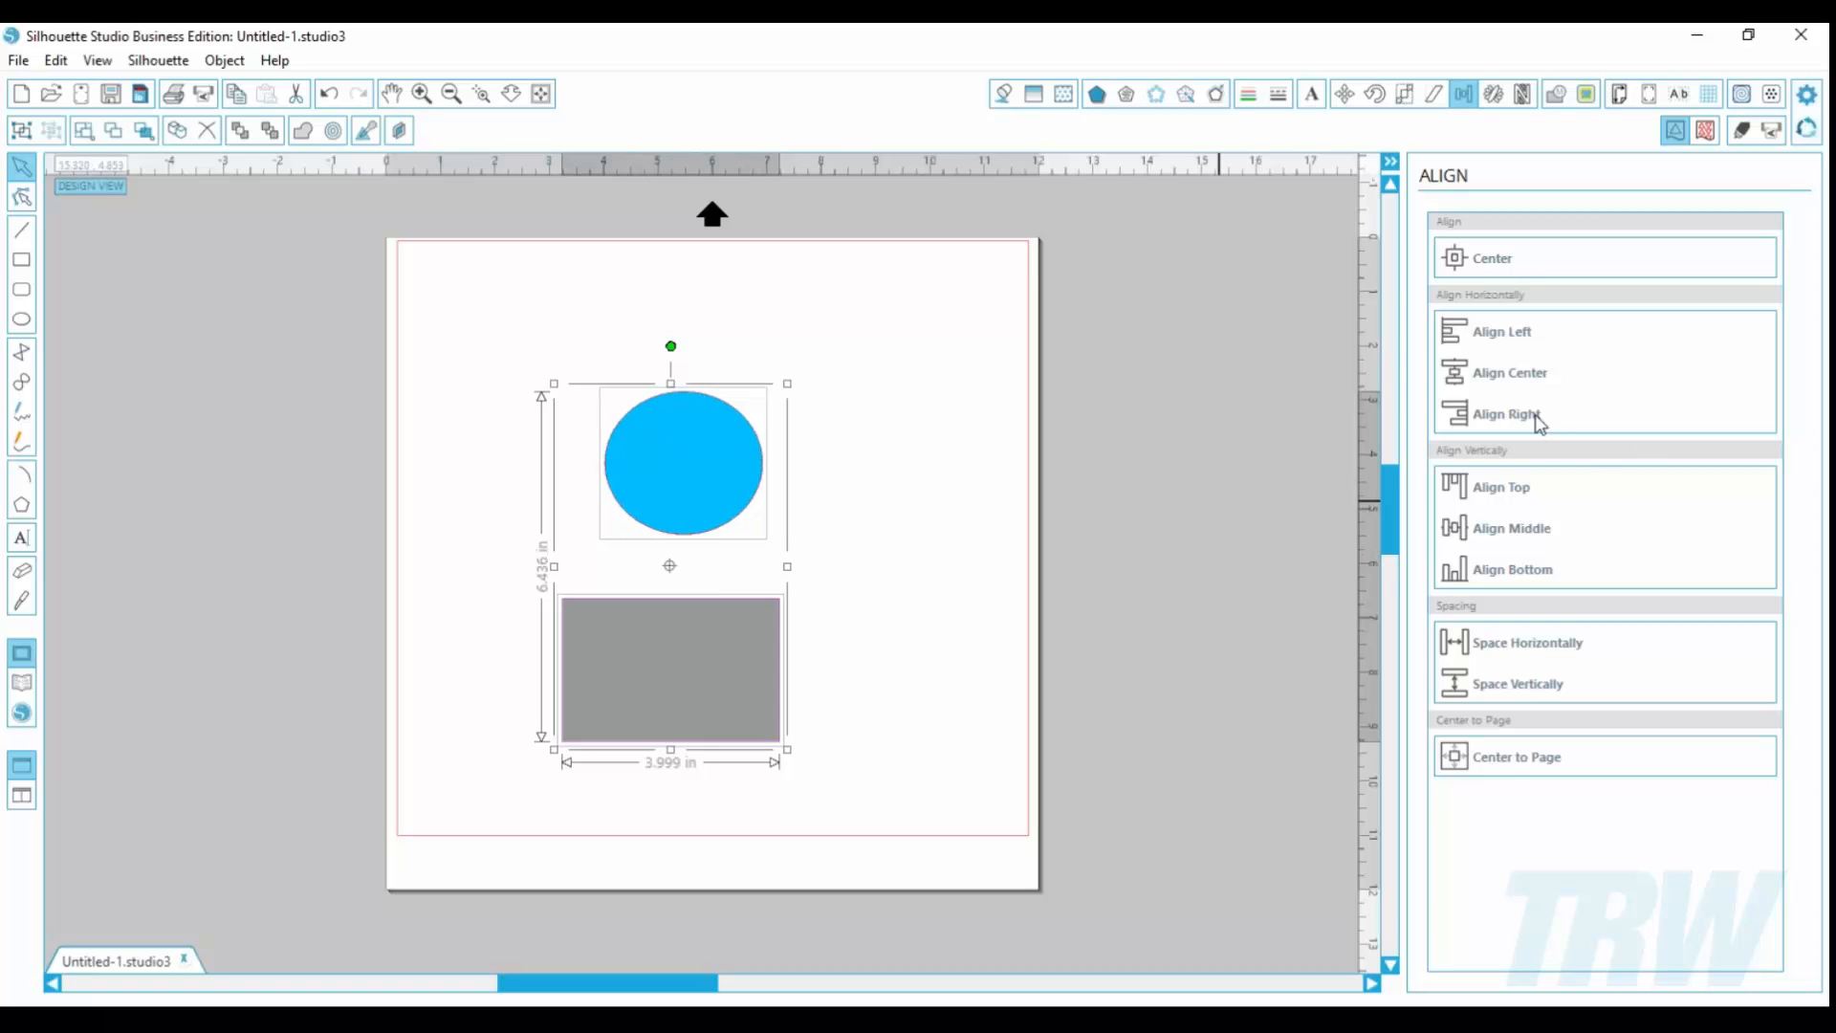
left_click(1507, 493)
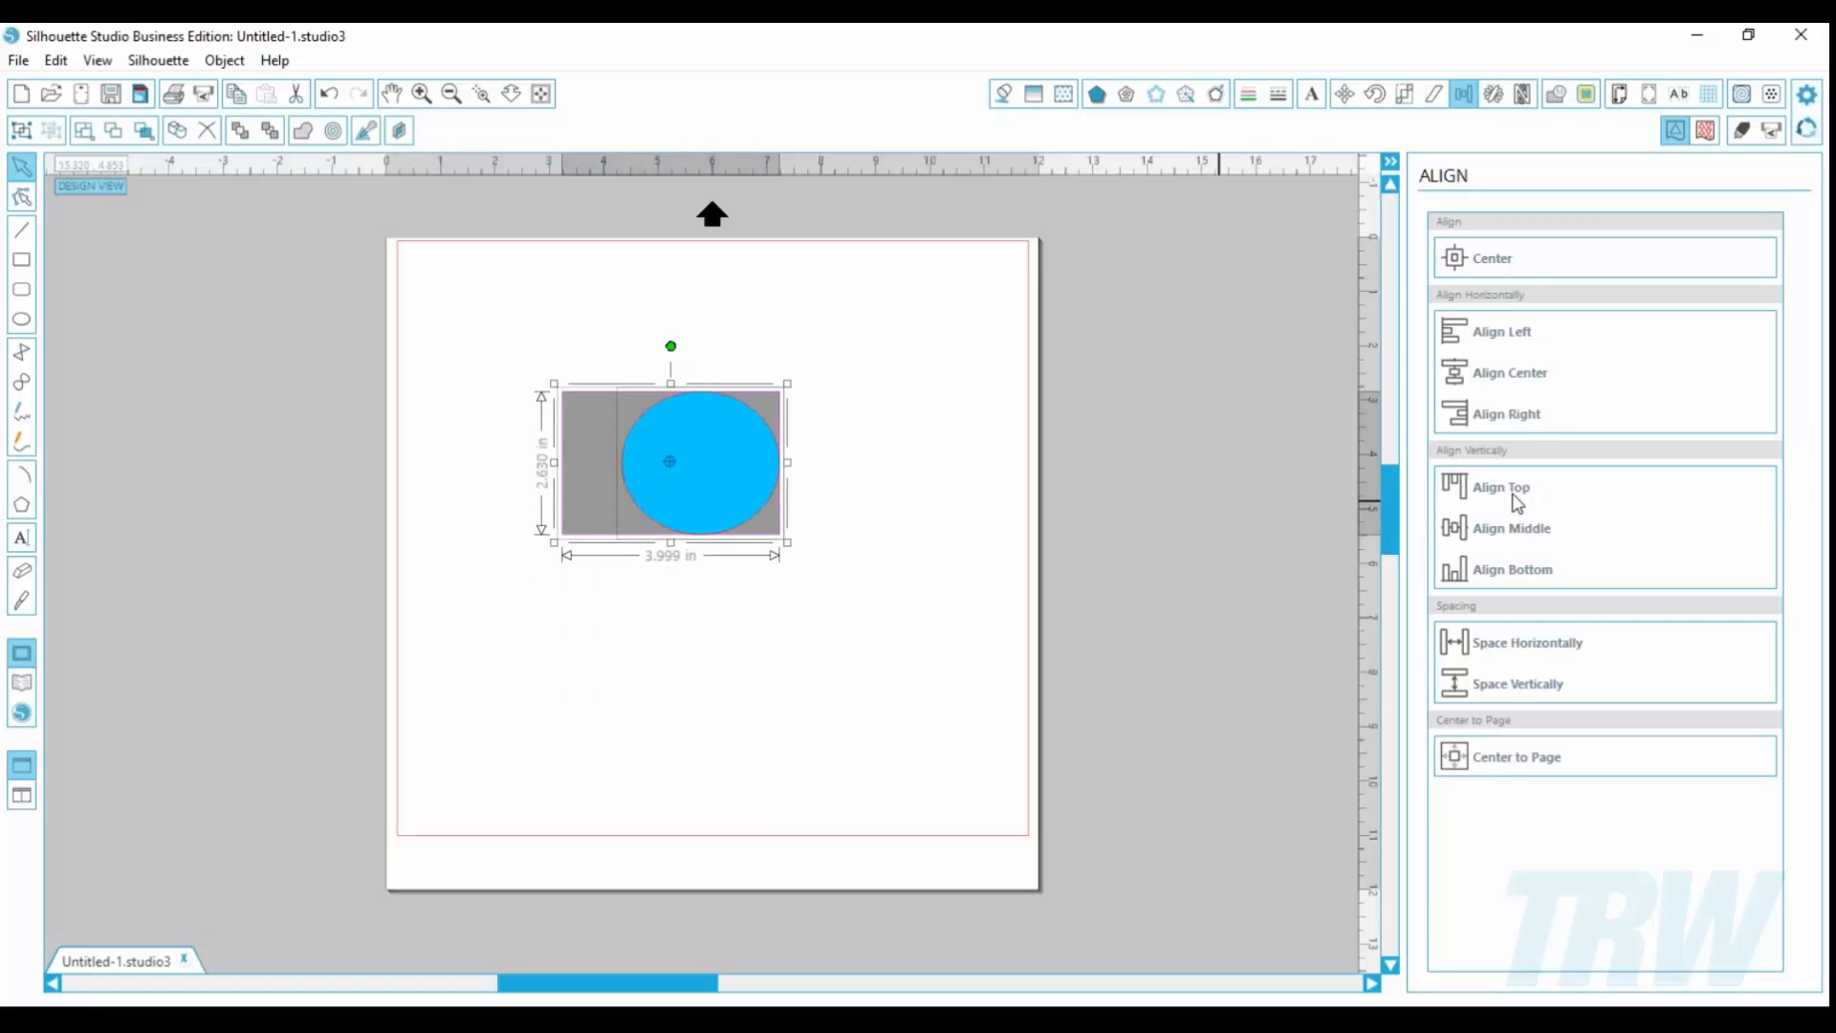
Step: Separate the two shapes, moving the rectangle to the page's upper-left area, and delete the blue ellipse
left_click(848, 697)
left_click_drag(693, 536, 674, 639)
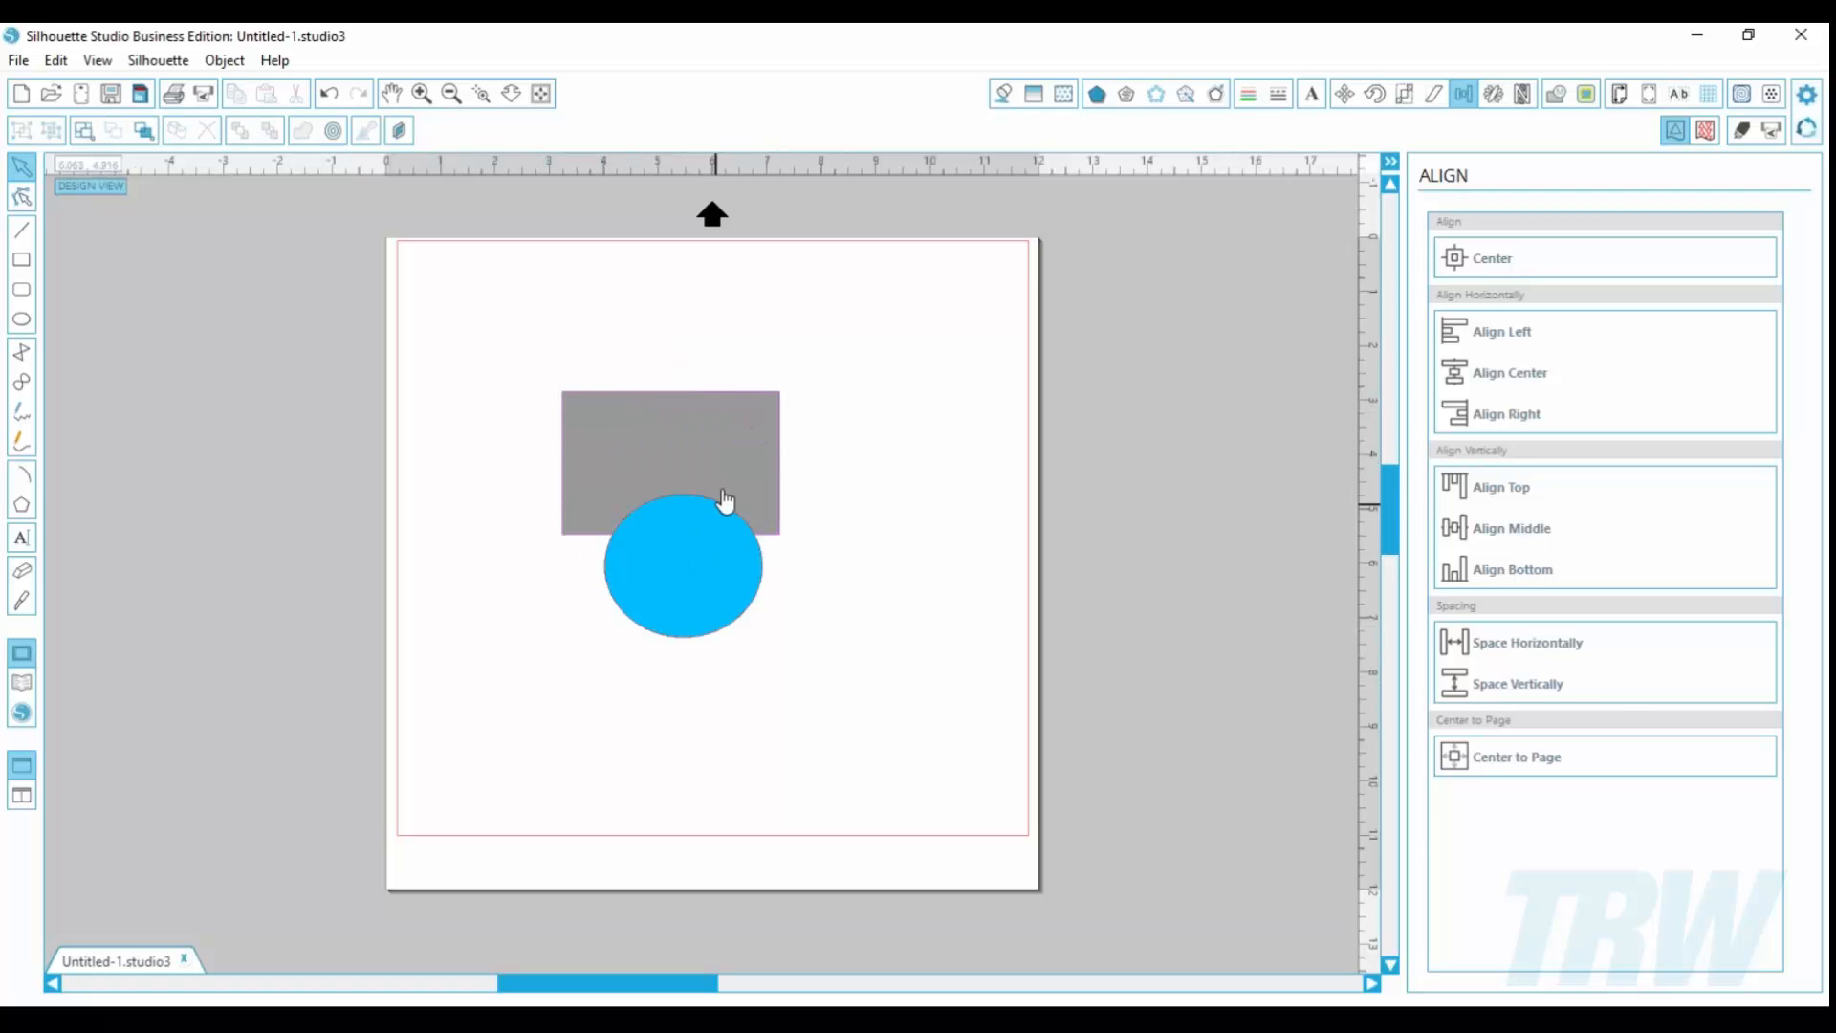
left_click_drag(725, 504, 536, 375)
left_click(734, 583)
key("Delete")
left_click(517, 419)
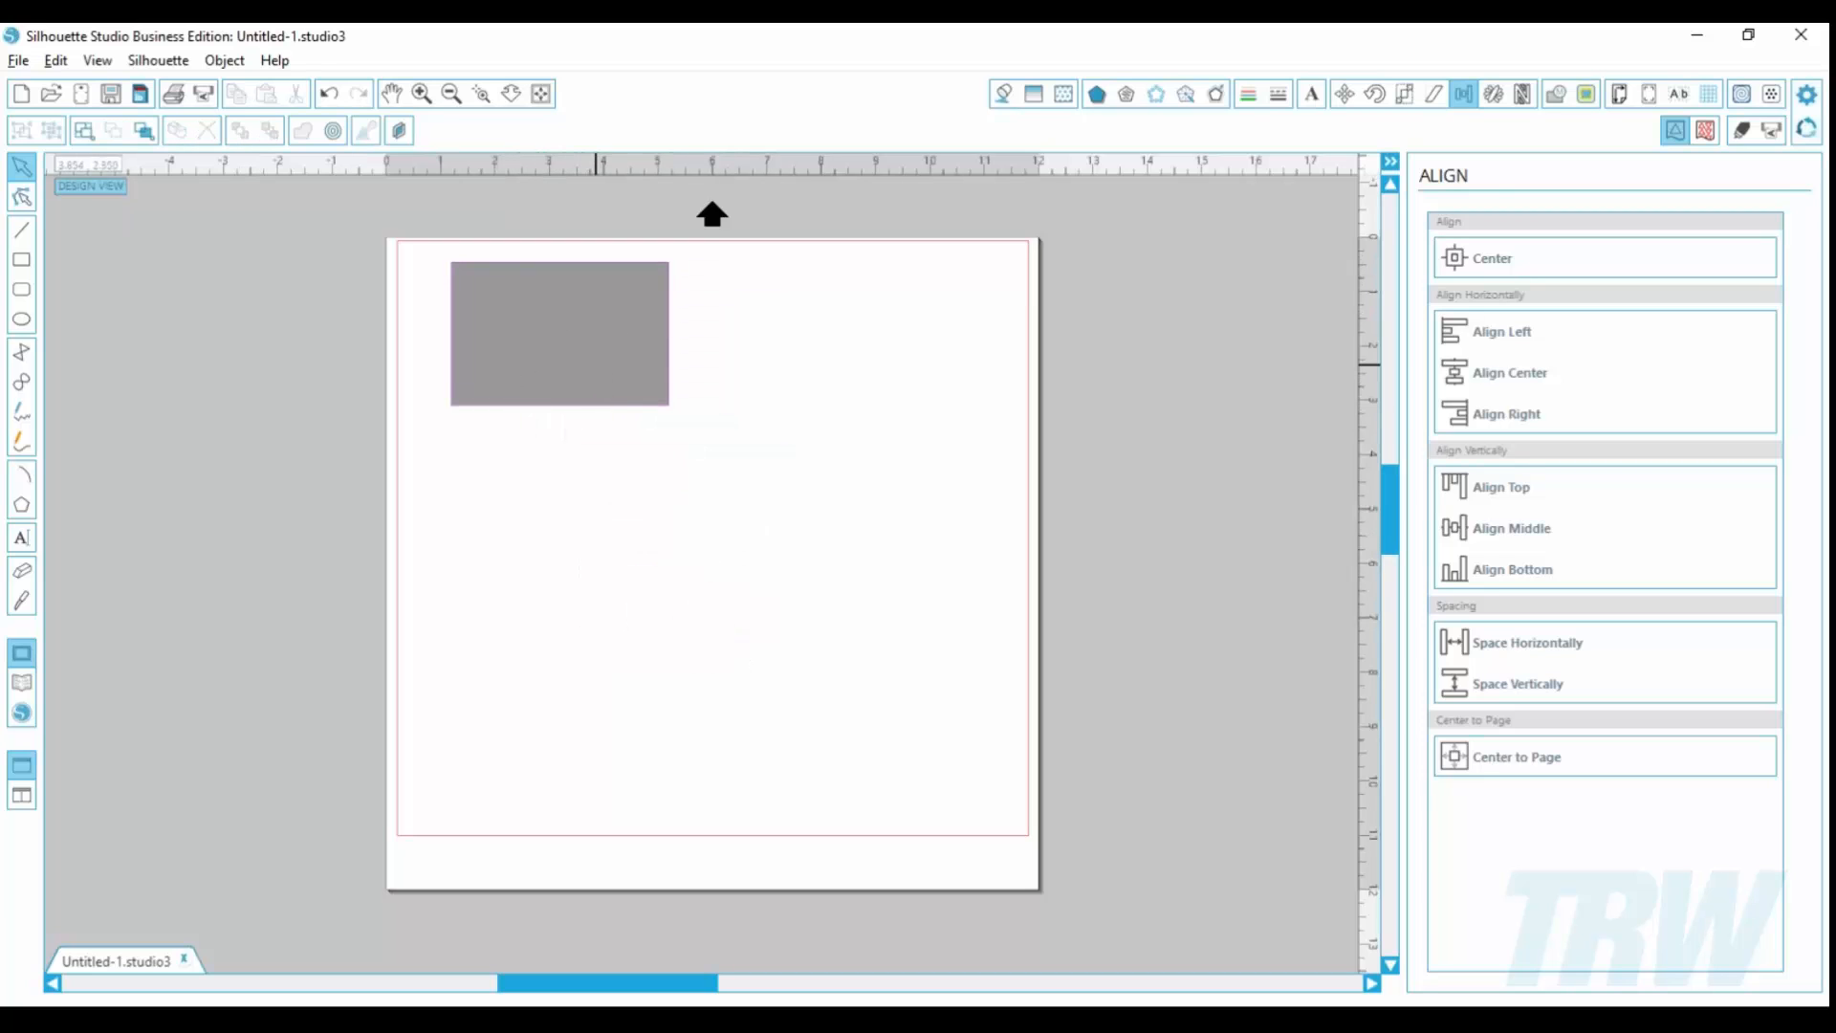
Step: Copy the rectangle downward into a column of four and space the four rectangles evenly in the vertical direction
left_click_drag(615, 377, 620, 808)
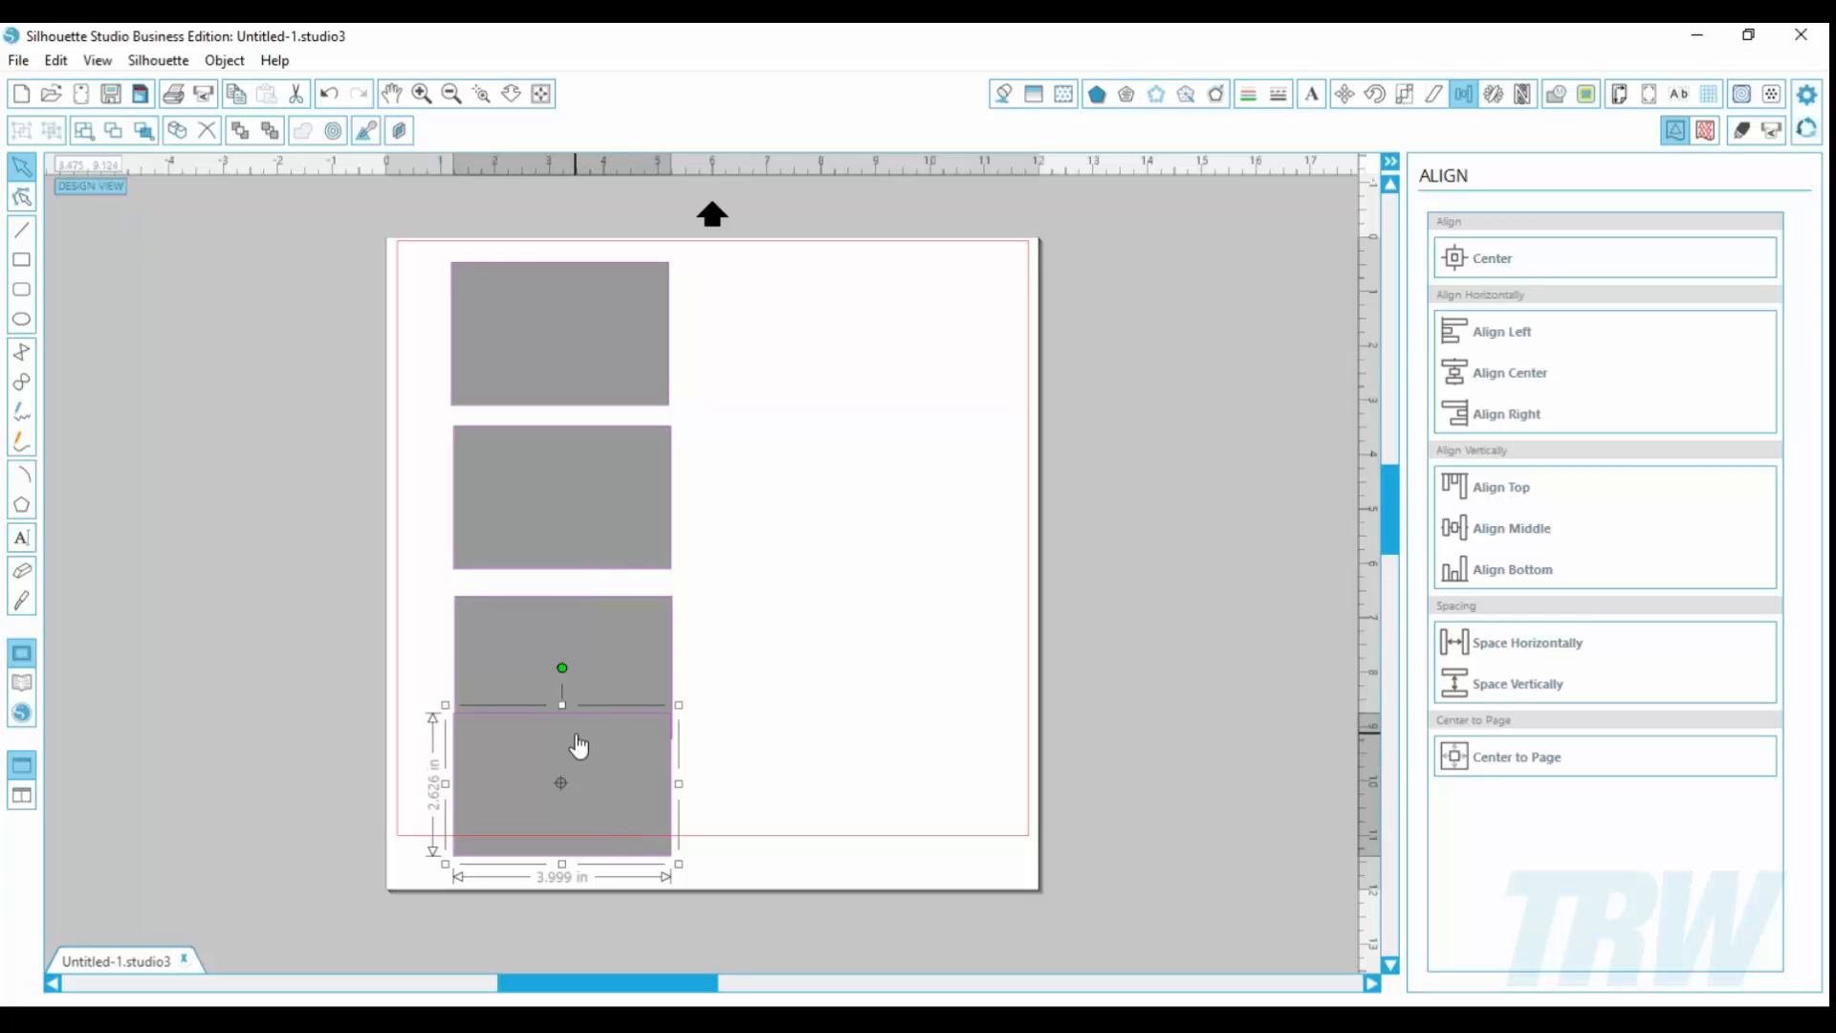
left_click_drag(557, 846, 560, 846)
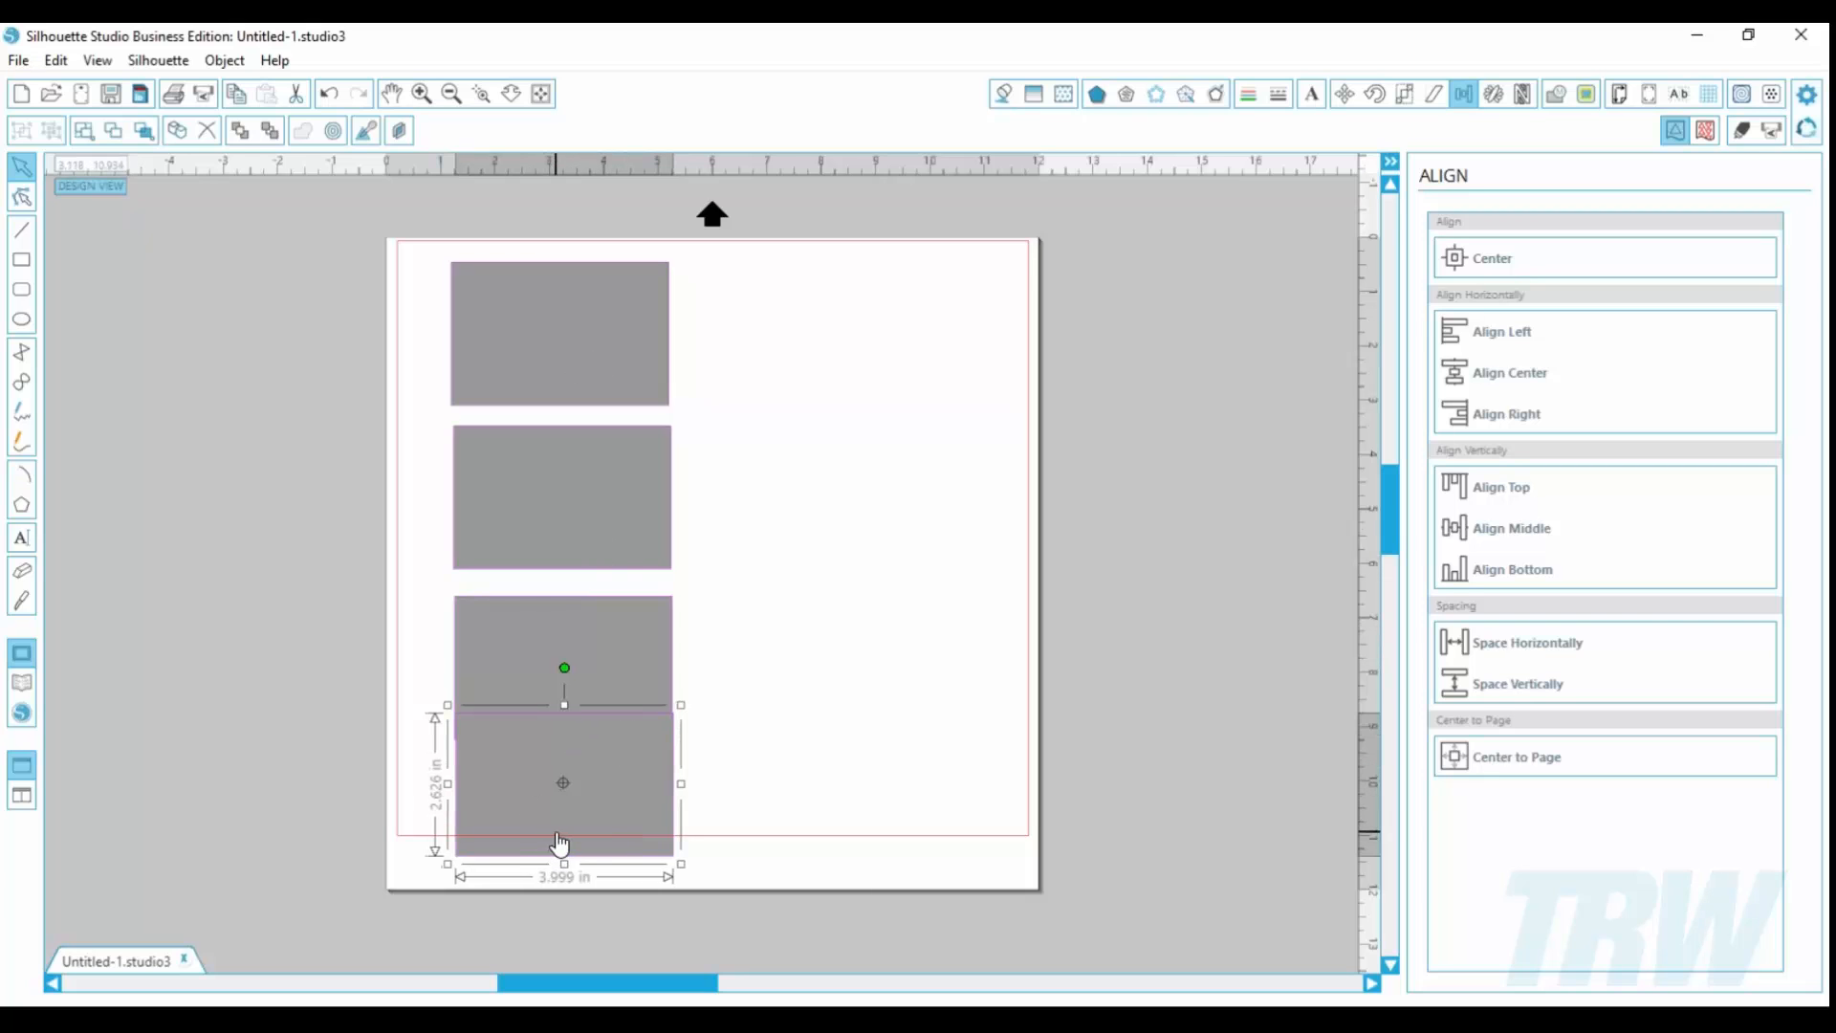
left_click_drag(715, 892, 577, 165)
left_click(1534, 684)
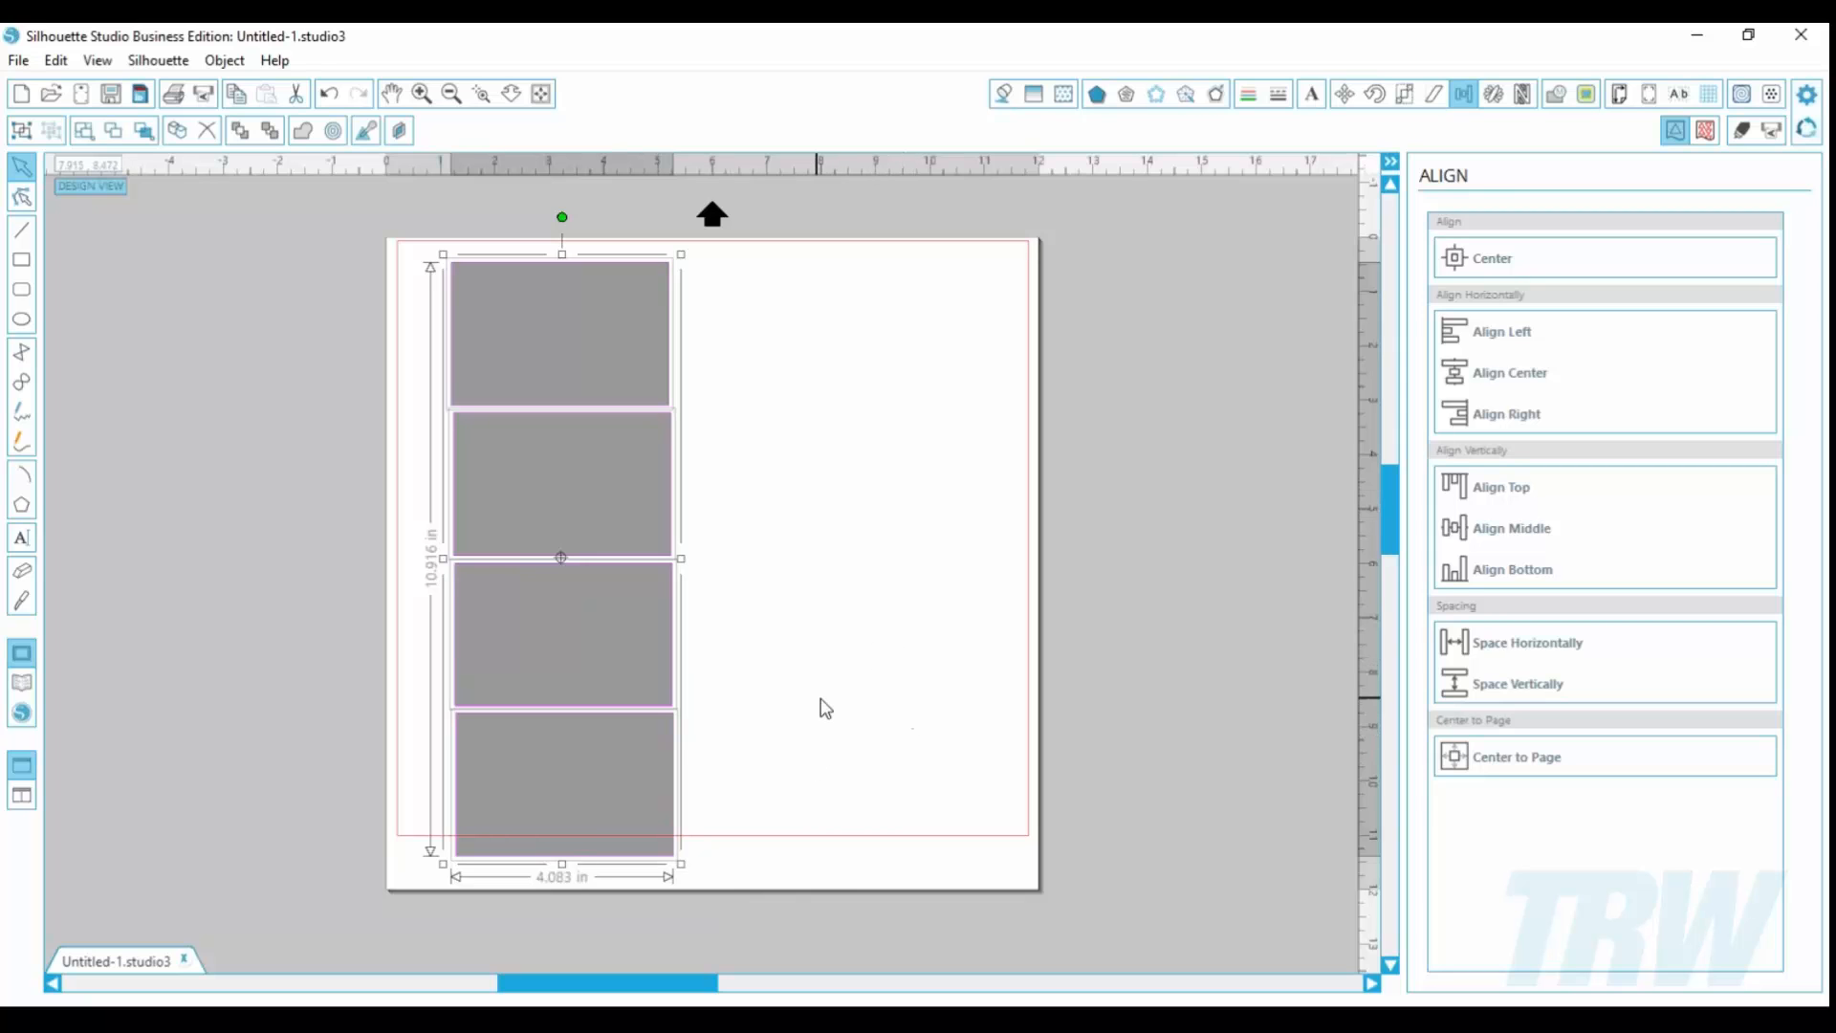
left_click(901, 399)
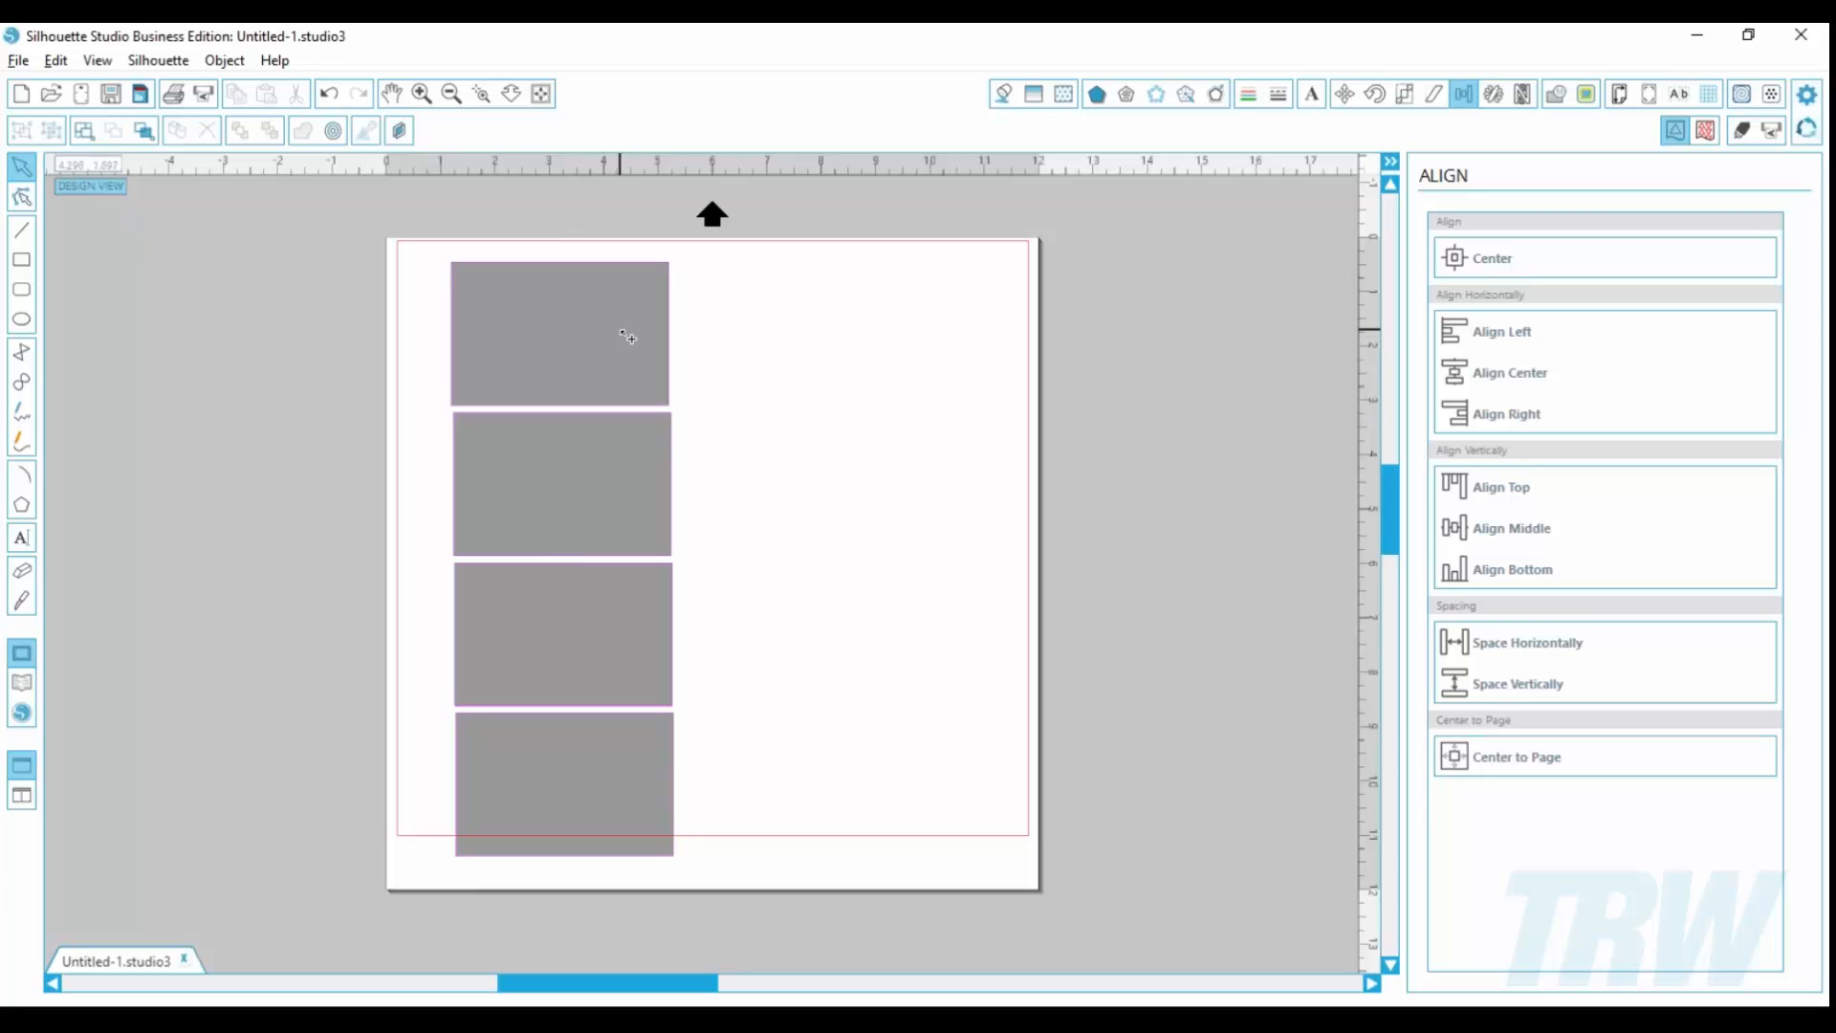
left_click_drag(628, 337, 863, 333)
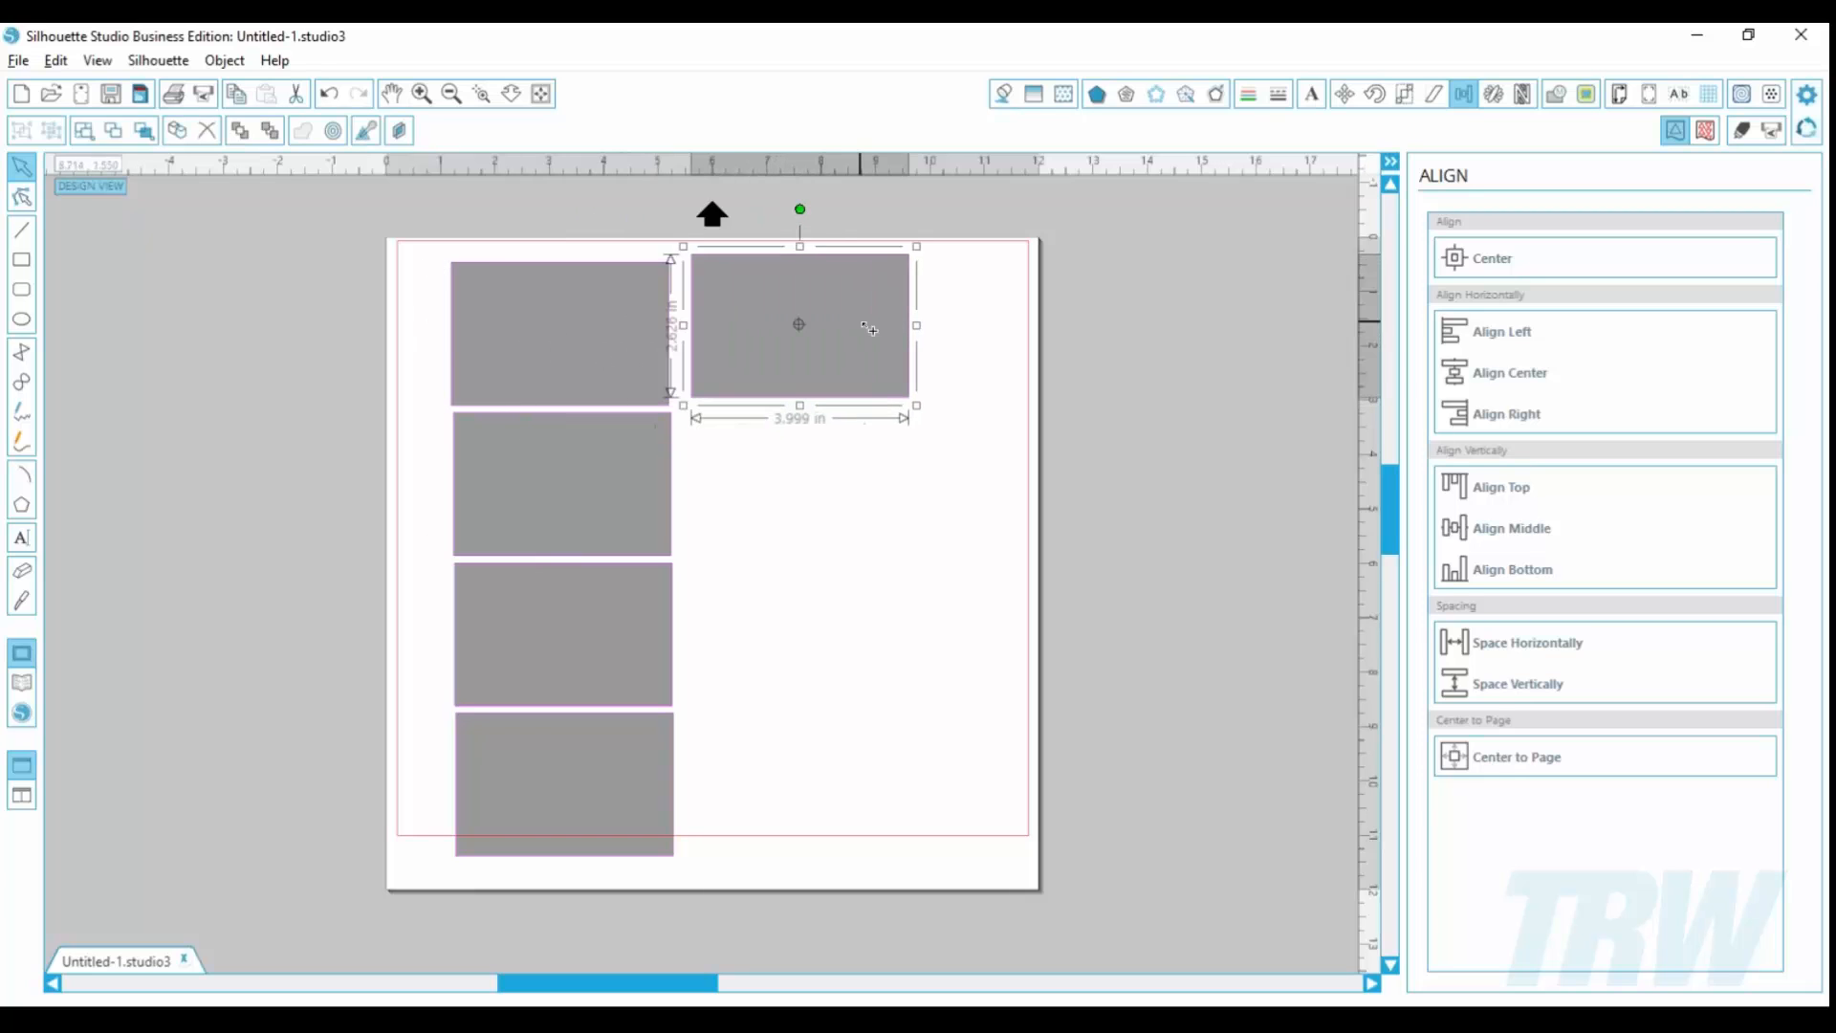
left_click(958, 548)
left_click(838, 363)
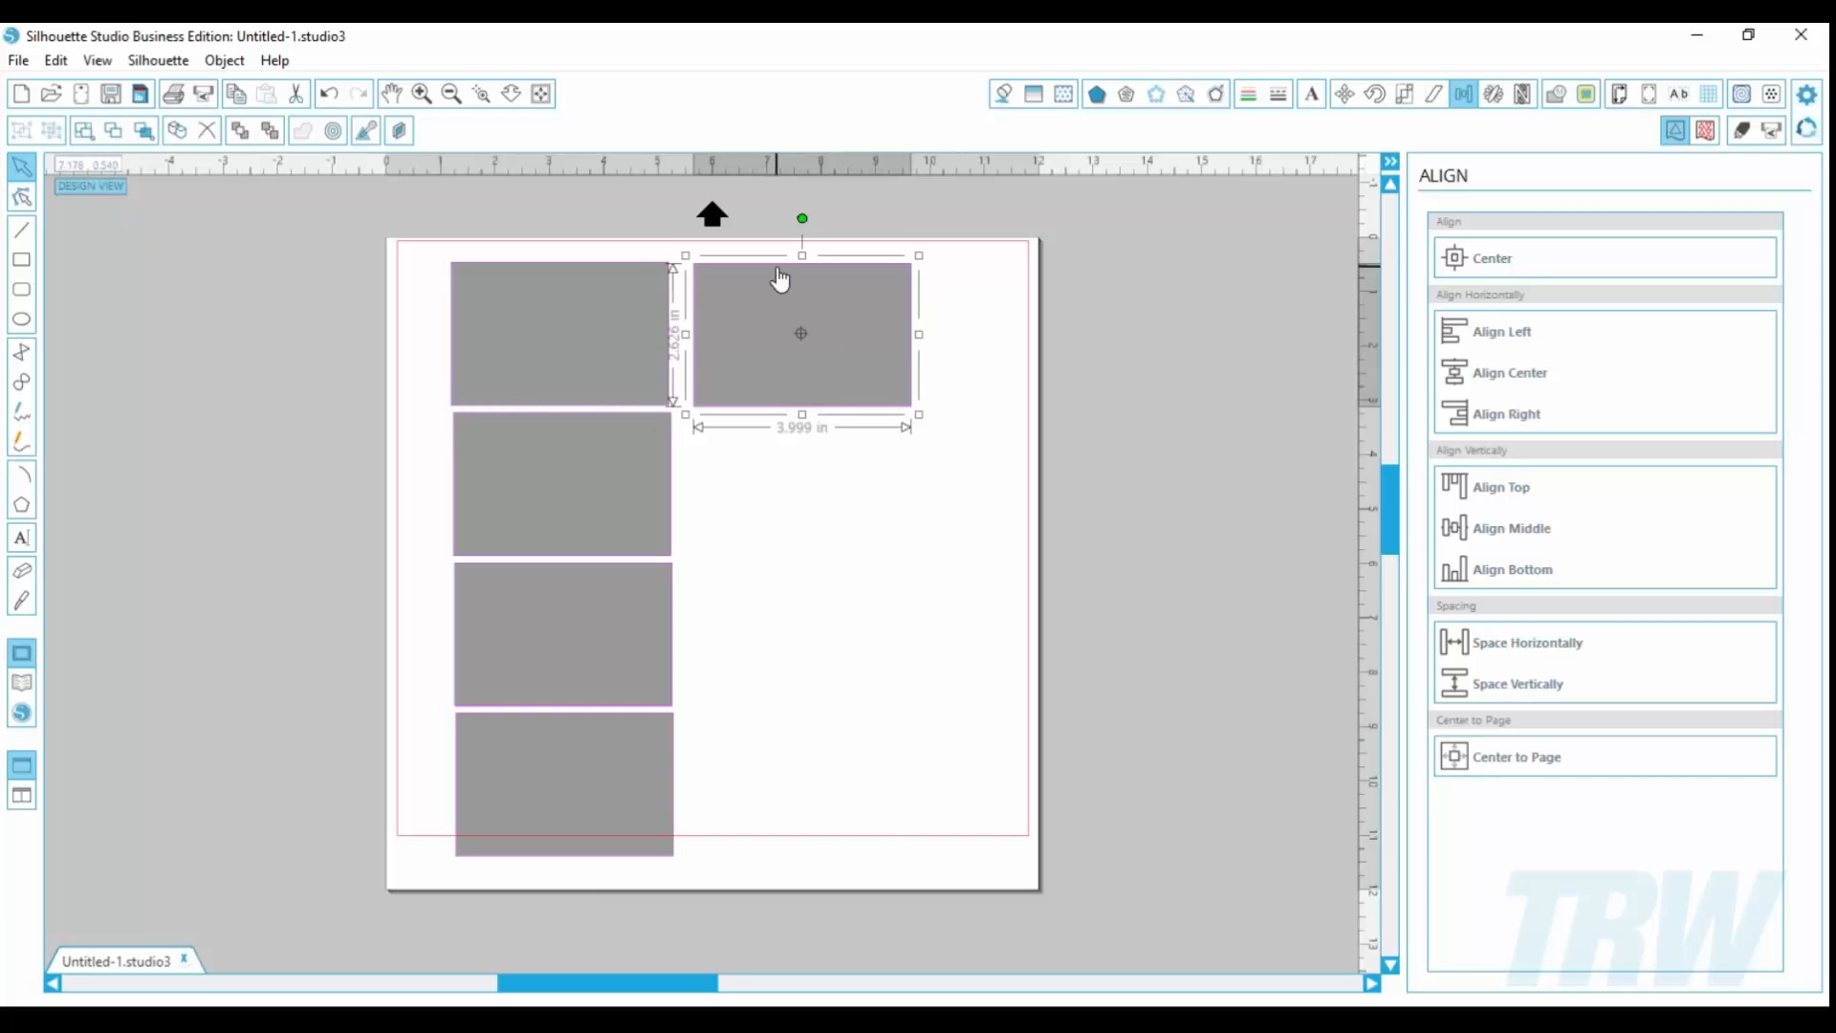
key("Delete")
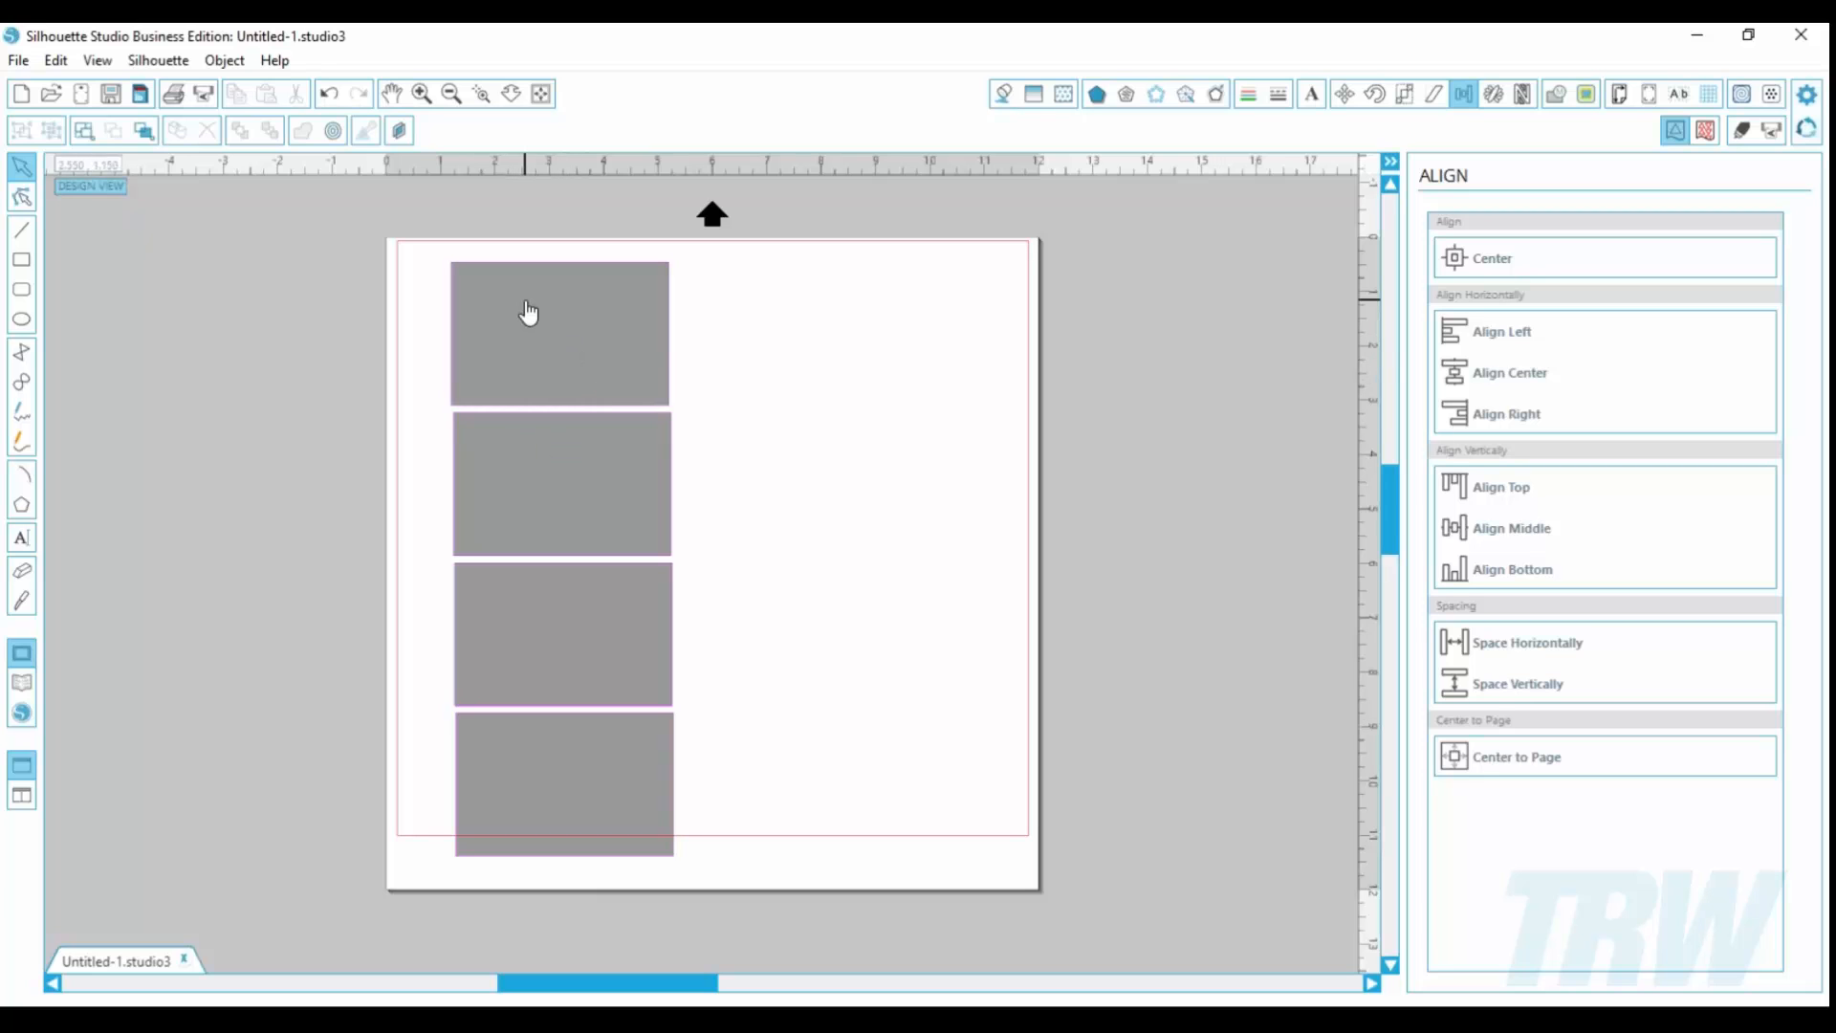
Step: Move the three lower rectangles beside the first one to form an overlapping row across the page's top
left_click_drag(599, 778, 1039, 273)
left_click_drag(669, 593, 762, 302)
left_click_drag(632, 524, 897, 372)
Step: Space the four rectangles of the row vertically and align their middles
left_click_drag(349, 222, 1143, 489)
left_click(1546, 689)
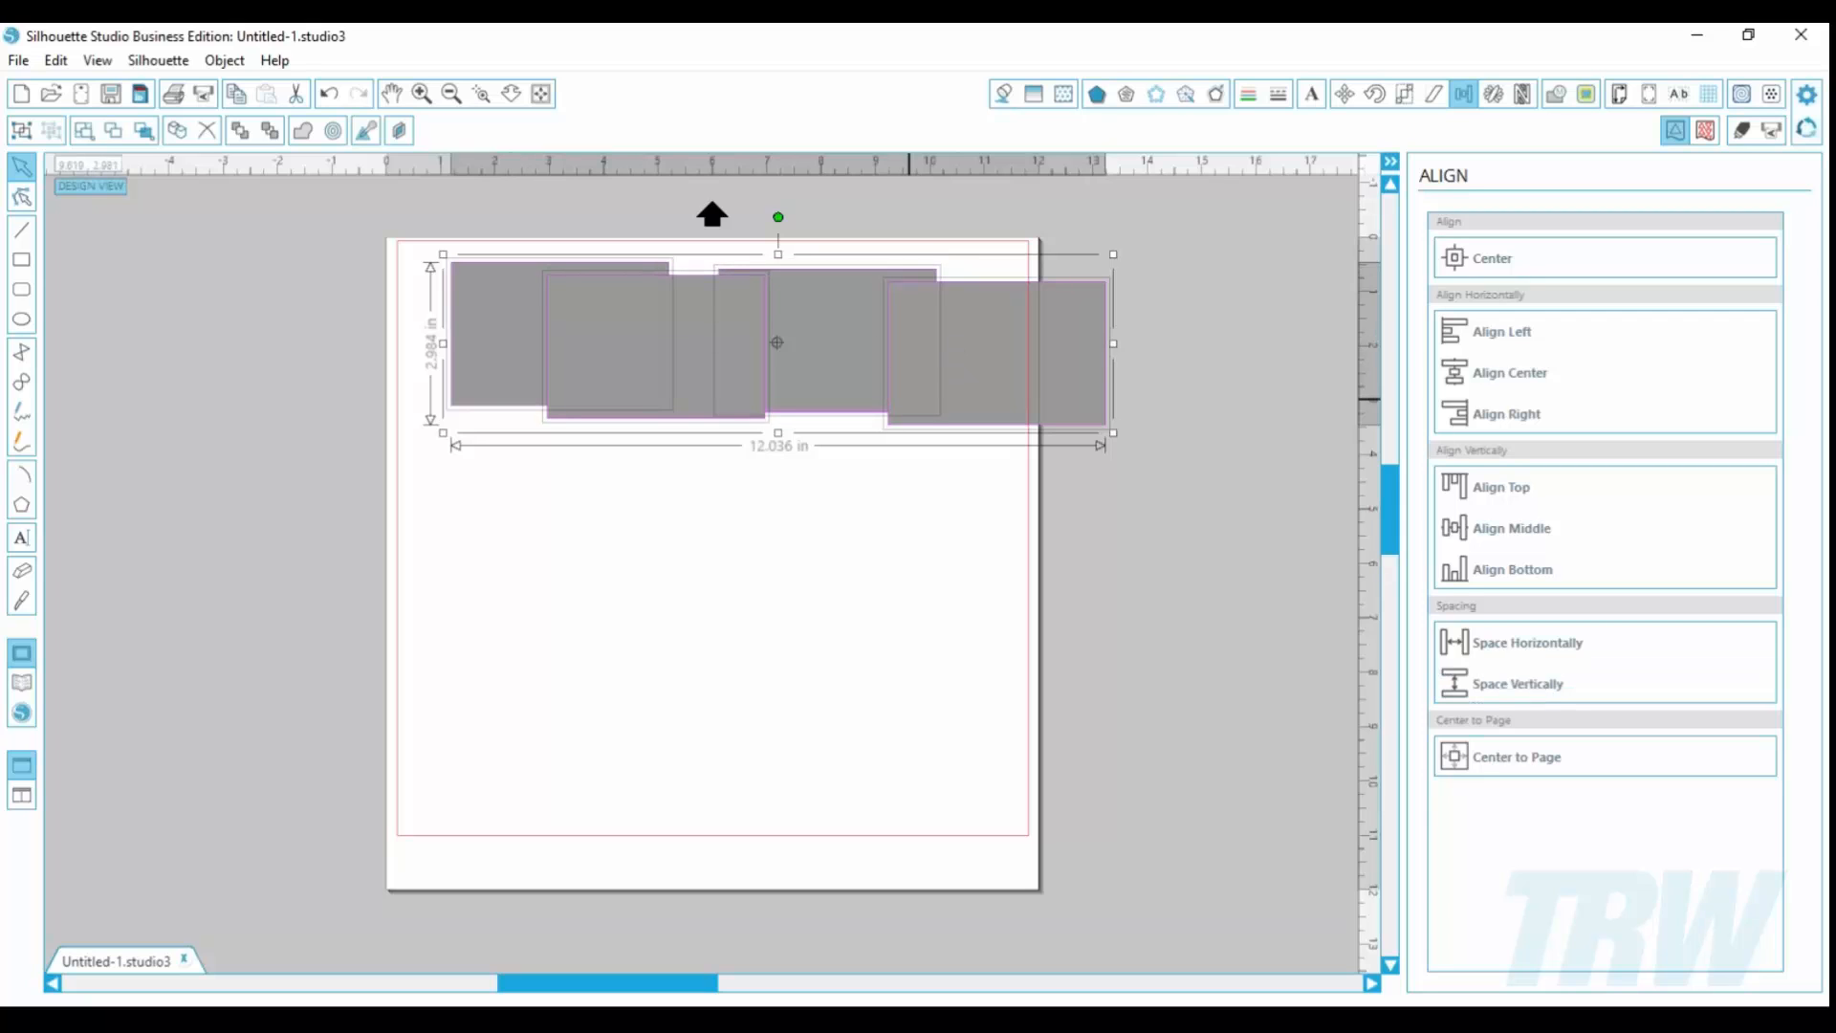
left_click(1550, 533)
left_click(578, 572)
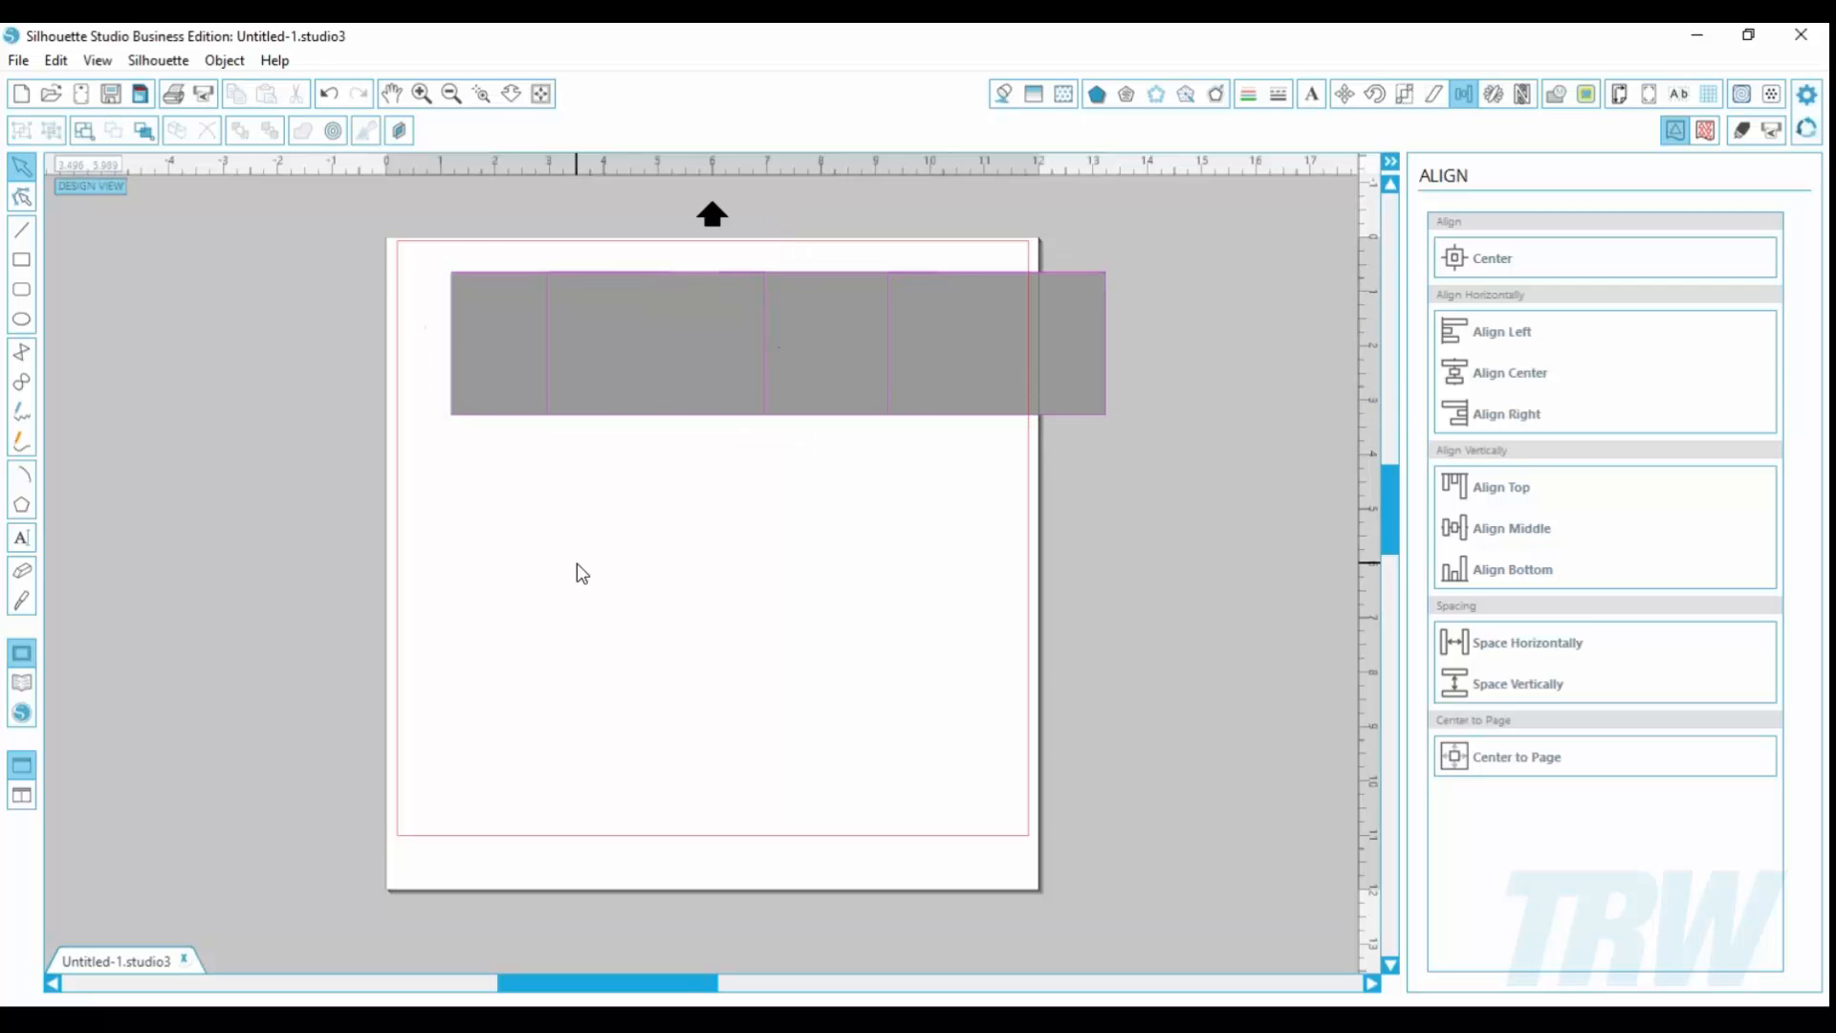
Step: Delete the row of rectangles and show the Replicate options
left_click_drag(316, 246, 1189, 556)
key("Delete")
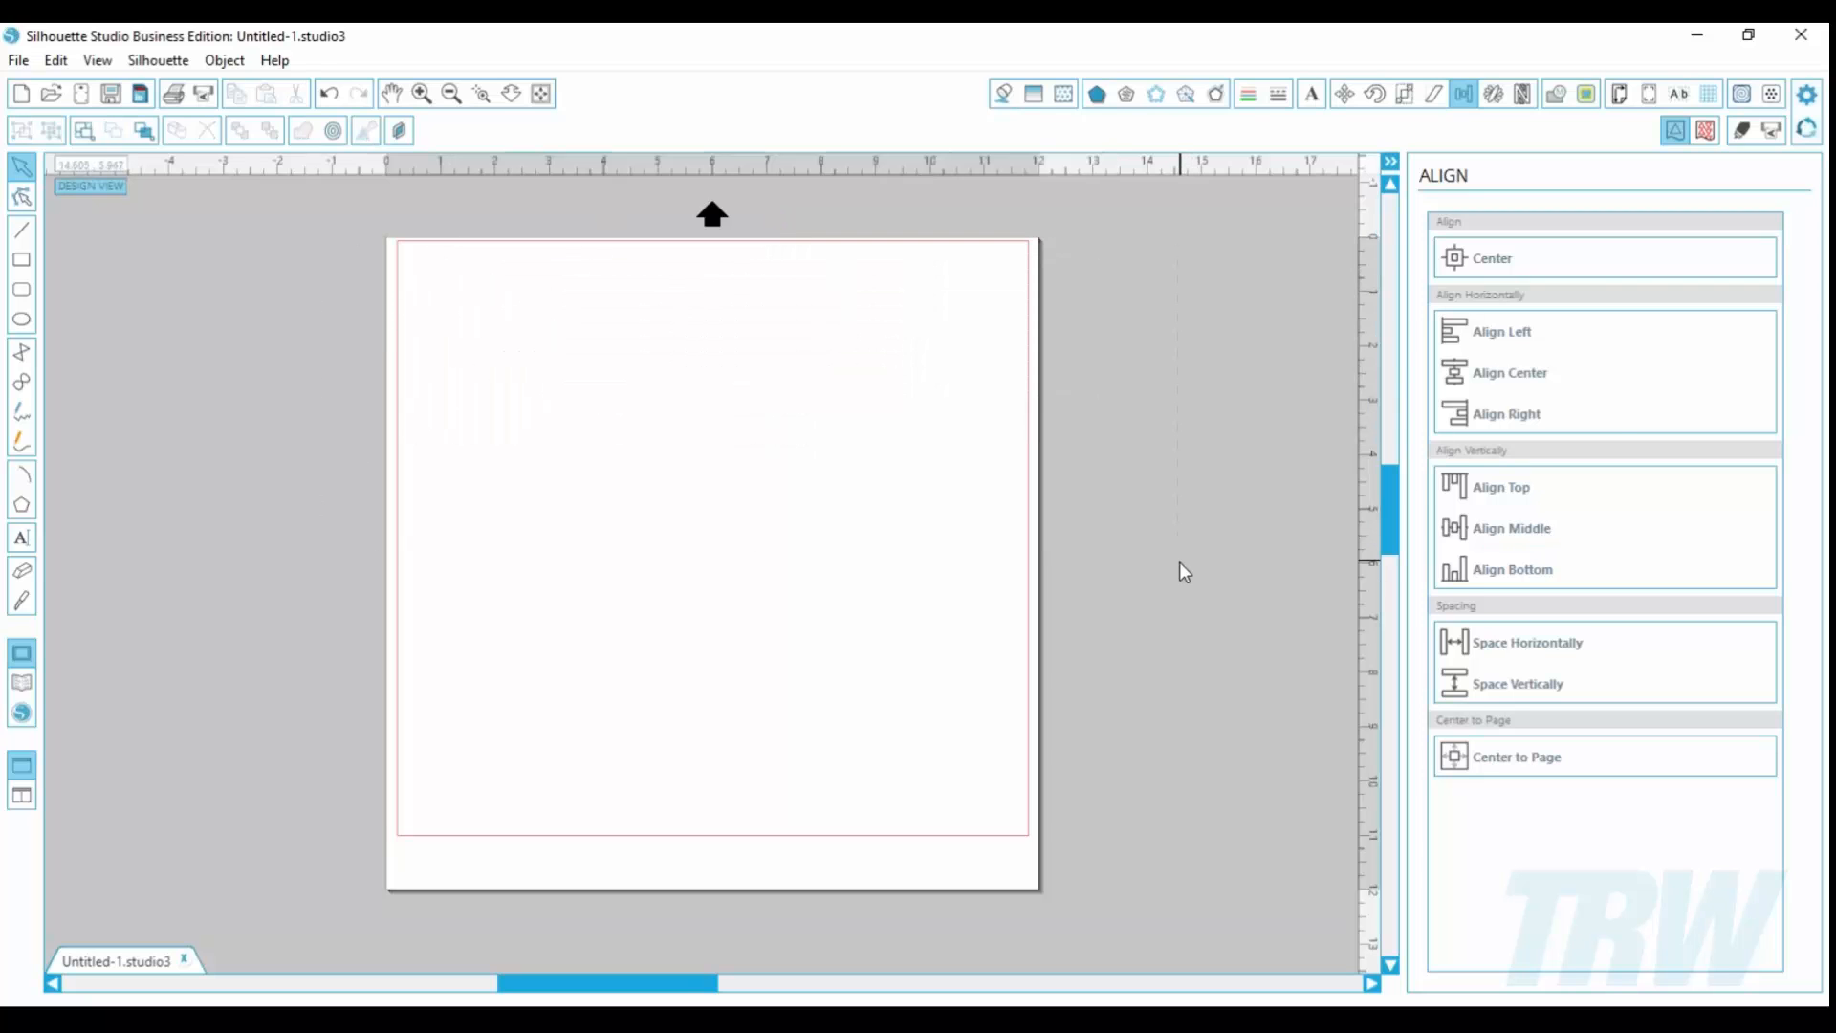
left_click(1495, 96)
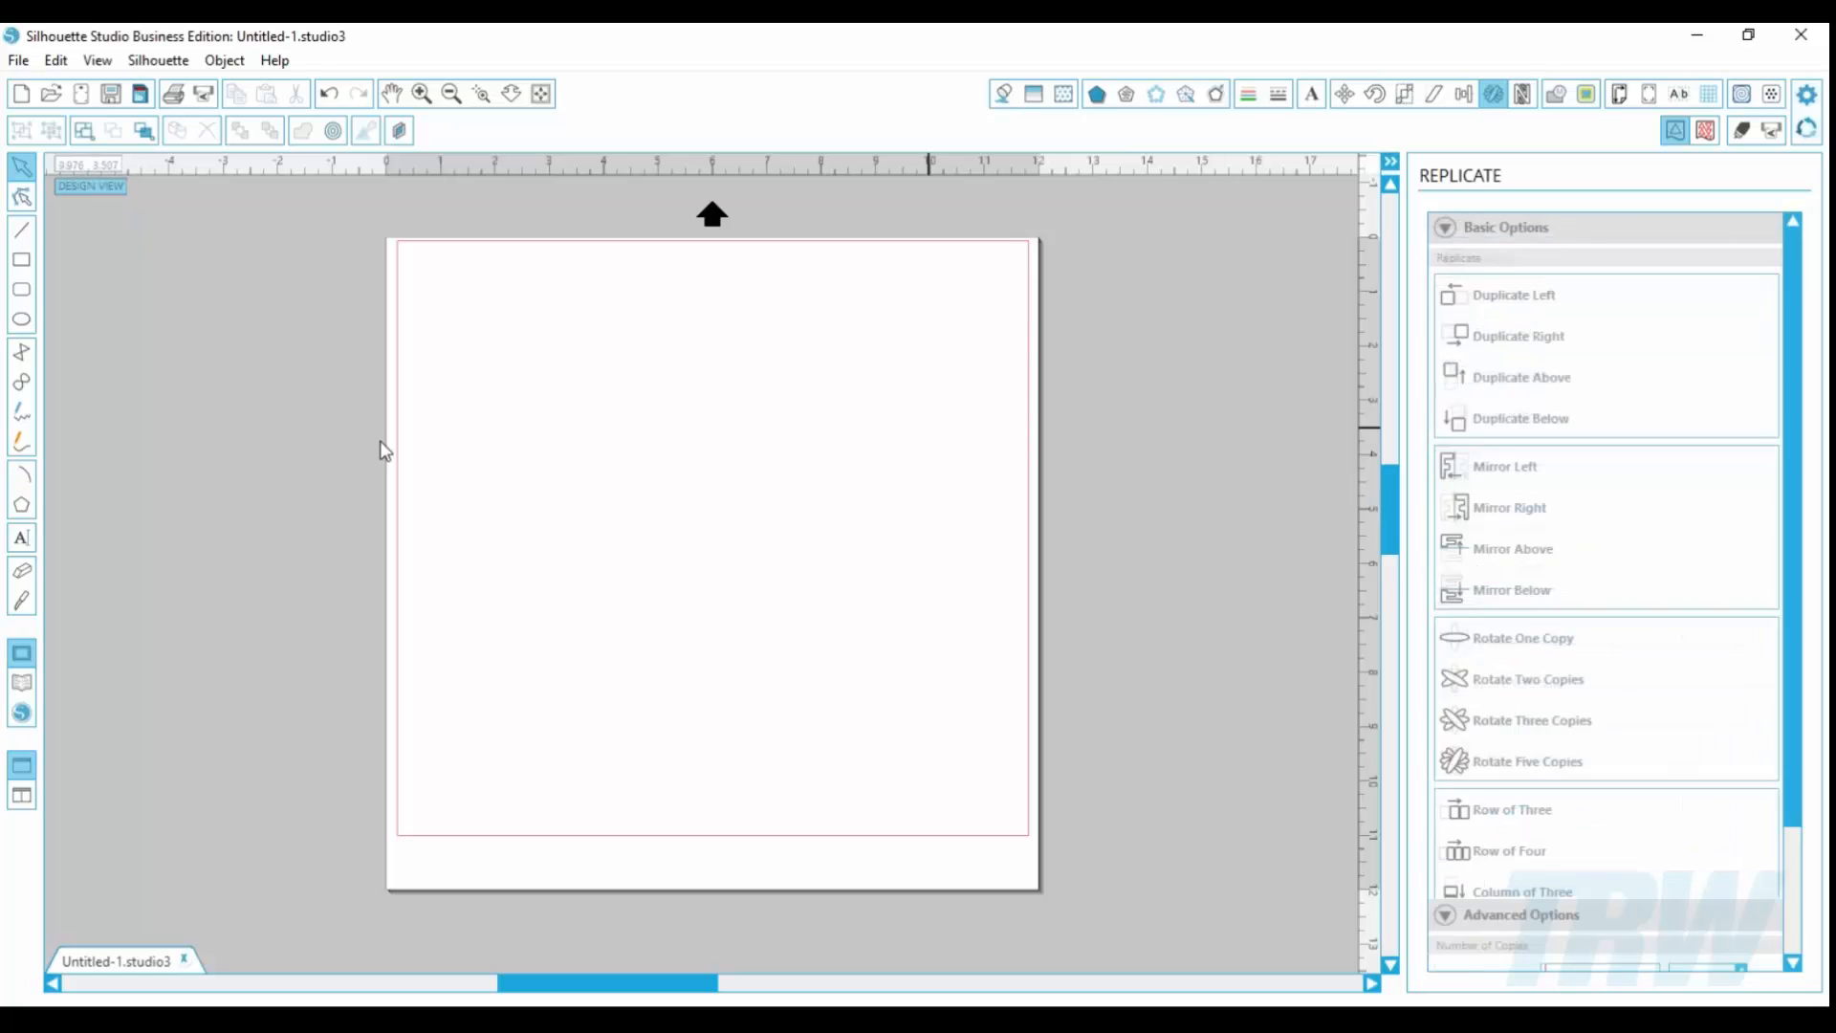
Step: Draw an ellipse about 1.6 by 1.05 in near the page's upper-left corner and select it
left_click(21, 289)
left_click(21, 319)
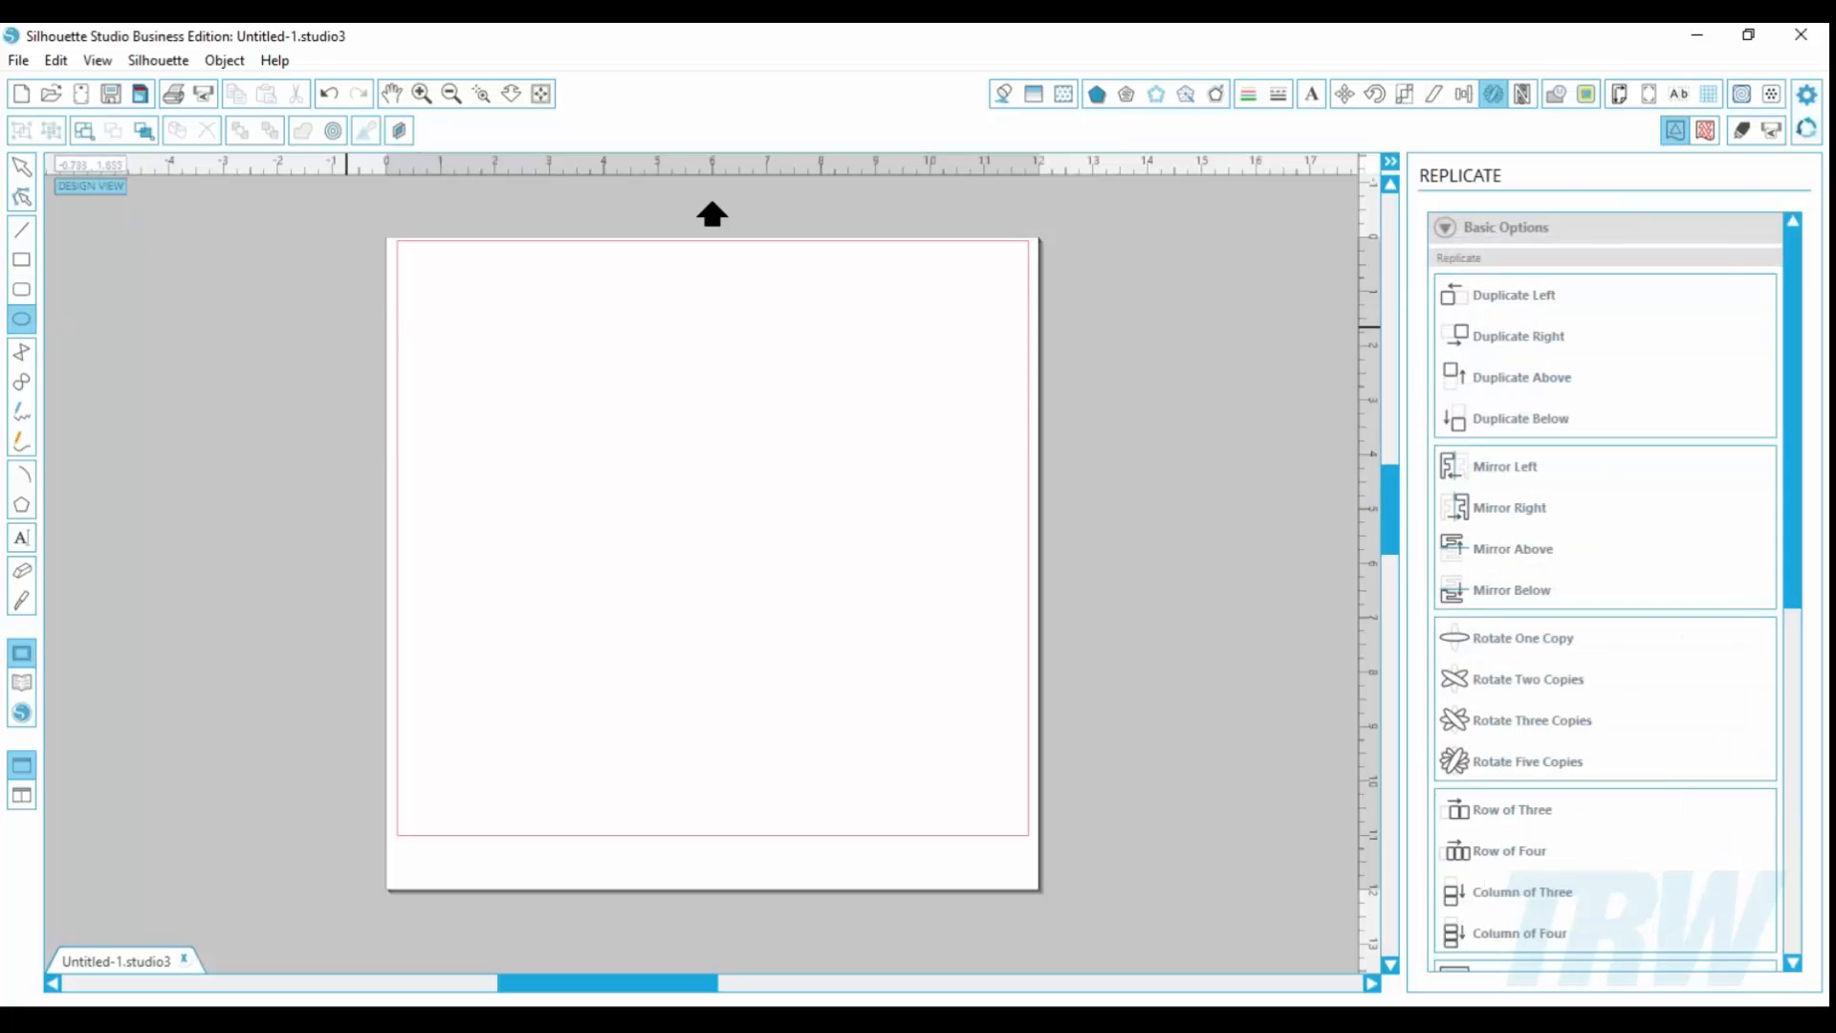
left_click_drag(428, 271, 515, 328)
left_click(23, 168)
left_click(459, 327)
Step: Fill the small ellipse with bright blue (0A6CFF)
left_click(1003, 92)
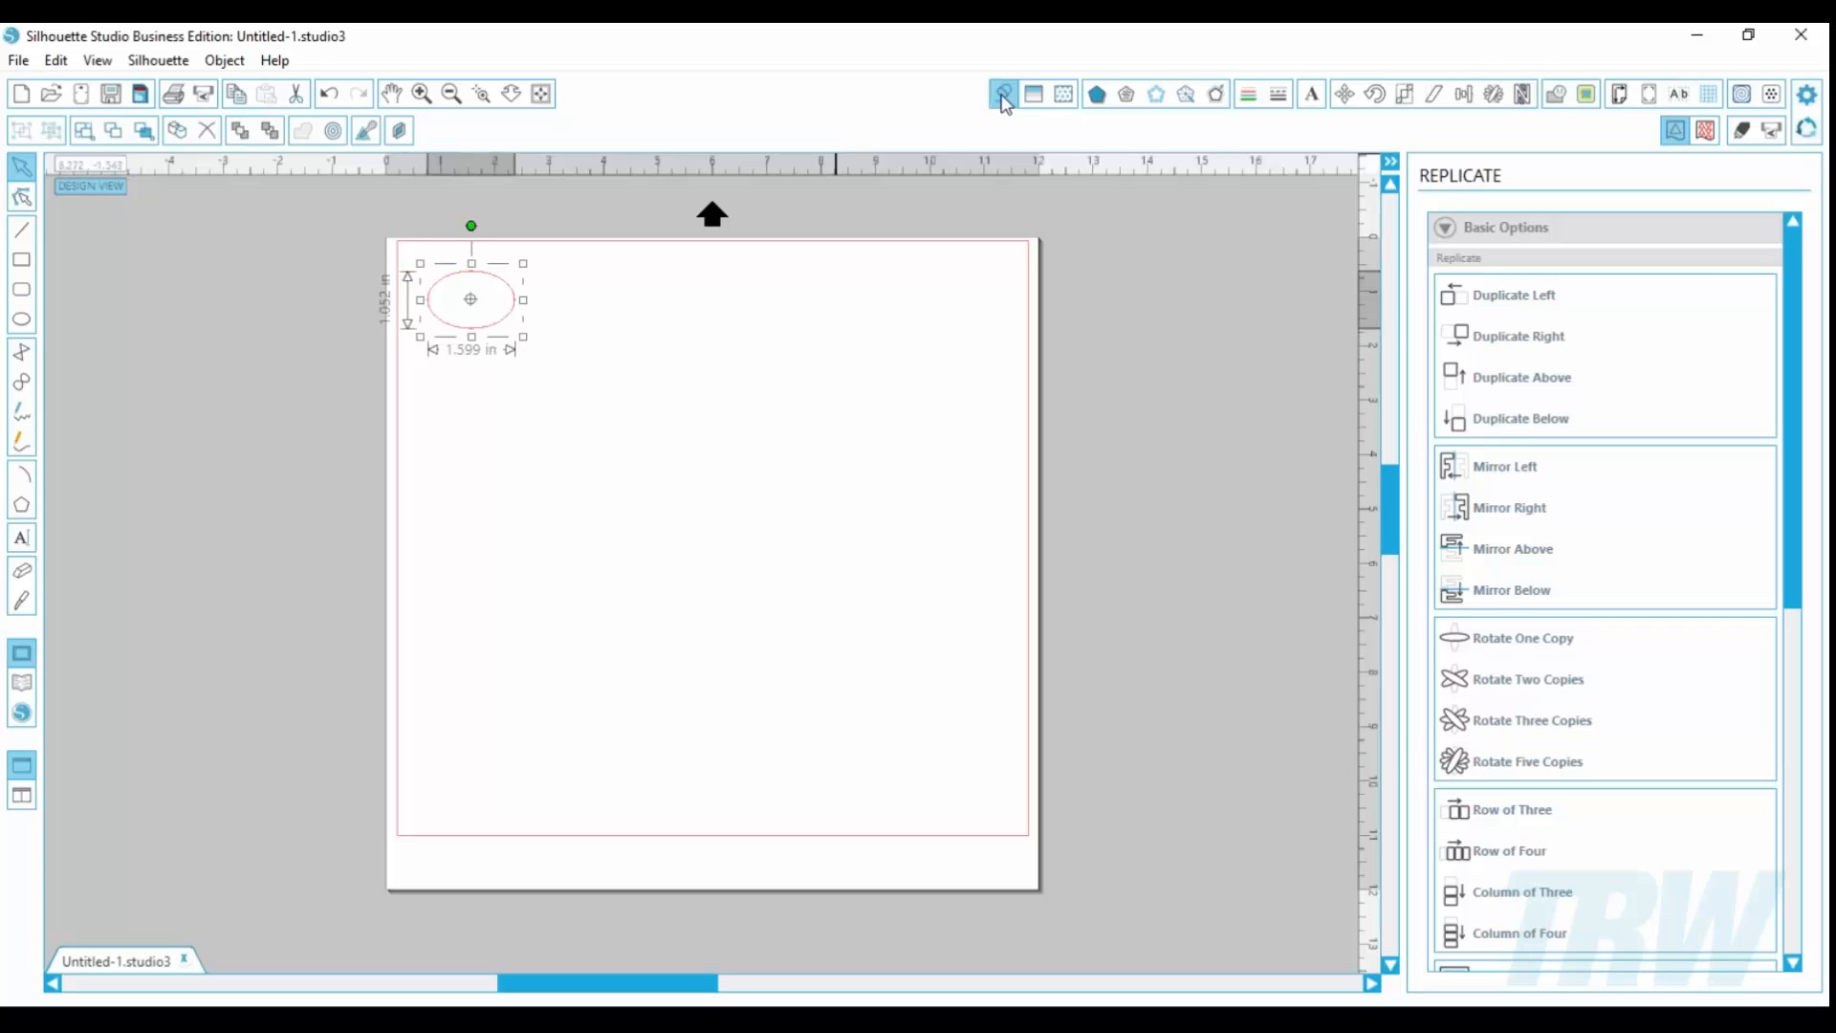
left_click(1658, 309)
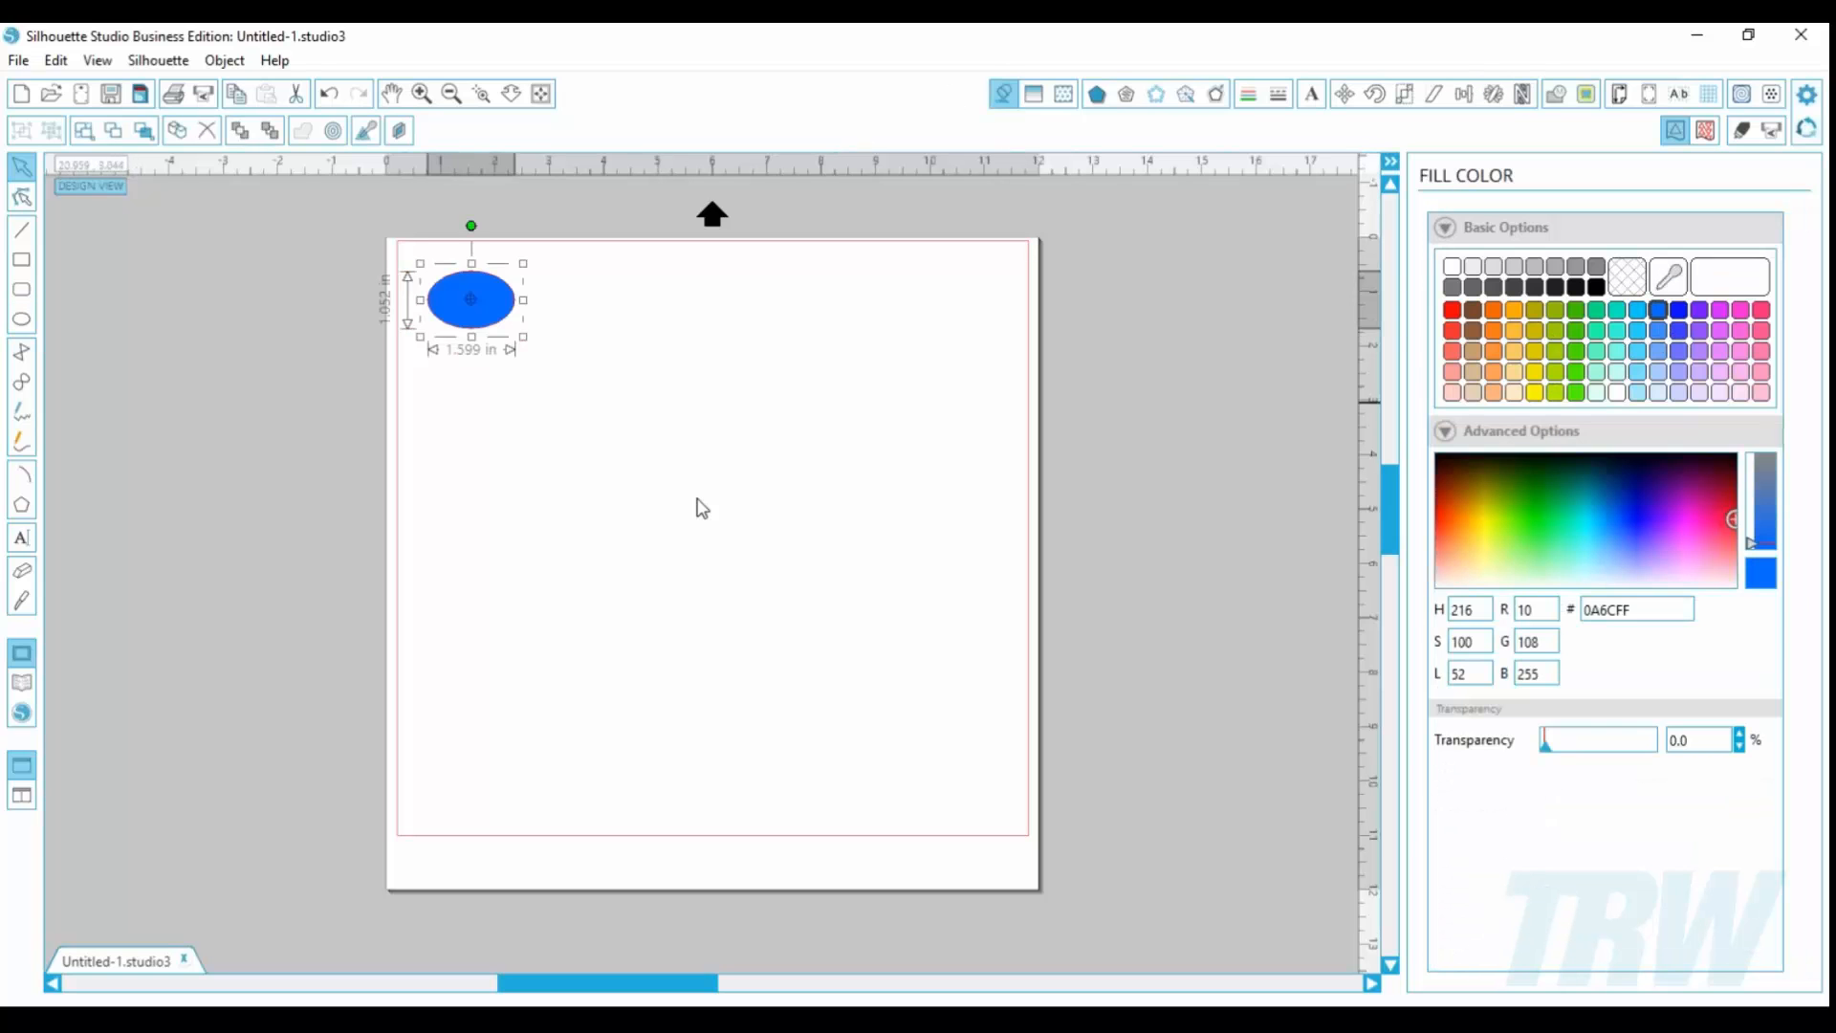
left_click(697, 508)
Step: Replicate the blue ellipse with a duplicate to its left
left_click(470, 299)
left_click(1494, 93)
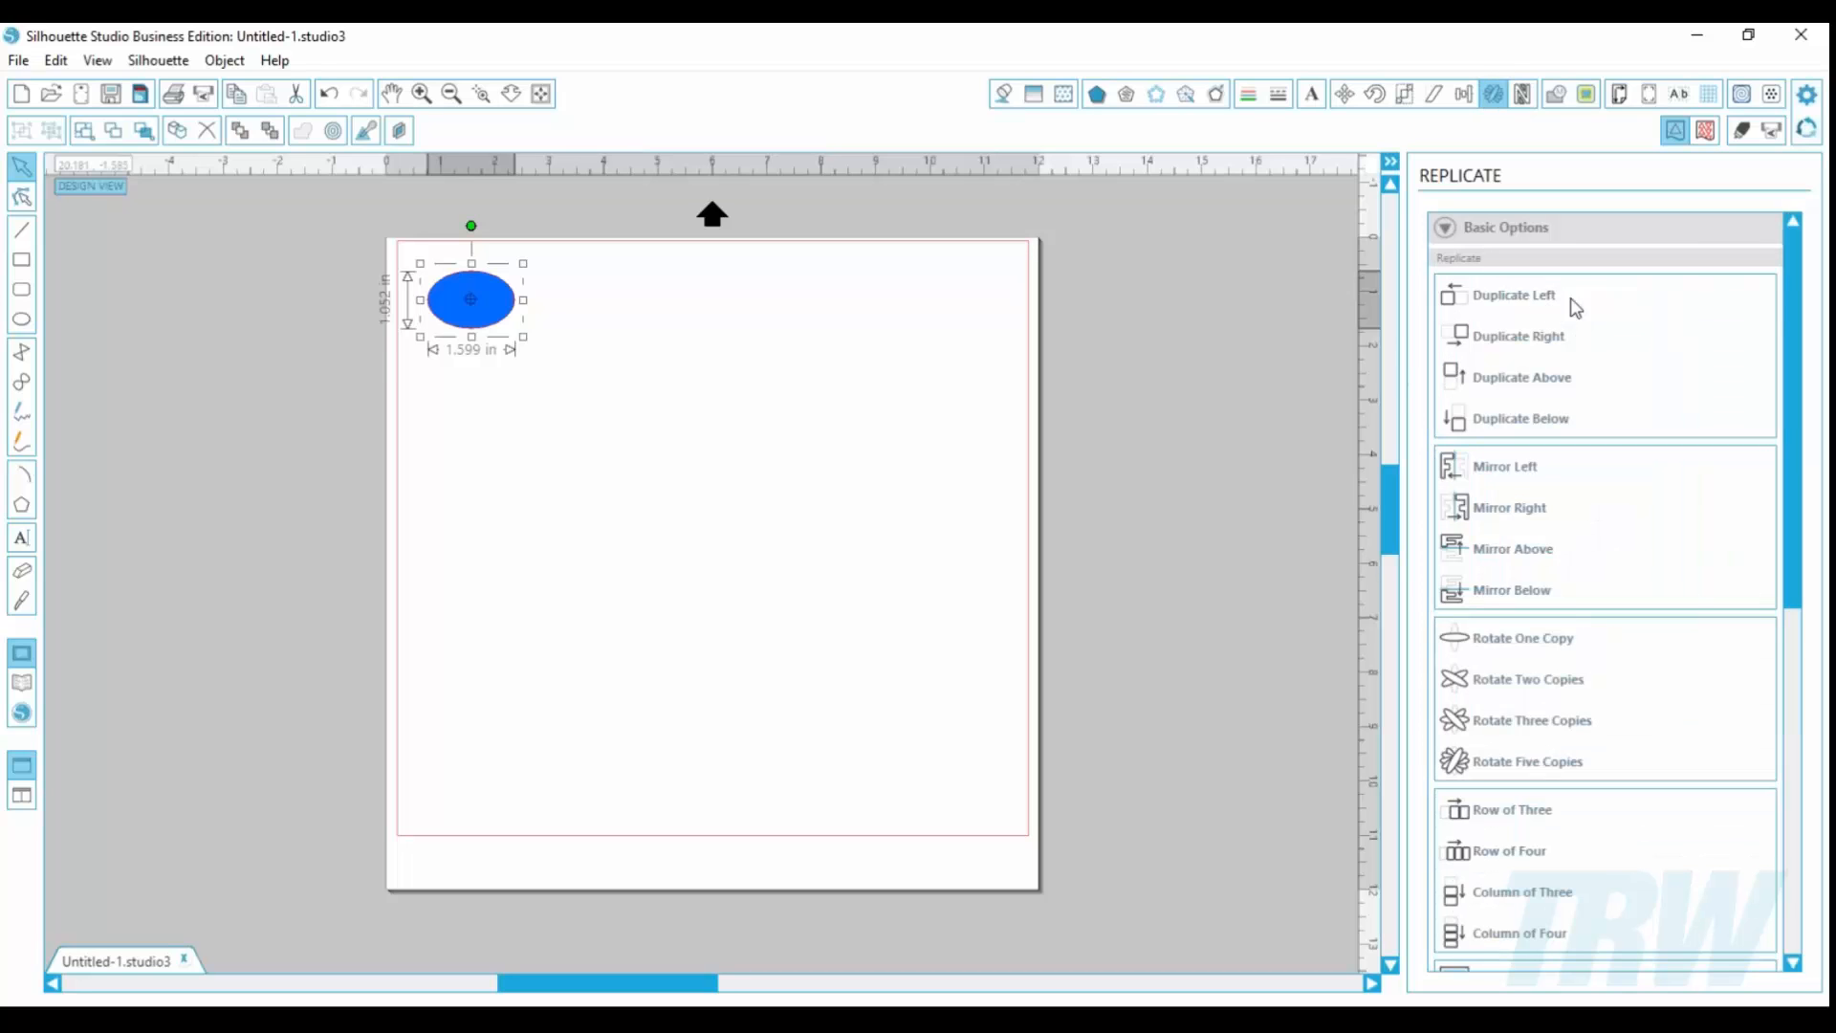
left_click(1551, 302)
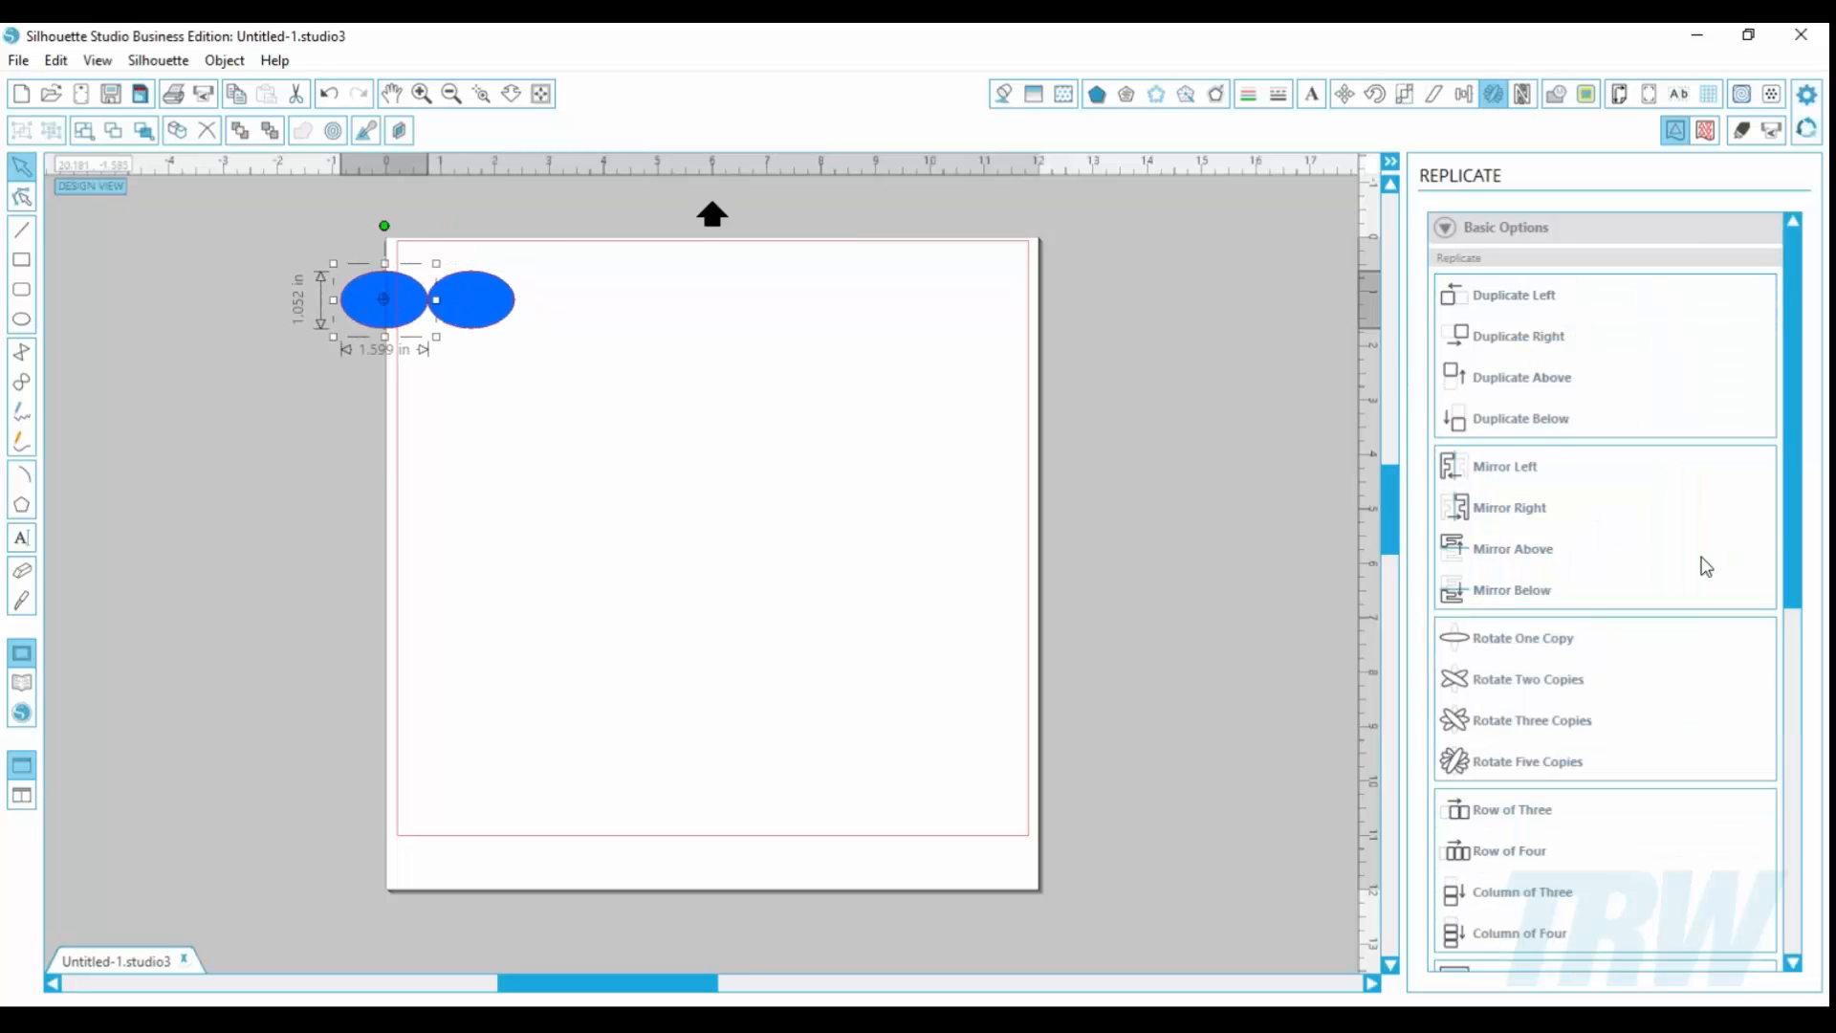
Step: Replicate the left ellipse as a Row of Four, and the row's last ellipse as a Column of Four
left_click_drag(1799, 550, 1815, 758)
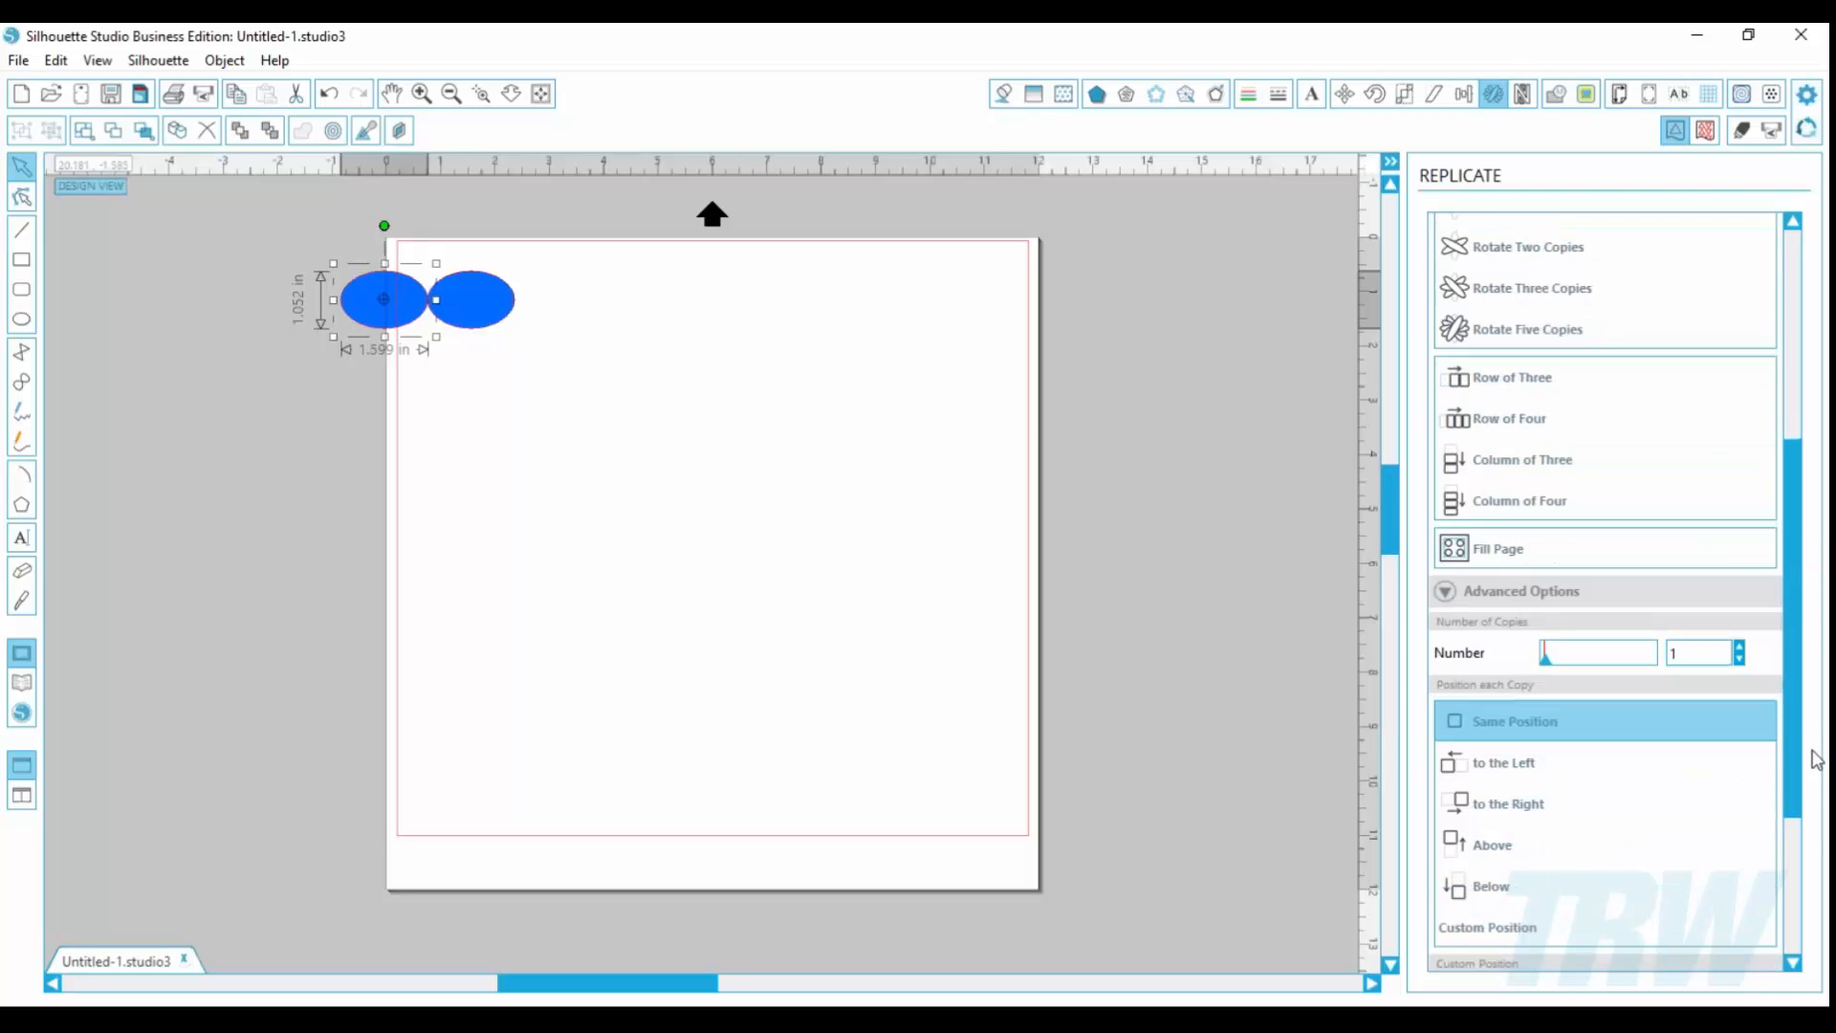
left_click(1521, 423)
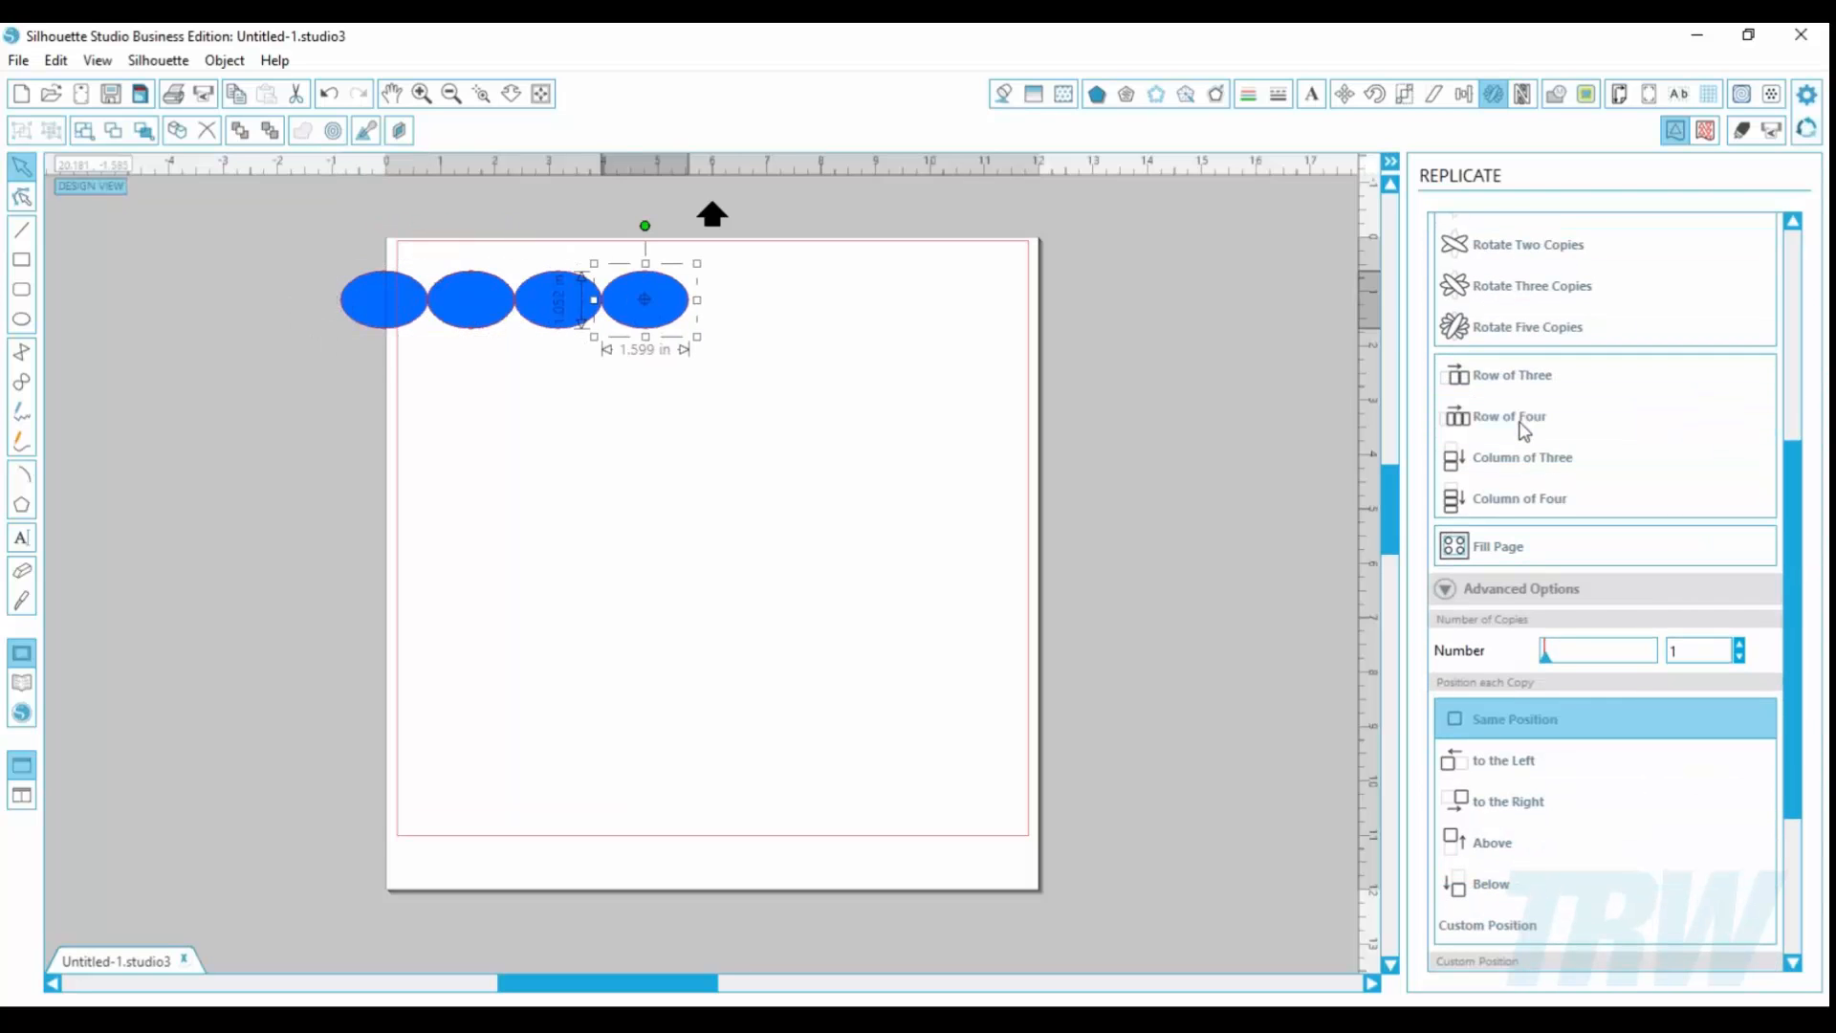
left_click(1512, 499)
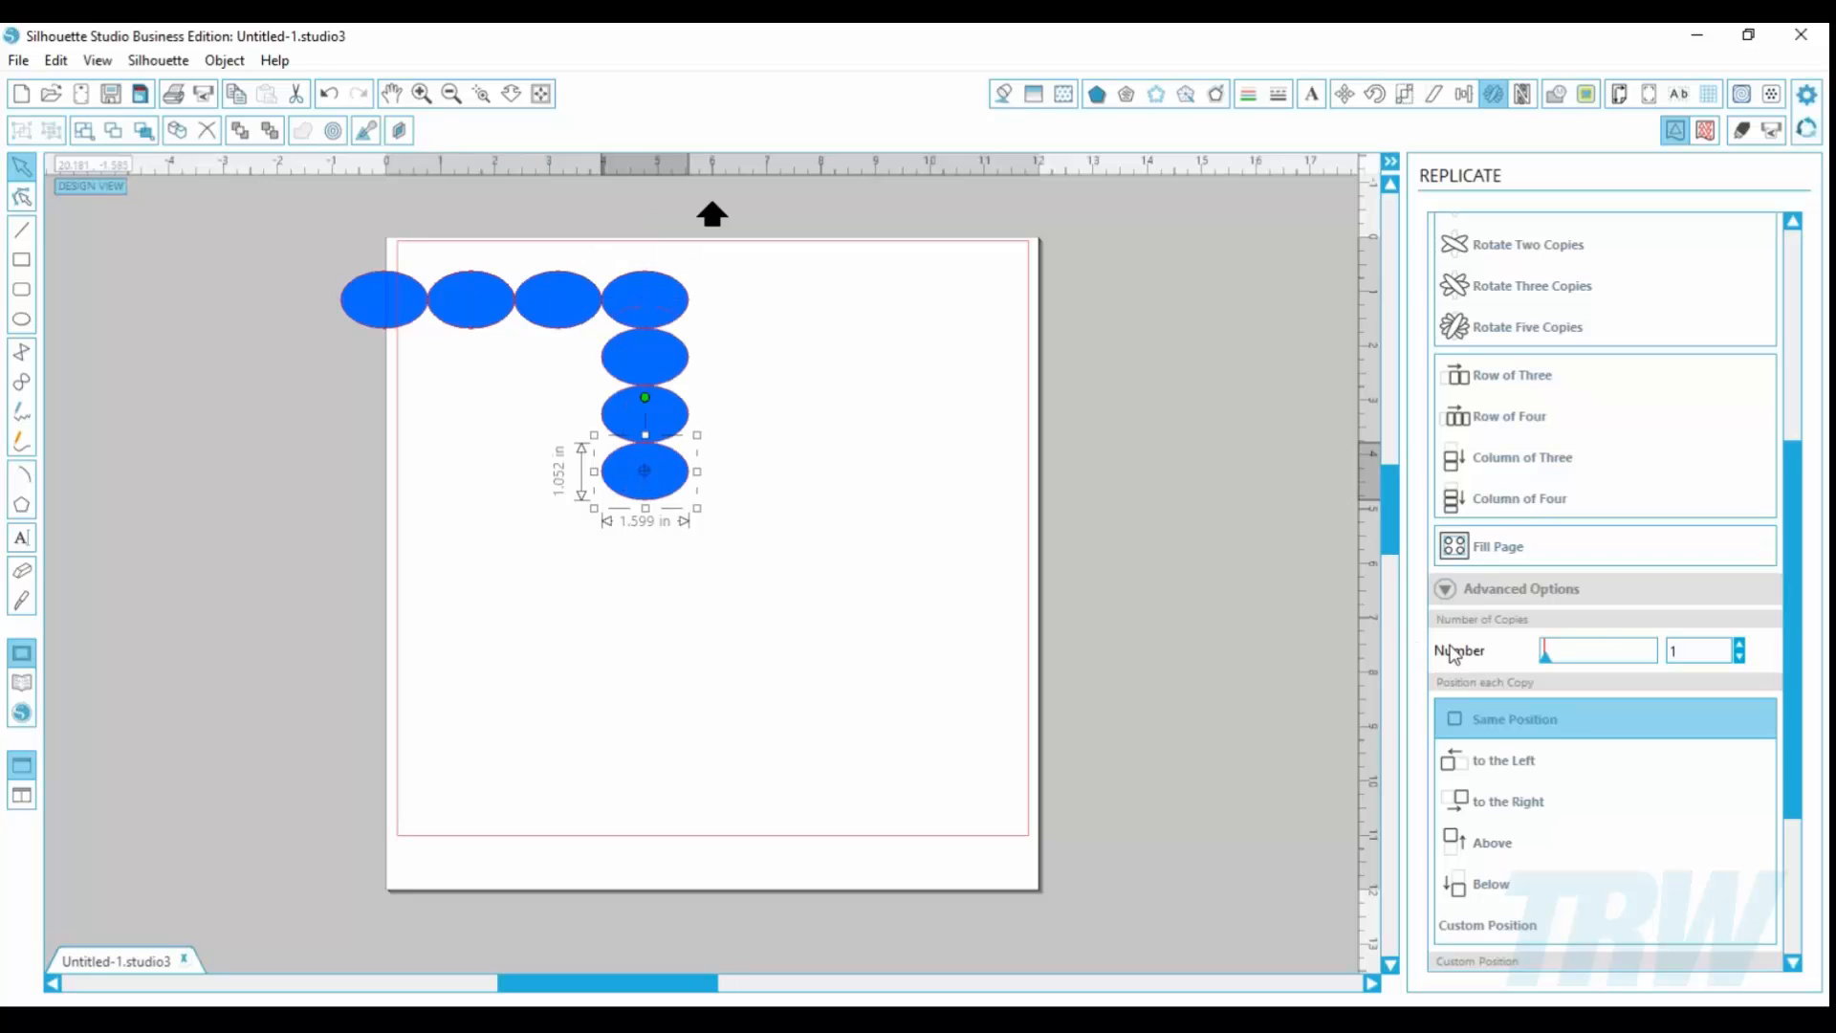
Step: Delete all the blue ellipses from the page
scroll(1795, 584, "down", 2)
left_click_drag(713, 612, 251, 266)
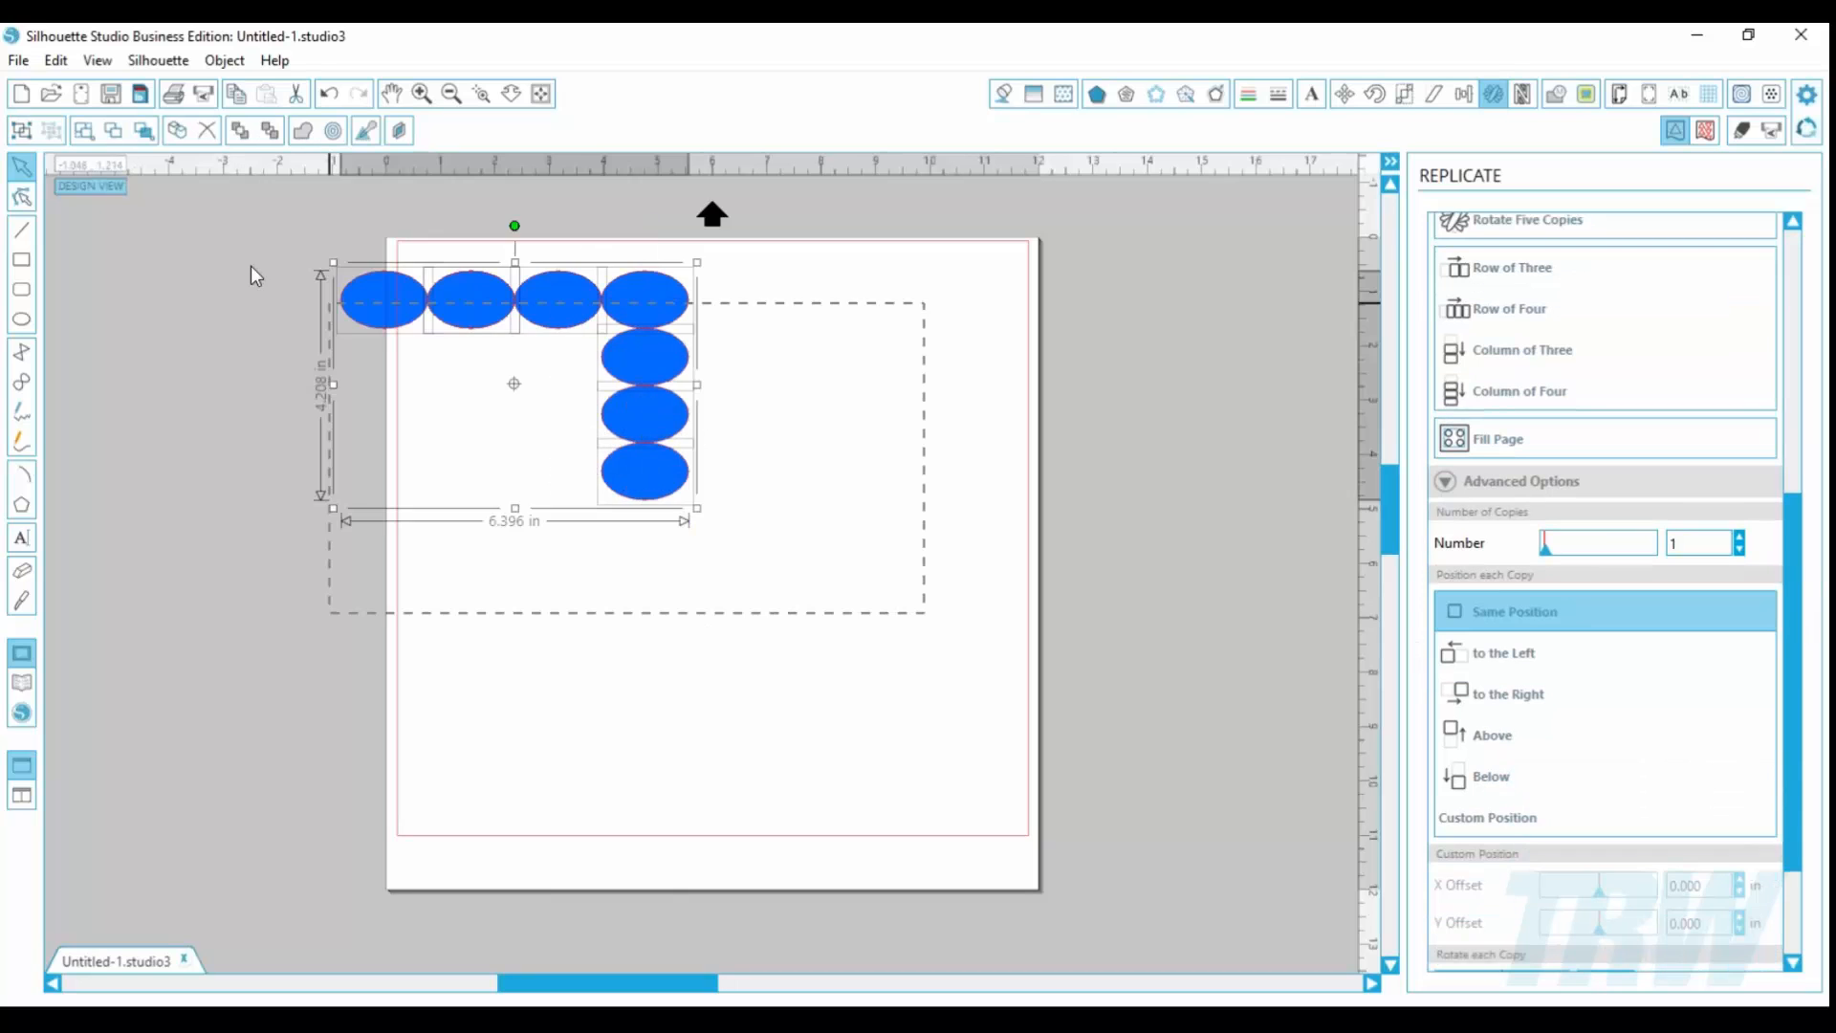
key("Delete")
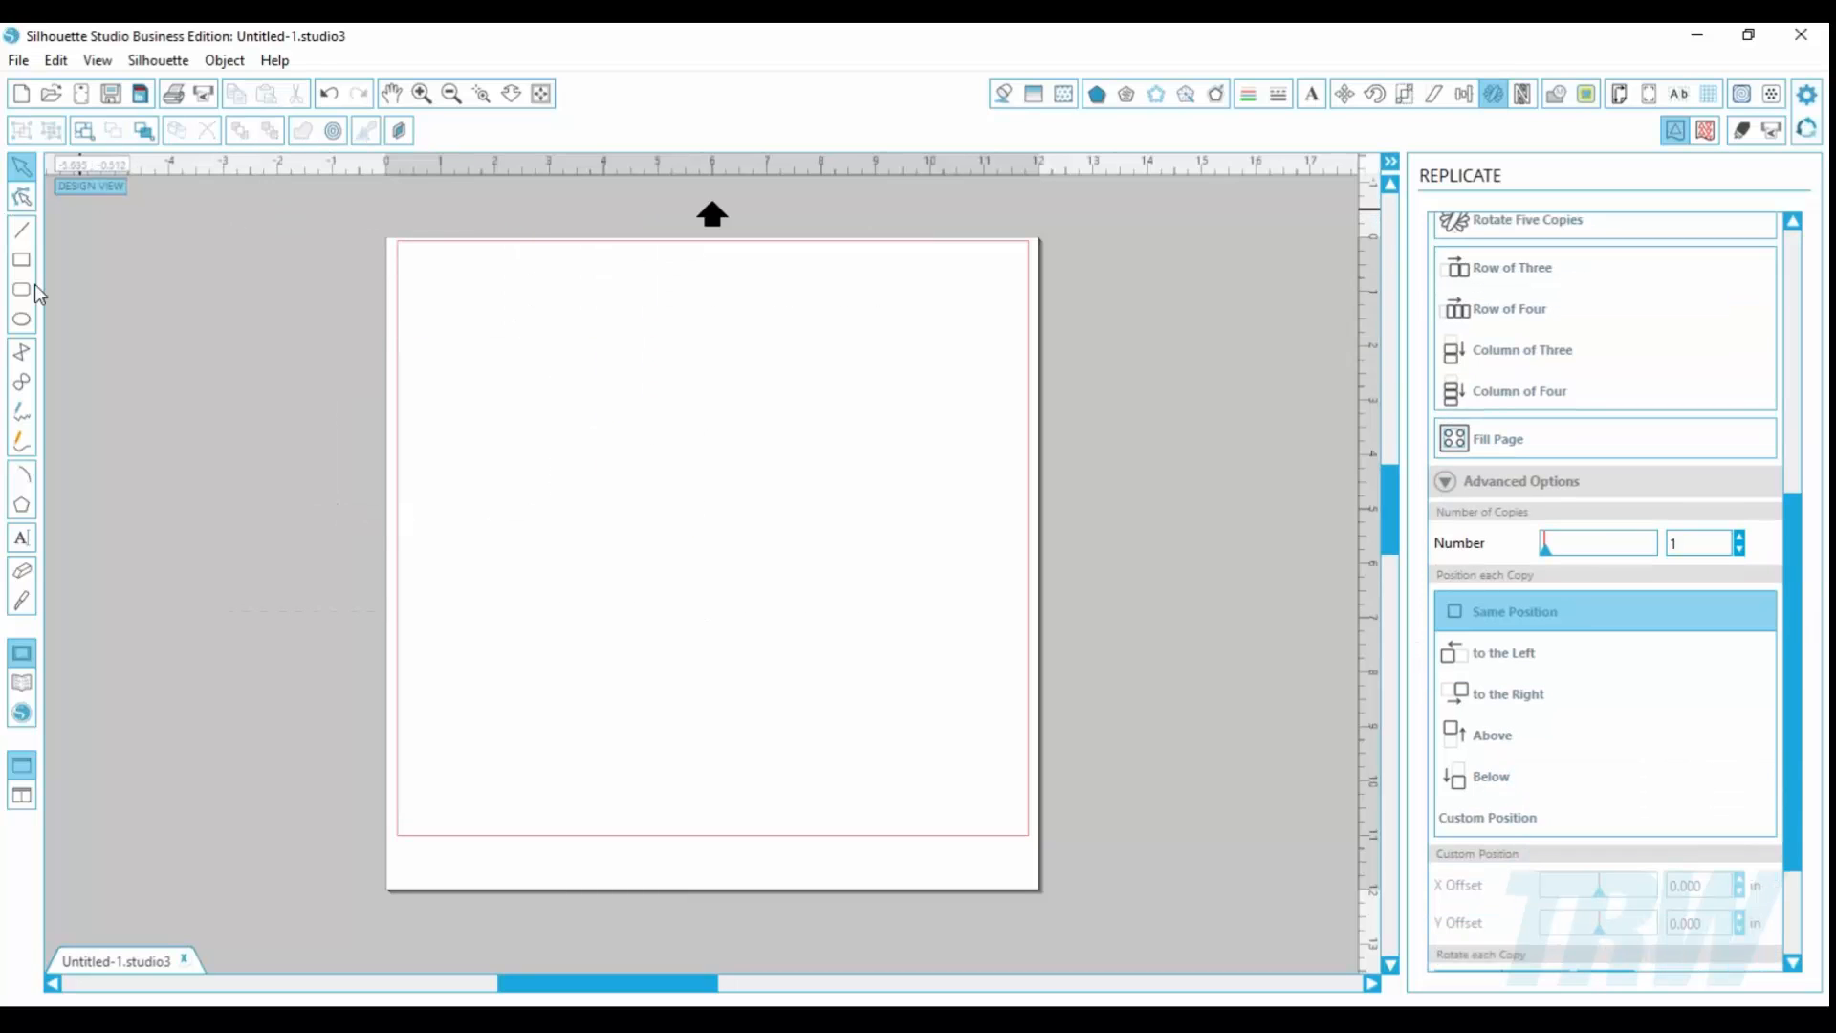
Step: Draw a circle about 1.18 in across near the page's upper-left corner and select it
left_click(21, 318)
left_click_drag(422, 258, 488, 324)
left_click(18, 167)
left_click(434, 309)
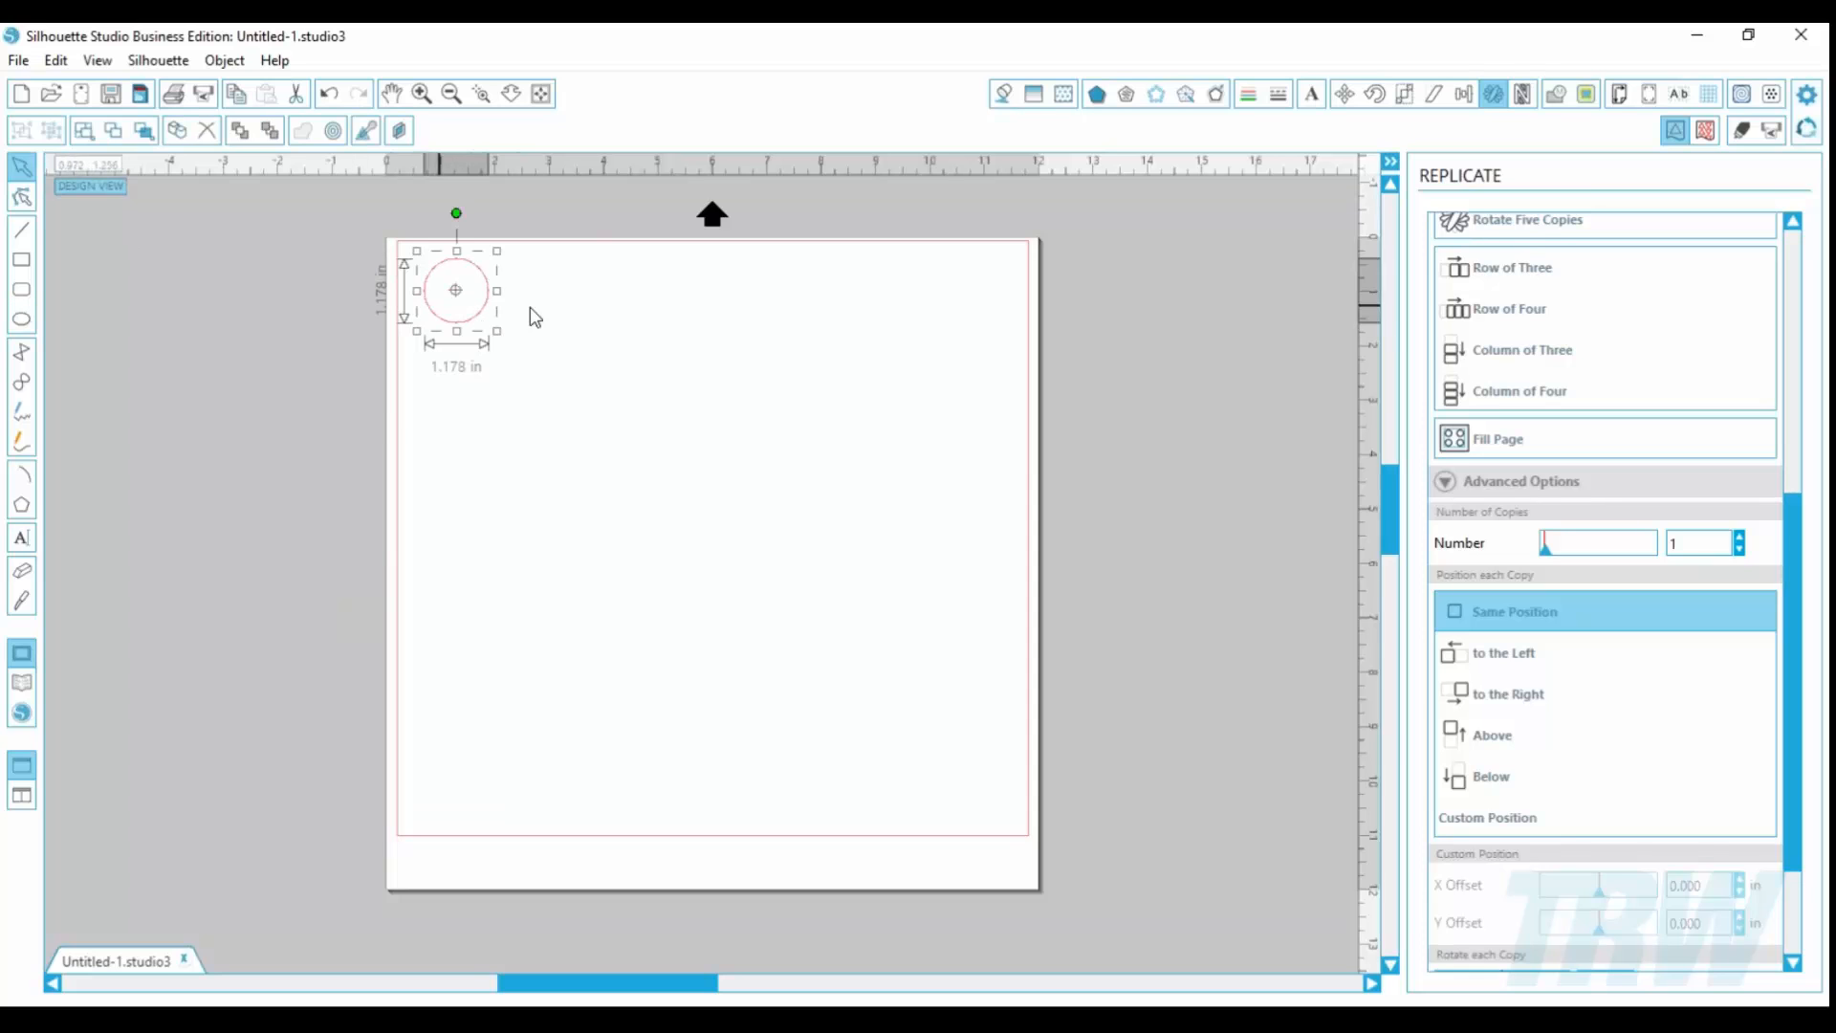
Step: Scale the circle to 2 in wide and high with the aspect ratio locked
left_click(1404, 94)
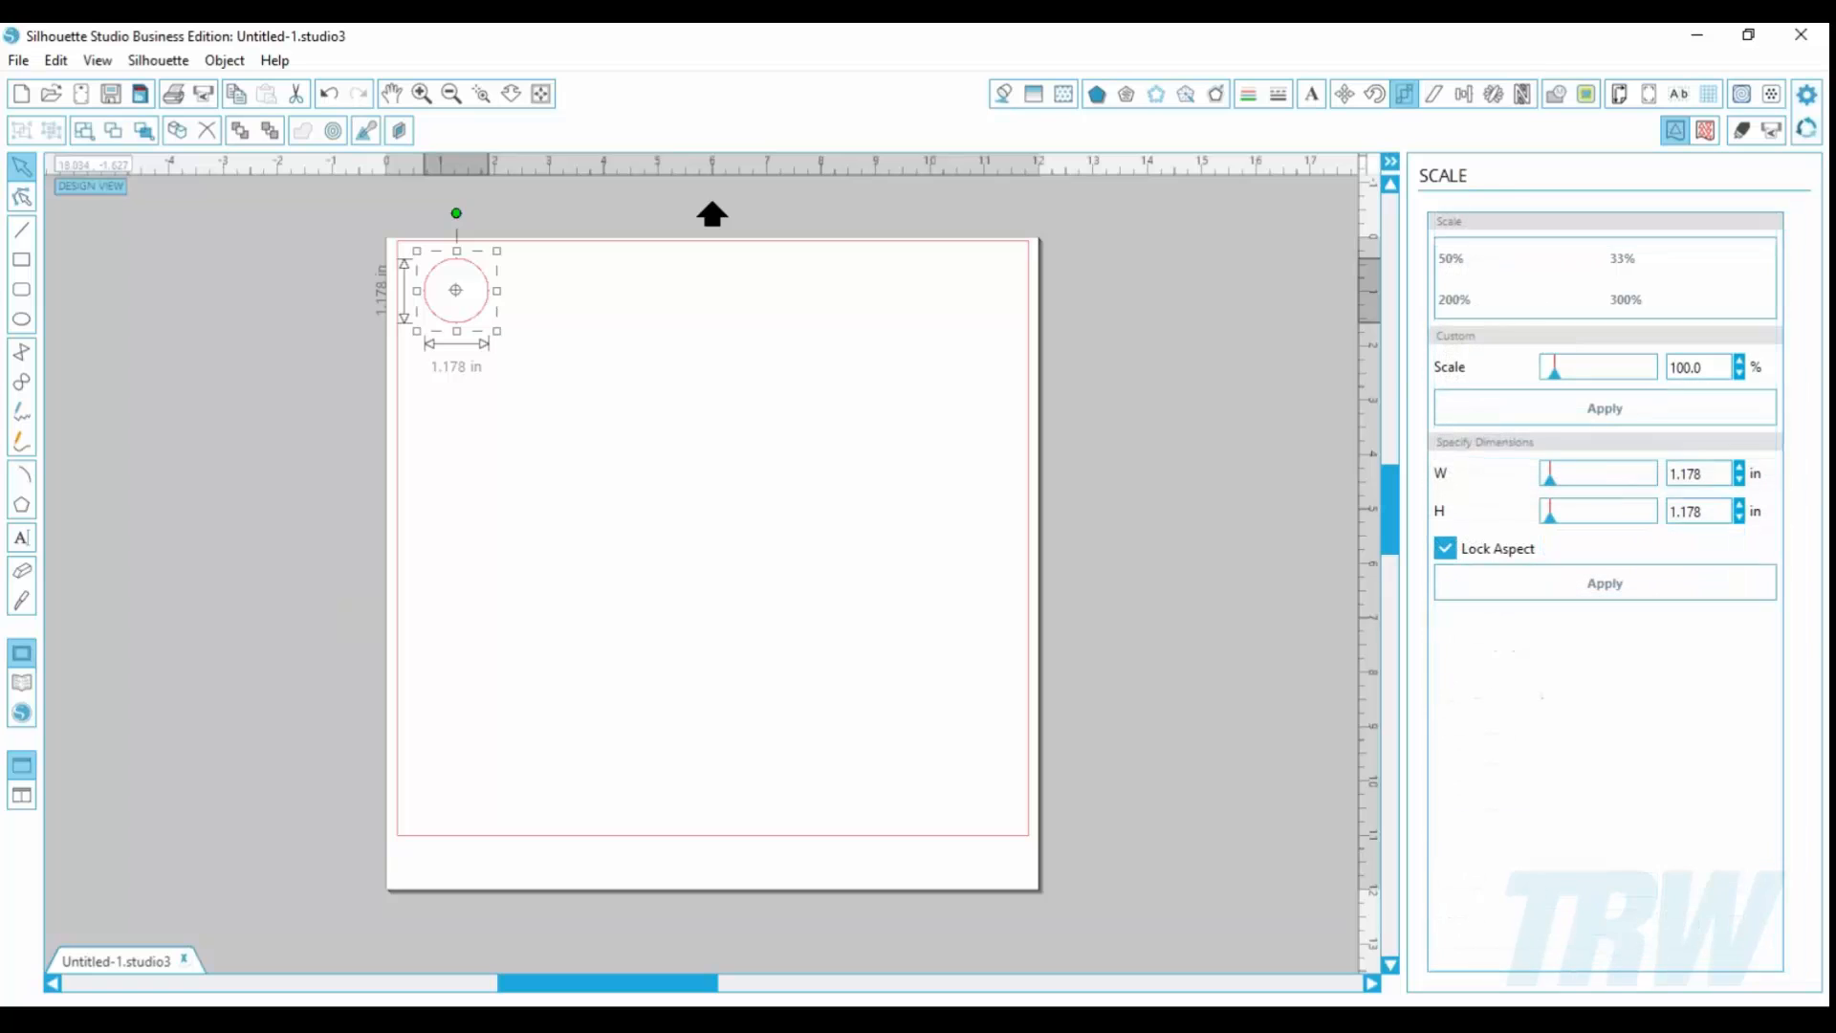
double_click(1698, 474)
type("2")
left_click(1615, 579)
left_click(672, 467)
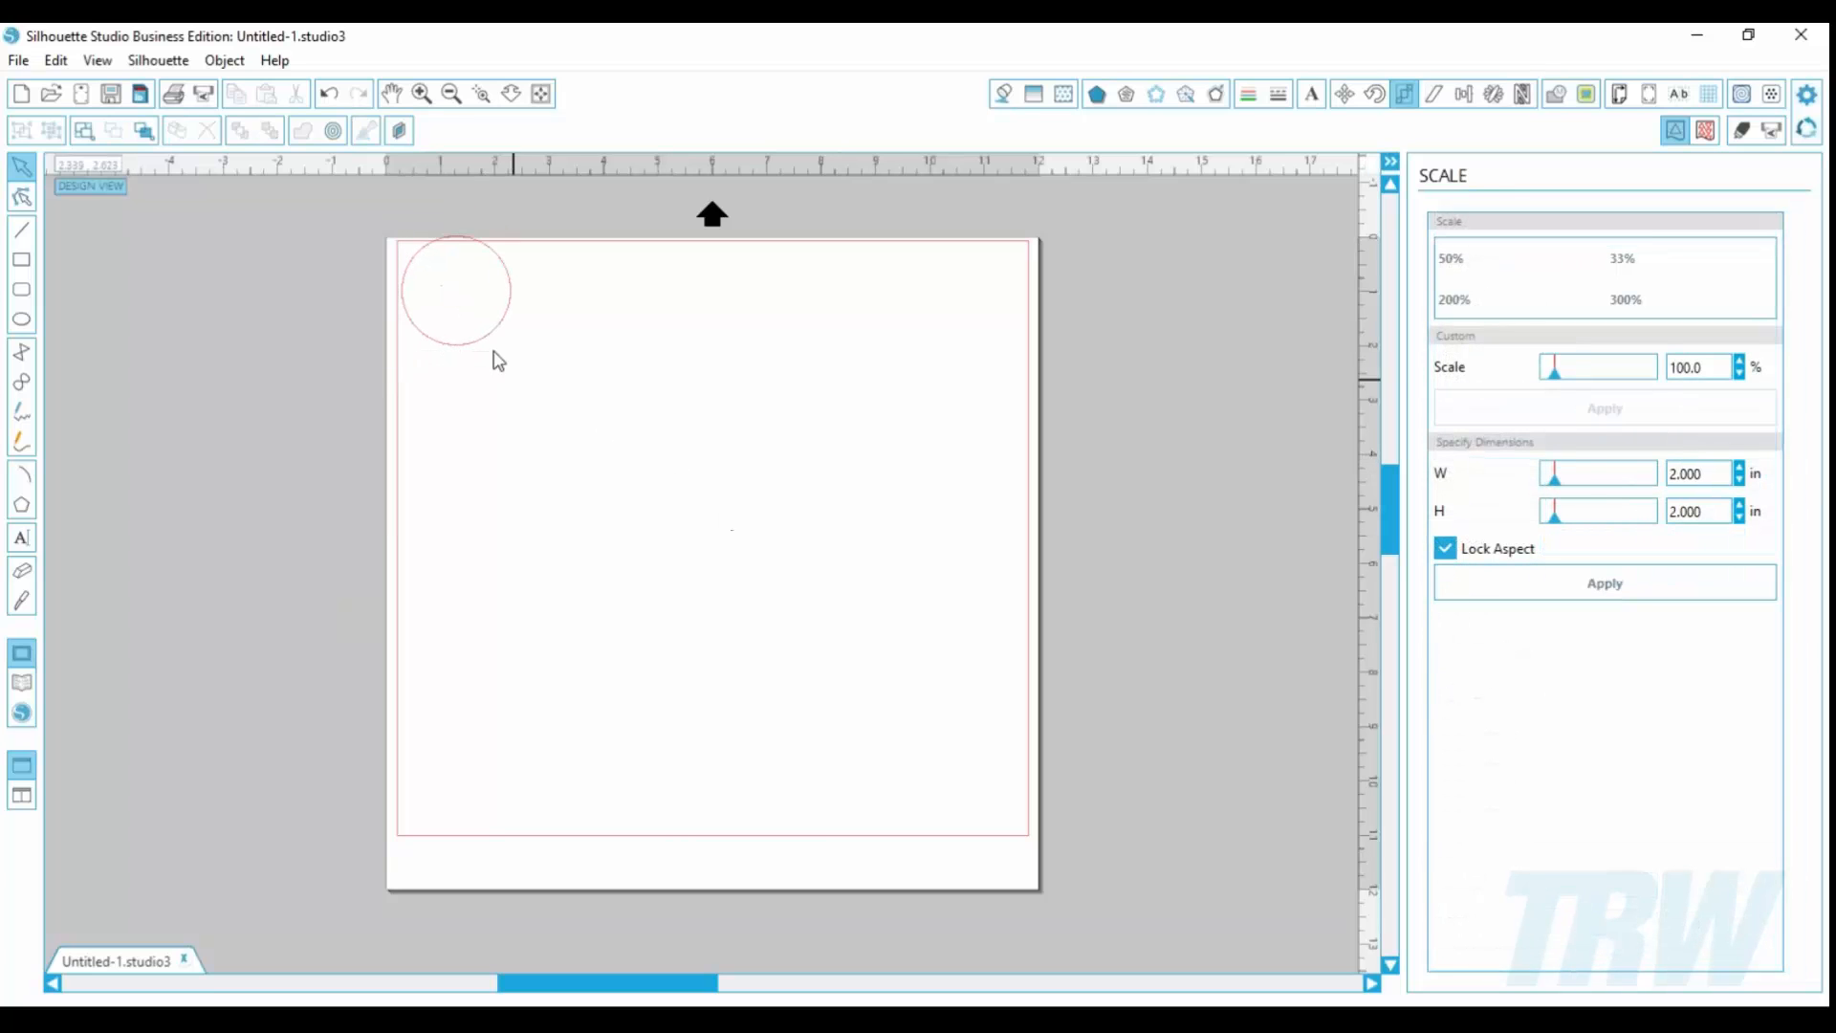
Step: Fill the circle with bright purple (D119FF) and position it at the page's upper-left corner
left_click(483, 379)
left_click(1010, 93)
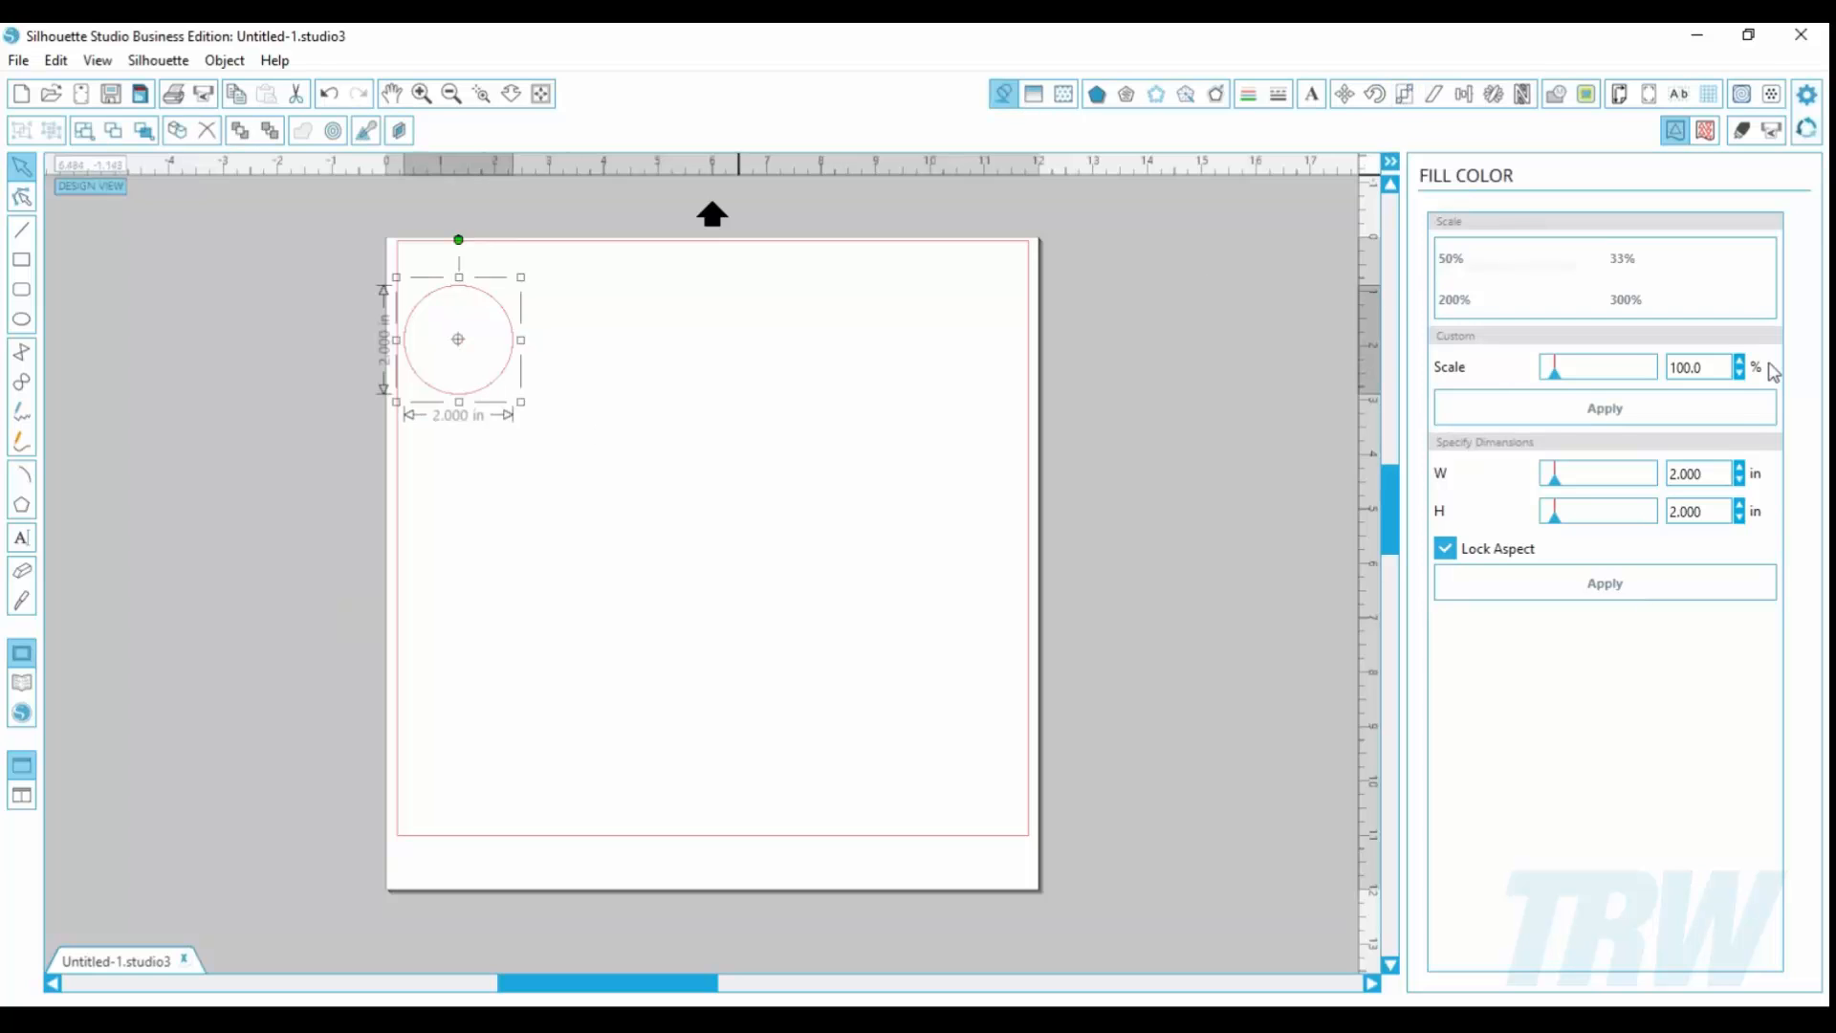
left_click(1720, 309)
left_click(504, 482)
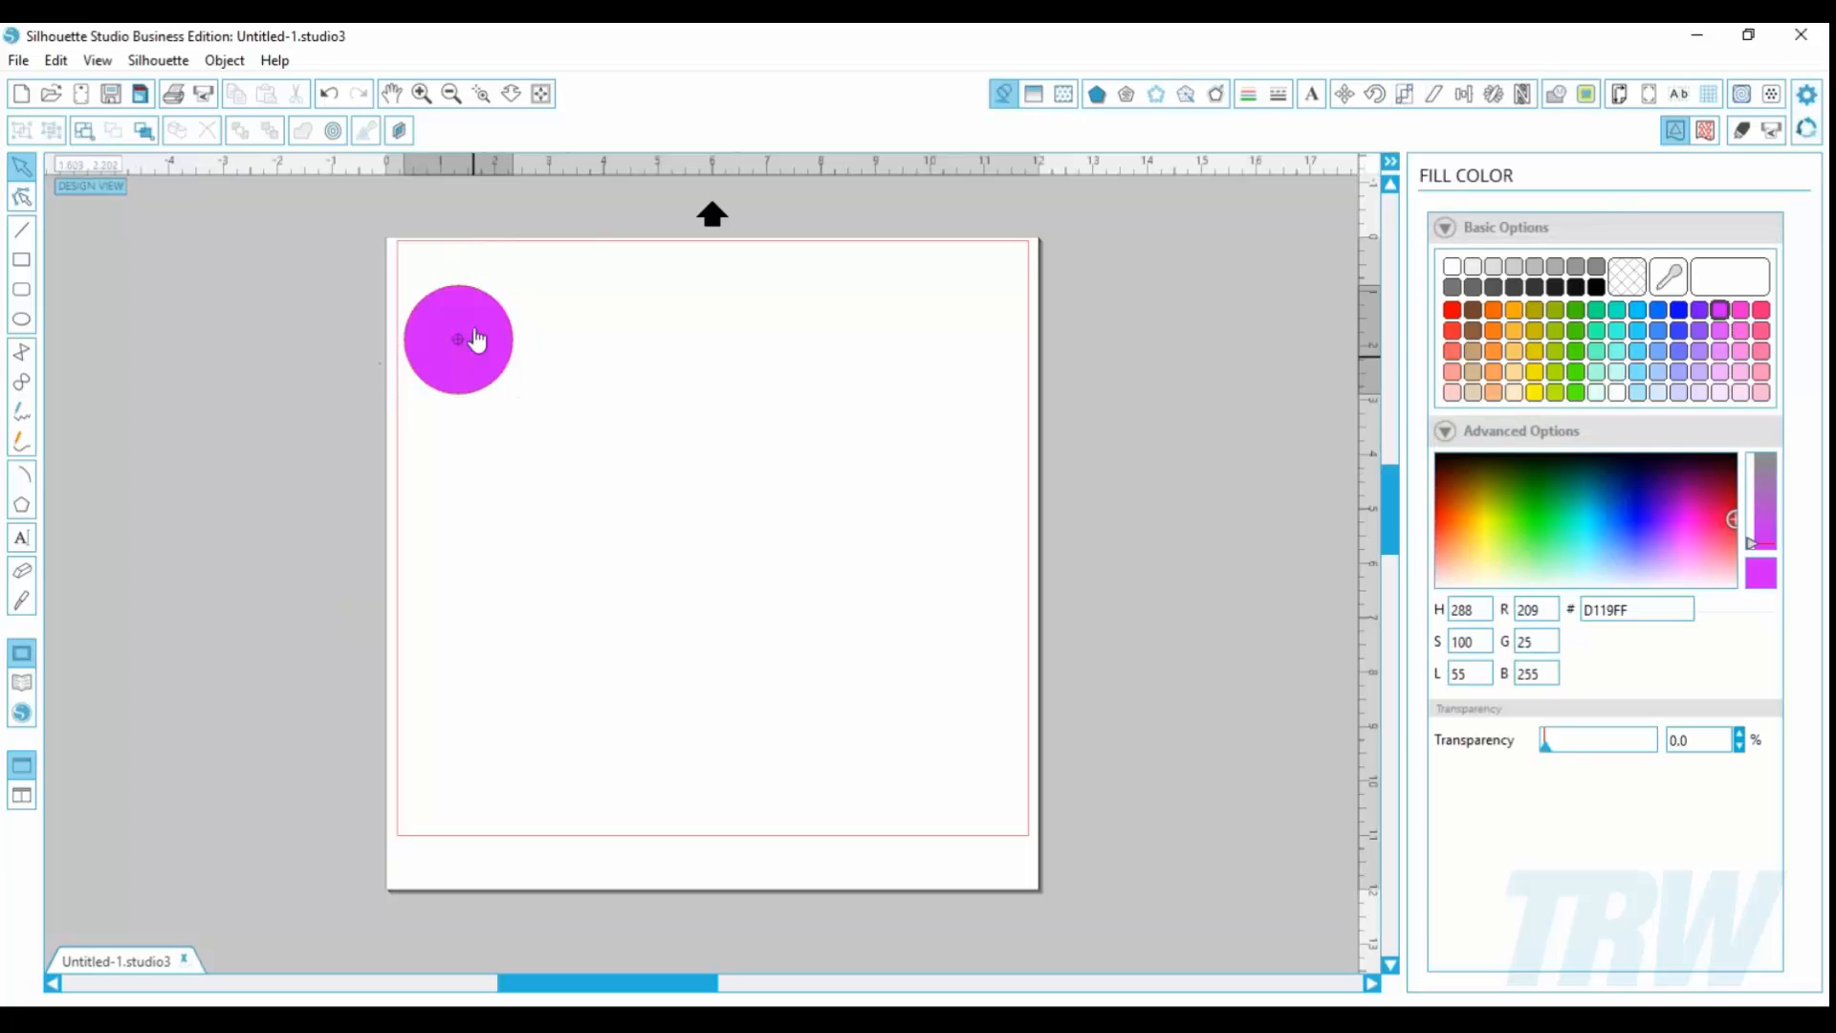
left_click_drag(479, 340, 477, 292)
left_click(454, 293)
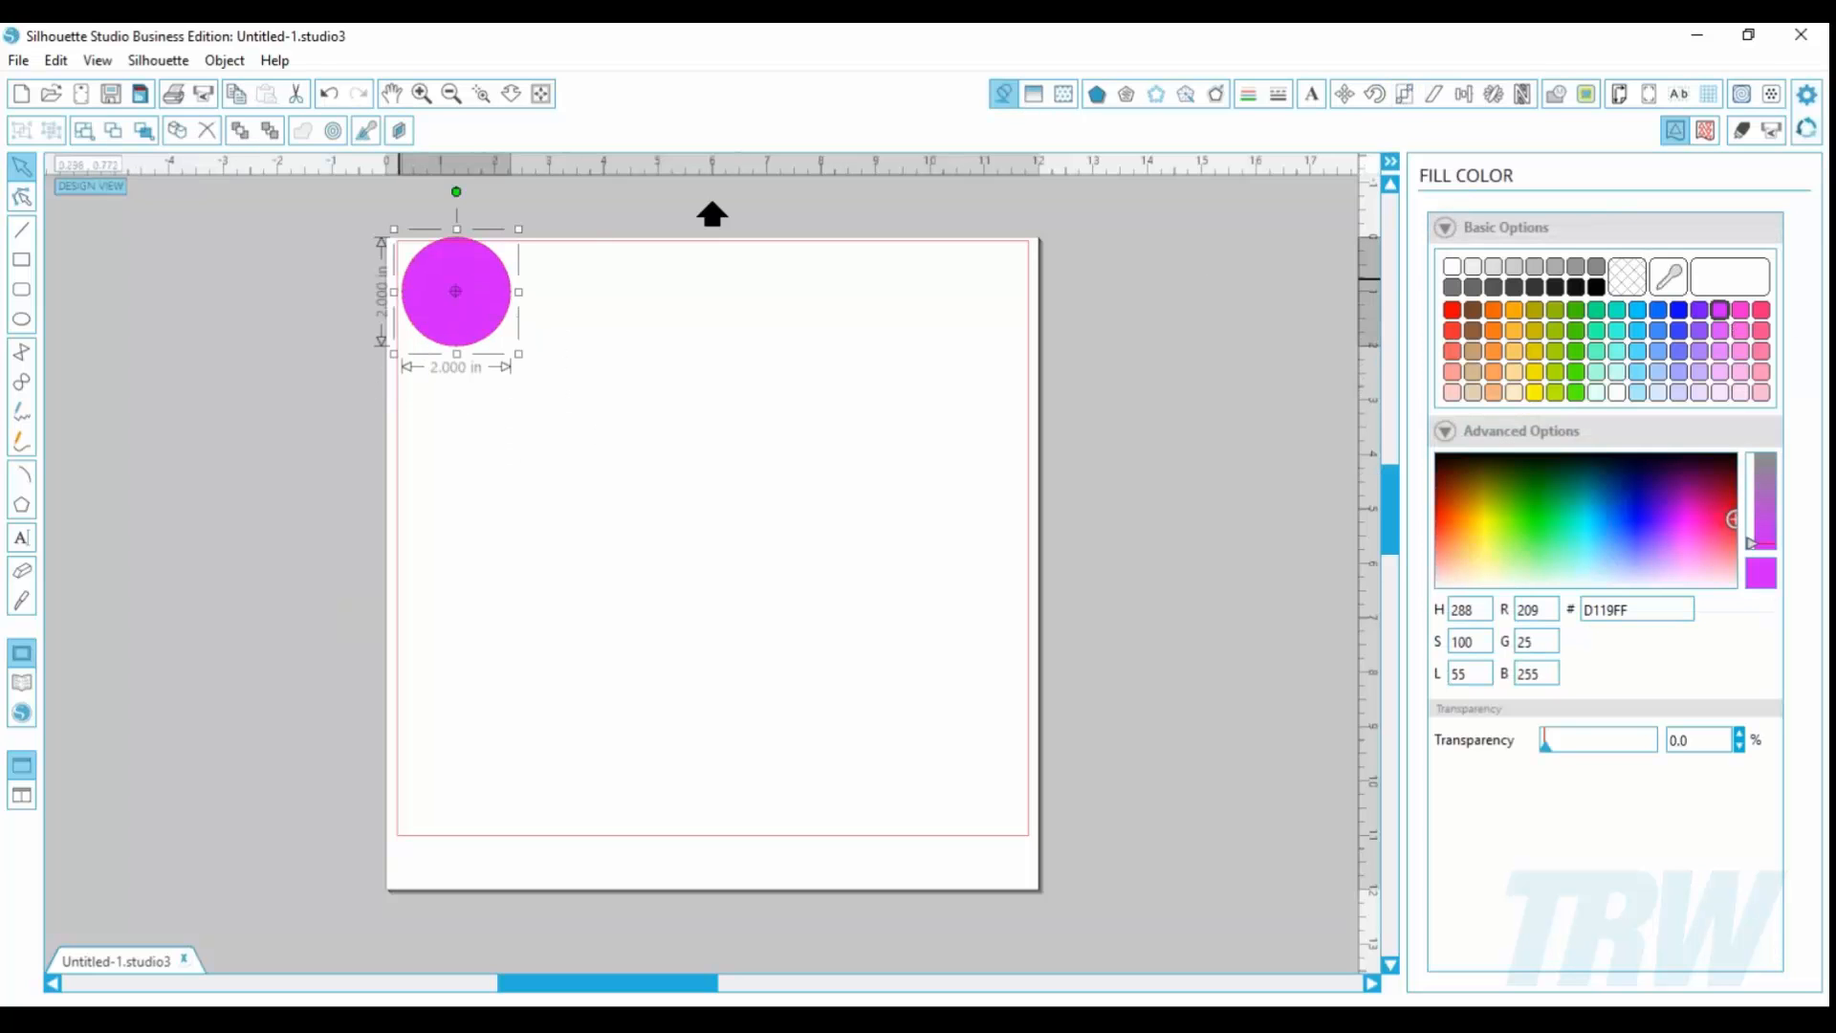
Step: Replicate the purple circle with Fill Page and select all the circles
left_click(1492, 95)
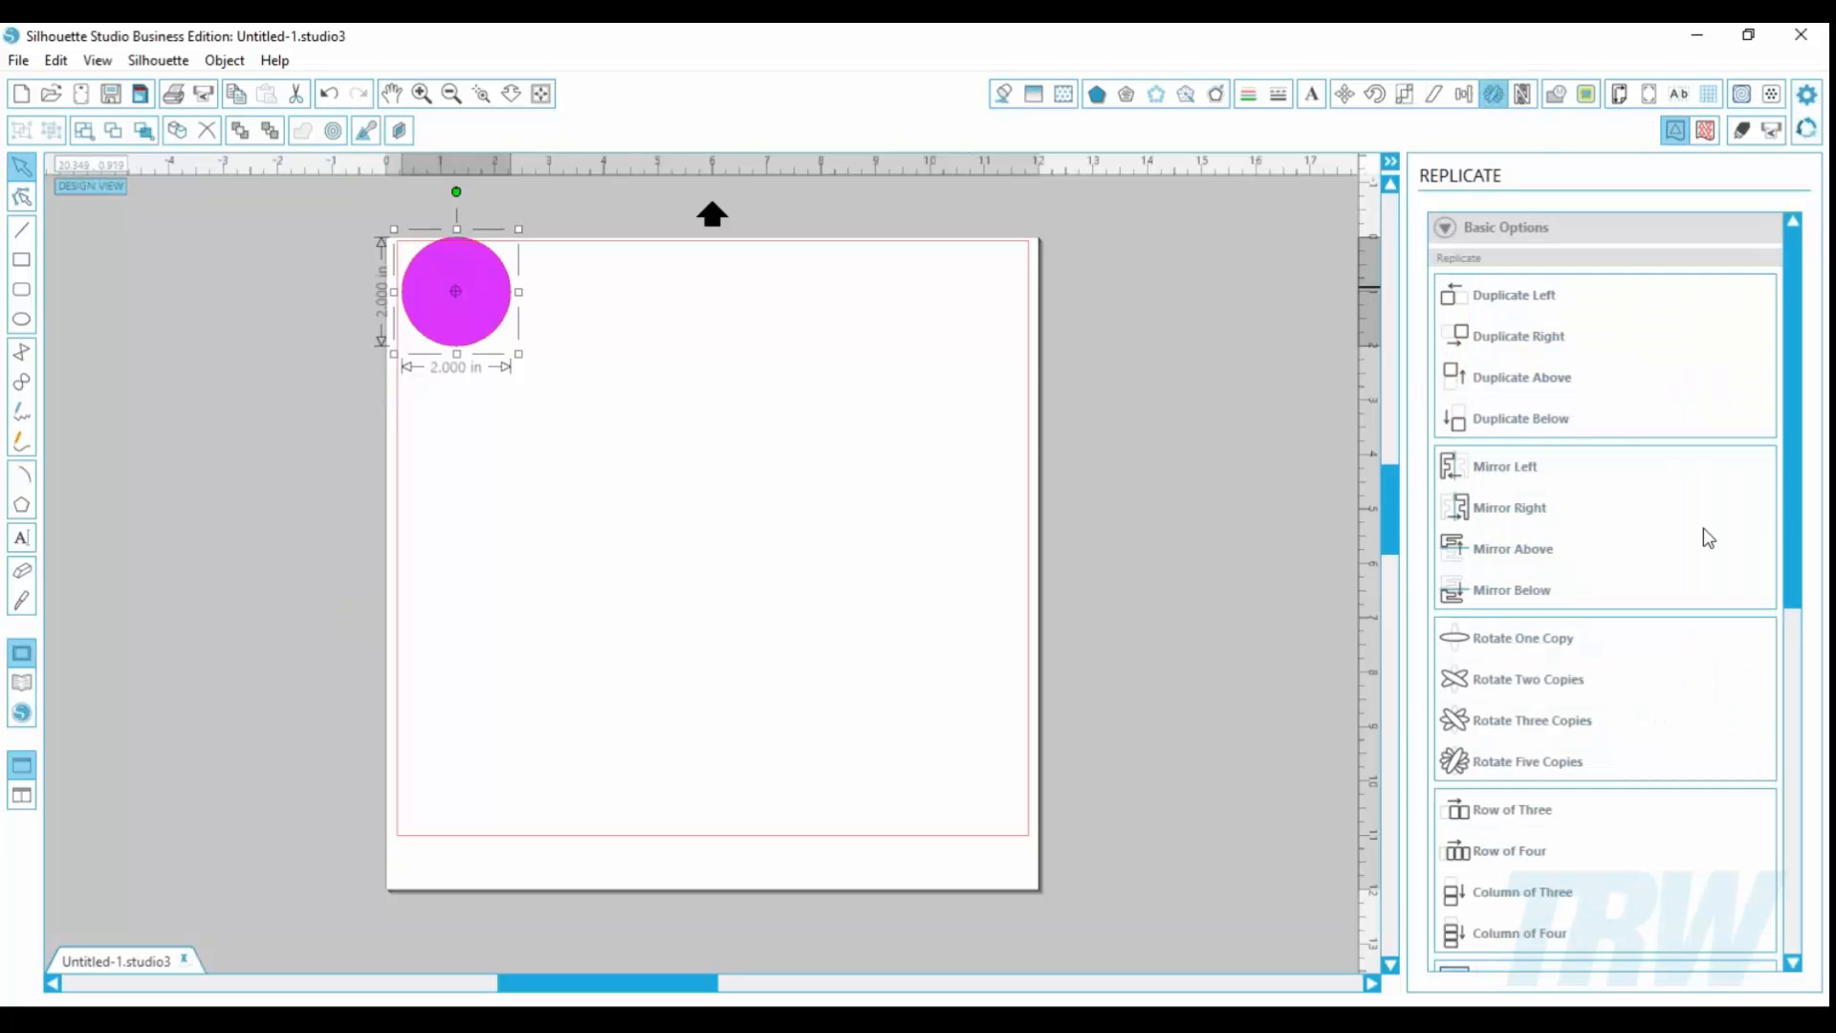
left_click_drag(1787, 509, 1802, 784)
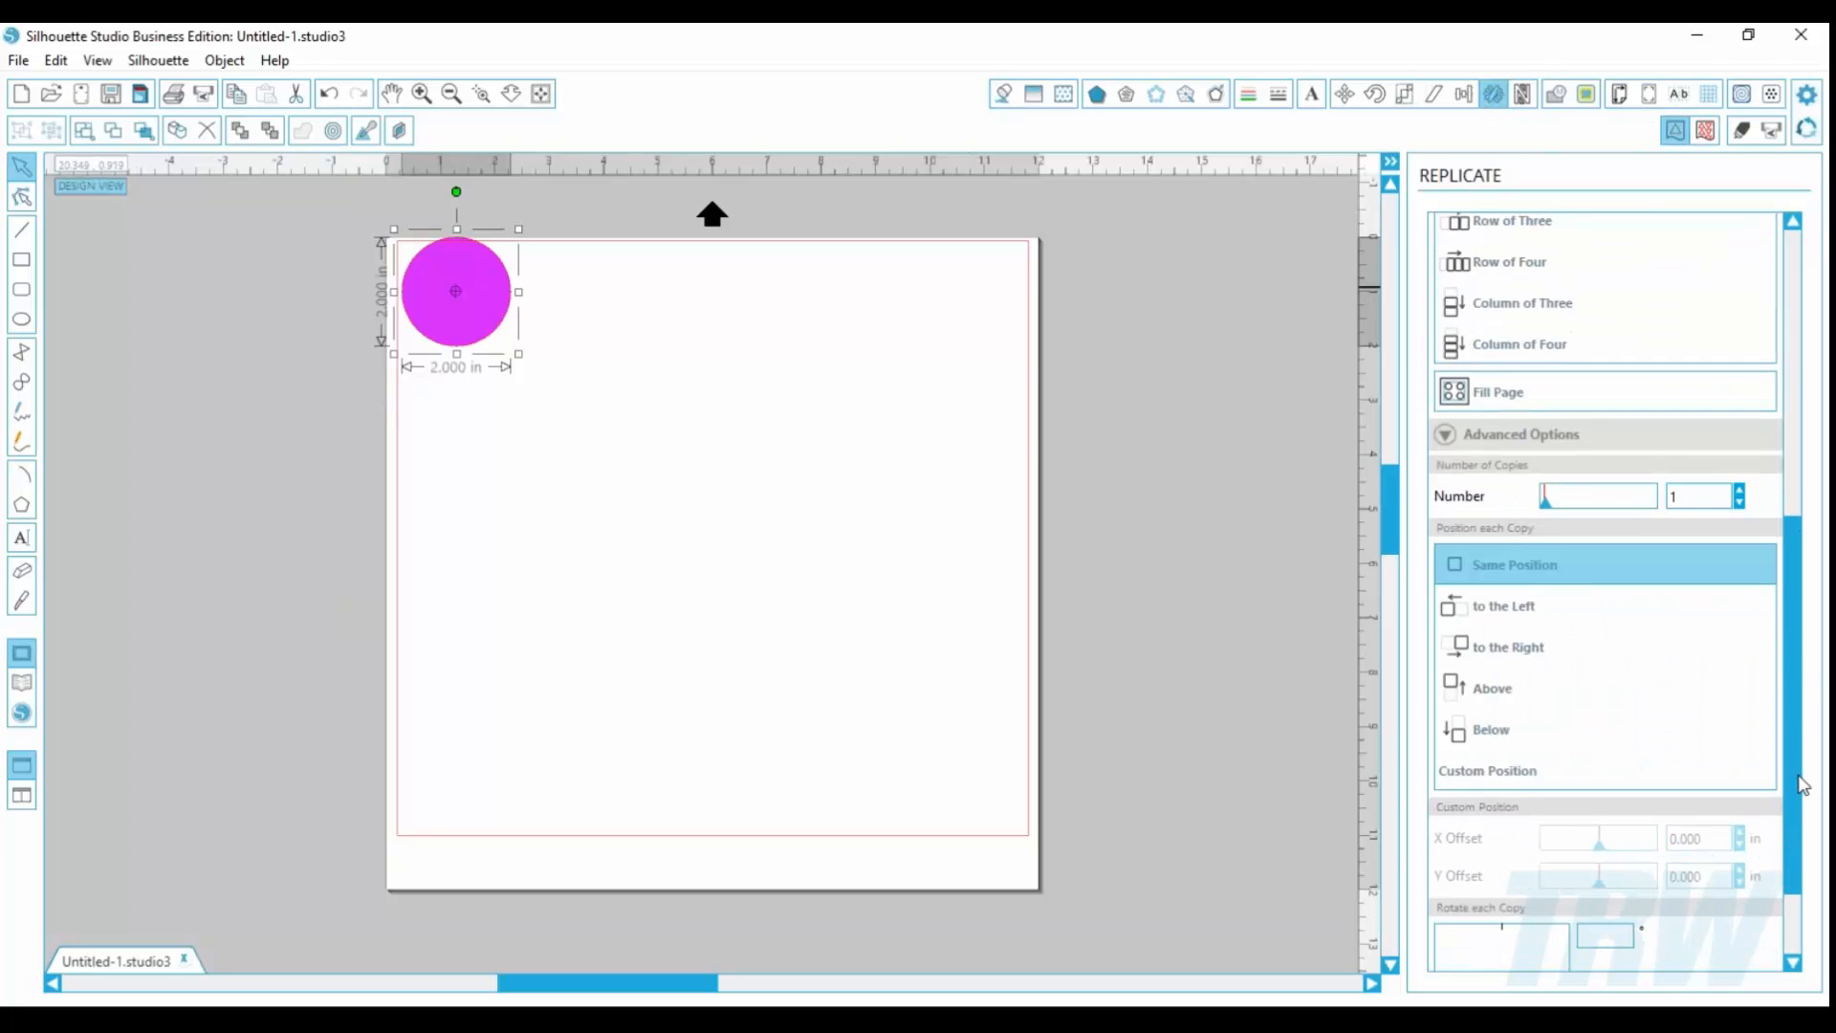
left_click(1507, 389)
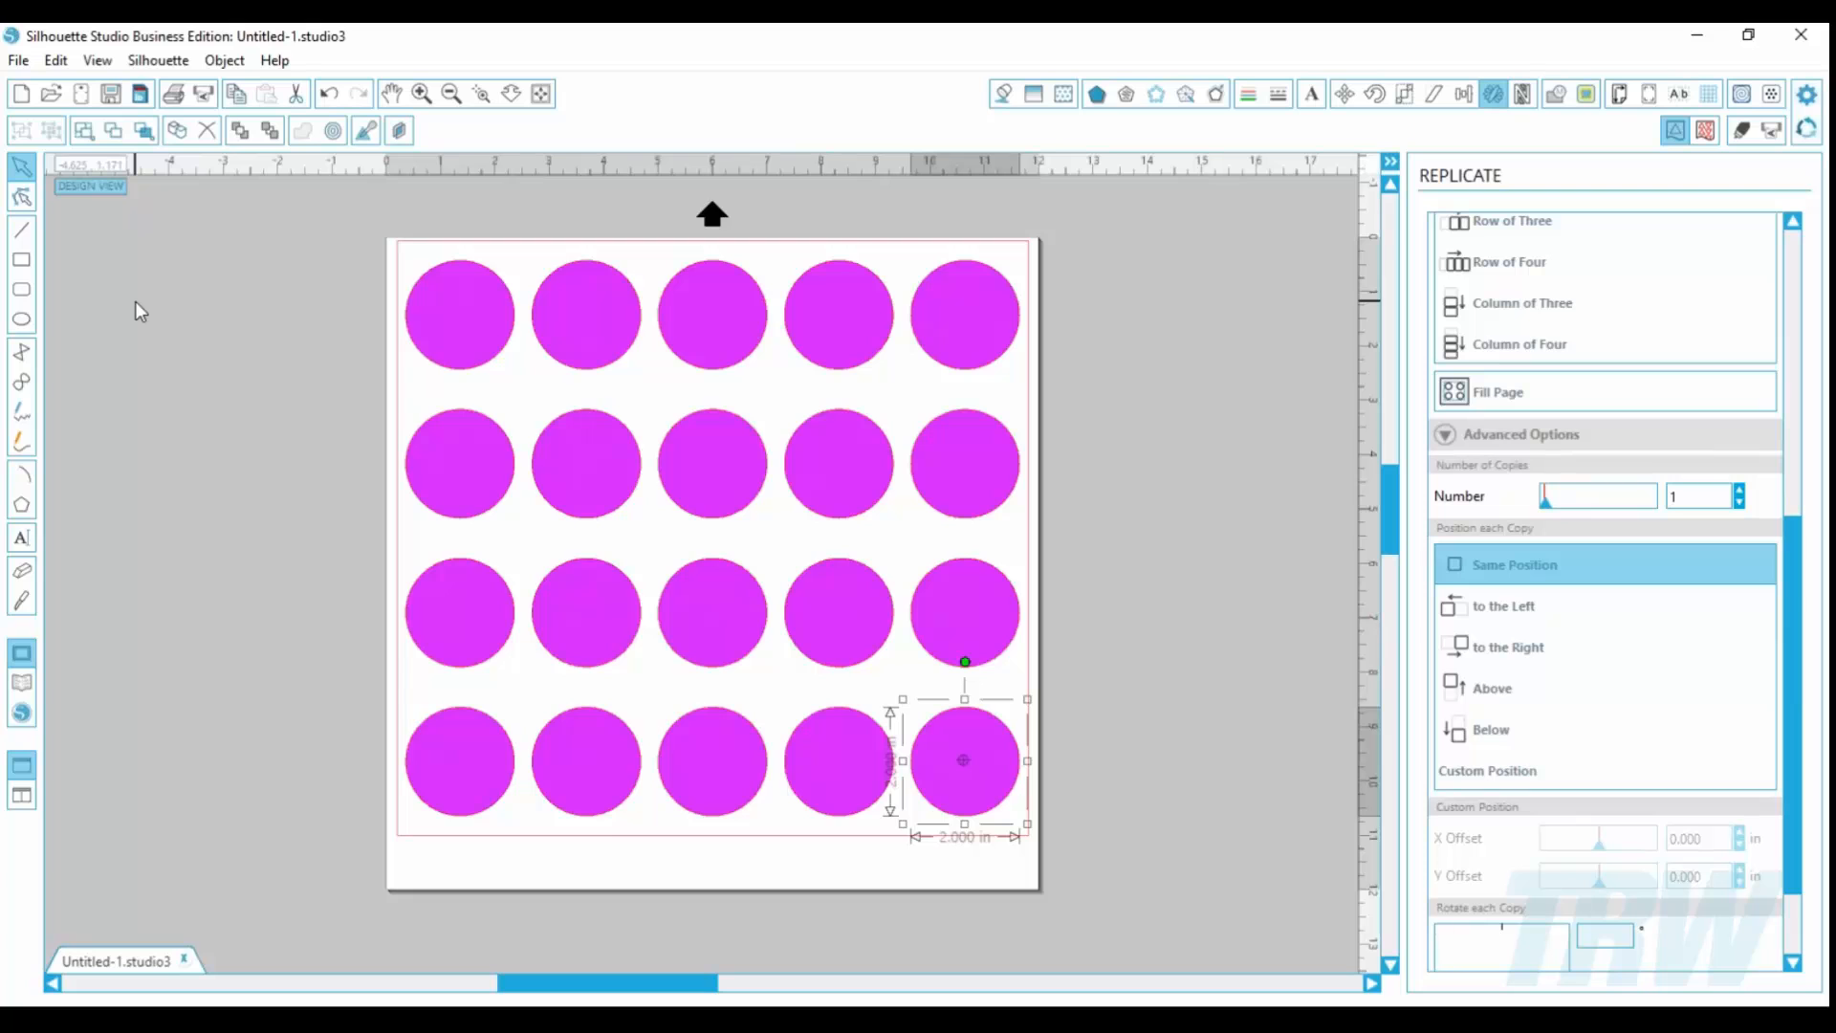
left_click_drag(248, 246, 1161, 904)
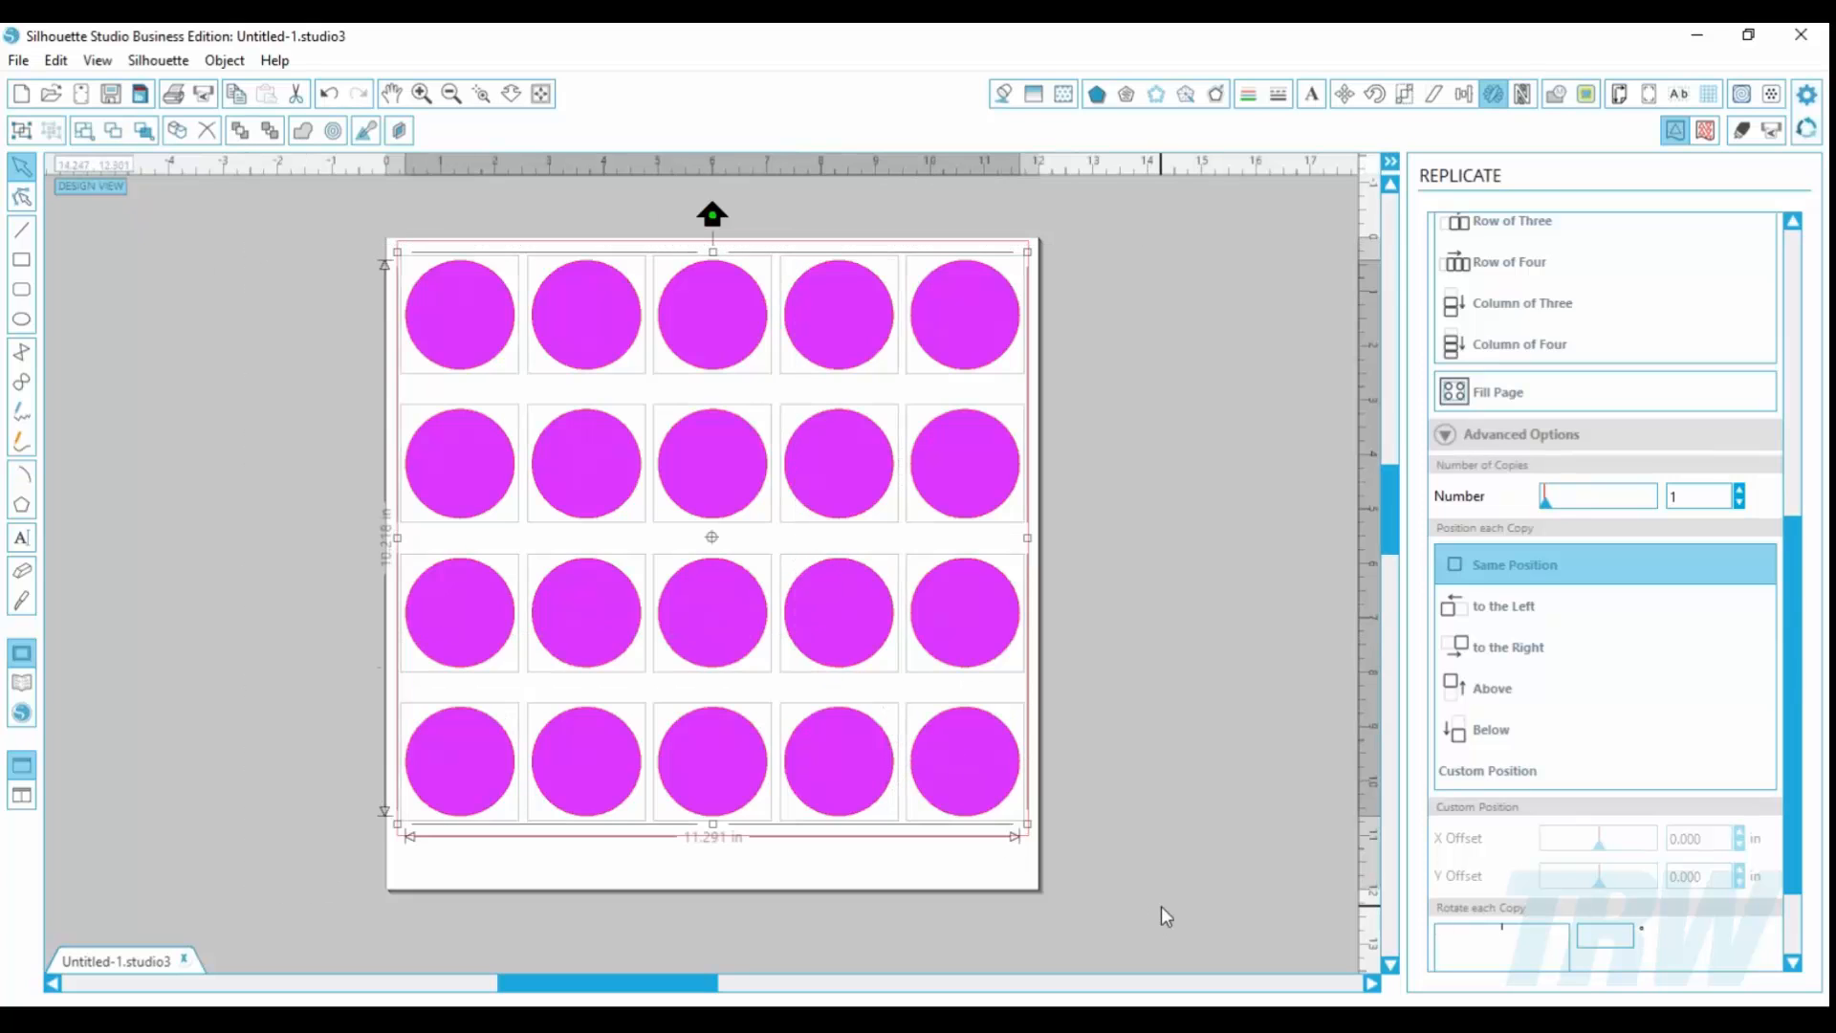
Step: Delete all the purple circles and draw a rectangle and two ellipses in the page's upper-left area
key("Delete")
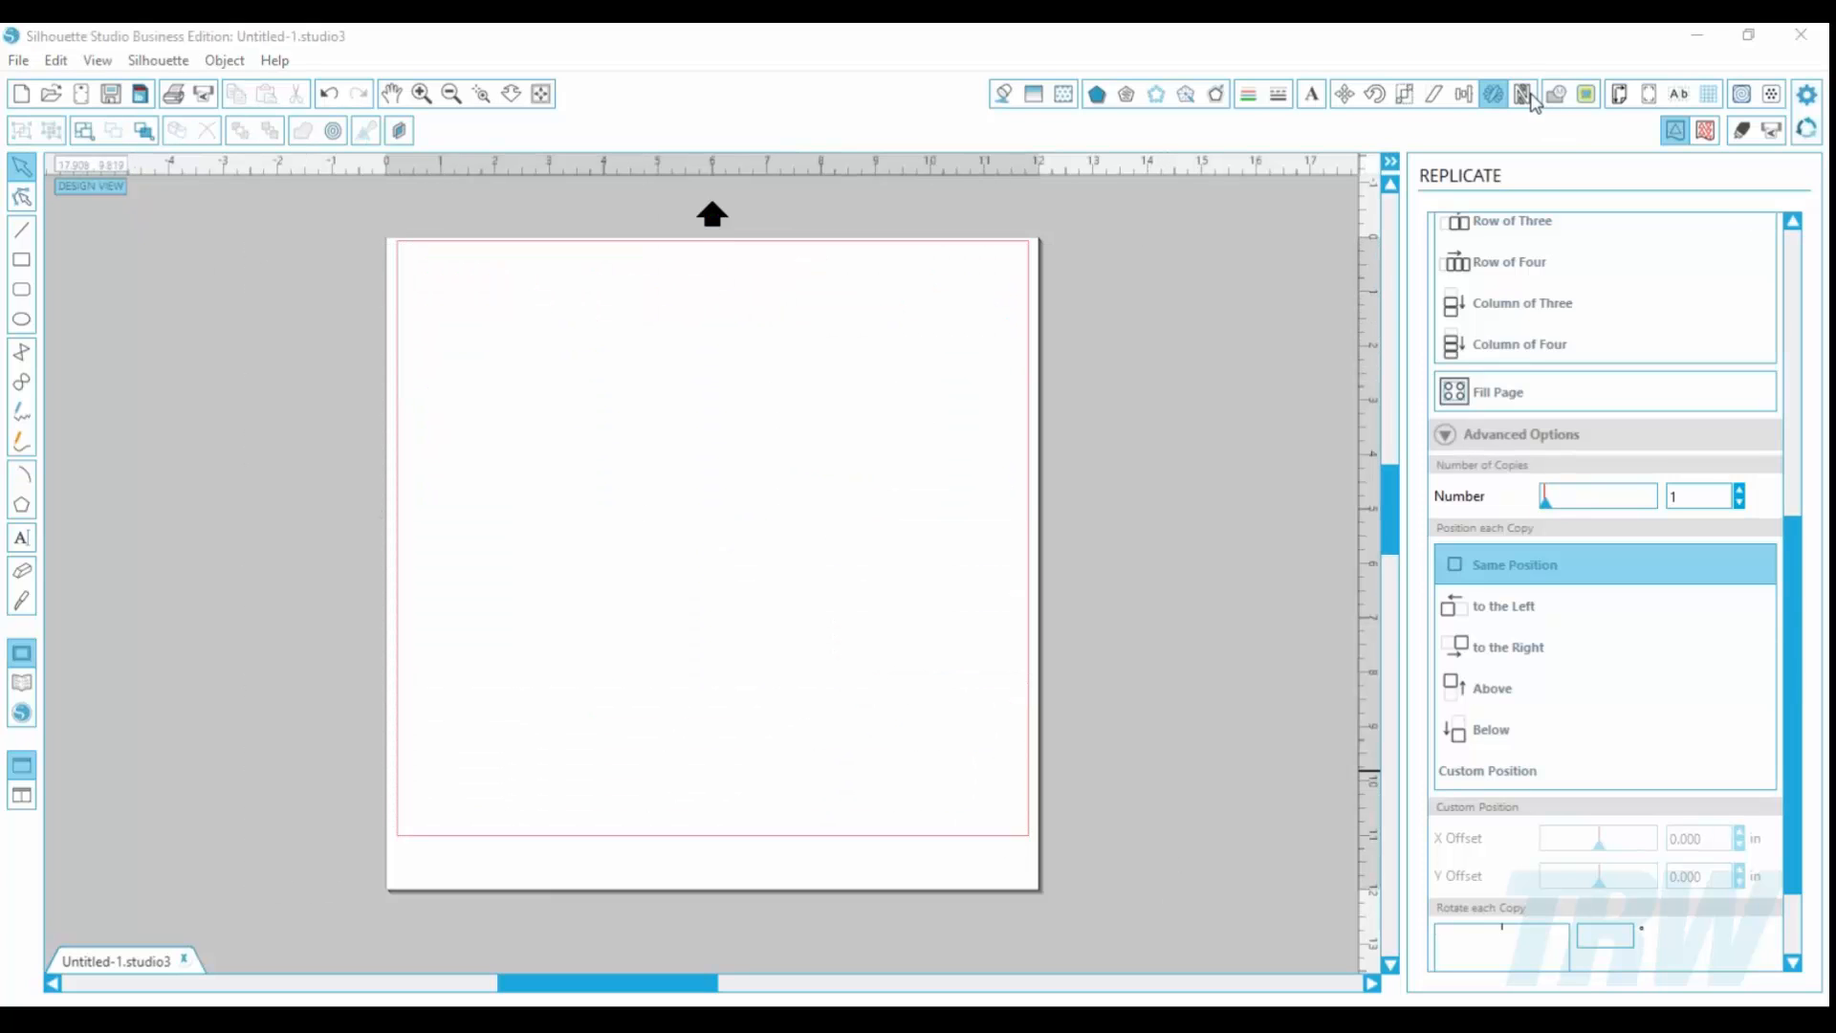
left_click(24, 266)
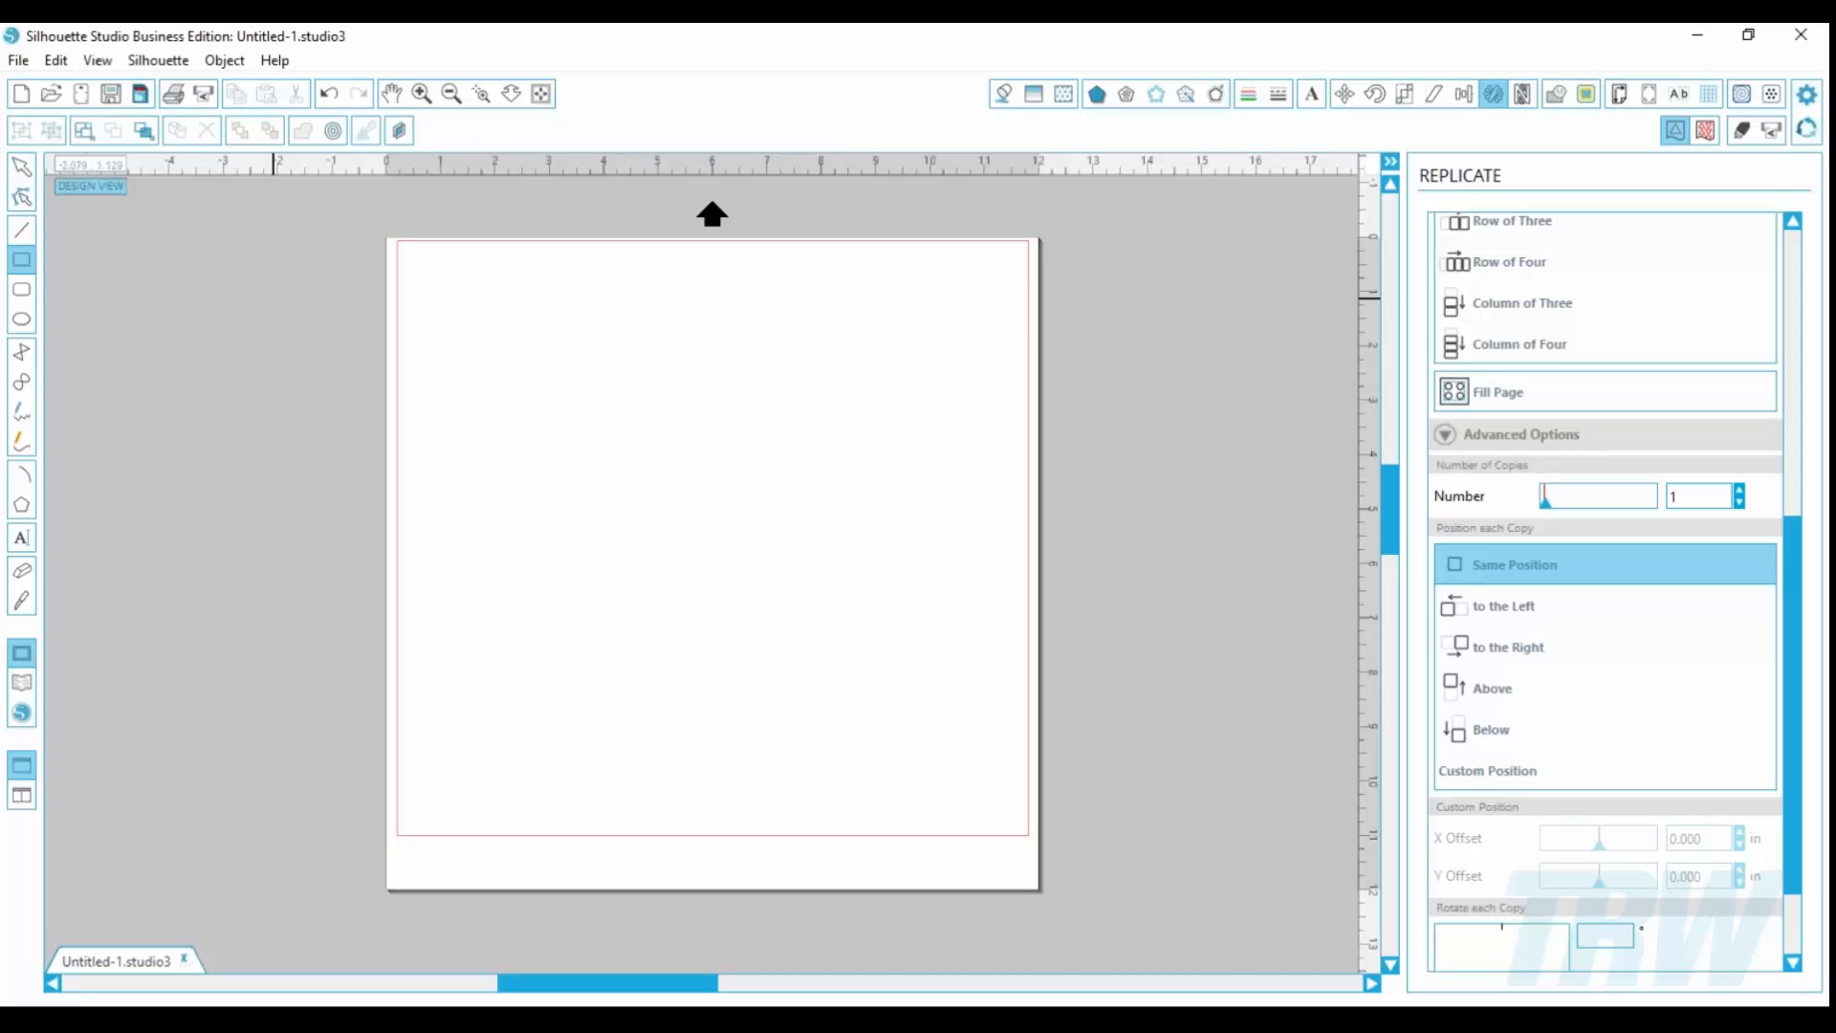
left_click_drag(439, 274, 729, 505)
left_click(22, 319)
left_click_drag(595, 331, 670, 386)
left_click(21, 168)
Step: Select all three shapes and nest them within the cut area with 2 rotations and padding 1
left_click_drag(861, 647, 416, 241)
left_click(1522, 95)
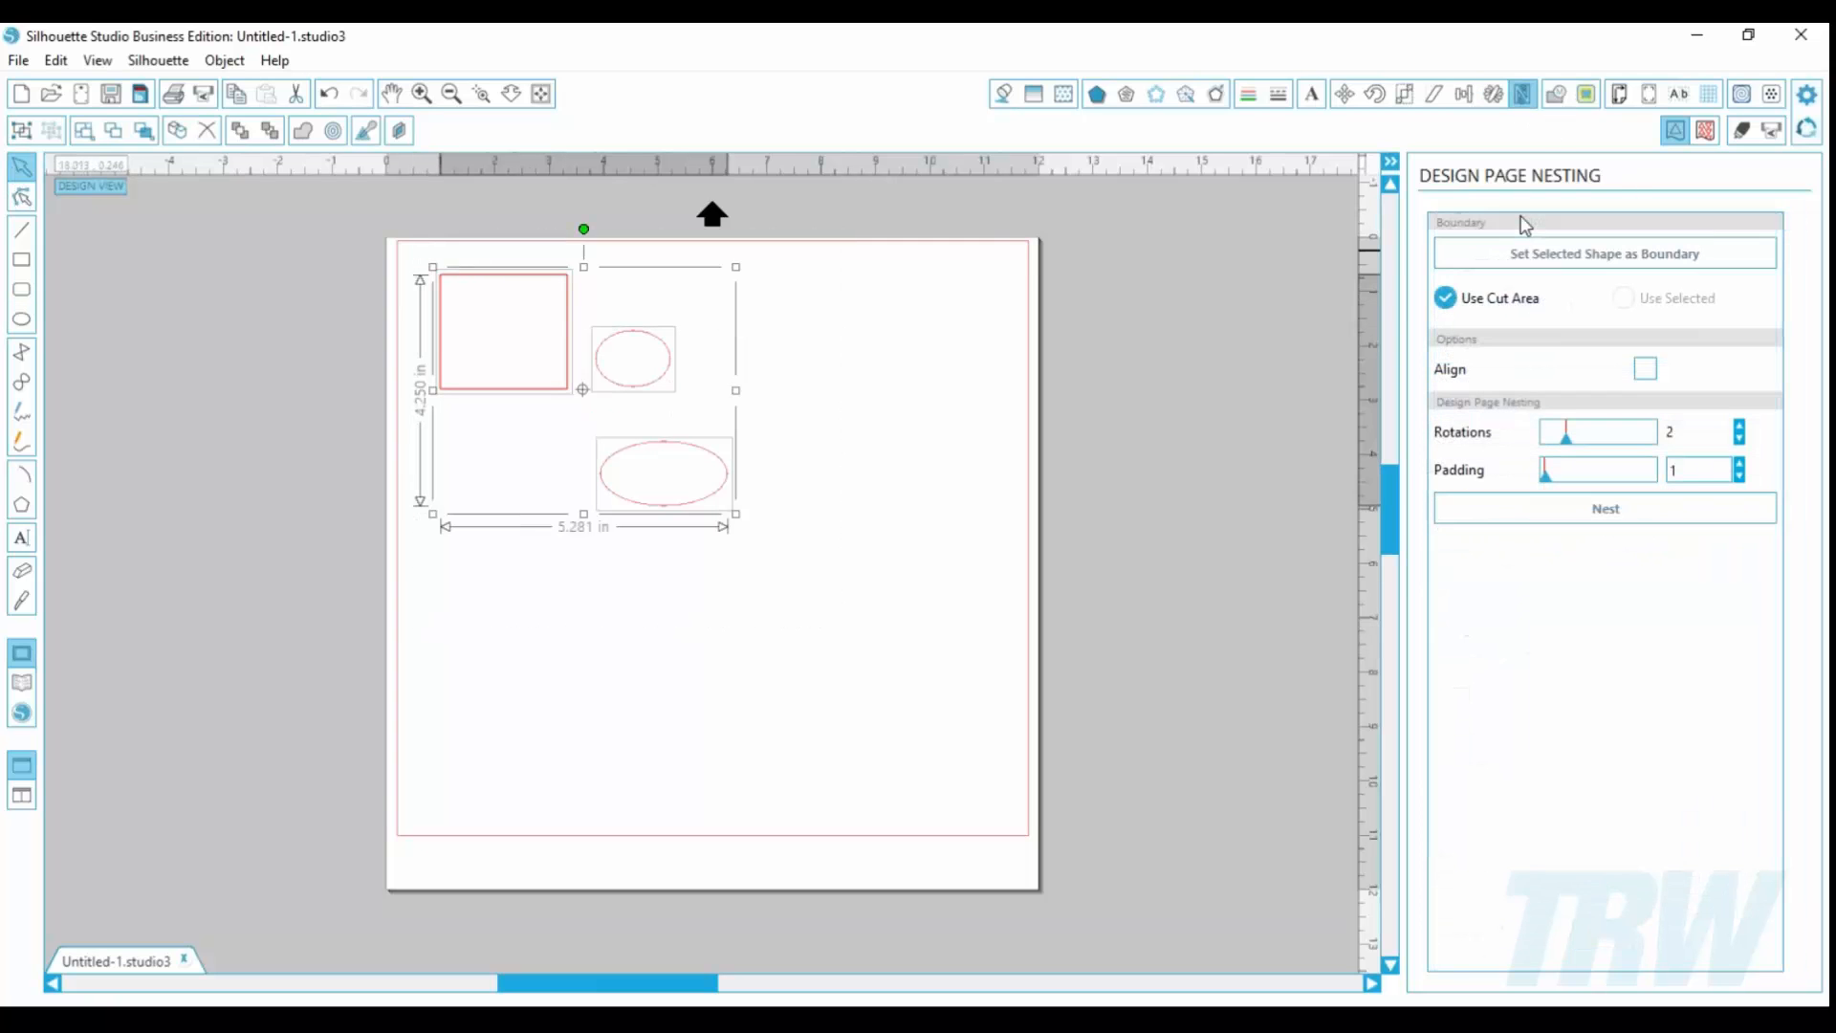
left_click(1517, 521)
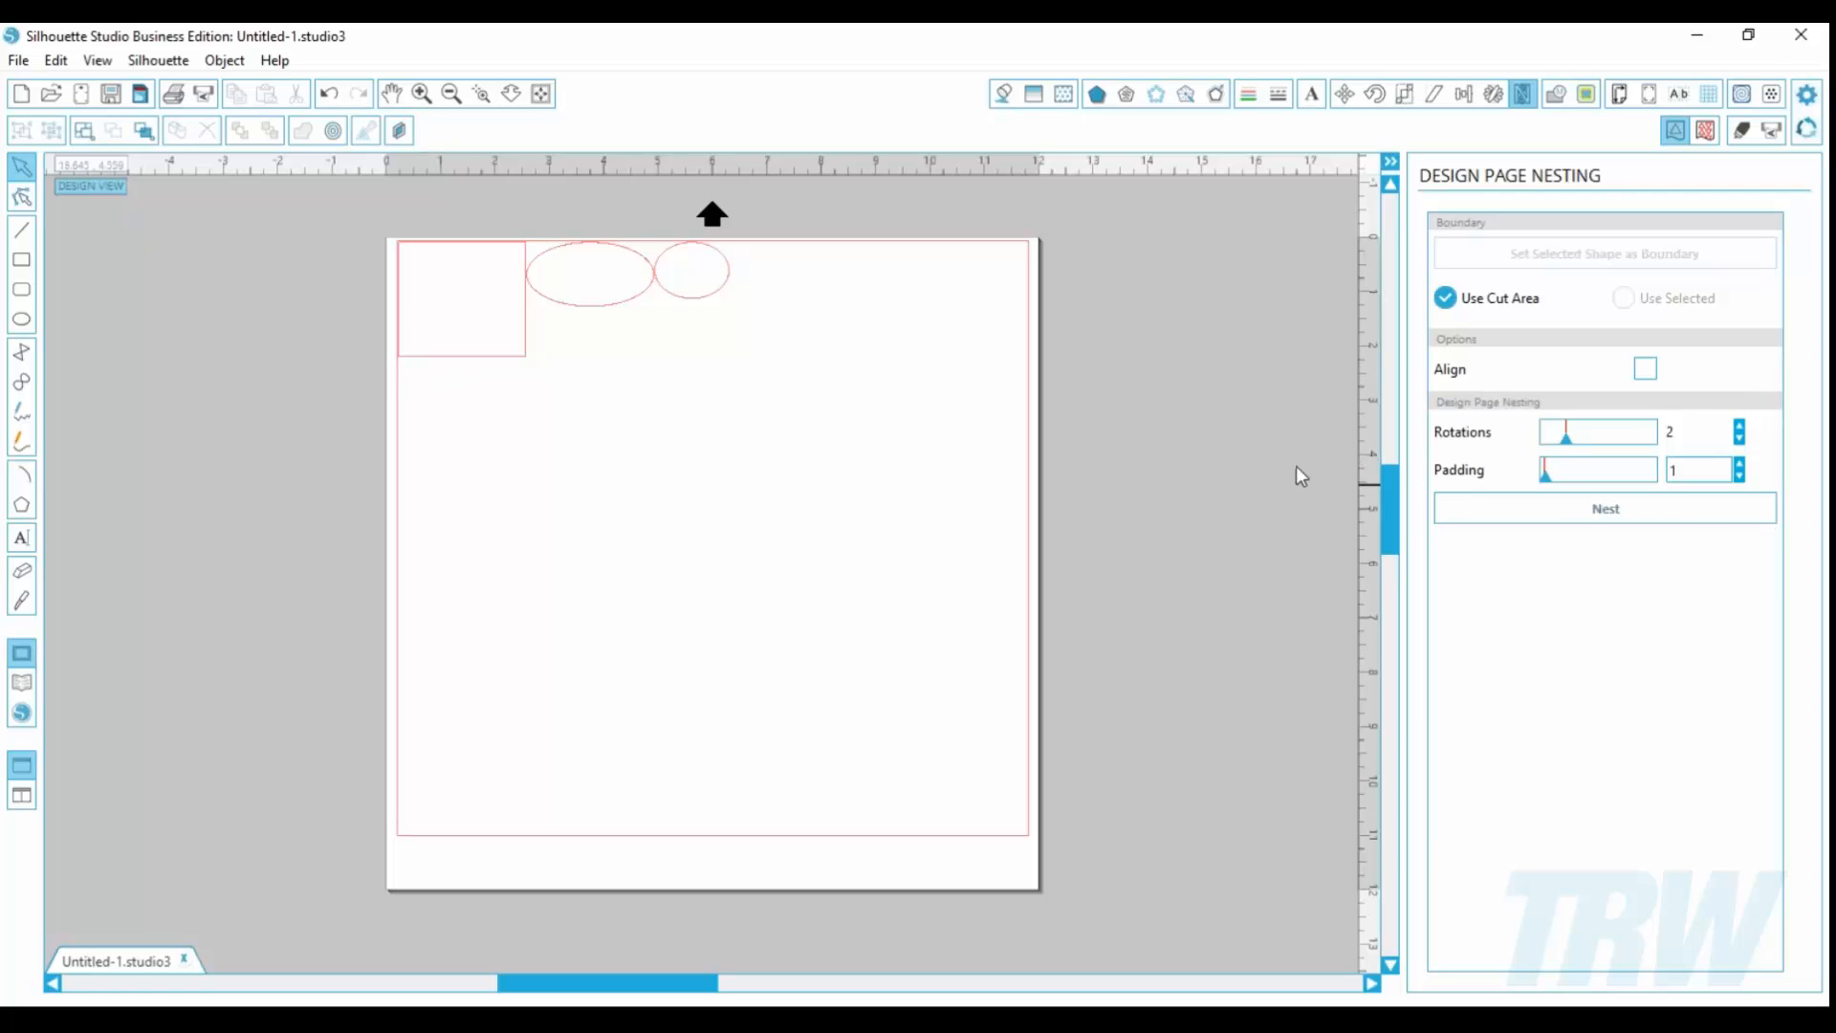
Step: Reselect the three shapes and nest them again with the padding set to 12
left_click_drag(975, 421, 388, 222)
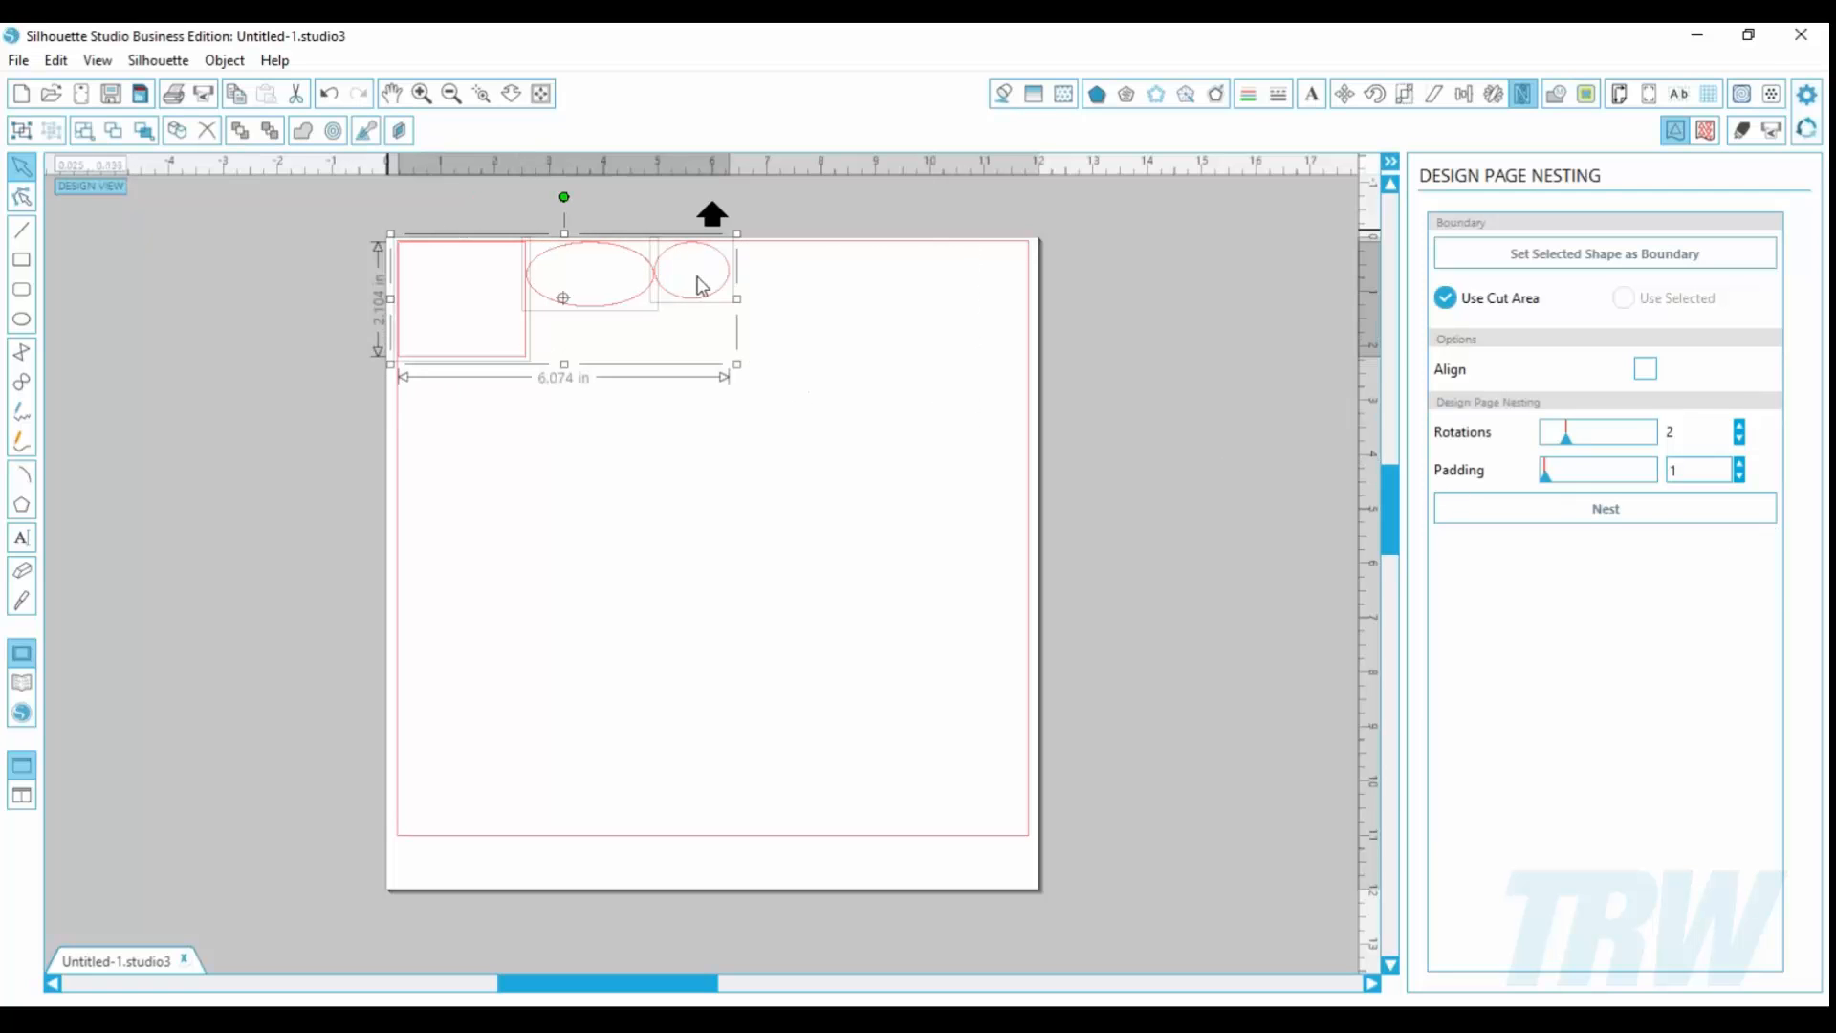
left_click(1554, 517)
left_click(692, 554)
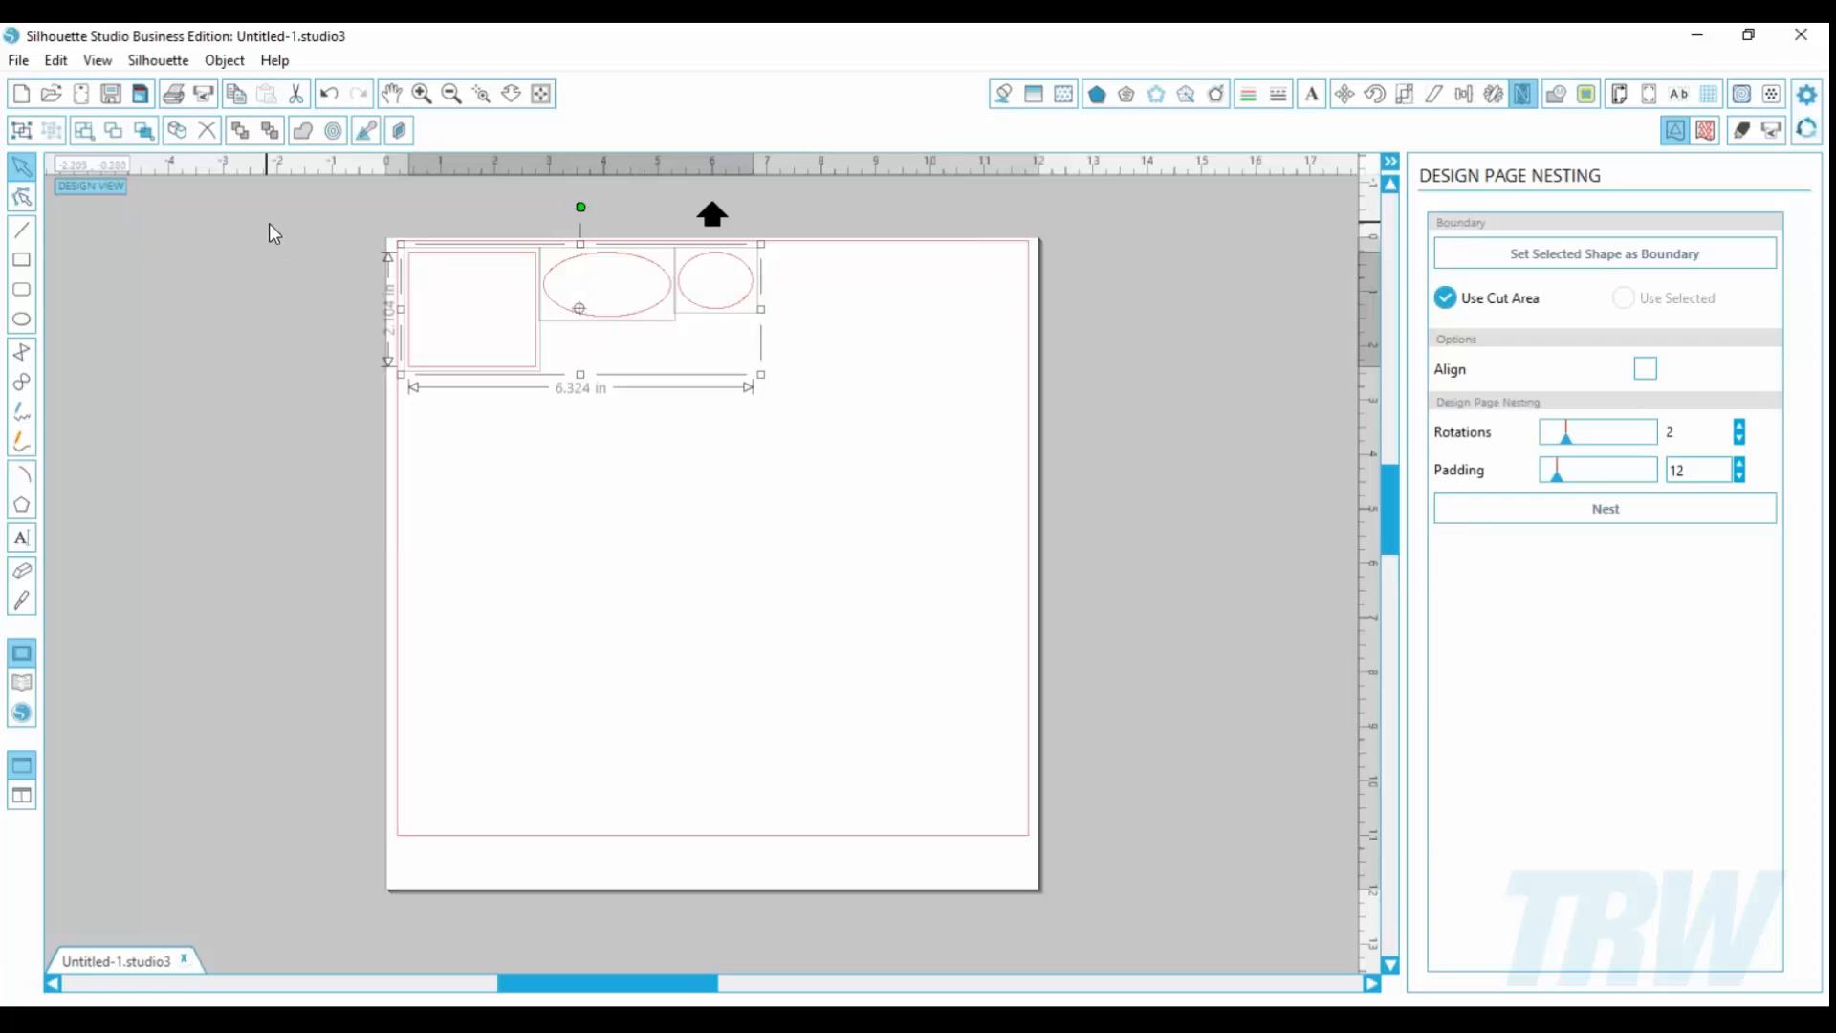
Step: Delete the nested shapes and draw a rectangle about 6.46 by 3.91 in with an ellipse about 3.28 by 2.76 in below it
key("Delete")
left_click(1558, 95)
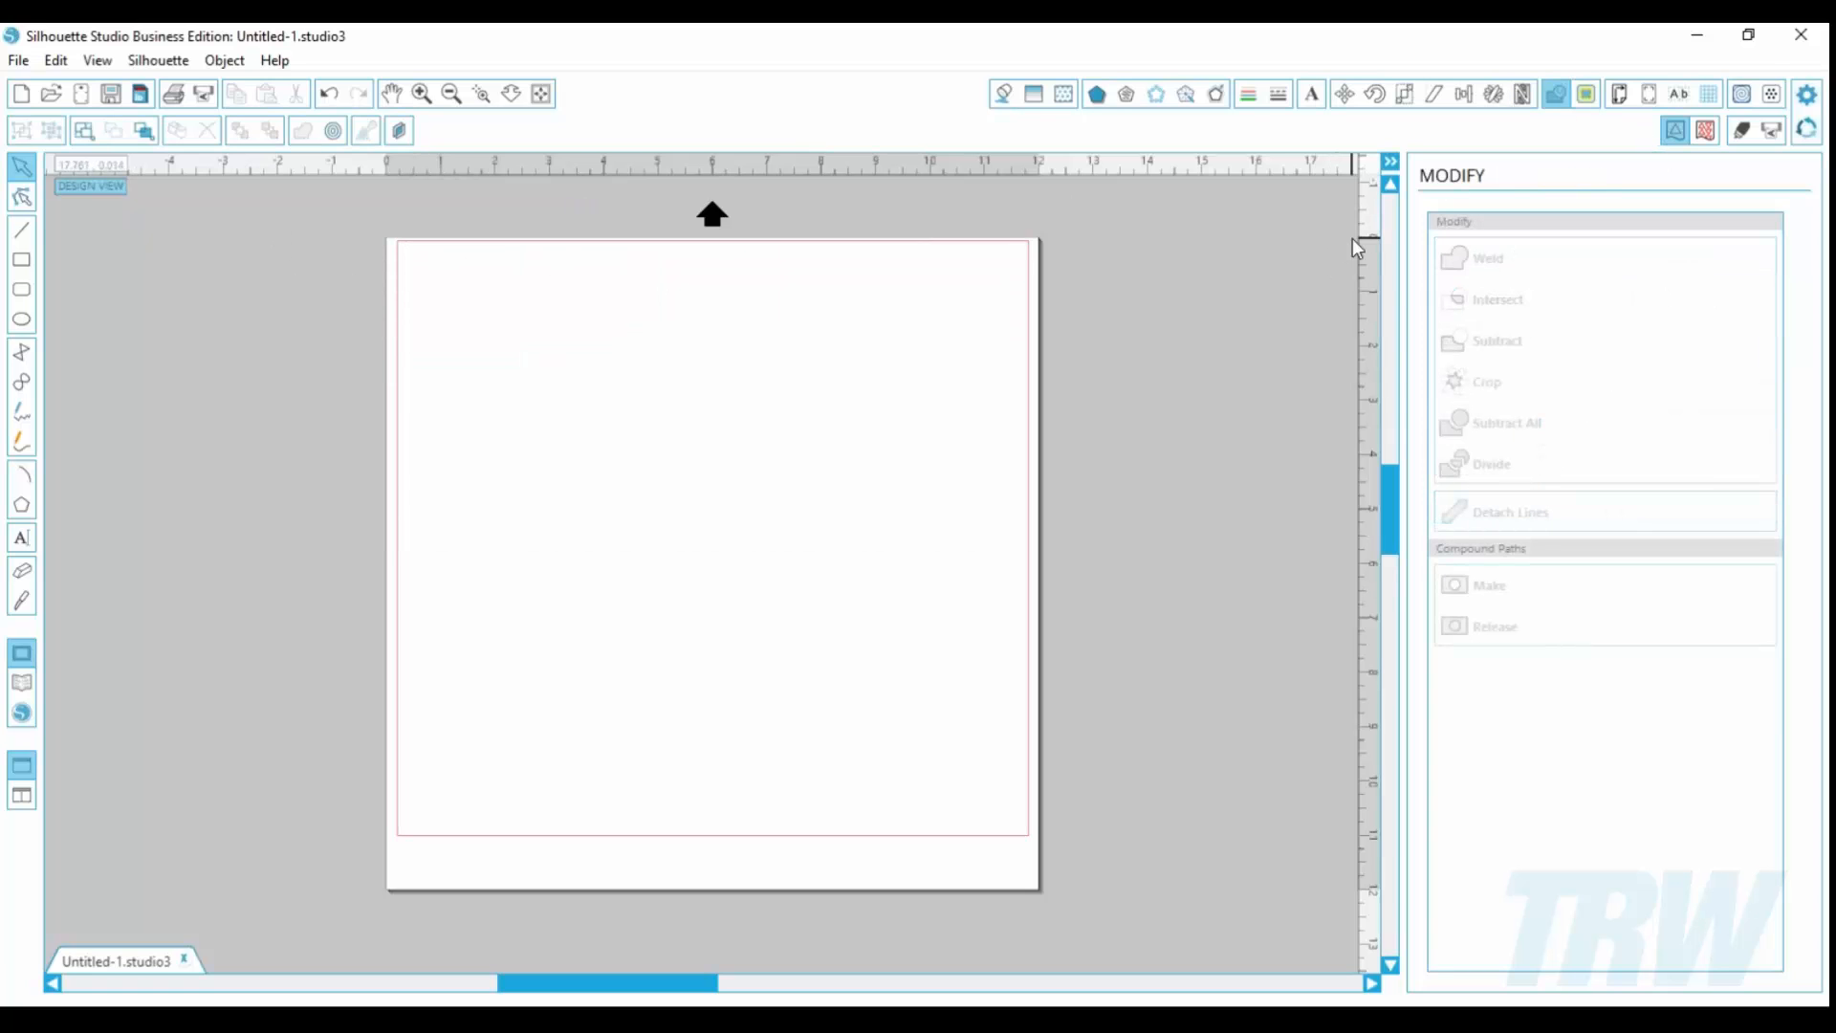
left_click(21, 260)
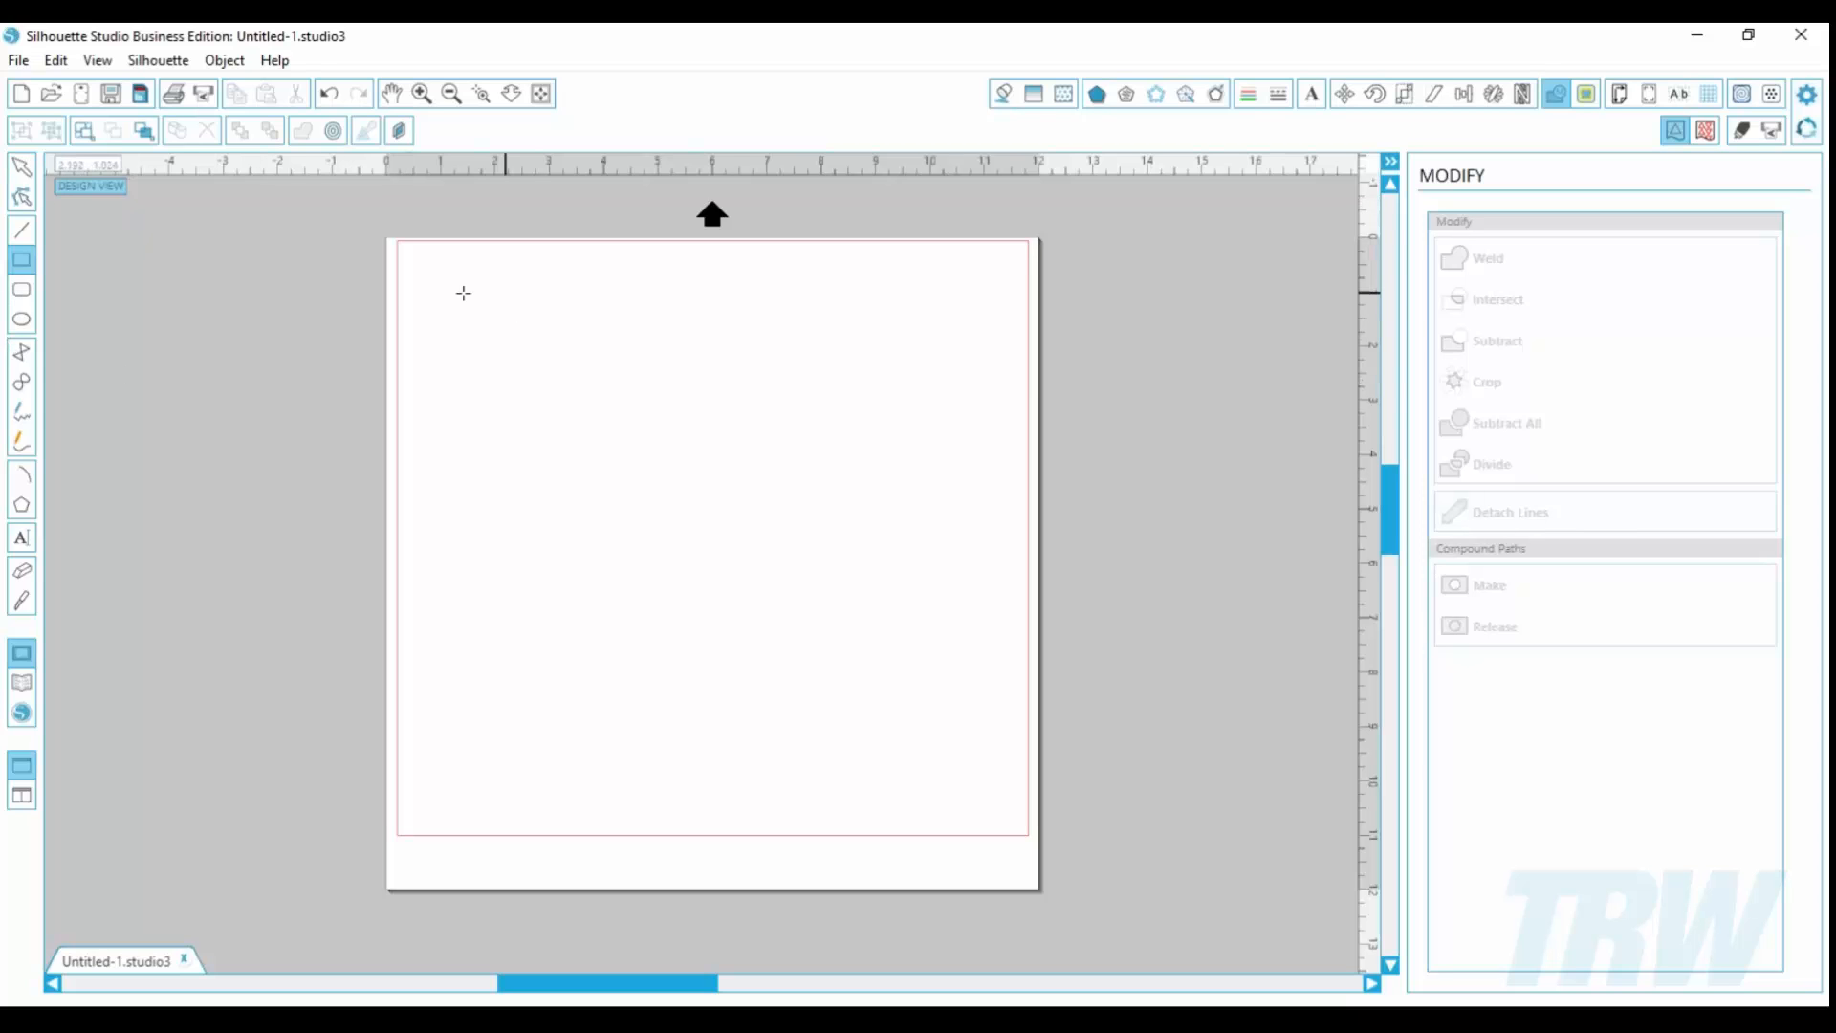
mouse_move(462, 296)
left_mouse_down()
mouse_move(566, 398)
mouse_move(814, 508)
left_mouse_up()
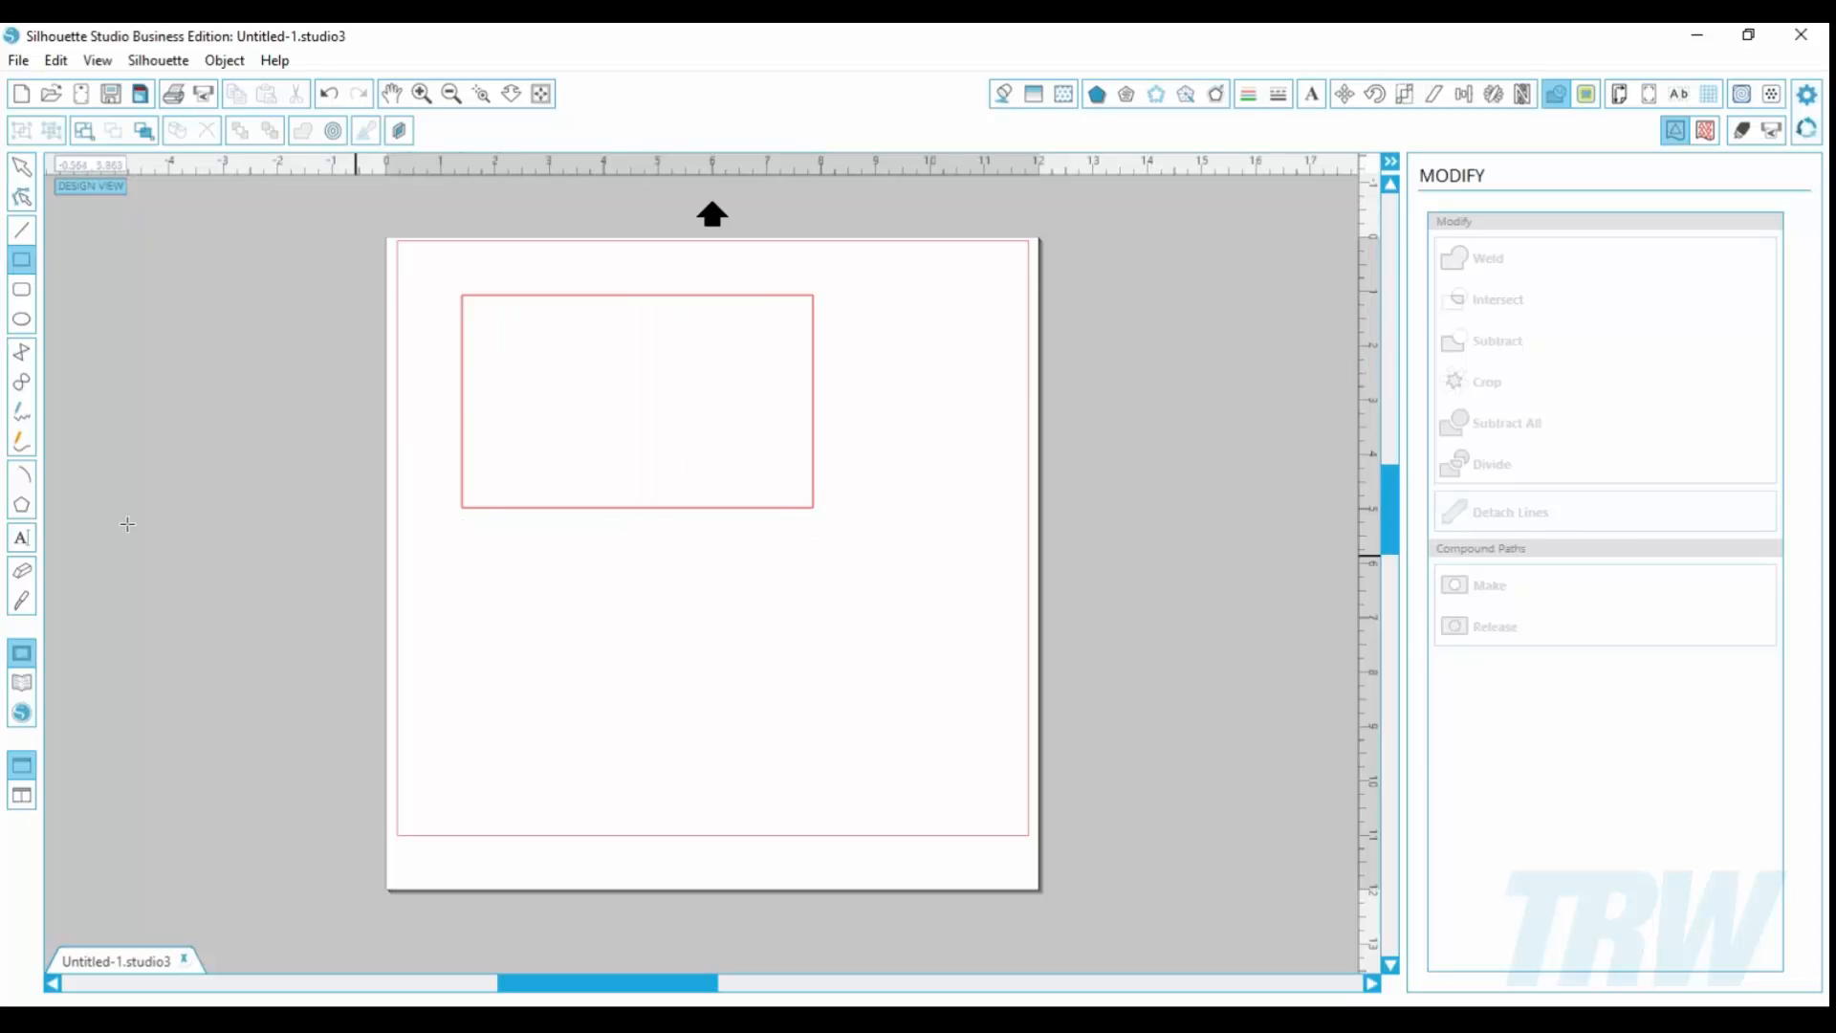
left_click(21, 319)
left_click_drag(844, 697, 663, 545)
left_click(22, 167)
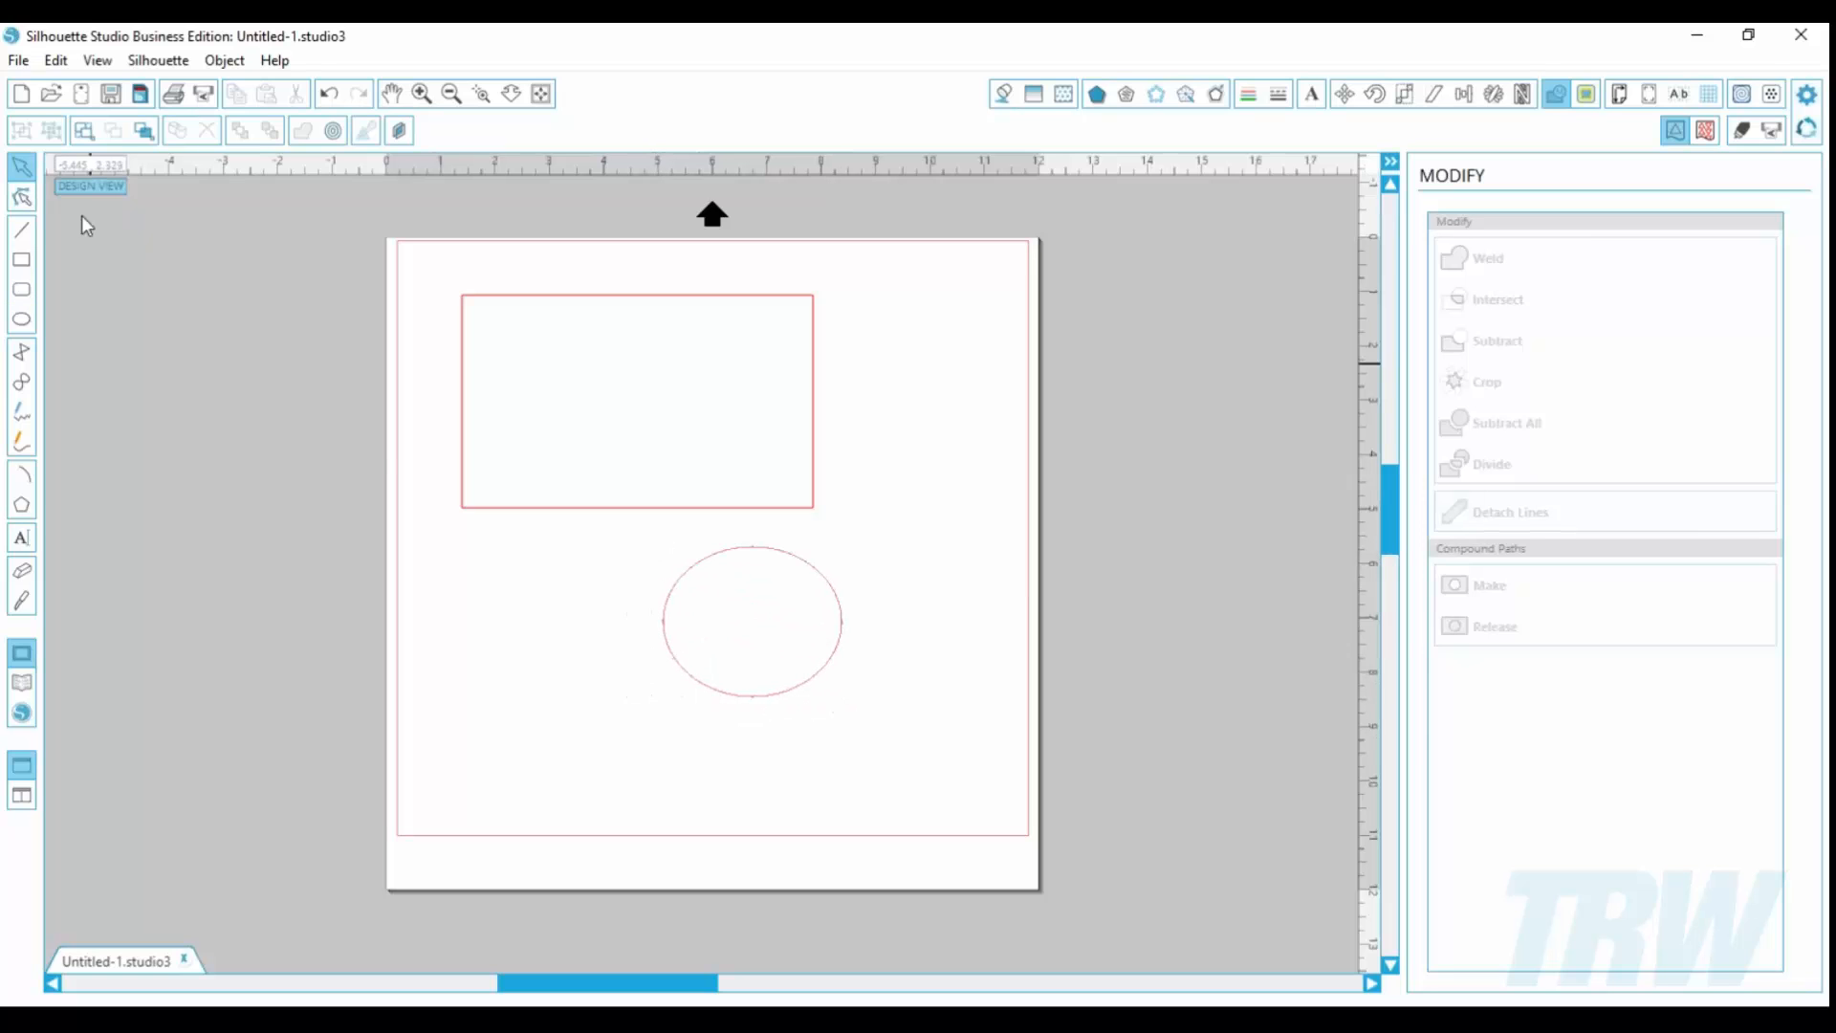
Step: Fill the rectangle with blue (0A6CFF) and the ellipse with pink (FF23D3)
left_click(608, 509)
left_click(997, 100)
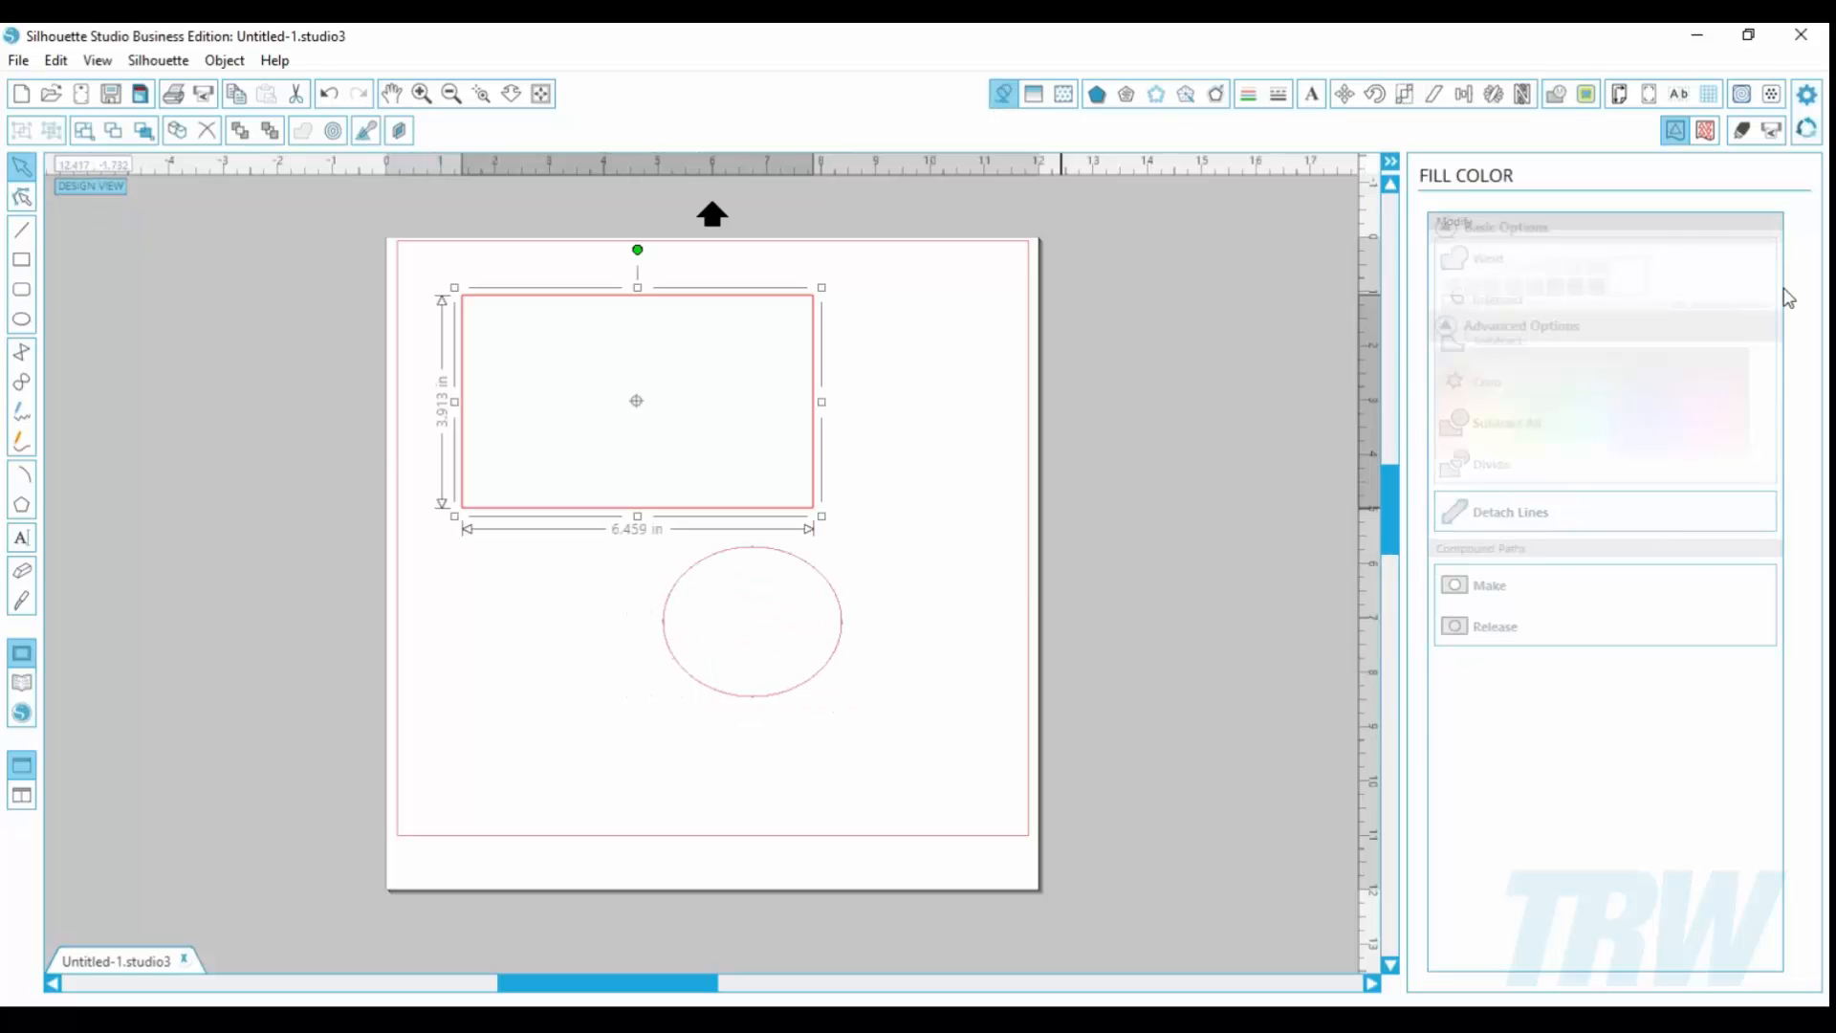
left_click(1661, 312)
left_click(995, 488)
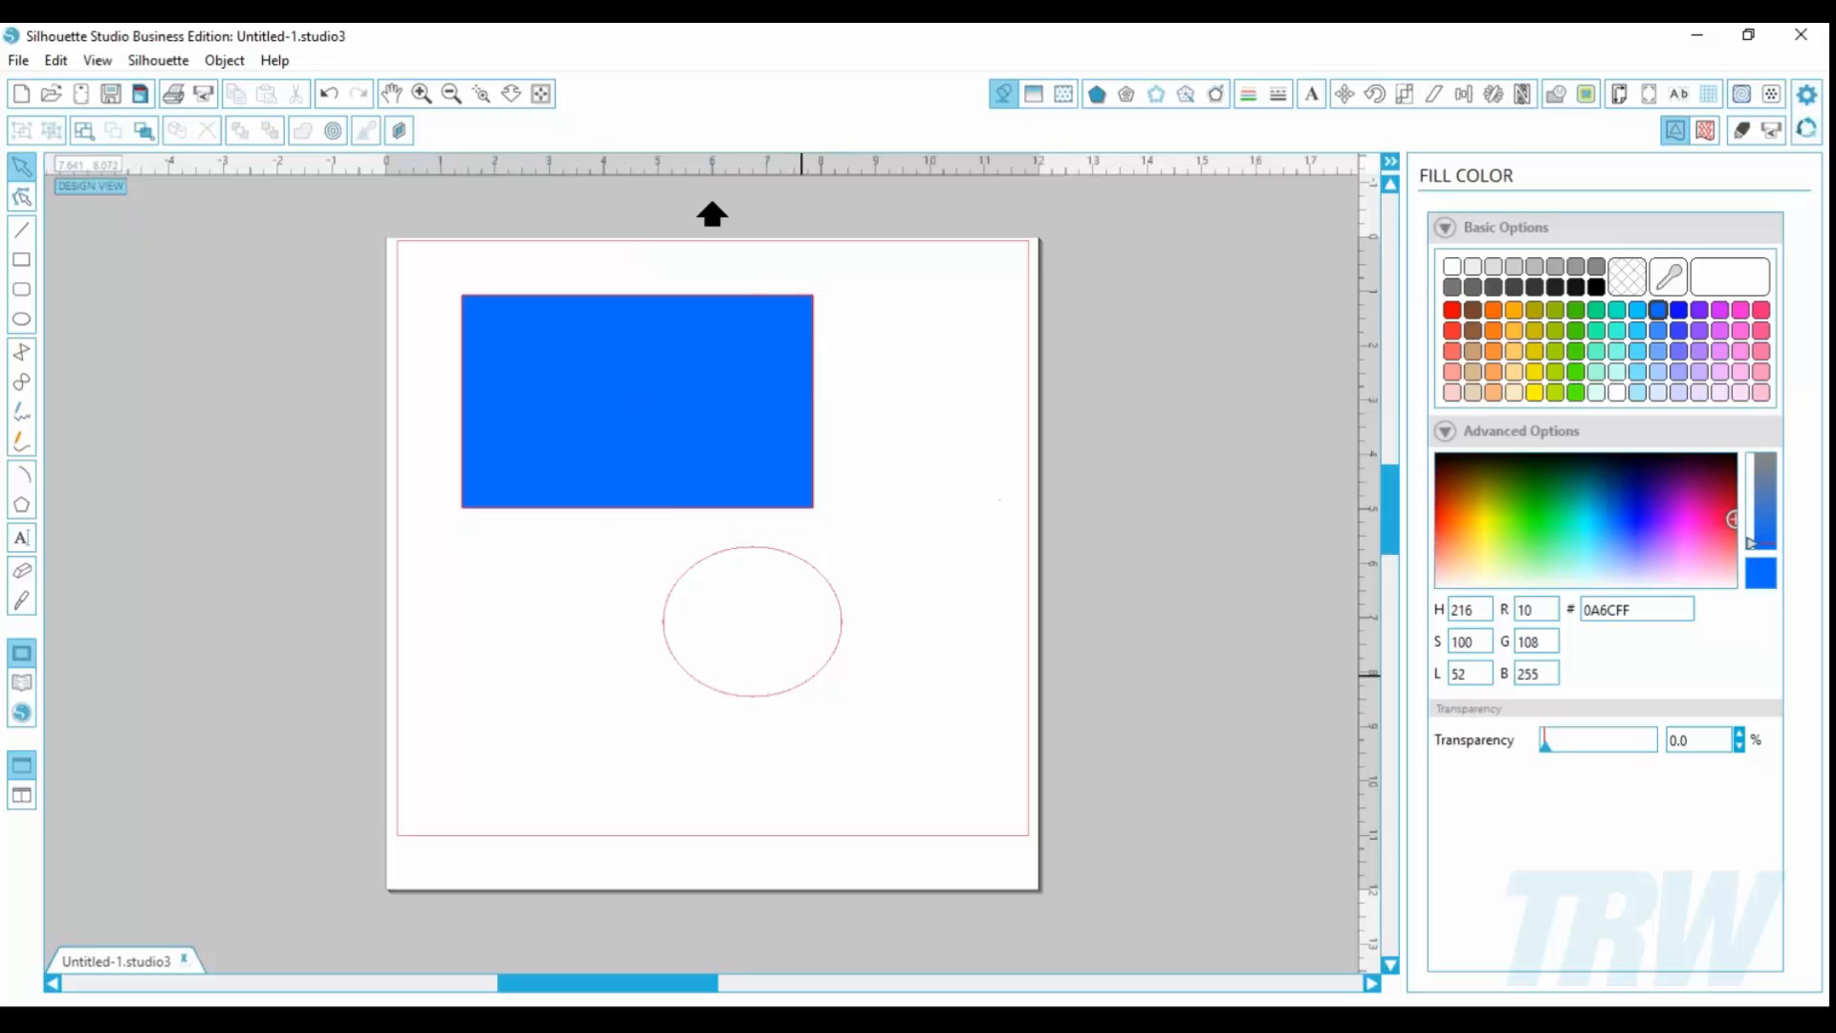
left_click(830, 665)
left_click(1740, 312)
left_click(873, 689)
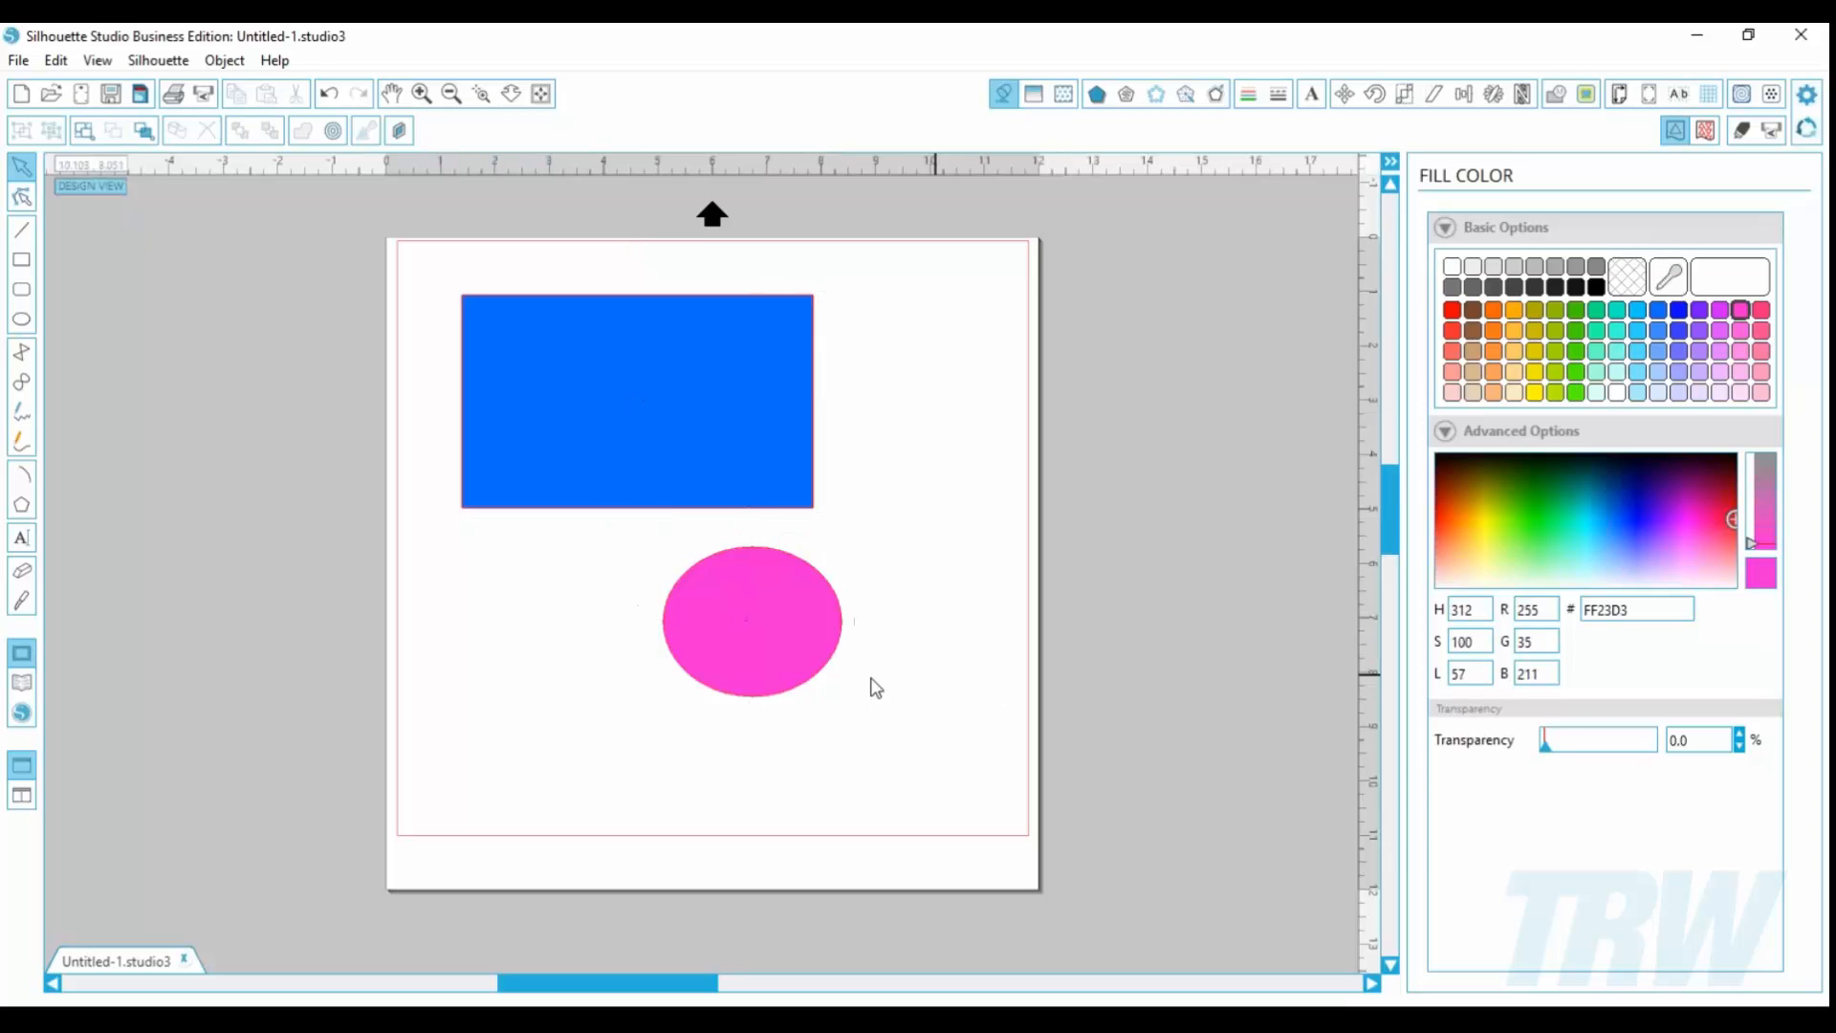
Step: Move the pink ellipse onto the centre of the blue rectangle
left_click_drag(776, 632, 672, 439)
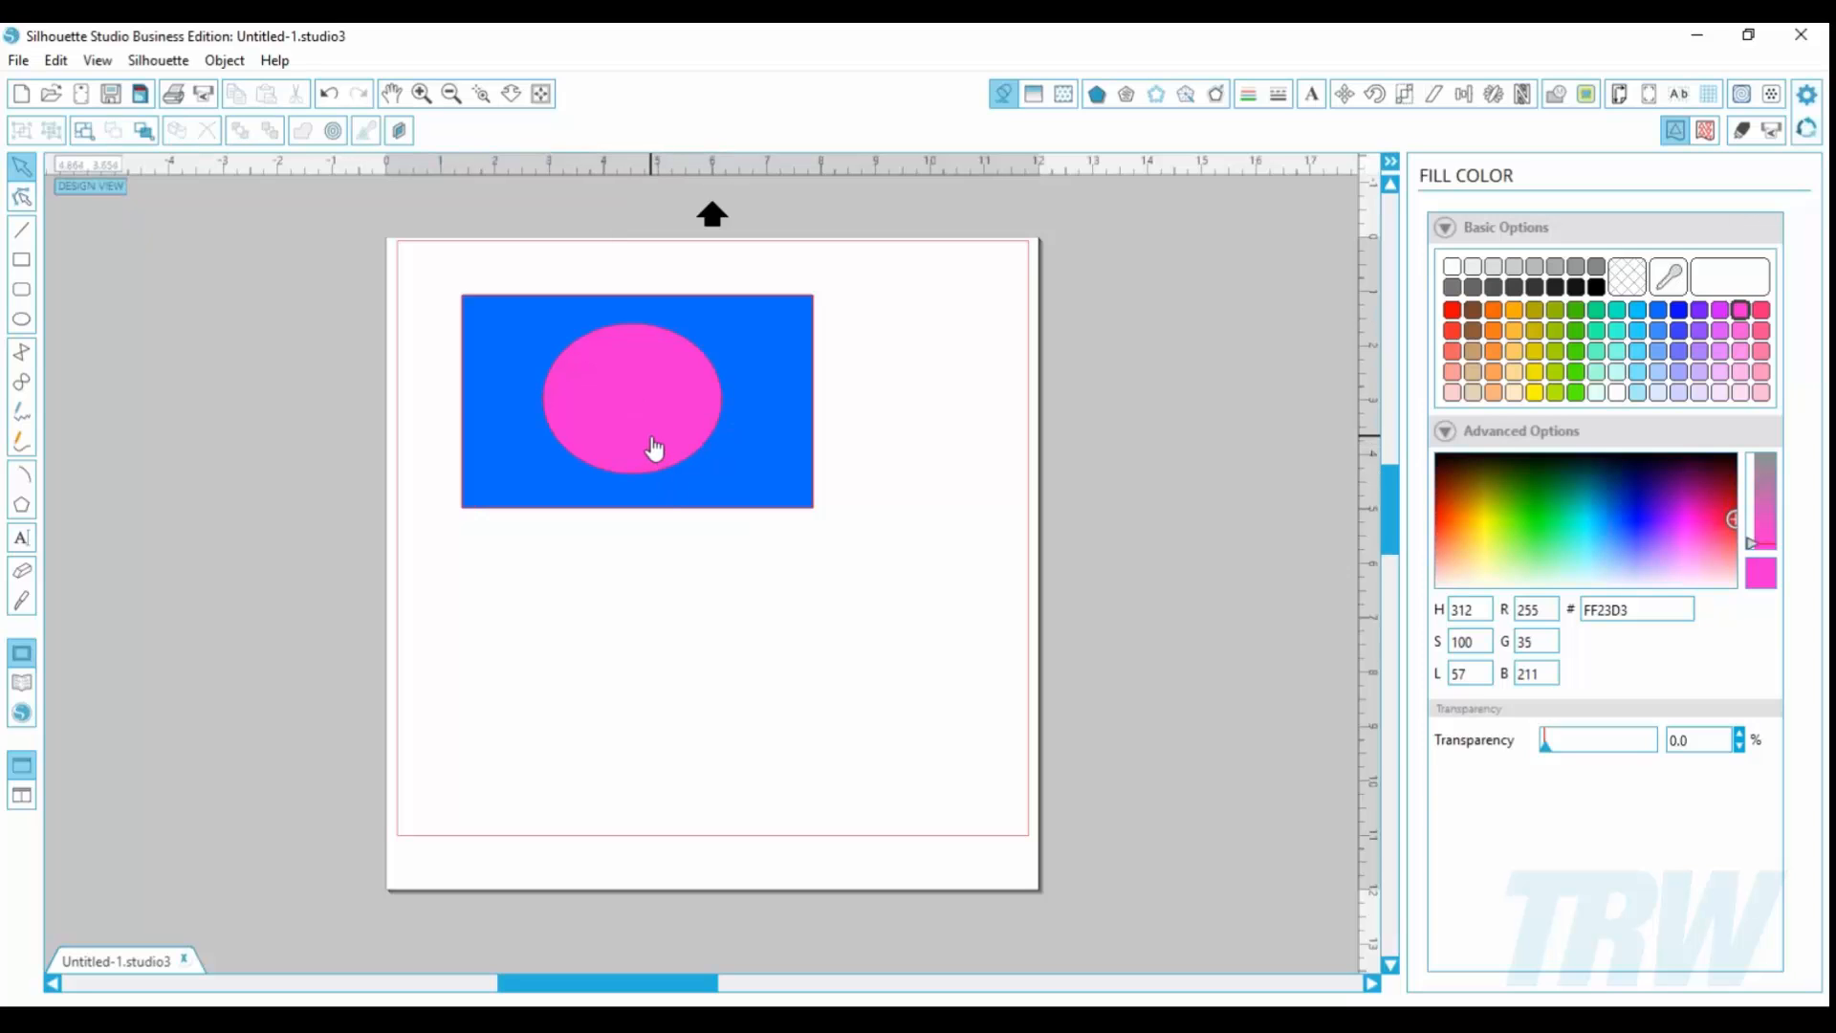
left_click_drag(654, 447, 662, 447)
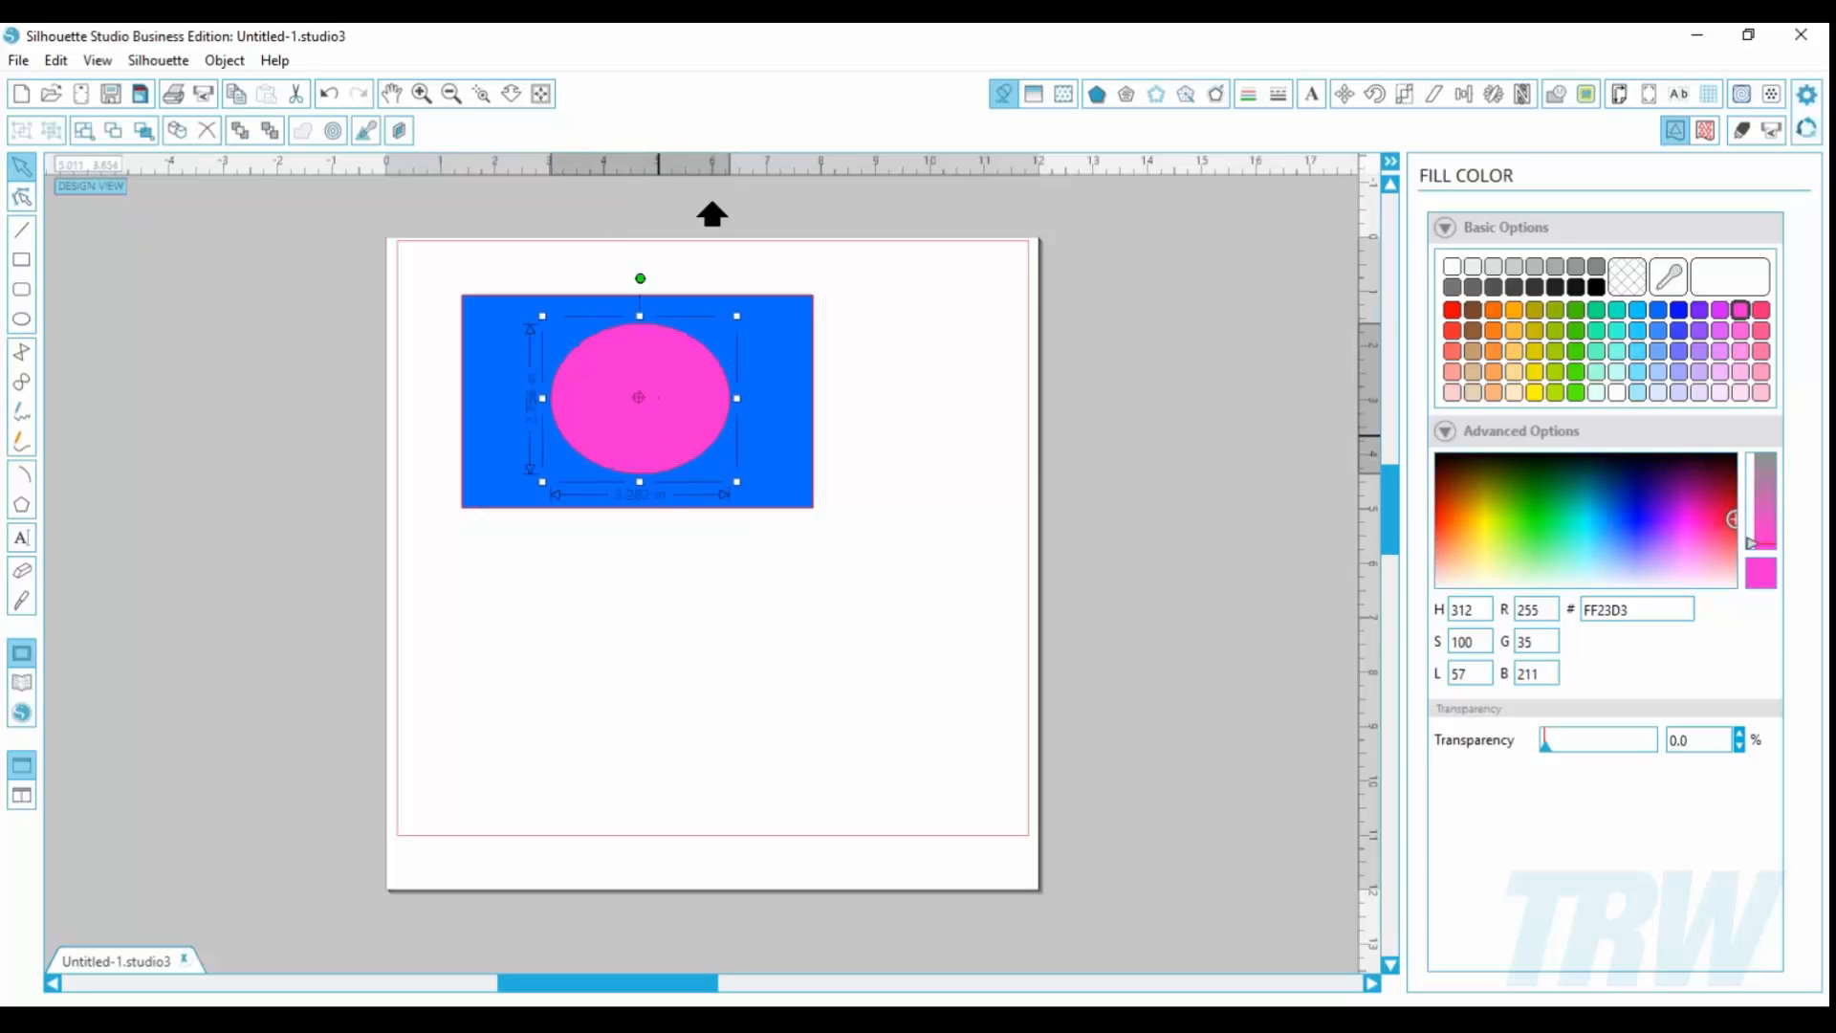
left_click(904, 600)
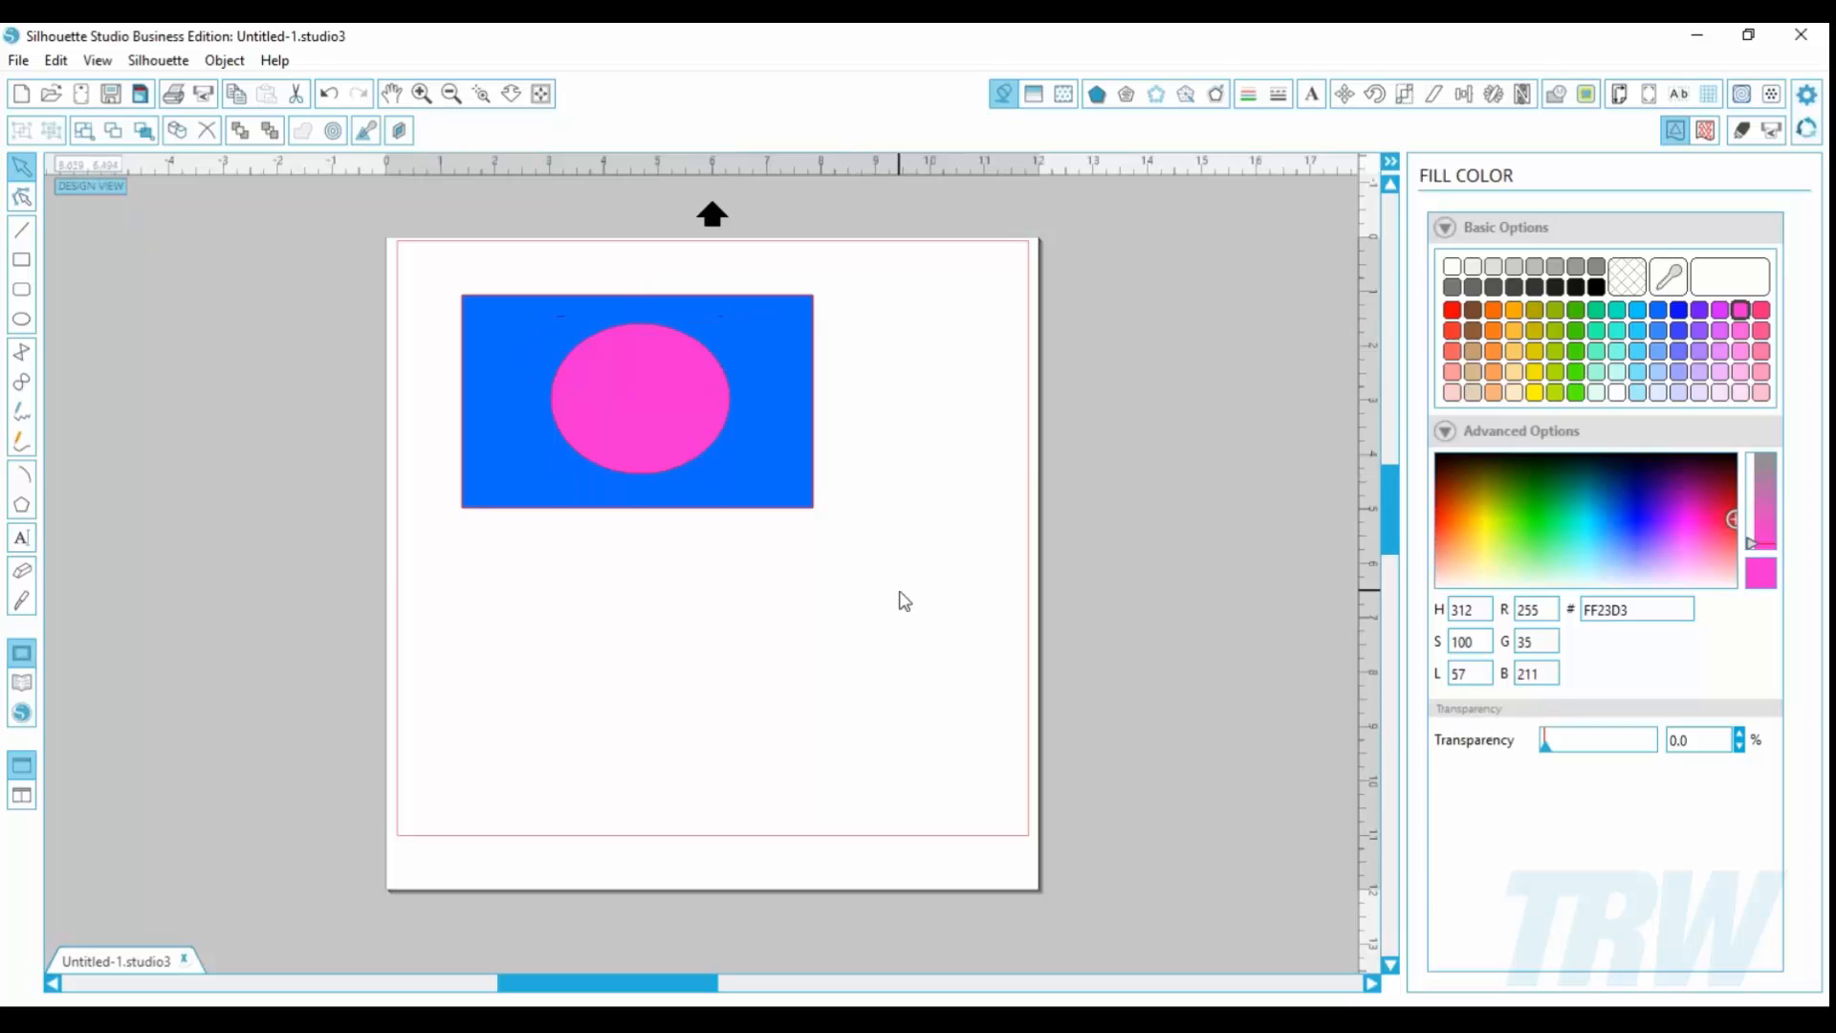
Step: Weld the rectangle and the ellipse together, and undo the weld
left_click(1556, 101)
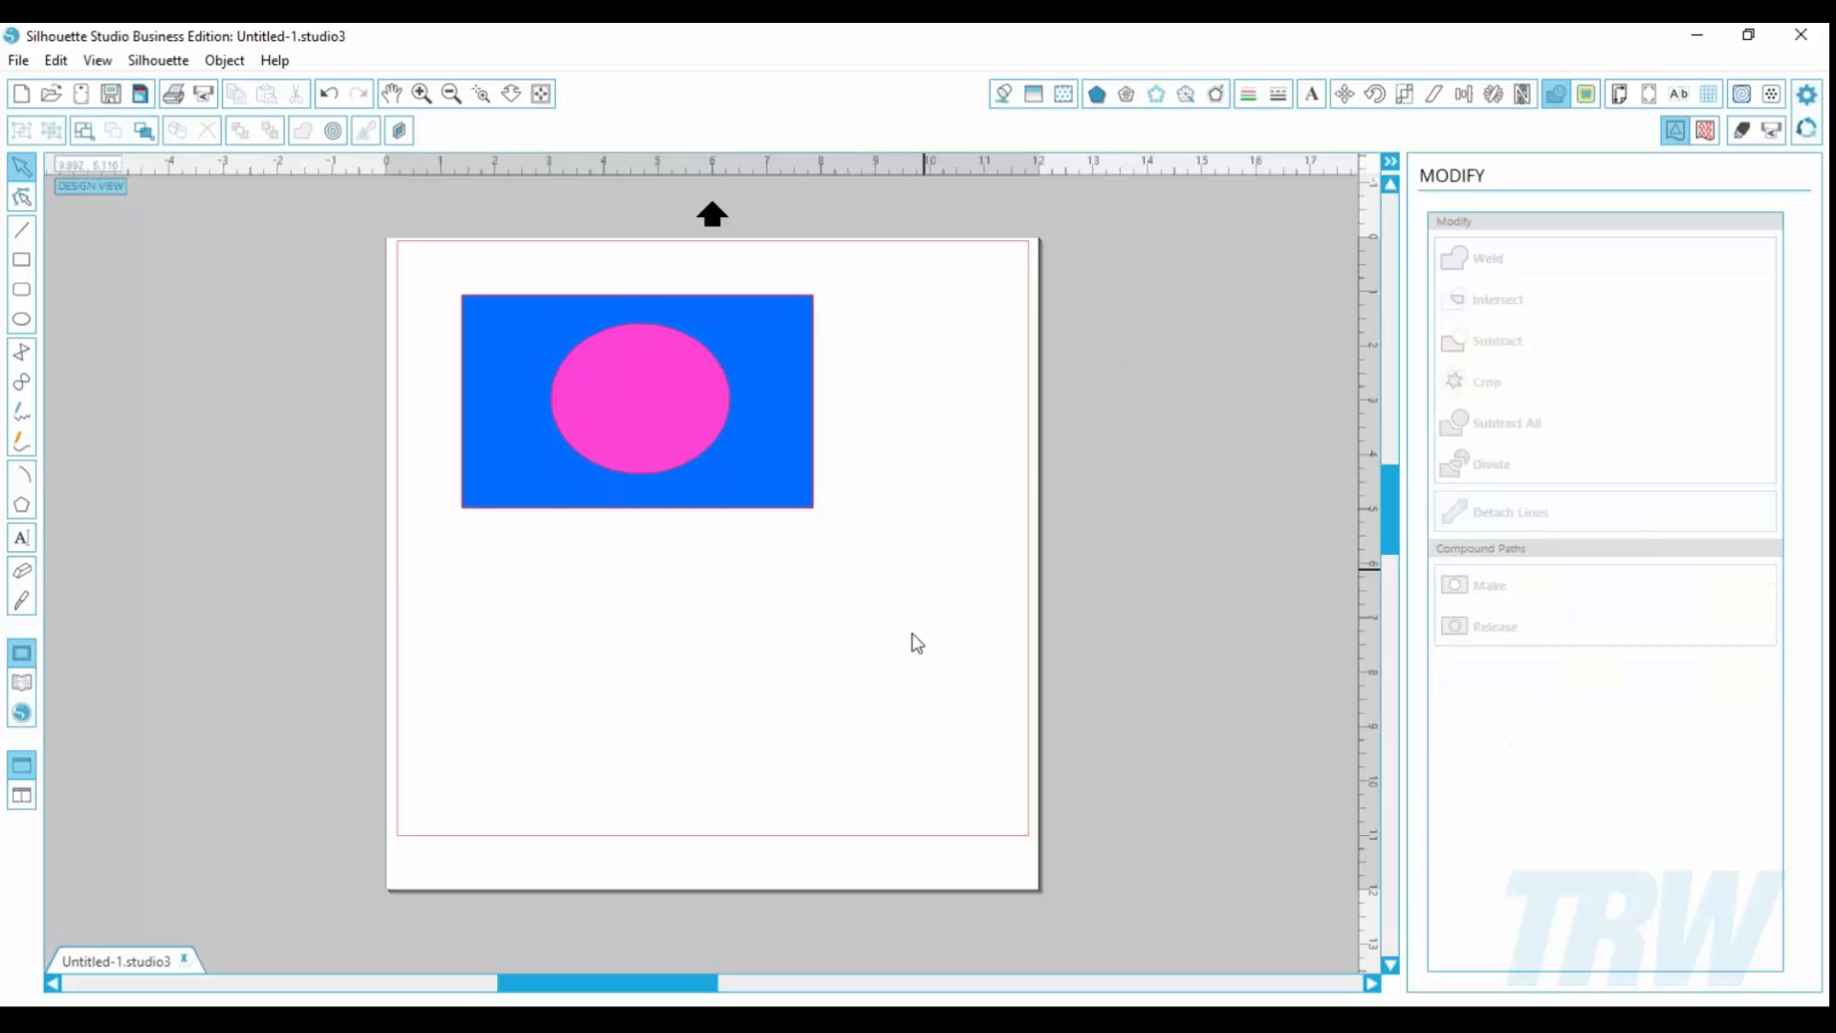
left_click_drag(912, 648, 564, 387)
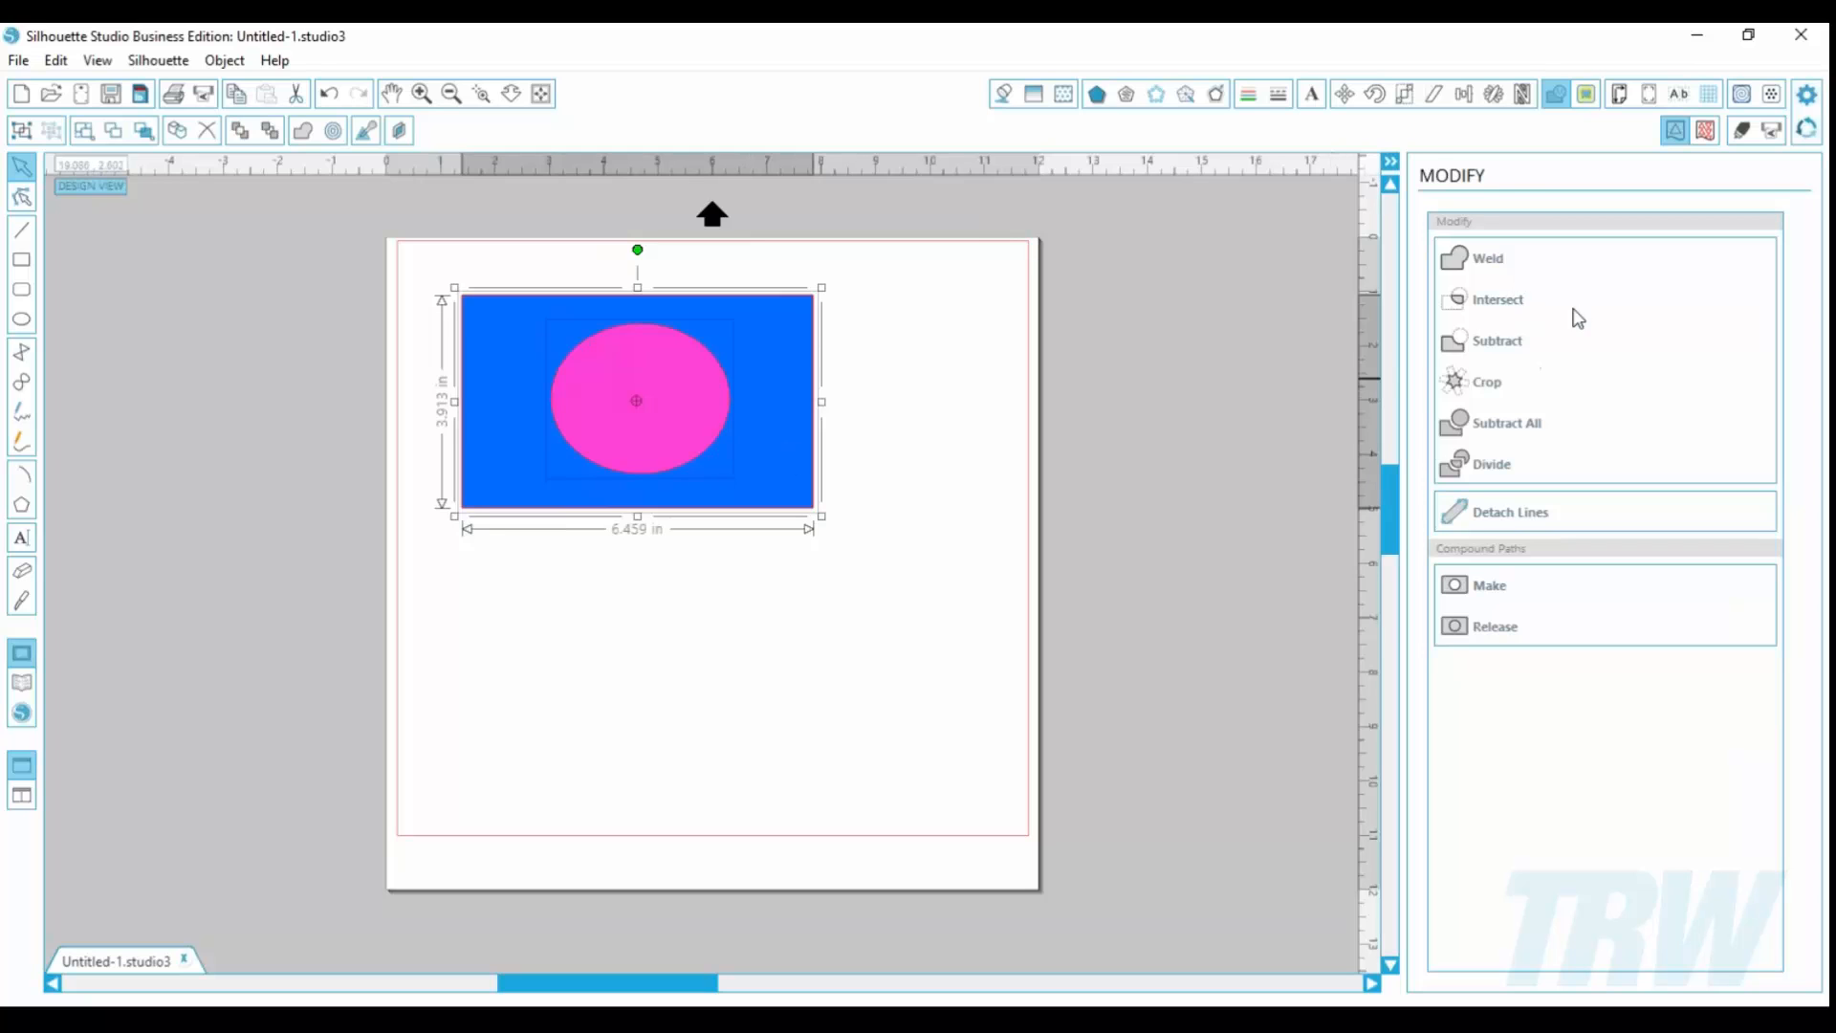
left_click(1522, 269)
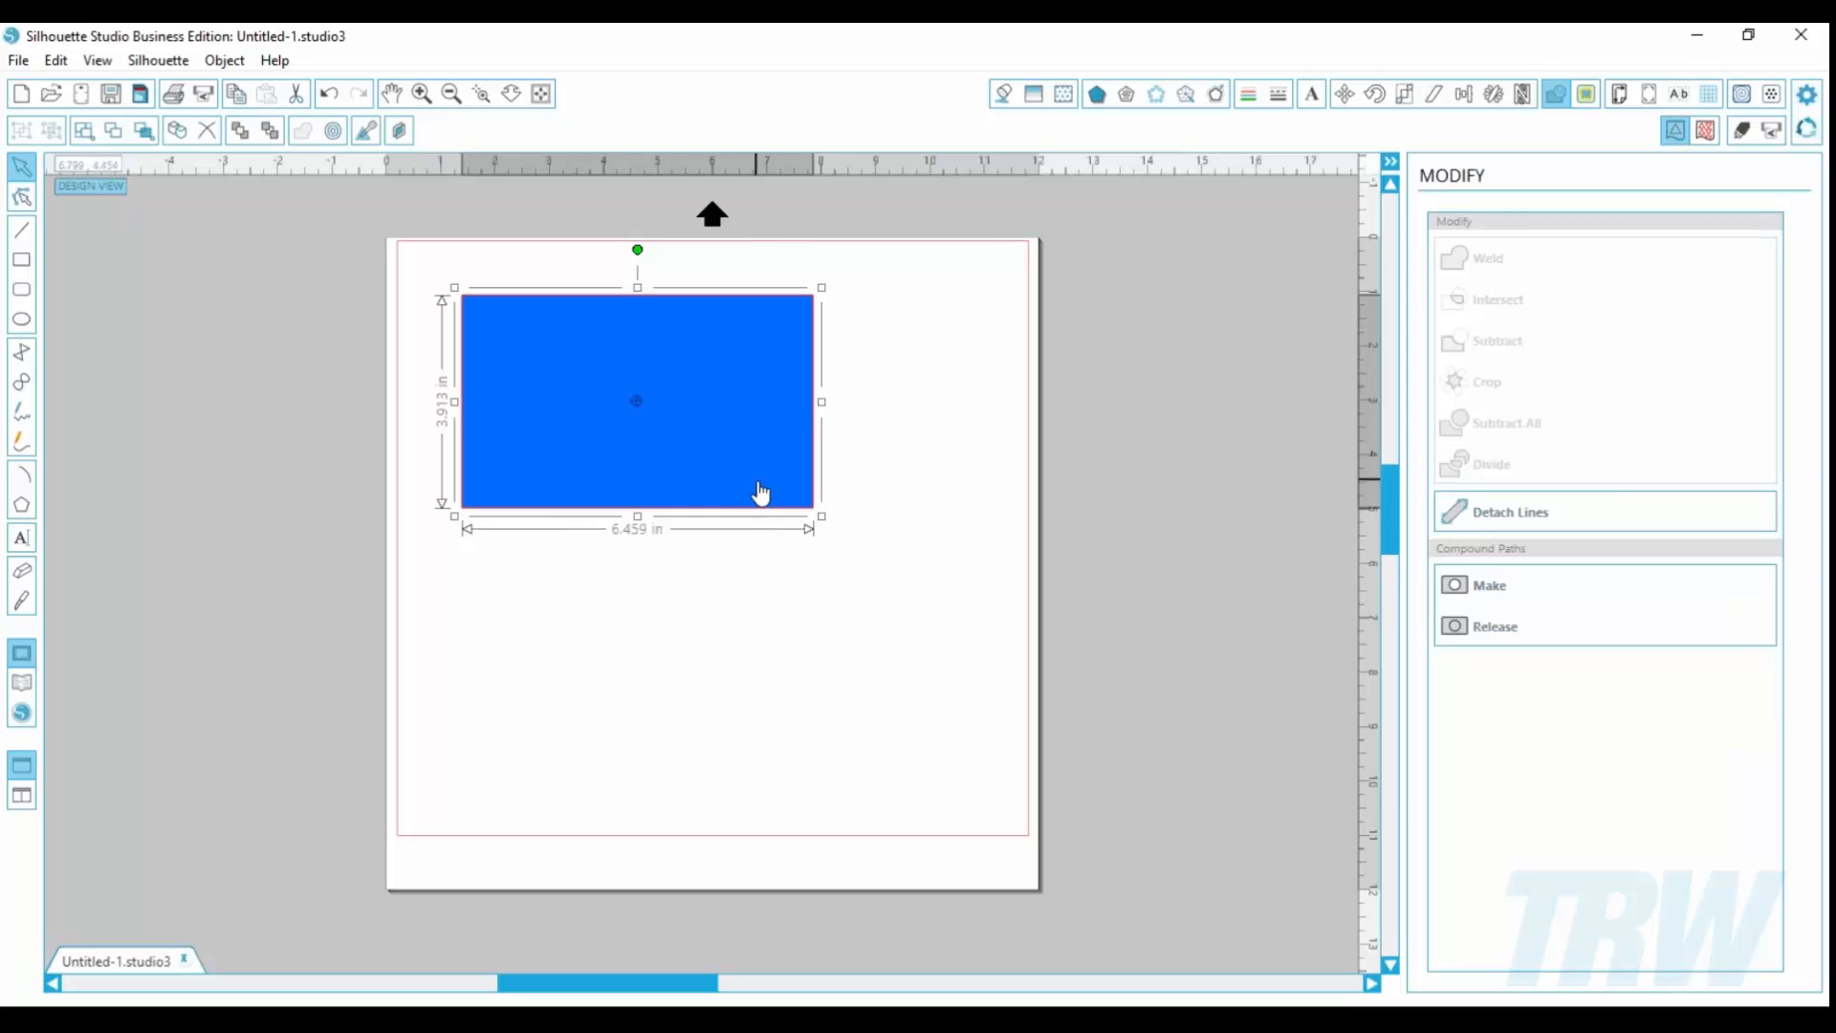
key("ctrl+z")
left_click(869, 695)
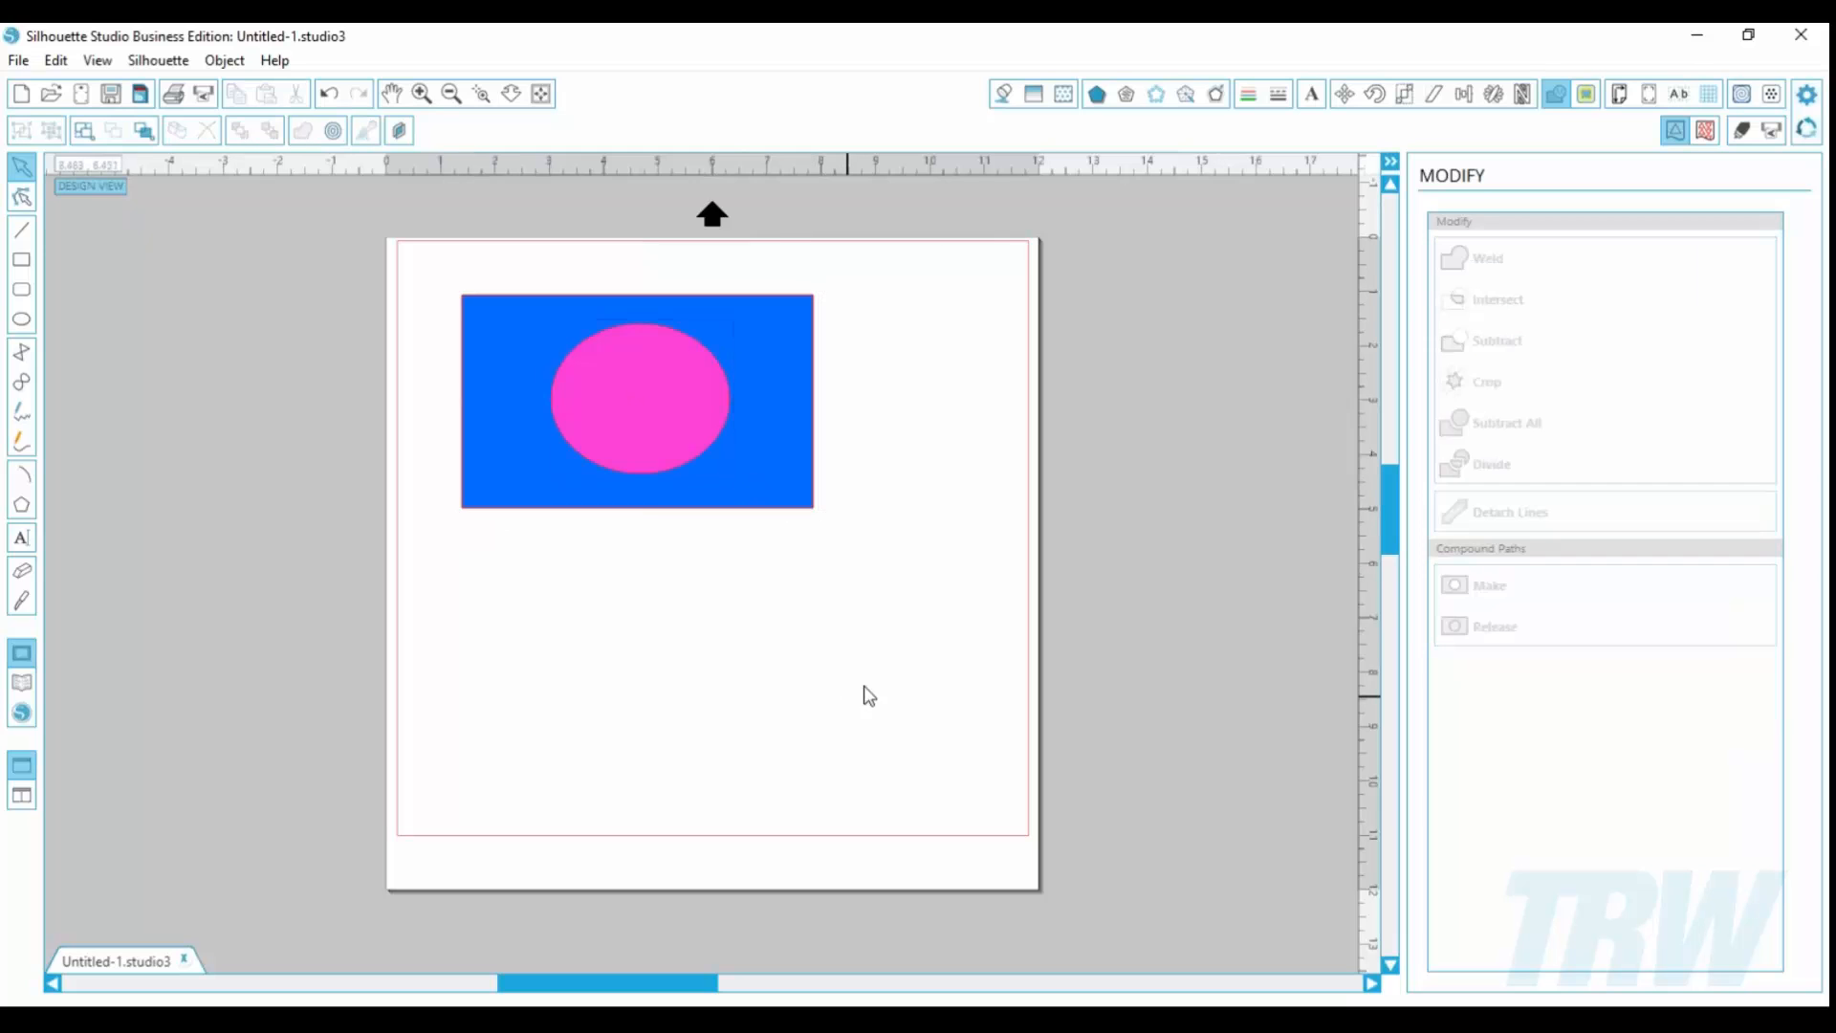
Step: Intersect the rectangle and the ellipse, move the resulting shape aside, and undo both changes
left_click_drag(889, 643, 654, 409)
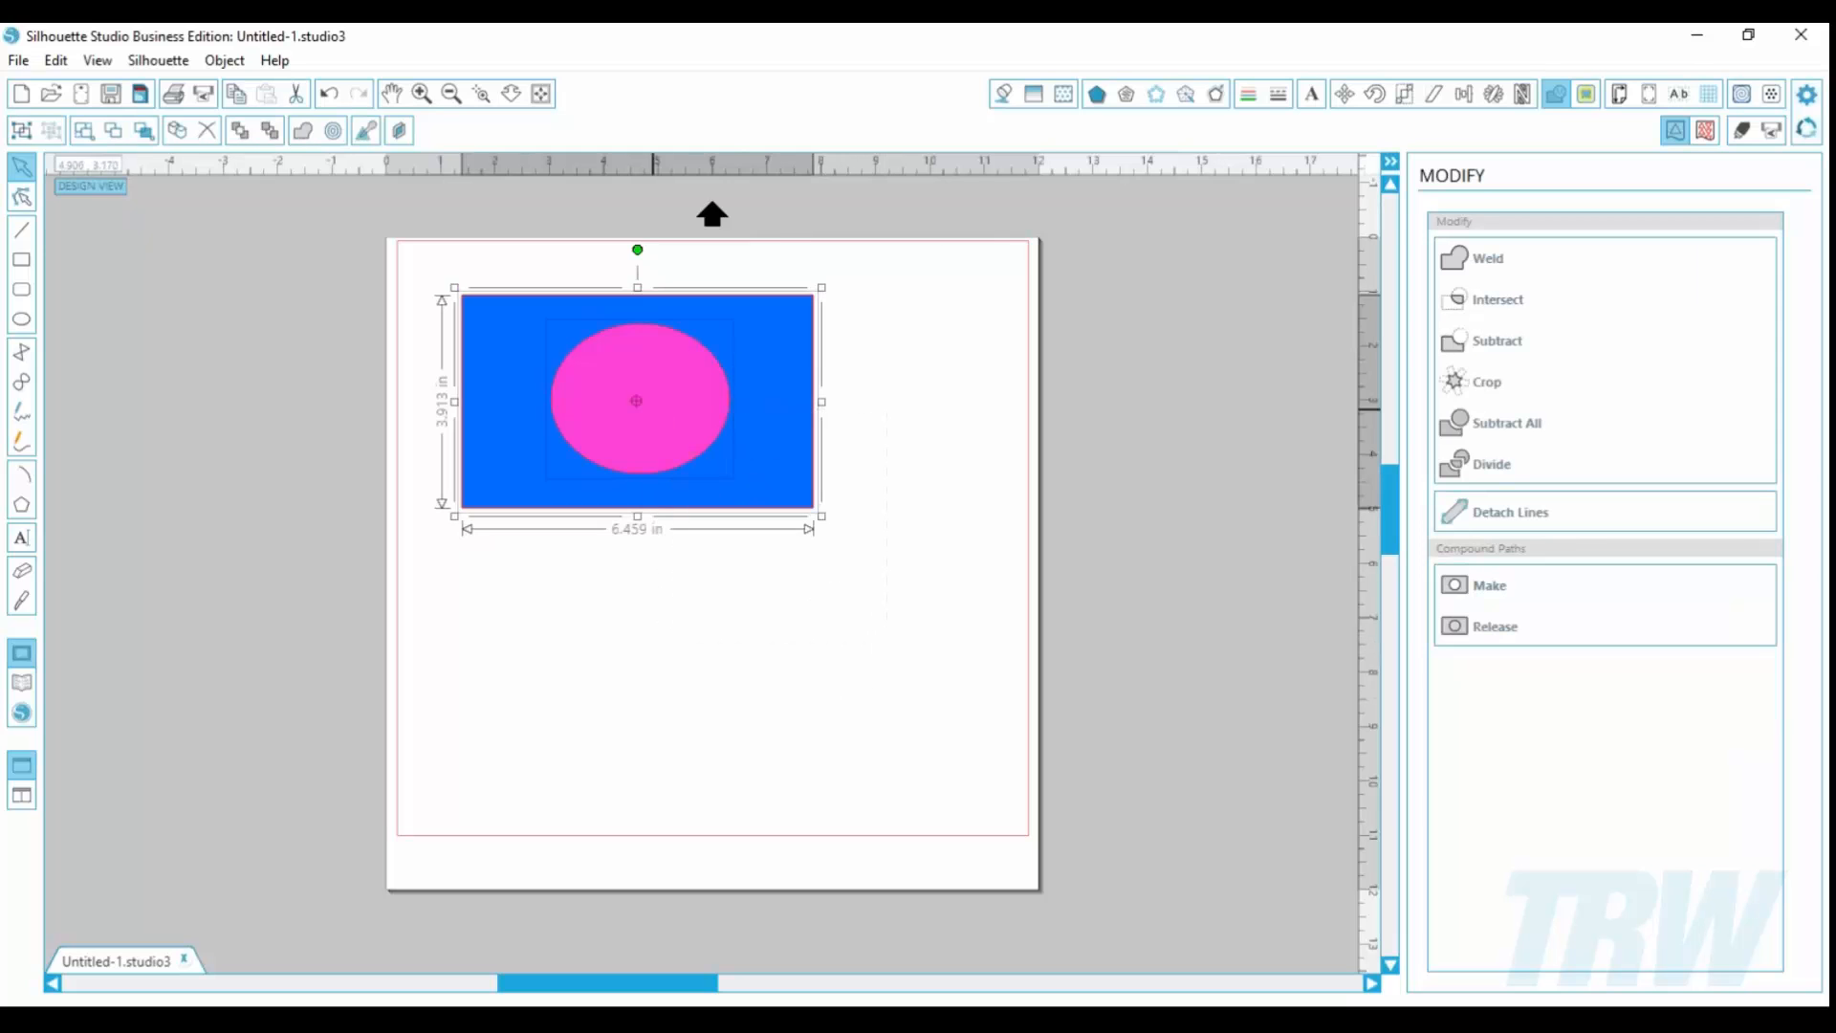
left_click(1509, 310)
left_click_drag(660, 468, 800, 526)
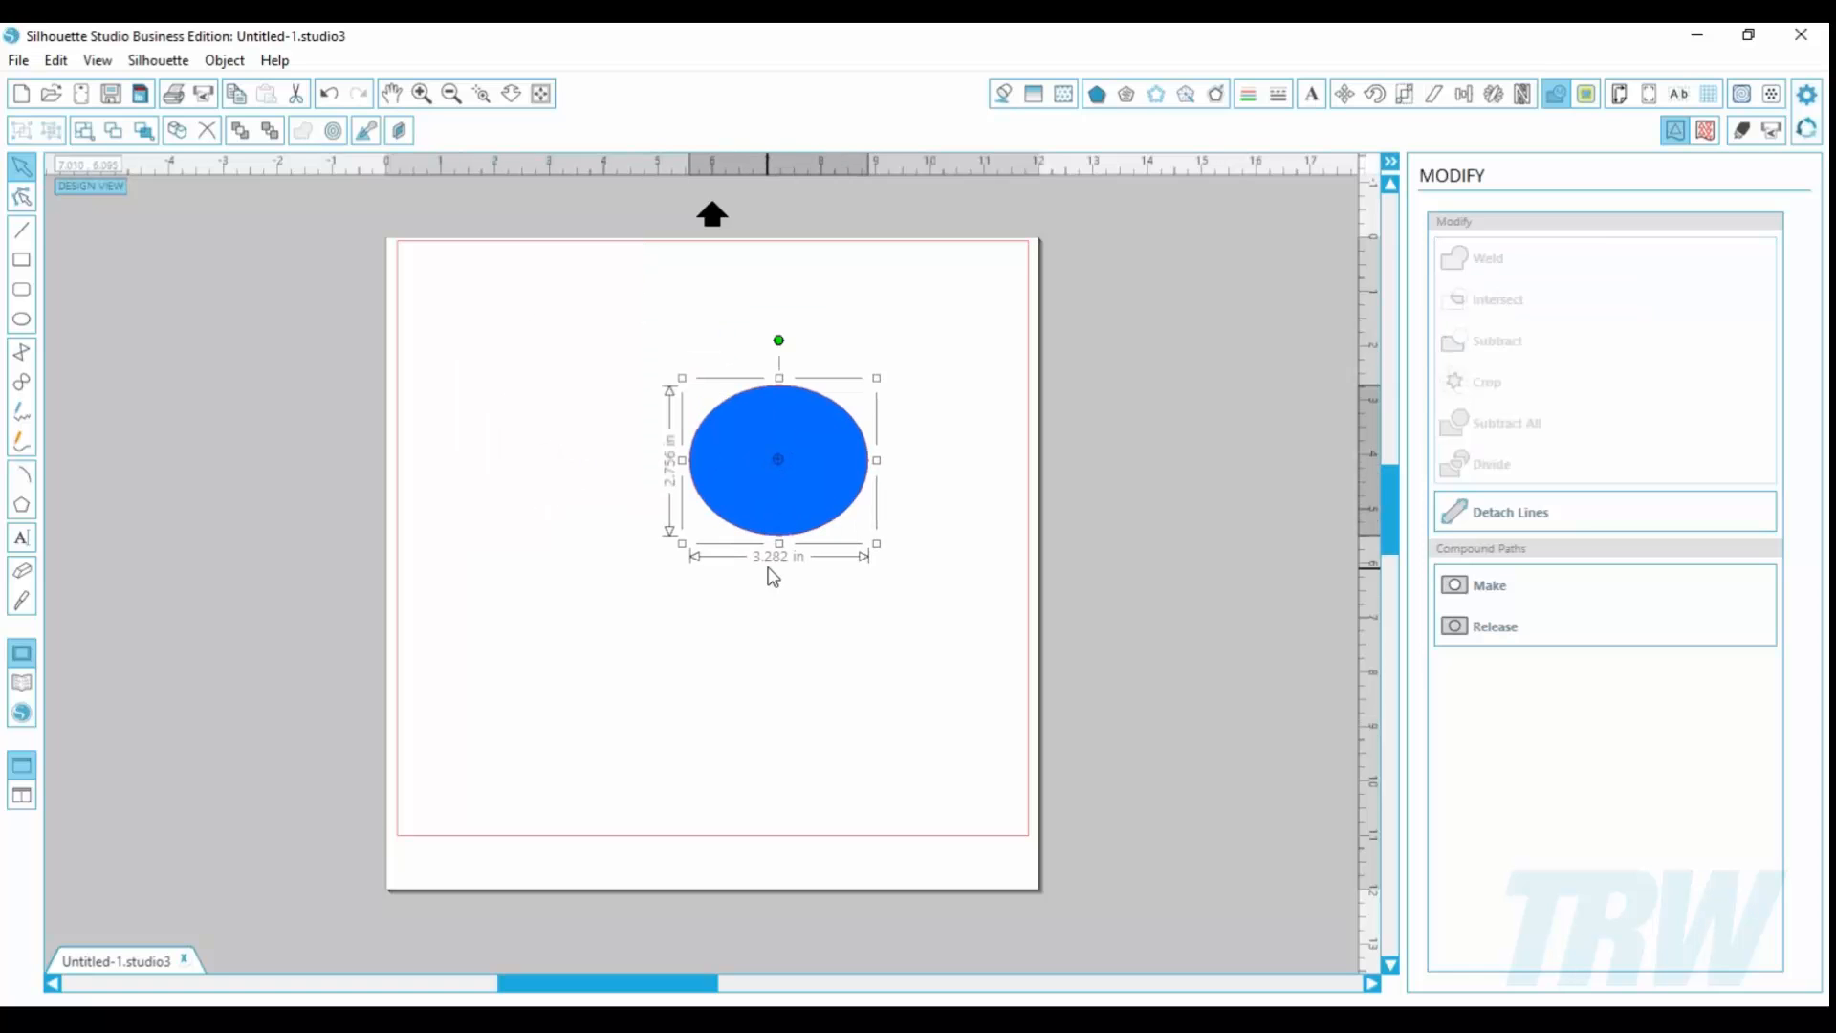
key("ctrl+z")
key("ctrl+z")
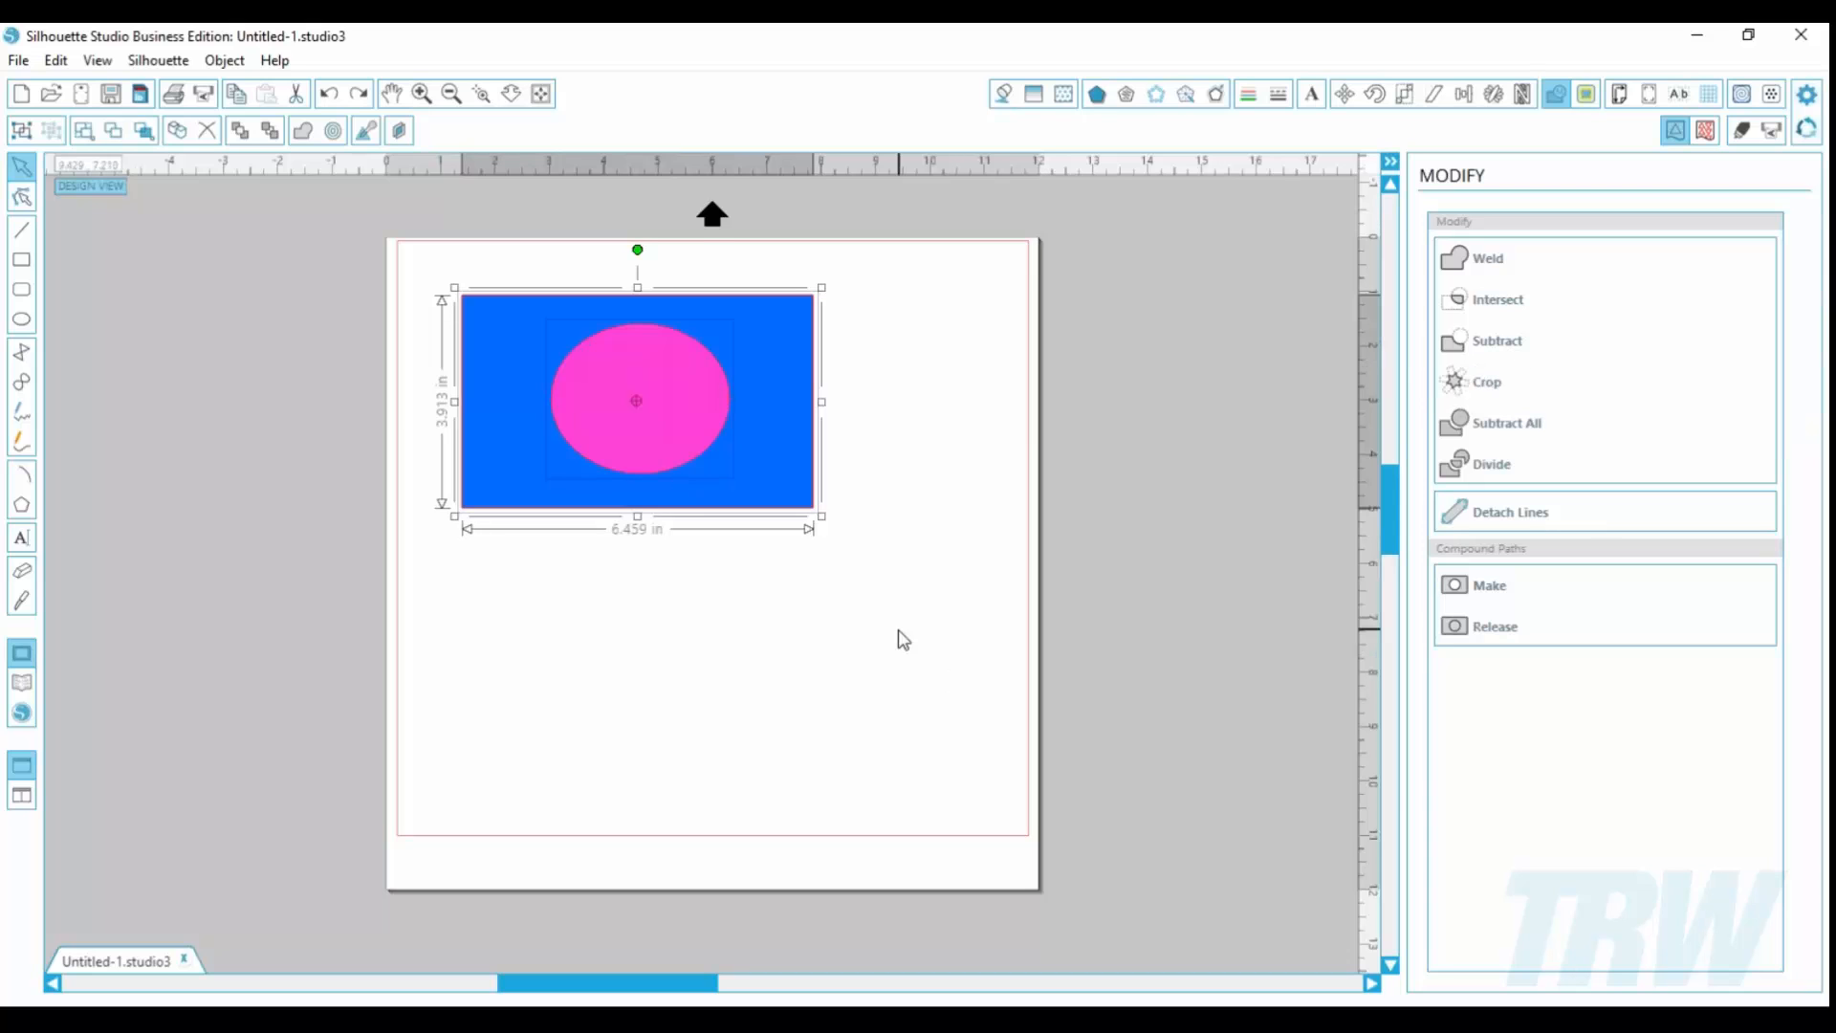
Step: Subtract the pink ellipse from the blue rectangle, and undo the subtraction
left_click(1499, 346)
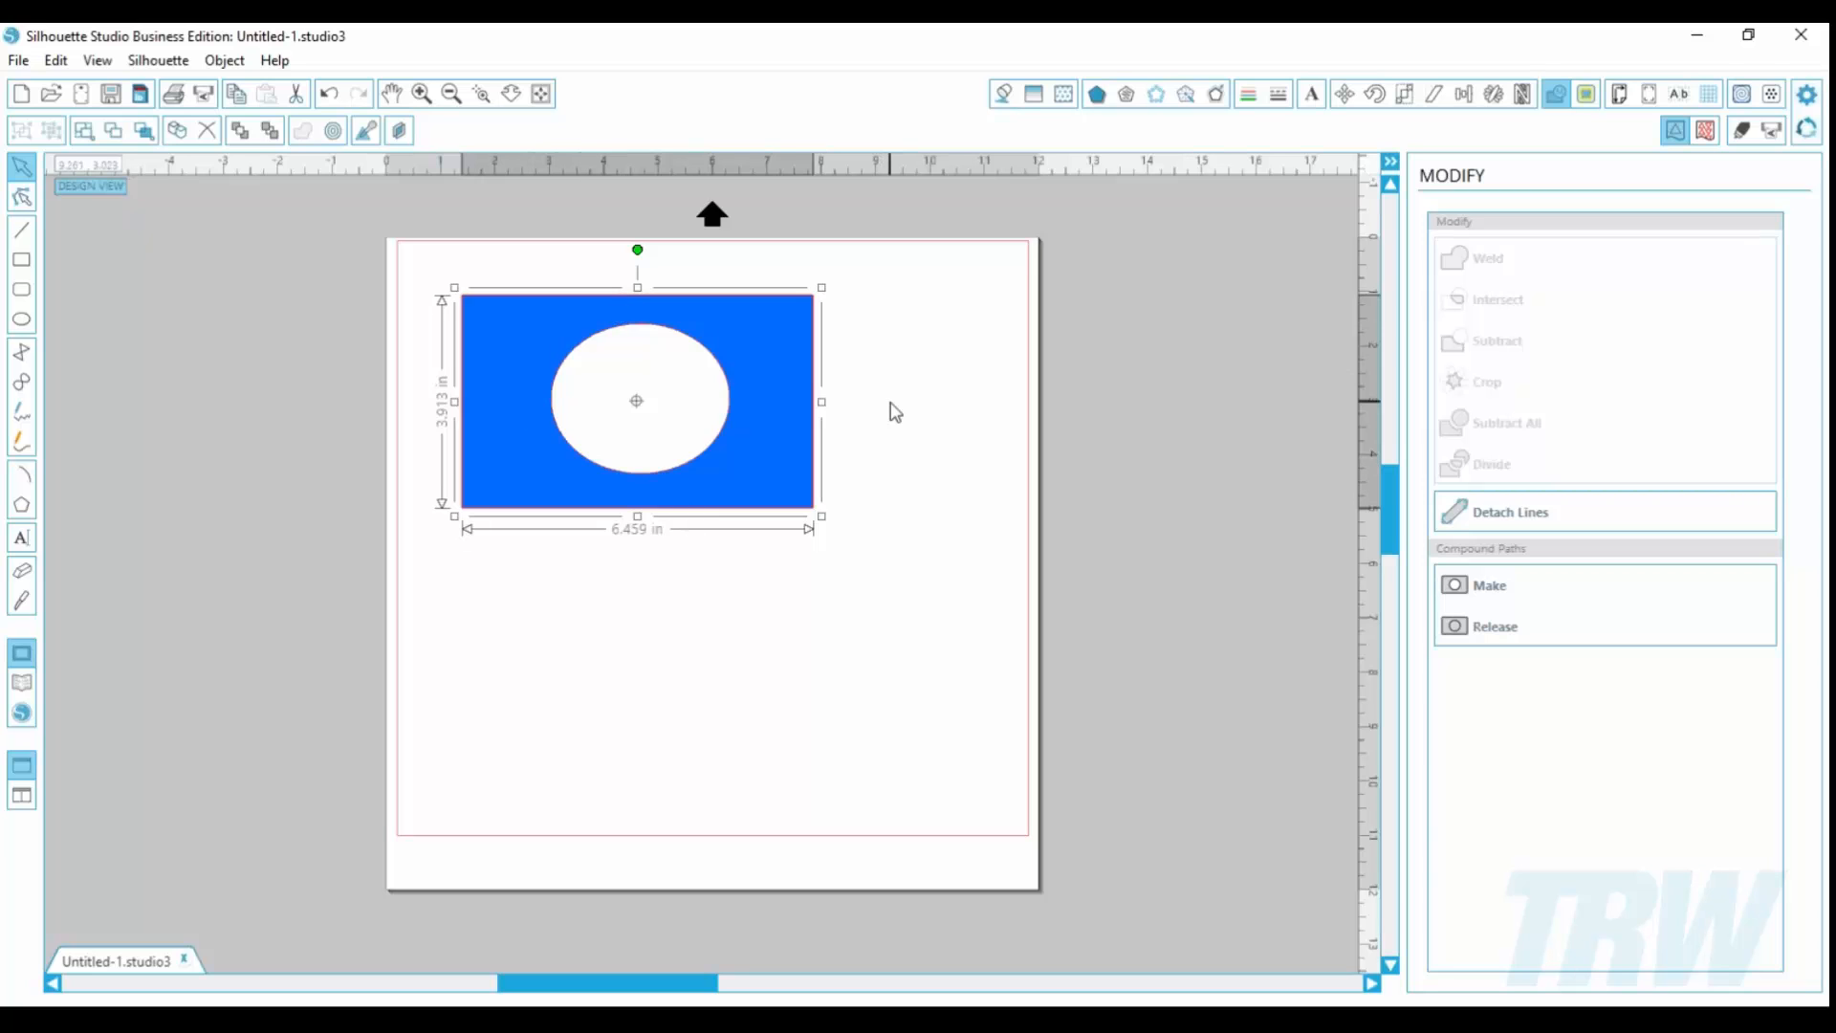
key("ctrl+z")
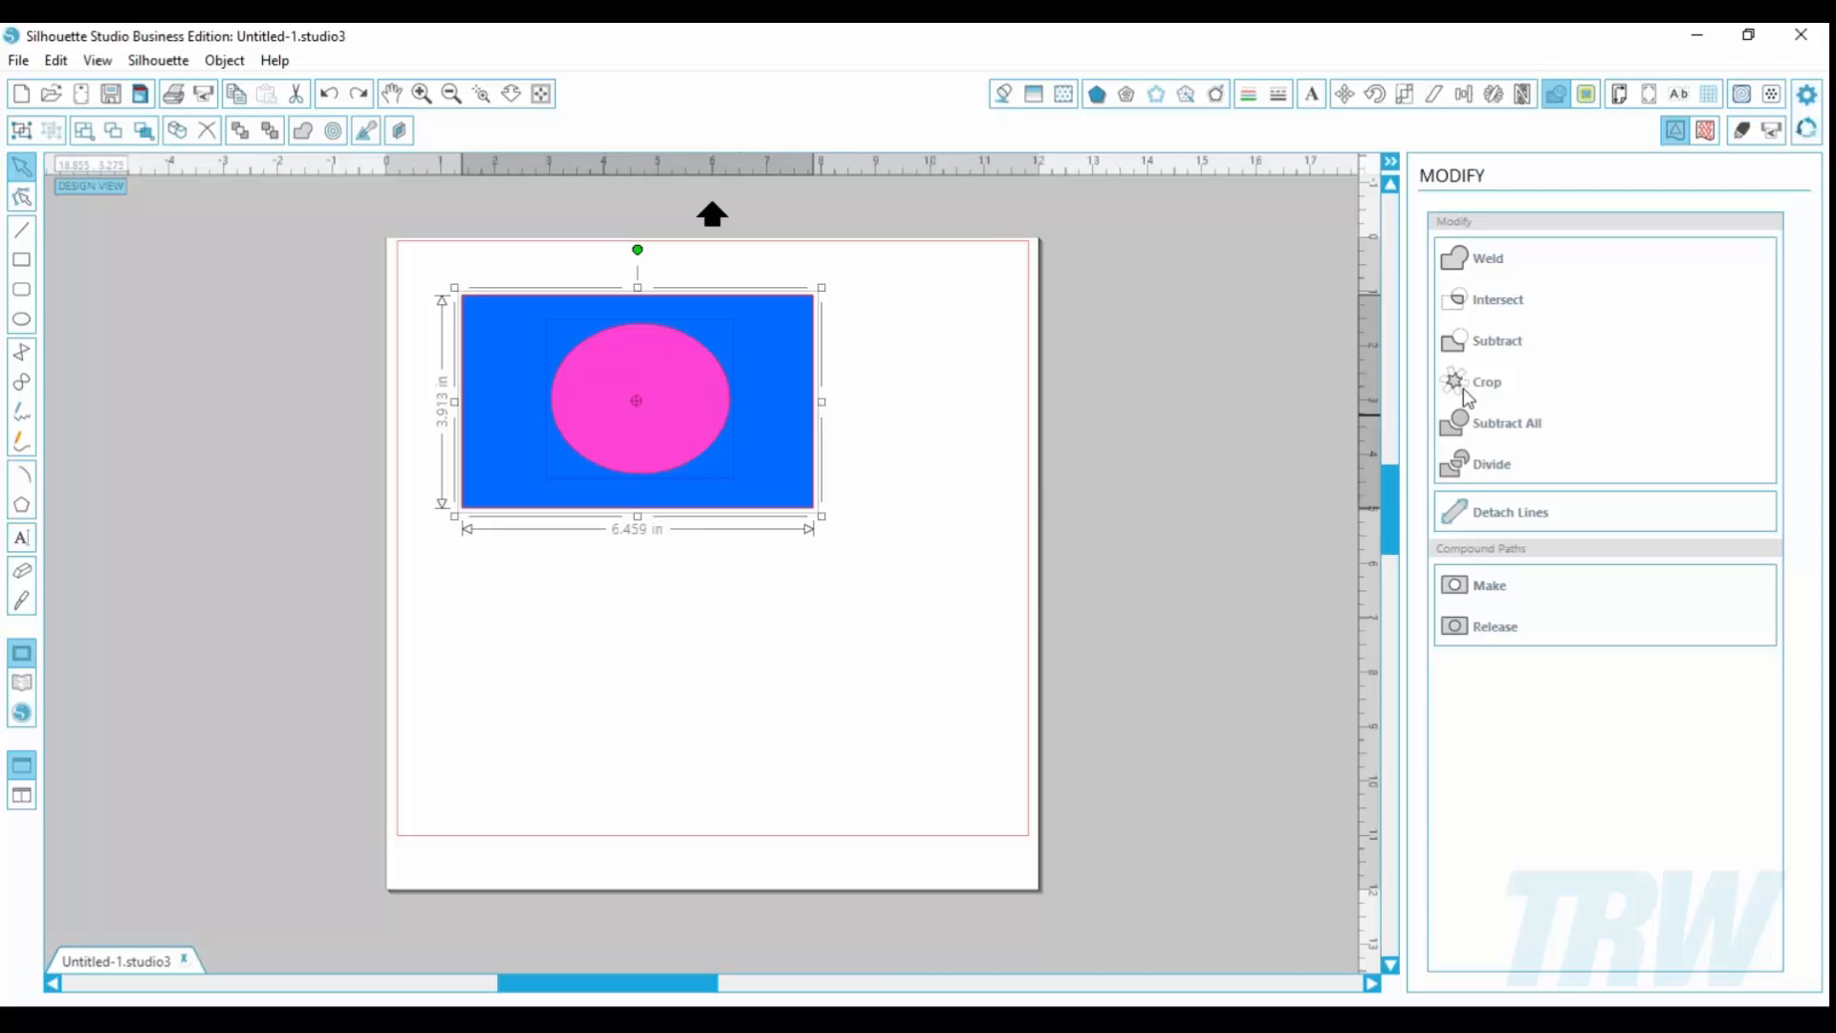
Step: Apply Subtract All to the rectangle and ellipse, move the ellipse off the cut-out, and undo the changes
left_click(1485, 438)
left_click(364, 549)
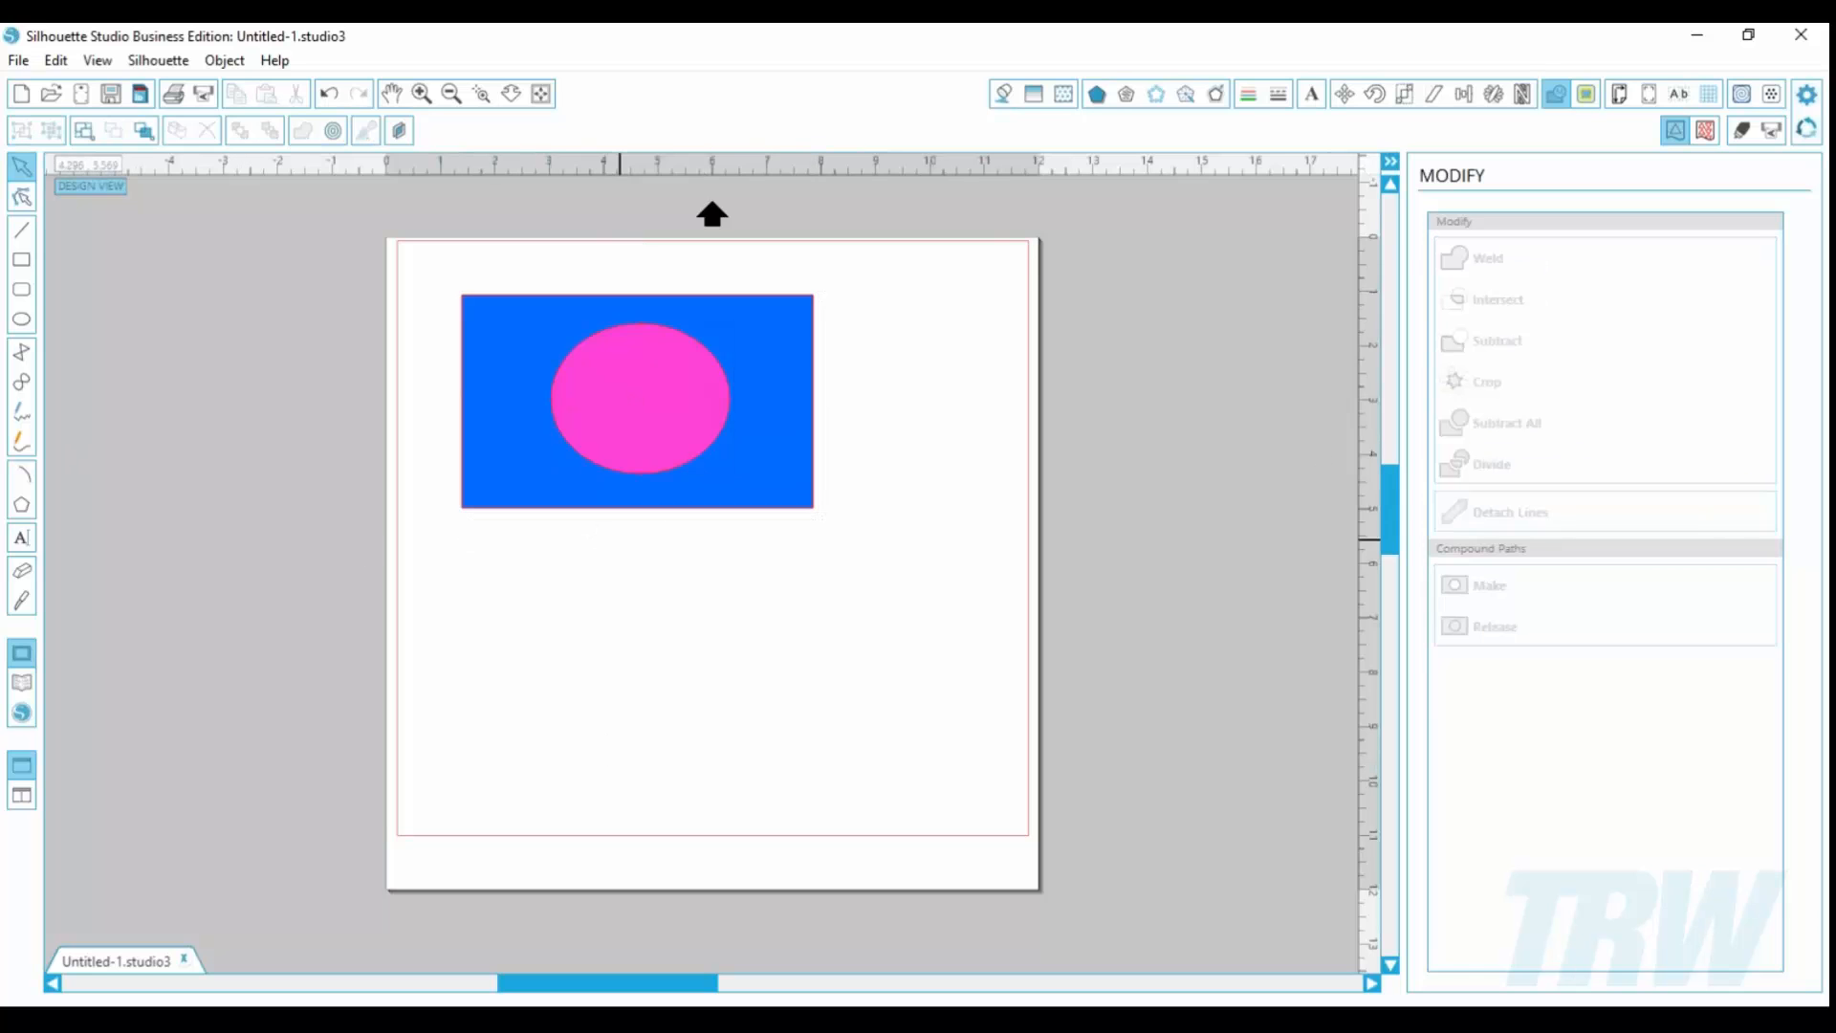
left_click_drag(655, 440, 880, 460)
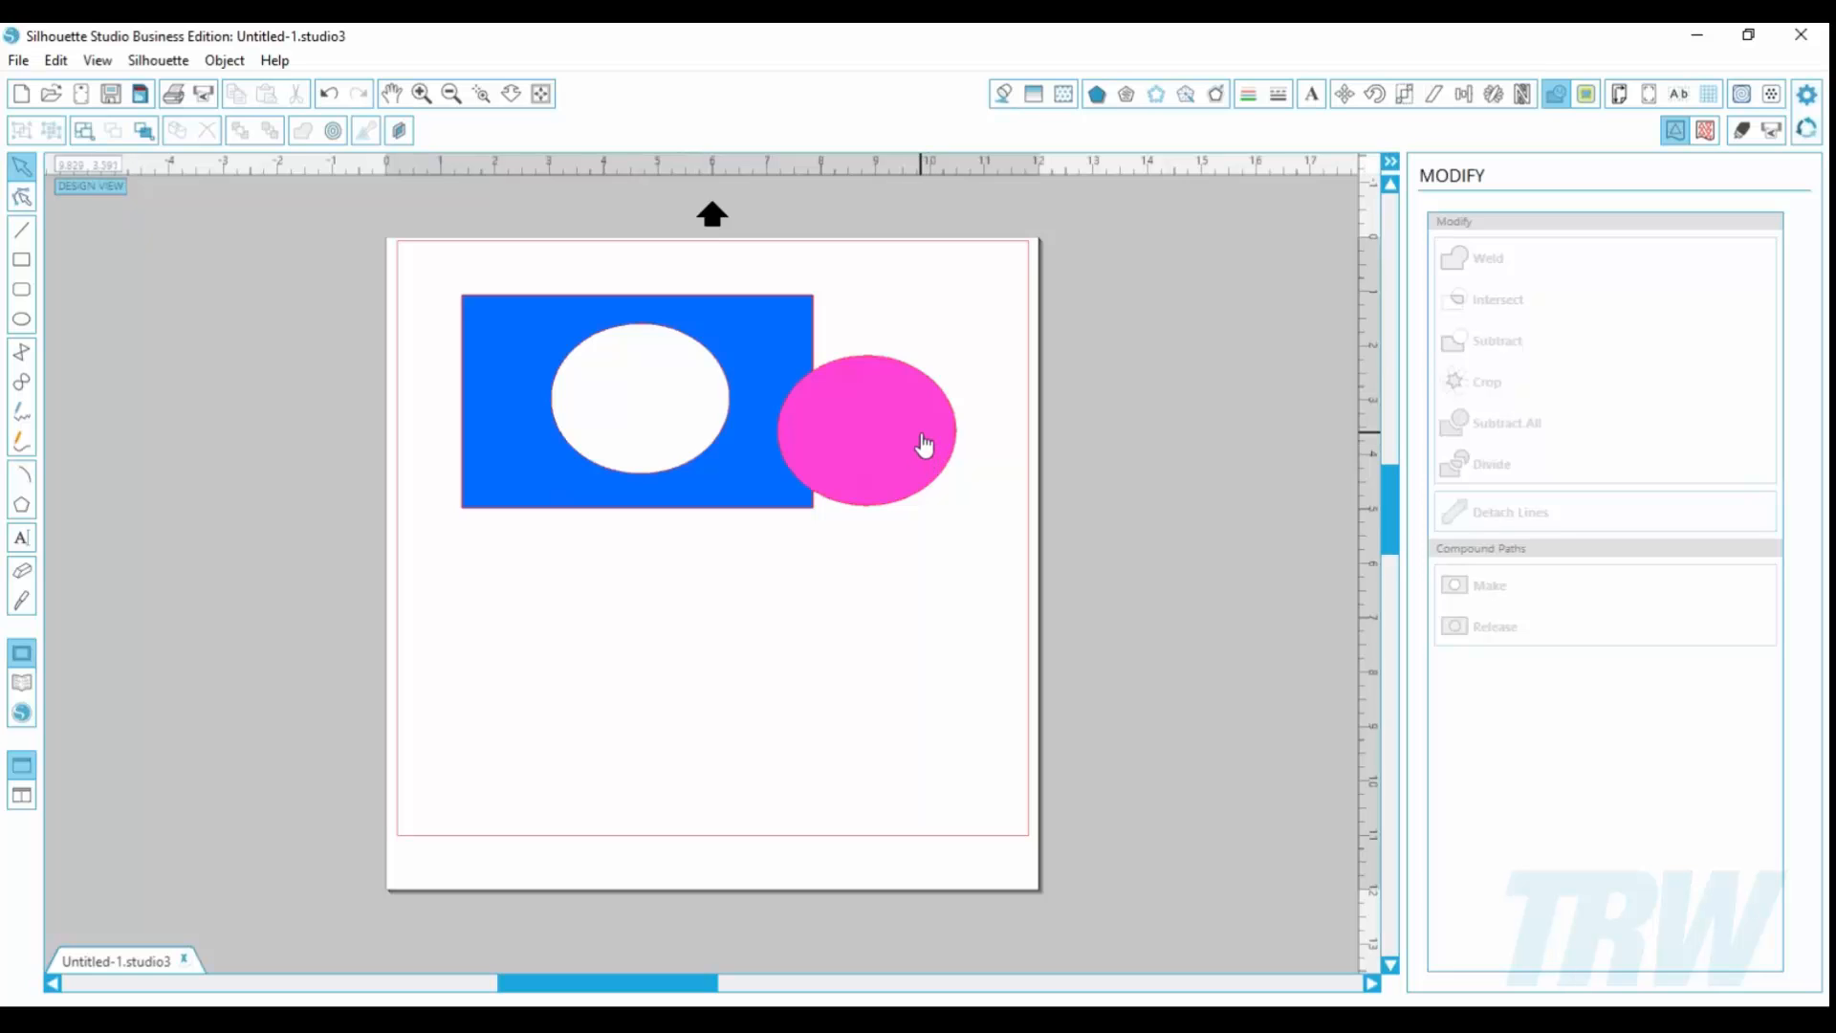
left_click_drag(923, 433, 922, 432)
key("ctrl+z")
key("ctrl+a")
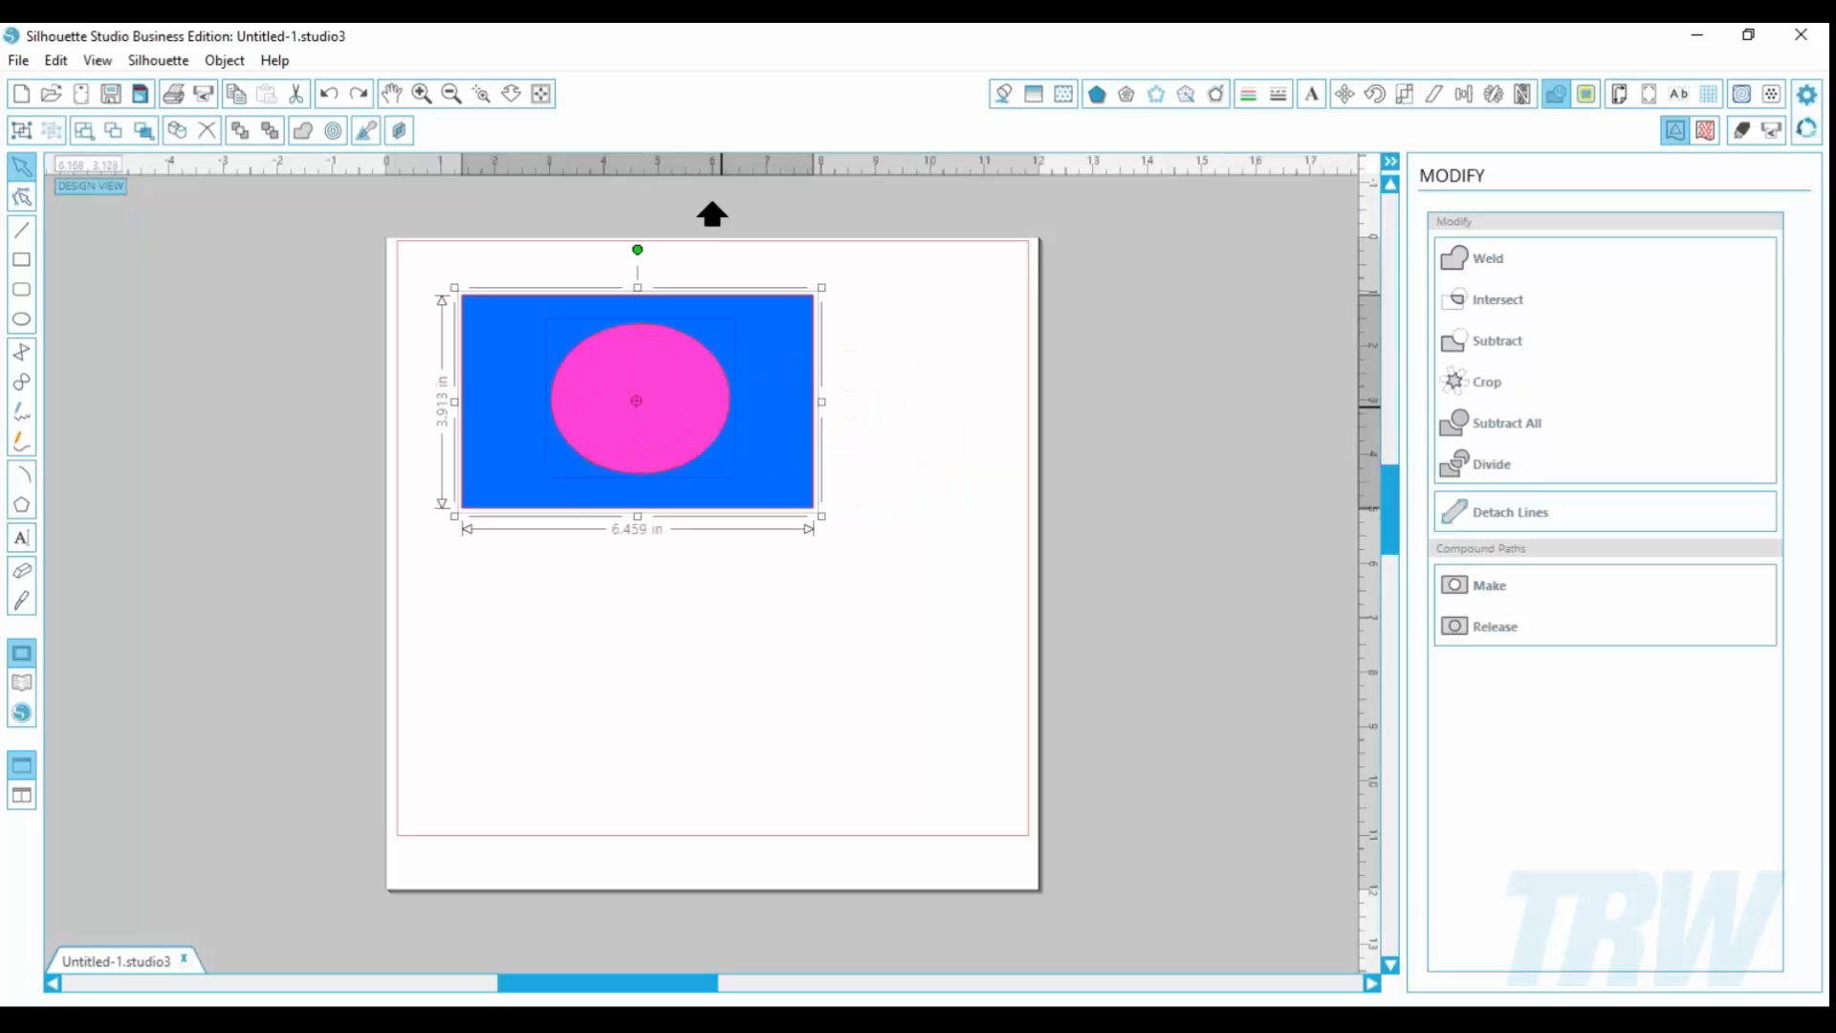
left_click(635, 520)
left_click(706, 455)
left_click_drag(704, 449, 766, 471)
key("ctrl+z")
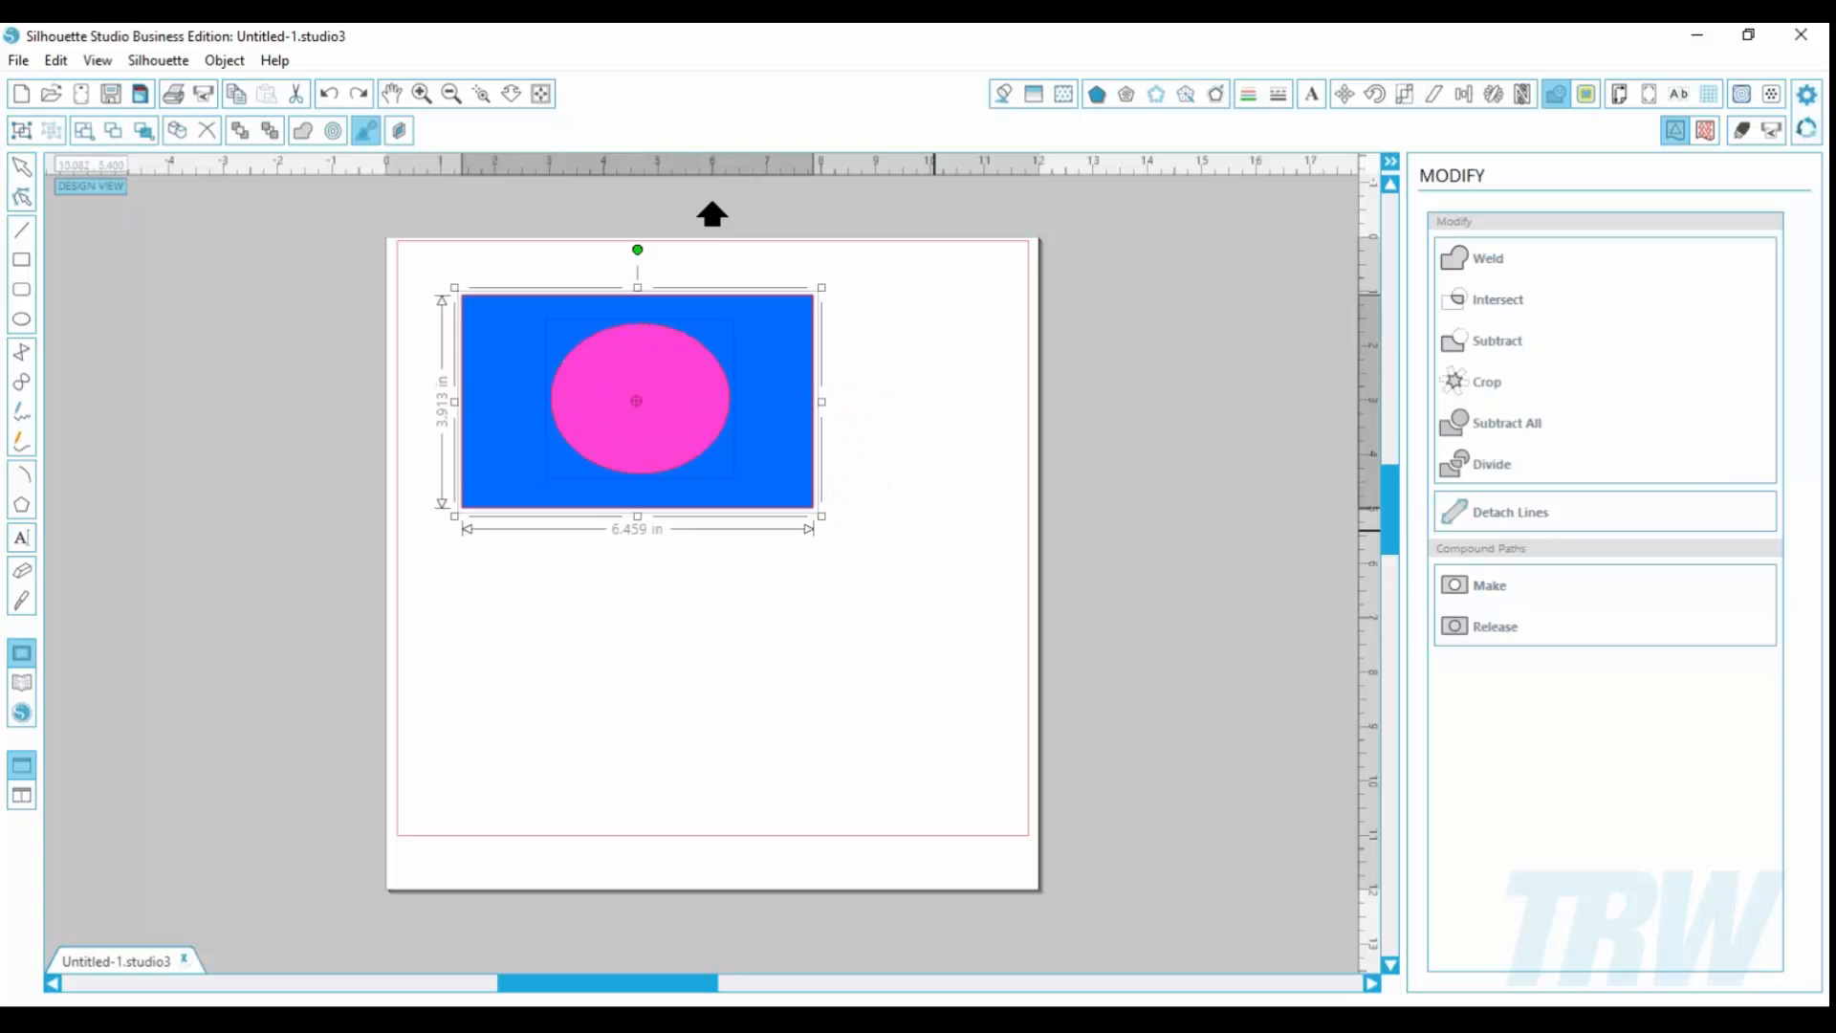
Step: Reposition the blue rectangle nearer the page's left edge with the pink ellipse centred on it
left_click(934, 531)
key("ctrl+a")
key("v")
left_click_drag(656, 438, 649, 564)
left_click(643, 393)
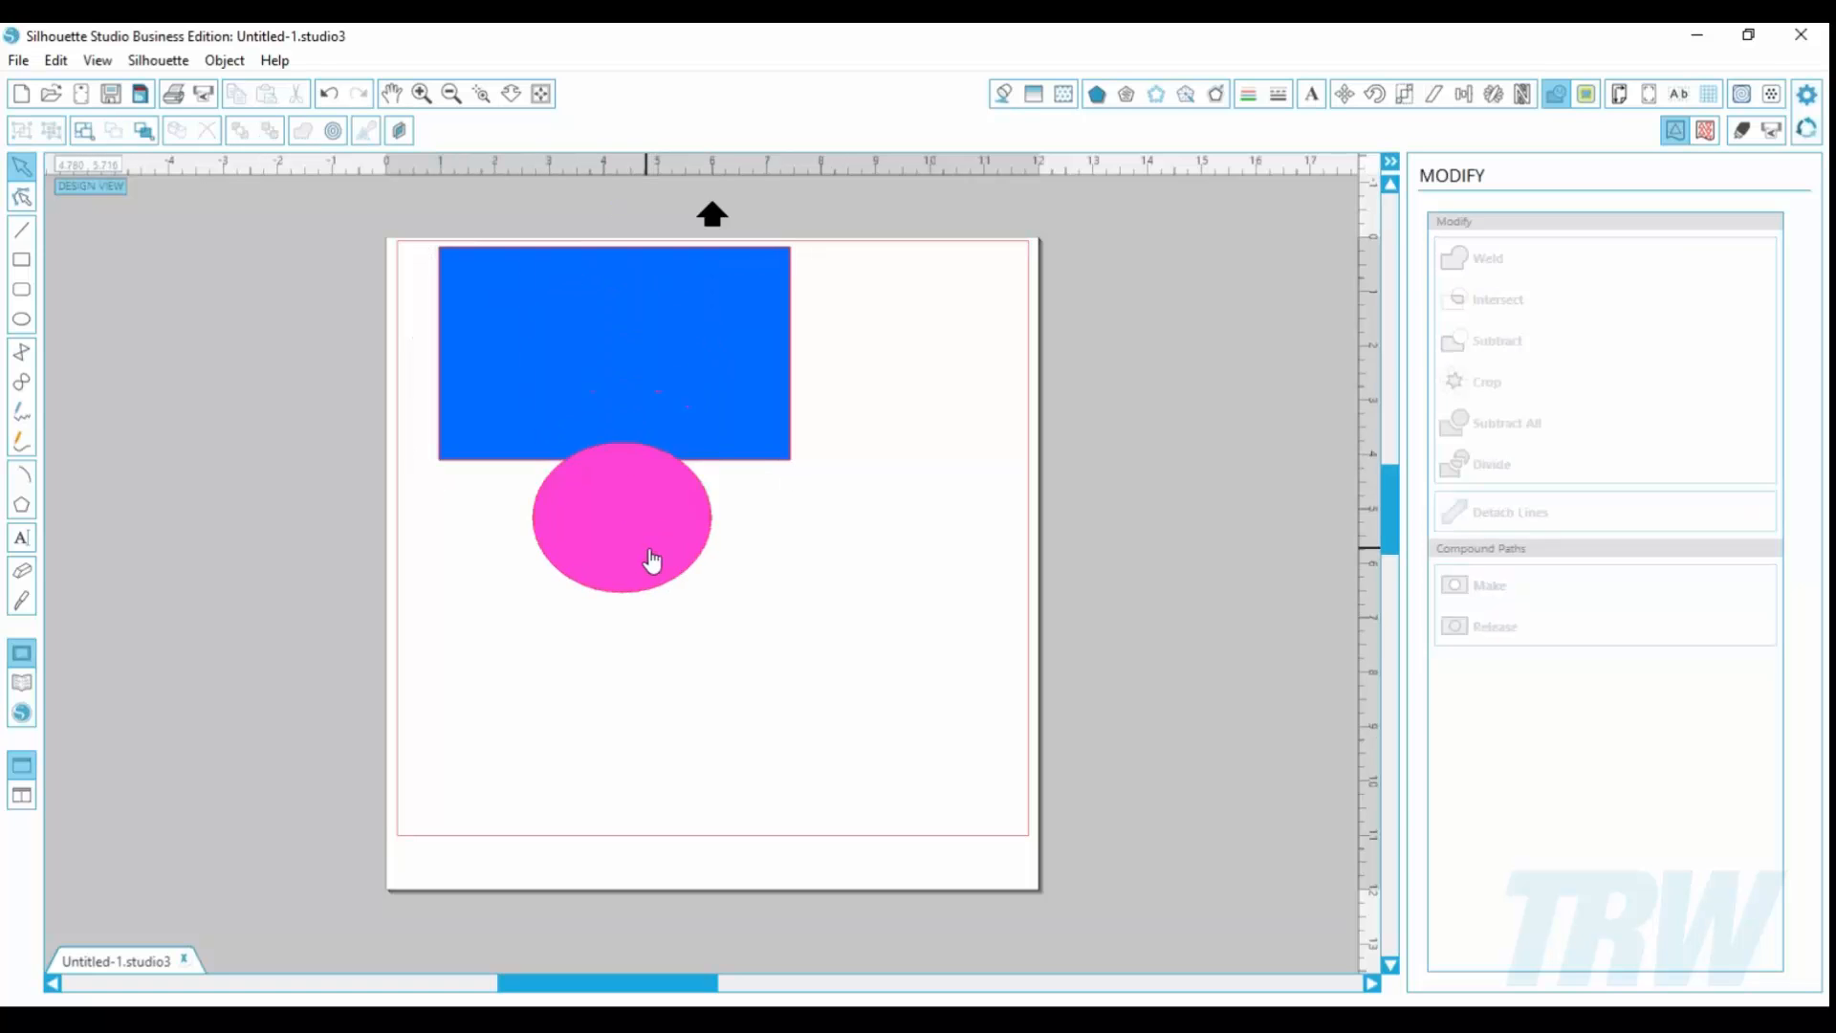
left_click_drag(685, 440, 662, 411)
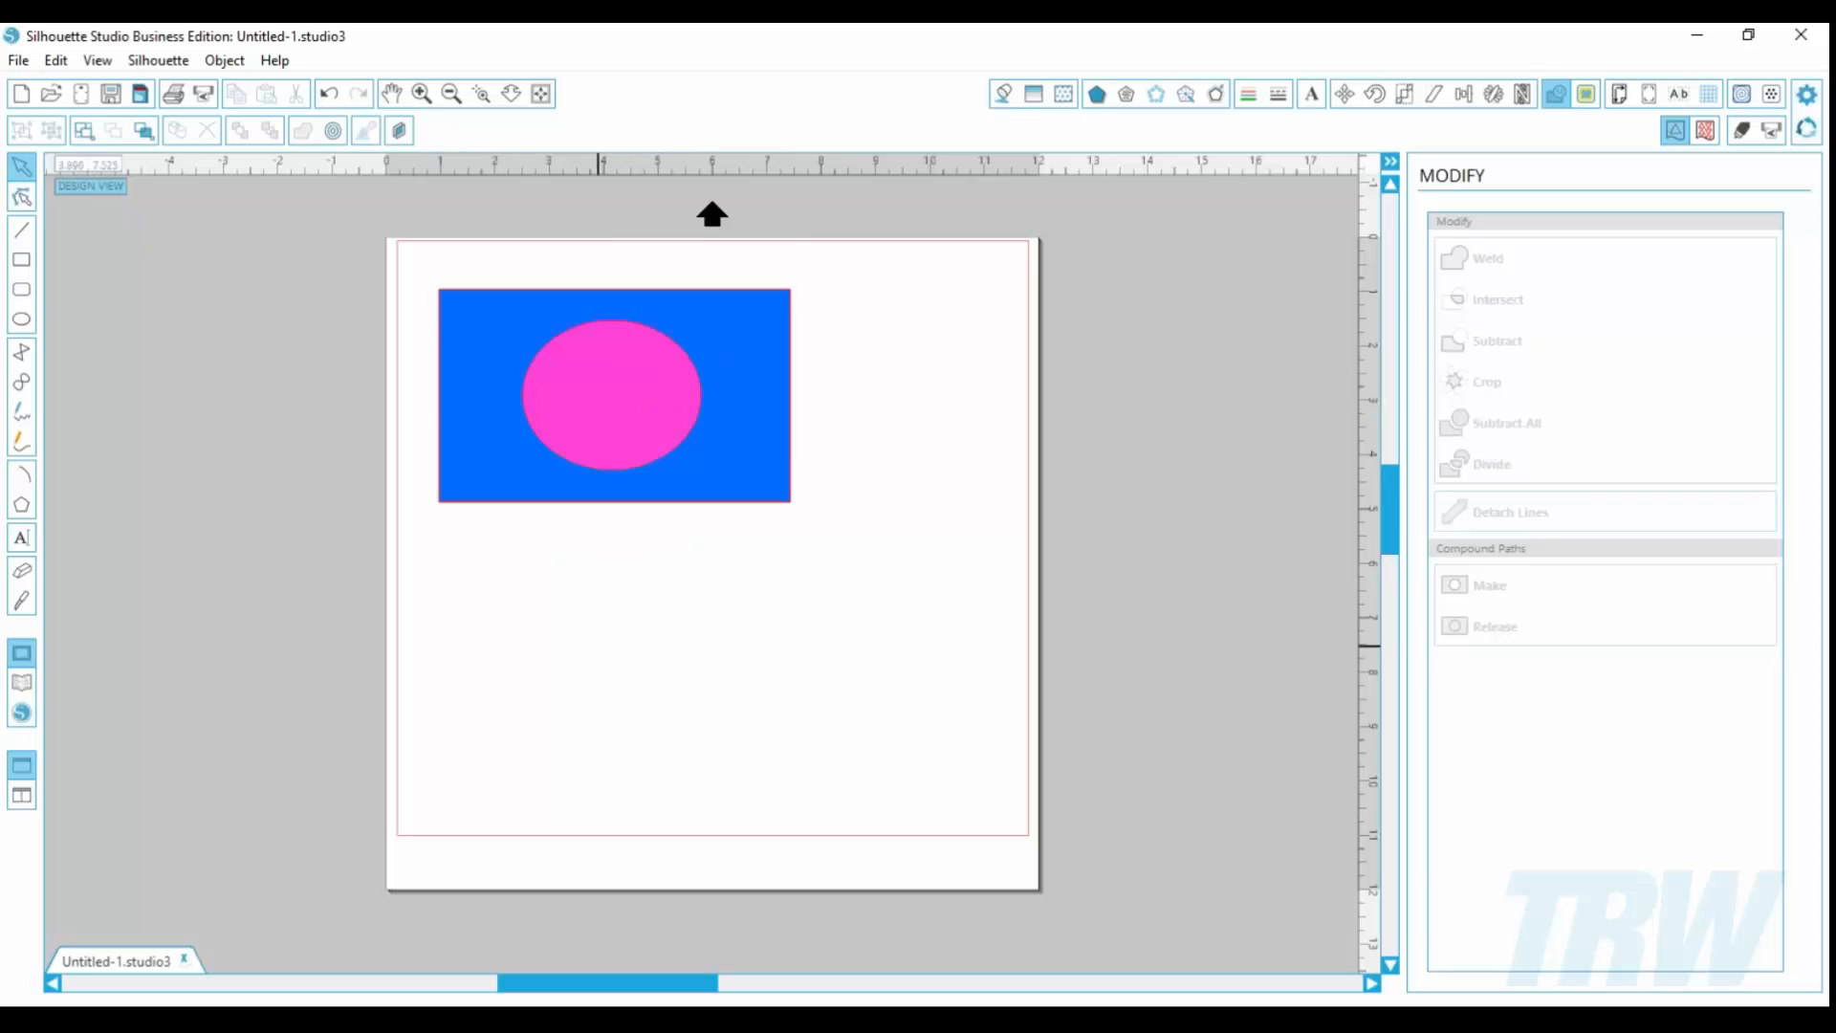
Step: Crop the rectangle and the ellipse, and undo the crop
left_click_drag(870, 614, 703, 457)
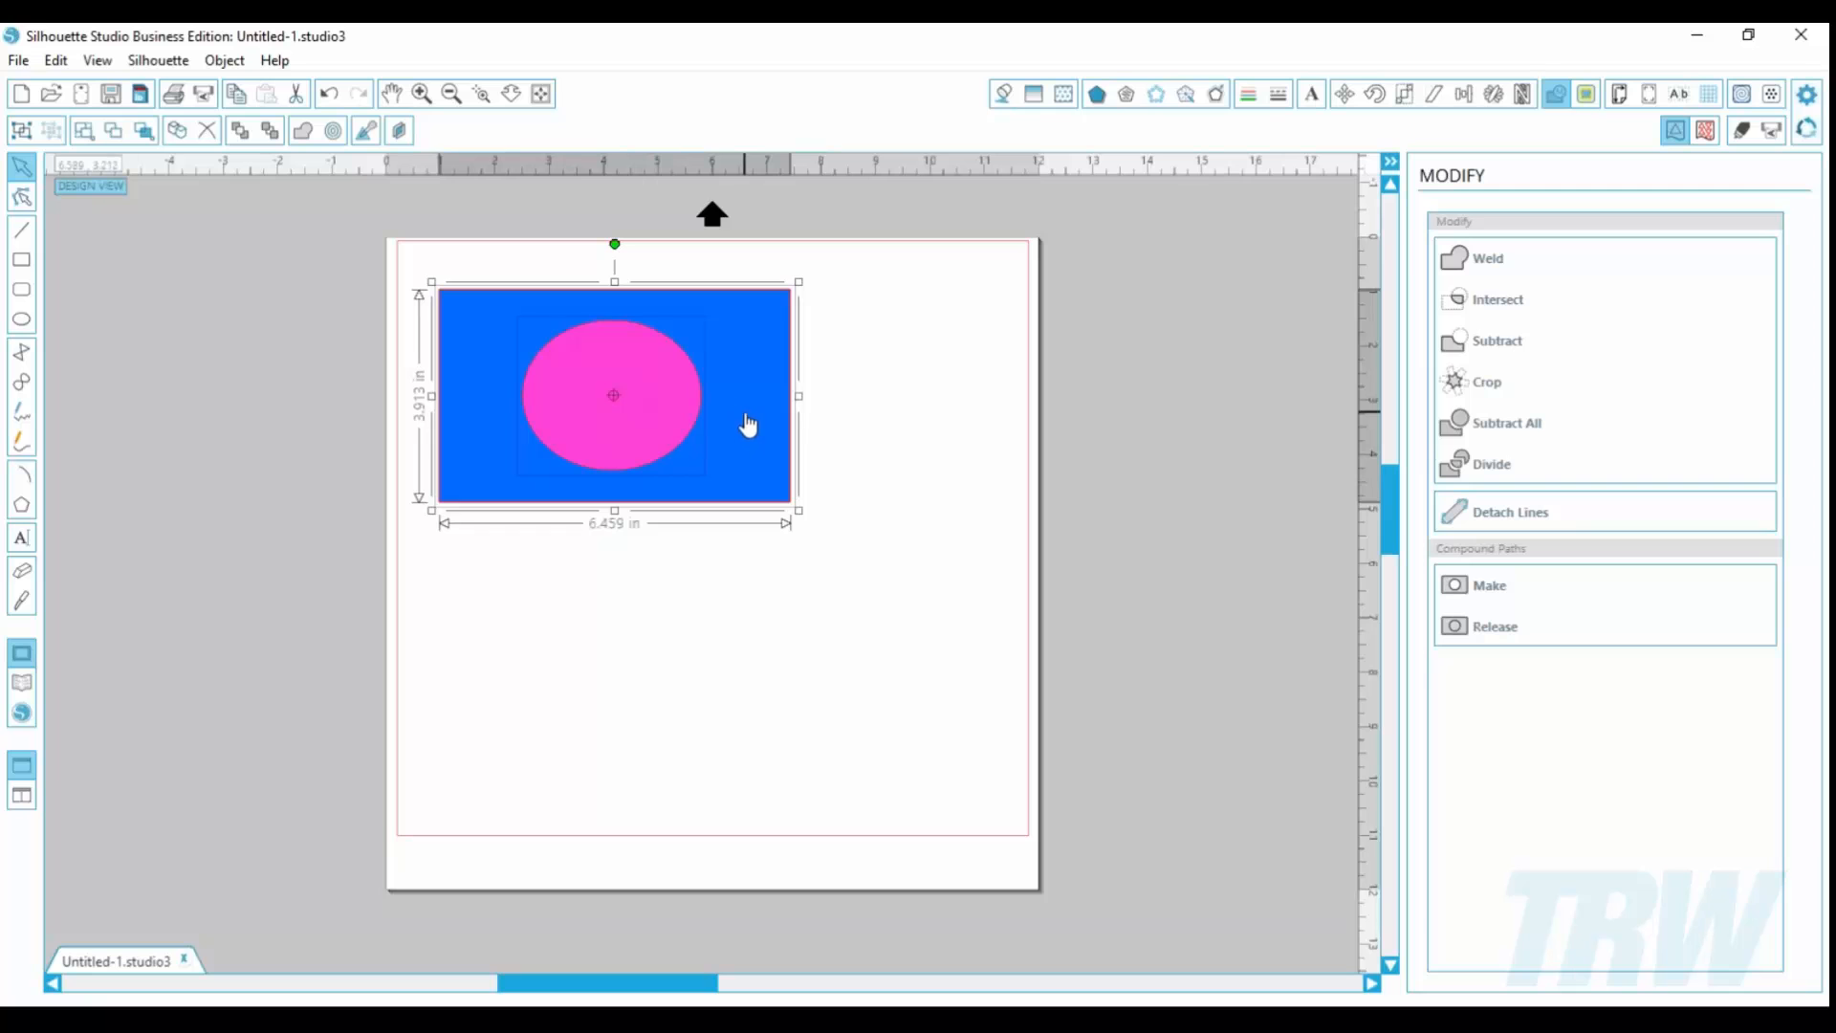
left_click(1504, 390)
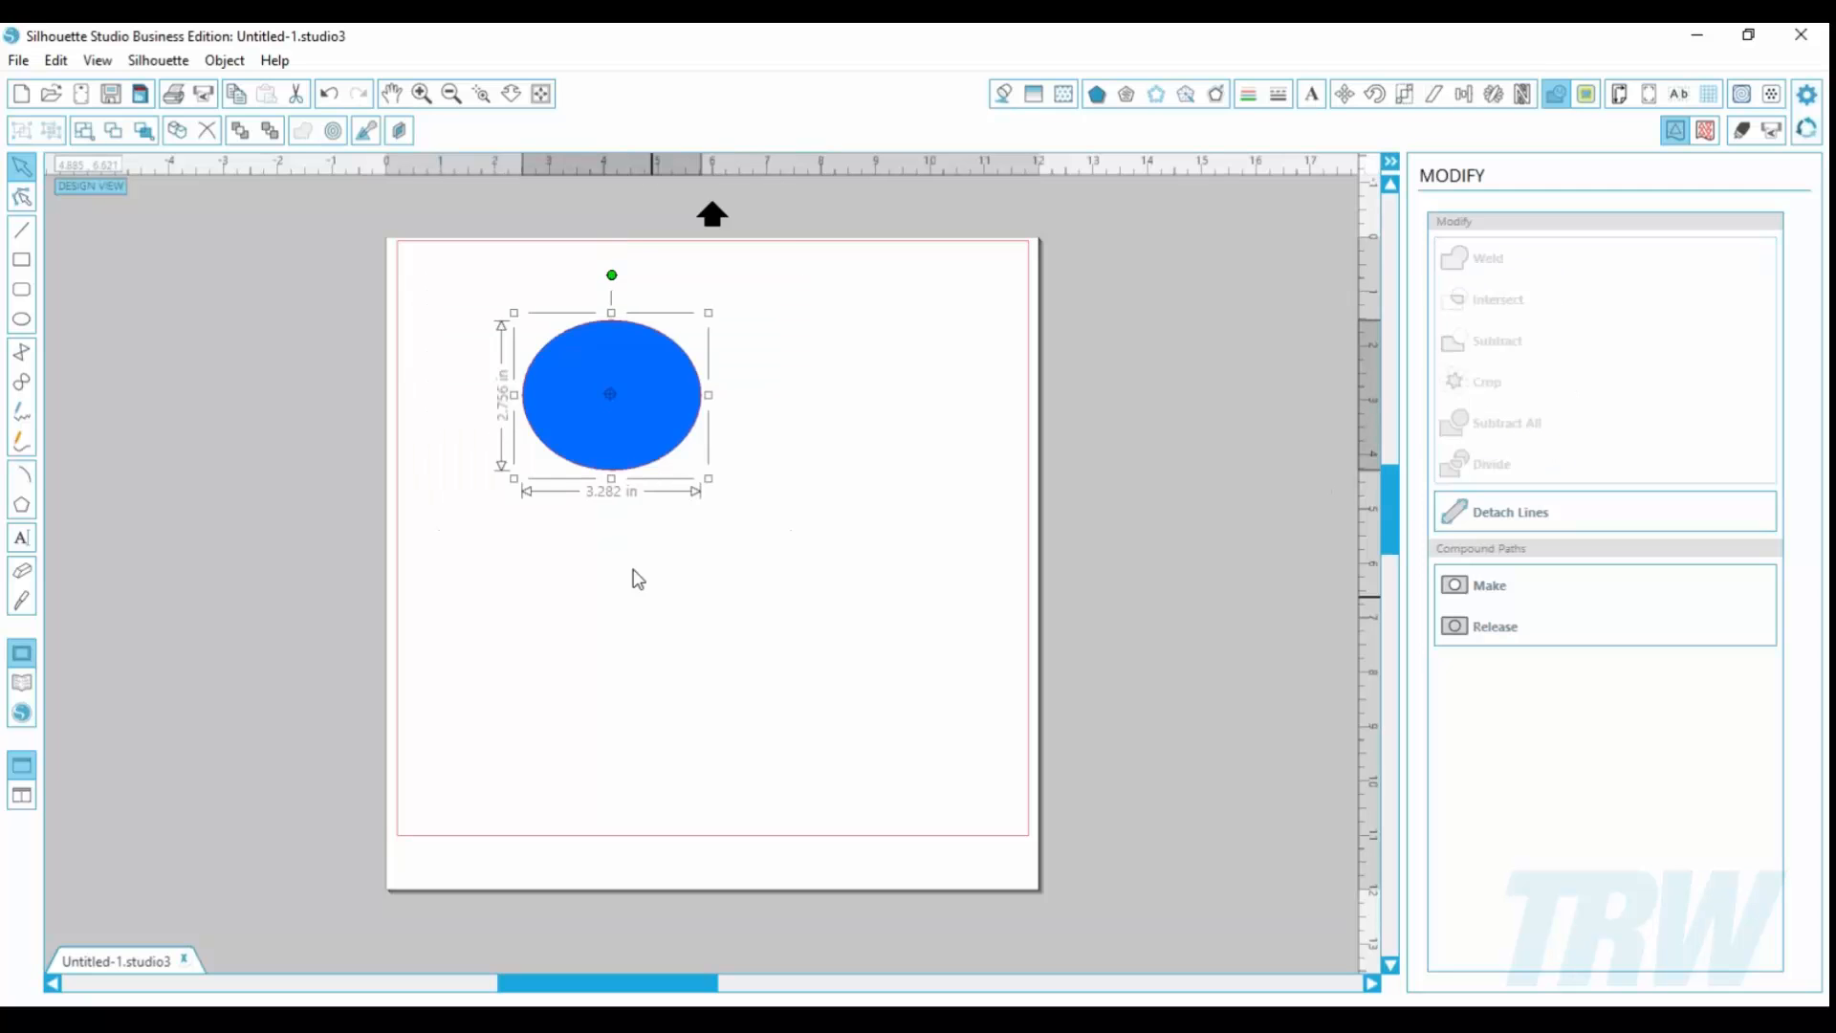
key("ctrl+z")
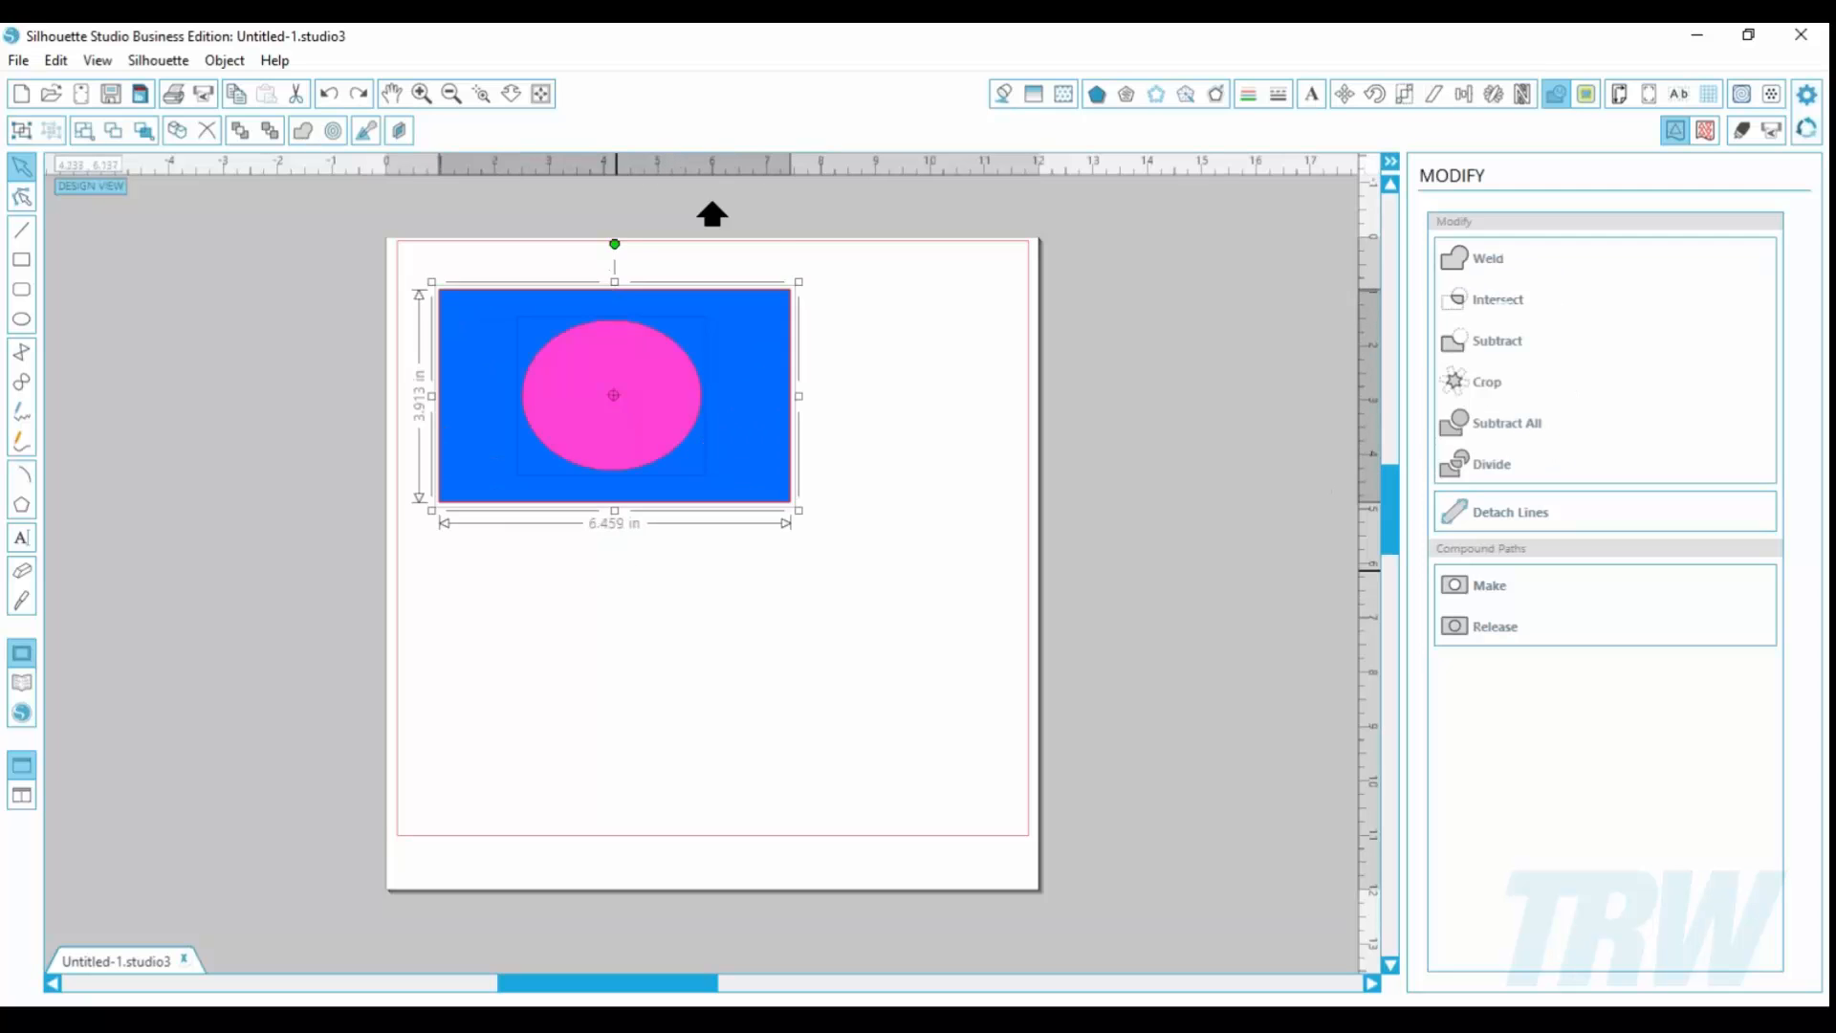
Step: Move the pink ellipse below the blue rectangle and select the rectangle
left_click(697, 660)
left_click_drag(658, 432, 650, 664)
left_click(623, 442)
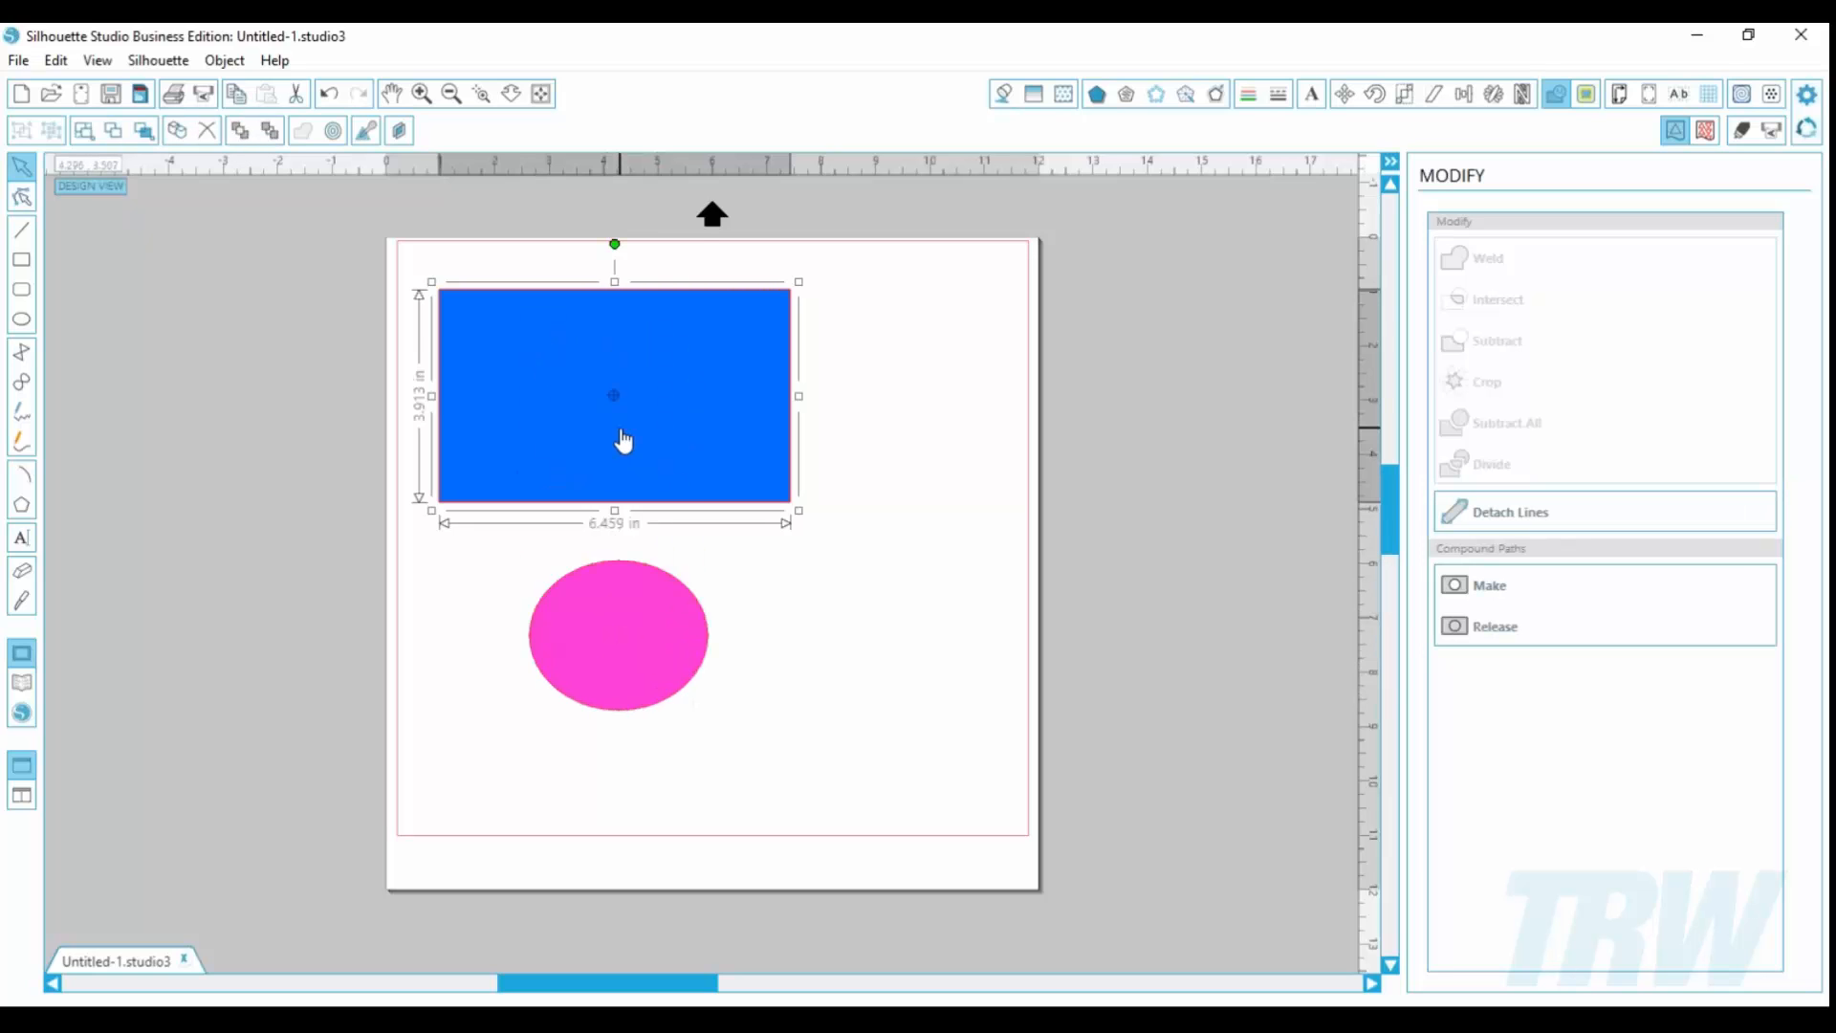
Step: Replace the blue rectangle with a first name in capital letters as text, enlarged to about 6.5 in wide
key("Delete")
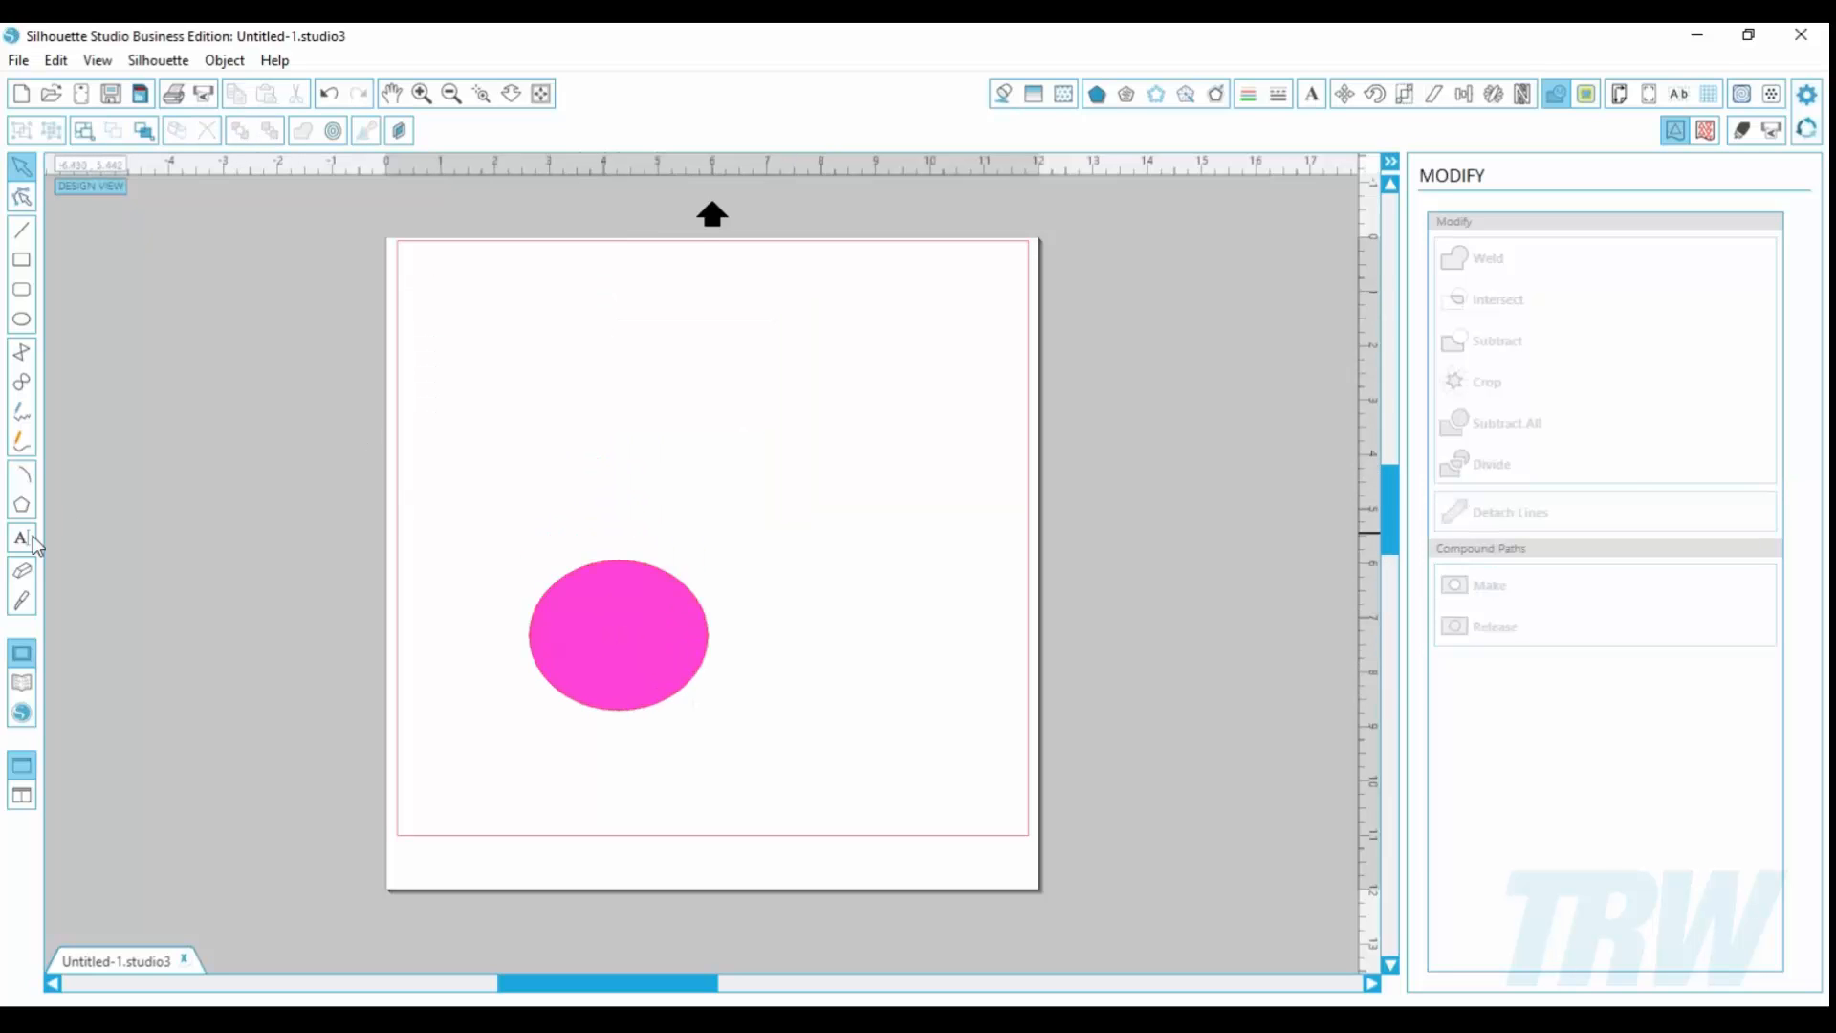
key("t")
left_click(556, 360)
type("L")
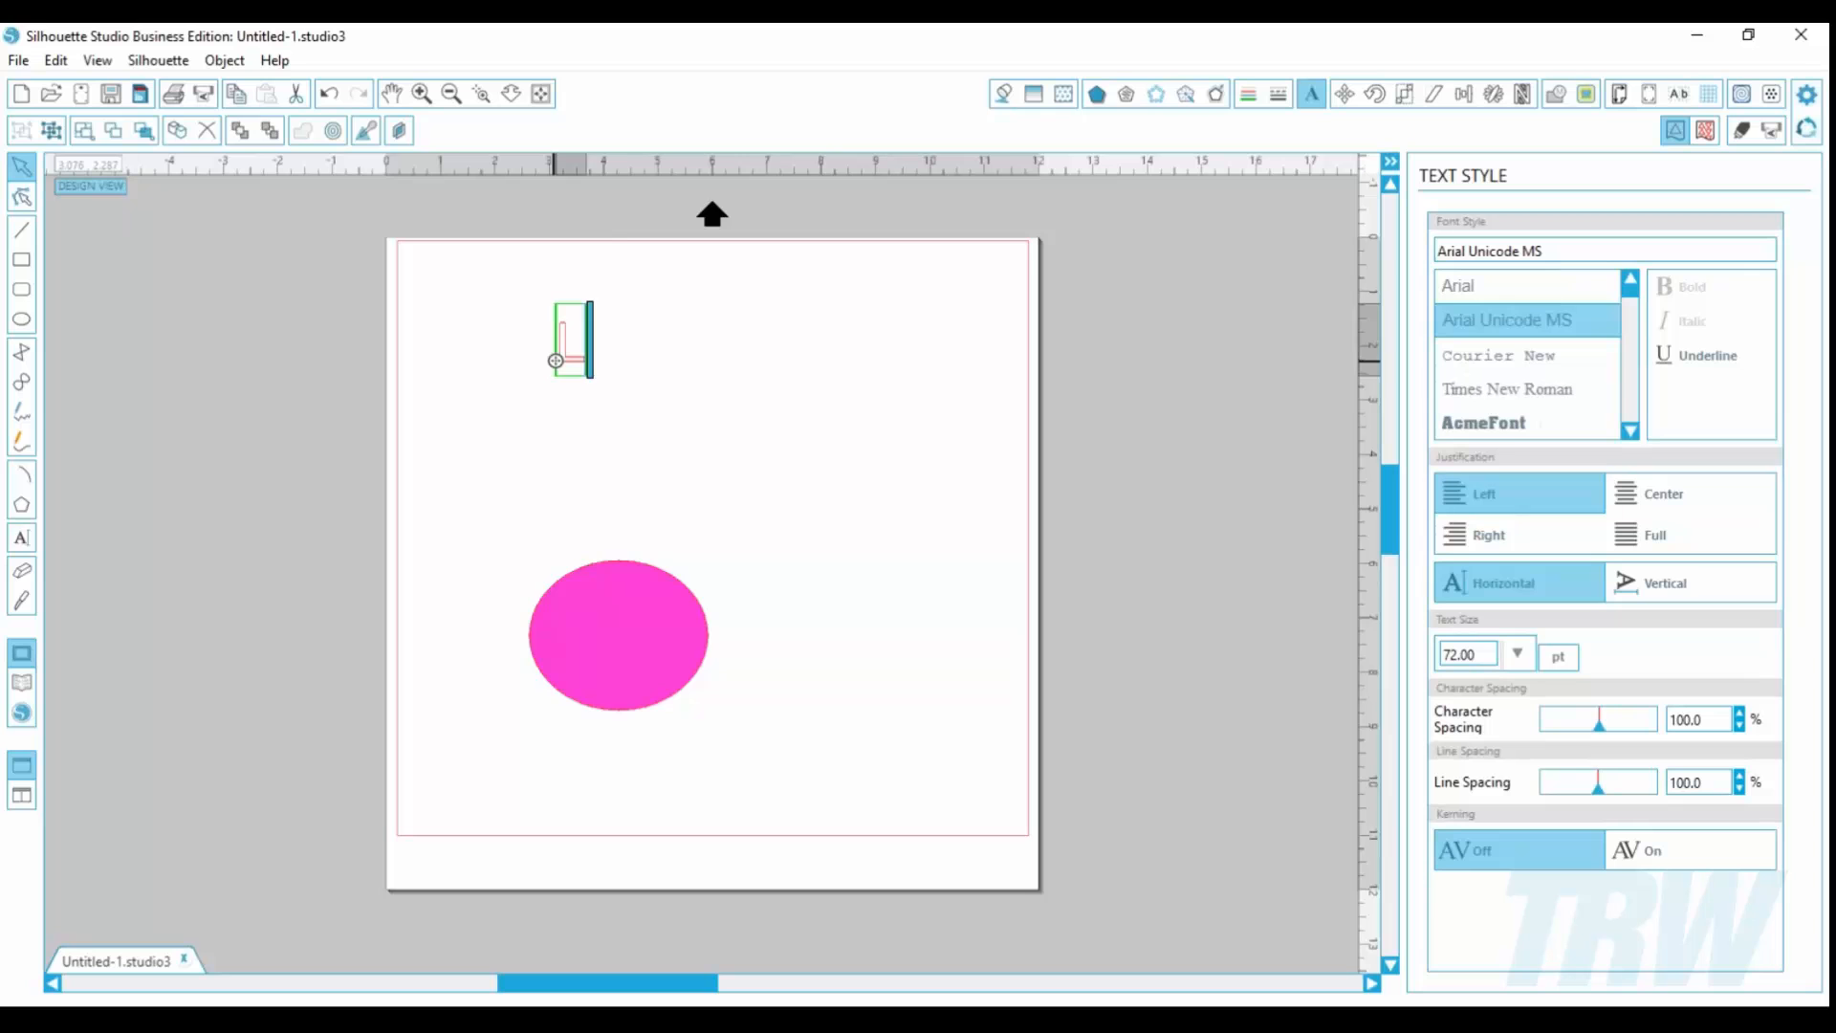
type("ISA")
left_click(653, 440)
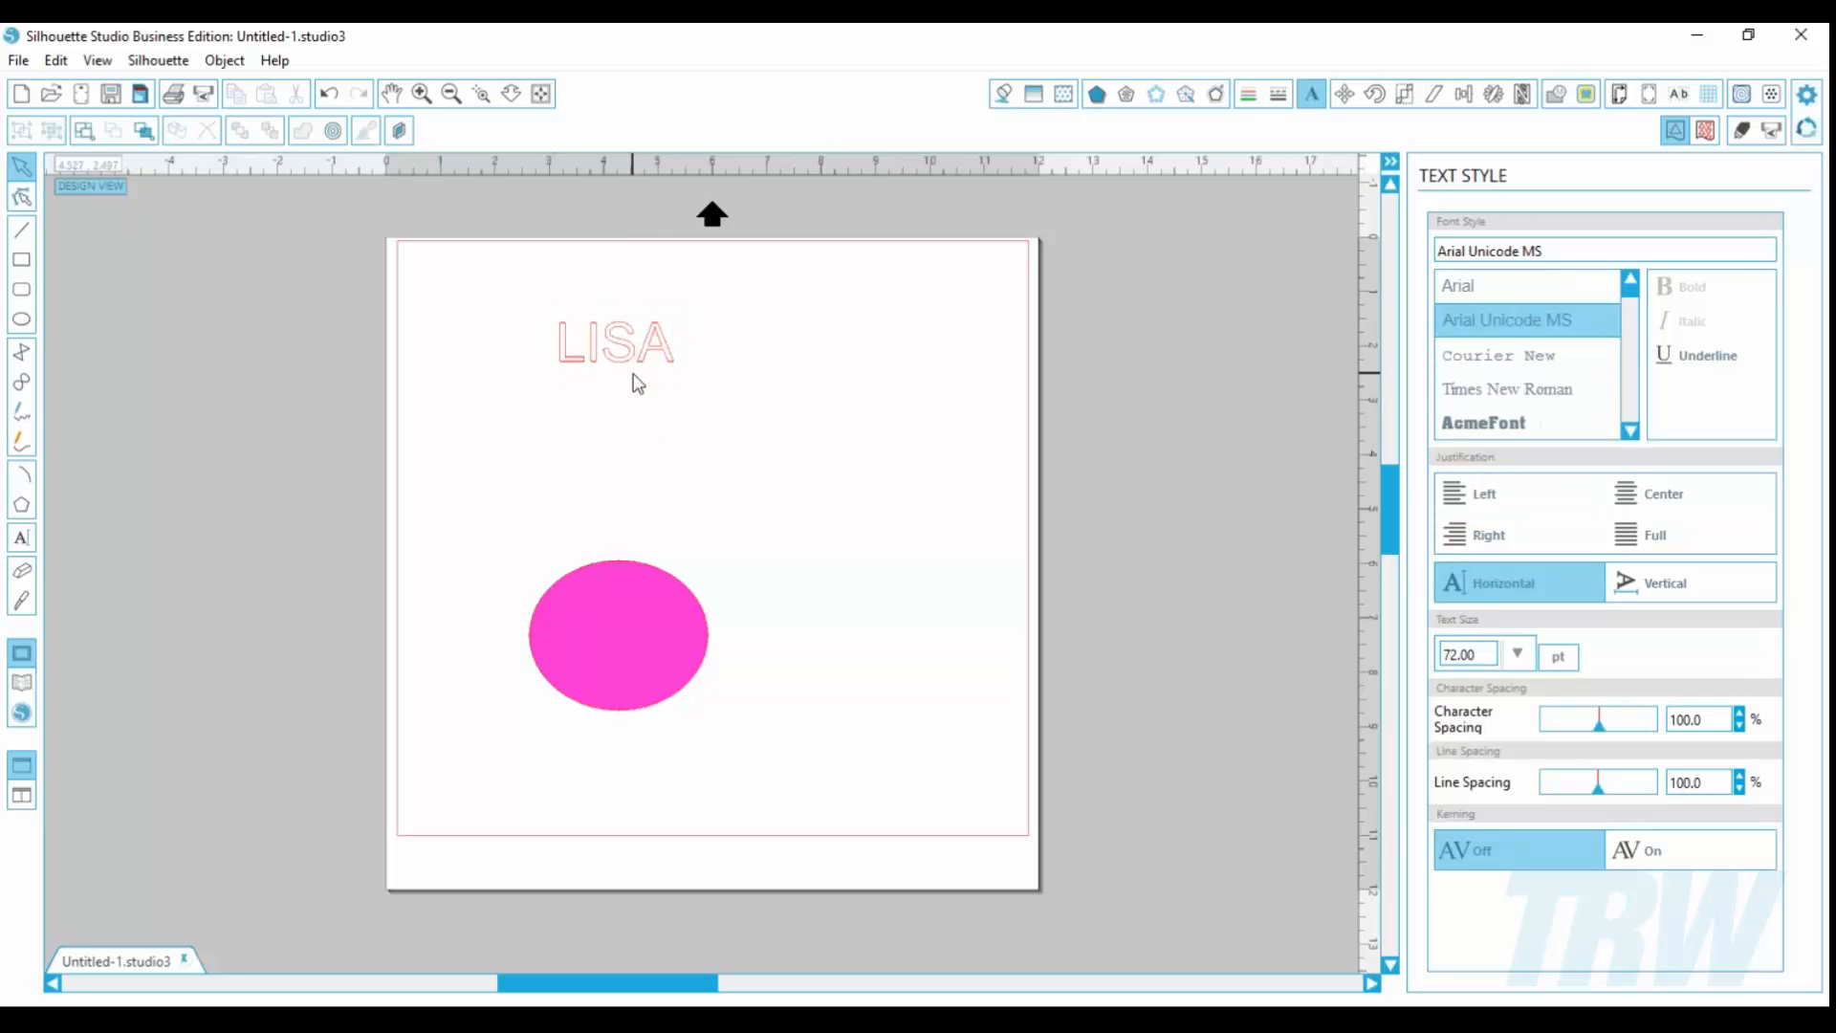
left_click(636, 362)
left_click_drag(689, 391, 869, 611)
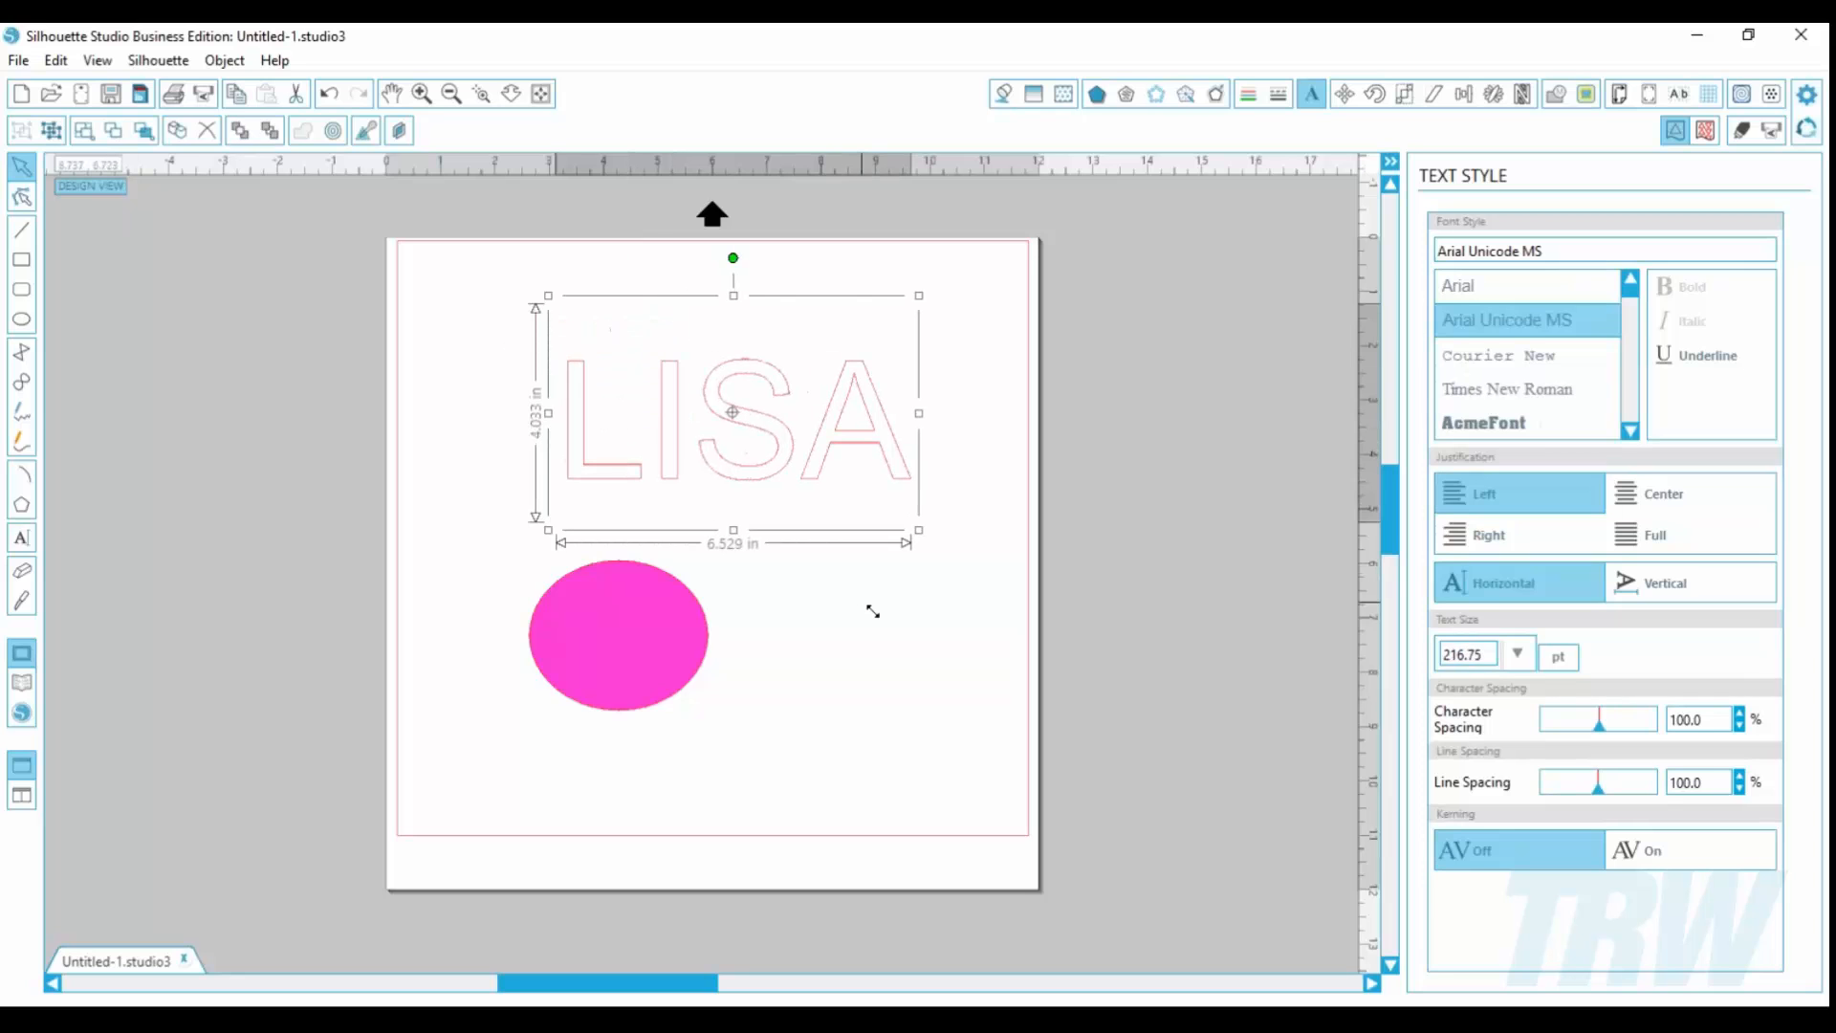
Step: Bring the pink ellipse in front of the text's middle letters and shrink it to about 2.9 by 2.4 in
left_click_drag(639, 669, 764, 390)
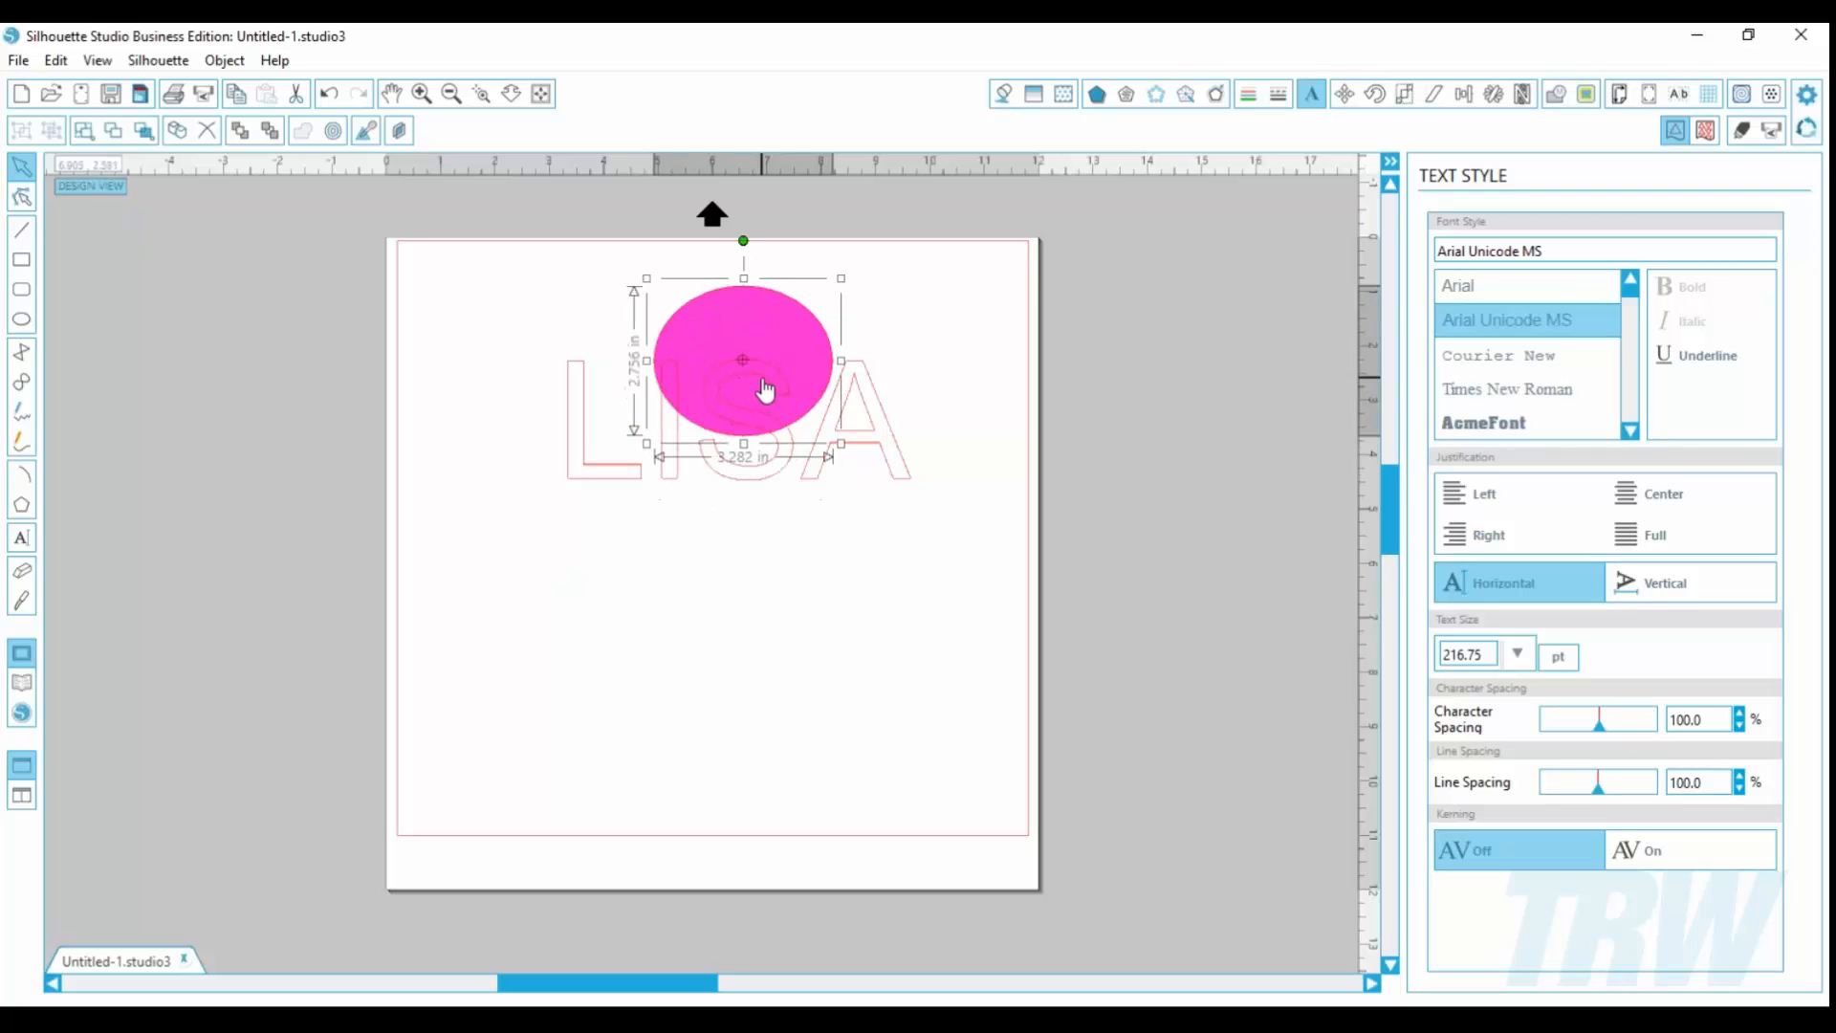
right_click(754, 317)
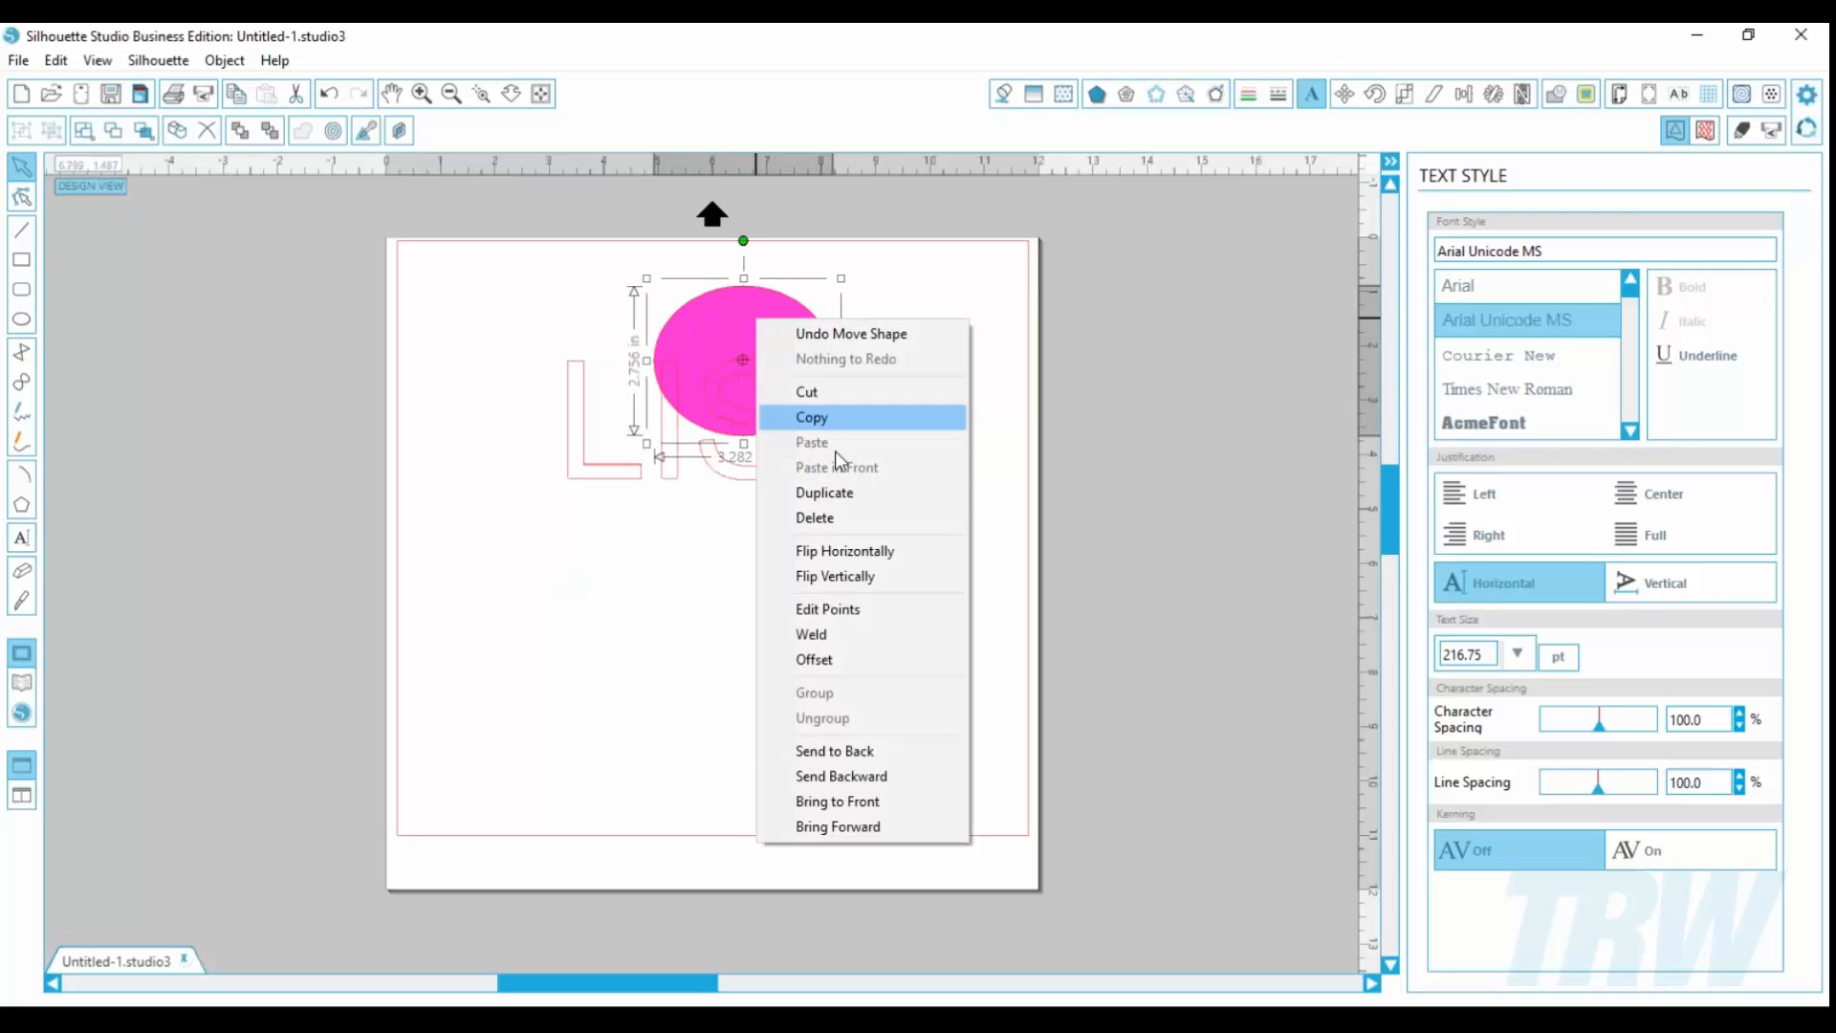
left_click(880, 796)
left_click_drag(765, 360, 731, 416)
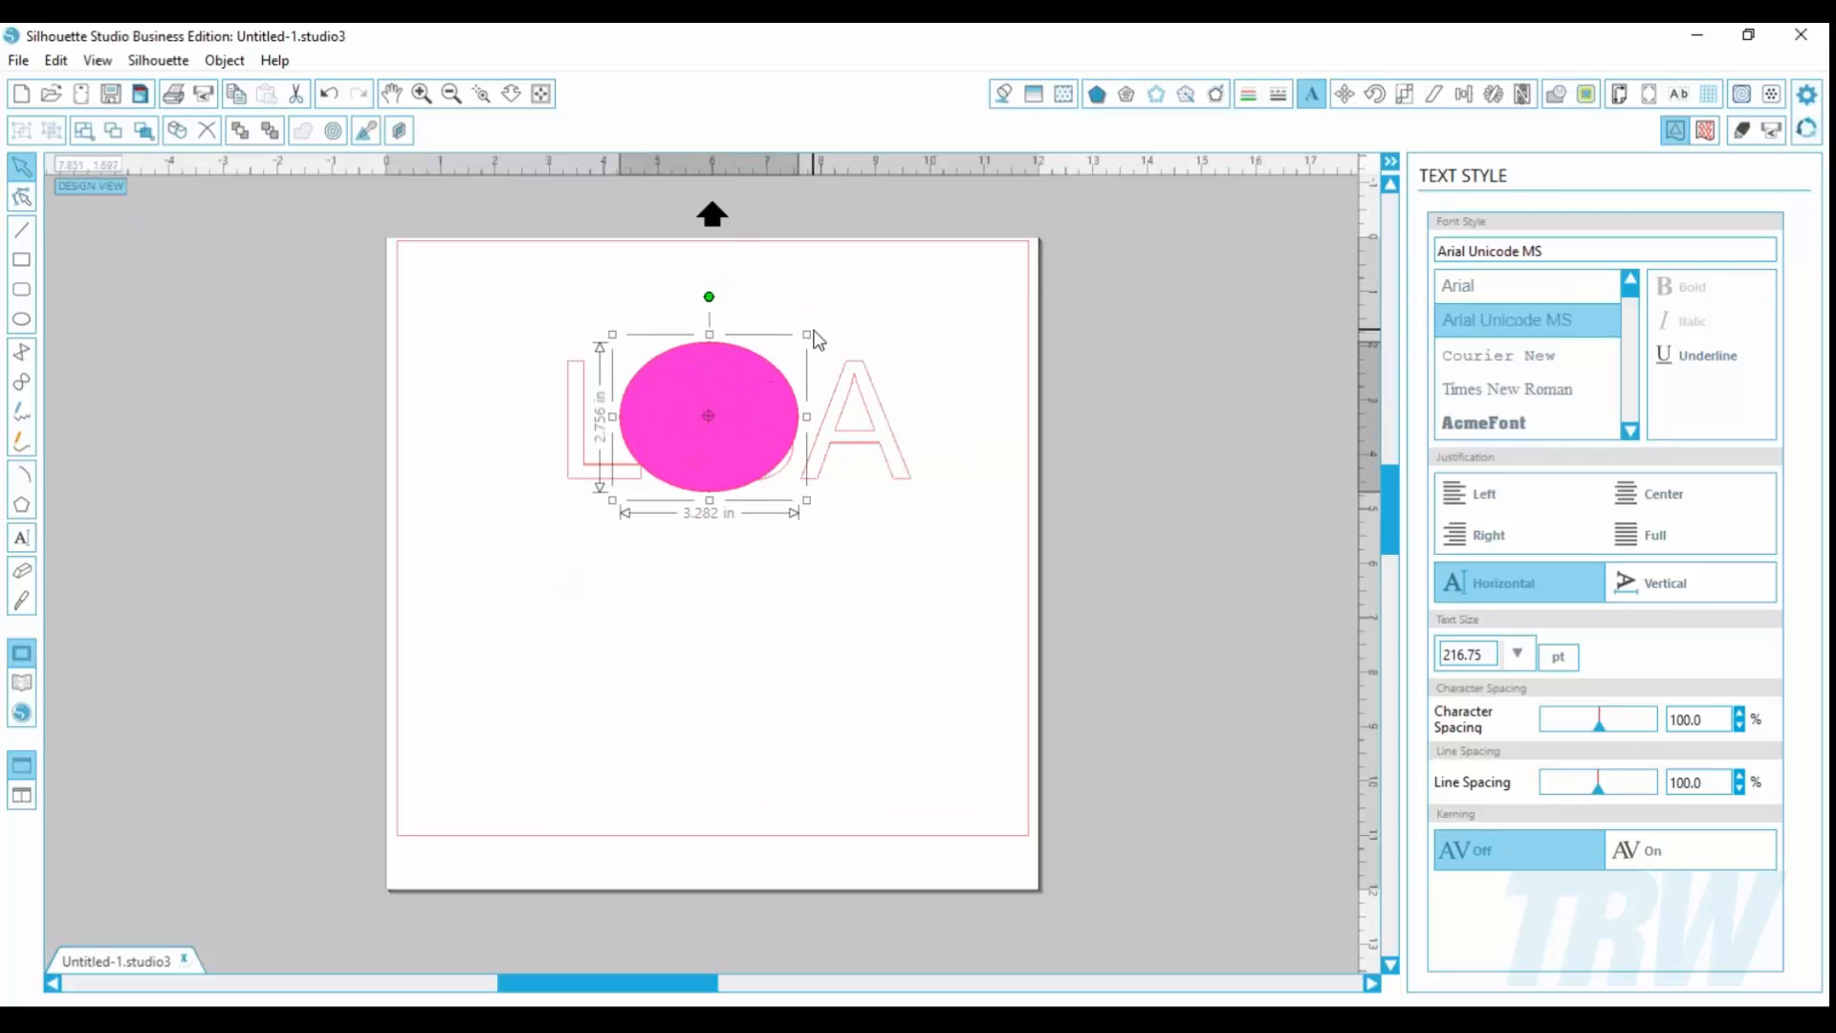
left_click_drag(805, 337, 791, 351)
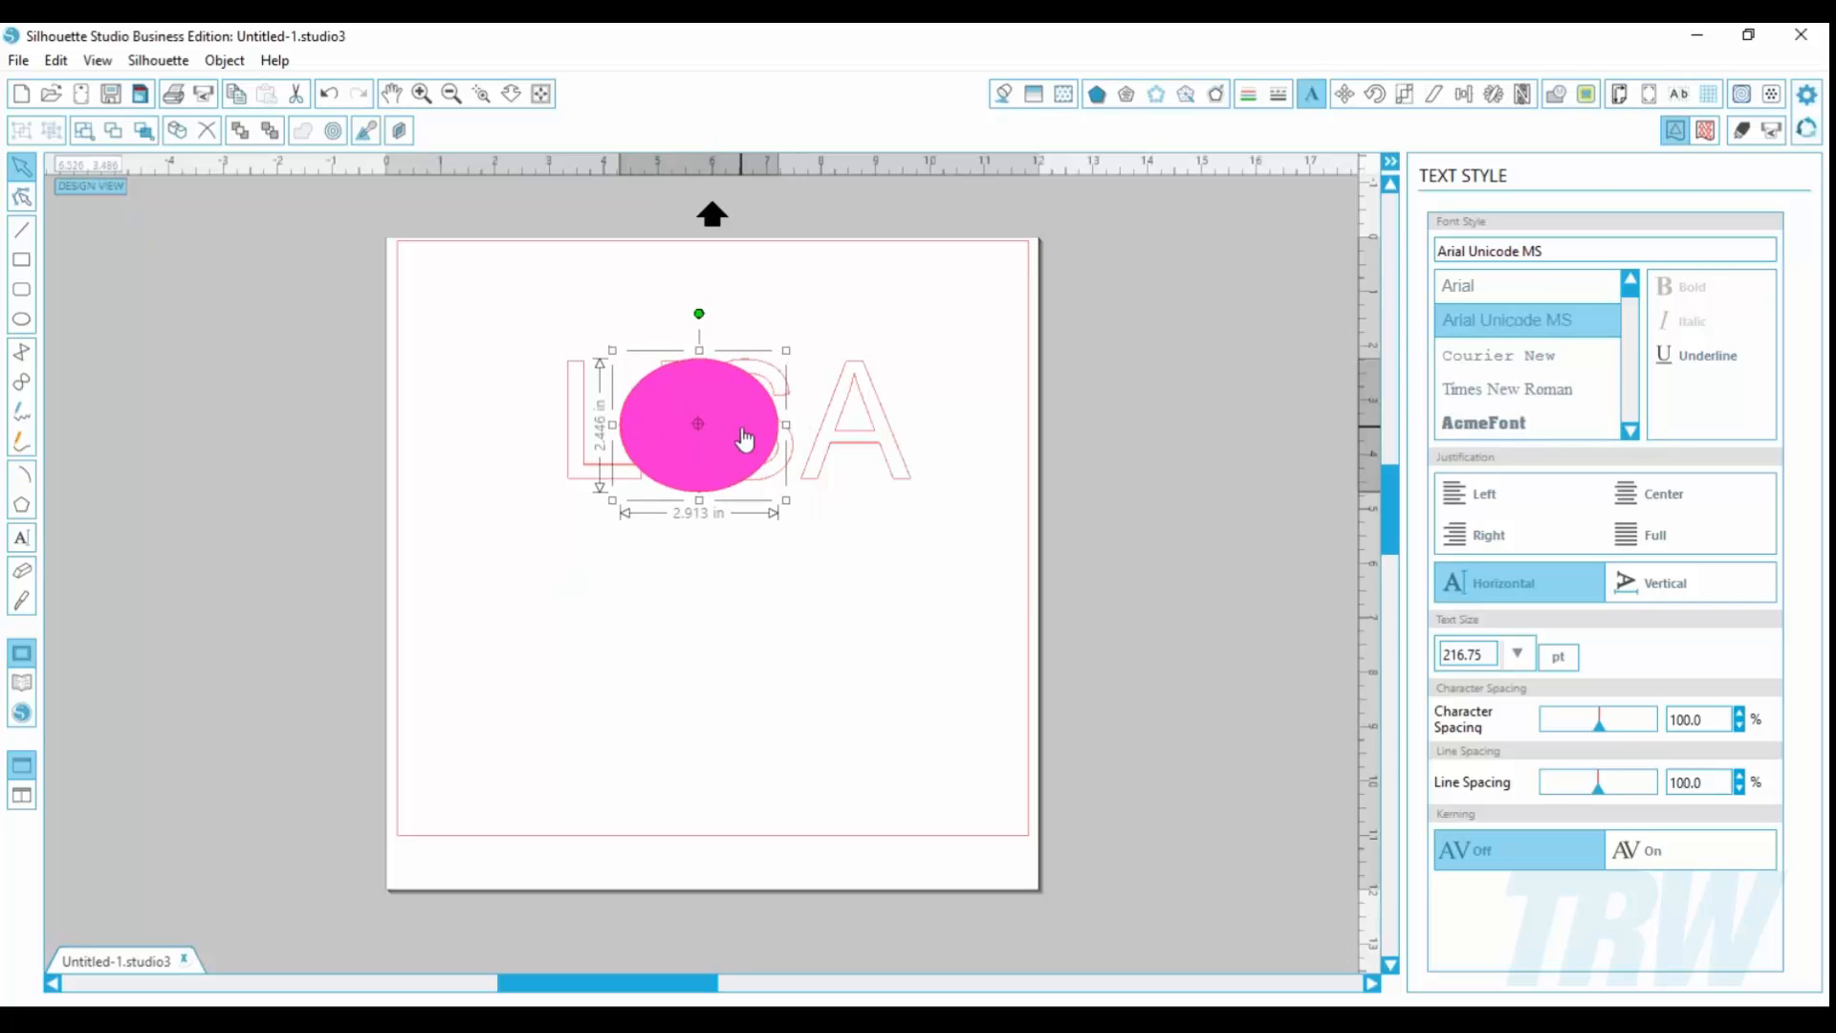
left_click_drag(766, 436, 786, 437)
left_click(730, 622)
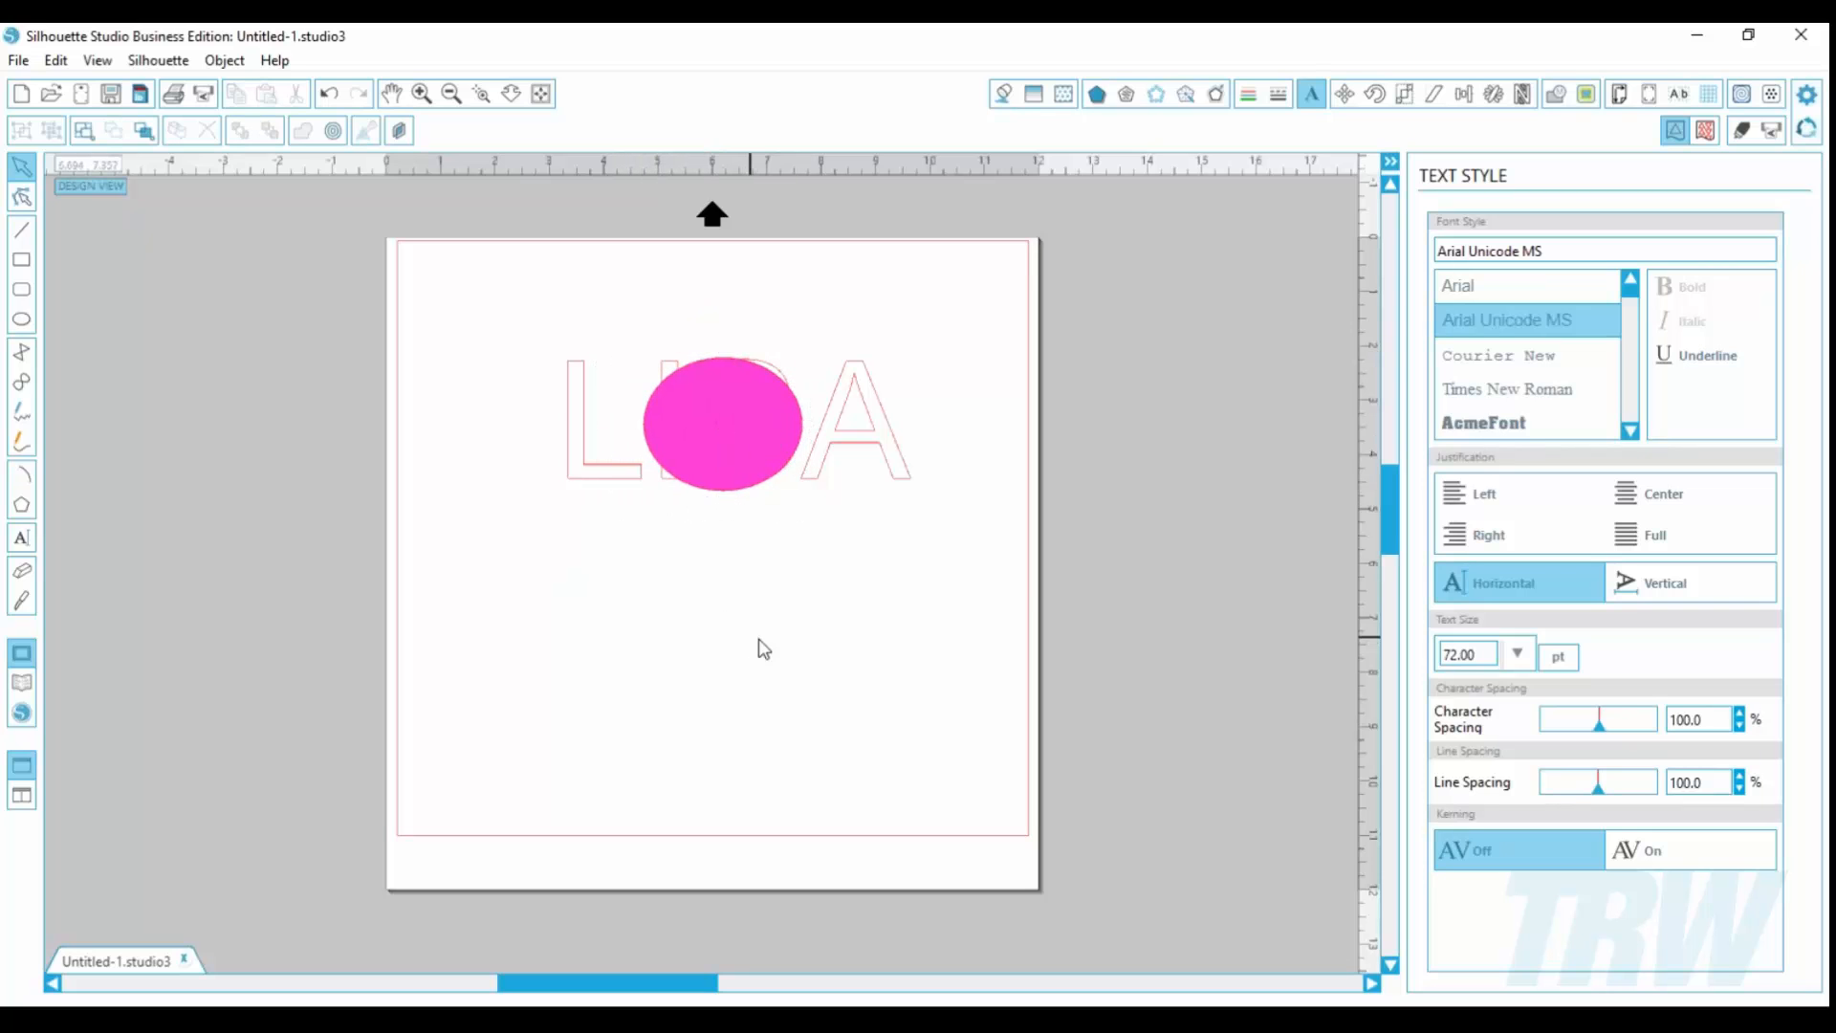
Step: Crop the text together with the pink ellipse and inspect the cropped letters up close
key("ctrl+a")
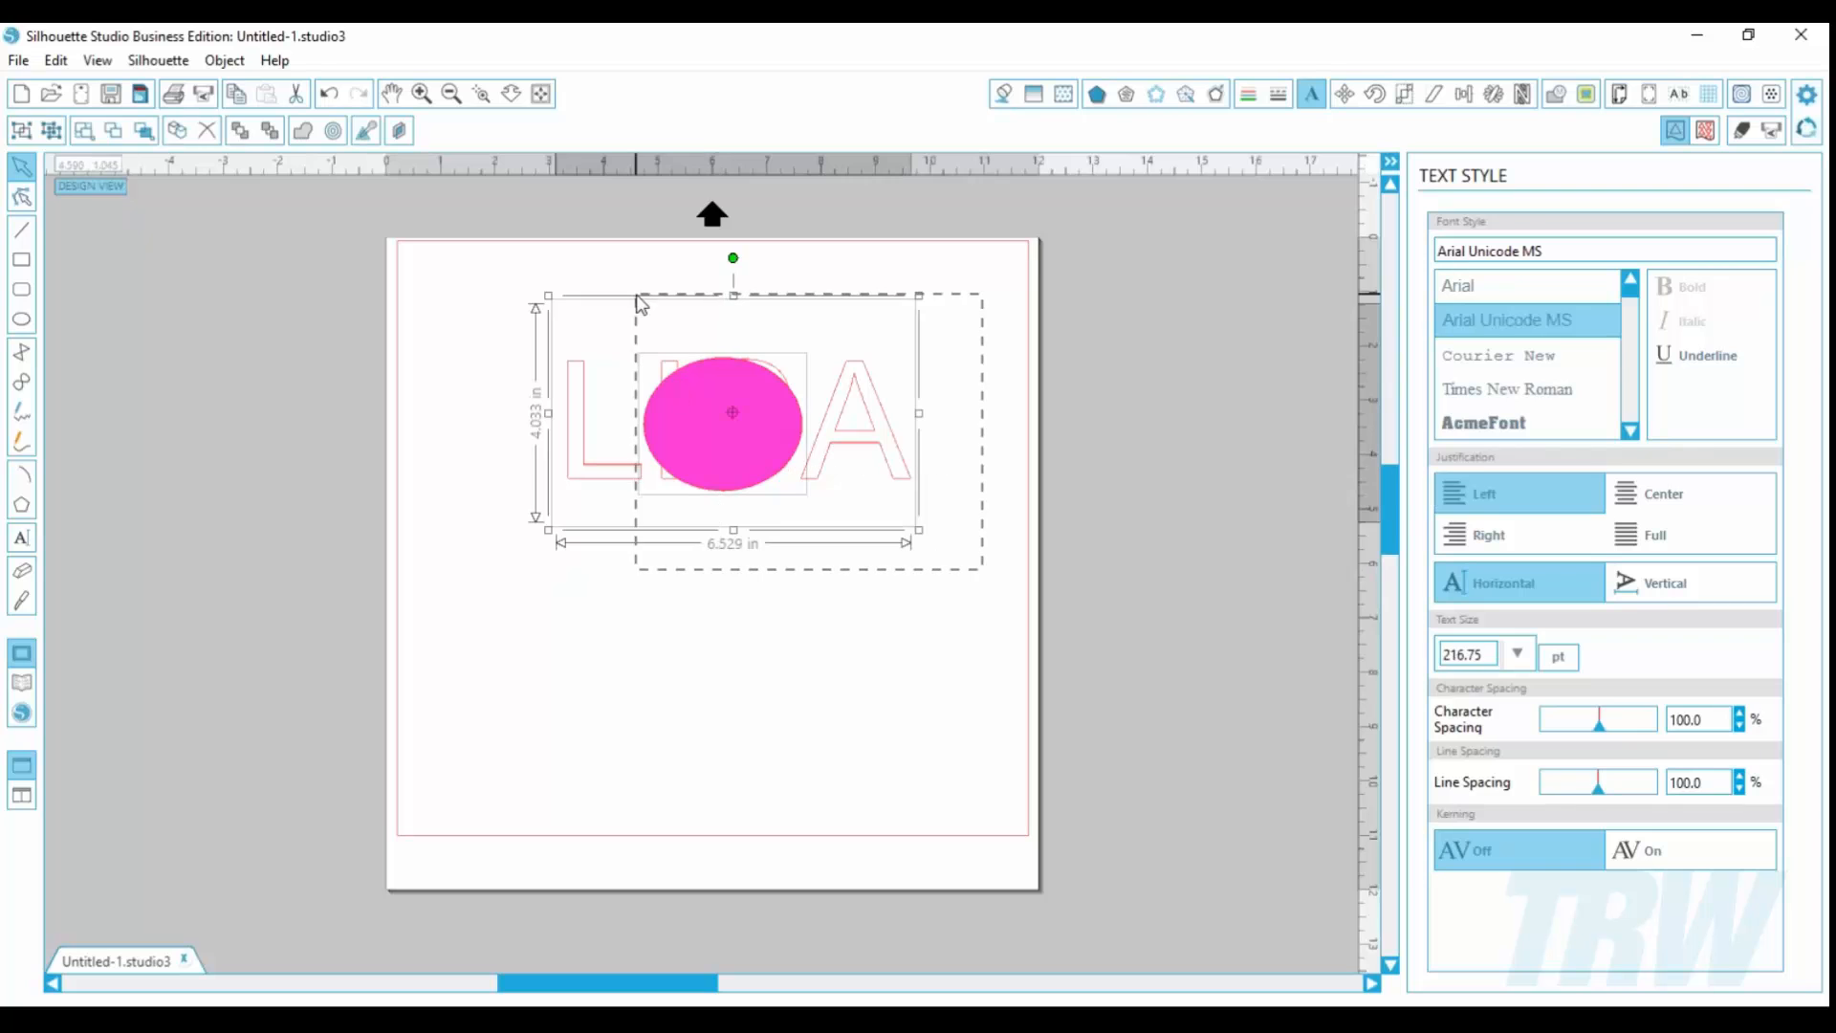
left_click(1555, 95)
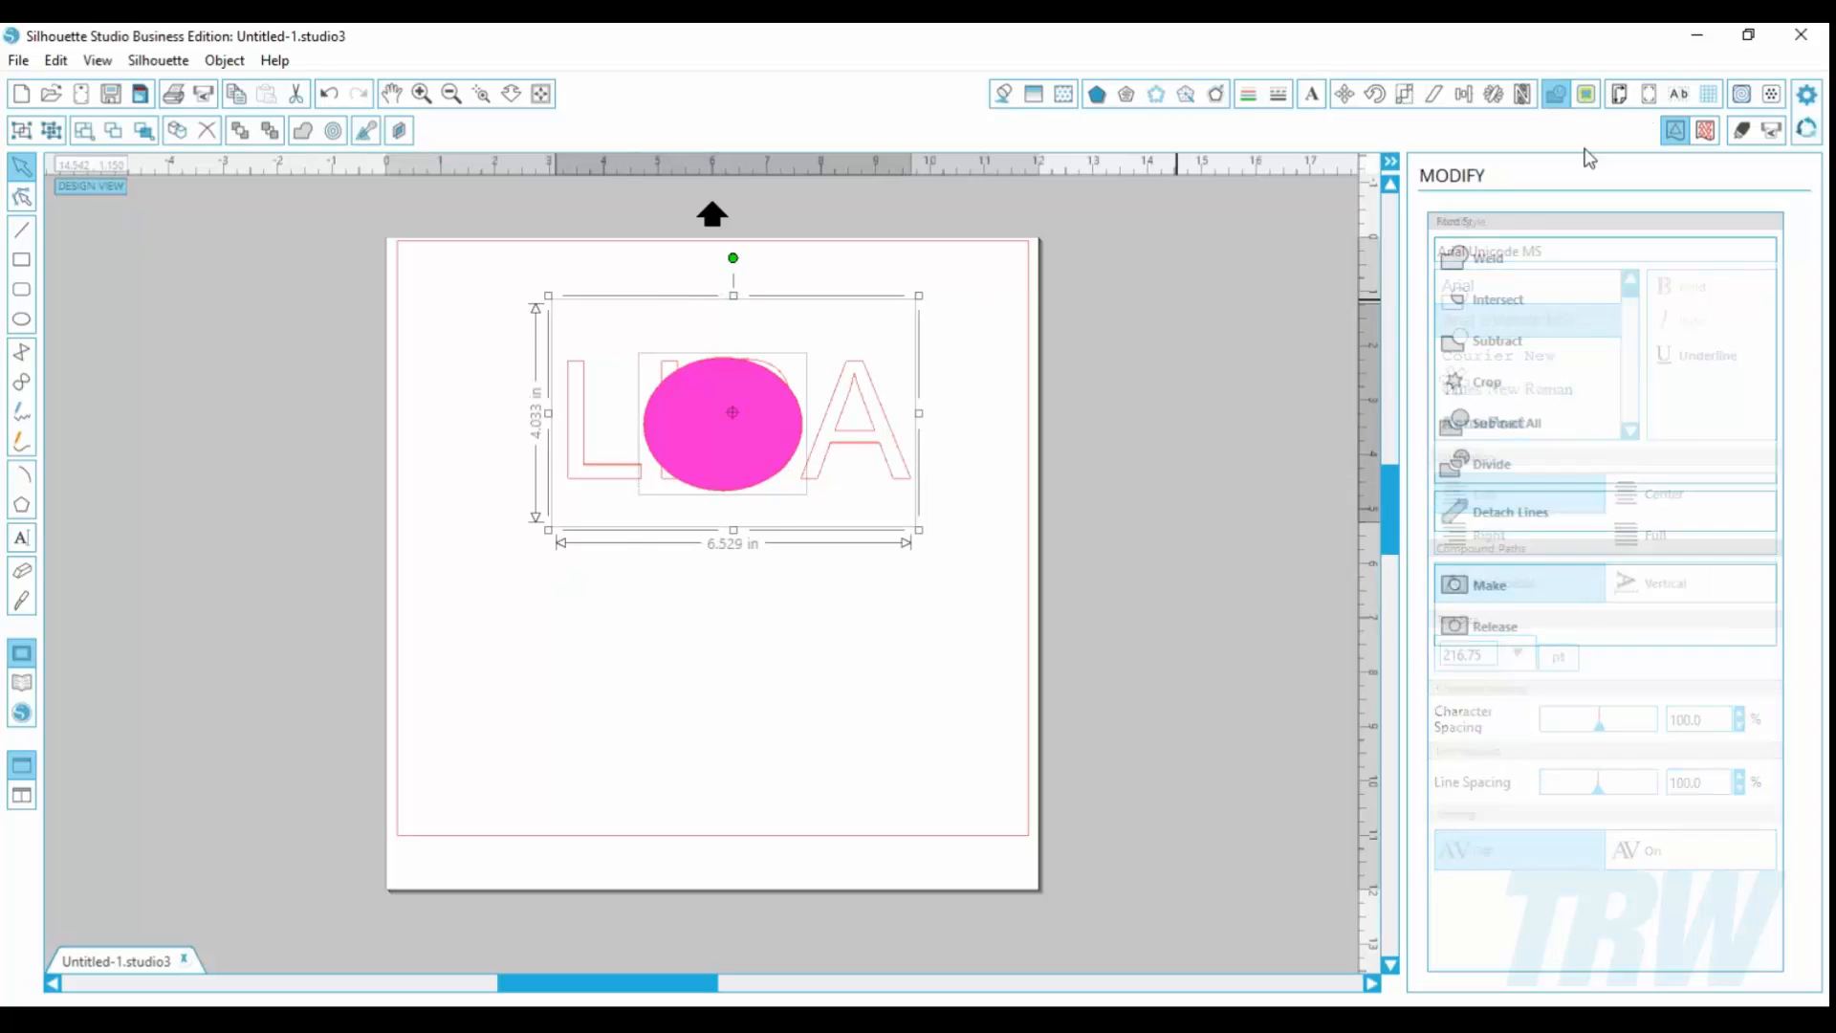
left_click(1506, 384)
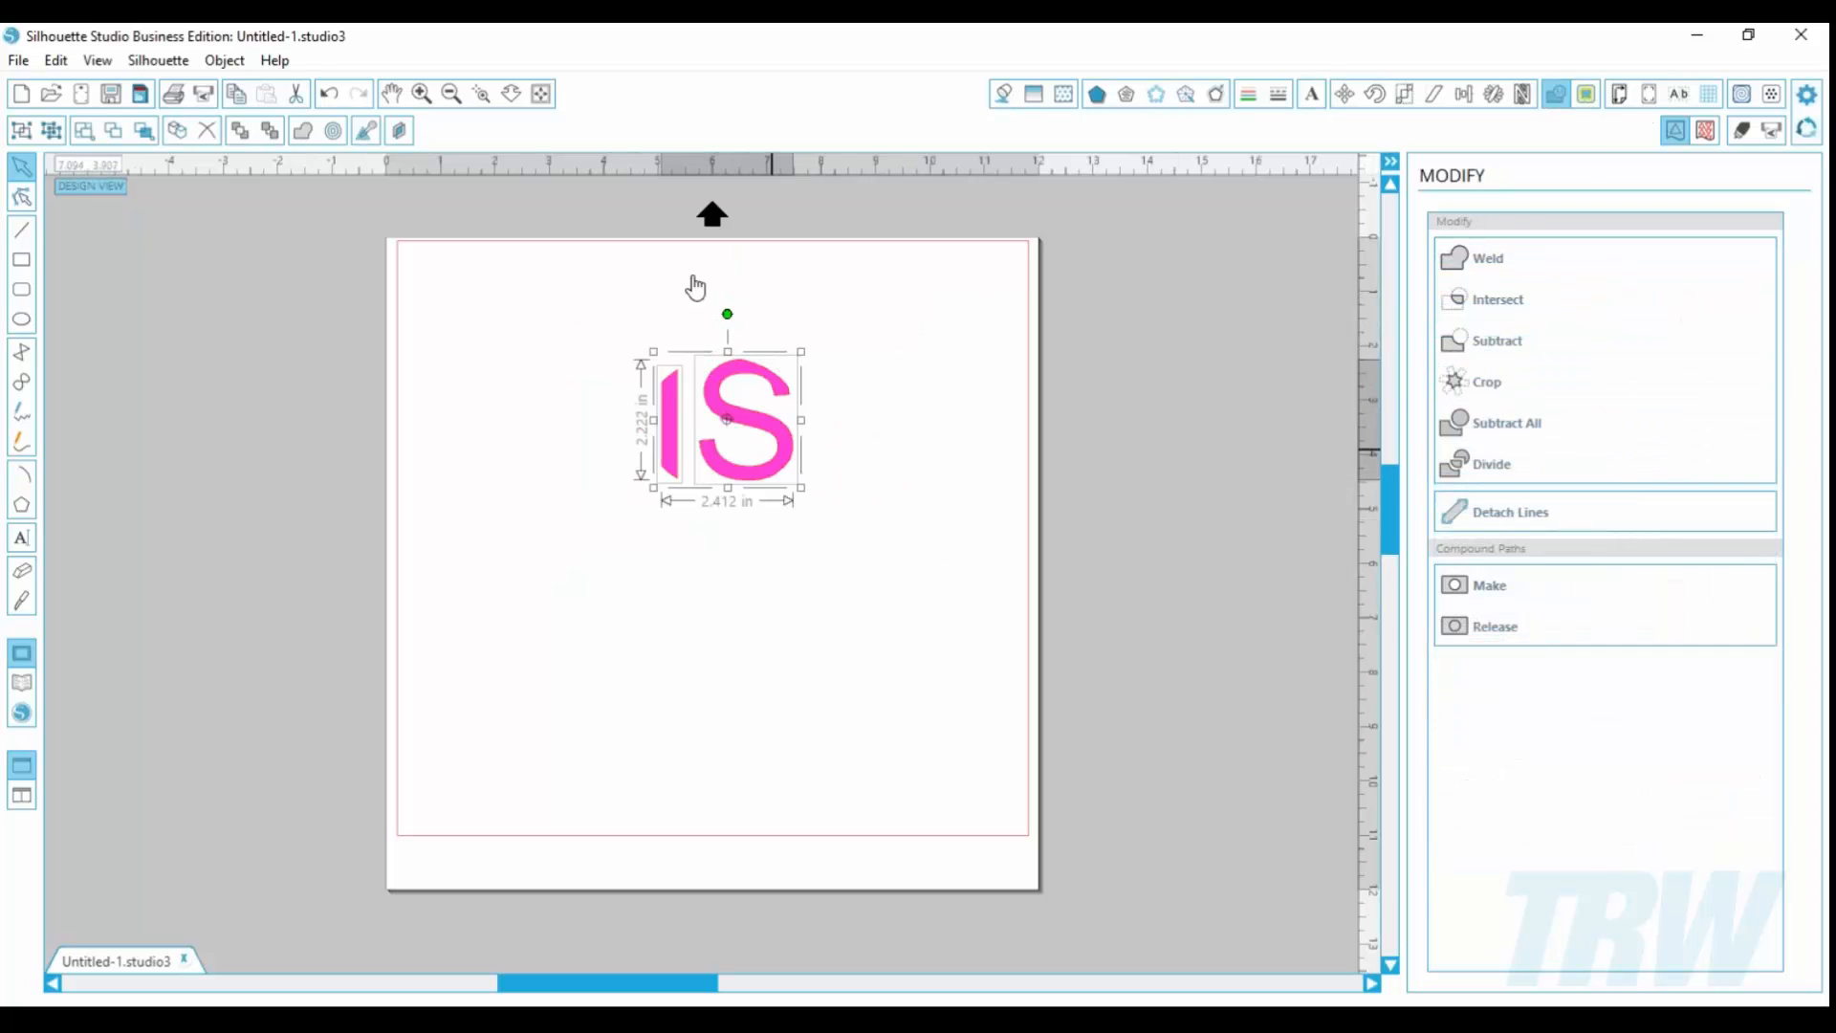
scroll(536, 266, "up", 2)
scroll(536, 267, "down", 4)
left_click(481, 95)
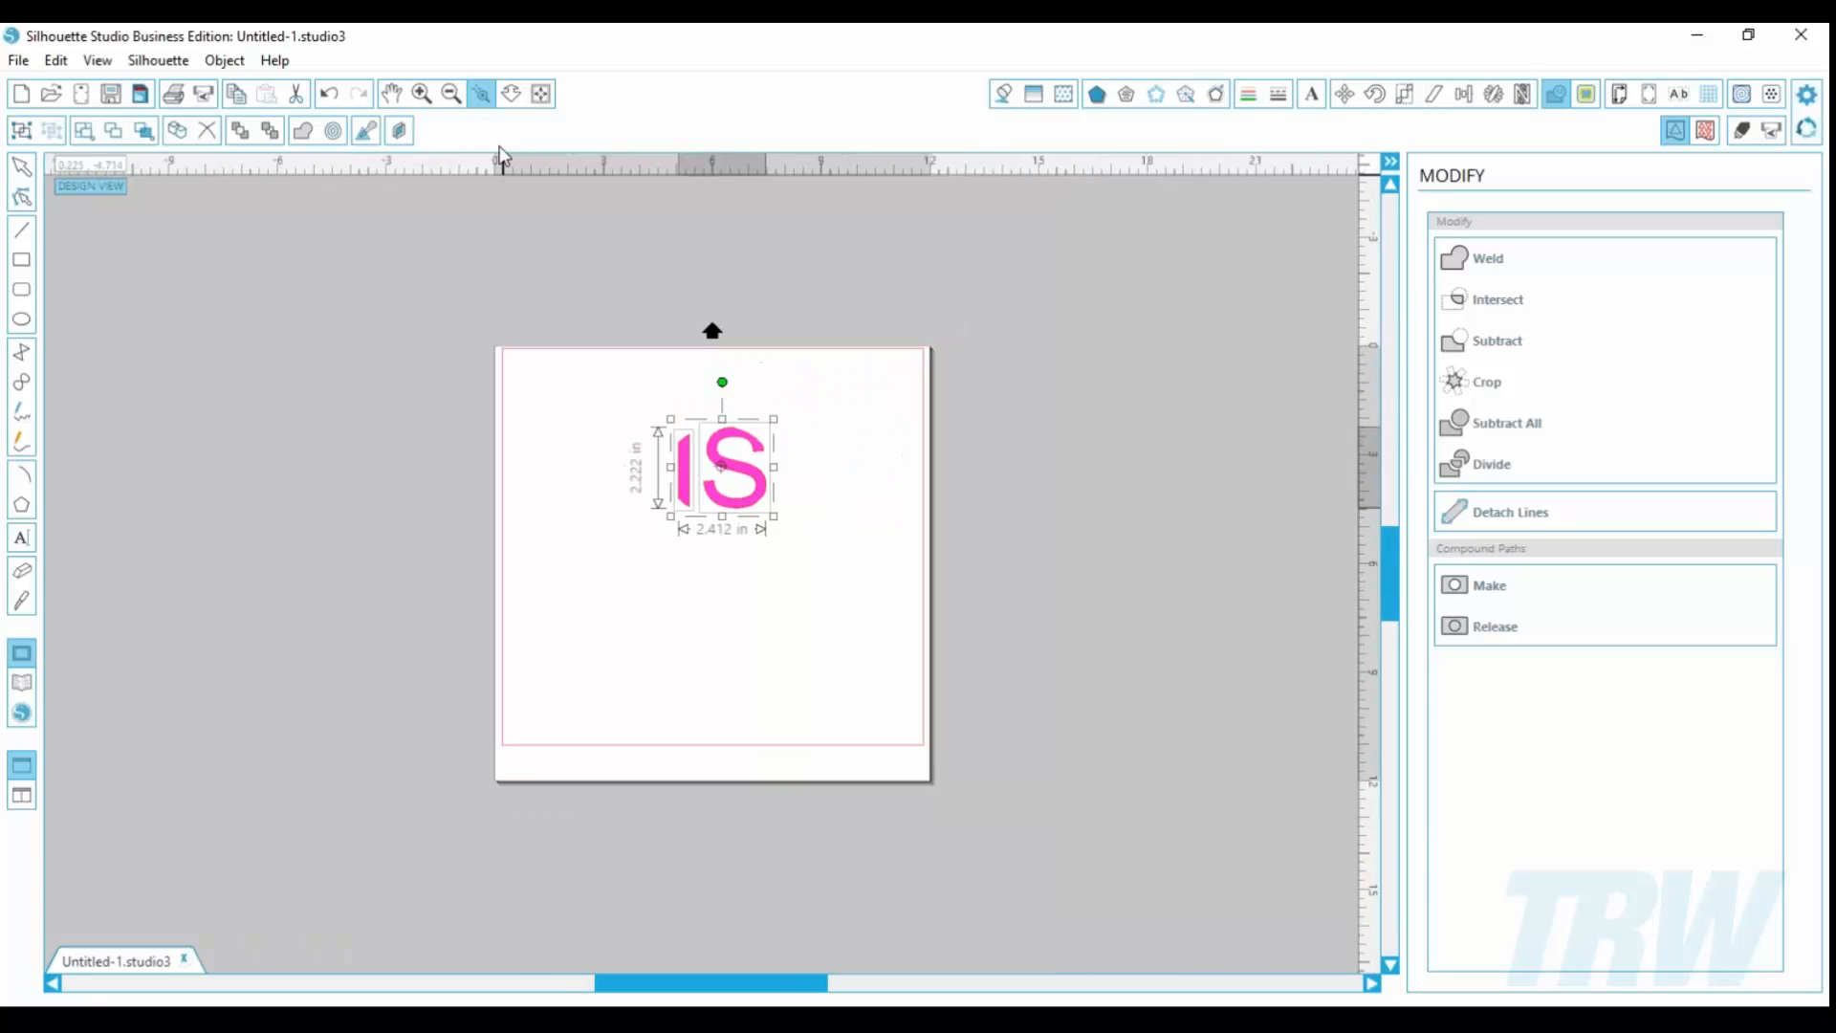
left_click_drag(575, 364, 857, 650)
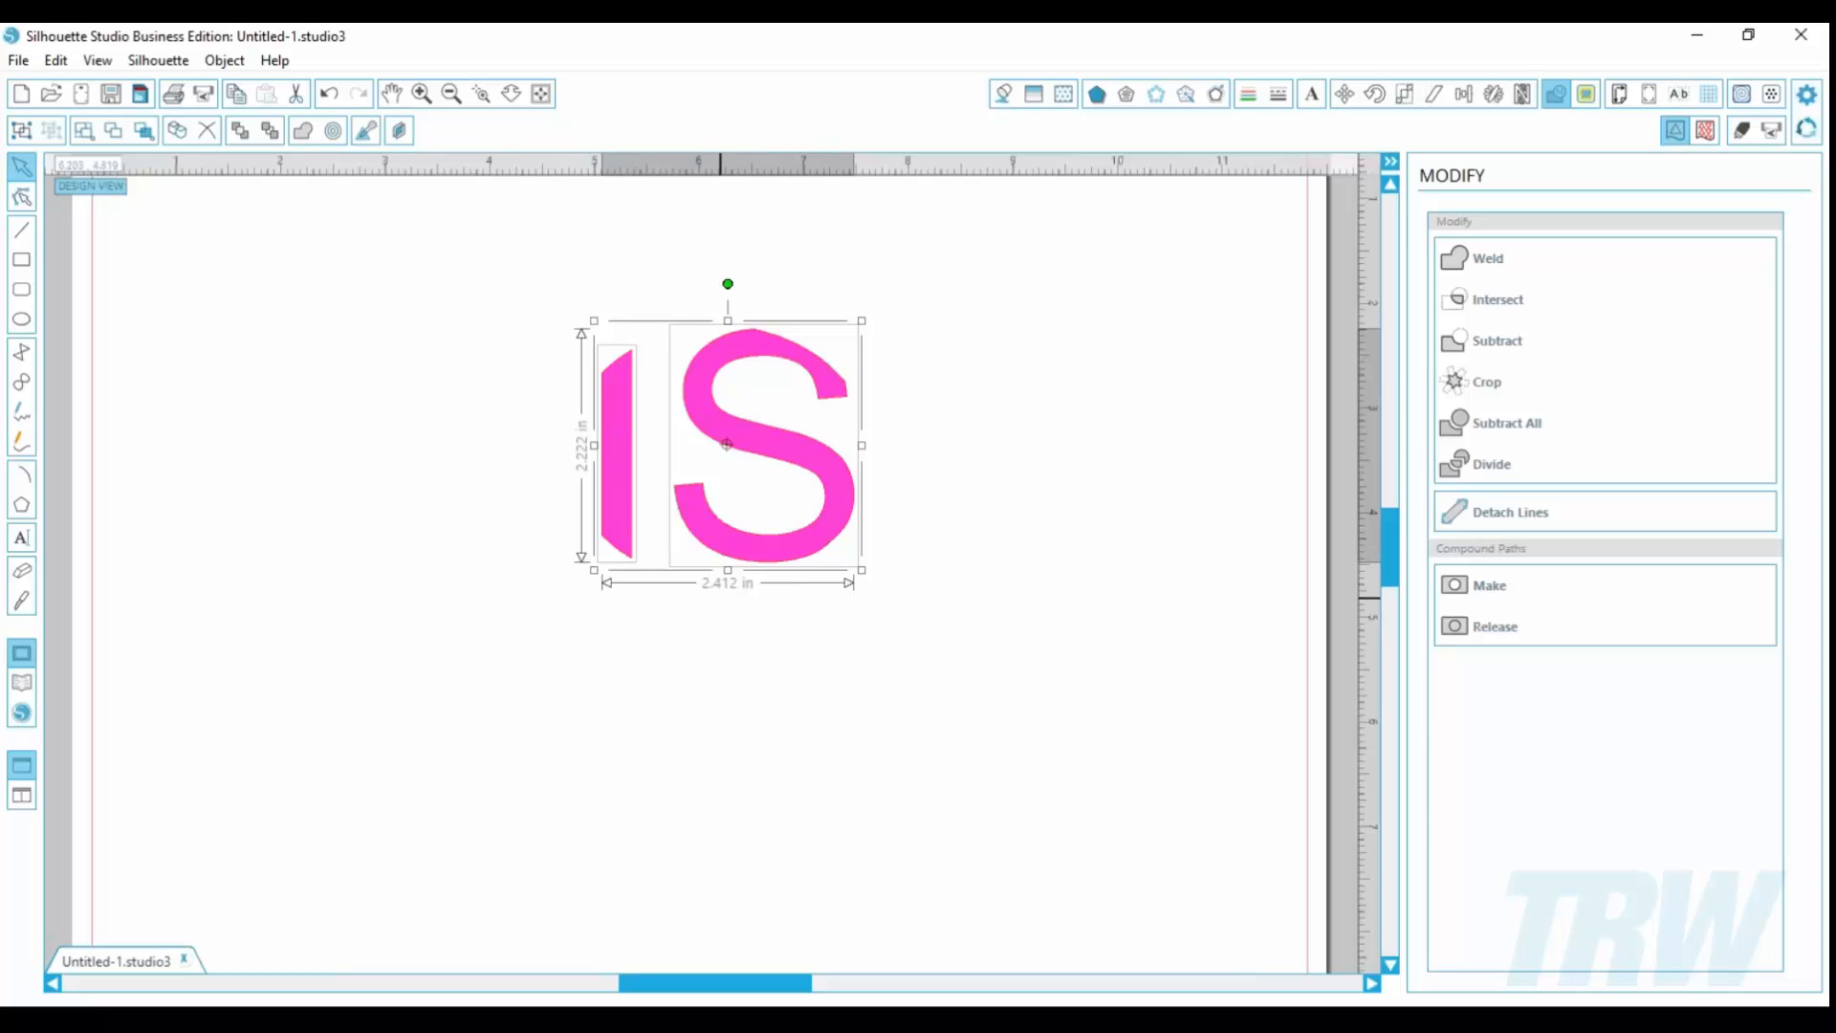
Step: Delete all the cropped letters and fit the whole page in view
left_click(1082, 643)
key("ctrl+a")
key("Delete")
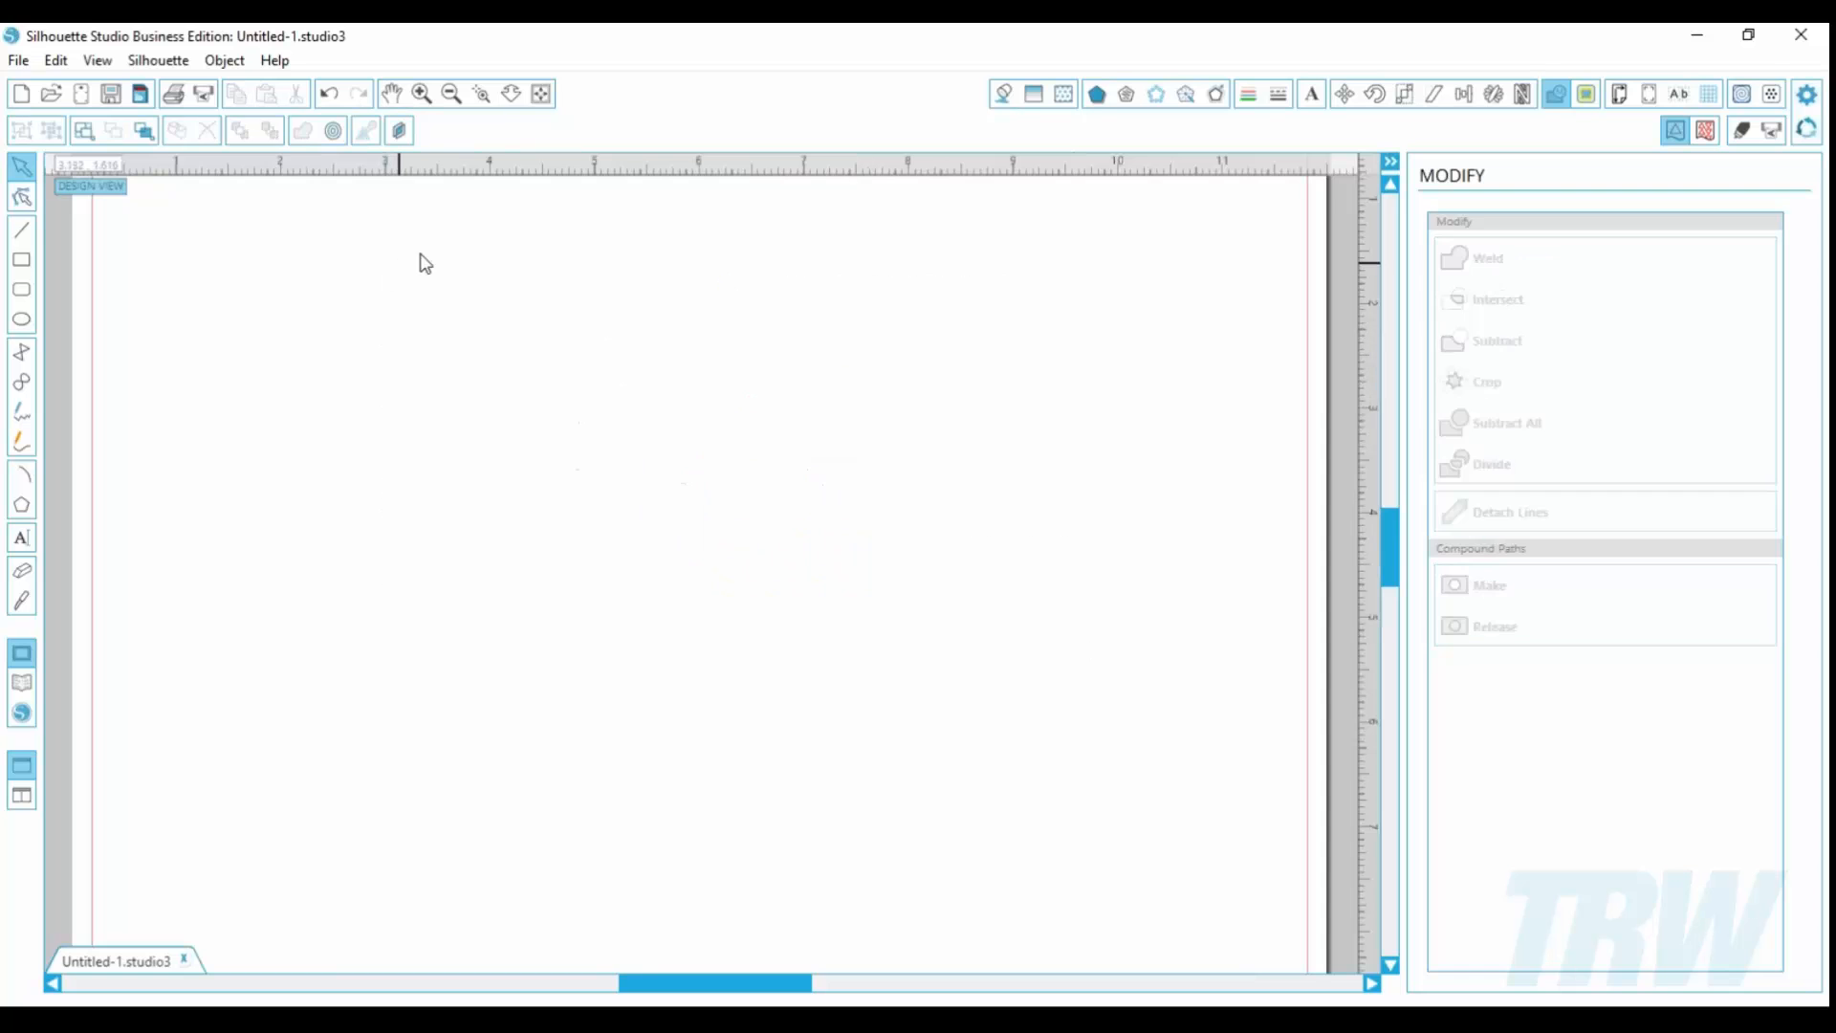
left_click(541, 92)
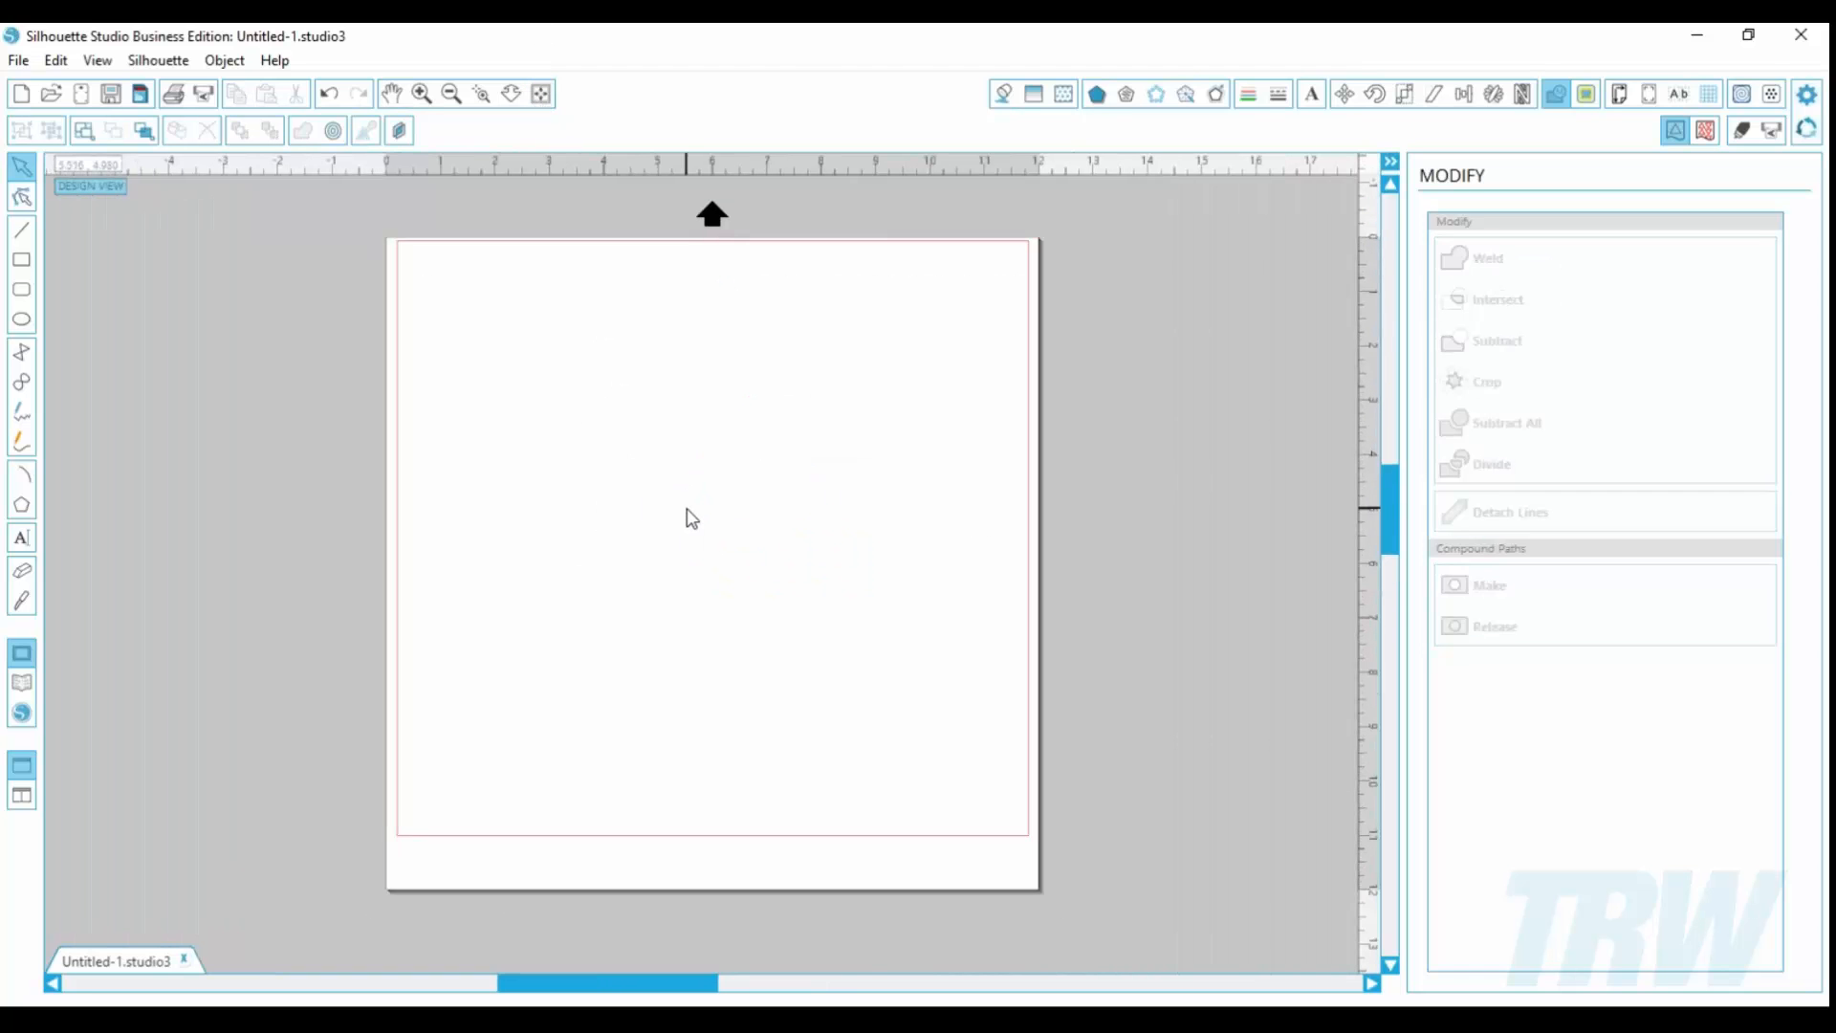
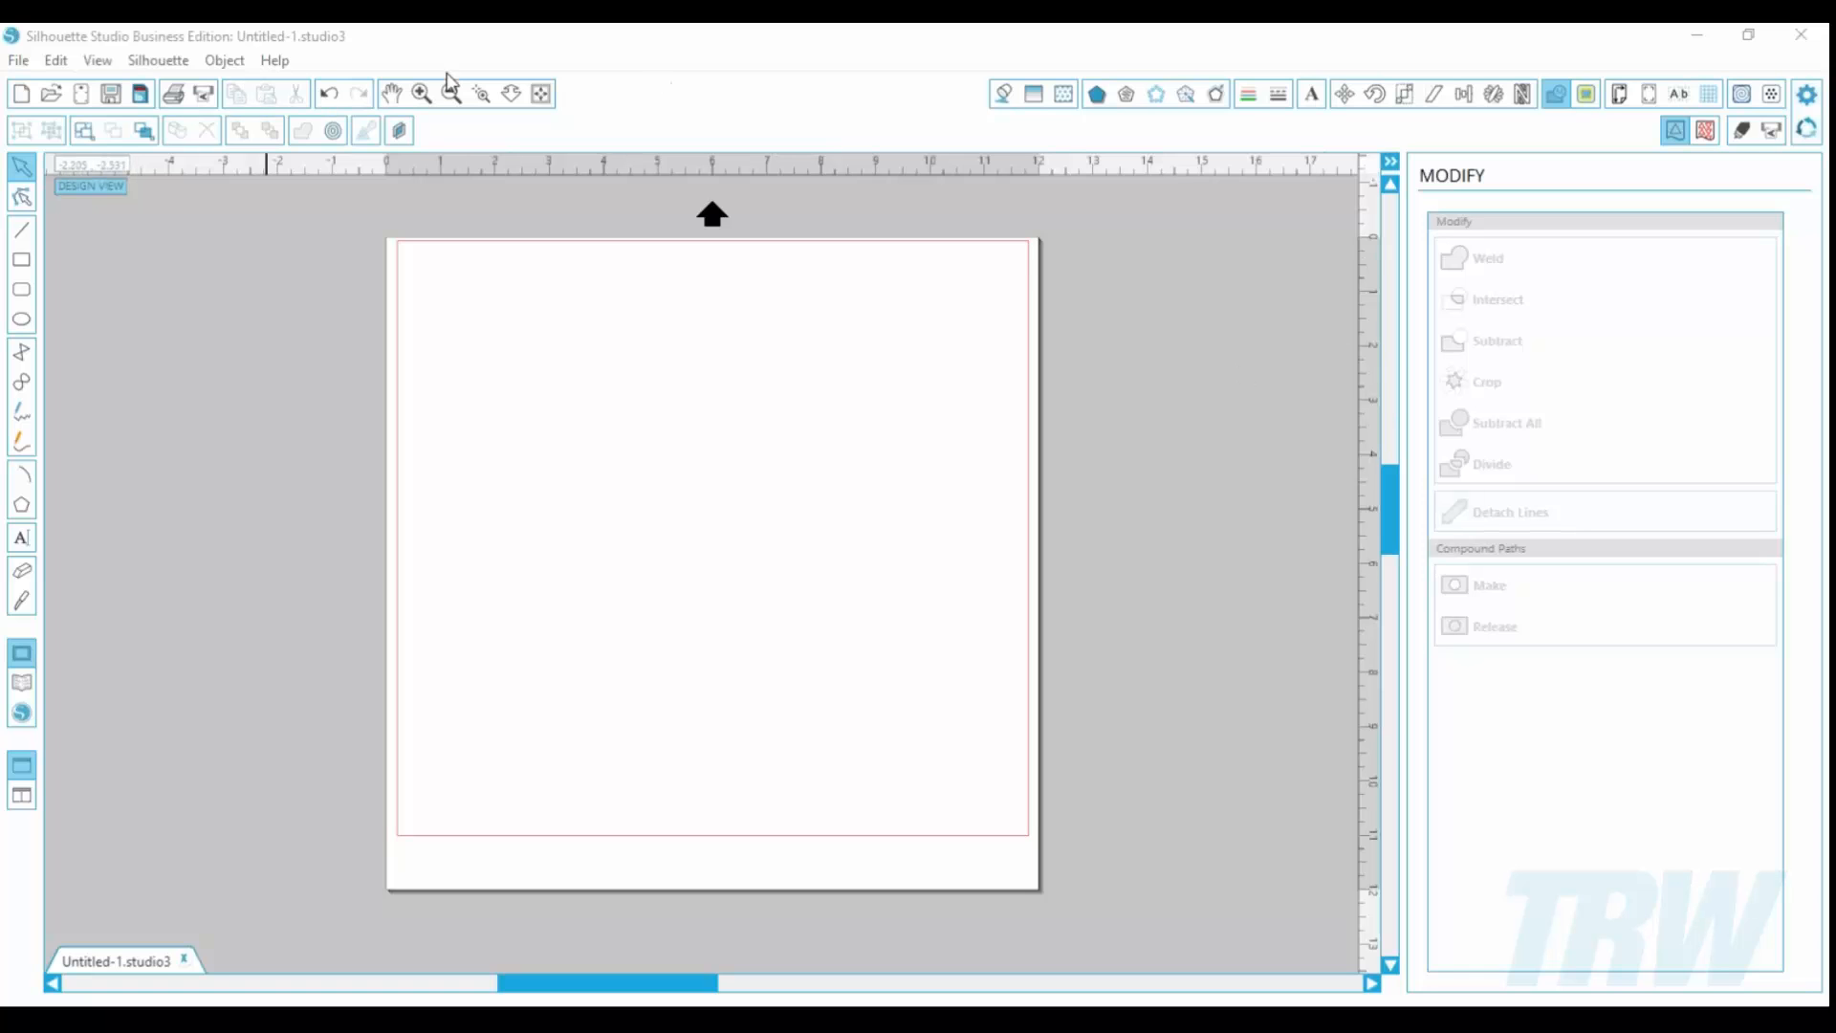
Step: Open the image anchor clipart.jpg from the Silhouette Images folder
left_click(199, 41)
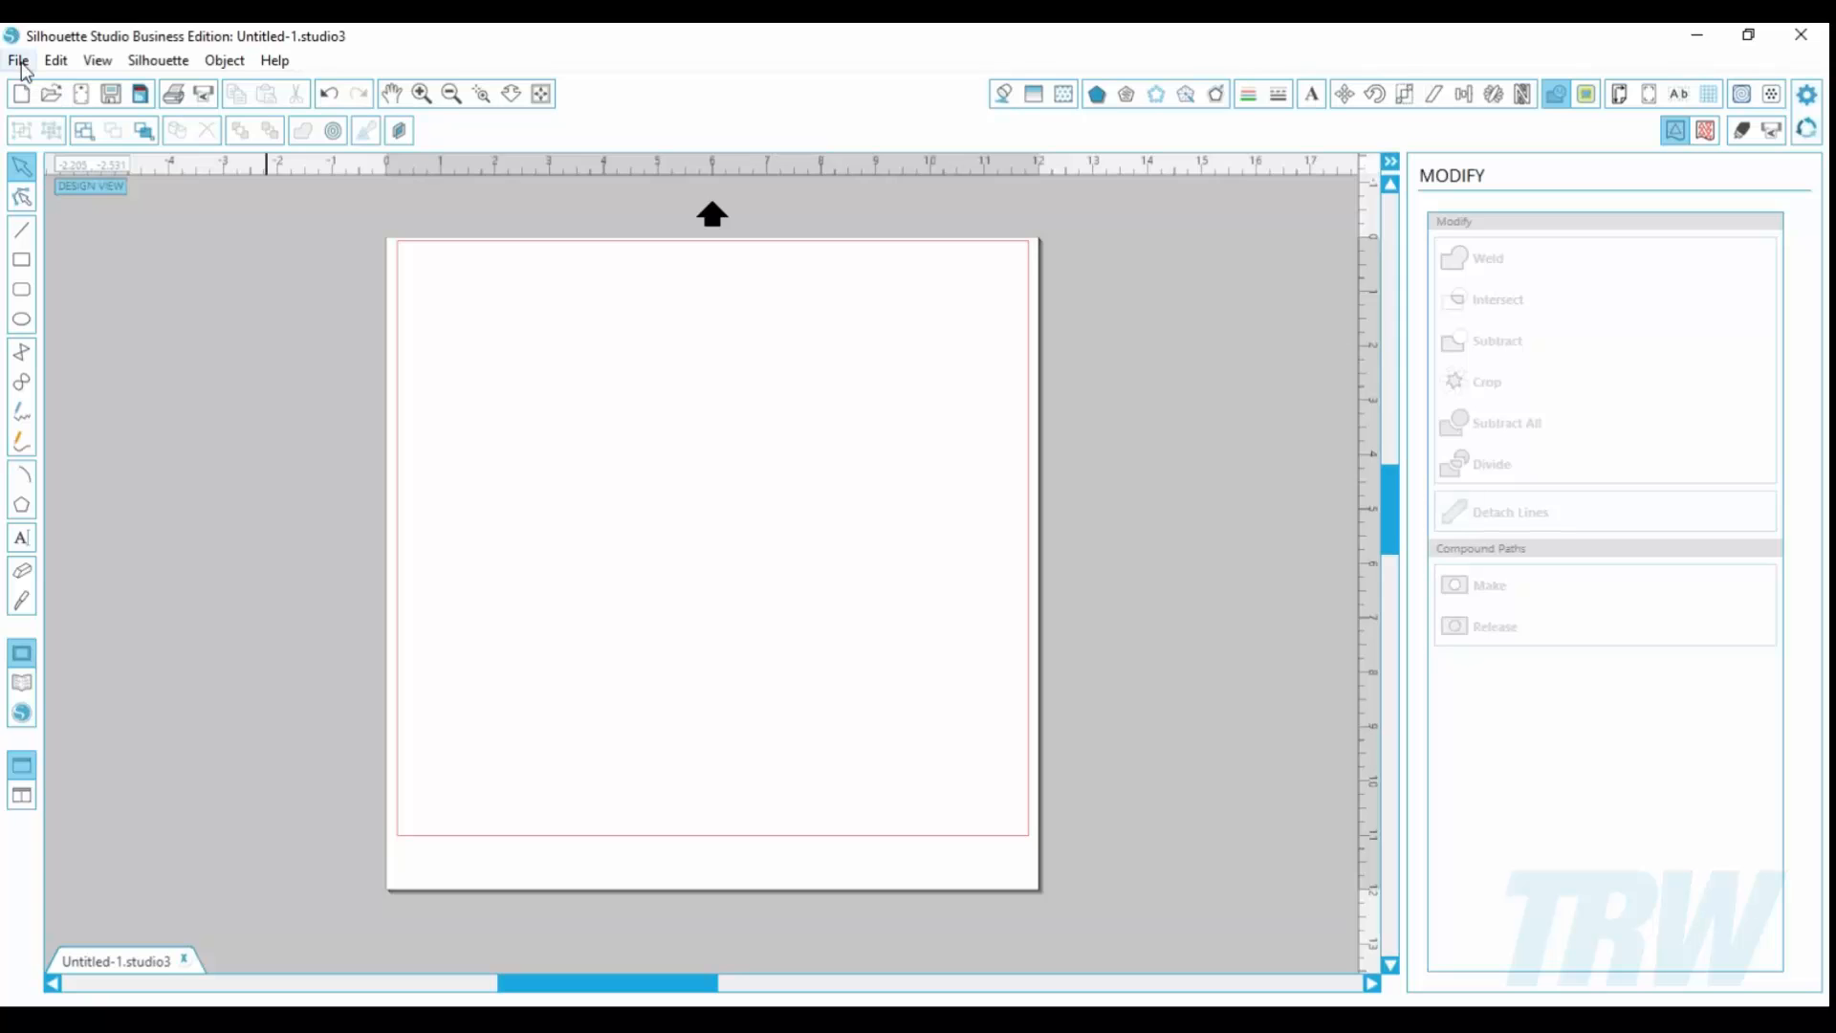
left_click(47, 96)
left_click(330, 420)
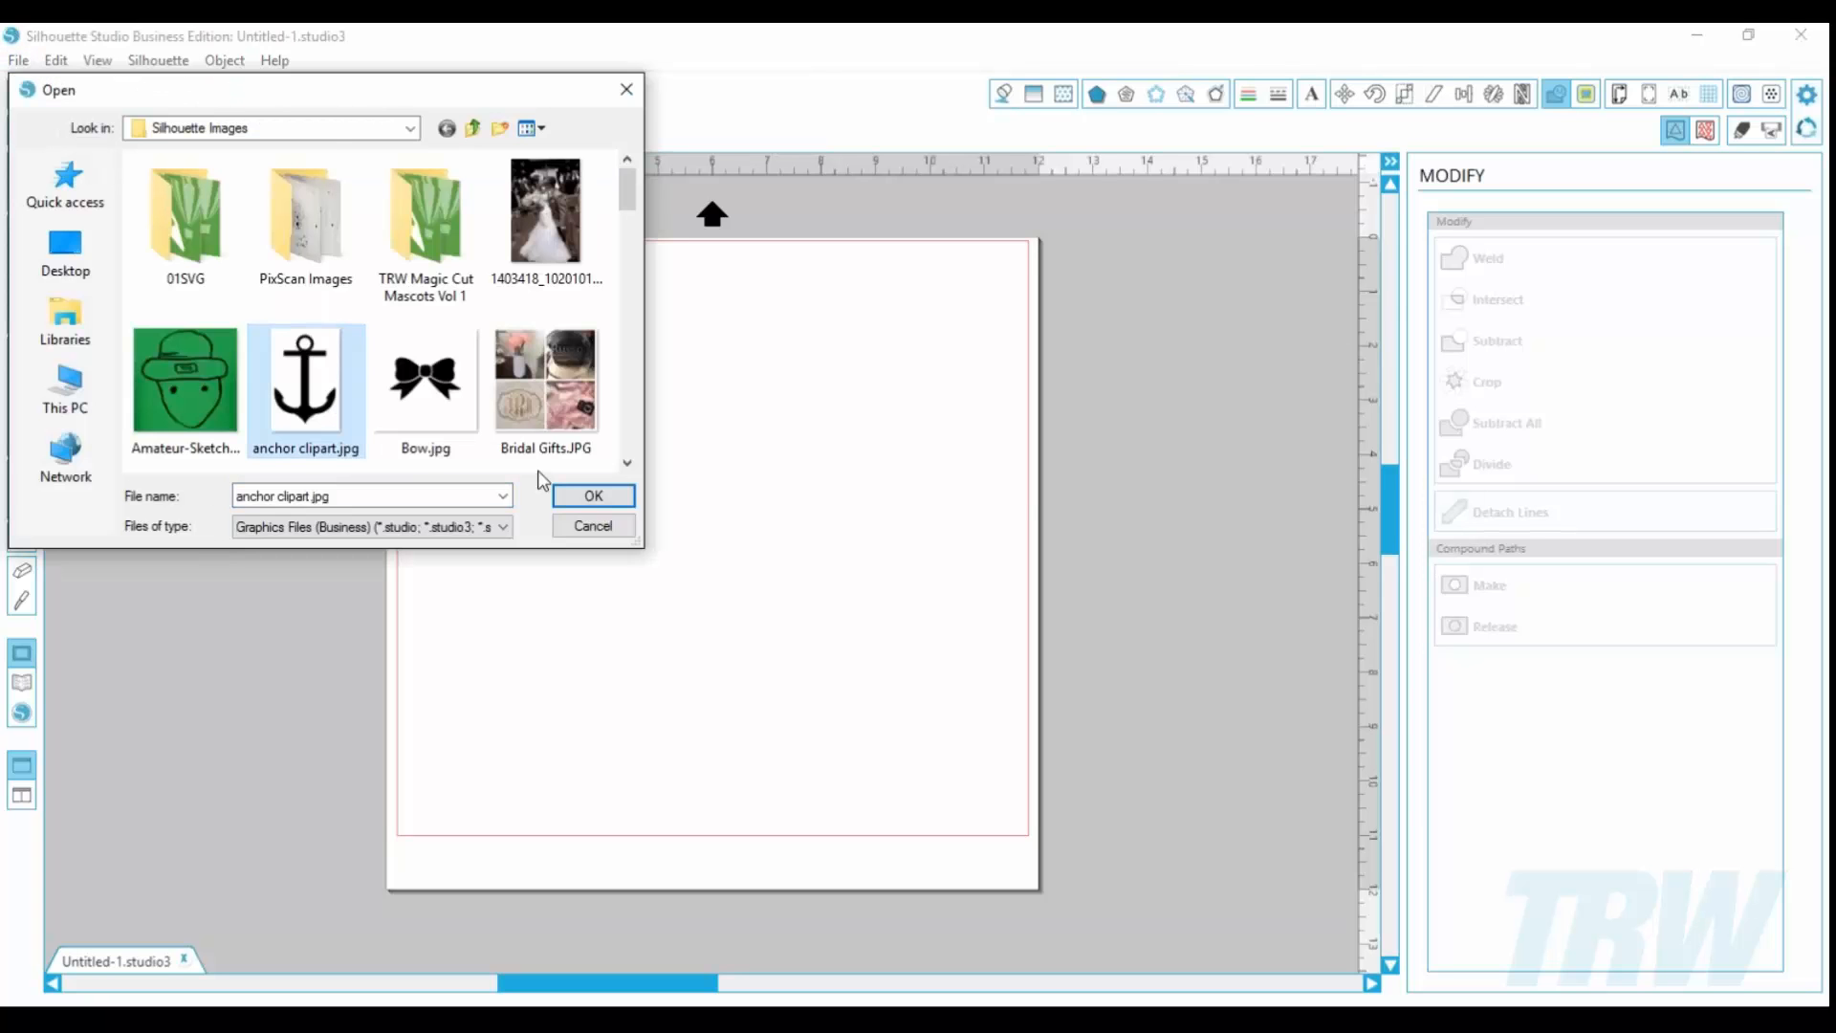
left_click(592, 495)
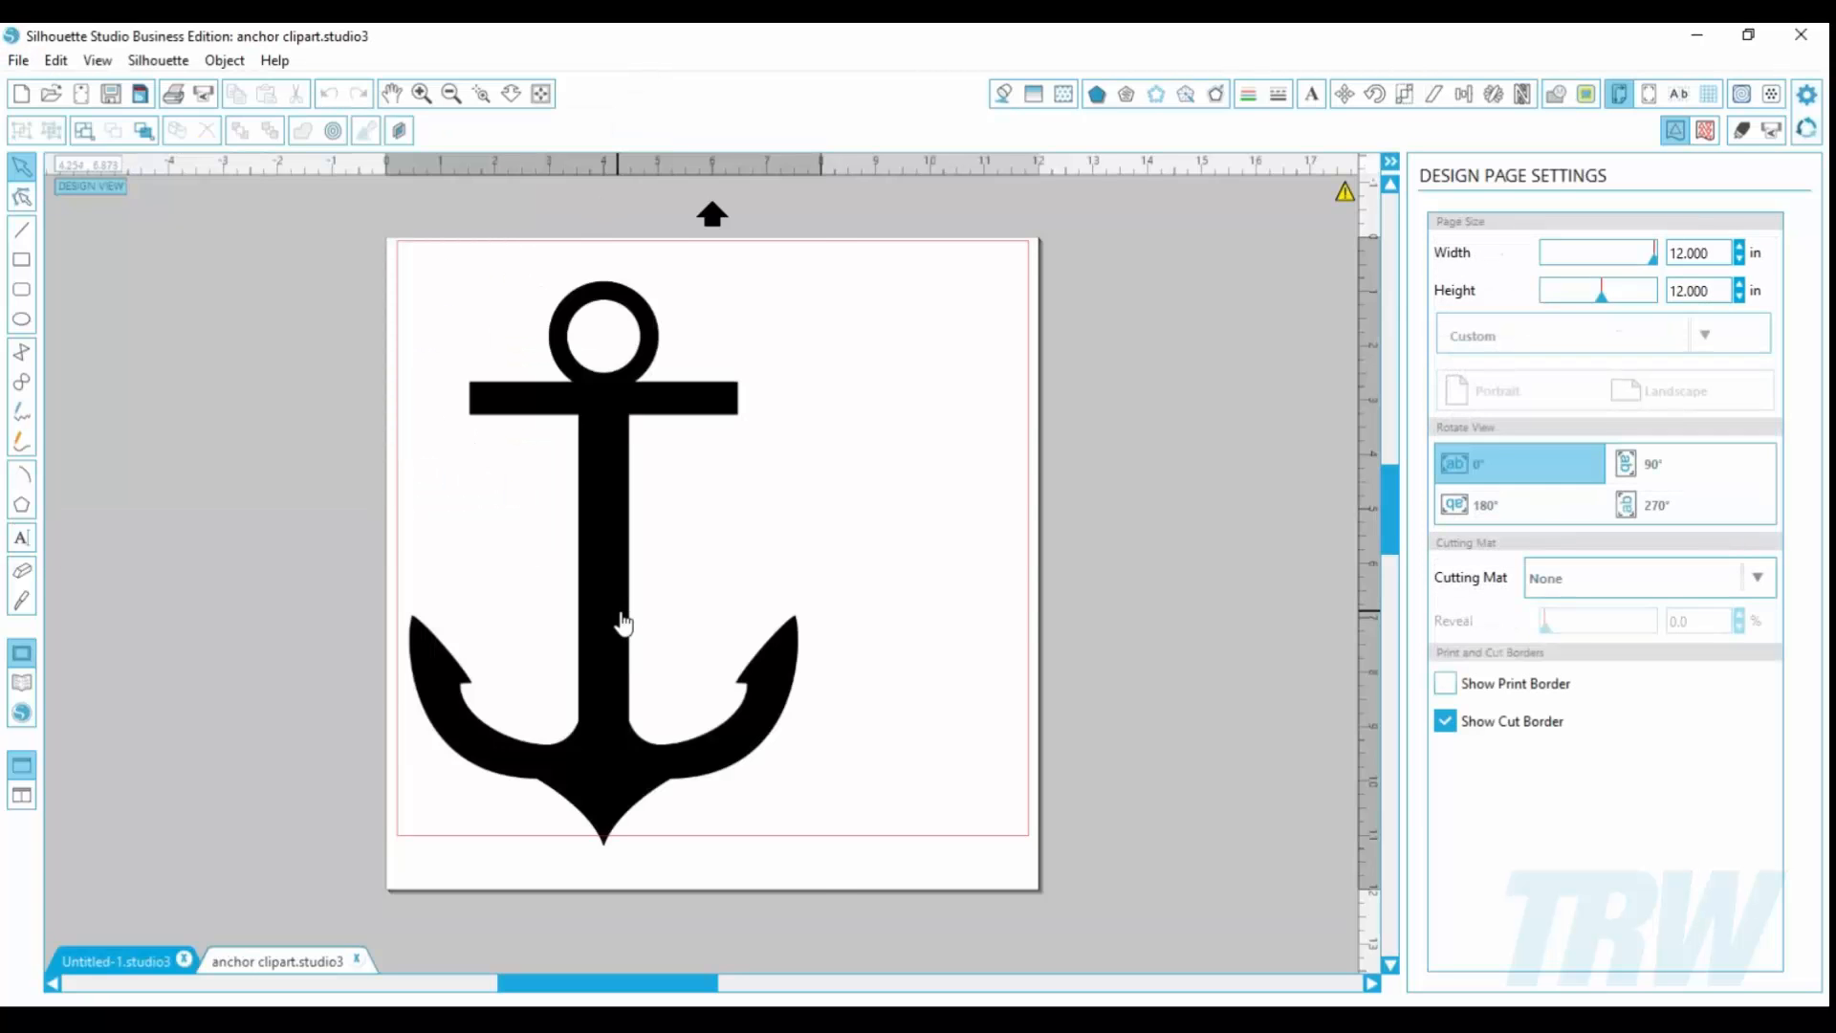
Step: Scale the anchor image down to about 3.8 by 5.7 in and place it in the page's upper left area
left_click_drag(660, 516, 679, 554)
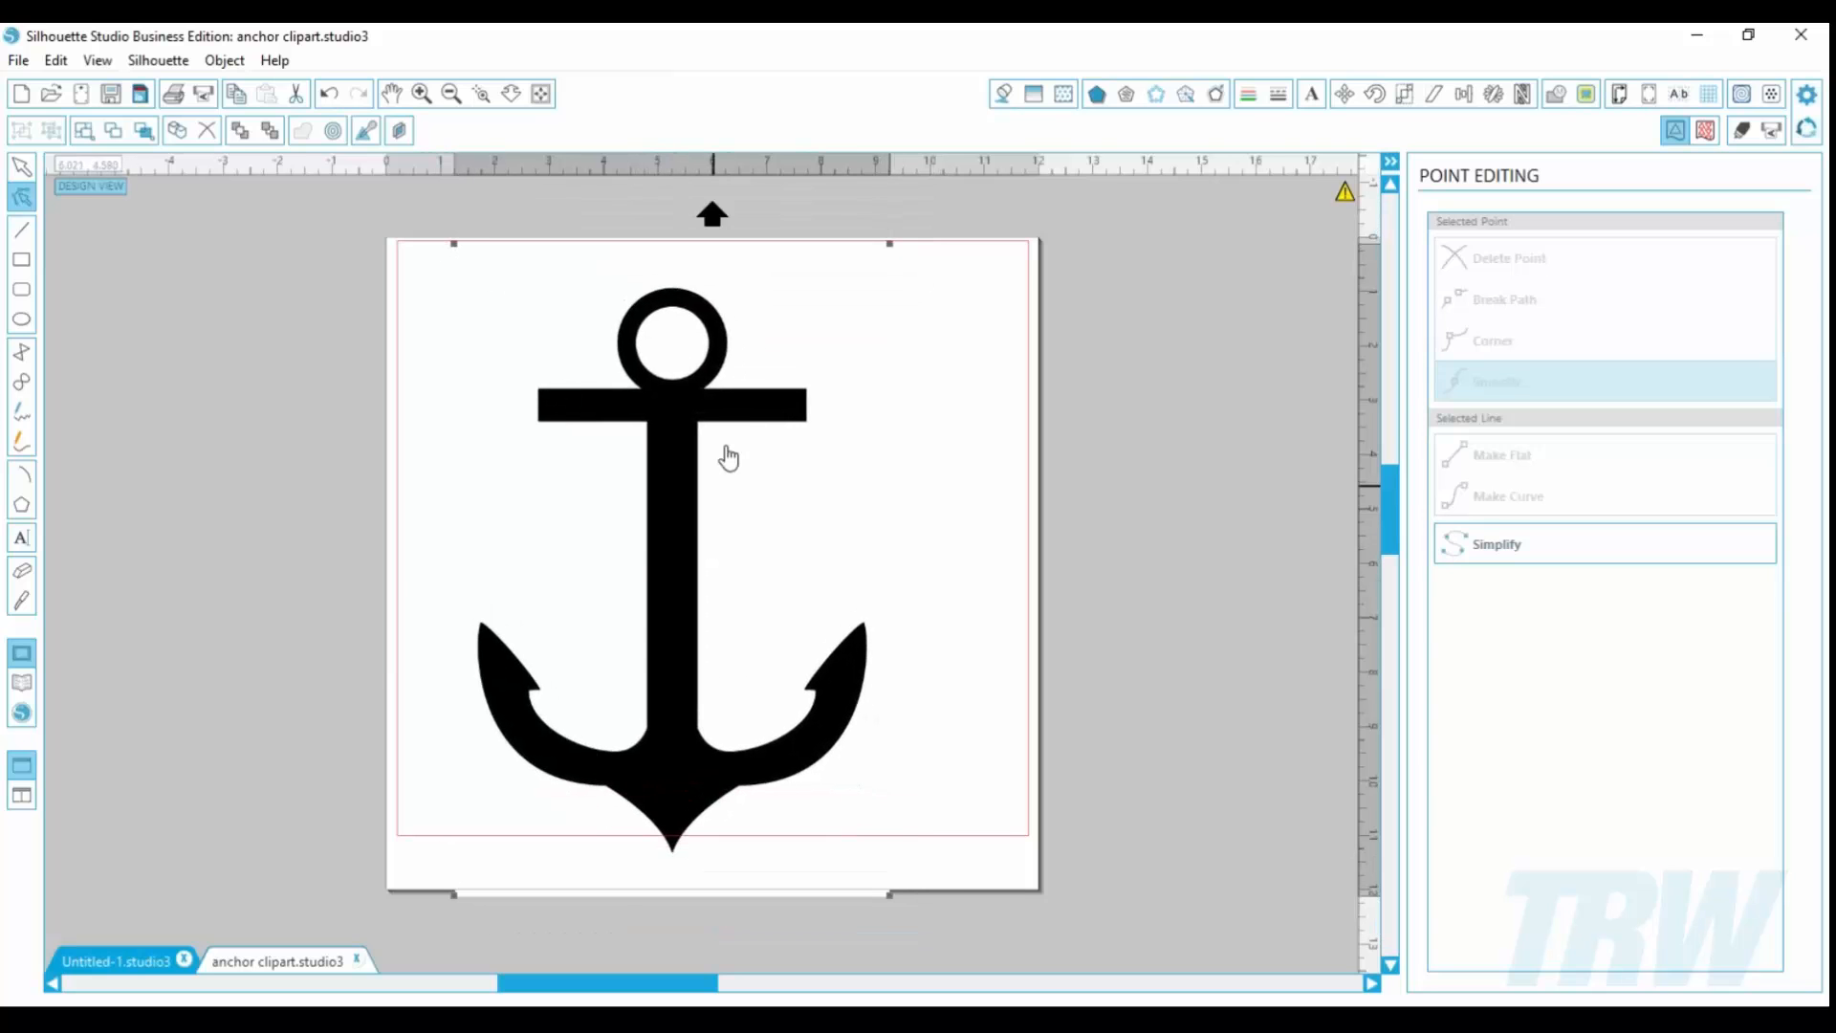
left_click(965, 474)
left_click(650, 492)
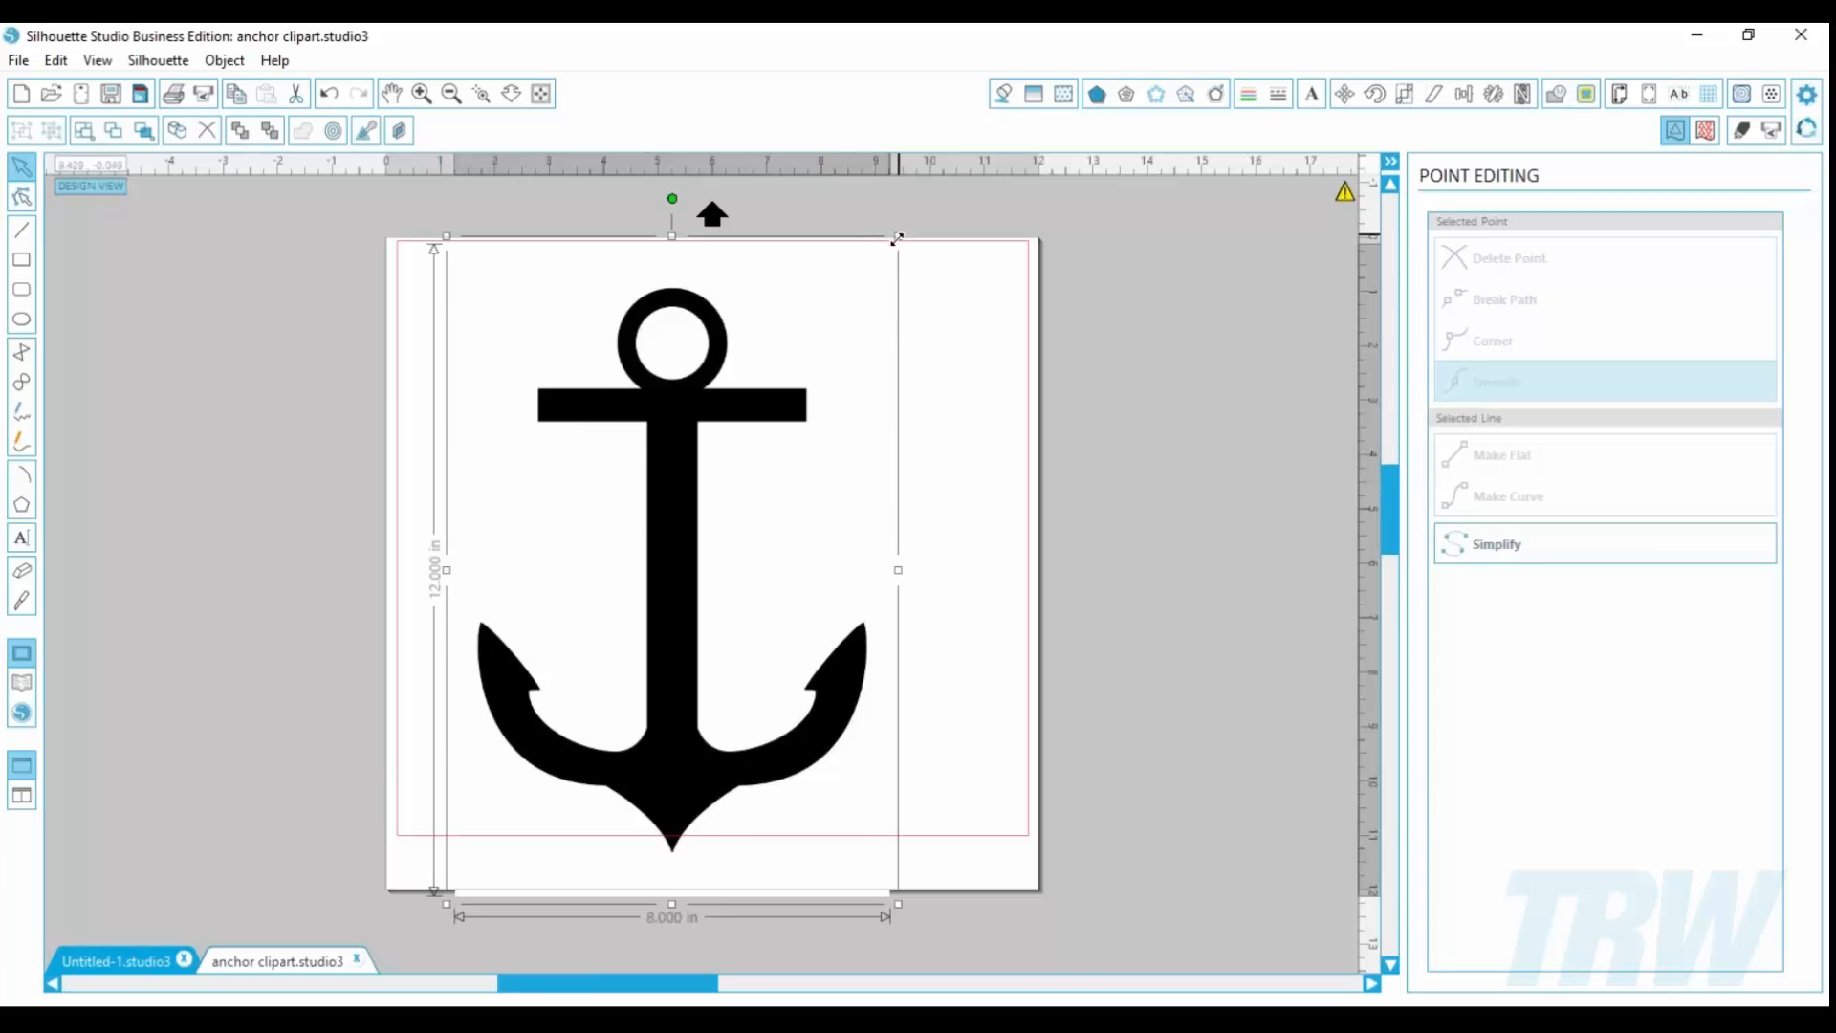
left_click_drag(897, 238, 672, 578)
left_click_drag(578, 697, 578, 418)
left_click(956, 306)
Step: Trace the anchor inside a trace area about 5.4 by 6.5 in, keeping the High Pass Filter on
left_click(1585, 95)
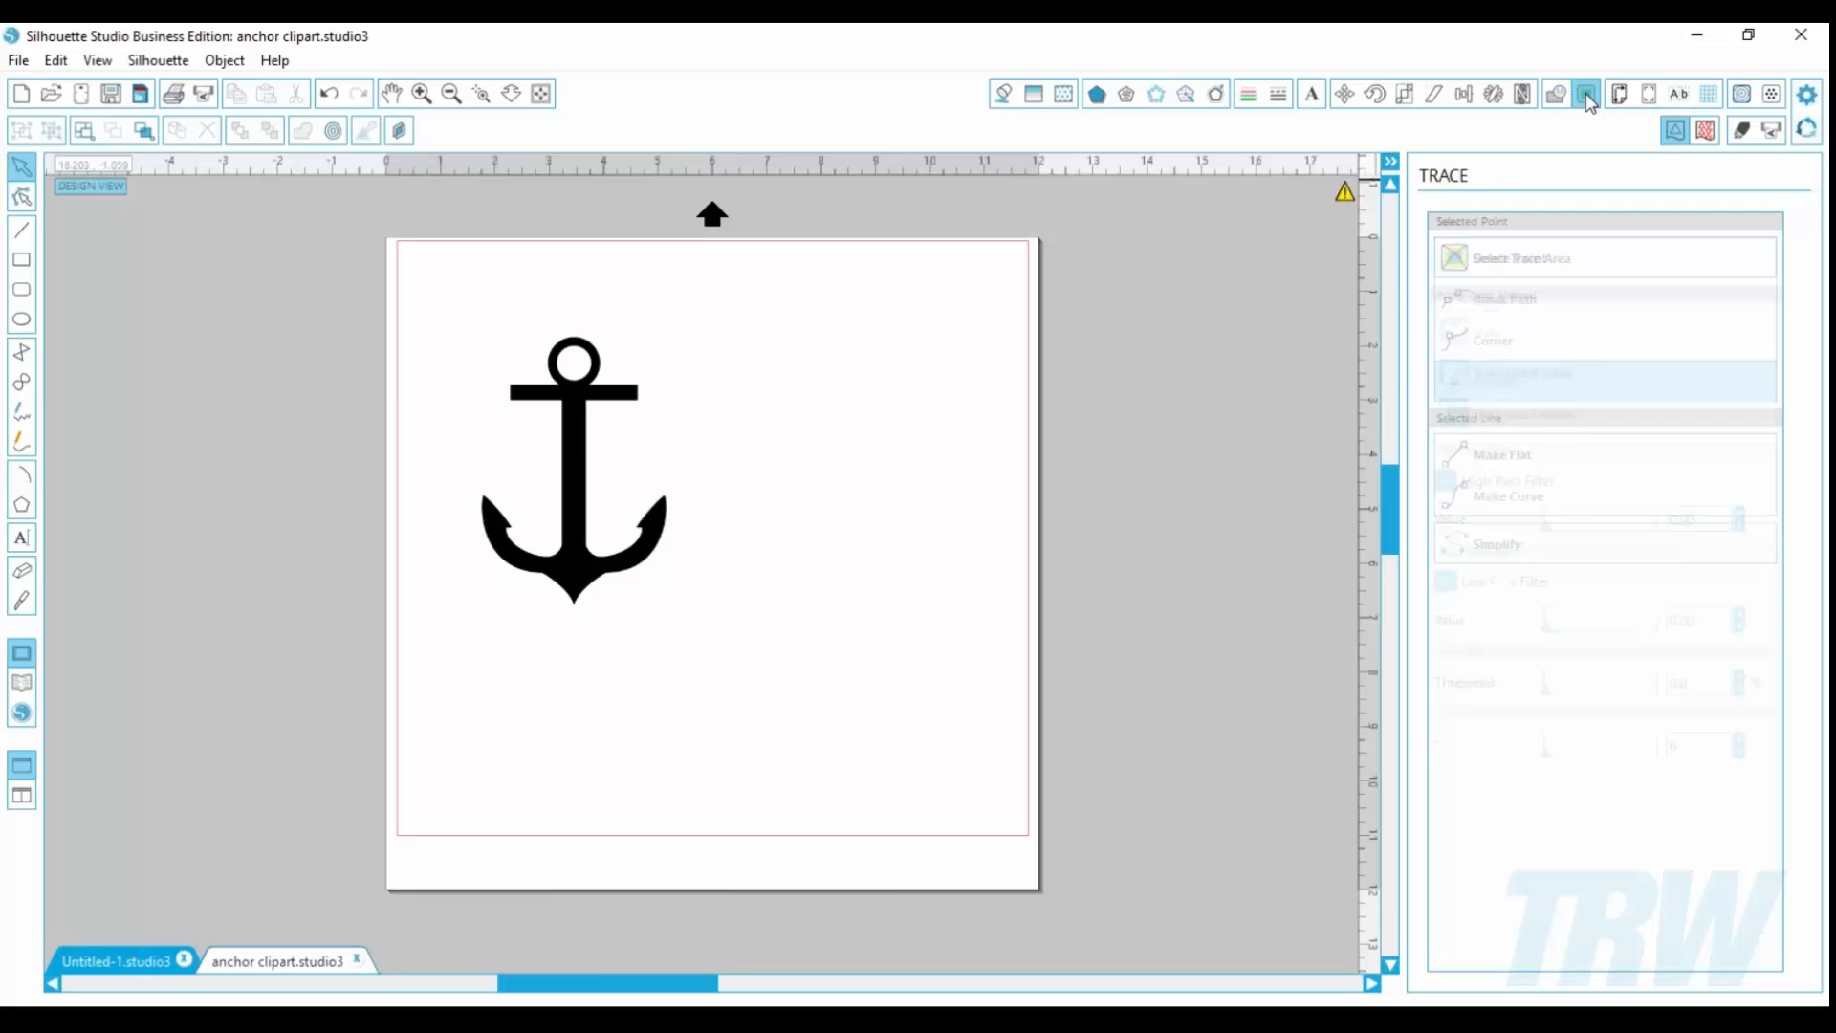
left_click(1574, 262)
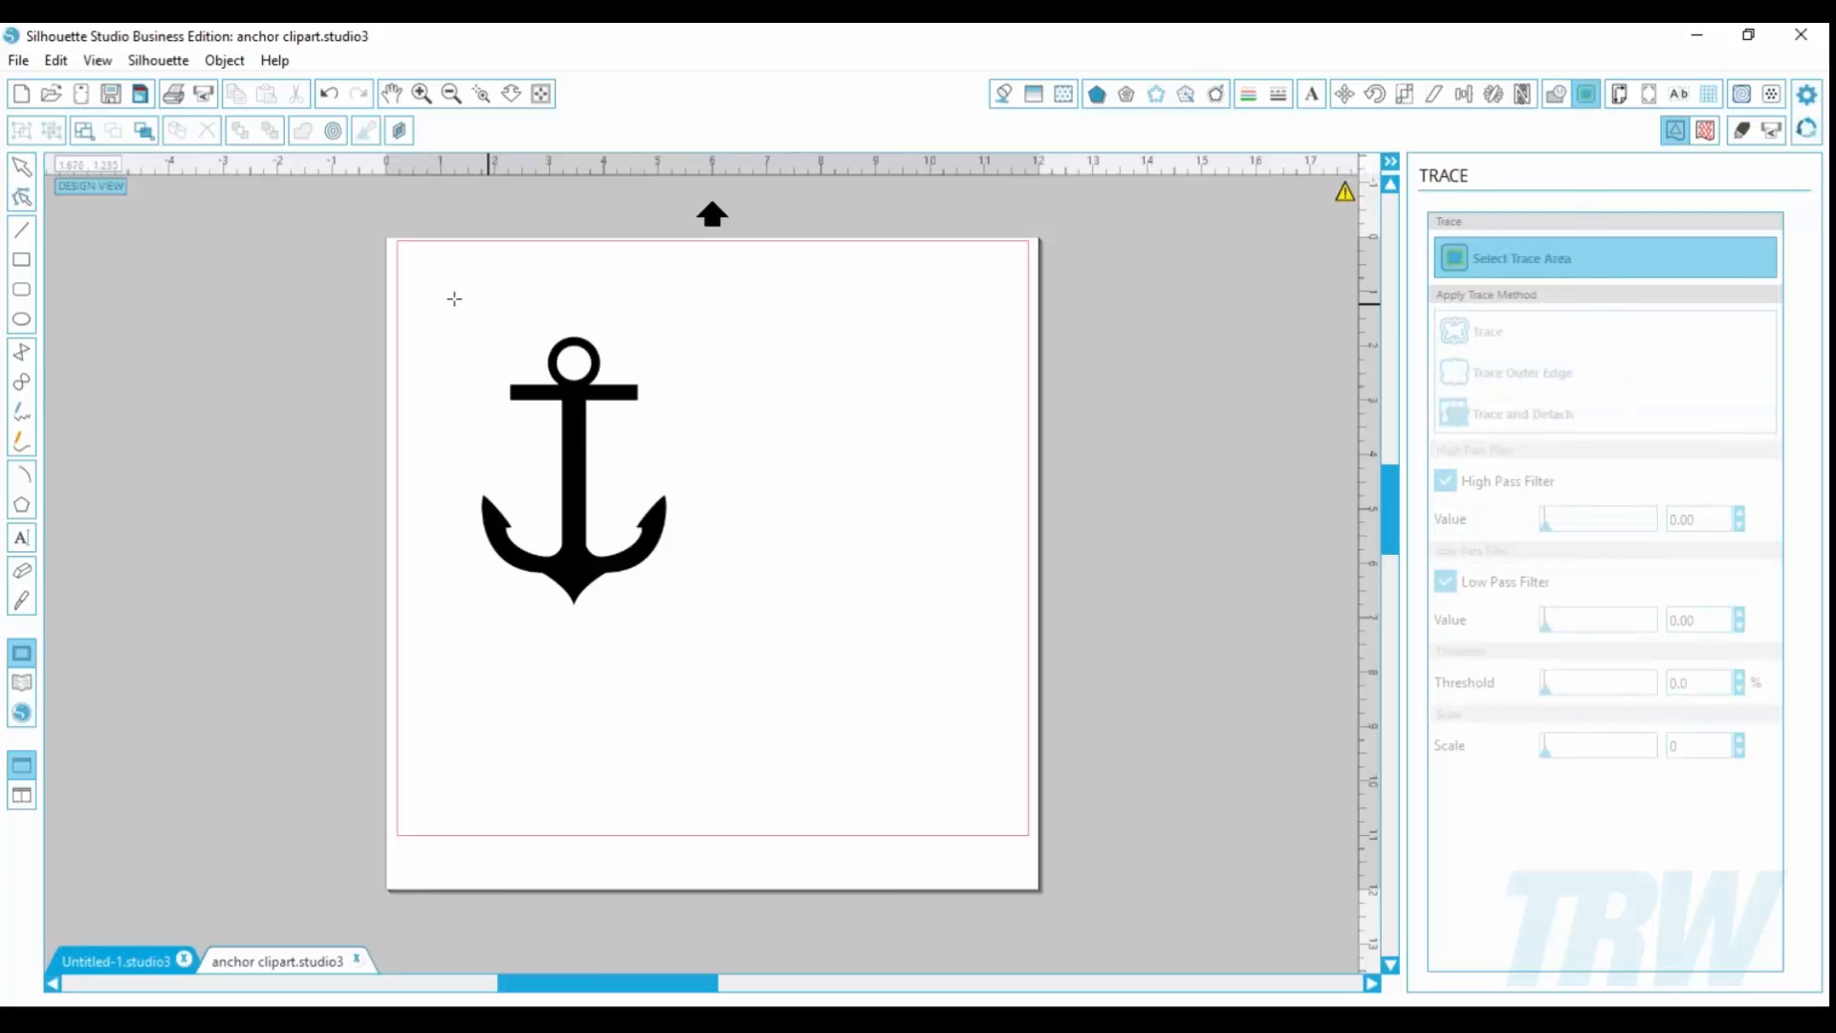
mouse_move(428, 291)
left_mouse_down()
mouse_move(612, 624)
mouse_move(729, 645)
left_mouse_up()
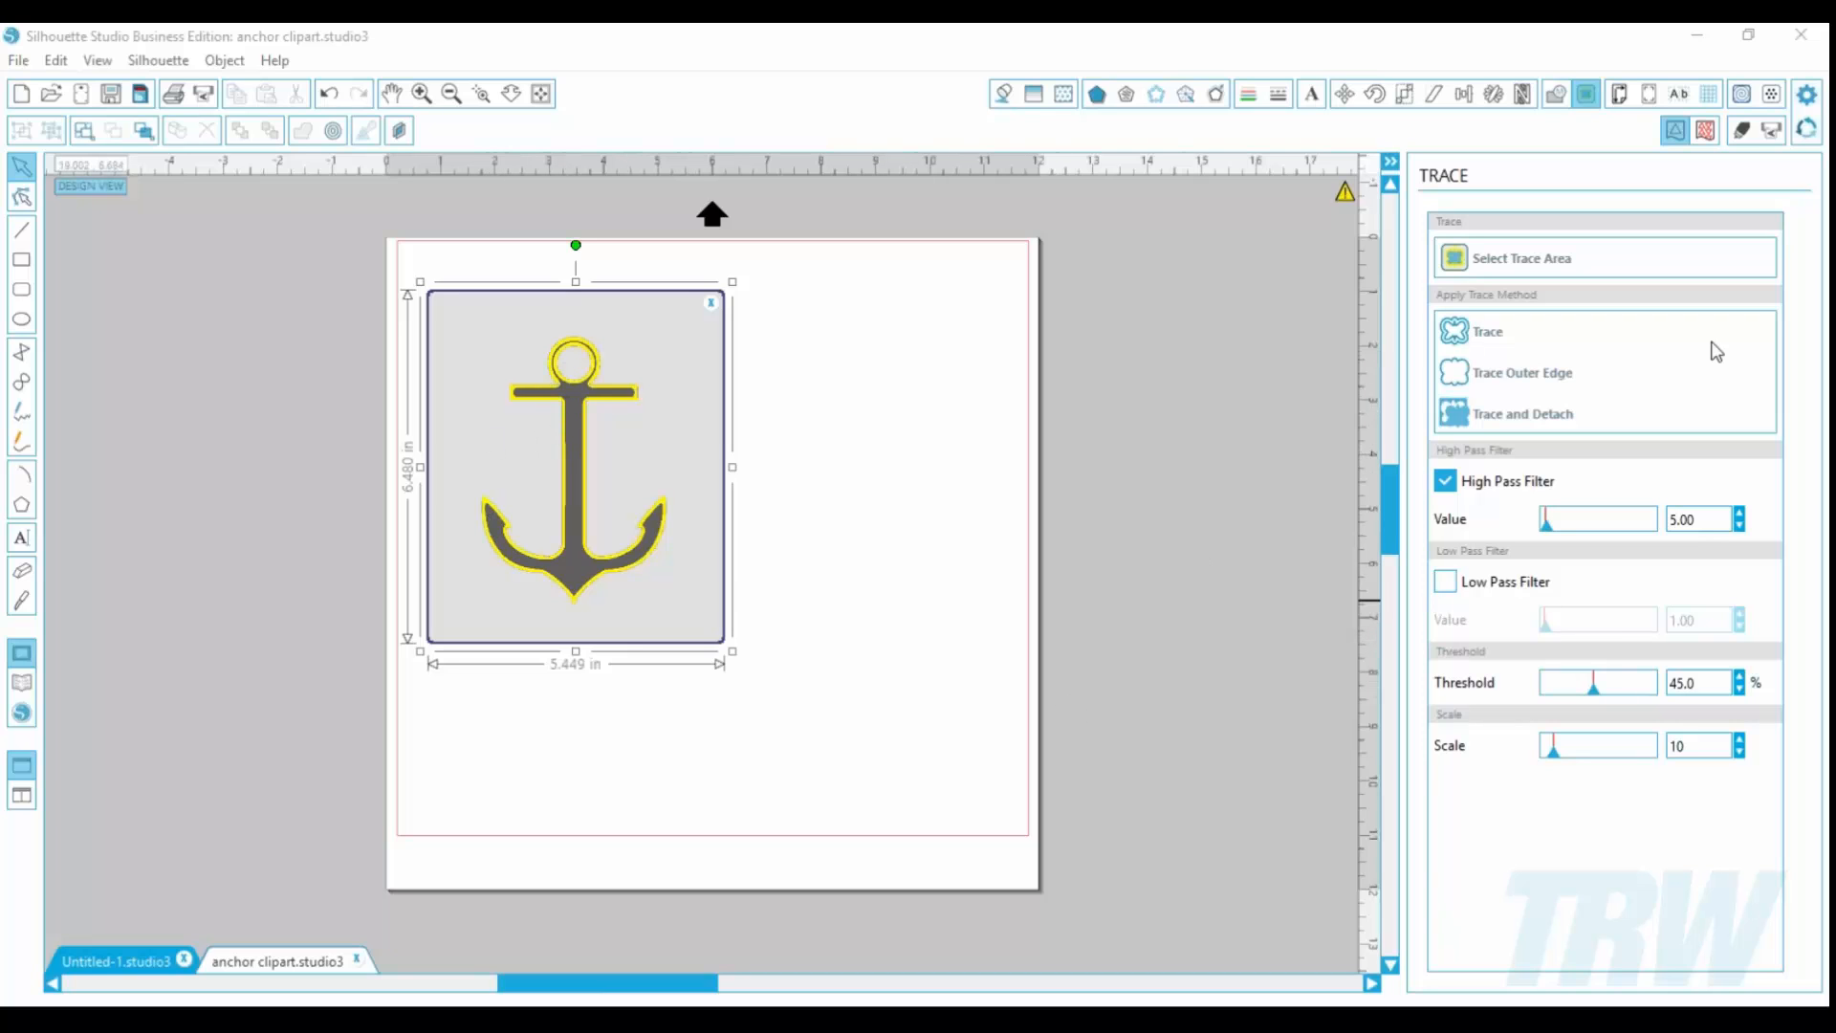
left_click(1564, 336)
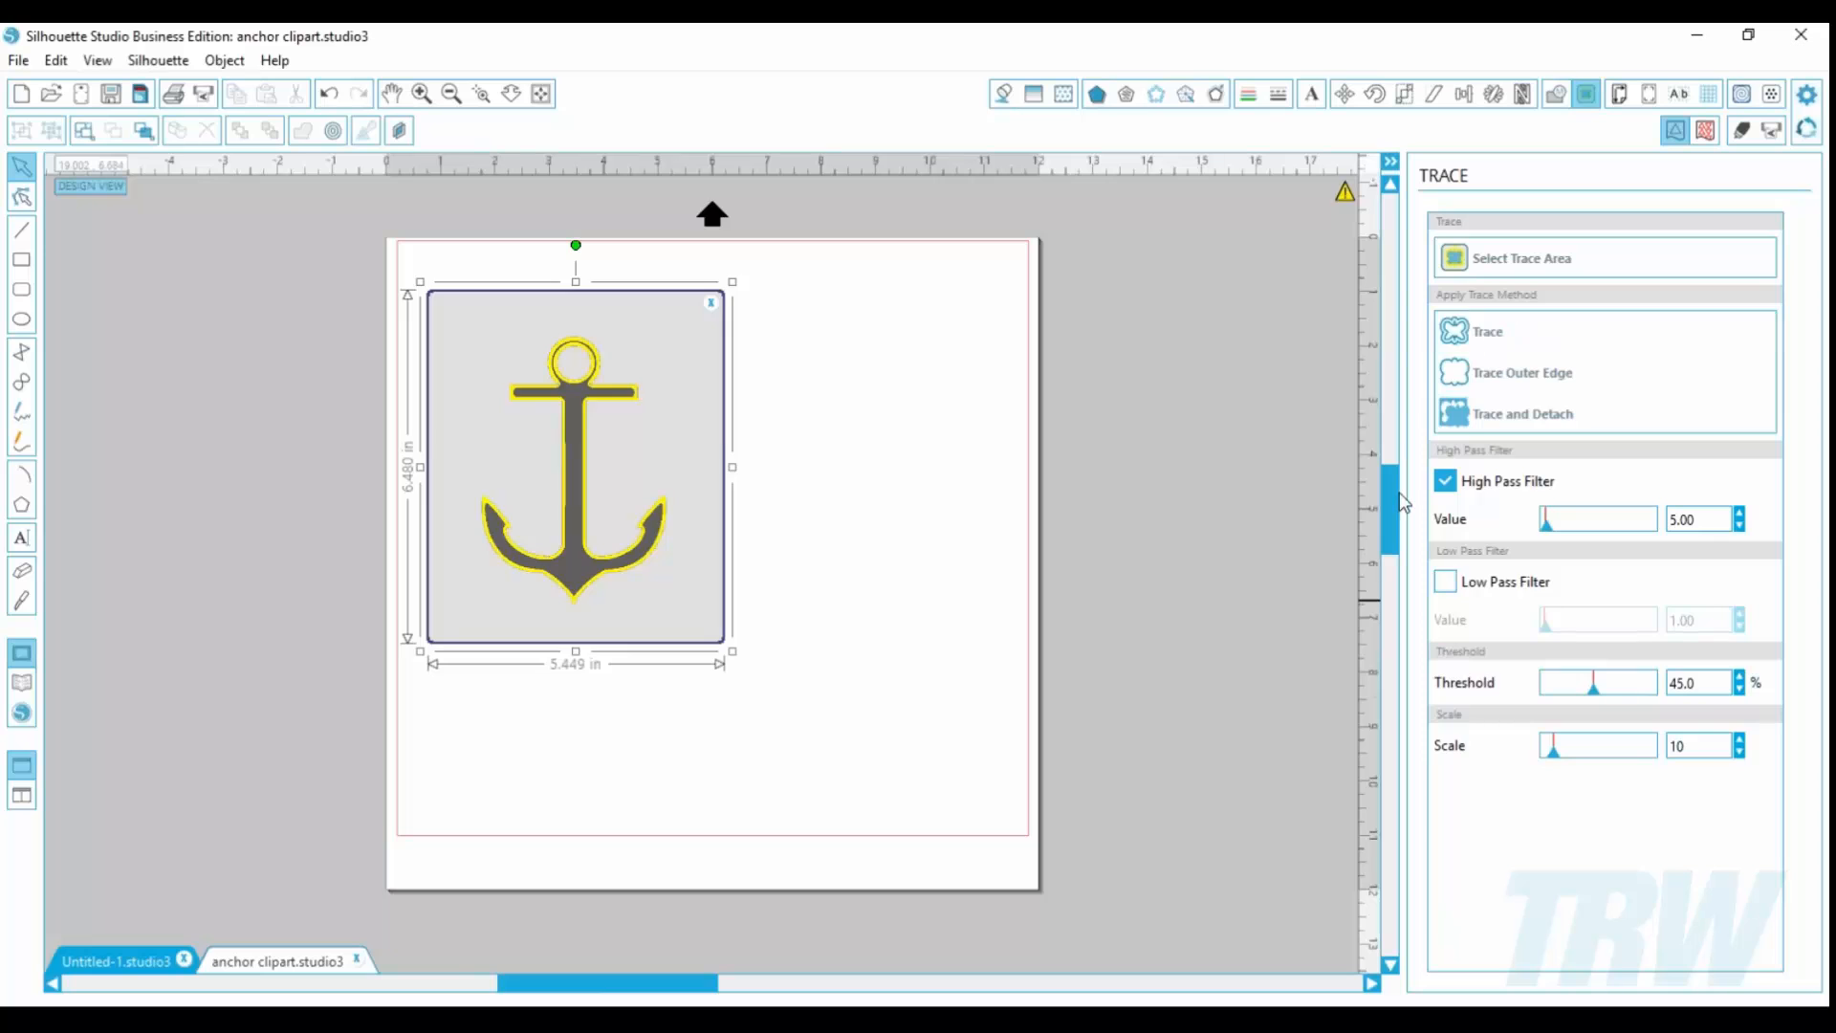
Step: Move the black anchor image off its traced outline and fill the outline with red
left_click_drag(594, 585, 934, 622)
left_click(582, 571)
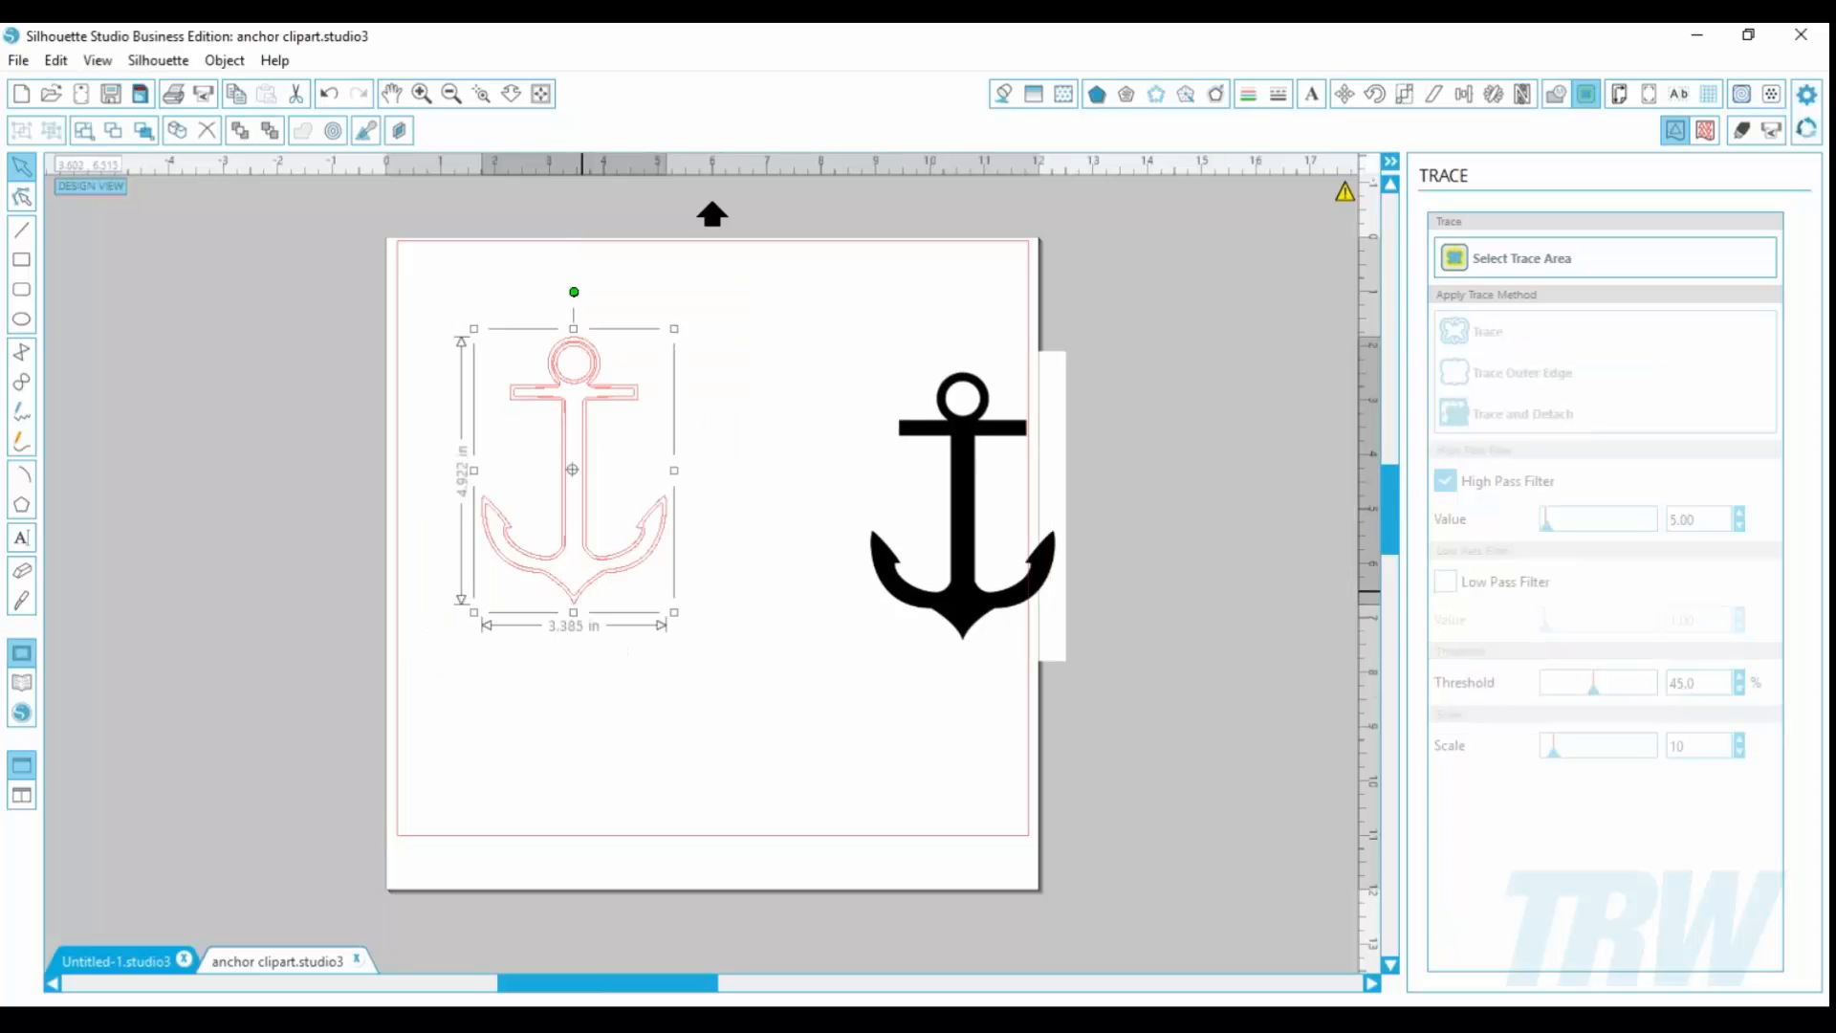
left_click(1003, 93)
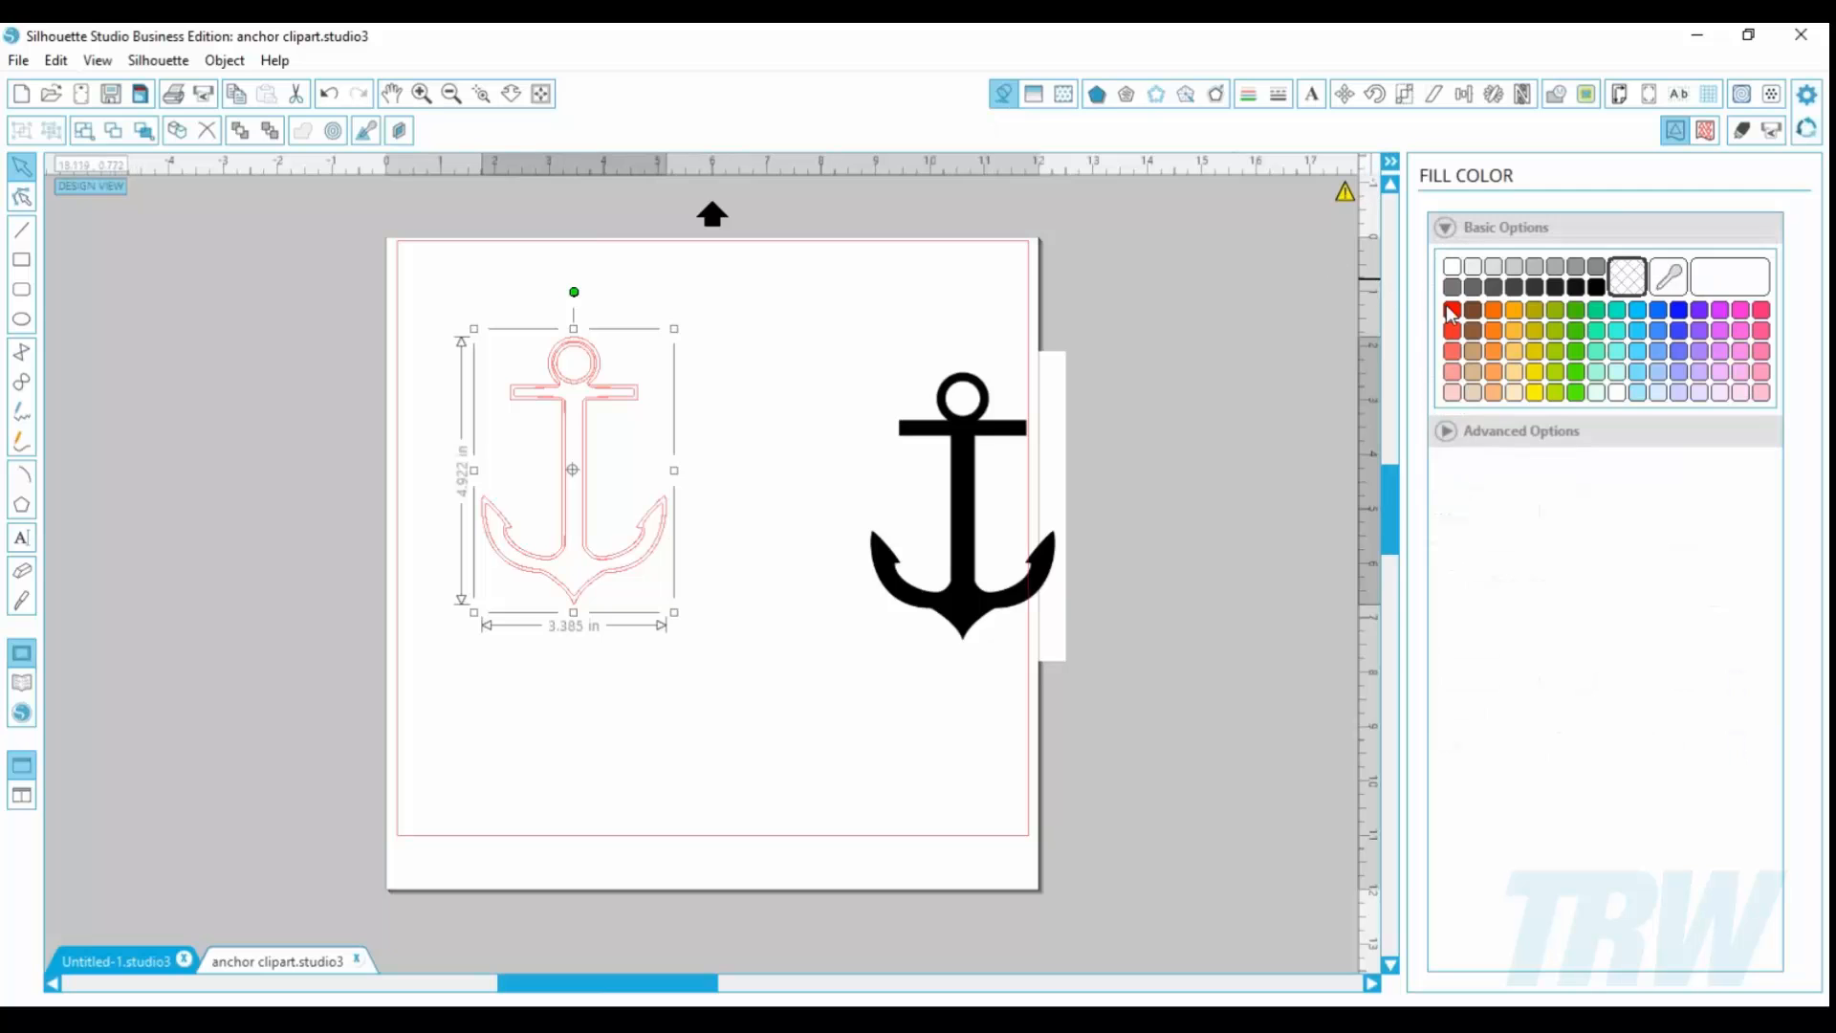
left_click(1450, 310)
left_click(780, 660)
Step: Rearrange the page with the red outline at the left edge and the black anchor image right of the centre
left_click_drag(656, 558, 550, 517)
left_click_drag(956, 596, 807, 569)
left_click(746, 622)
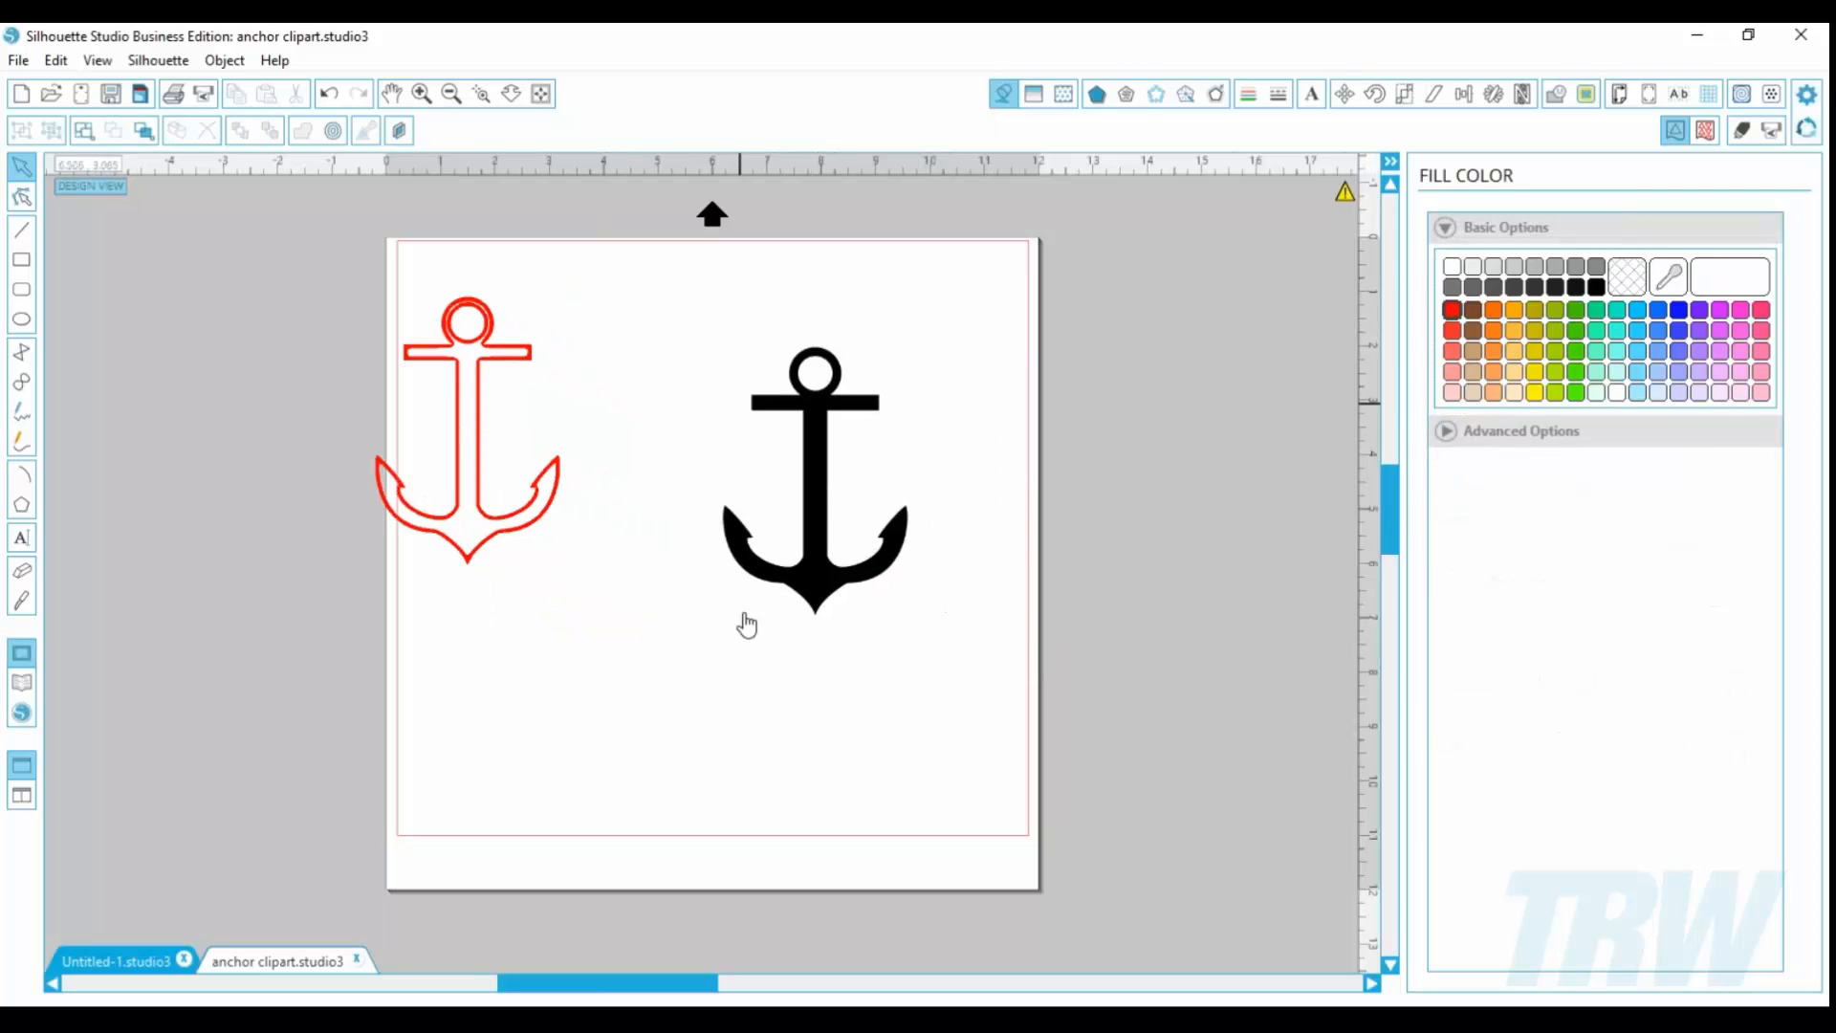
Step: Delete the red traced outline and move the black anchor image back to the page's upper left area
left_click(462, 556)
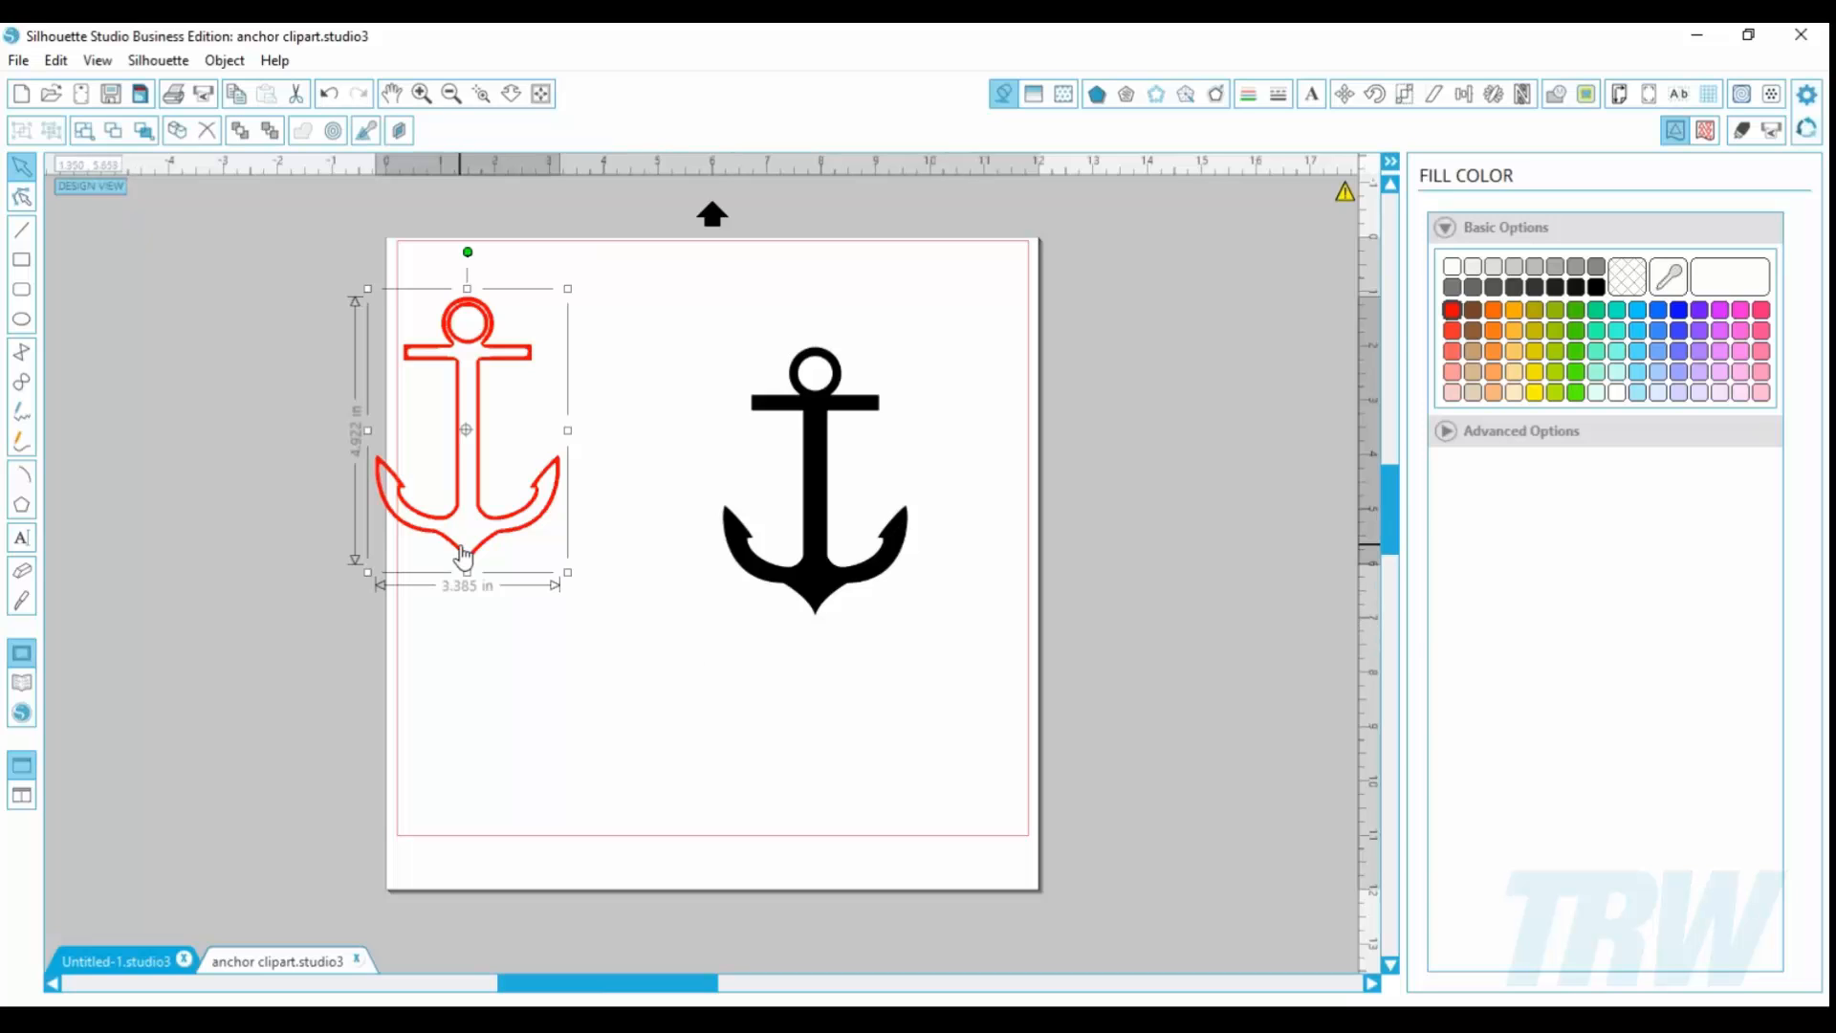
key("Delete")
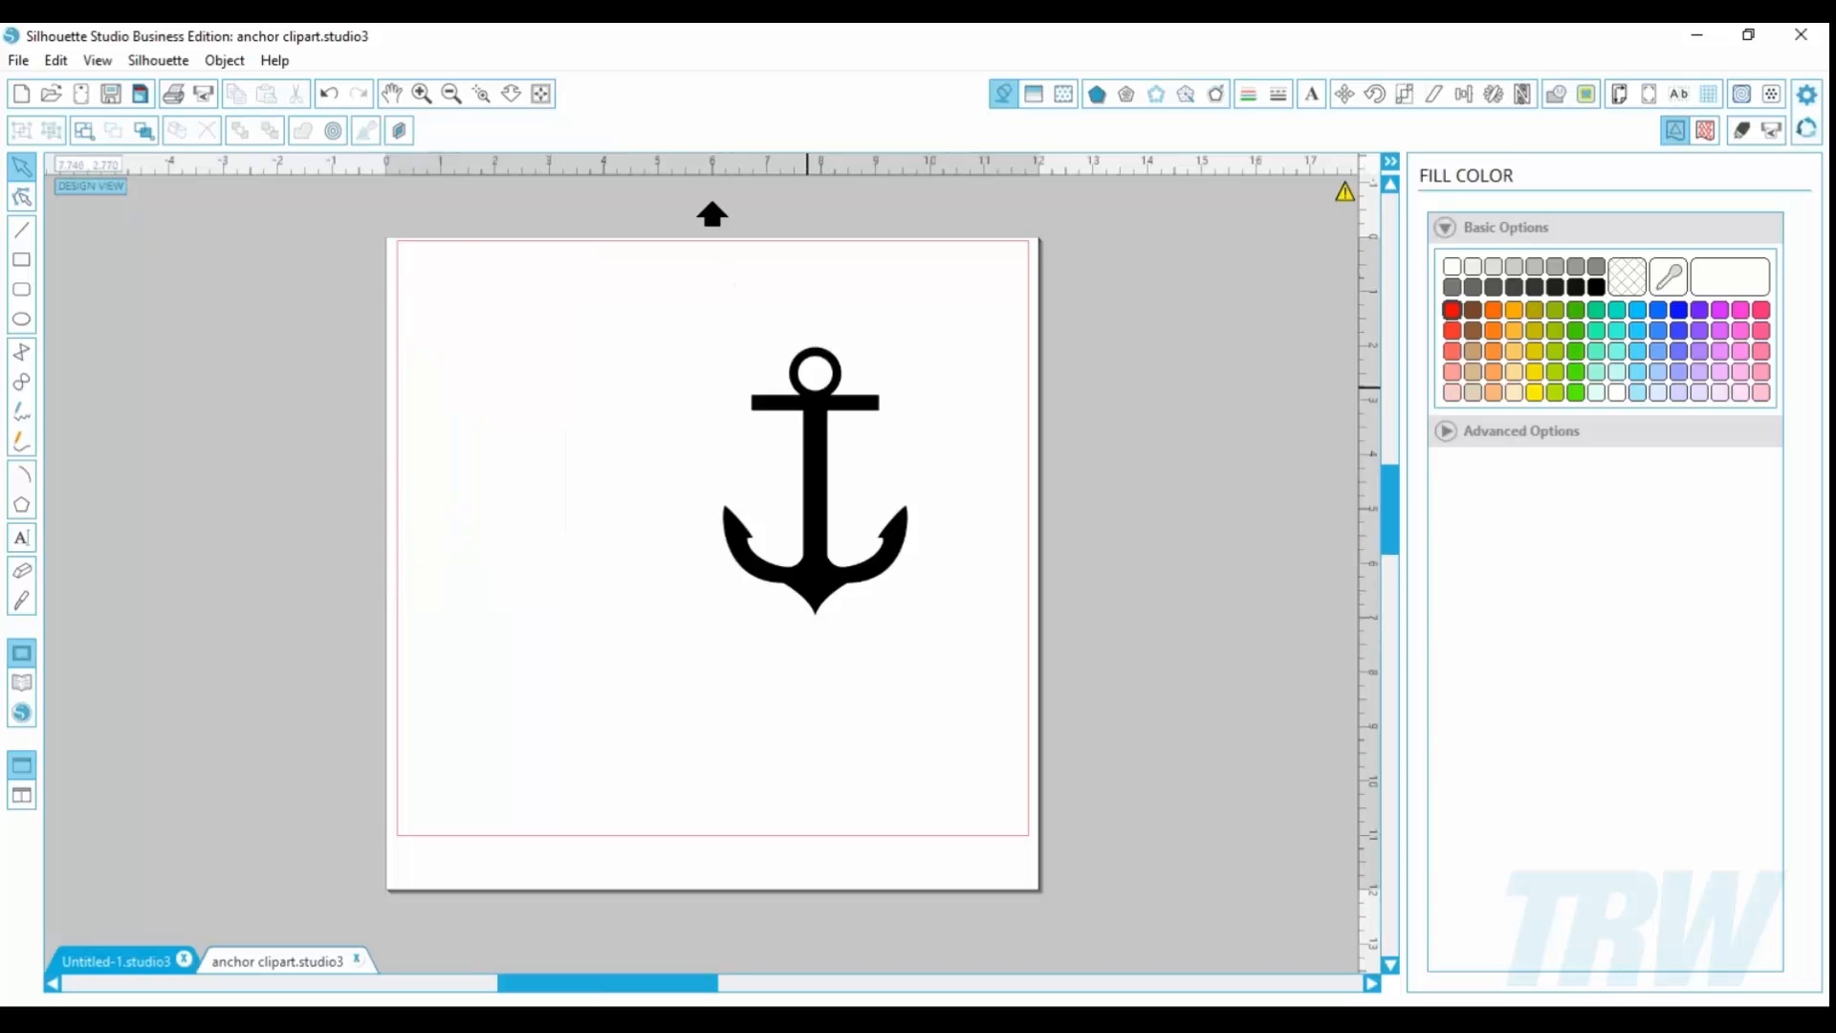
left_click_drag(822, 478, 557, 431)
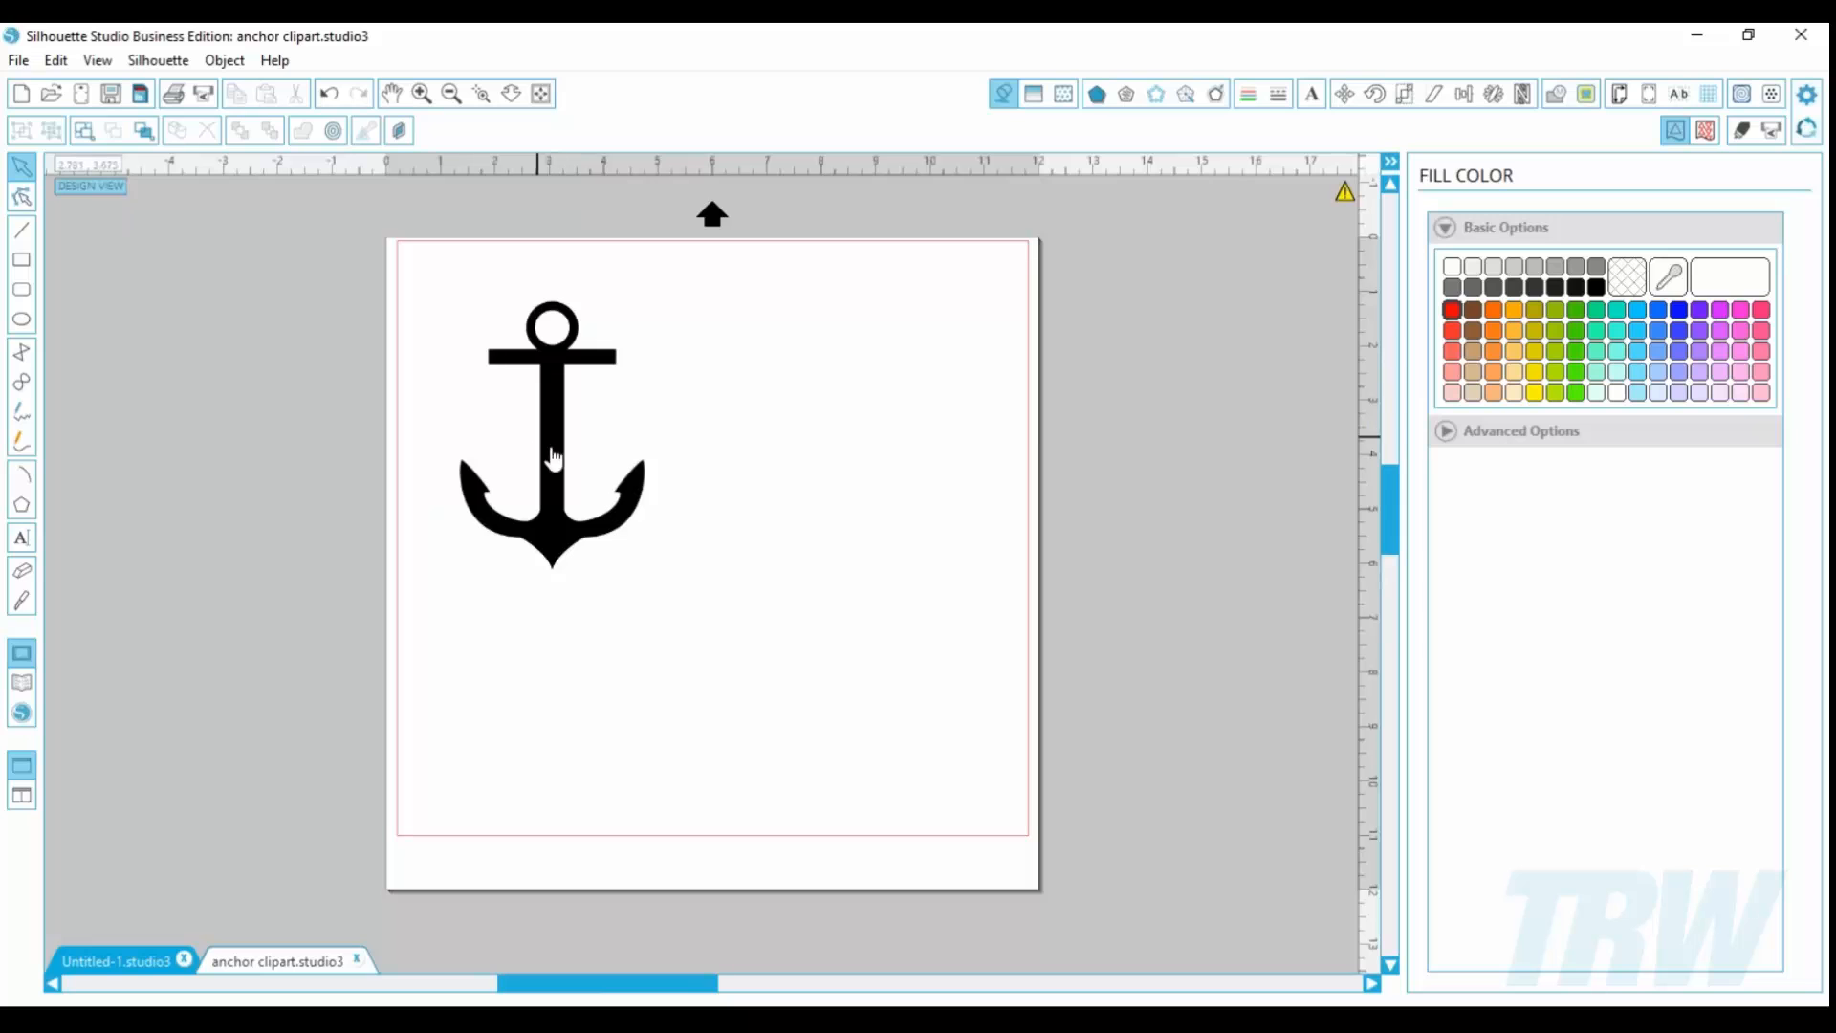
Step: Select a new trace area about 5.0 by 6.6 in around the black anchor image
left_click(564, 539)
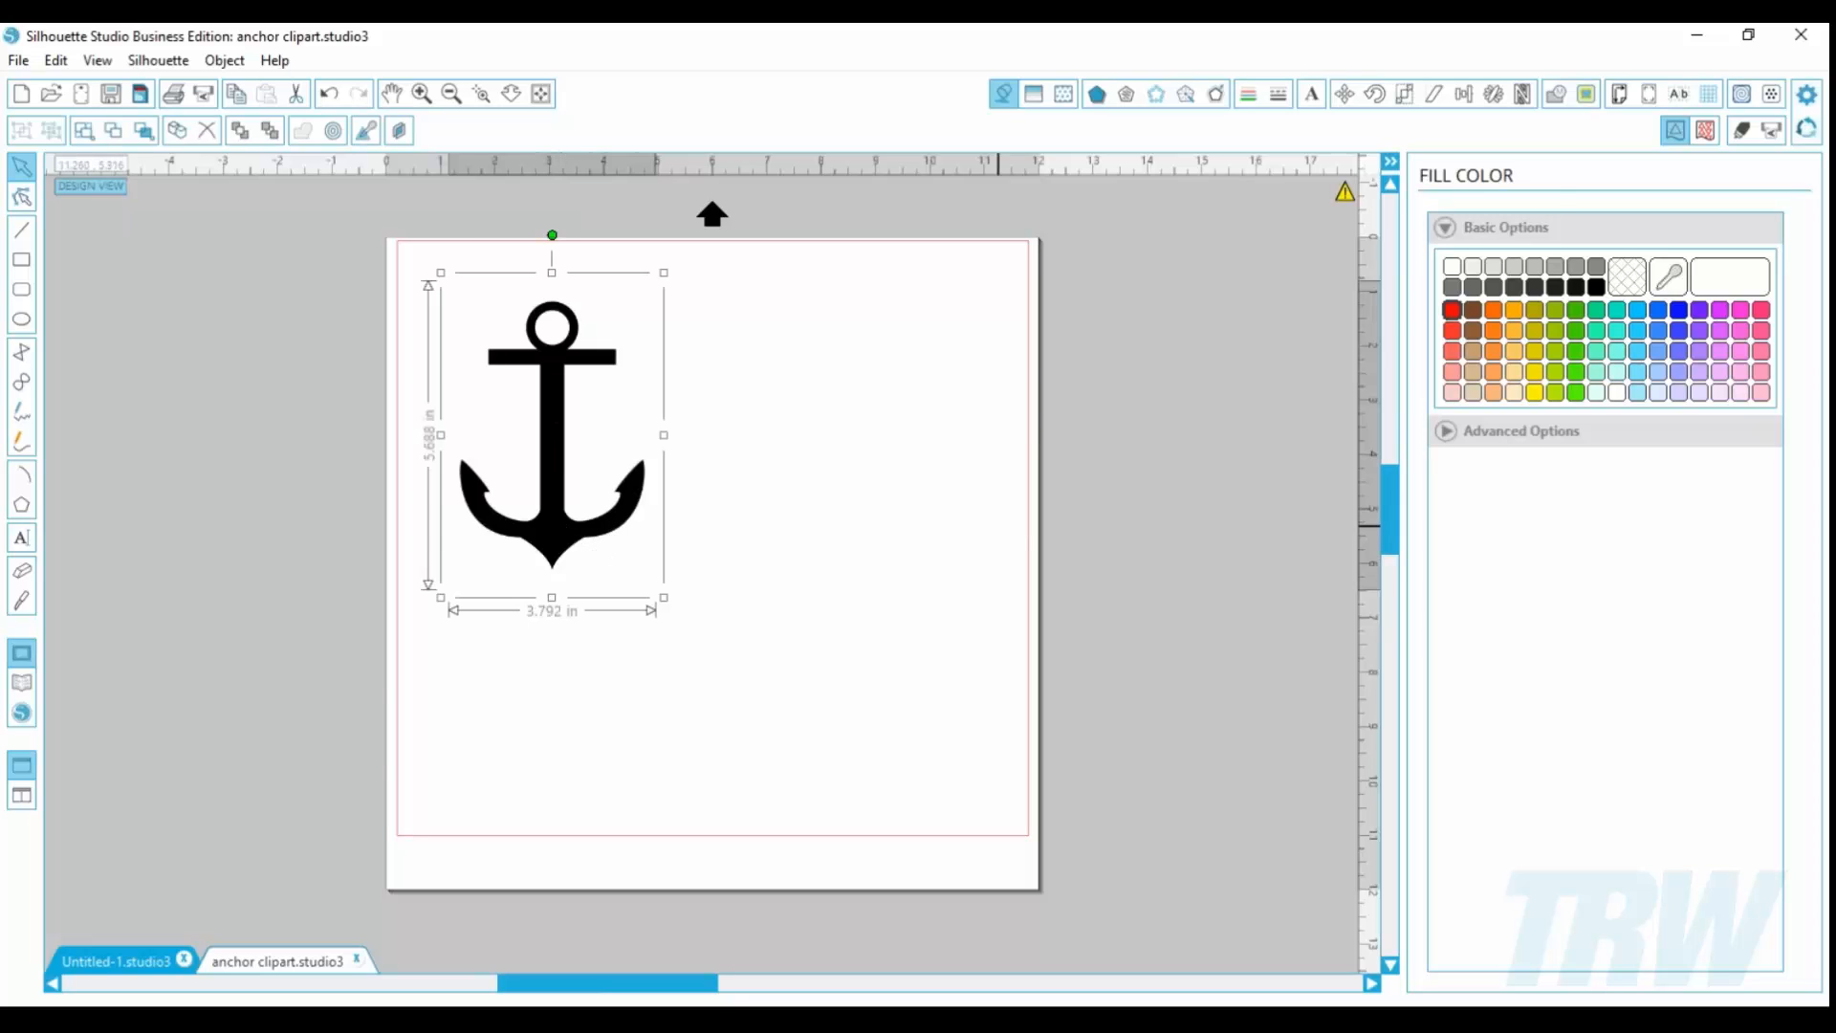
left_click(1584, 94)
left_click(1530, 263)
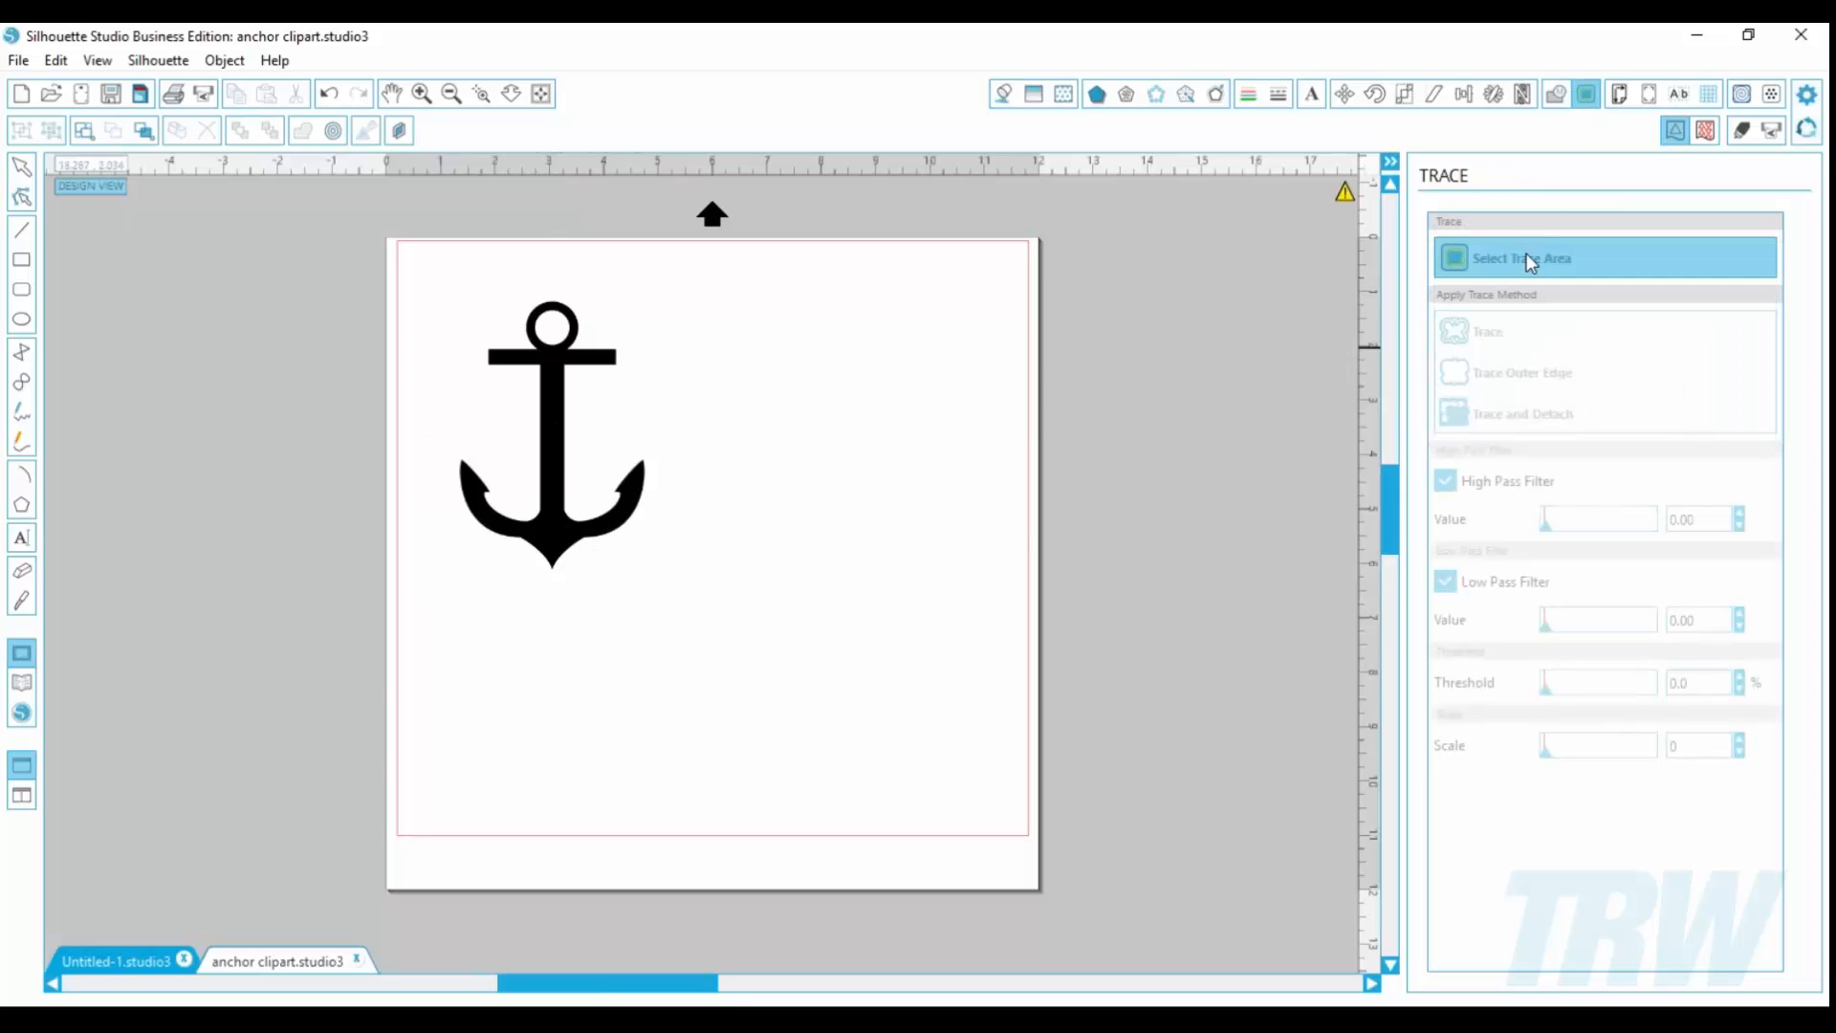
mouse_move(419, 261)
left_mouse_down()
mouse_move(422, 348)
mouse_move(643, 625)
mouse_move(696, 621)
left_mouse_up()
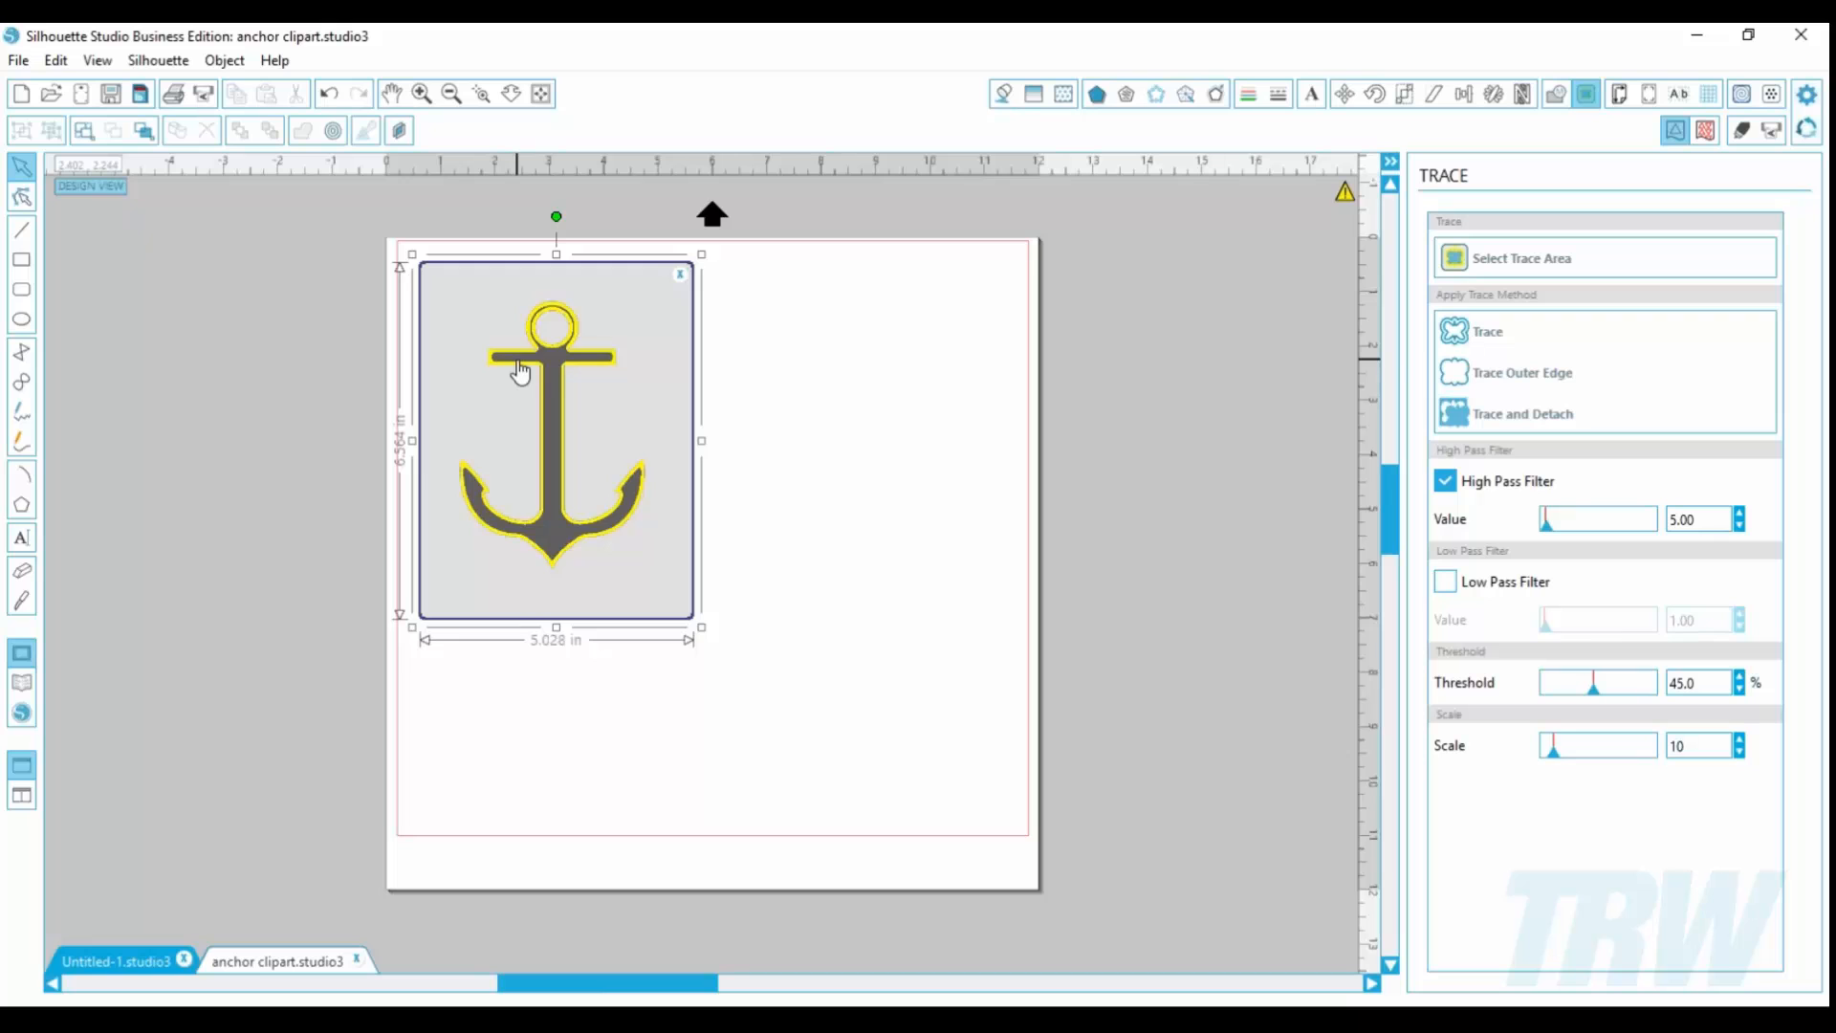
Step: Turn off the High Pass Filter, set the threshold to 89.2% and the scale to 4, and trace the anchor
left_click(1446, 483)
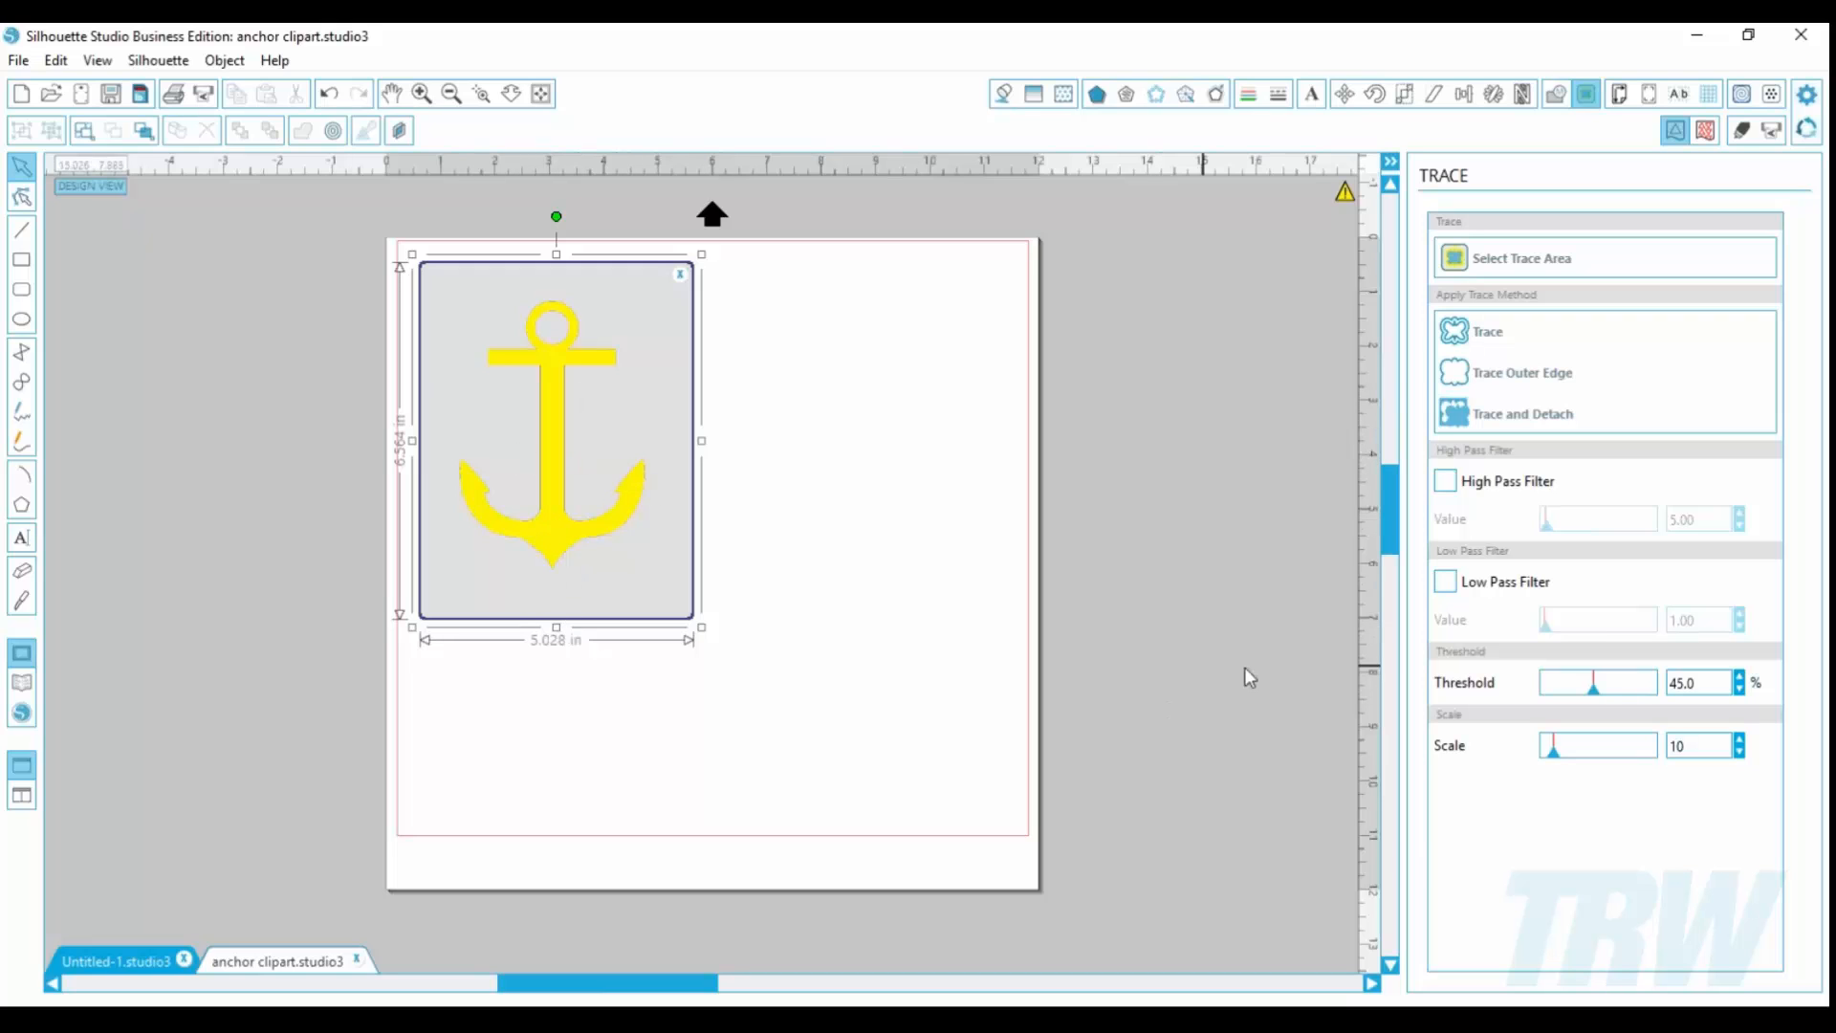
left_click_drag(1596, 691, 1627, 691)
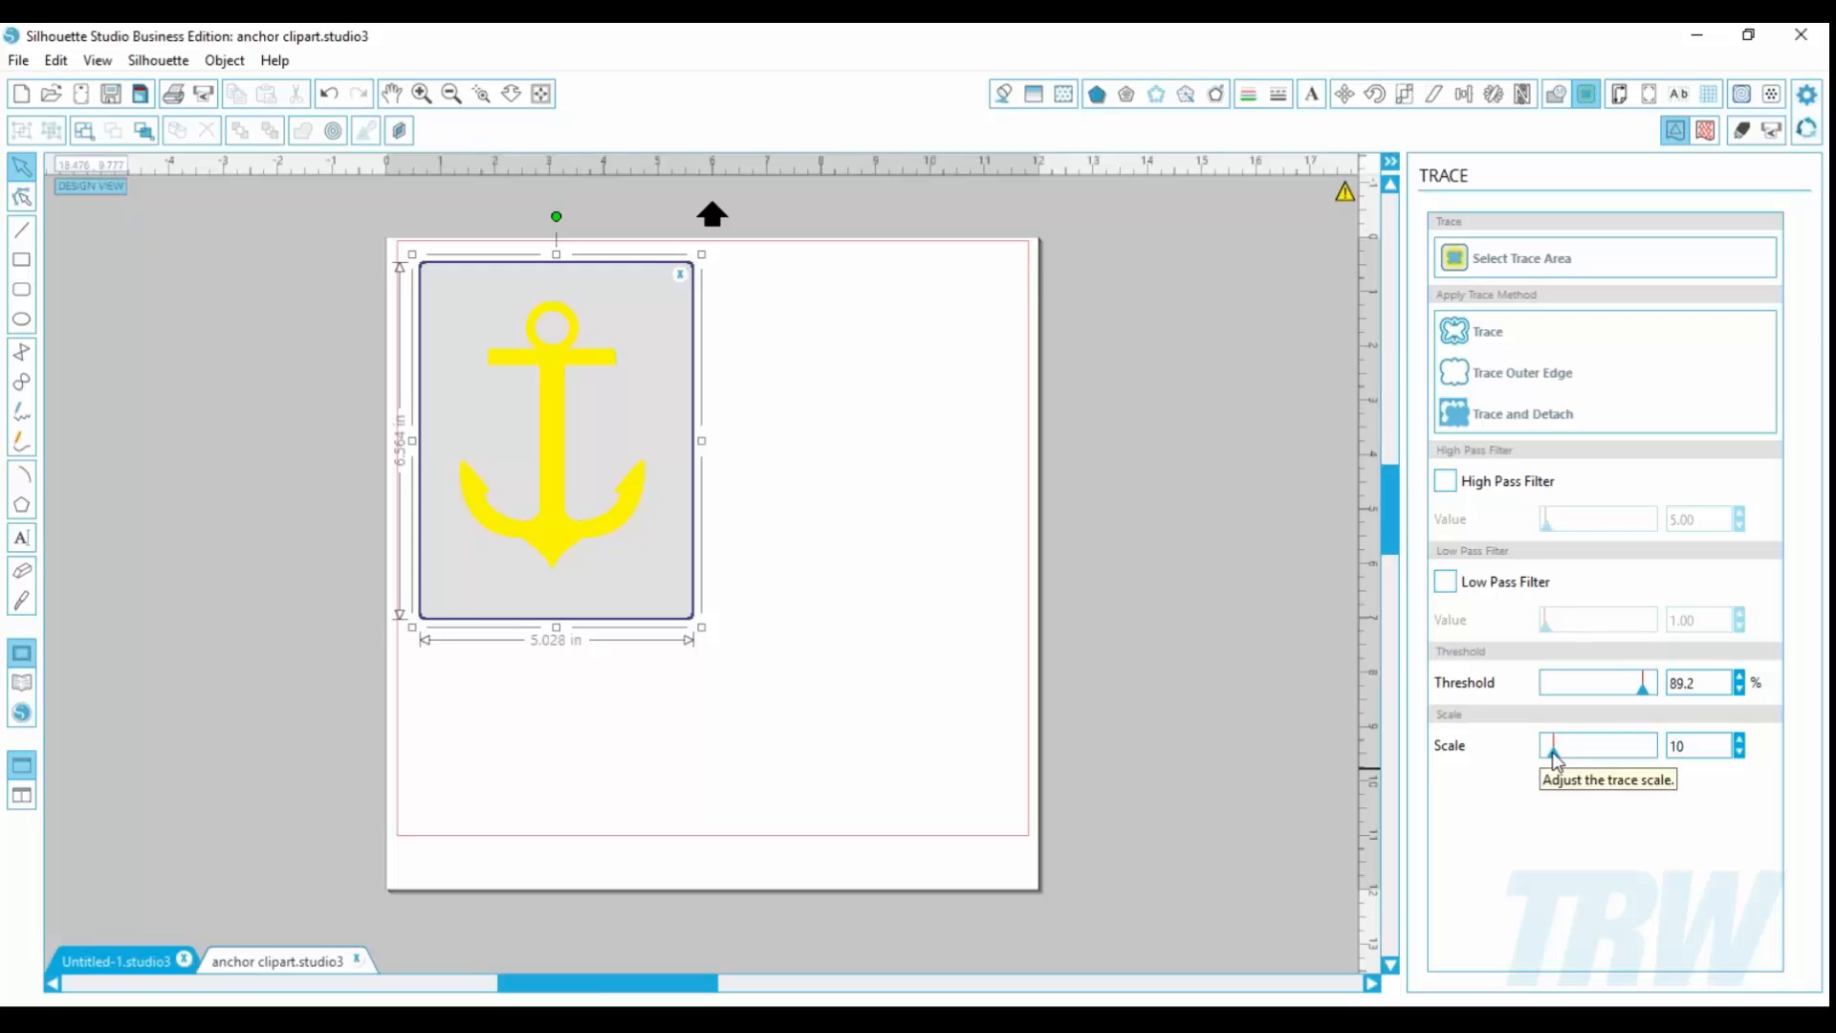
mouse_move(1552, 758)
left_mouse_down()
mouse_move(1653, 751)
mouse_move(1495, 777)
left_mouse_up()
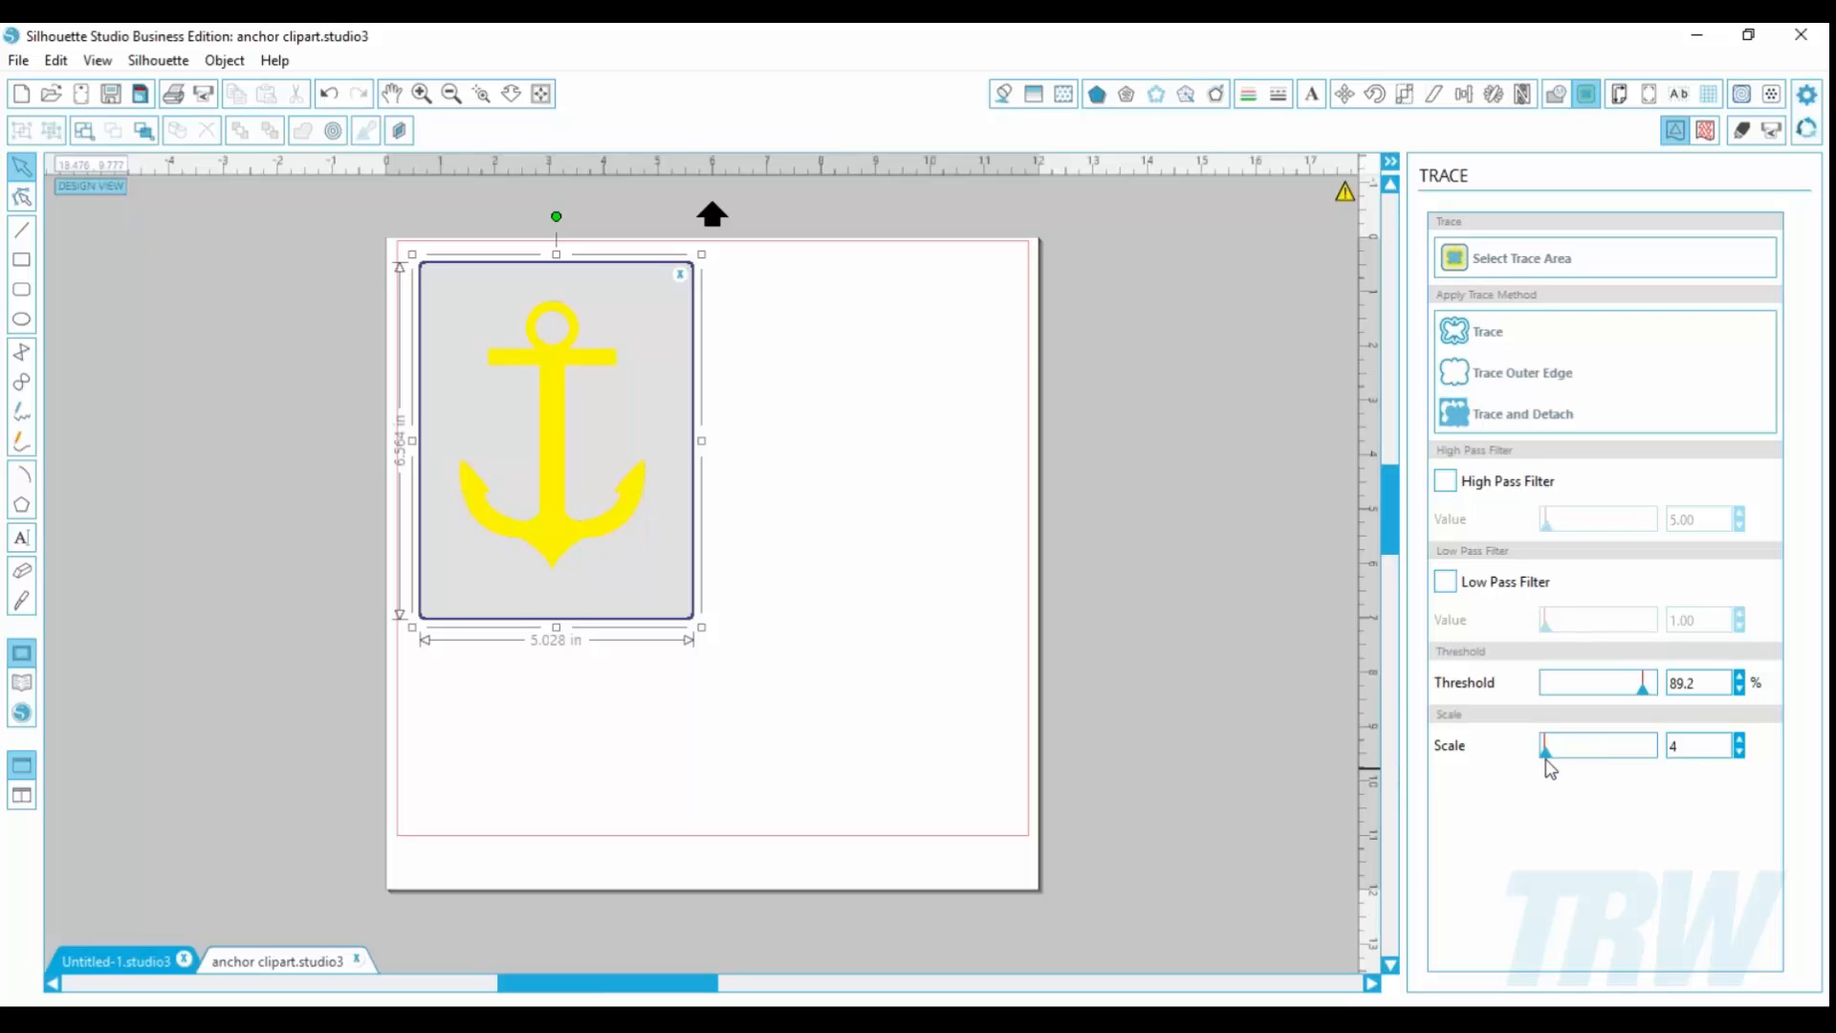
left_click(1490, 335)
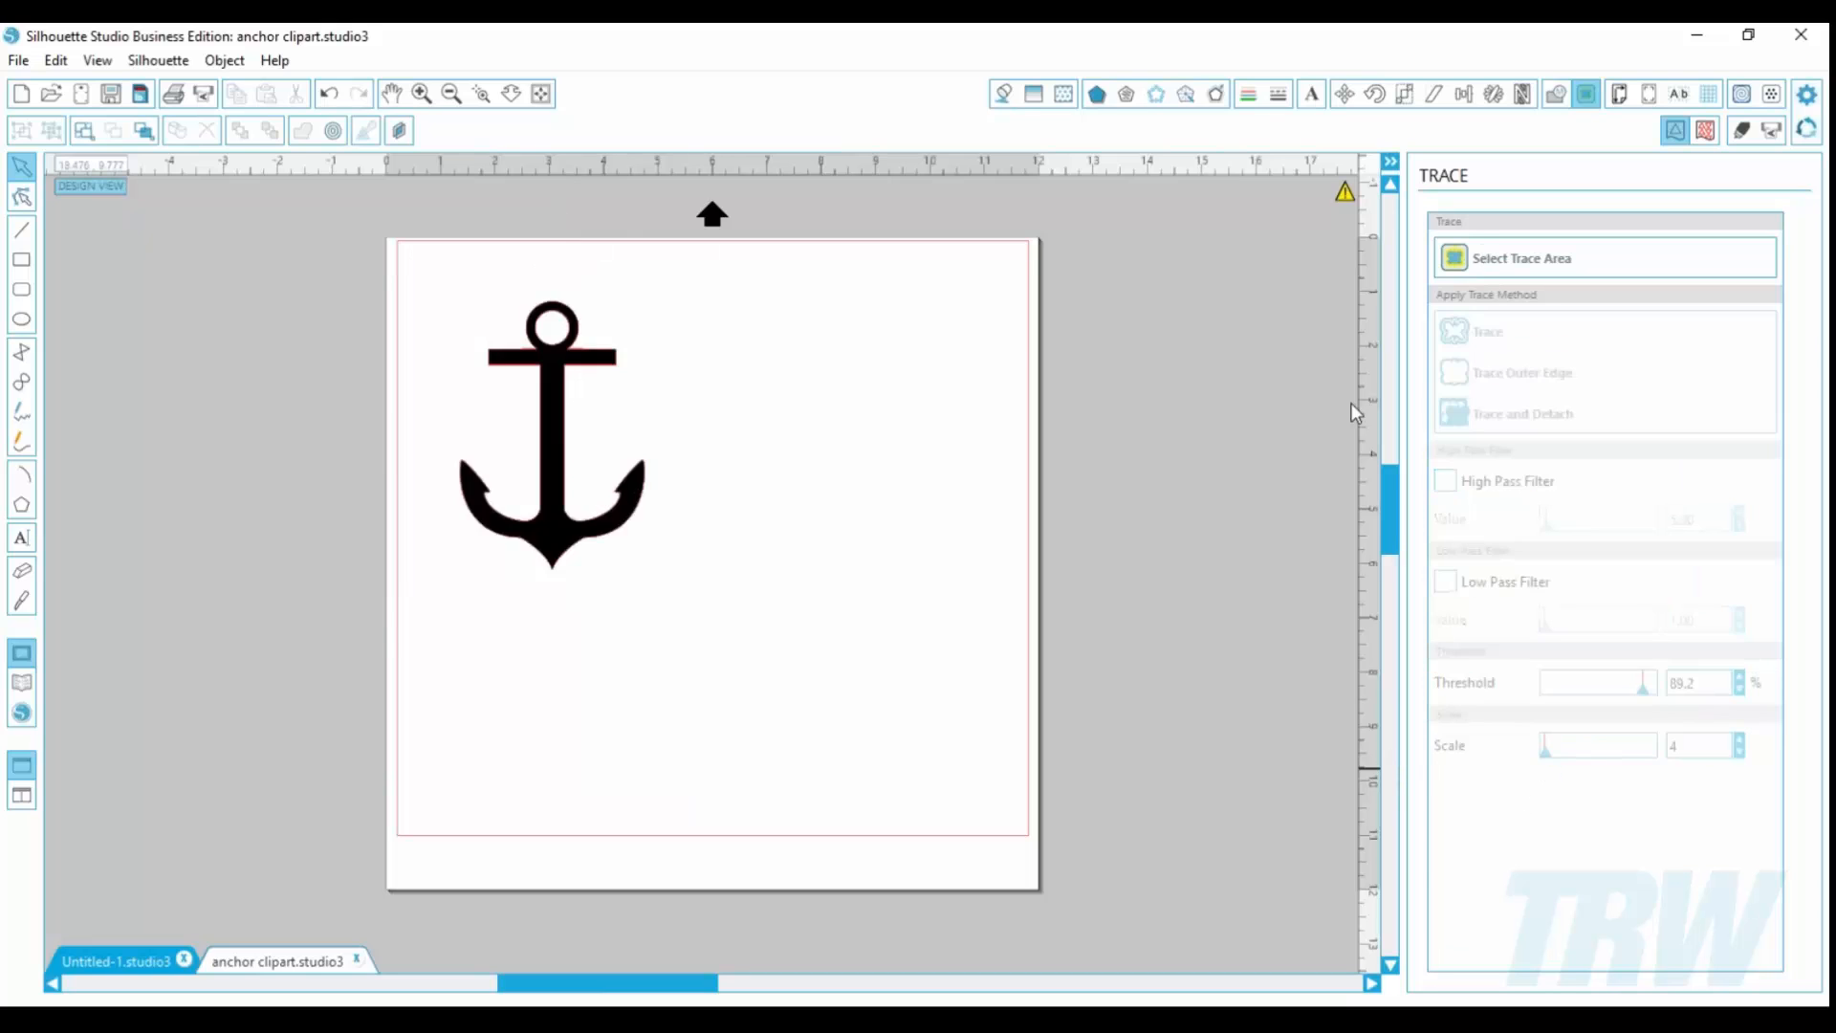
Step: Move the black anchor image aside to the page's right edge and fill the traced anchor with blue
left_click_drag(541, 545, 1028, 541)
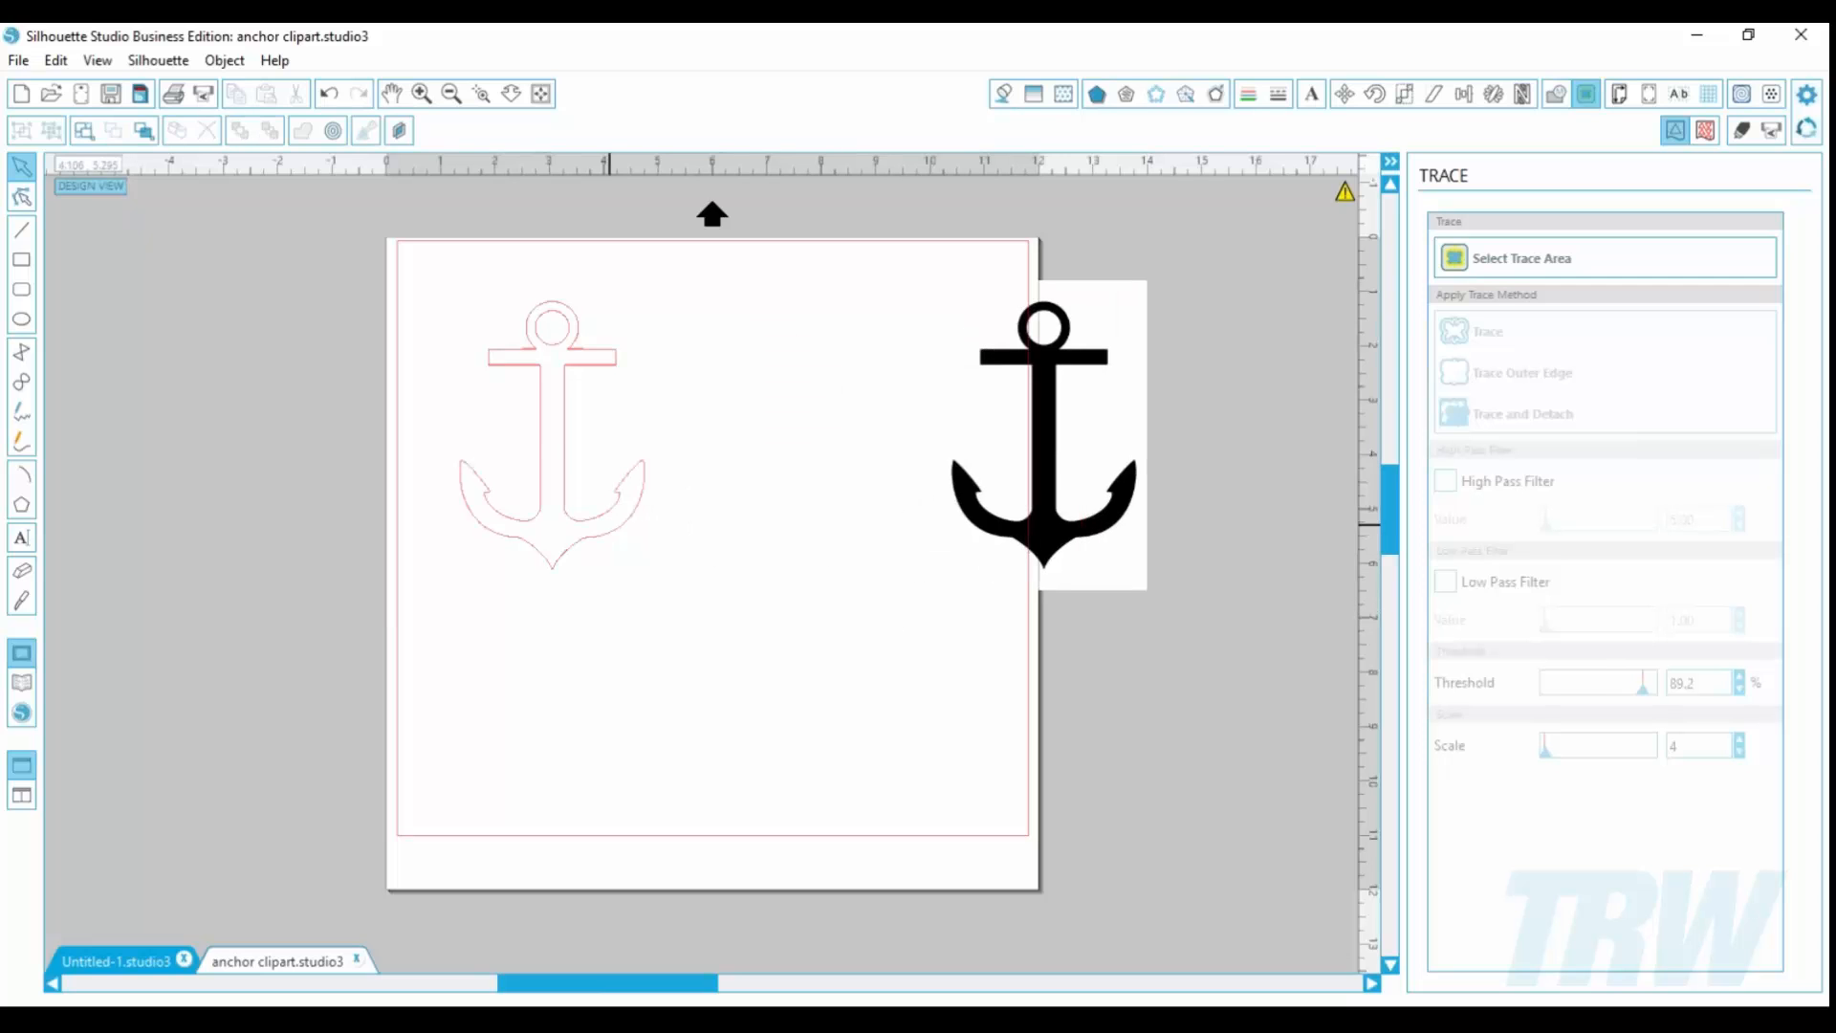
left_click(608, 535)
left_click(1002, 93)
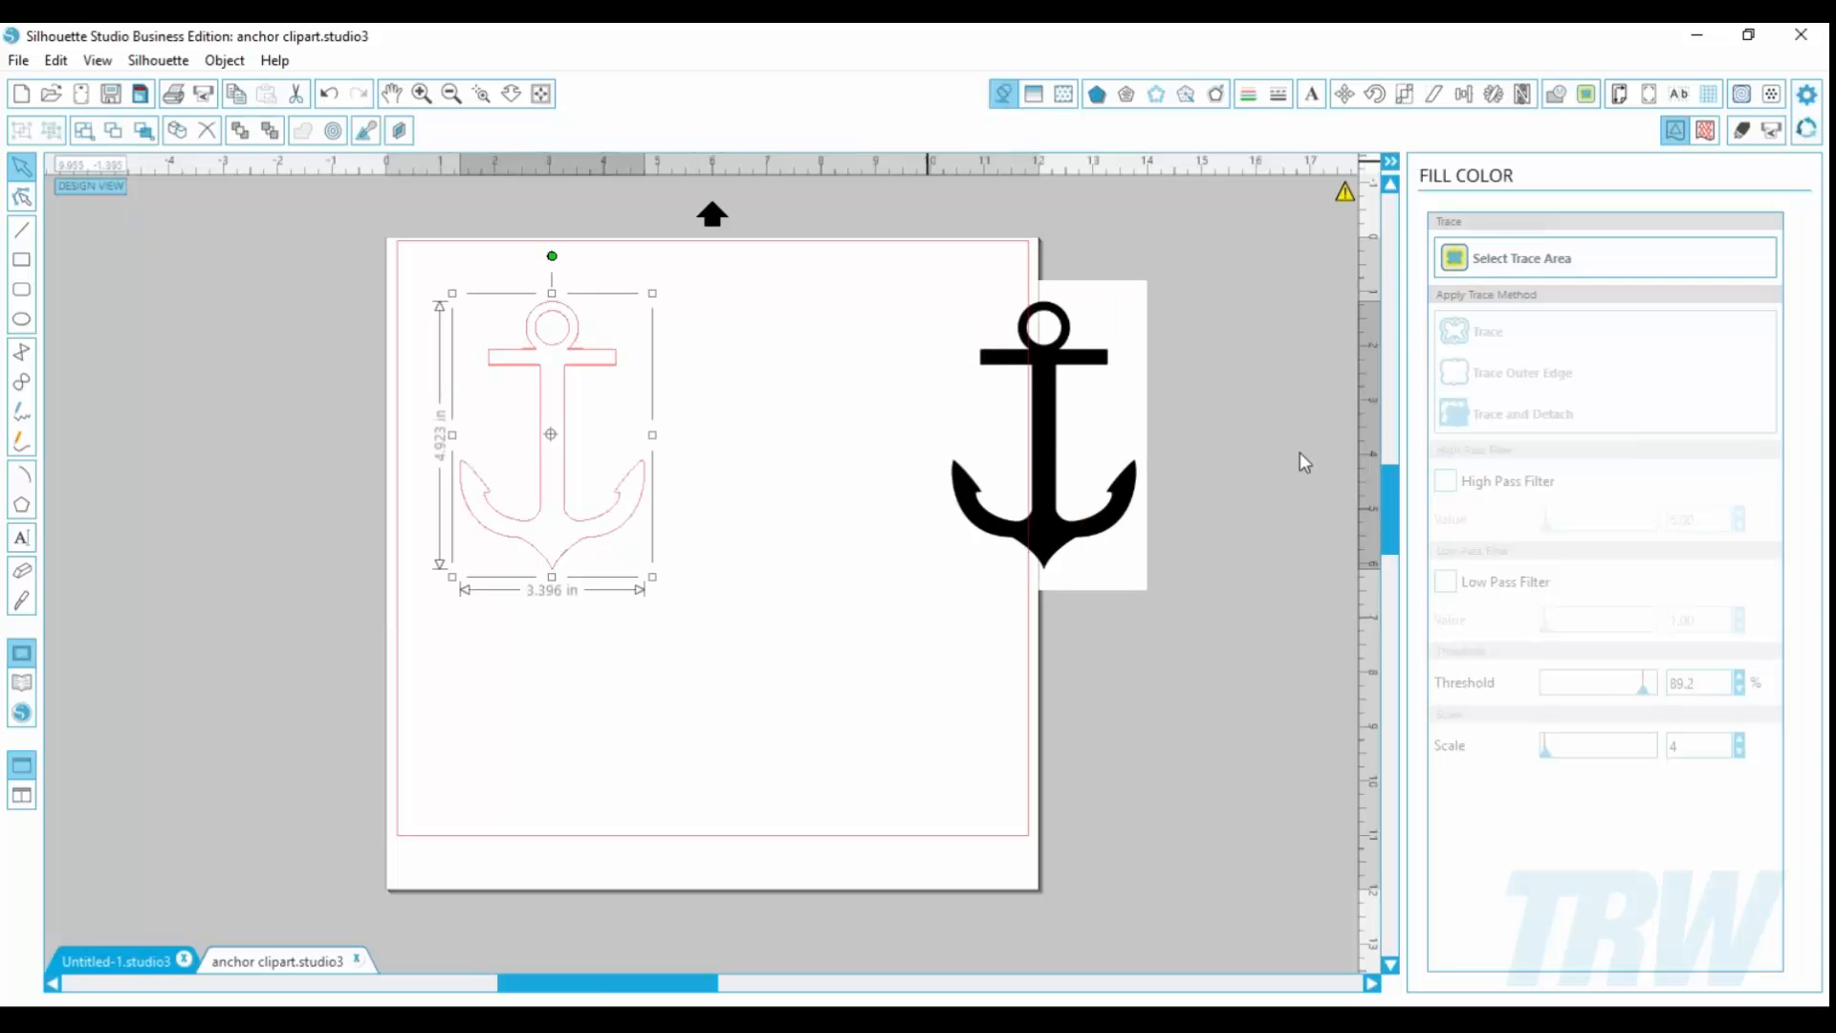
left_click(1678, 309)
left_click(750, 660)
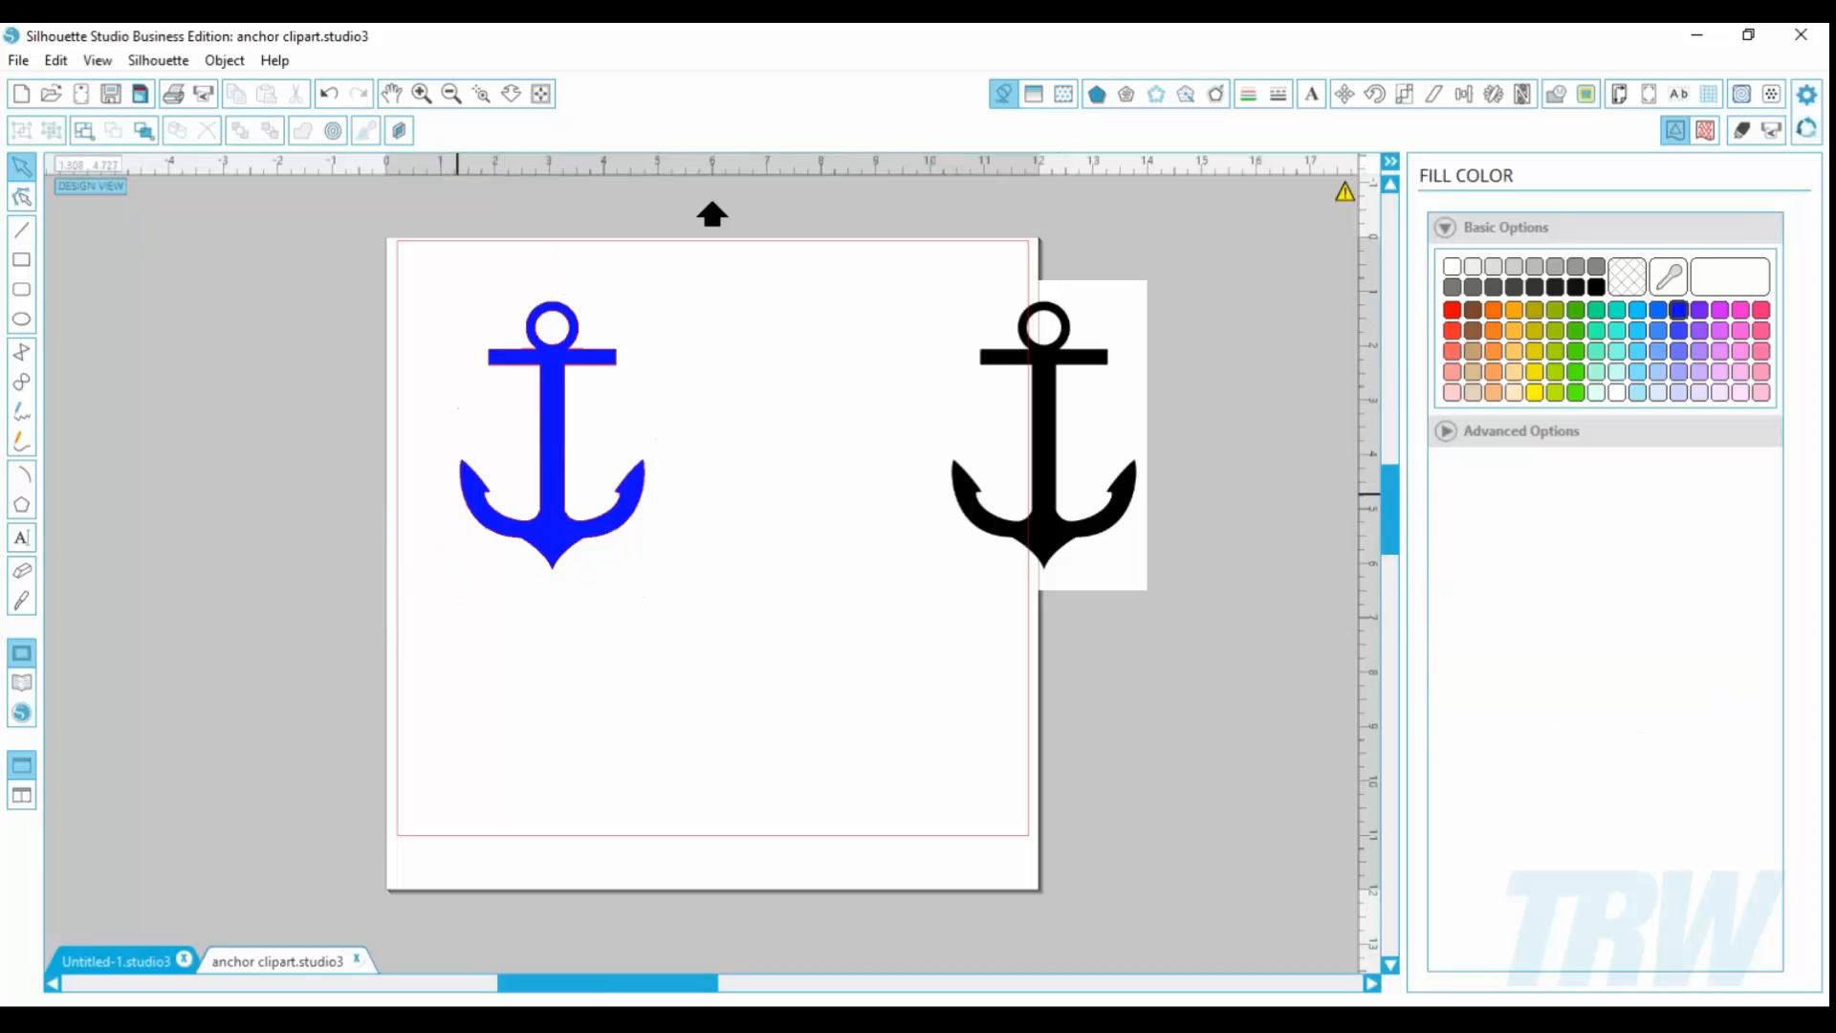
Step: Edit the blue anchor's points and delete the extra midpoints on the upper and lower edges of both crossbar halves
double_click(541, 490)
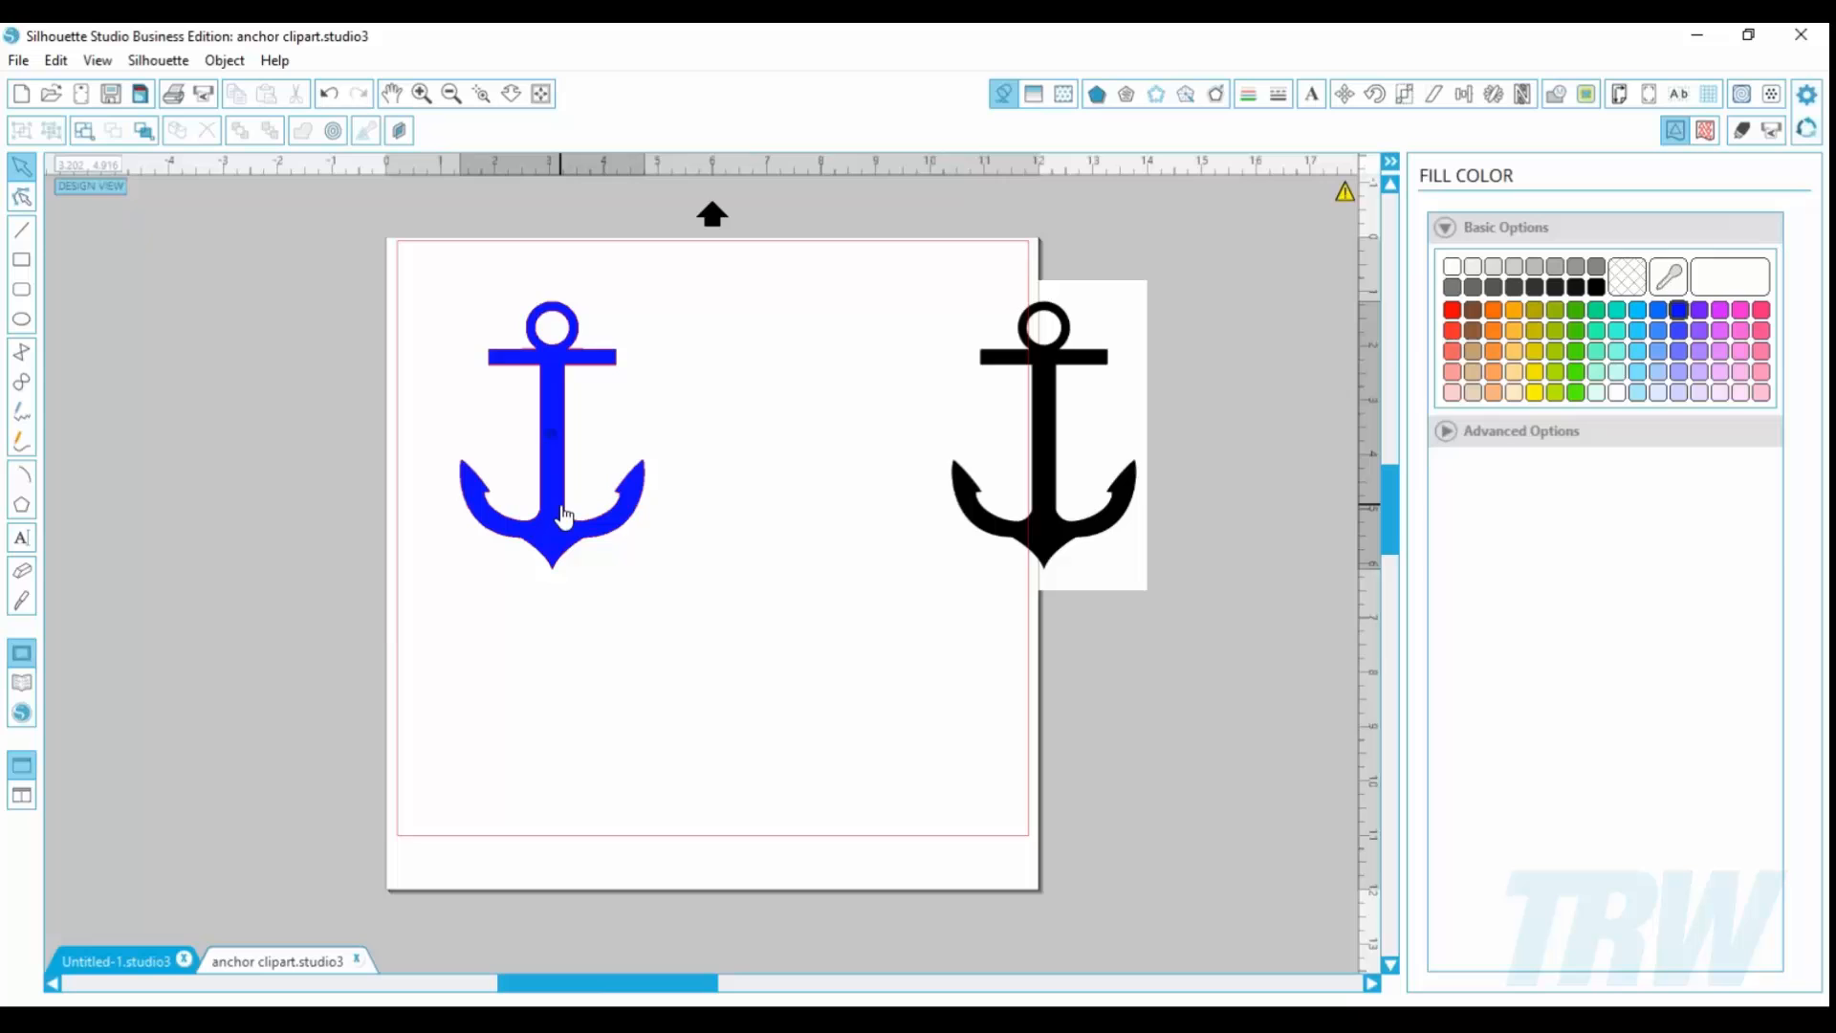
left_click(481, 93)
left_click_drag(418, 253, 647, 410)
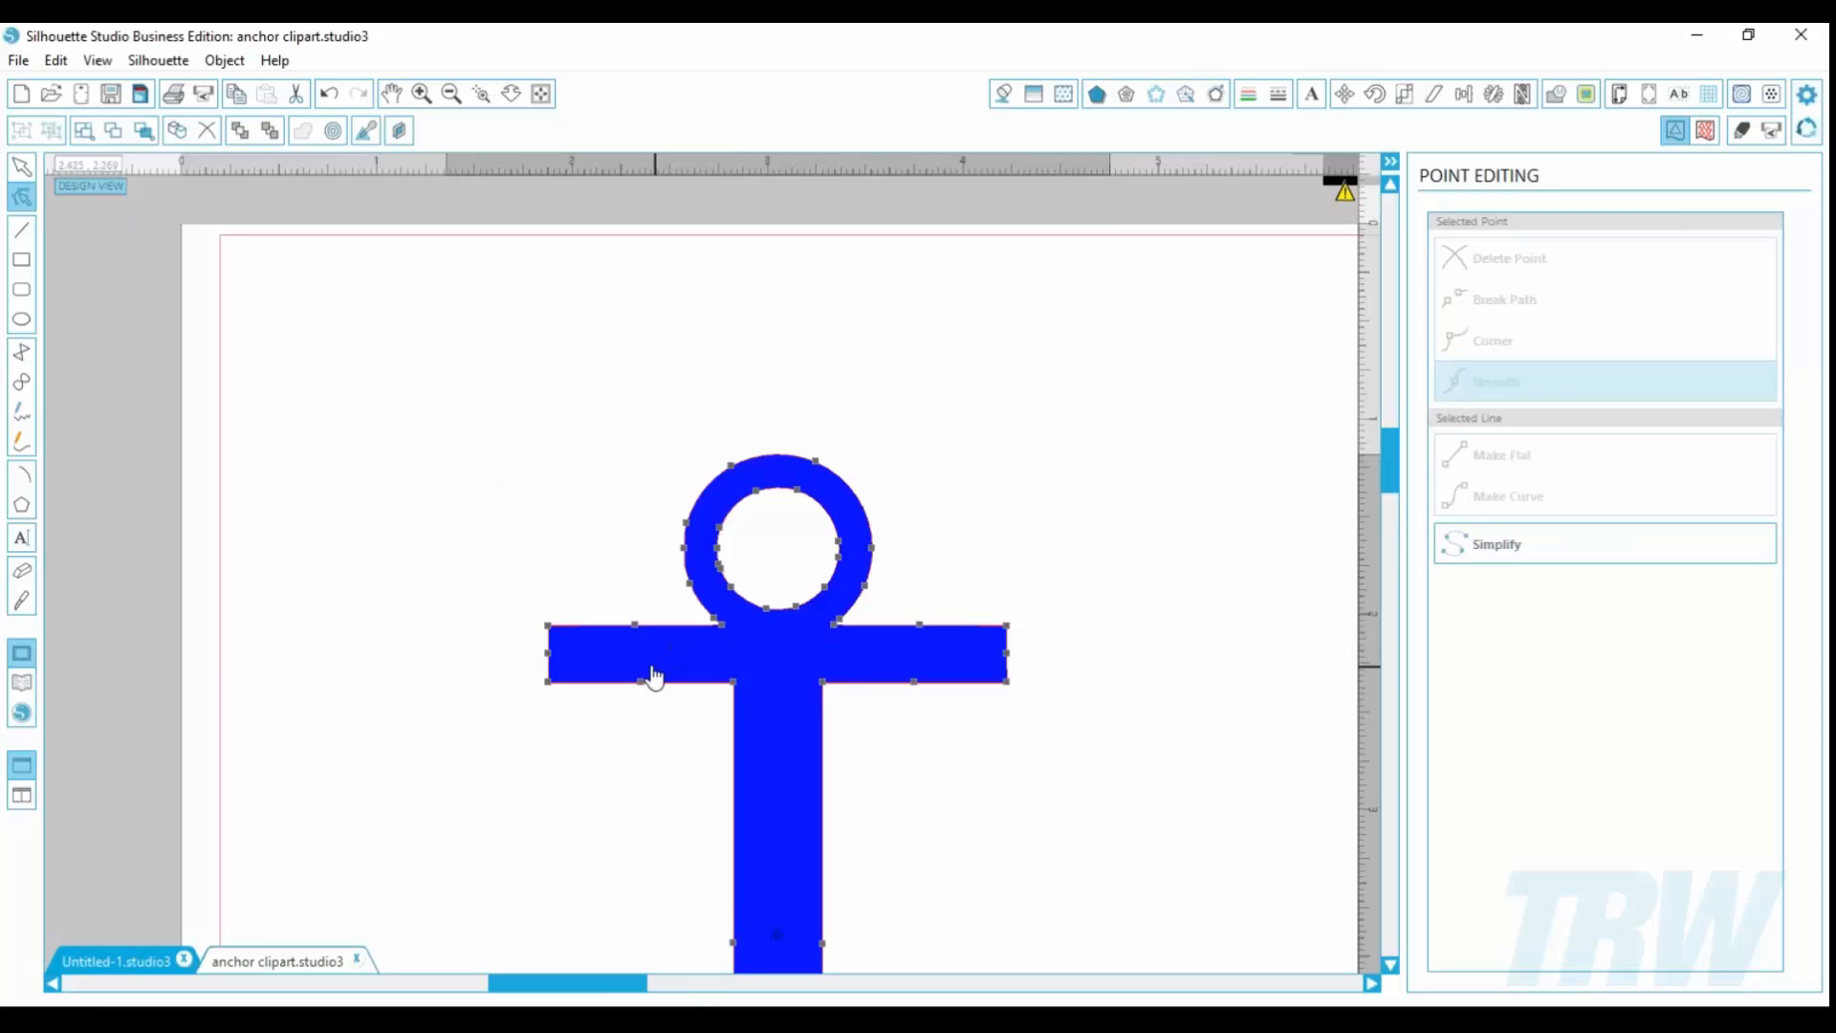
left_click(634, 625)
left_click(1535, 272)
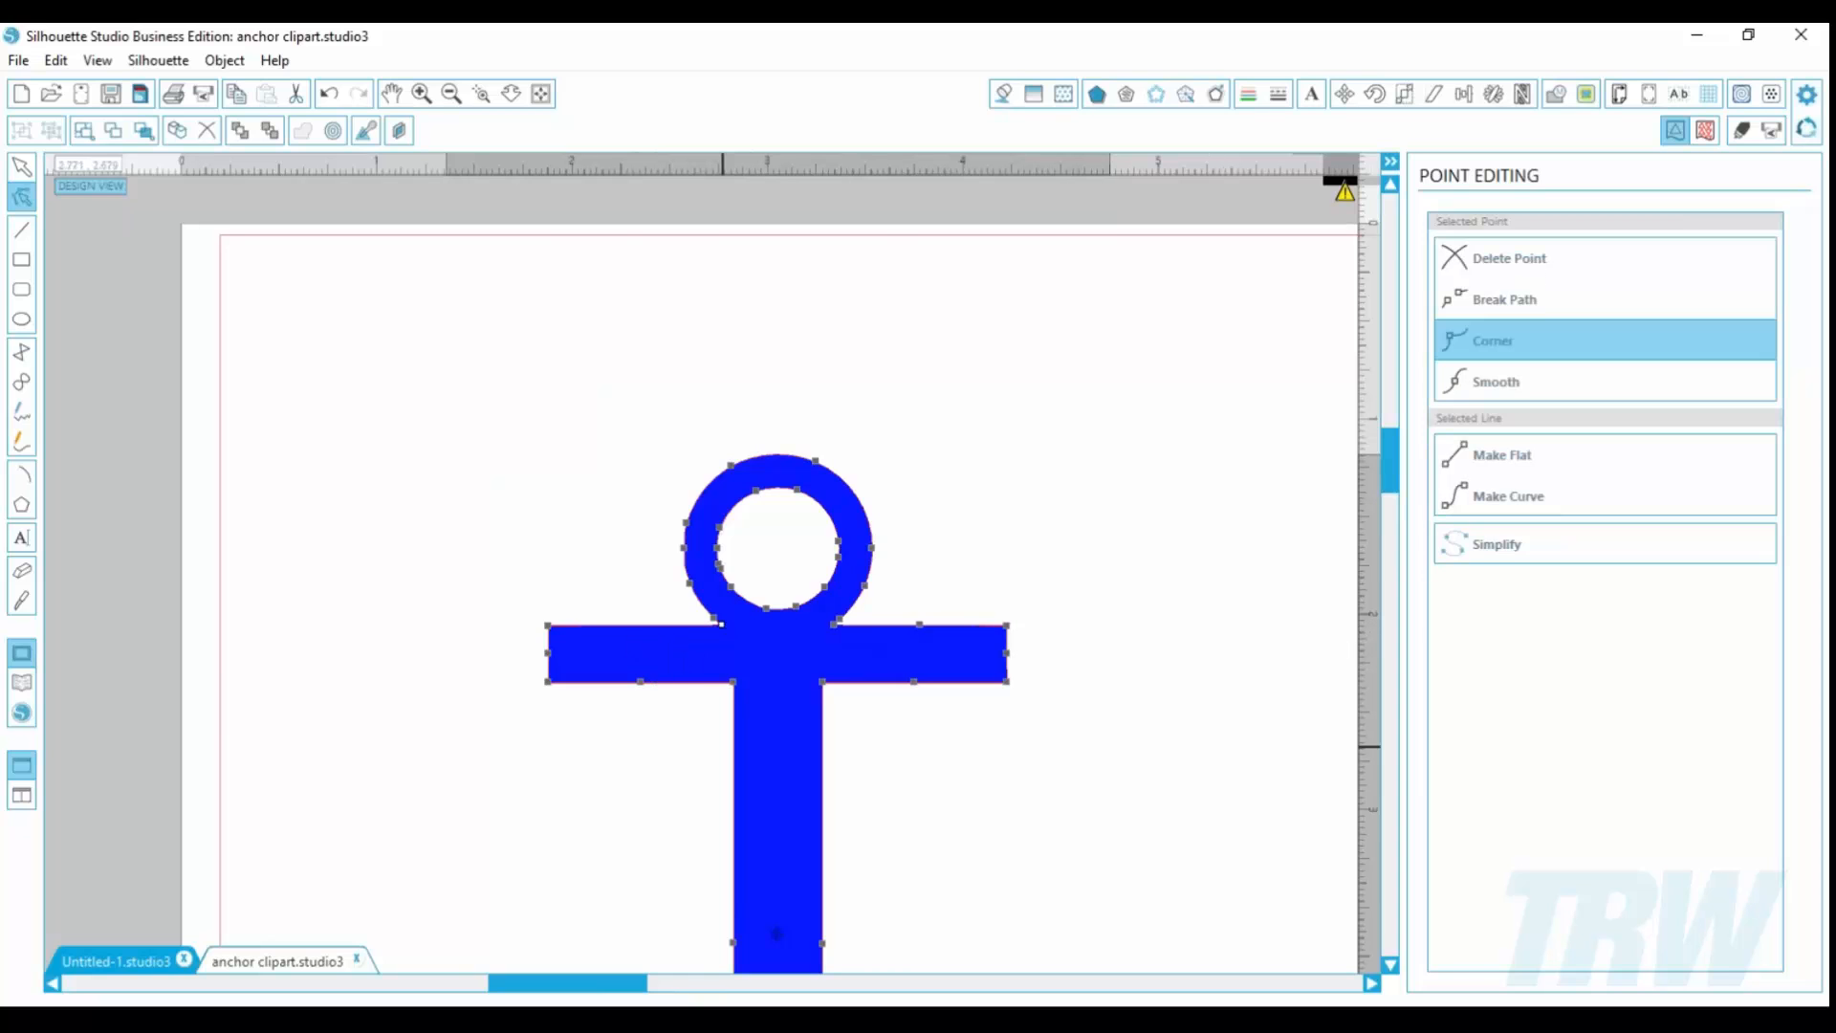
left_click(639, 682)
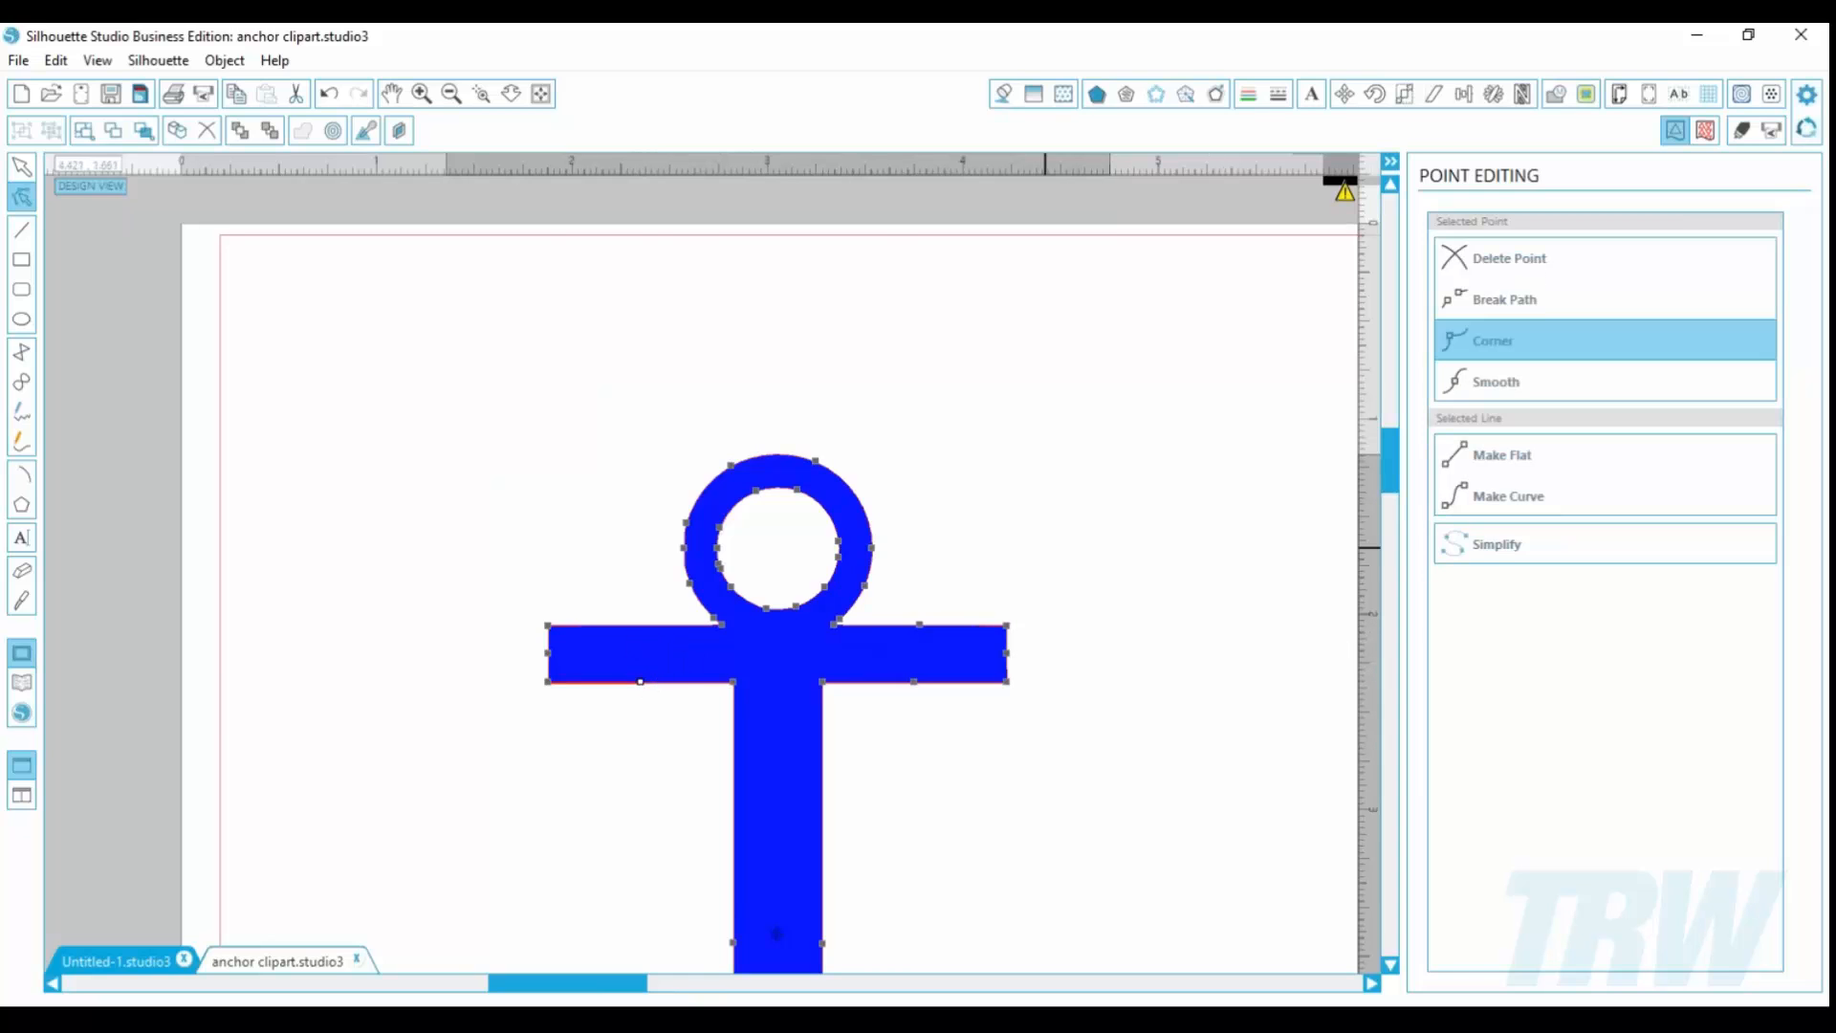
left_click(1532, 260)
left_click(923, 626)
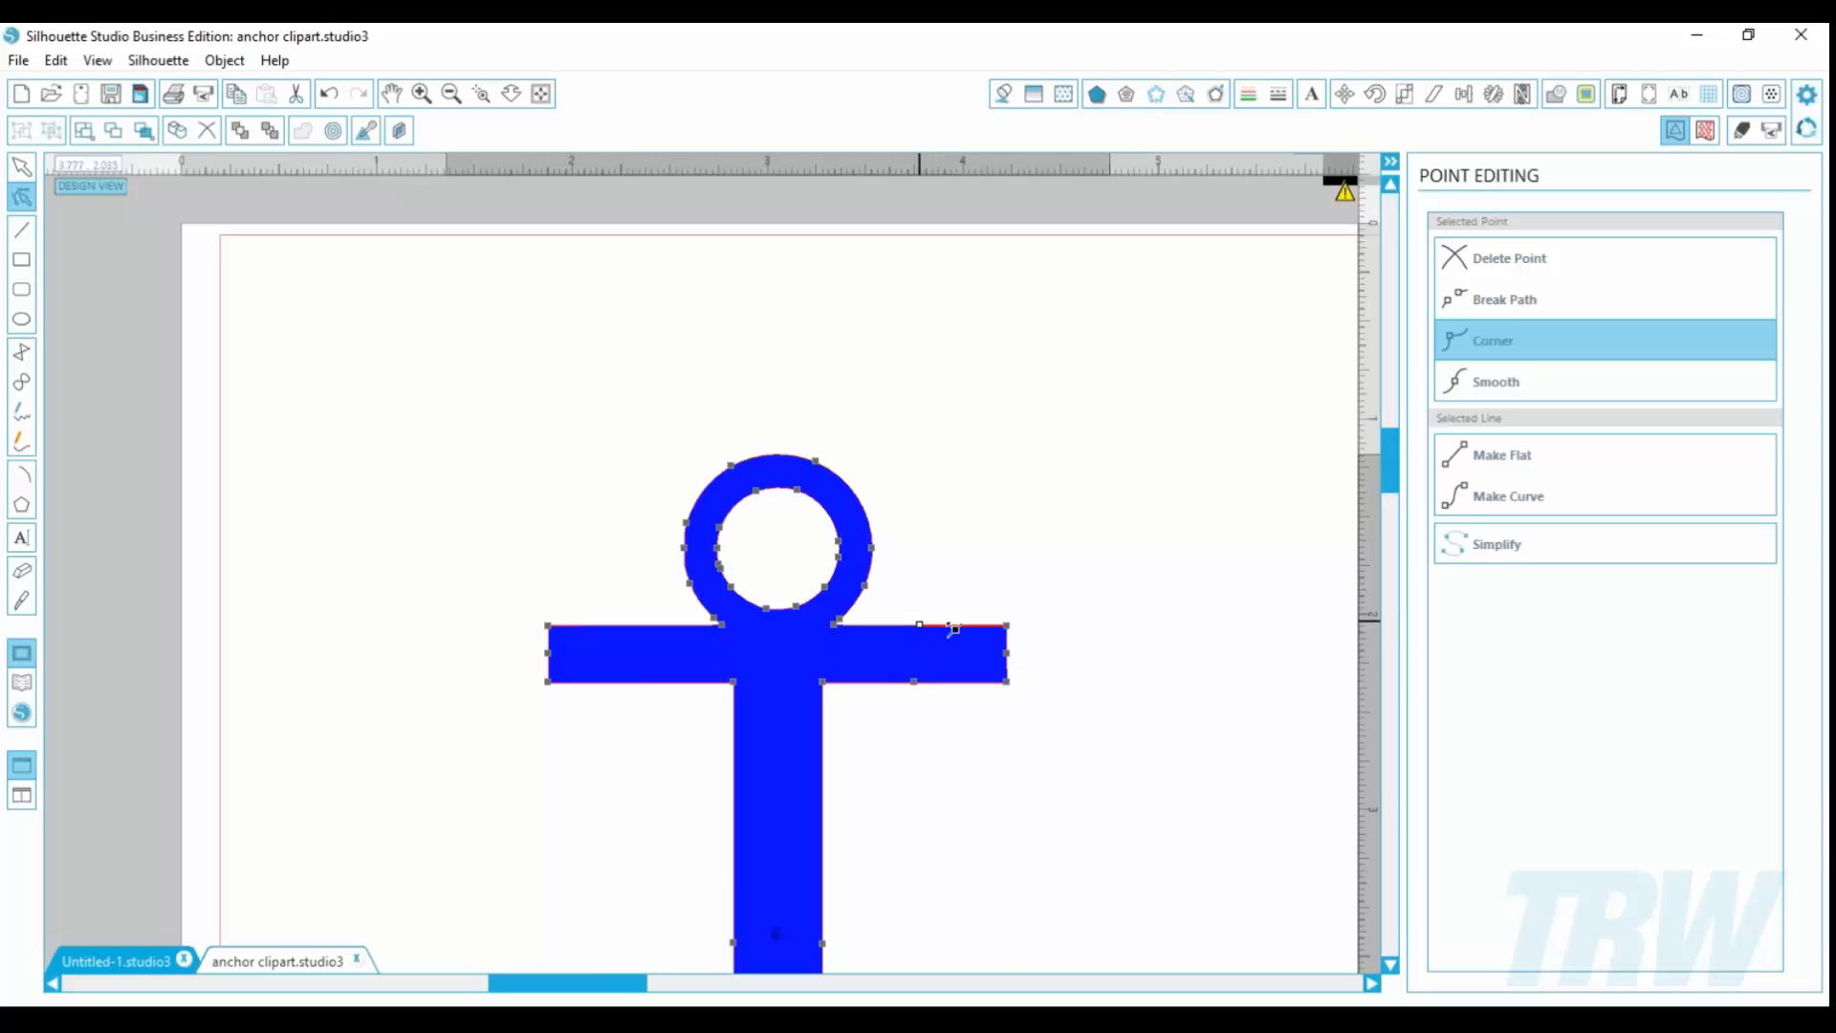
left_click(1493, 254)
left_click(914, 682)
left_click(1509, 270)
Step: Delete the extra midpoint on the right edge of the anchor's shaft
left_click_drag(1396, 443, 1396, 507)
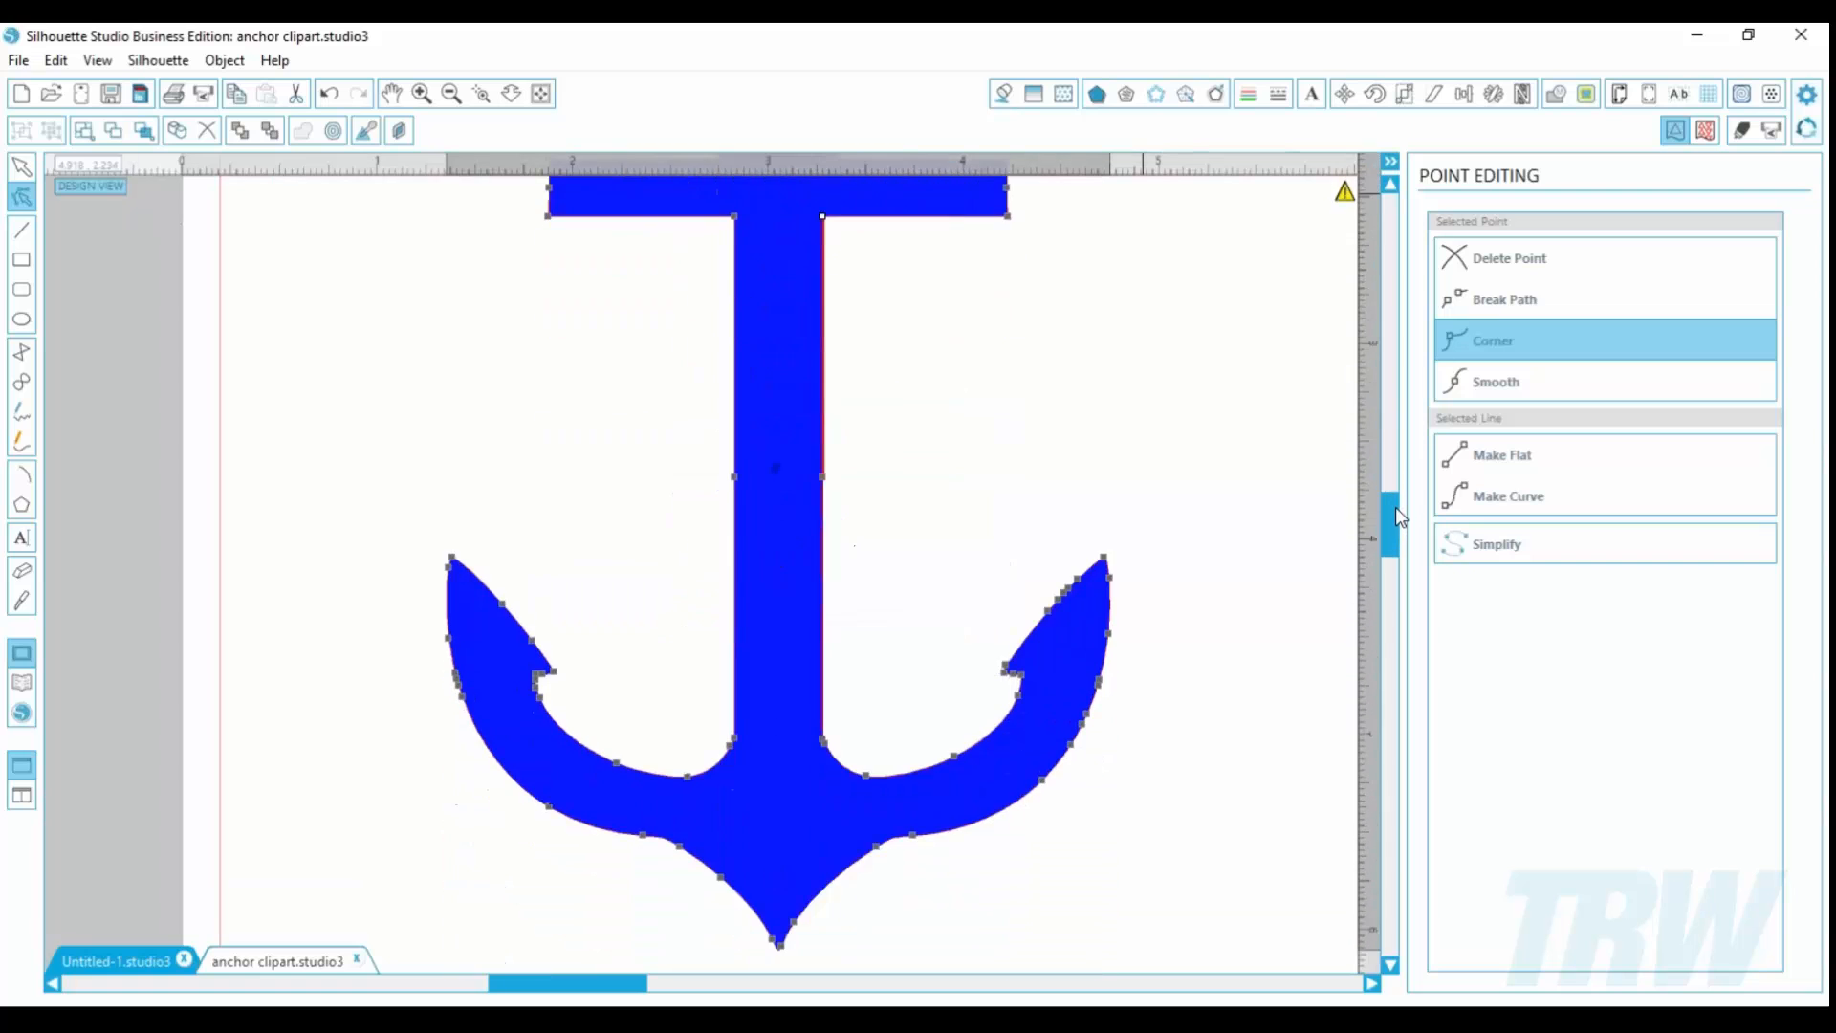
left_click(822, 460)
left_click(1492, 274)
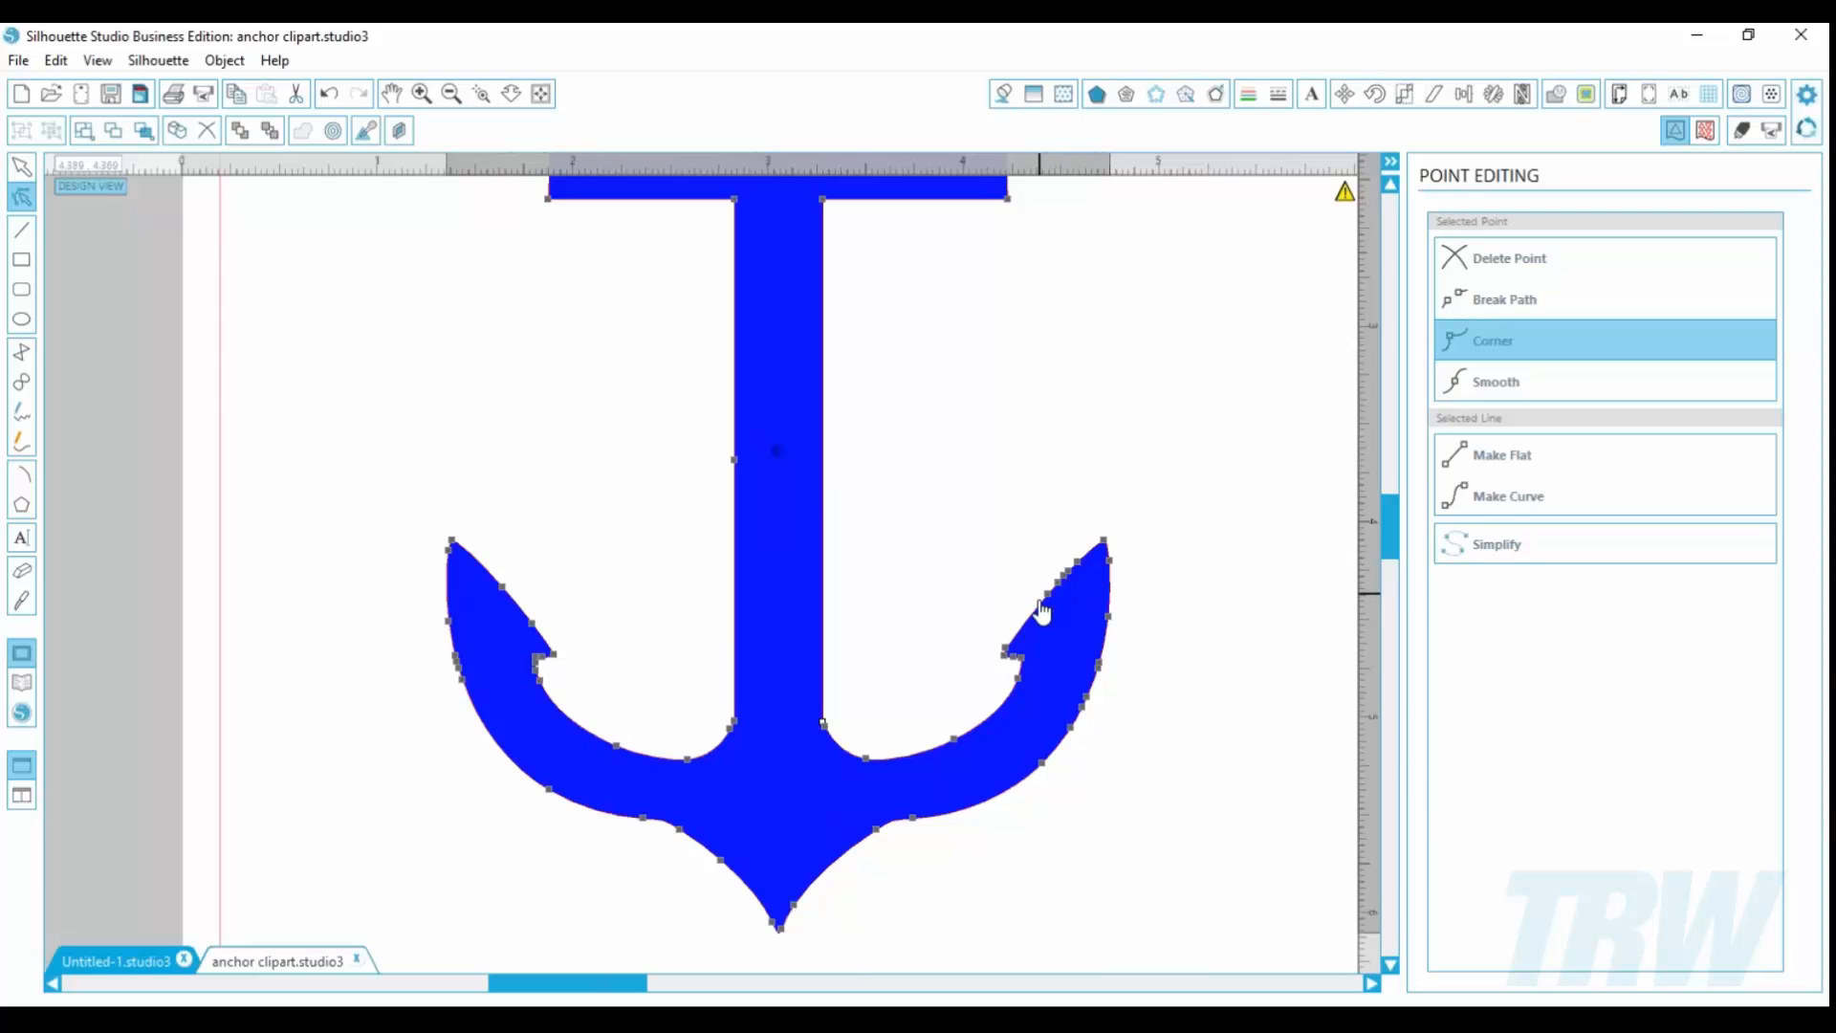
Step: Delete the extra midpoints along the straight inner edge of the anchor's right fluke and leave point editing
left_click(1046, 593)
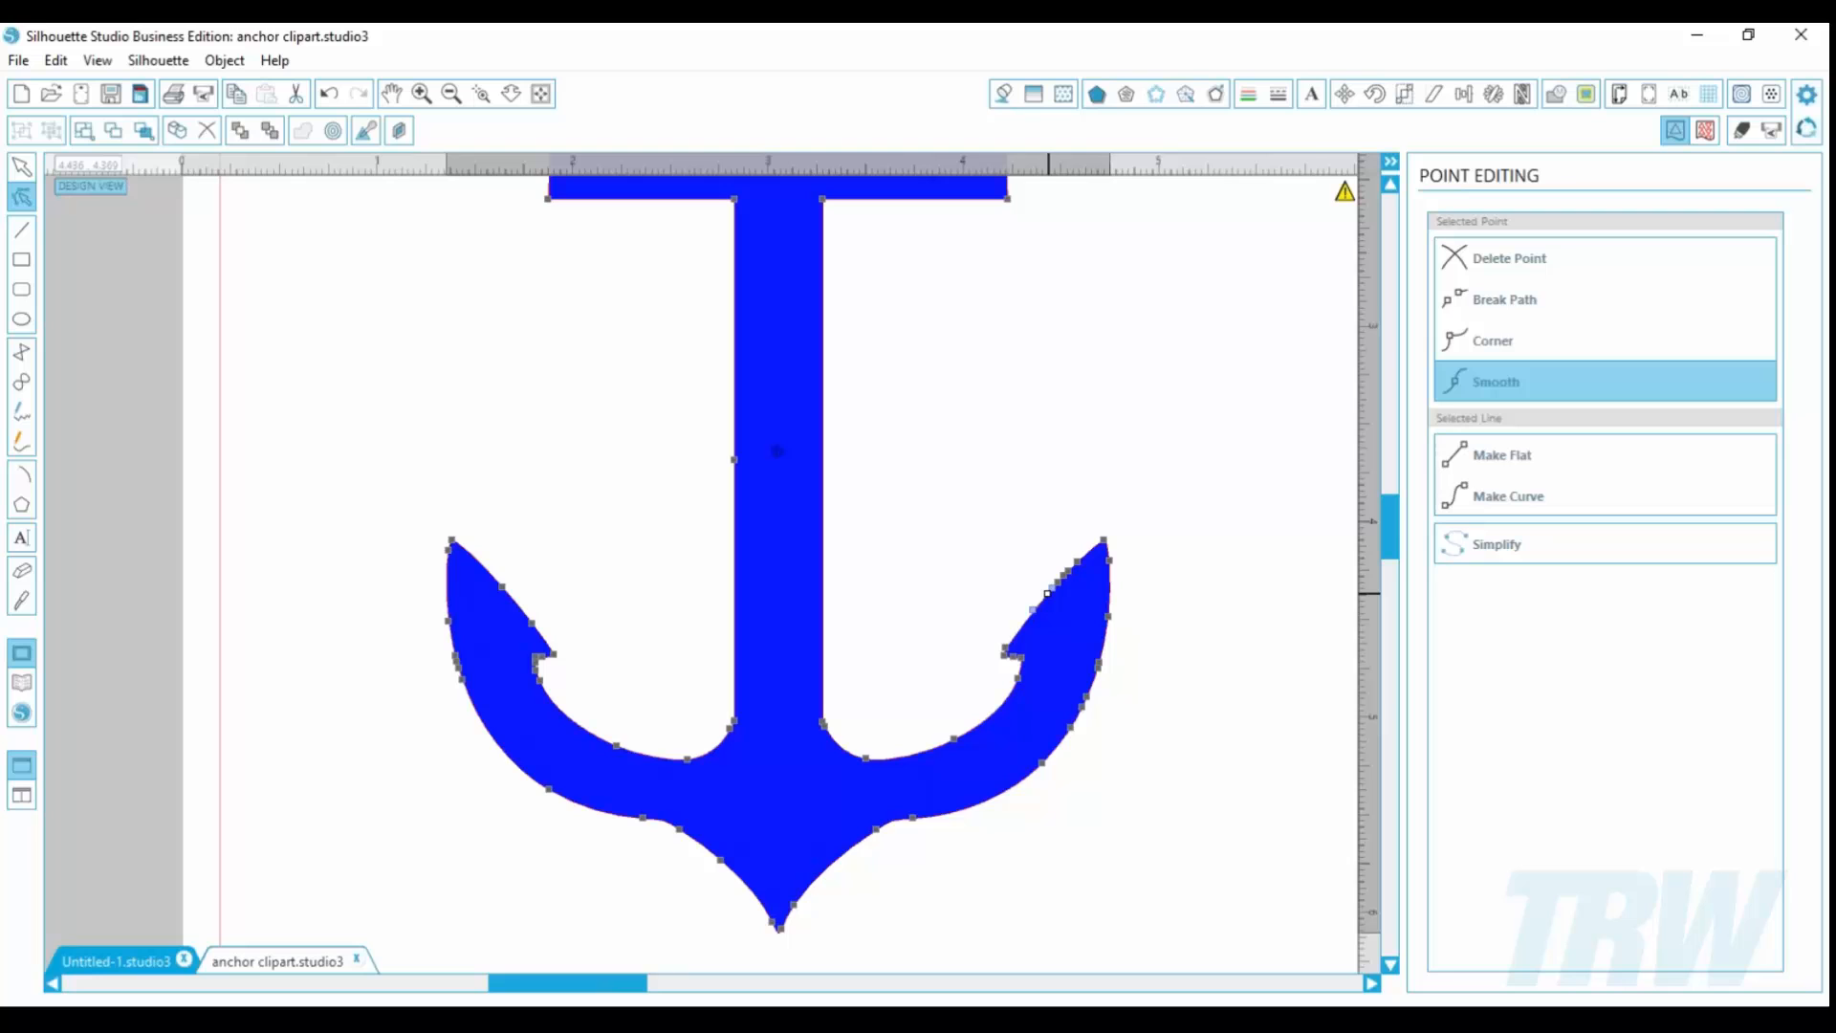
left_click(1488, 272)
left_click(1508, 270)
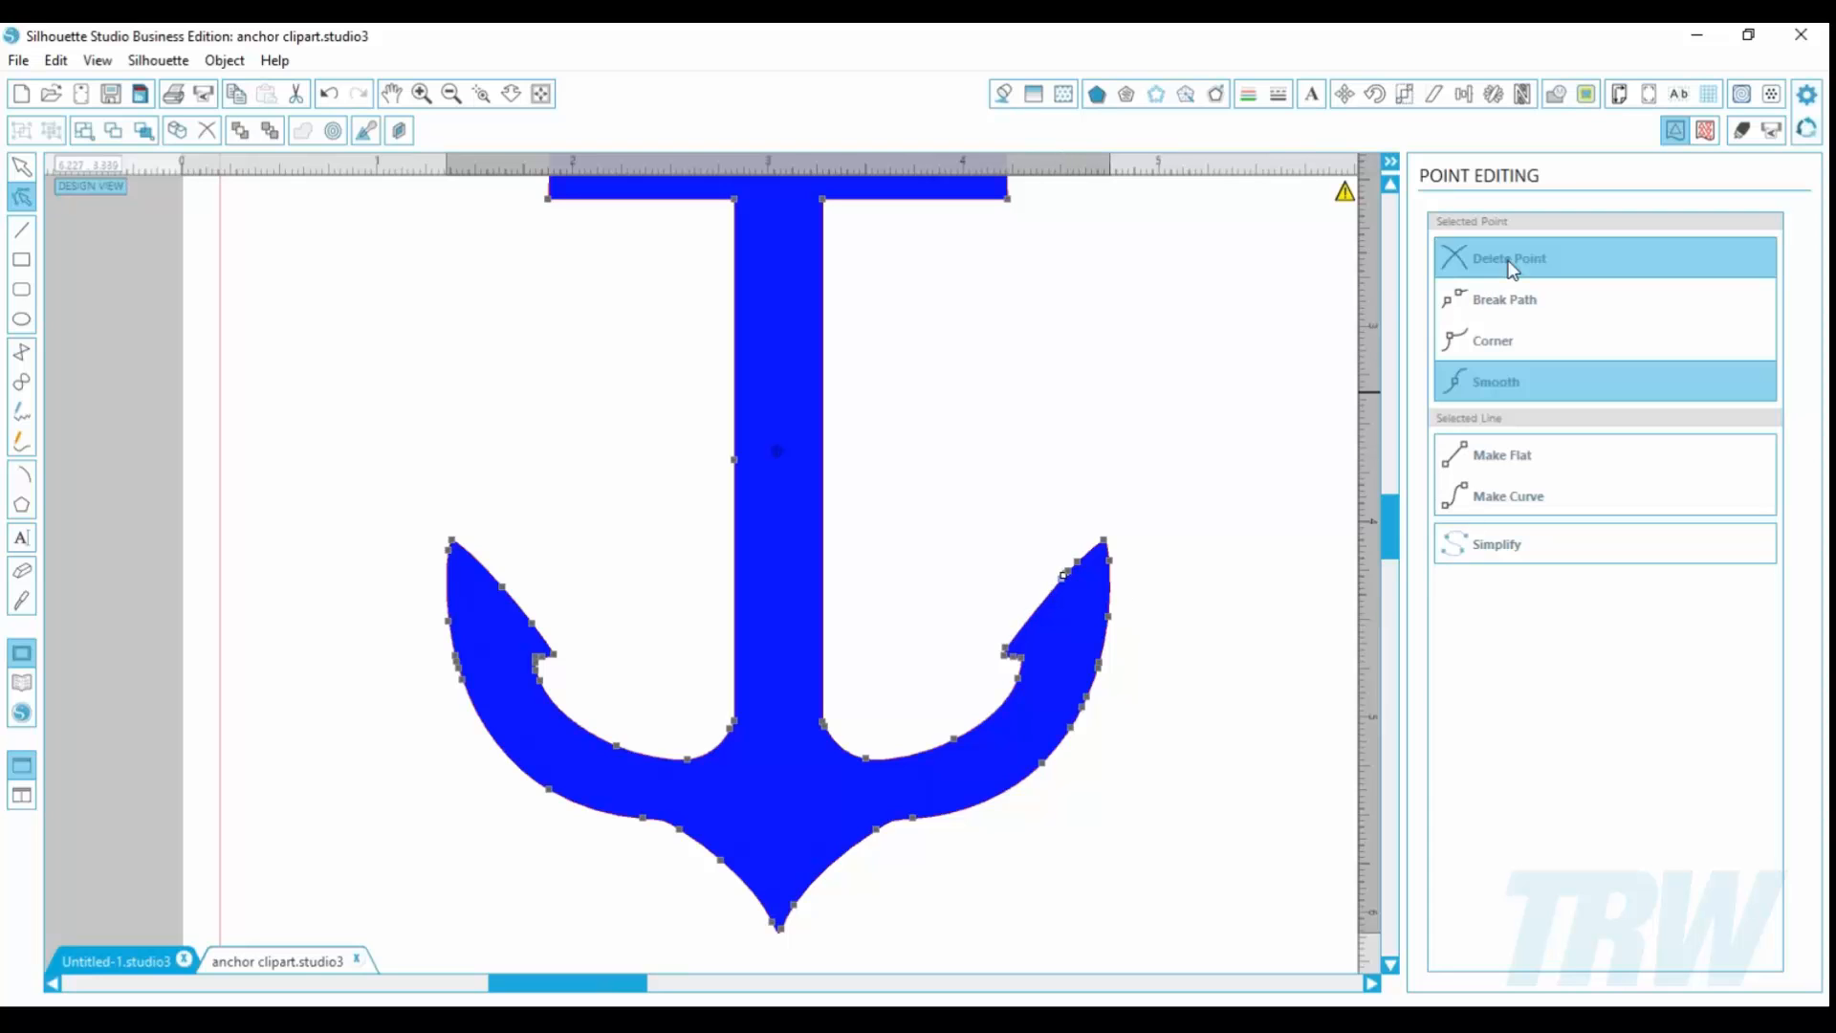
left_click(1508, 270)
left_click(1509, 269)
left_click(1250, 509)
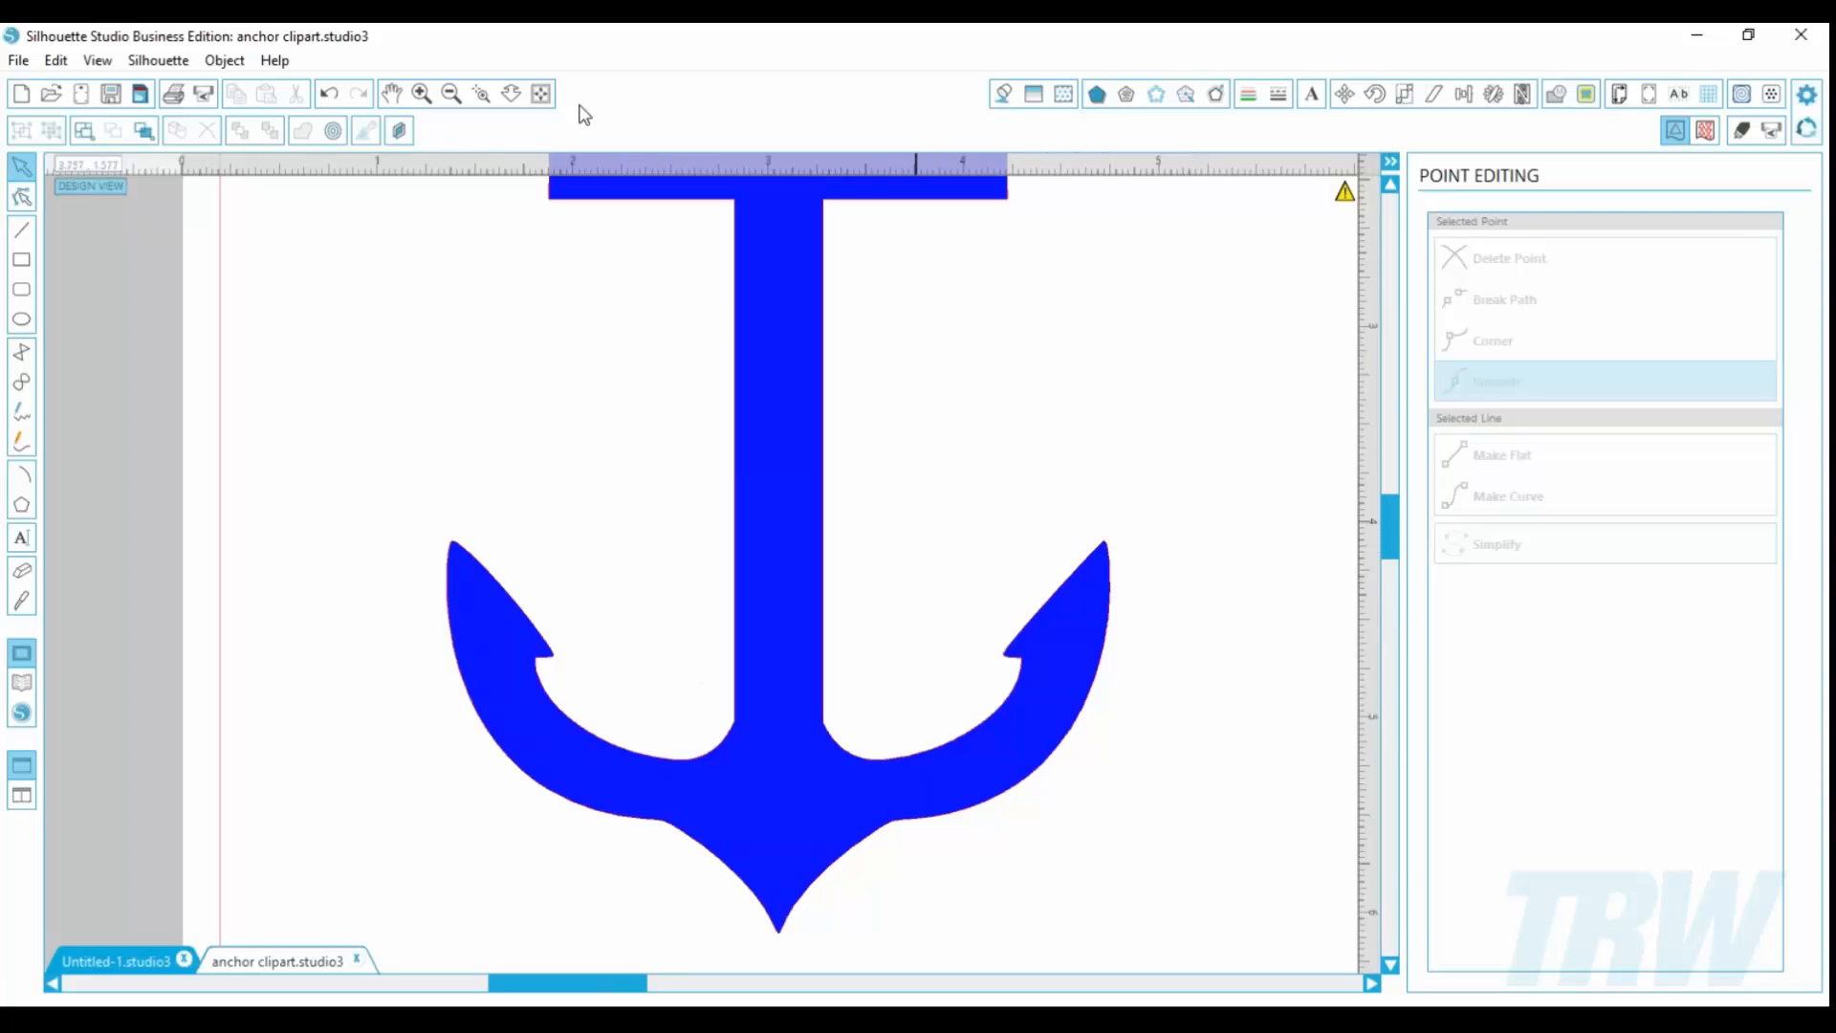
Step: Delete the black anchor image and the blue traced anchor to clear the page
left_click(542, 93)
left_click_drag(1072, 472, 934, 536)
left_click(934, 537)
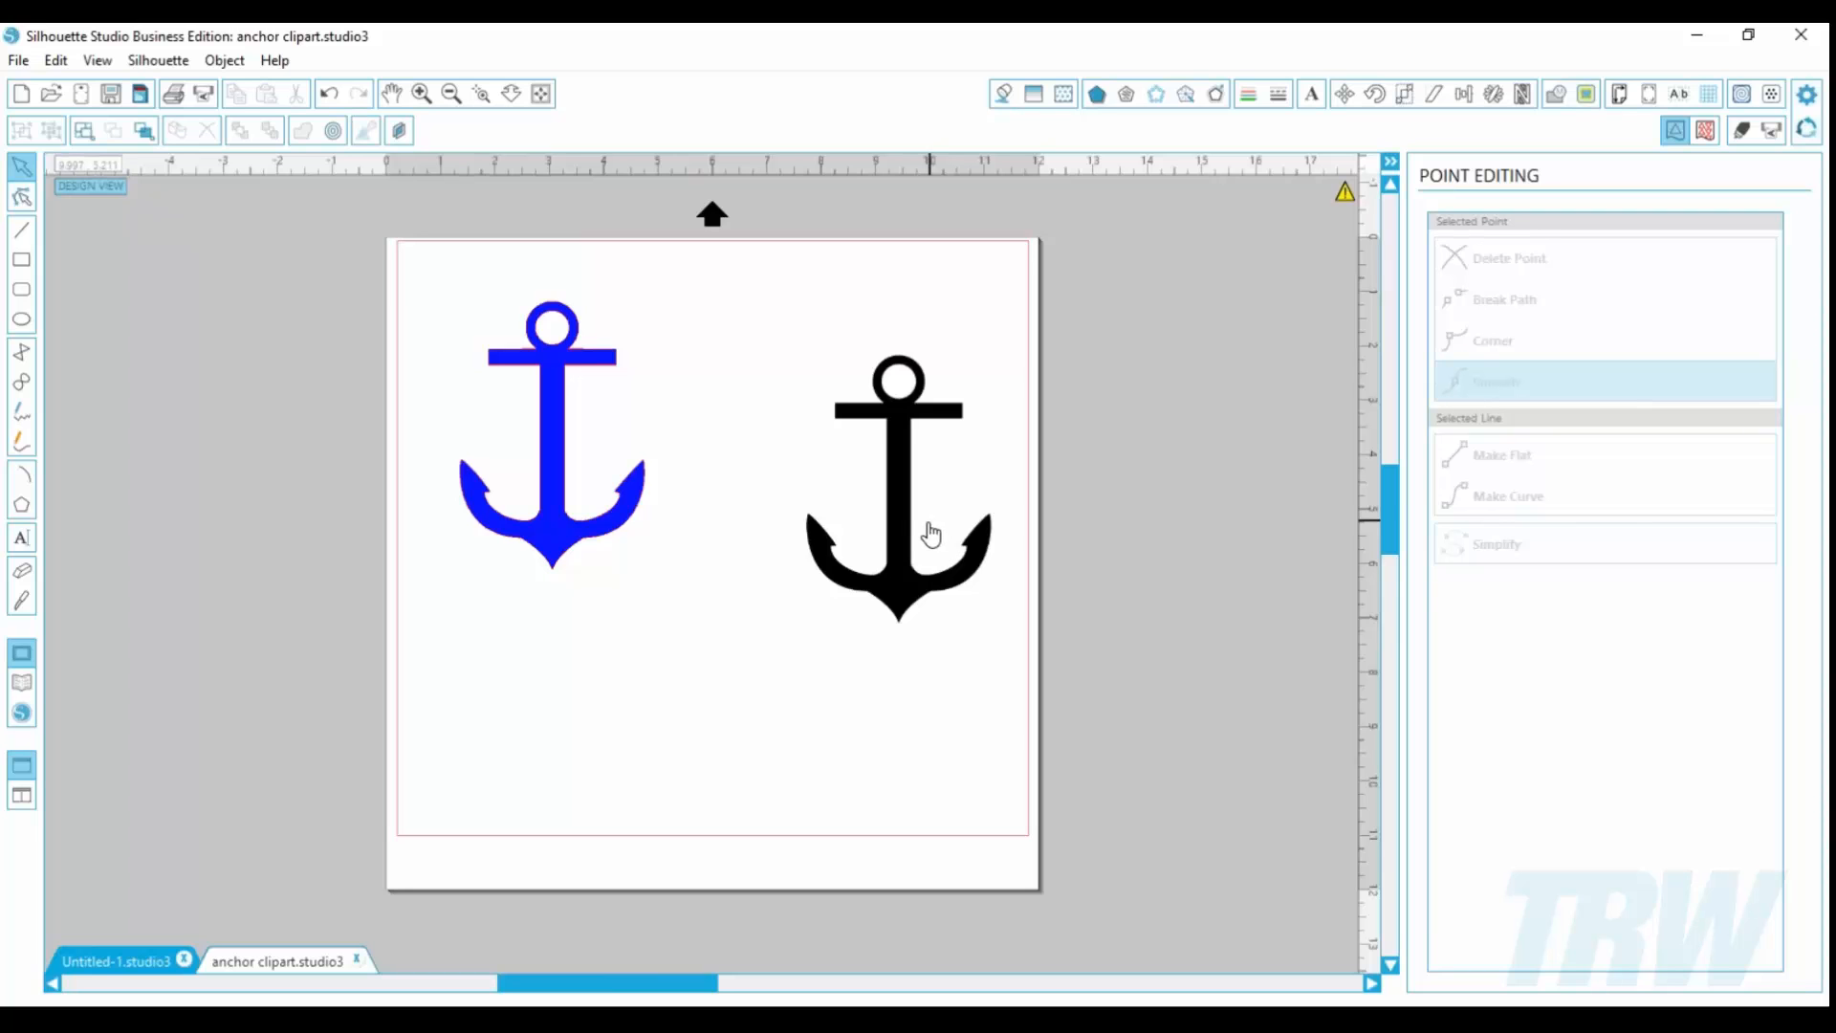
left_click(932, 533)
key("Delete")
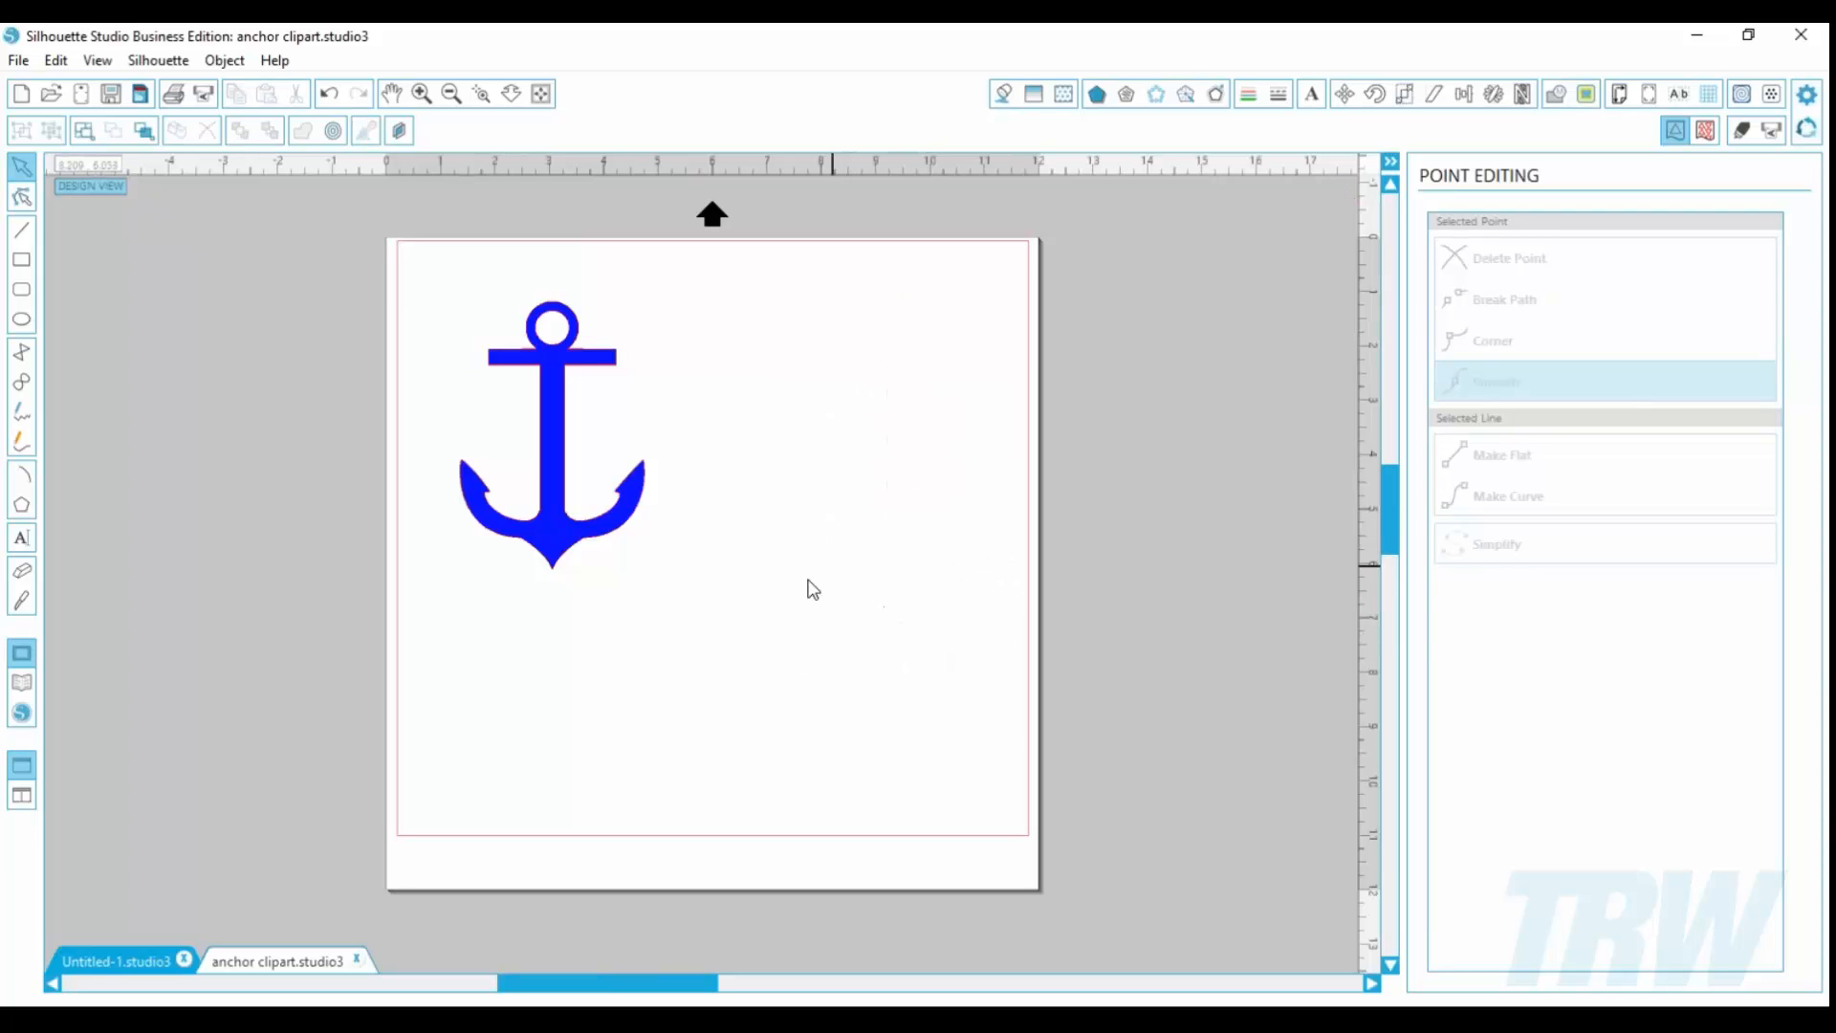
left_click(601, 559)
key("Delete")
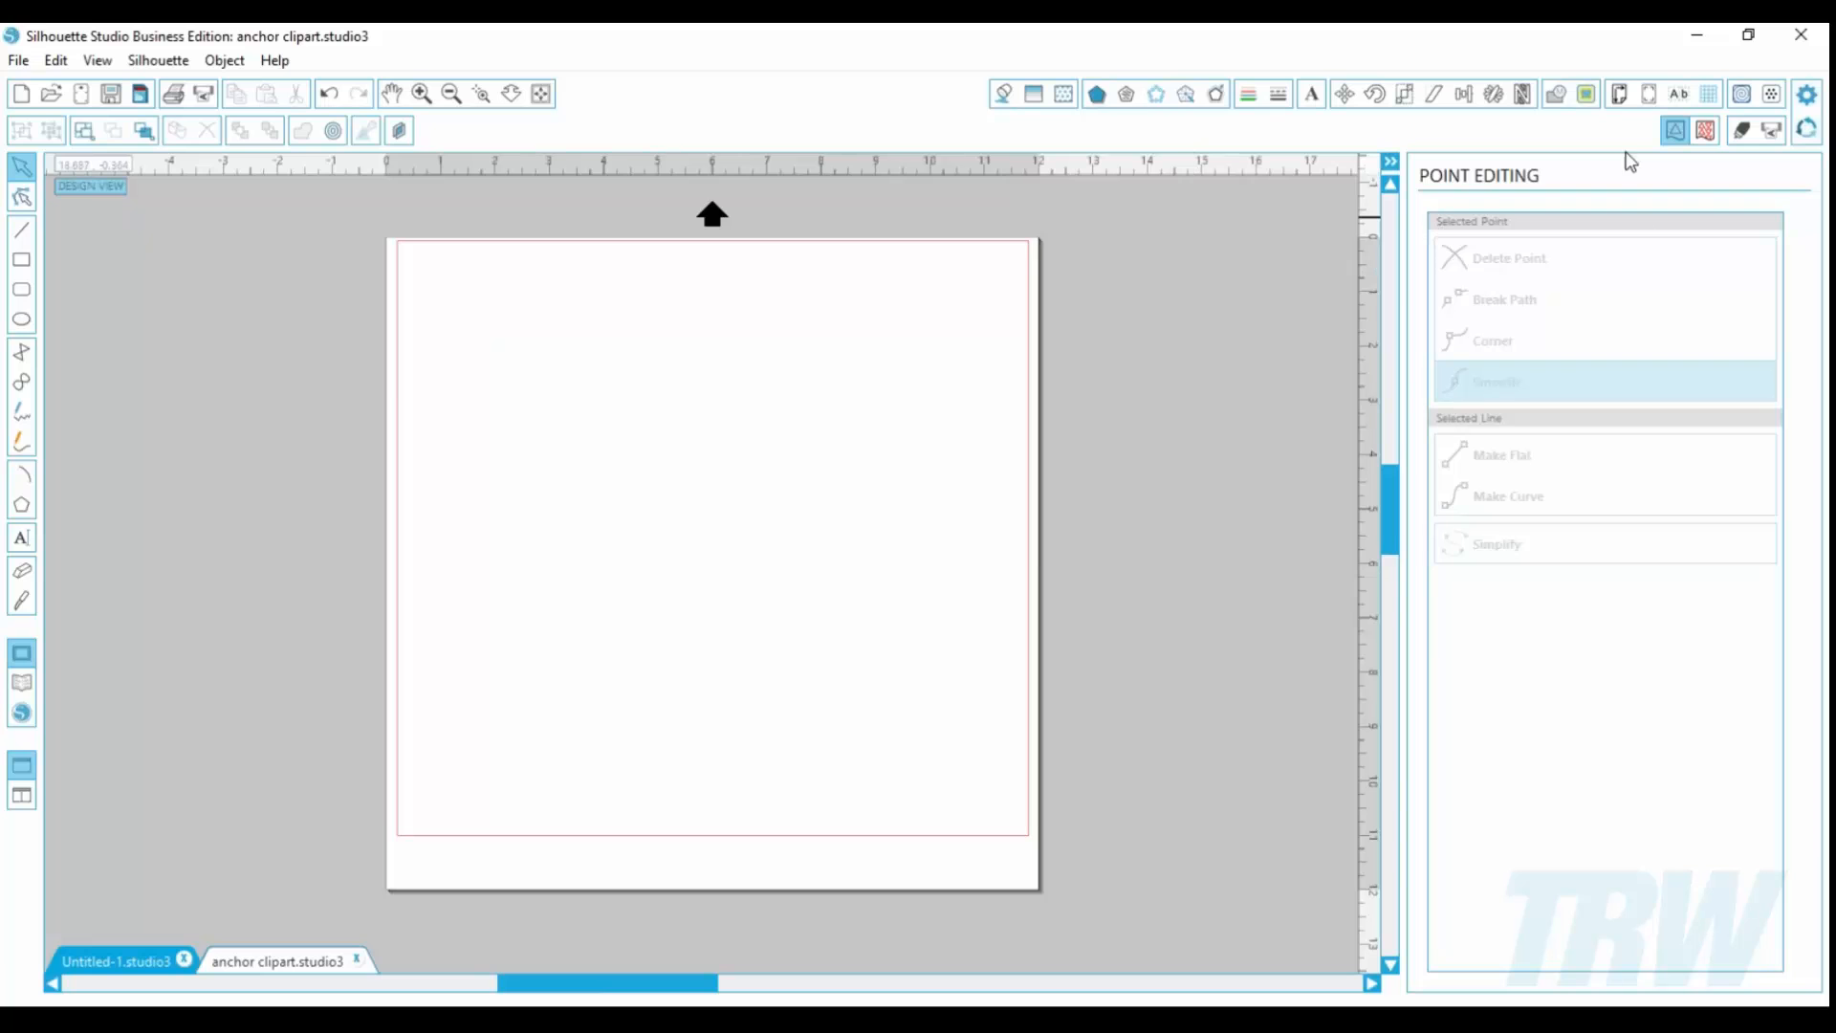
Step: Set the design page height to 15 inches in the page settings
left_click(1617, 92)
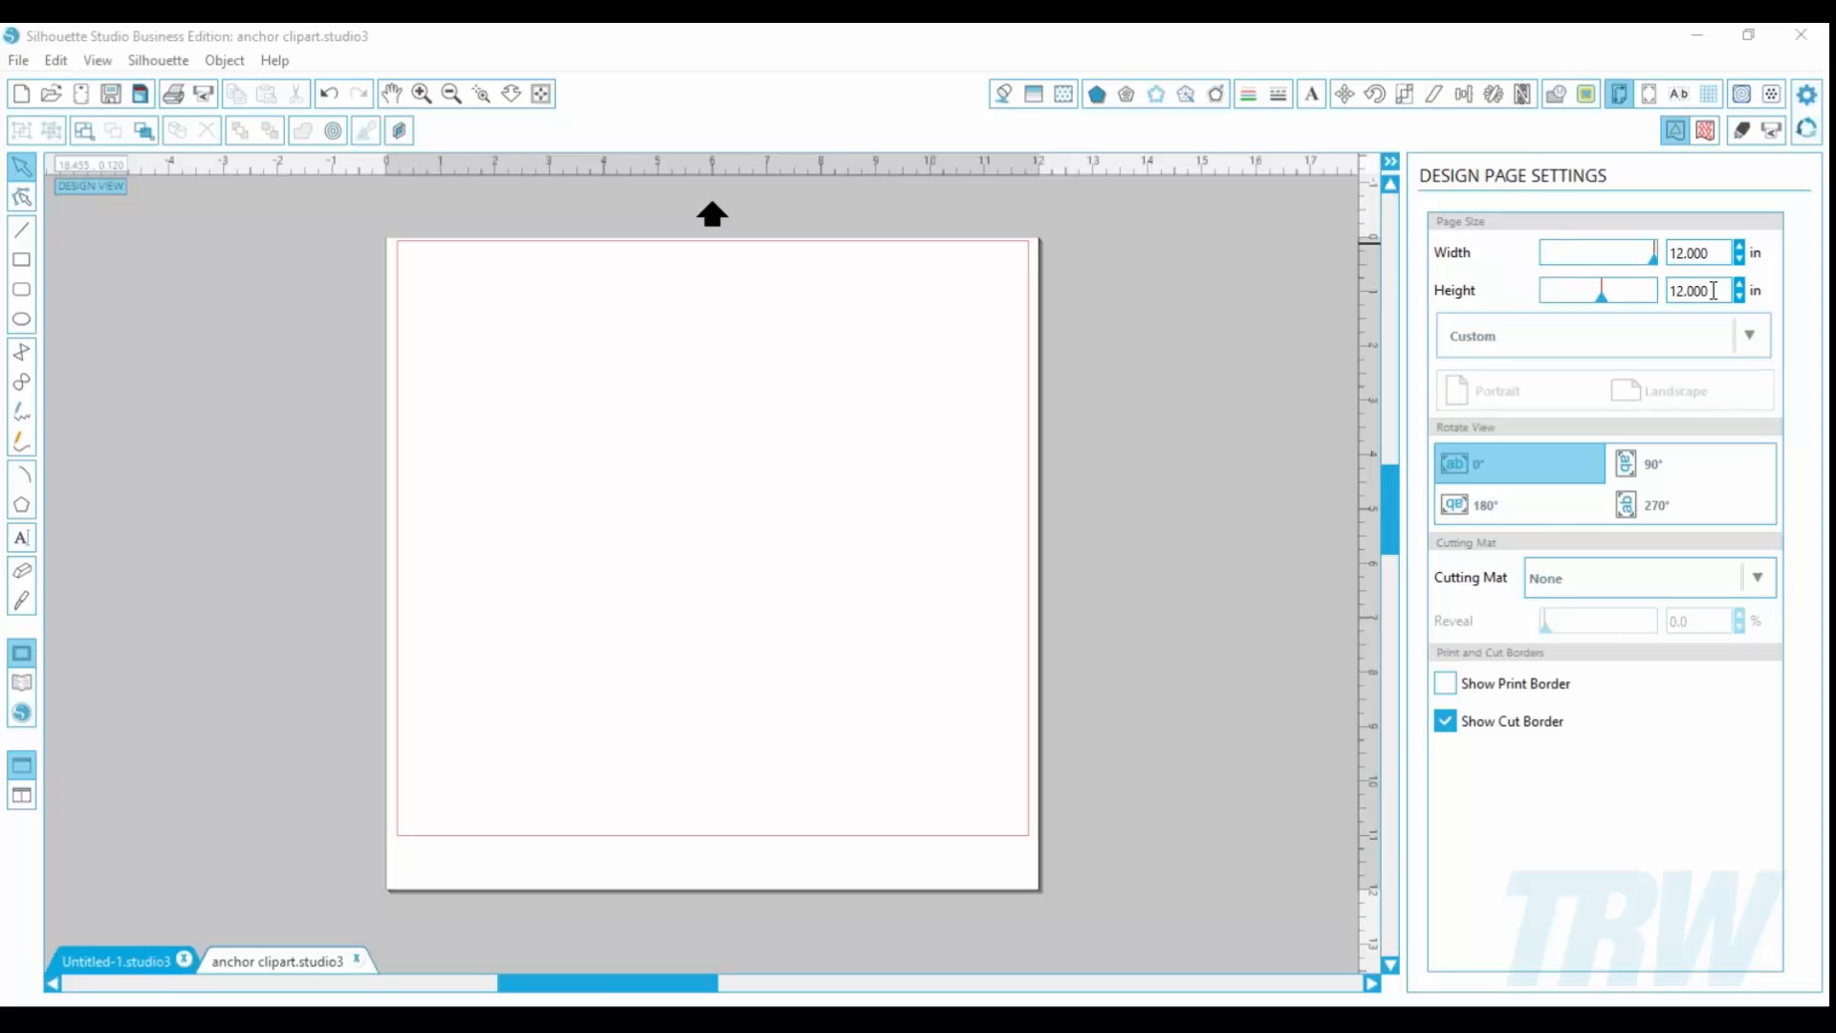
left_click_drag(1714, 291, 1611, 294)
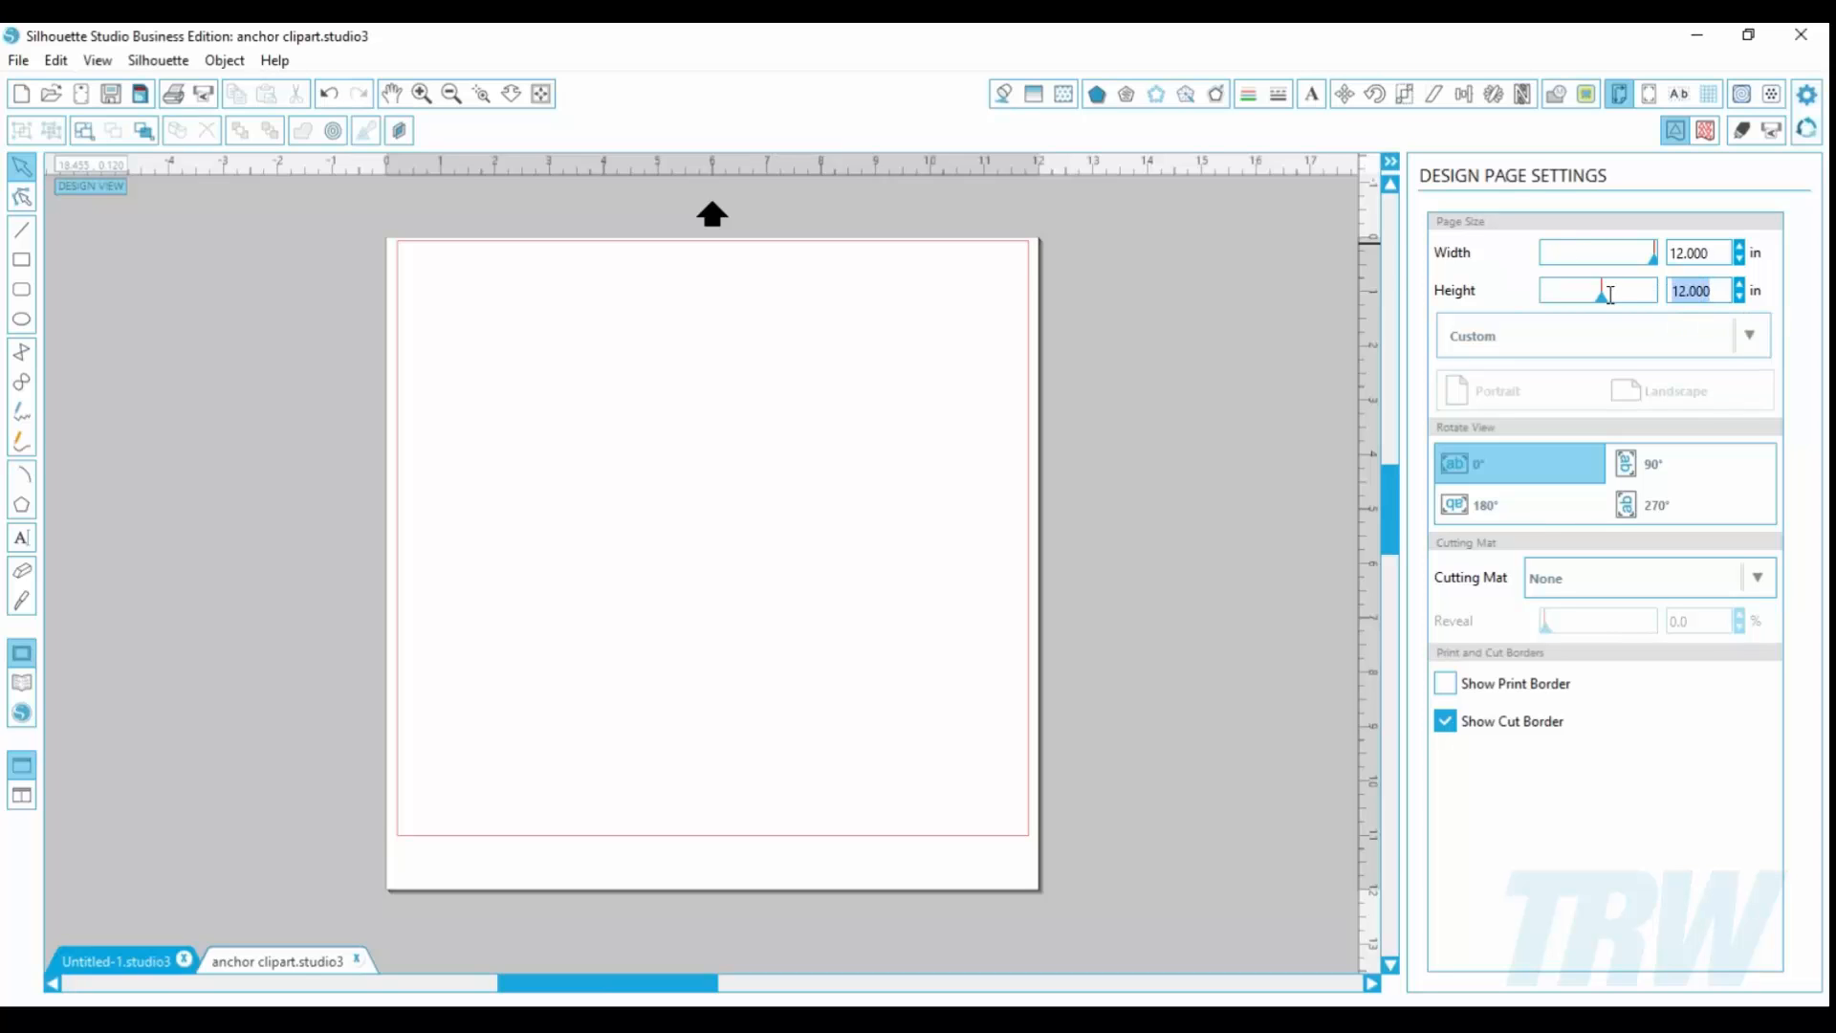
type("15")
key("Tab")
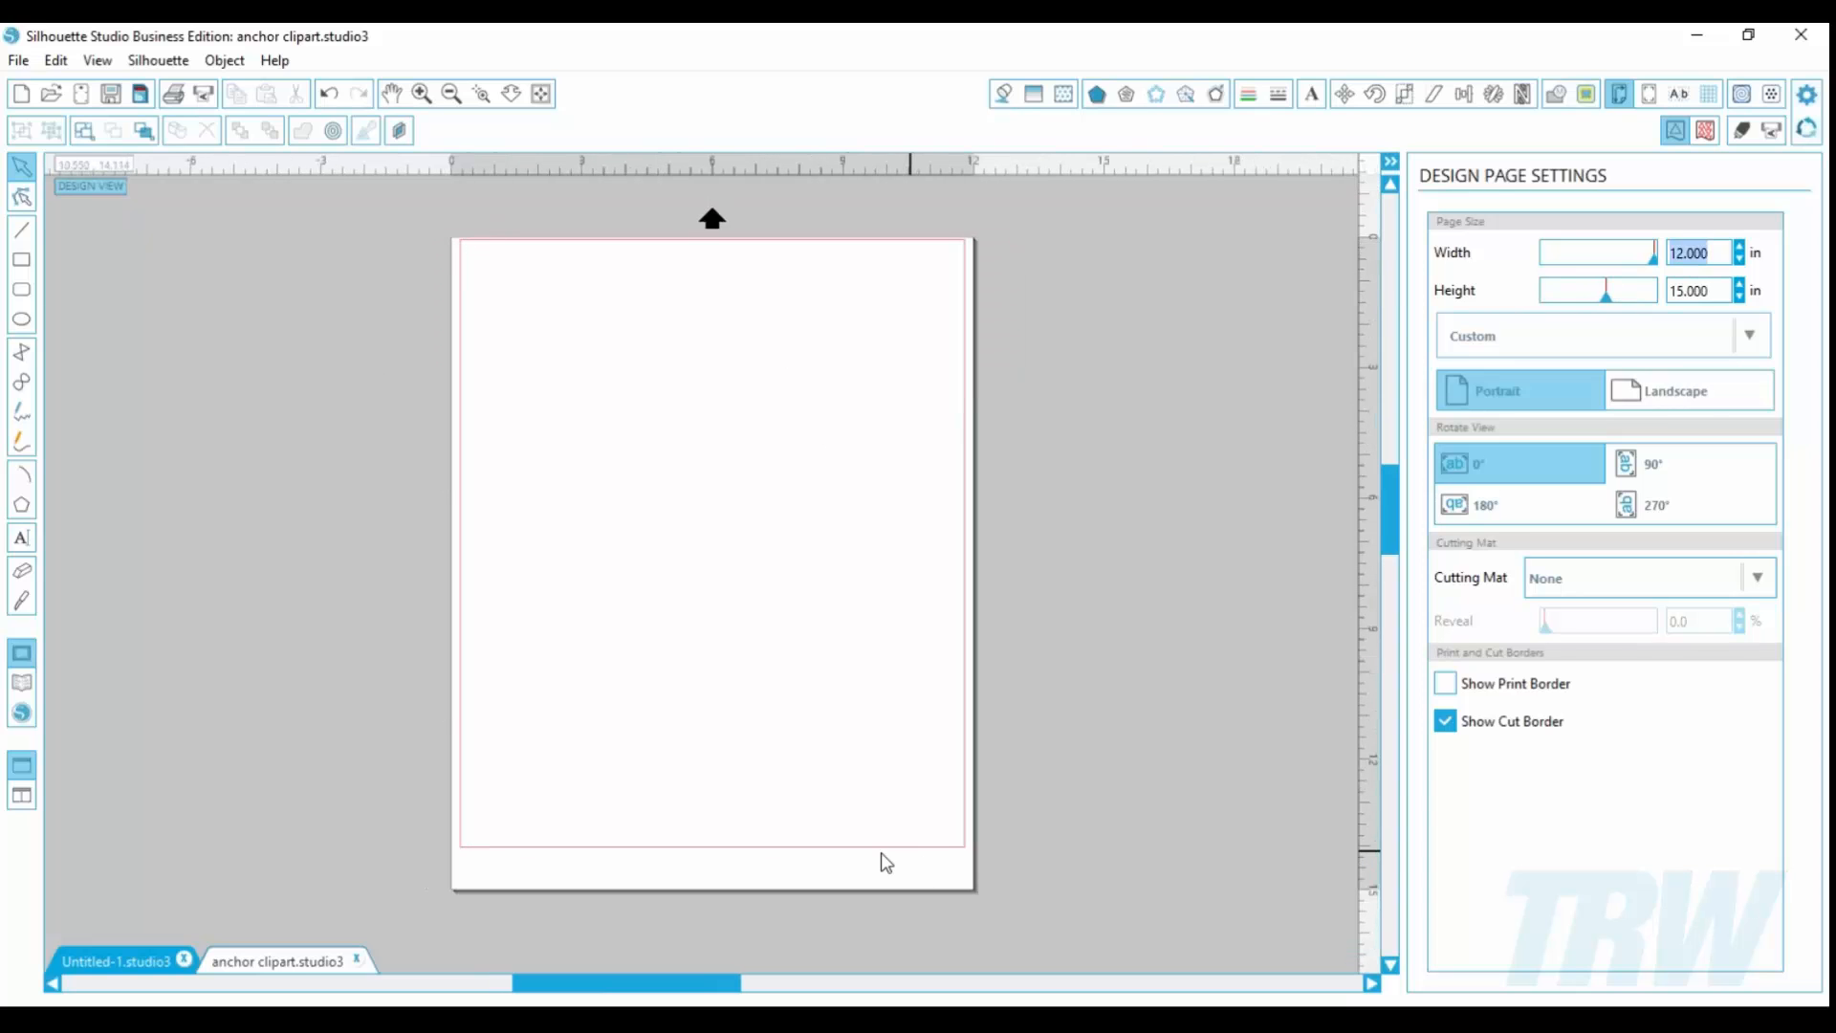
Step: Draw a rounded rectangle overlapping the page's left edge, shift it slightly, and delete it
left_click(16, 291)
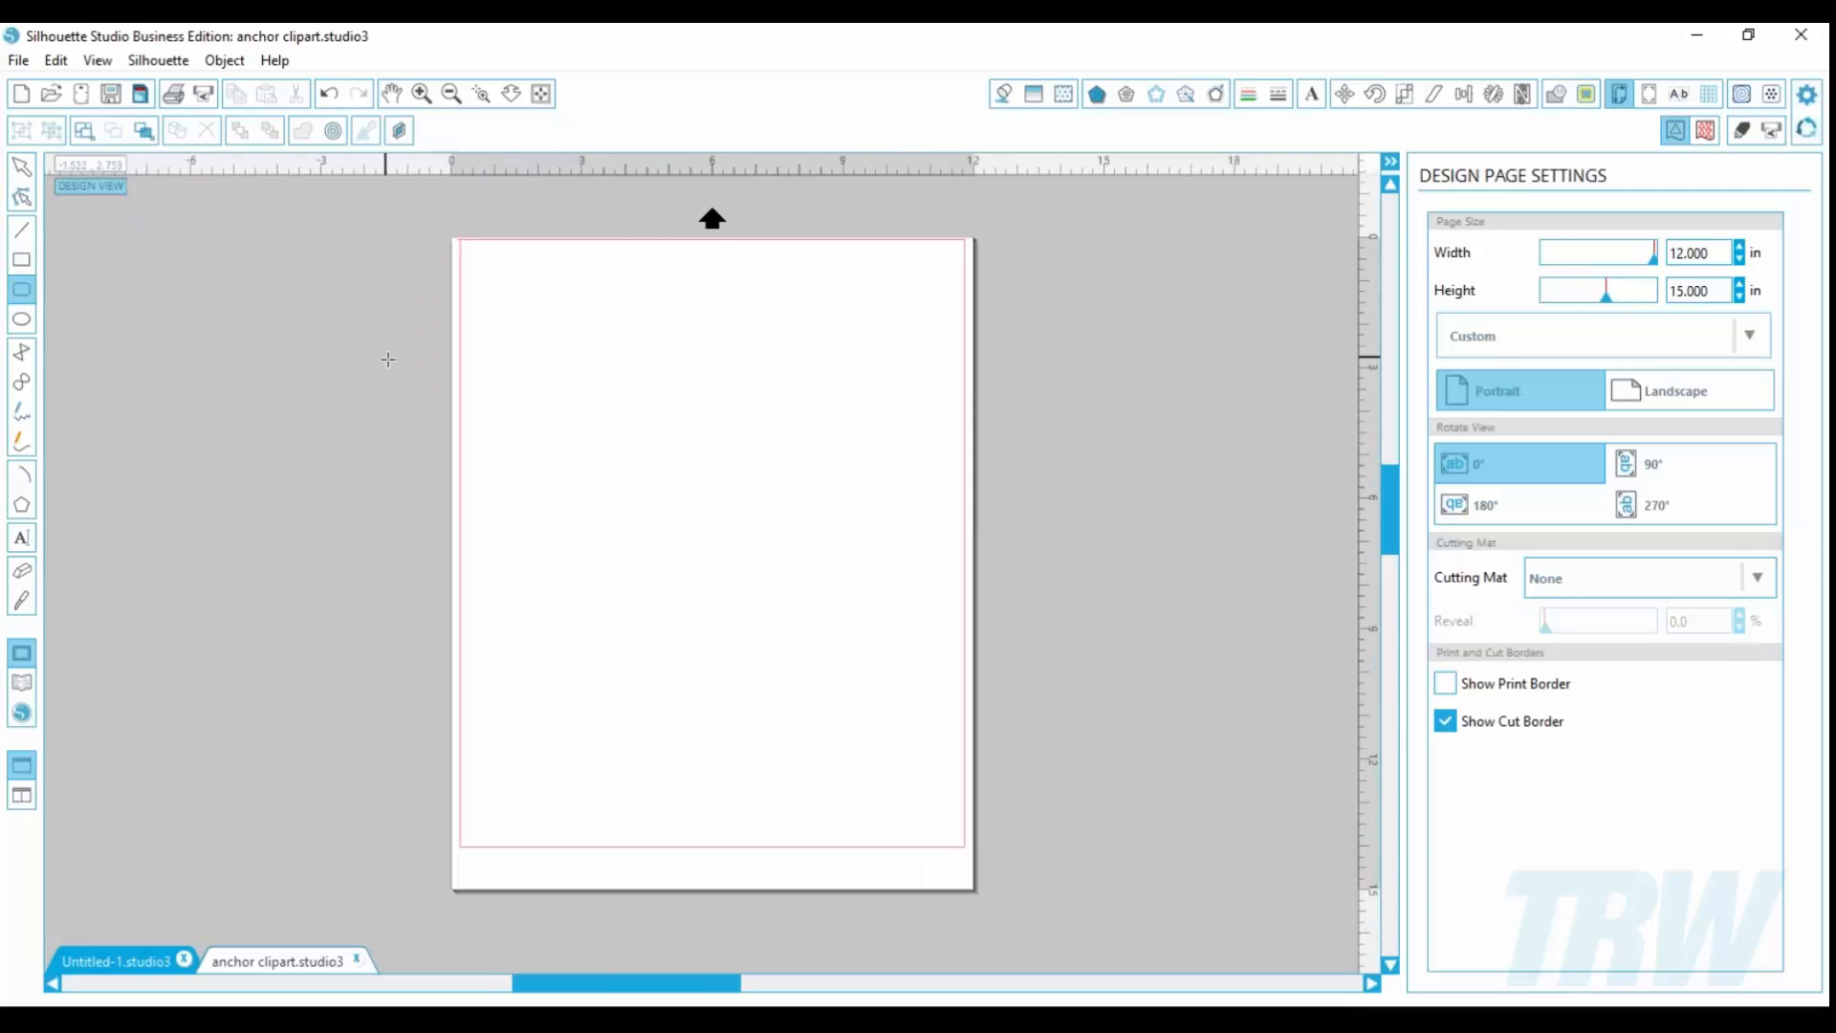
left_click_drag(387, 358, 578, 507)
key("v")
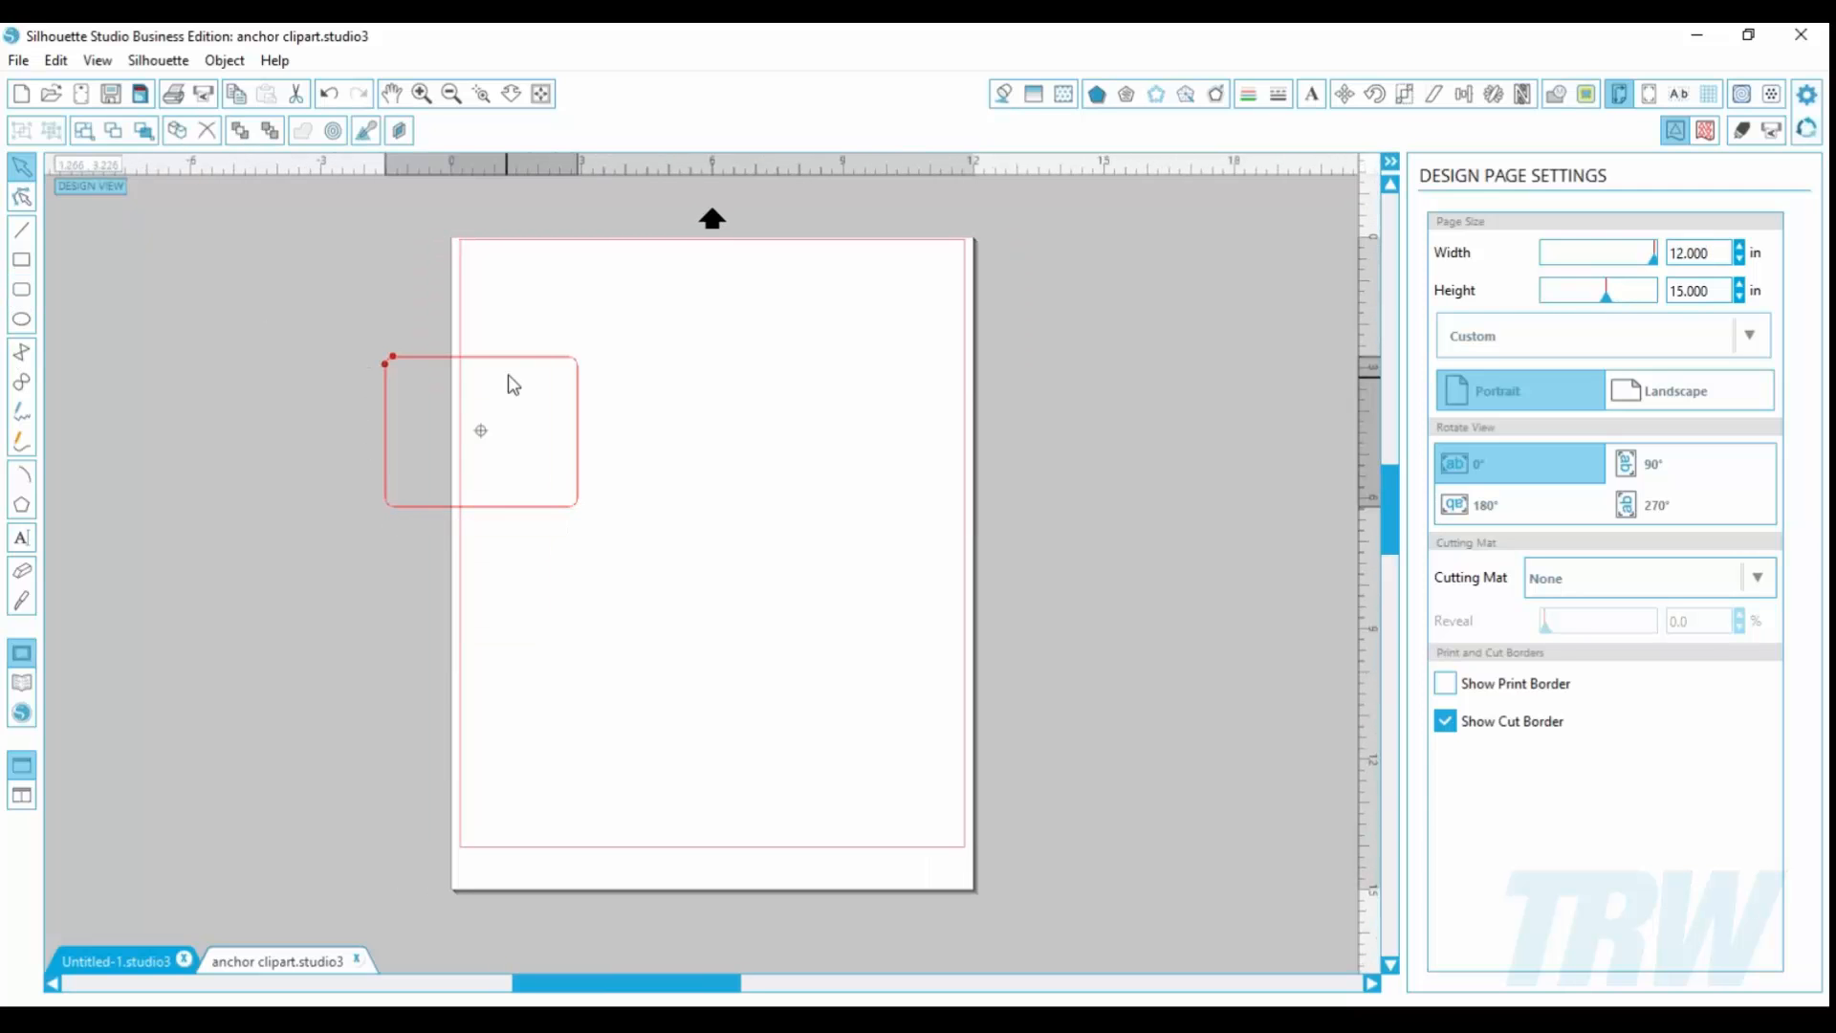
mouse_move(503, 371)
left_mouse_down()
mouse_move(568, 371)
mouse_move(514, 367)
left_mouse_up()
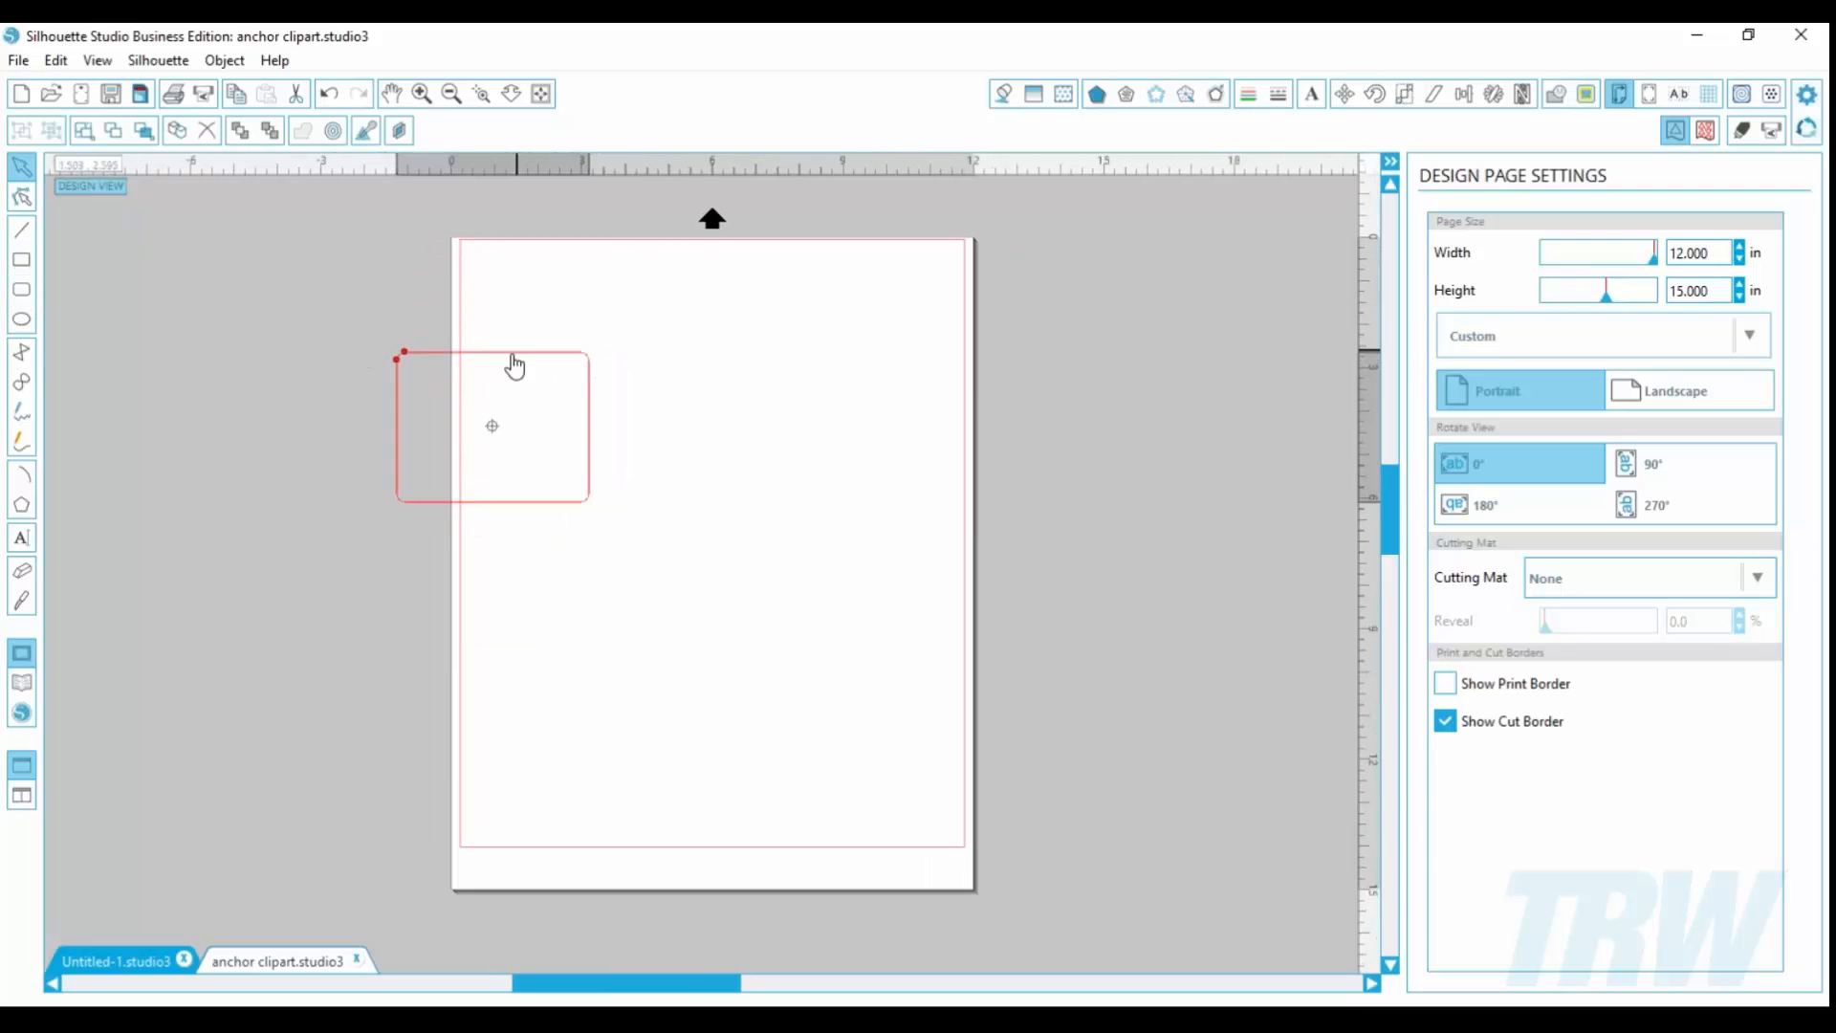
left_click(495, 503)
key("Delete")
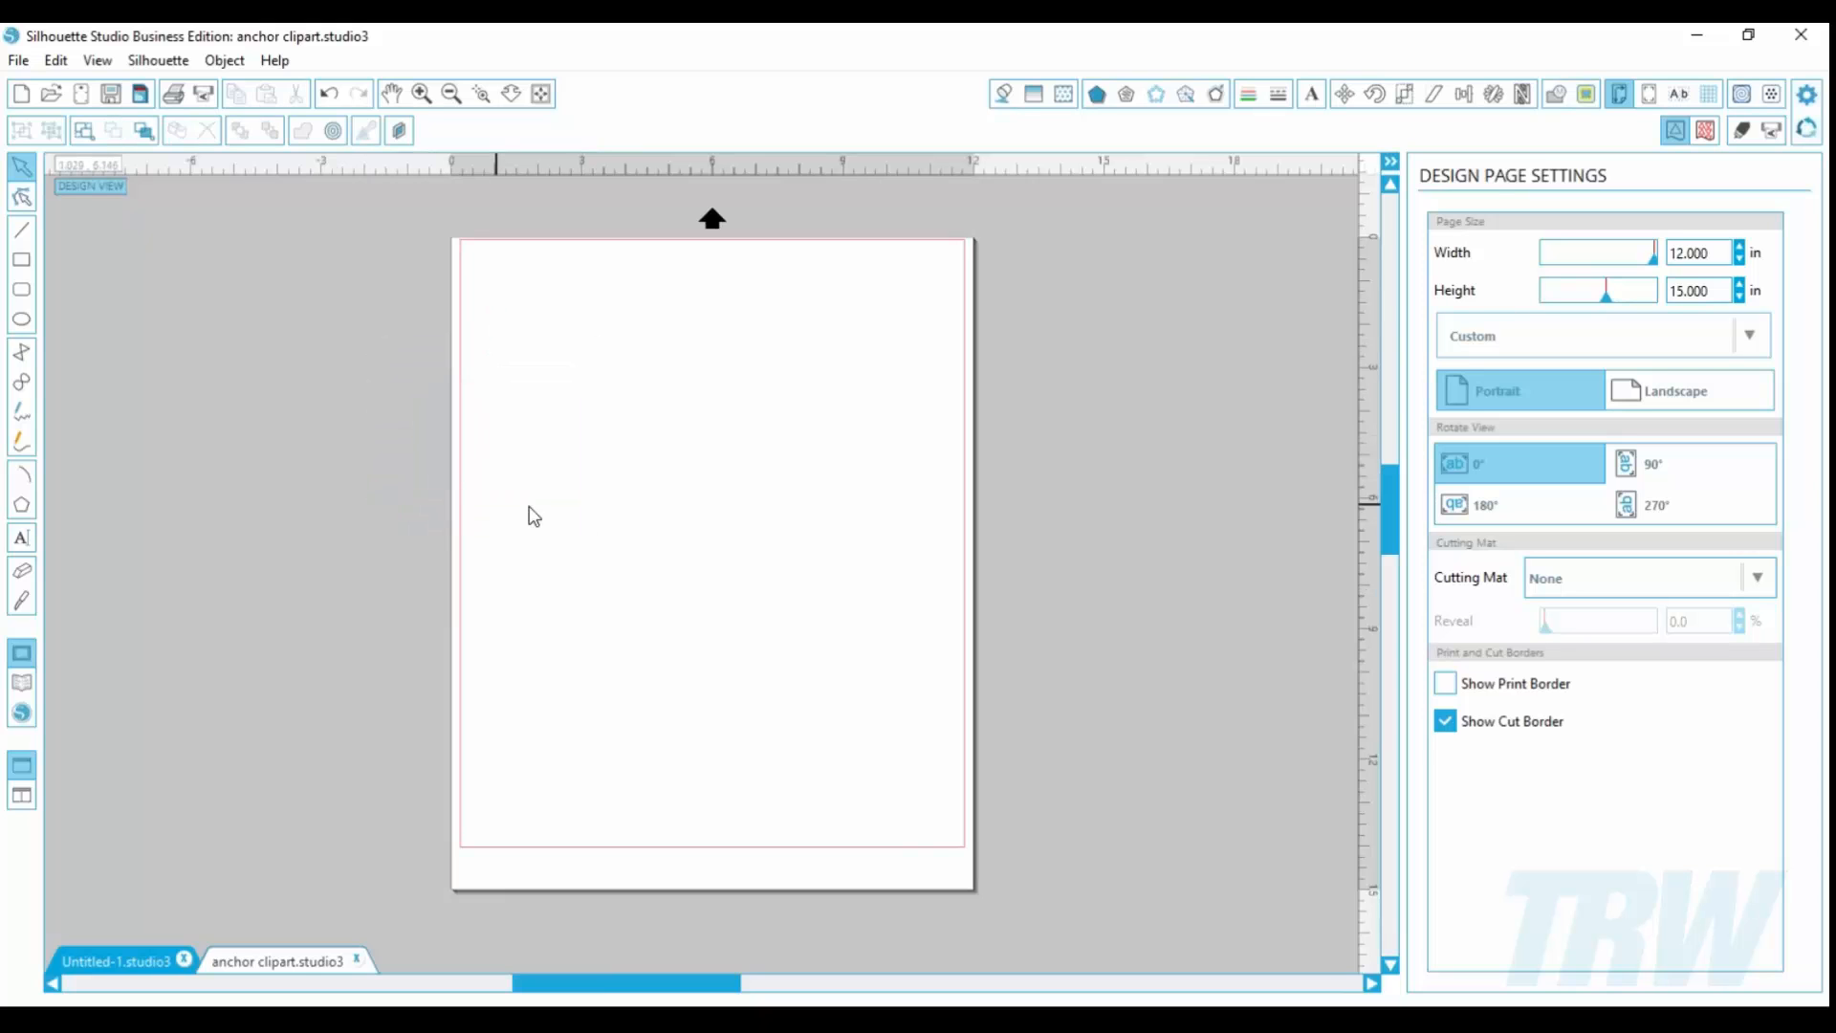
Step: Set the cutting mat to CAMEO 12 x 12 in, and switch it back to None
left_click(1569, 581)
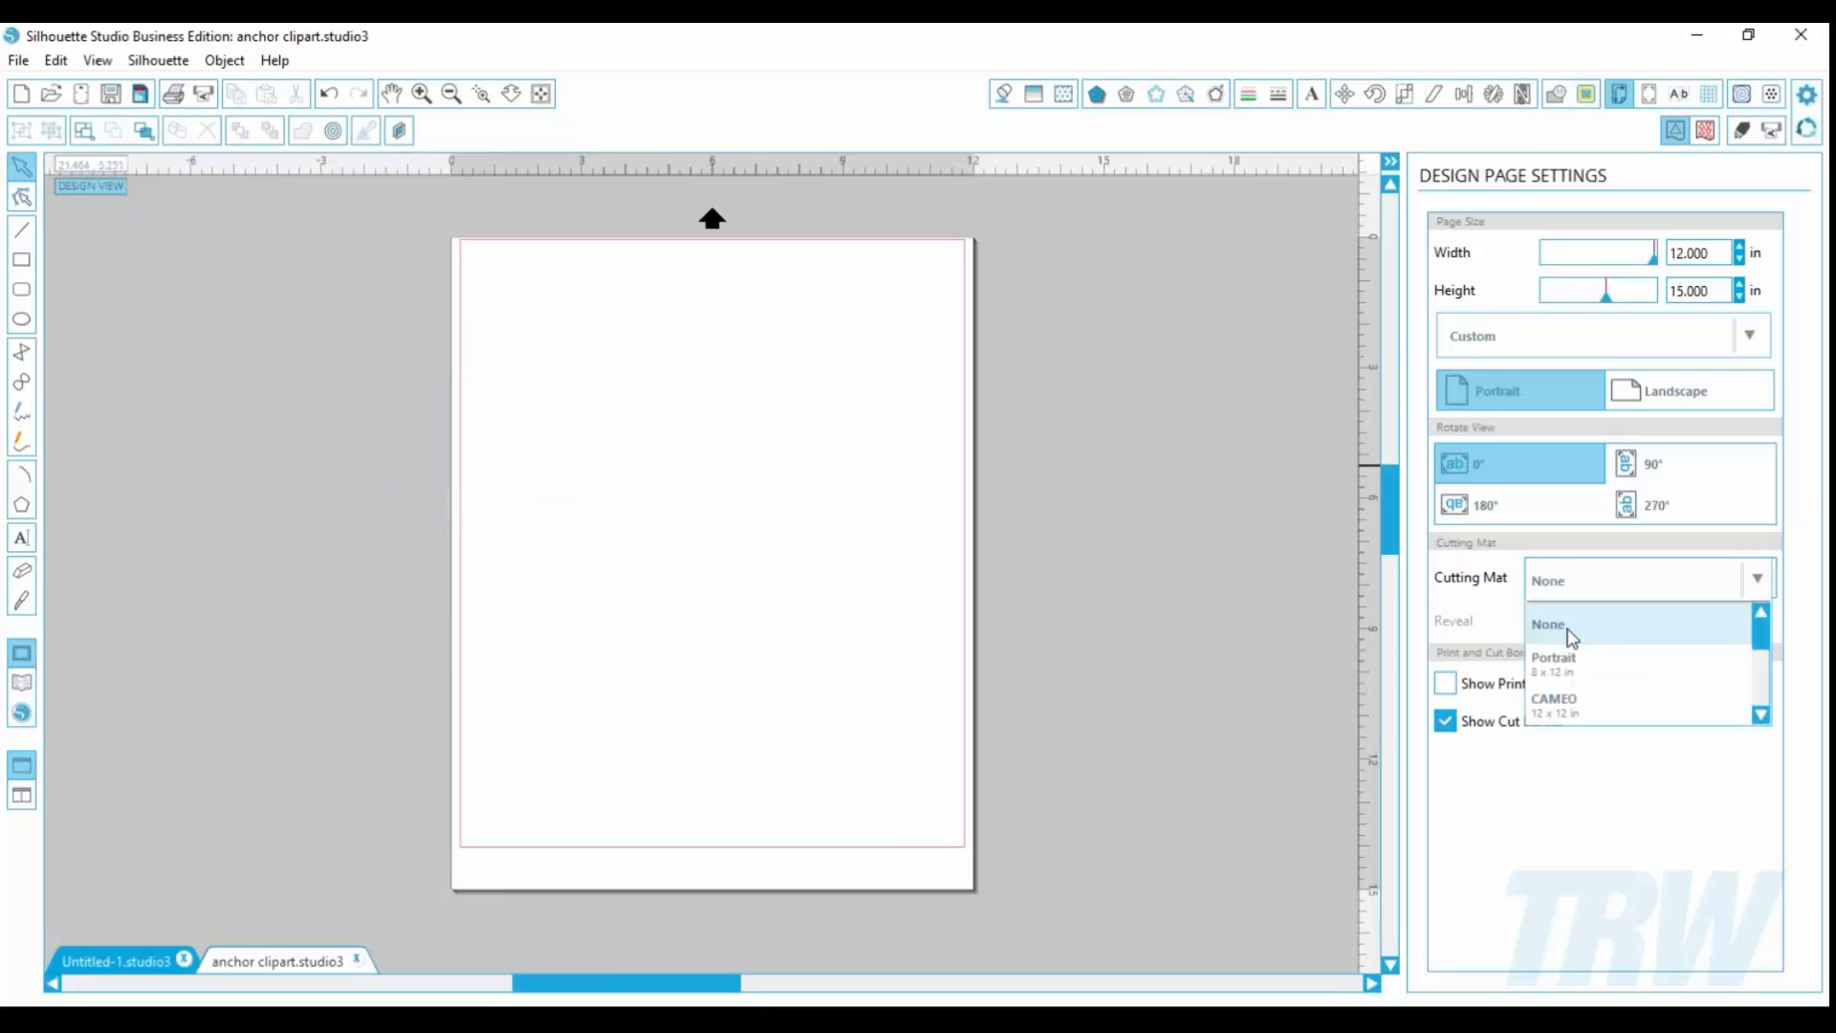
left_click(1553, 704)
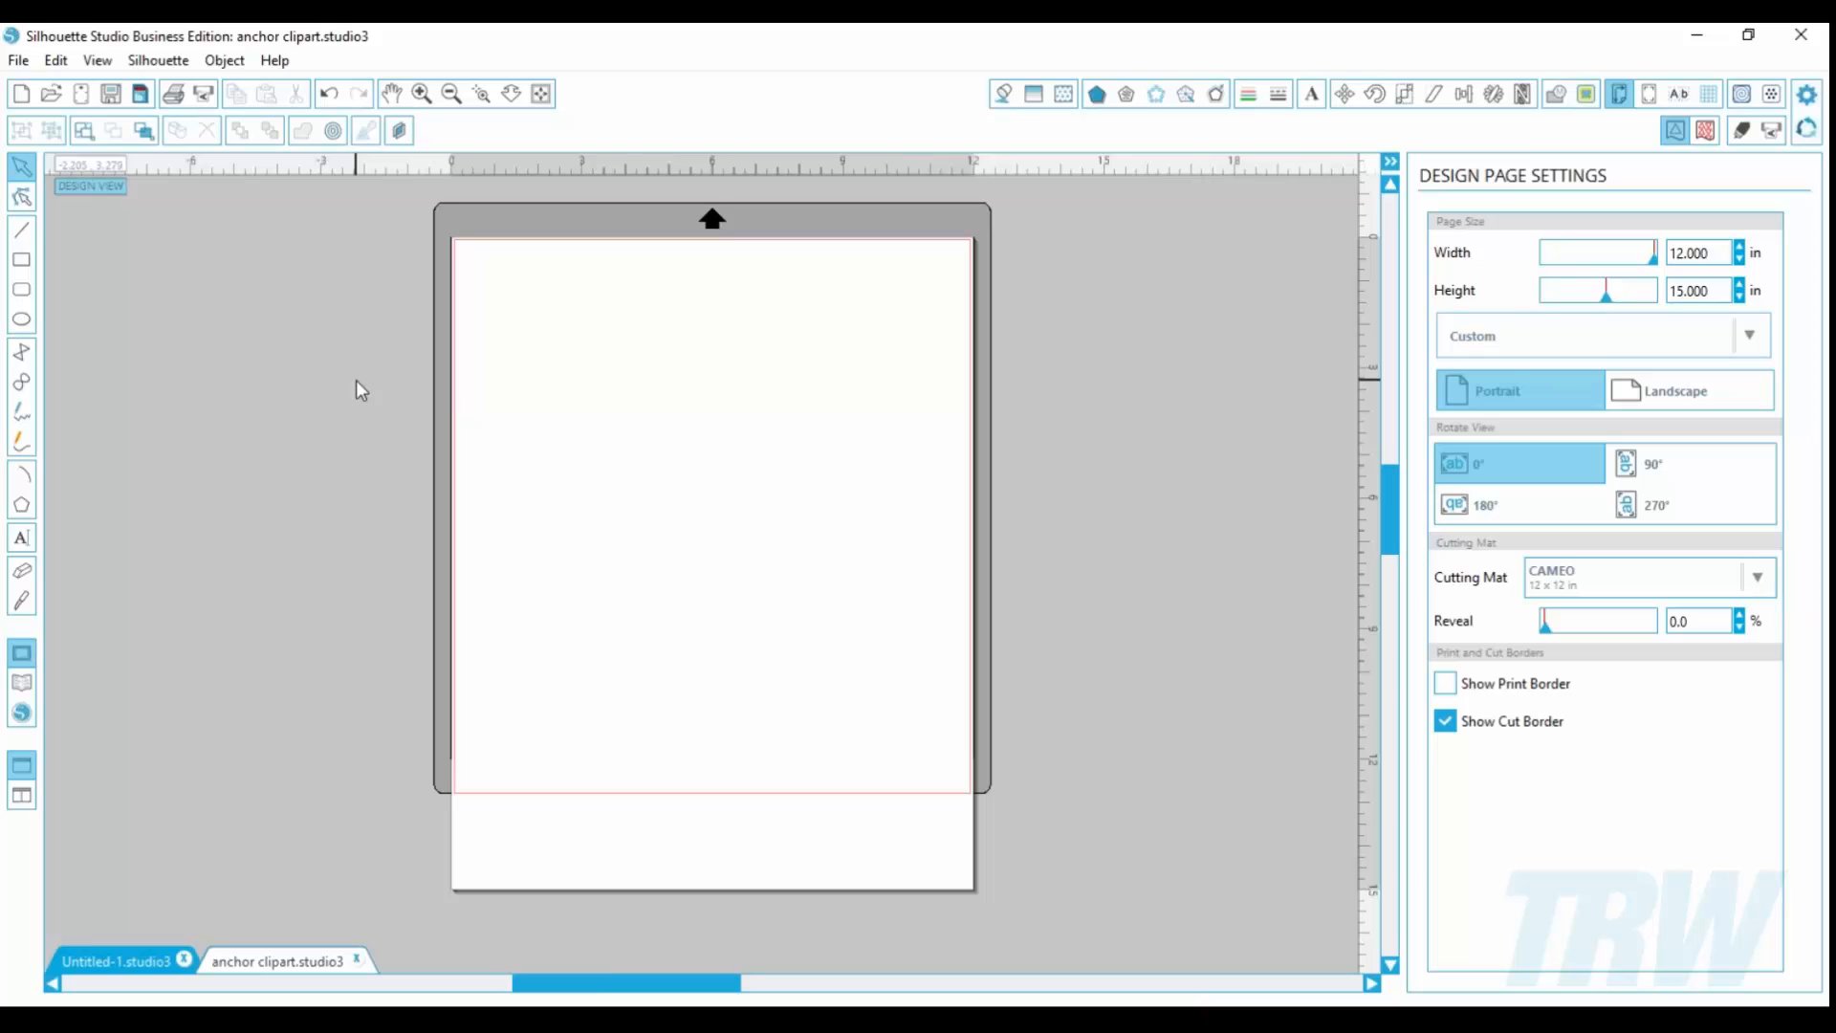
left_click(1599, 590)
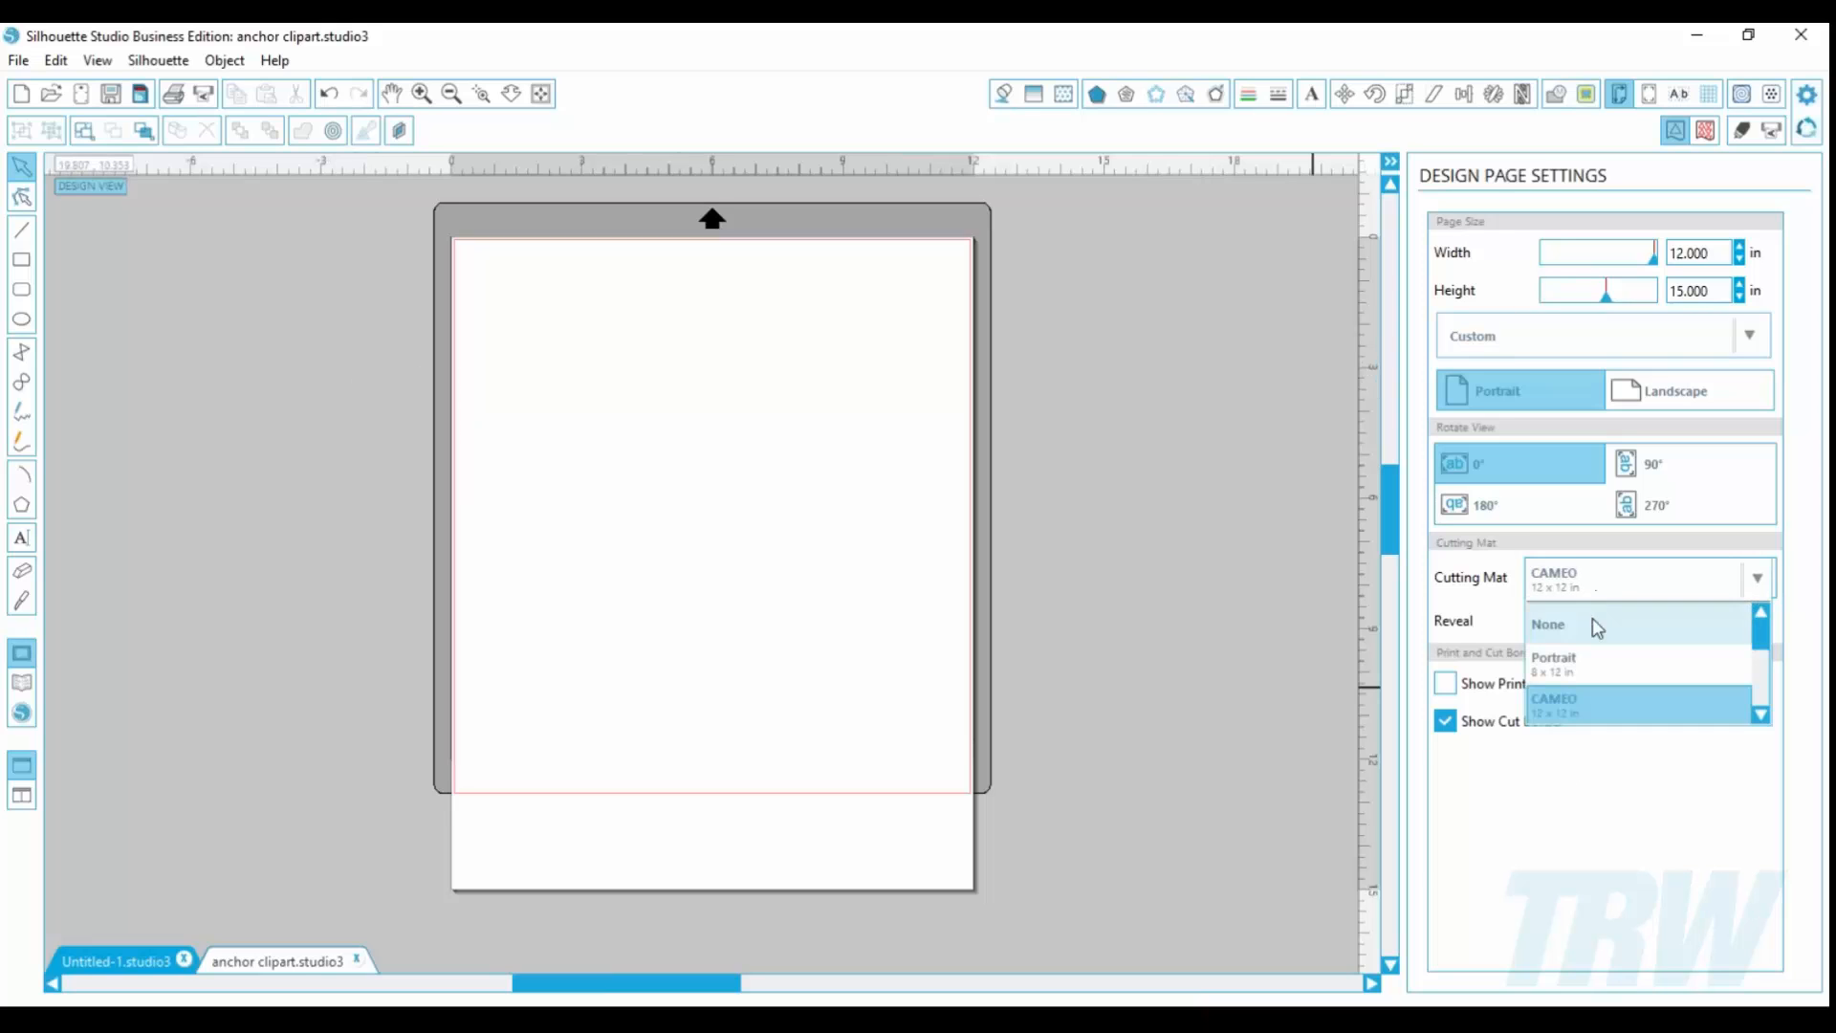
left_click(1592, 617)
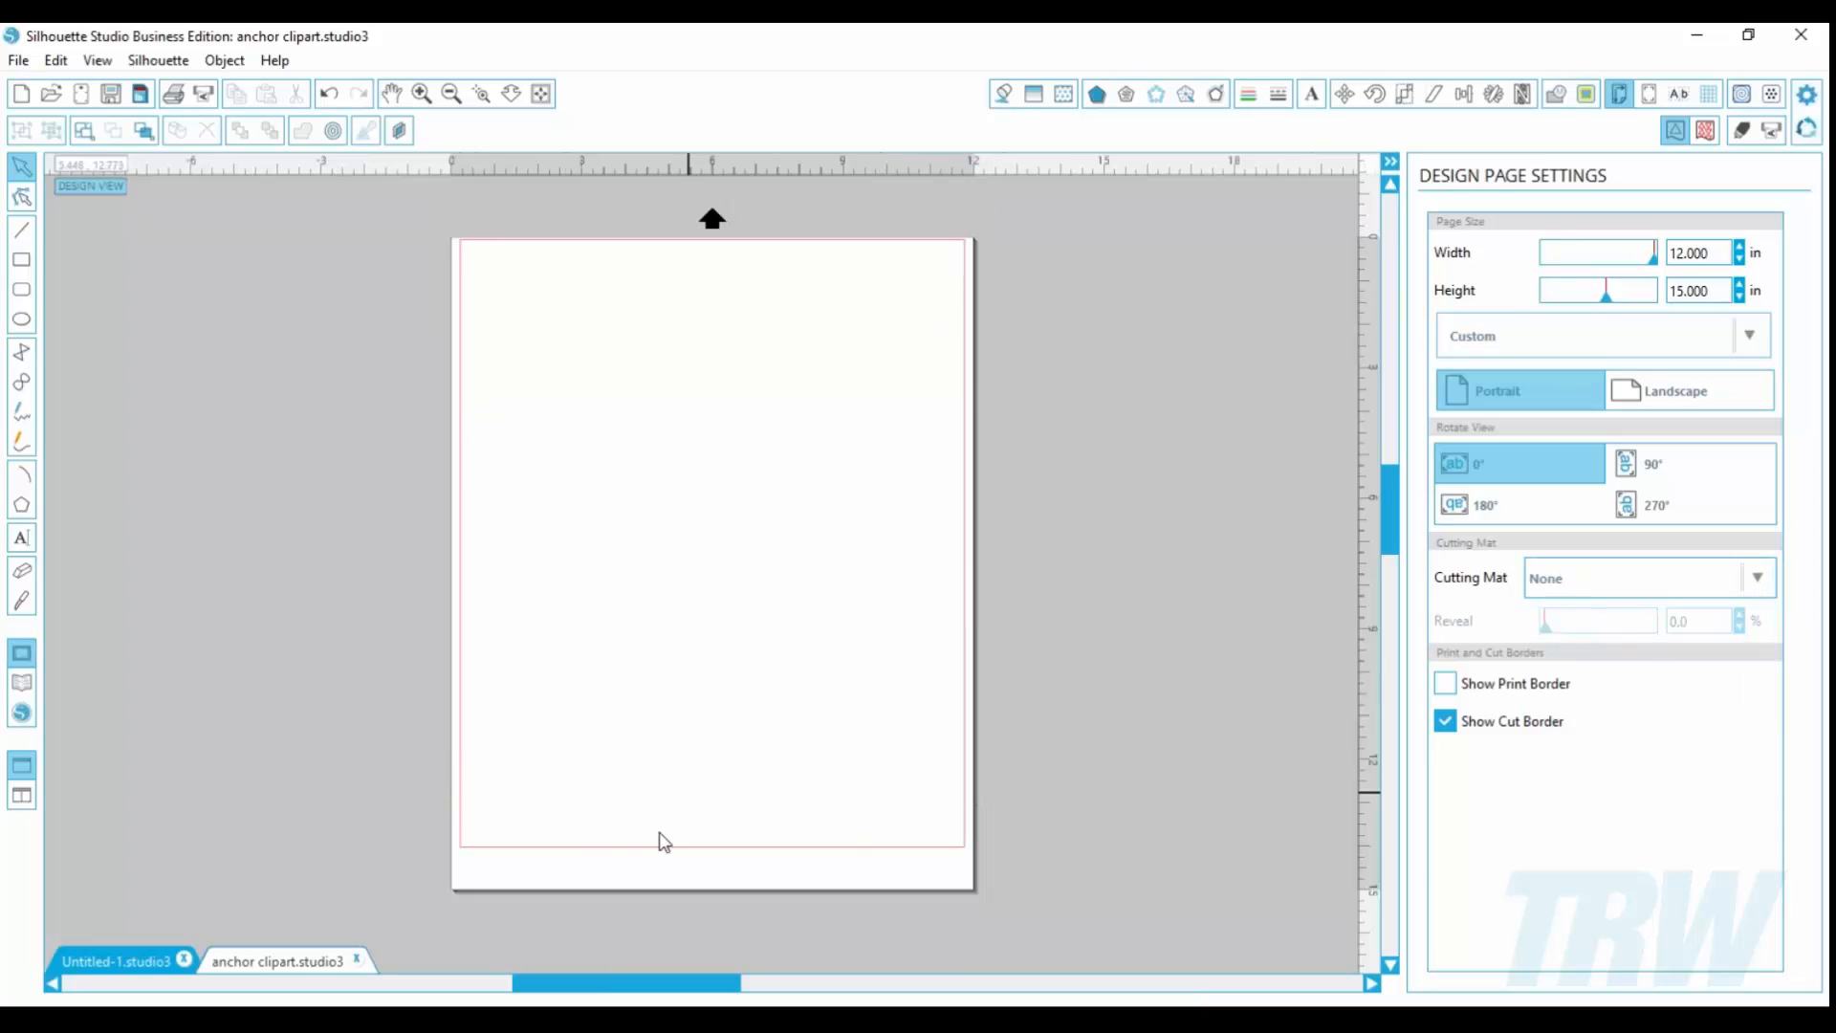
Step: Set the cutting mat to CAMEO 12 x 24 in and check how the page fits on it
left_click(1595, 589)
left_click_drag(1760, 636, 1761, 652)
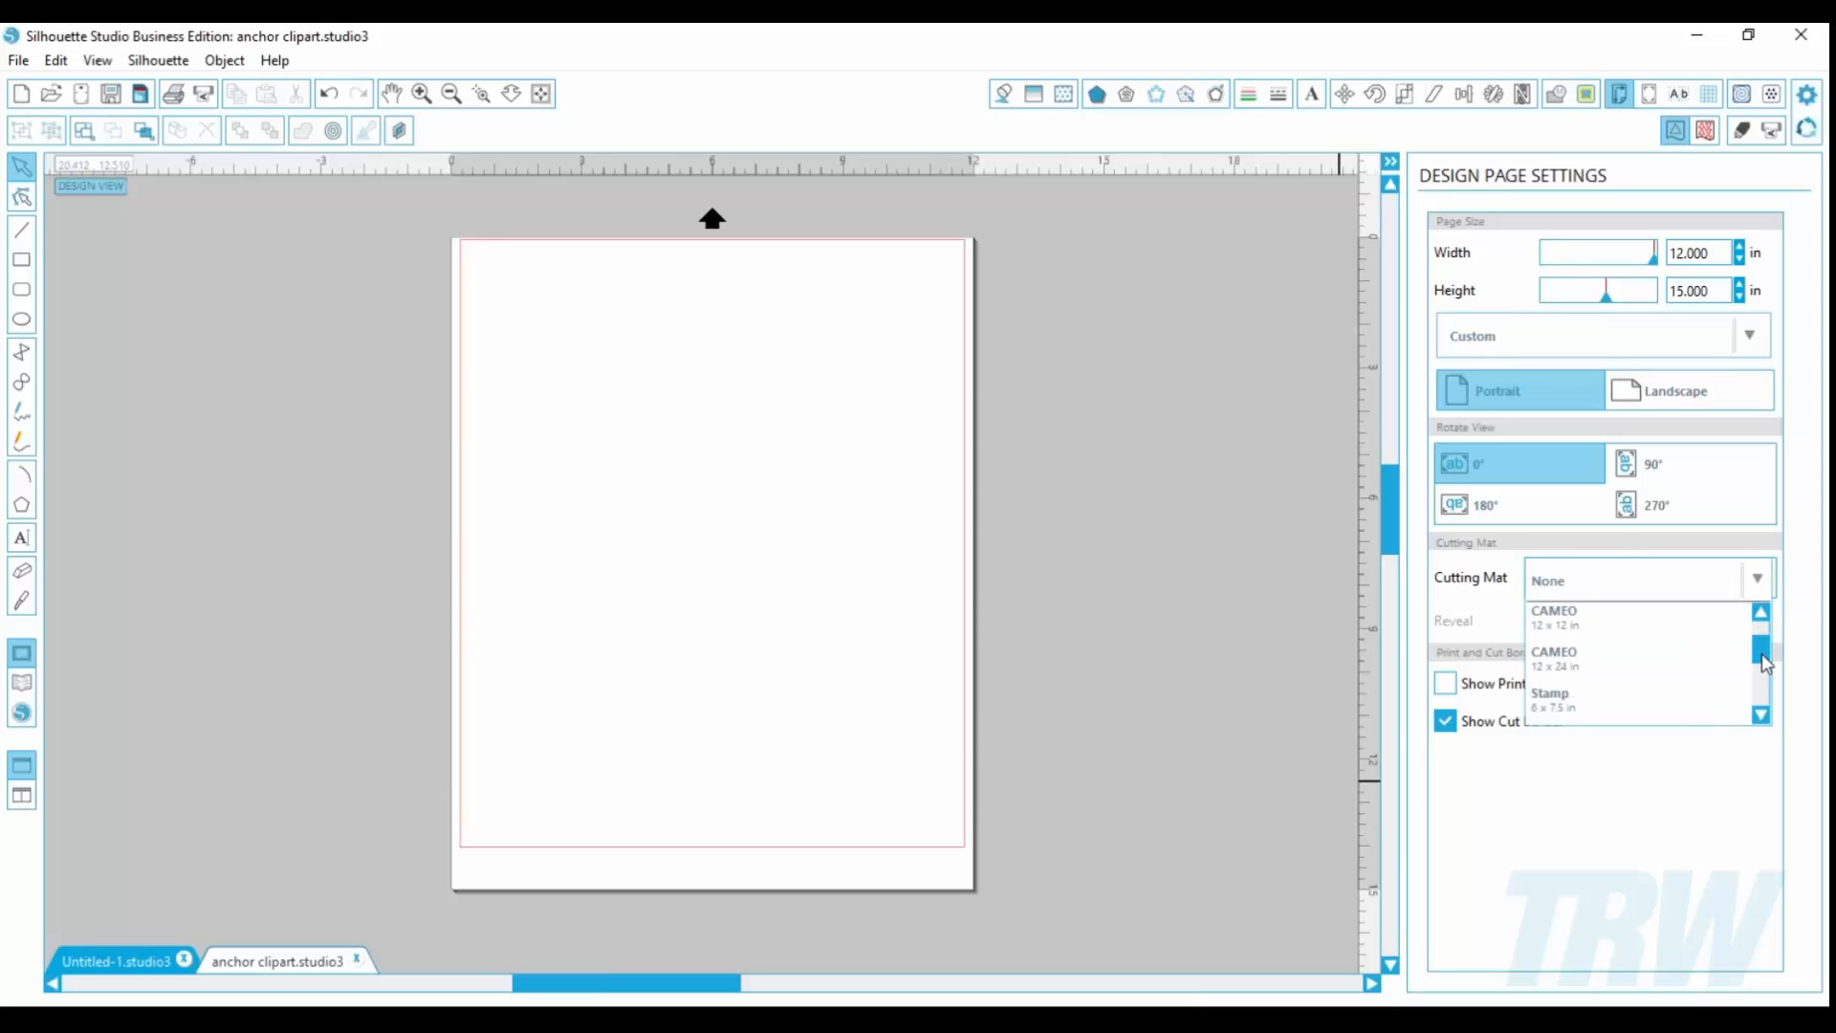
left_click(1583, 662)
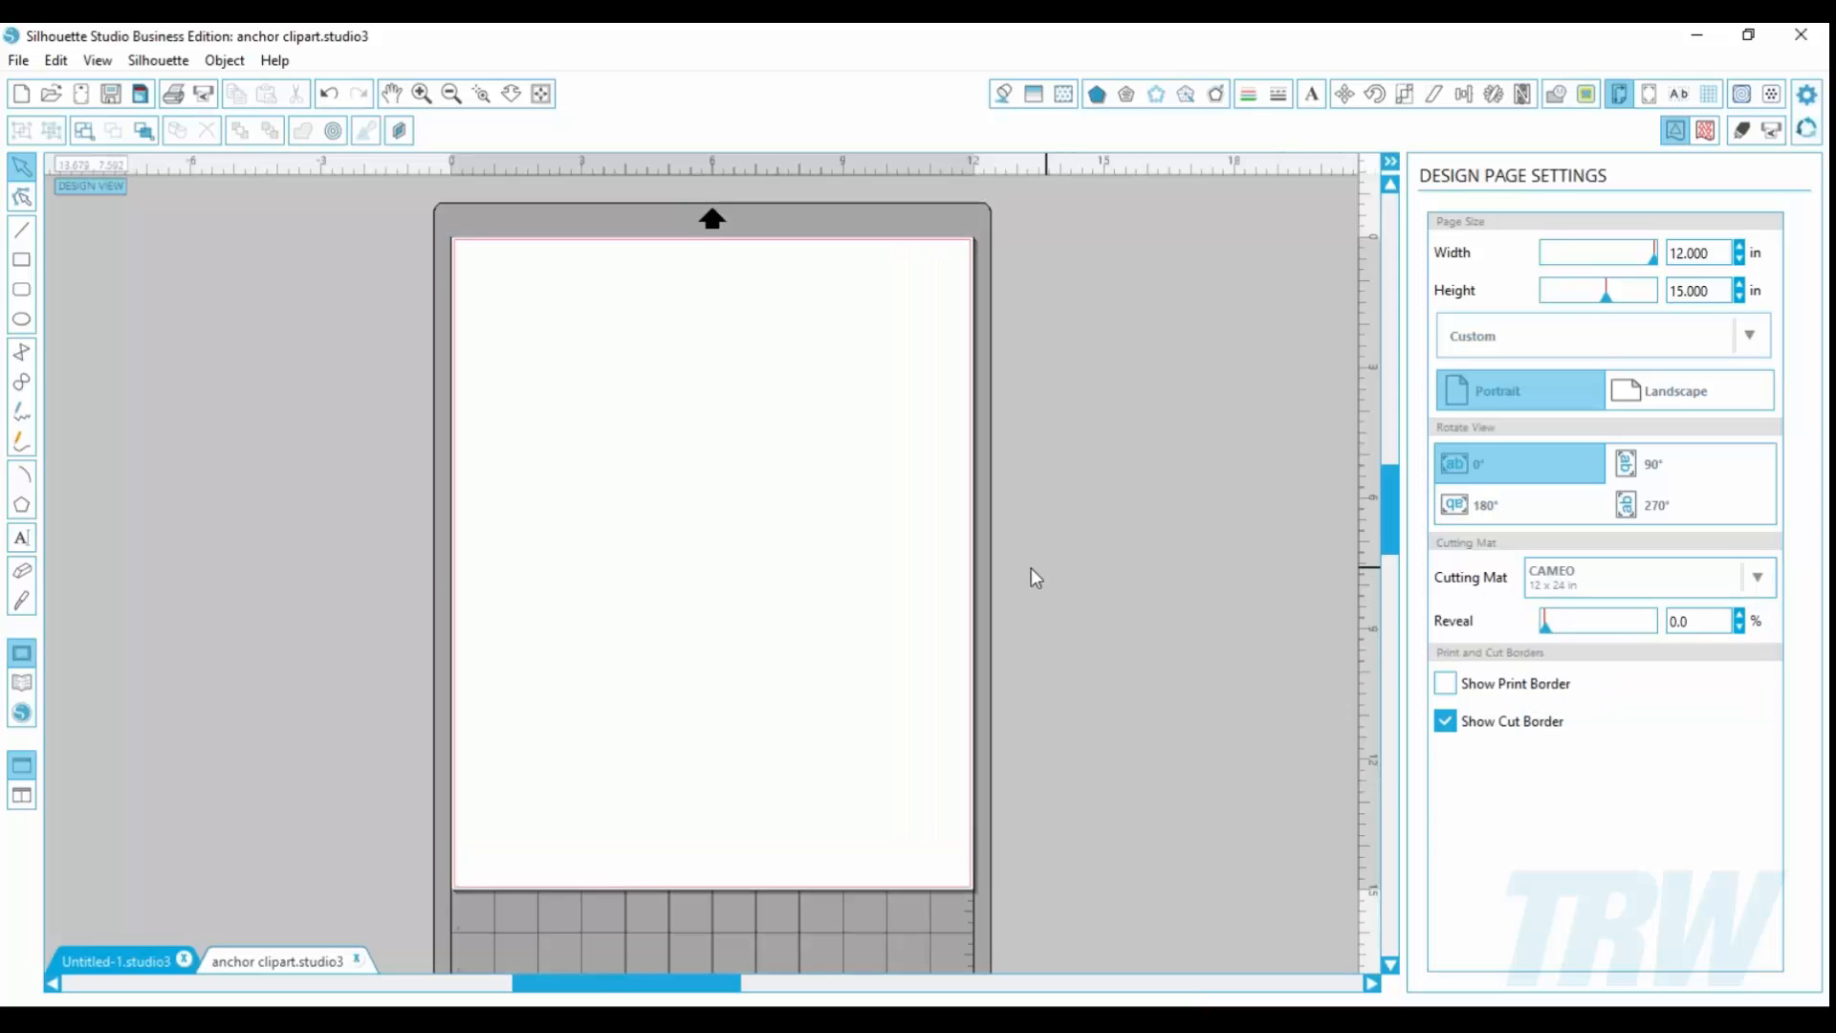
scroll(1026, 573, "down", 3)
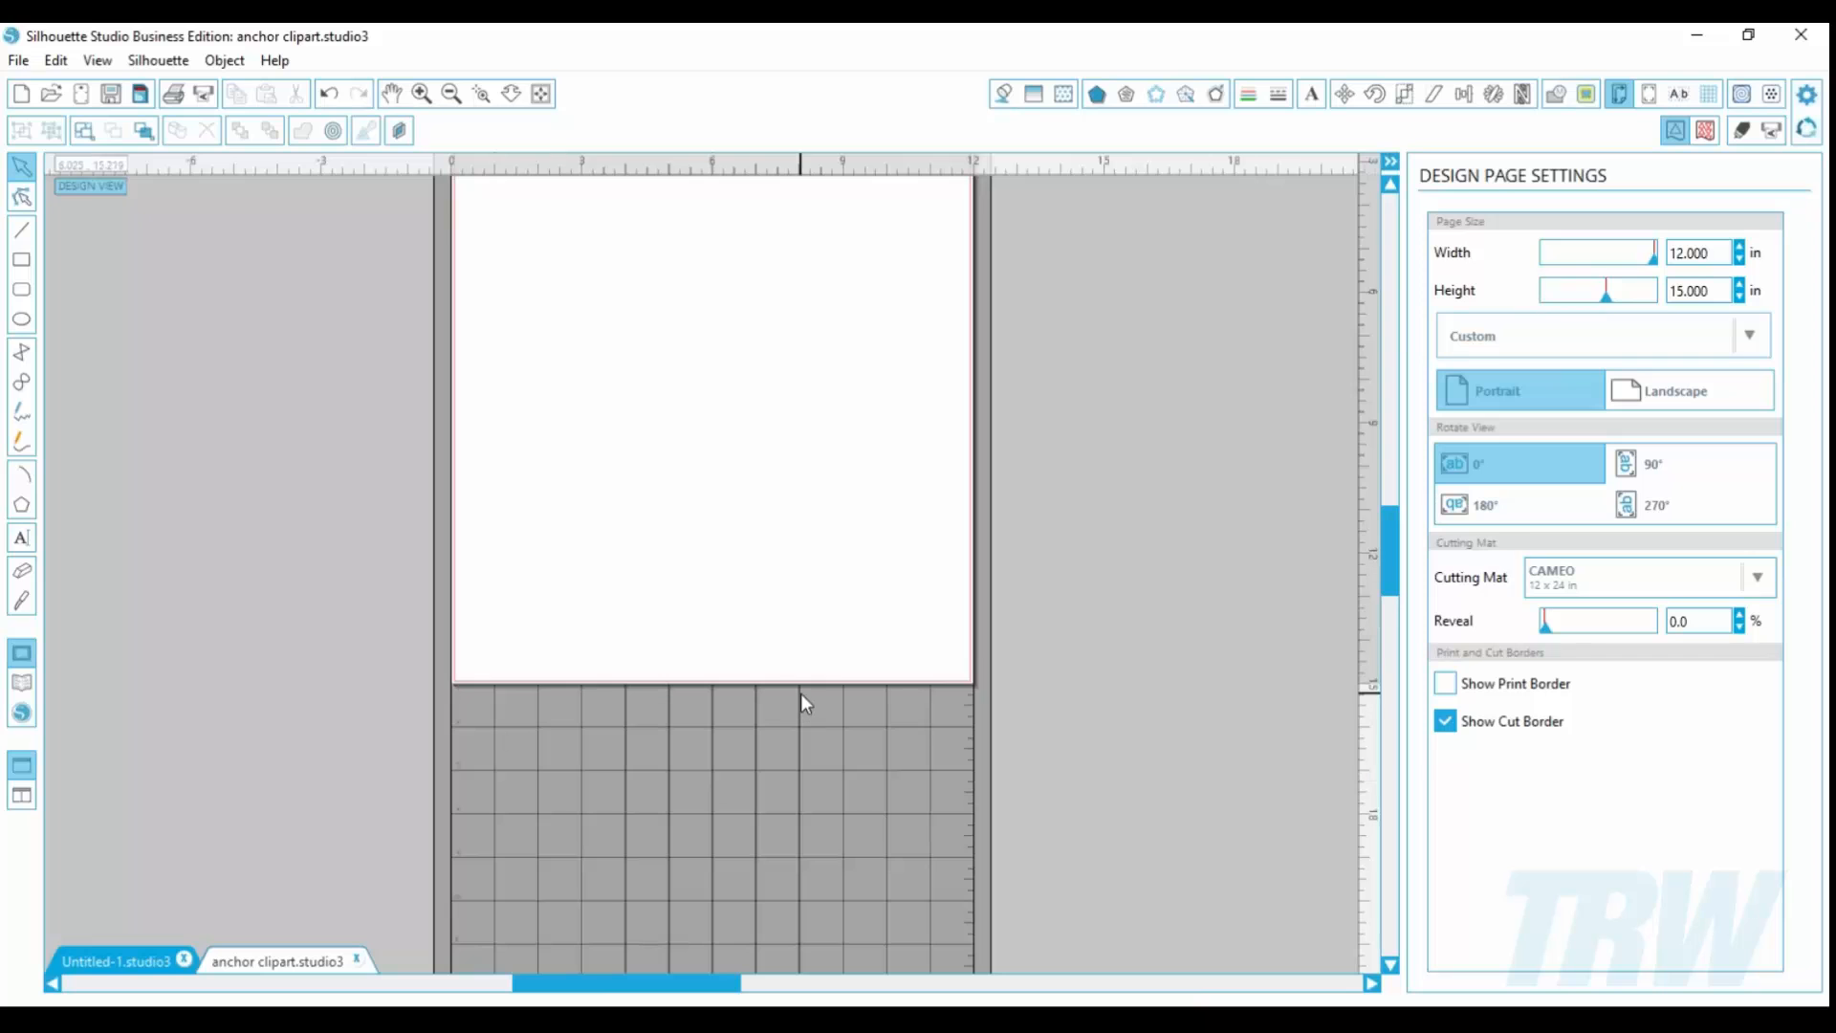
scroll(811, 686, "down", 4)
scroll(799, 675, "up", 1)
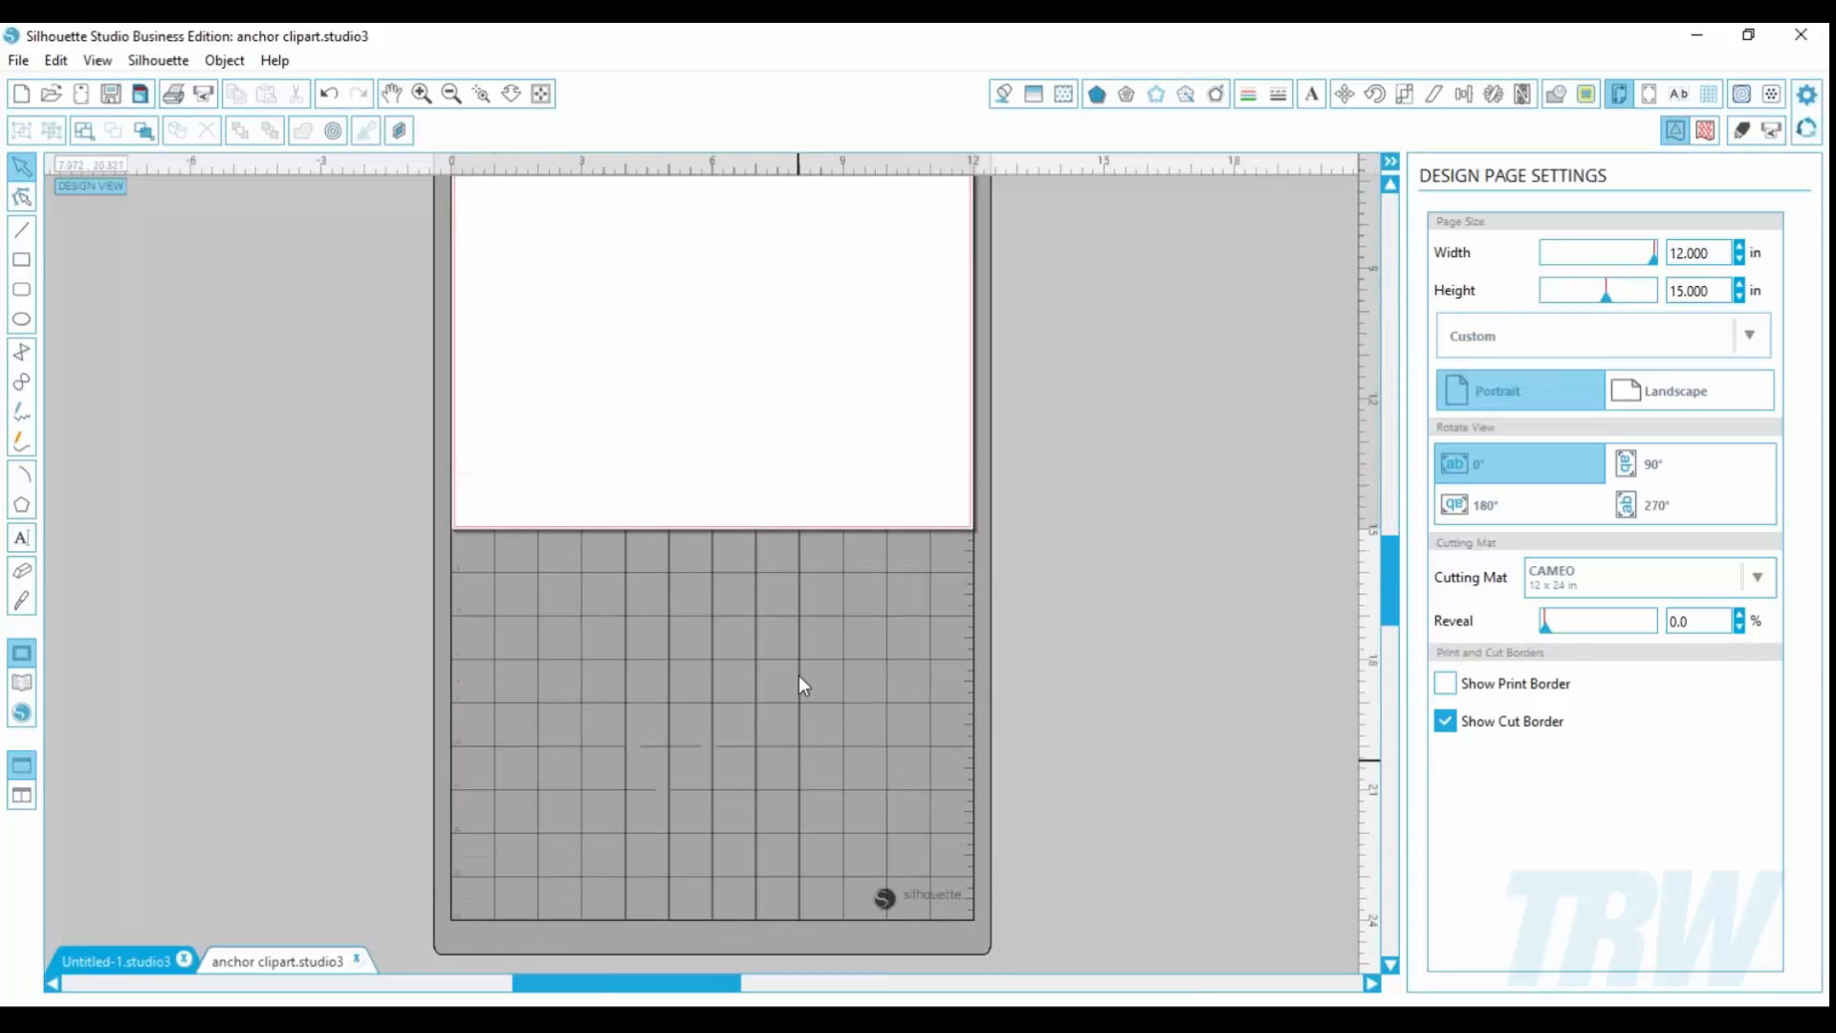
scroll(799, 675, "up", 6)
scroll(794, 679, "down", 1)
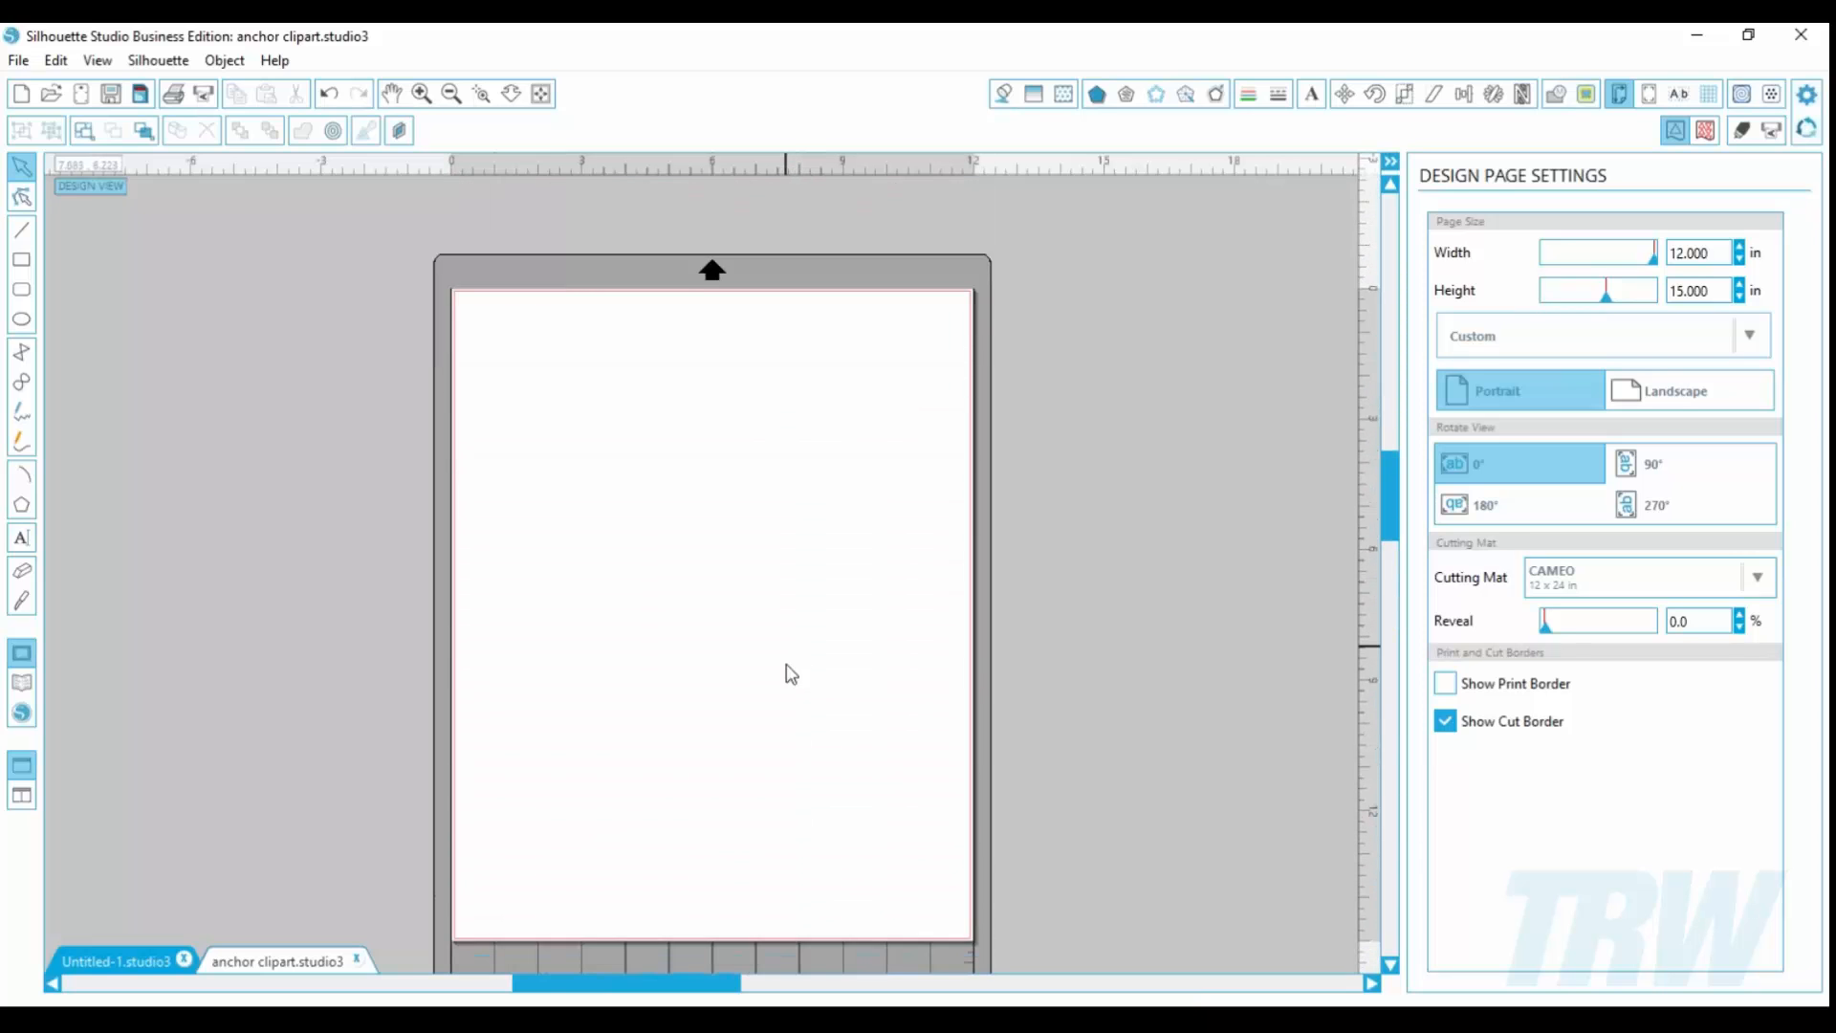
Step: Switch the cutting mat back to None and set the page height to 30 inches
left_click(1587, 579)
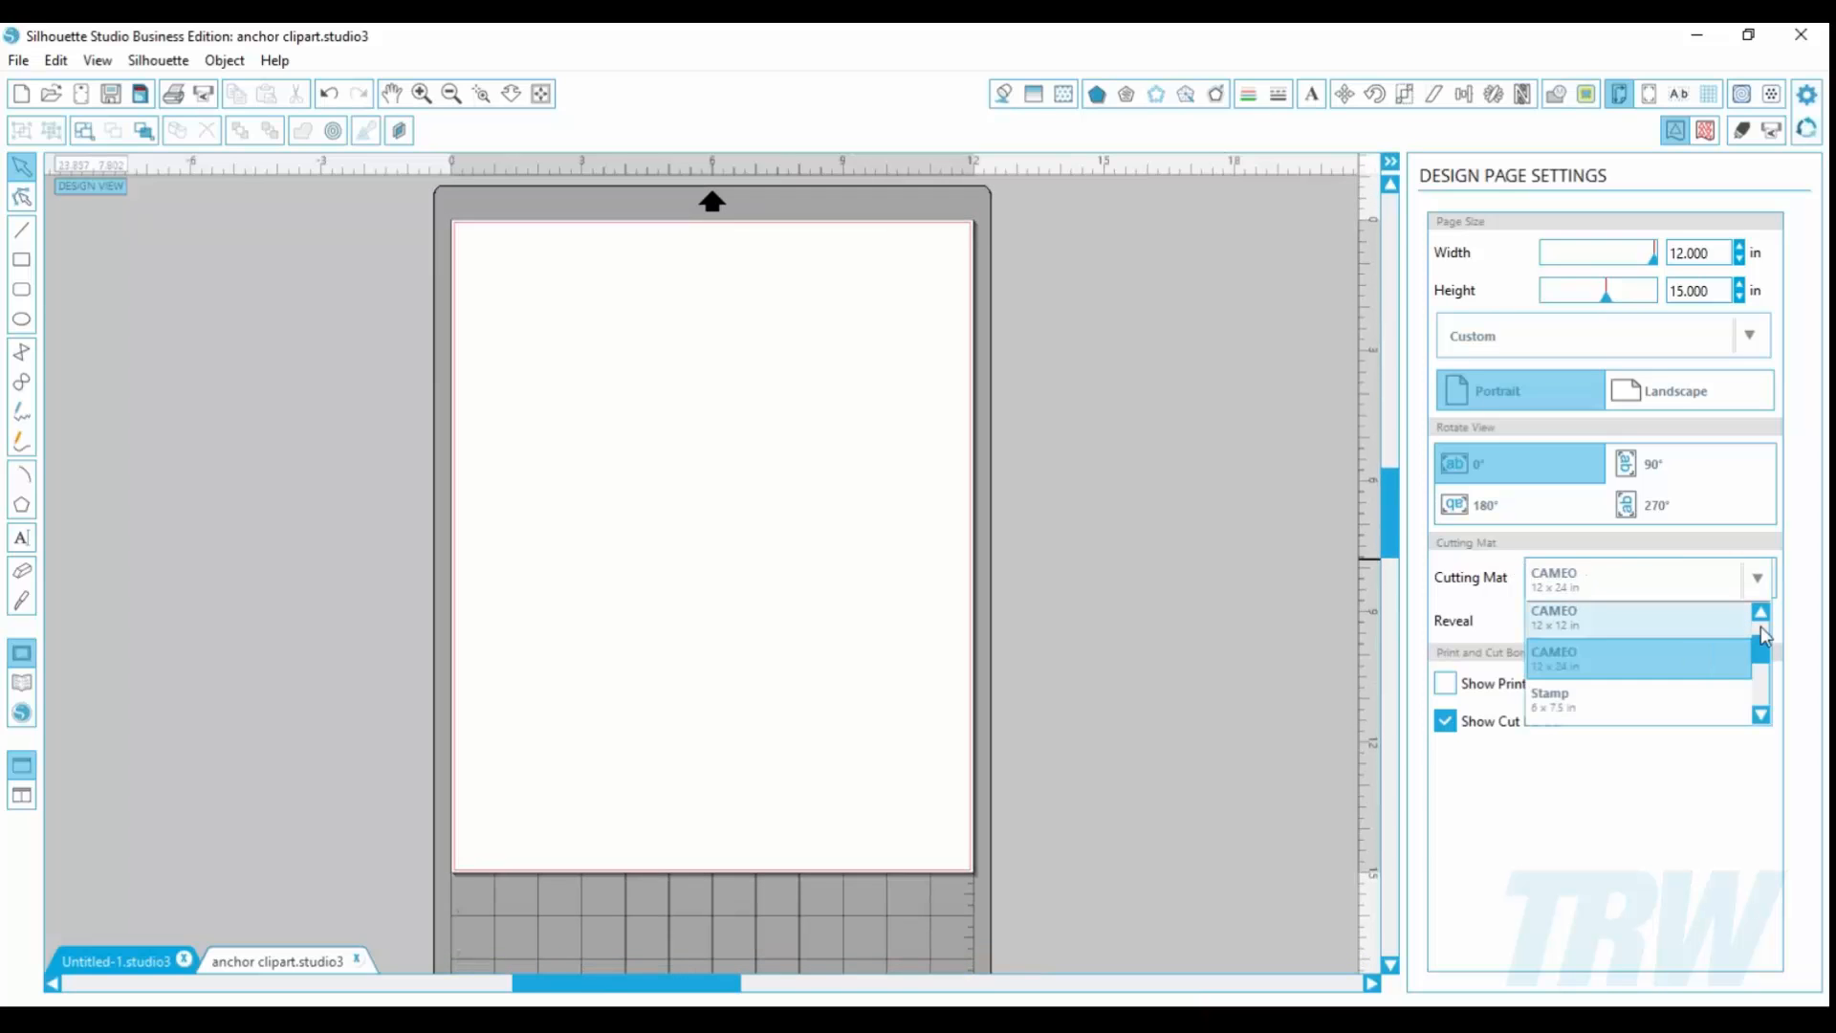
scroll(1764, 636, "up", 1)
left_click(1619, 623)
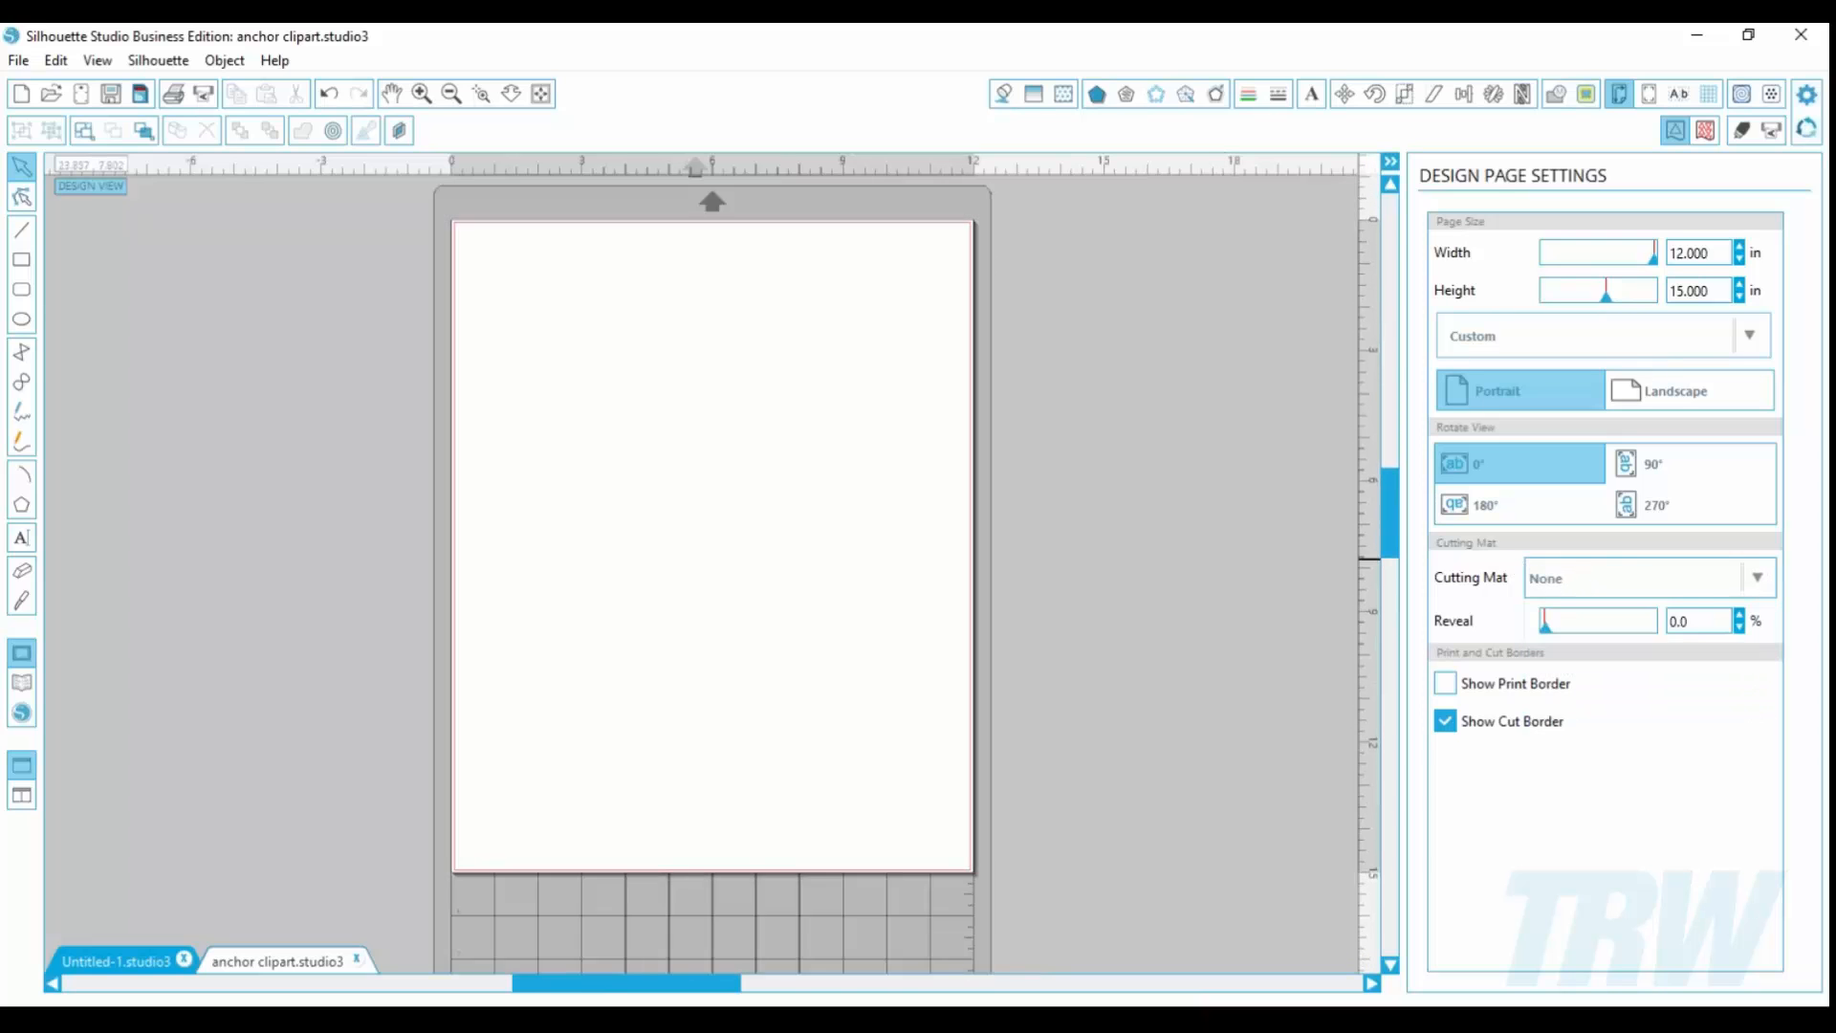
left_click_drag(1716, 290, 1566, 262)
type("20")
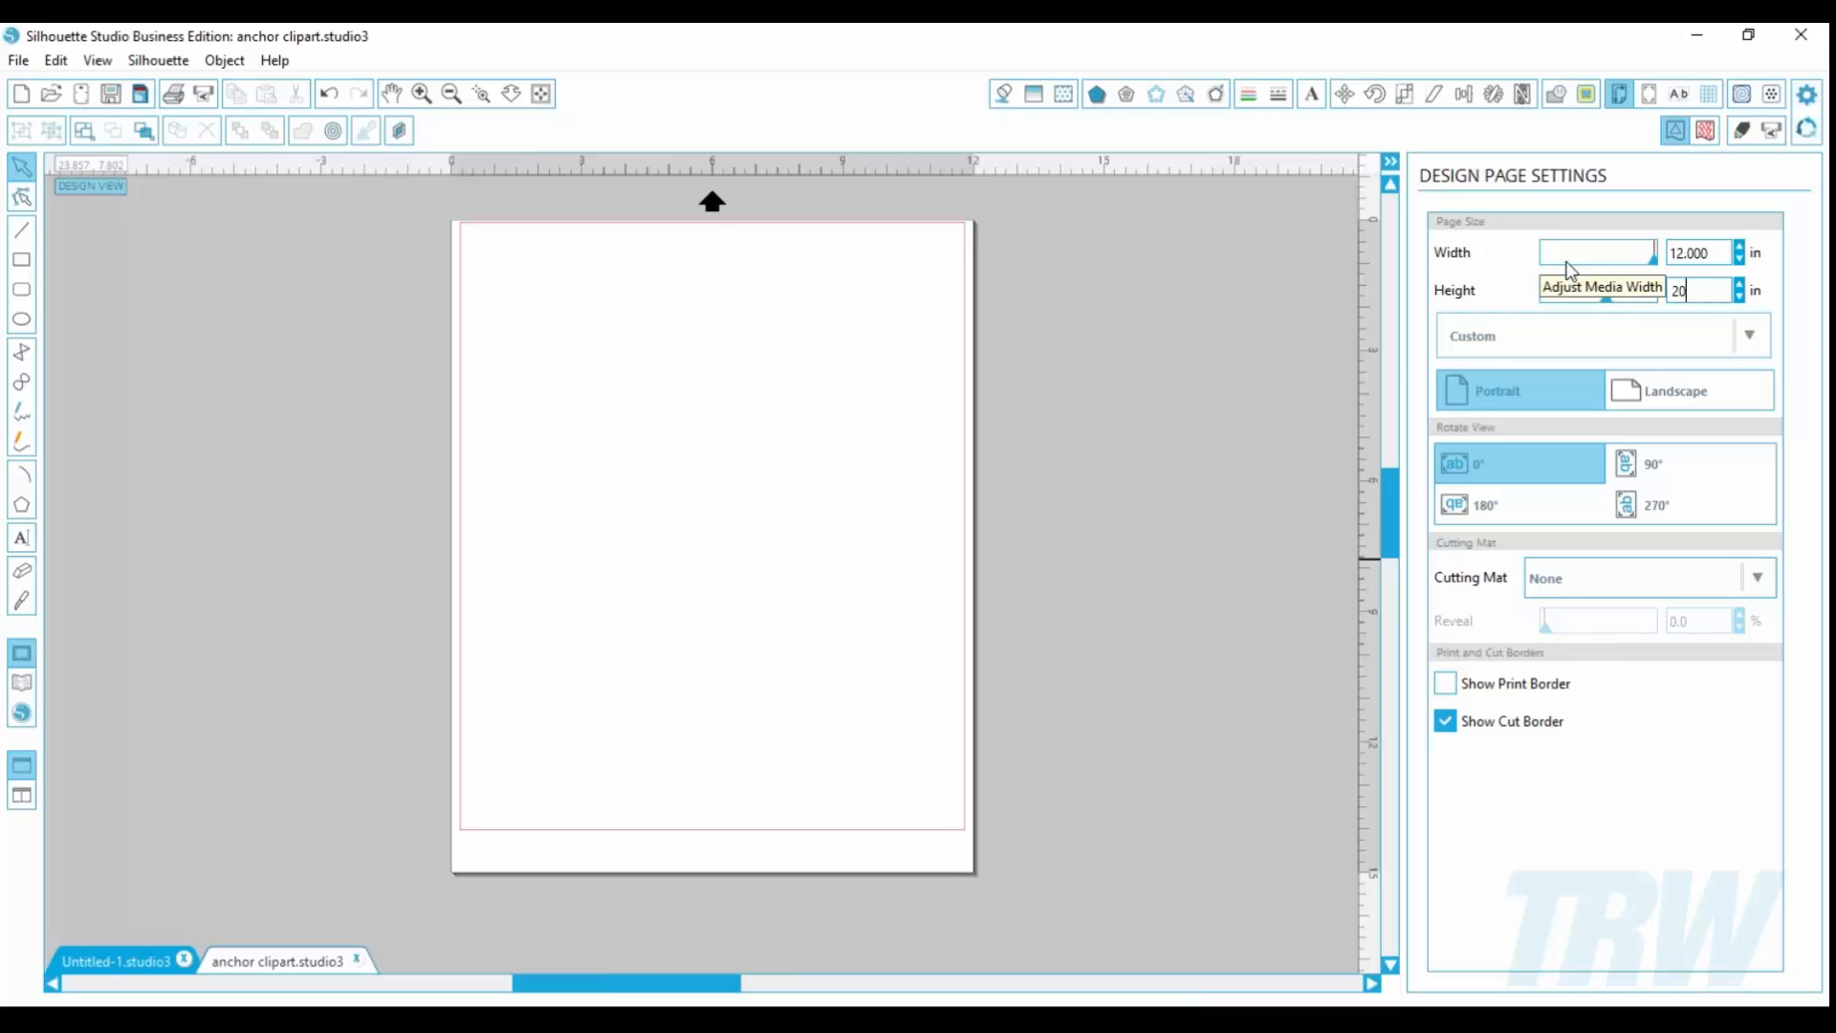
type("30")
key("Return")
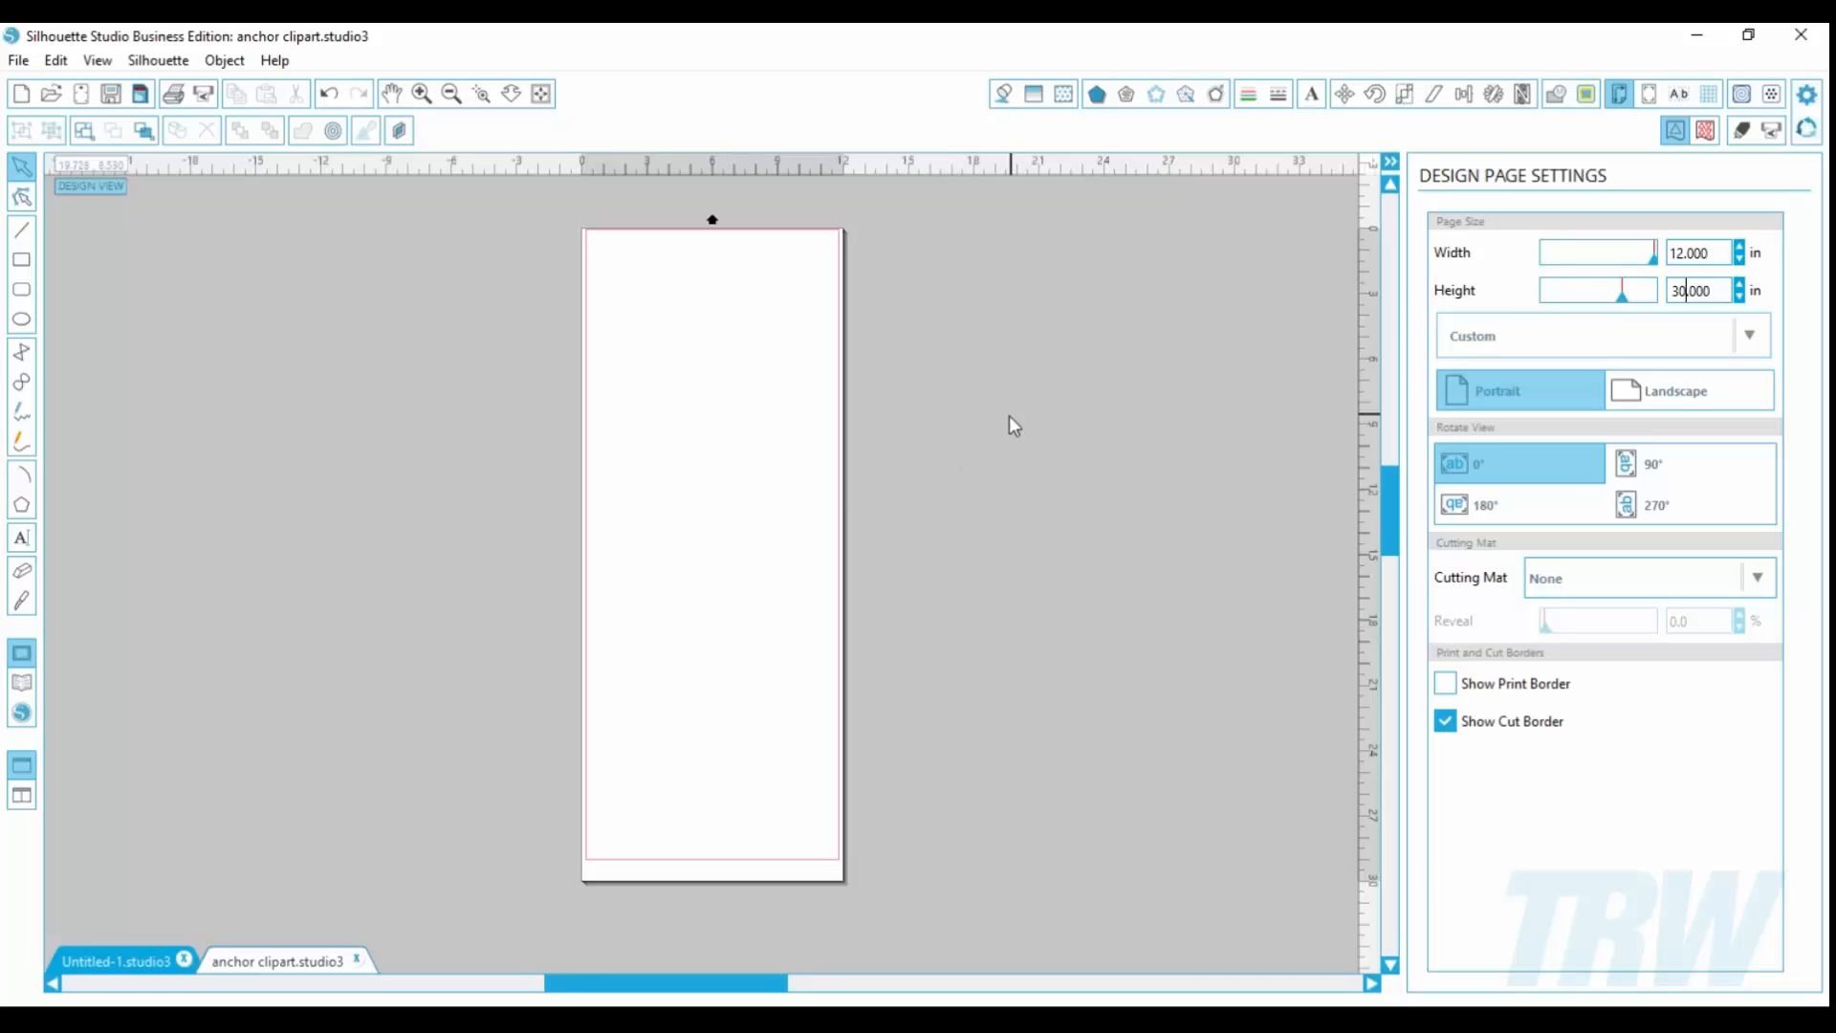
Step: Set the design page height to 12 inches
left_click(1646, 94)
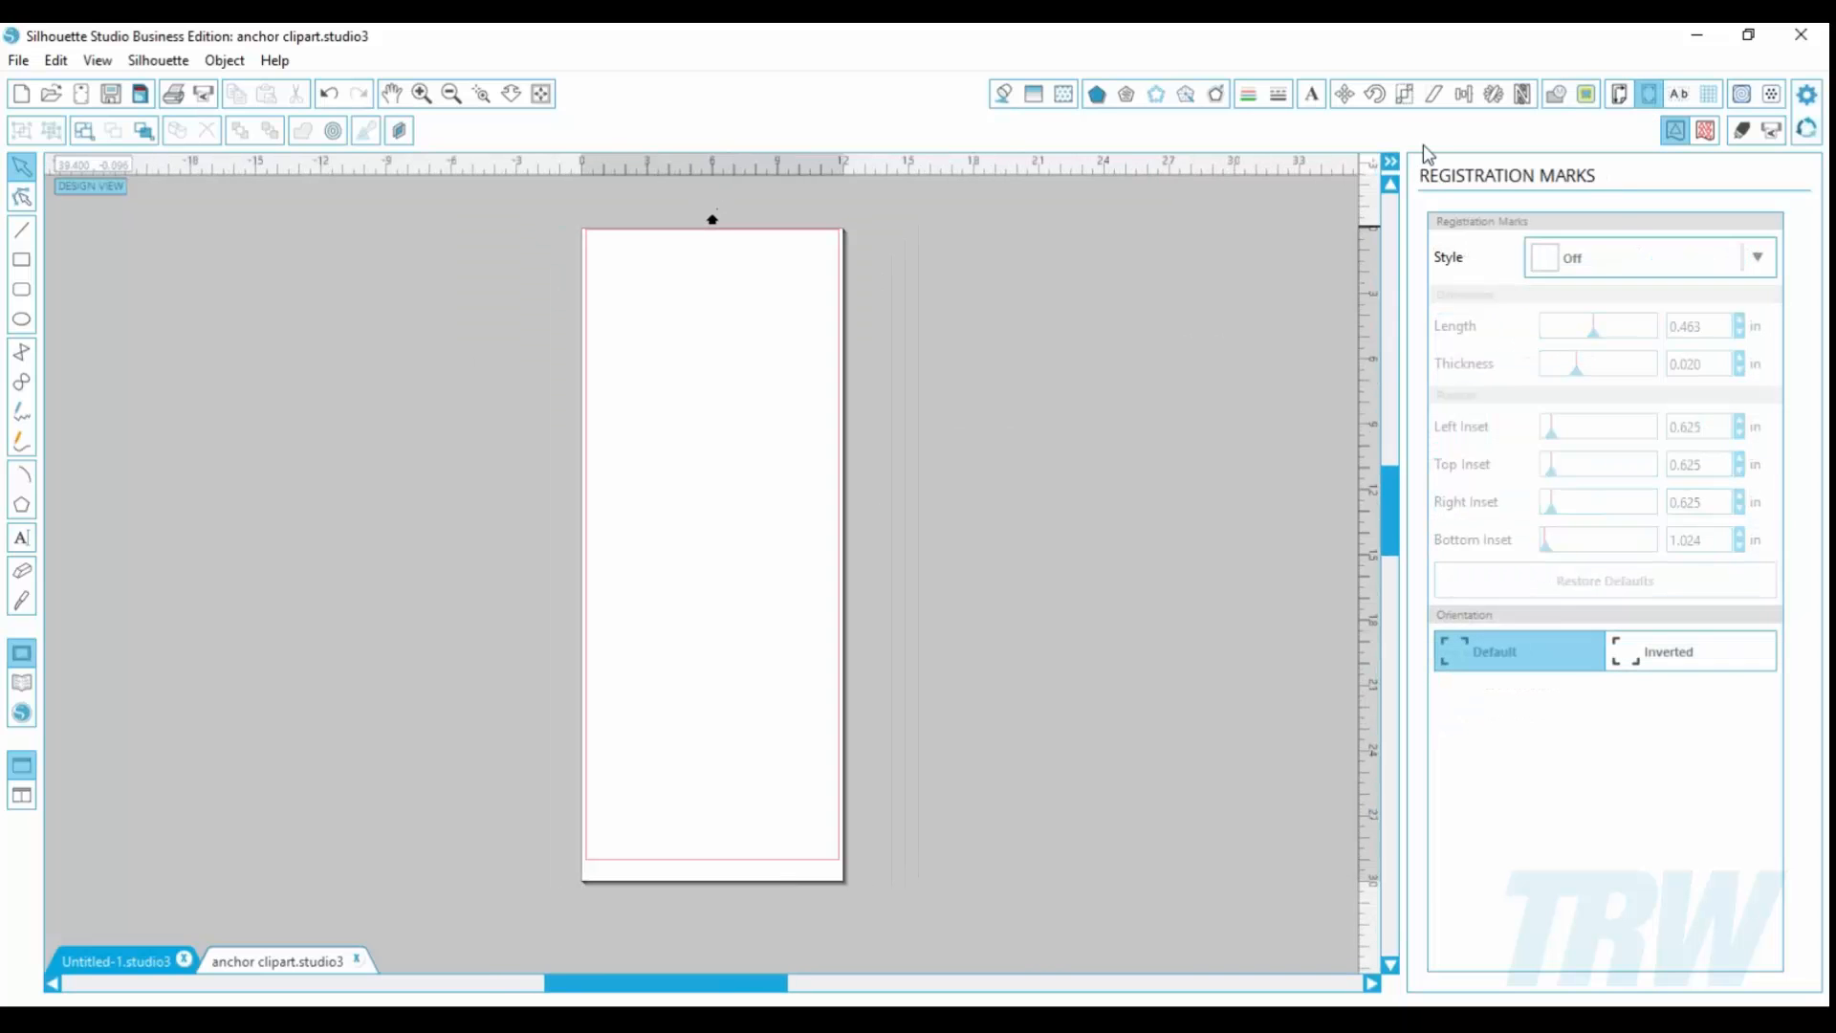
left_click(1620, 94)
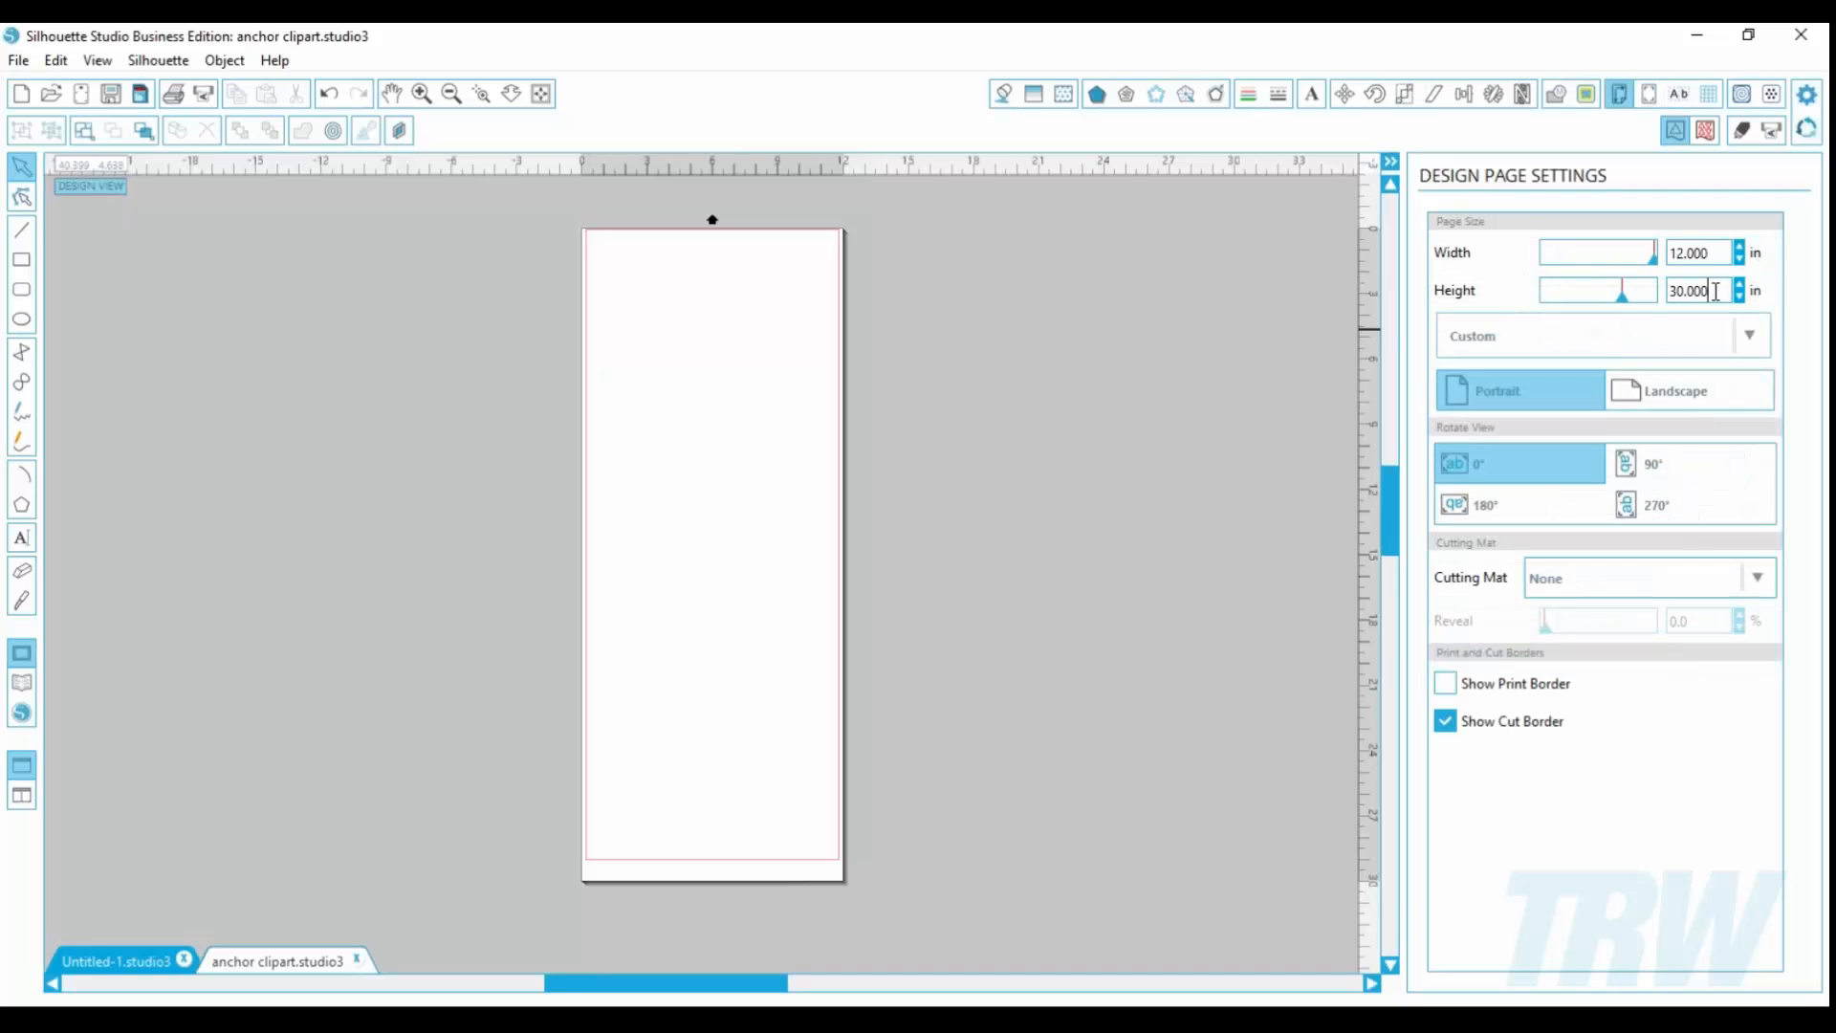
double_click(1694, 291)
type("12")
key("Return")
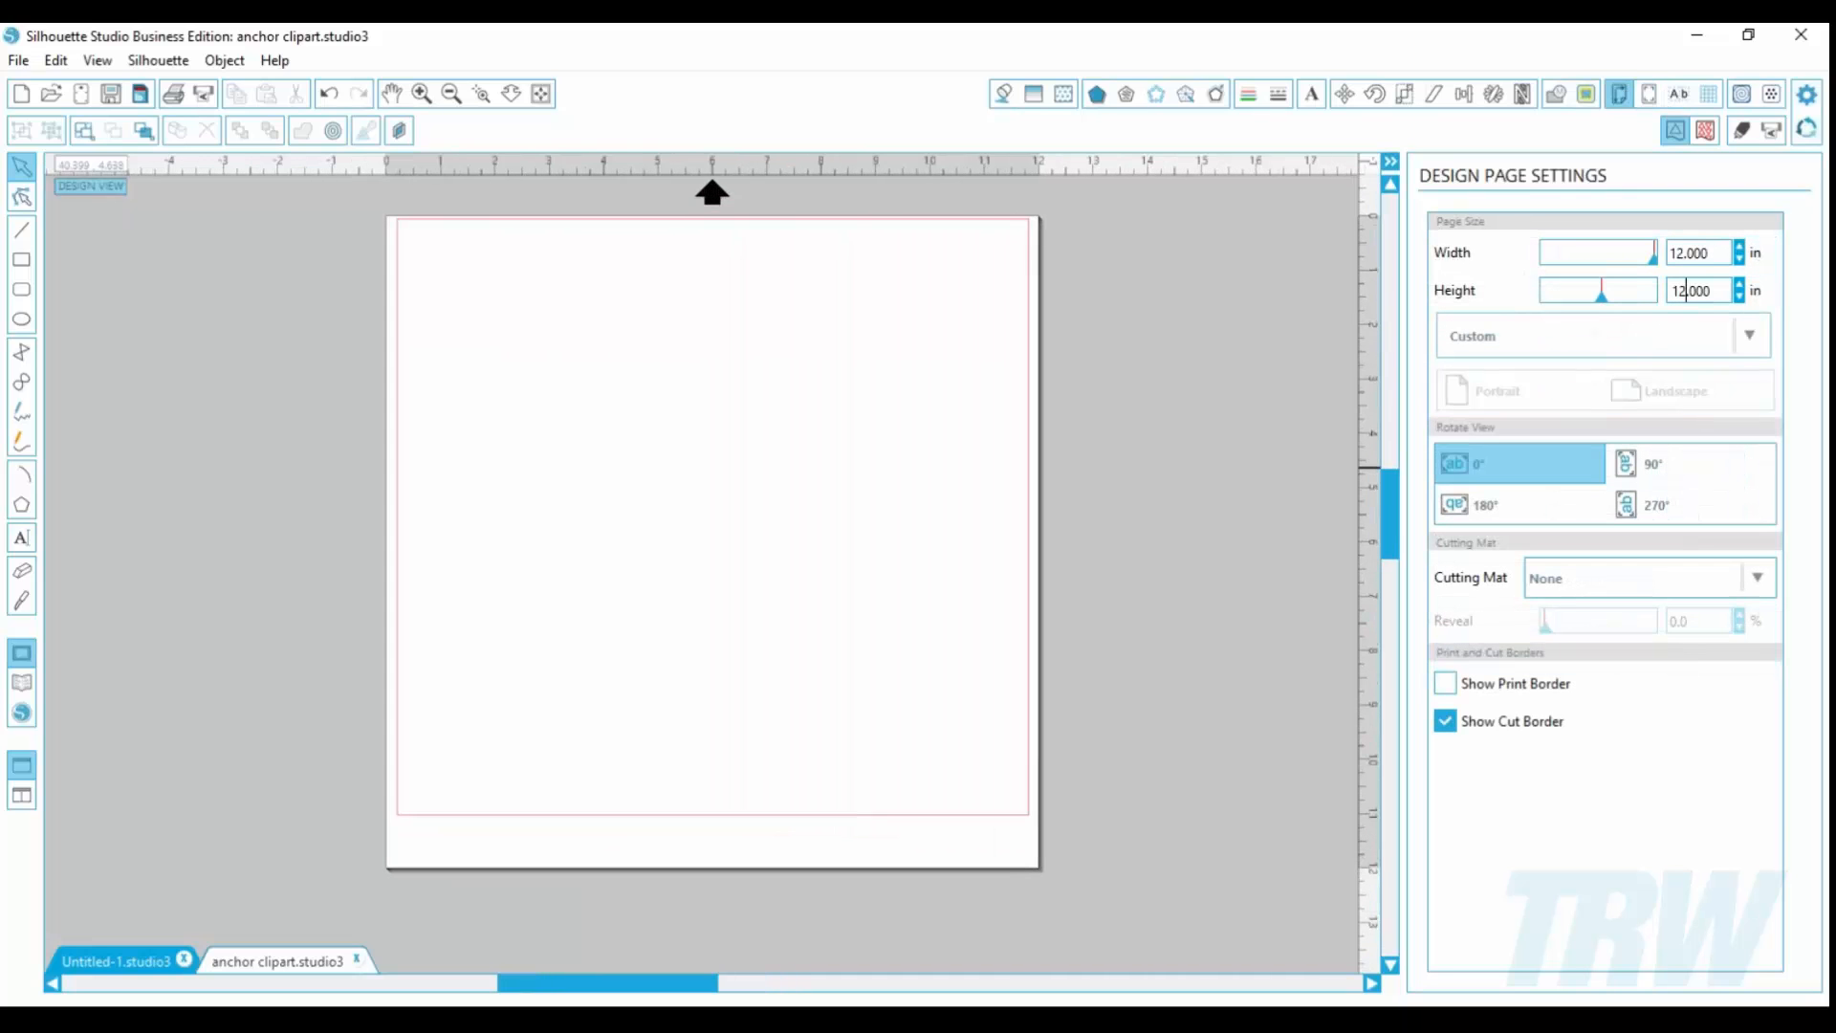
Step: View the registration marks settings and open the weed settings
left_click(1650, 97)
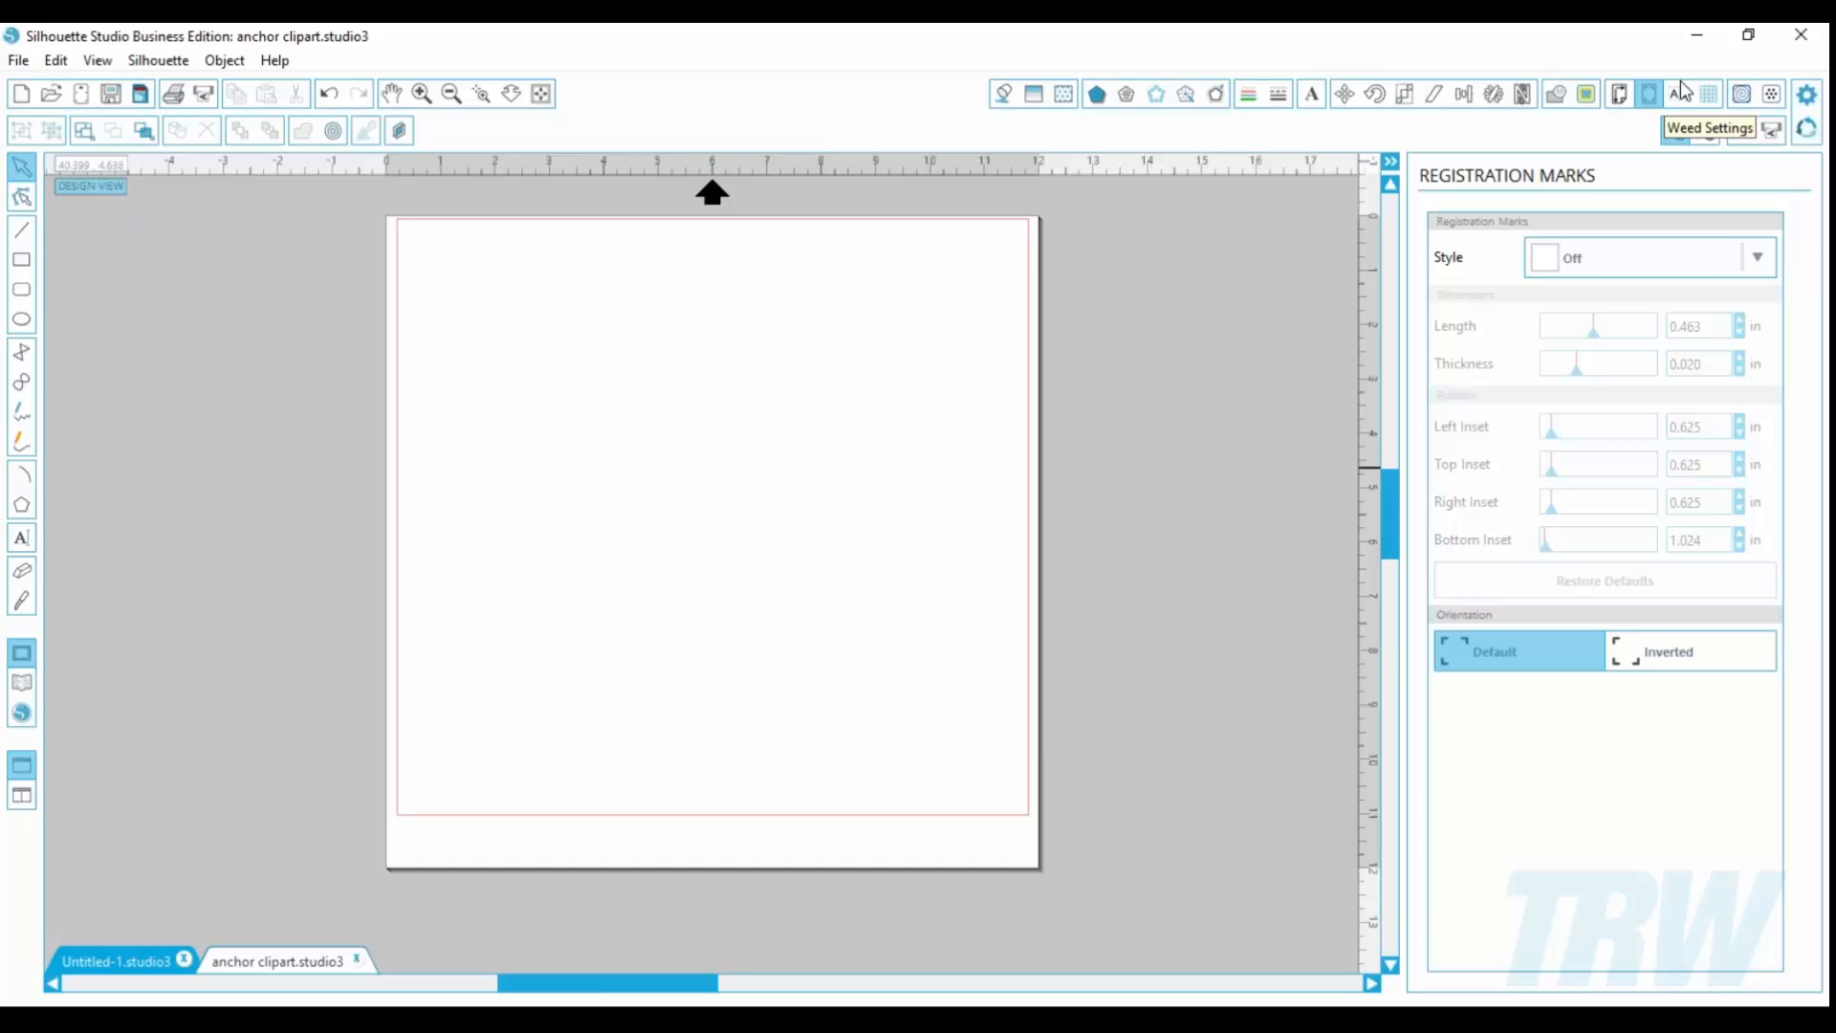
left_click(1681, 92)
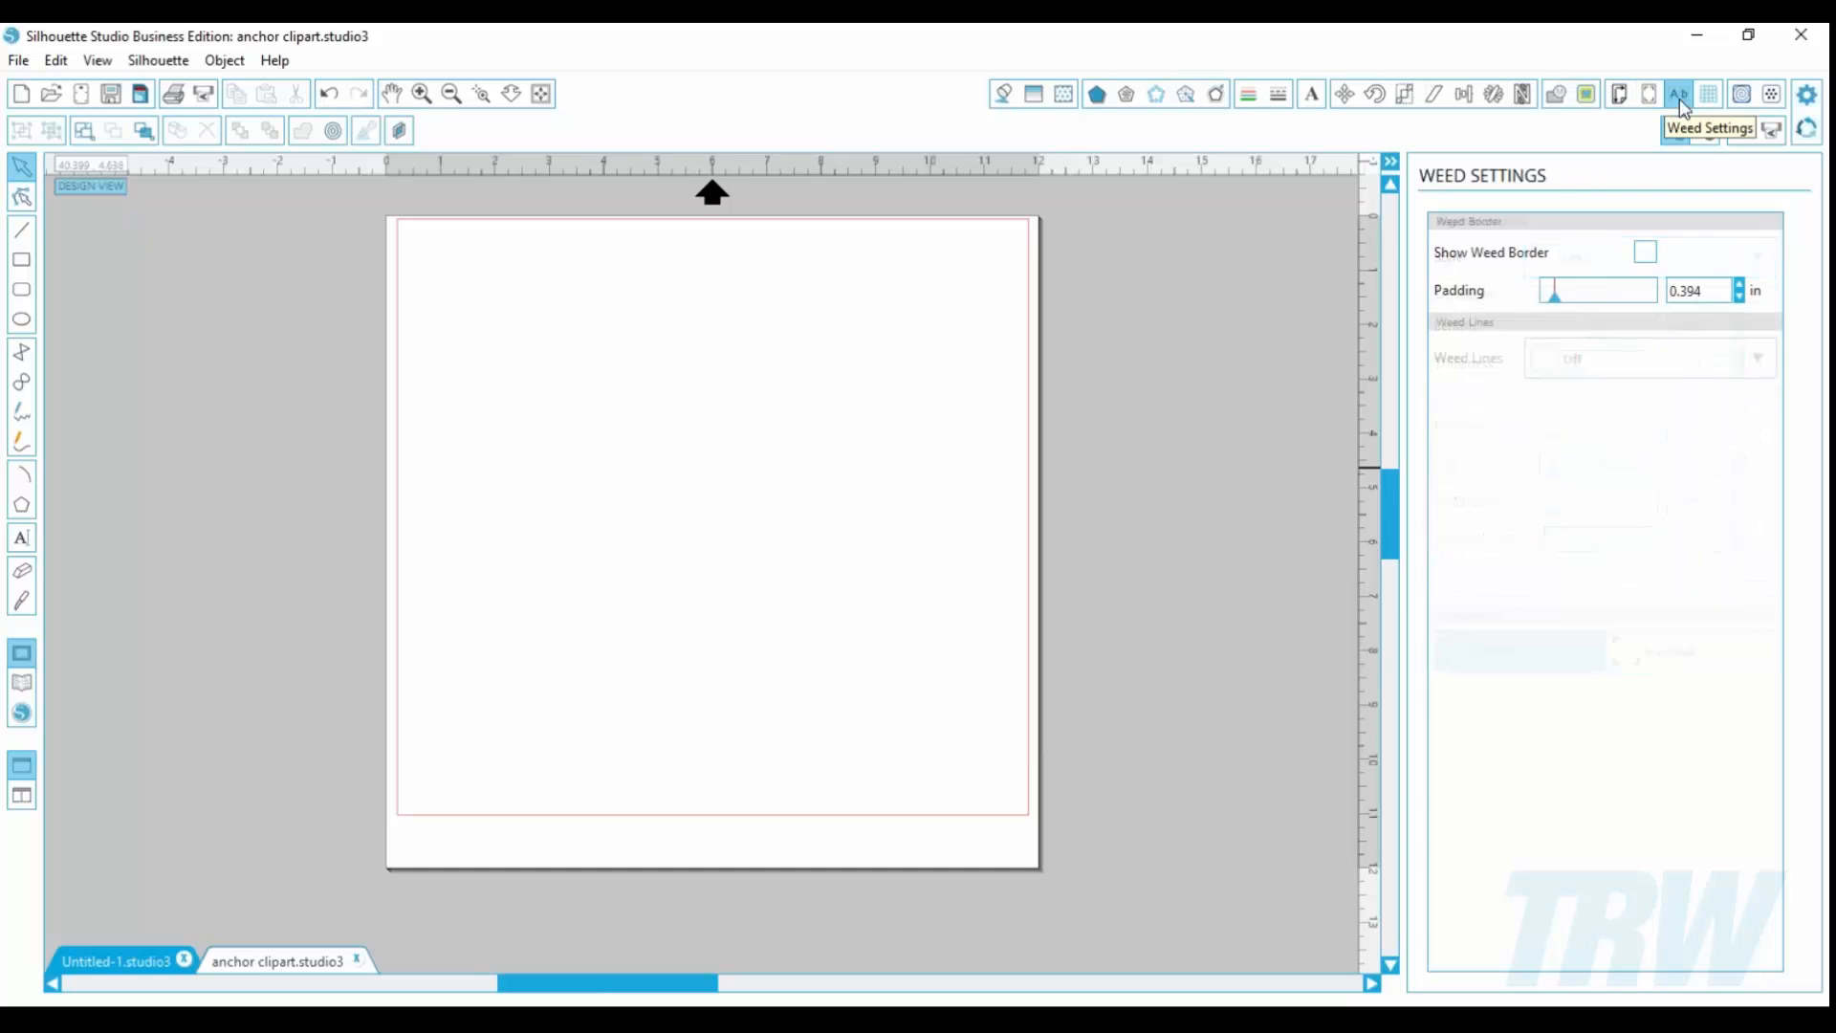
Step: Draw a rectangle about 3.9 by 1.75 inches near the page's upper-left corner and delete it
left_click(21, 260)
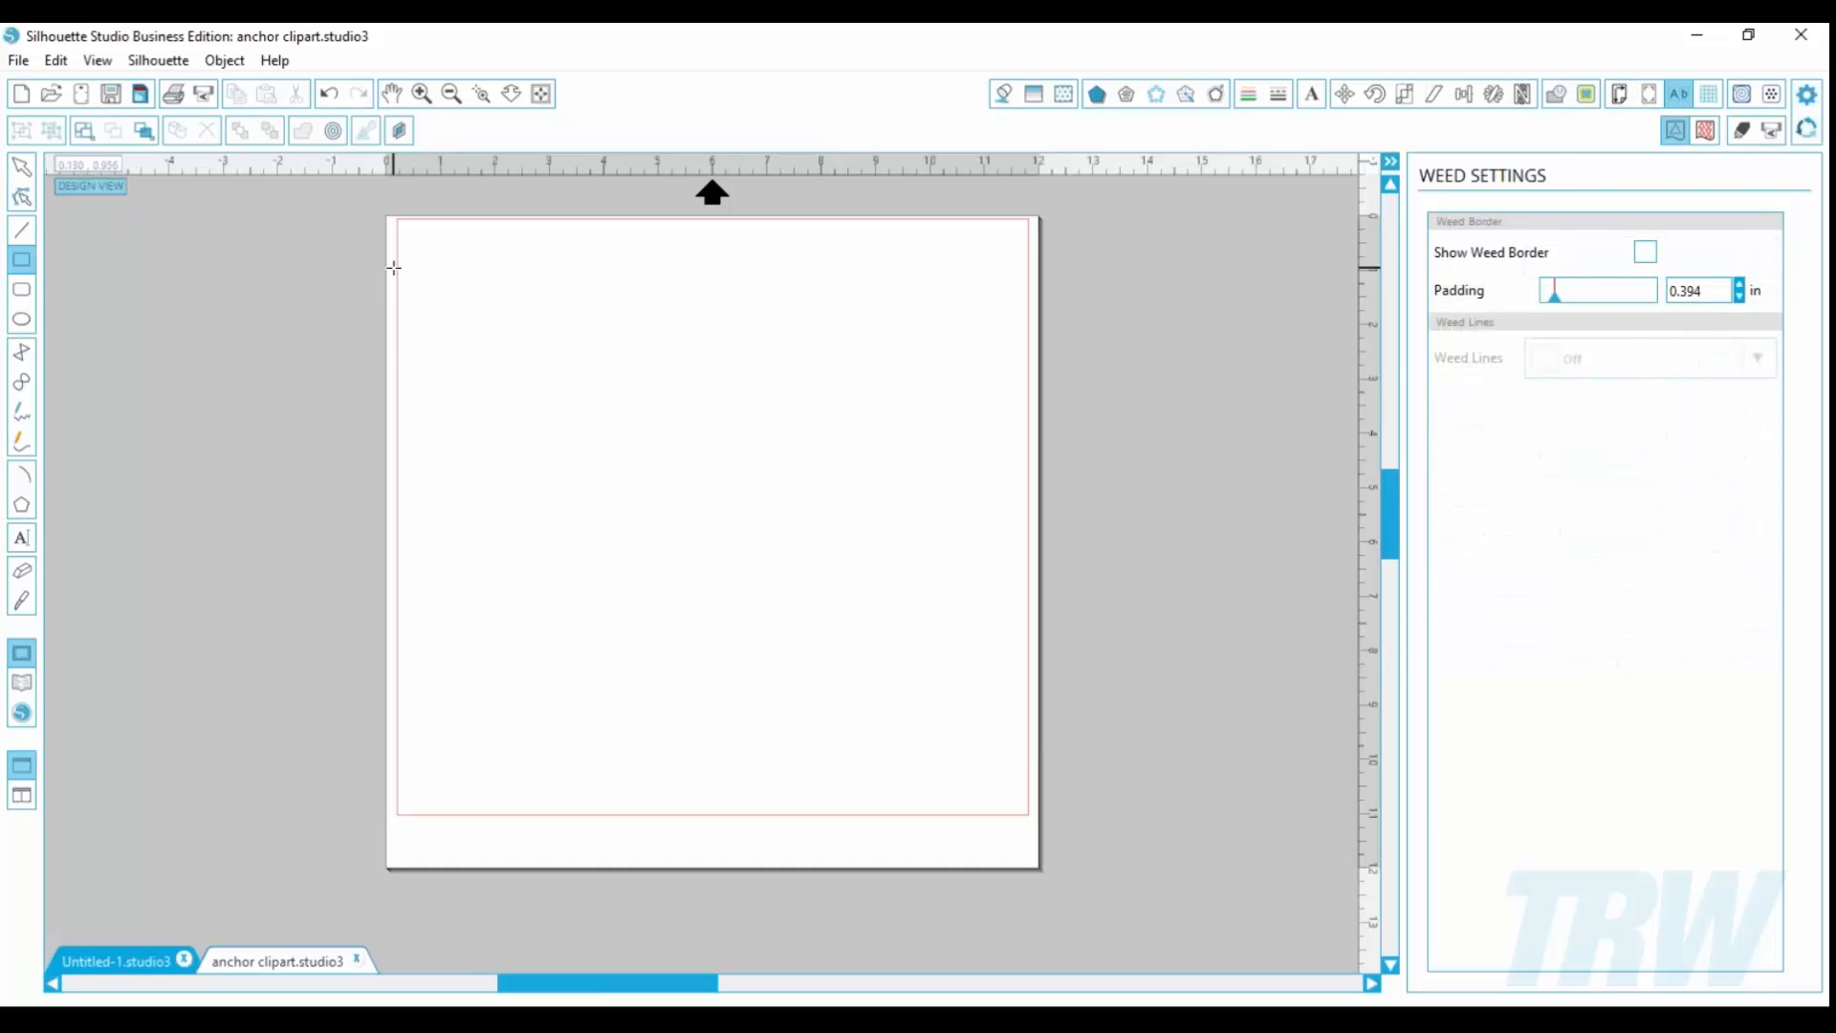
mouse_move(399, 268)
left_mouse_down()
mouse_move(520, 299)
mouse_move(612, 362)
left_mouse_up()
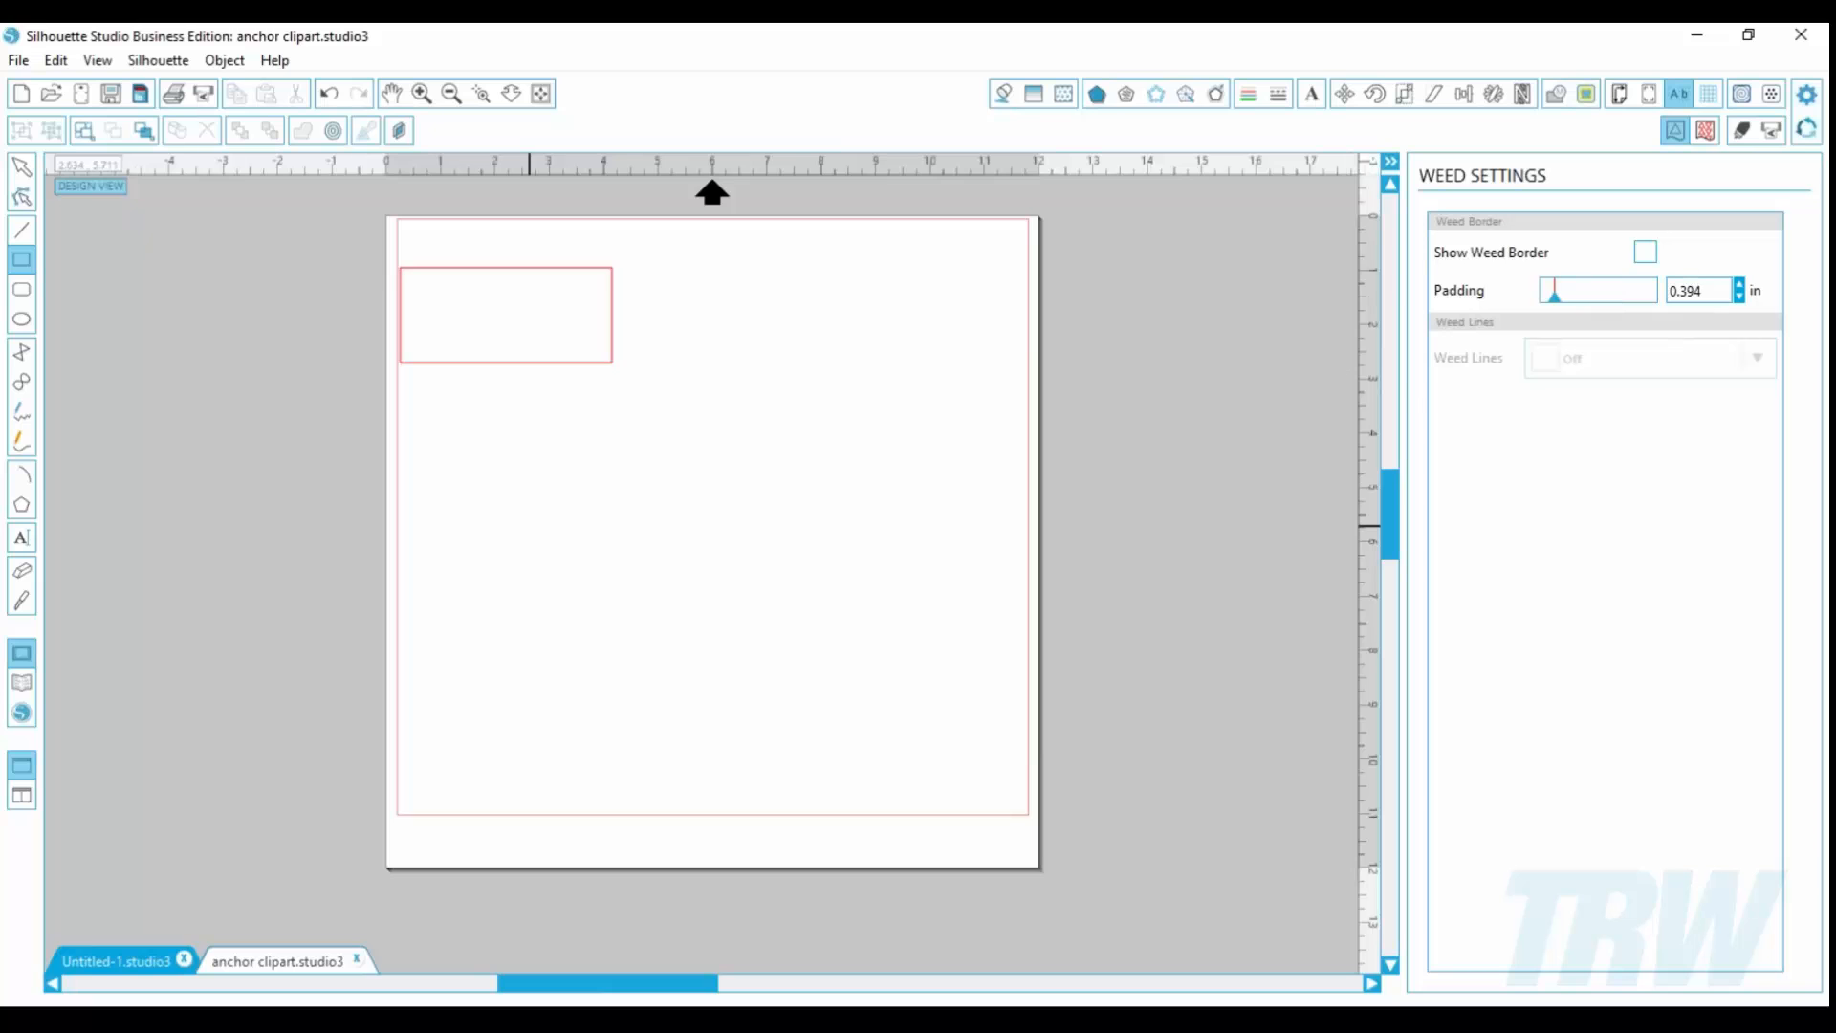
left_click(21, 167)
left_click_drag(720, 504, 521, 277)
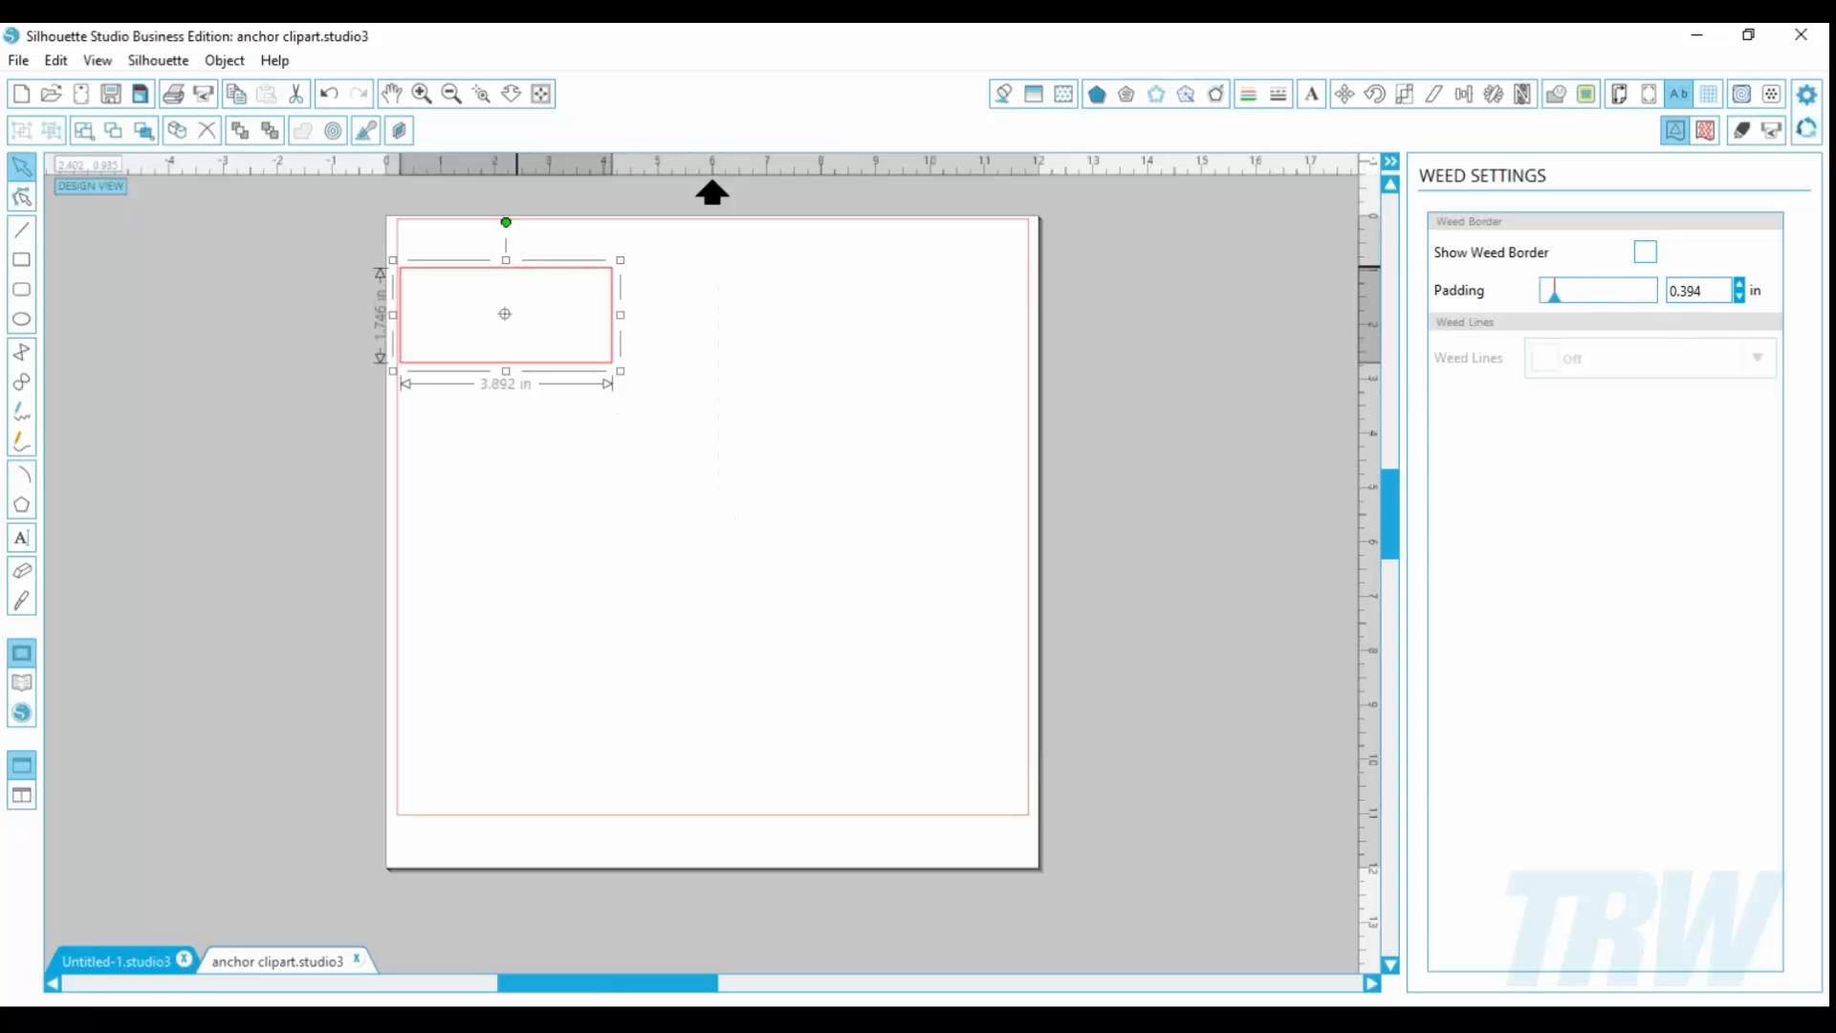
key("Delete")
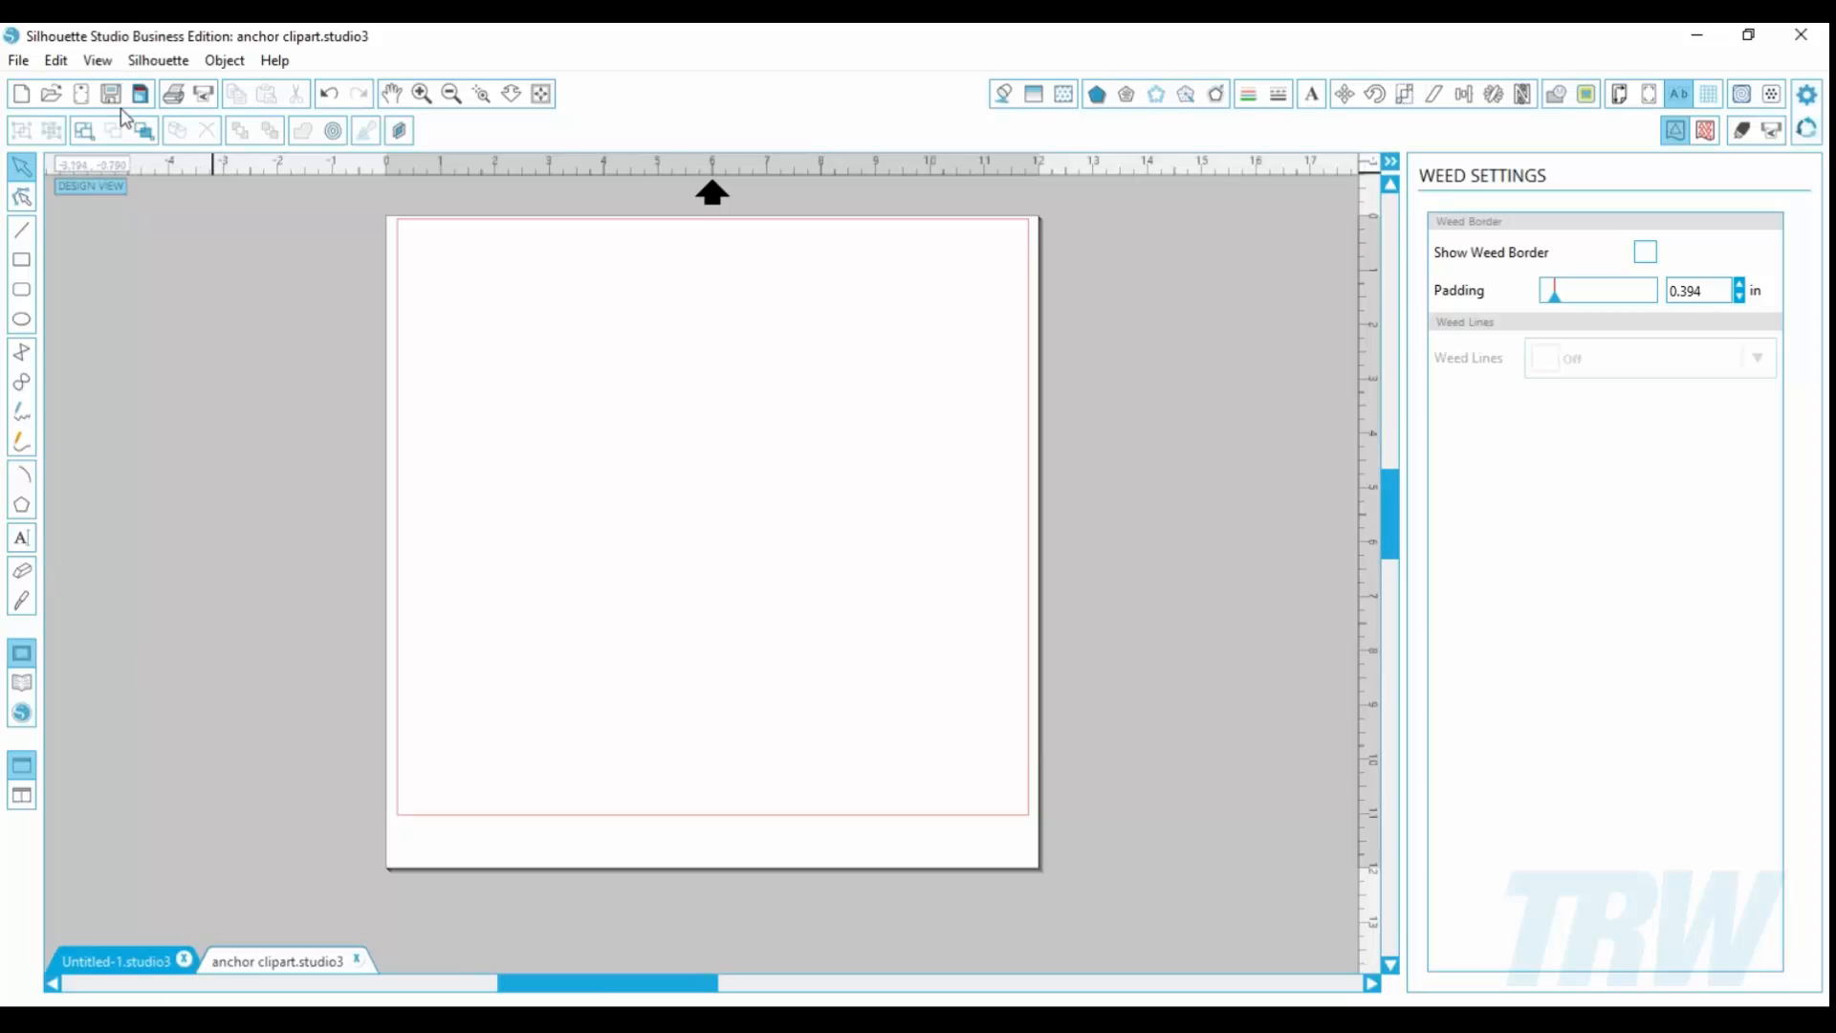
Step: Close the anchor clipart document without saving its changes and open anchor clipart.jpg from the Silhouette Images folder
left_click(355, 958)
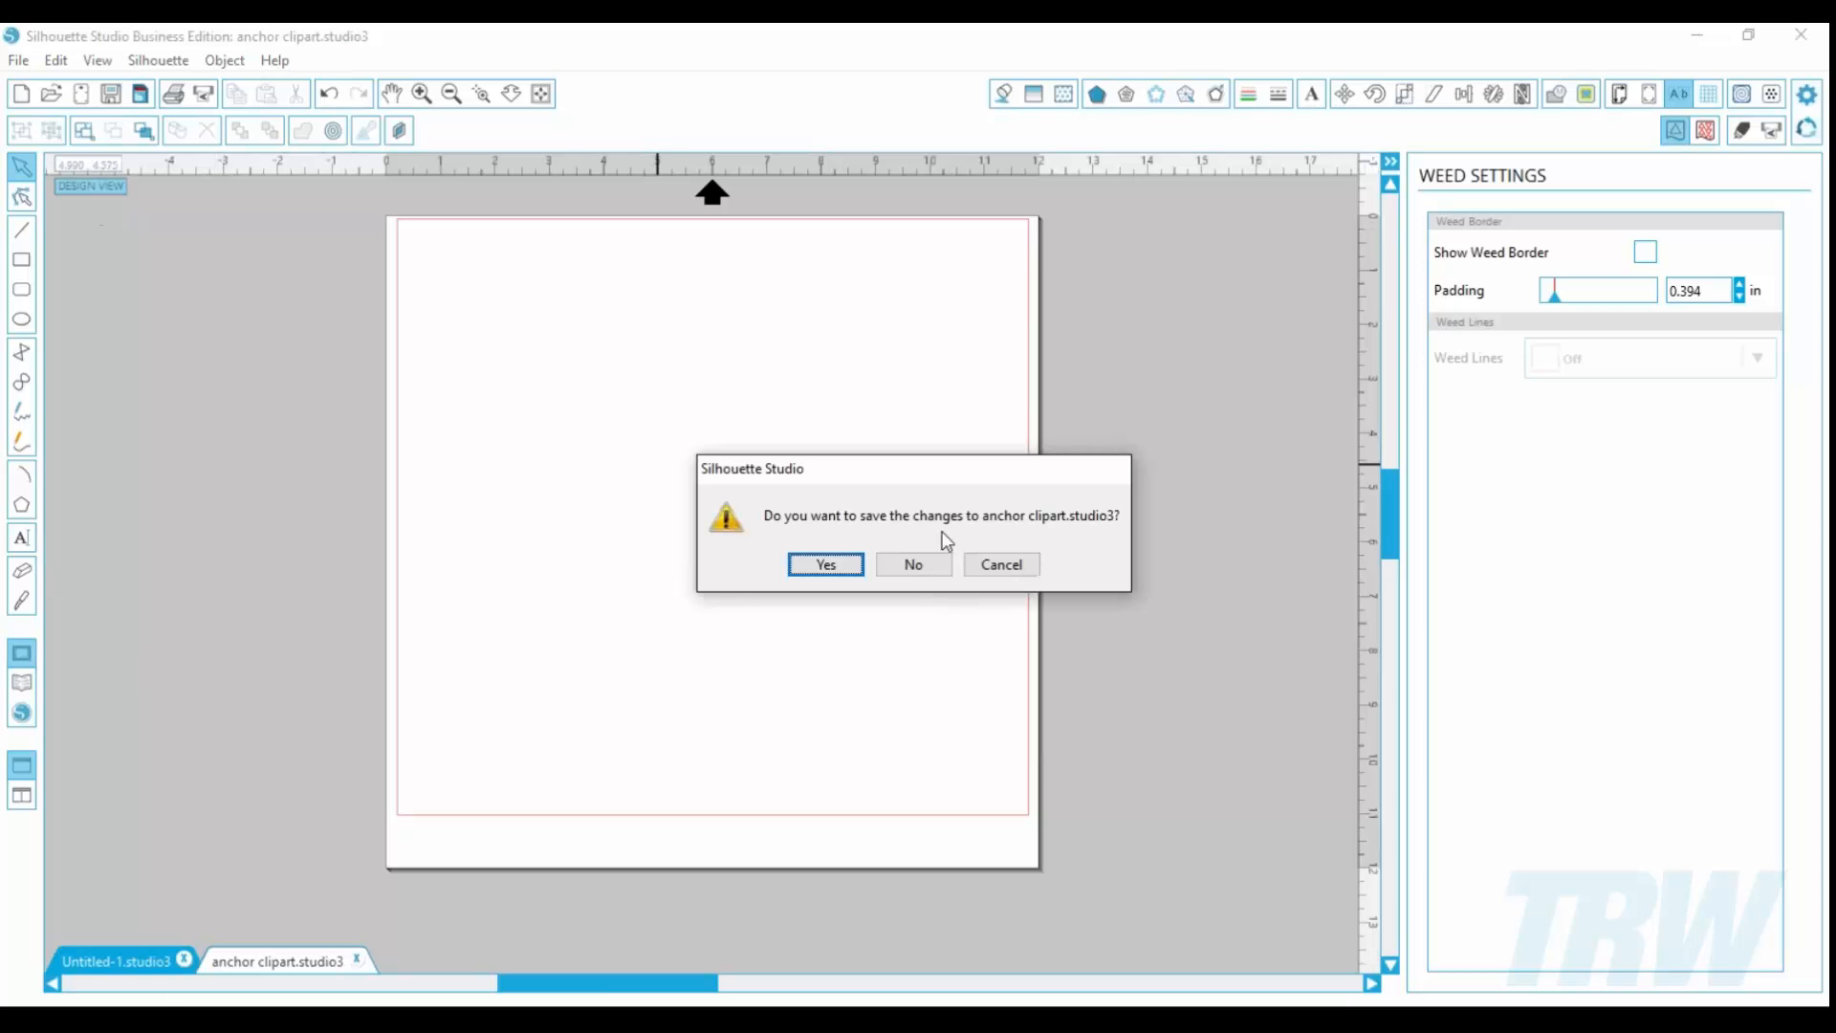
left_click(915, 564)
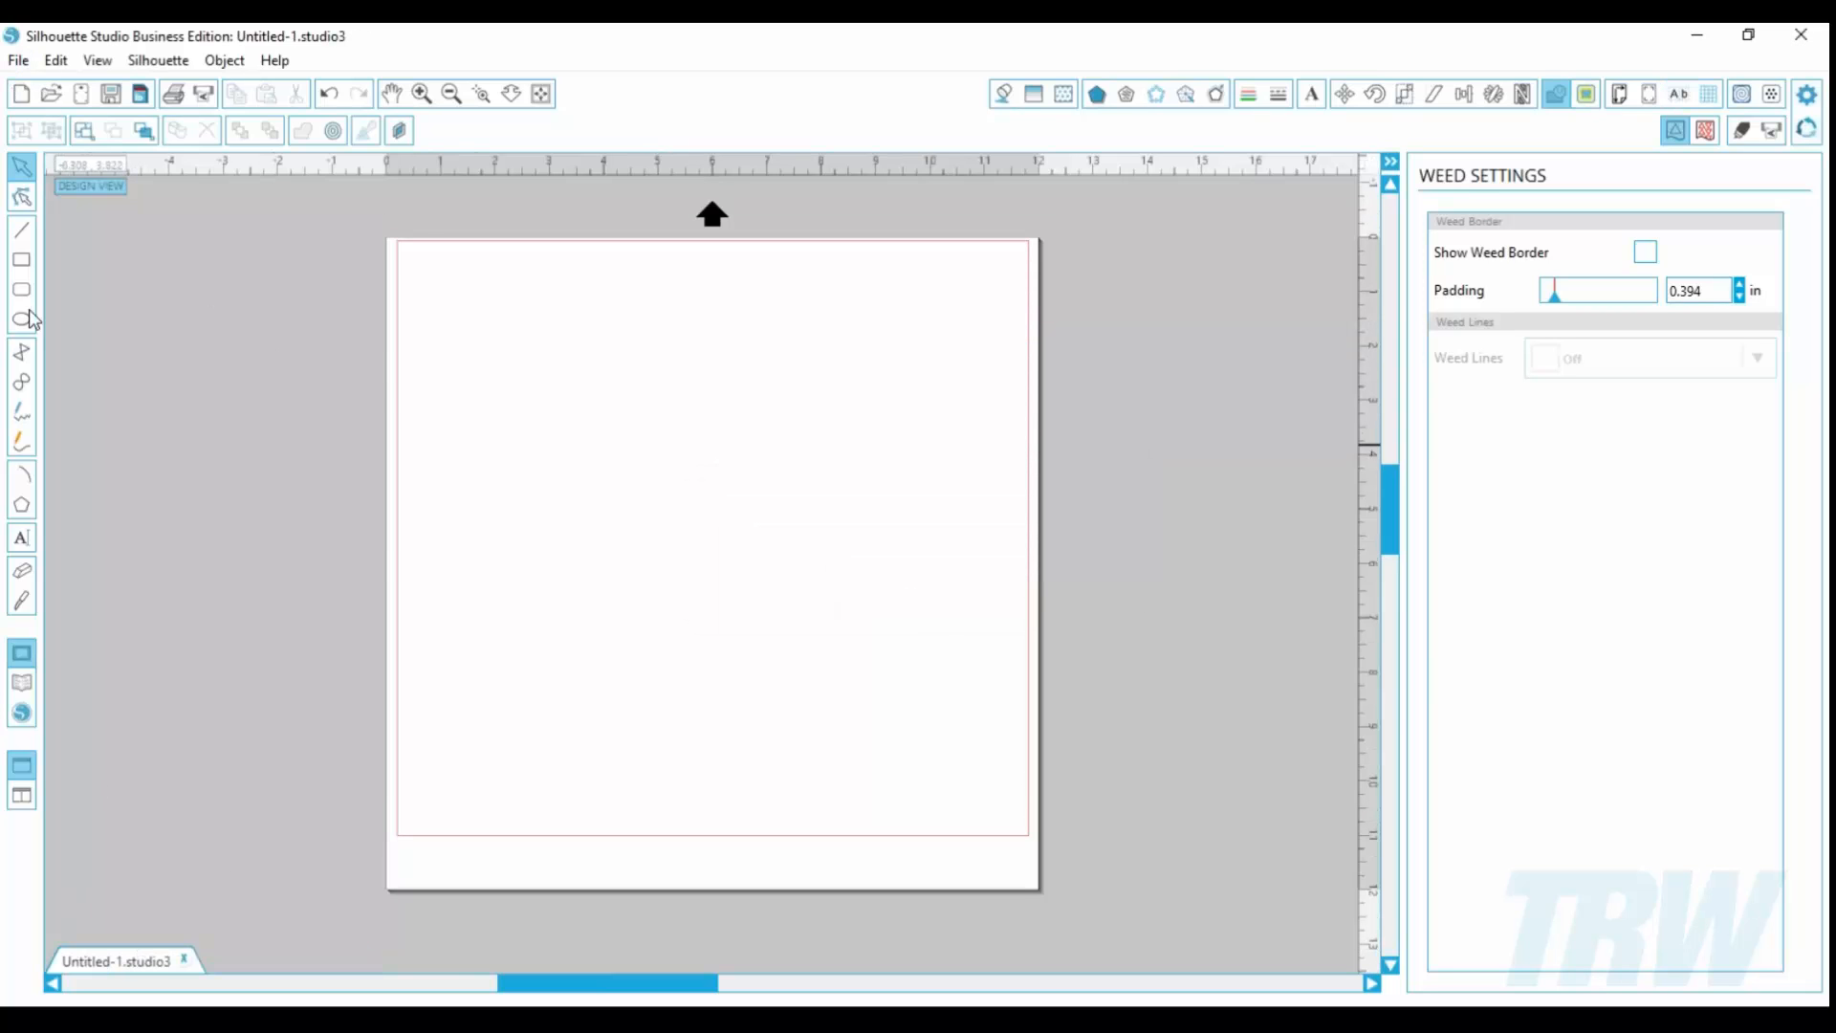
left_click(52, 94)
left_click(304, 382)
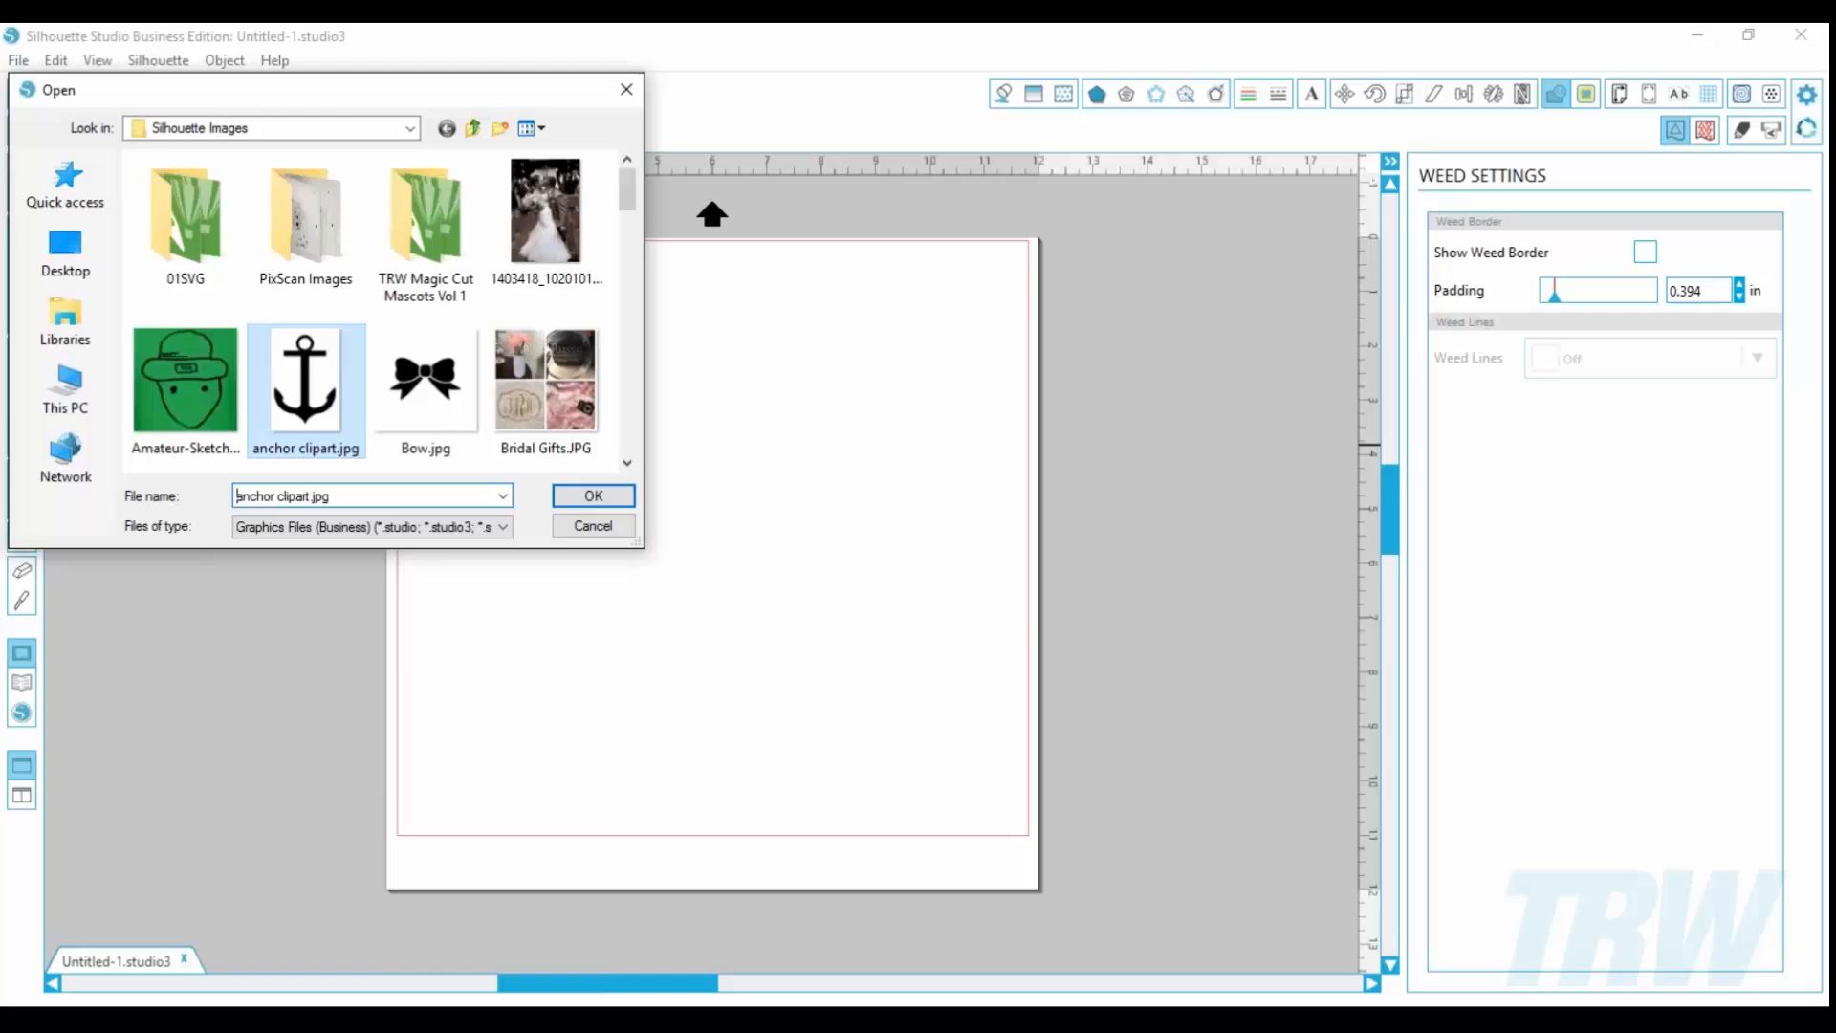
left_click(593, 496)
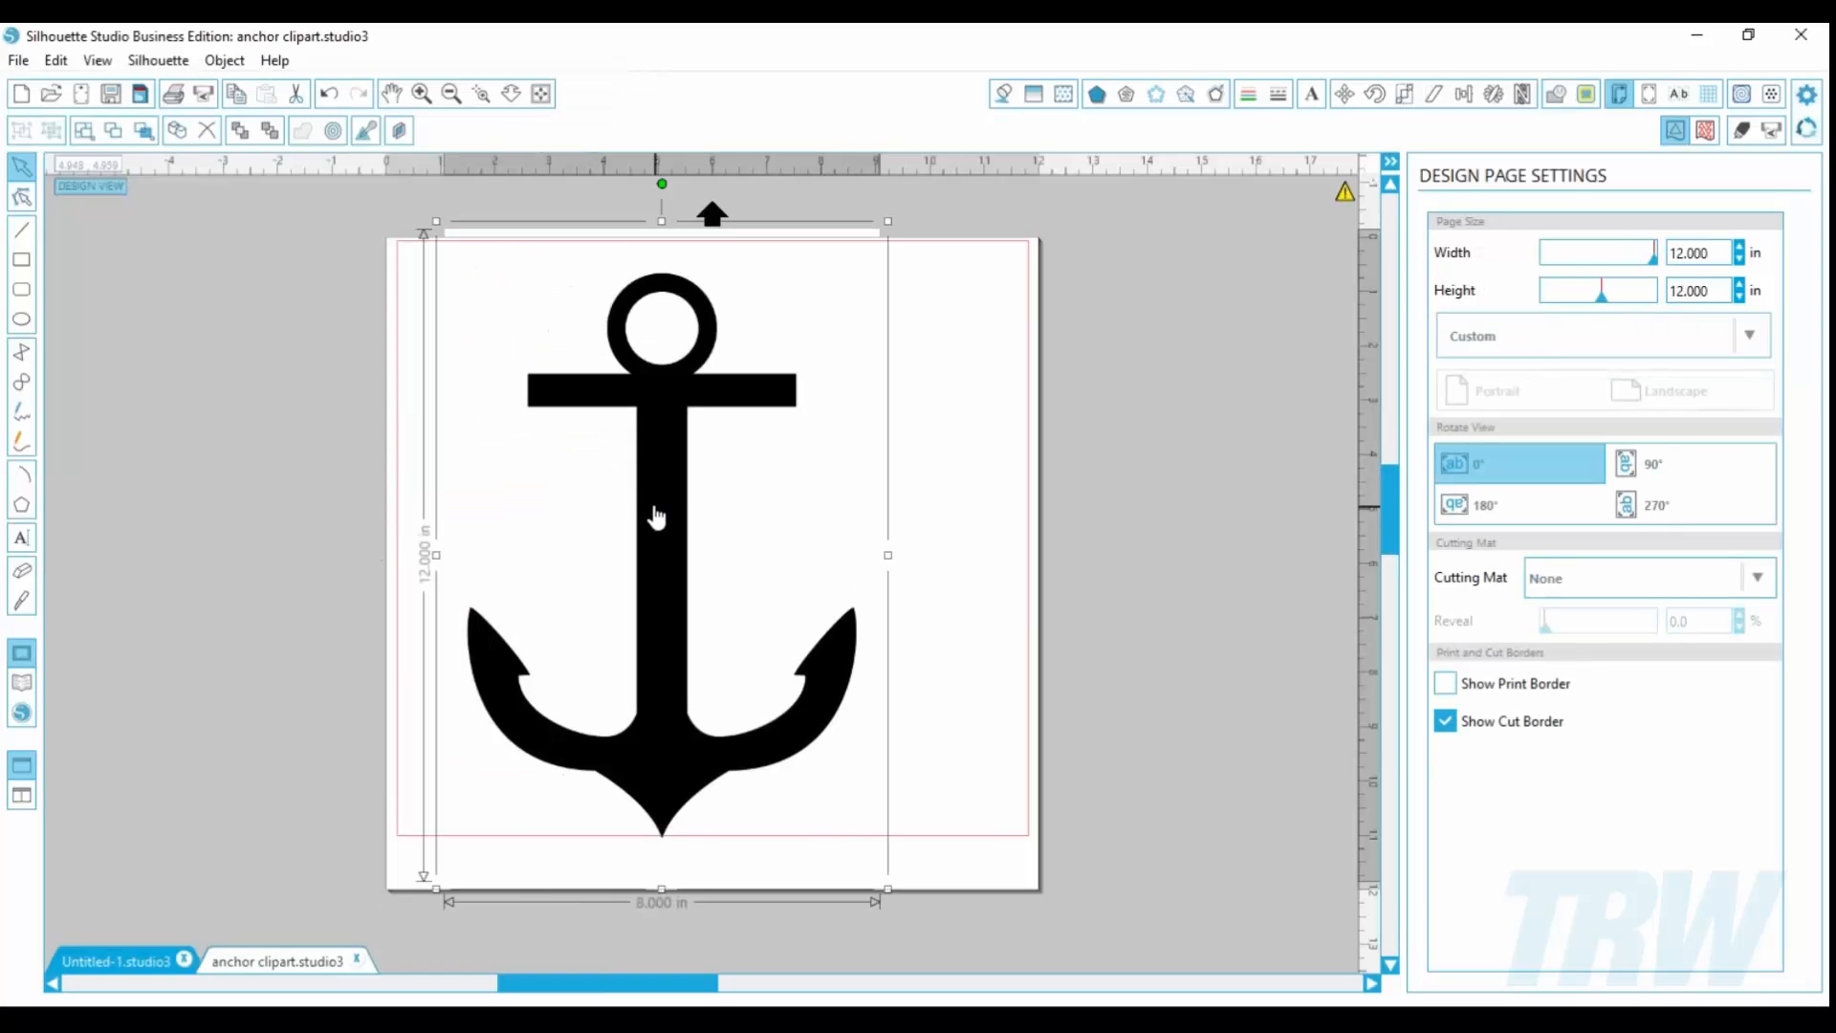
Step: Resize the anchor picture to about 4.3 by 6.5 inches and select a trace area of about 5.1 by 7 inches around it
left_click_drag(888, 221, 682, 331)
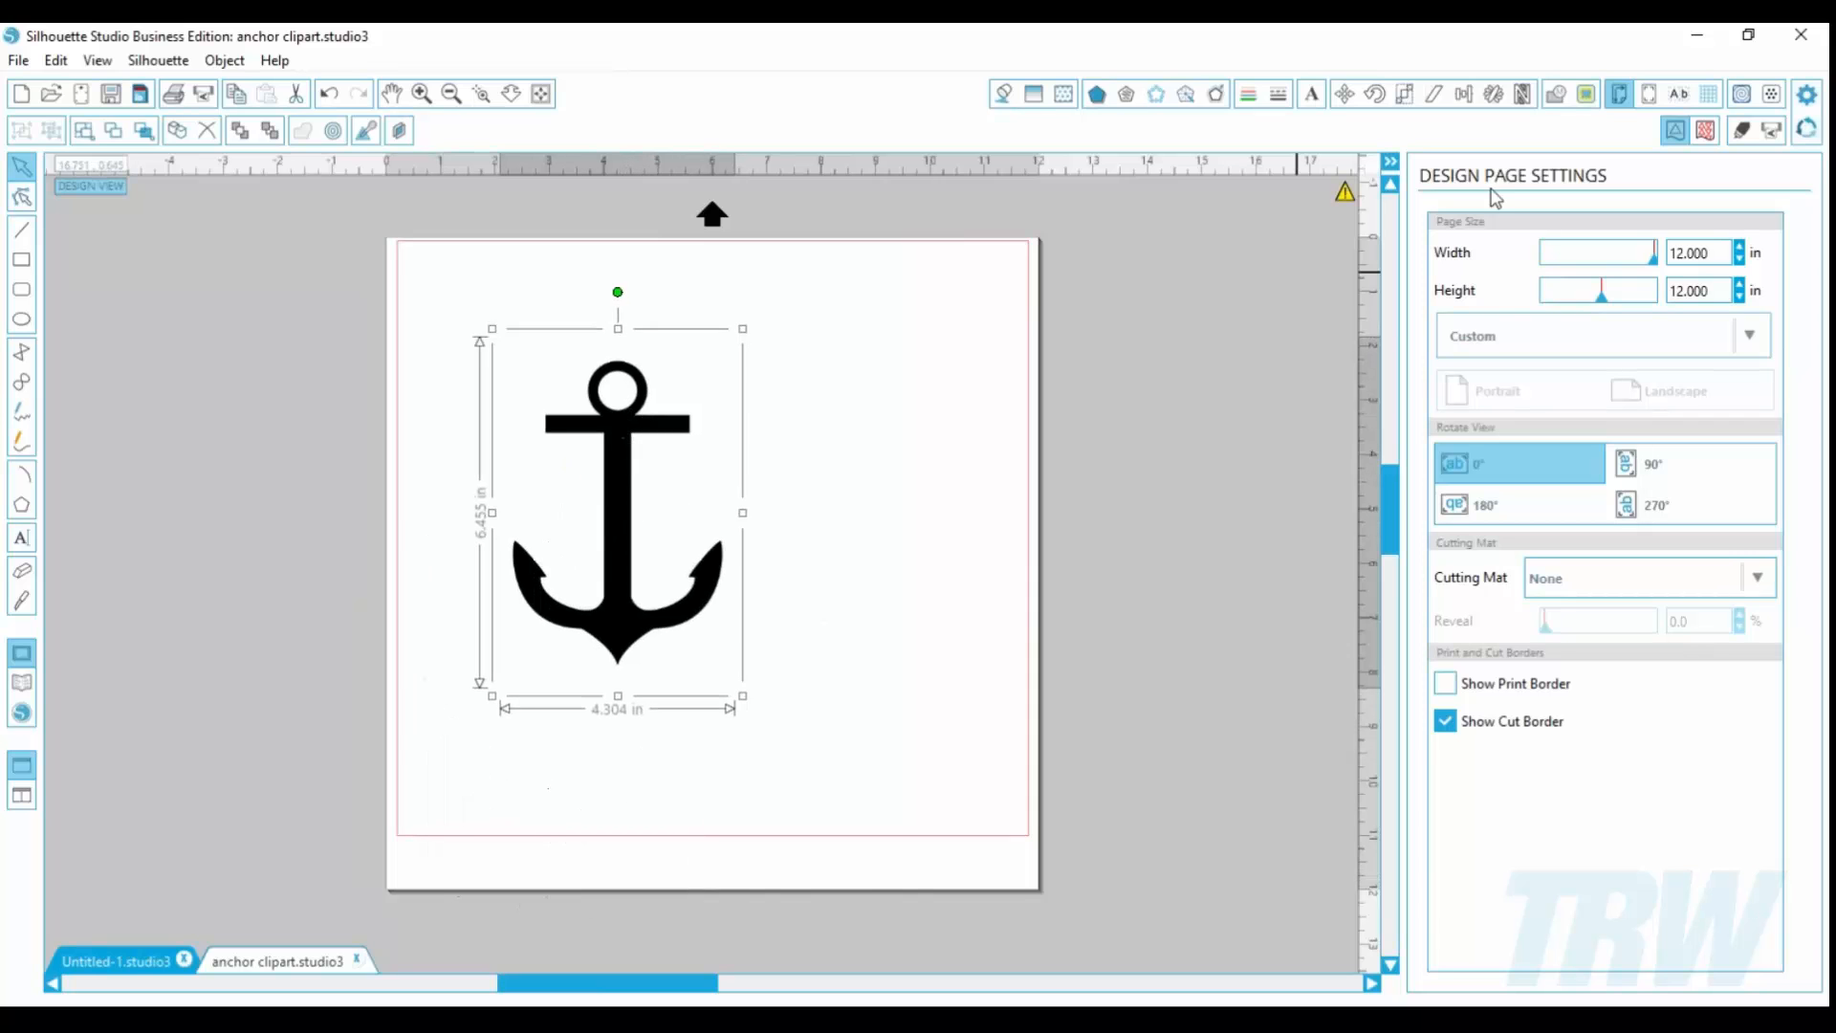
left_click(1586, 93)
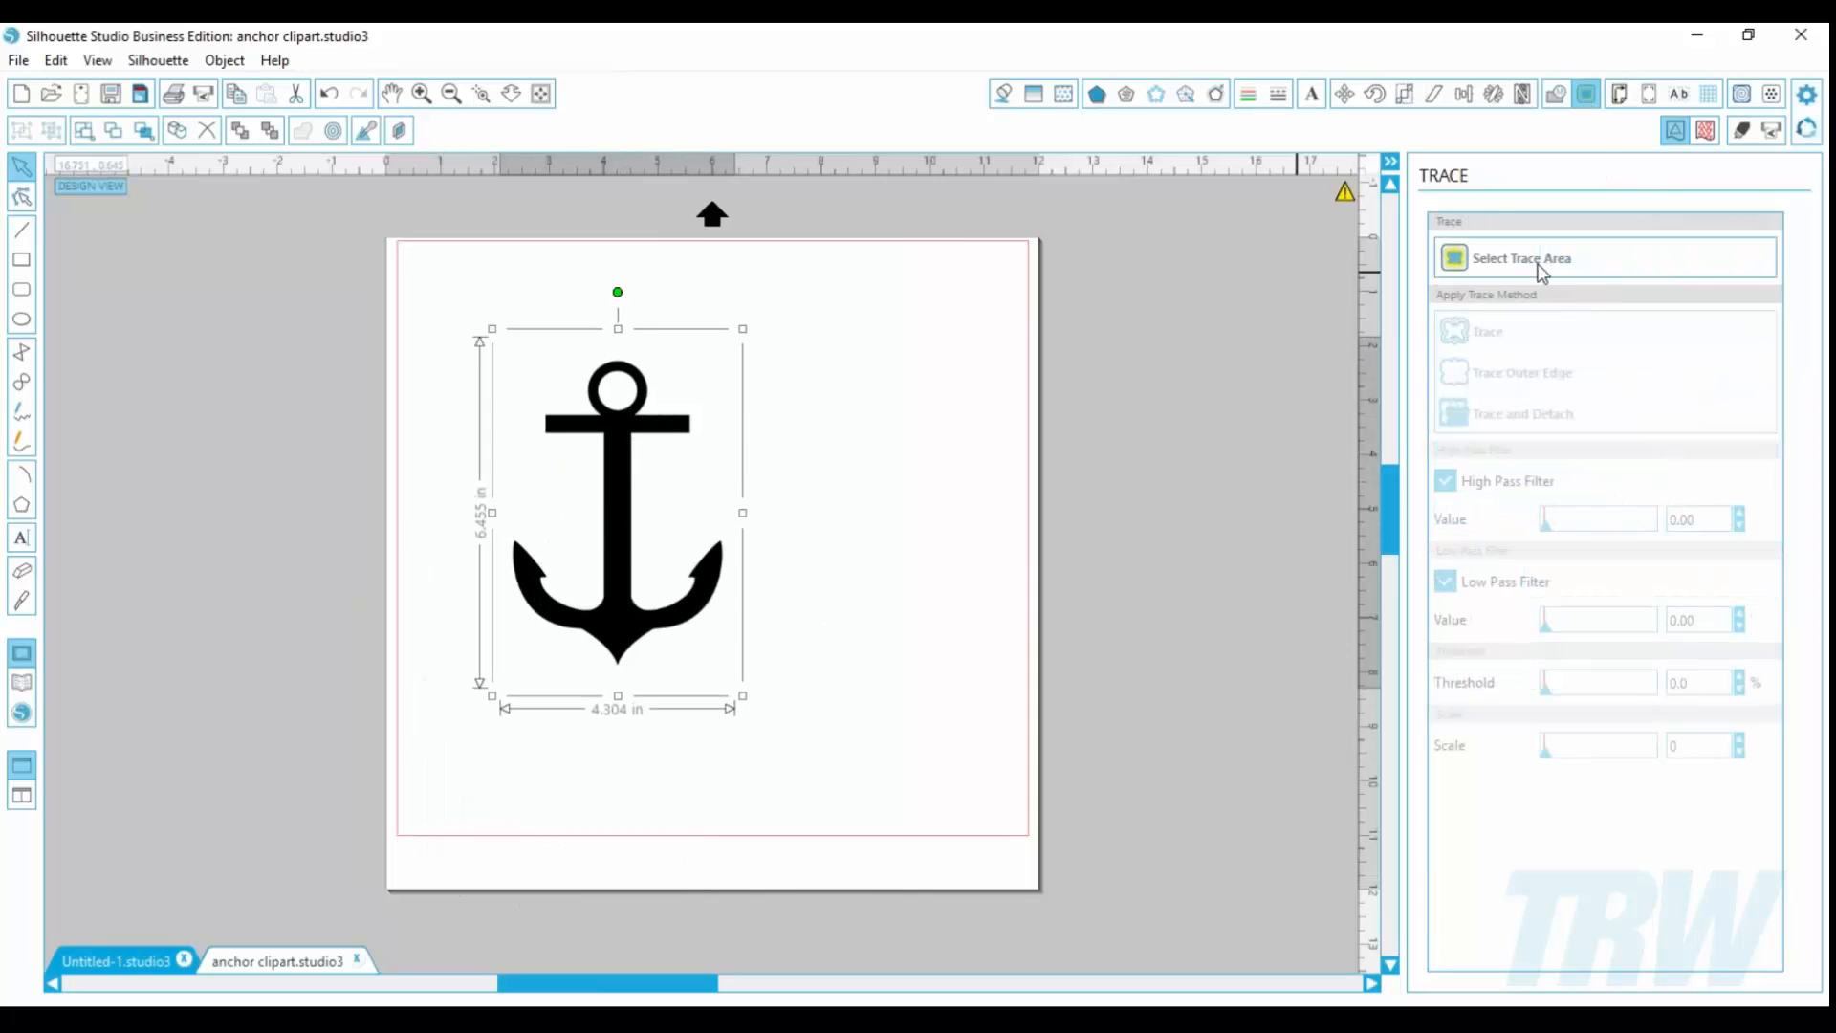
left_click(1541, 269)
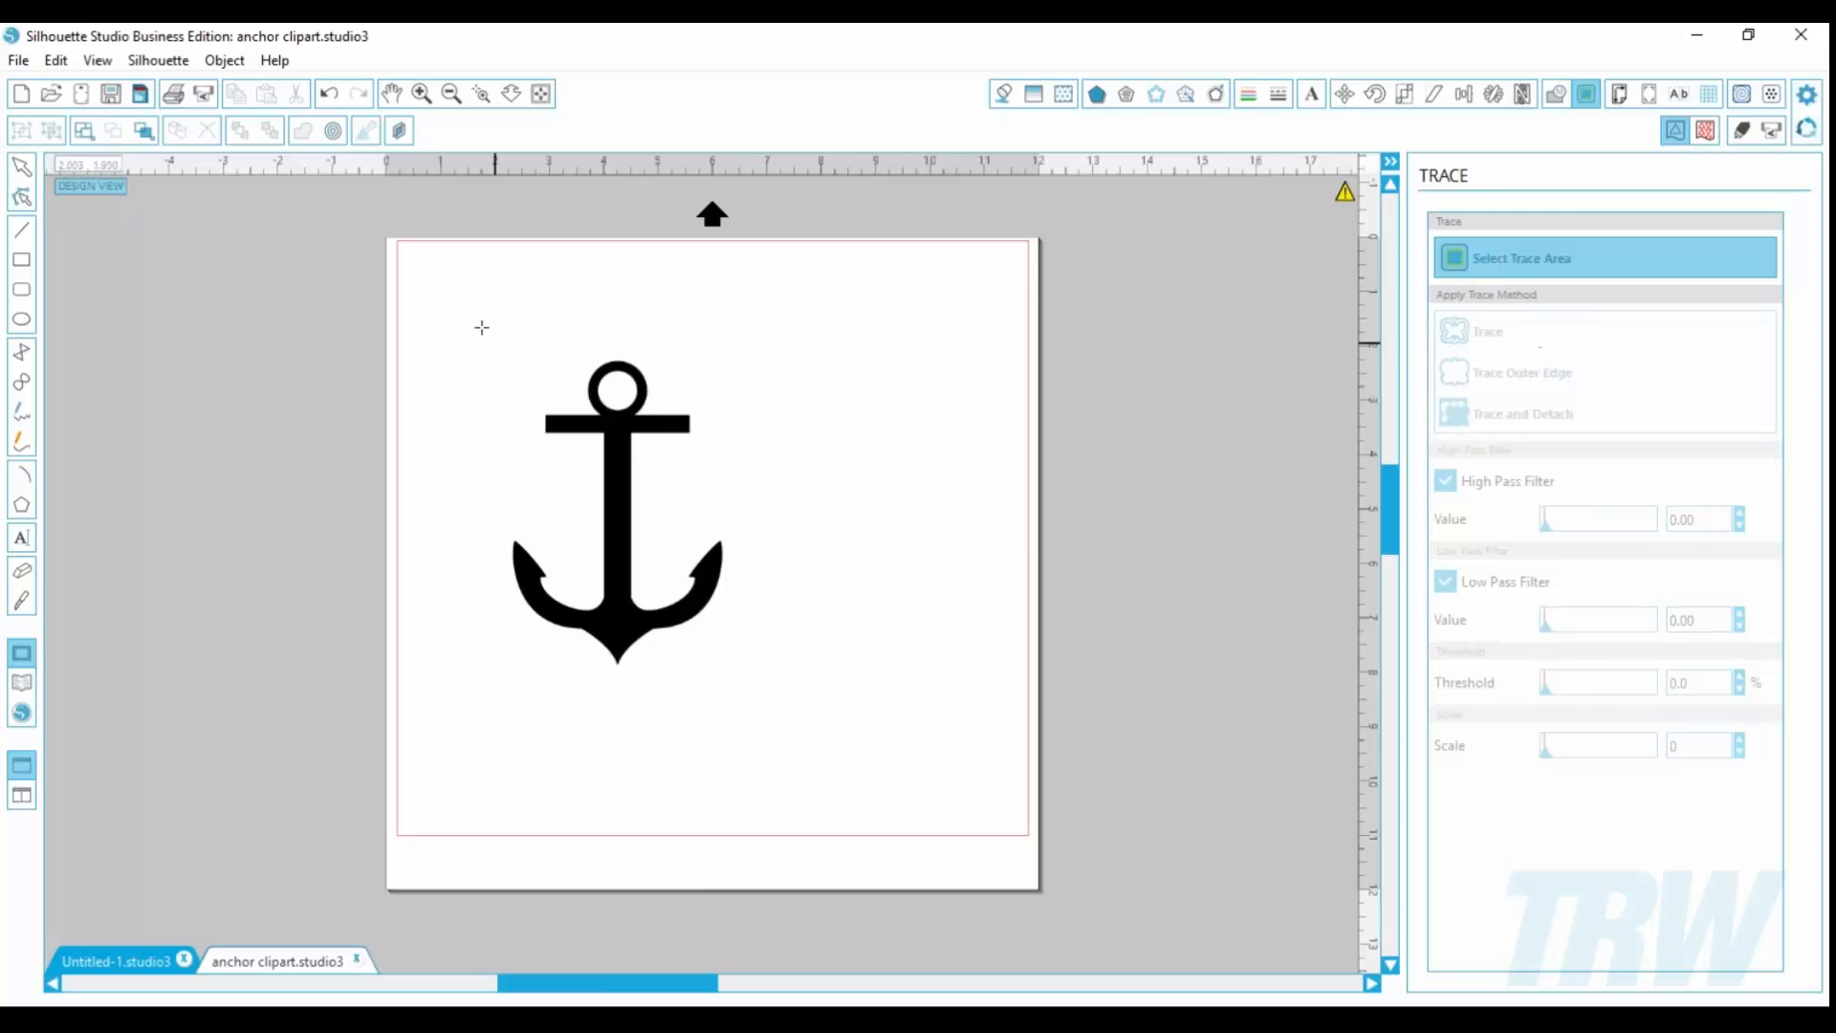
mouse_move(478, 311)
left_mouse_down()
mouse_move(561, 643)
mouse_move(757, 692)
left_mouse_up()
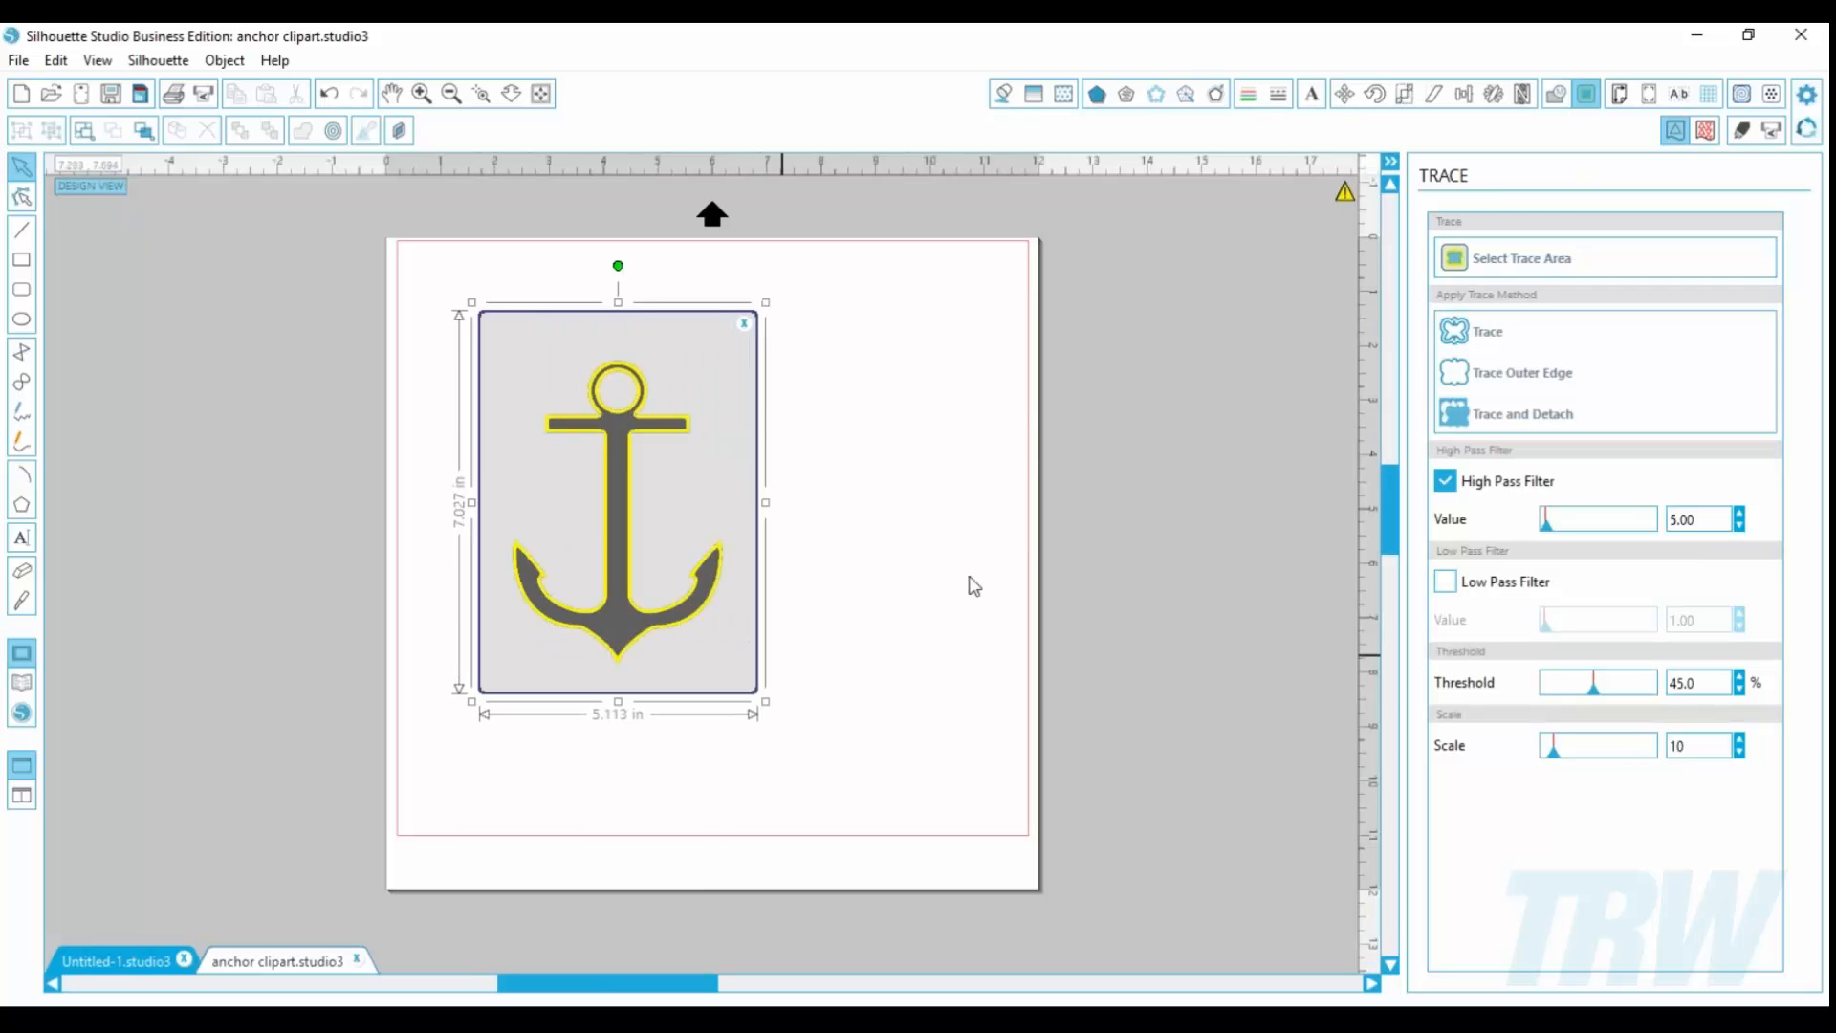
Step: Trace the anchor with the High Pass Filter off, the threshold at 92.3% and the scale at 4
left_click(1445, 481)
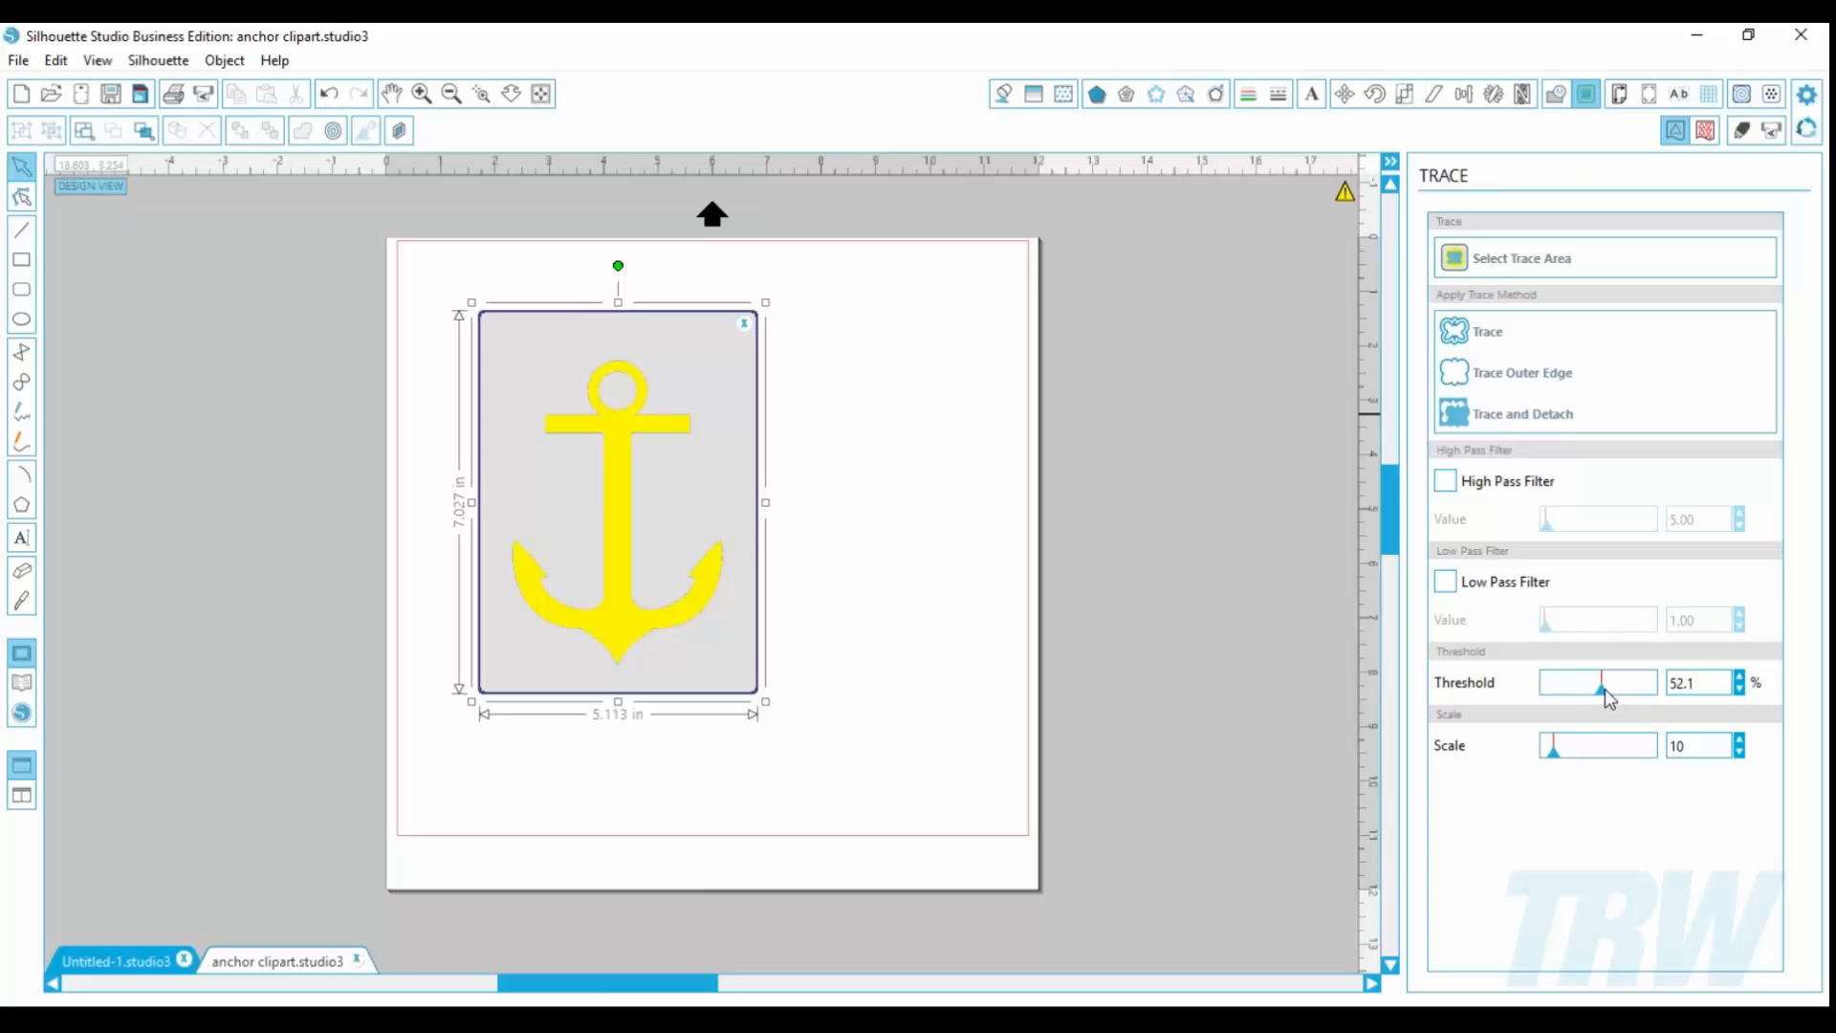
left_click_drag(1605, 688, 1648, 686)
mouse_move(1557, 758)
left_mouse_down()
mouse_move(1532, 766)
mouse_move(1524, 748)
left_mouse_up()
left_click(1479, 337)
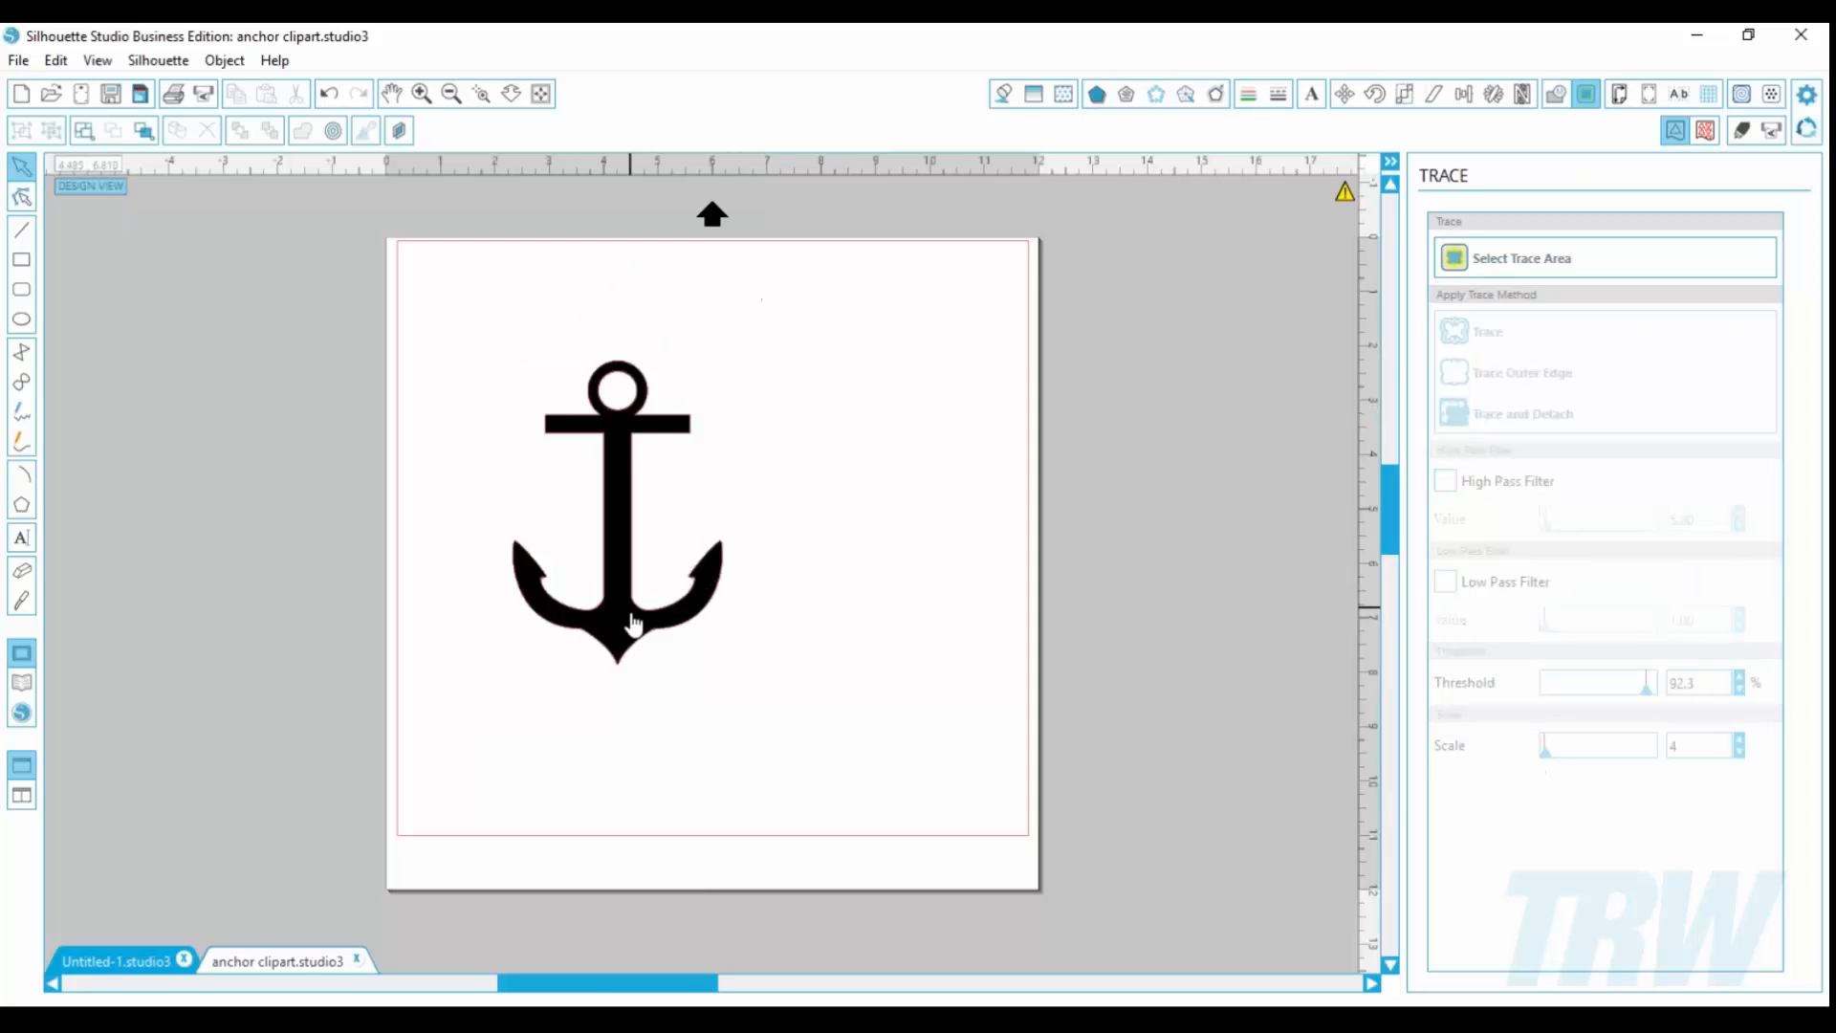
Step: Move the source picture off the right side of the page and fill the traced anchor with blue
mouse_move(592, 587)
left_mouse_down()
mouse_move(1107, 512)
mouse_move(1177, 461)
left_mouse_up()
left_click(600, 639)
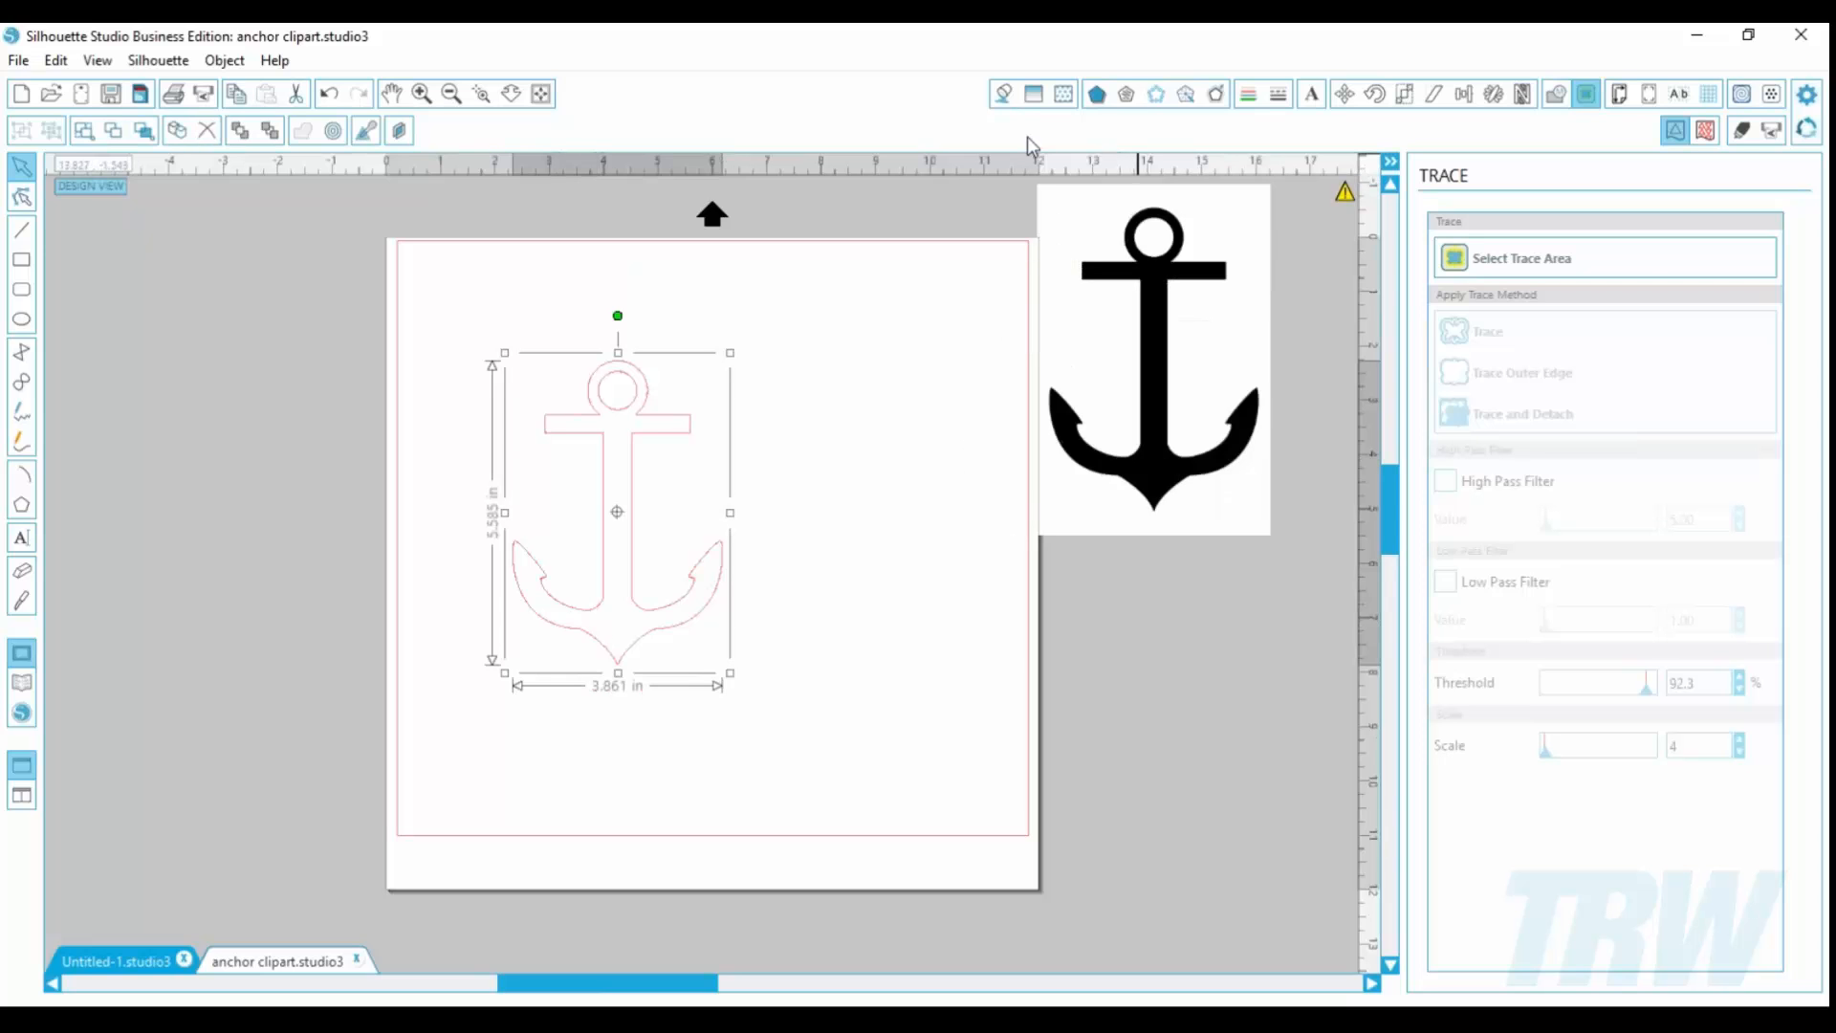
left_click(1003, 94)
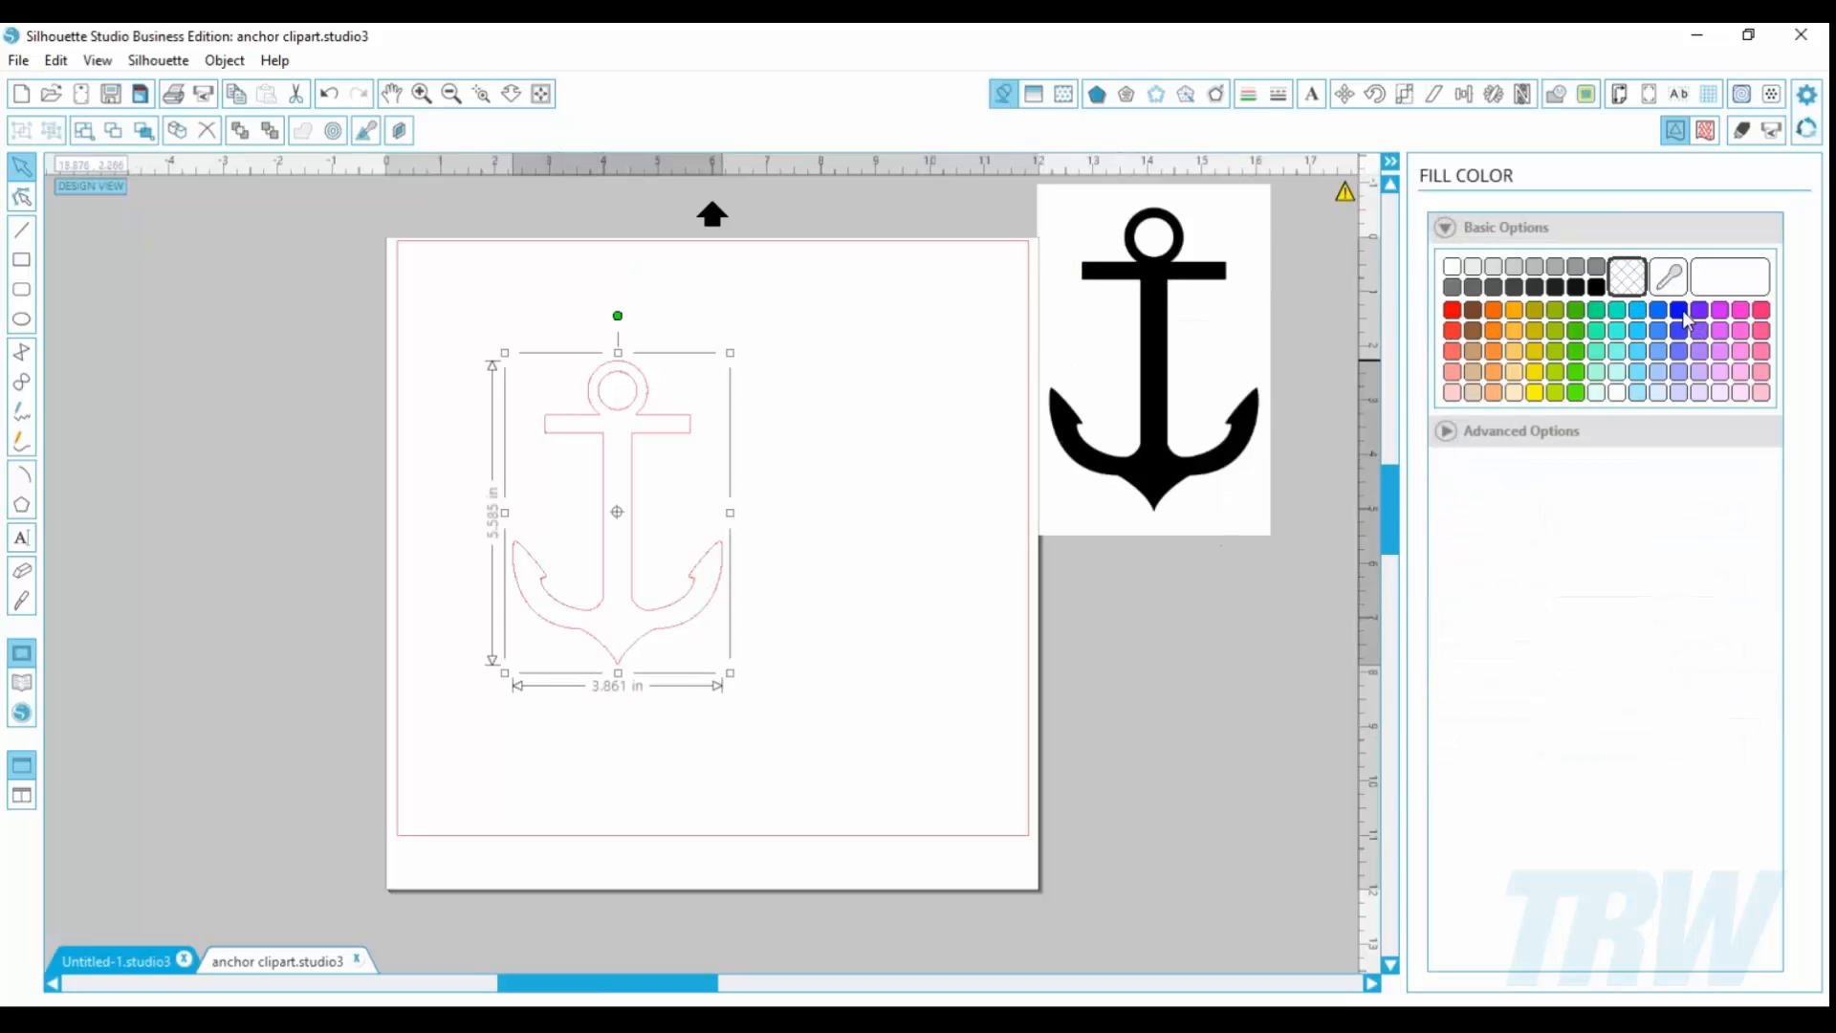
left_click(1678, 309)
left_click(837, 755)
left_click(658, 618)
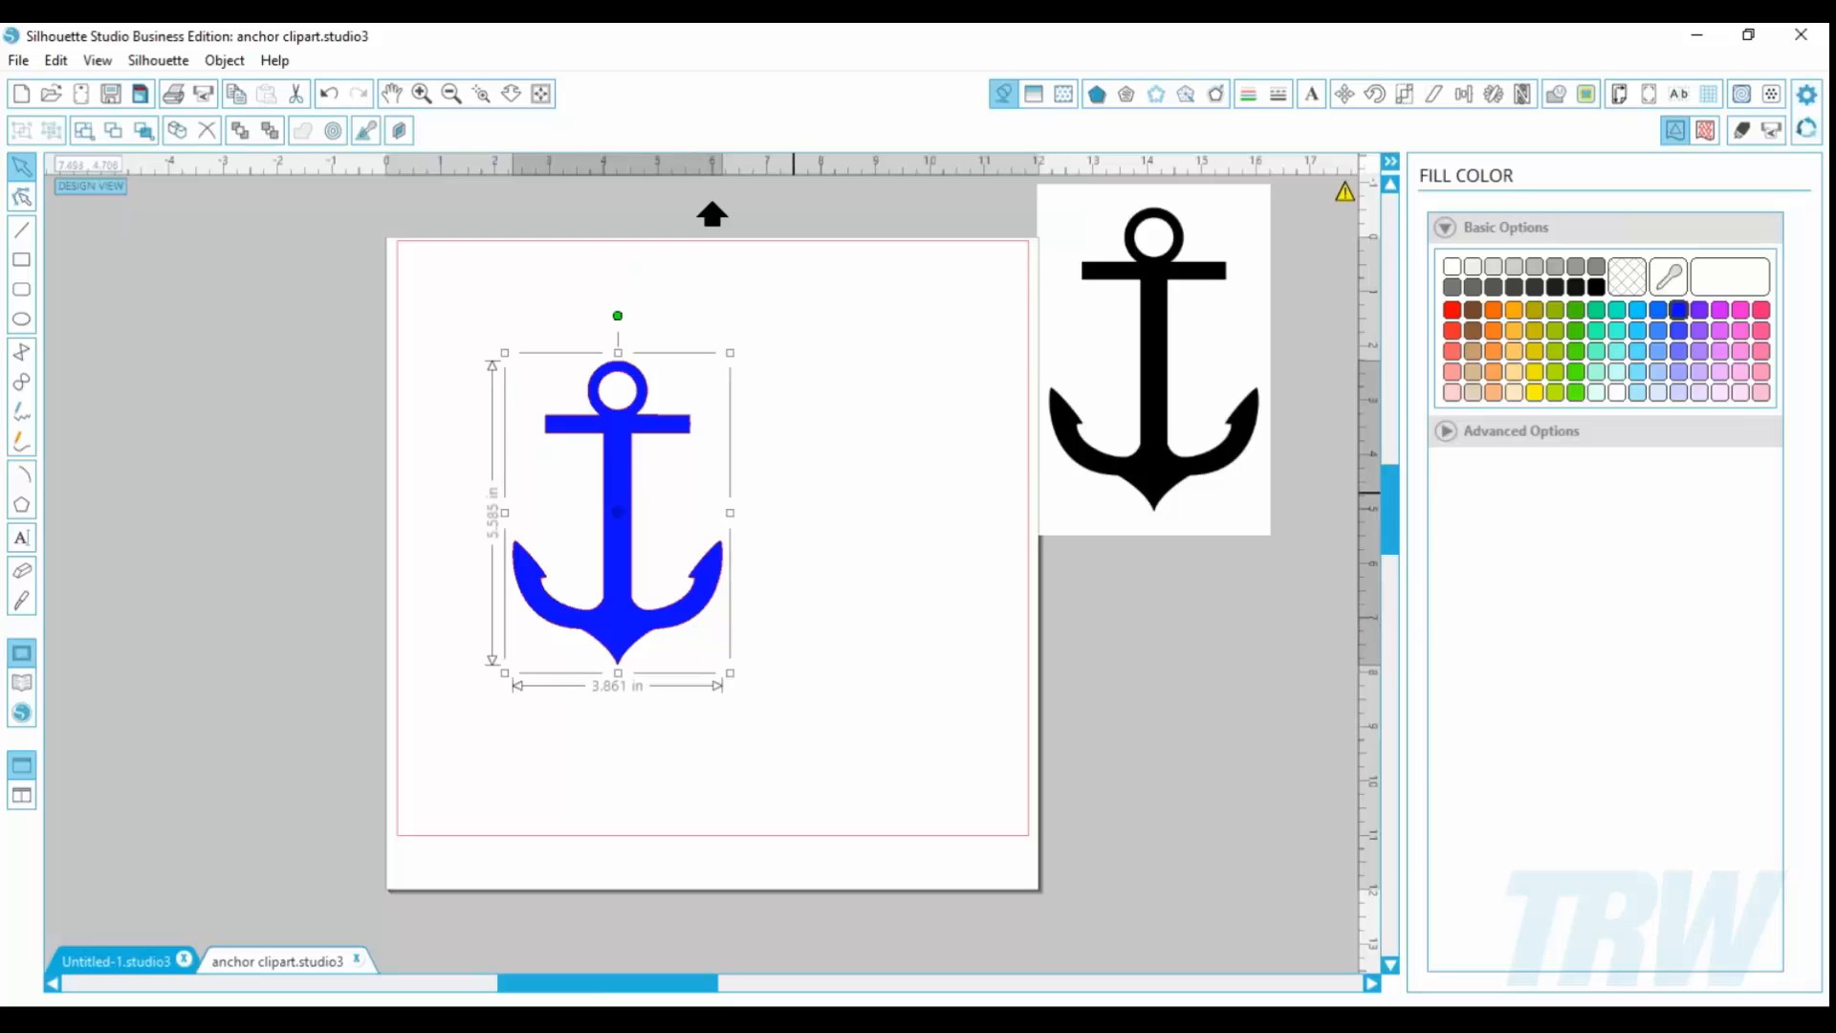
Step: Compare corner and round styles for an outward offset of the blue anchor, and apply a round offset of 0.125 inches
left_click(1215, 95)
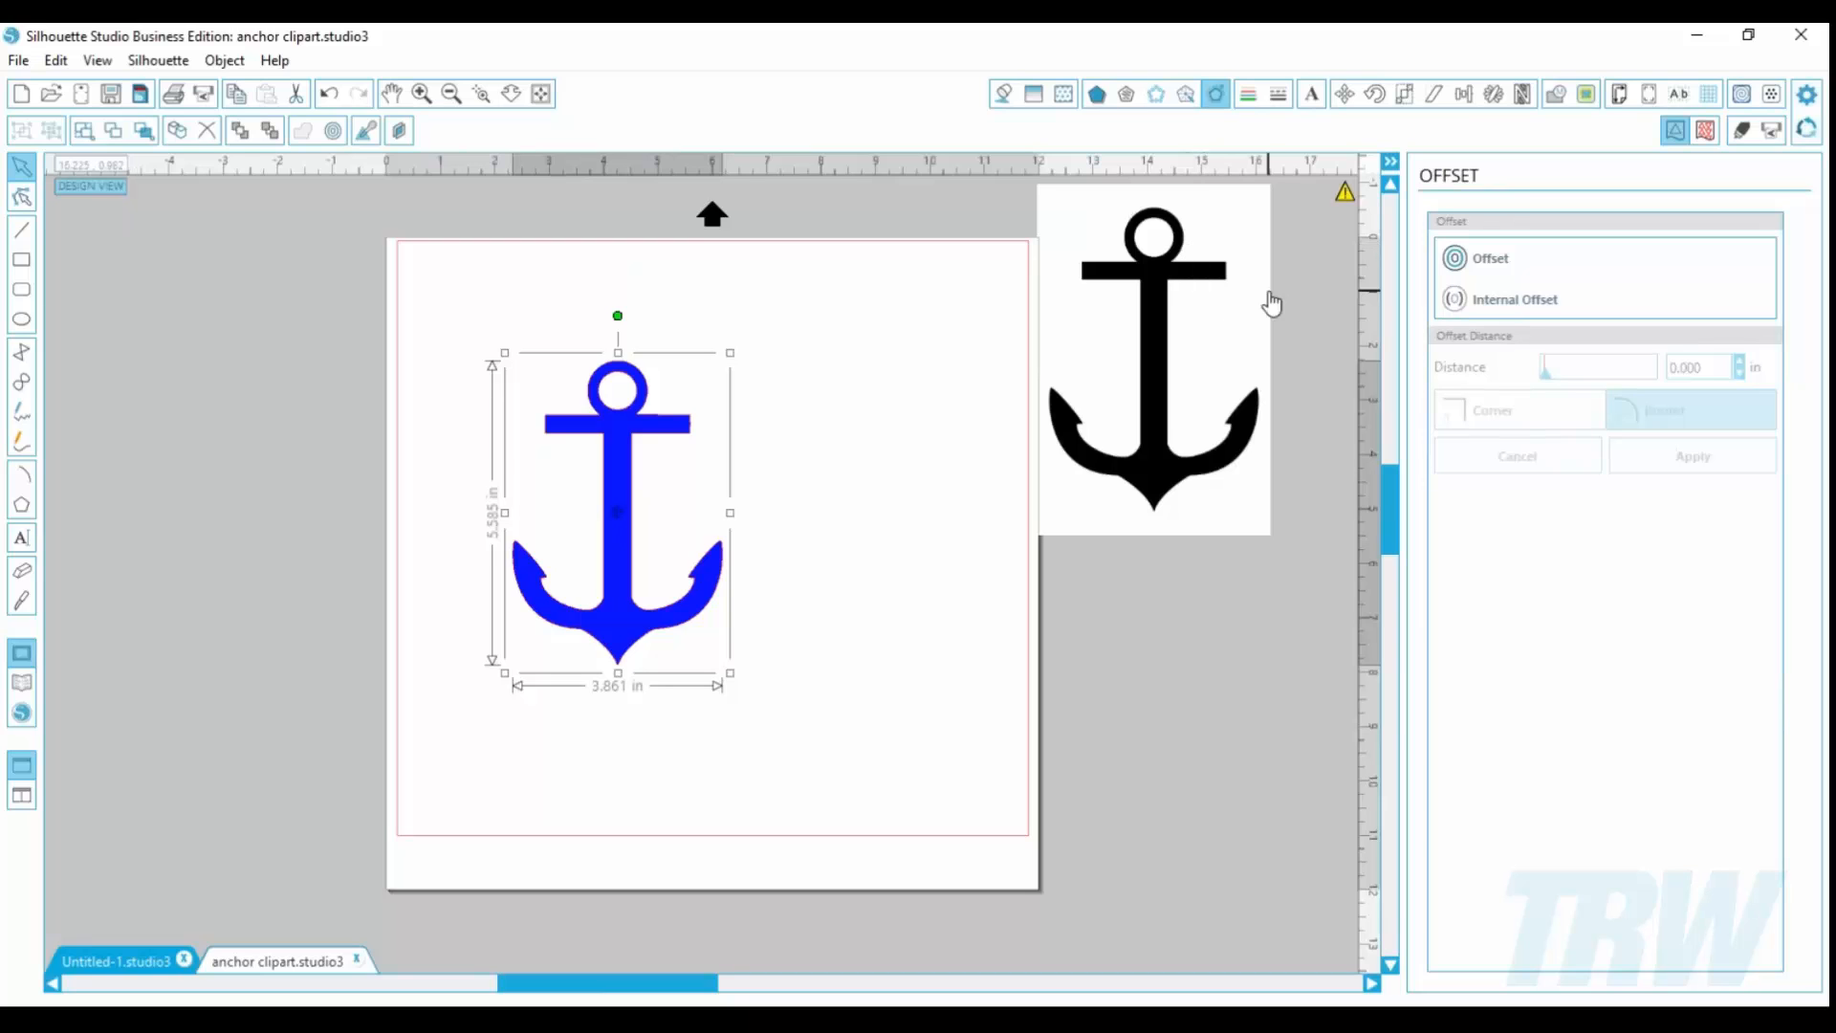
left_click(1494, 260)
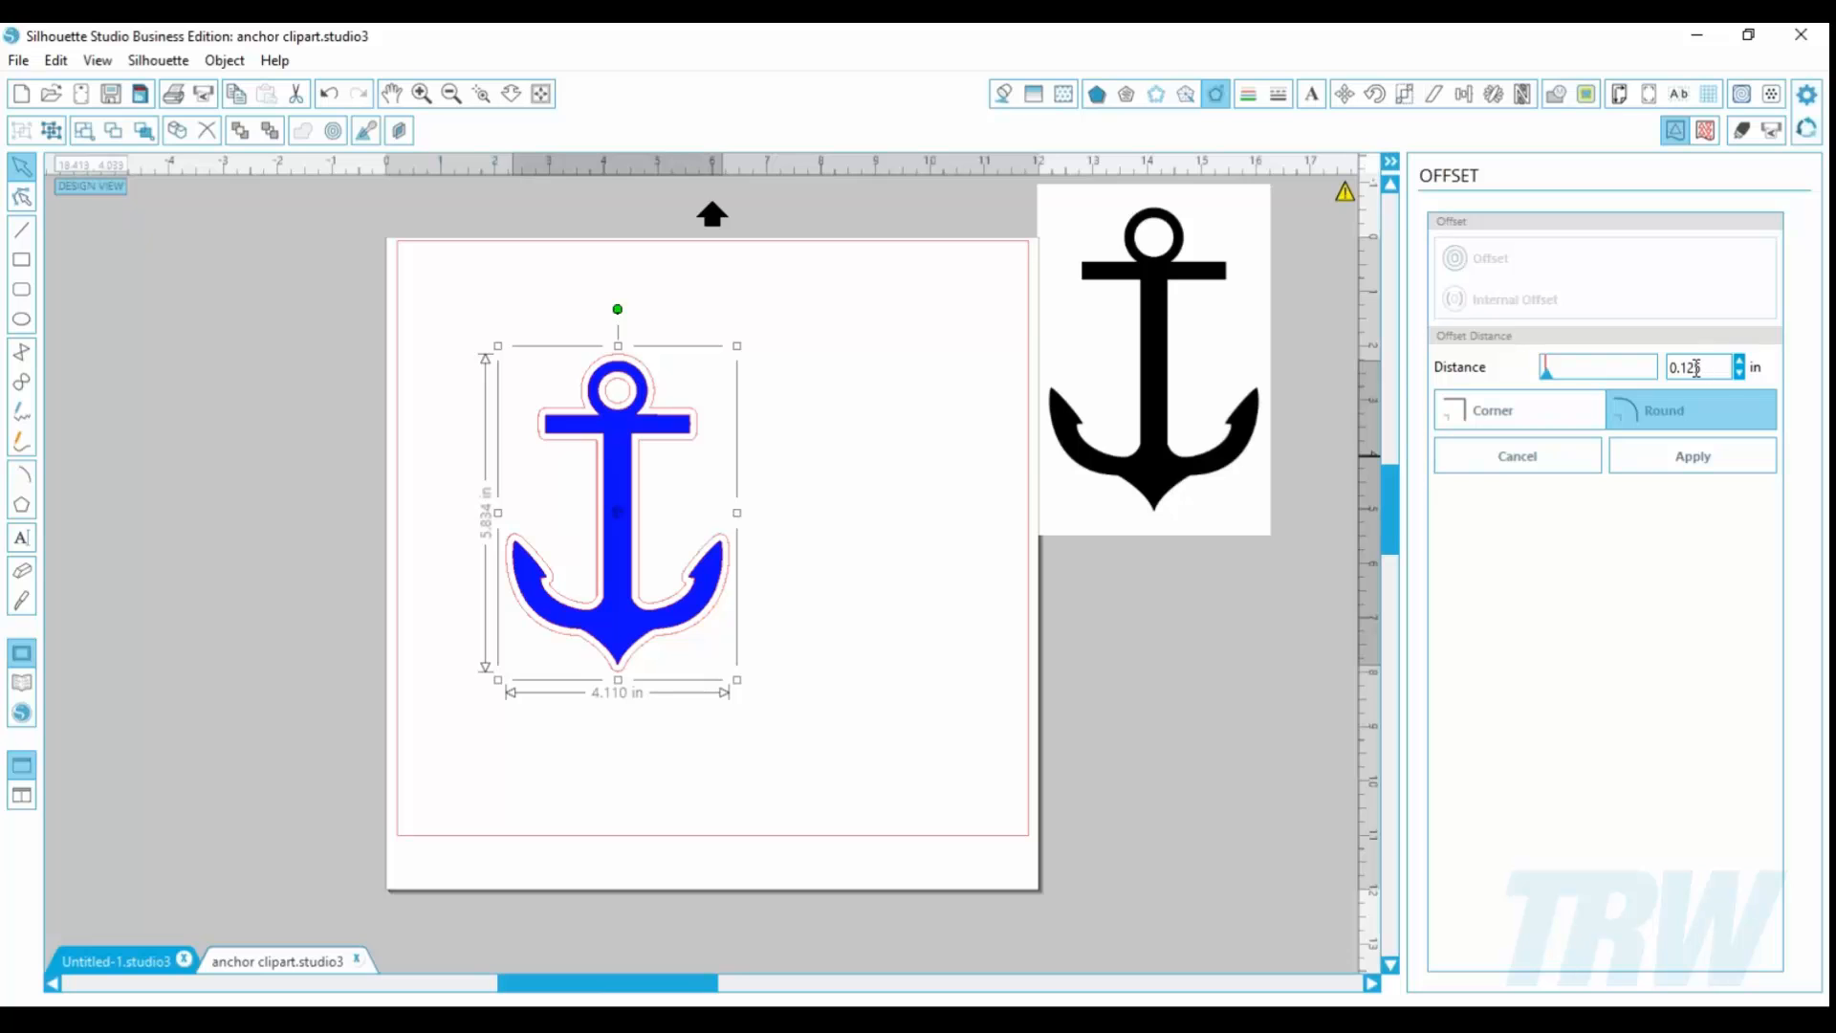
mouse_move(1551, 383)
left_mouse_down()
mouse_move(1604, 382)
mouse_move(1548, 383)
left_mouse_up()
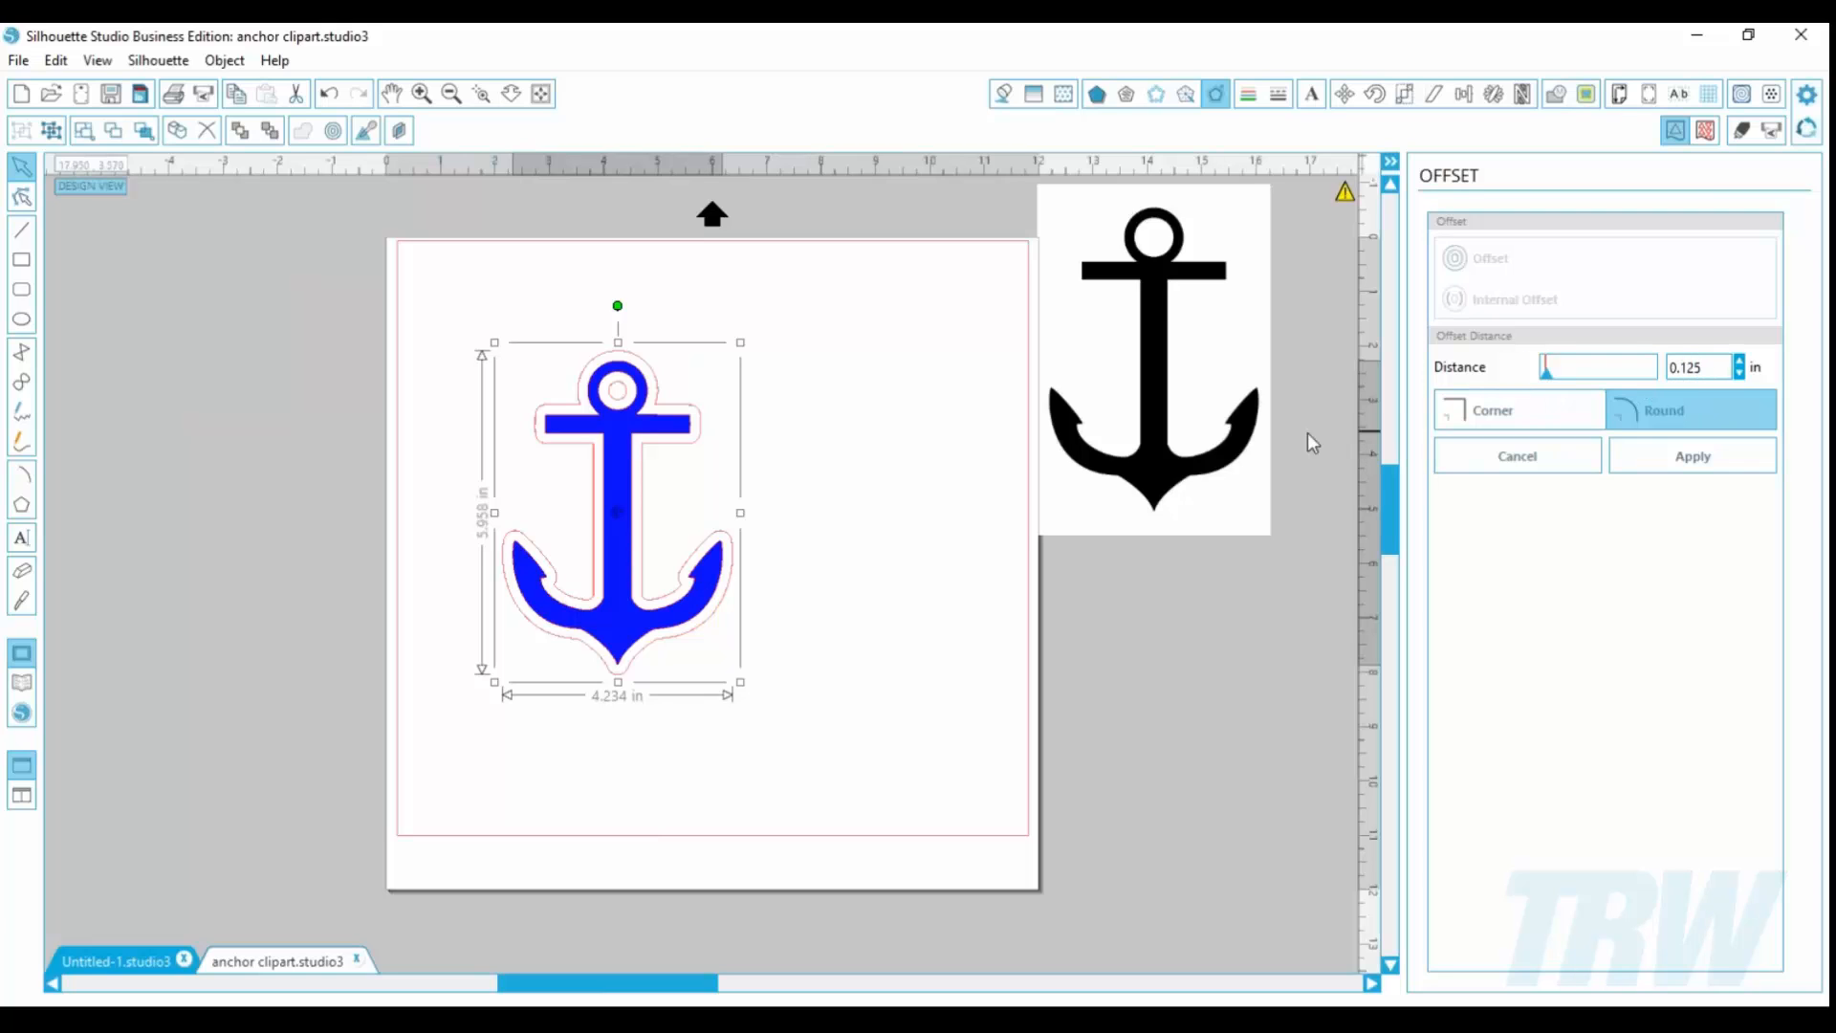
left_click(1529, 415)
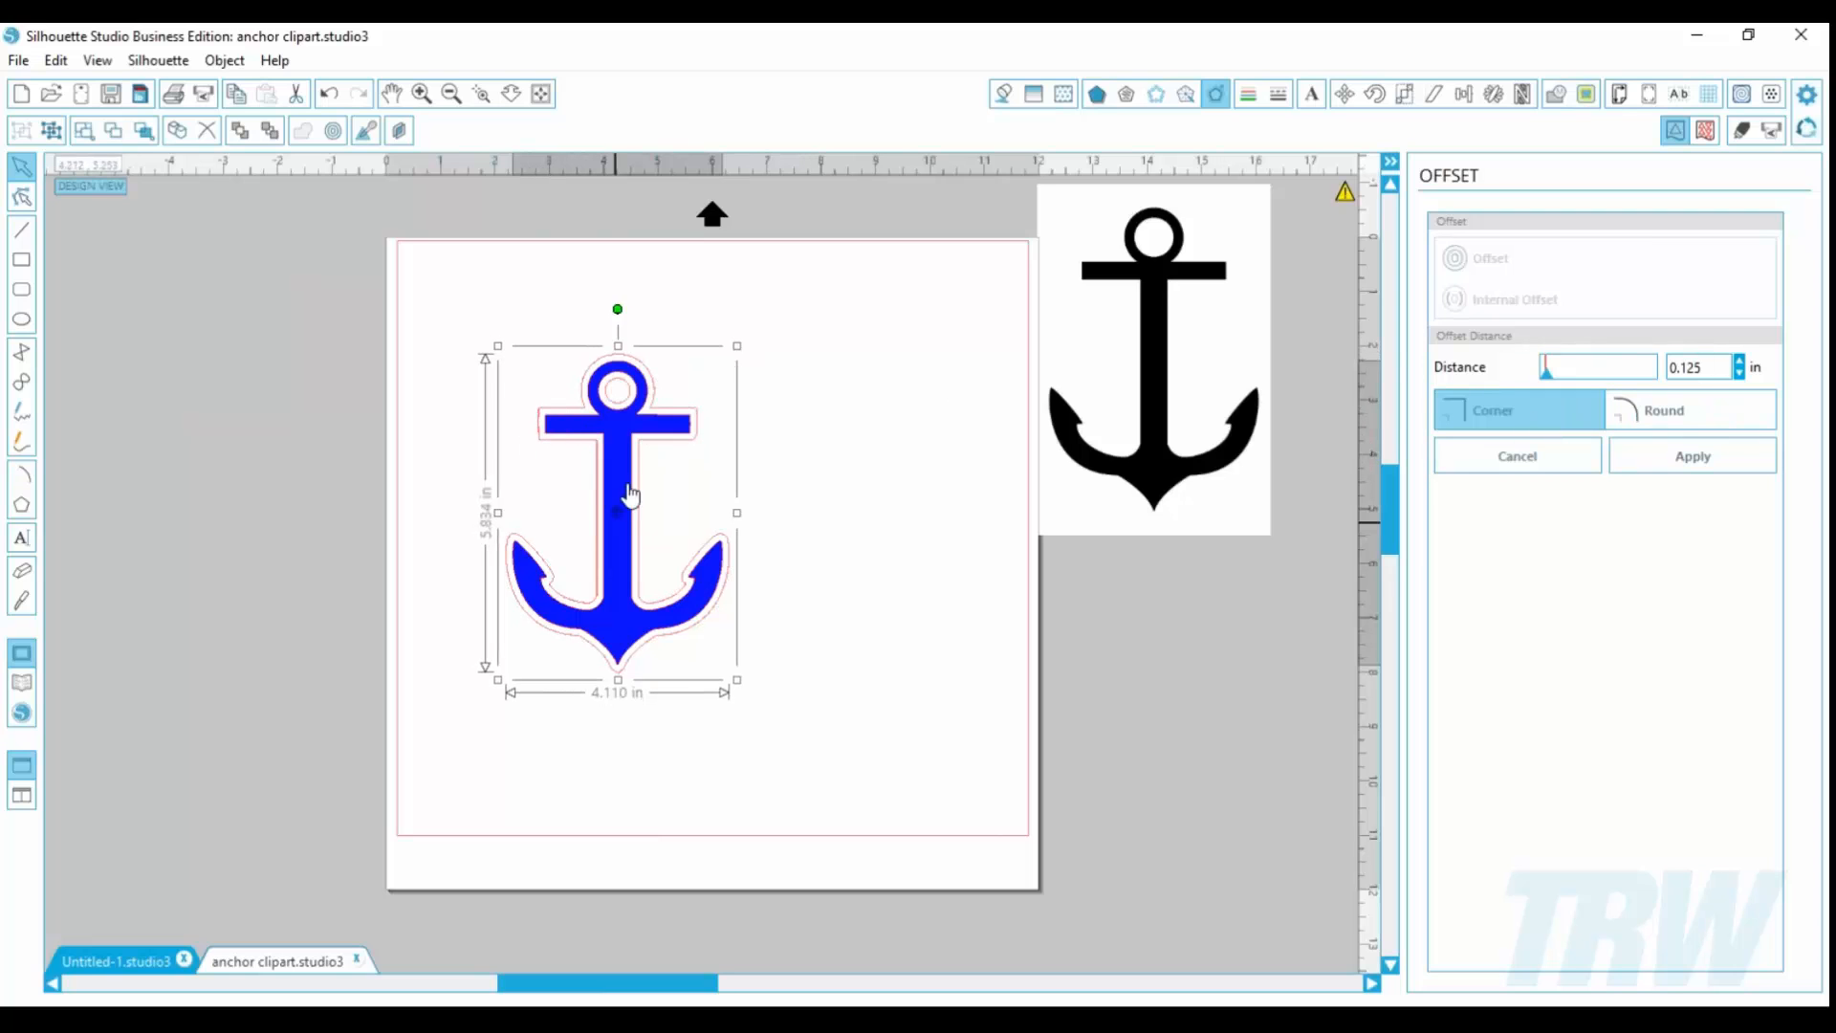
left_click(1640, 428)
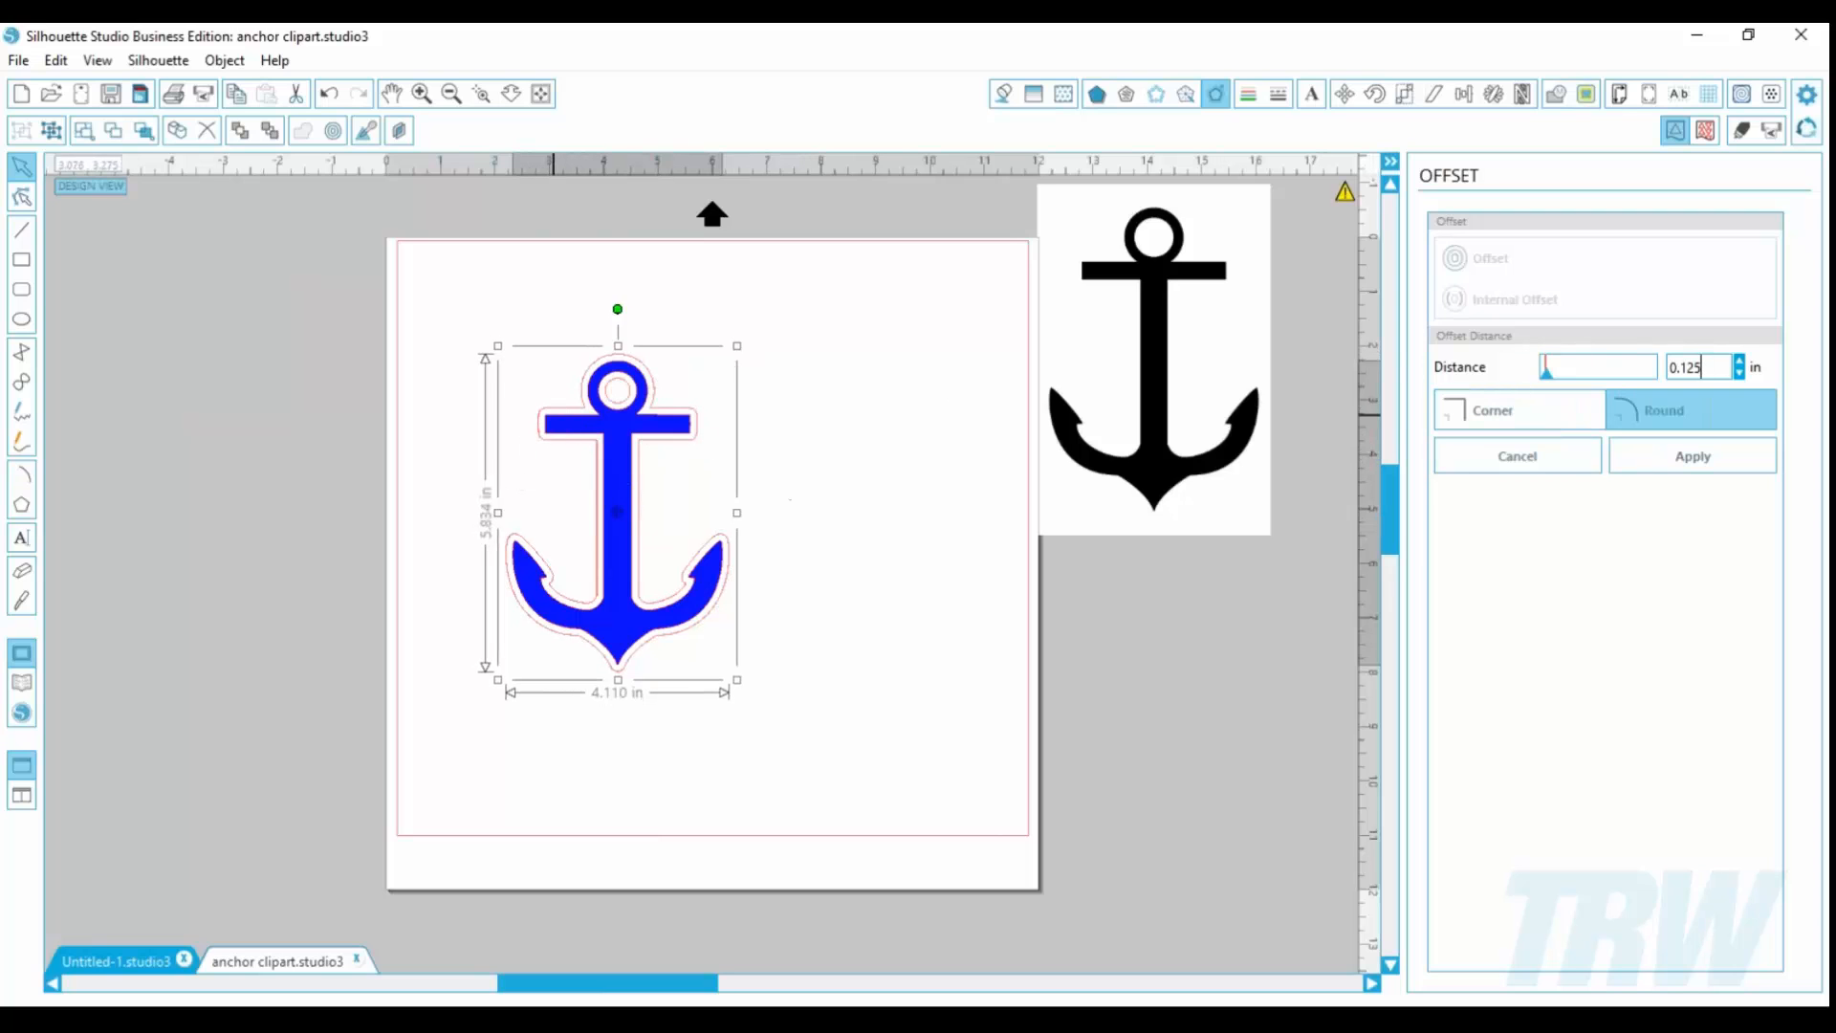
left_click(1497, 425)
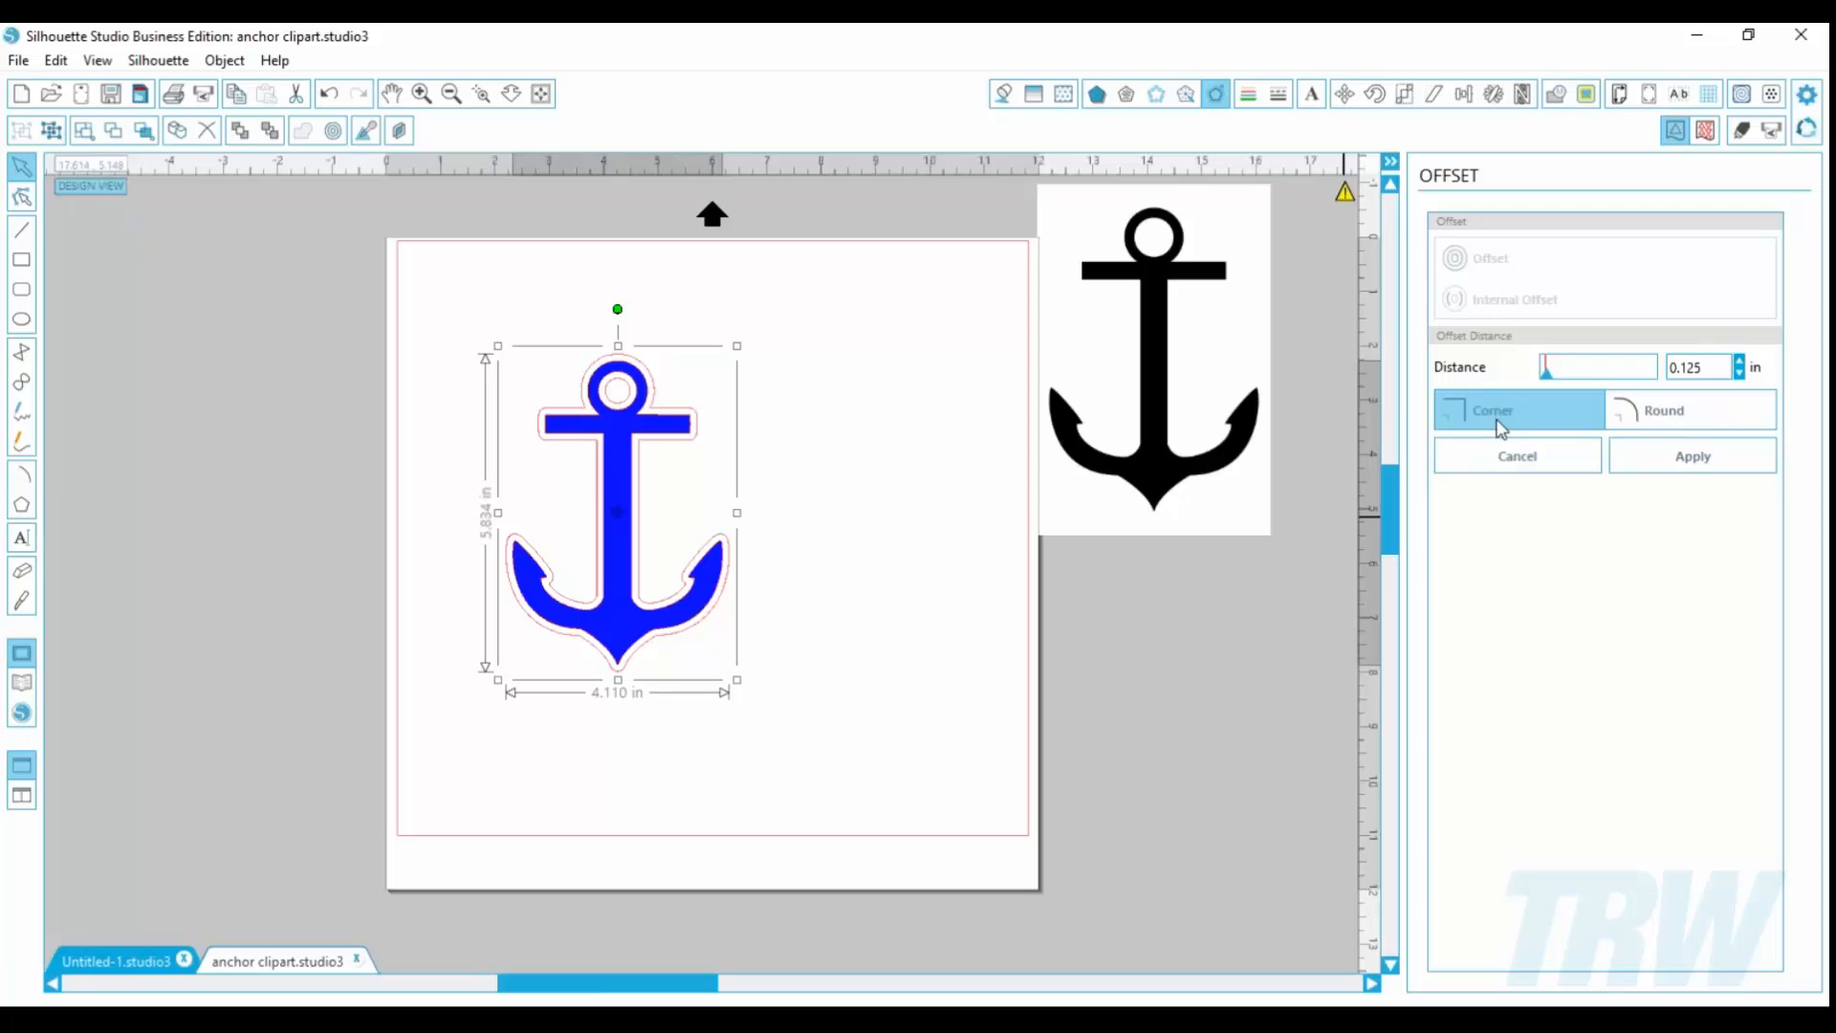
left_click(1746, 413)
left_click(1690, 456)
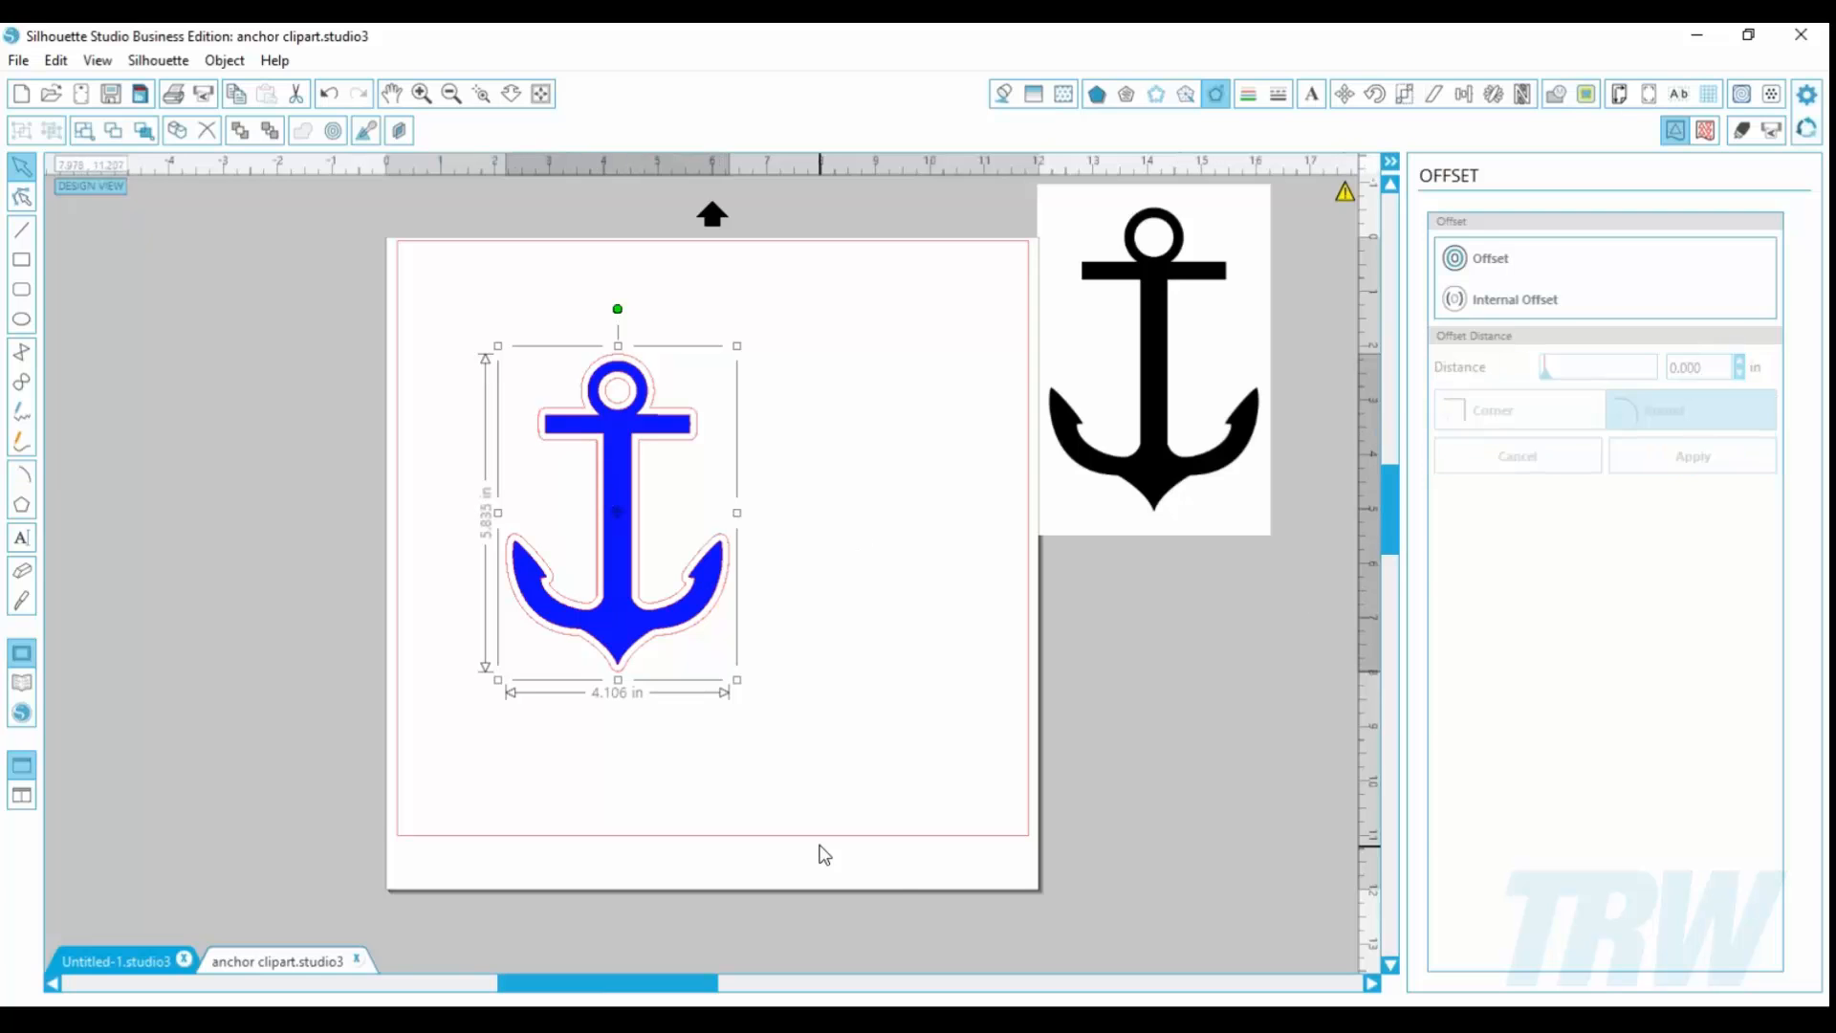
Step: Move the offset outline to the right of the blue anchor and fill the original anchor with pale aqua
left_click_drag(664, 653, 954, 604)
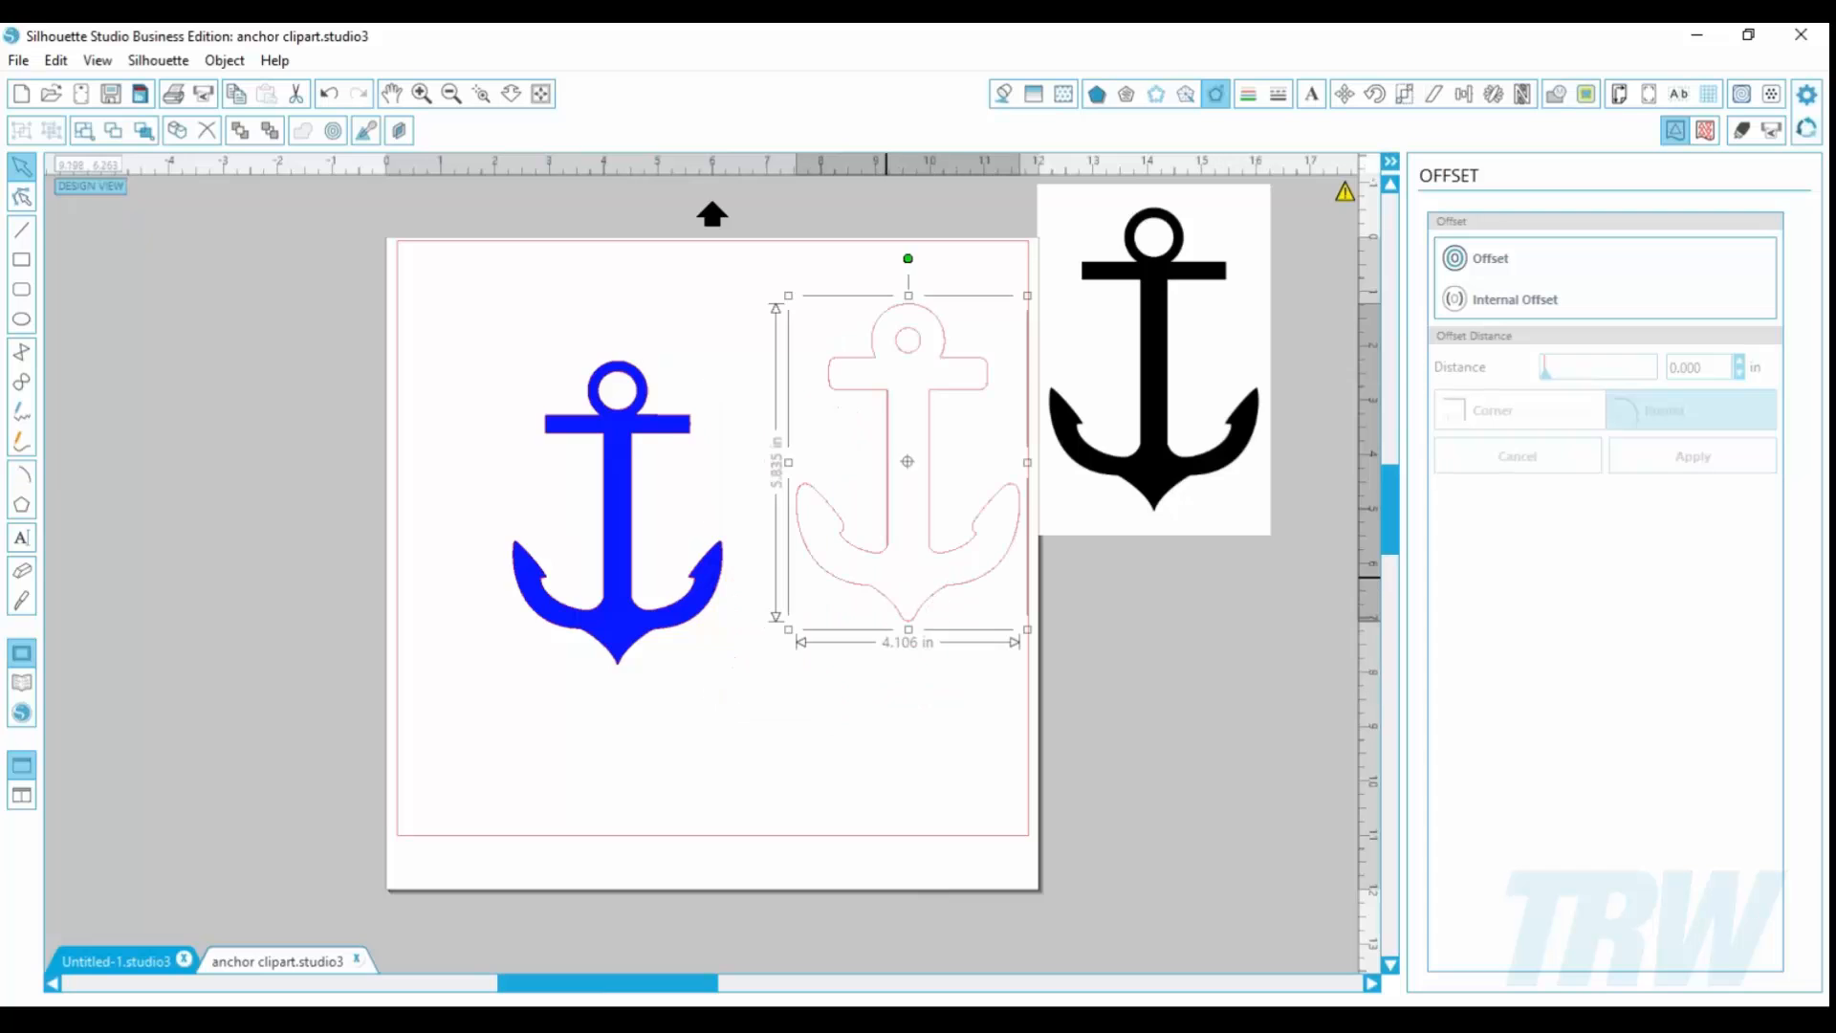
left_click(647, 633)
left_click(1000, 102)
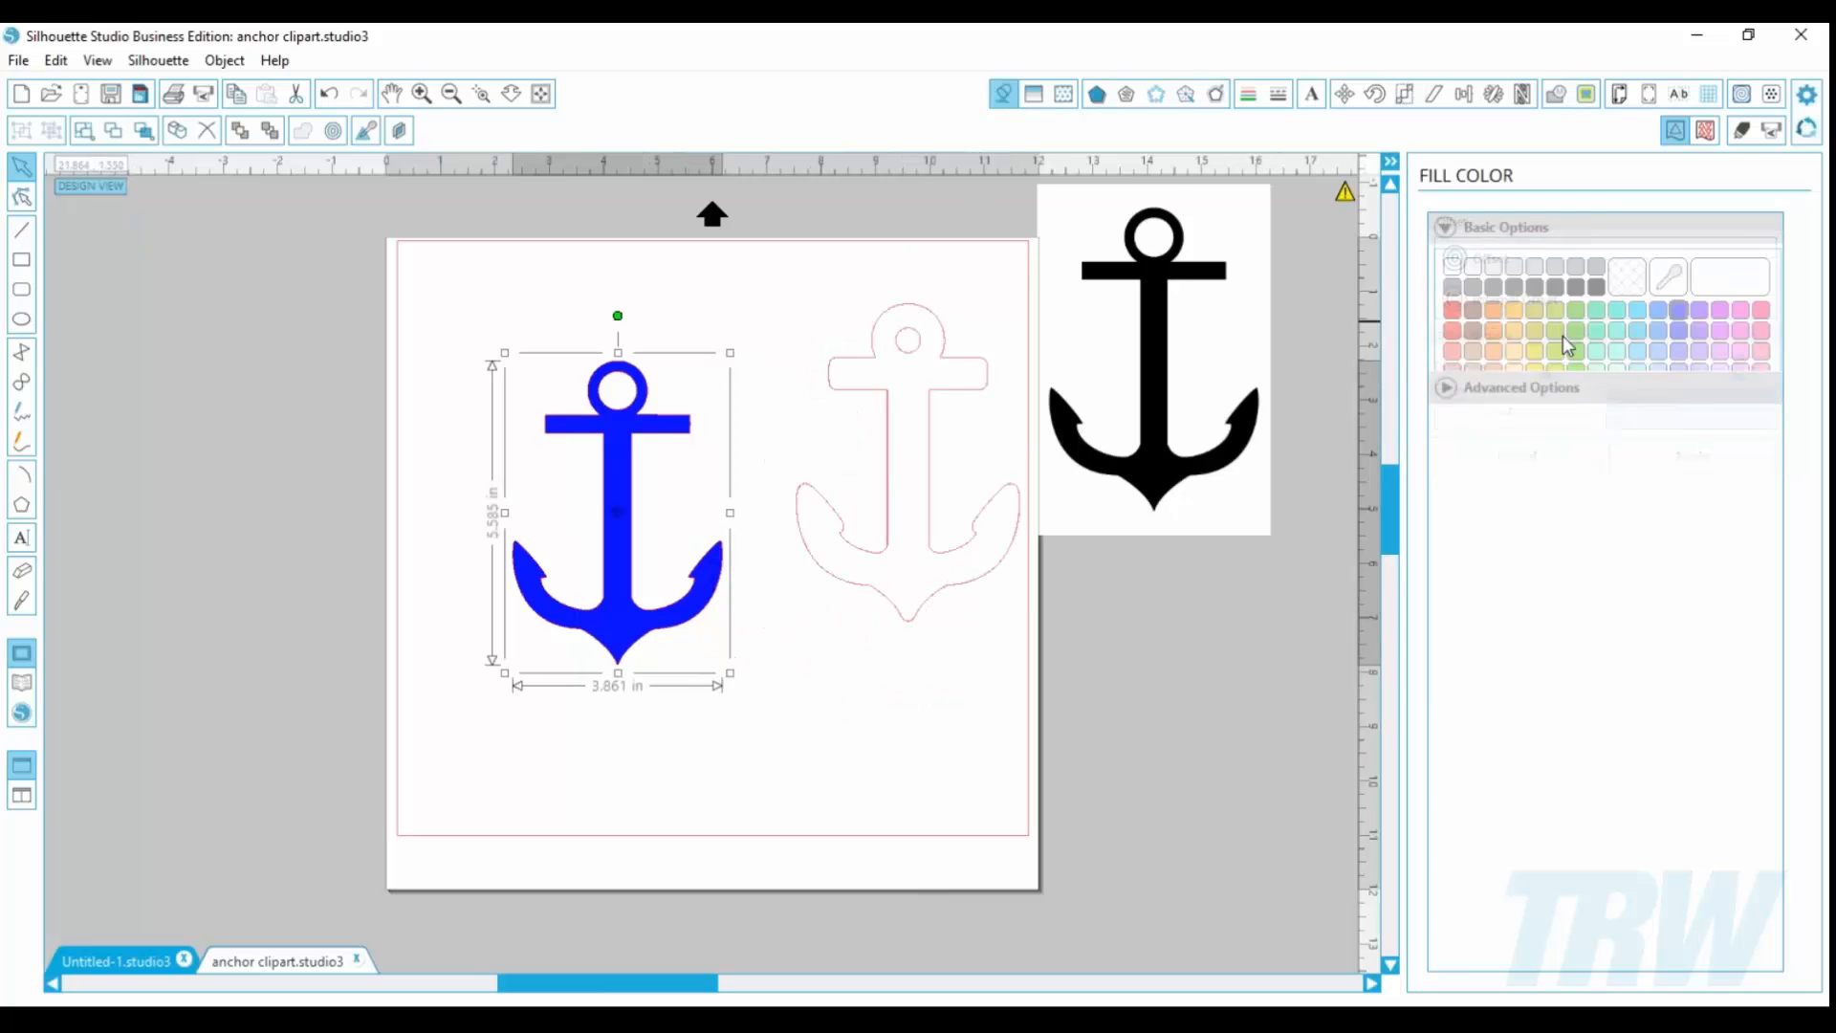
left_click(1624, 377)
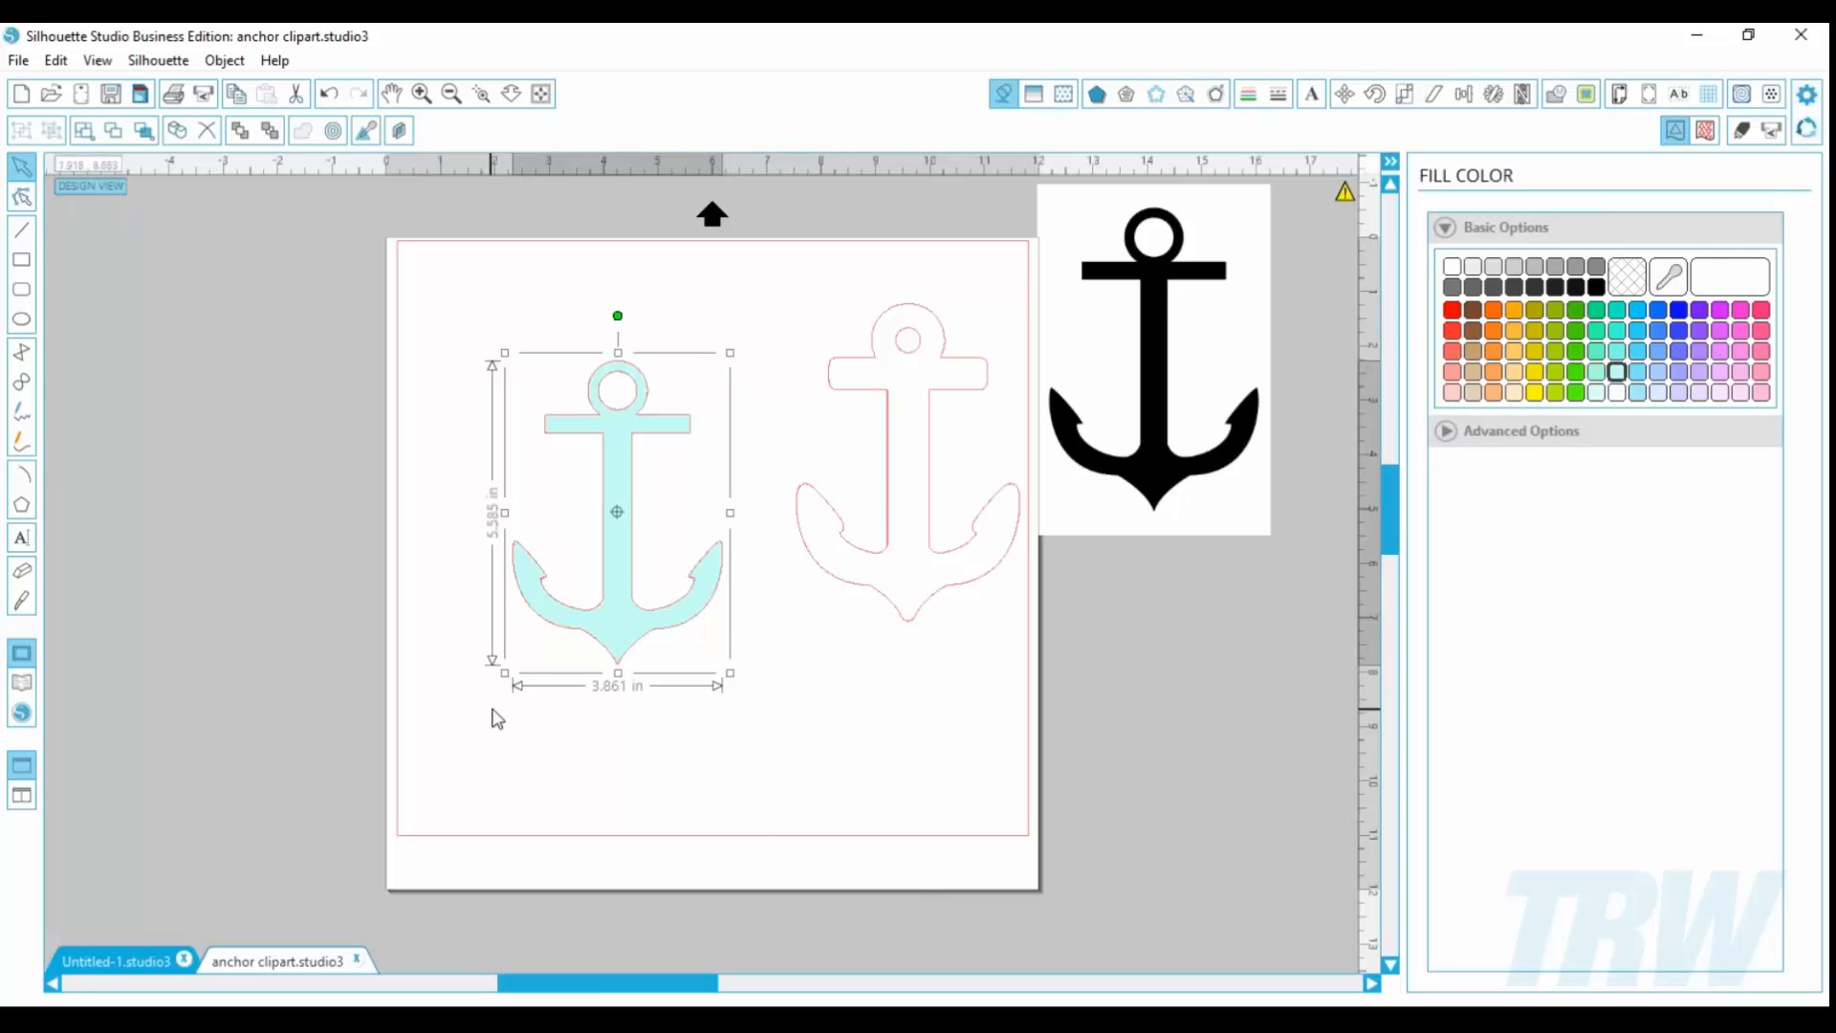
Step: Create a round 0.039-inch internal offset of the aqua anchor and move it to the left of the original
left_click(1217, 95)
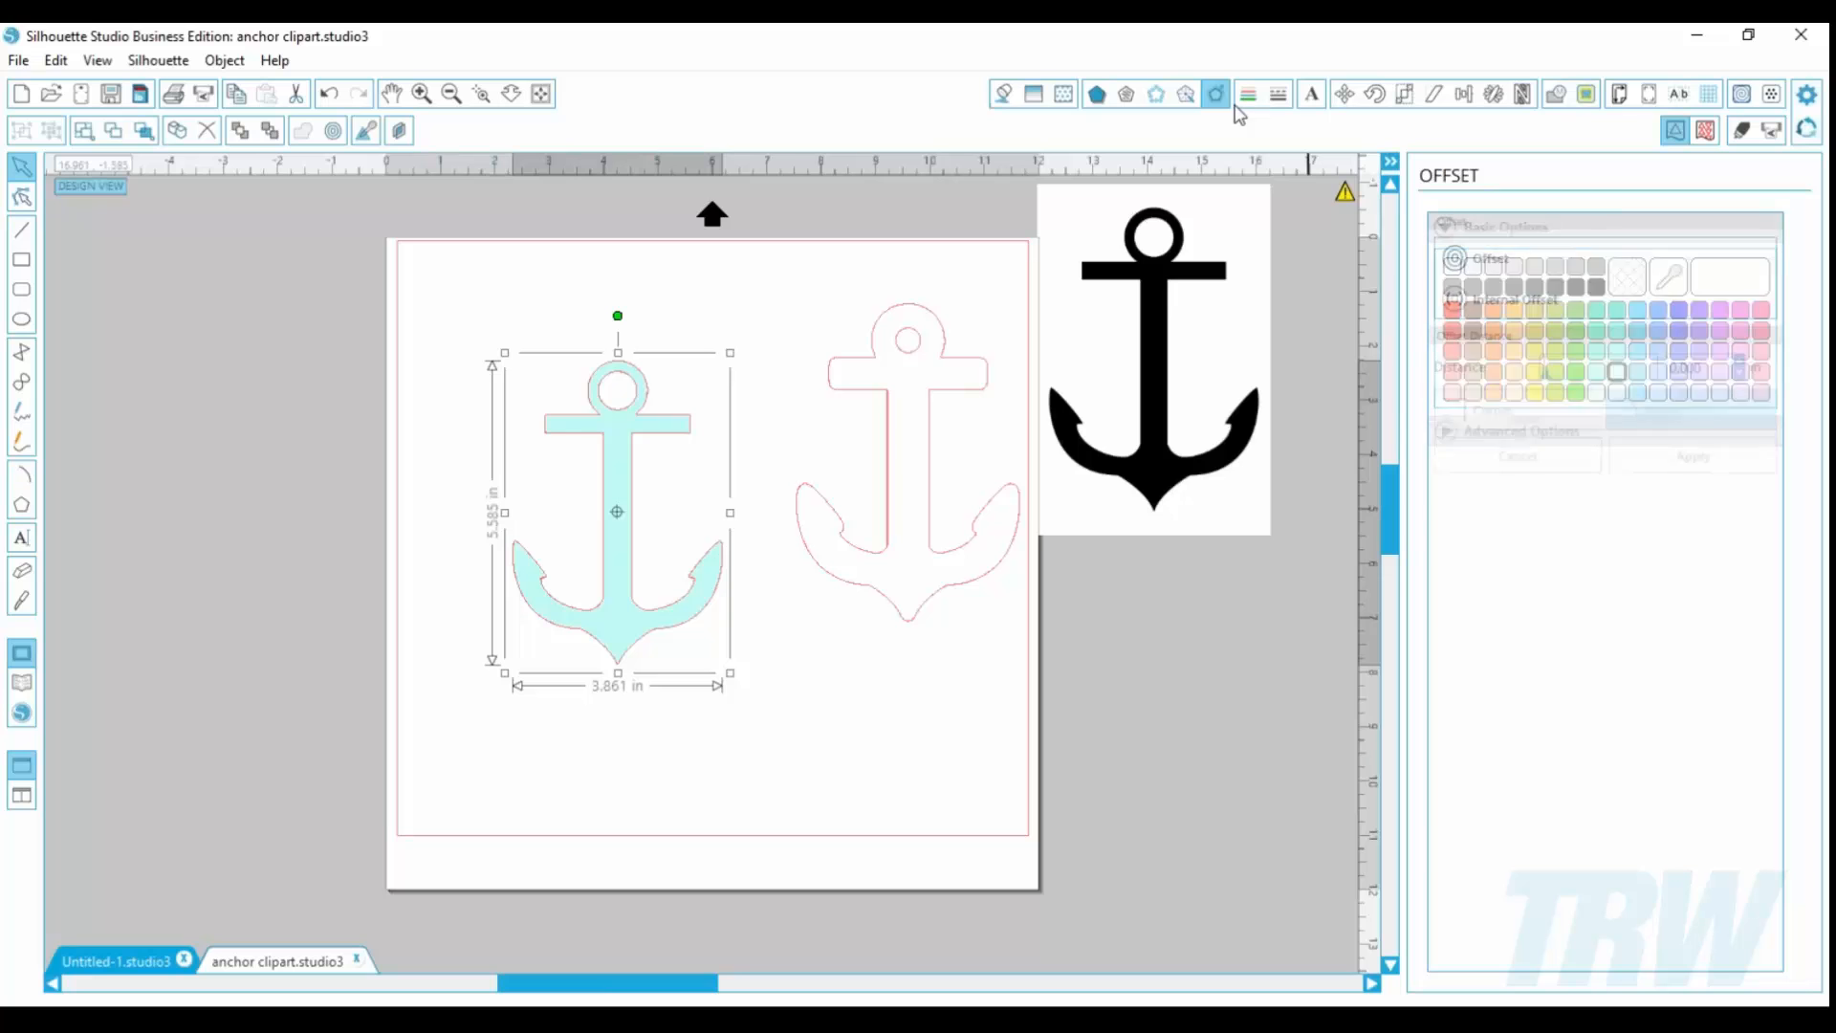
left_click(1501, 304)
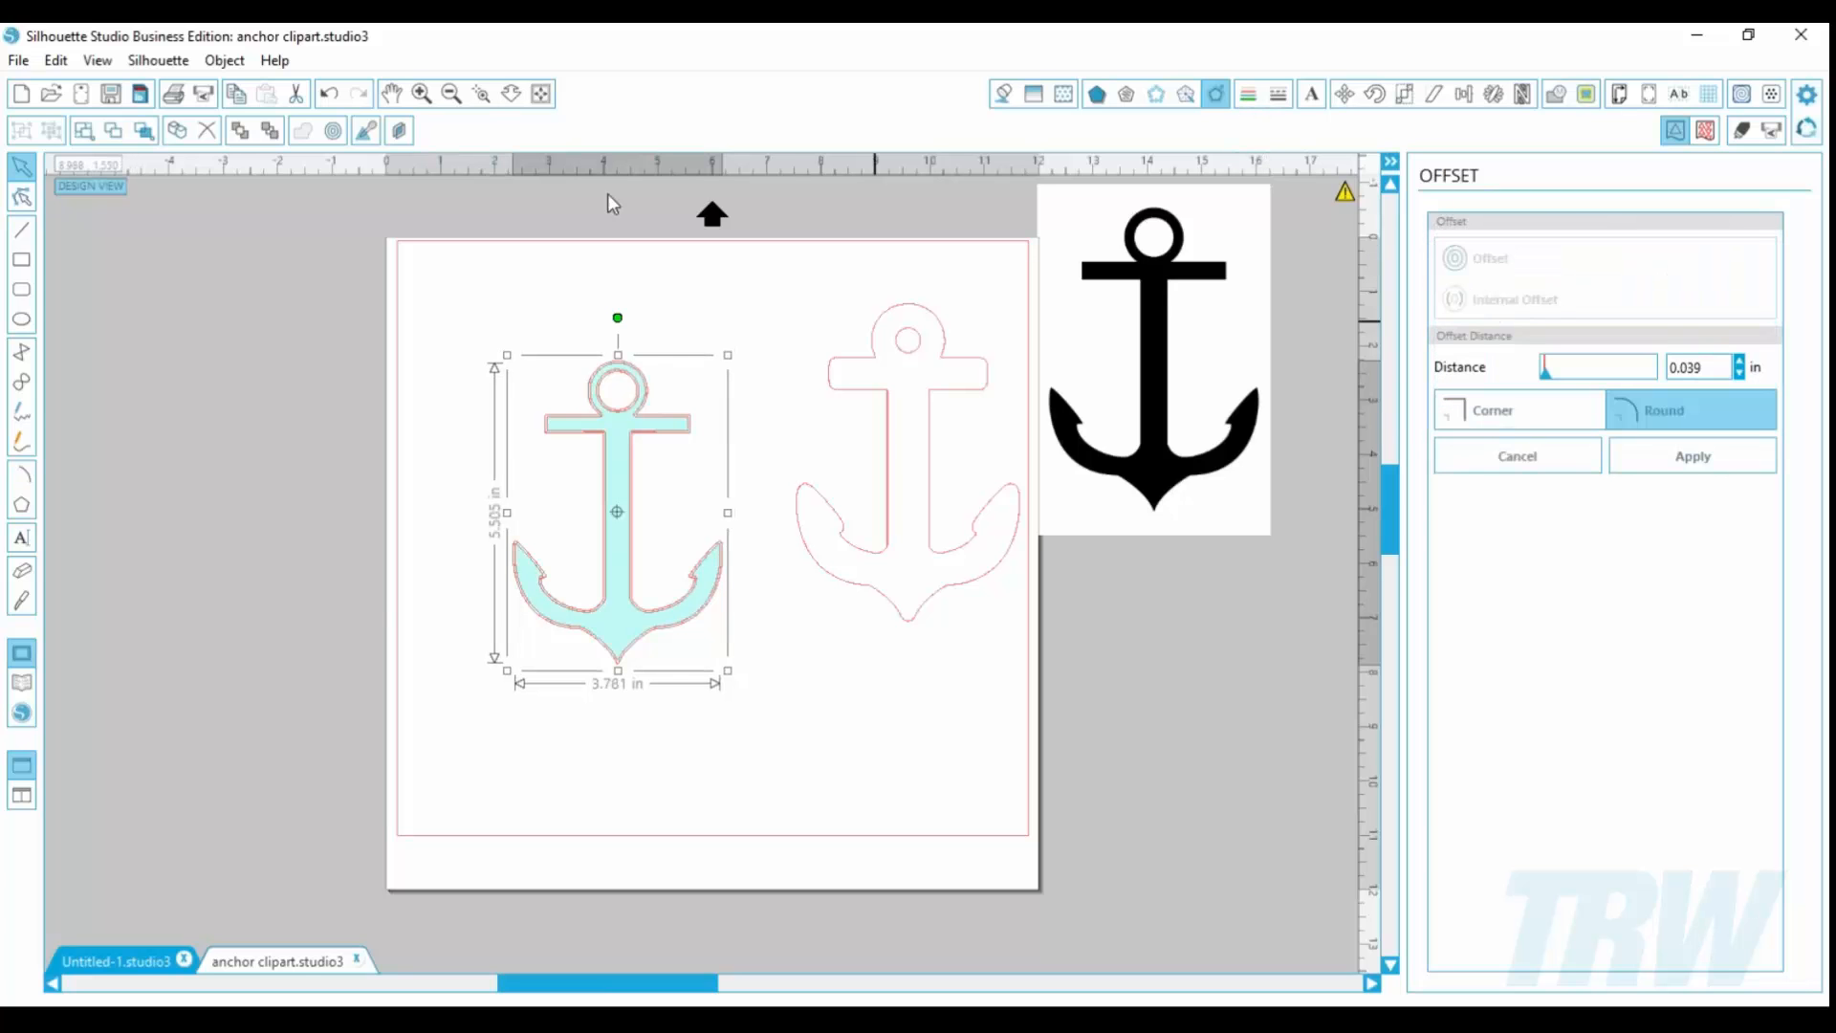
left_click(481, 92)
left_click_drag(465, 303, 691, 522)
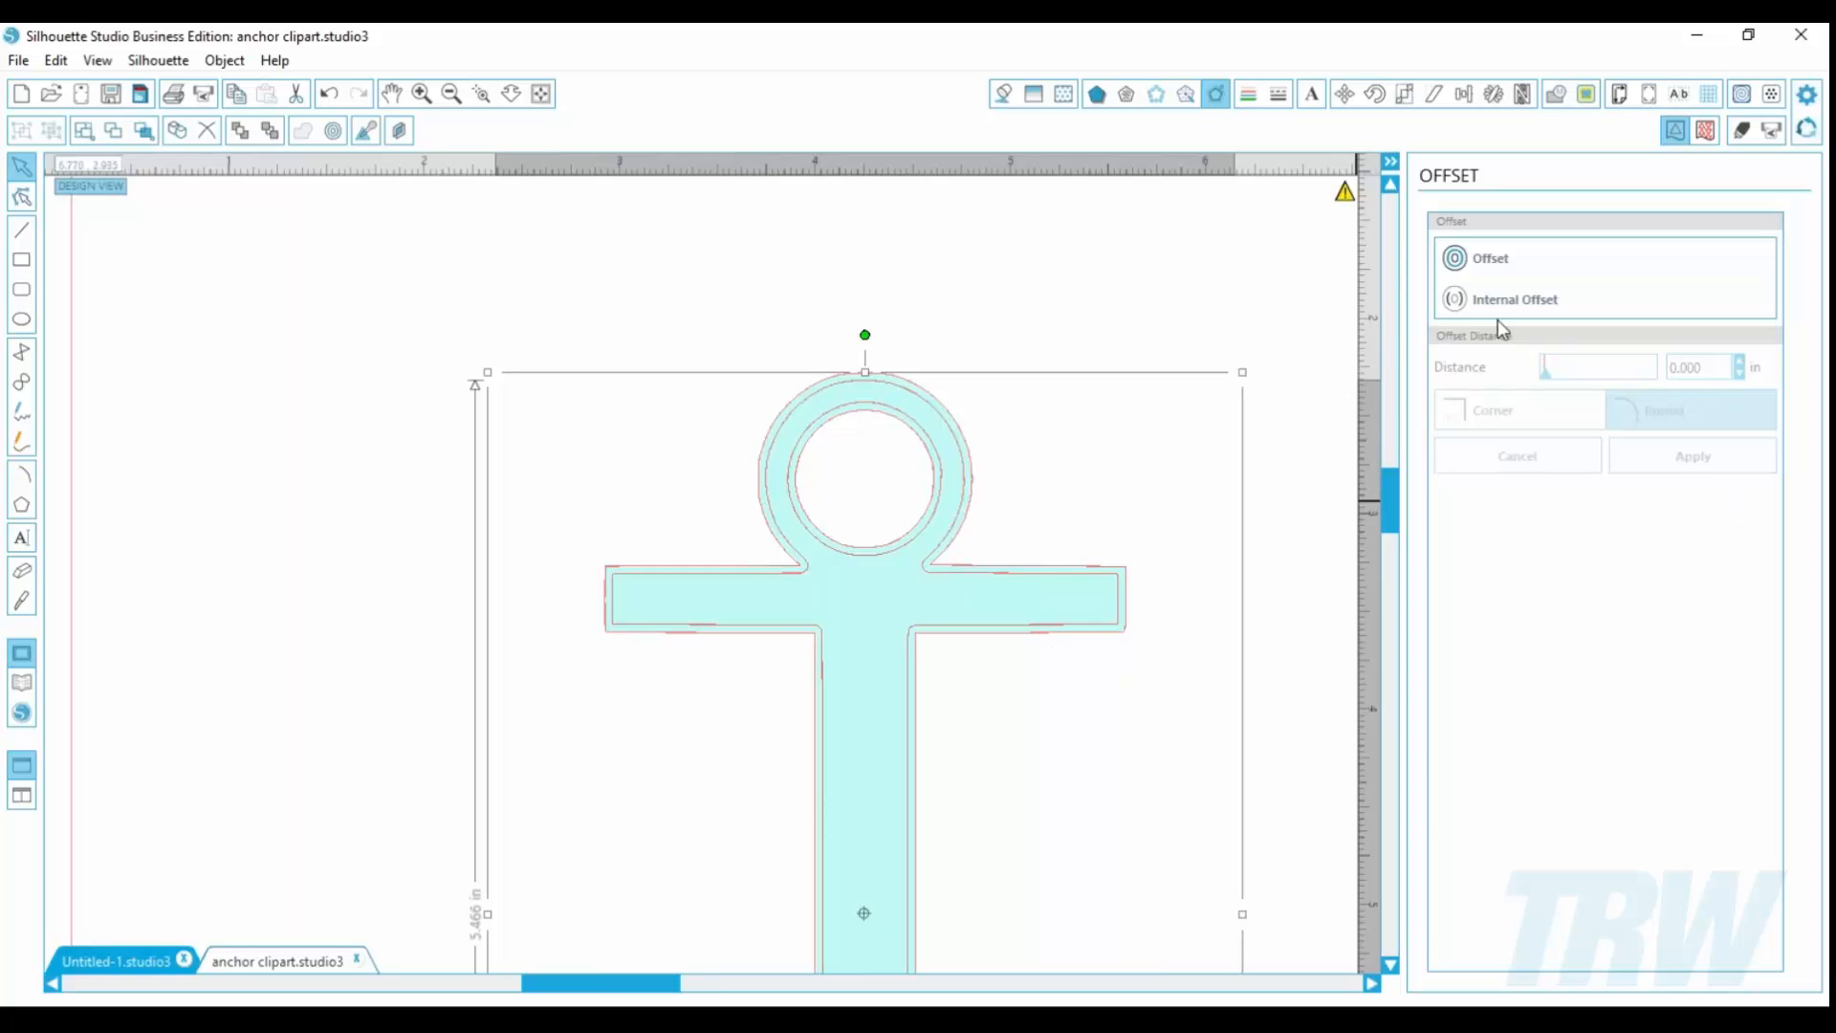
left_click_drag(920, 547, 278, 390)
left_click(541, 94)
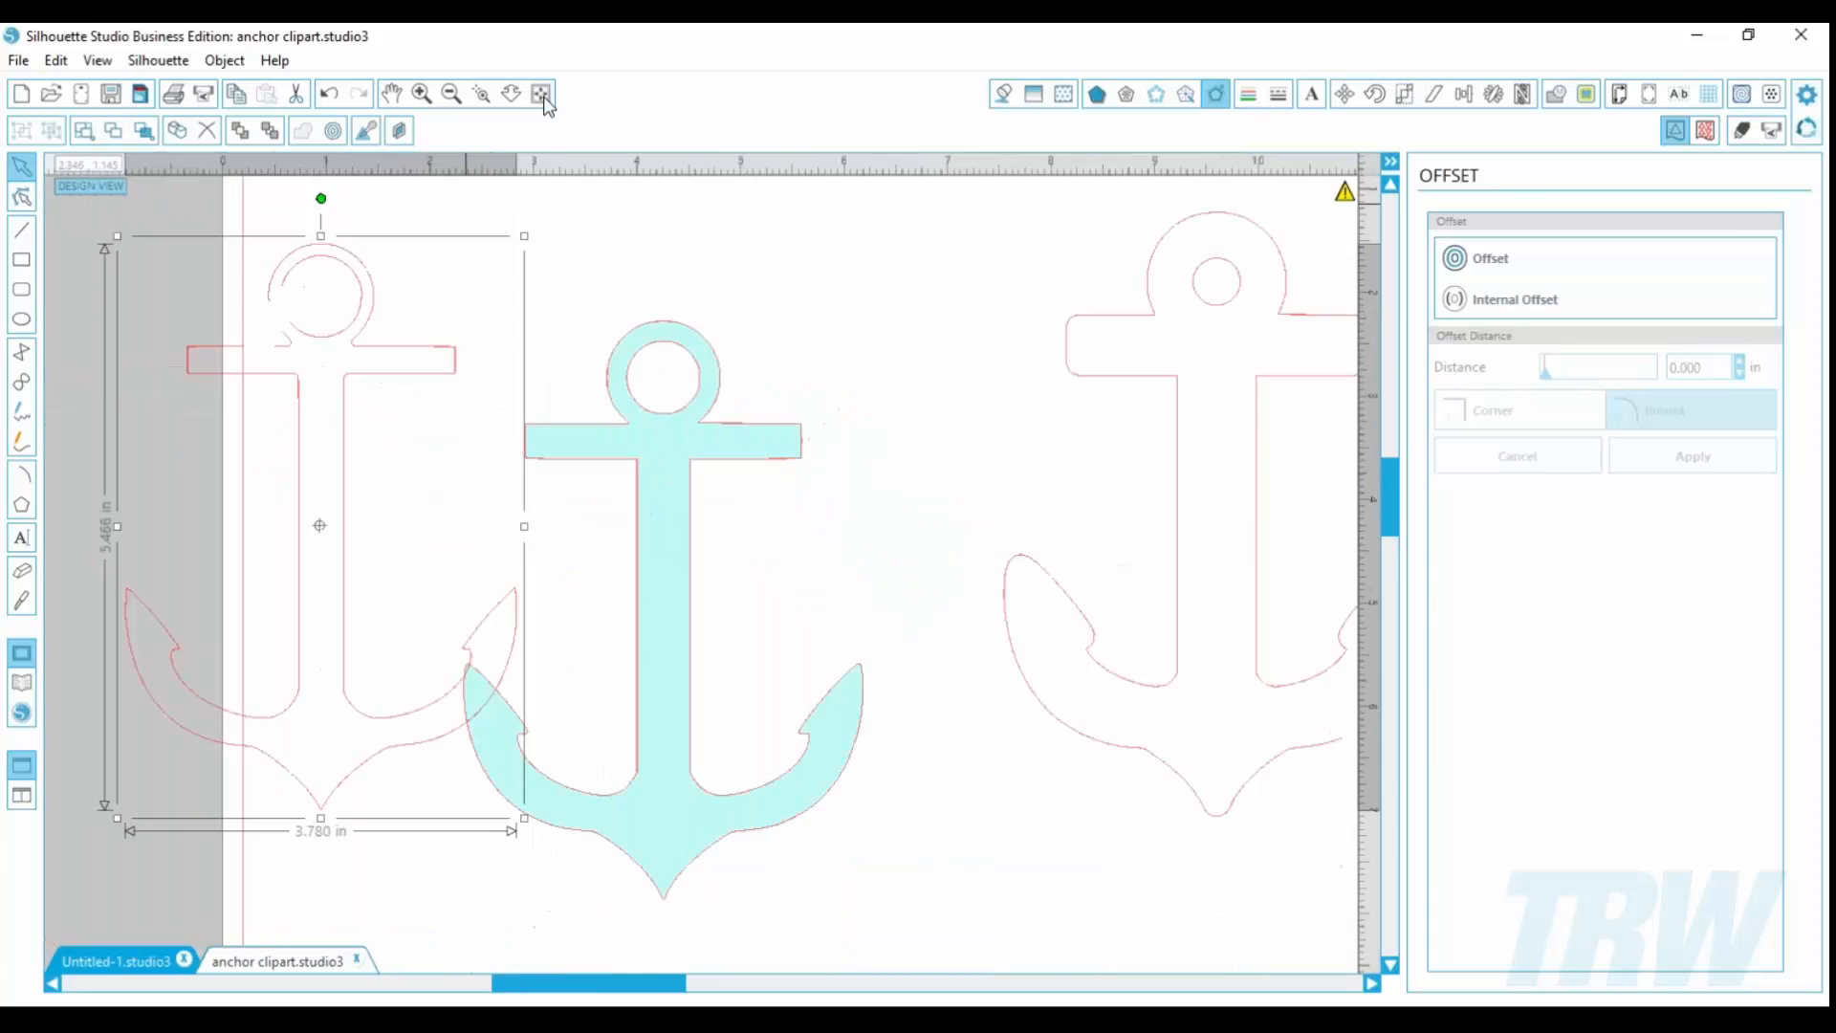
left_click_drag(442, 554, 412, 599)
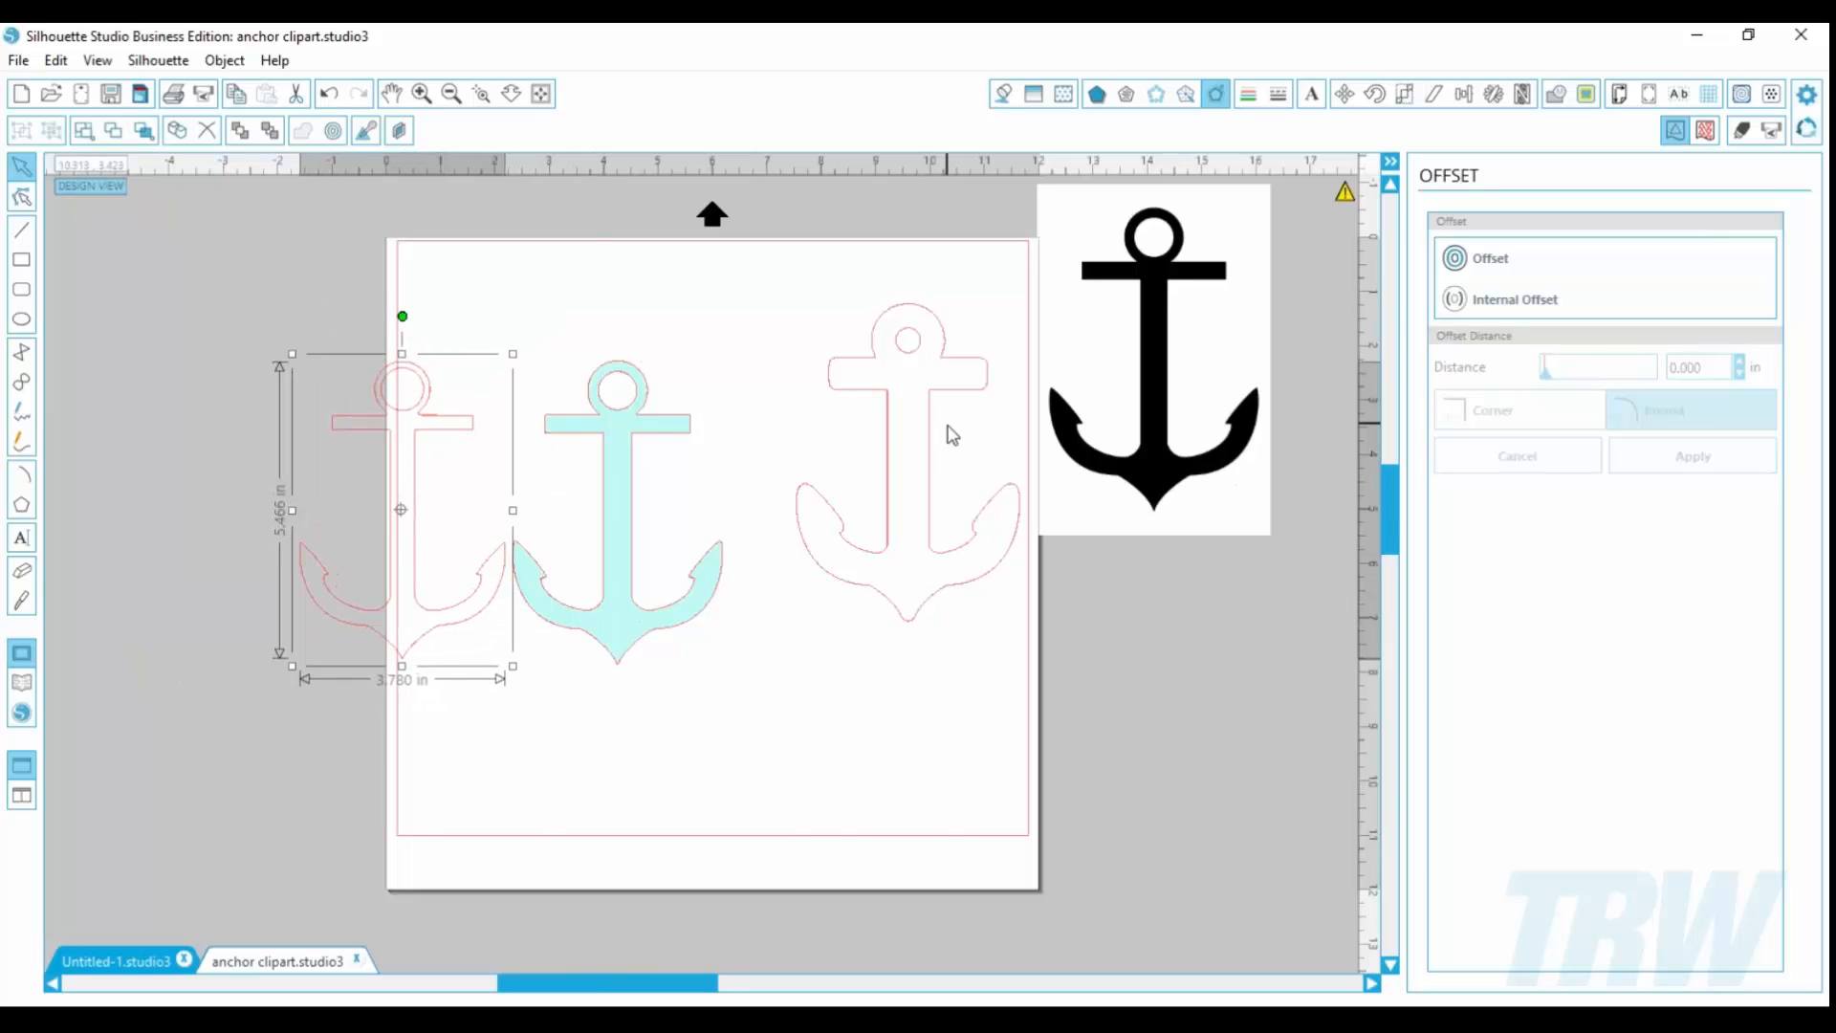
Step: Delete the internal offset outline to the left of the aqua anchor
left_click(451, 644)
left_click(393, 646)
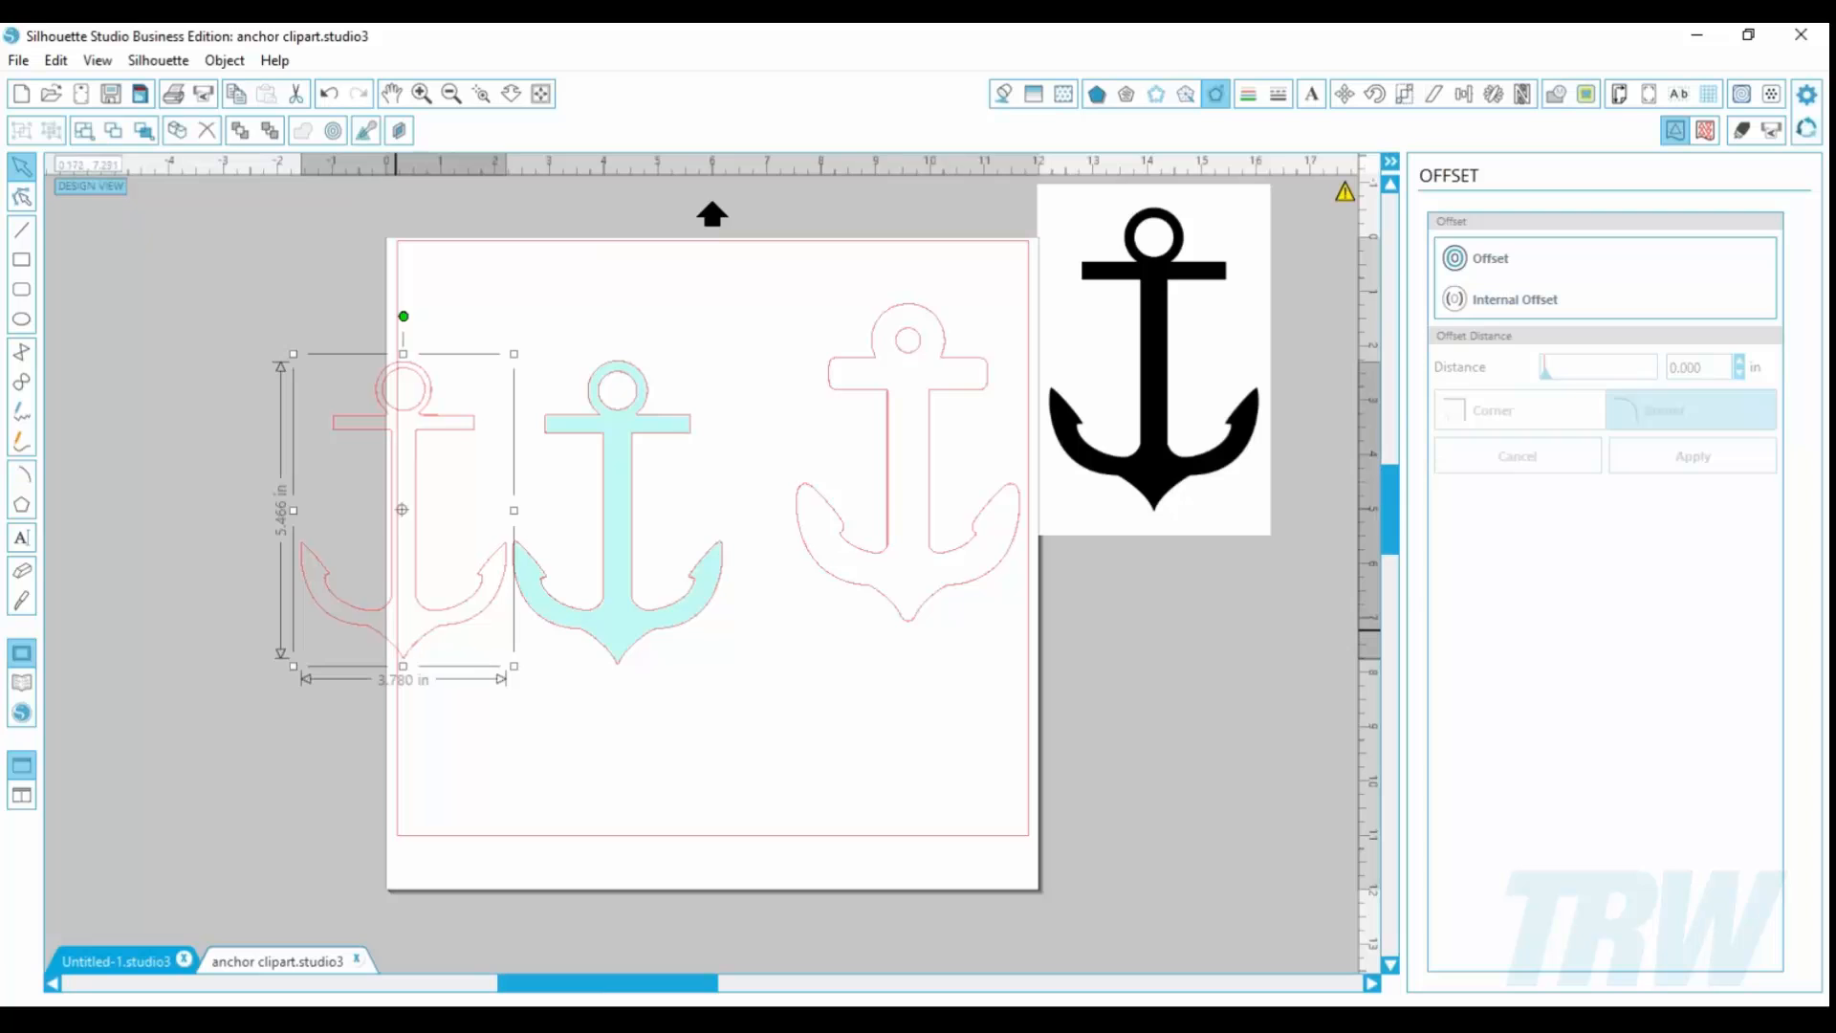
key("Delete")
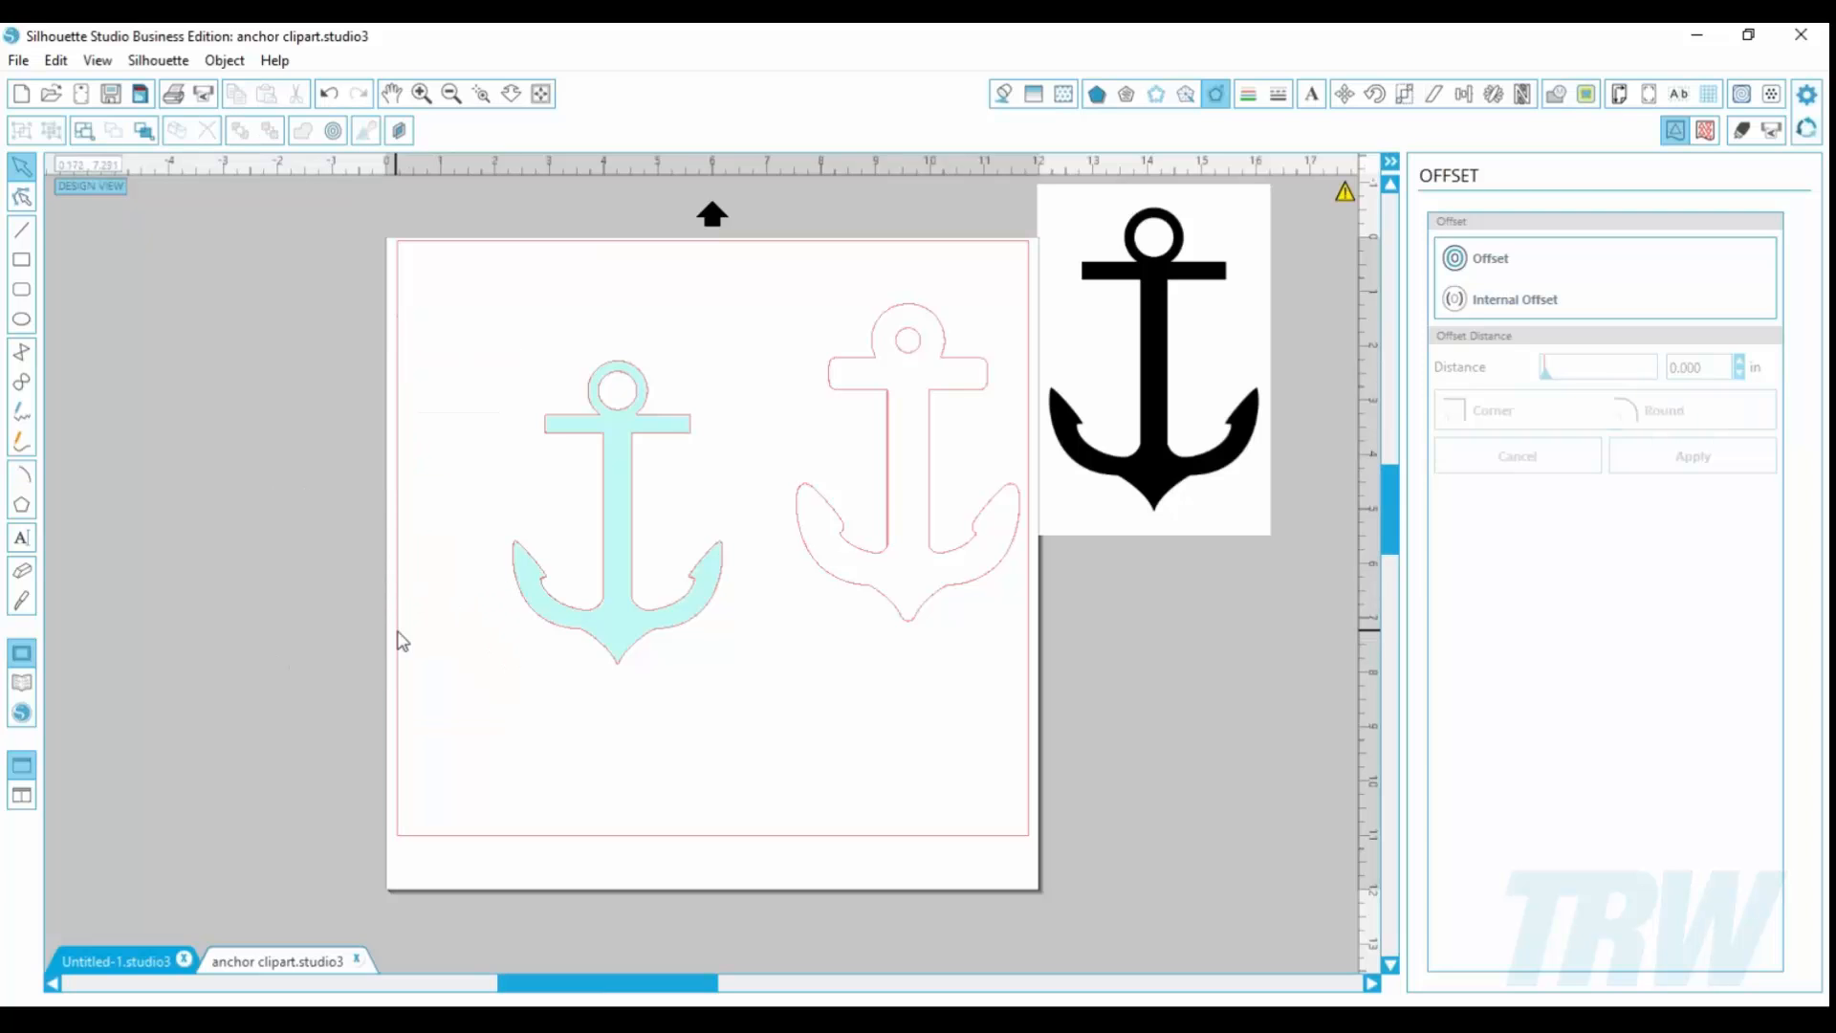
Step: Place the aqua anchor to the right of the offset outline and give it a round internal offset of about 0.065 inches
left_click_drag(947, 595, 873, 627)
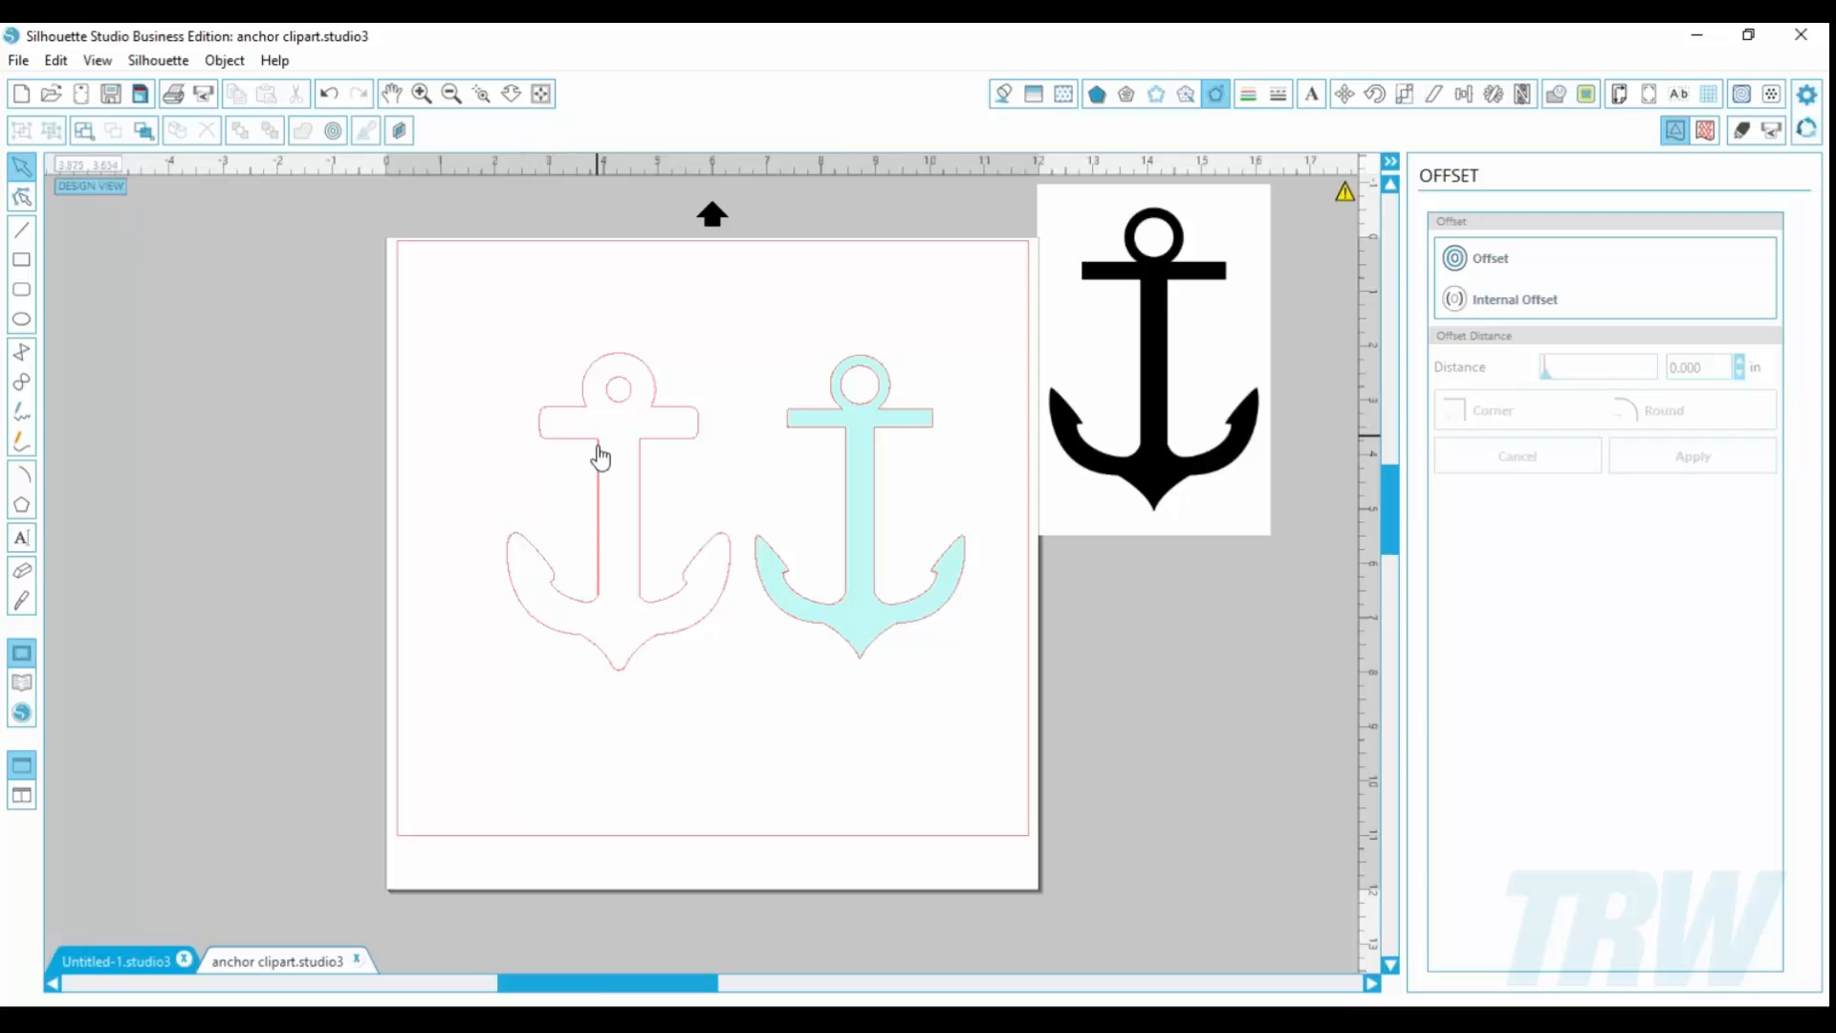
left_click(853, 666)
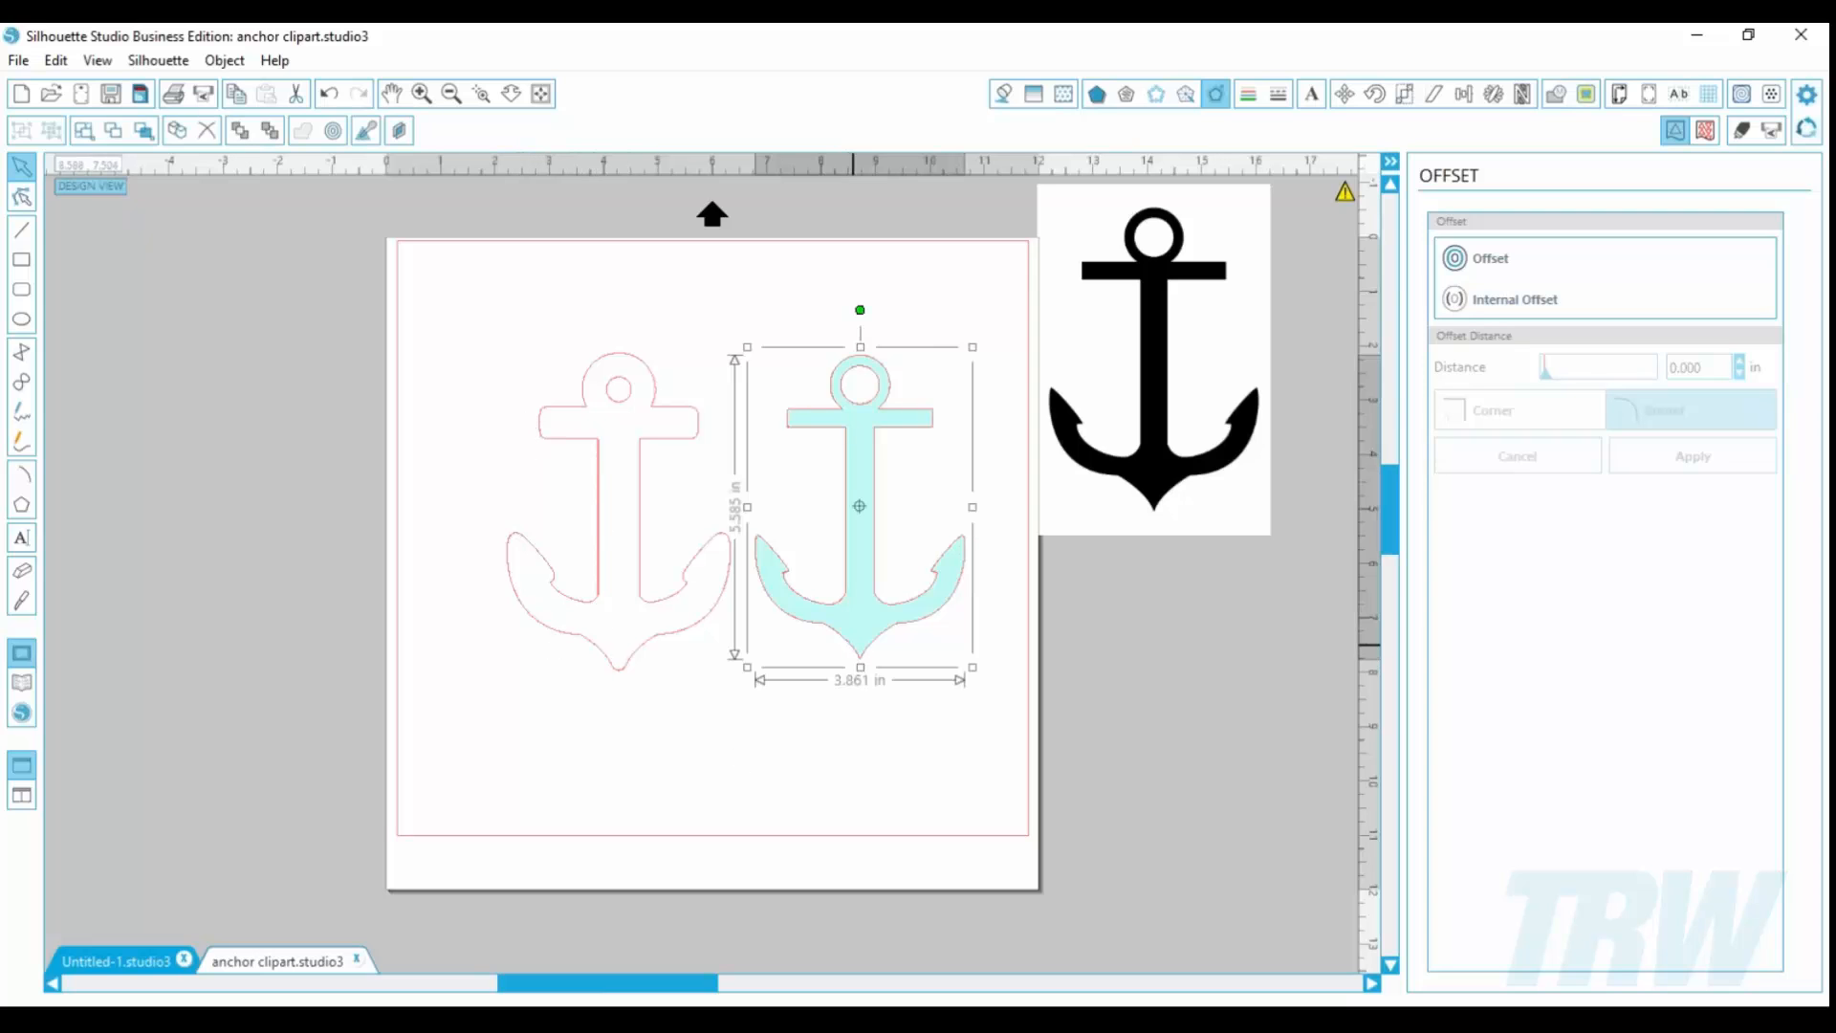
left_click(1501, 298)
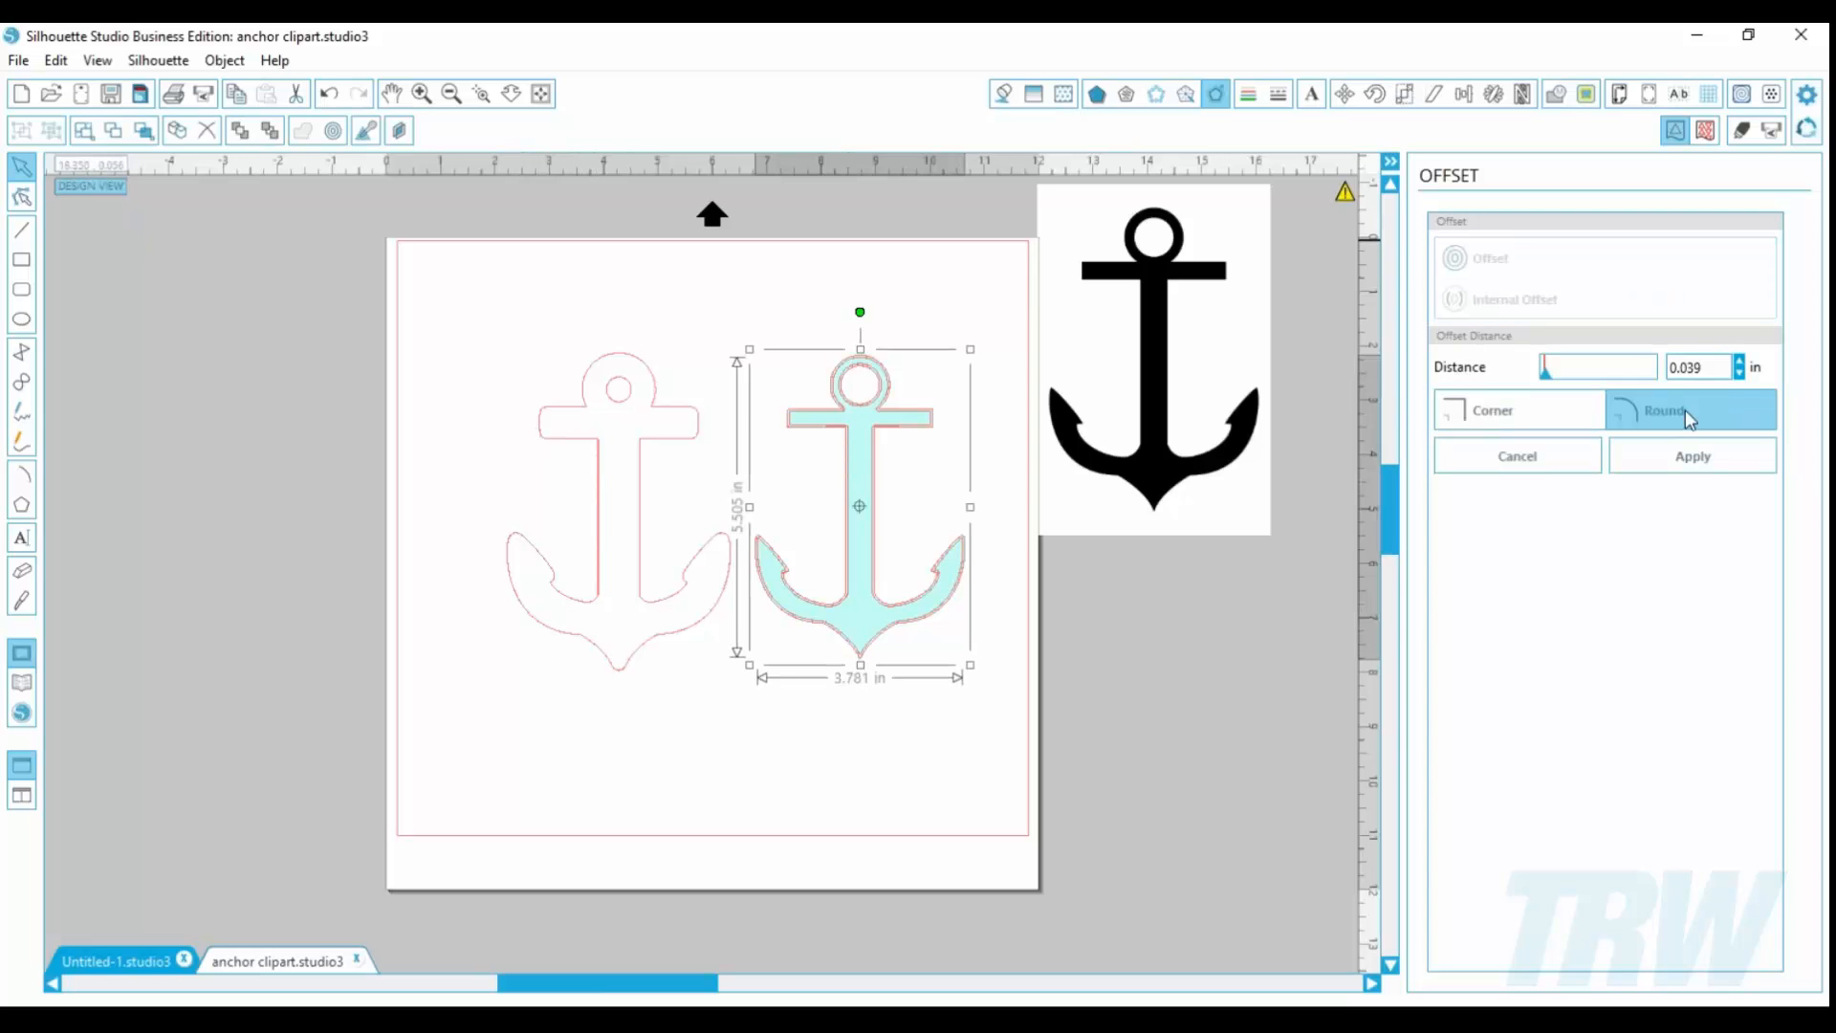
left_click(1740, 362)
left_click(1740, 362)
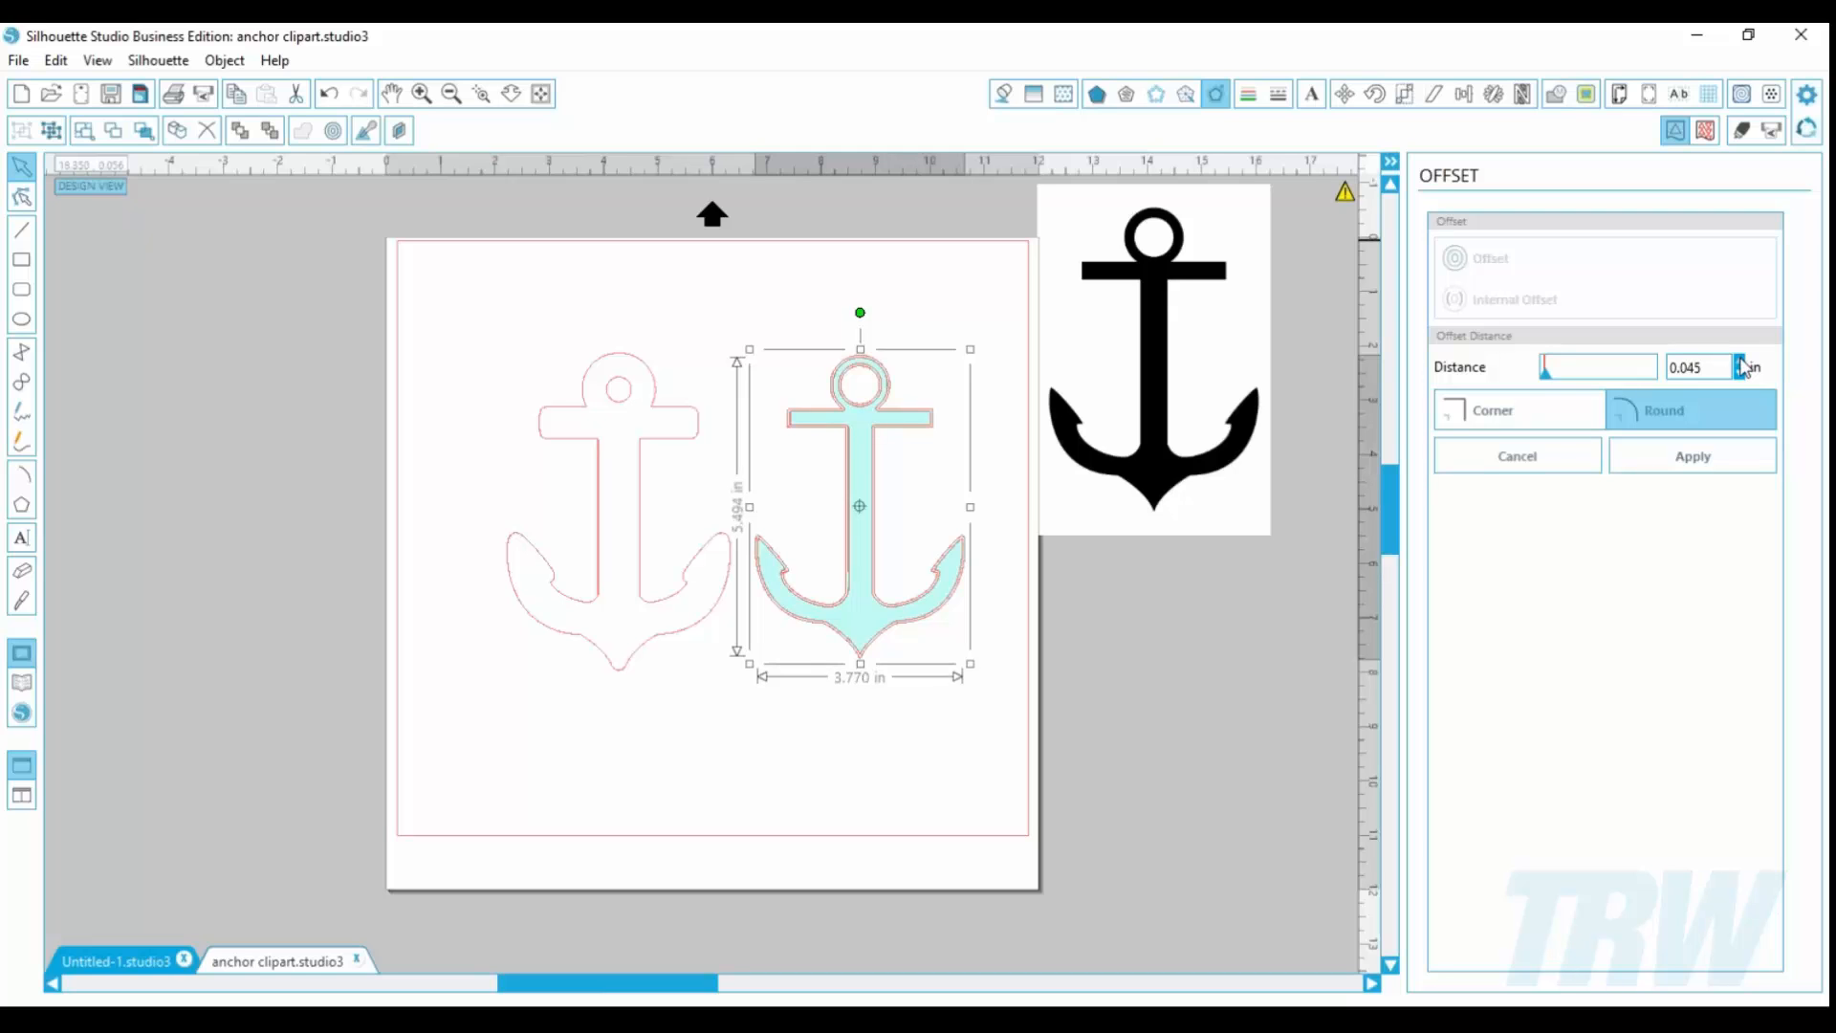
left_click(1740, 363)
left_click(1740, 362)
left_click(1740, 362)
left_click(1740, 362)
left_click(1740, 362)
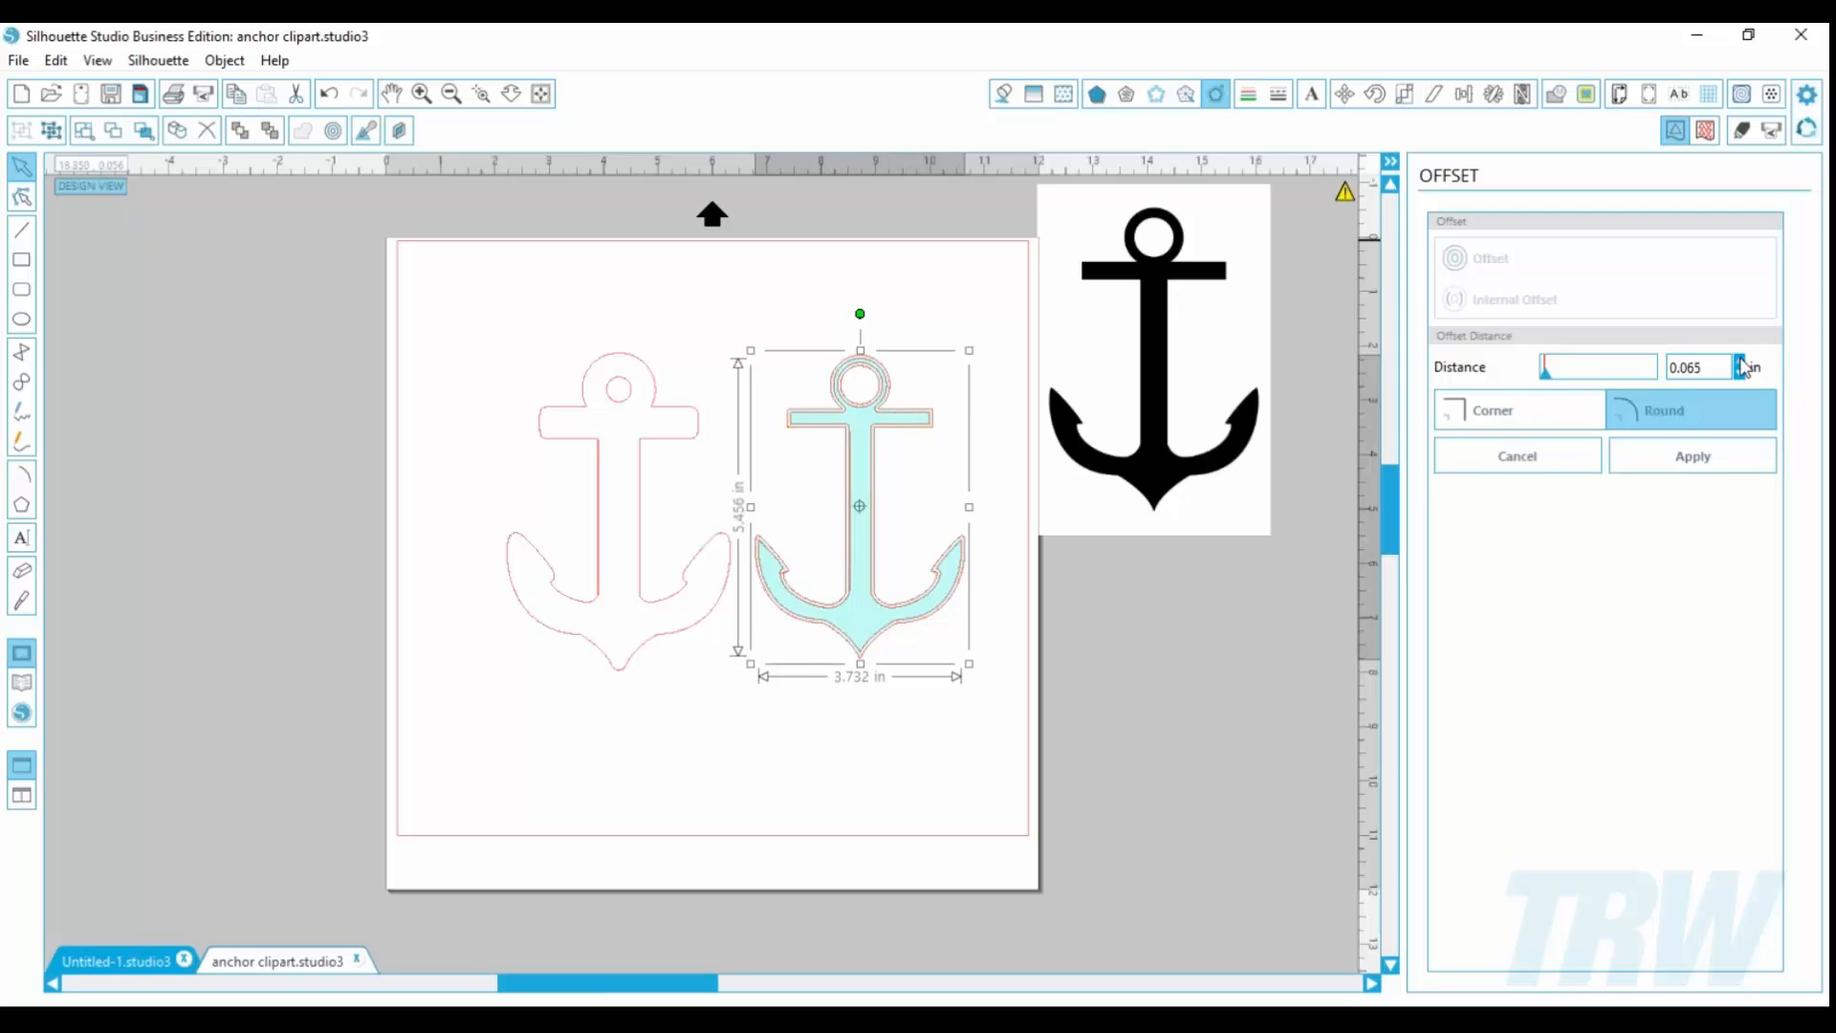
left_click(1740, 362)
left_click(1739, 468)
left_click(873, 807)
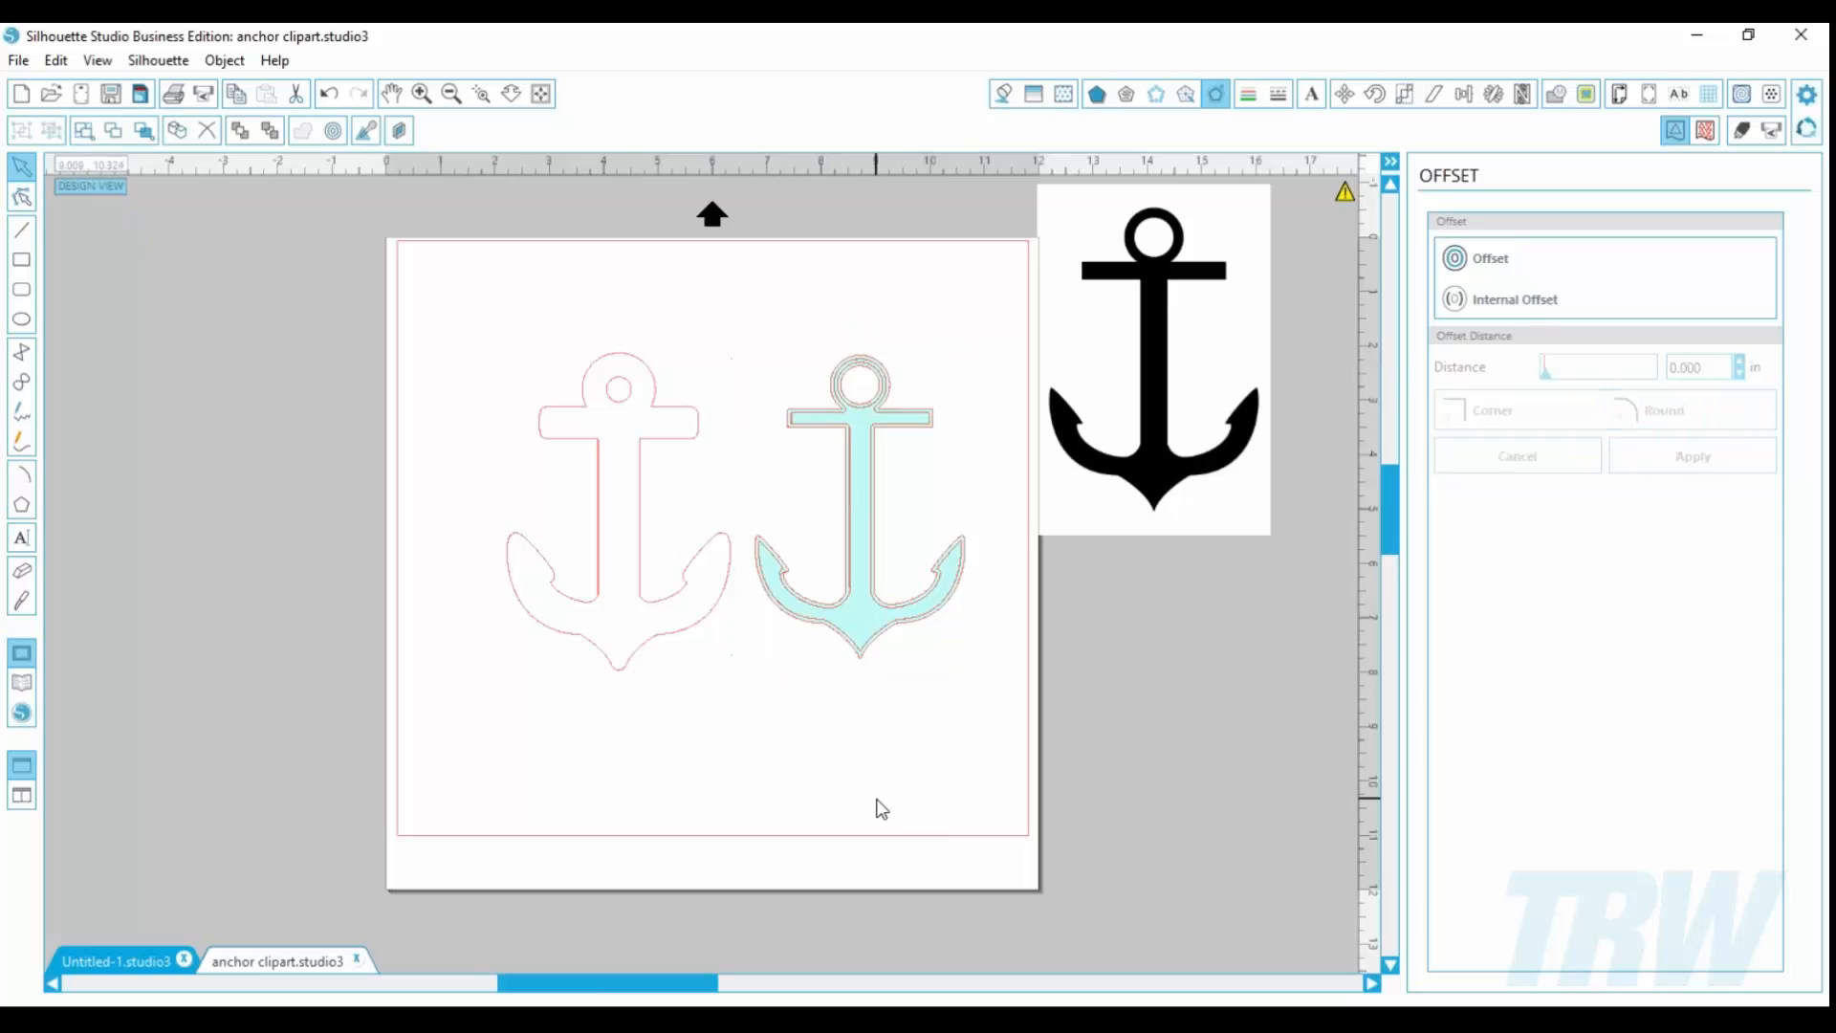
Step: Move the aqua anchor off the page to the right, away from its internal offset outline, and shift that outline slightly
left_click_drag(868, 634, 1230, 728)
left_click(821, 345)
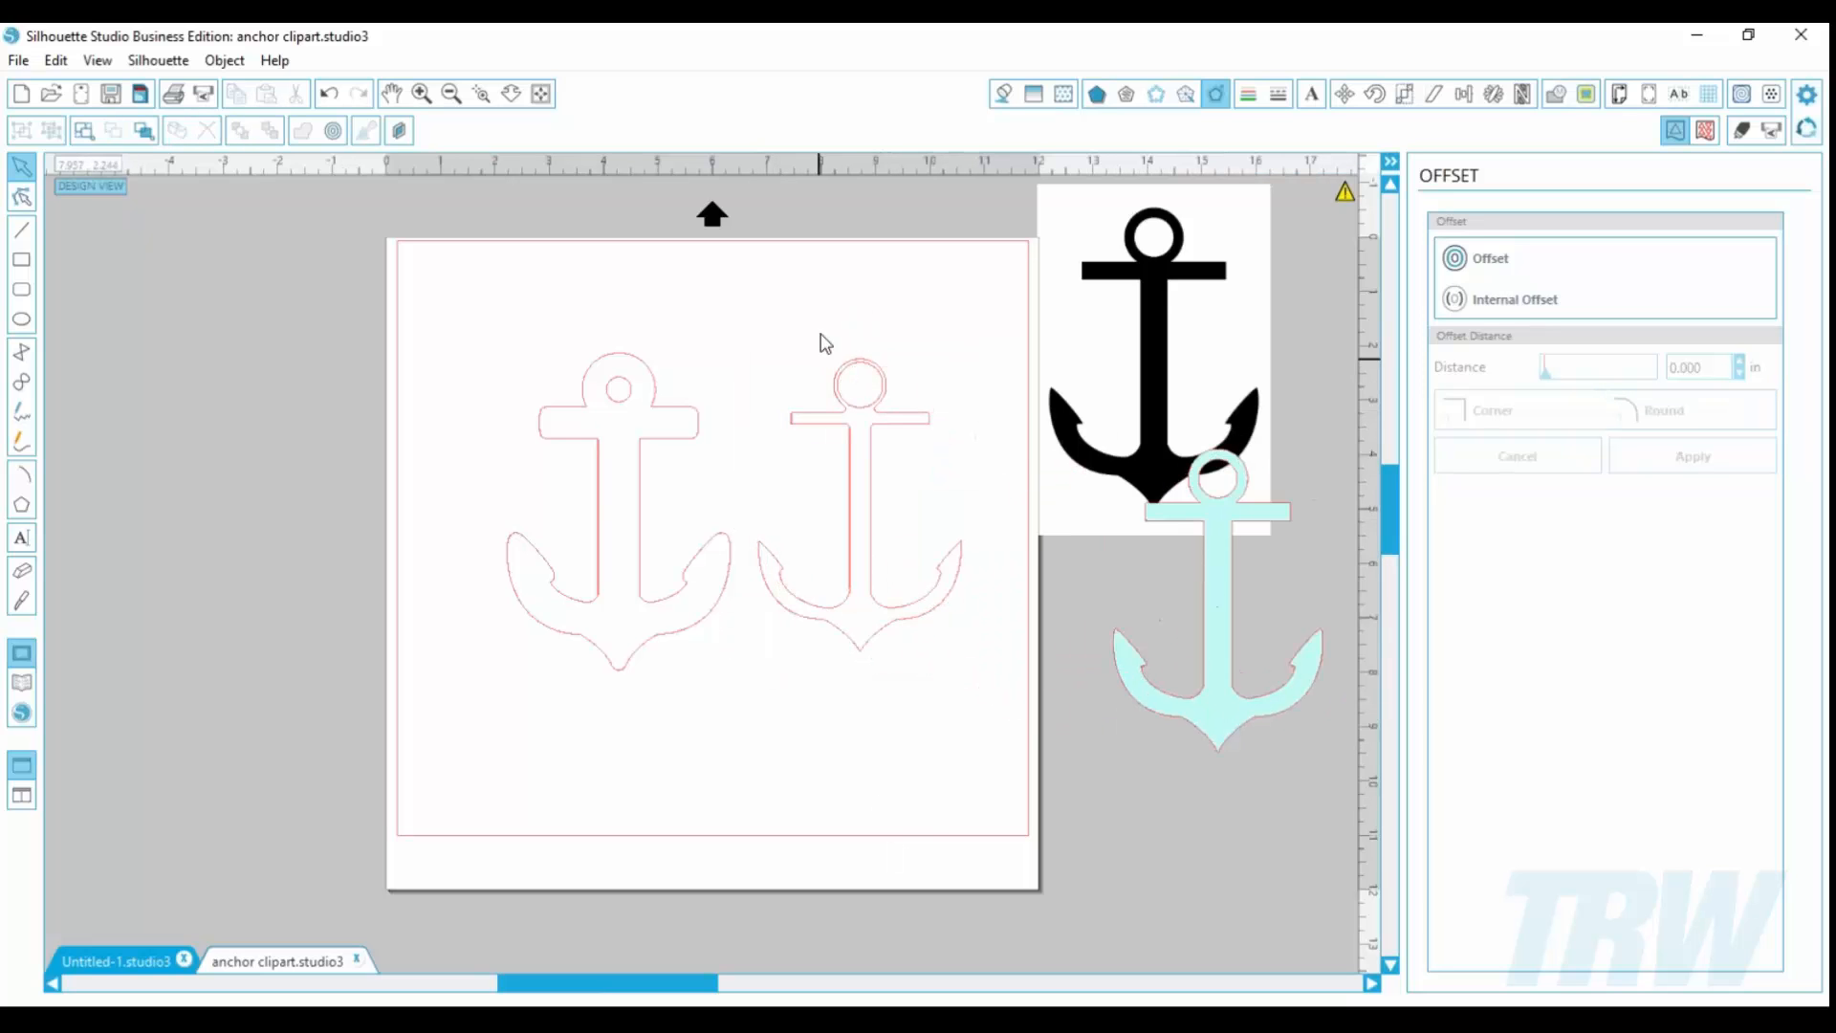
left_click_drag(871, 572, 892, 564)
left_click(1090, 631)
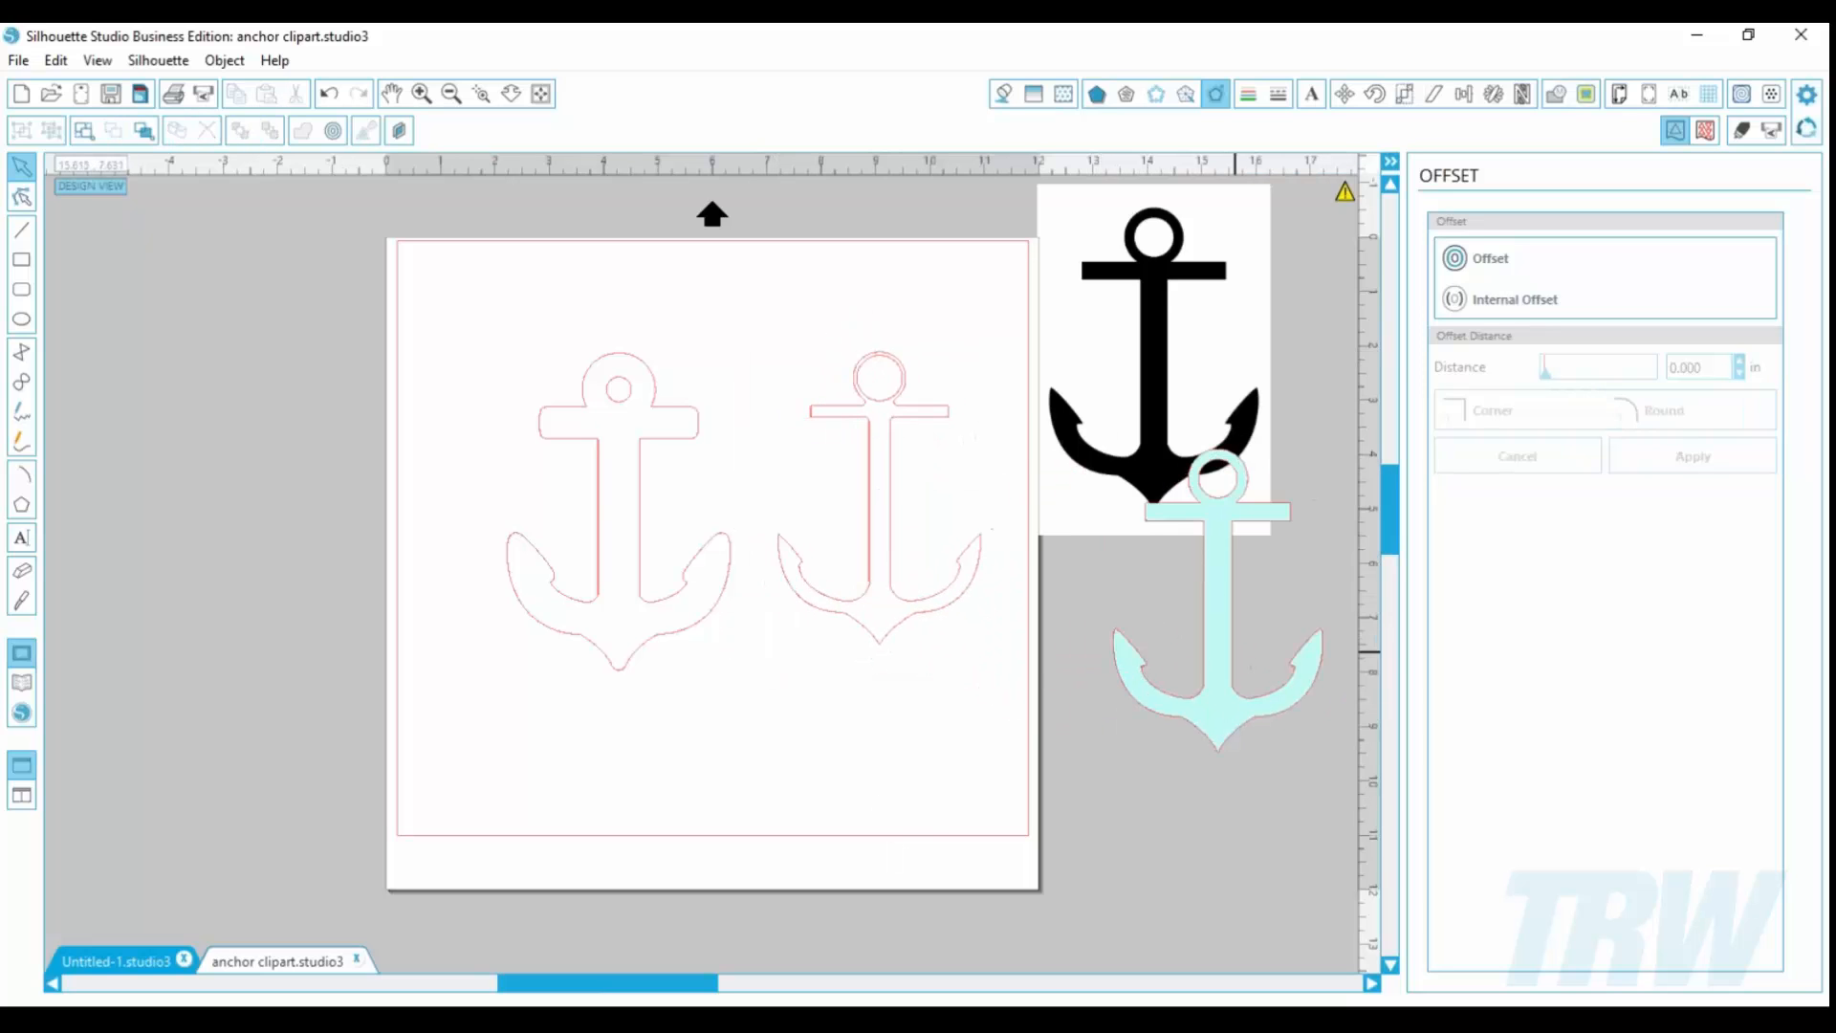
Step: Place the aqua anchor back over its internal offset outline, center-align the two shapes, and fine-tune the anchor's position
left_click_drag(1228, 660, 895, 566)
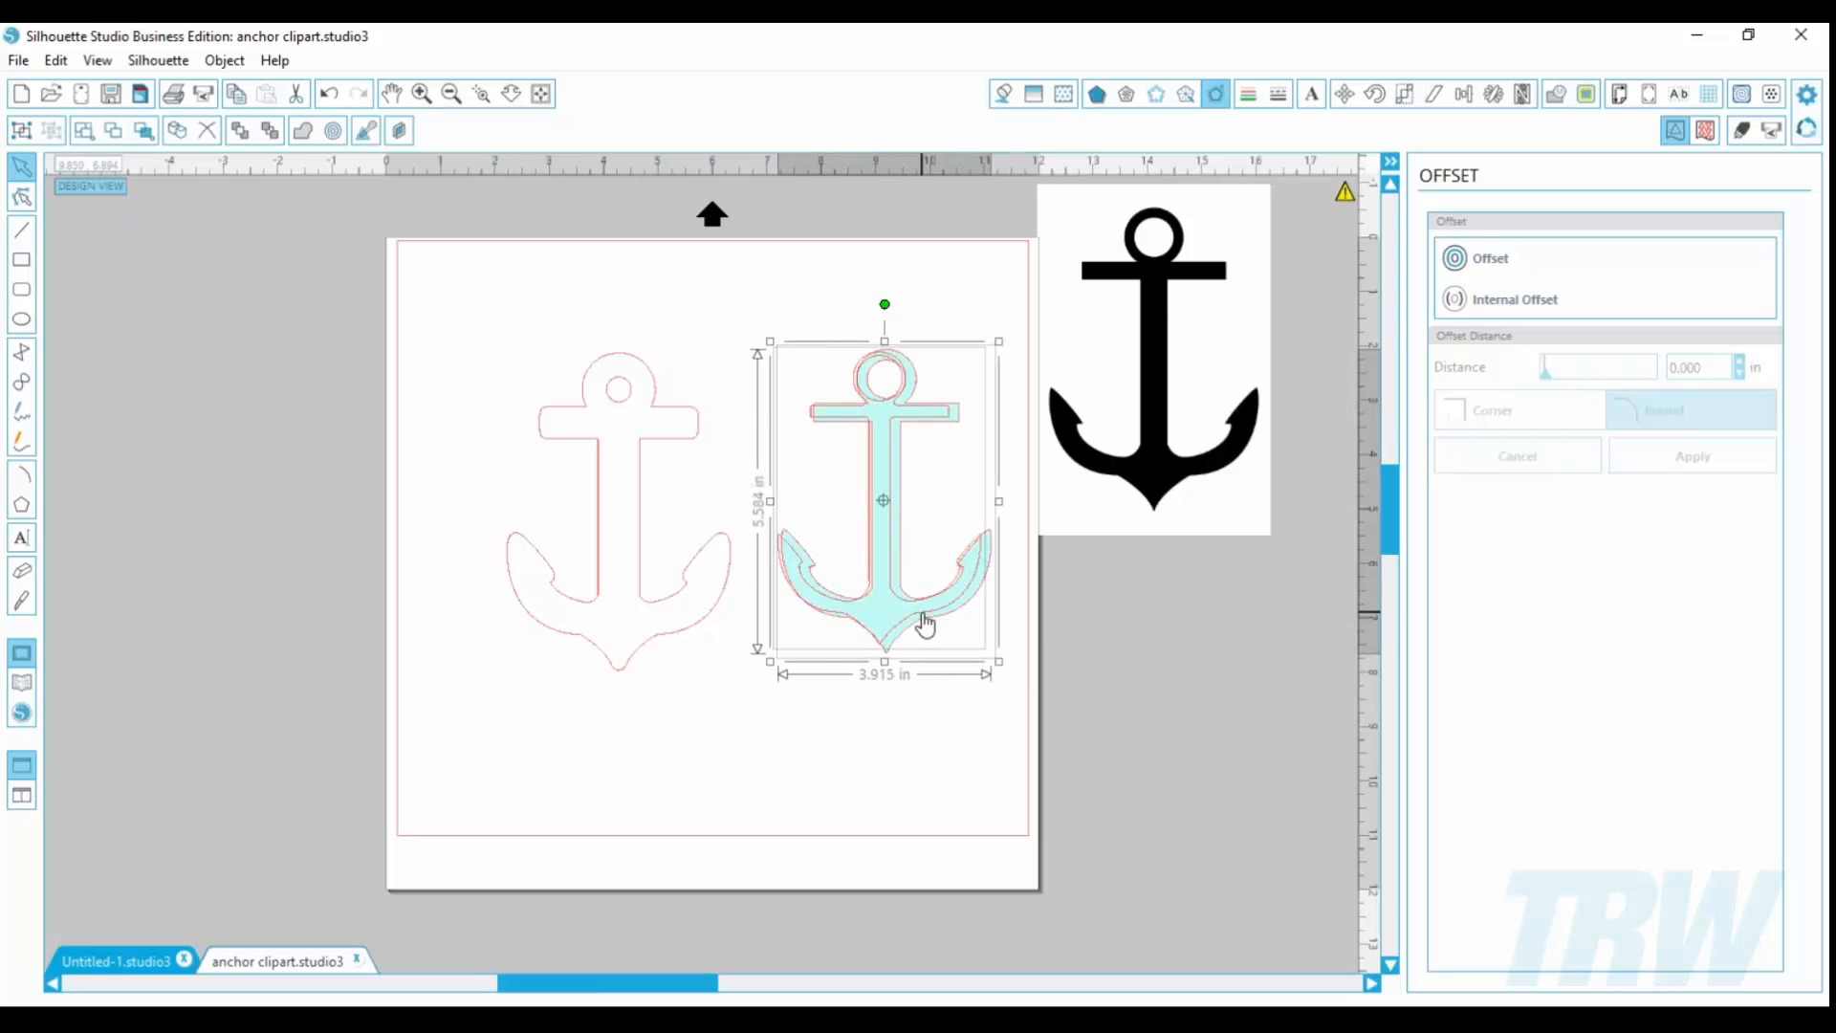
left_click(1464, 95)
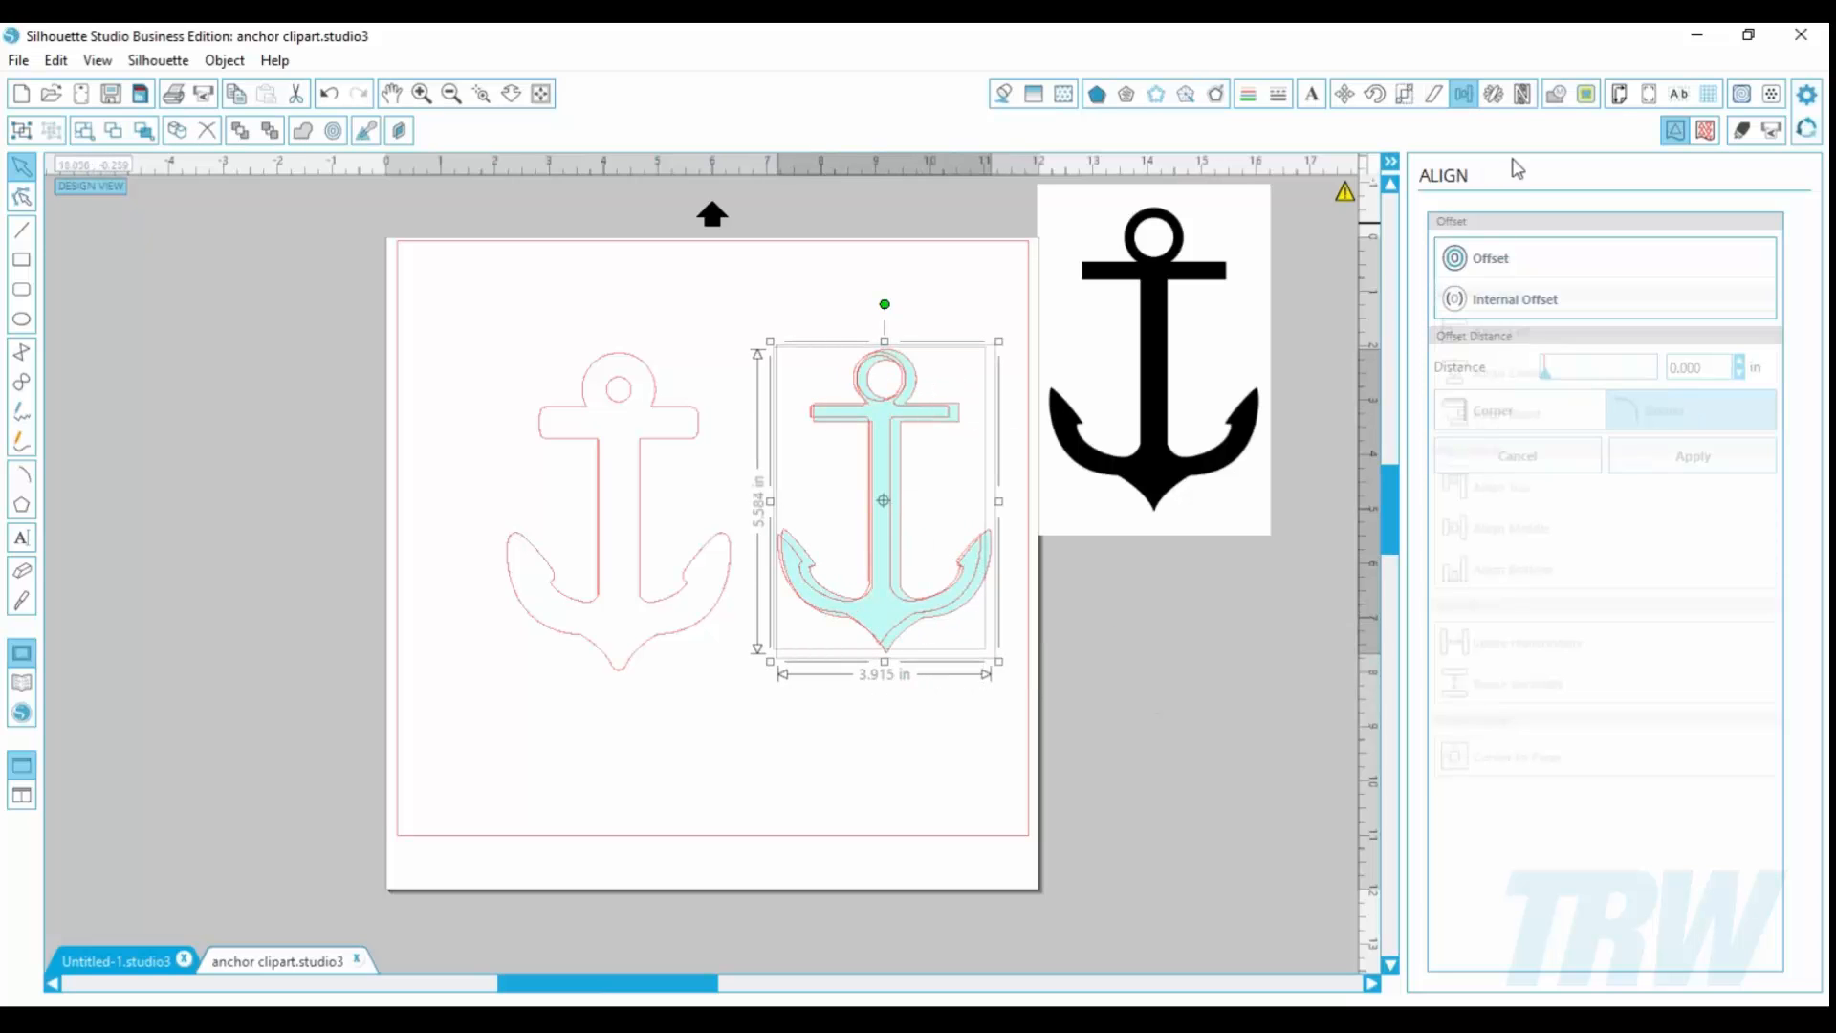
left_click(909, 764)
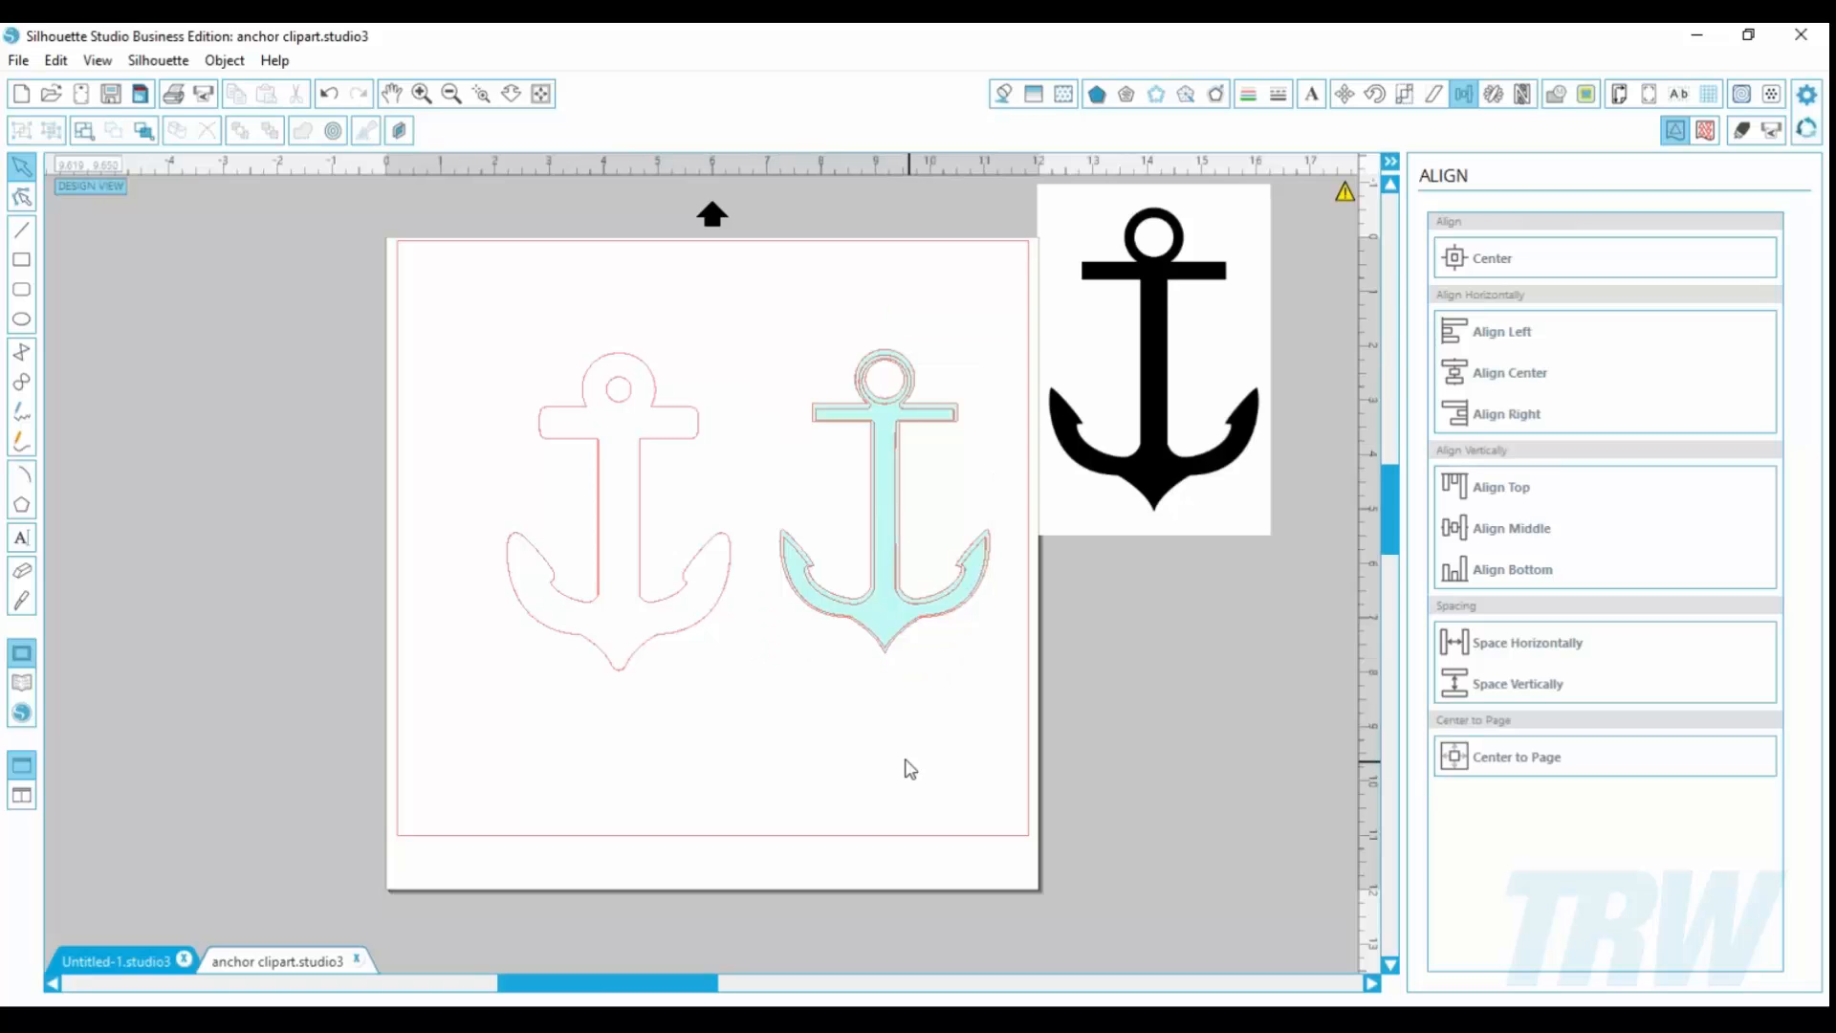
left_click_drag(886, 638, 887, 641)
key("Up")
key("Up")
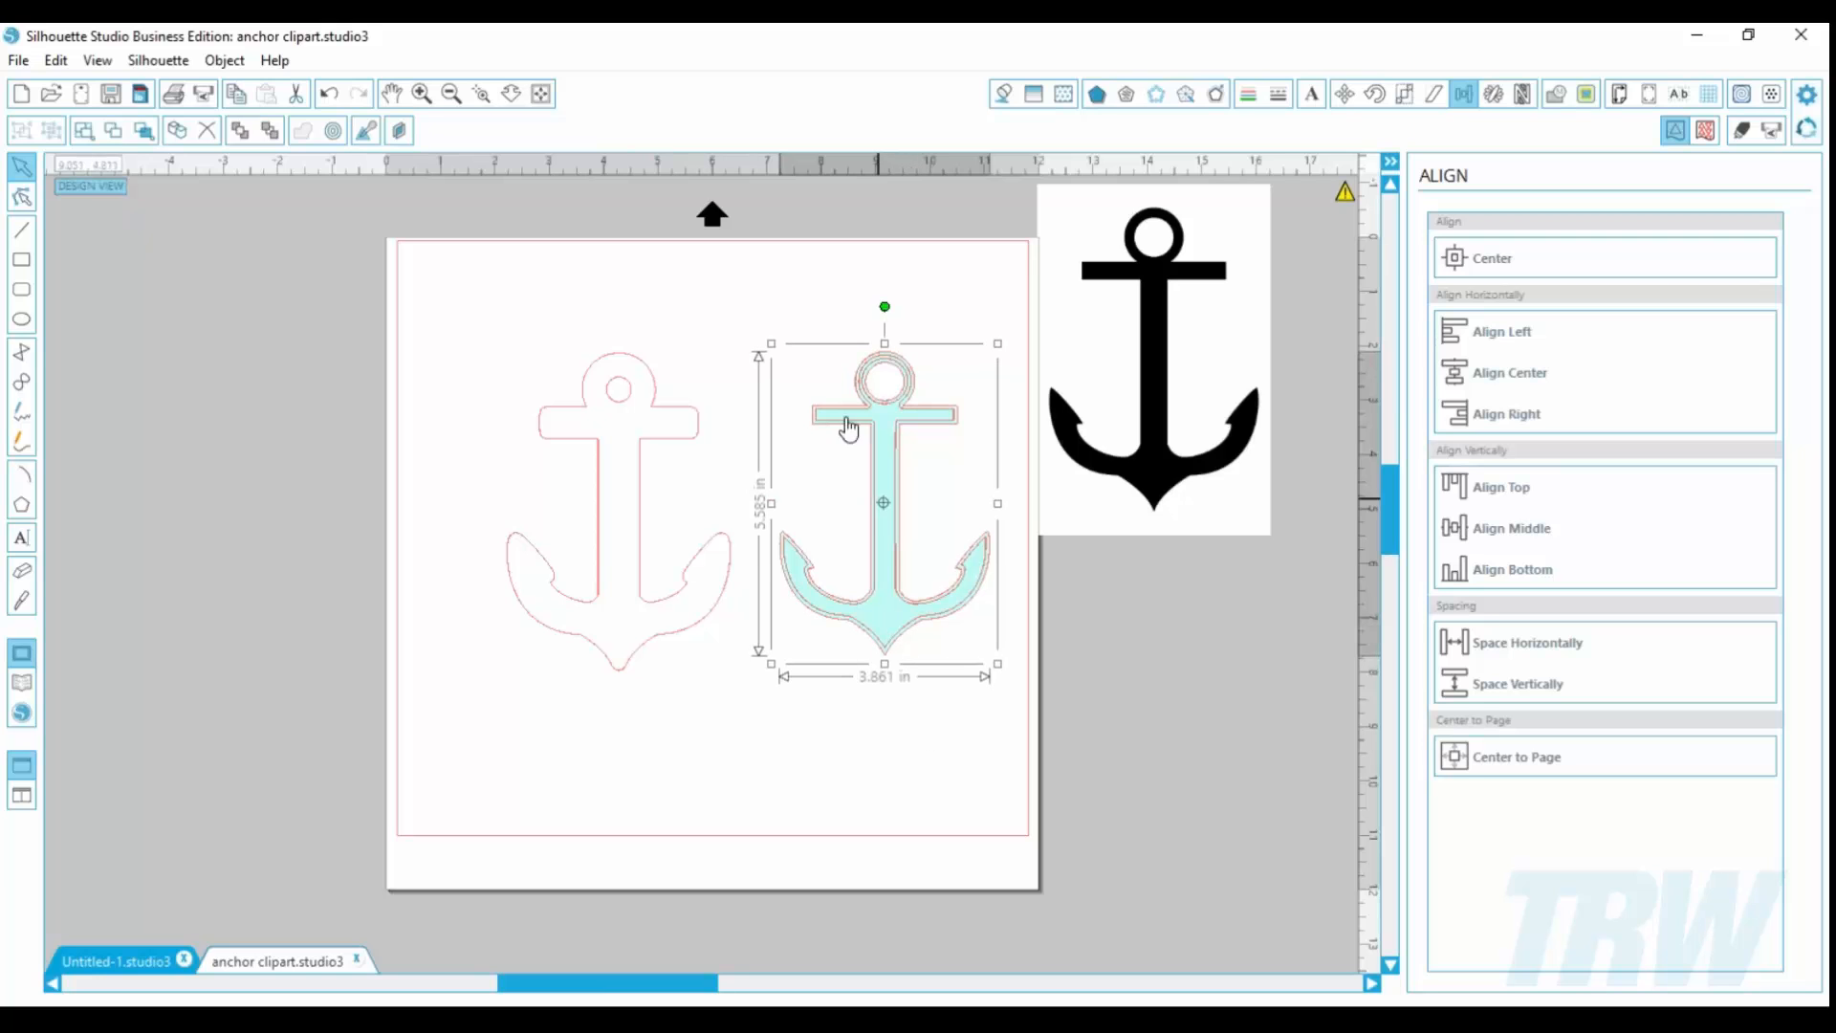
Step: Combine the aqua anchor and its internal offset outline into a compound path
left_click_drag(787, 260, 911, 522)
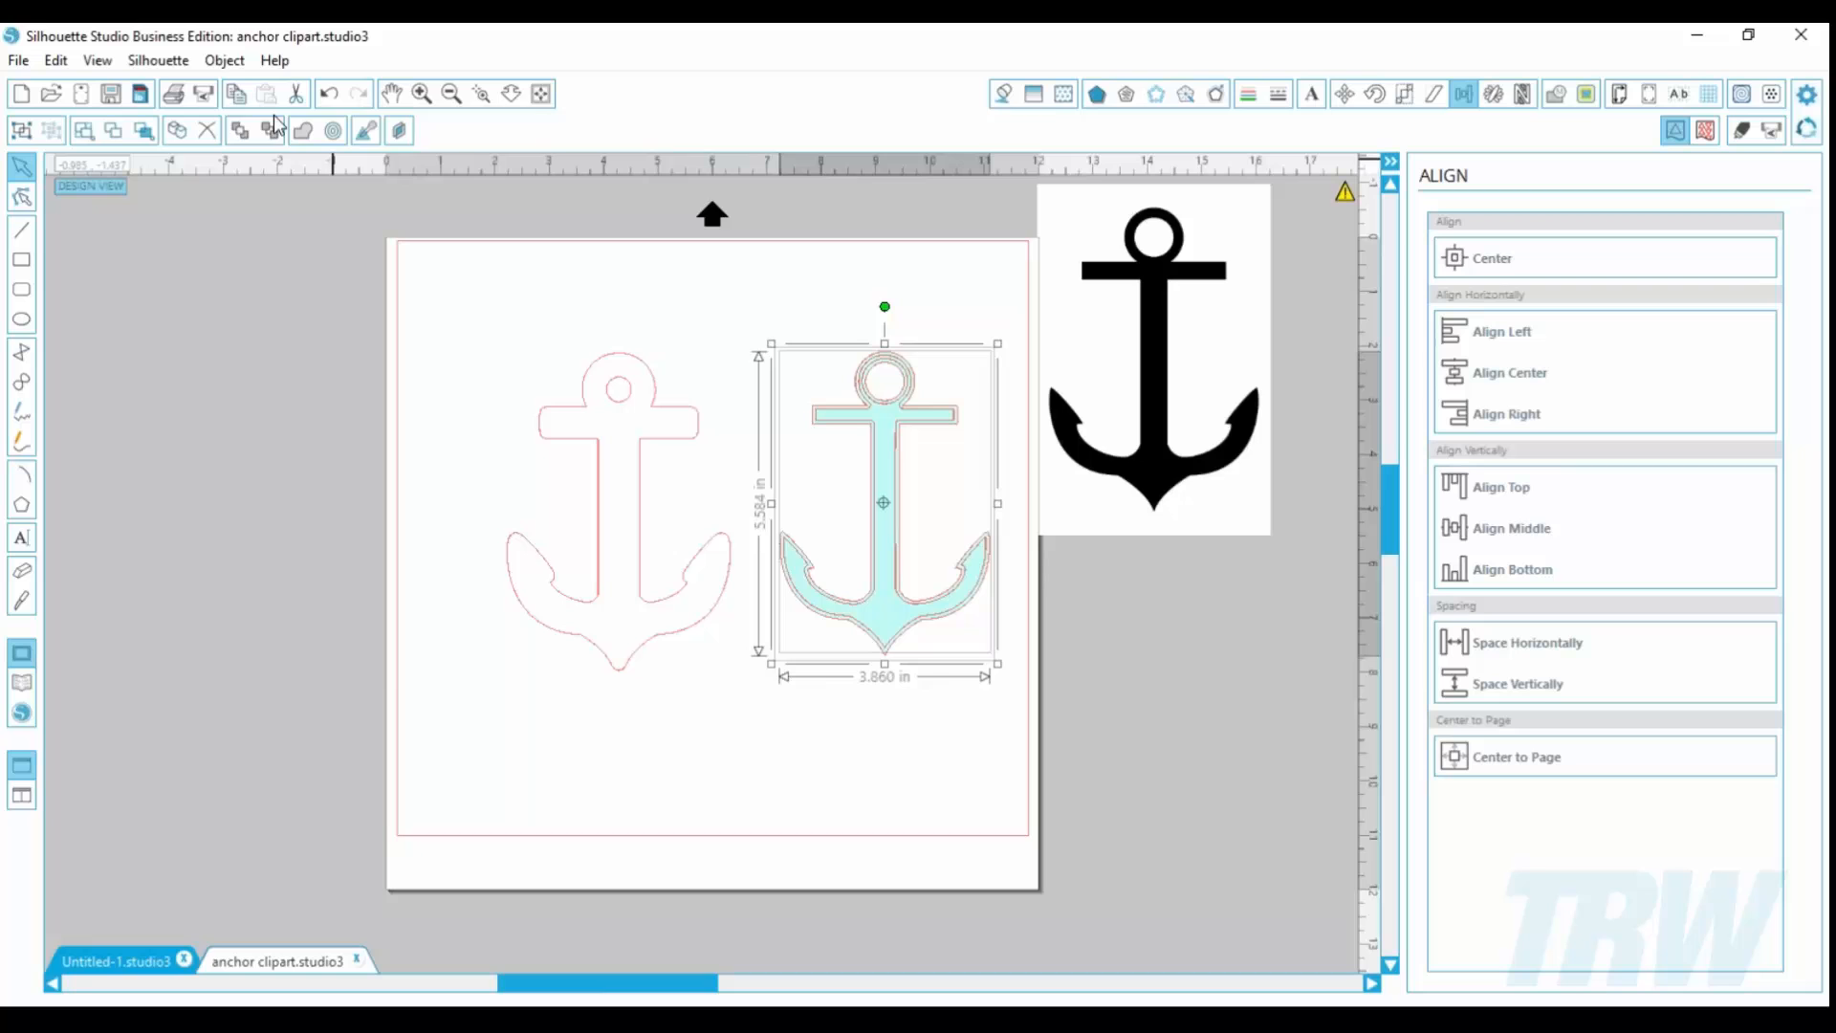
left_click(226, 62)
mouse_move(256, 144)
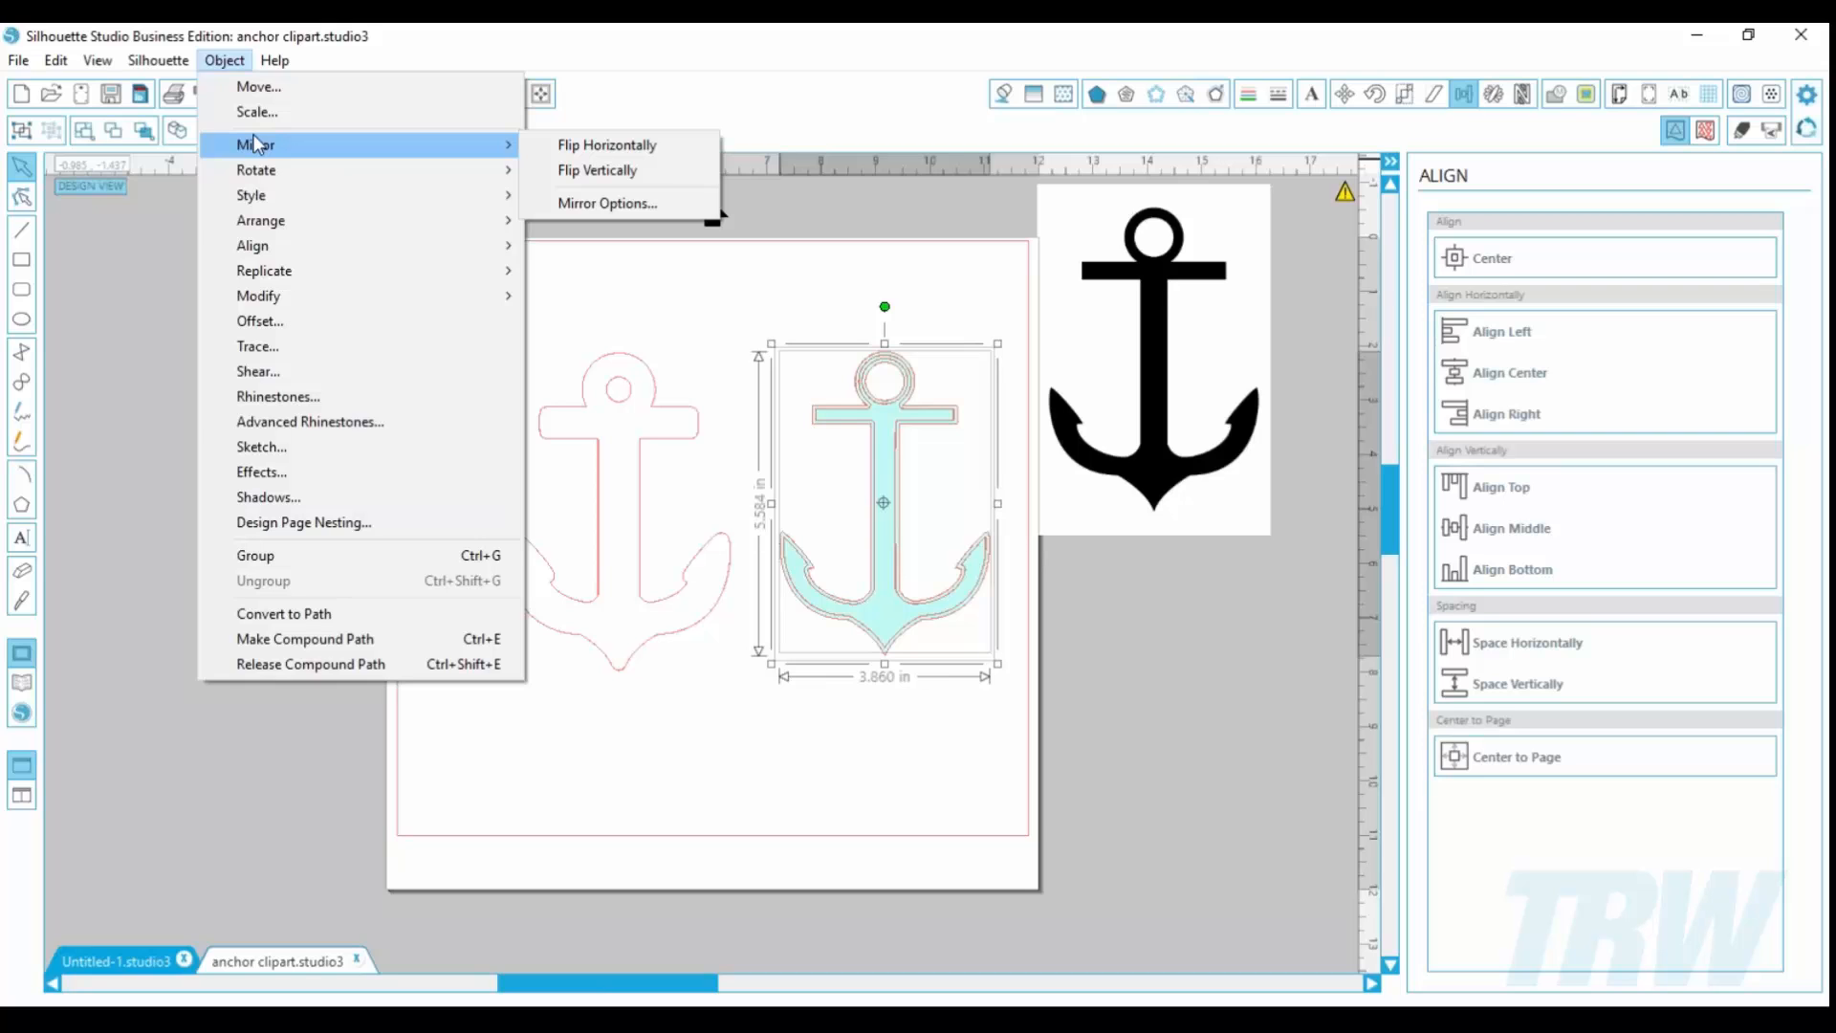
left_click(820, 263)
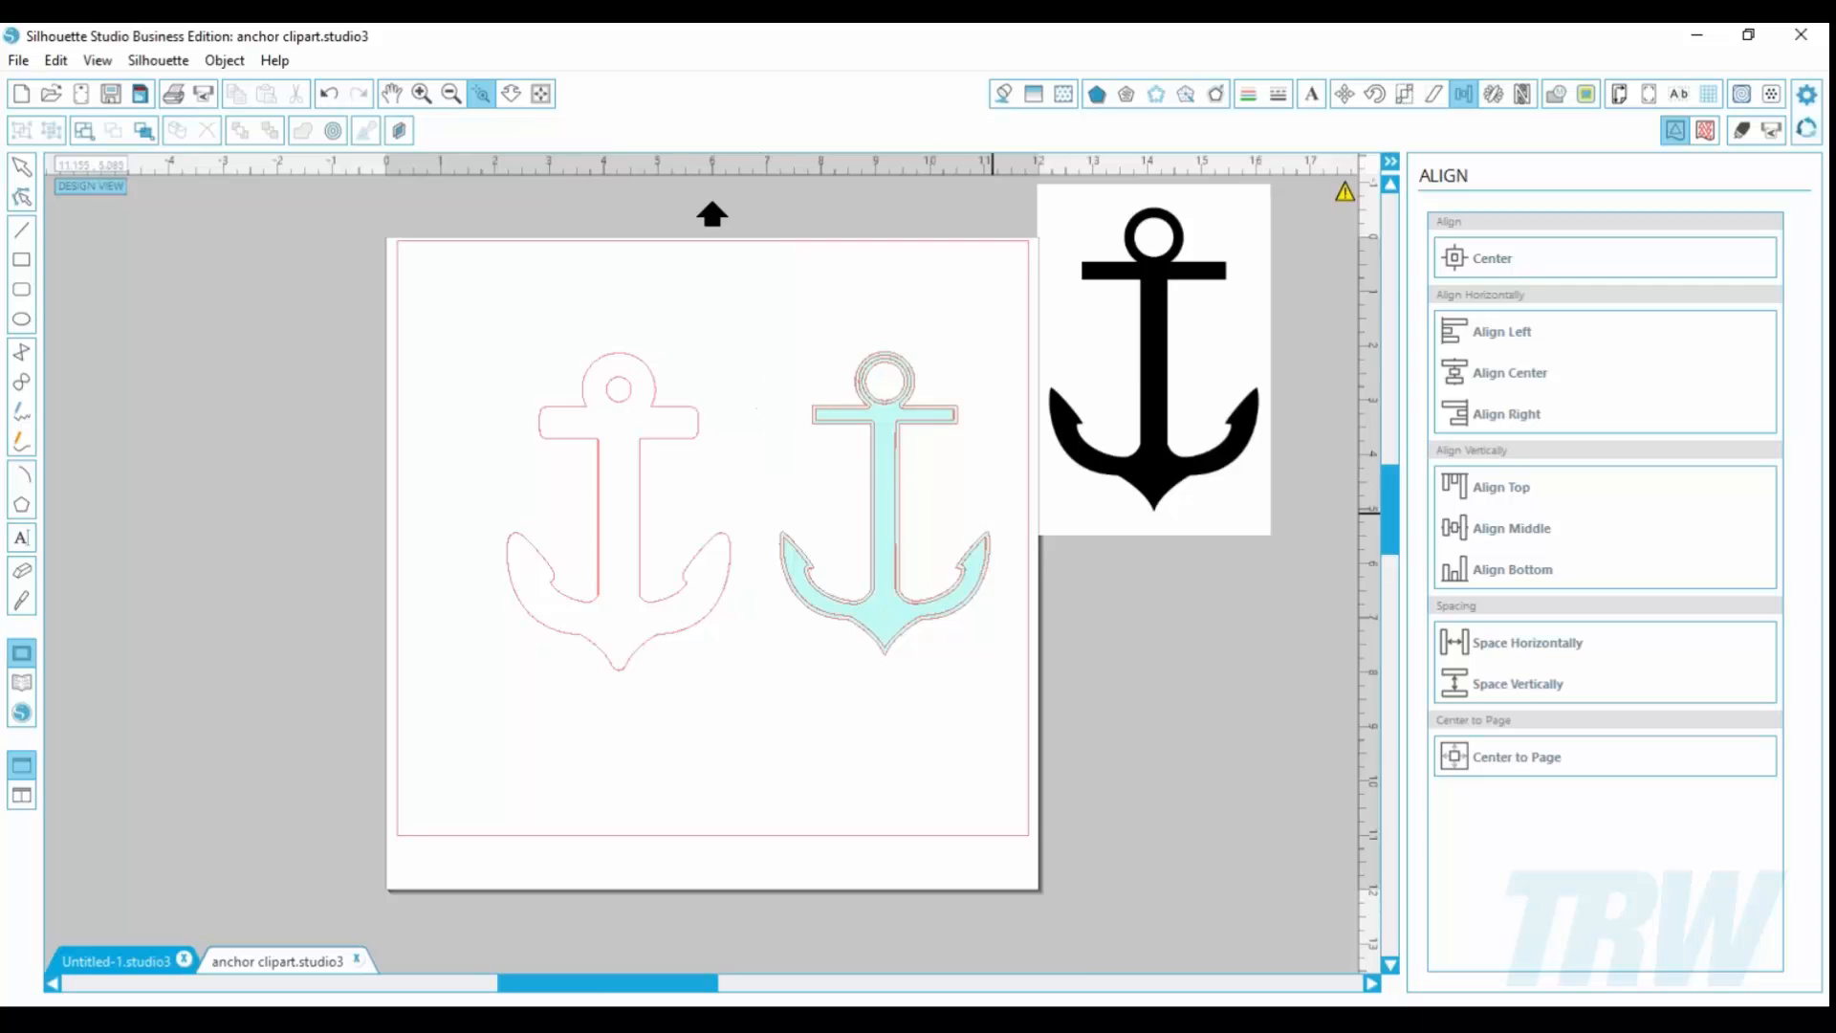
left_click_drag(757, 328, 1004, 553)
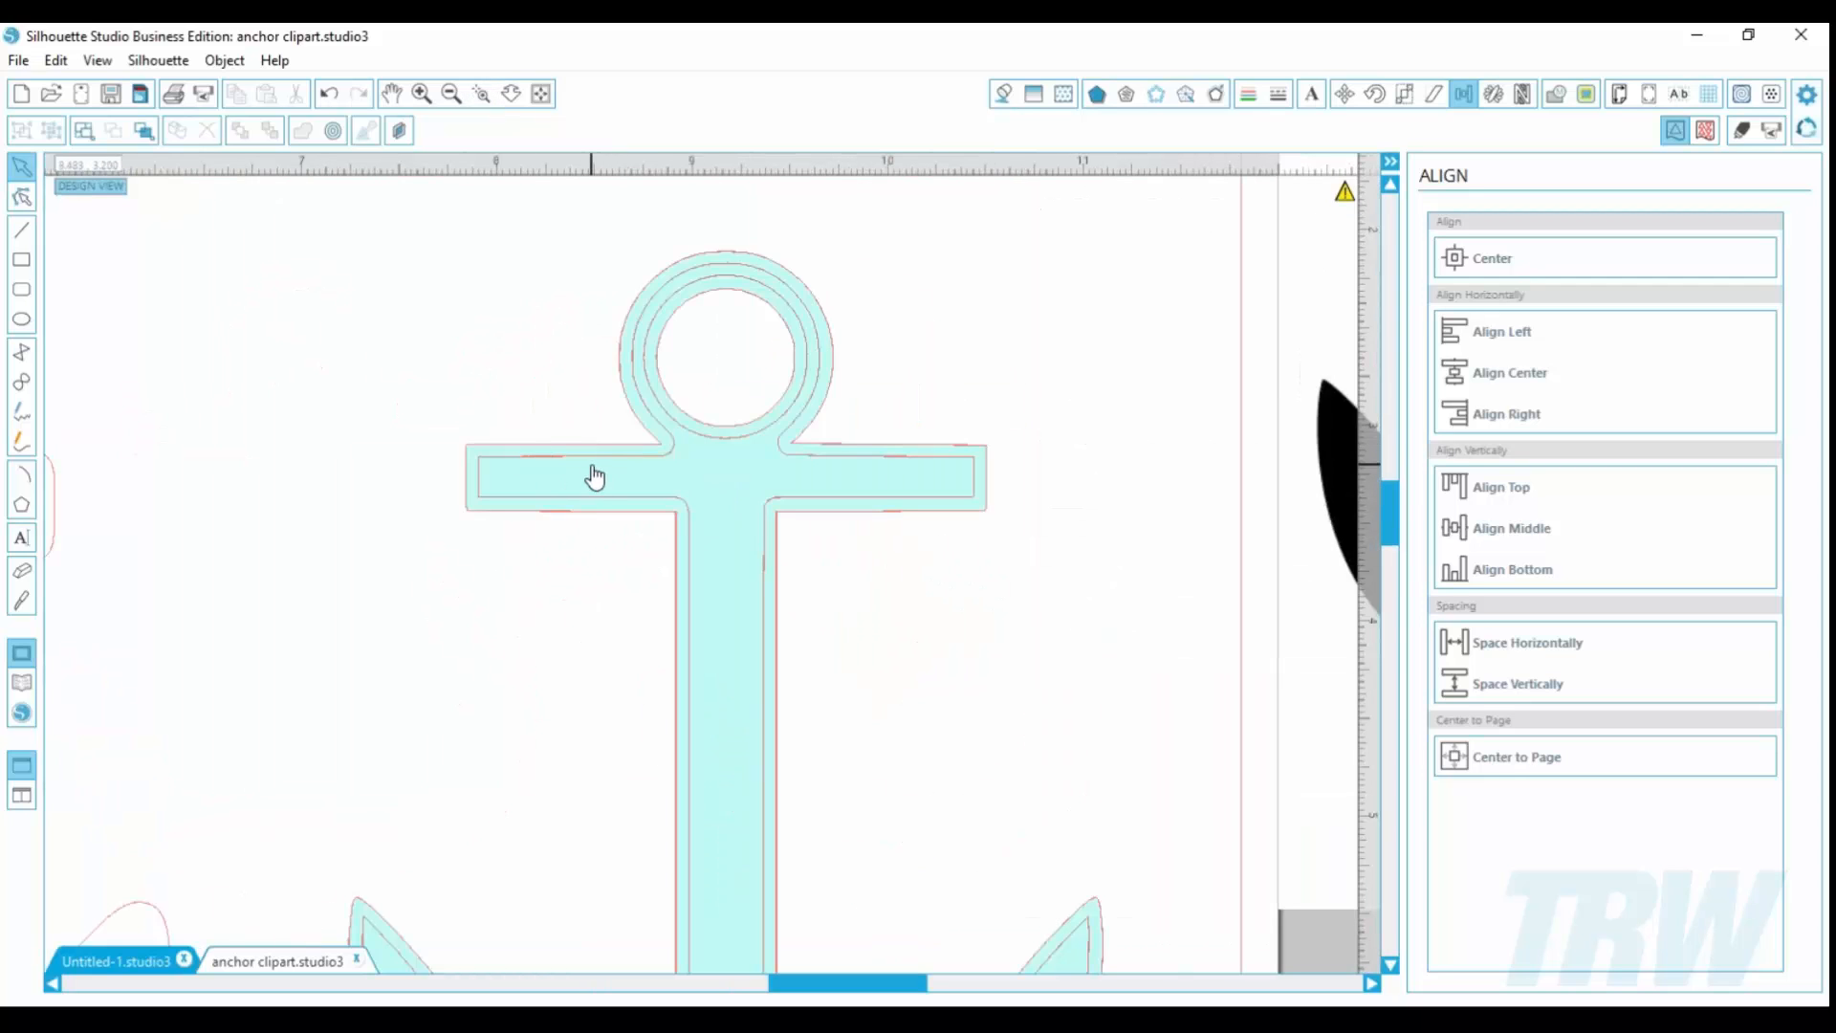
left_click_drag(467, 313, 688, 645)
left_click(225, 60)
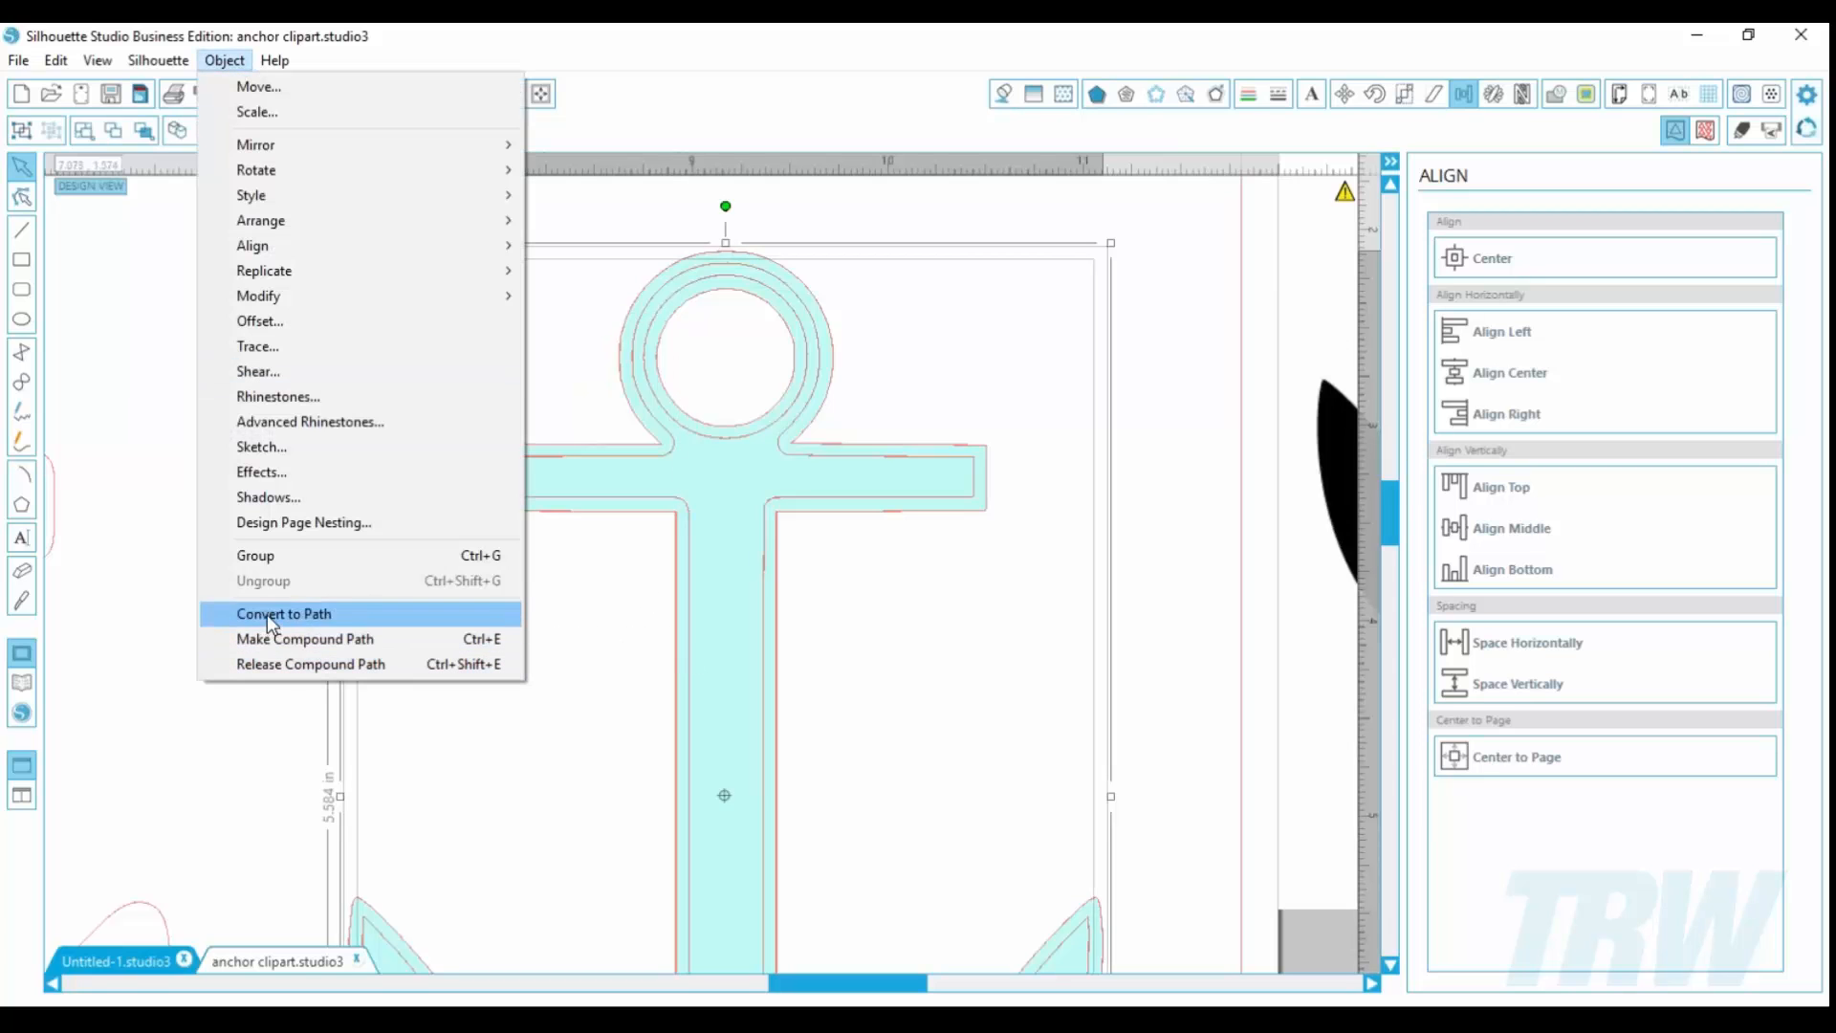
left_click(255, 640)
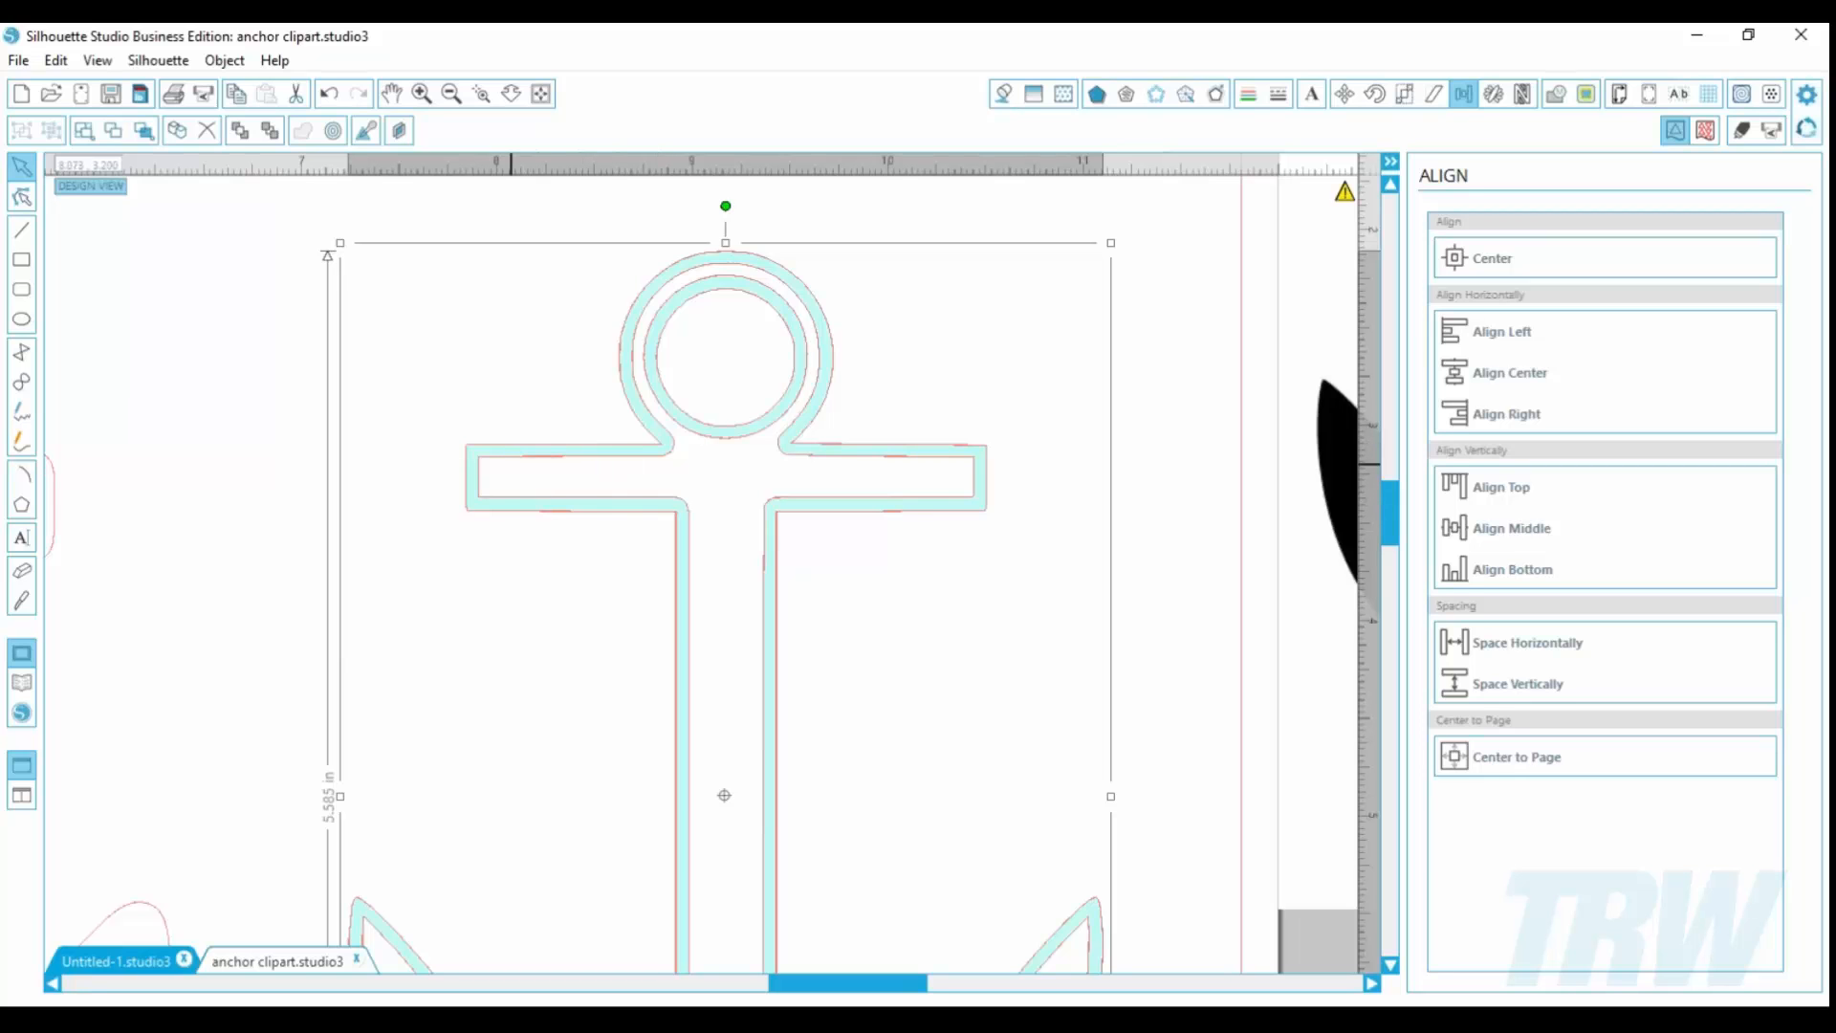
Step: Move the compound-path anchor slightly up the page and delete it
left_click(542, 99)
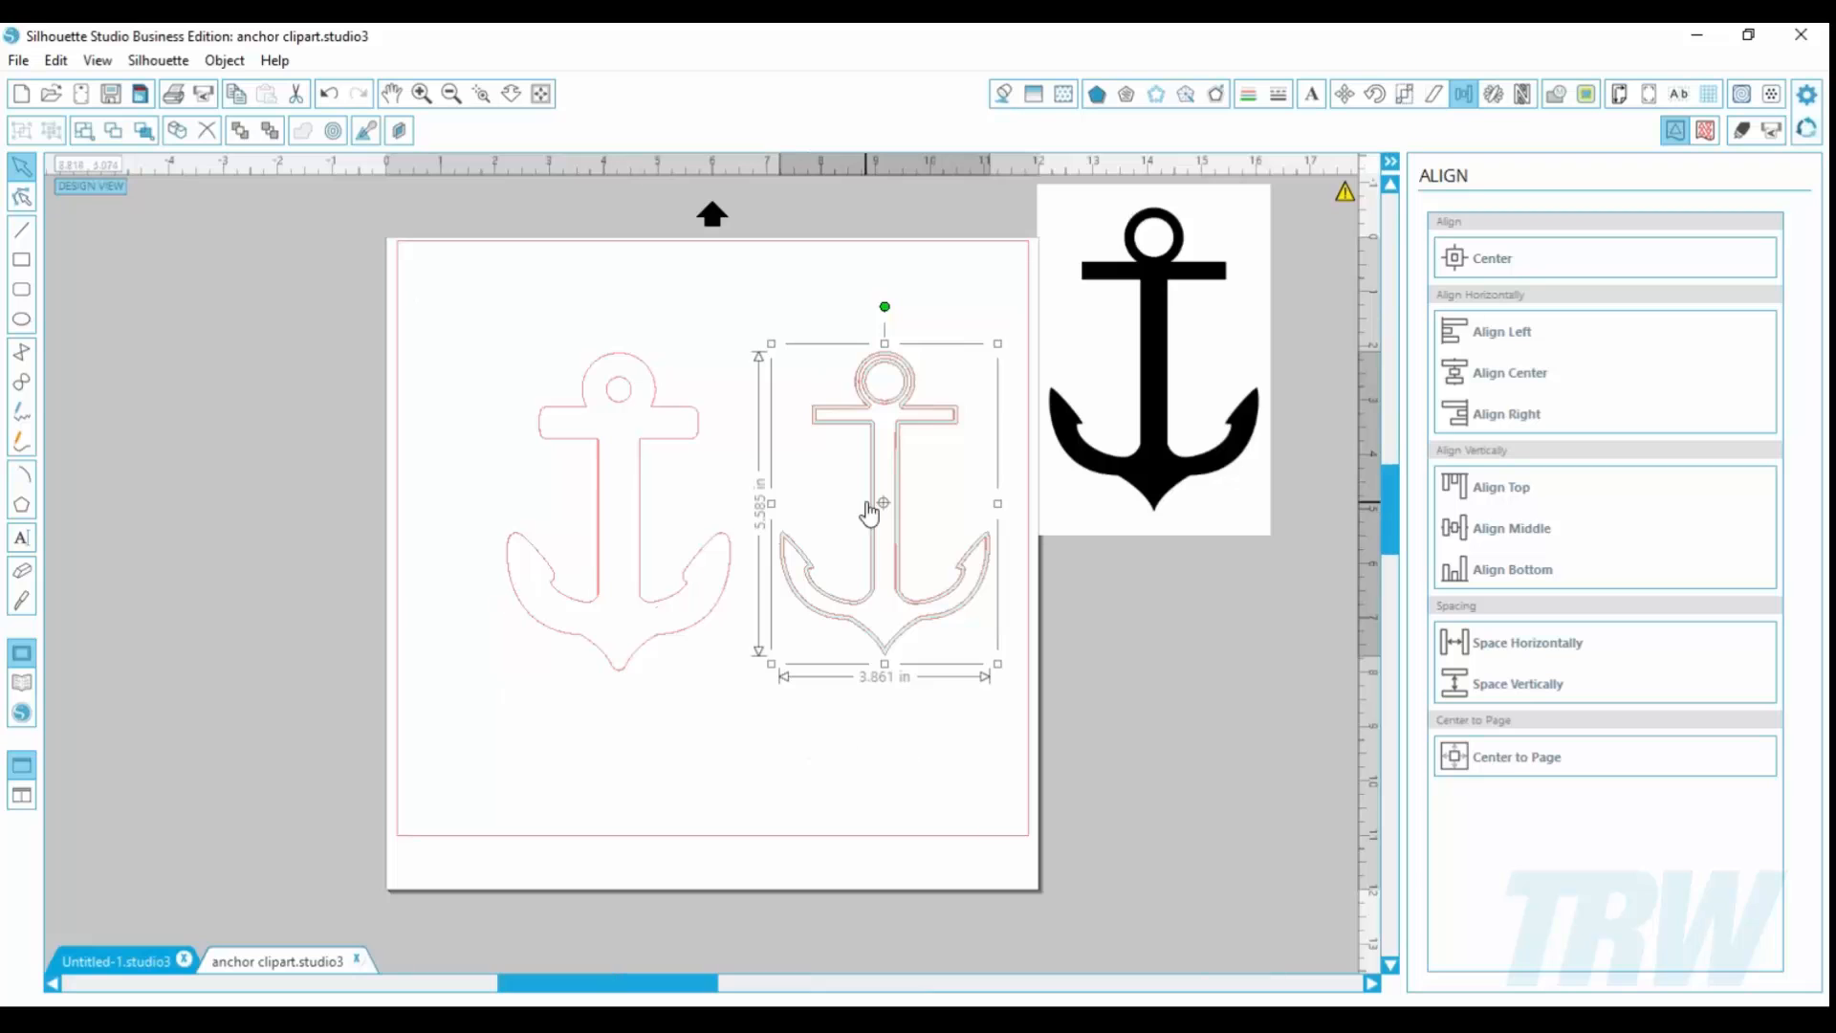
mouse_move(859, 500)
left_mouse_down()
mouse_move(848, 443)
mouse_move(871, 468)
left_mouse_up()
left_click(894, 762)
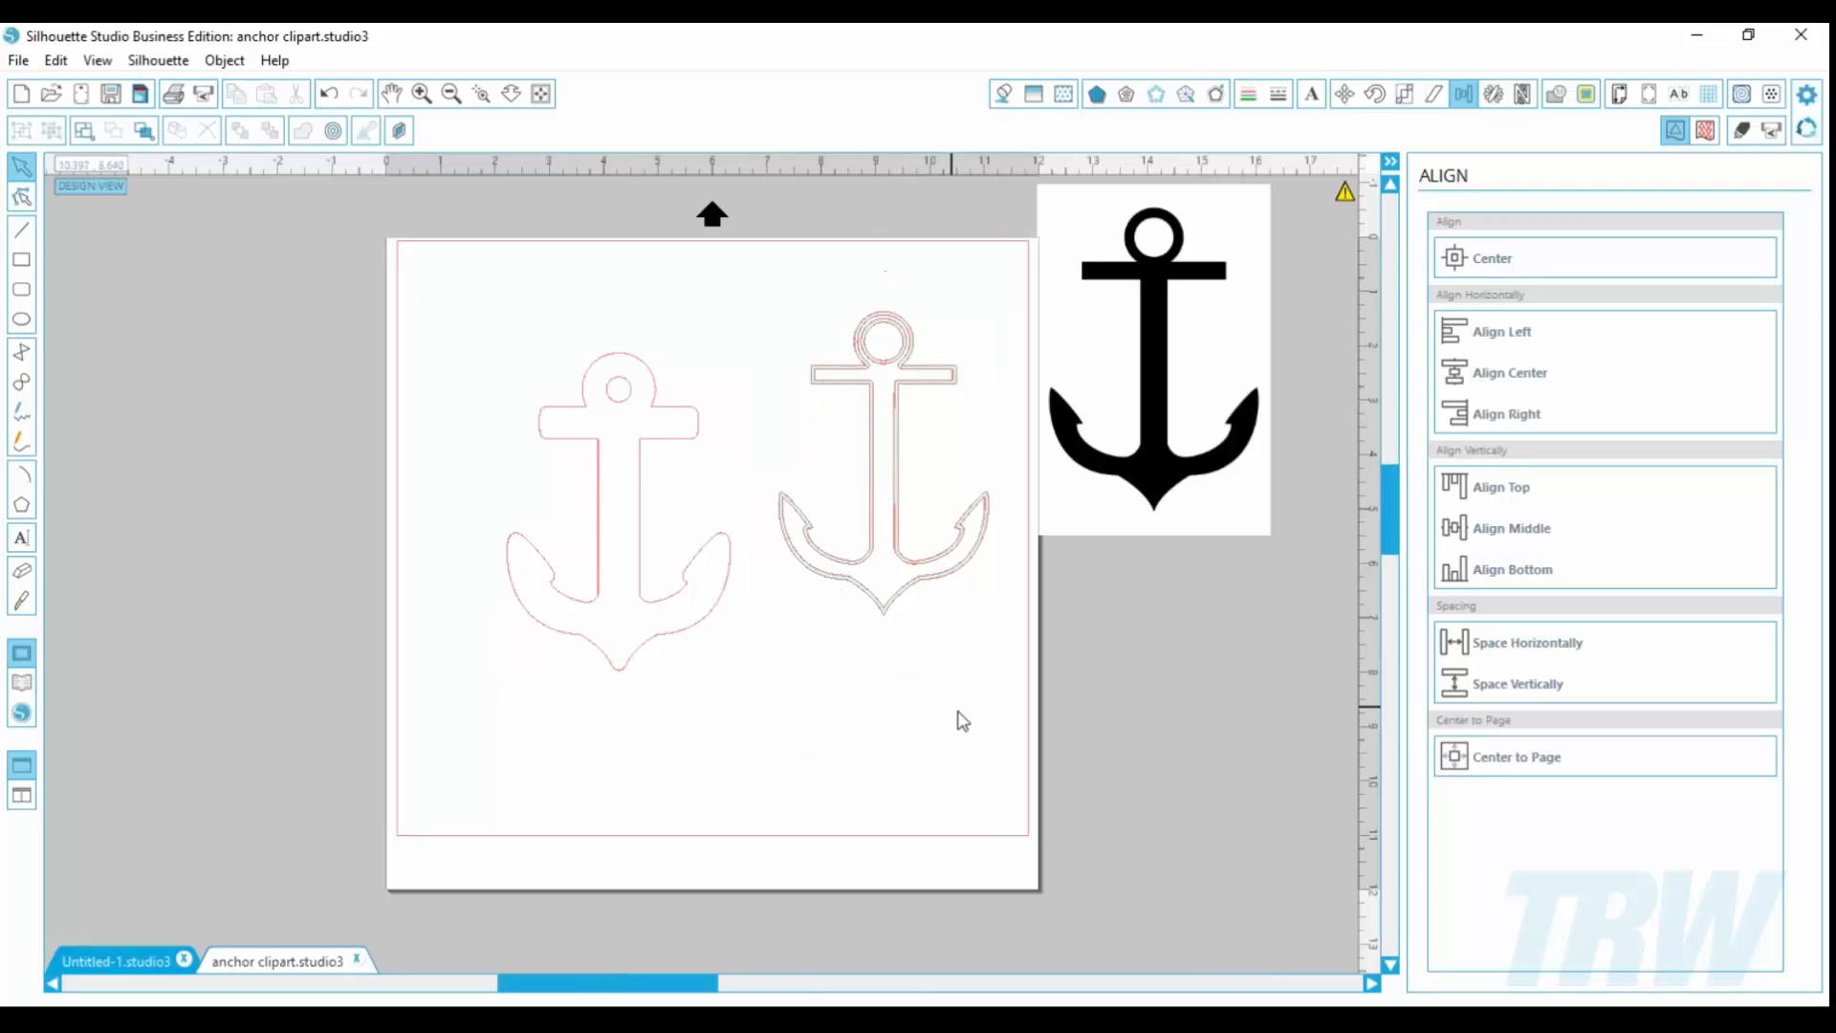
left_click_drag(962, 722, 861, 459)
key("Delete")
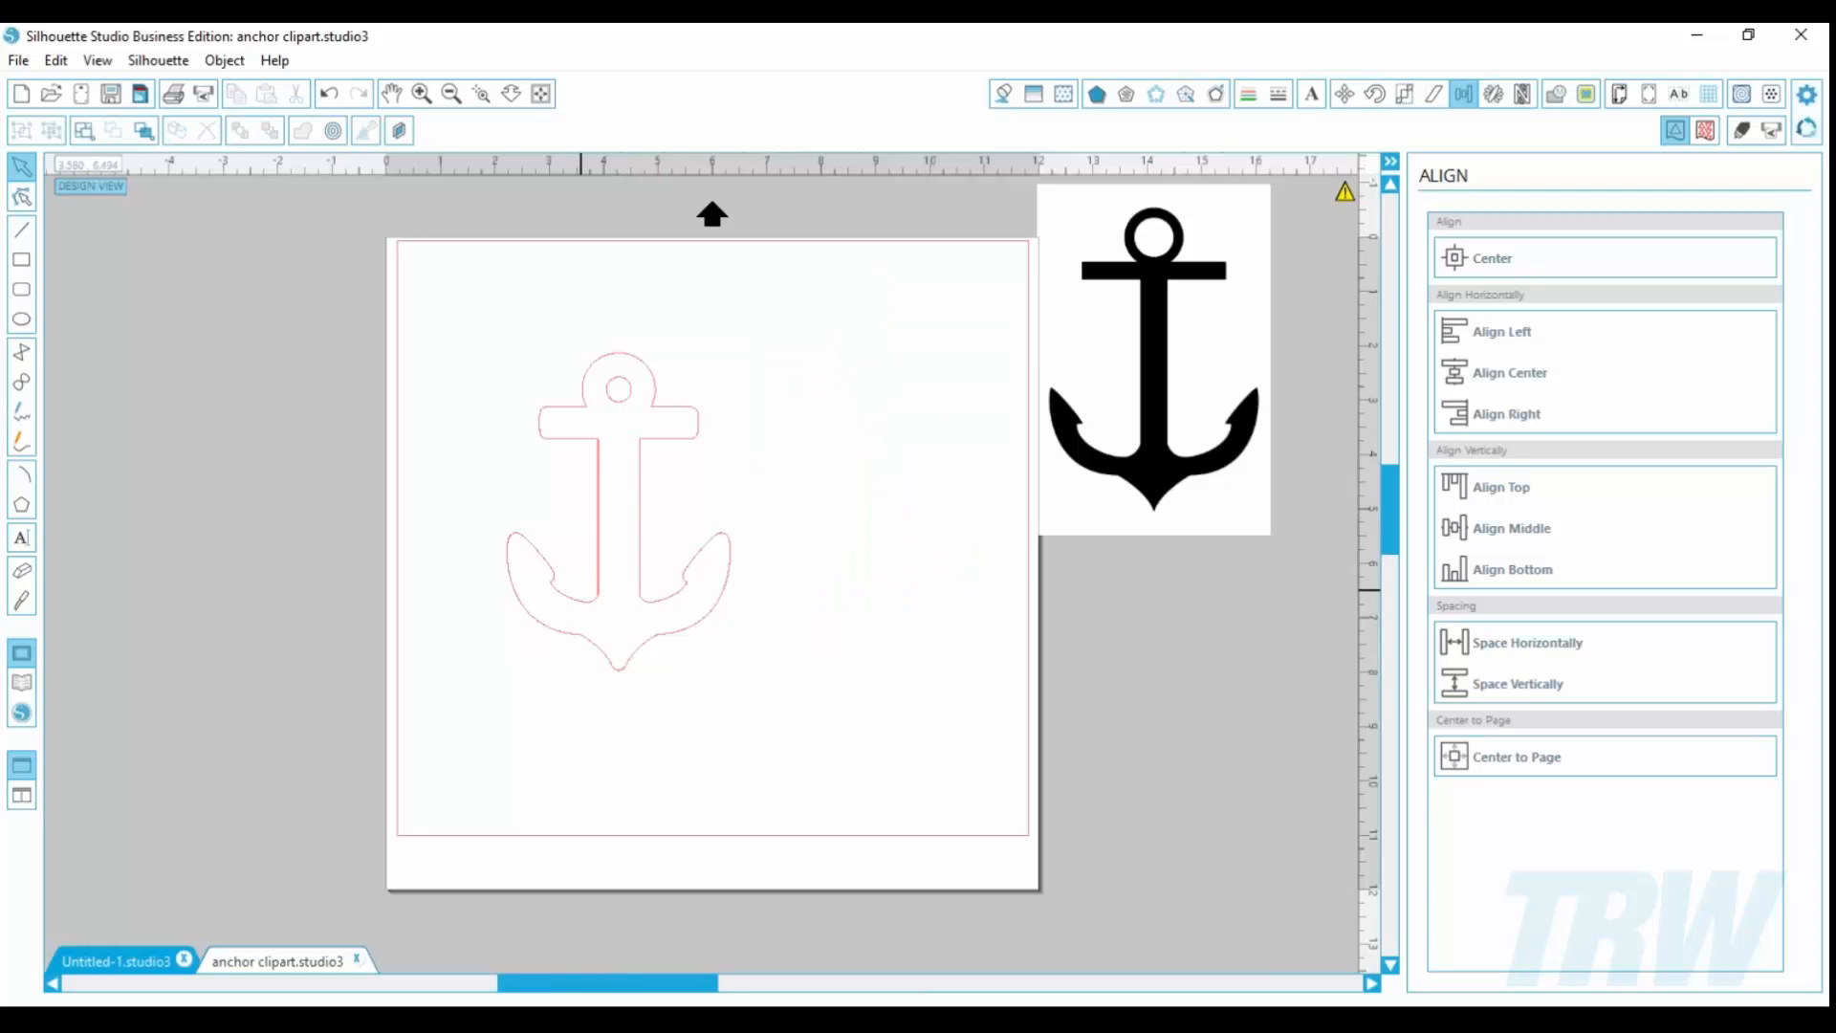
Step: Apply the Edge rhinestone effect to the remaining anchor outline with 10ss stones and 0.039-inch spacing
left_click(584, 612)
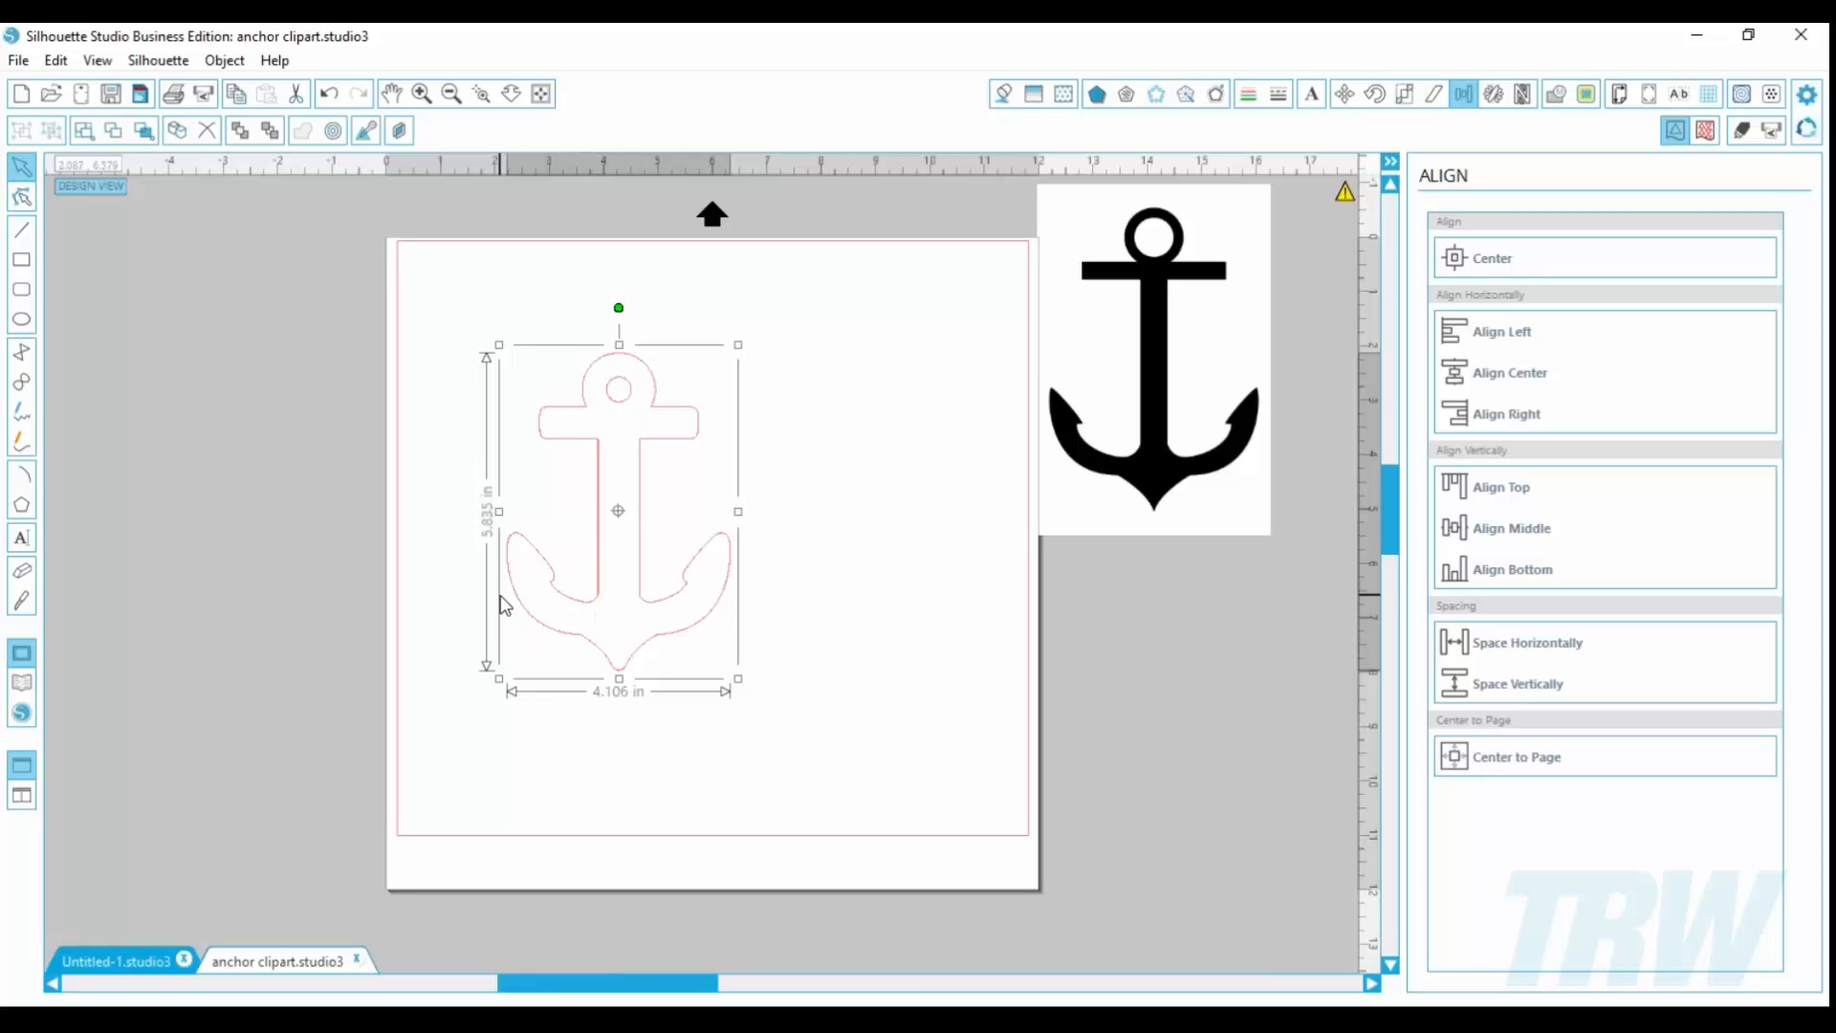
left_click(1156, 92)
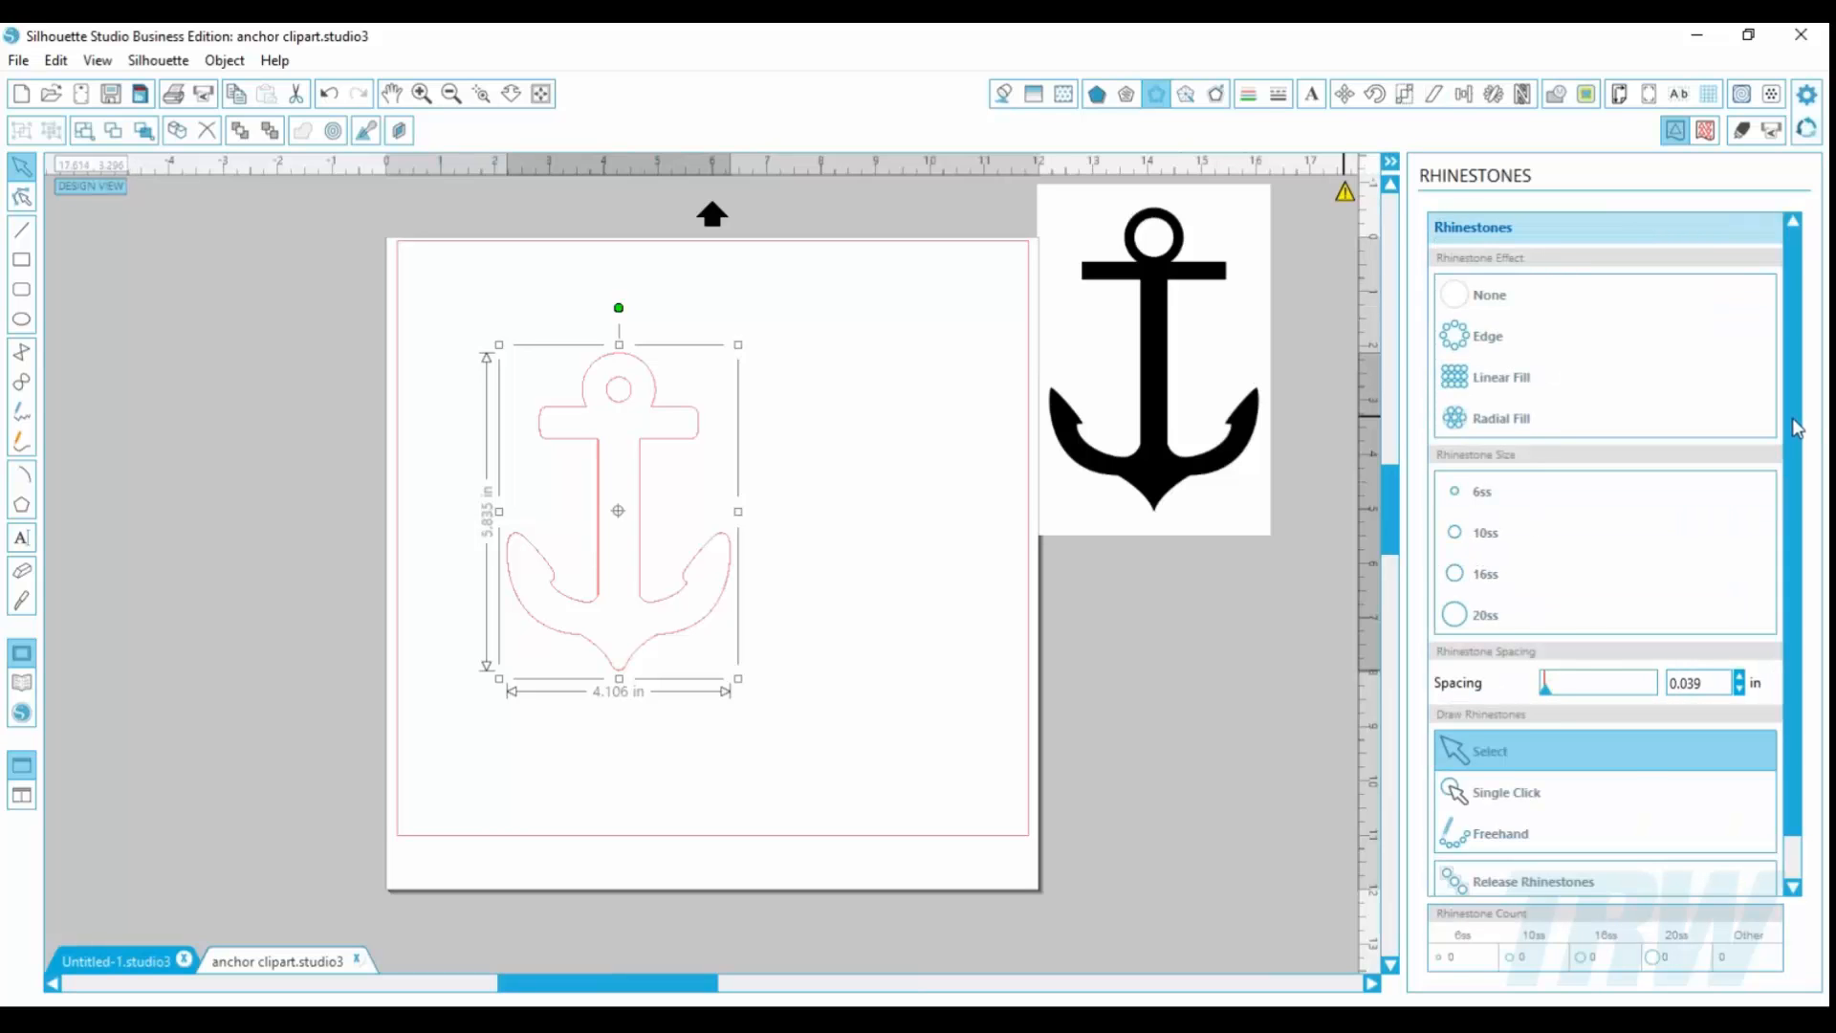
left_click_drag(1797, 427, 1782, 377)
left_click(1522, 340)
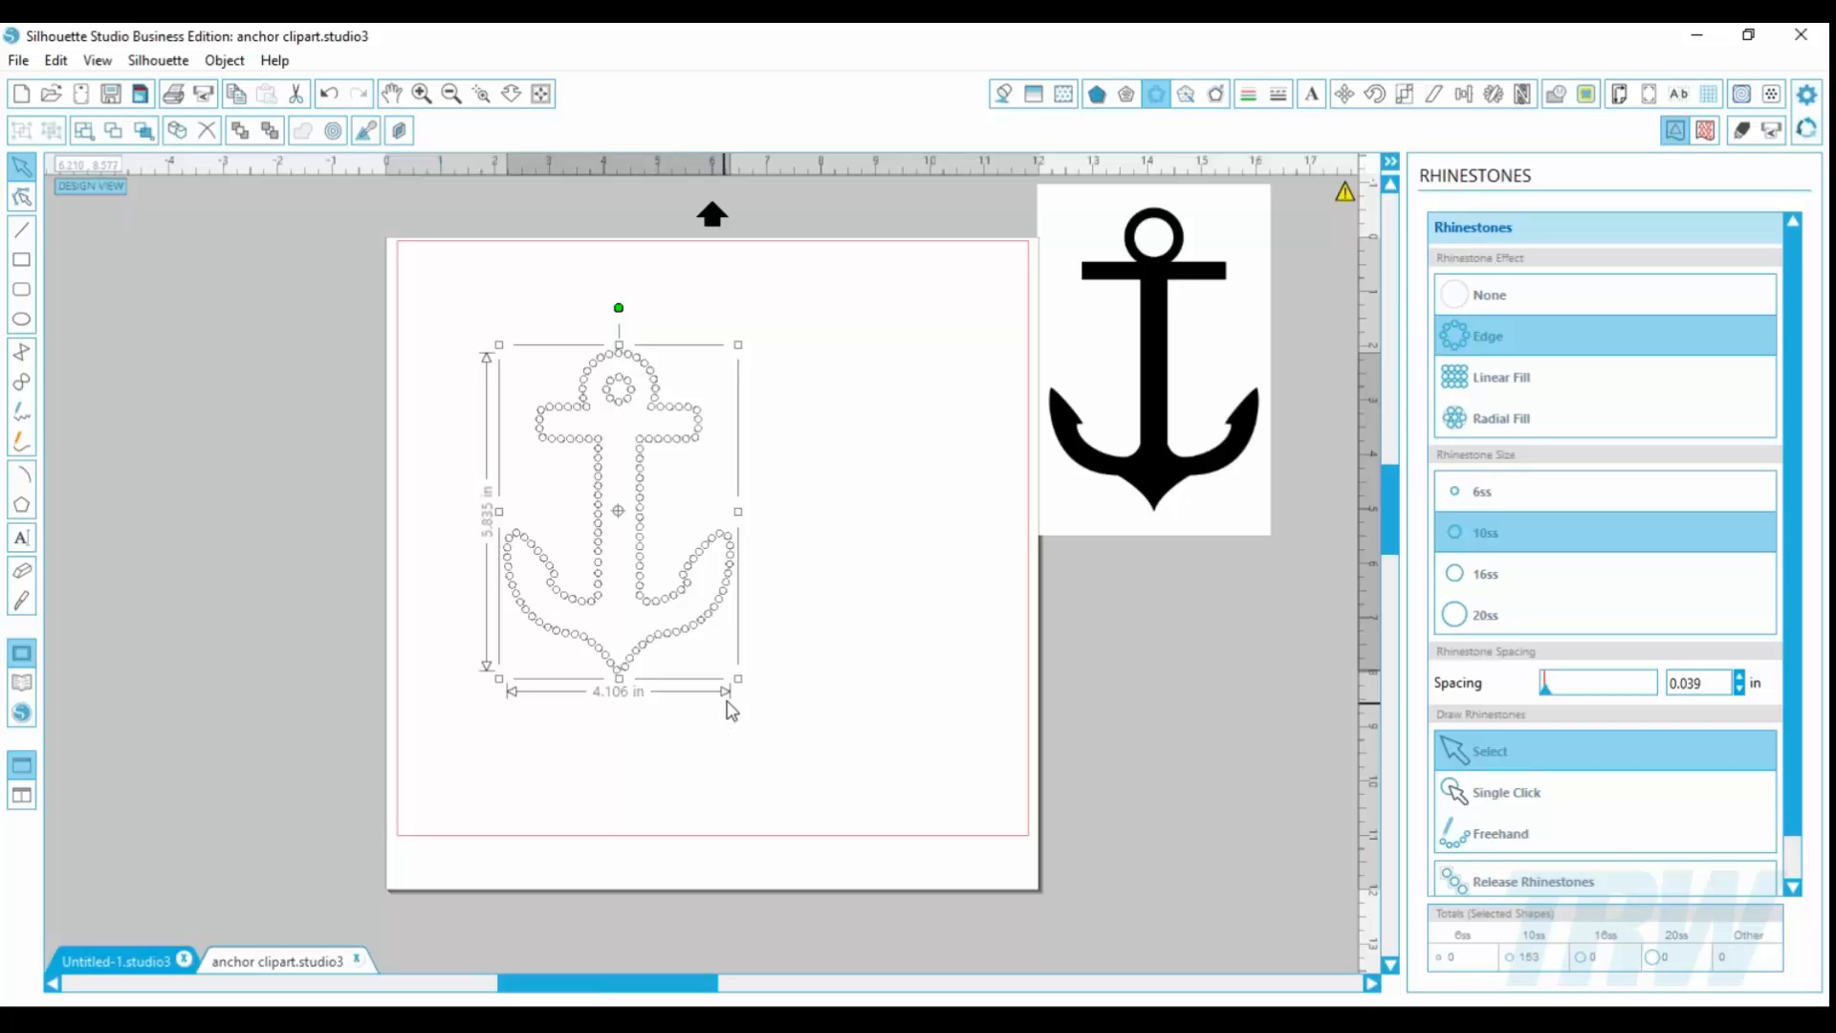
Step: Scale the rhinestone anchor down to about 3.43 by 4.87 inches and replace it on the page with the black anchor image
left_click_drag(737, 705, 779, 583)
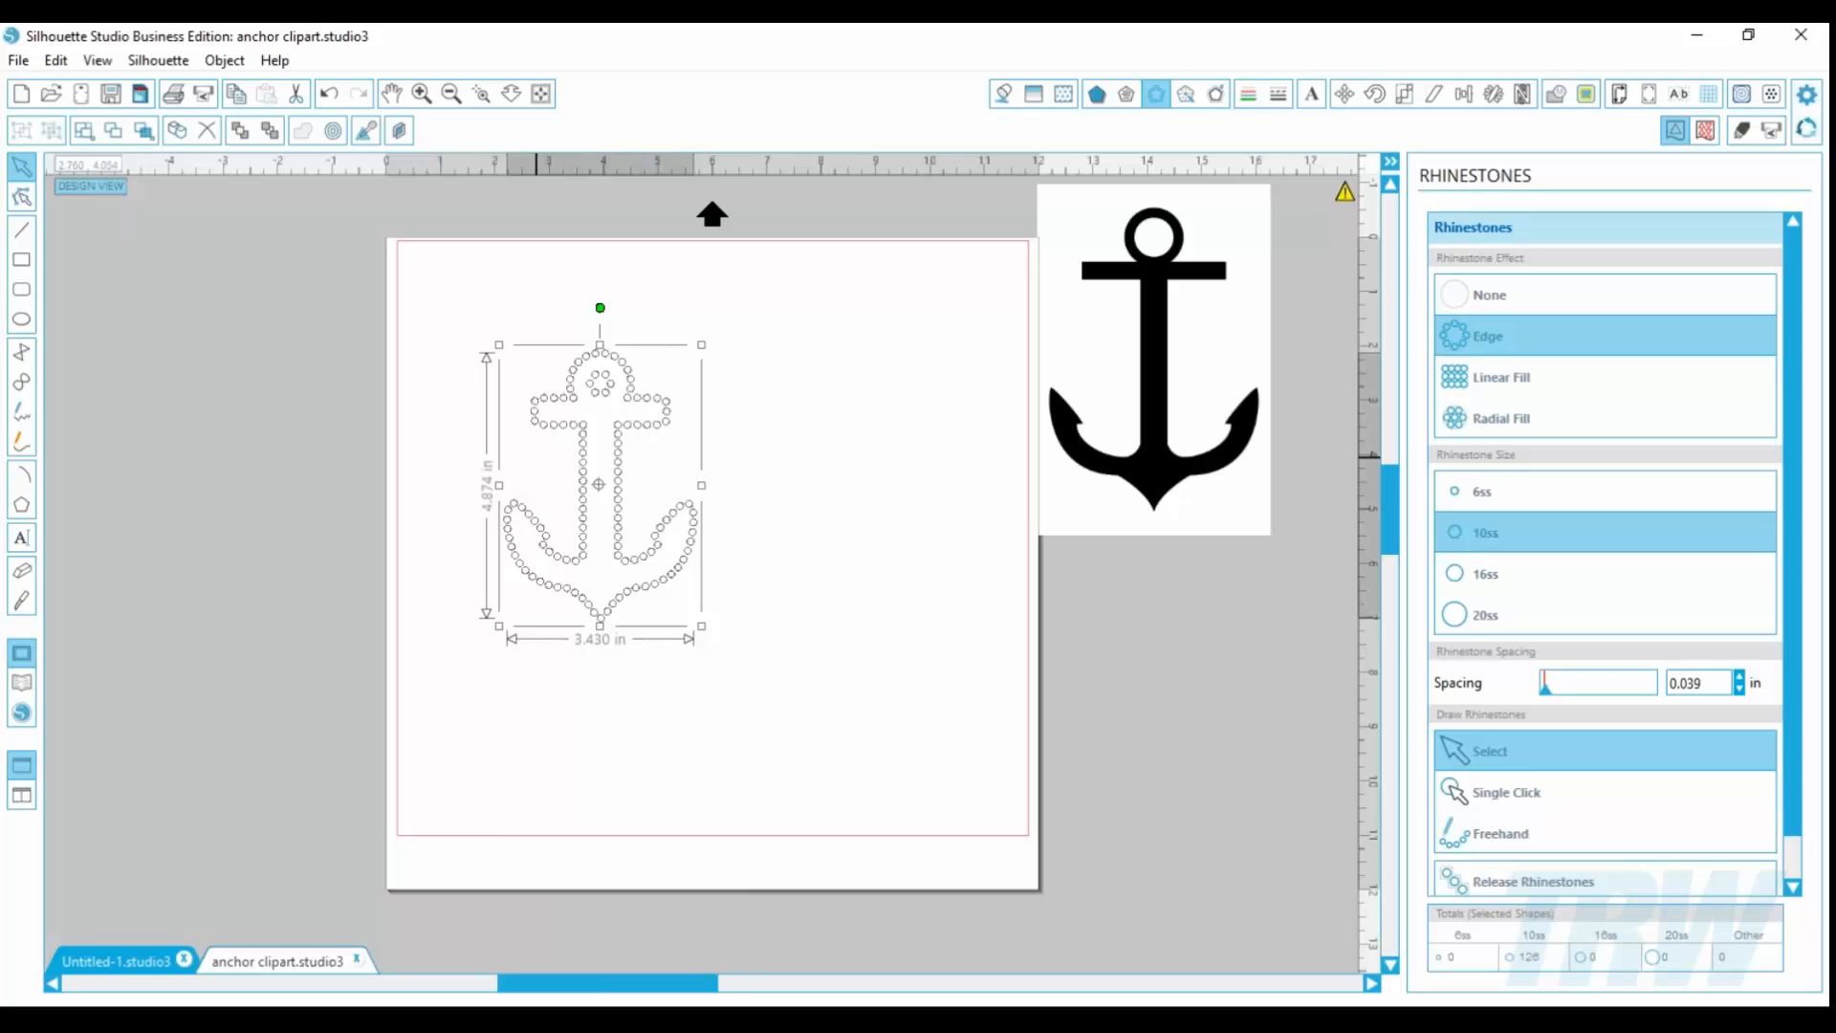
left_click_drag(571, 456, 264, 371)
left_click_drag(1189, 396, 679, 520)
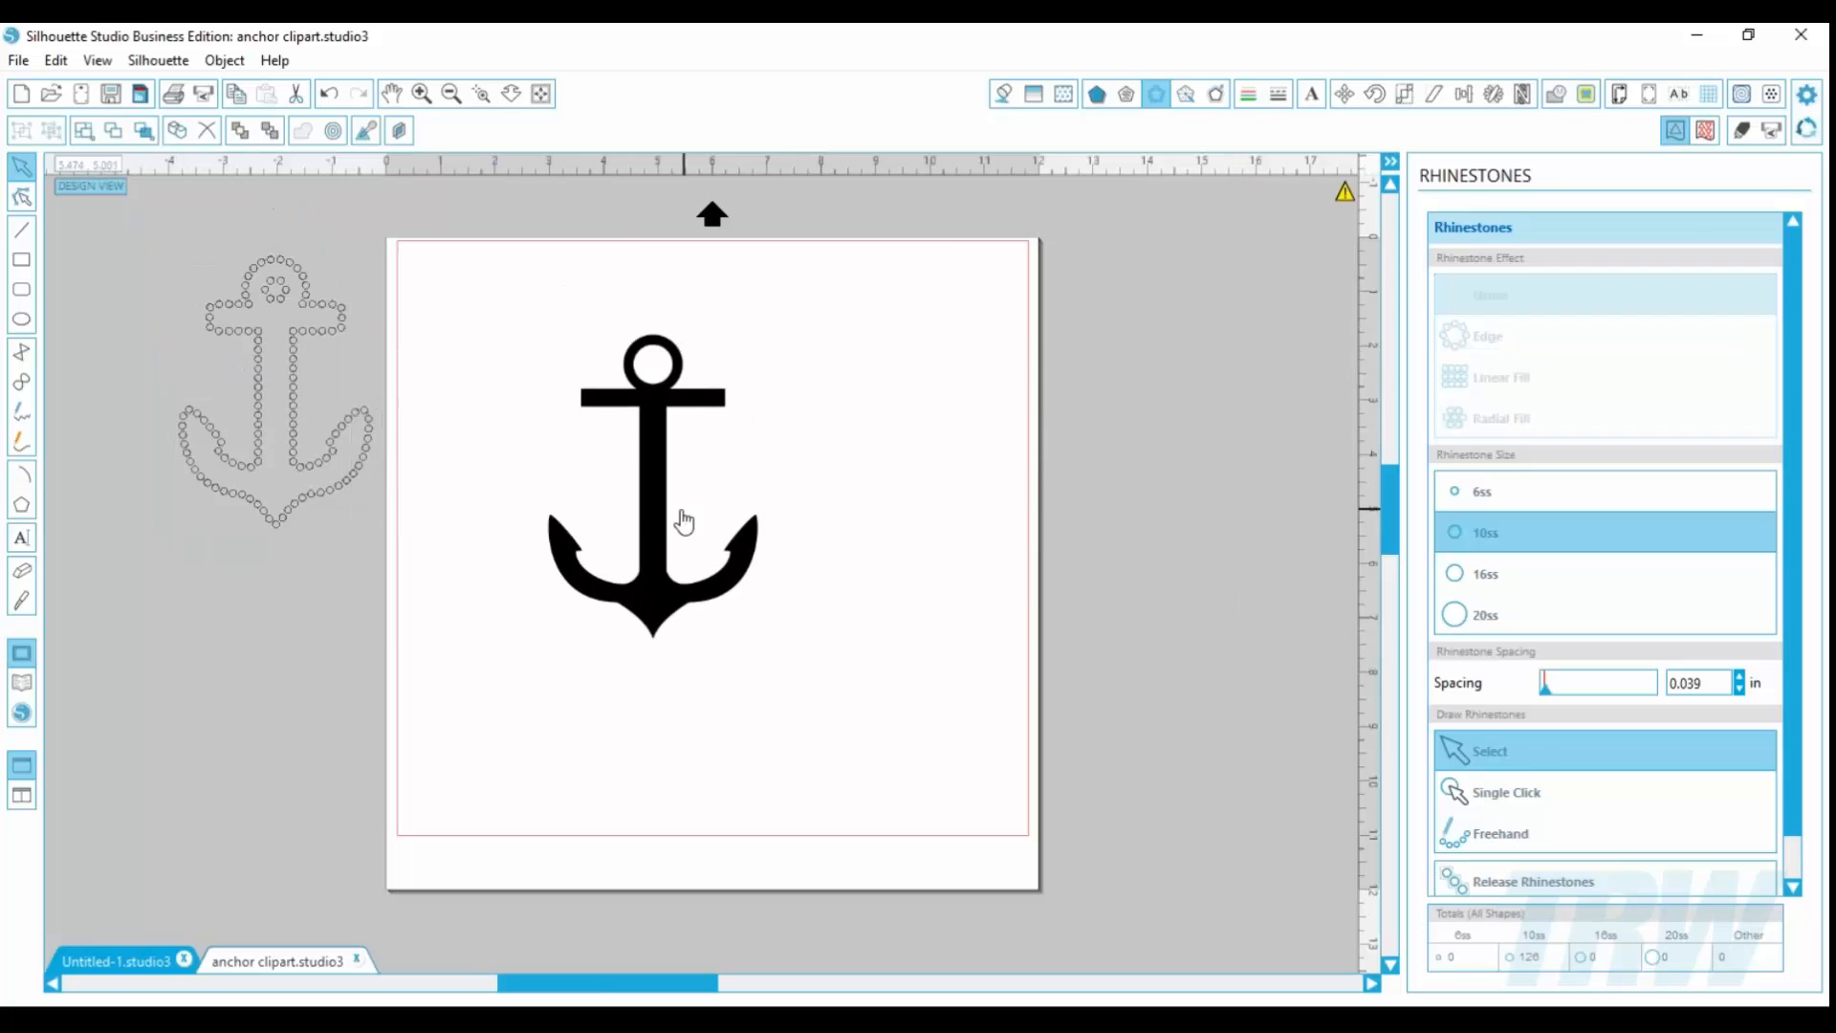
Step: Trace the black anchor image with the high and low pass filters off, using a trace area of about 5.1 by 7.4 inches
left_click(1583, 93)
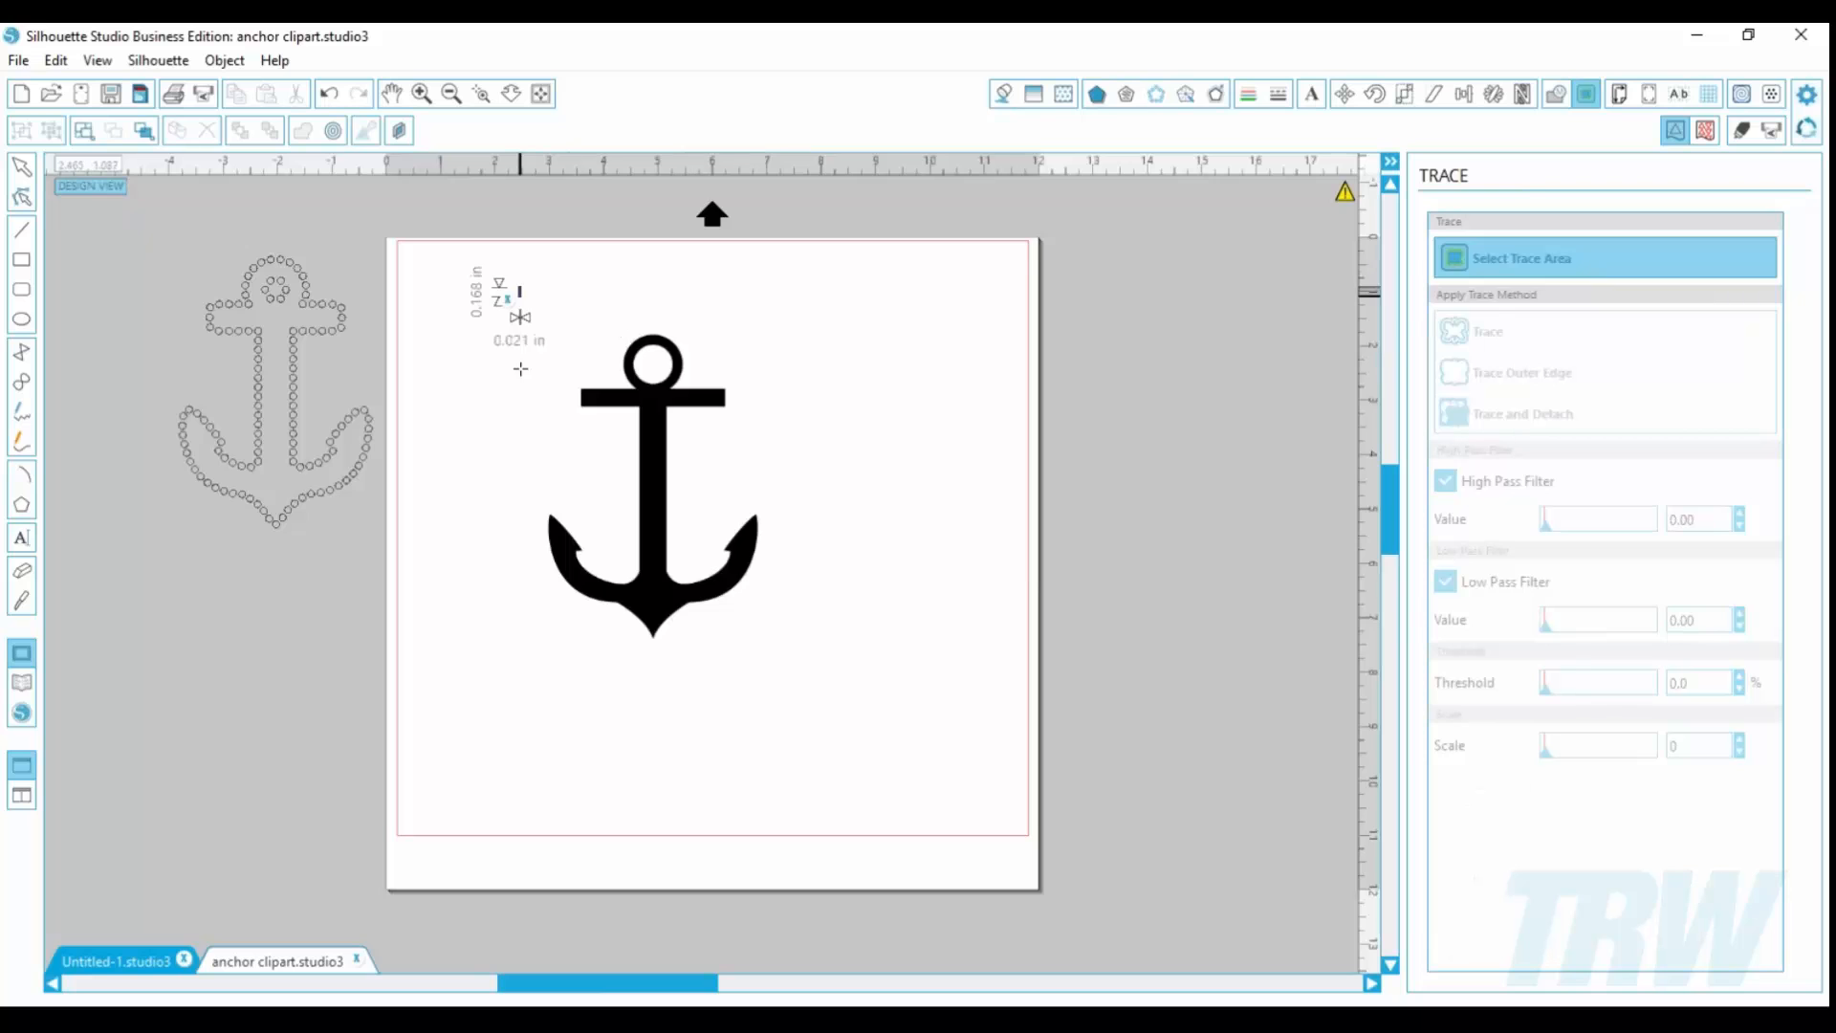
mouse_move(516, 285)
left_mouse_down()
mouse_move(832, 741)
mouse_move(797, 689)
left_mouse_up()
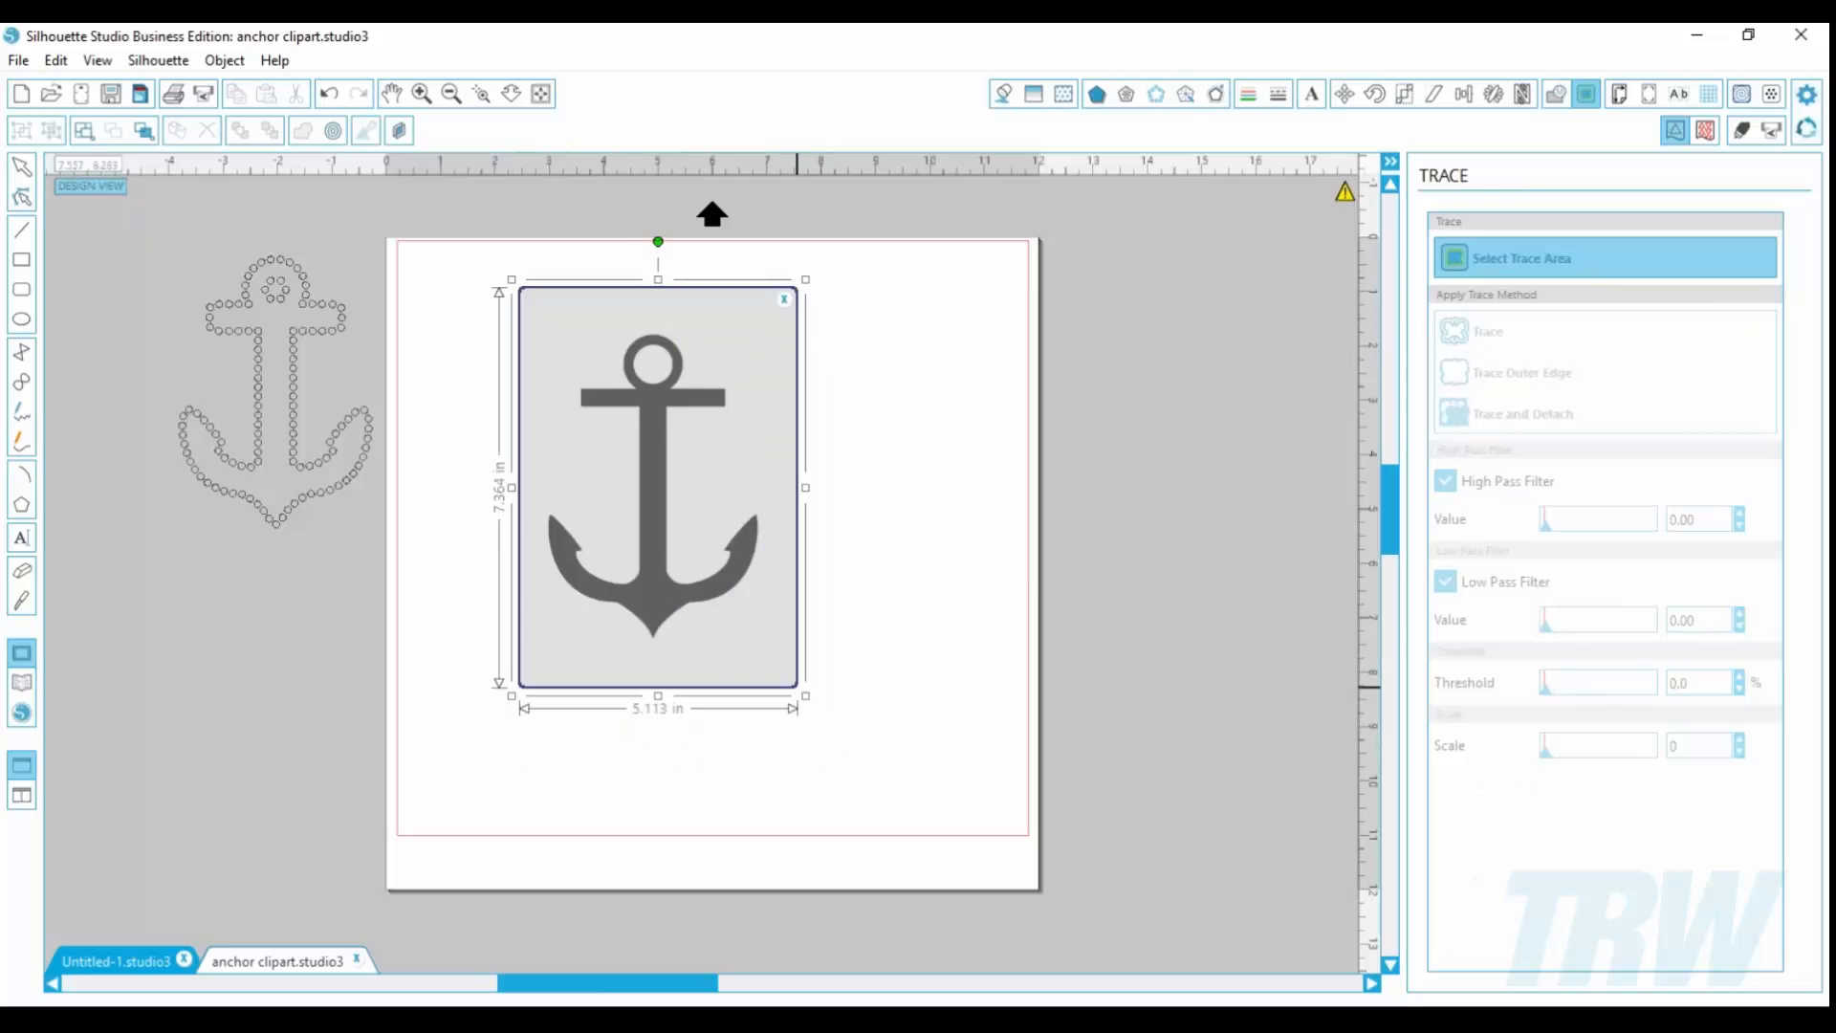
left_click(1444, 481)
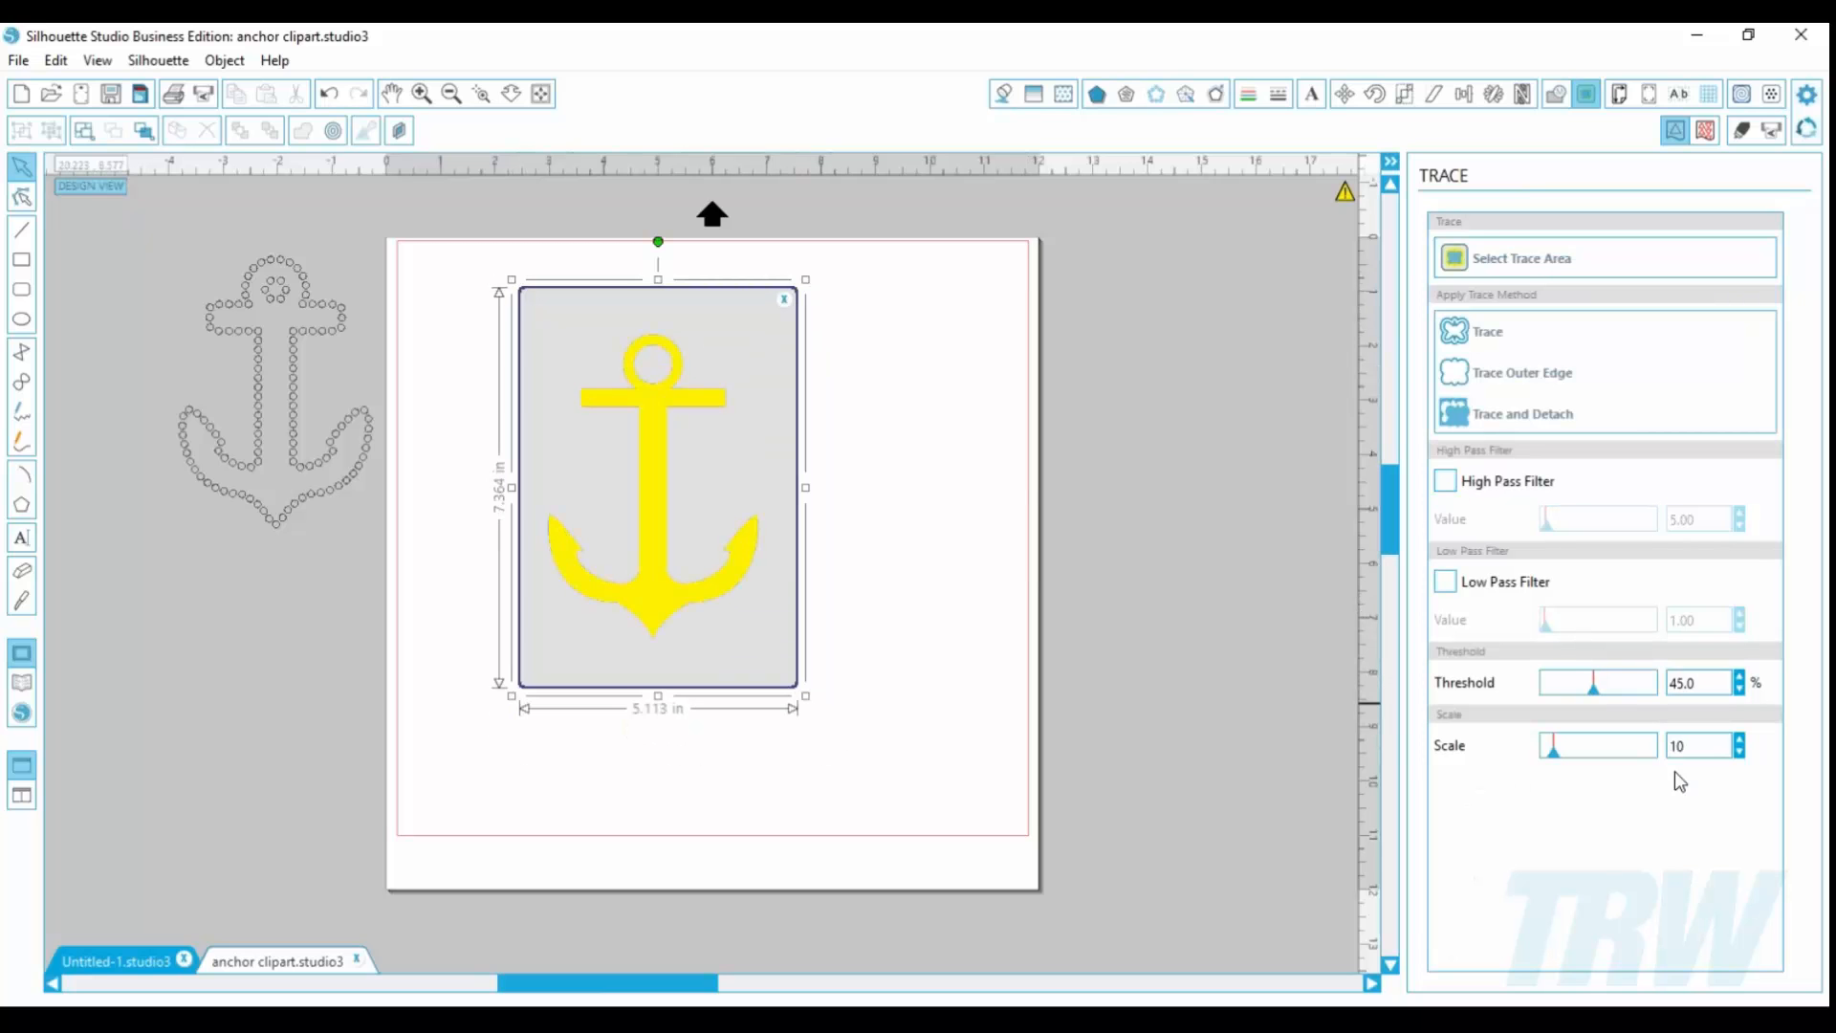
left_click(1492, 330)
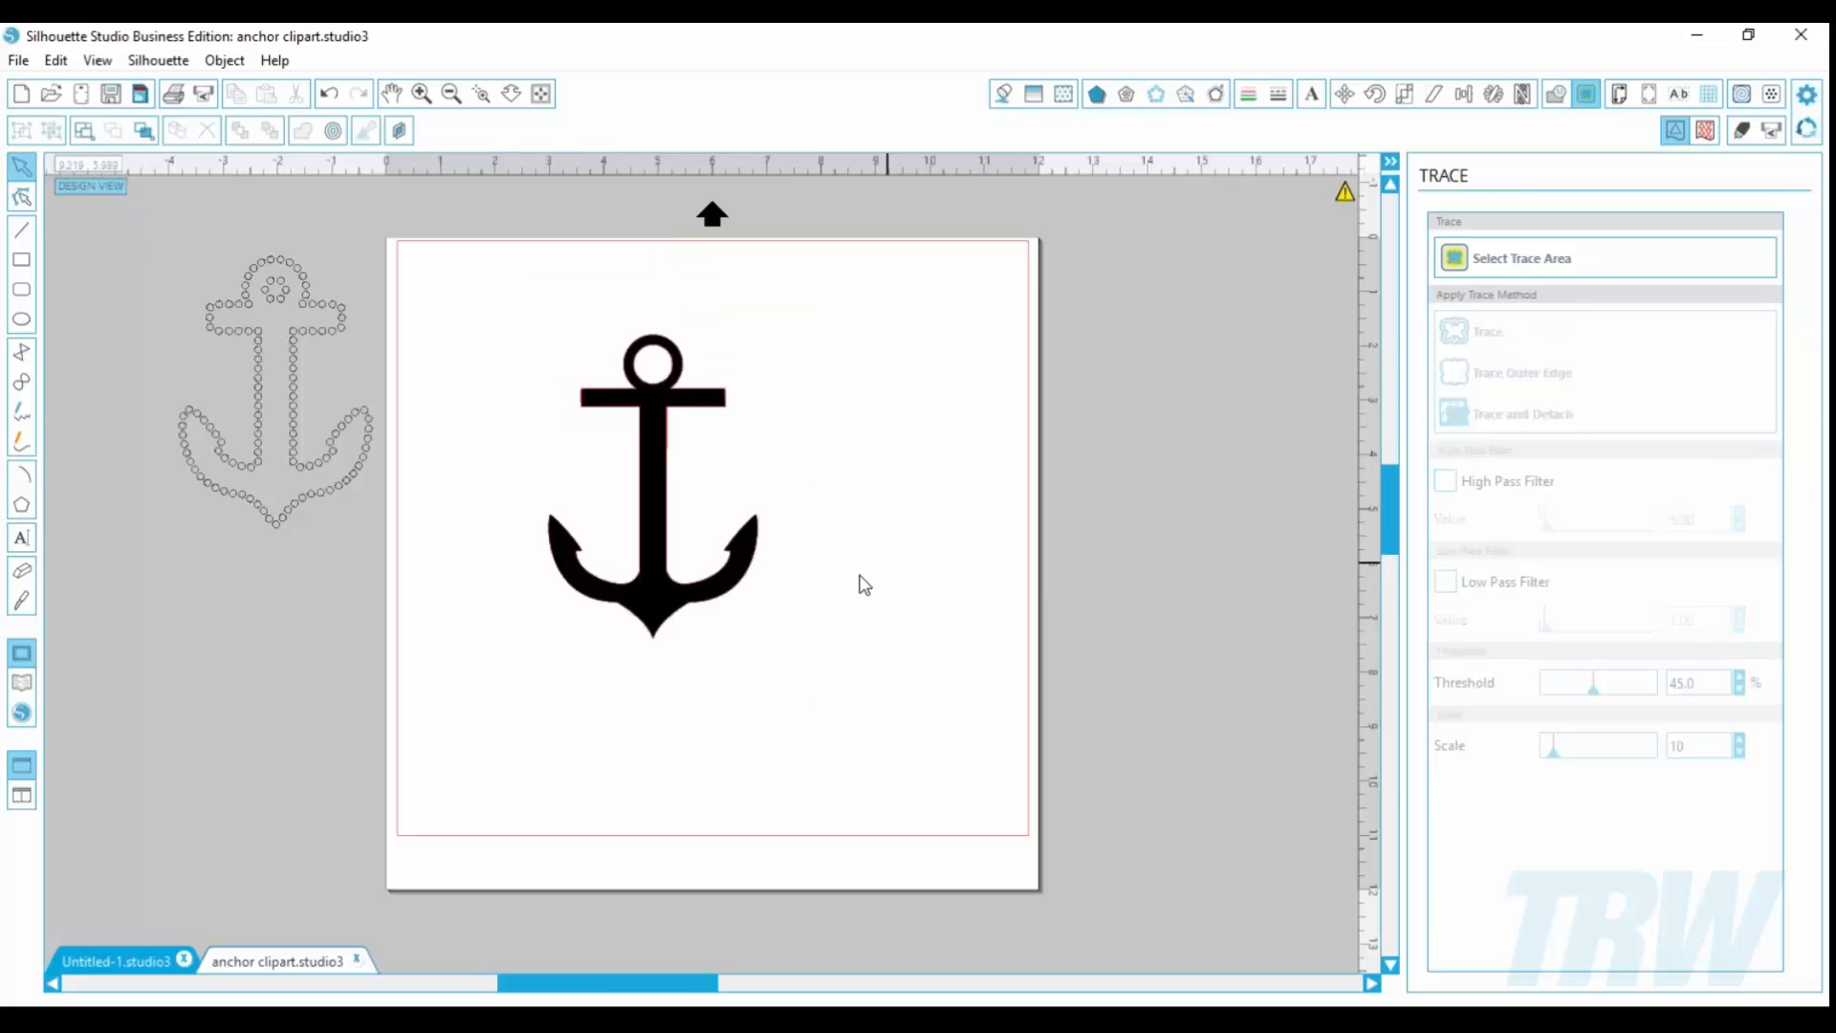
Step: Move the black anchor image off the traced outline to the page's right edge and leave point editing
mouse_move(729, 587)
left_mouse_down()
mouse_move(1183, 521)
mouse_move(1236, 490)
left_mouse_up()
double_click(729, 602)
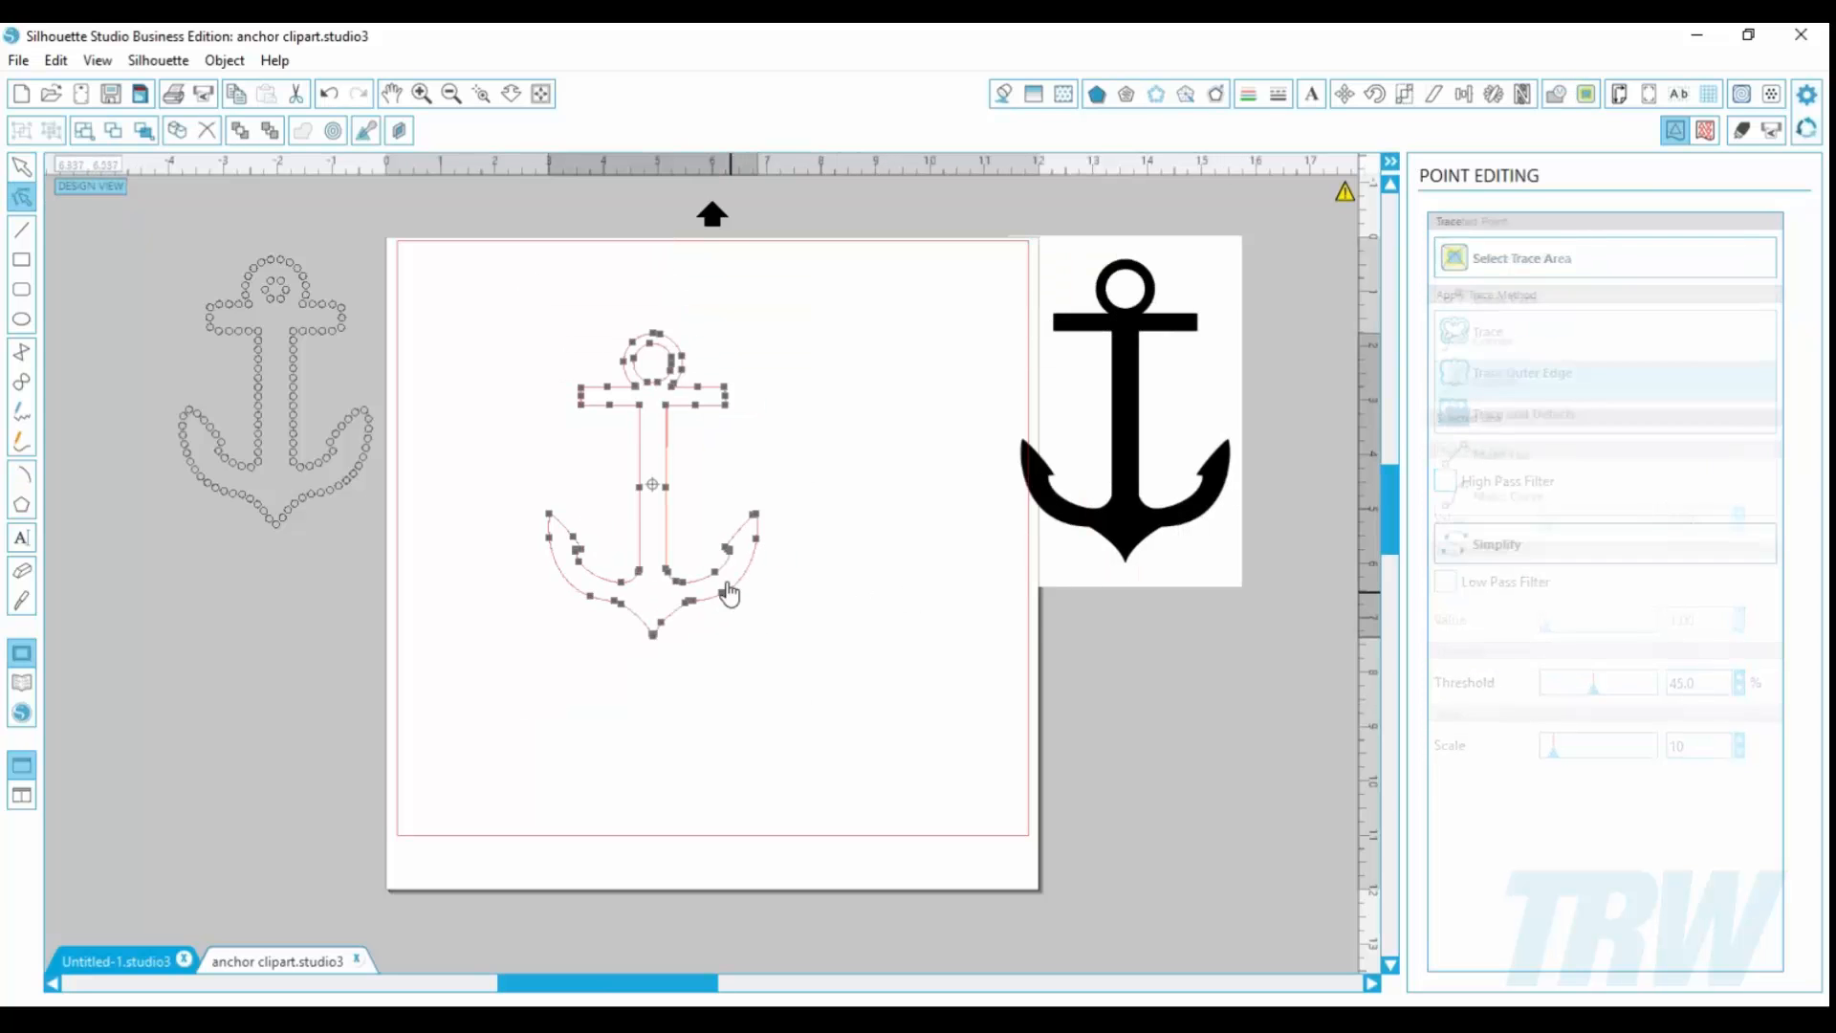
left_click(804, 437)
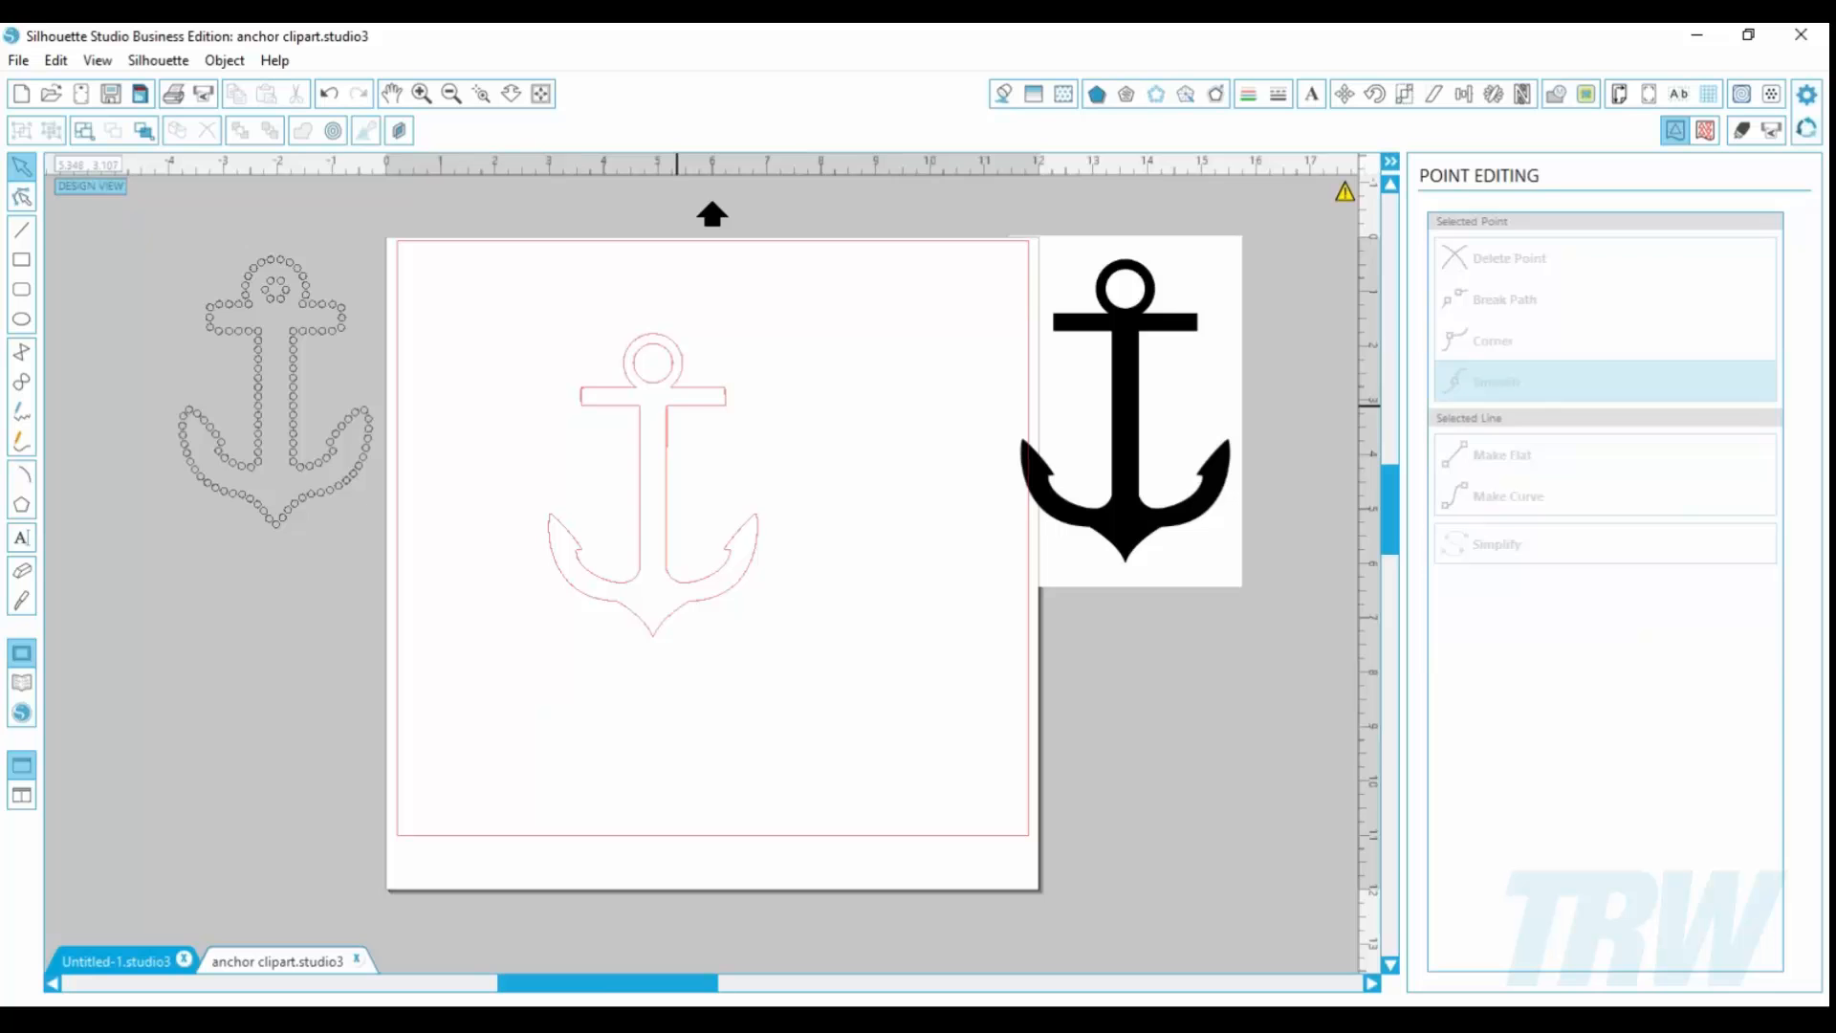
Step: Apply the Linear Fill rhinestone effect to the traced anchor outline with 10ss stones and 0.039-inch spacing
left_click(685, 417)
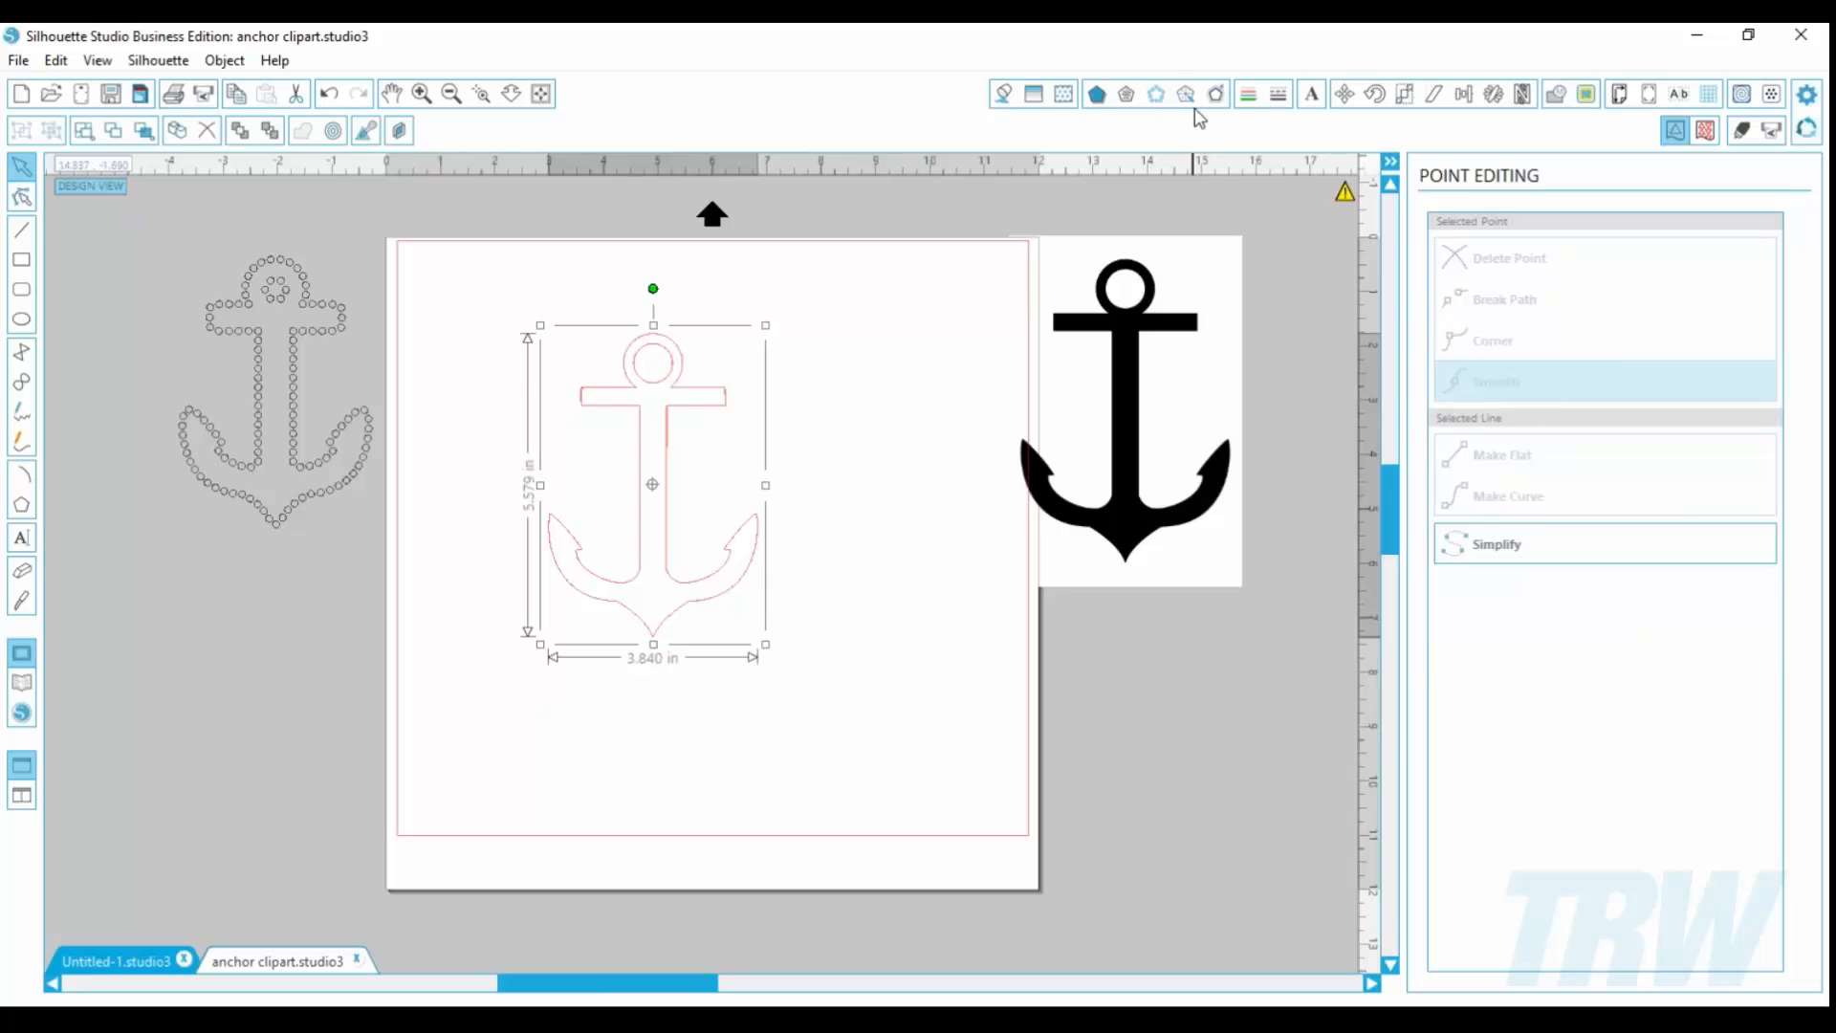
left_click(1155, 94)
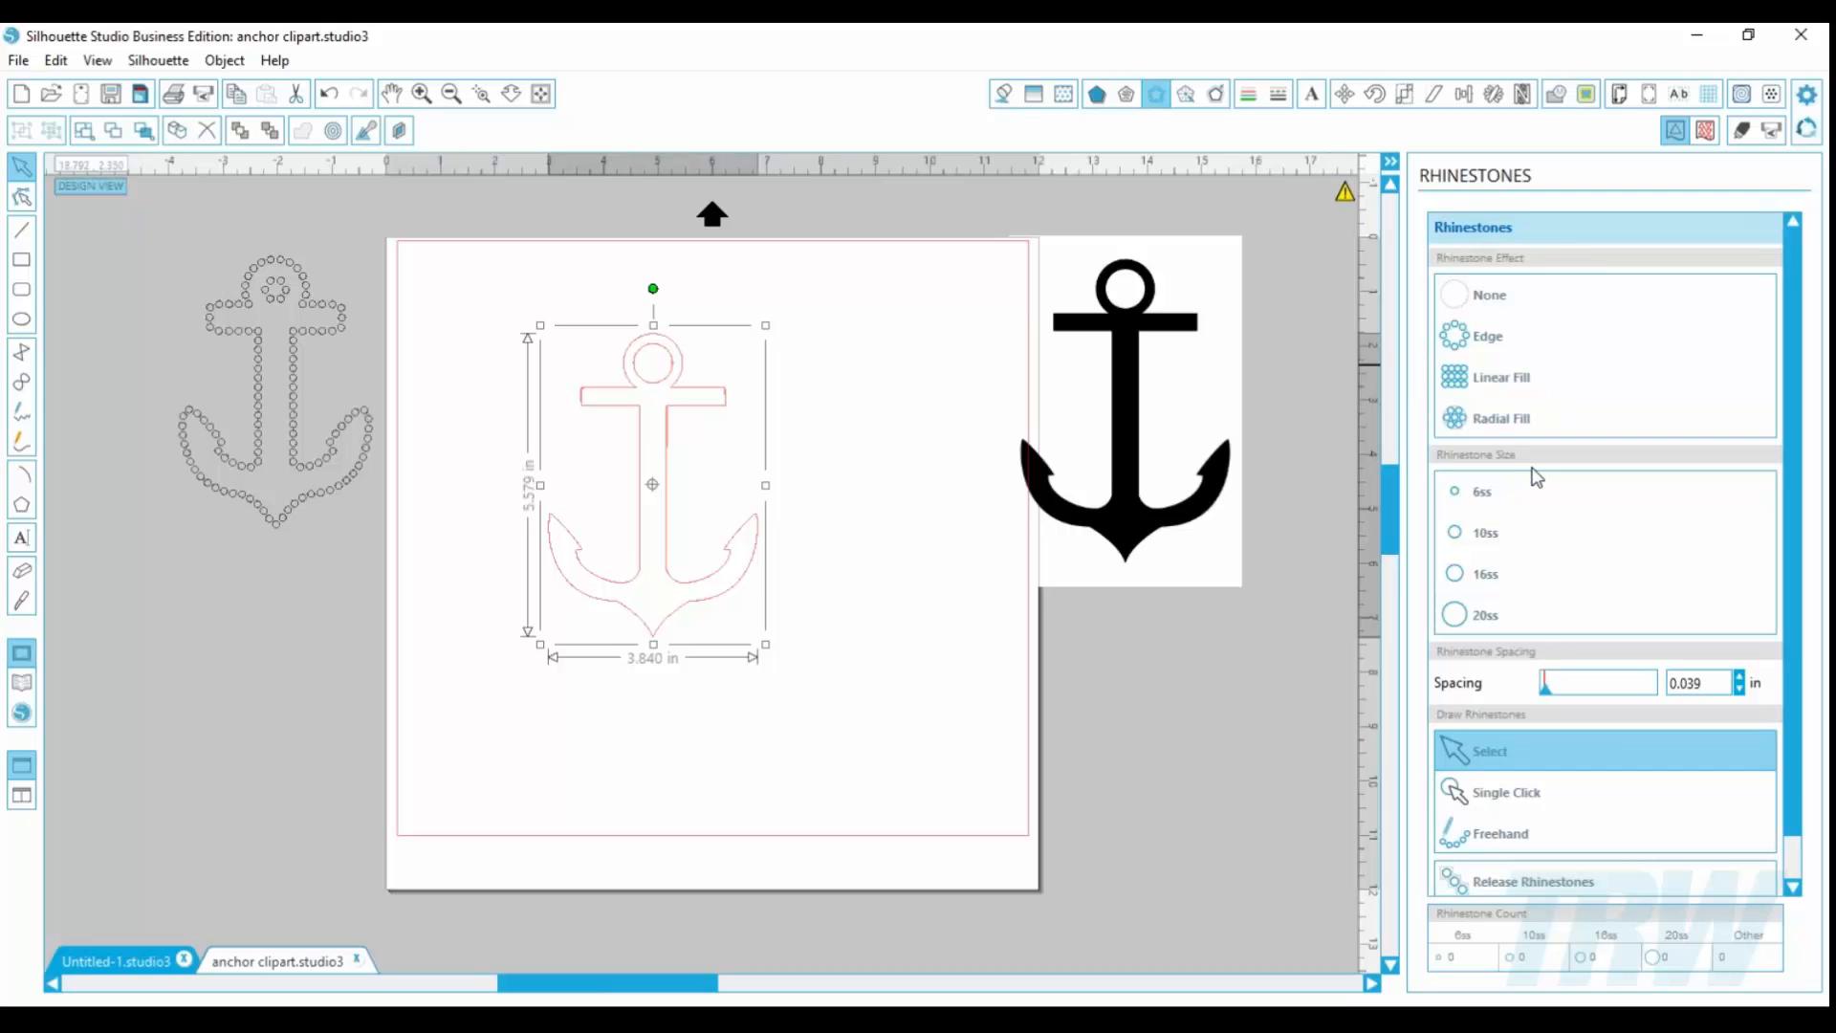
left_click(1522, 382)
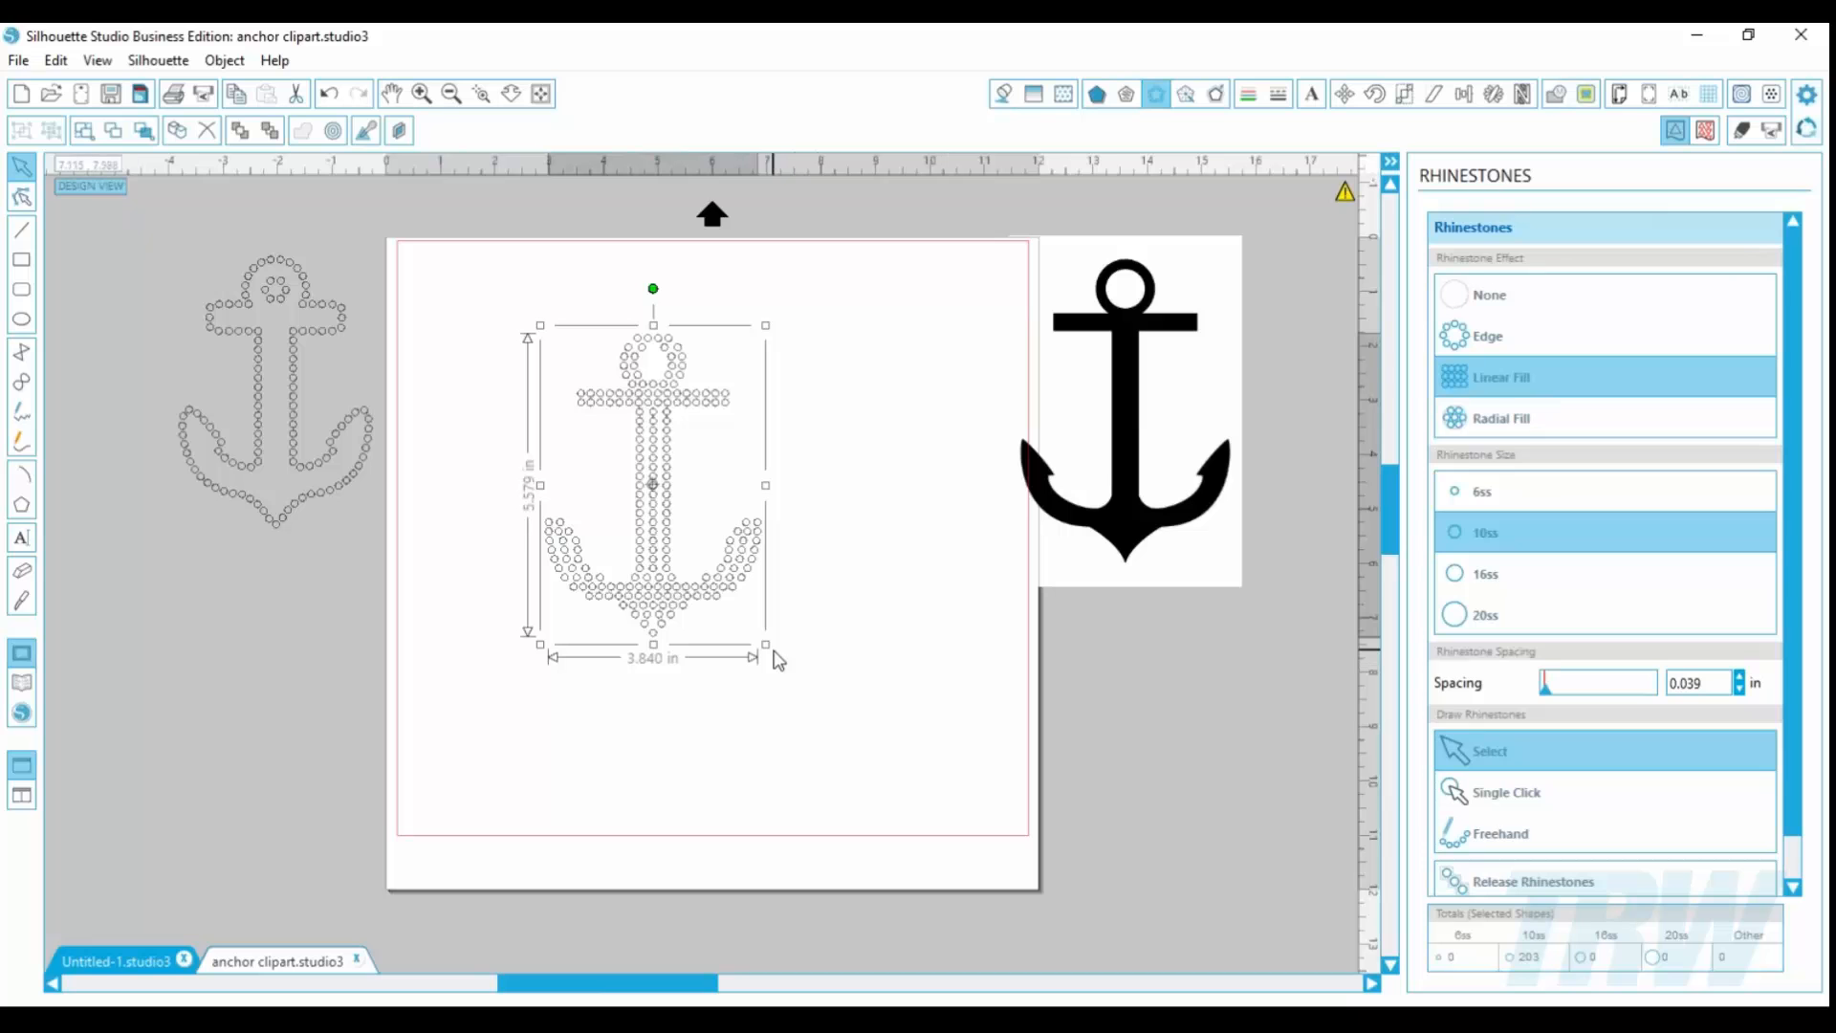
Step: Enlarge the linear-filled anchor to about 4.6 by 6.7 inches and move it toward the page's upper left
left_click_drag(766, 646, 852, 668)
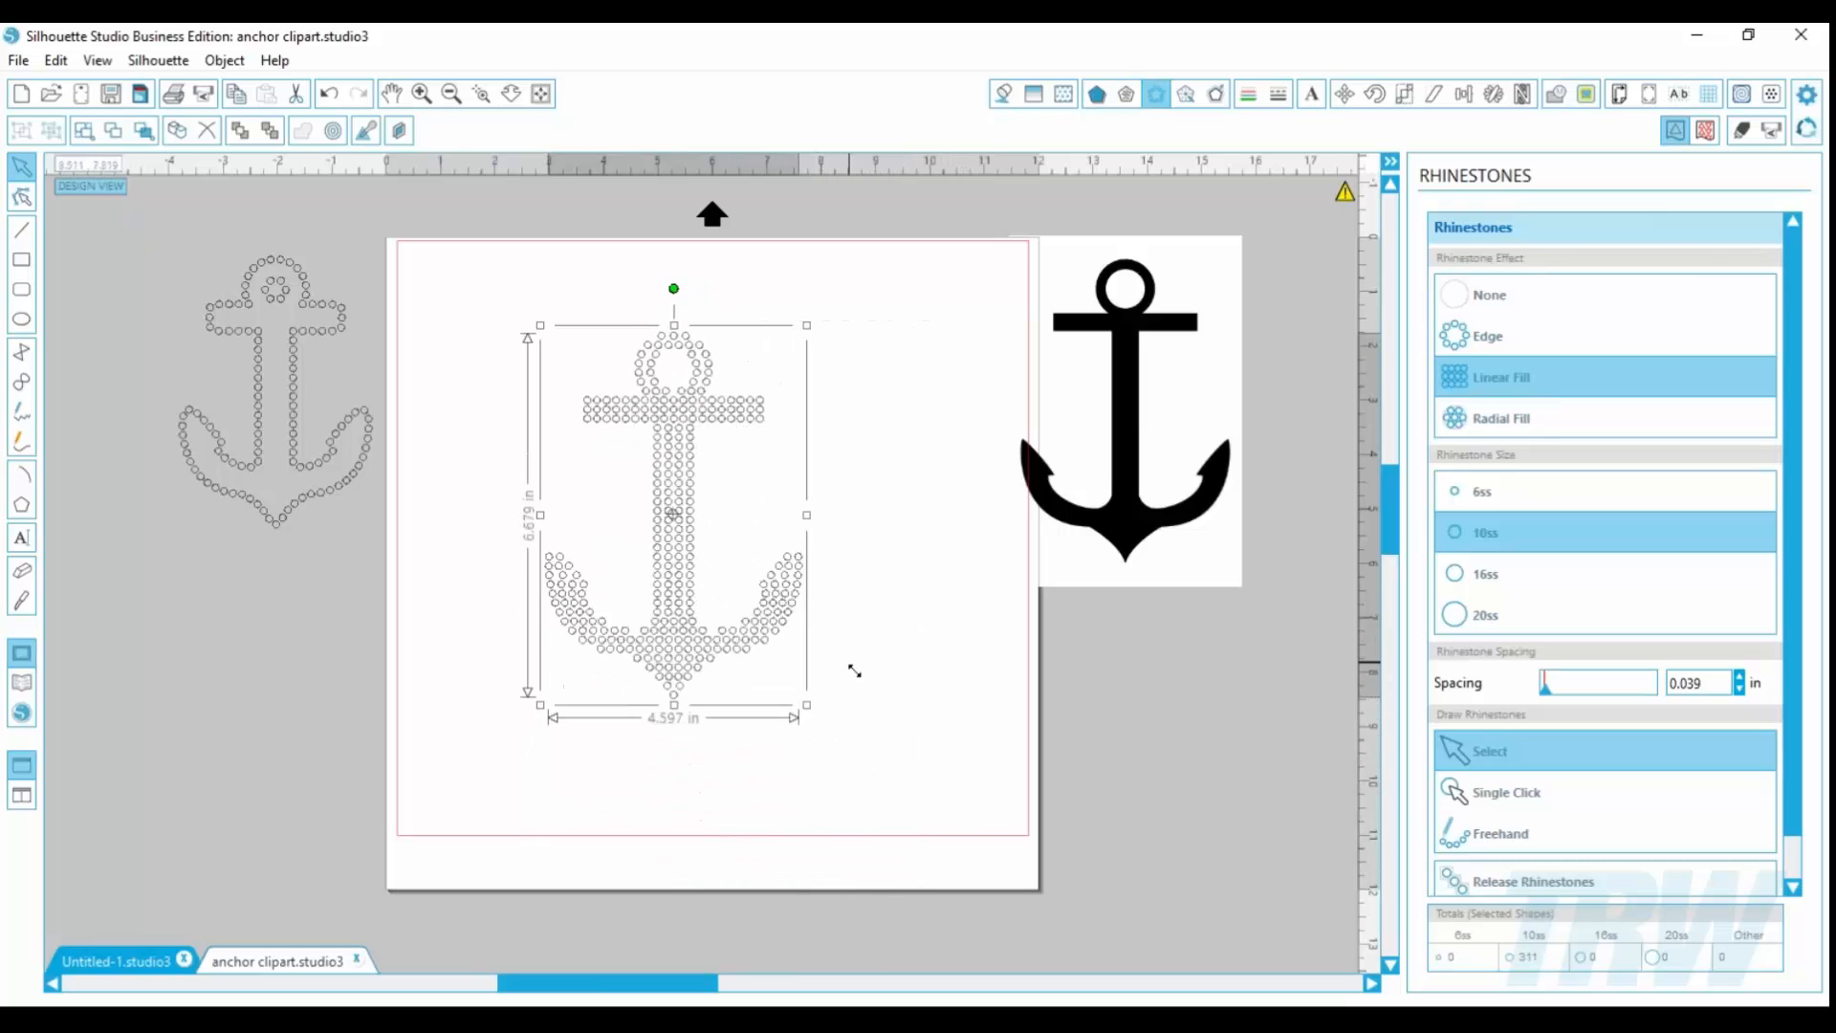
left_click_drag(695, 623, 610, 514)
left_click(422, 685)
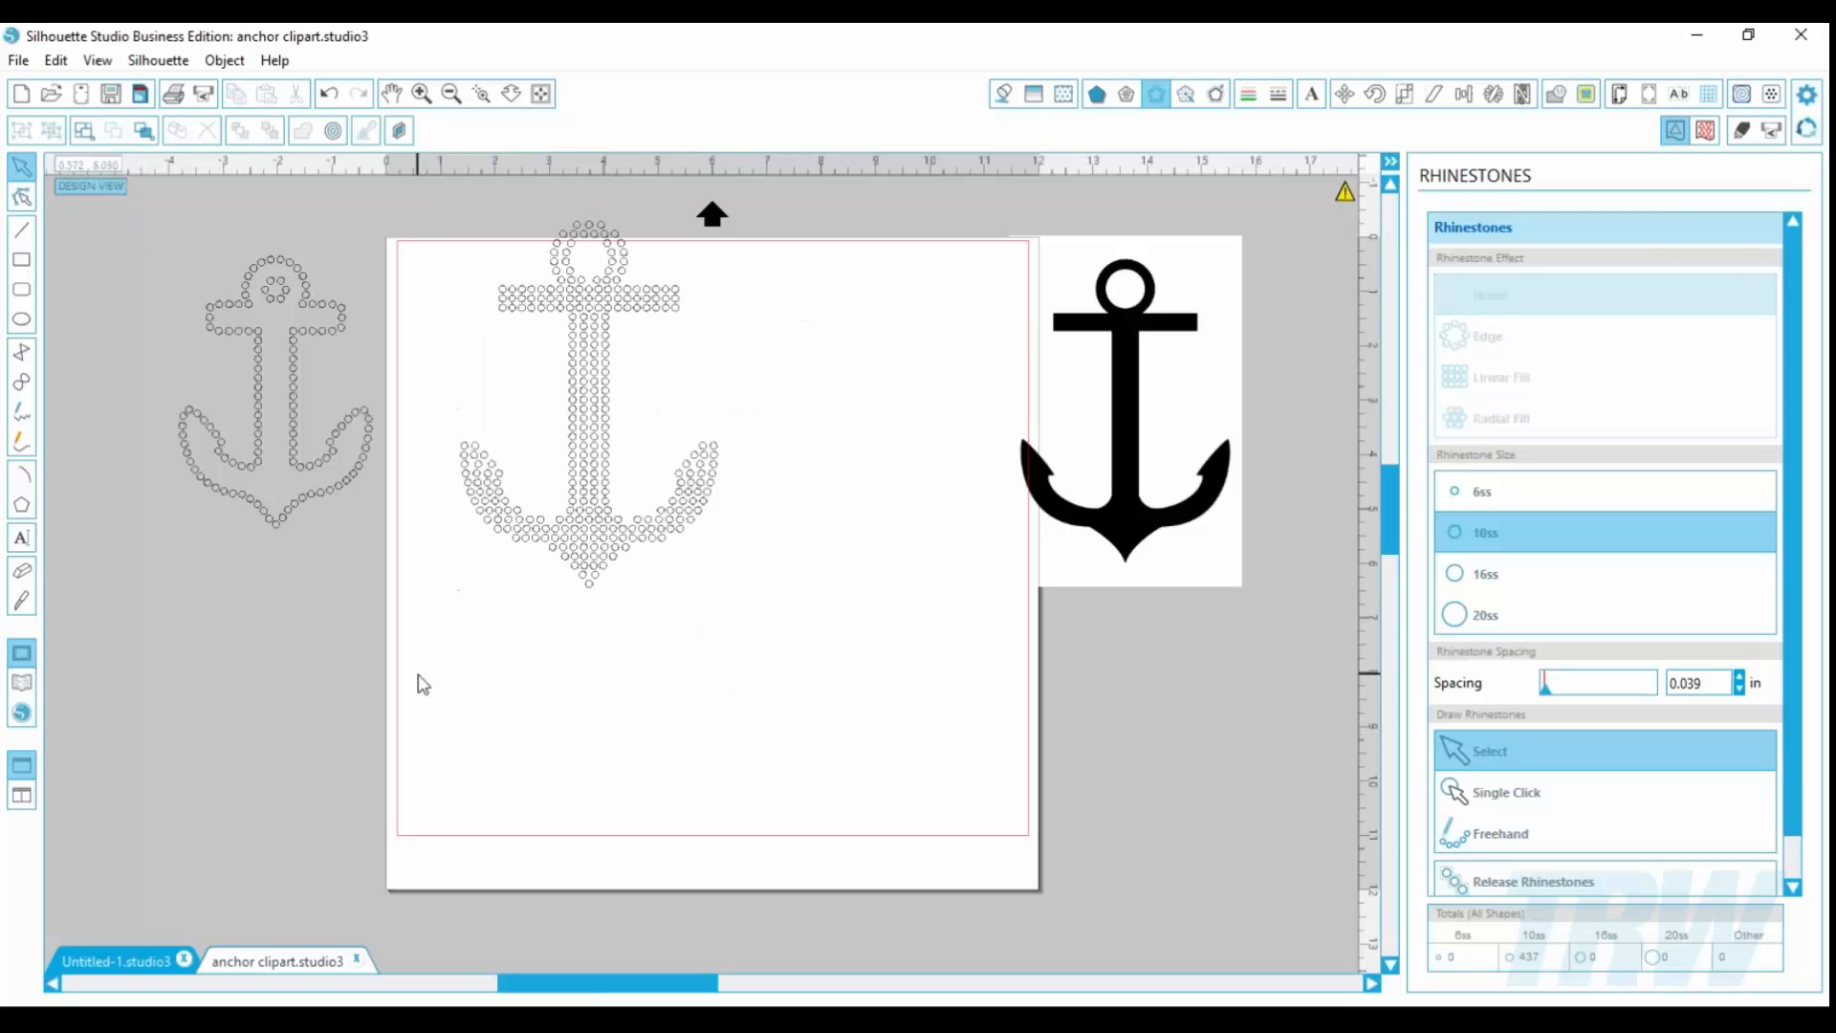
Step: Draw a rectangle about 5 by 2.8 inches in the page's lower right and apply the Linear Fill rhinestone effect to it
left_click(22, 261)
left_click_drag(742, 612, 1012, 765)
left_click(21, 167)
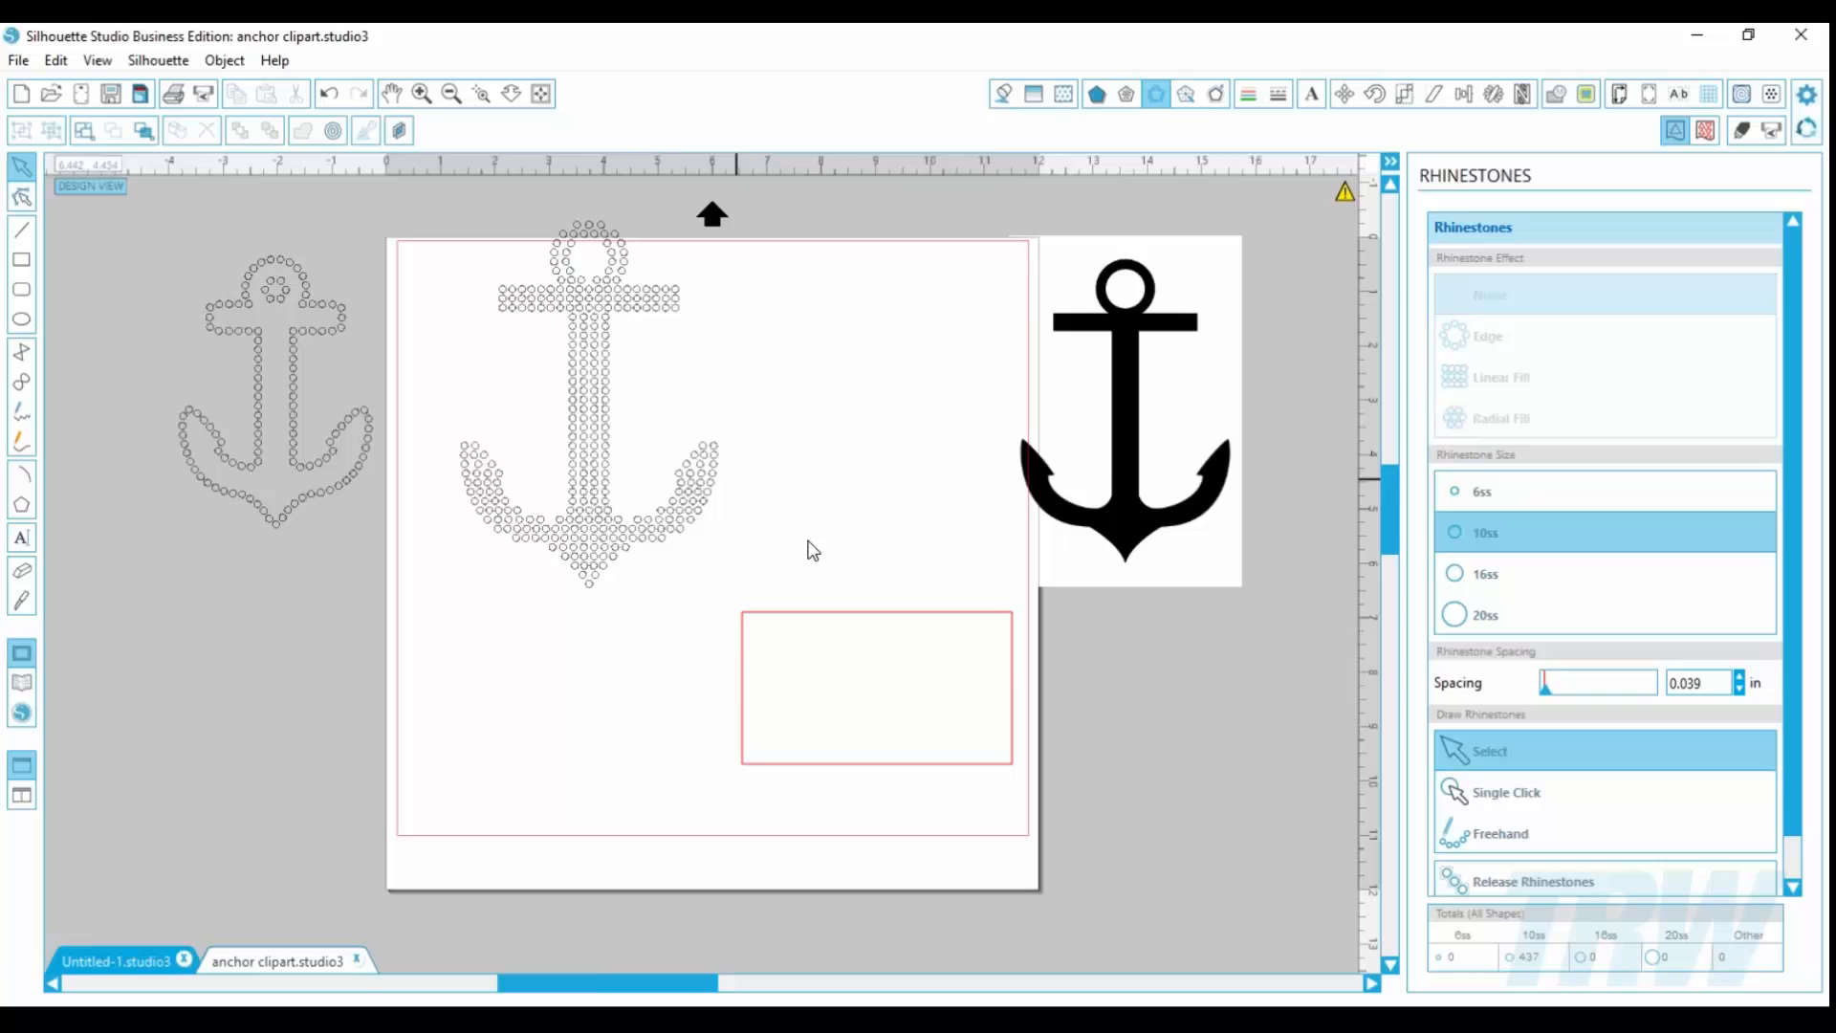
left_click(874, 685)
left_click(1516, 380)
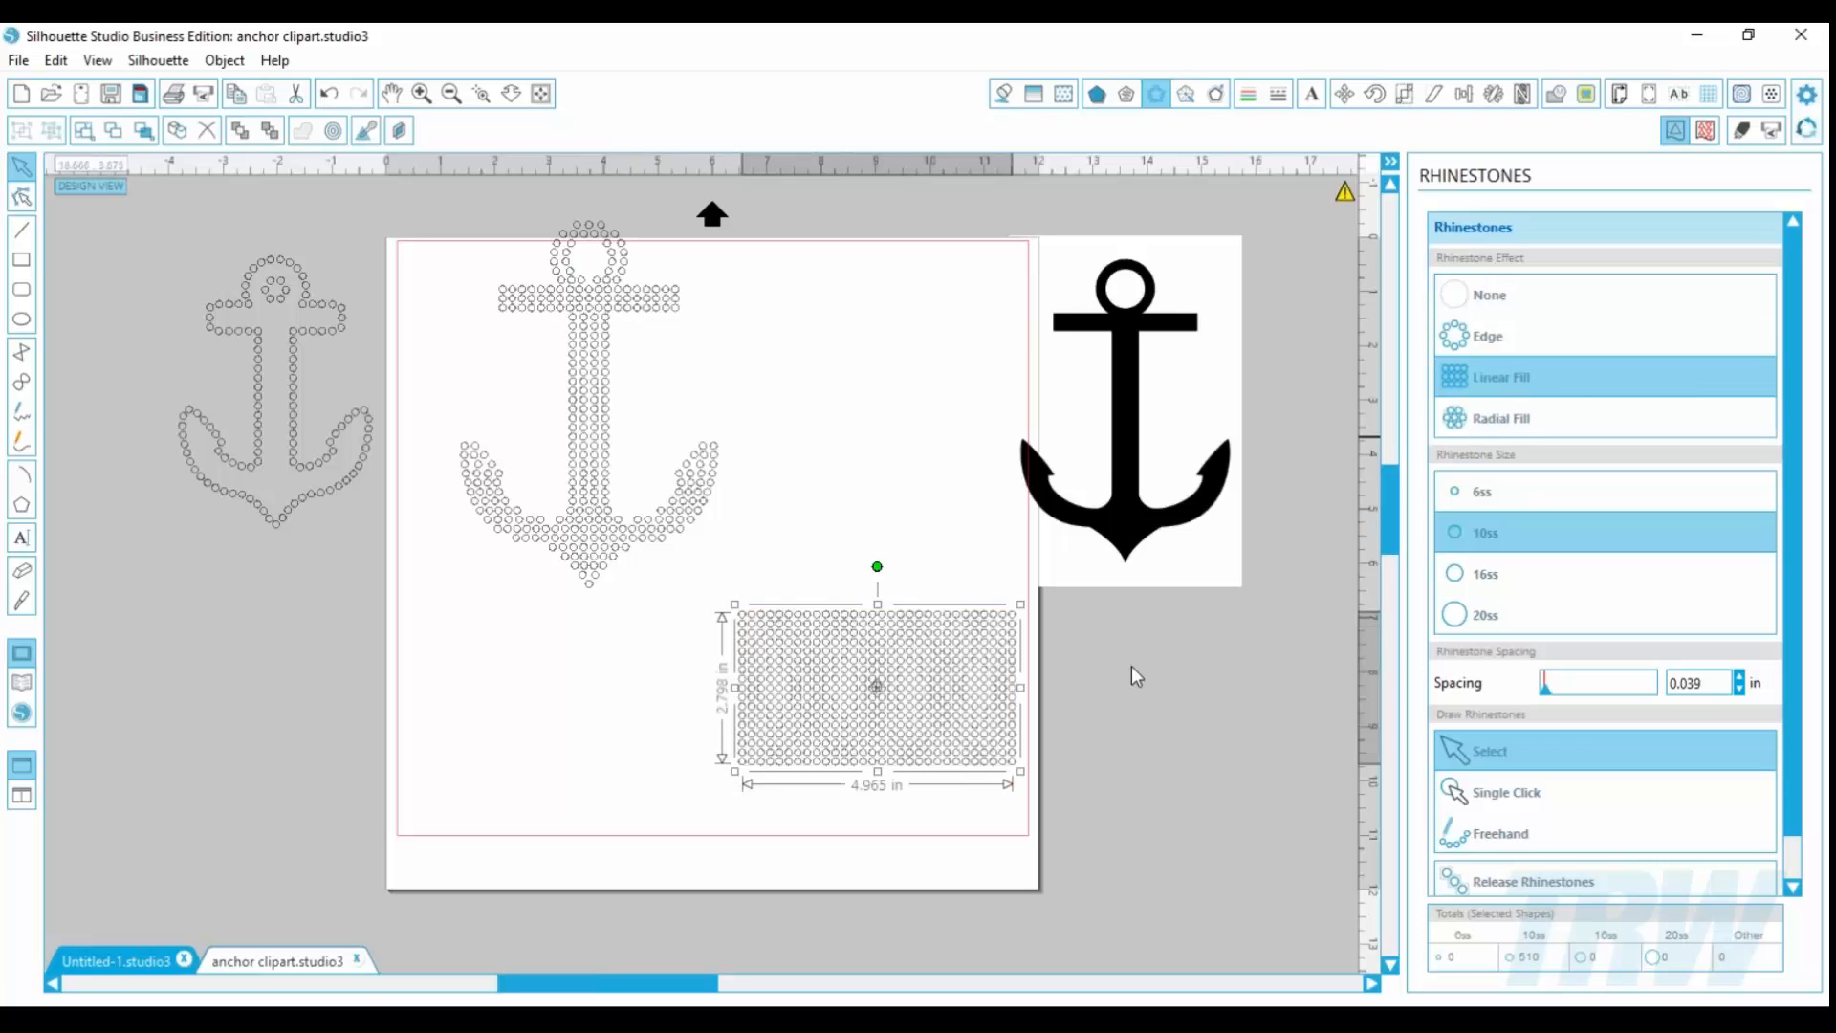
Step: Narrow the filled rectangle to about 4.6 inches, park it off the page's left side, and move the linear-filled anchor to the page's middle
mouse_move(1020, 771)
left_mouse_down()
mouse_move(1238, 911)
mouse_move(1010, 787)
left_mouse_up()
left_click_drag(909, 696, 123, 673)
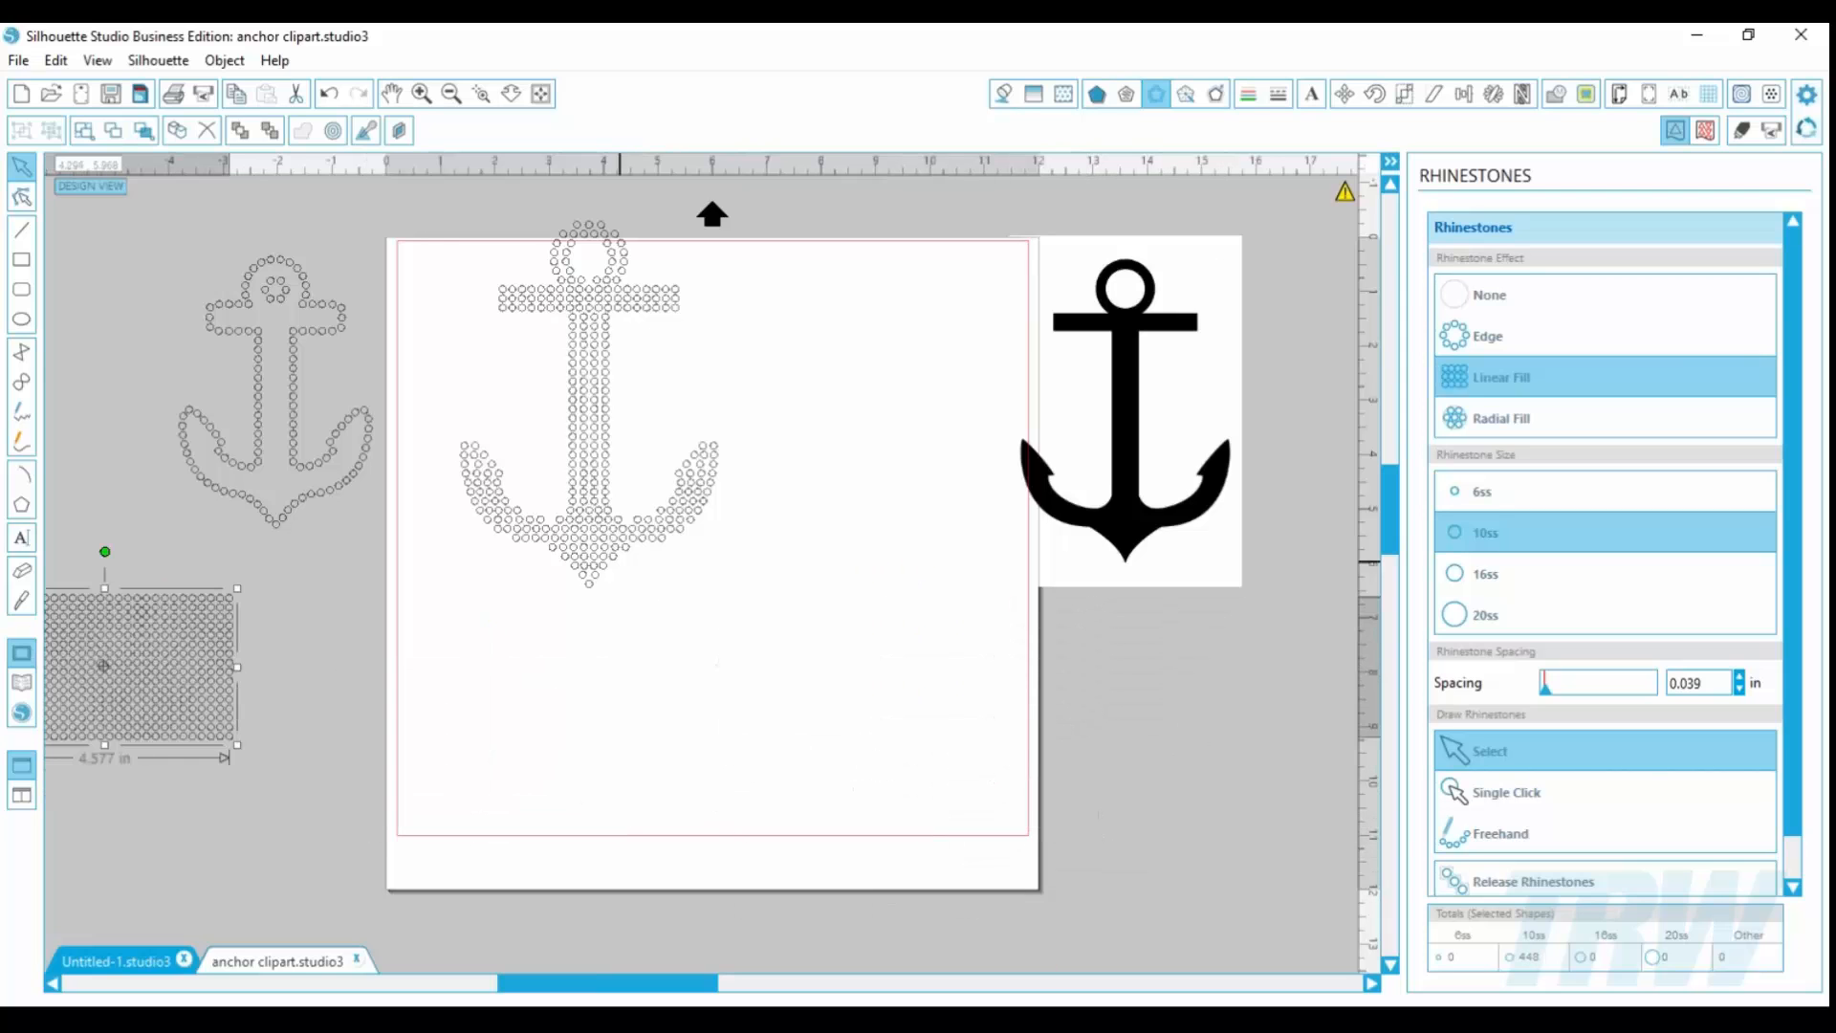
left_click(588, 551)
double_click(587, 551)
left_click_drag(587, 551, 708, 669)
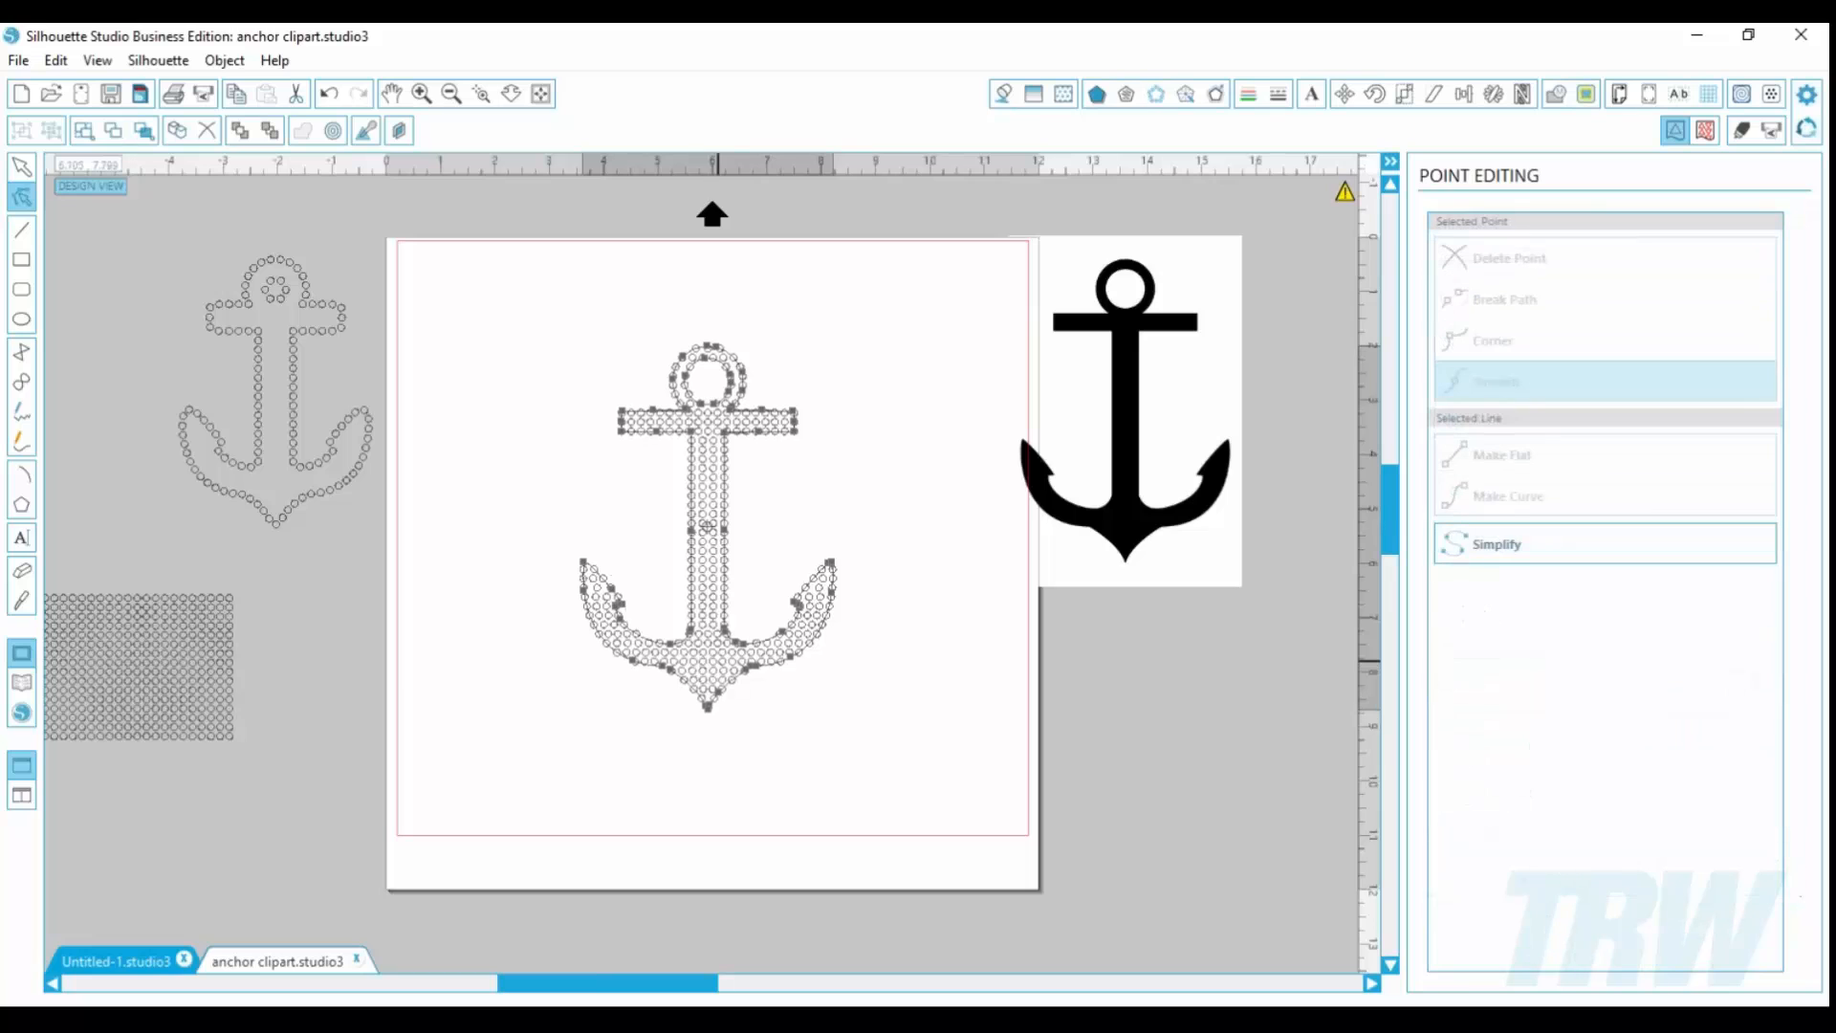
Step: Change the anchor's rhinestone effect to Radial Fill and enlarge it to about 5.7 by 8.3 inches near the page's upper edge
left_click(1158, 93)
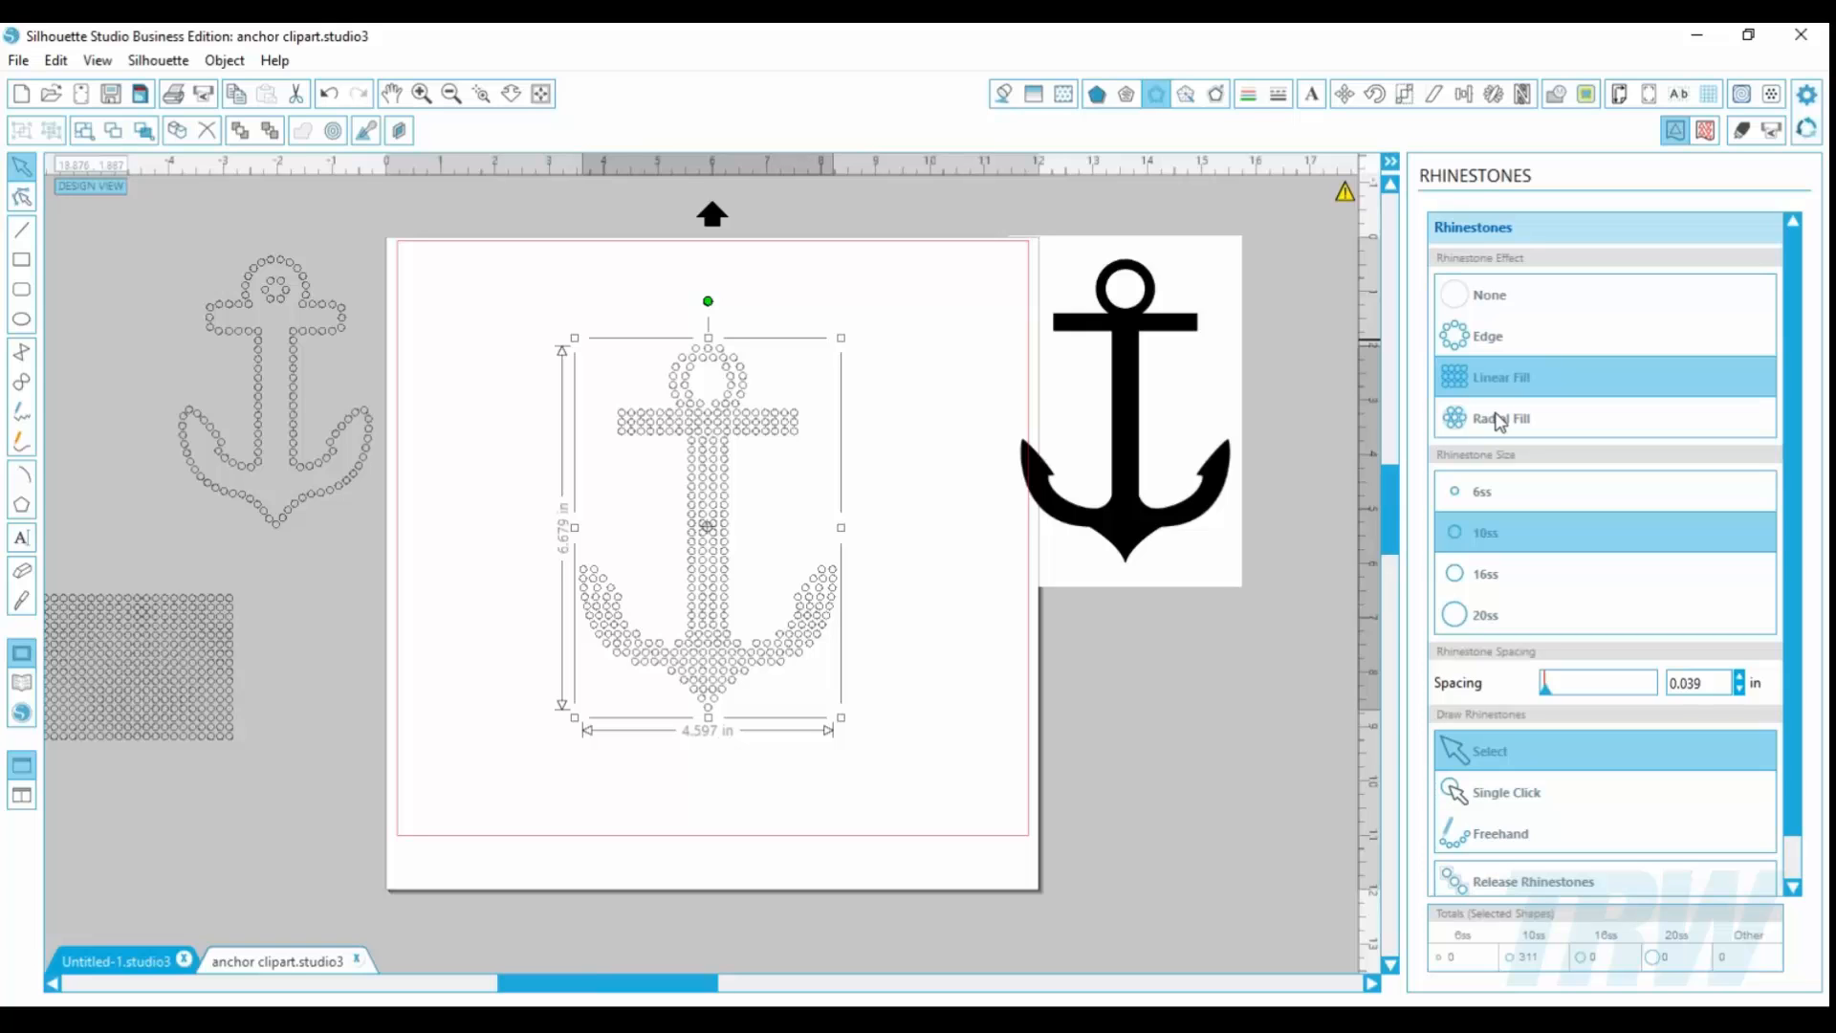
left_click(1497, 420)
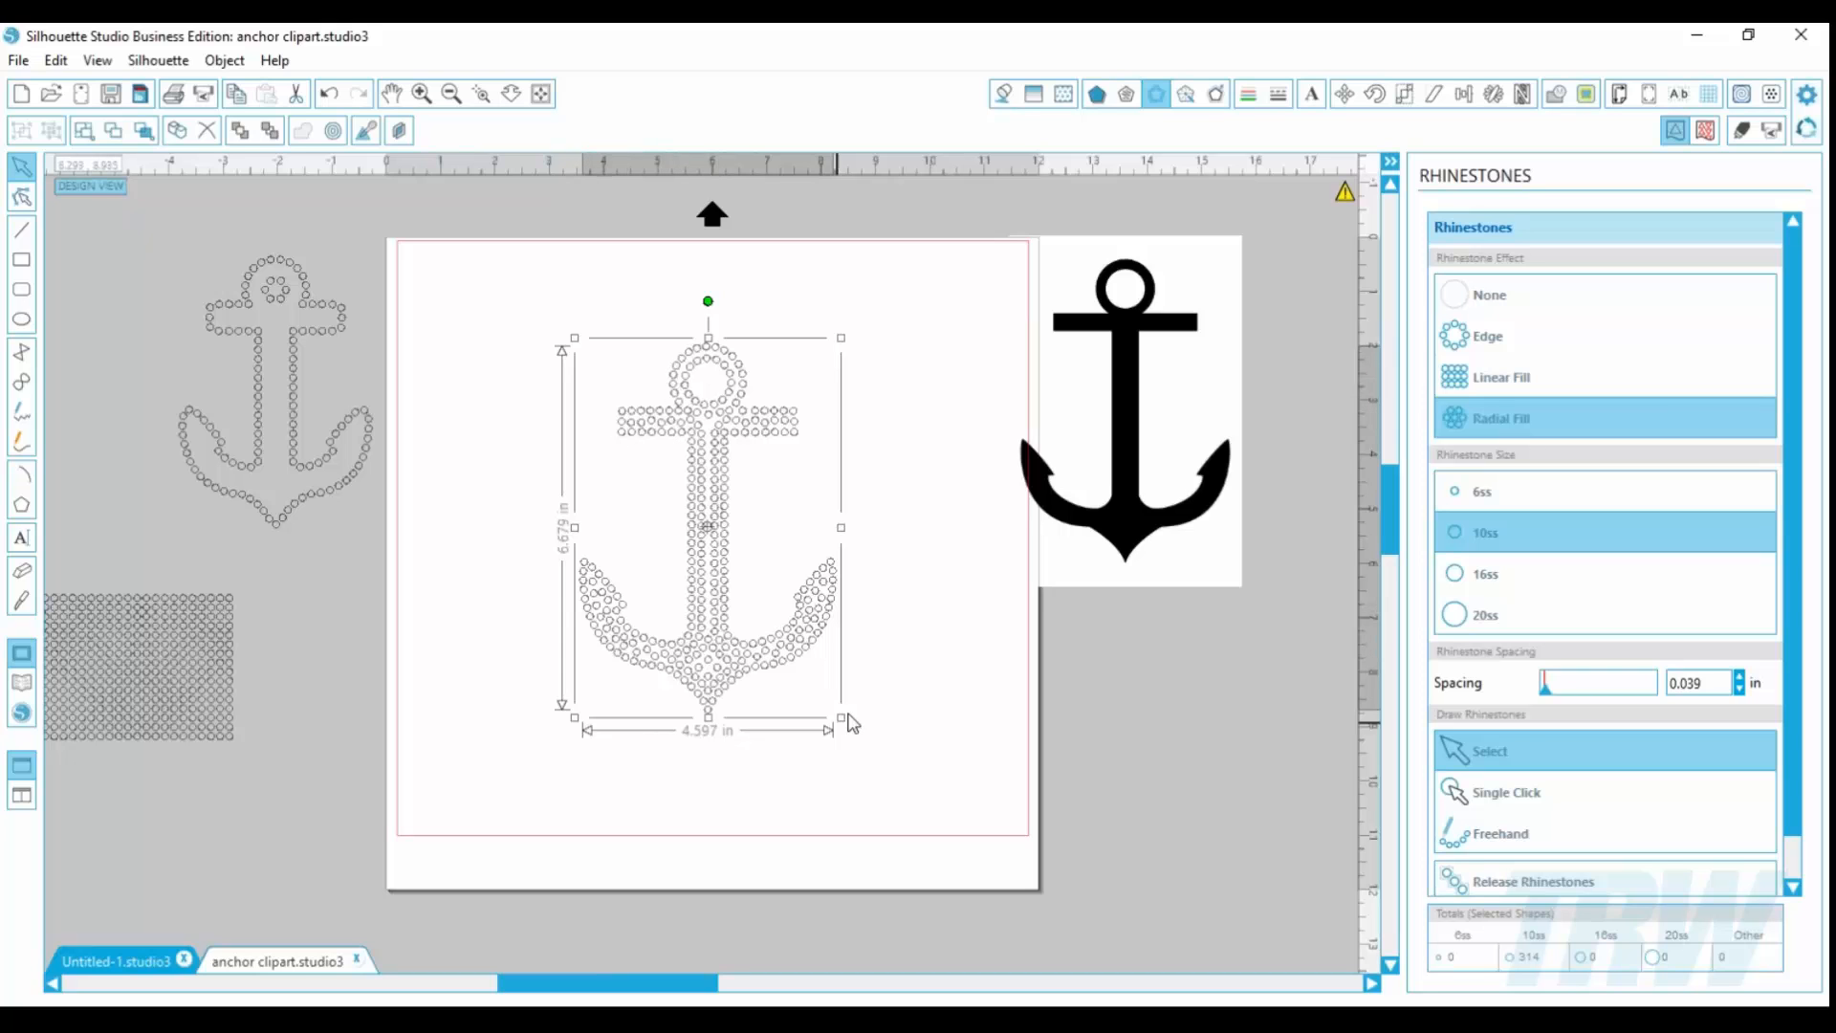
left_click_drag(849, 725, 904, 810)
left_click_drag(763, 752, 656, 586)
left_click(800, 704)
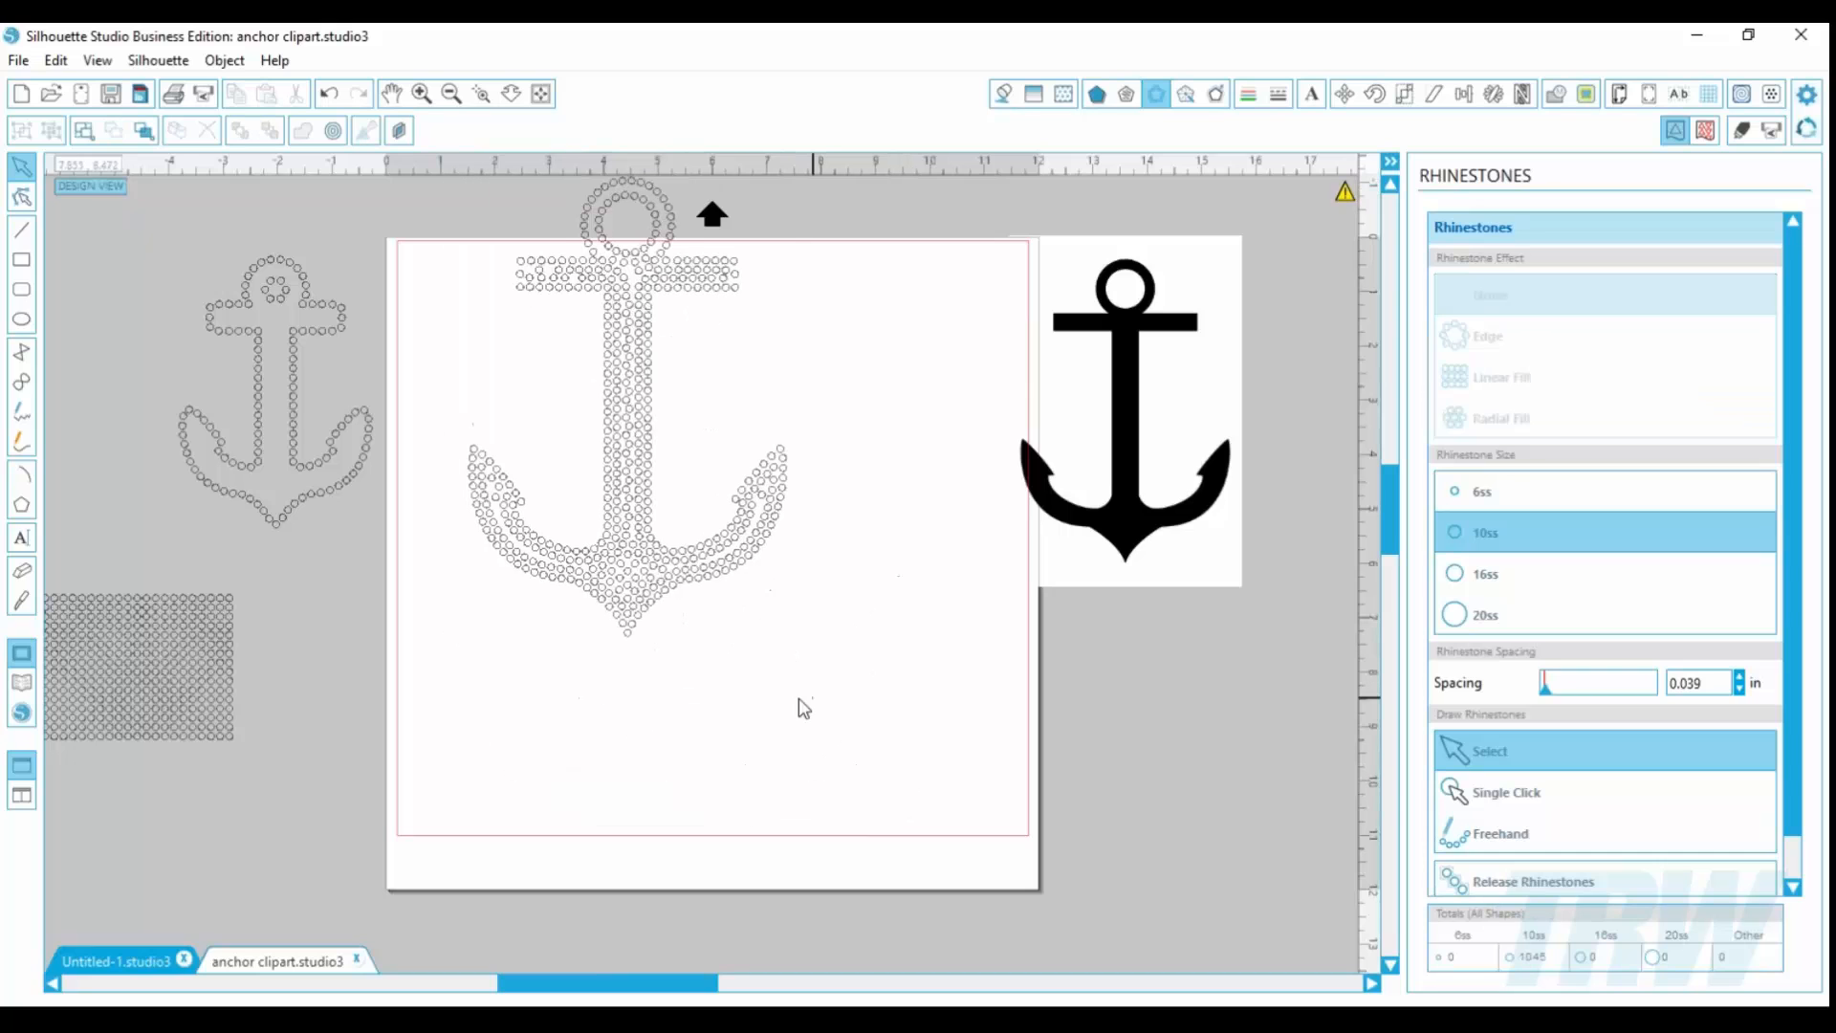
Step: Try the Radial Fill rhinestone effect on a drawn ellipse enlarged to about 5.1 by 4.3 inches, and delete the ellipse
key("e")
left_click_drag(850, 593, 992, 758)
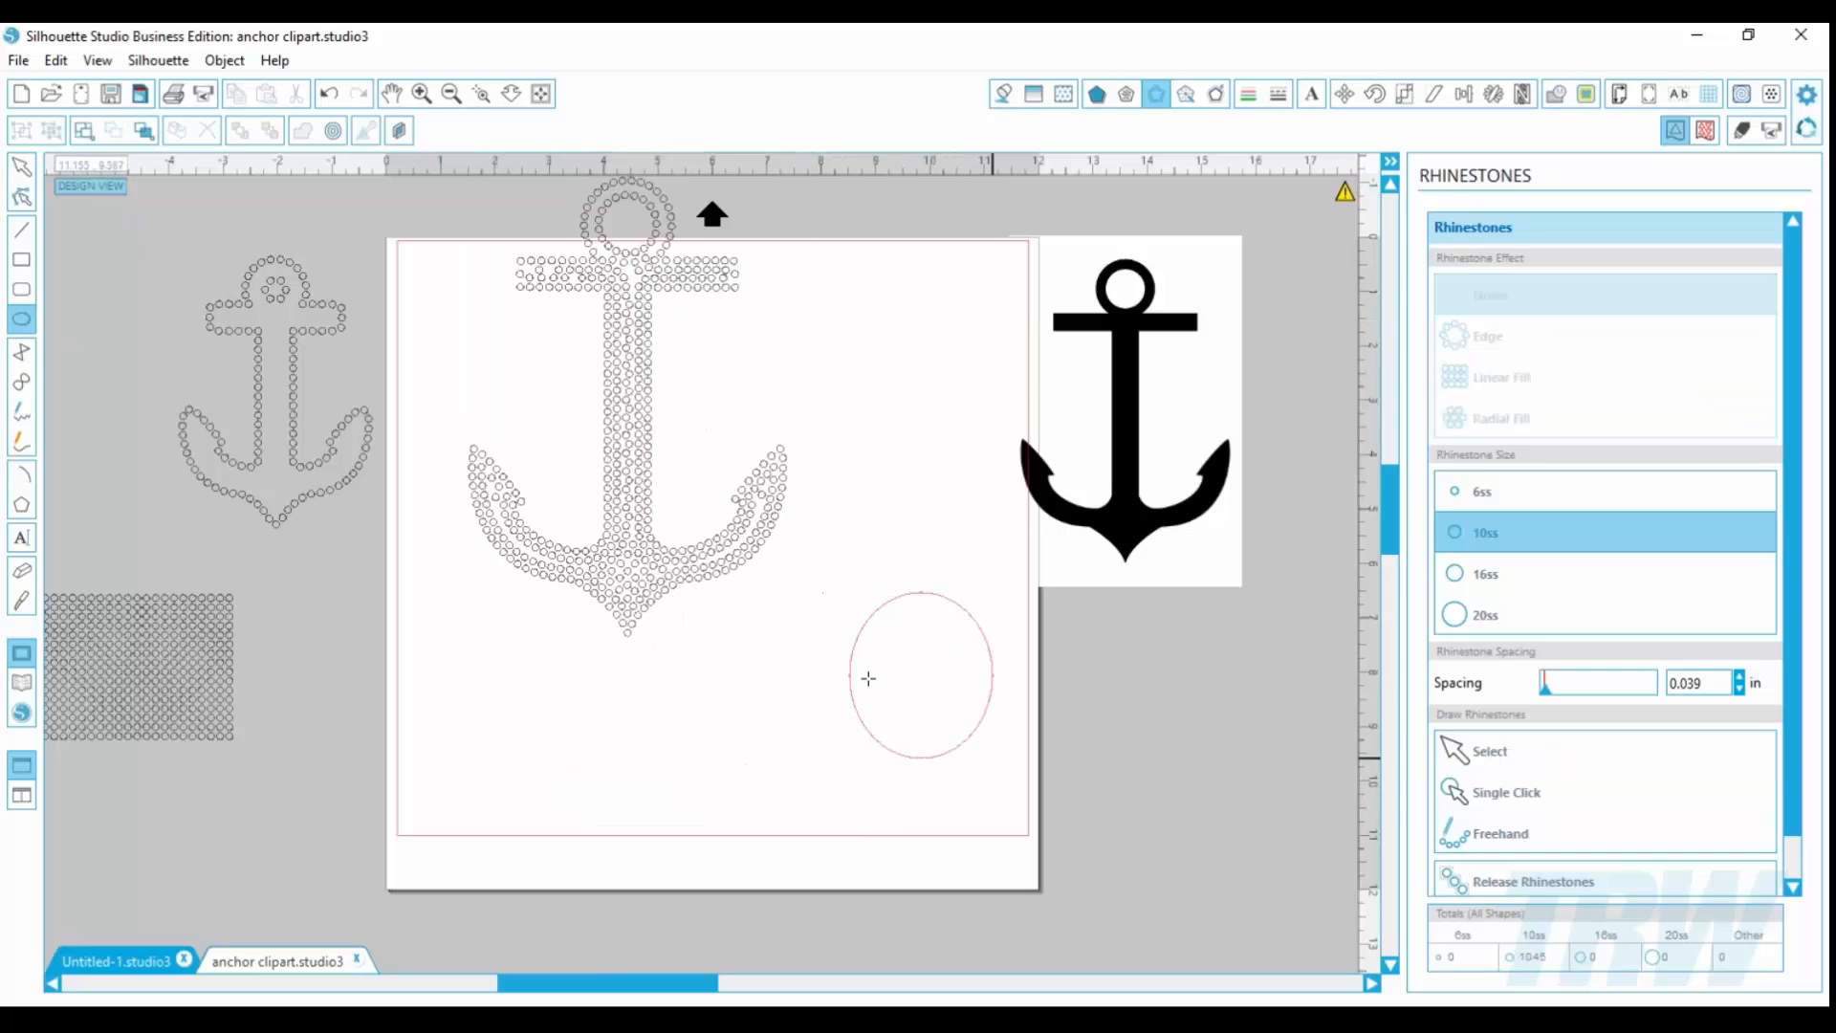
left_click(21, 168)
left_click(913, 592)
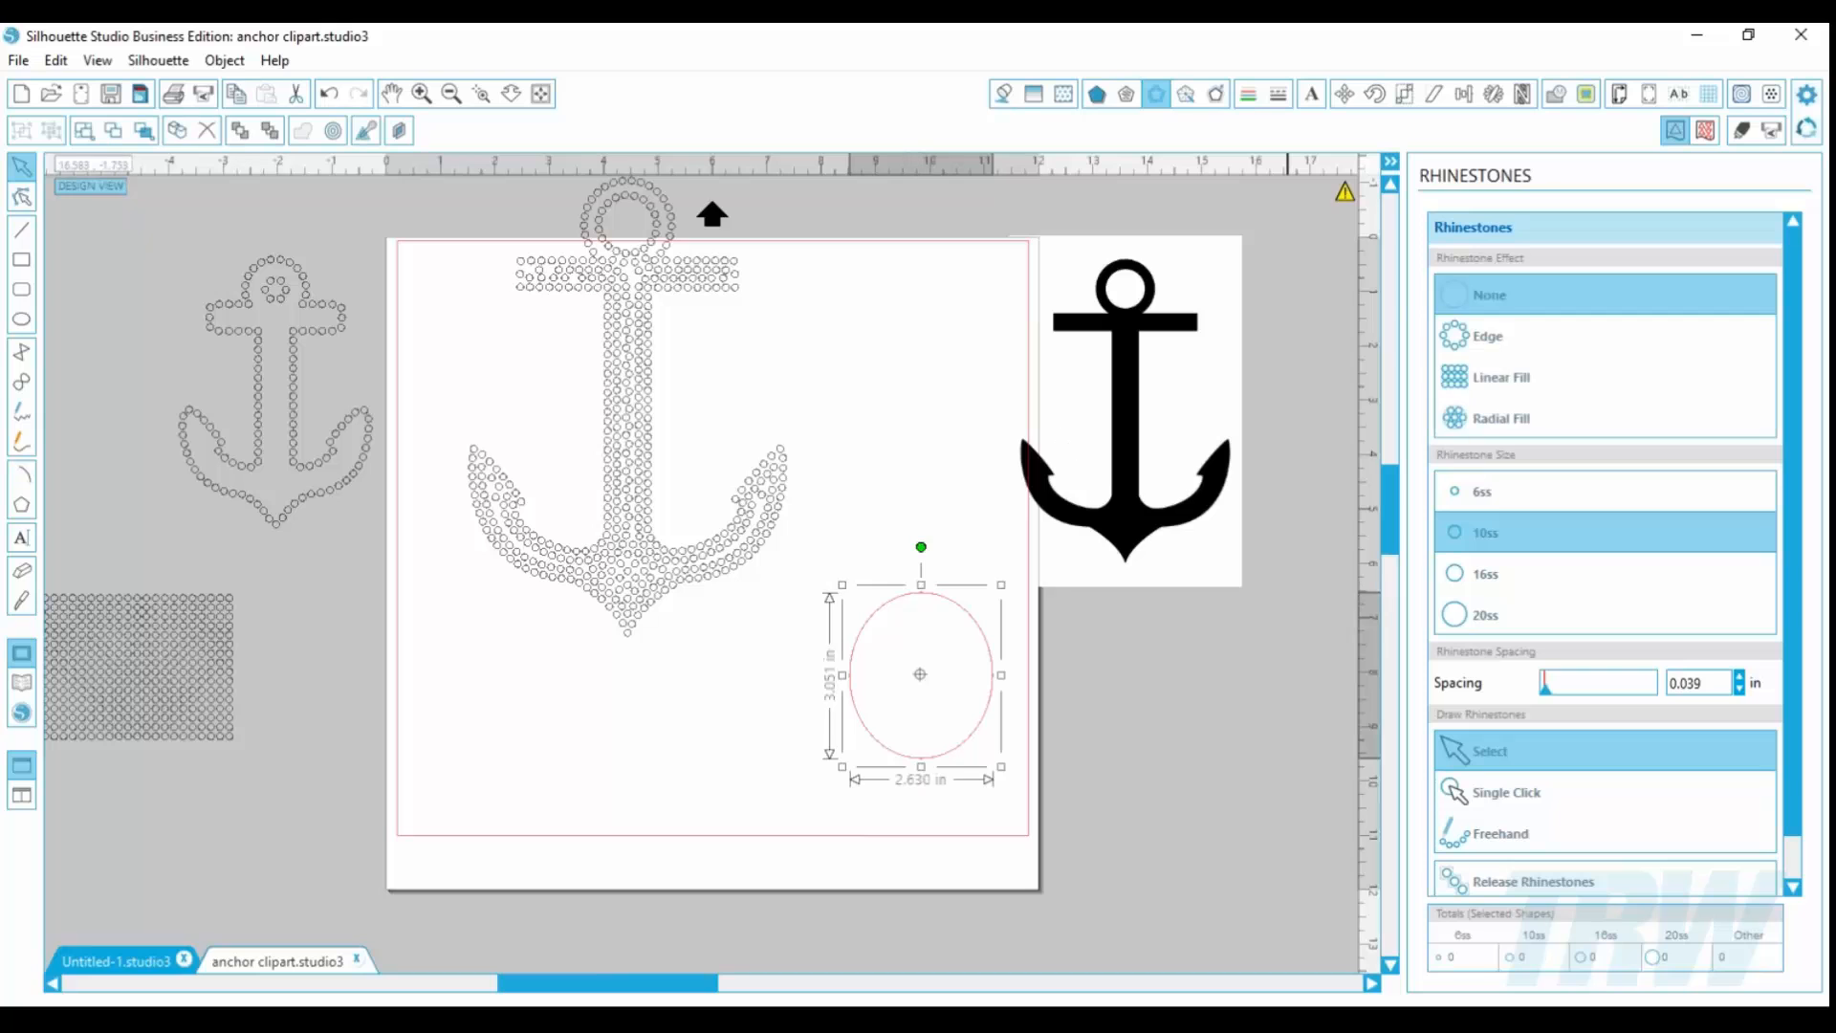
left_click(1576, 419)
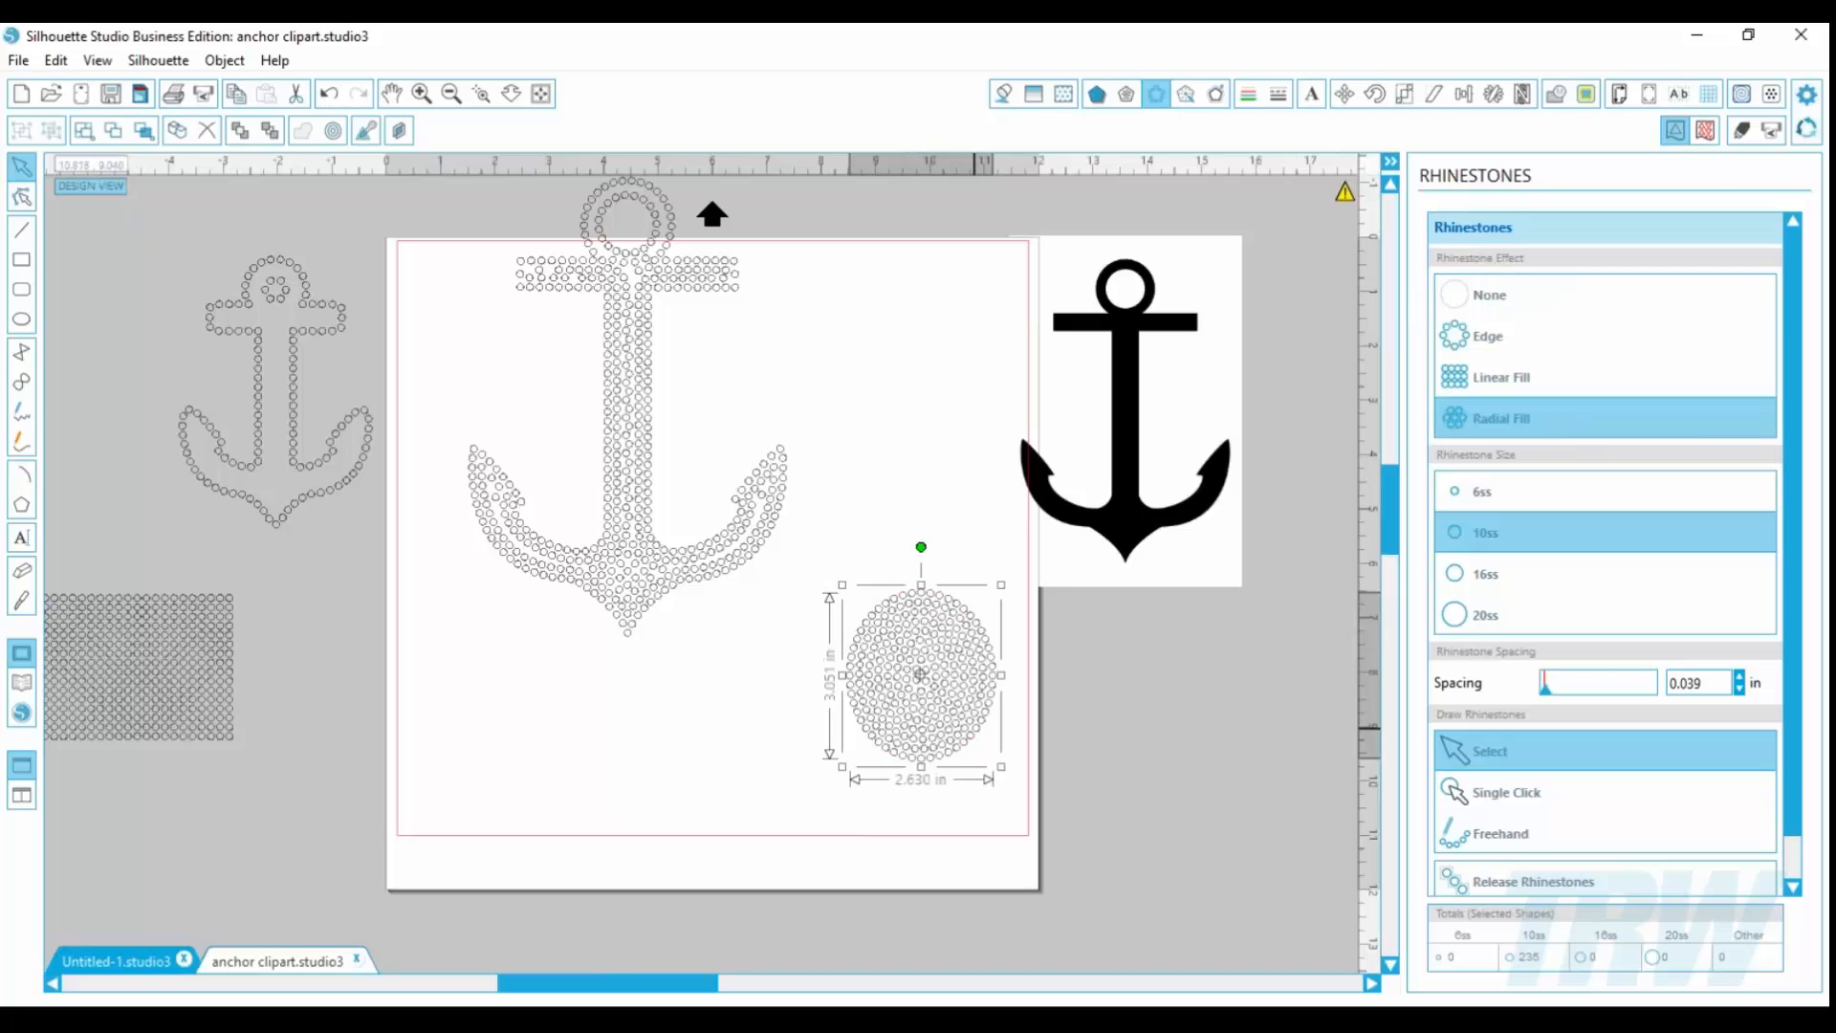
left_click_drag(1003, 586, 1137, 647)
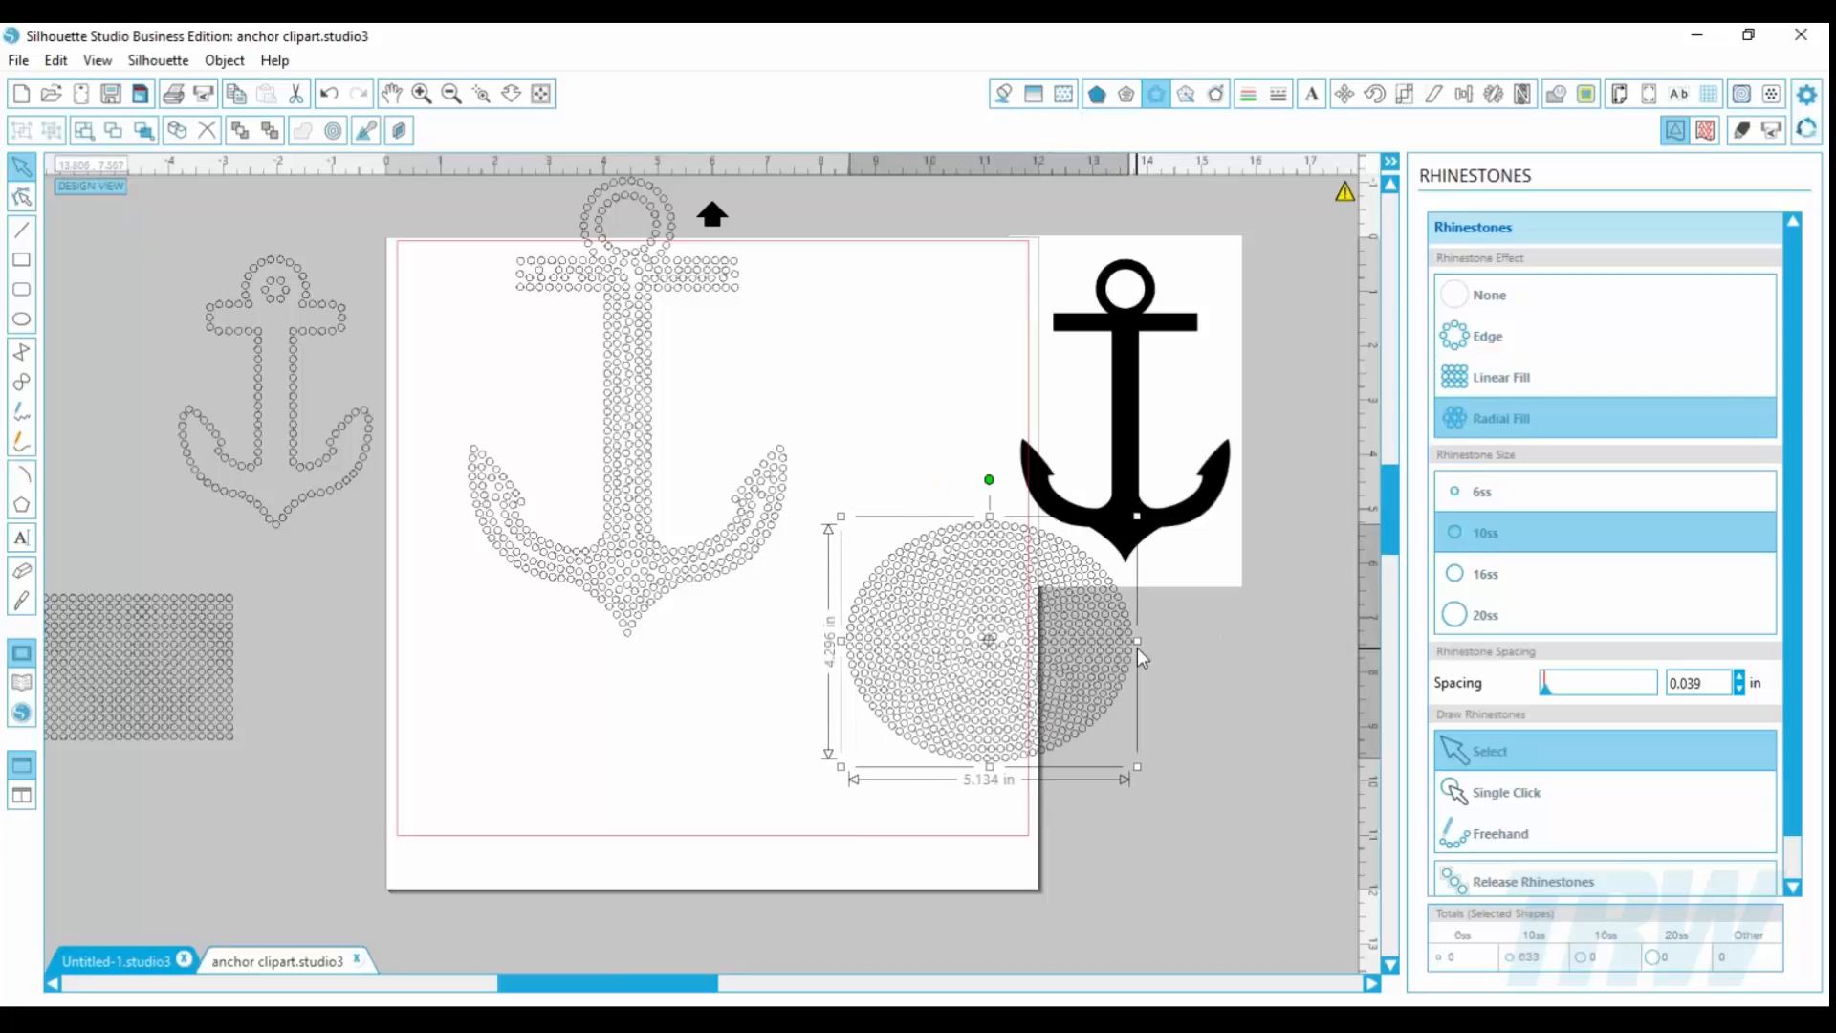
key("Delete")
Step: Move the radial-filled anchor down to the middle of the page and set its rhinestone spacing to 0.040 inch
left_click_drag(623, 583, 647, 721)
left_click(643, 692)
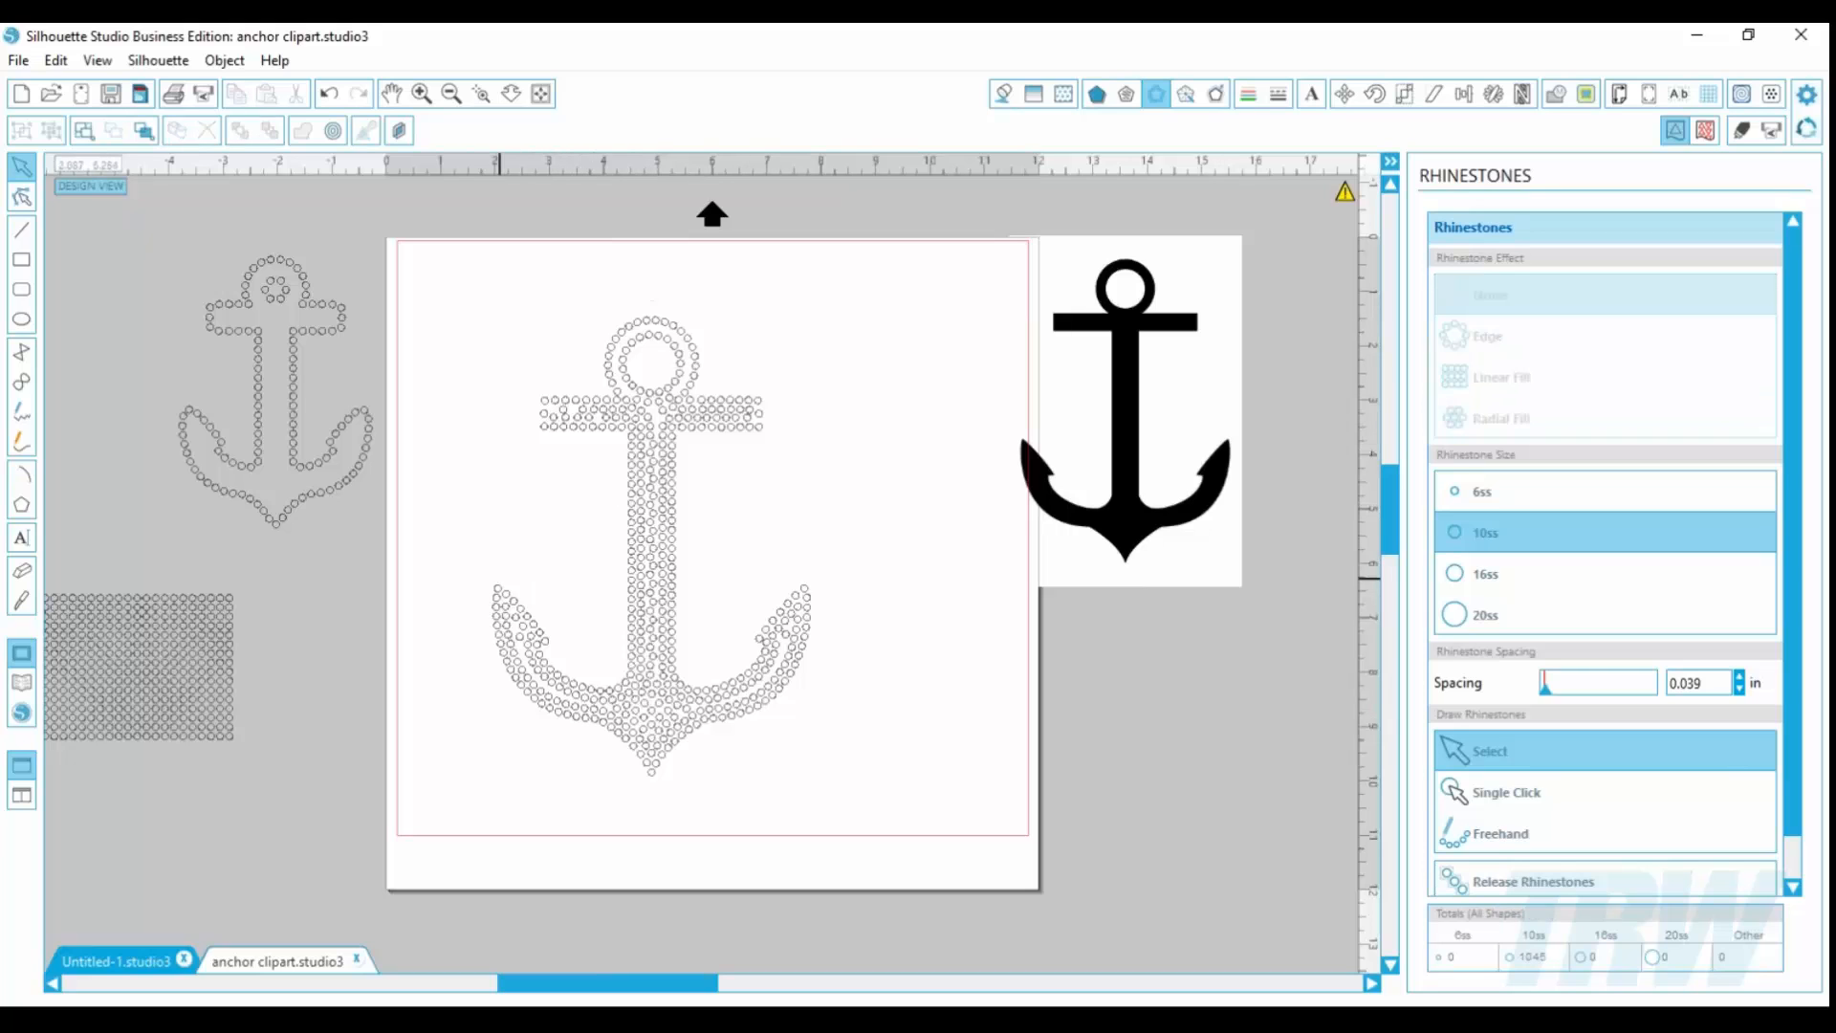
scroll(1793, 530, "down", 1)
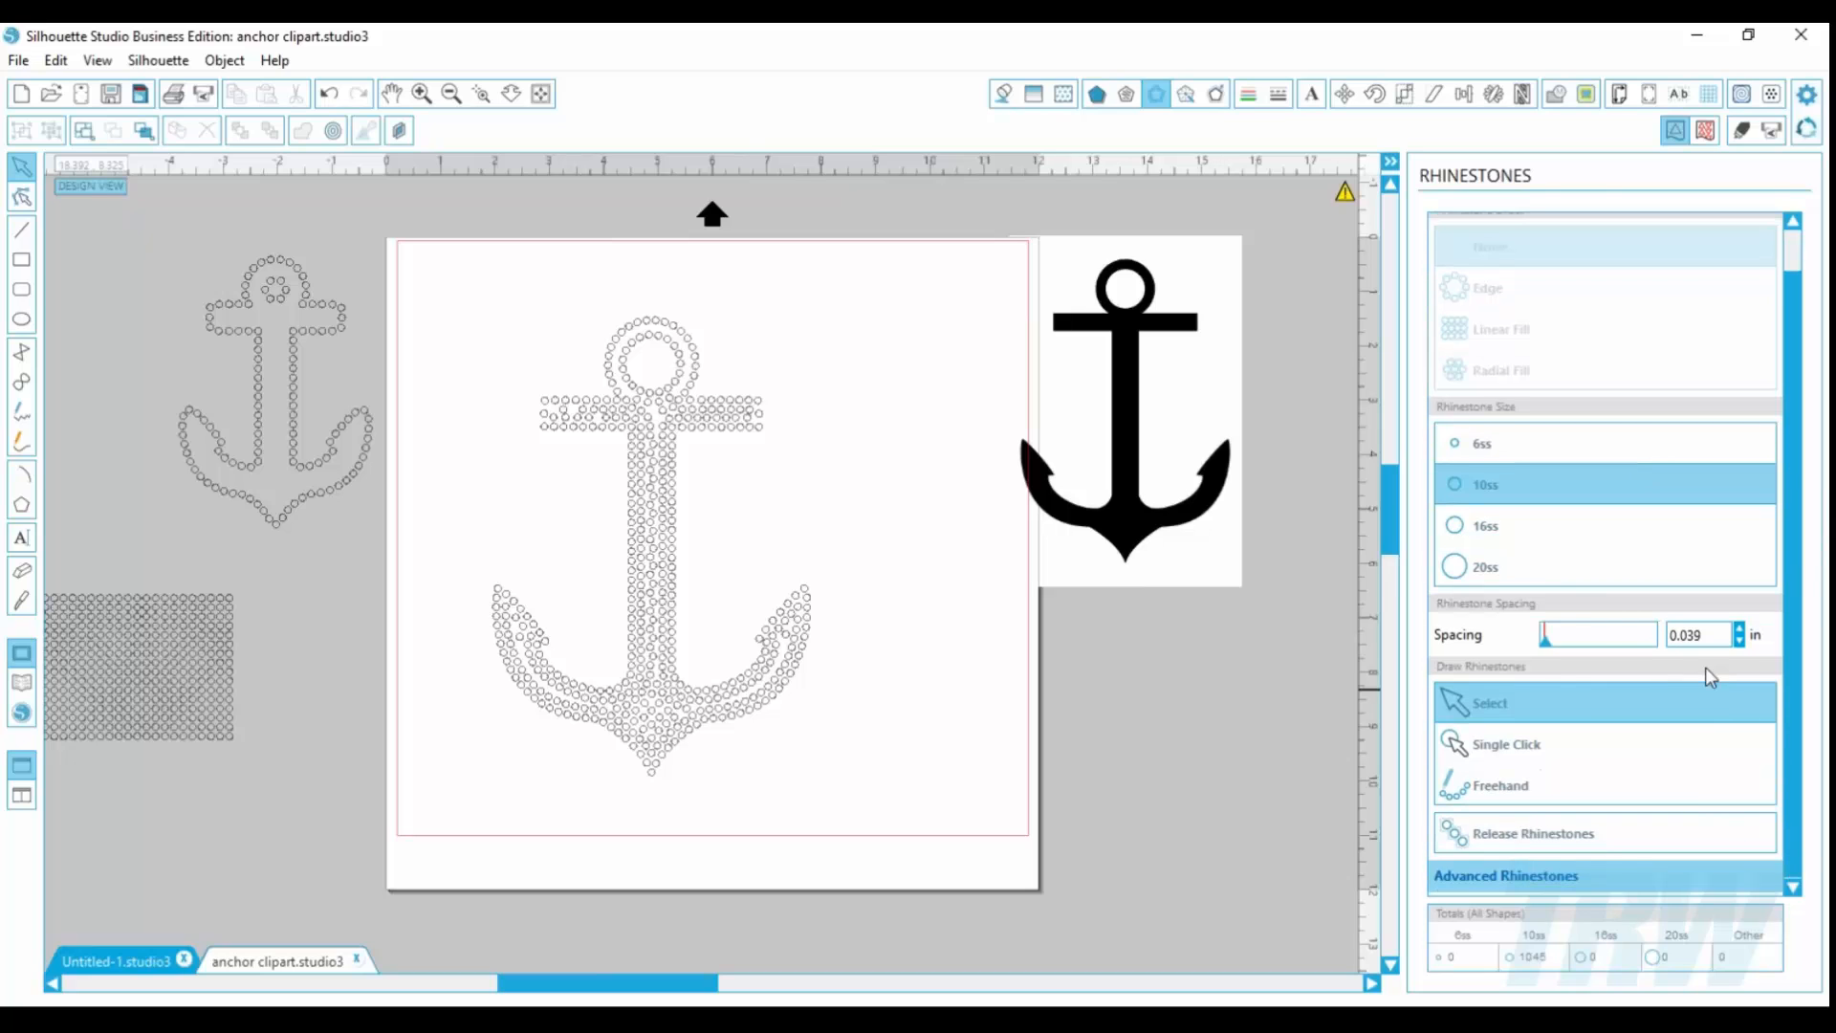
left_click_drag(1546, 641, 1570, 637)
left_click(697, 716)
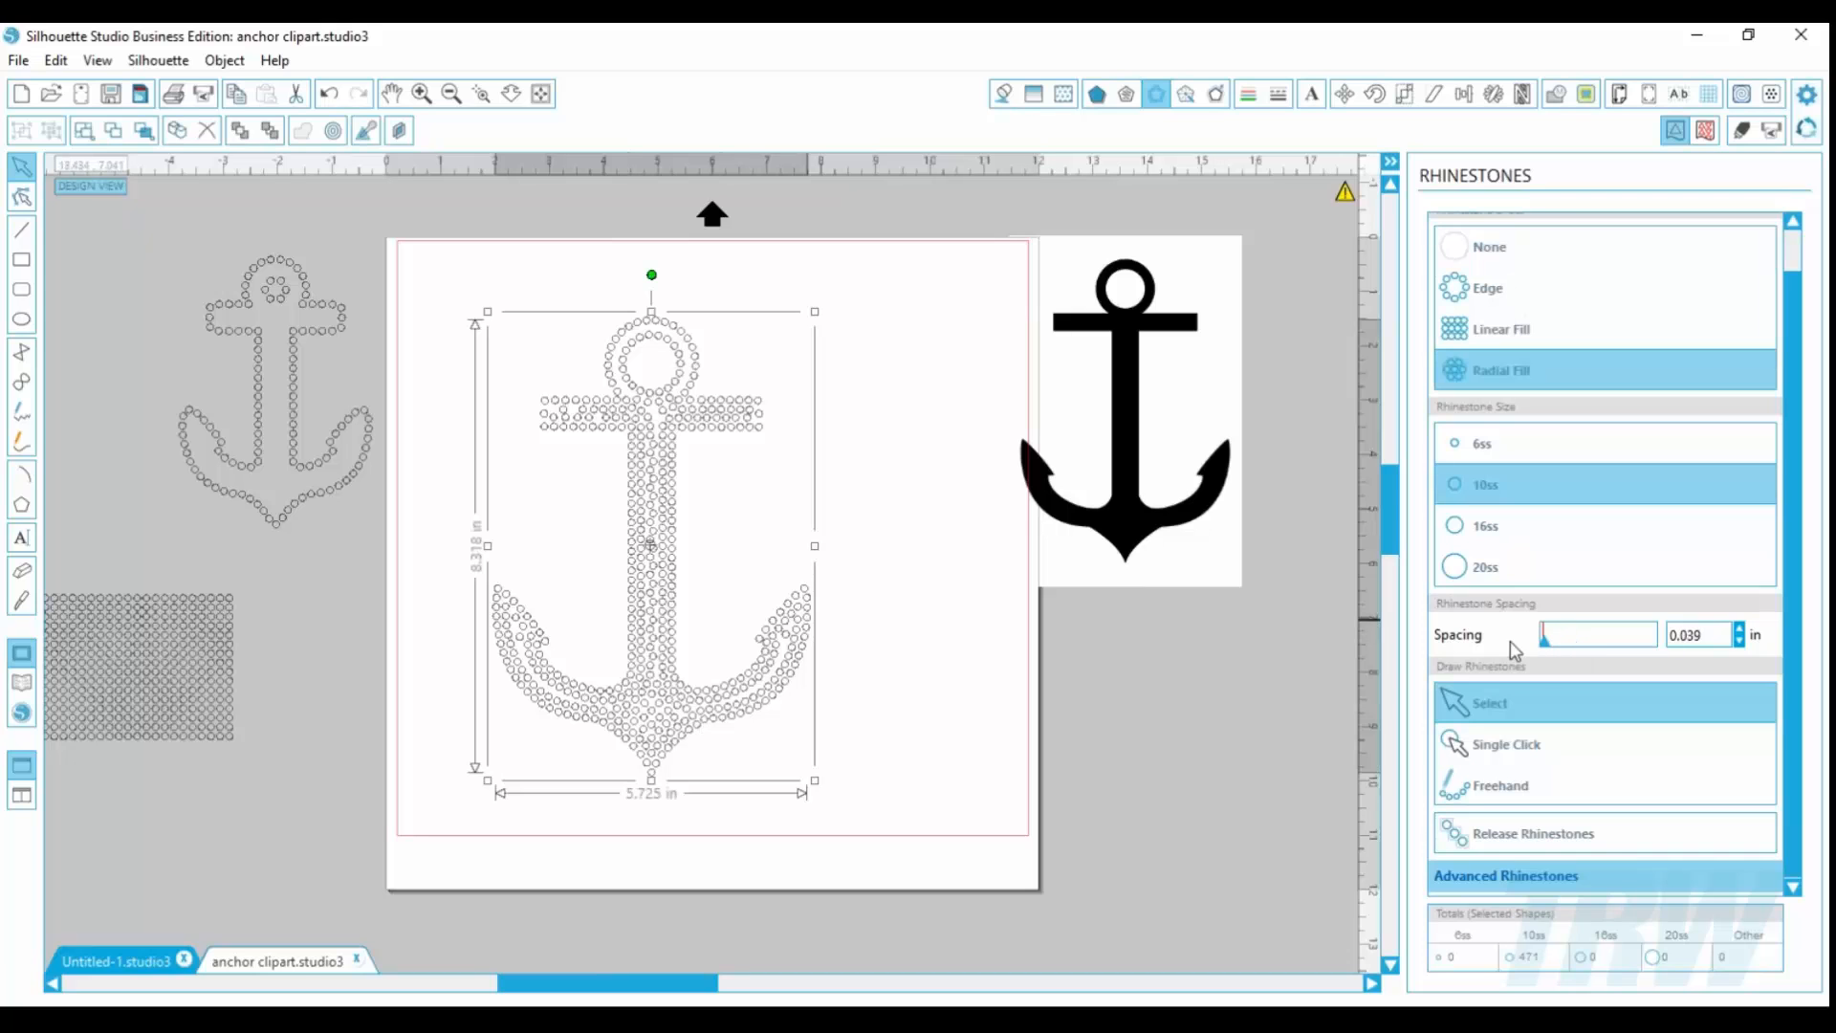
left_click_drag(1551, 642, 1545, 643)
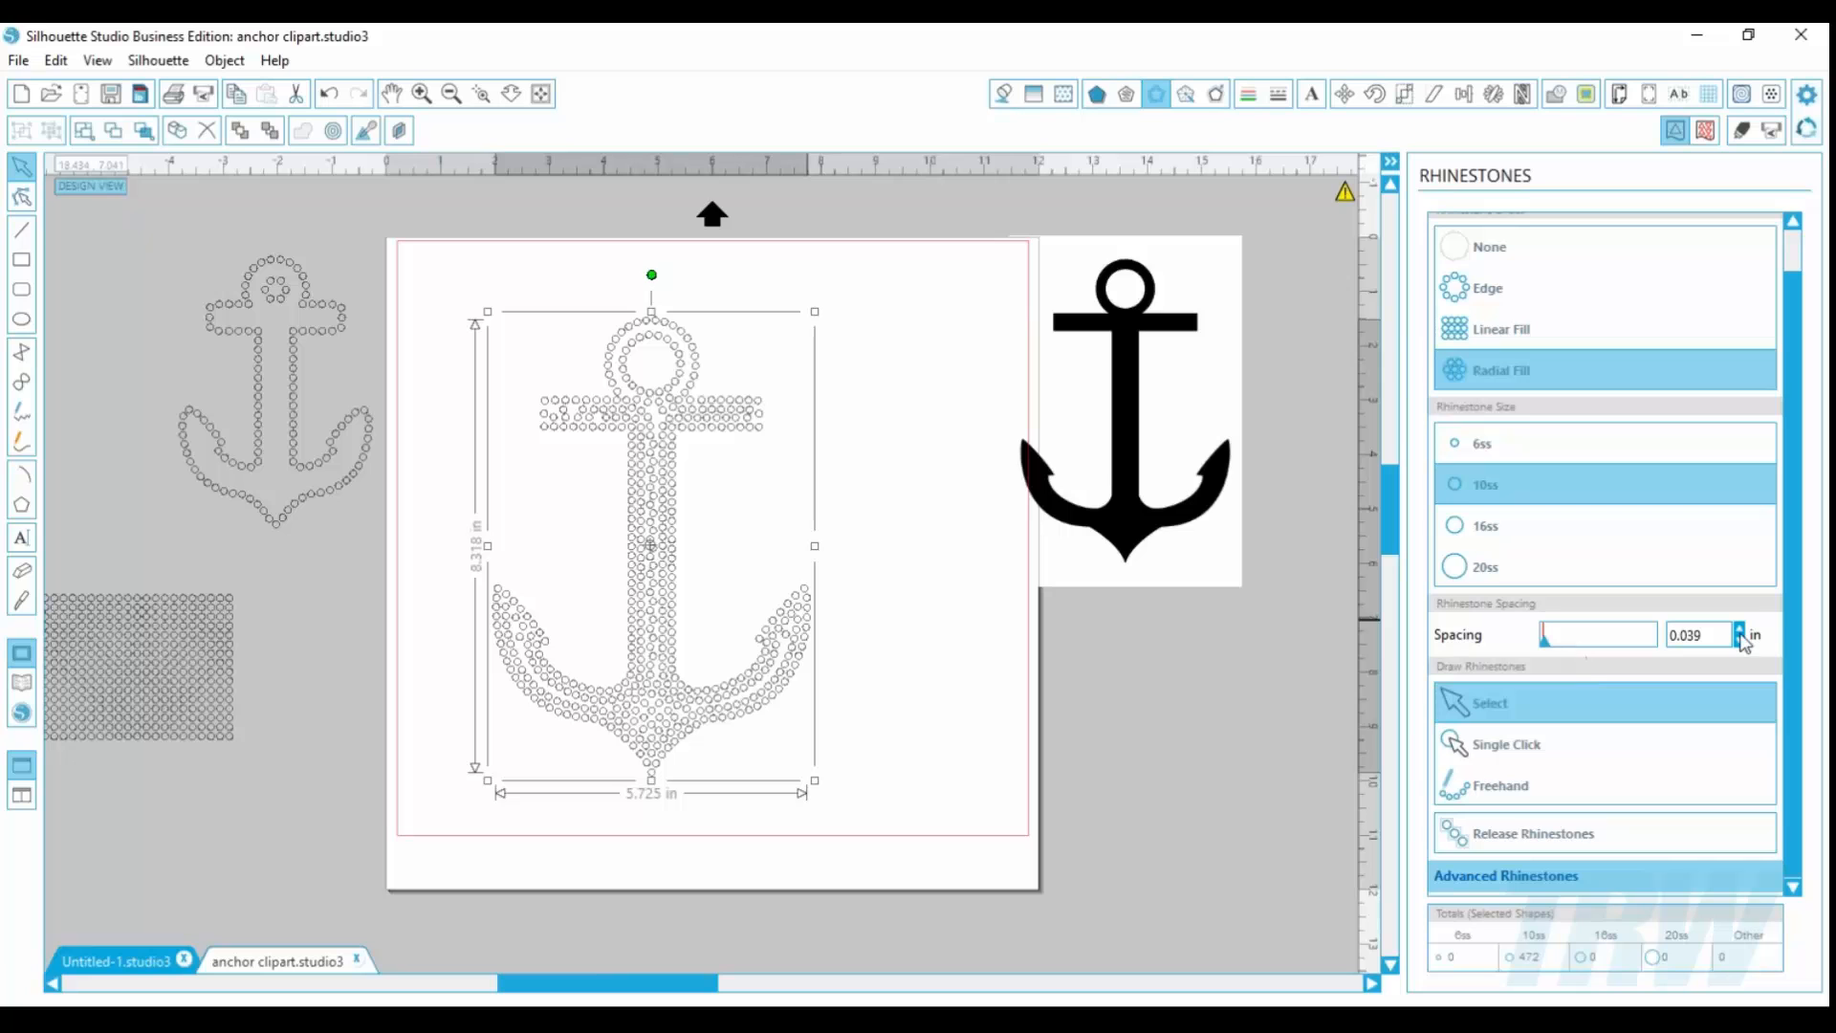
left_click(1739, 631)
Step: Reduce the radial-filled anchor's rhinestone spacing to 0.030 inch
left_click(479, 94)
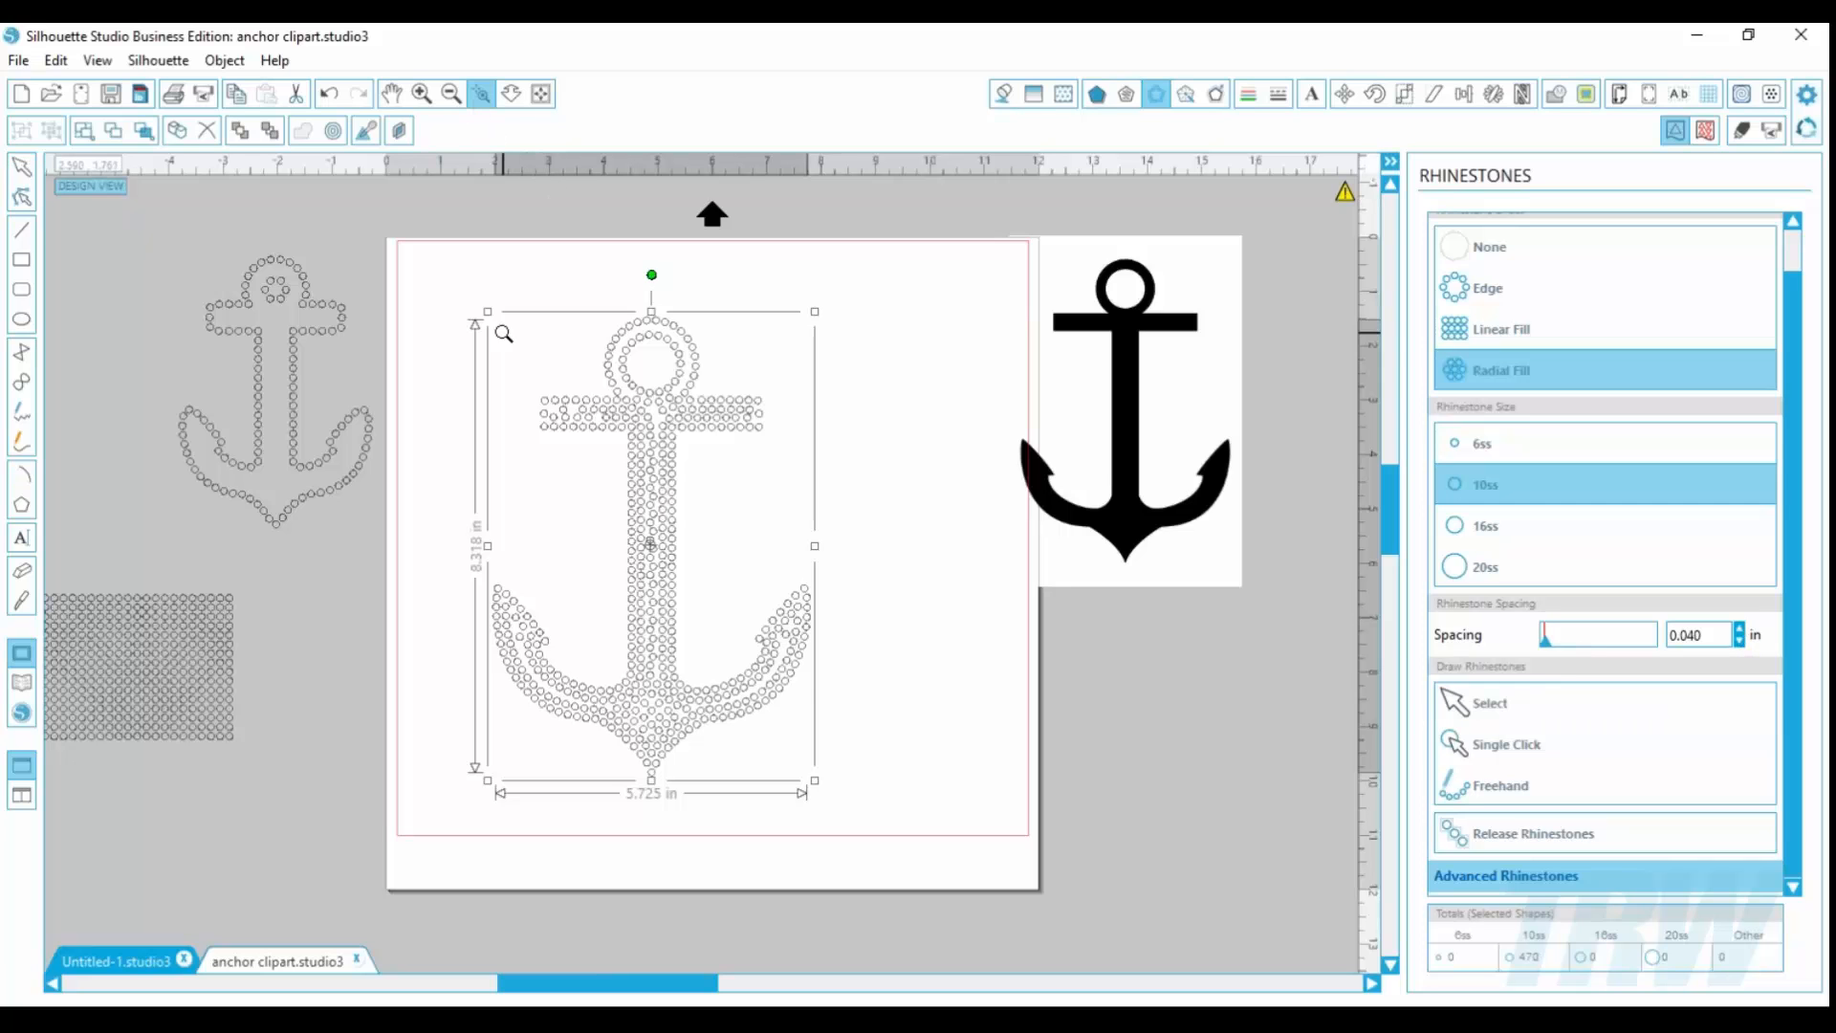
left_click_drag(504, 328, 777, 511)
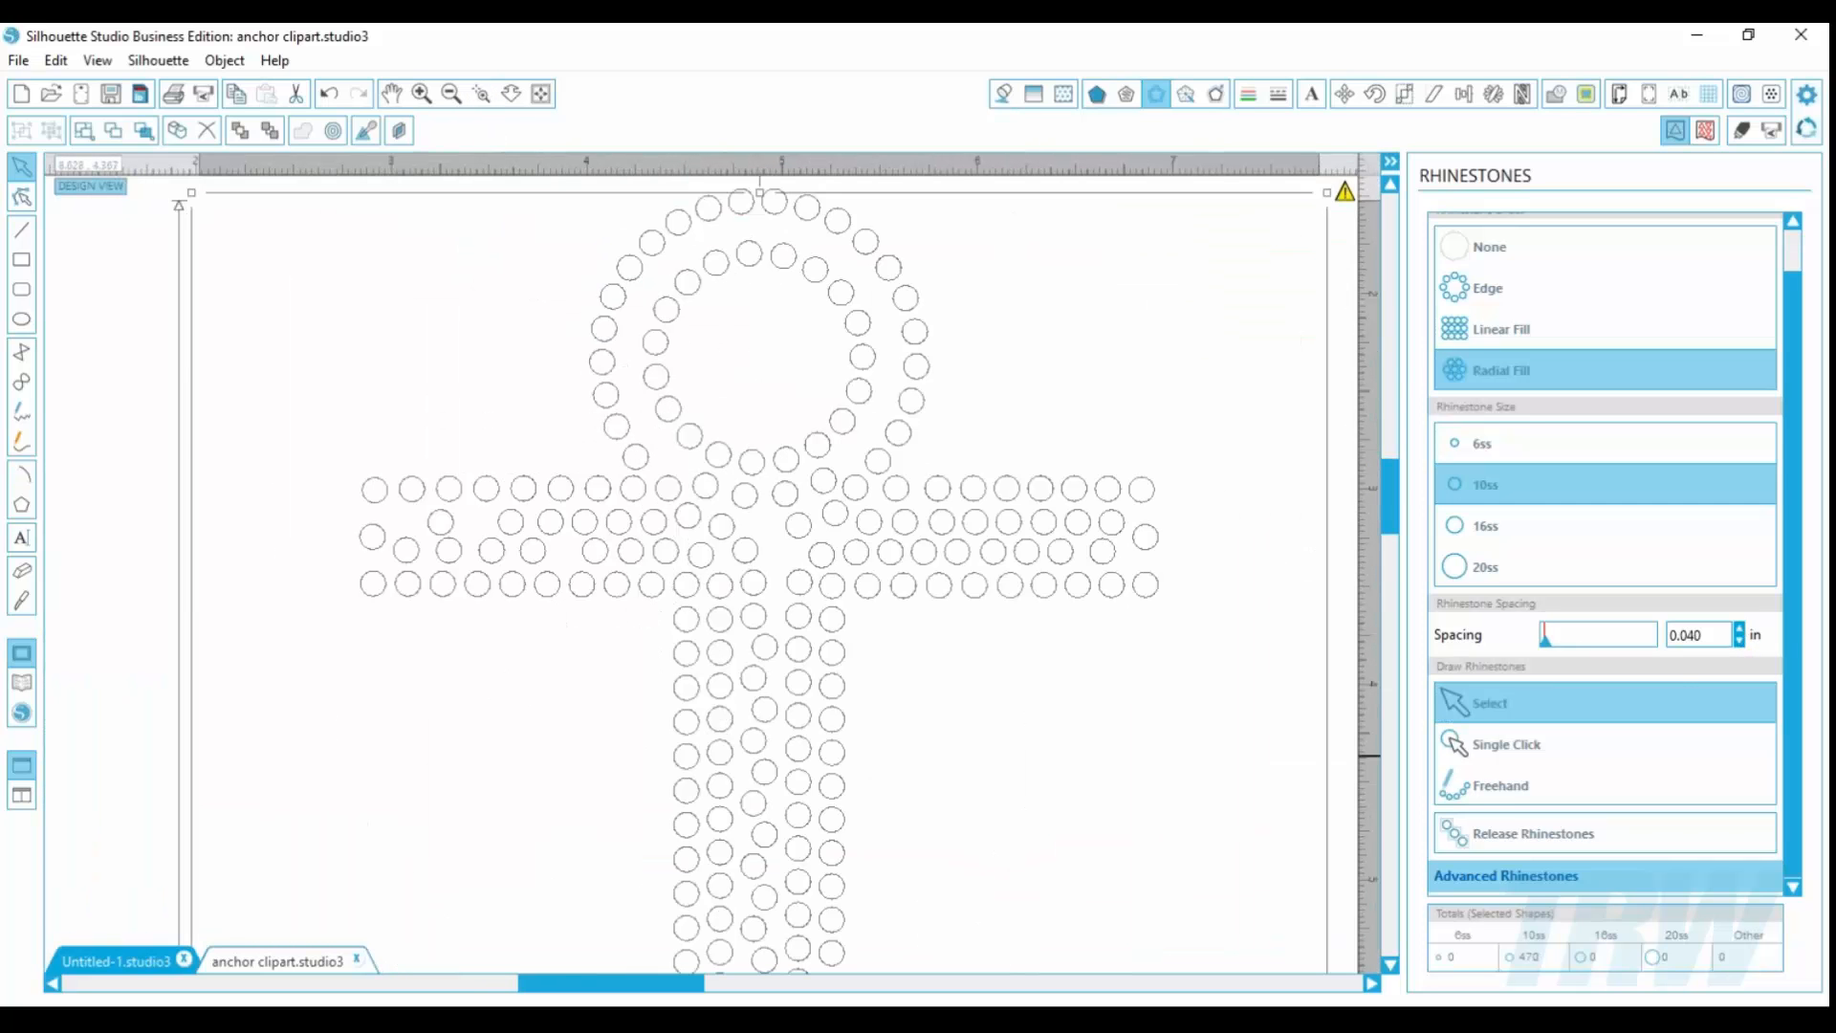
left_click(1739, 639)
left_click(1740, 642)
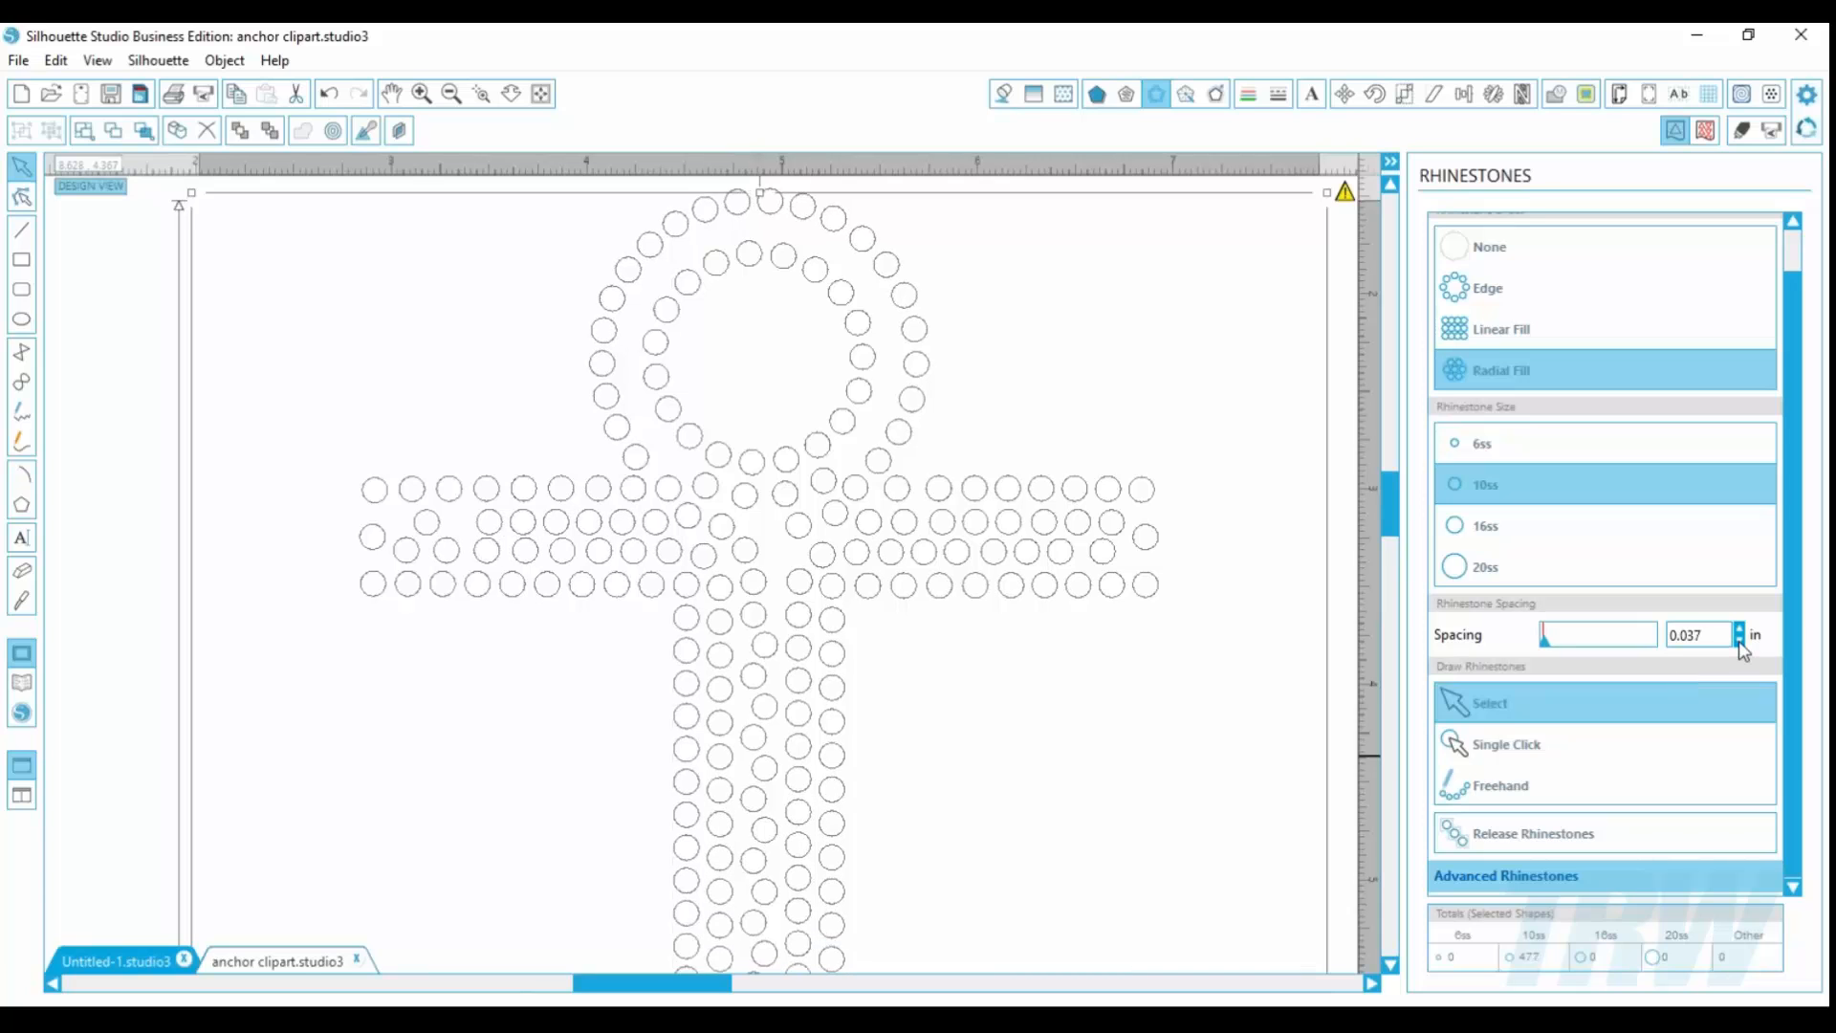
left_click(1740, 641)
left_click(1740, 642)
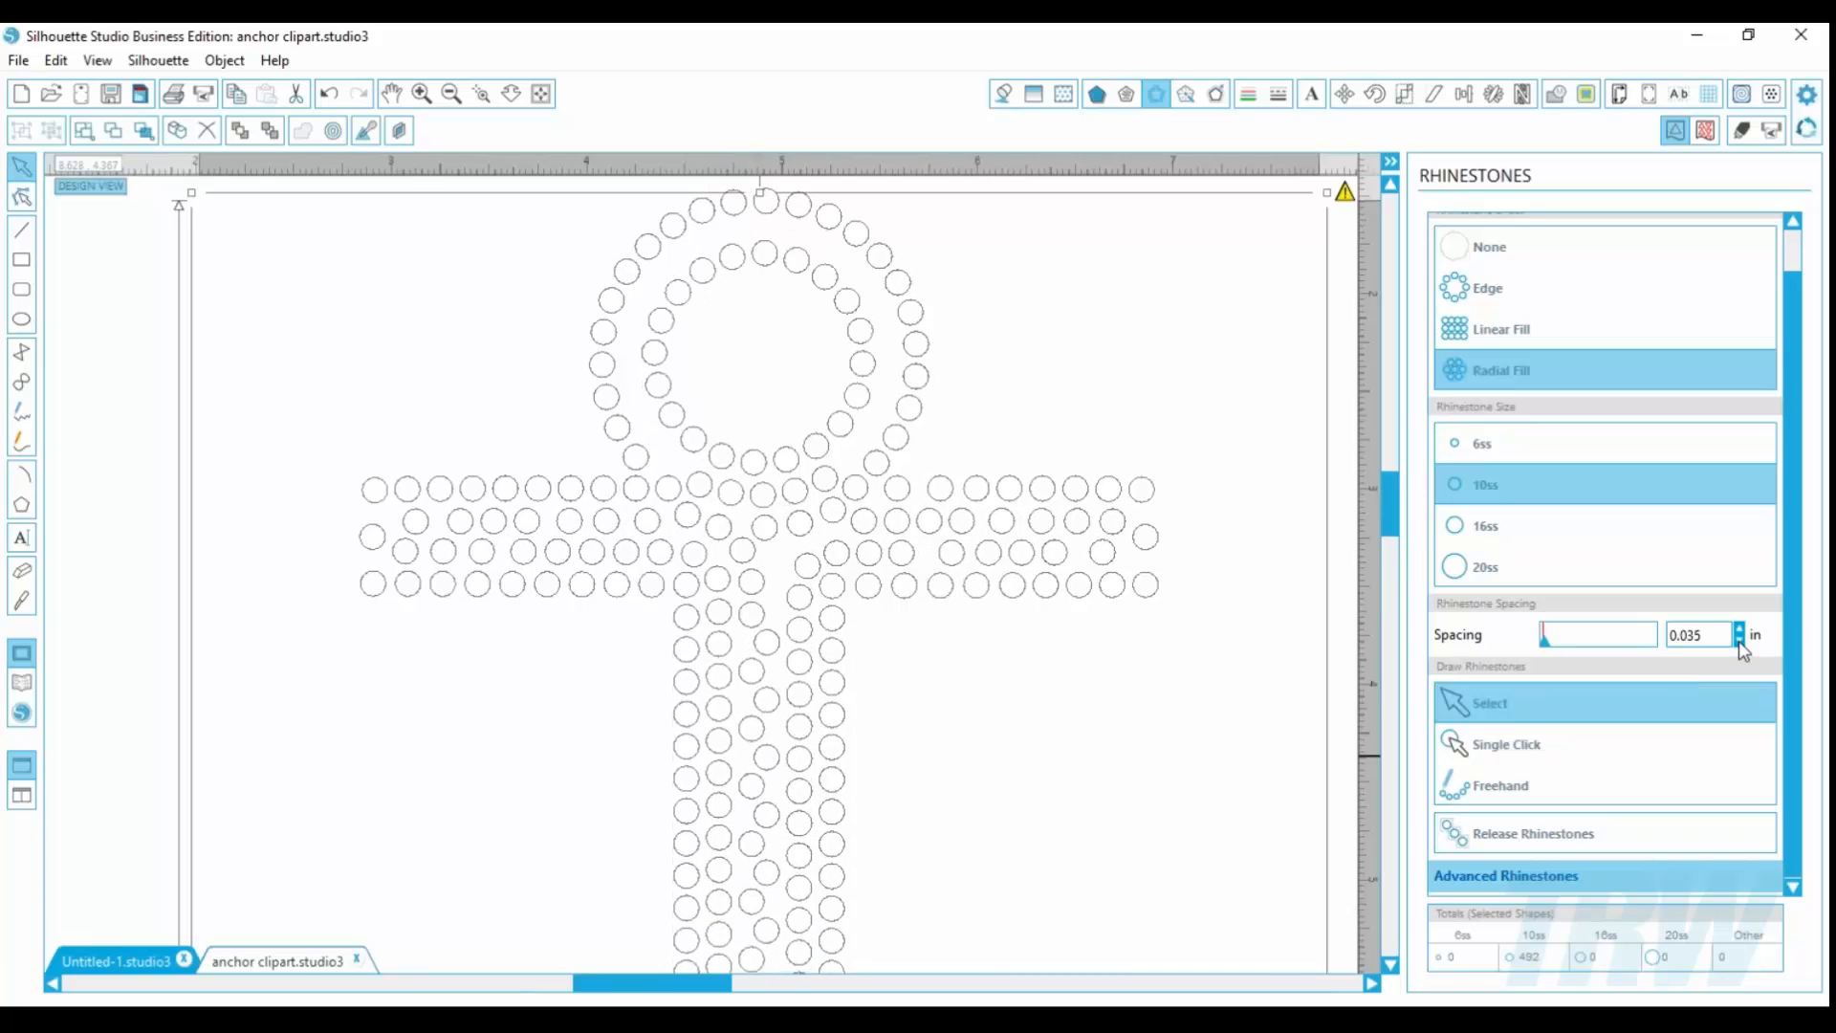
left_click(1739, 640)
left_click(1739, 640)
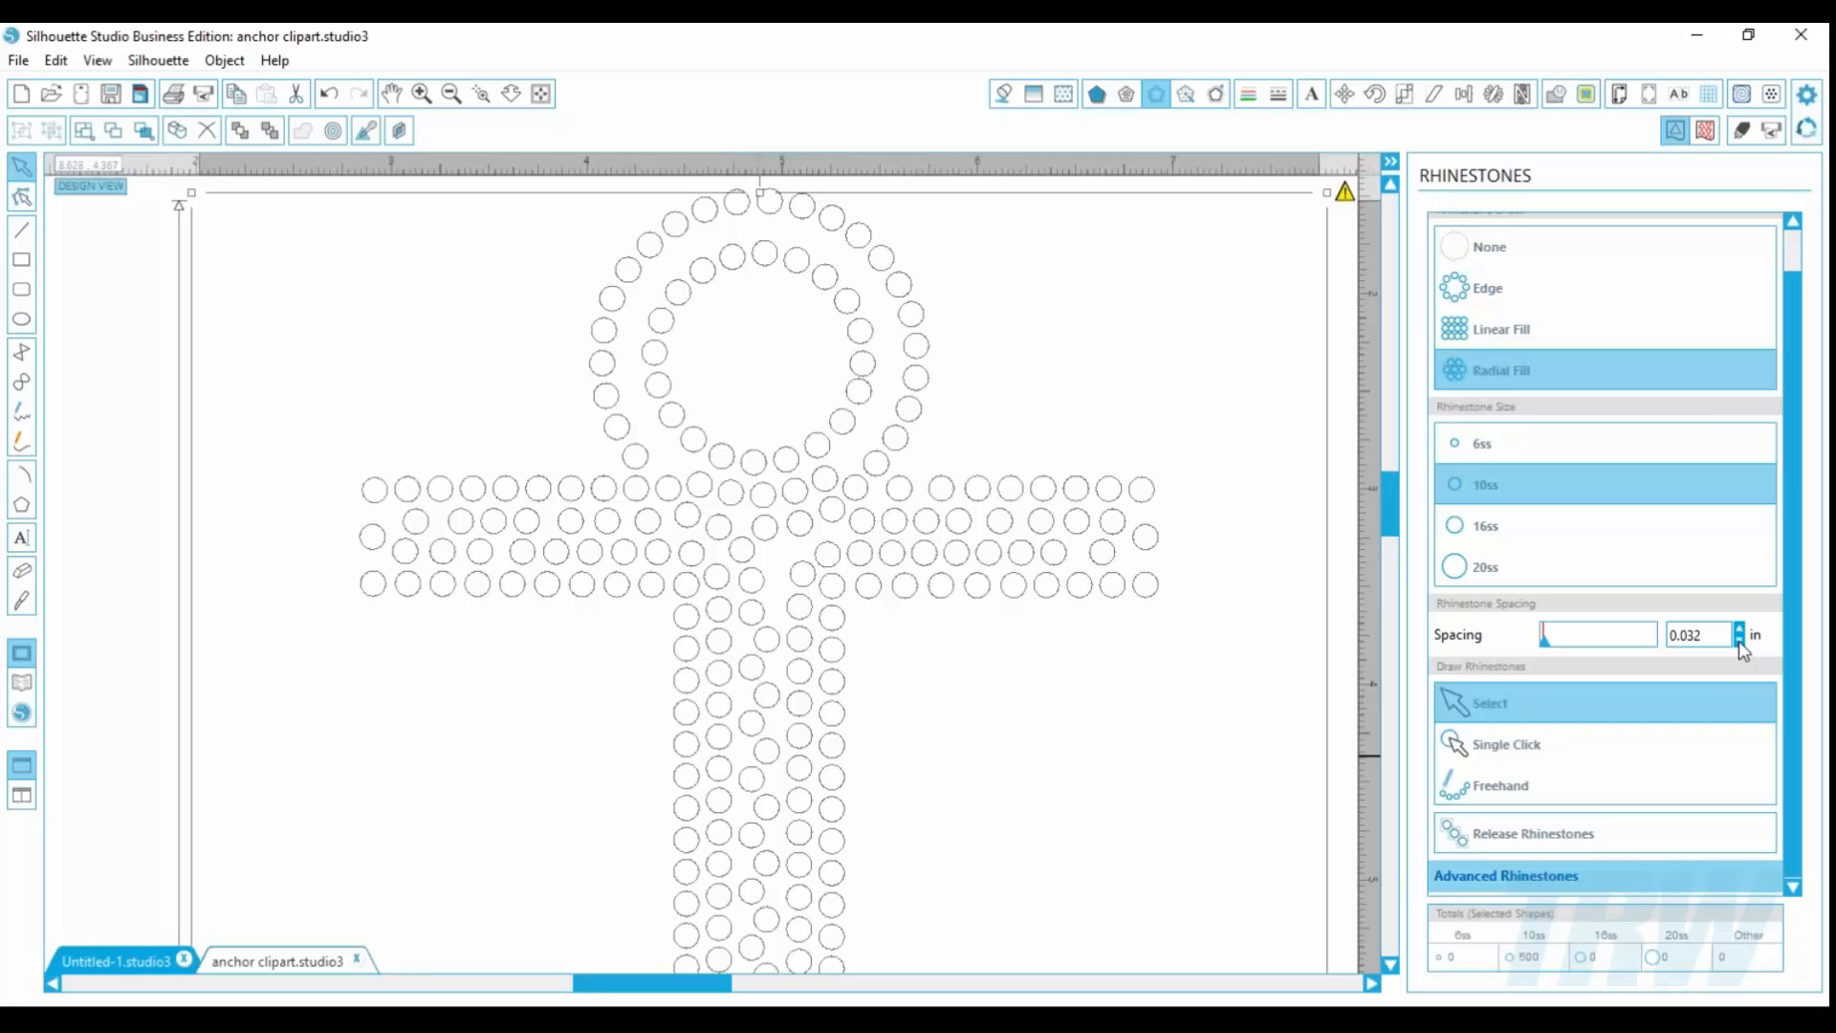
left_click(1740, 642)
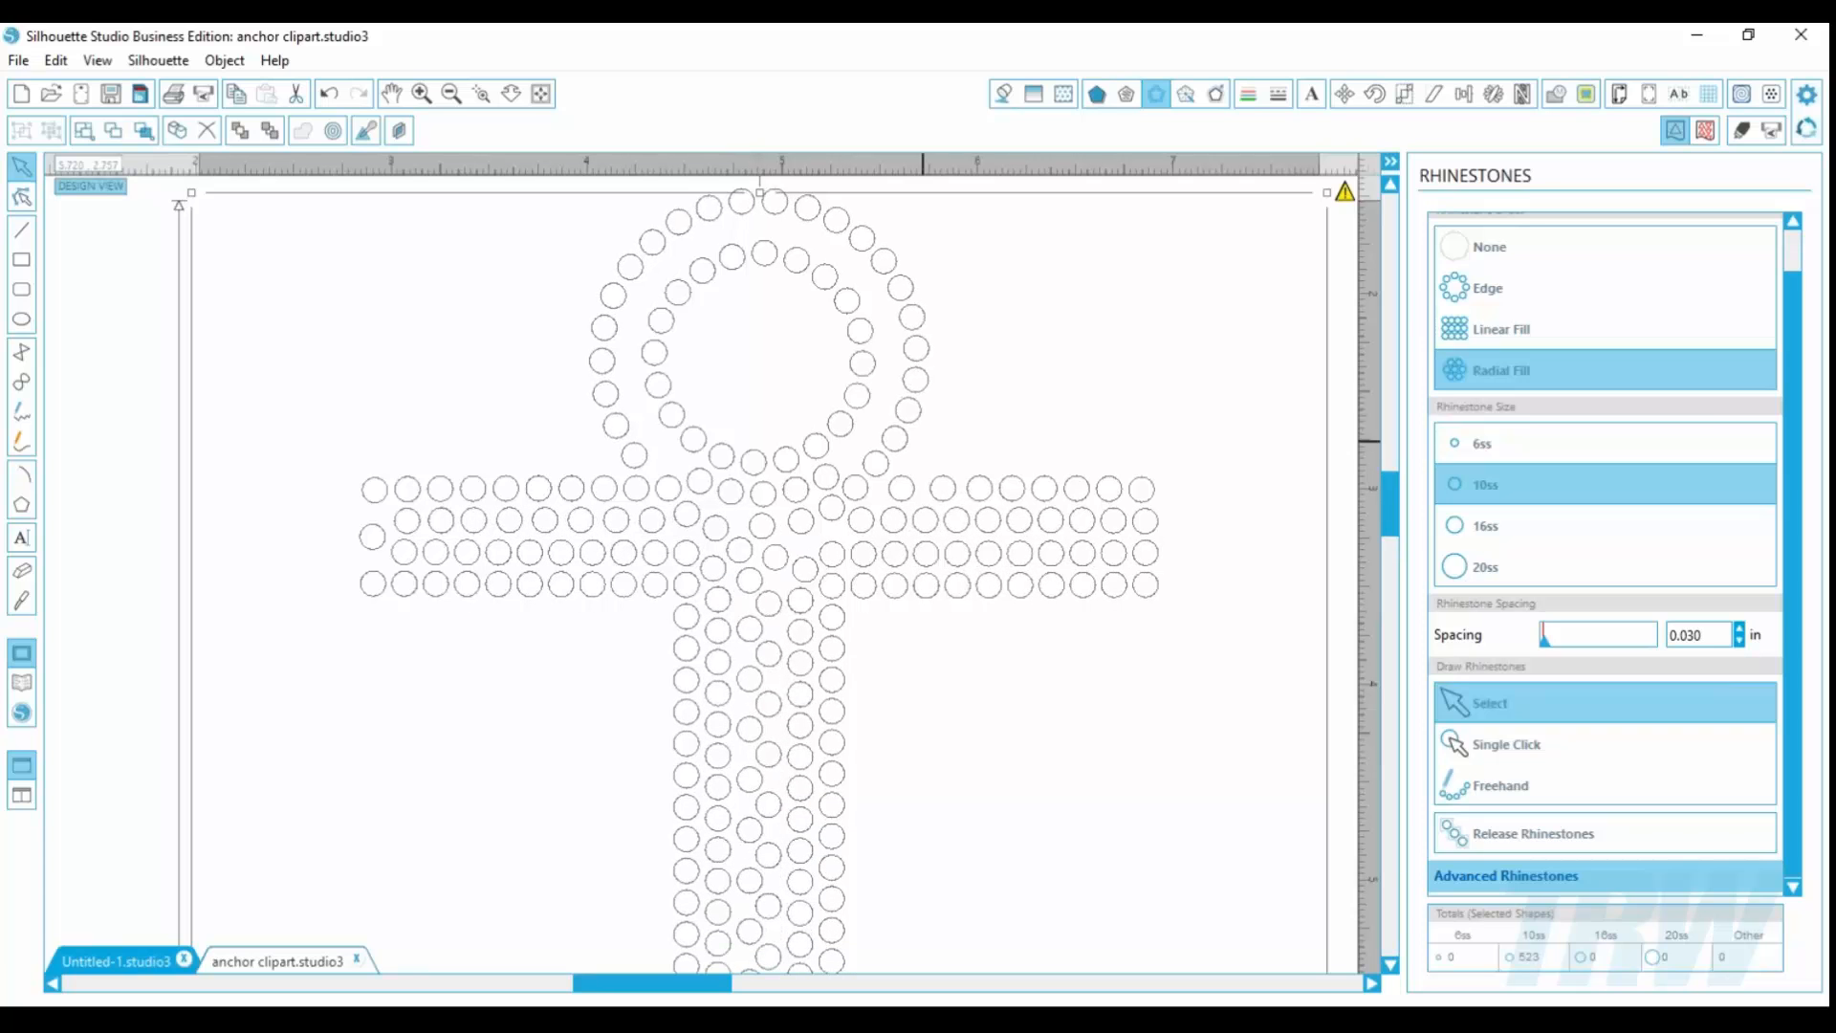
left_click(541, 94)
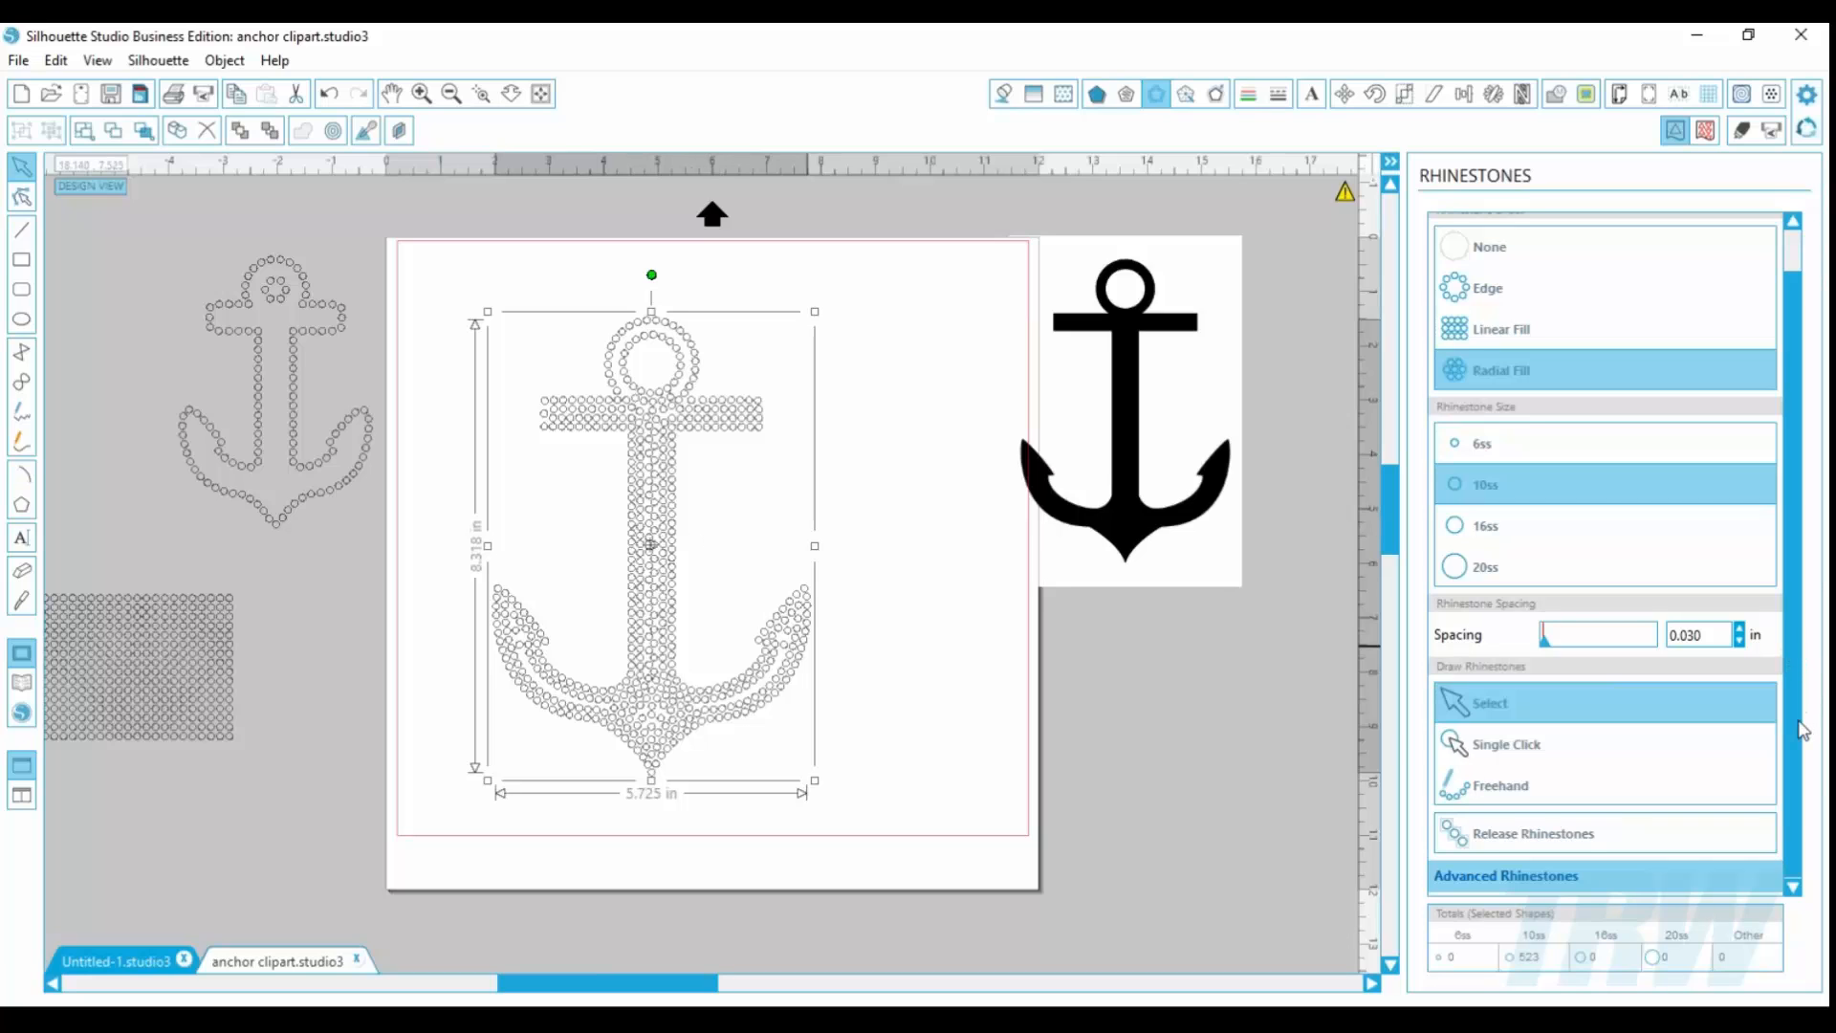
Step: Release the anchor's rhinestones into individual stones and nudge the crossbar's outermost left stone up into line with the second row
left_click(1509, 838)
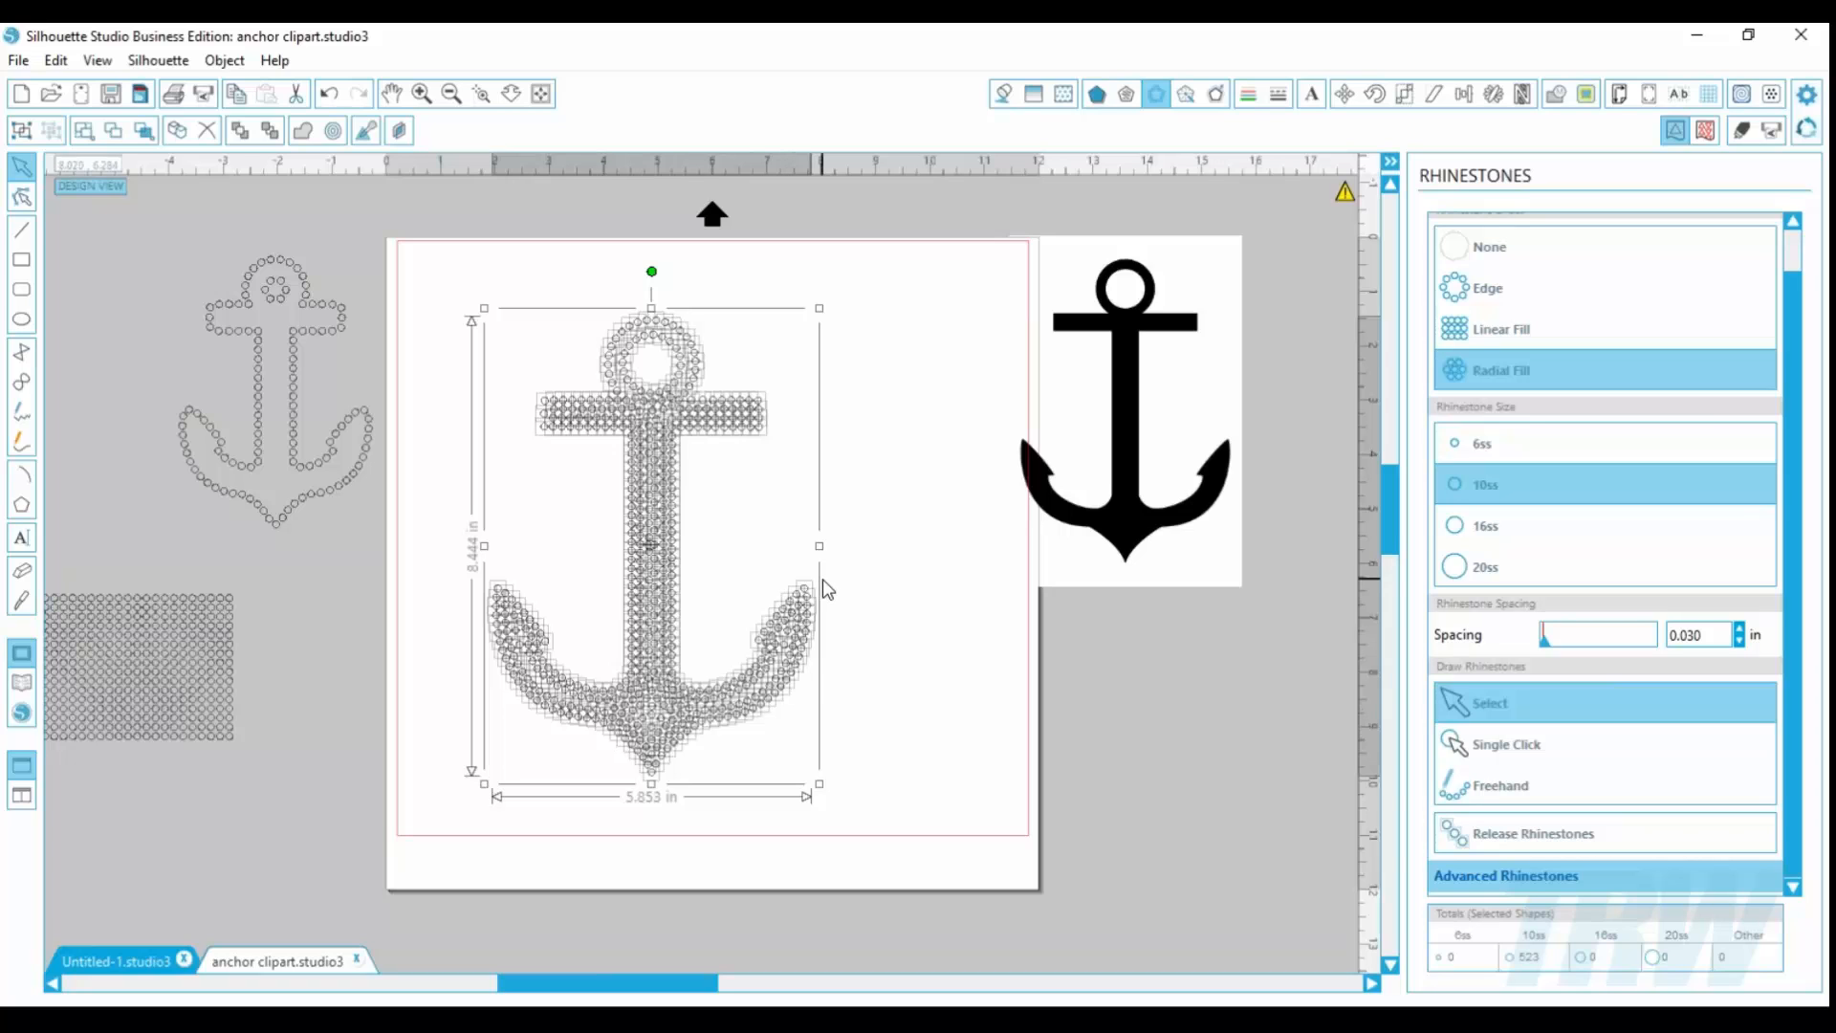
left_click(443, 270)
left_click(481, 93)
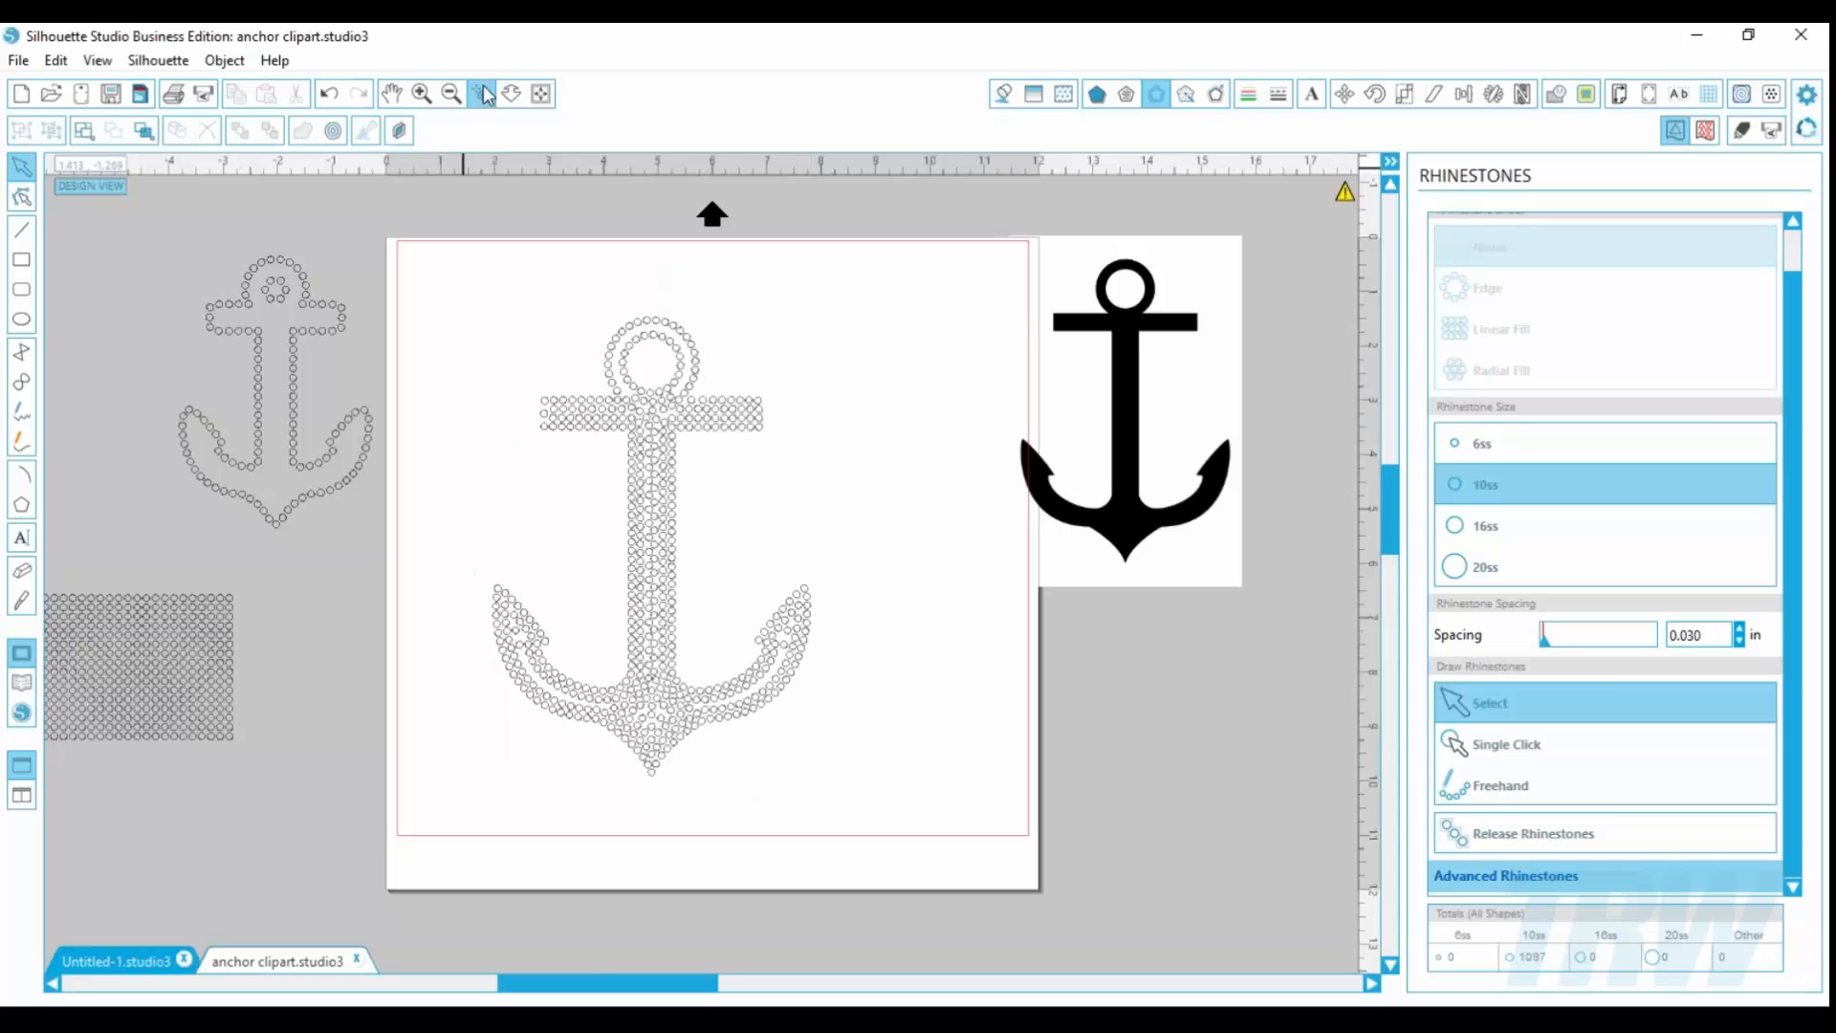
left_click_drag(516, 350, 678, 506)
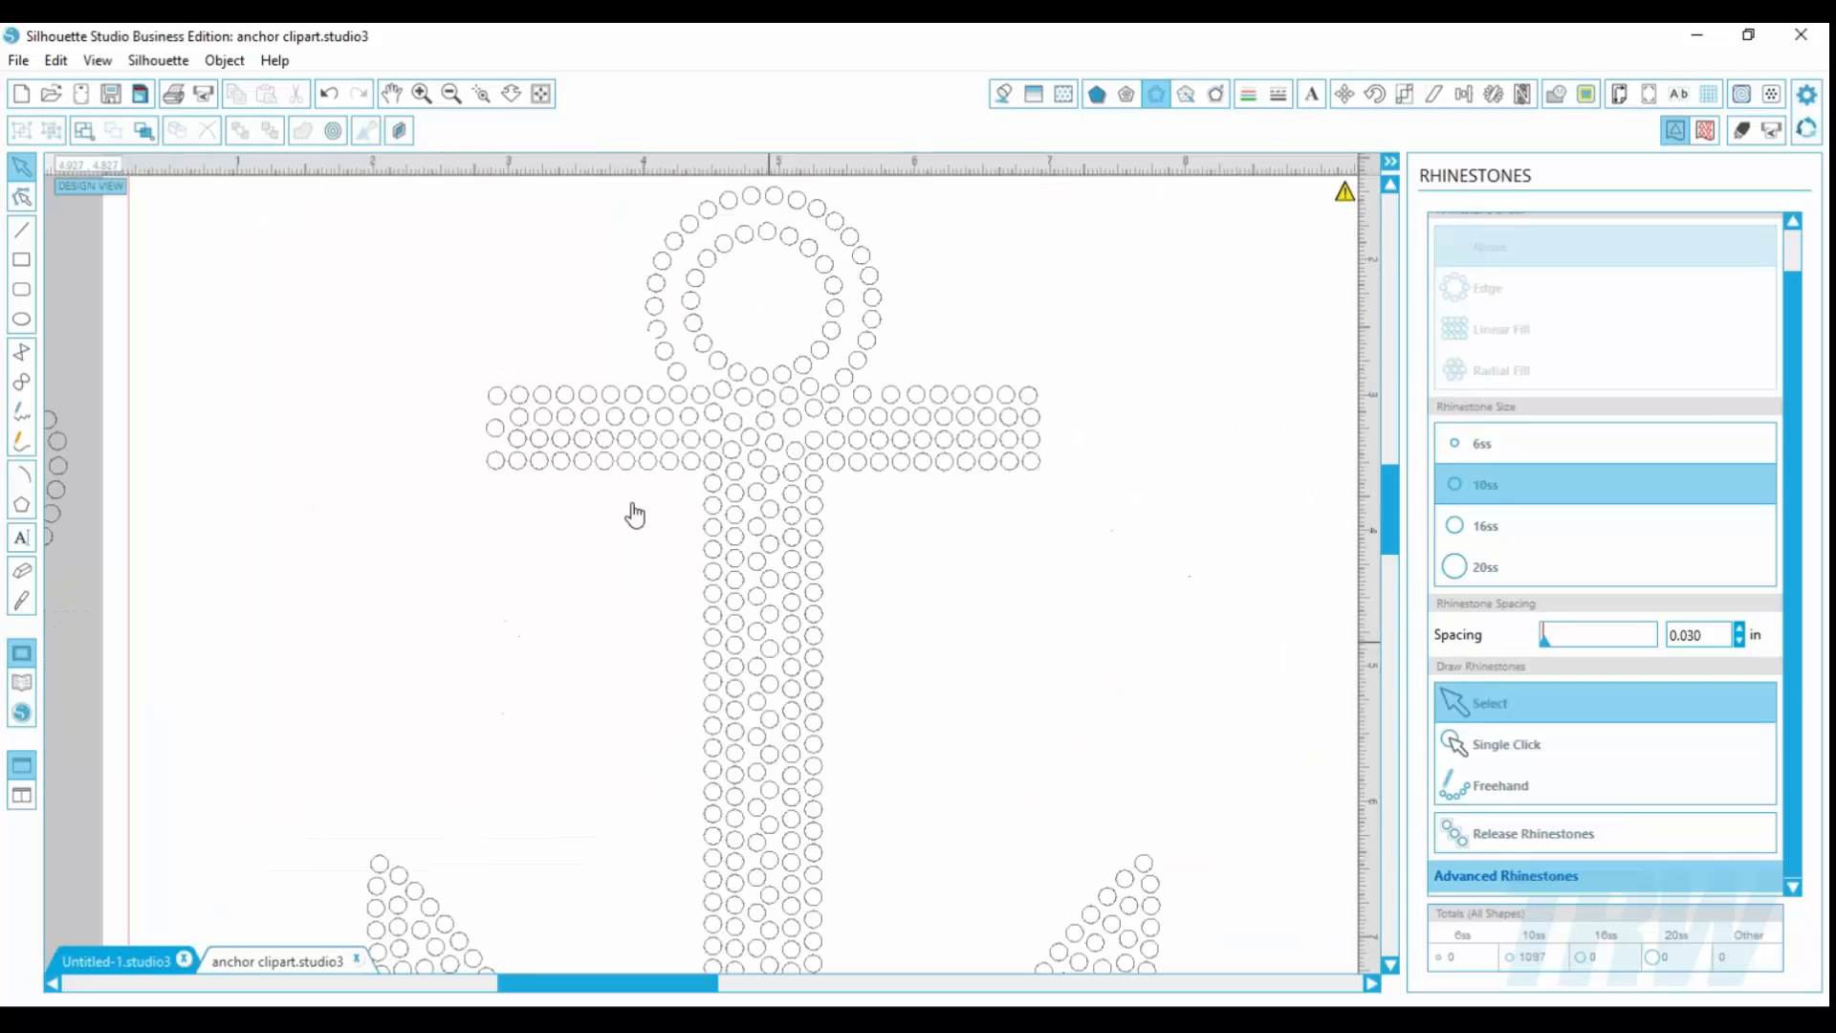
left_click(517, 506)
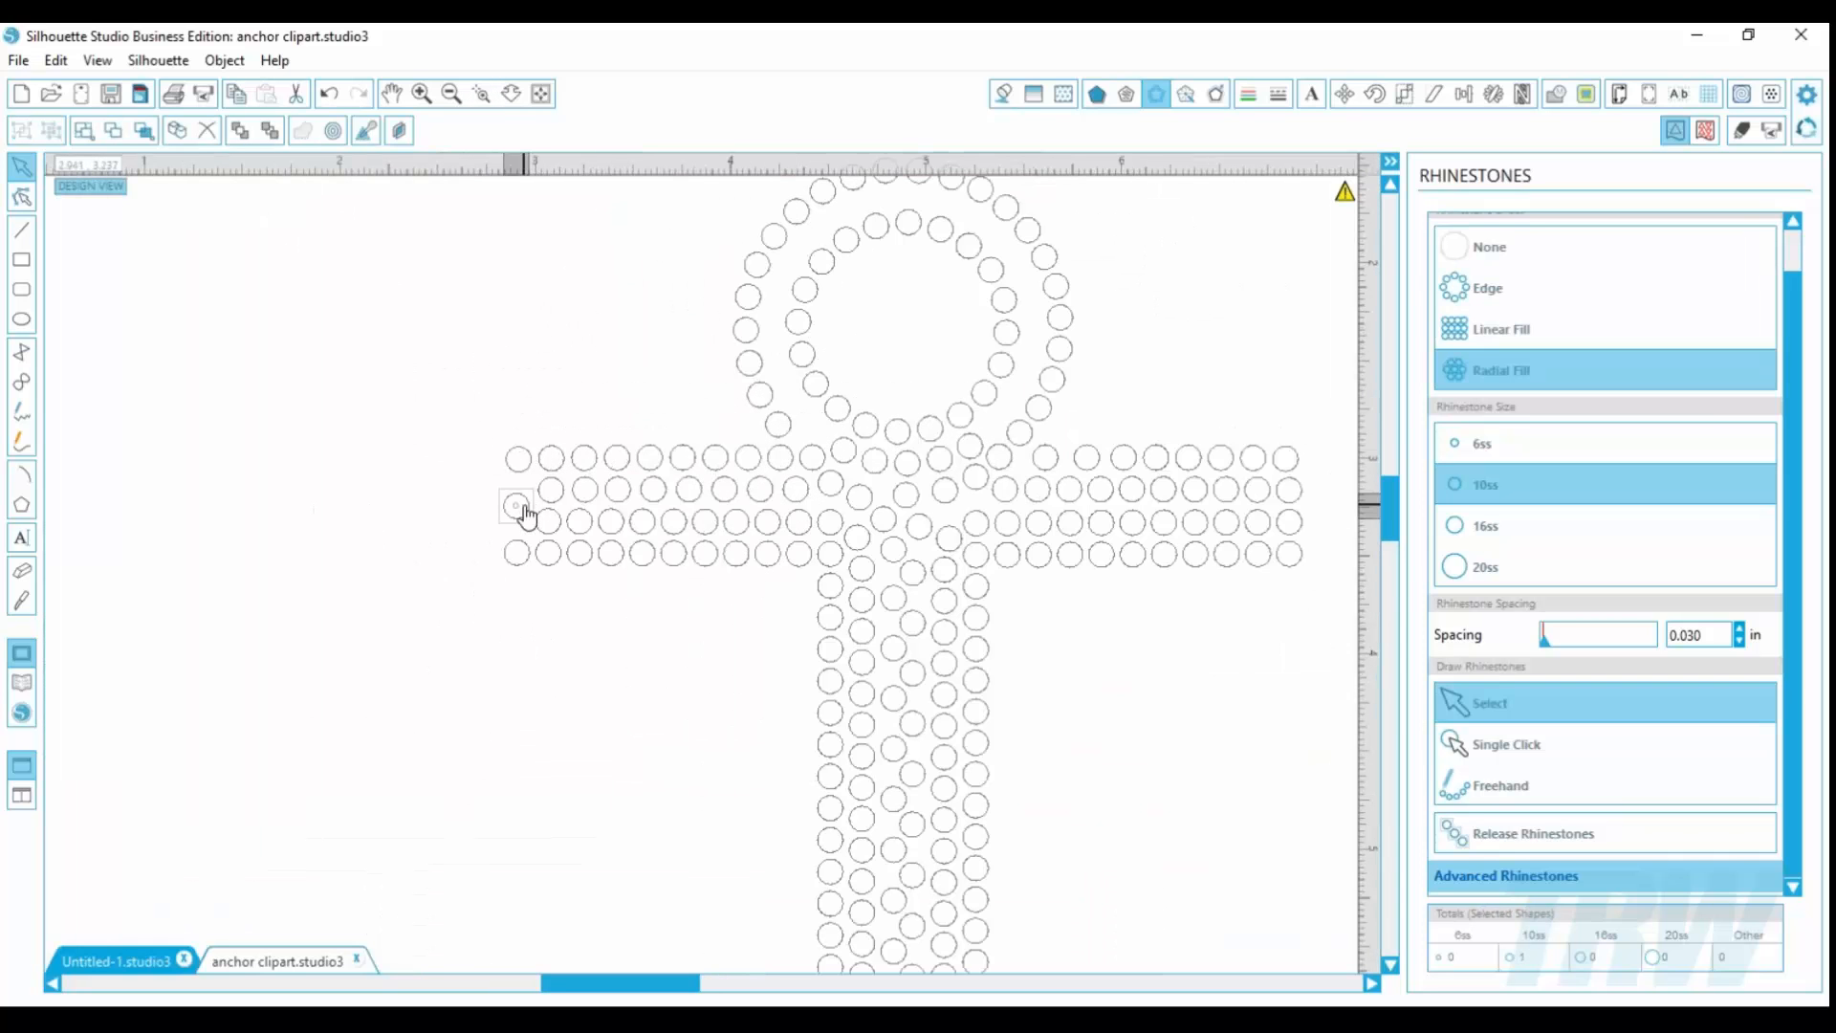
key("Up")
key("Up")
key("Up")
key("Up")
key("Up")
key("Right")
key("Right")
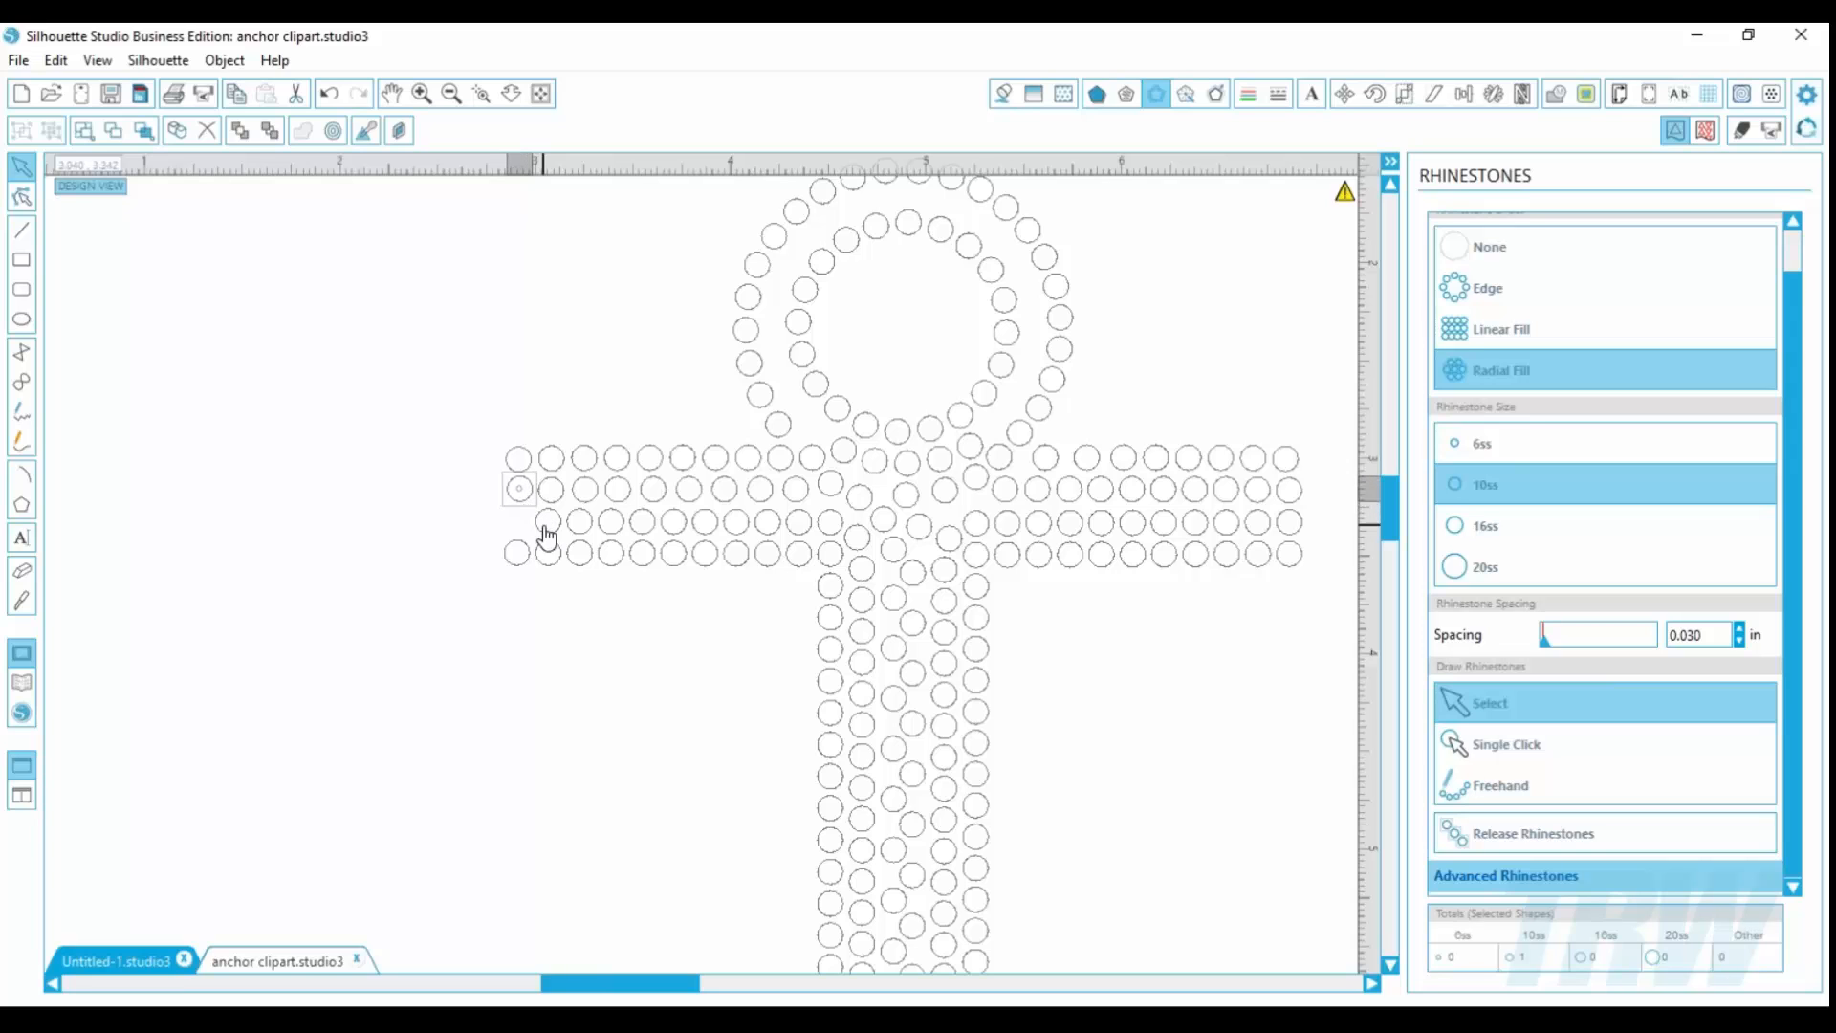
Step: Nudge the leftmost stone of the crossbar's third row out to the left end, in line with the stones above and below
left_click(546, 522)
key("Left")
key("Left")
key("Left")
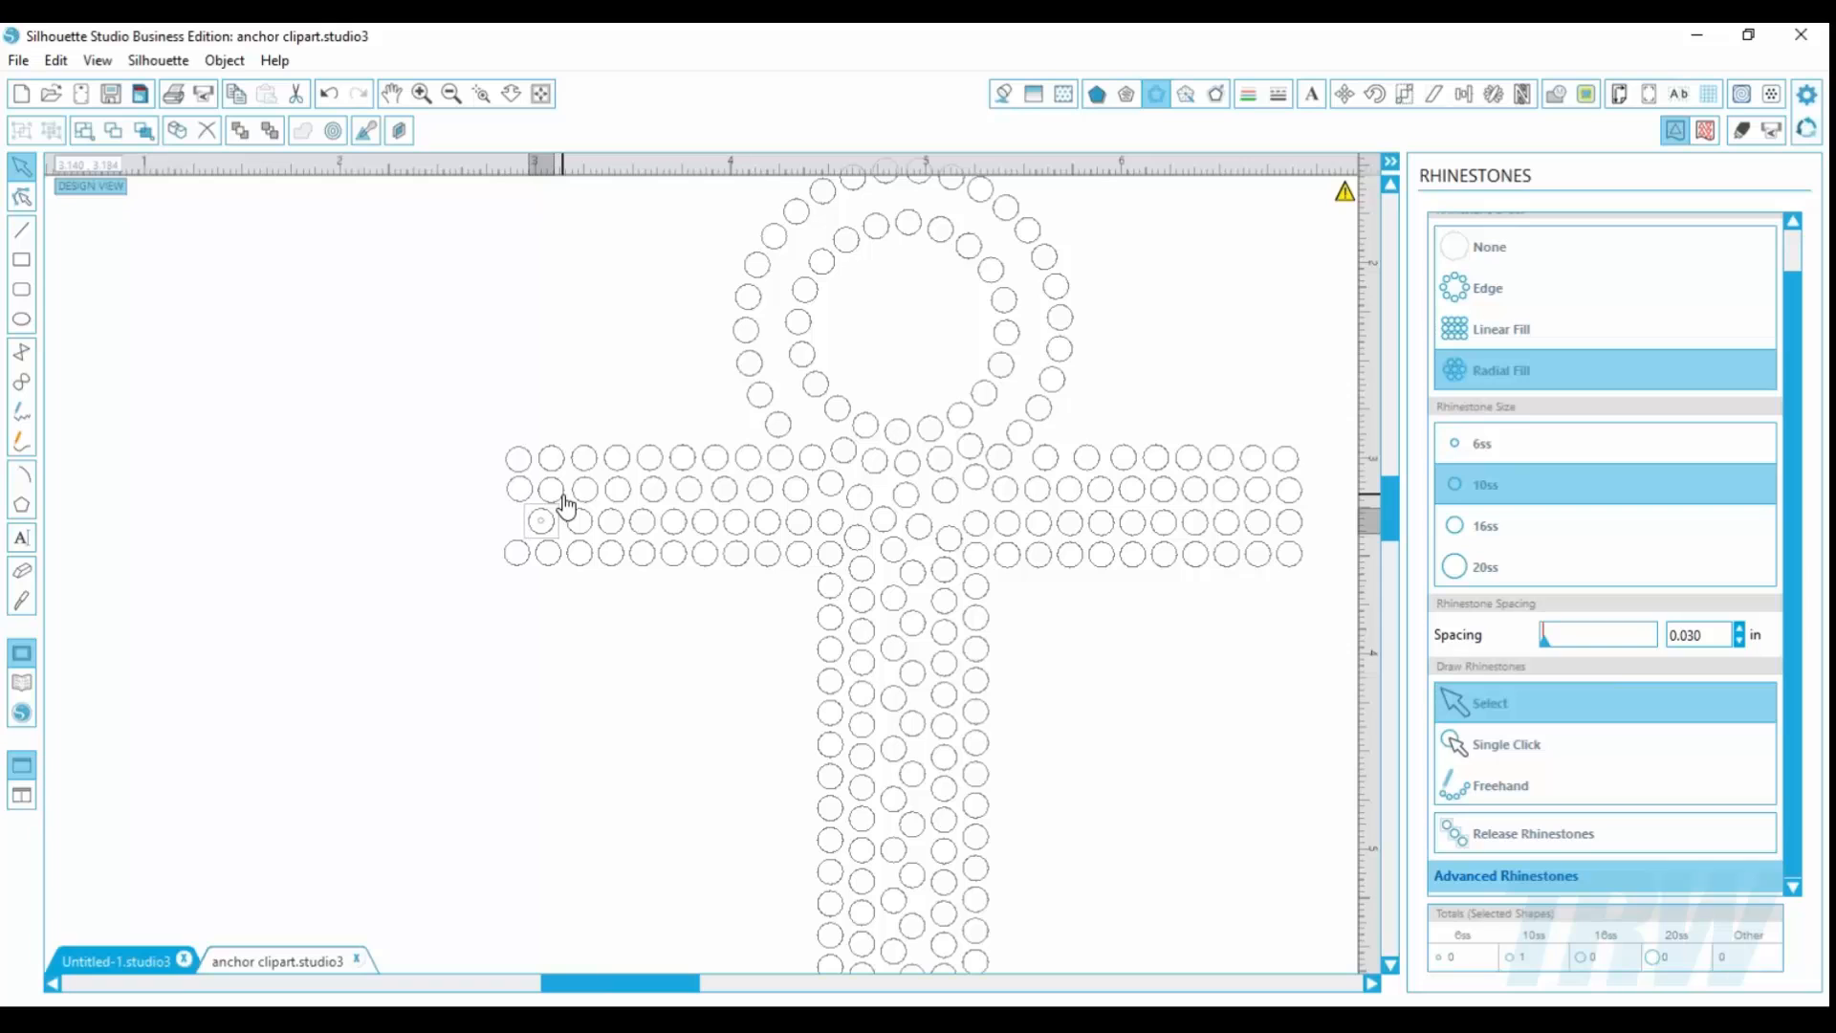
key("Left")
key("Left")
key("Left")
key("Left")
key("Left")
key("Left")
key("Left")
key("Left")
key("Left")
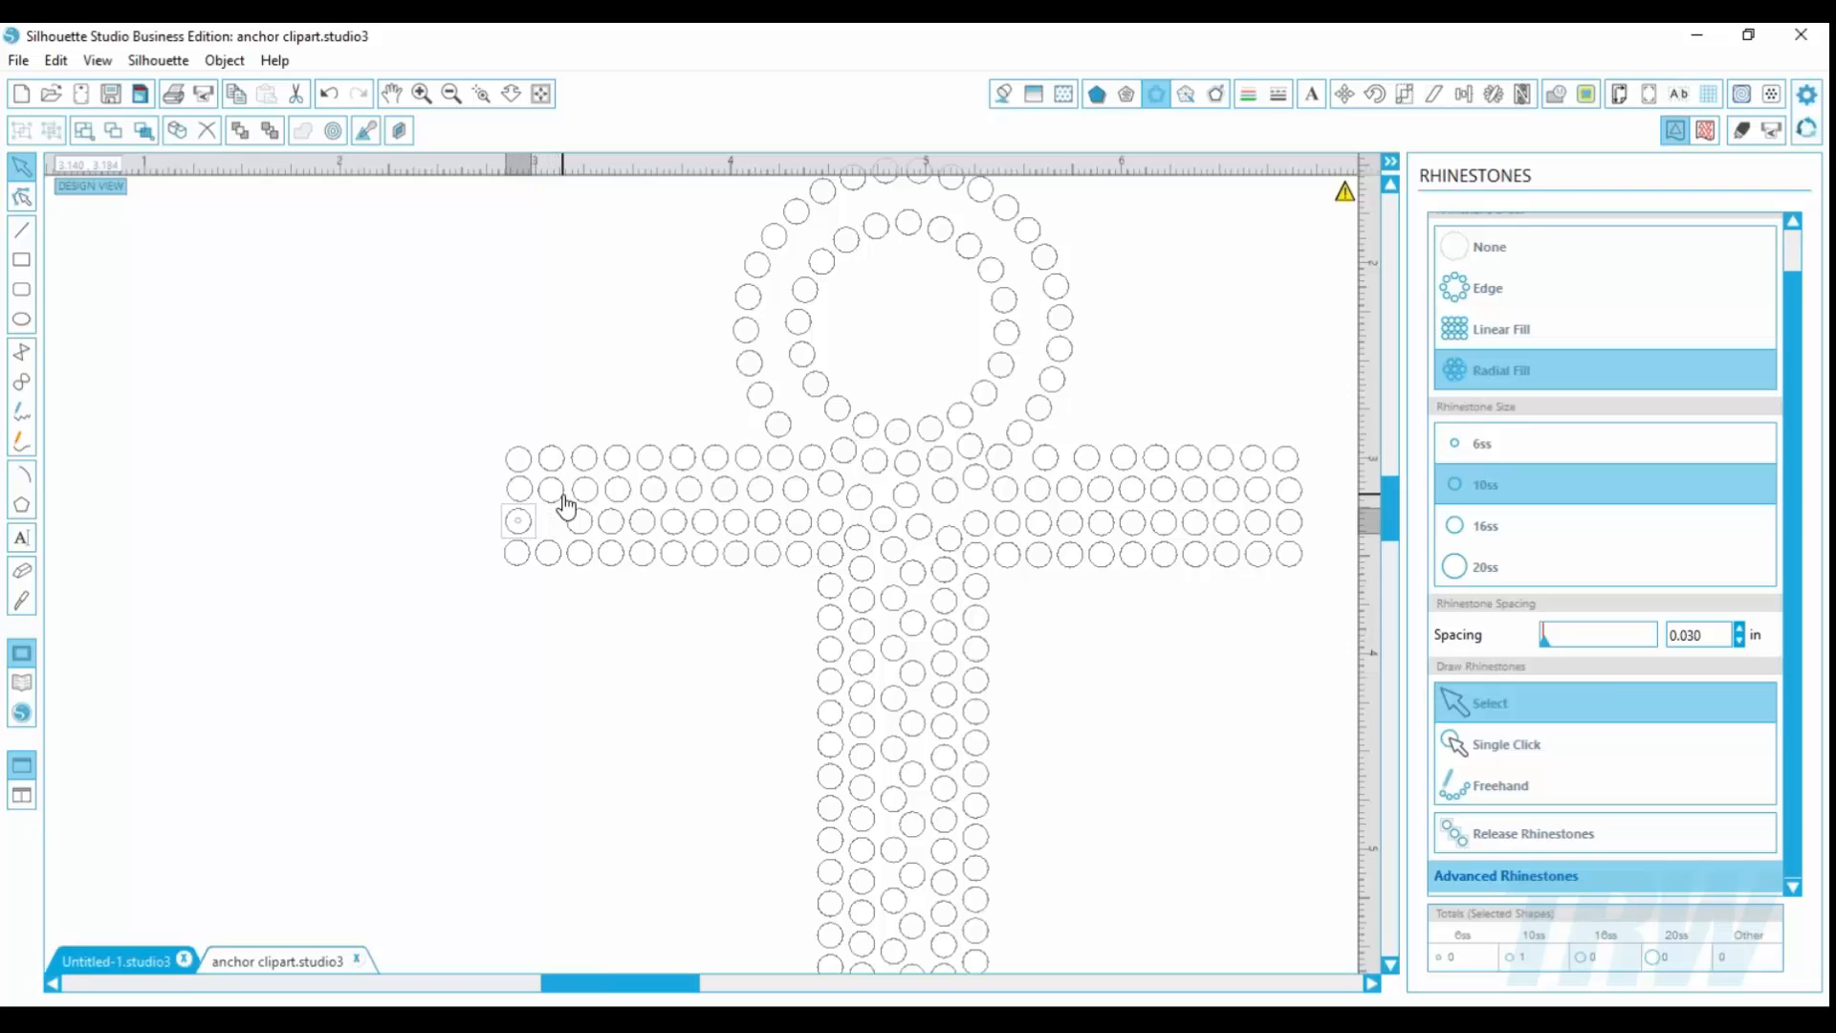
left_click(531, 92)
left_click(449, 286)
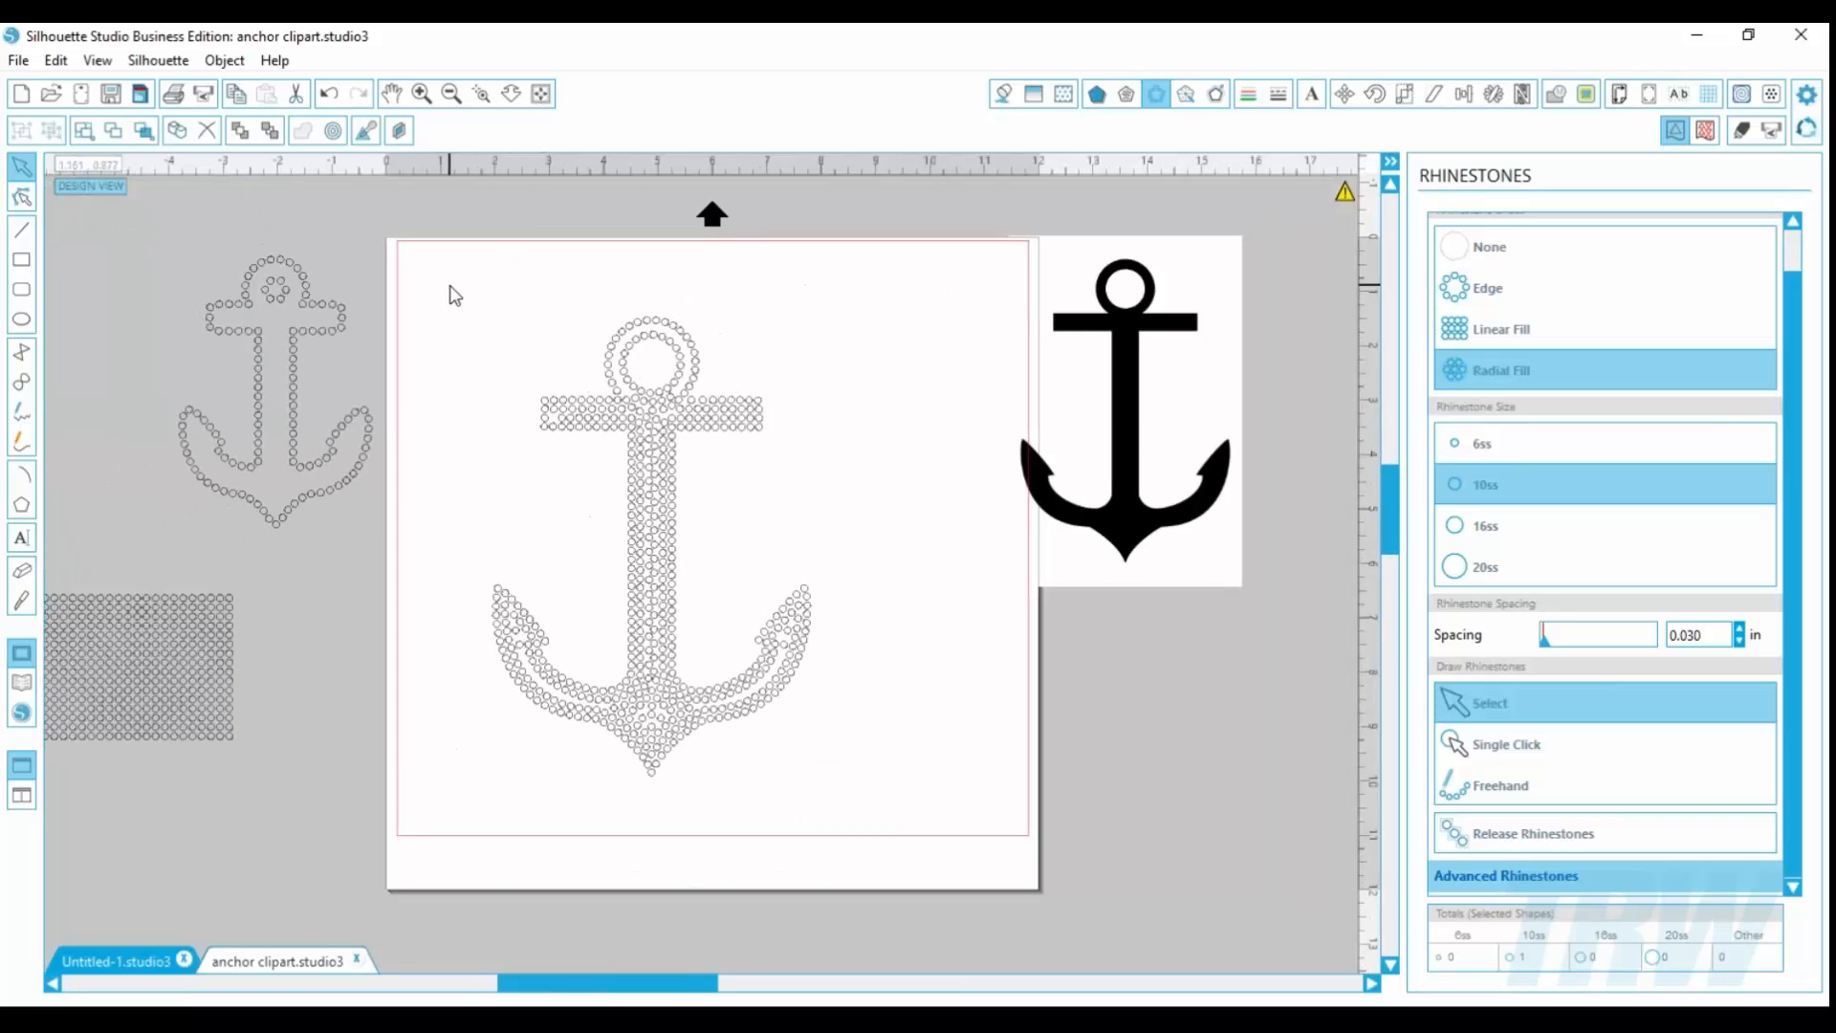
left_click_drag(436, 270, 884, 828)
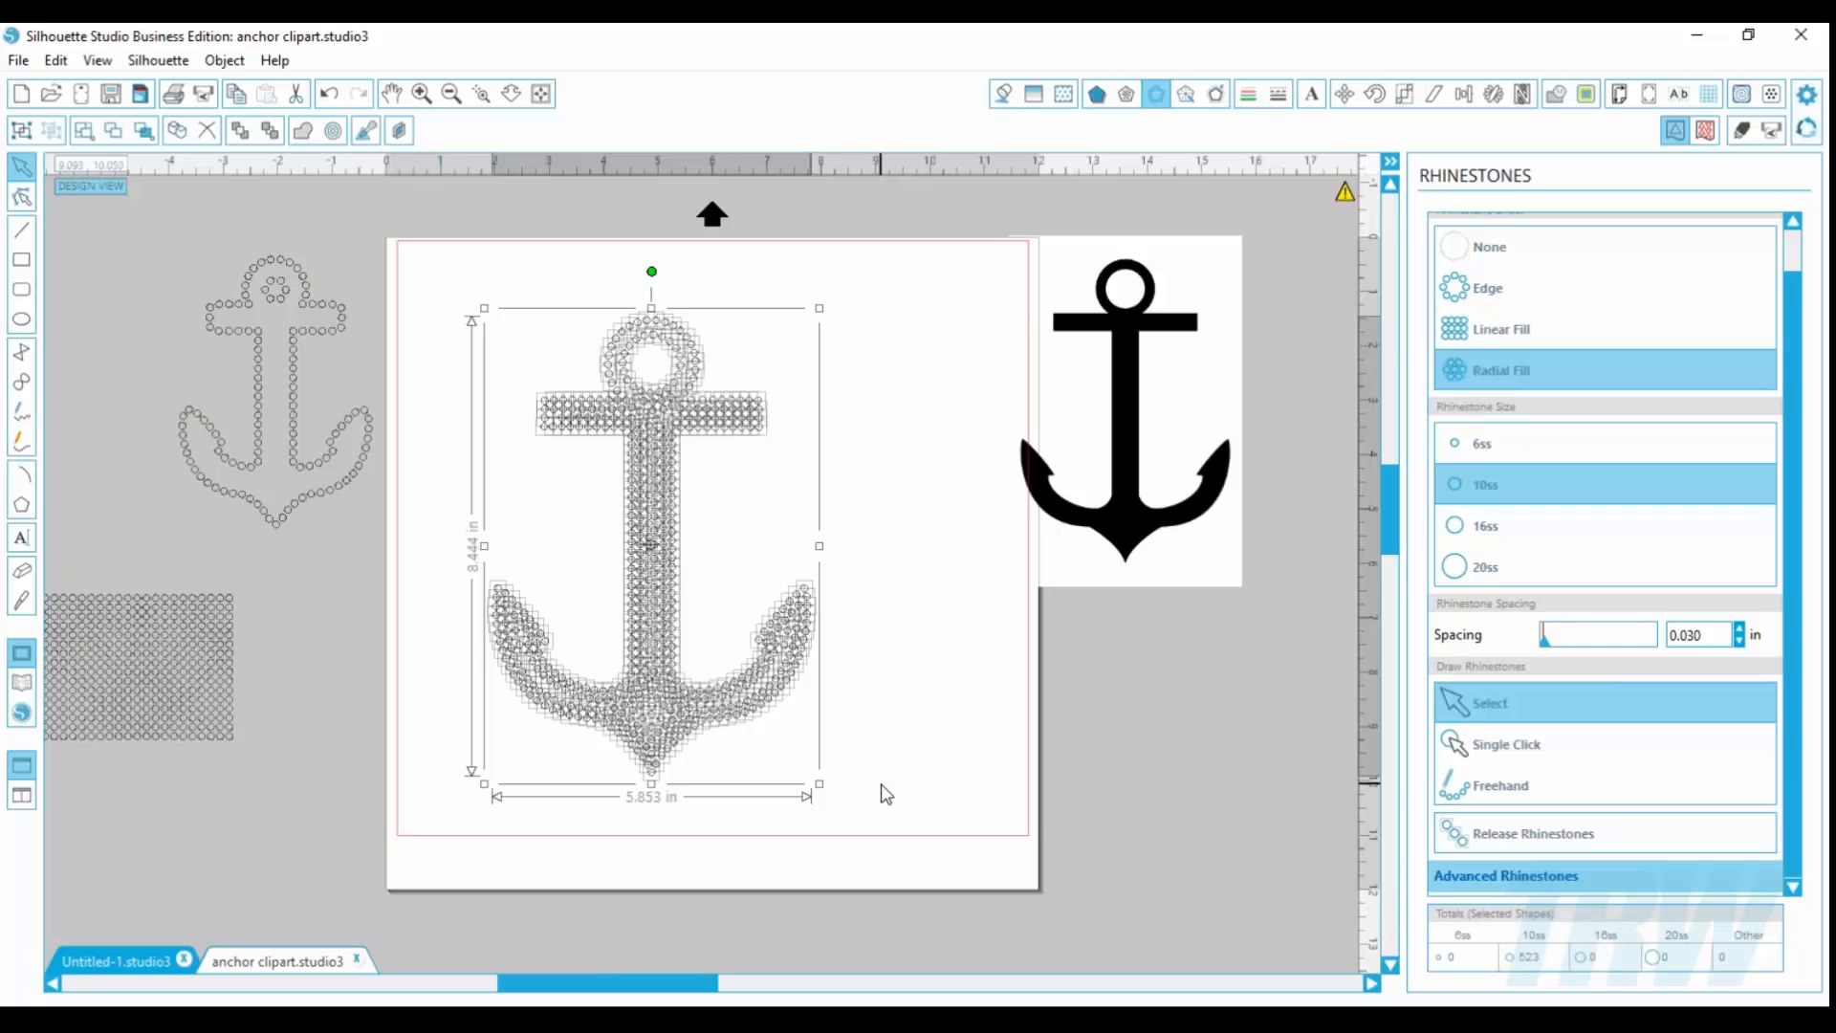
left_click(975, 766)
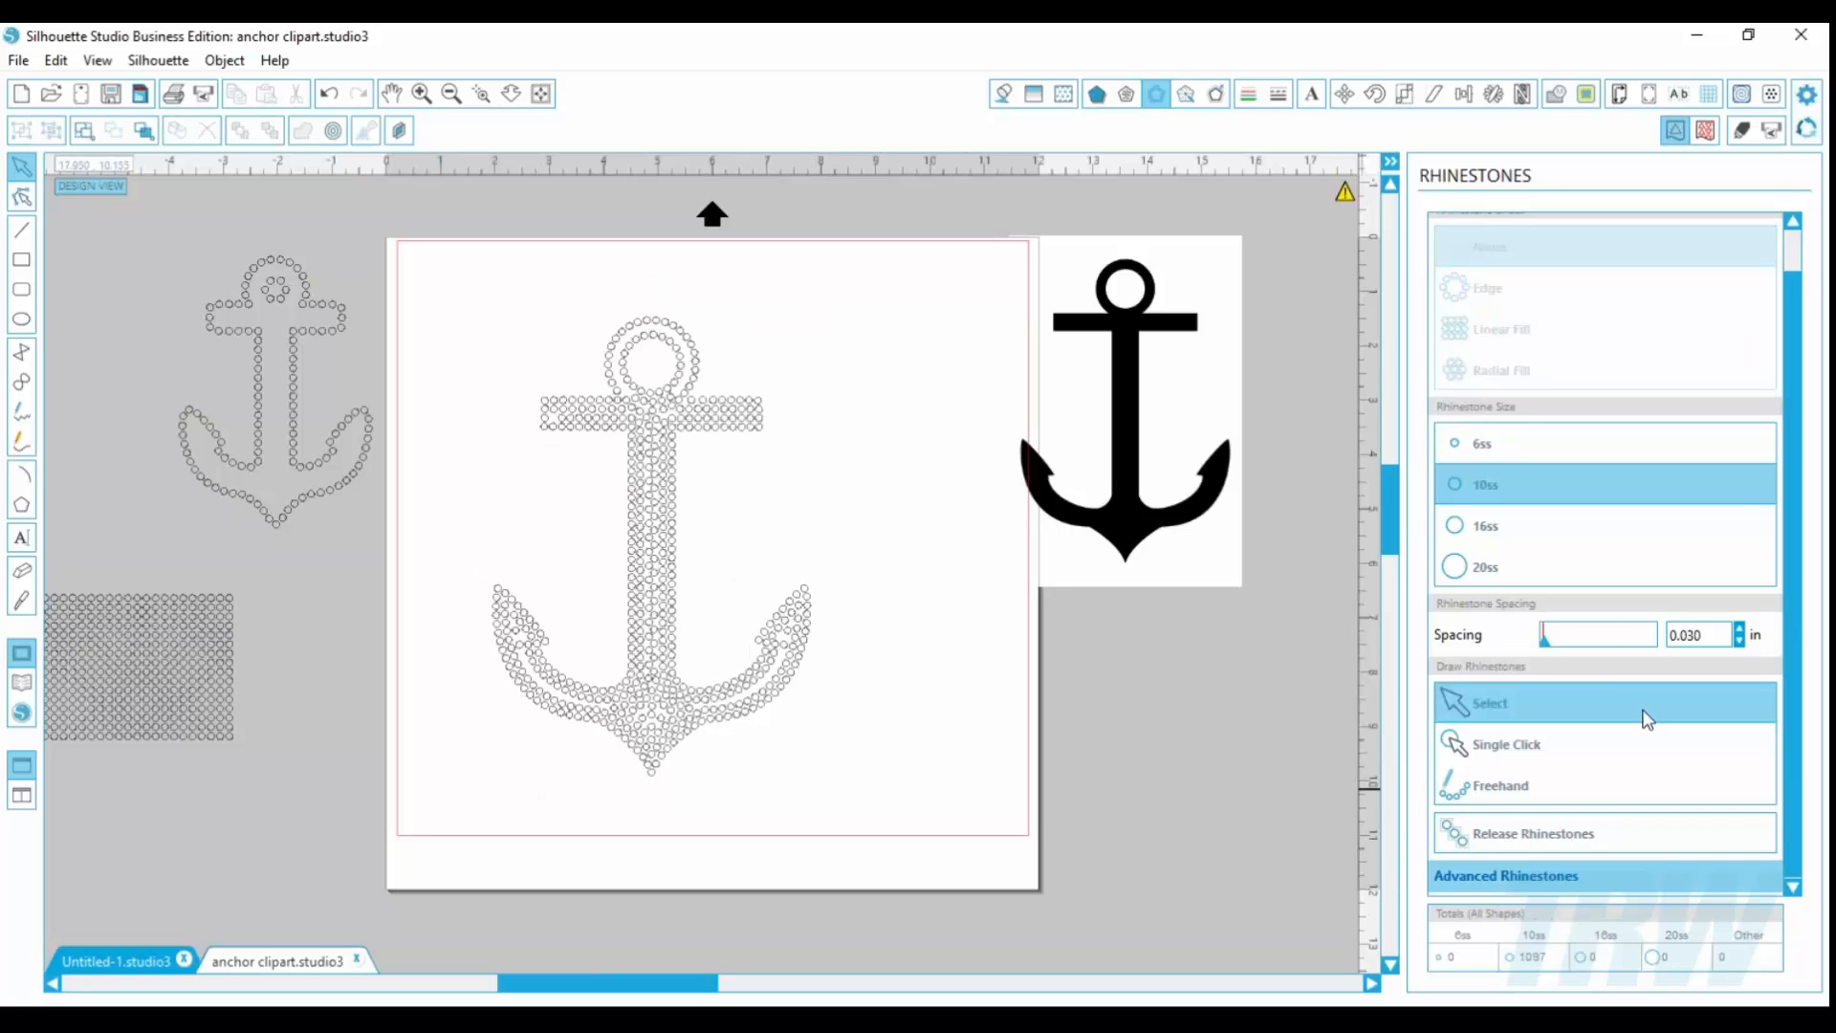
Step: Place two individual 10ss rhinestones on the page to the right of the anchor using Single Click drawing
left_click(1565, 746)
left_click(917, 382)
left_click(859, 437)
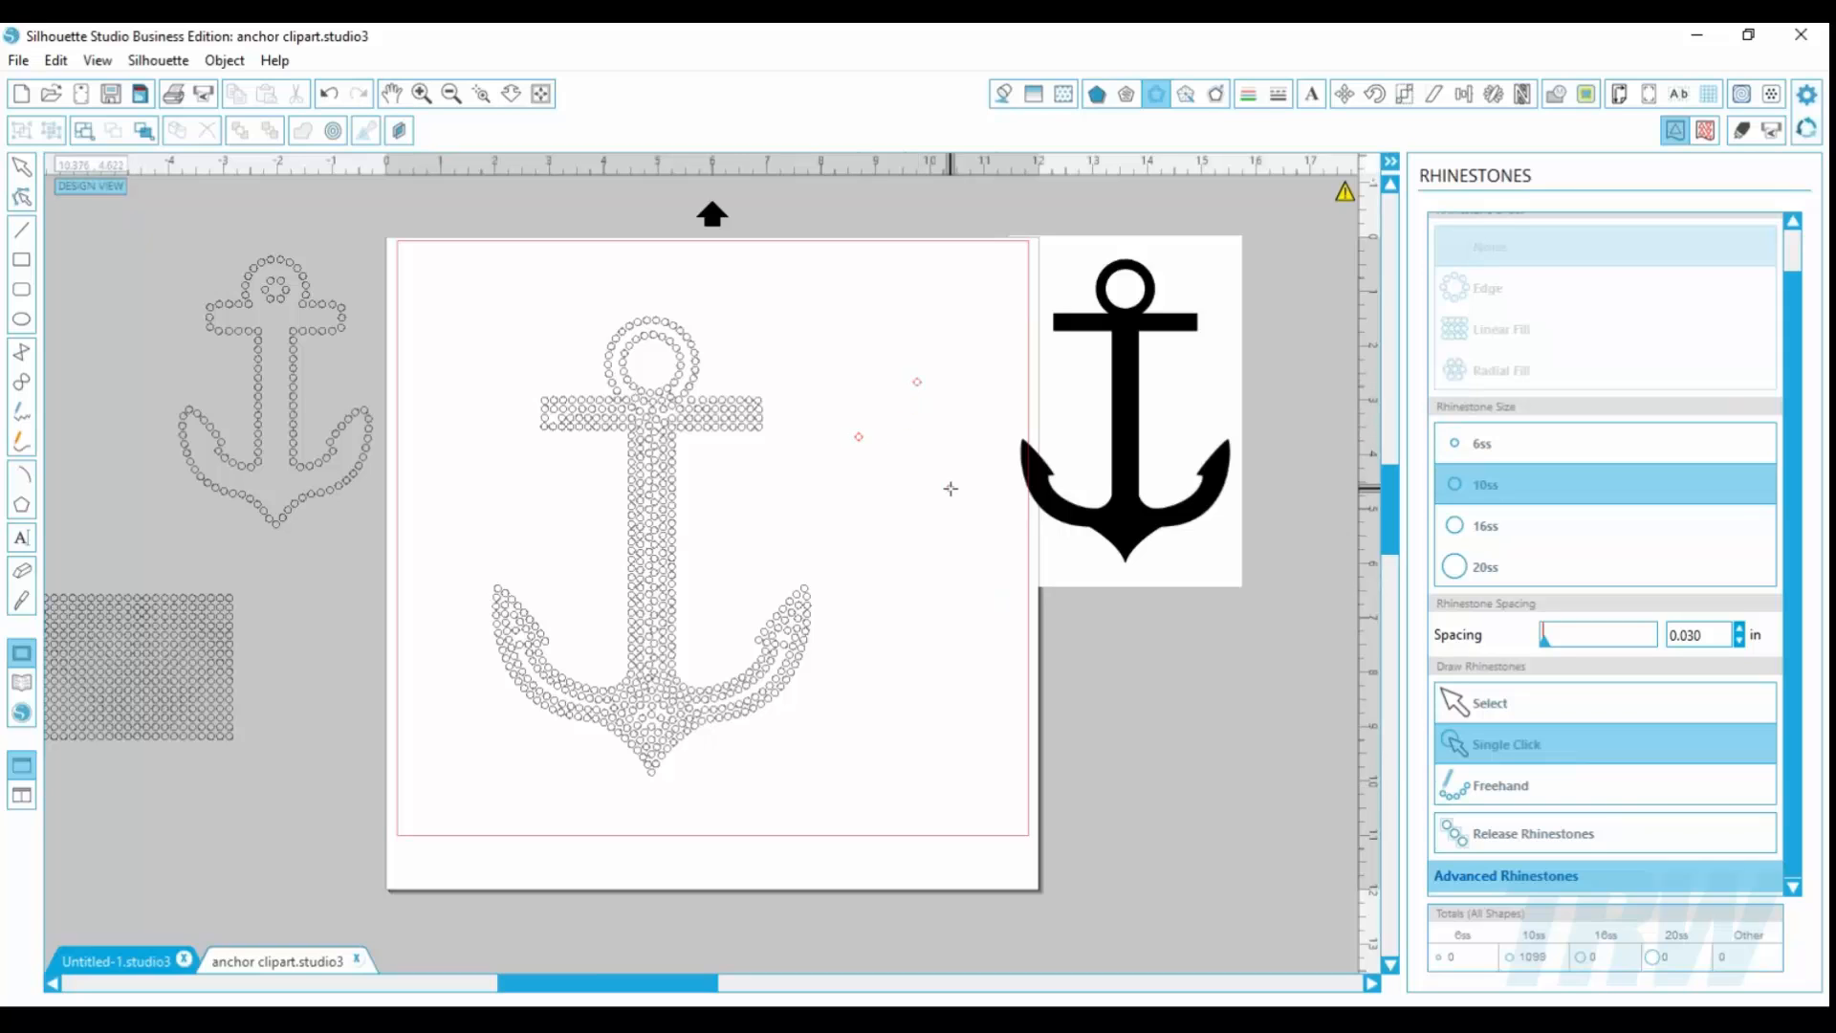
Step: Place seven more individual 10ss rhinestones beside the anchor and draw a freehand rhinestone line curving around the anchor
left_click(950, 488)
left_click(922, 600)
left_click(834, 499)
left_click(860, 492)
left_click(869, 507)
left_click(873, 535)
left_click(869, 543)
left_click(1501, 786)
mouse_move(760, 806)
left_mouse_down()
mouse_move(901, 749)
mouse_move(776, 478)
mouse_move(772, 415)
mouse_move(822, 330)
mouse_move(760, 291)
mouse_move(544, 275)
mouse_move(534, 329)
mouse_move(460, 360)
left_mouse_up()
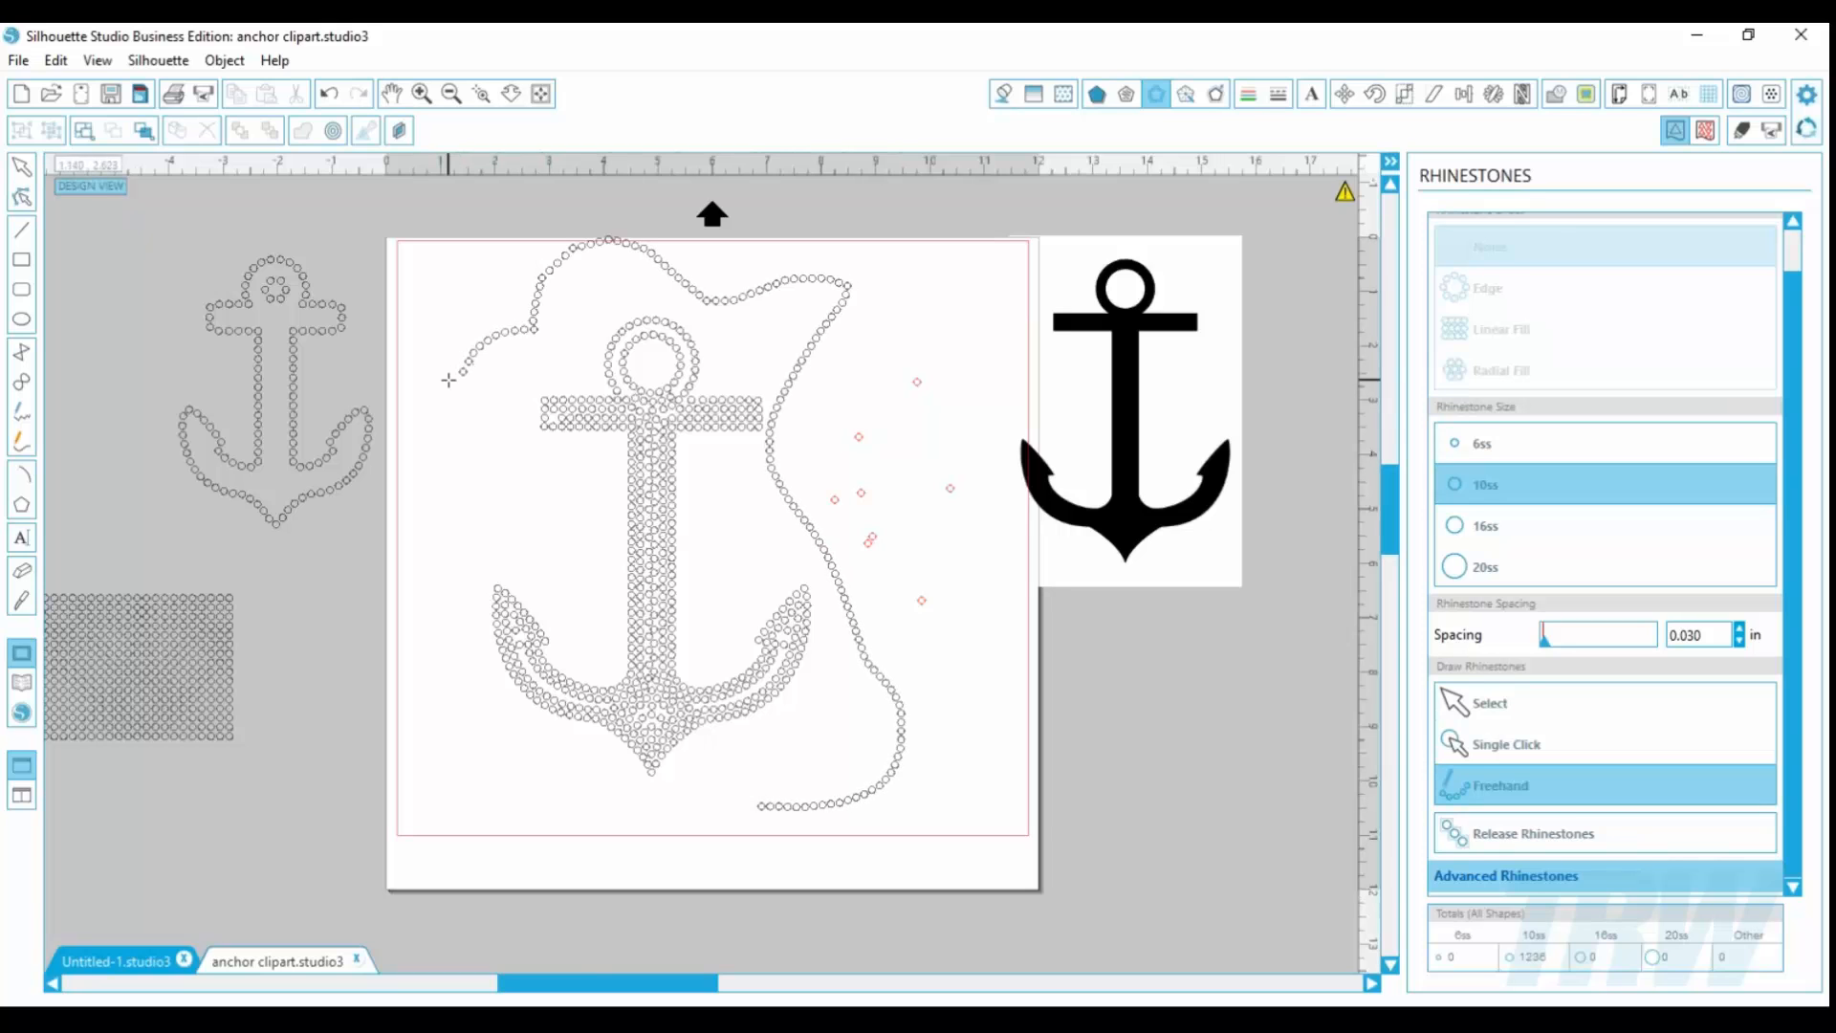
Step: Delete all rhinestones and artwork from the page and the area around it
left_click(26, 167)
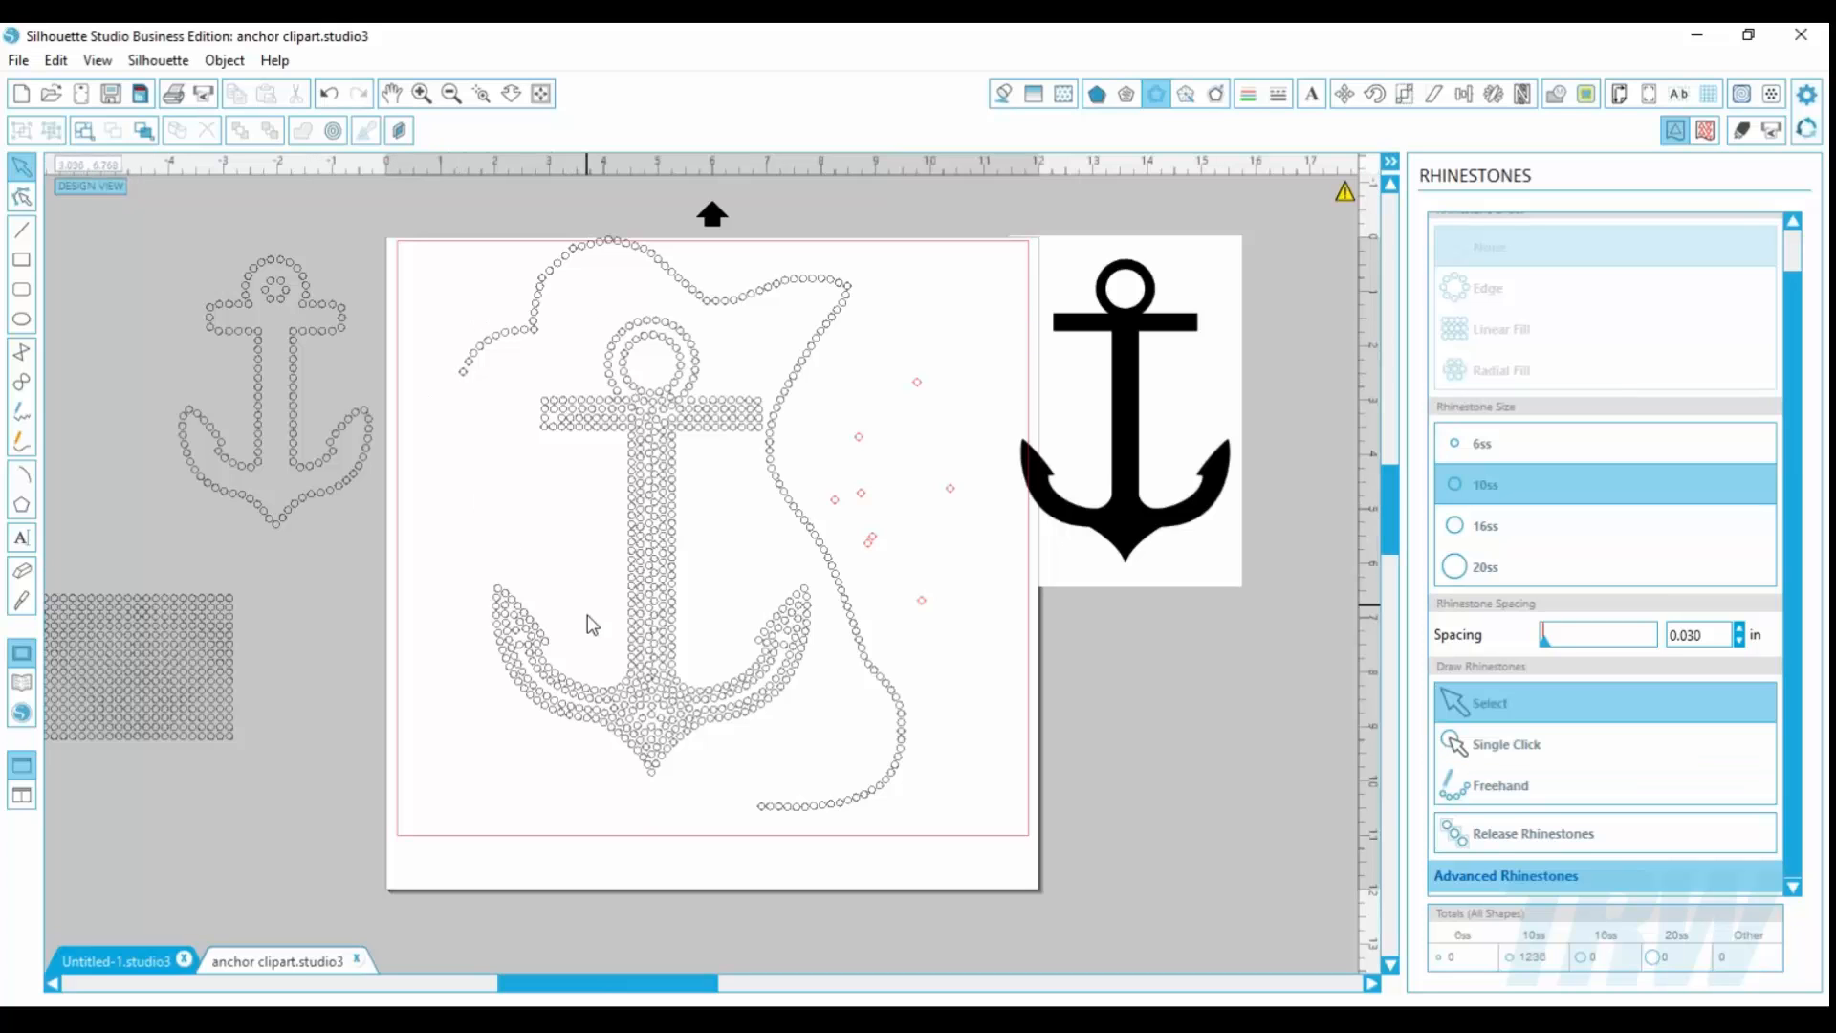
key("ctrl+a")
key("Delete")
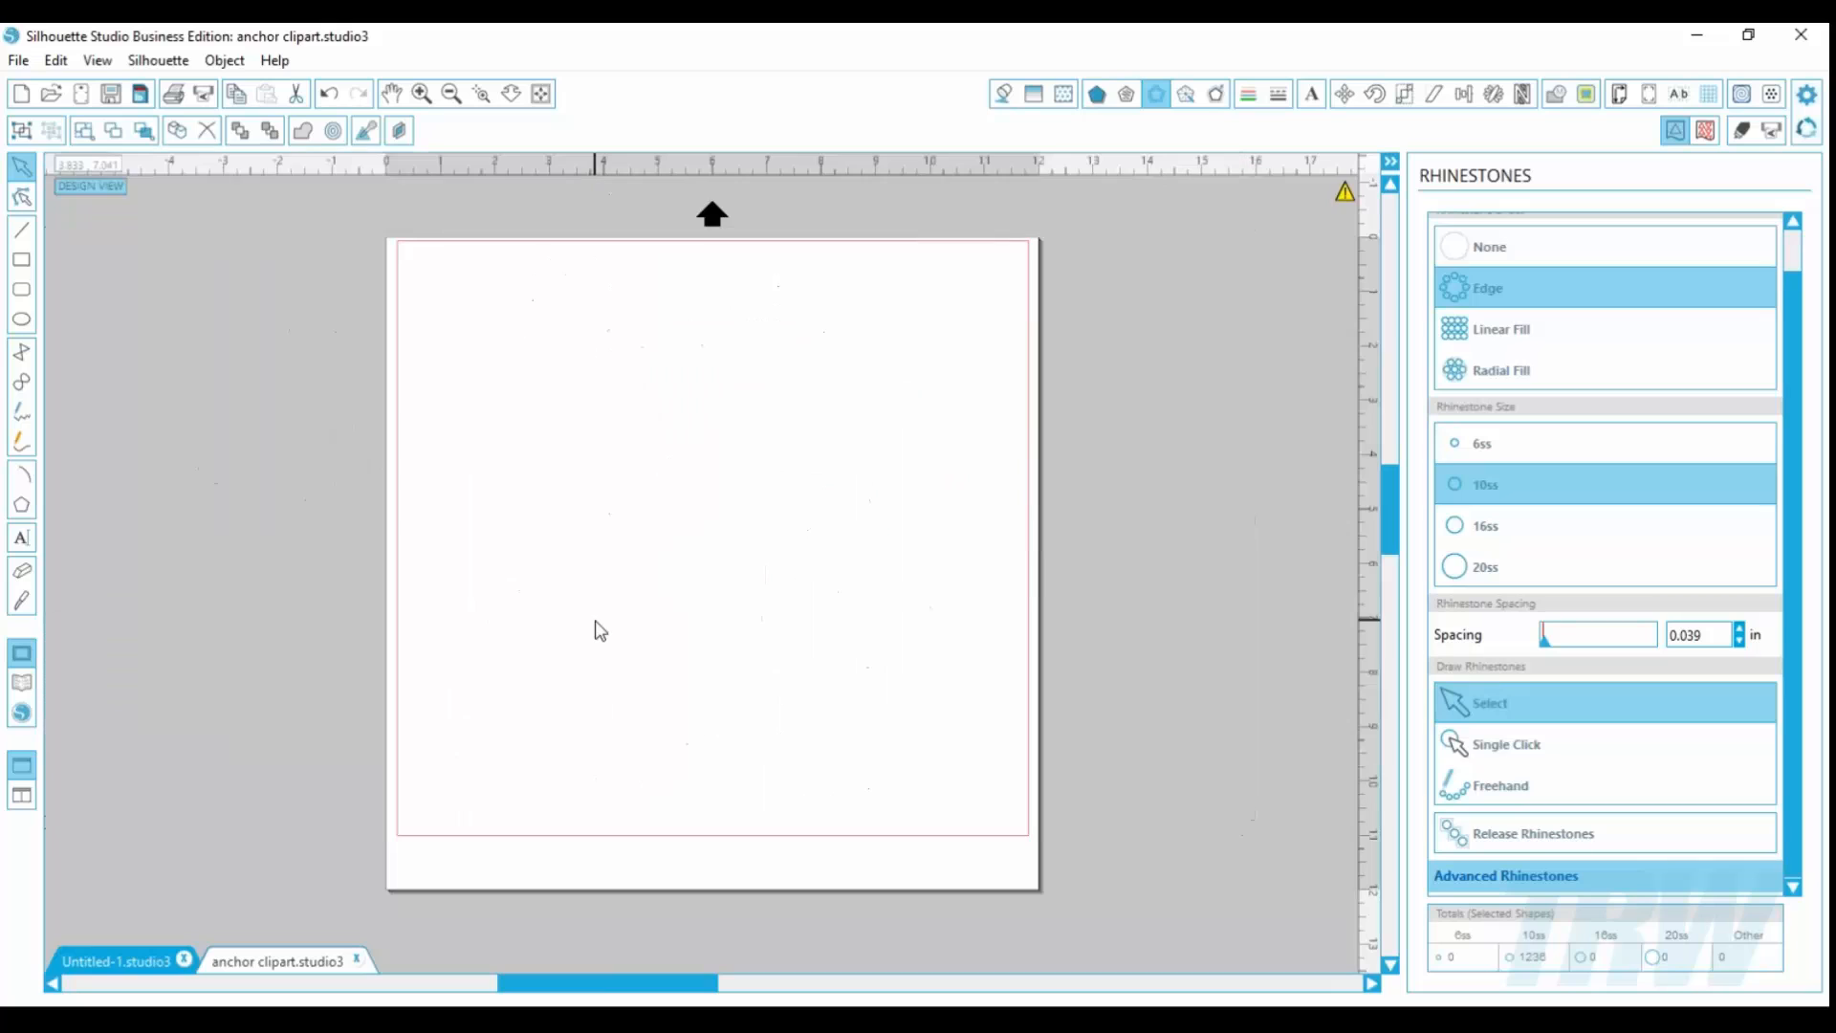
Step: Draw a rectangle about 4.9 in wide and 4.7 in high in the upper half of the page
left_click(25, 265)
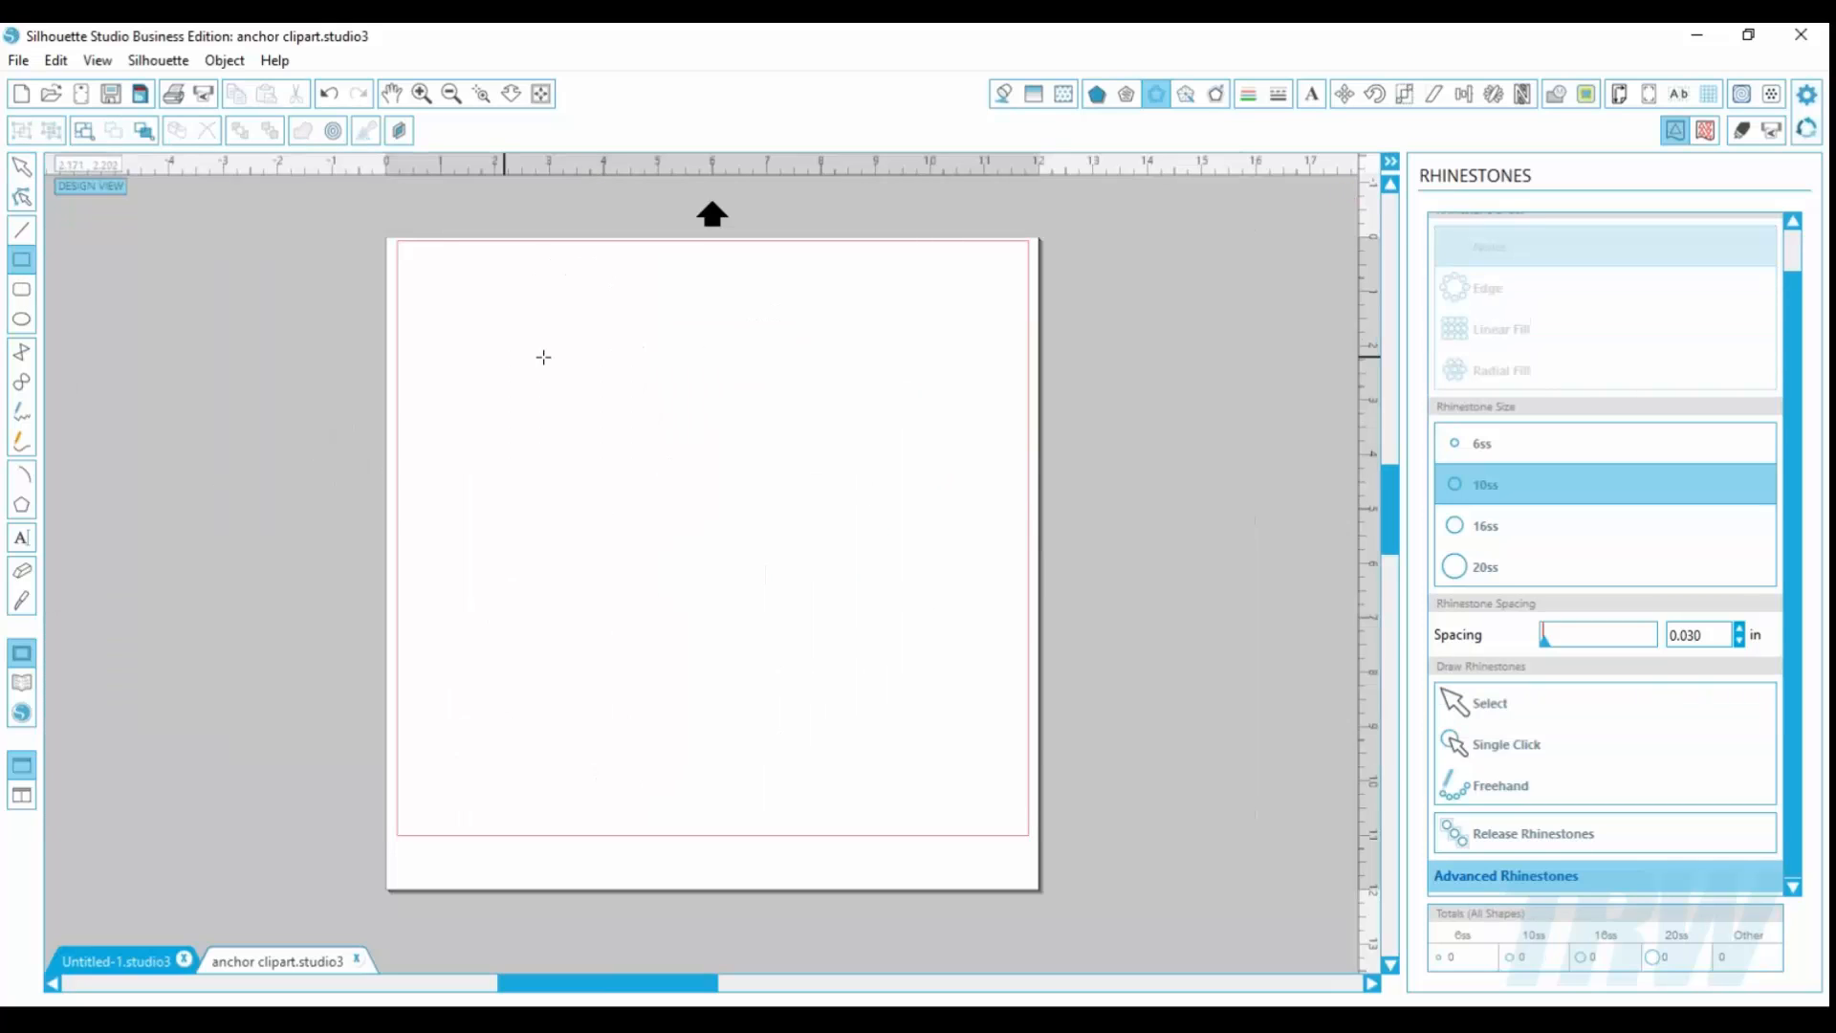
mouse_move(511, 327)
left_mouse_down()
mouse_move(737, 574)
mouse_move(776, 581)
left_mouse_up()
left_click(21, 166)
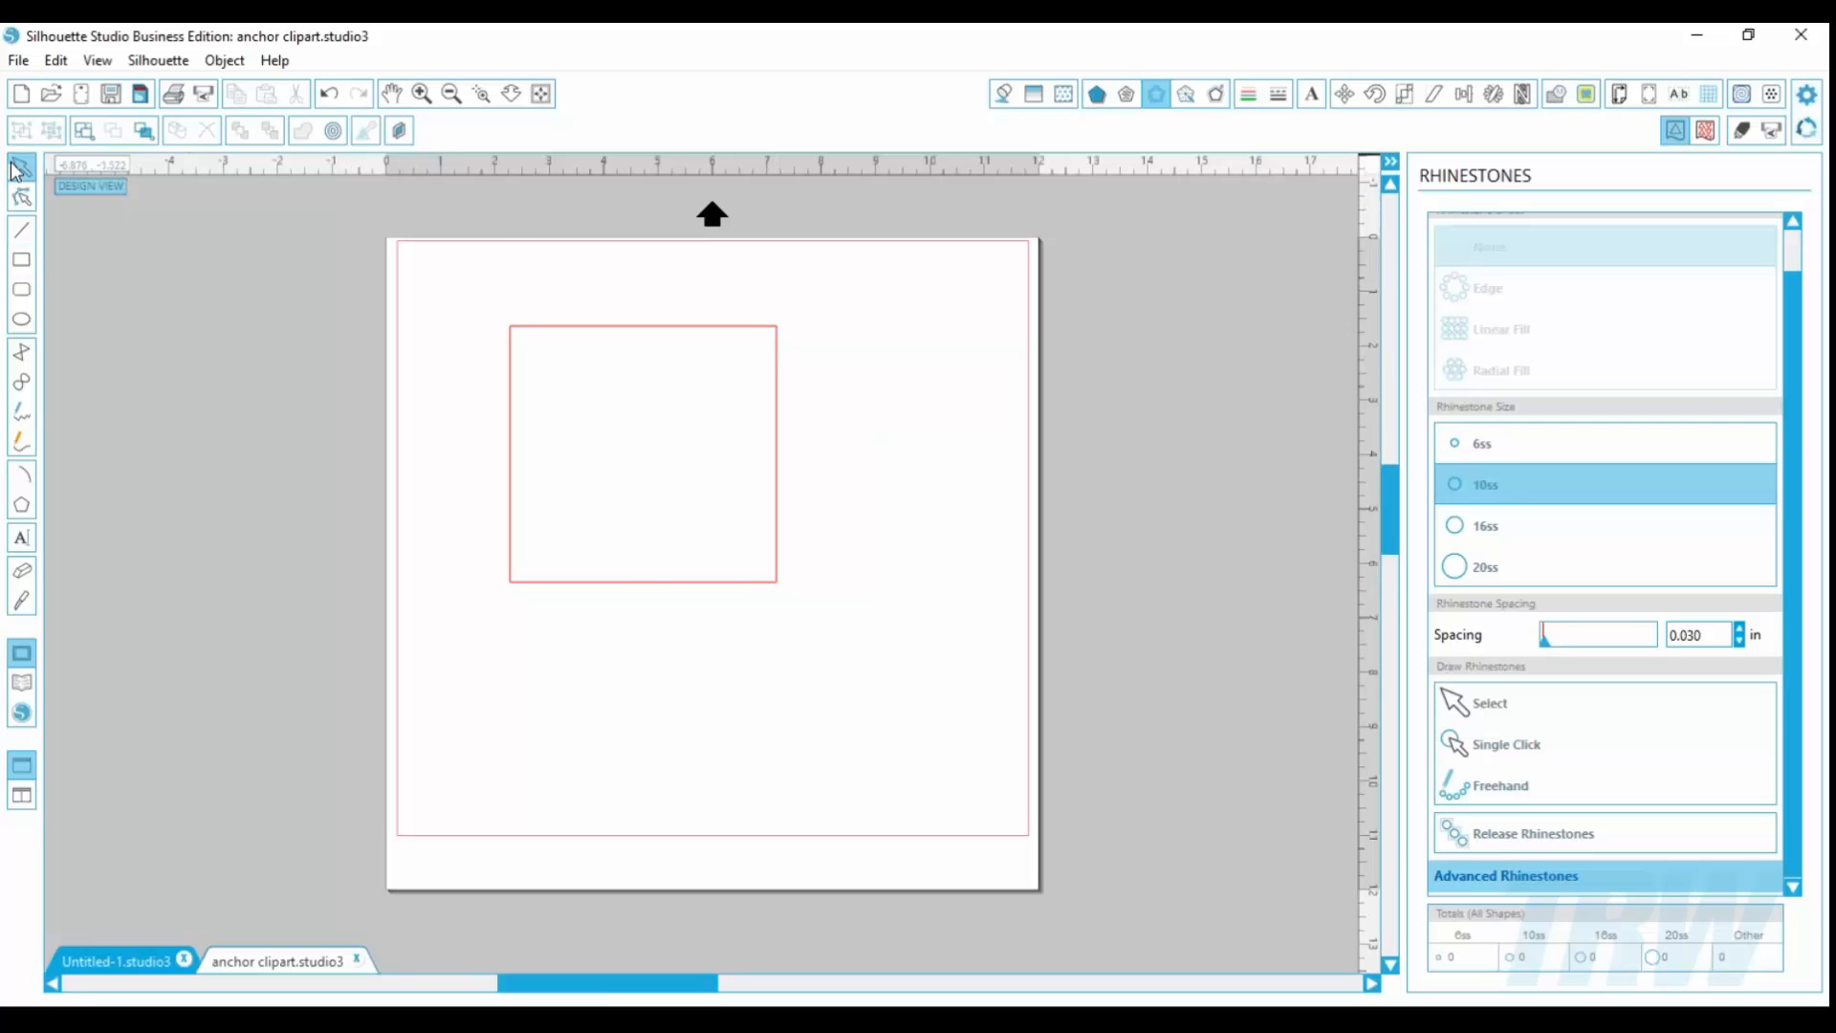
Step: Fill the rectangle with green and move it to the page's upper-left corner
left_click(637, 327)
left_click(1004, 95)
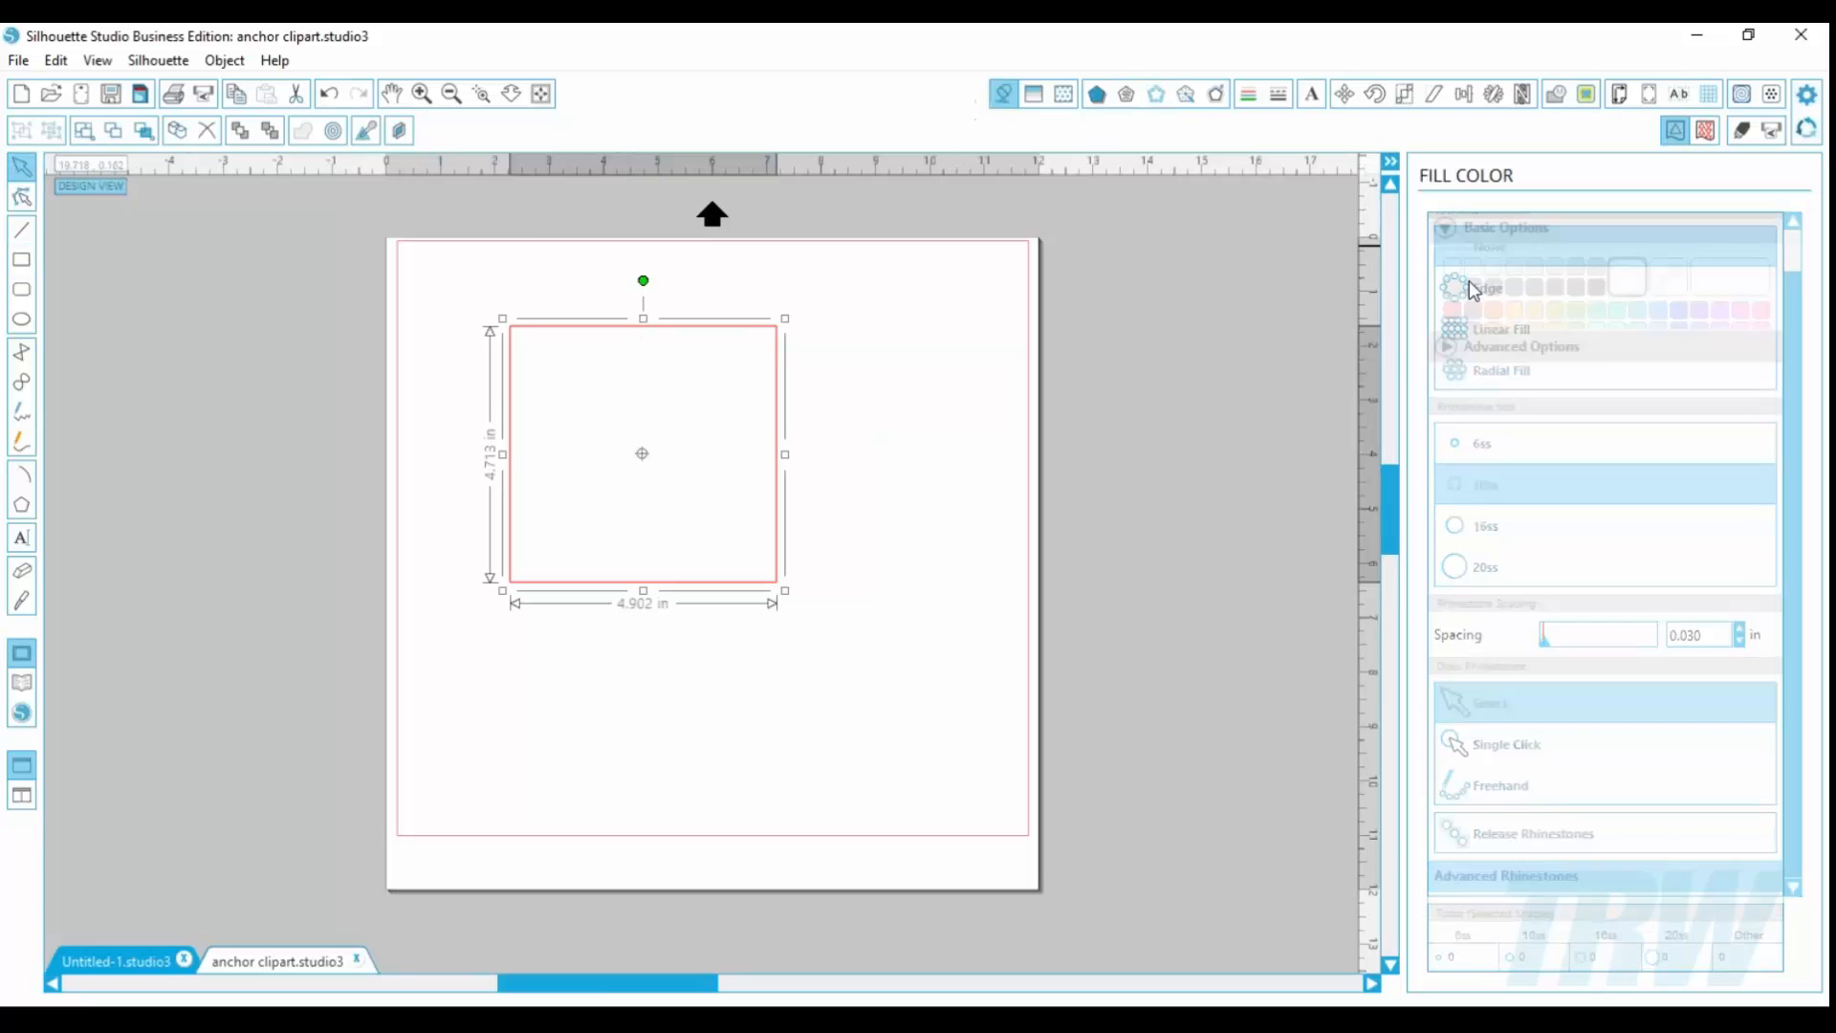
left_click(1595, 310)
left_click_drag(714, 494, 590, 424)
left_click(692, 541)
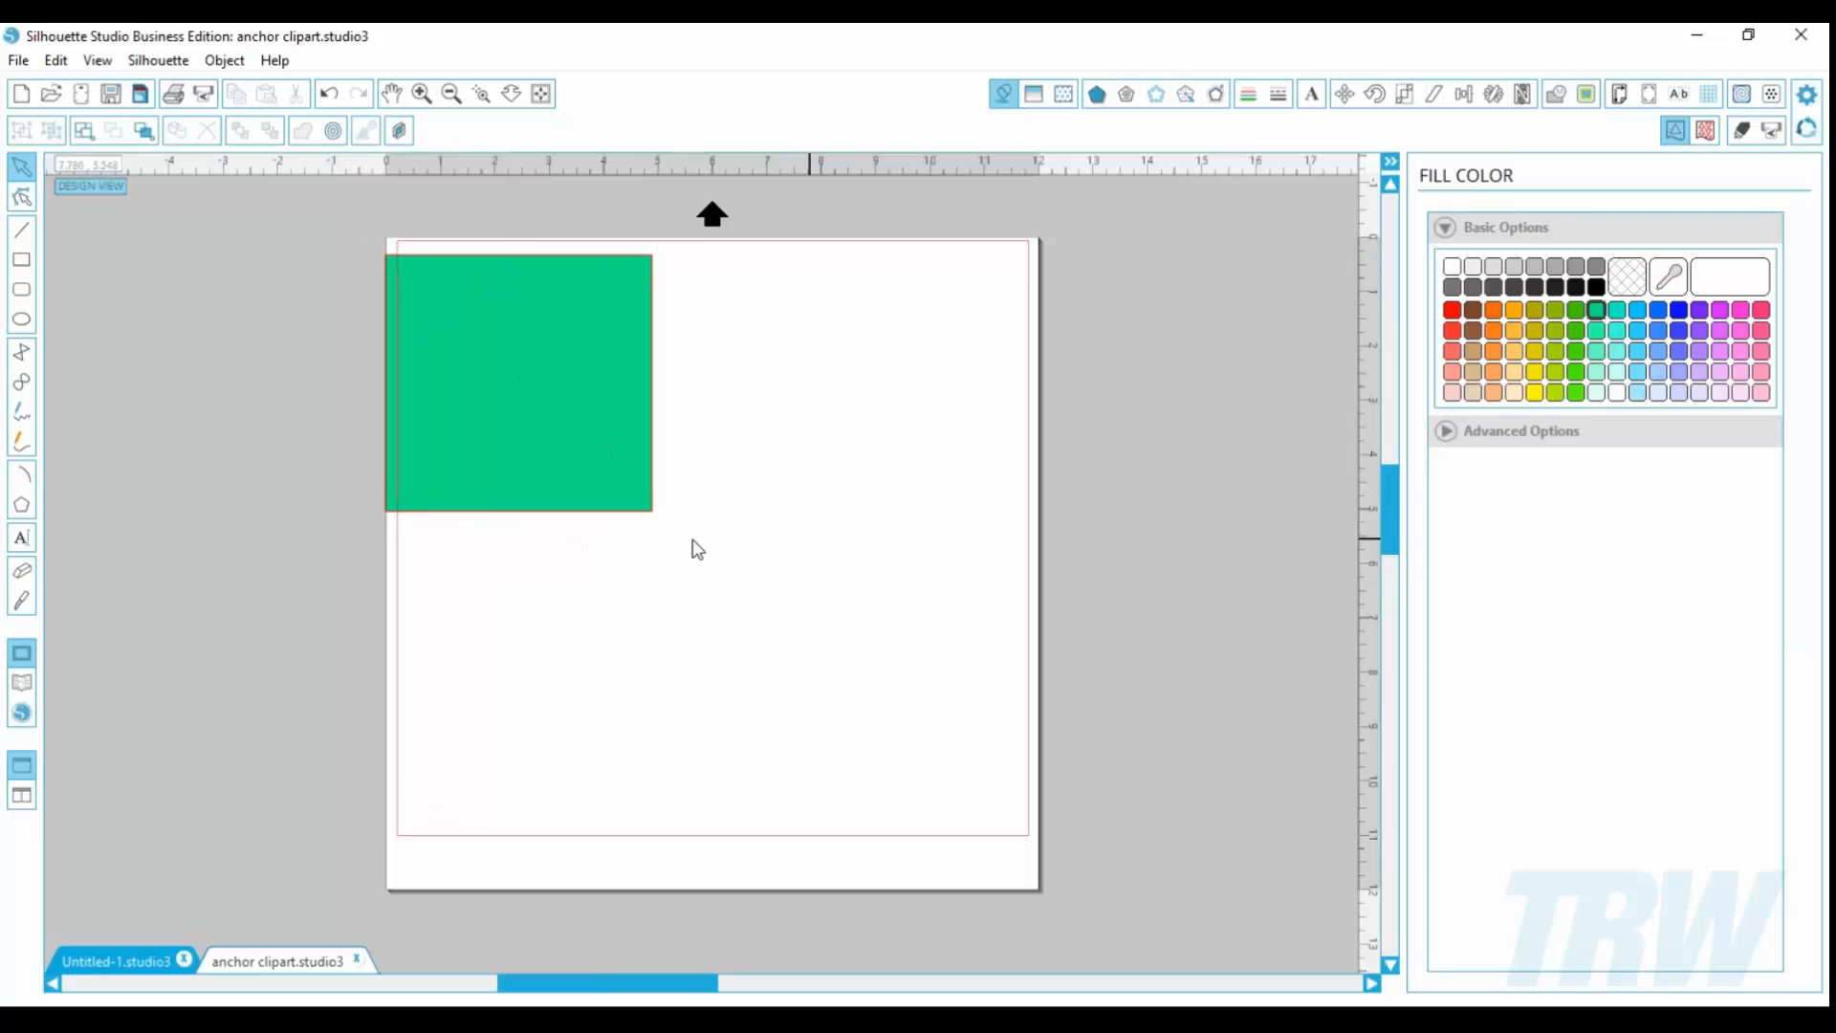
Step: Draw an ellipse about 2.3 in wide and 2.9 in high below the rectangle and fill it with lavender
left_click(21, 319)
left_click_drag(815, 713, 689, 555)
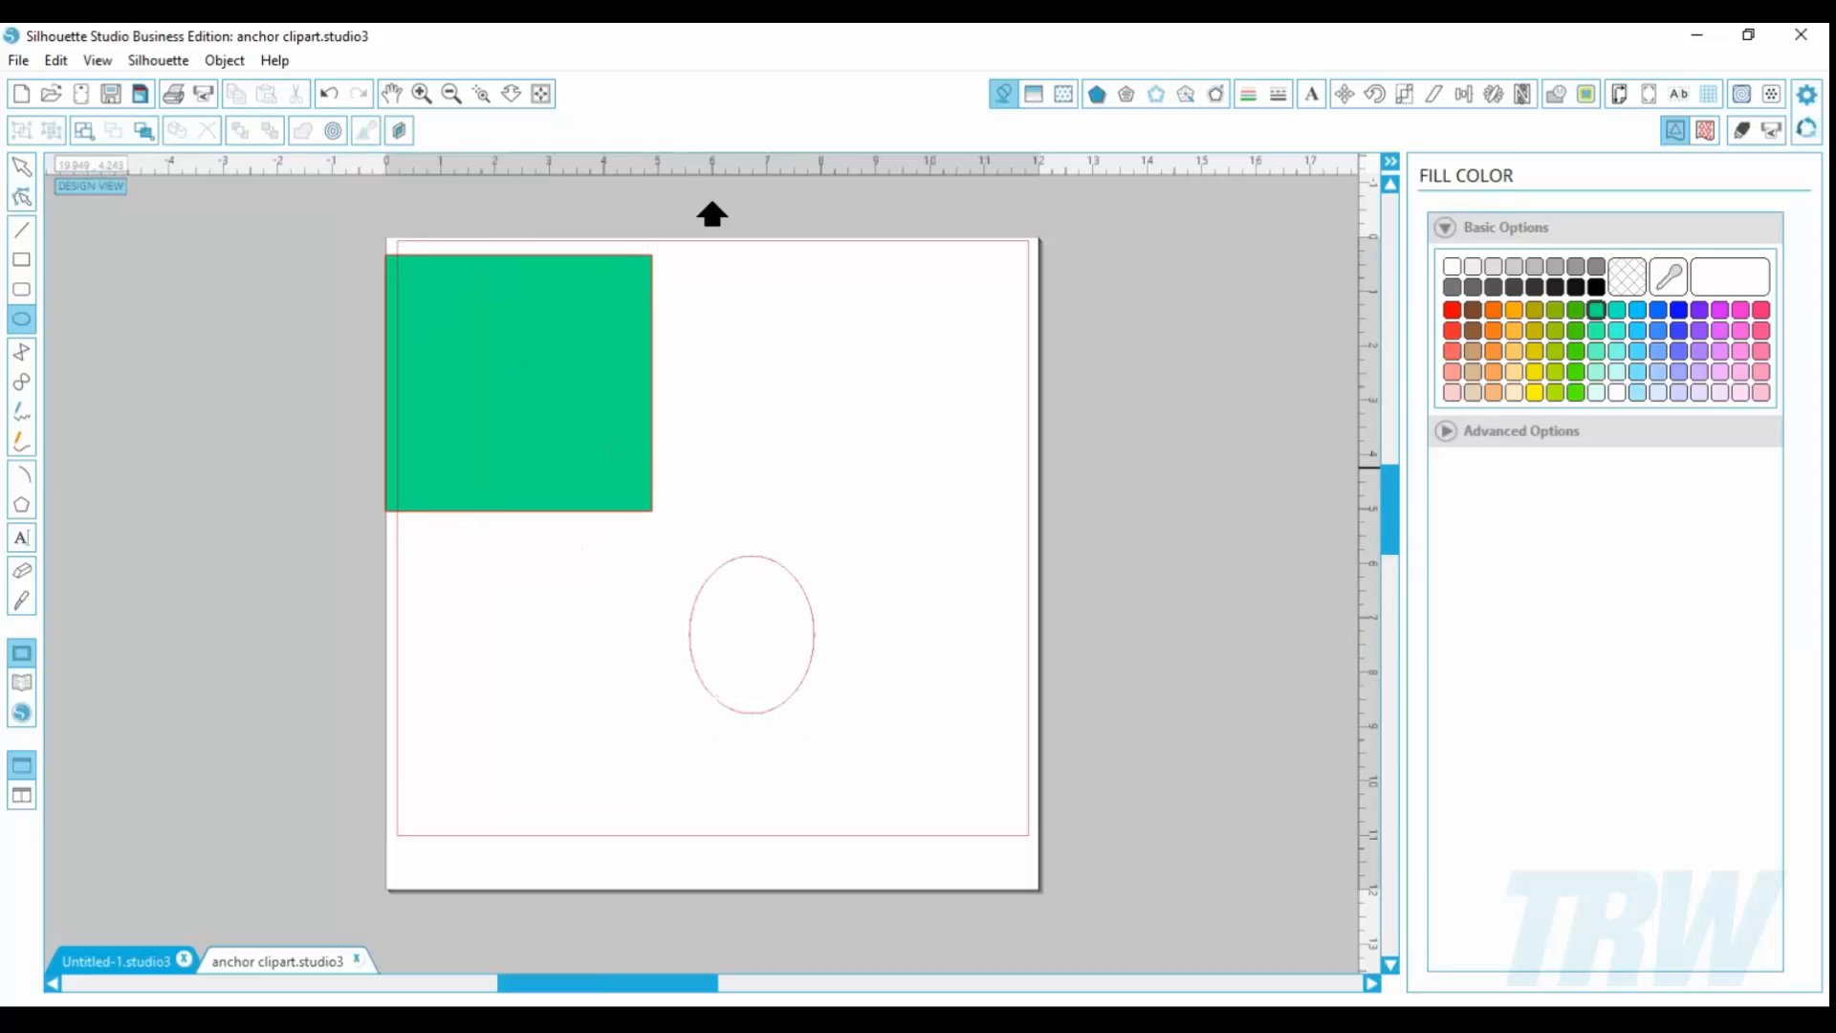
left_click(1635, 314)
left_click(21, 166)
left_click(750, 634)
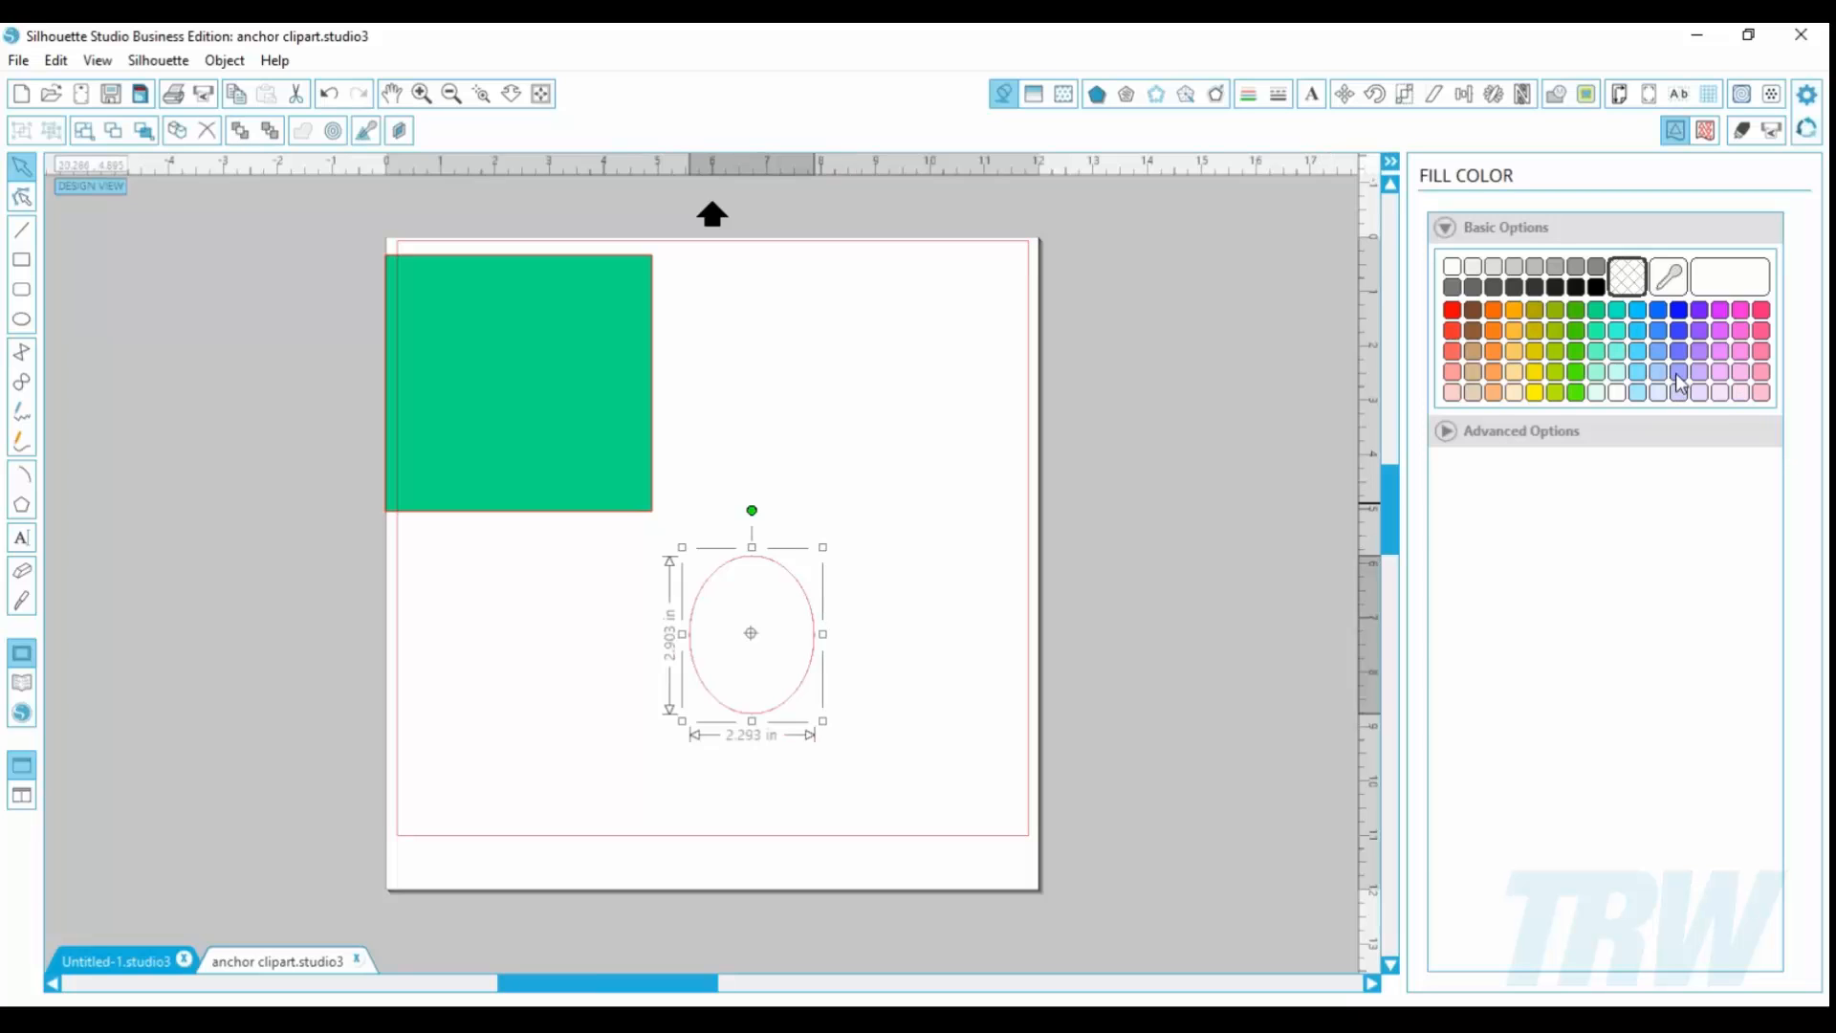
left_click(1678, 373)
Step: Overlap the ellipse with the rectangle's lower-right corner and set the cut style to Cut
left_click_drag(606, 438, 679, 457)
left_click_drag(710, 586, 705, 525)
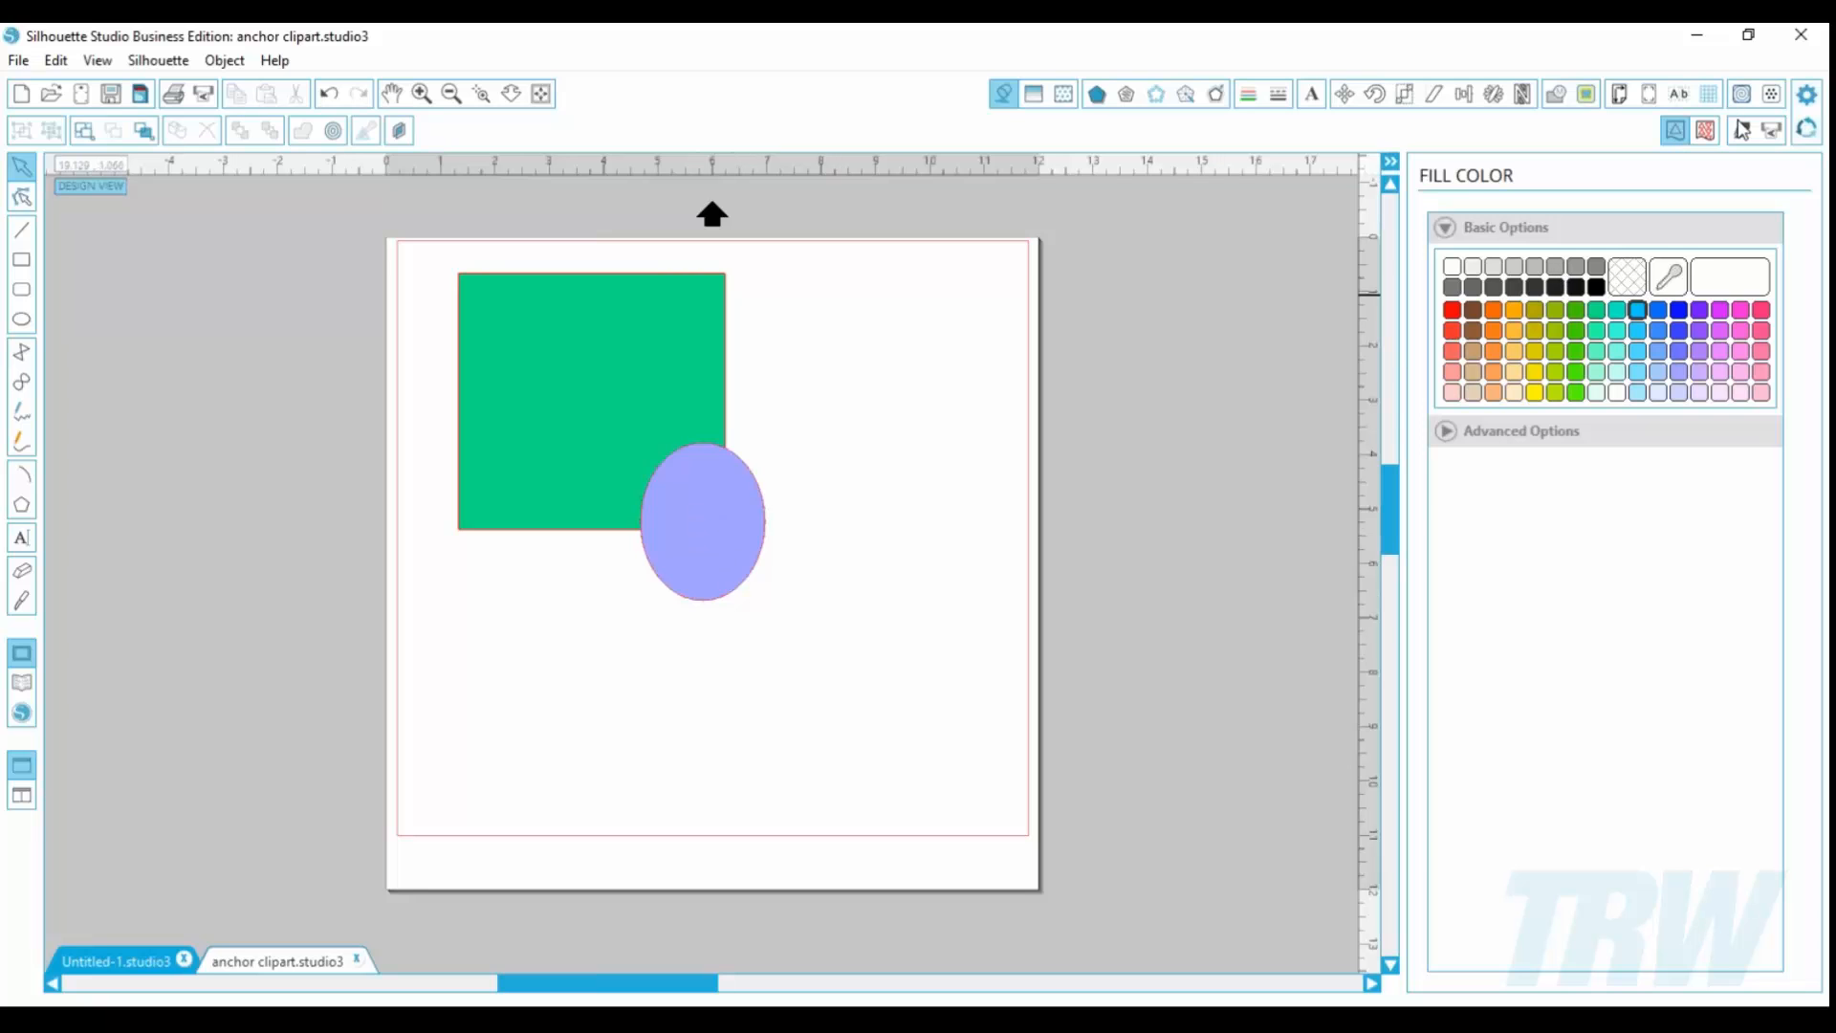
left_click(1742, 134)
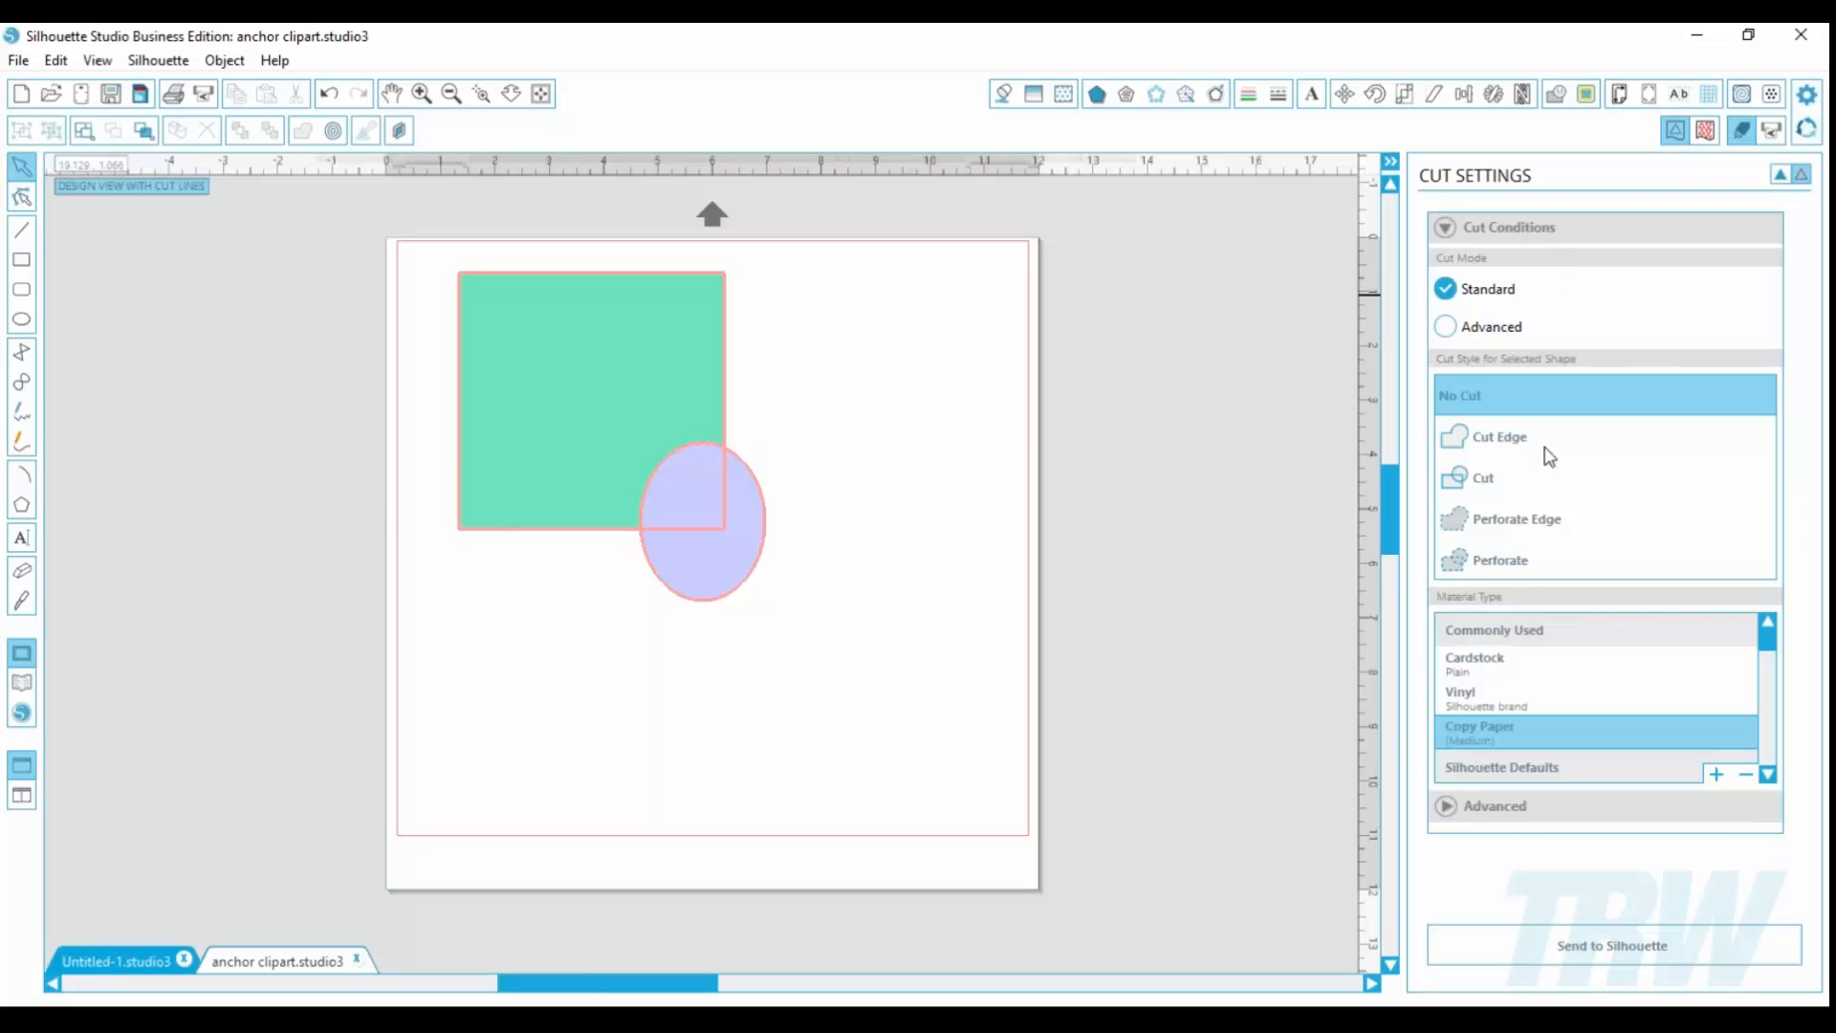
left_click(1530, 473)
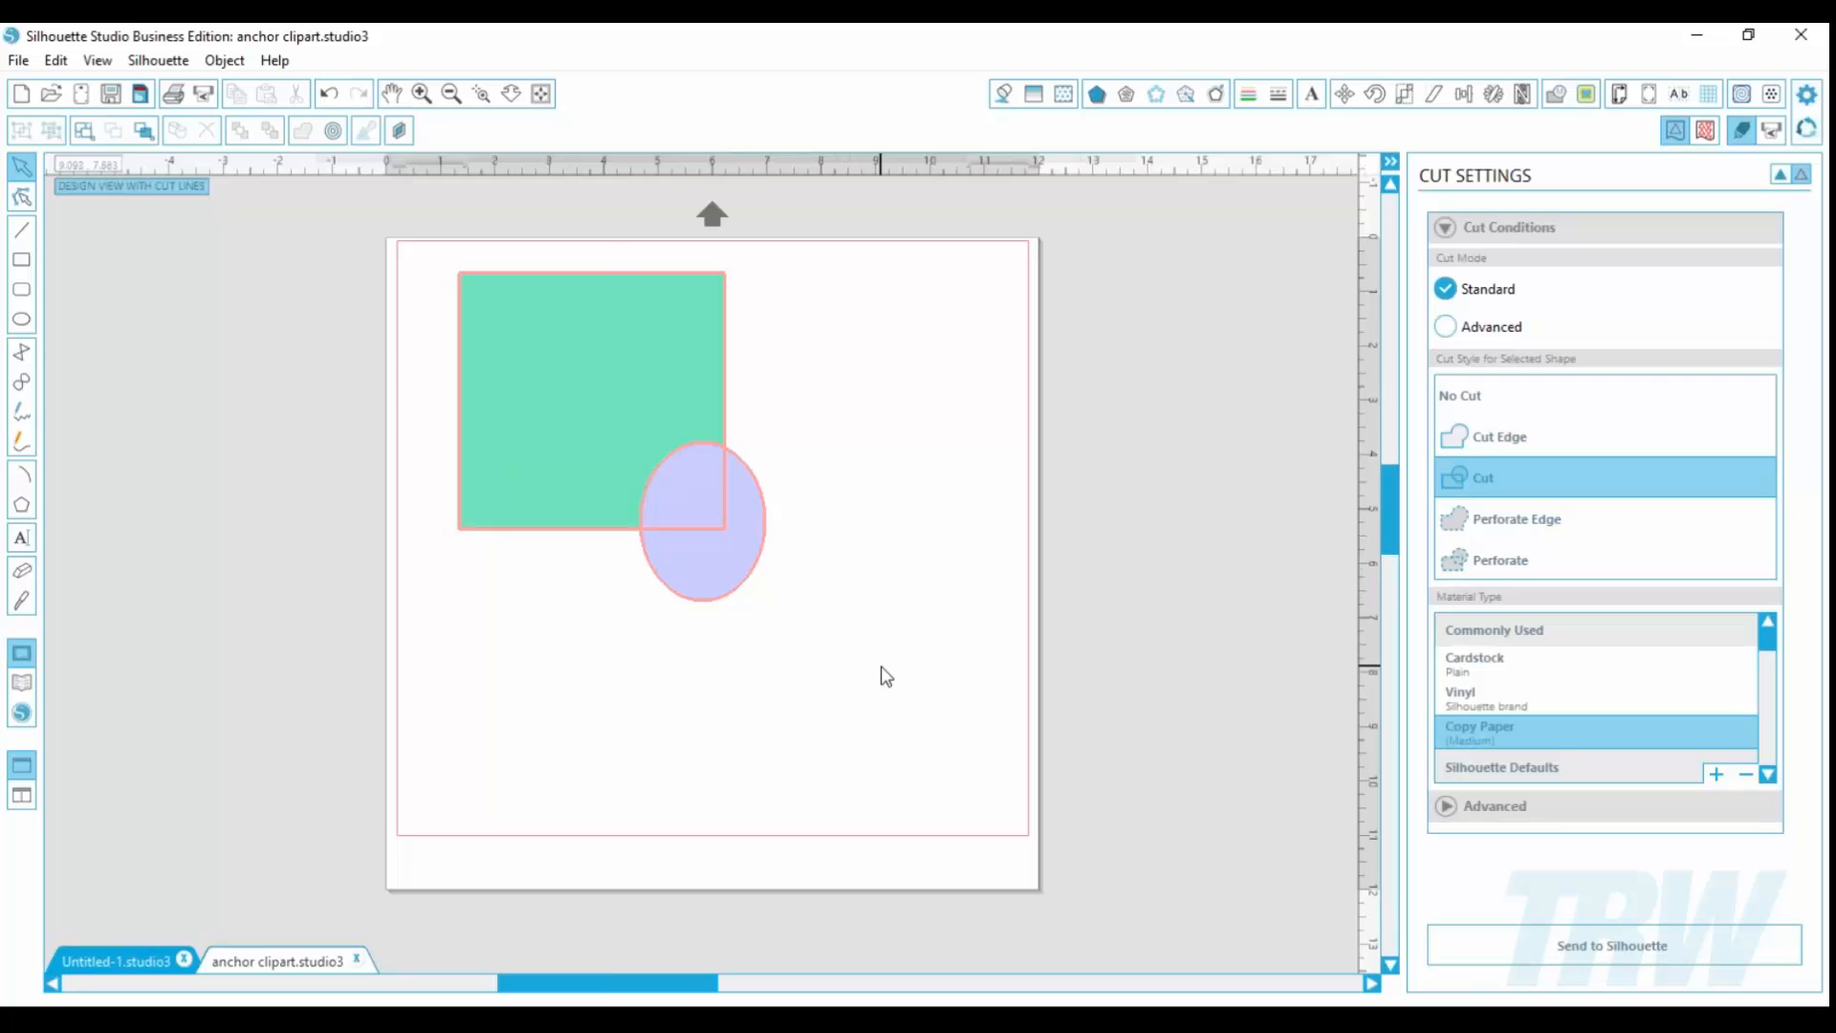
Step: Apply Subtract All to the rectangle and ellipse and check their cut lines in the cut settings
left_click_drag(880, 674, 570, 382)
left_click(1556, 92)
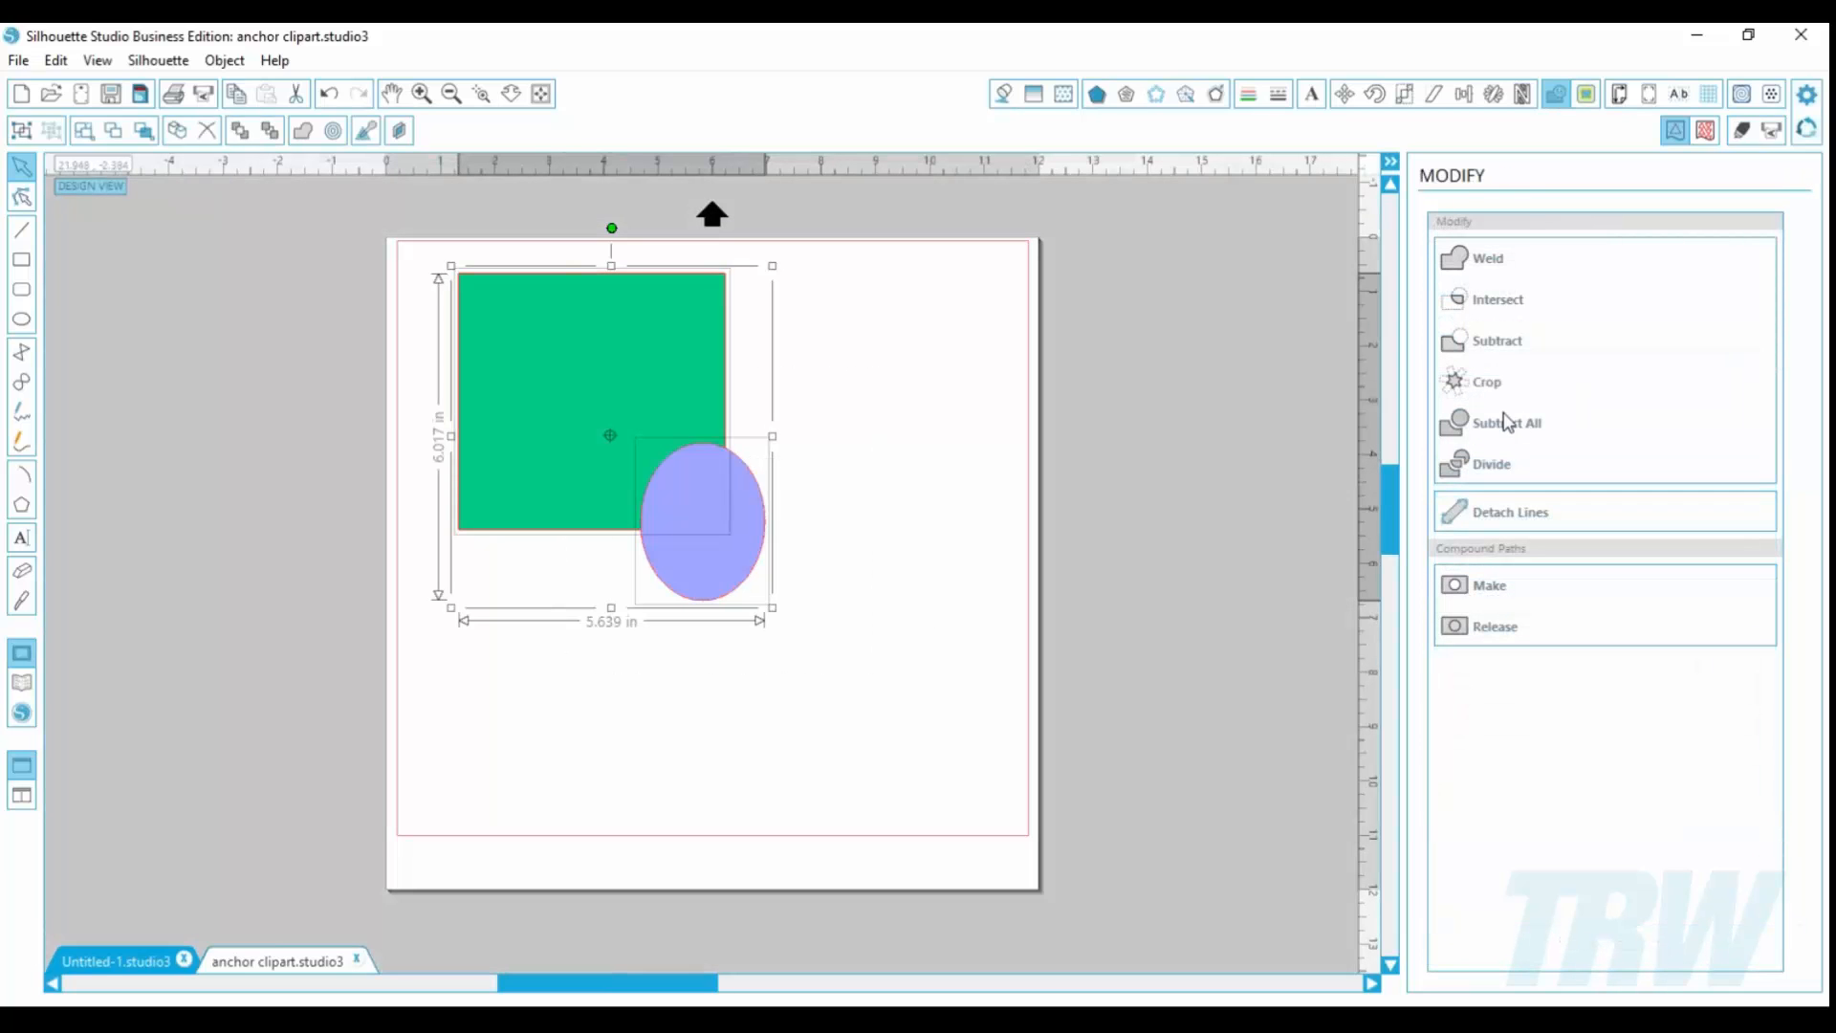
left_click(1741, 130)
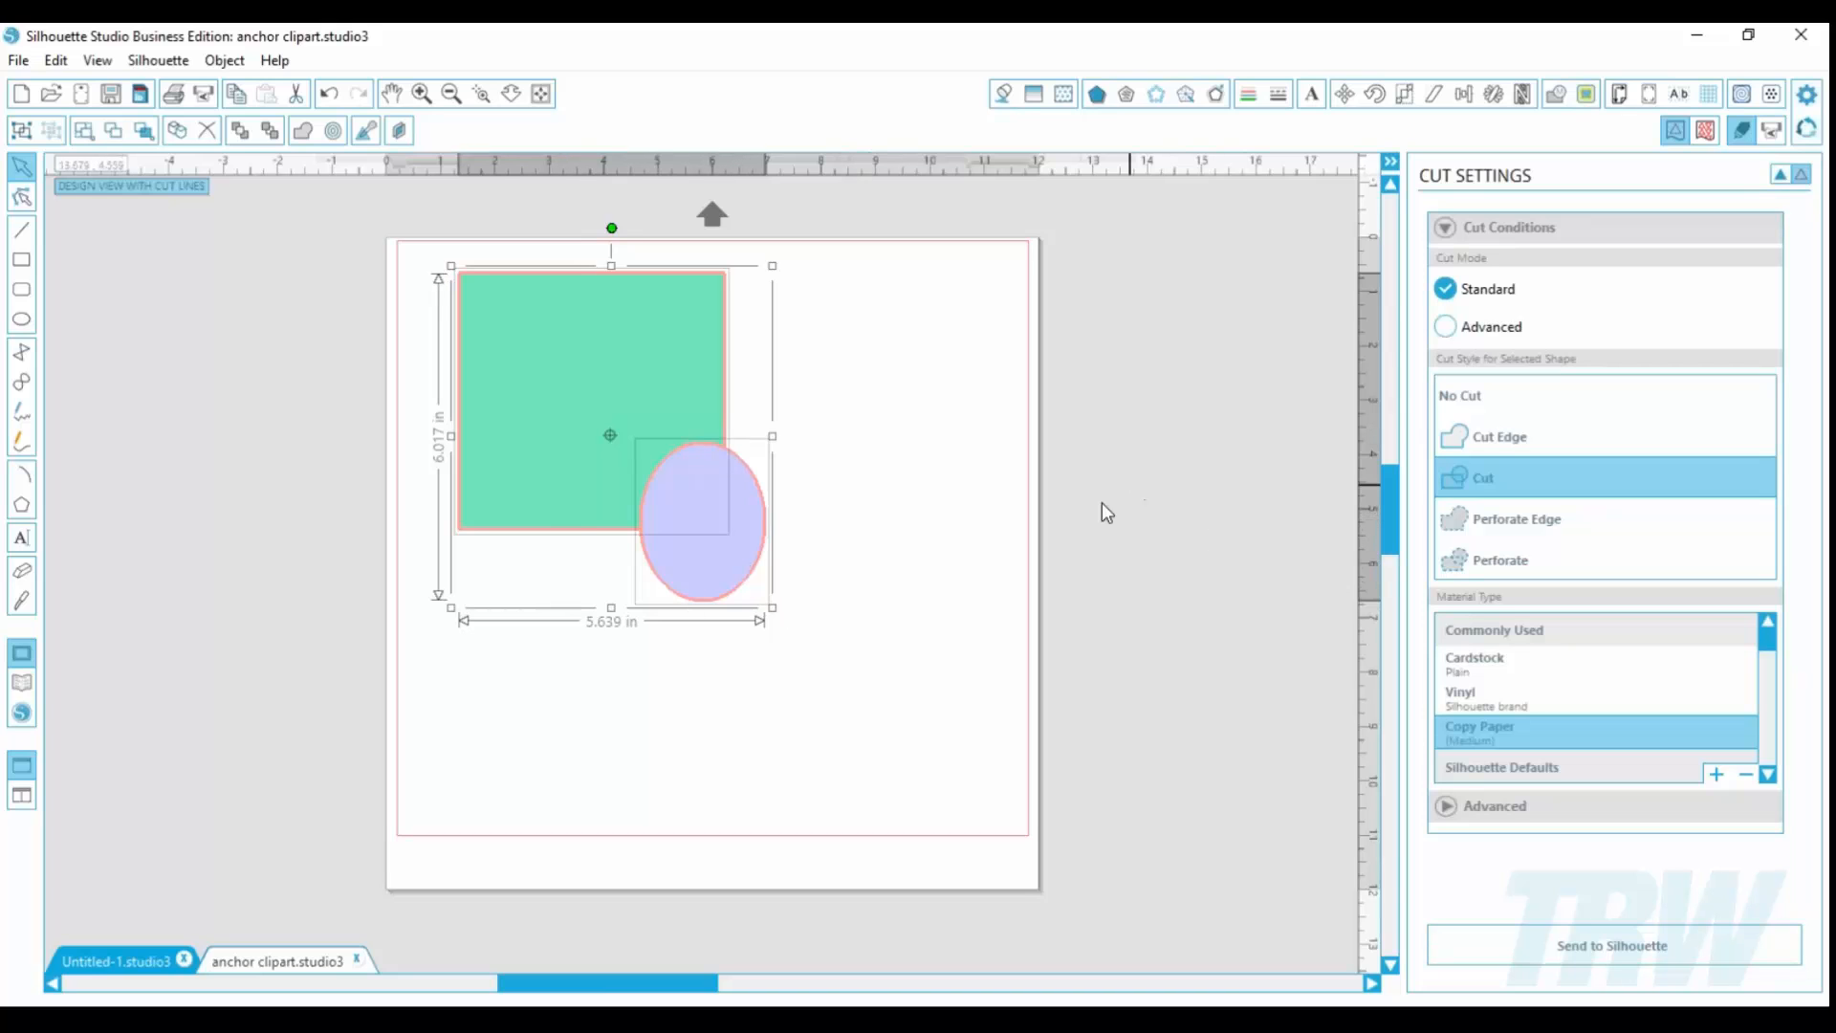
left_click(865, 657)
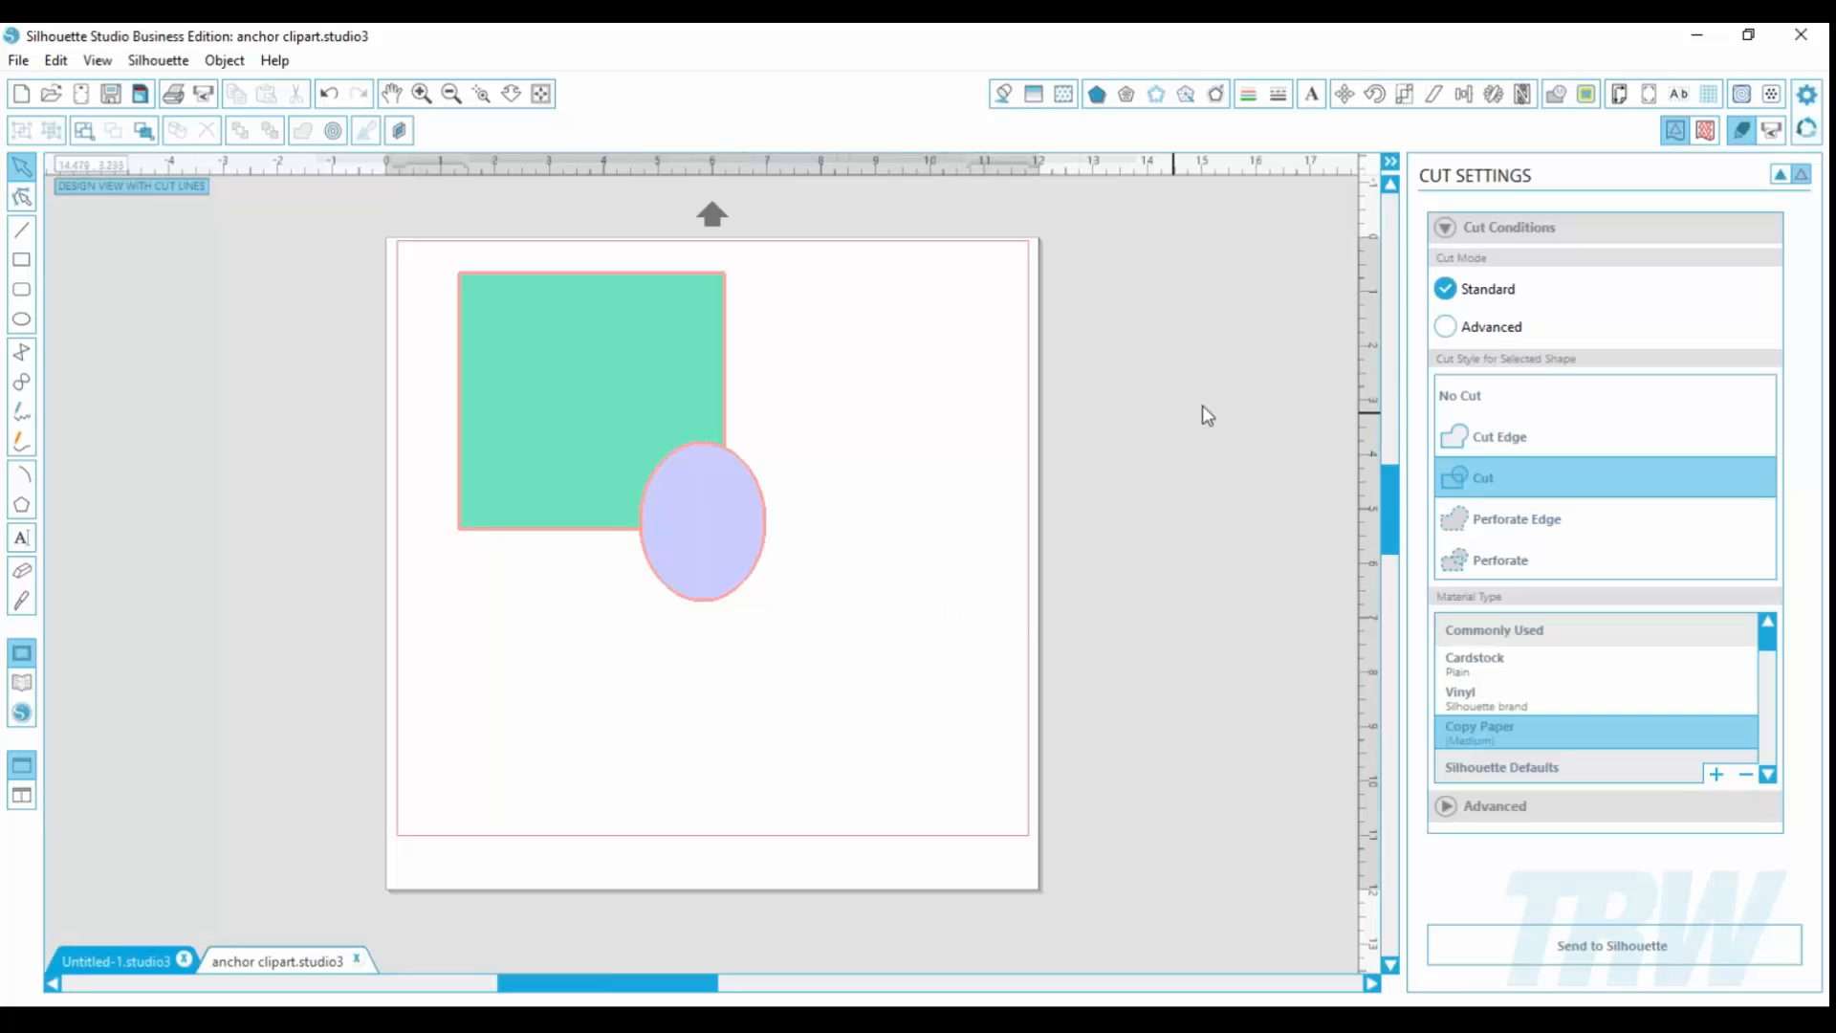
Step: Switch the cut mode to Advanced, compare cutting by Line Color, and set the cut order to Fill Color
left_click(1469, 331)
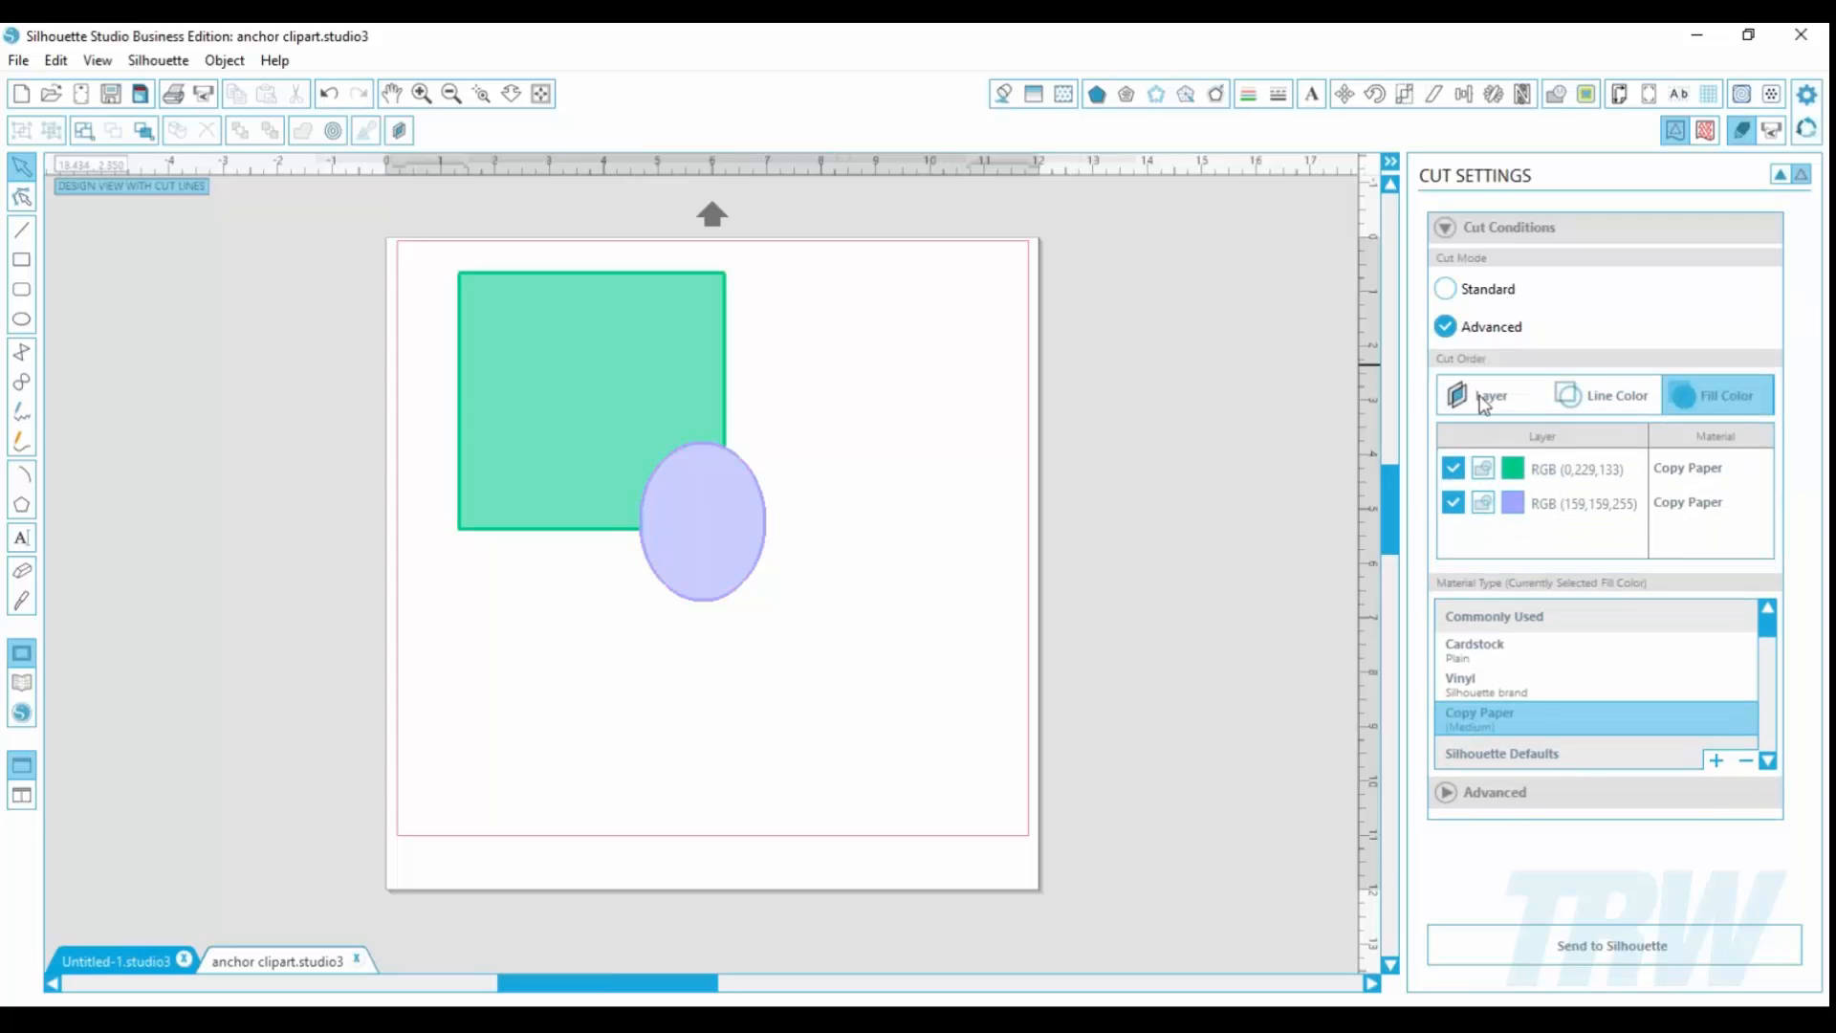
left_click(1637, 409)
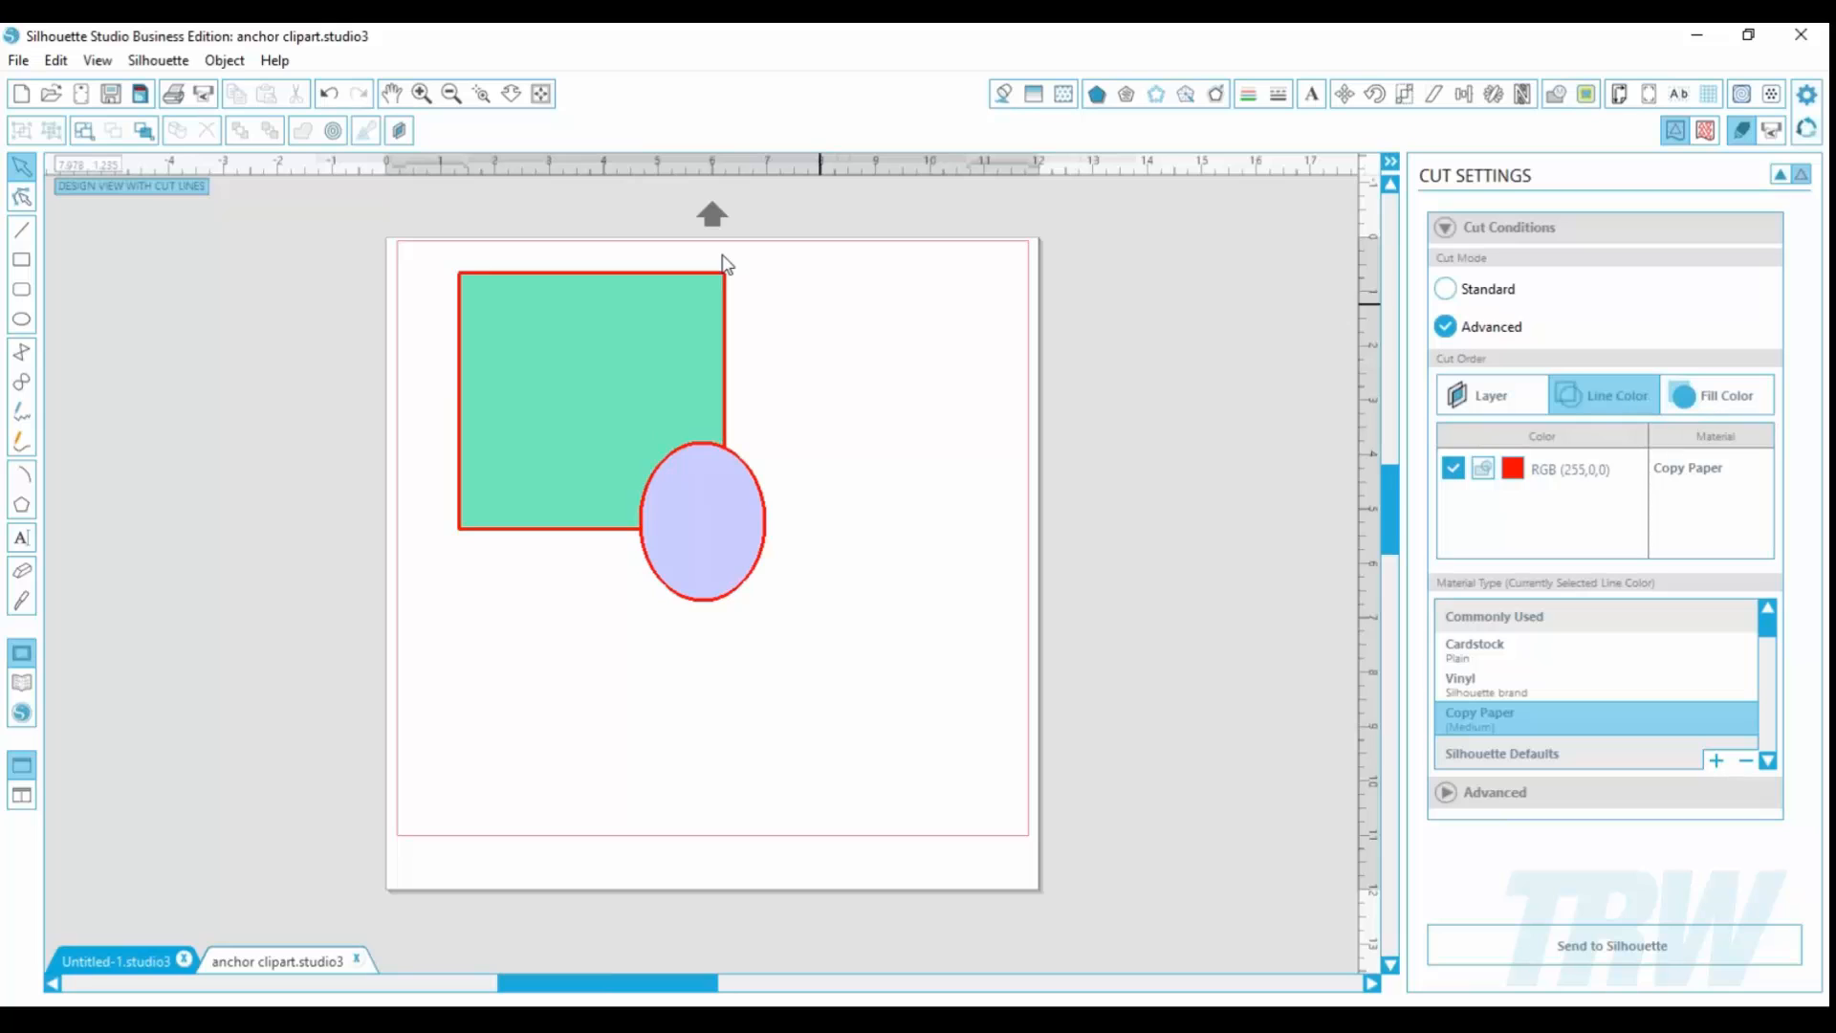
left_click(1721, 396)
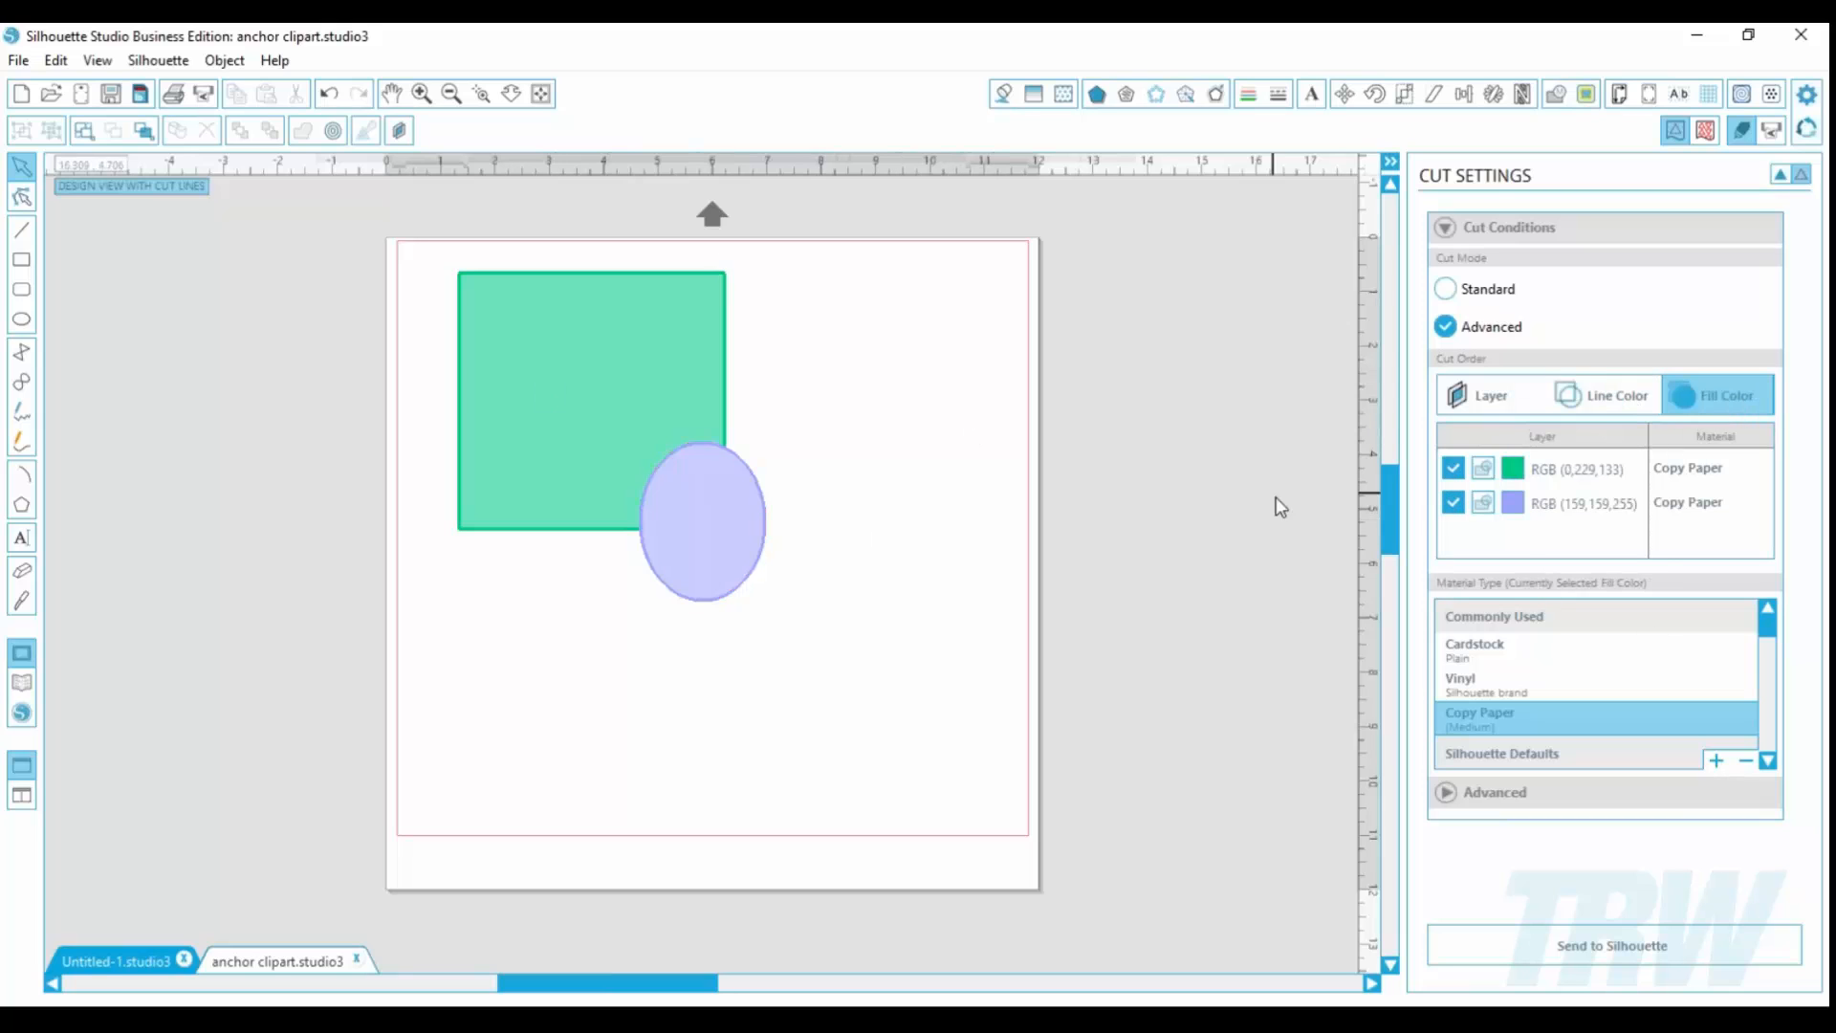
Step: Exclude the lavender fill from cutting, and swap the enabled colors so that only the lavender ellipse cuts
left_click(1454, 503)
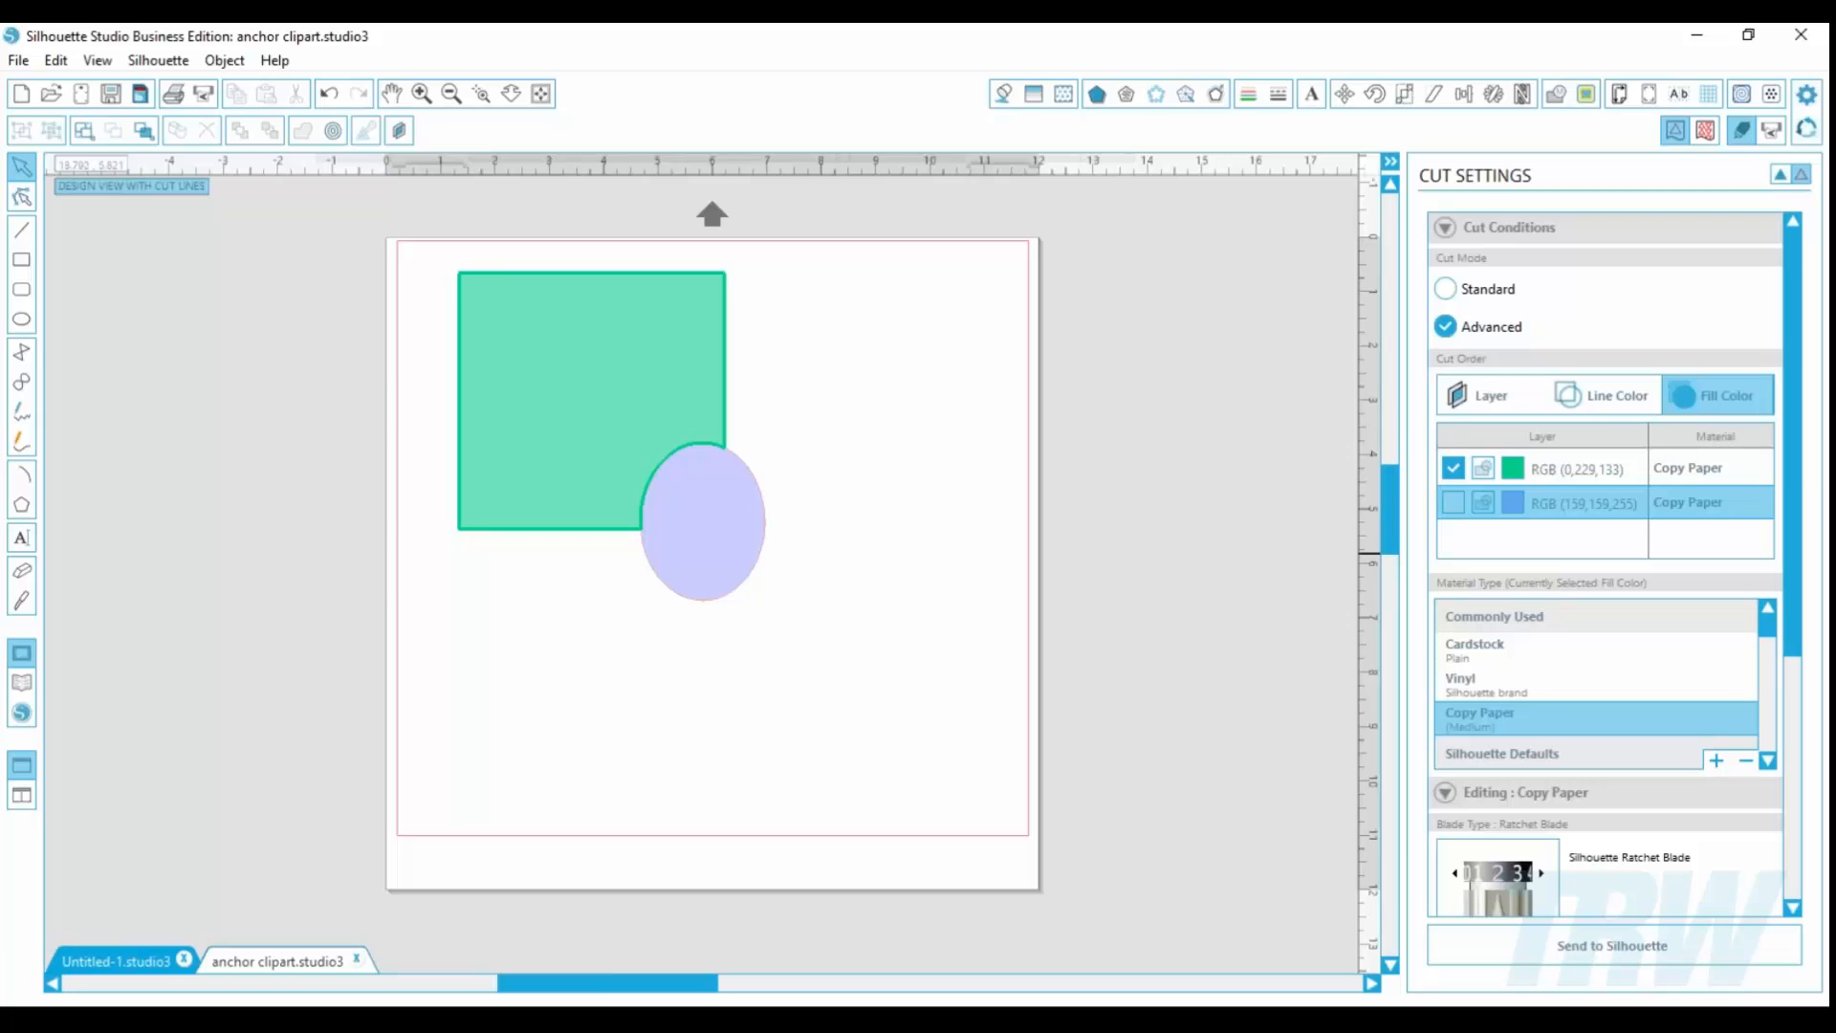
scroll(1803, 631, "down", 3)
scroll(1804, 633, "up", 3)
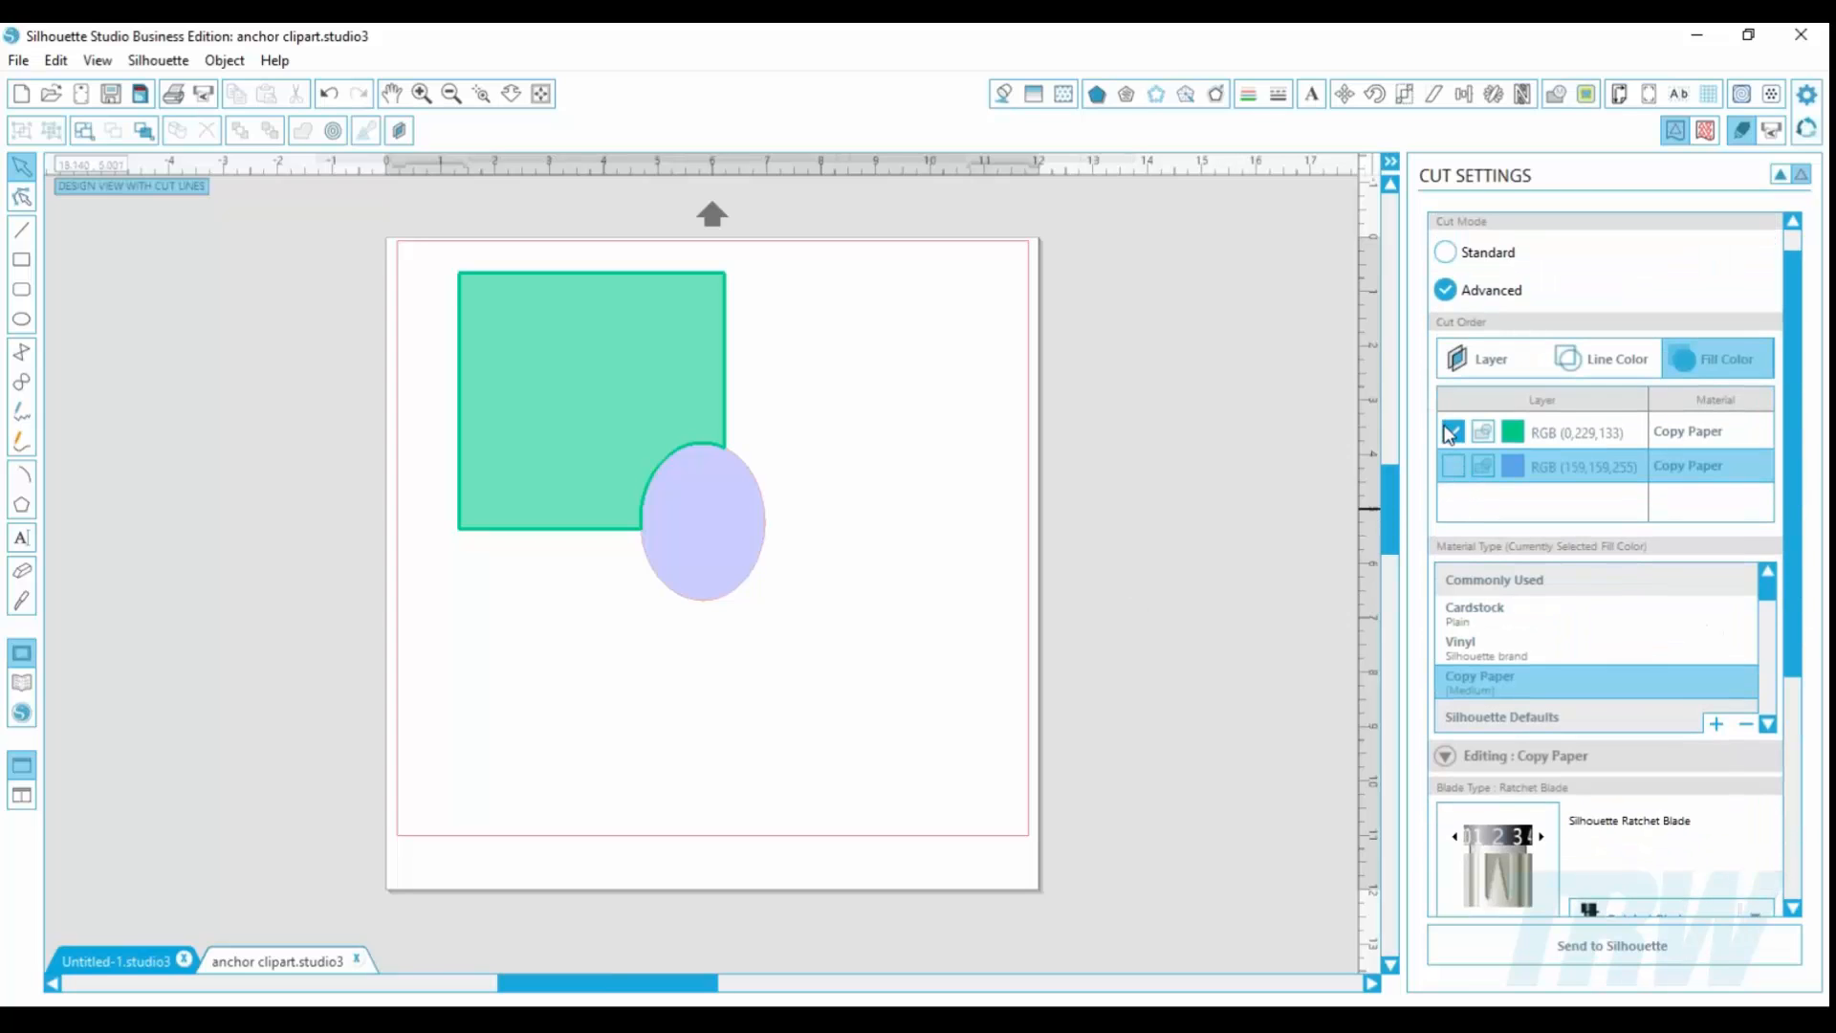
left_click(1451, 432)
left_click(1452, 467)
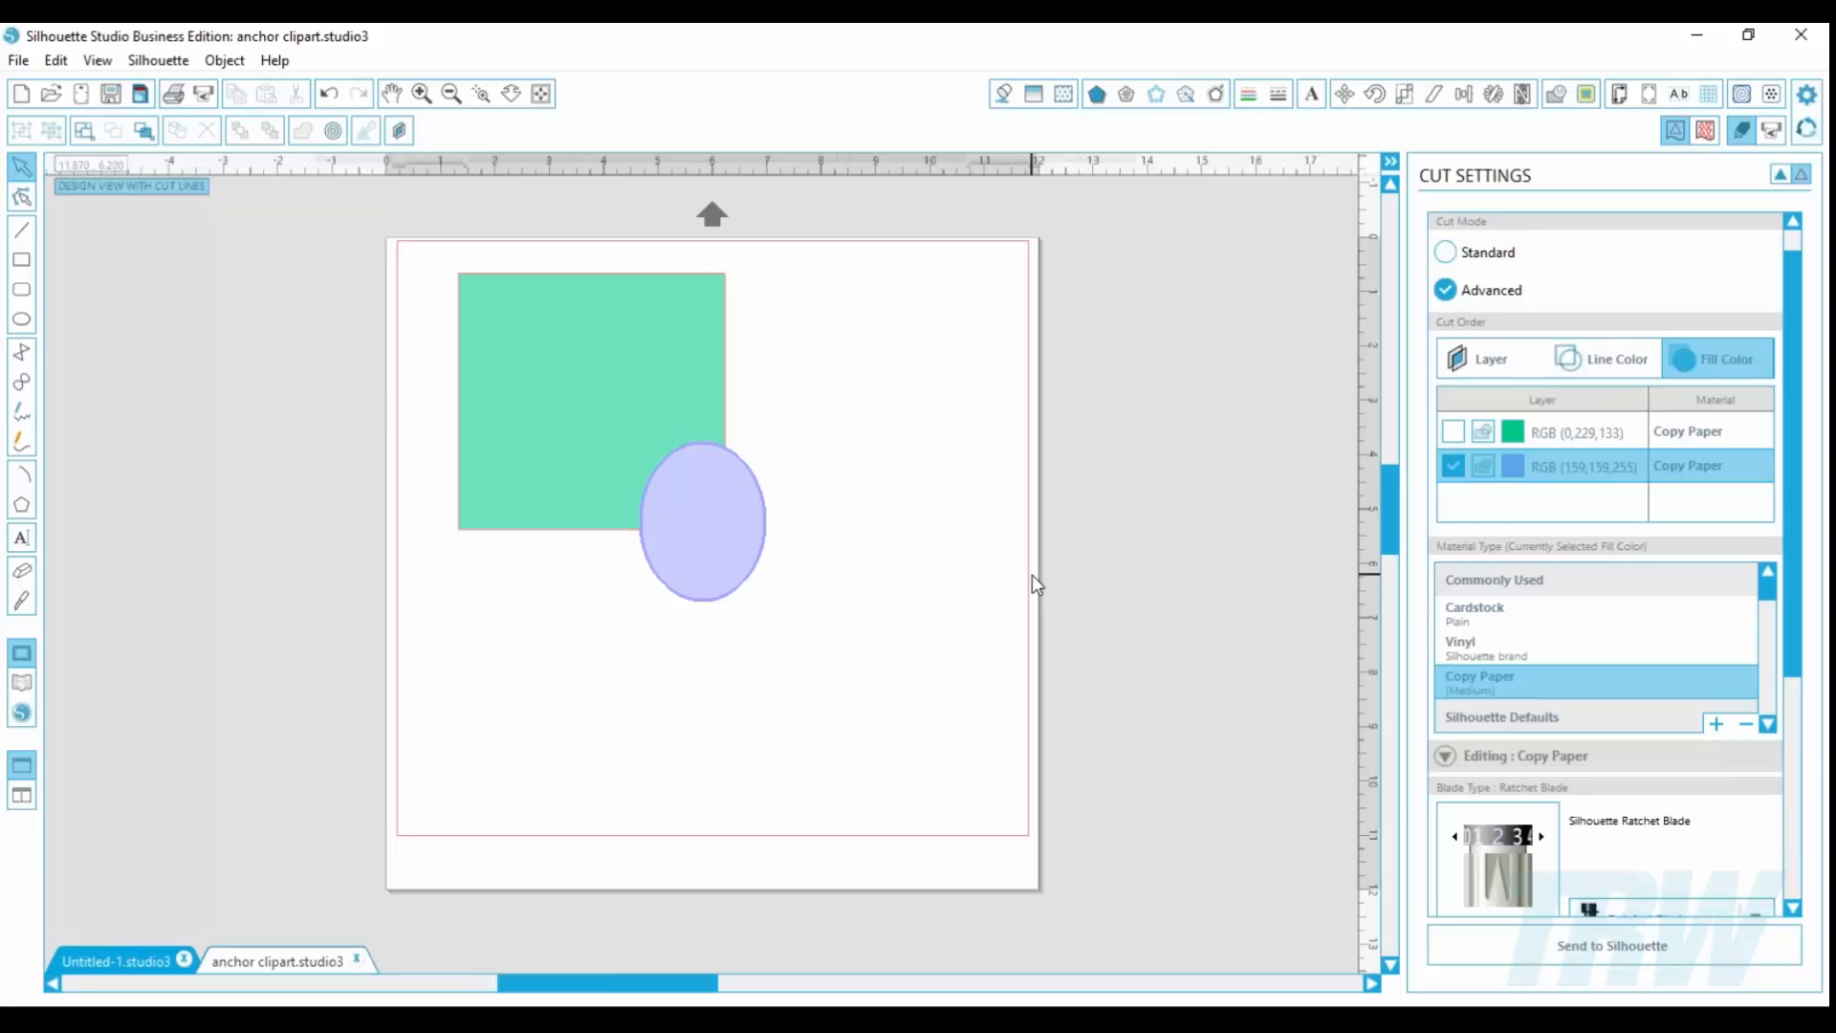
Step: Delete both shapes and add the Chev L design from My Own Designs in the library
left_click_drag(891, 617, 451, 267)
key("Delete")
left_click(24, 681)
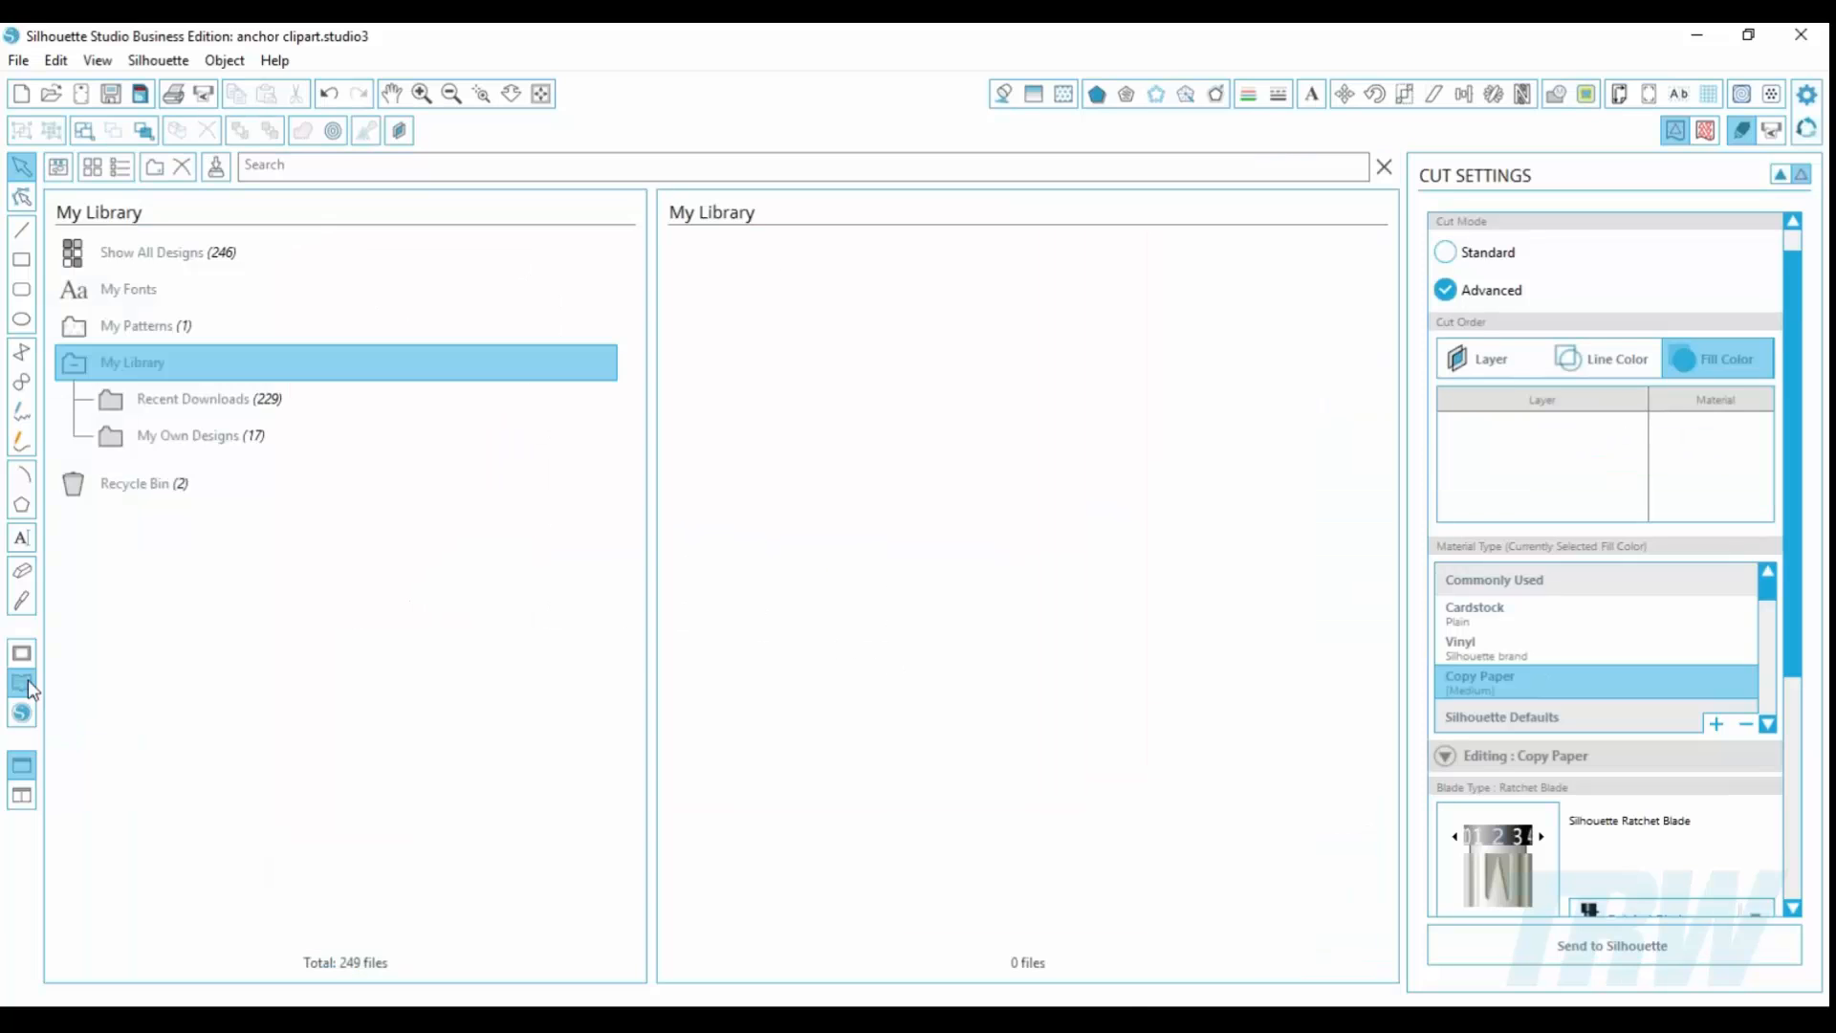
left_click(316, 446)
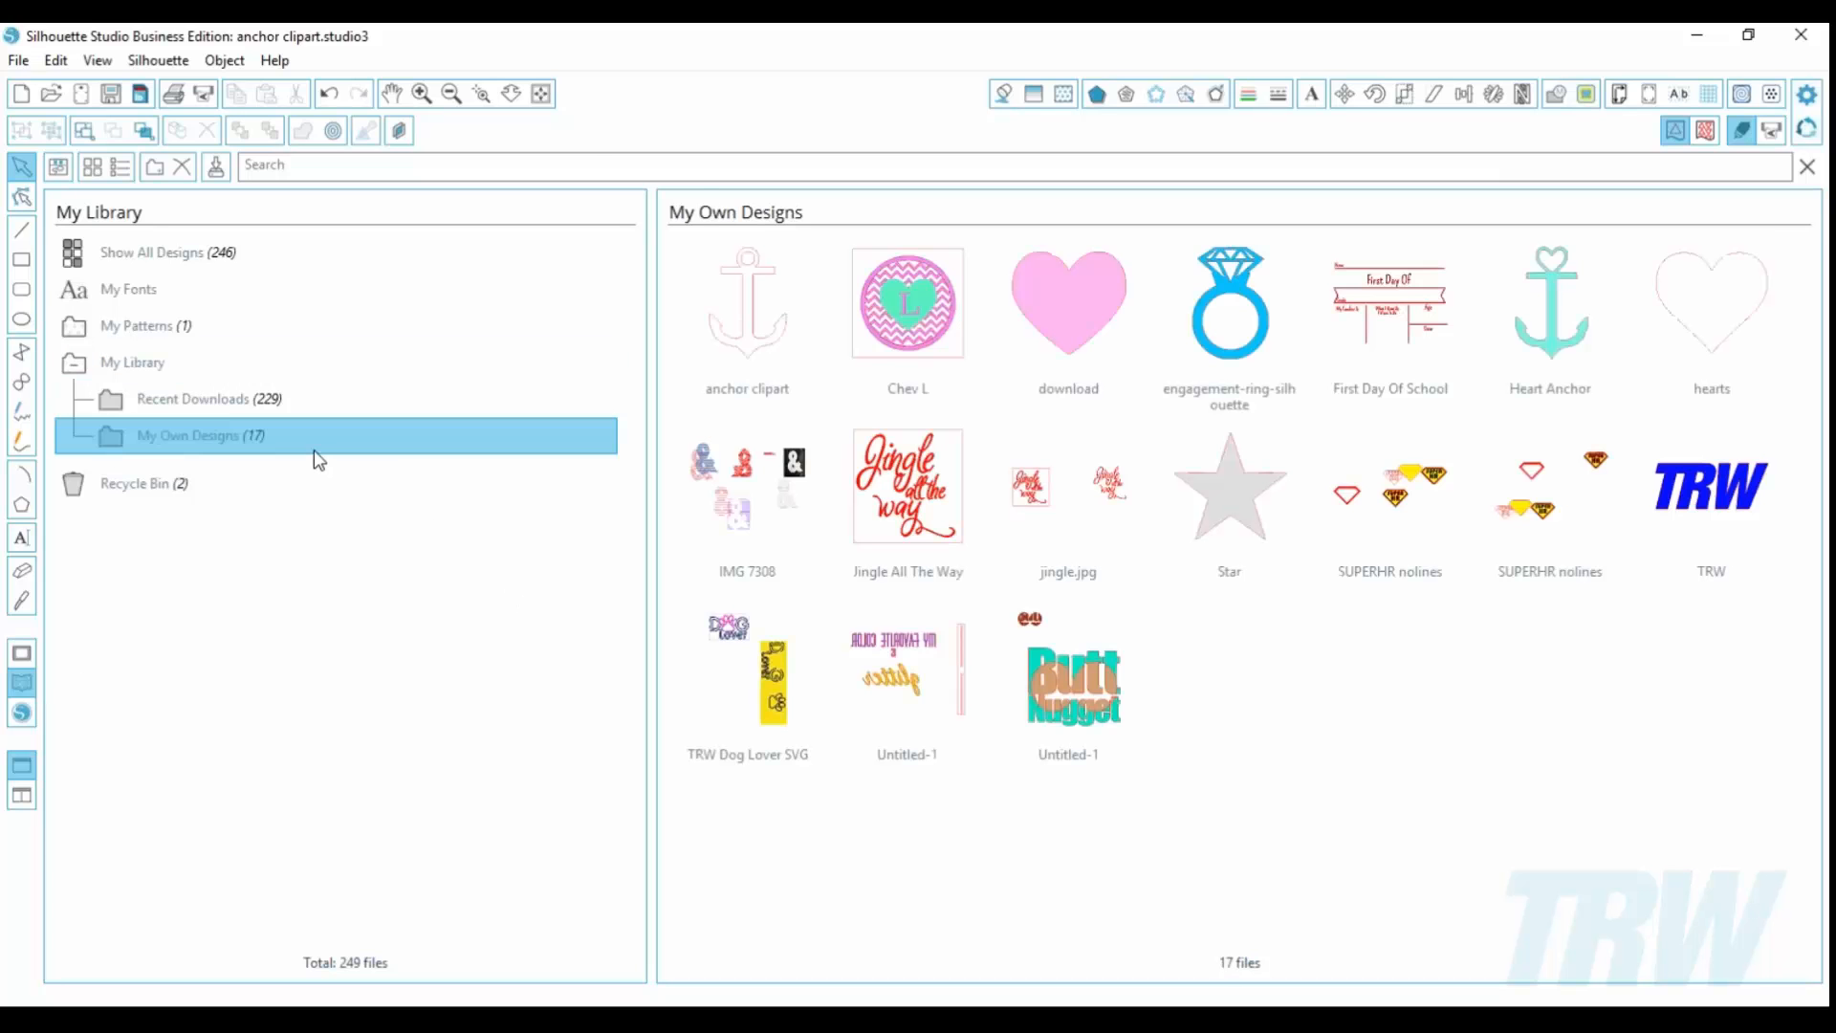
double_click(903, 310)
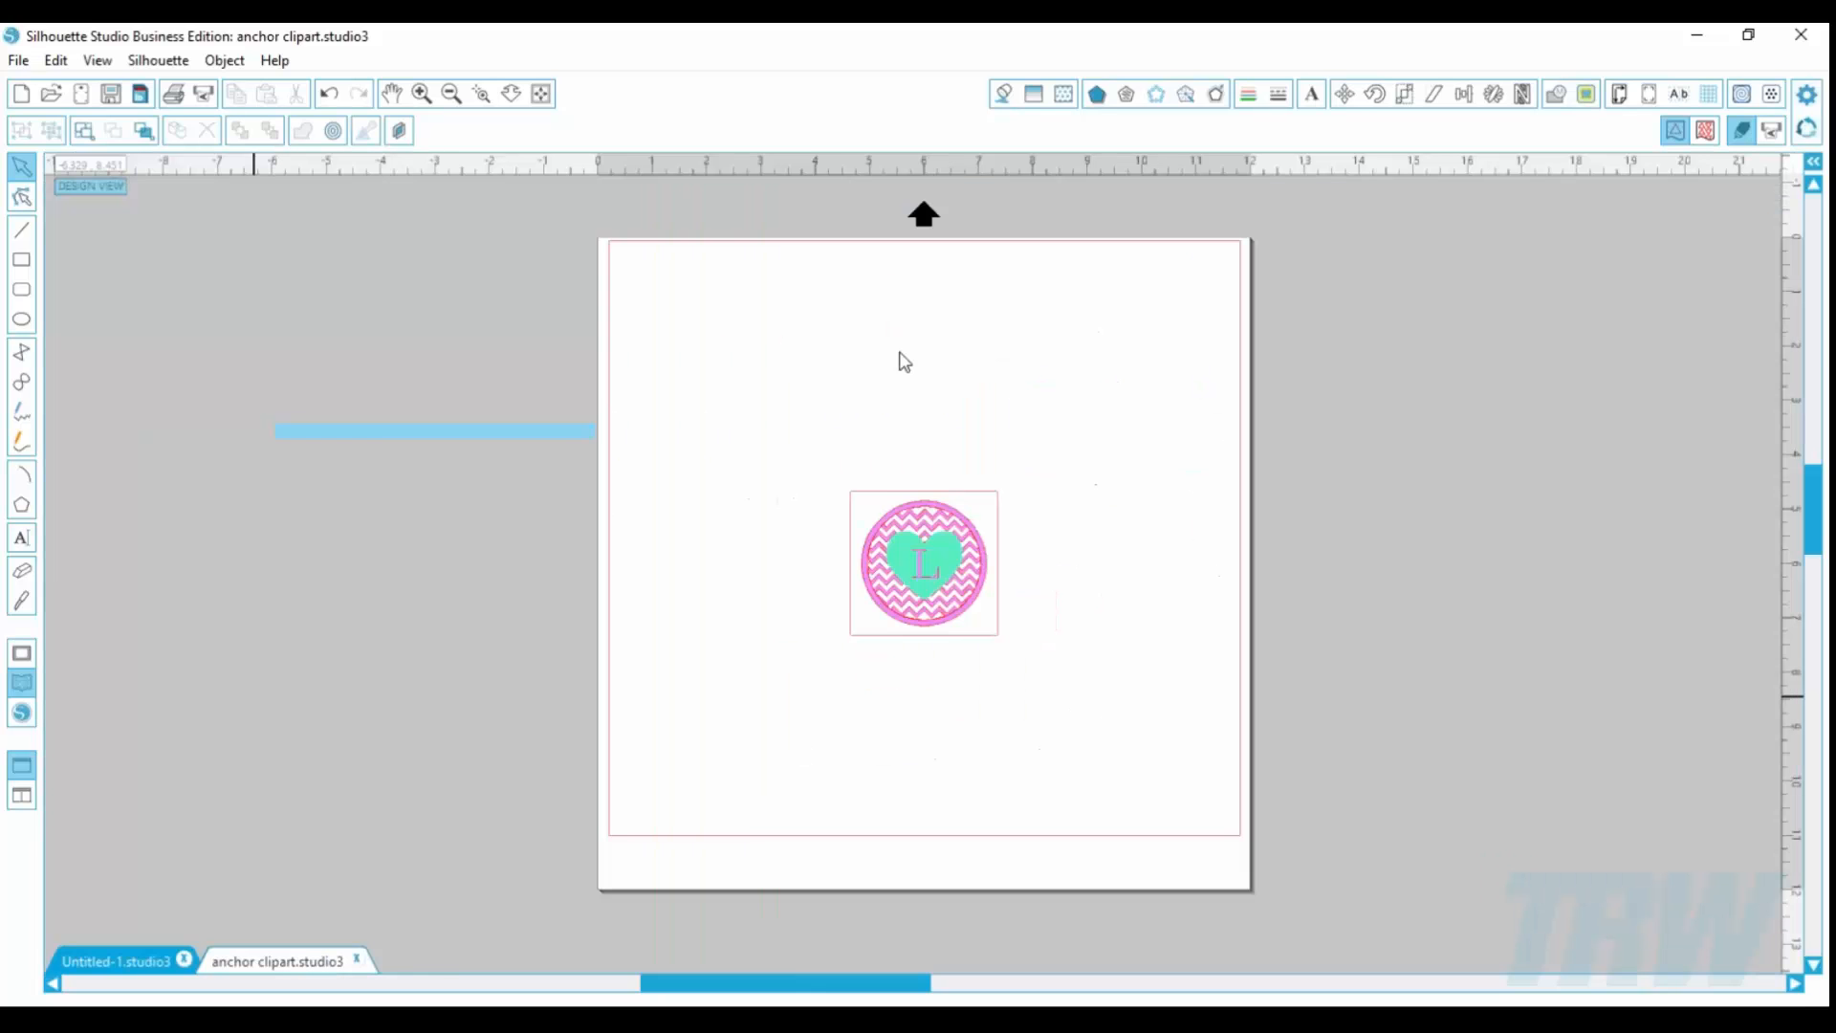
Step: Enlarge the whole Chev L design to about 5.03 × 4.92 in and position it in the page's upper-left corner
left_click_drag(890, 585, 717, 394)
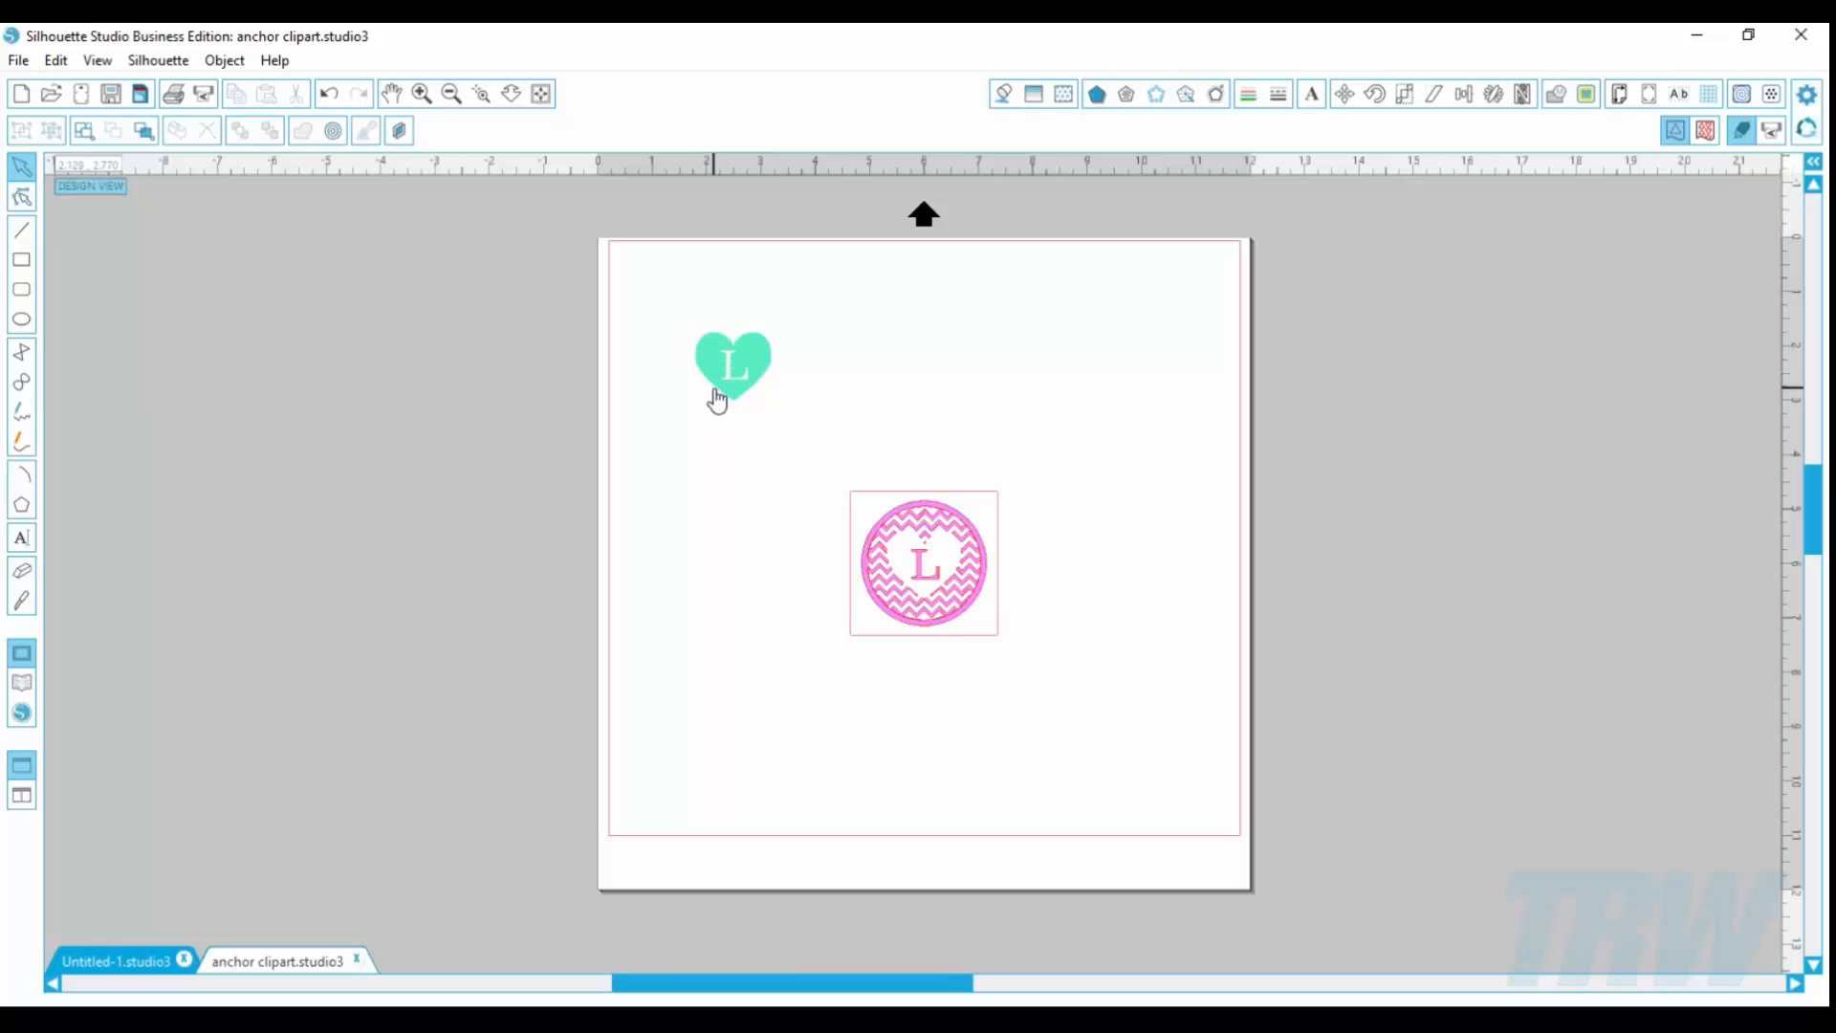
key("ctrl+z")
left_click_drag(1104, 740, 836, 494)
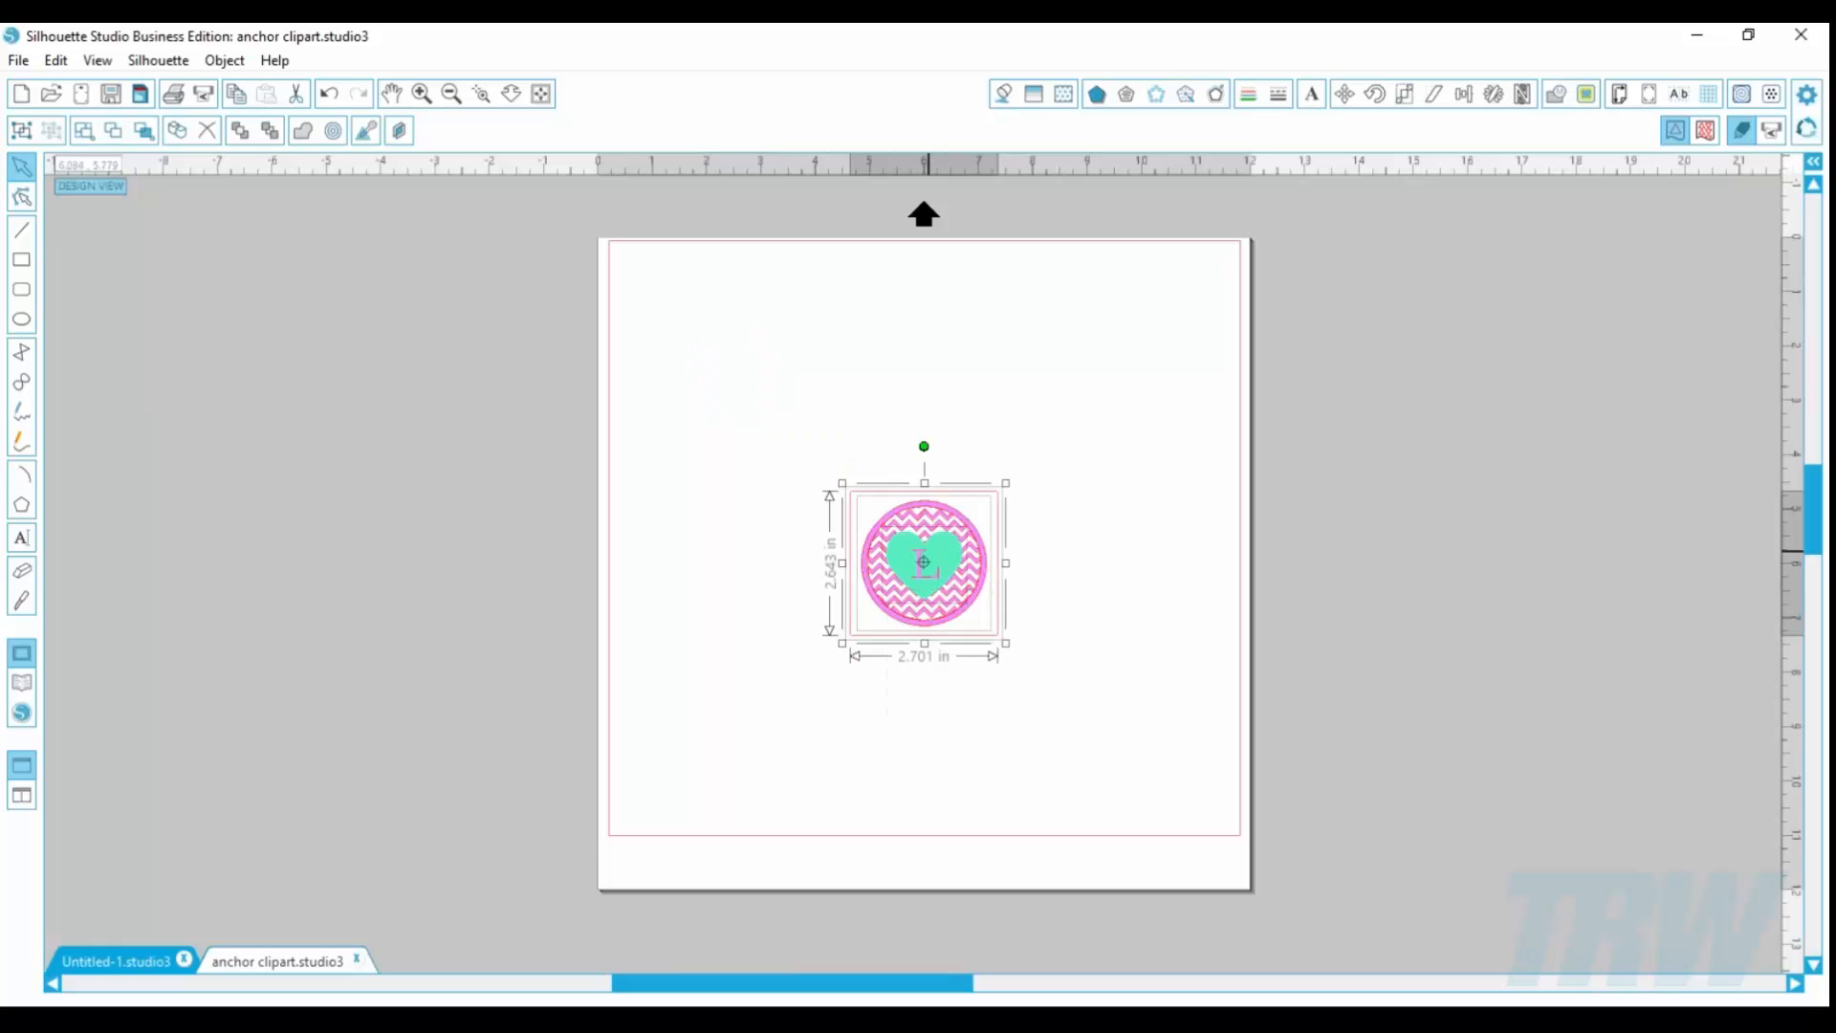
left_click_drag(982, 587, 780, 372)
left_click_drag(810, 438, 923, 560)
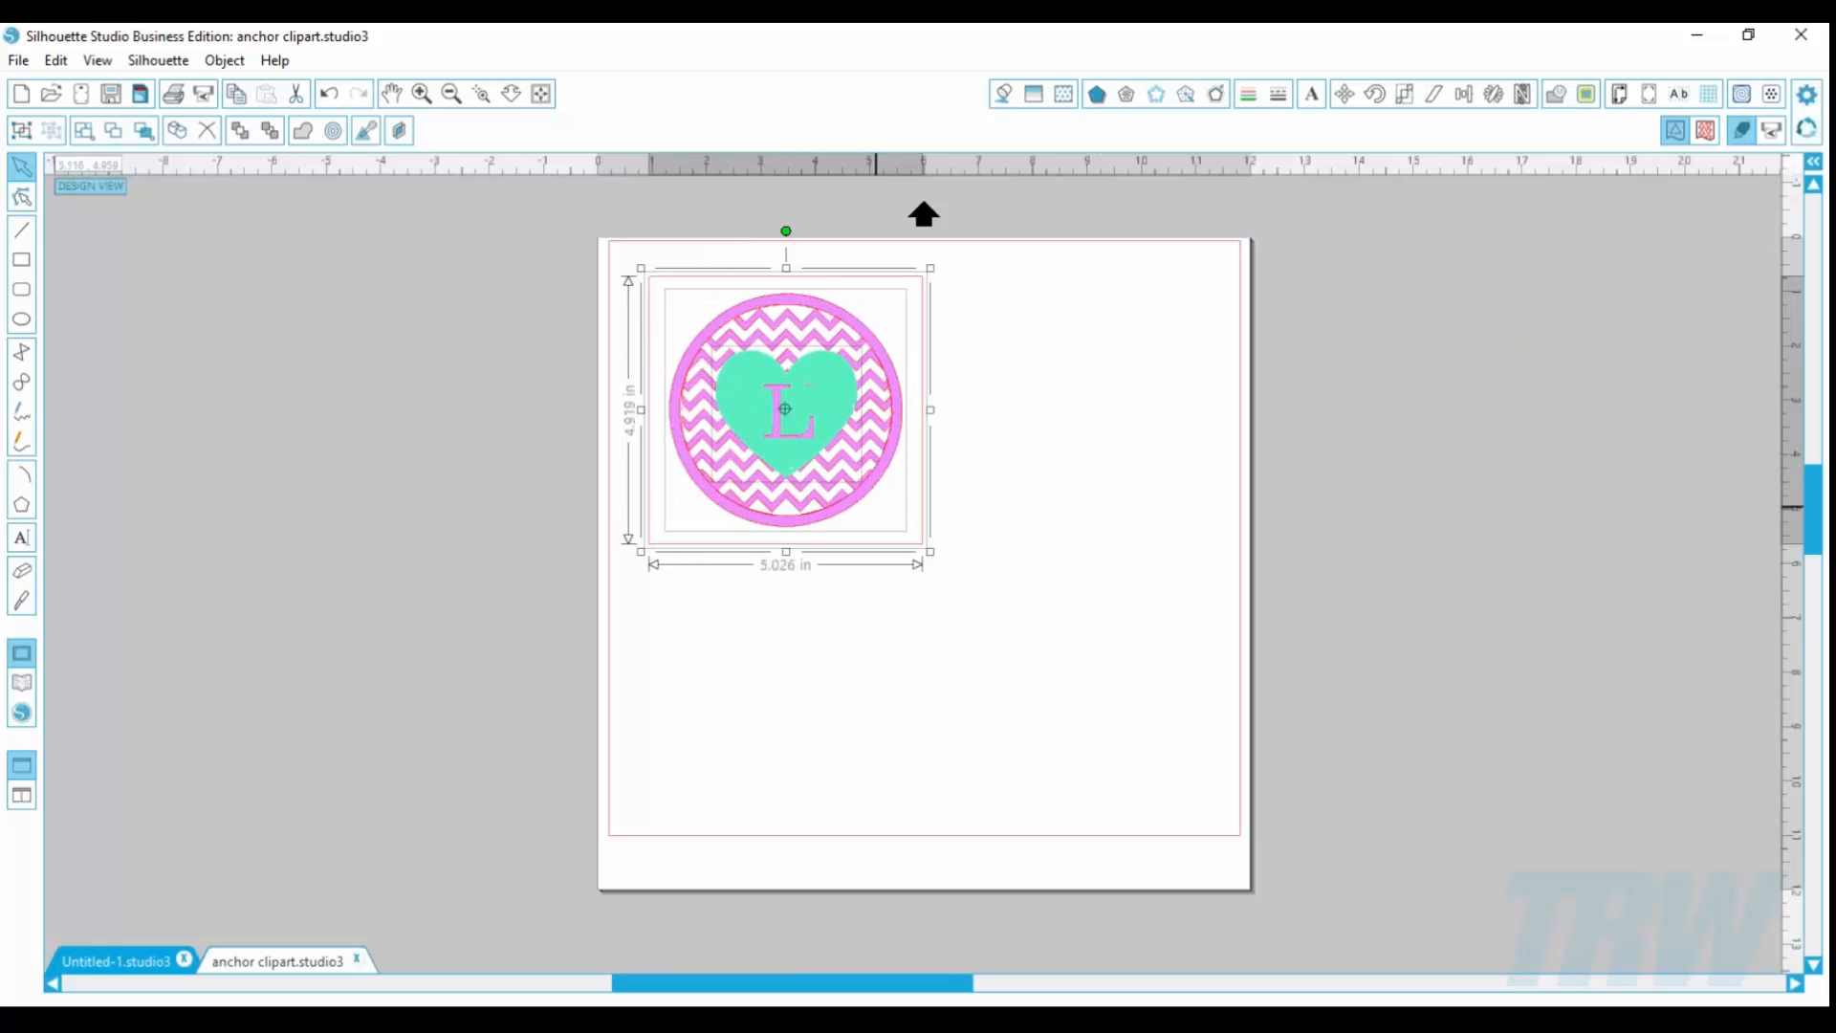
mouse_move(872, 489)
left_mouse_down()
mouse_move(831, 450)
mouse_move(845, 474)
left_mouse_up()
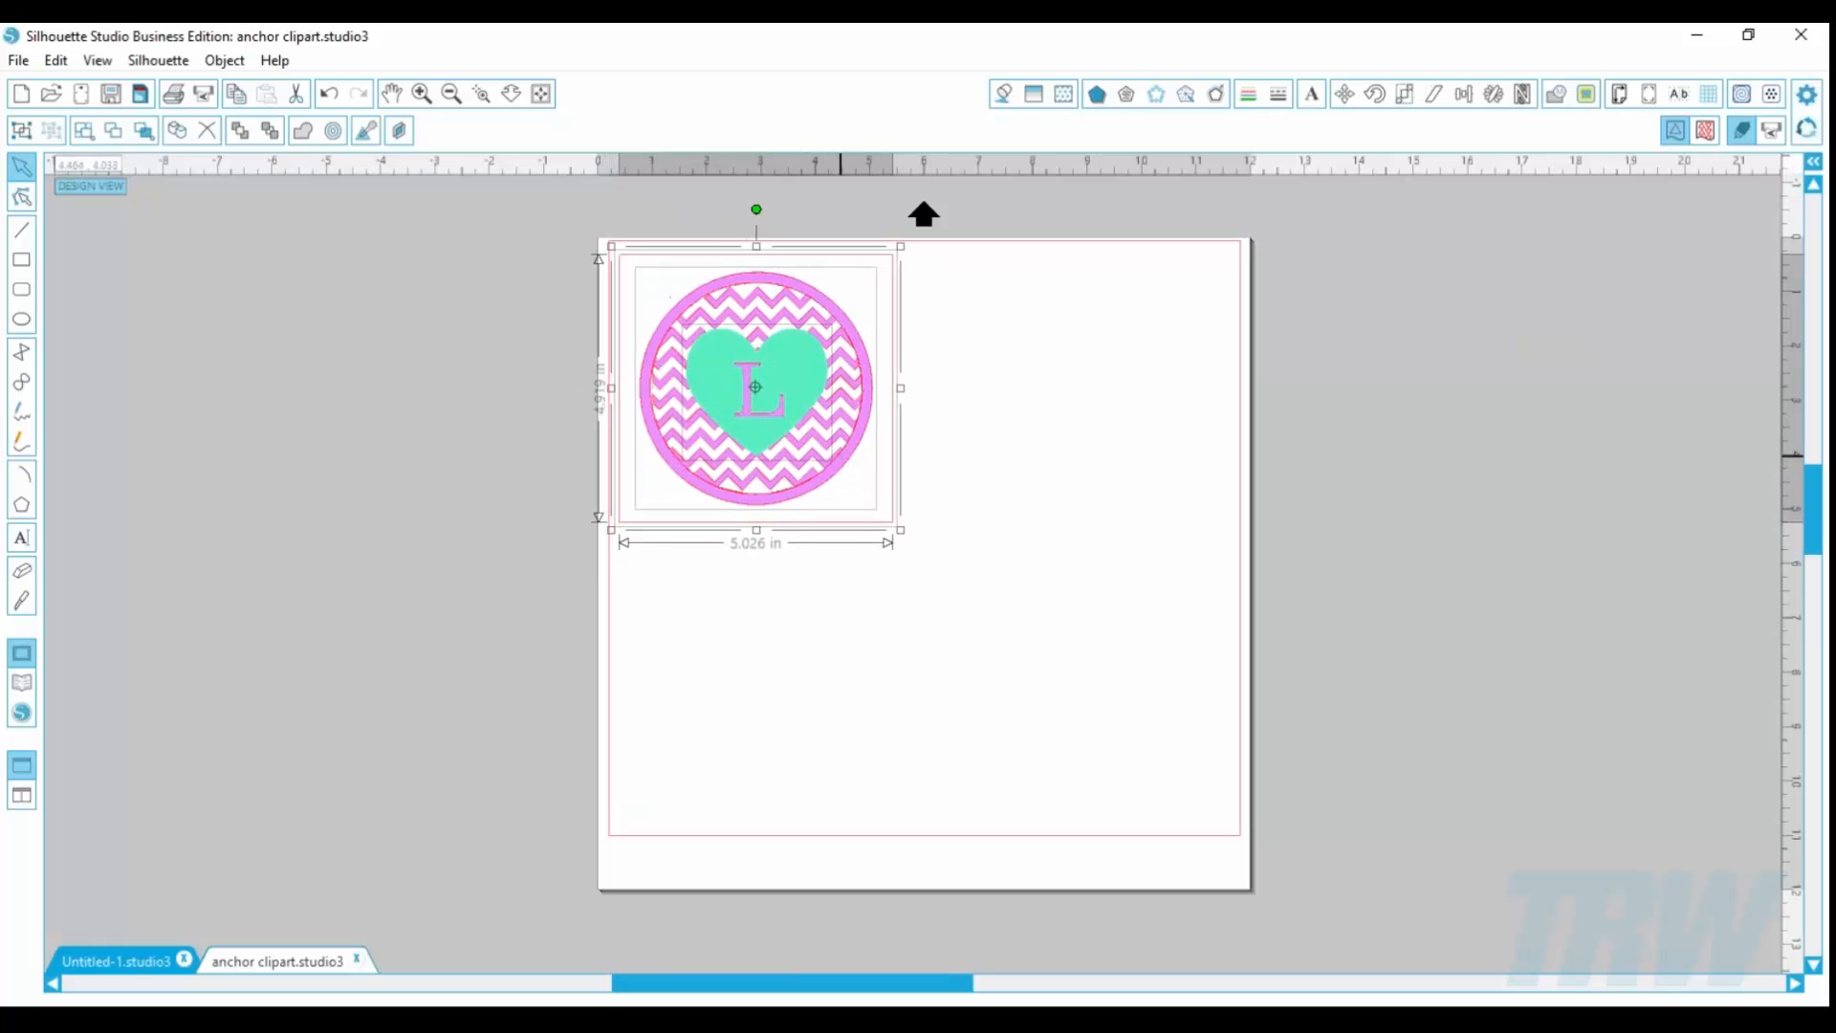
left_click(927, 689)
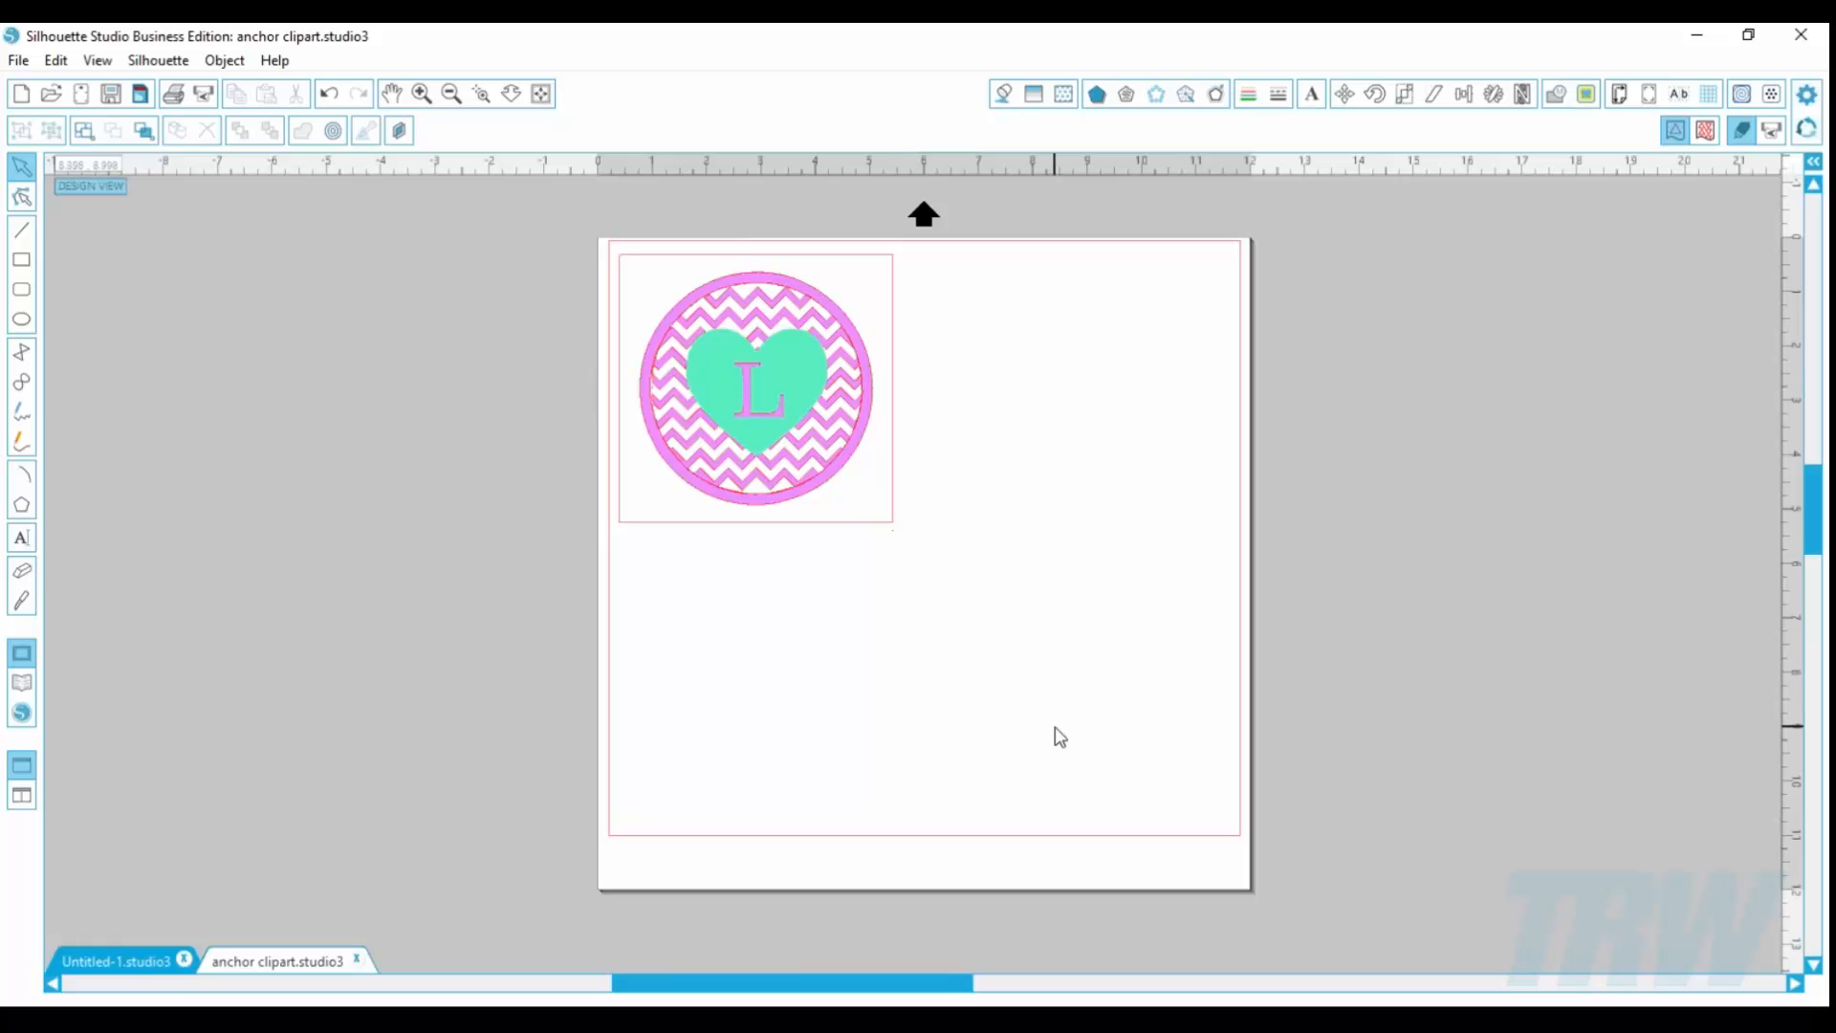
Step: In the cut settings, disable the pink and teal fills for the Chev L design and enable only No Color
left_click_drag(1057, 720, 690, 354)
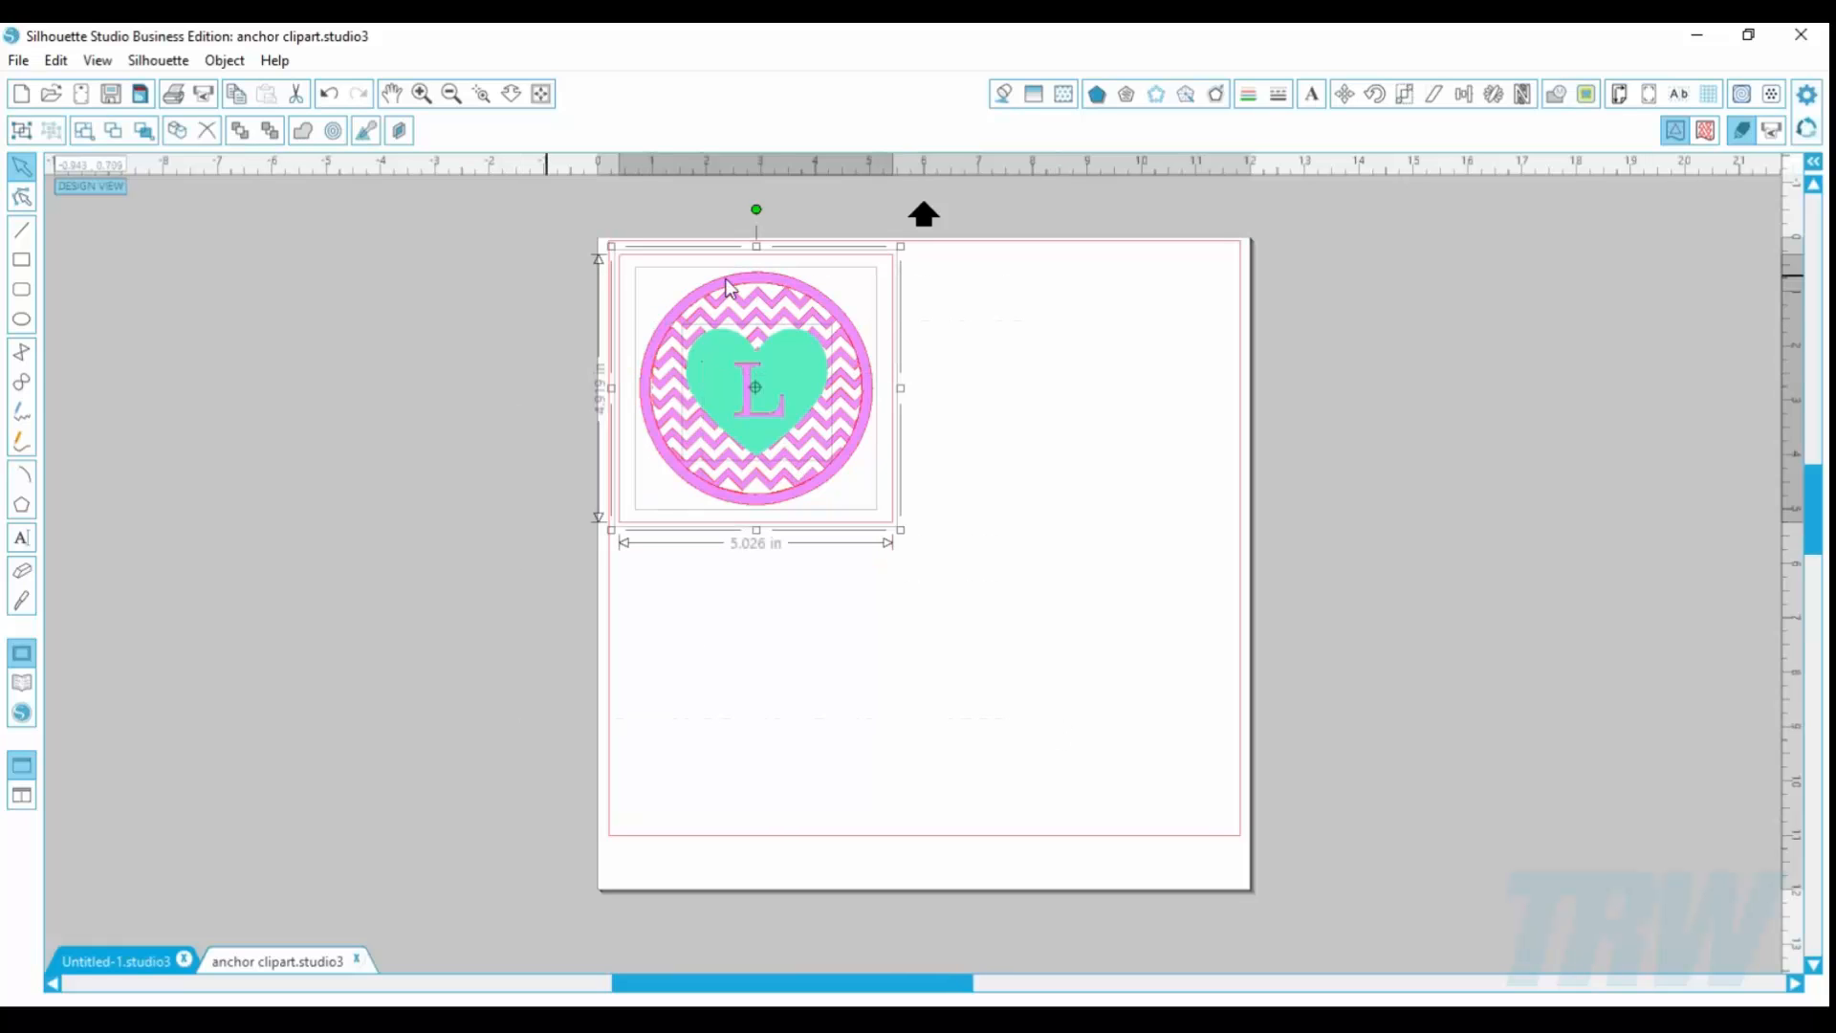
left_click(1741, 132)
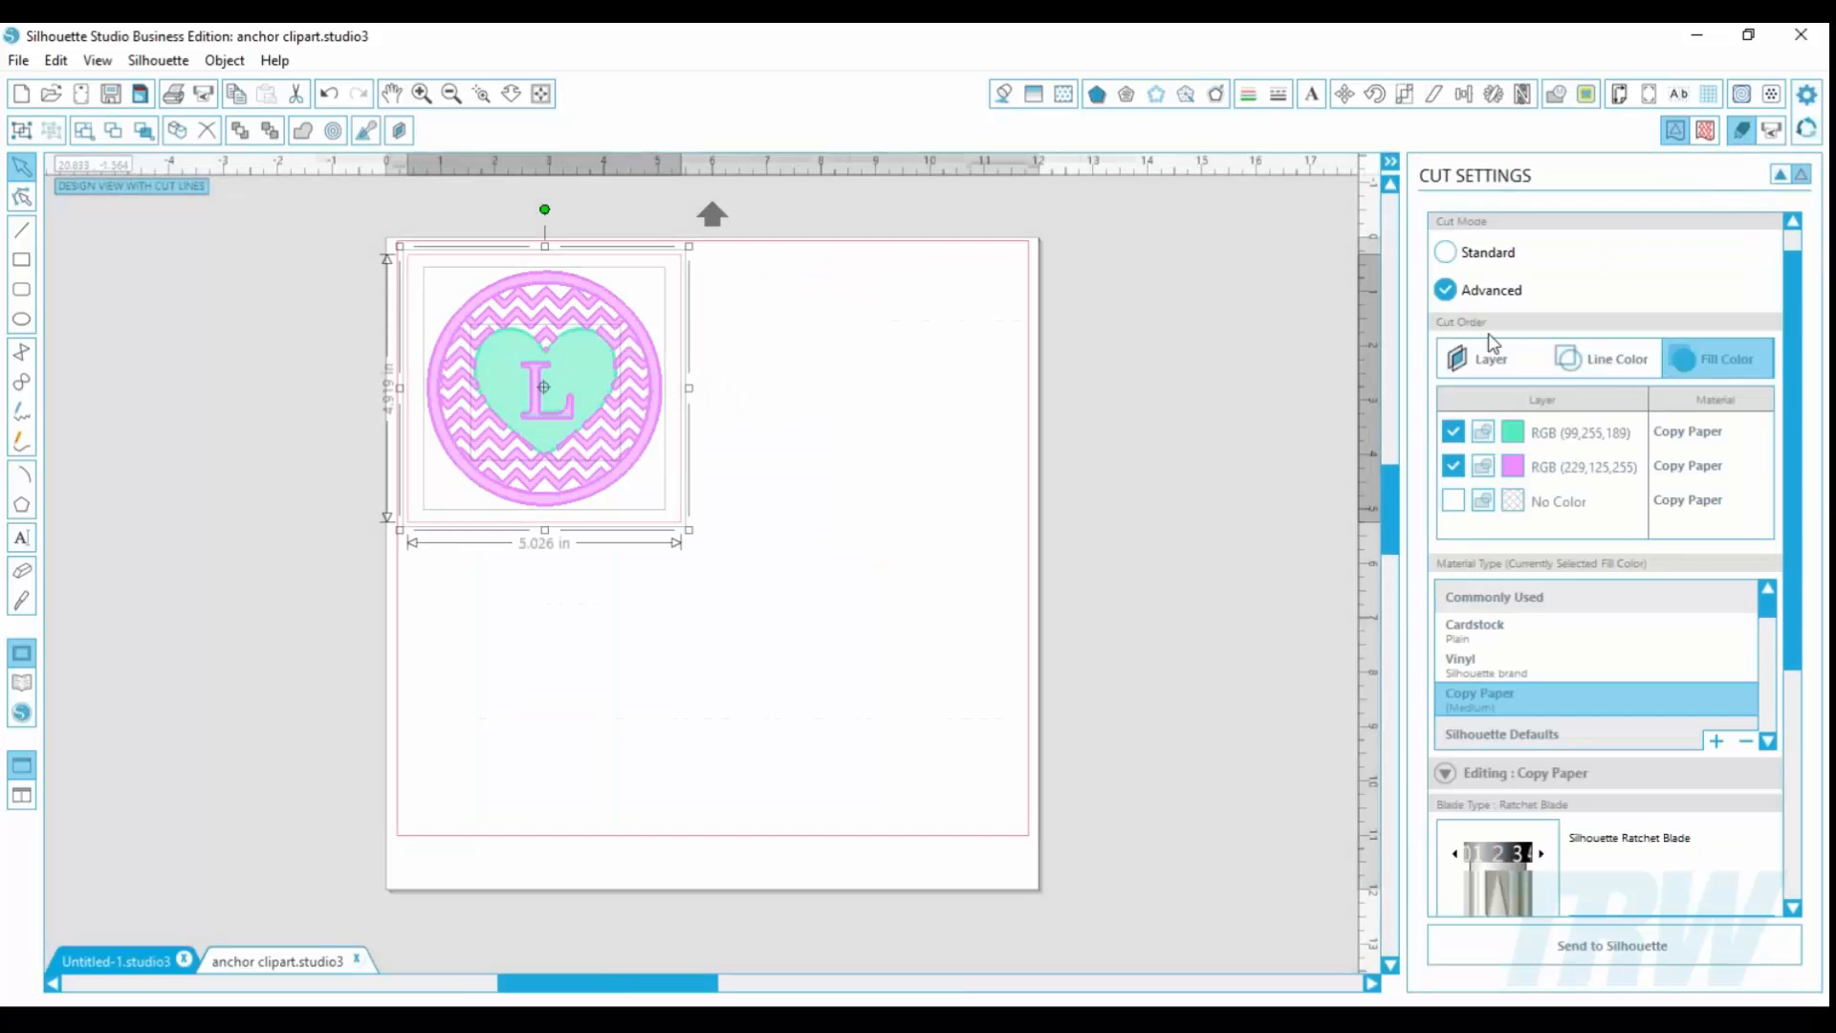
left_click(1452, 467)
left_click(1452, 432)
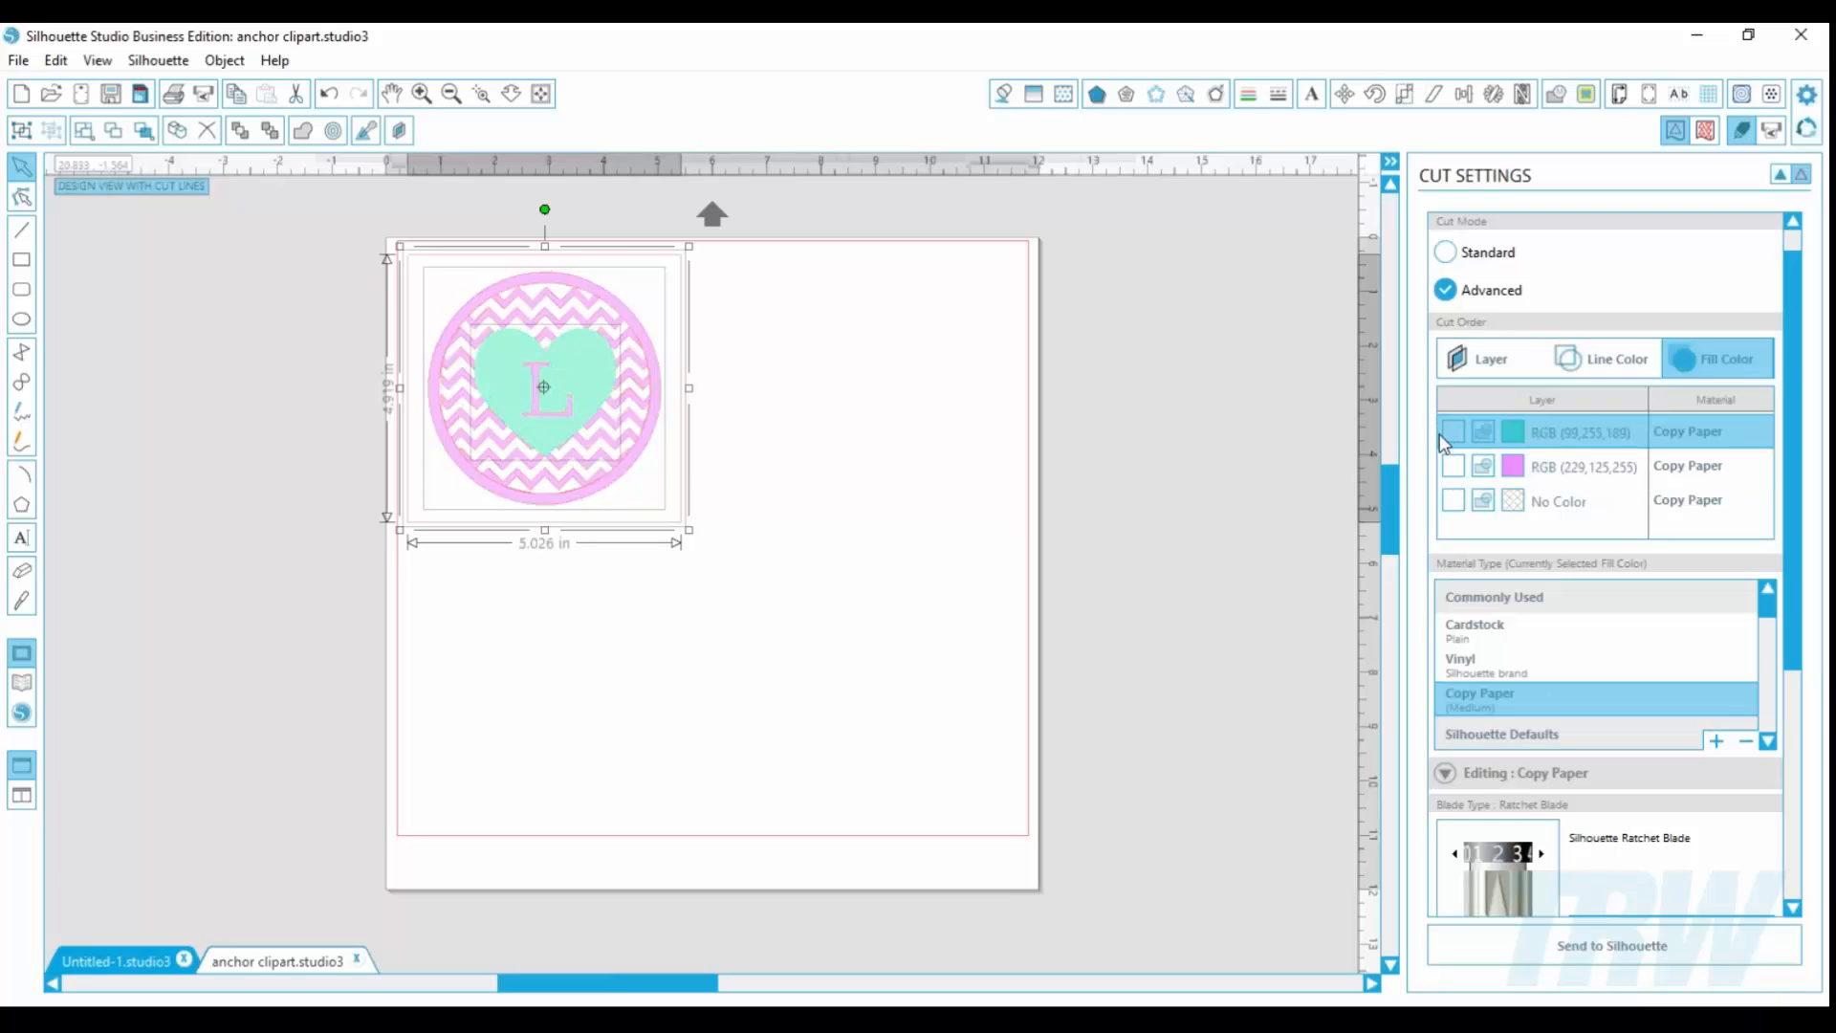
left_click(1453, 501)
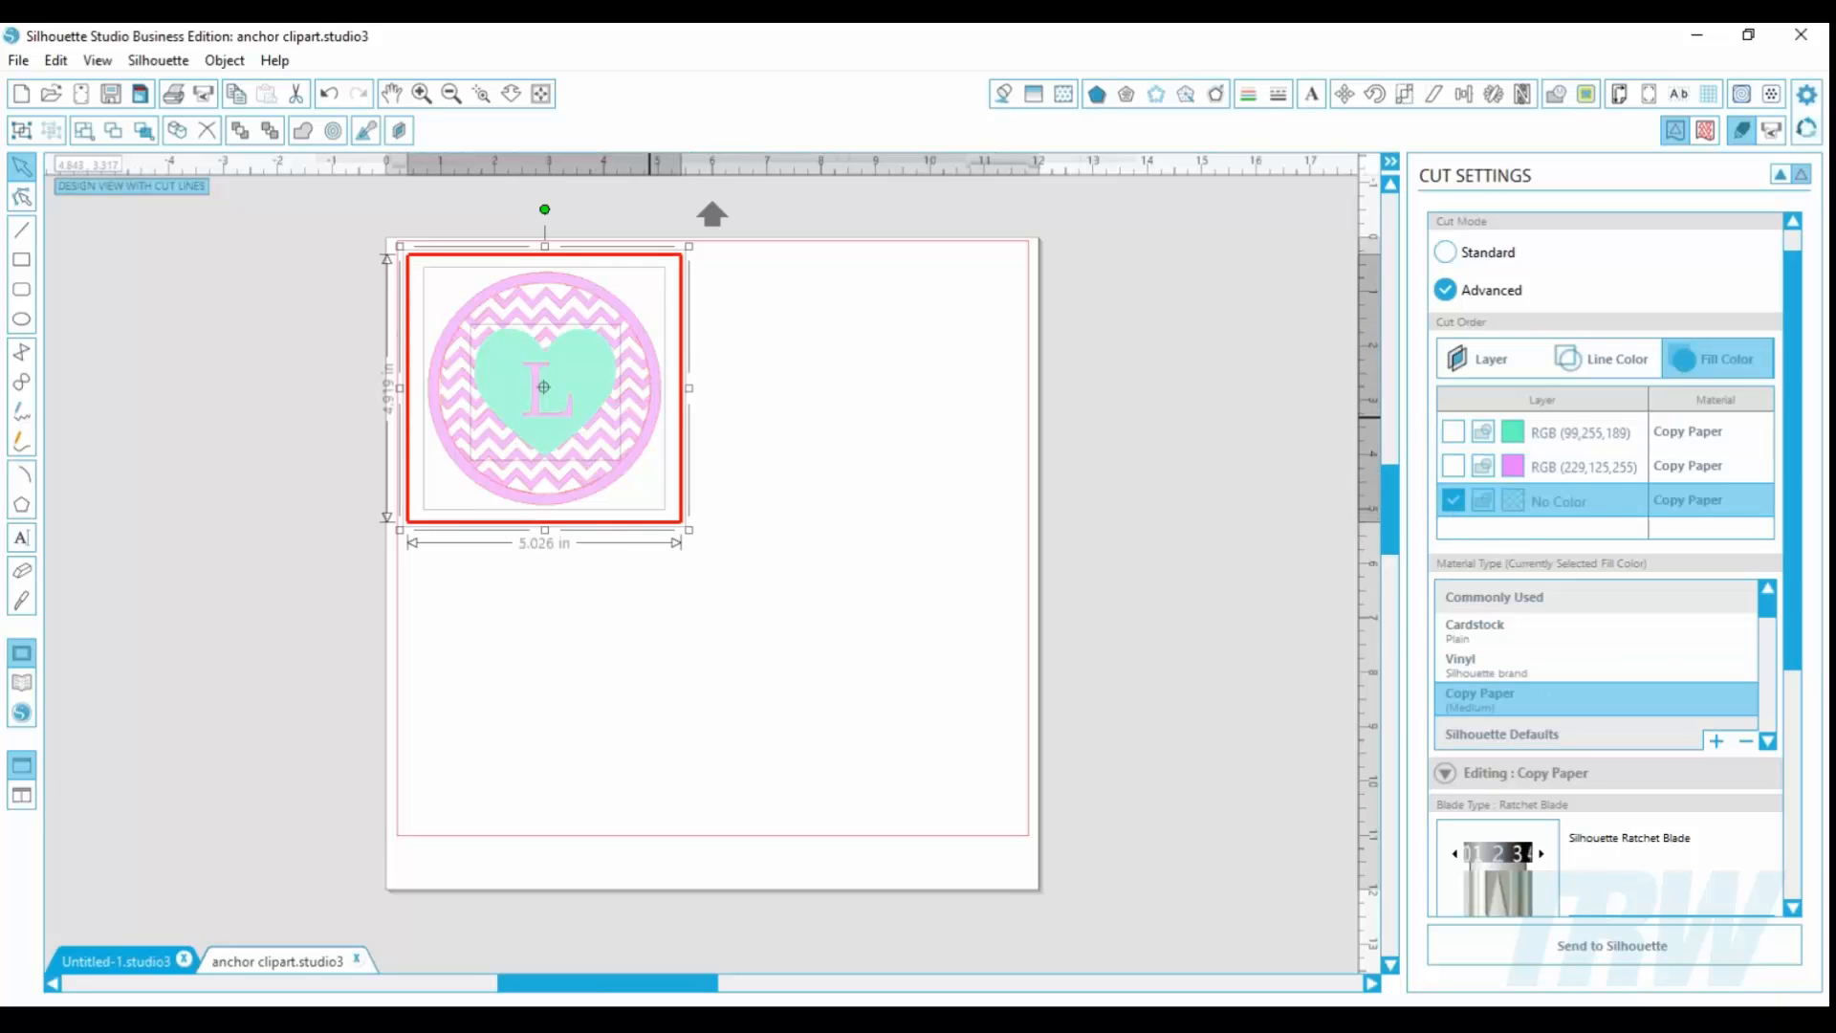
Step: Add the pink fill to the No Color cut, and swap it for the heart's teal fill
left_click(1454, 467)
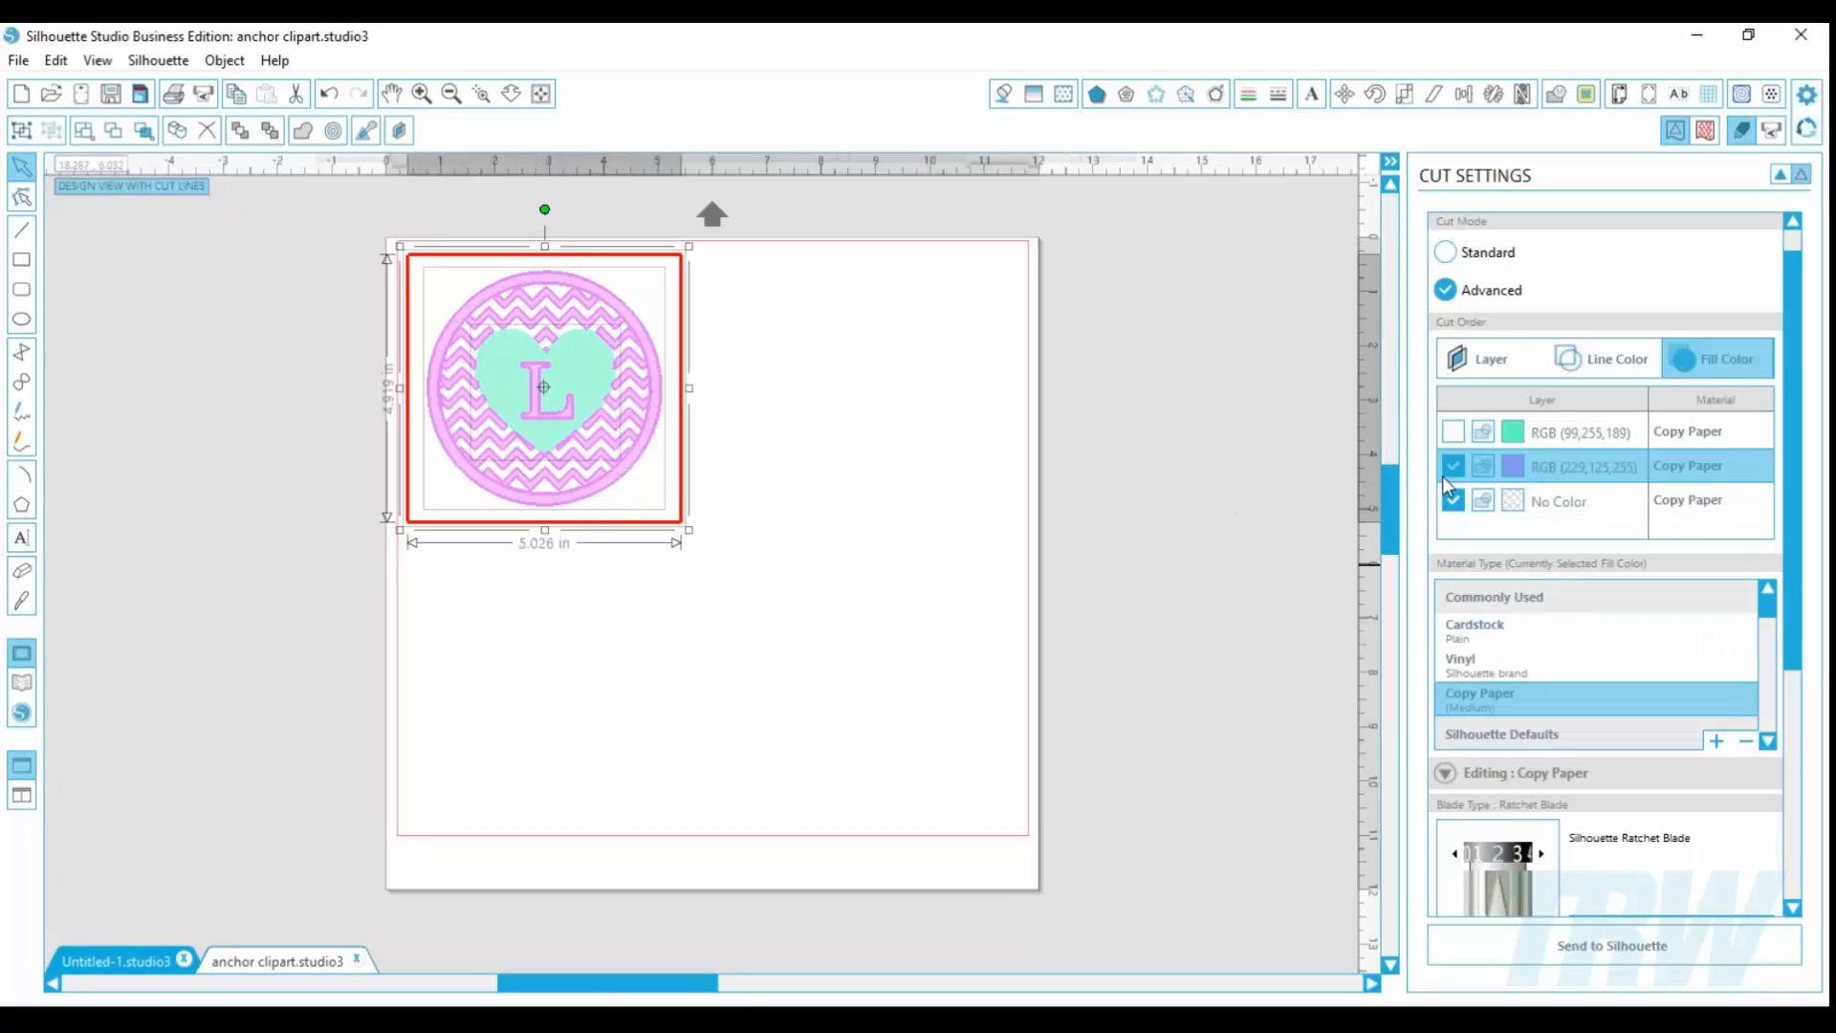
left_click(1453, 467)
left_click(1453, 431)
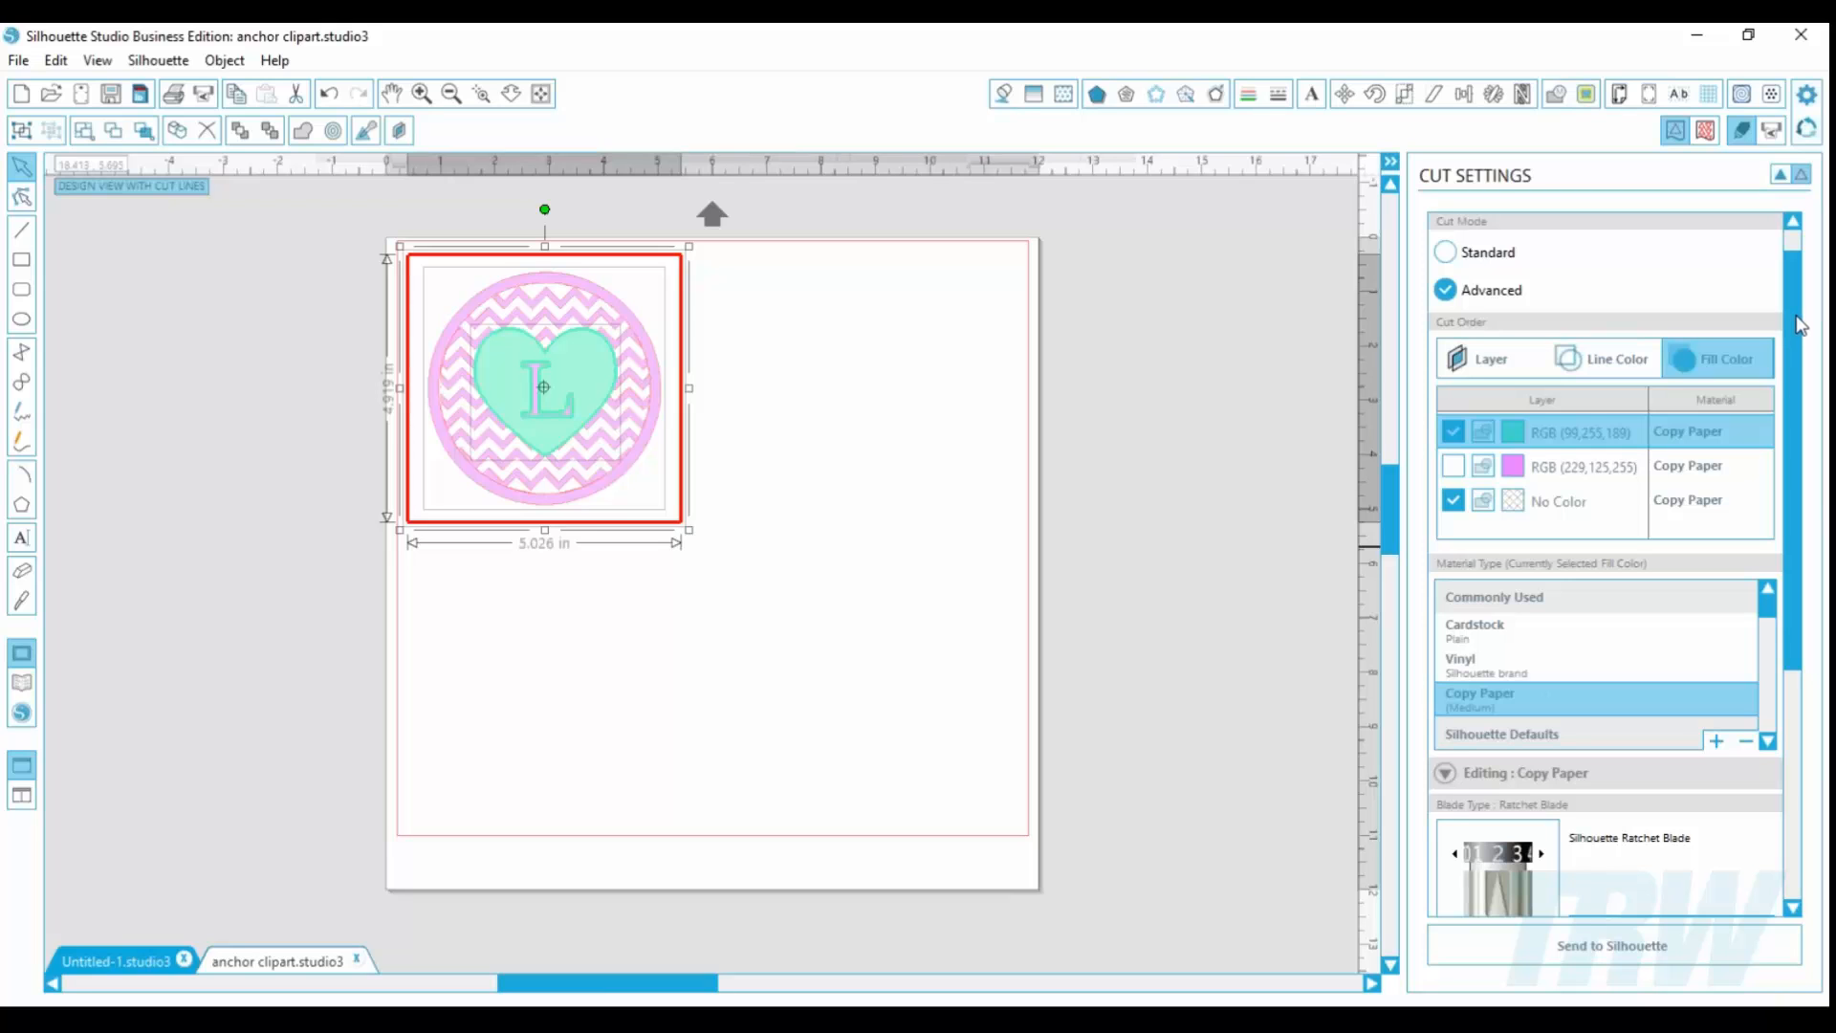
Step: Look through the material type list, from the commonly used and default materials to the custom ones
left_click_drag(1799, 325, 1799, 461)
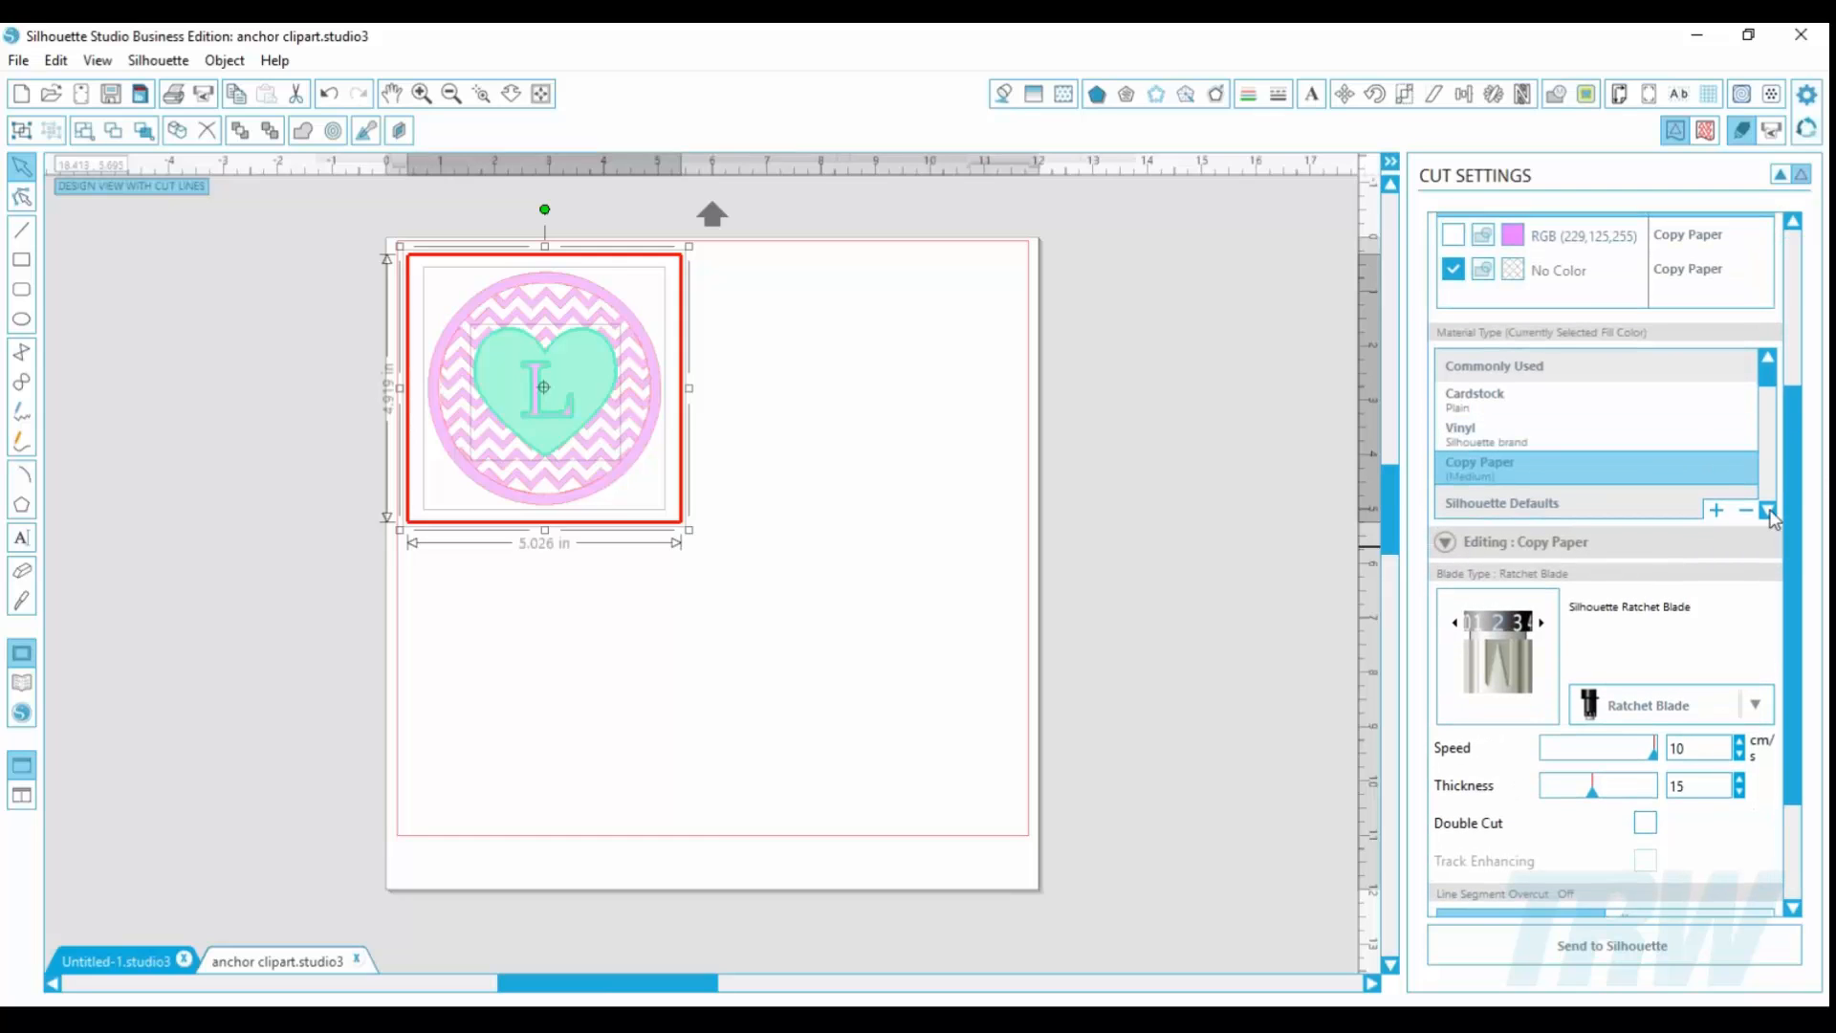
left_click(1768, 400)
left_click_drag(1767, 400, 1770, 451)
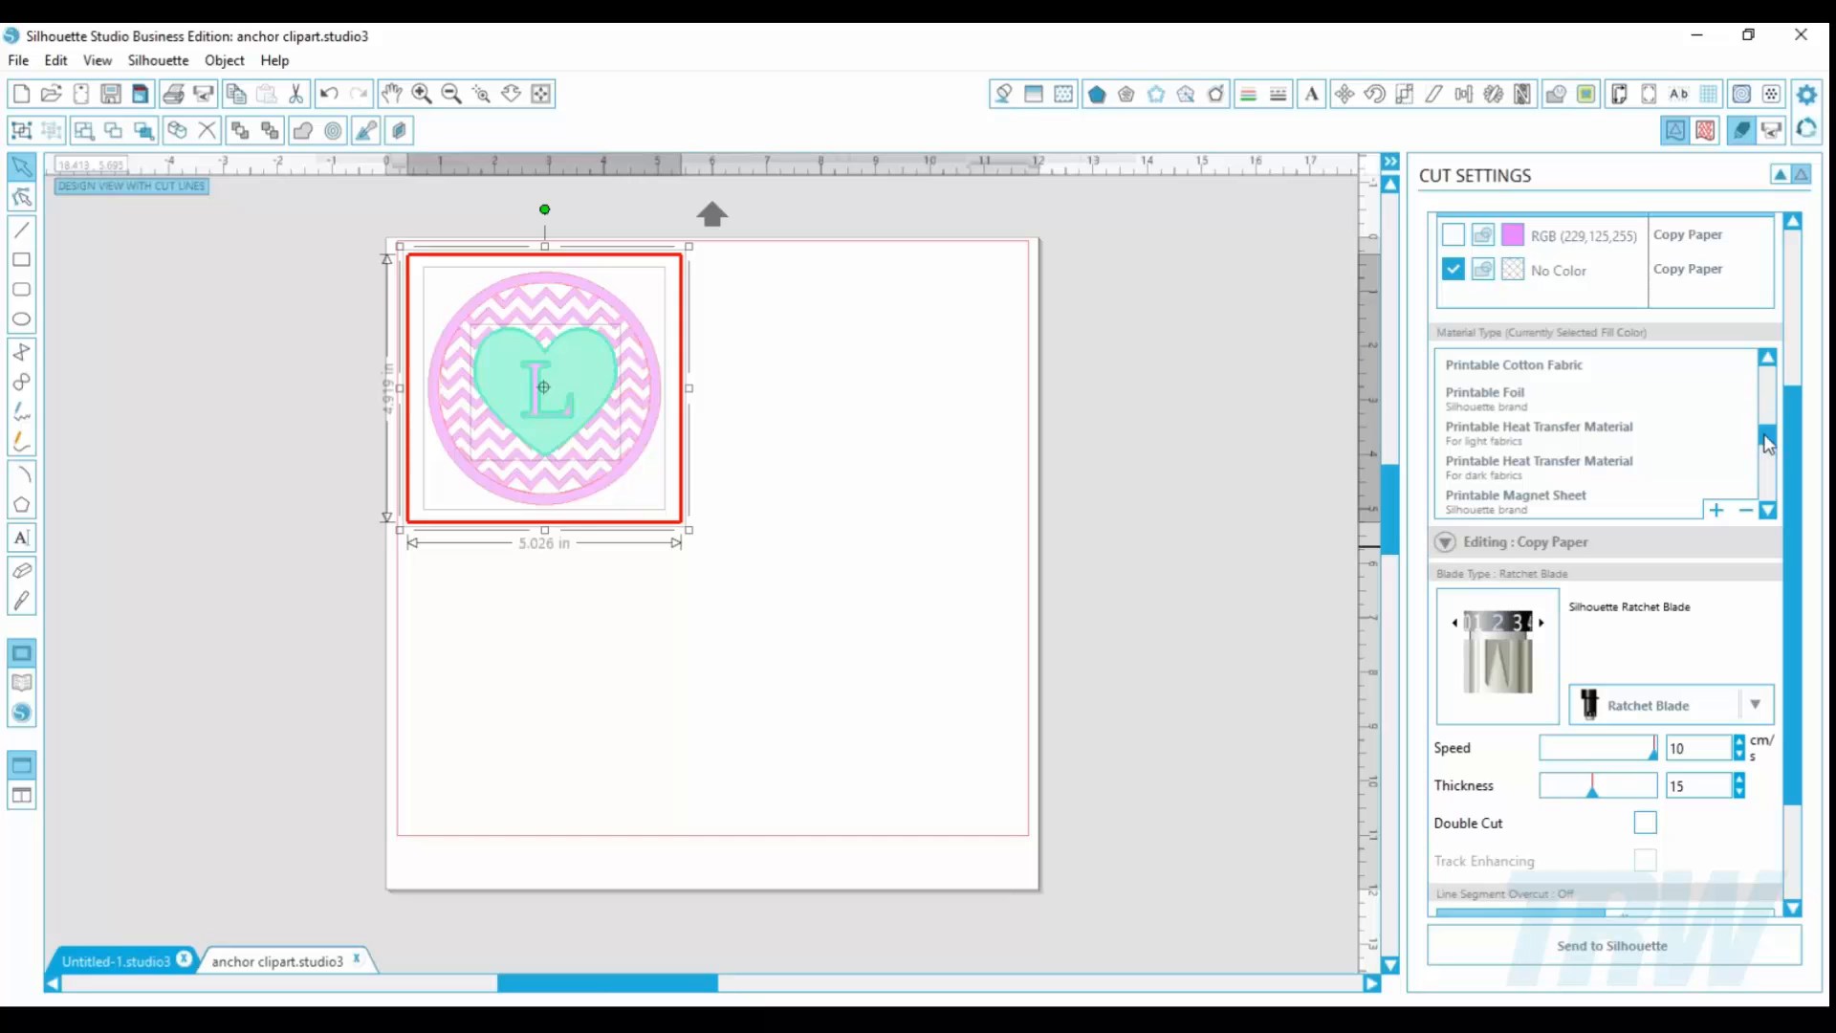
left_click_drag(1768, 438, 1769, 376)
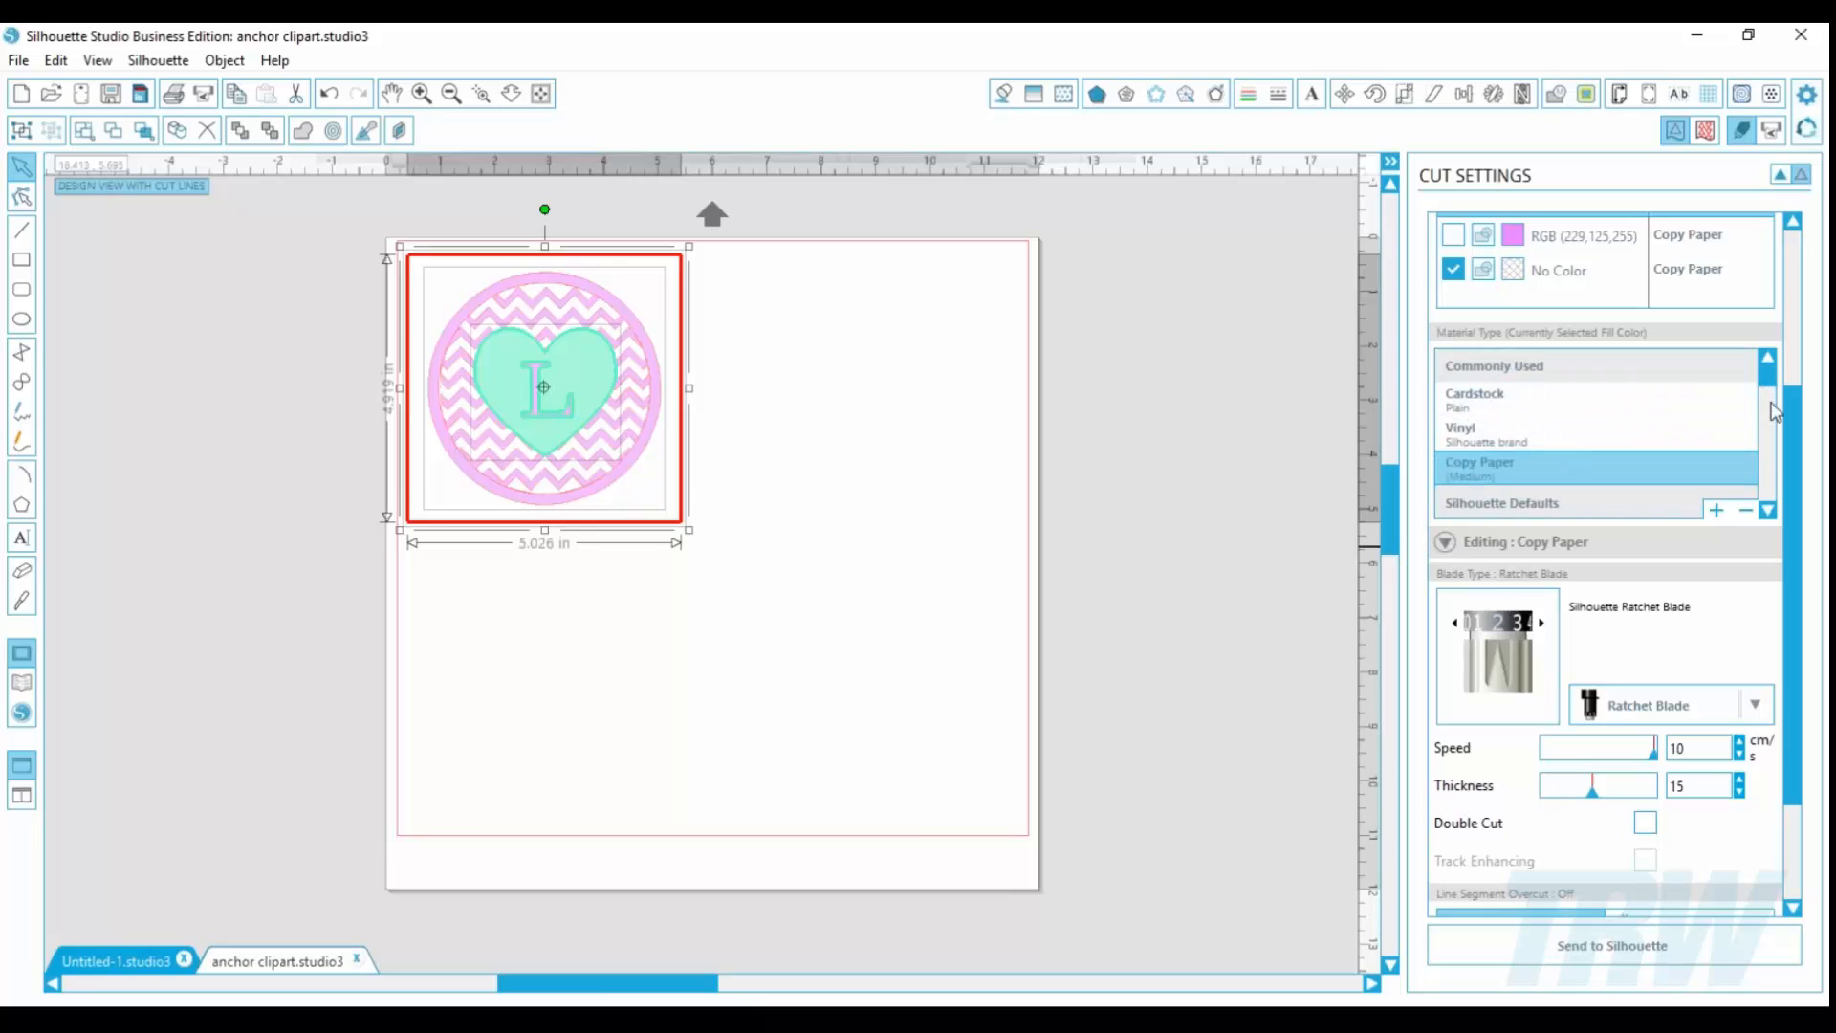
scroll(1558, 421, "down", 4)
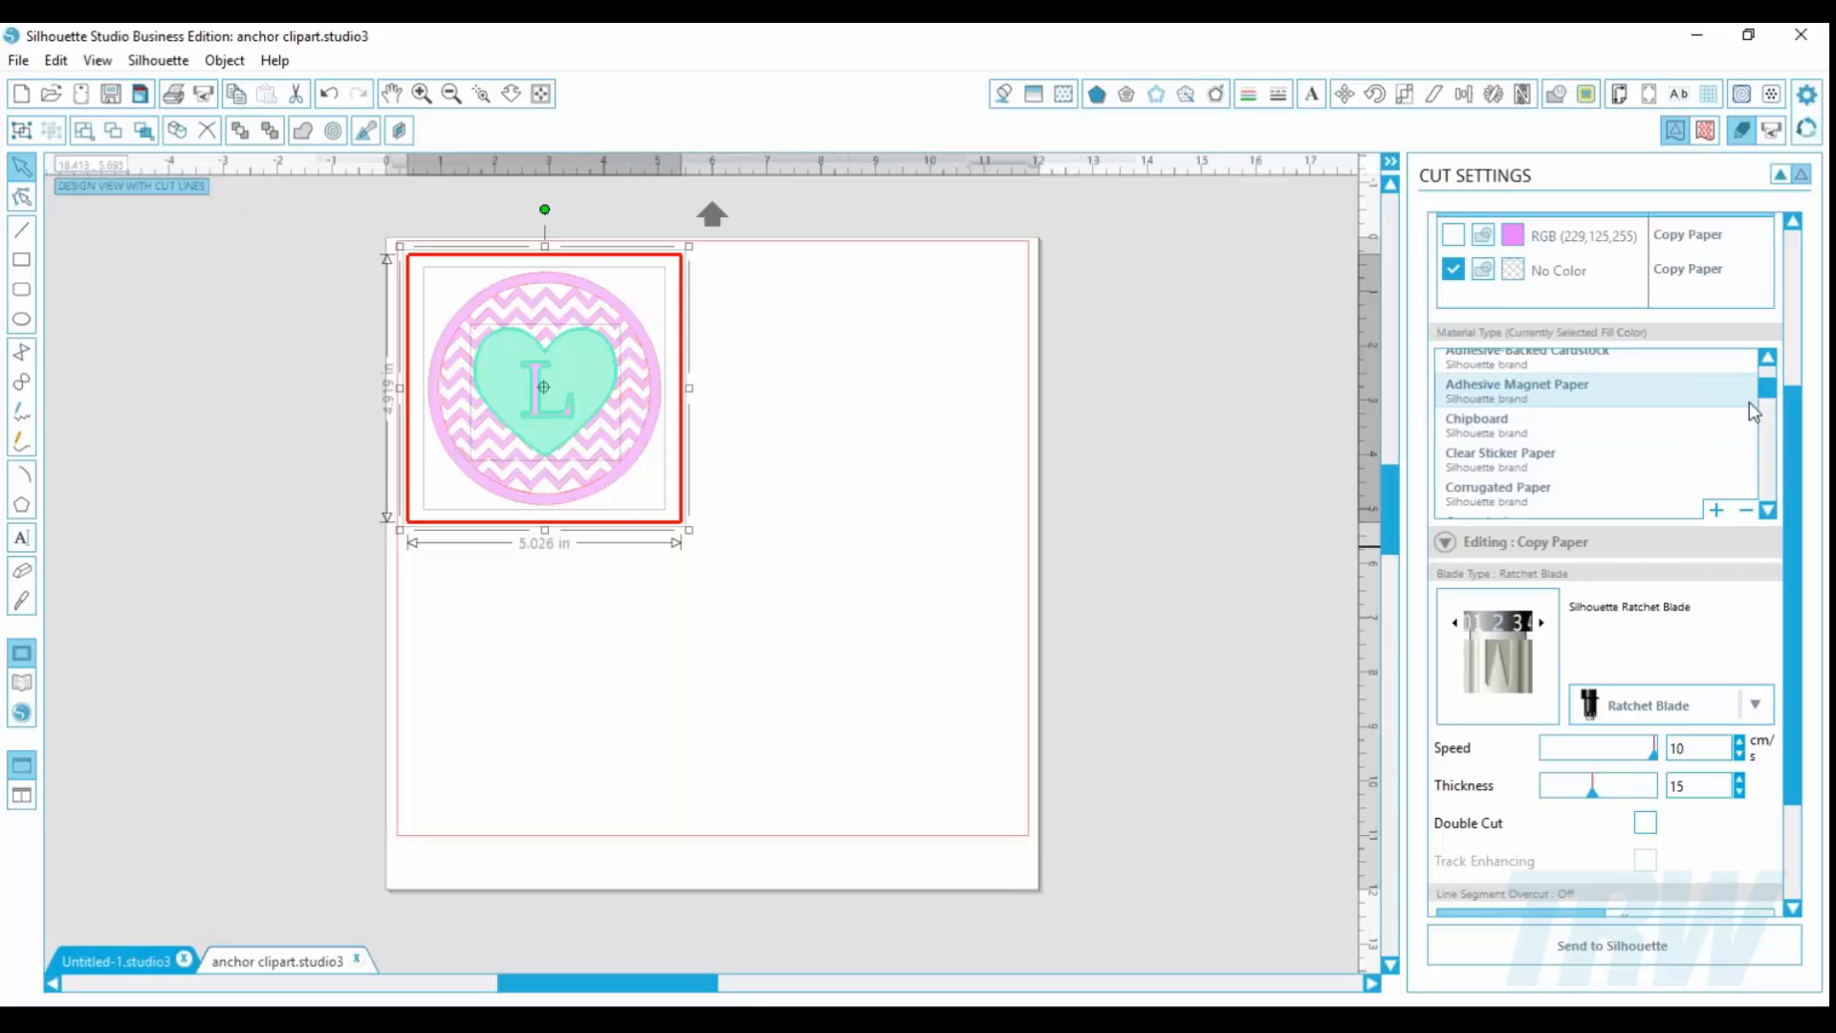
left_click_drag(1768, 395, 1771, 485)
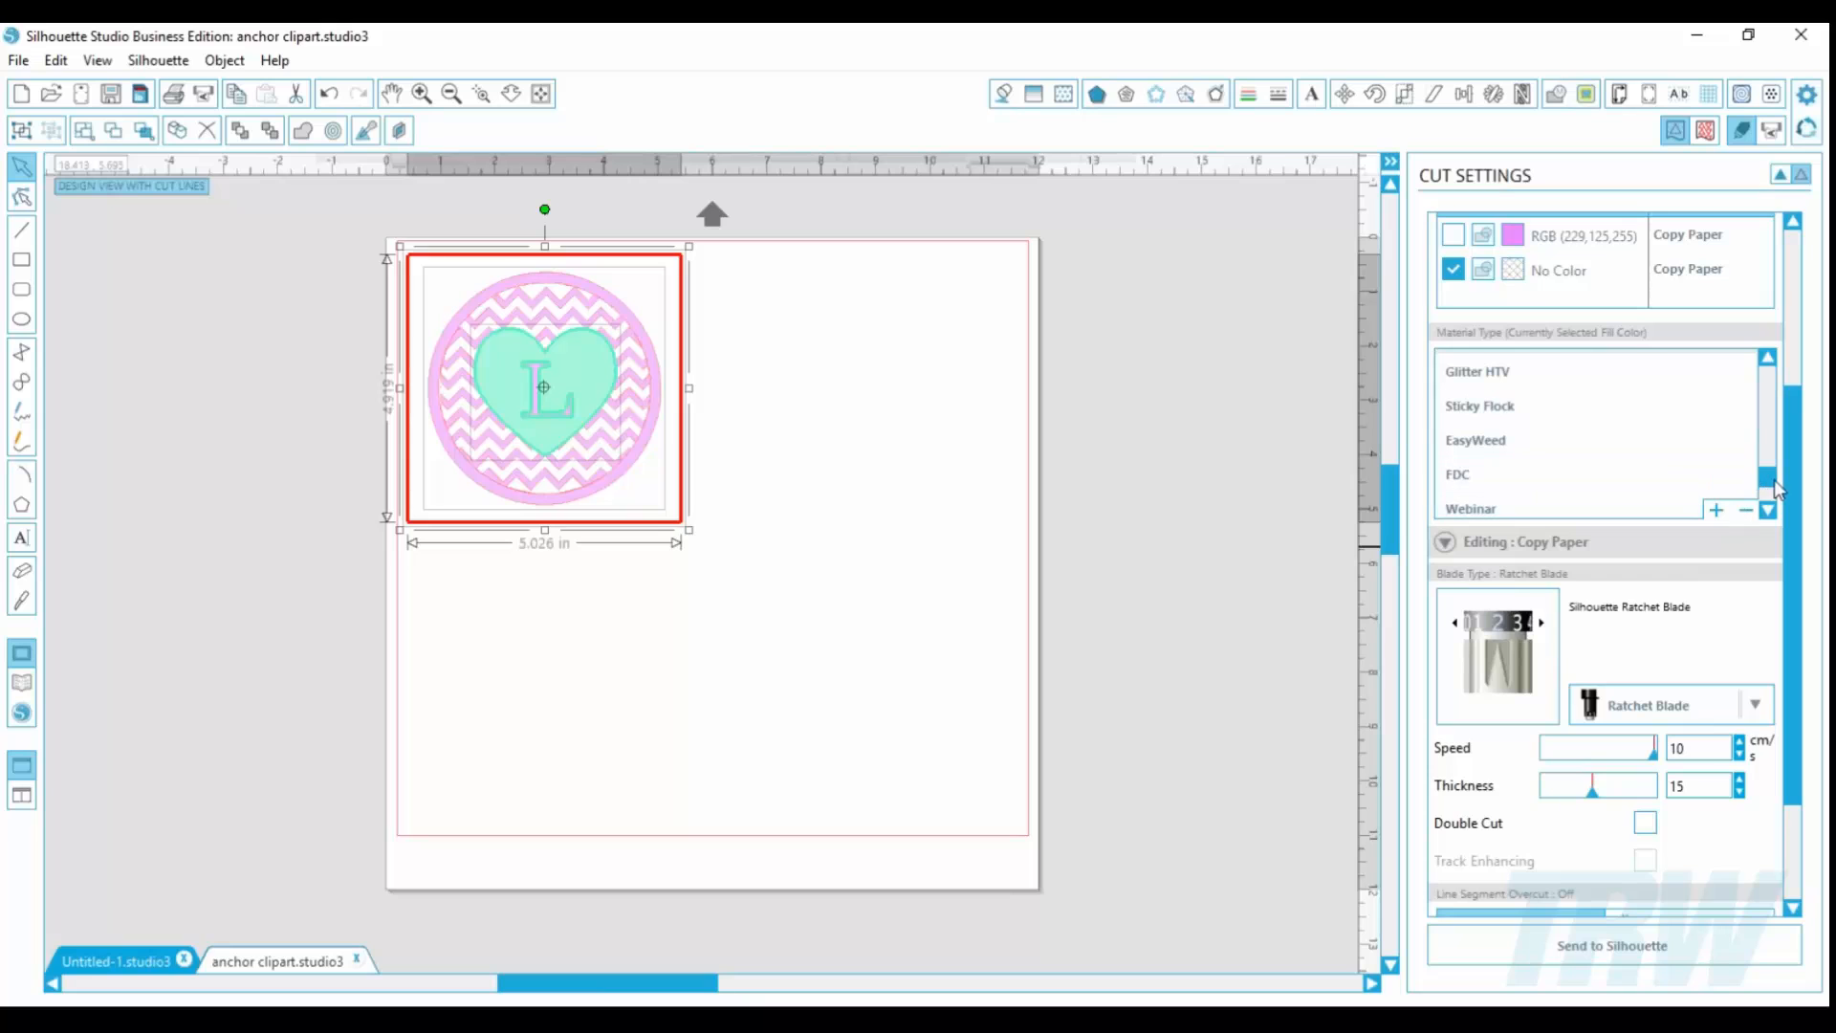
left_click_drag(1769, 493, 1767, 508)
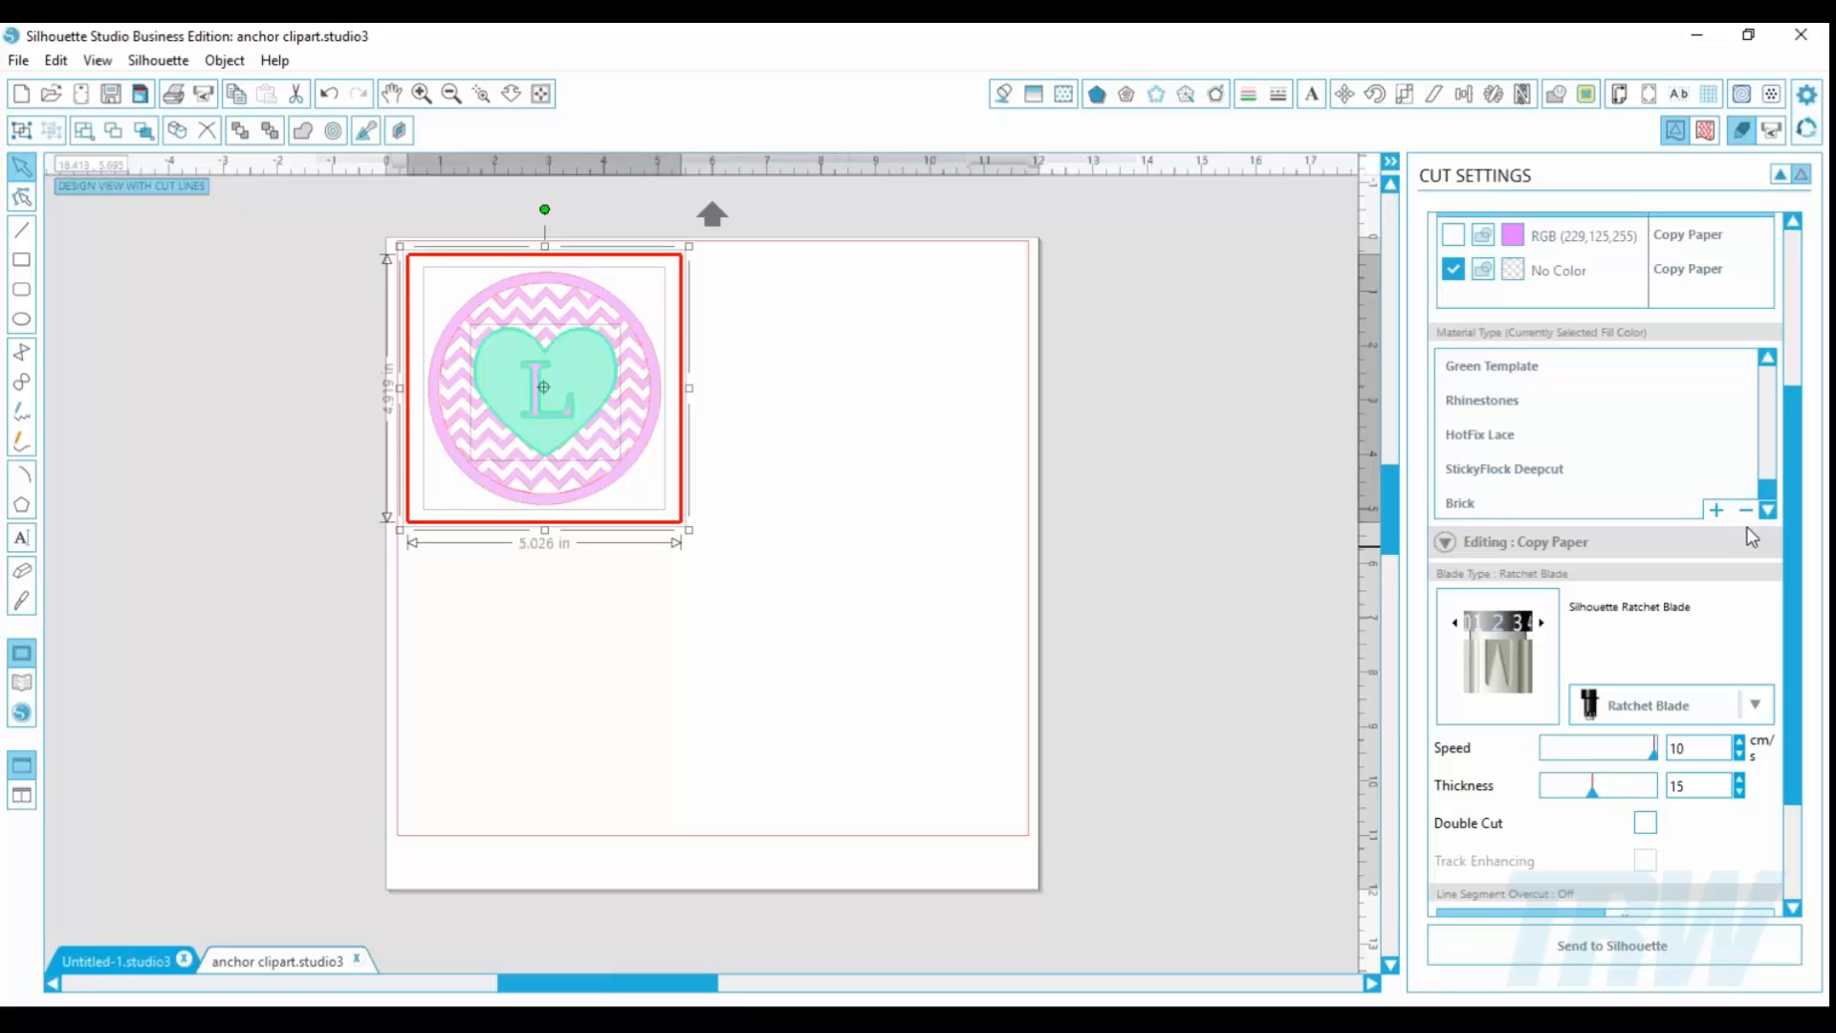
Step: Add a custom cut material named Fun Materials
left_click(1715, 509)
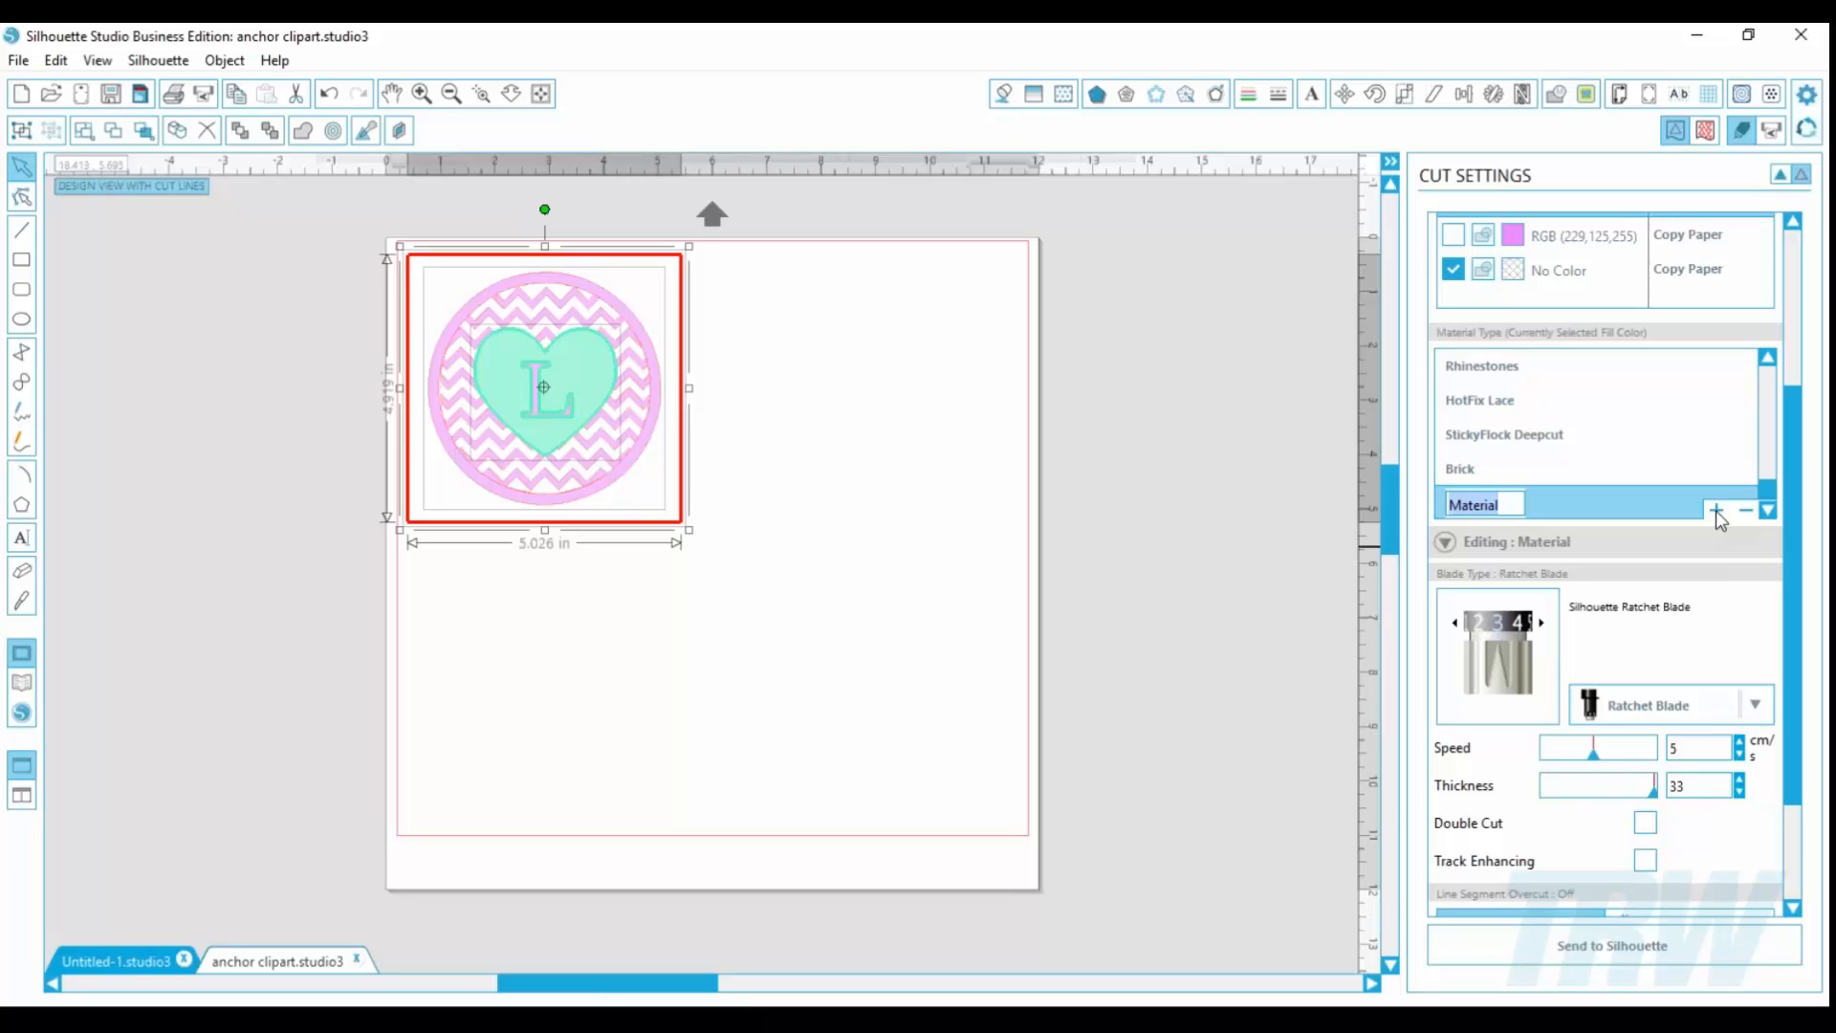
type("Fun Materials")
key("Return")
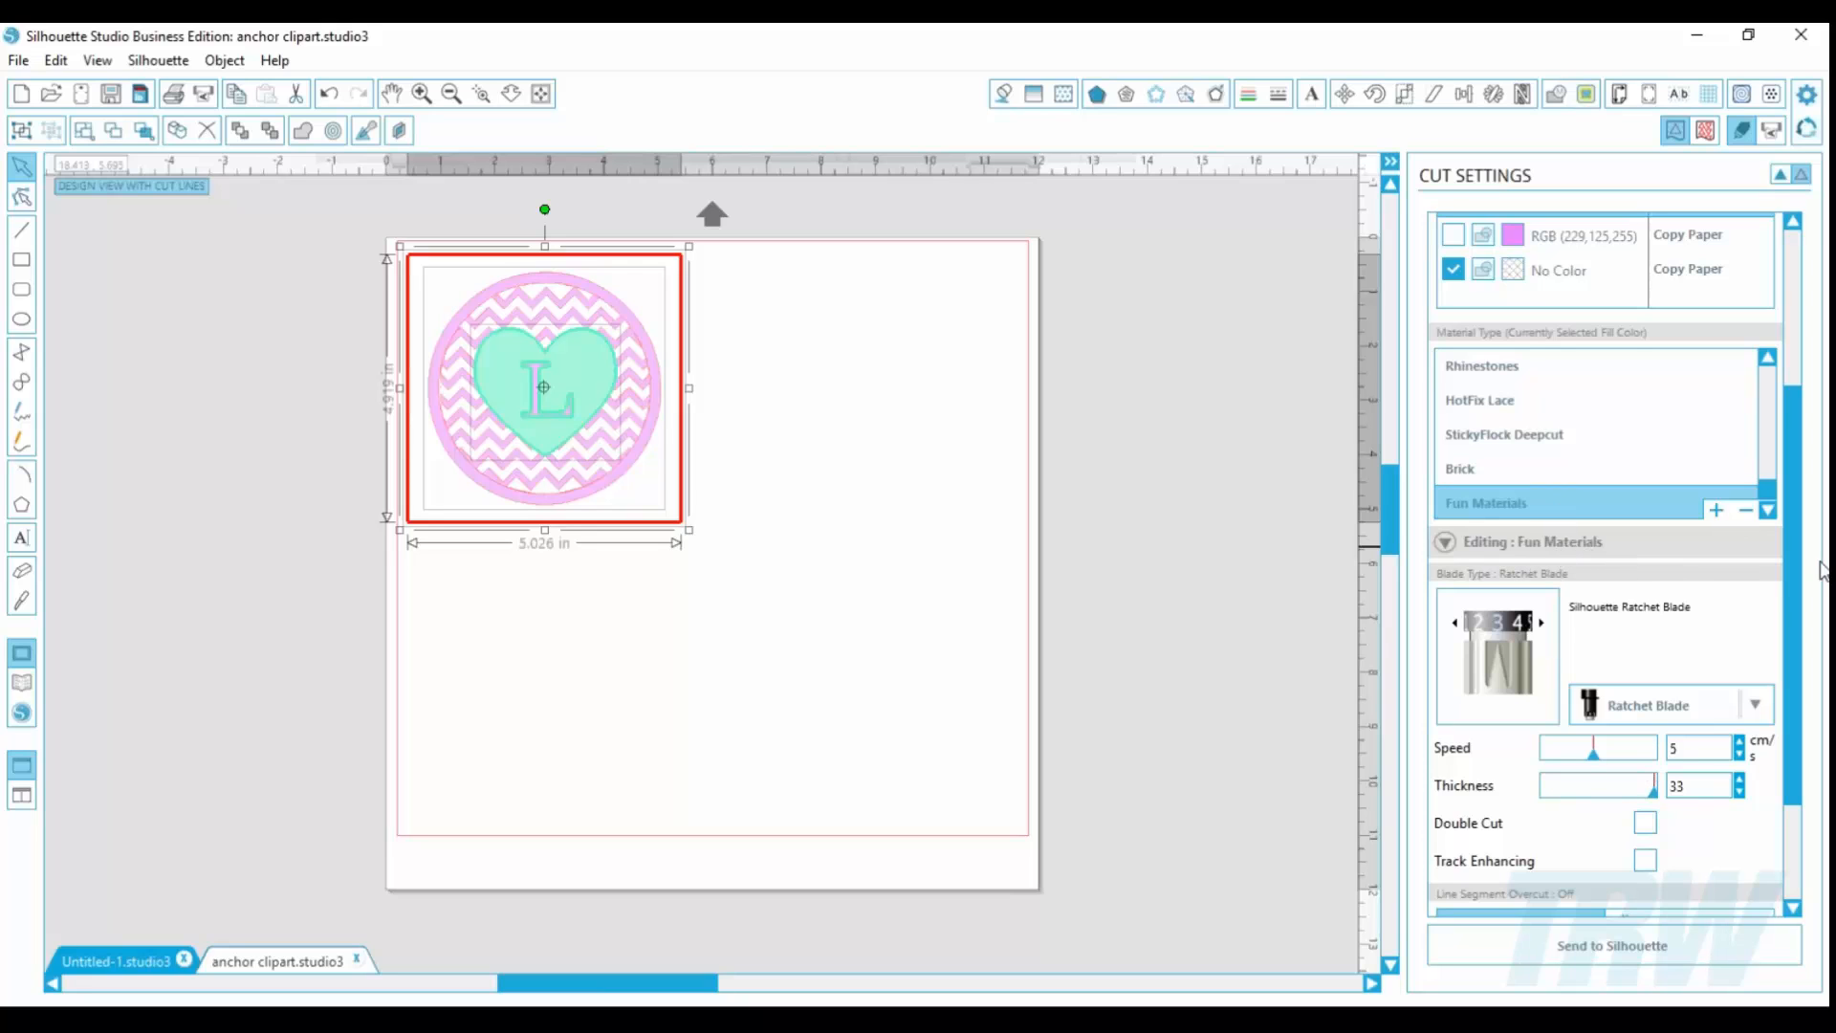
Step: Set the Fun Materials ratchet blade to depth 3, the speed to 7 and the thickness to 15
scroll(1671, 570, "down", 3)
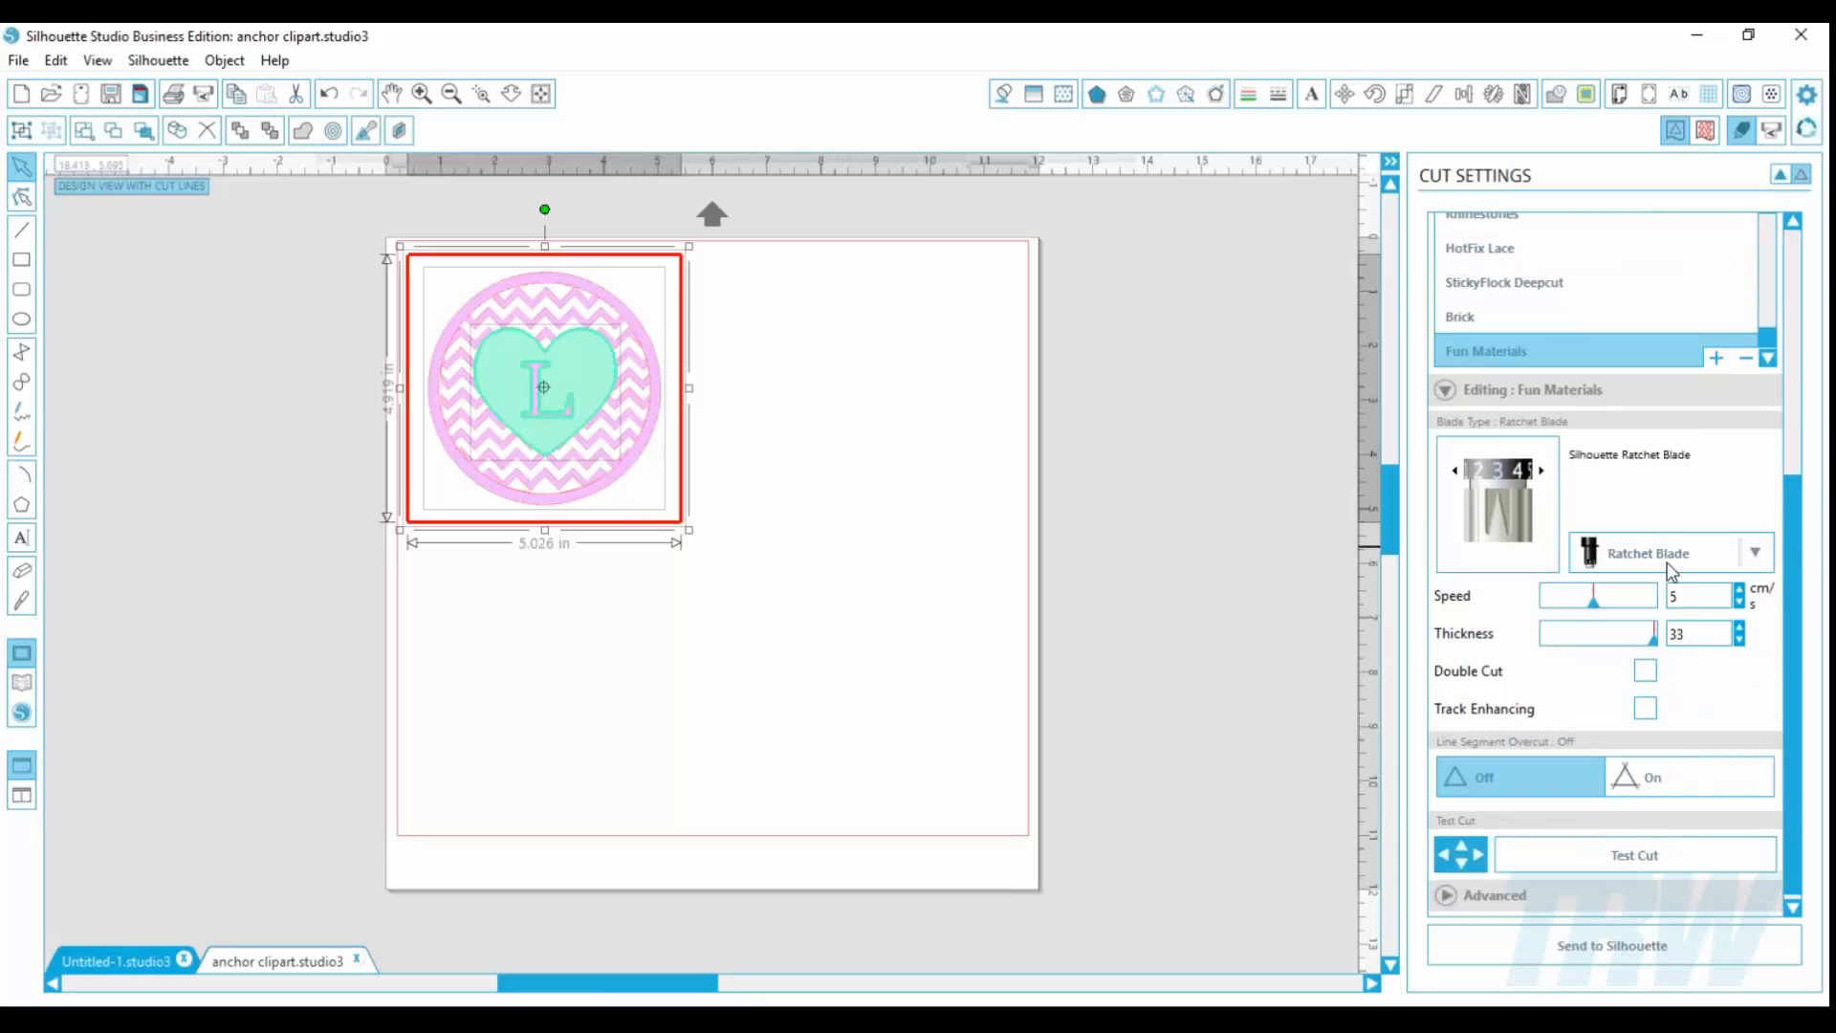
left_click(1453, 471)
left_click_drag(1797, 549, 1801, 589)
left_click_drag(1593, 599, 1593, 637)
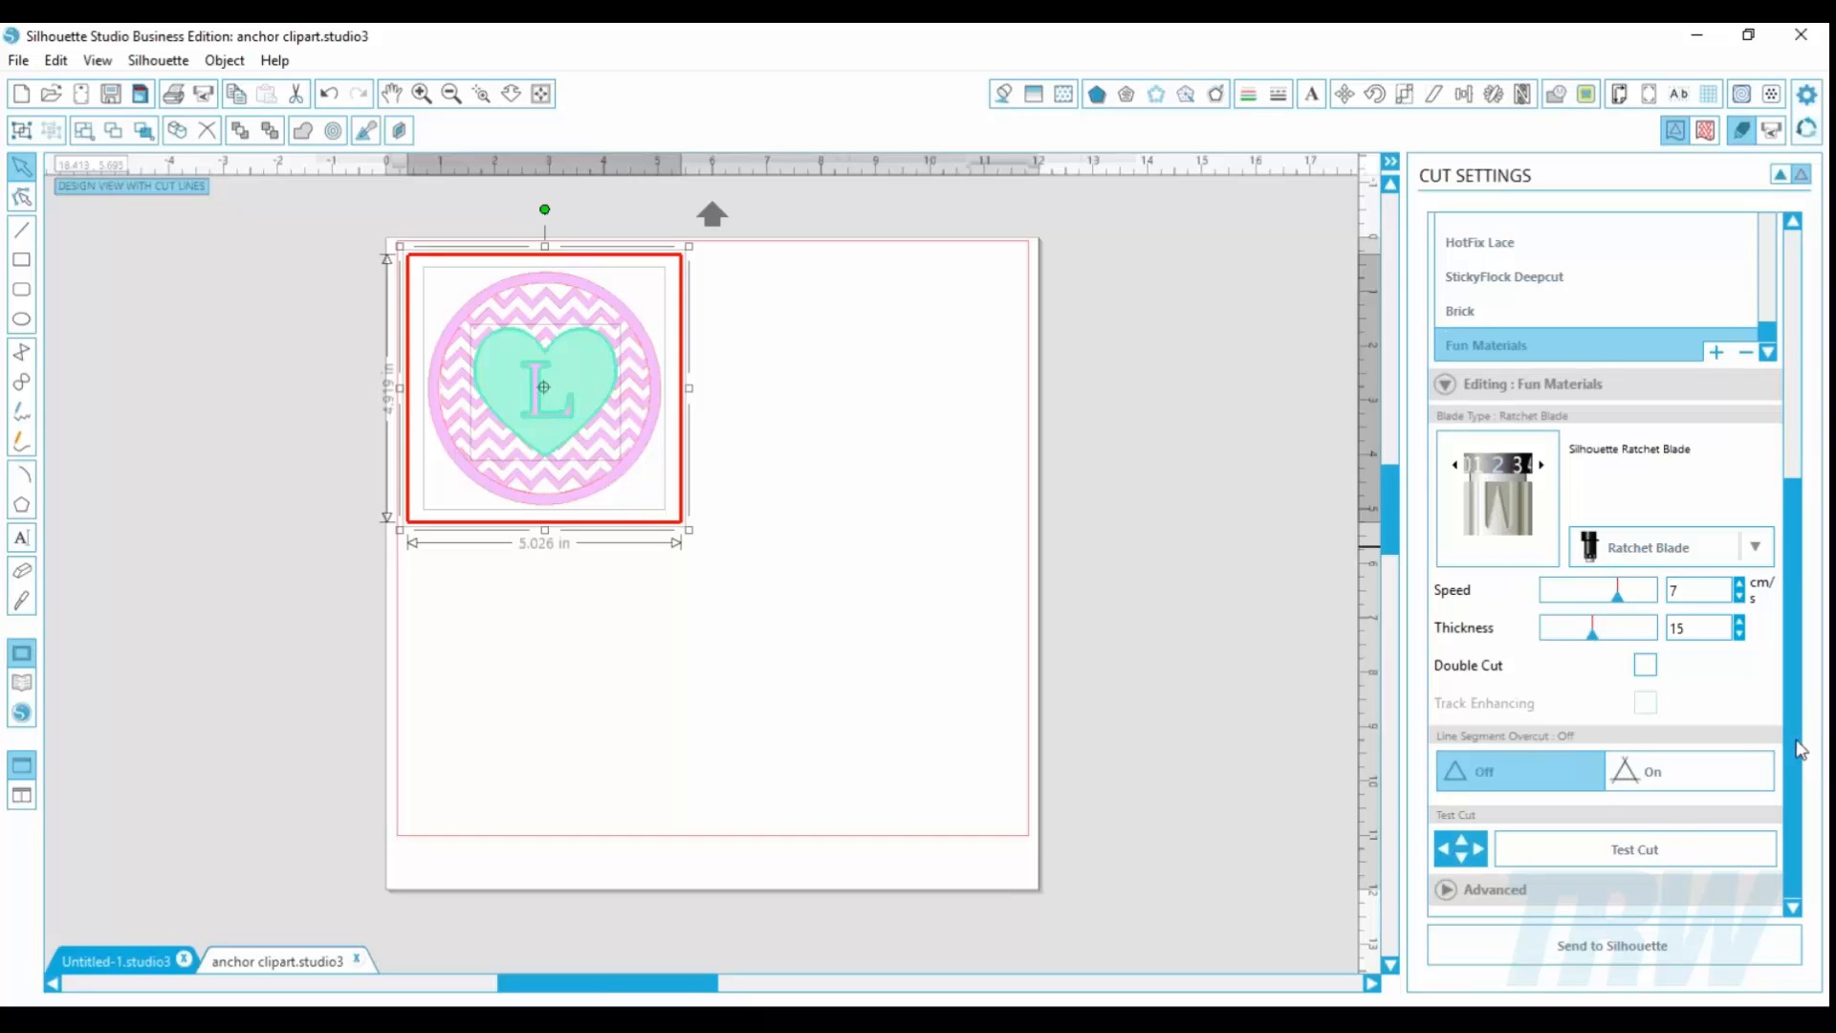
Step: Switch the material to Silhouette Sketch Pen, and back to Fun Materials to check its saved cut settings
left_click_drag(1801, 749, 1803, 656)
left_click_drag(1769, 483, 1769, 454)
left_click(1431, 400)
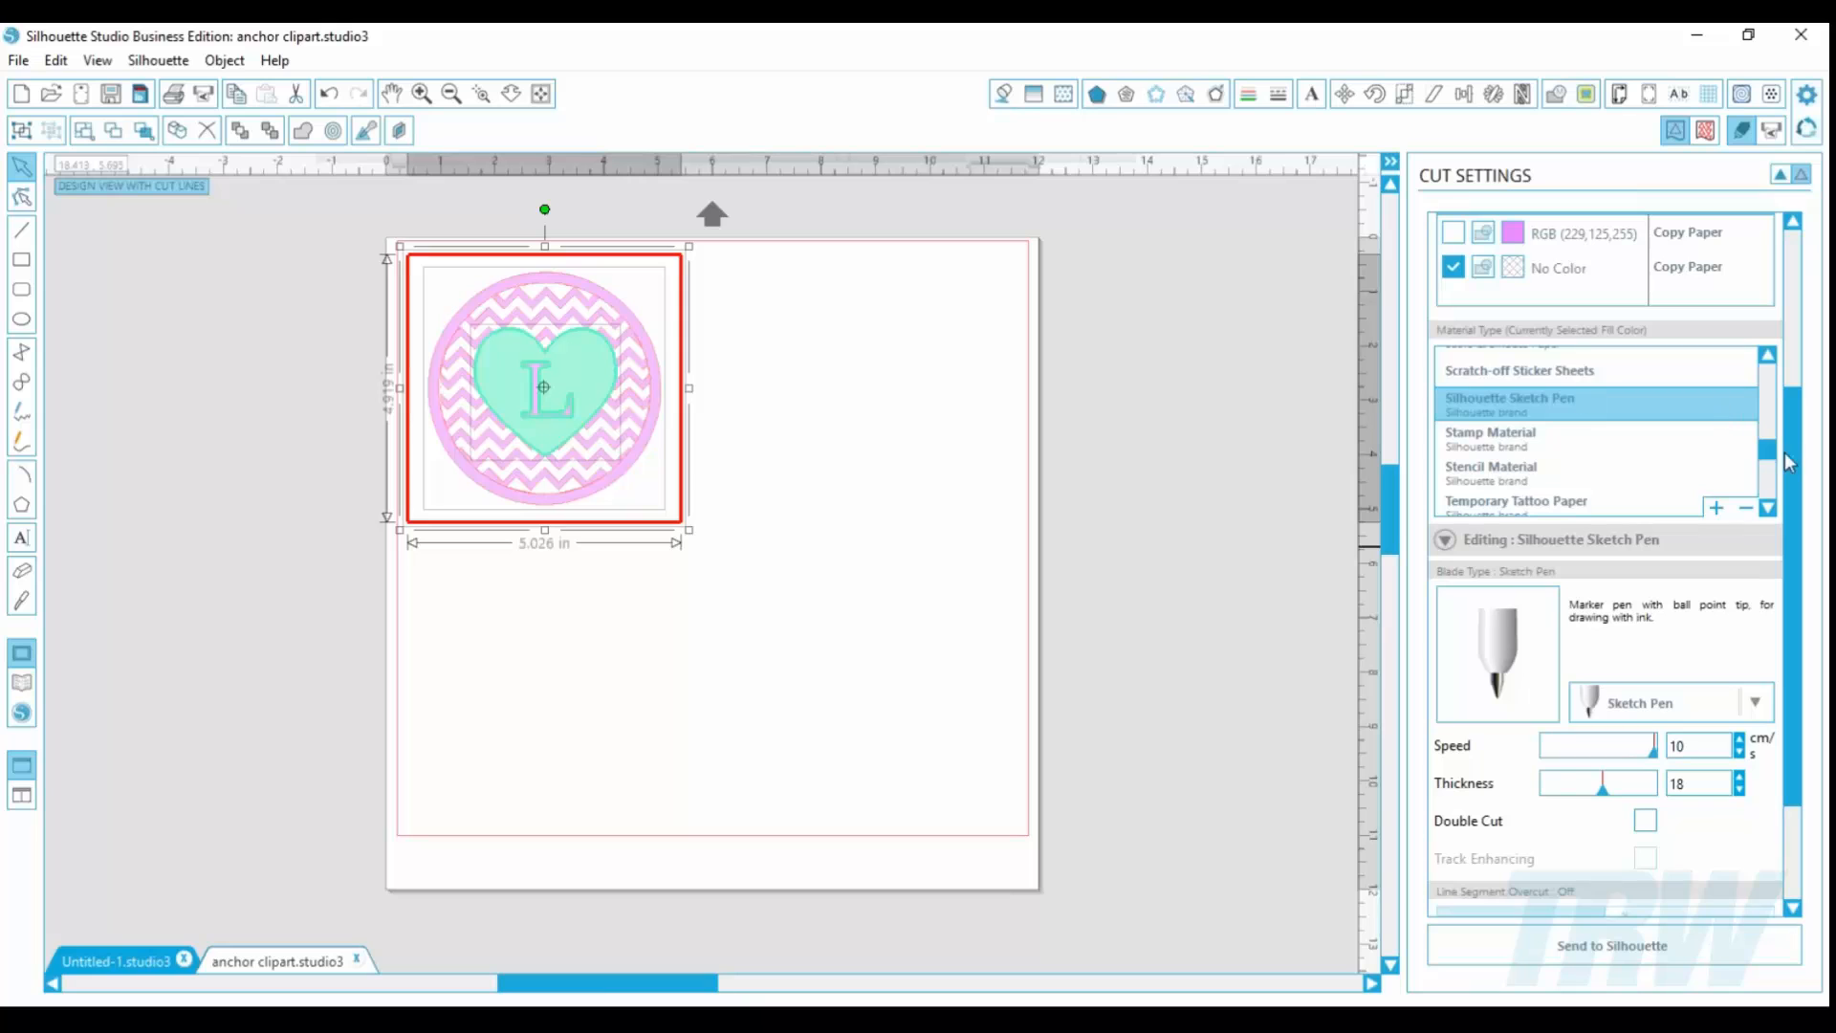
scroll(1766, 483, "down", 3)
scroll(1765, 483, "down", 2)
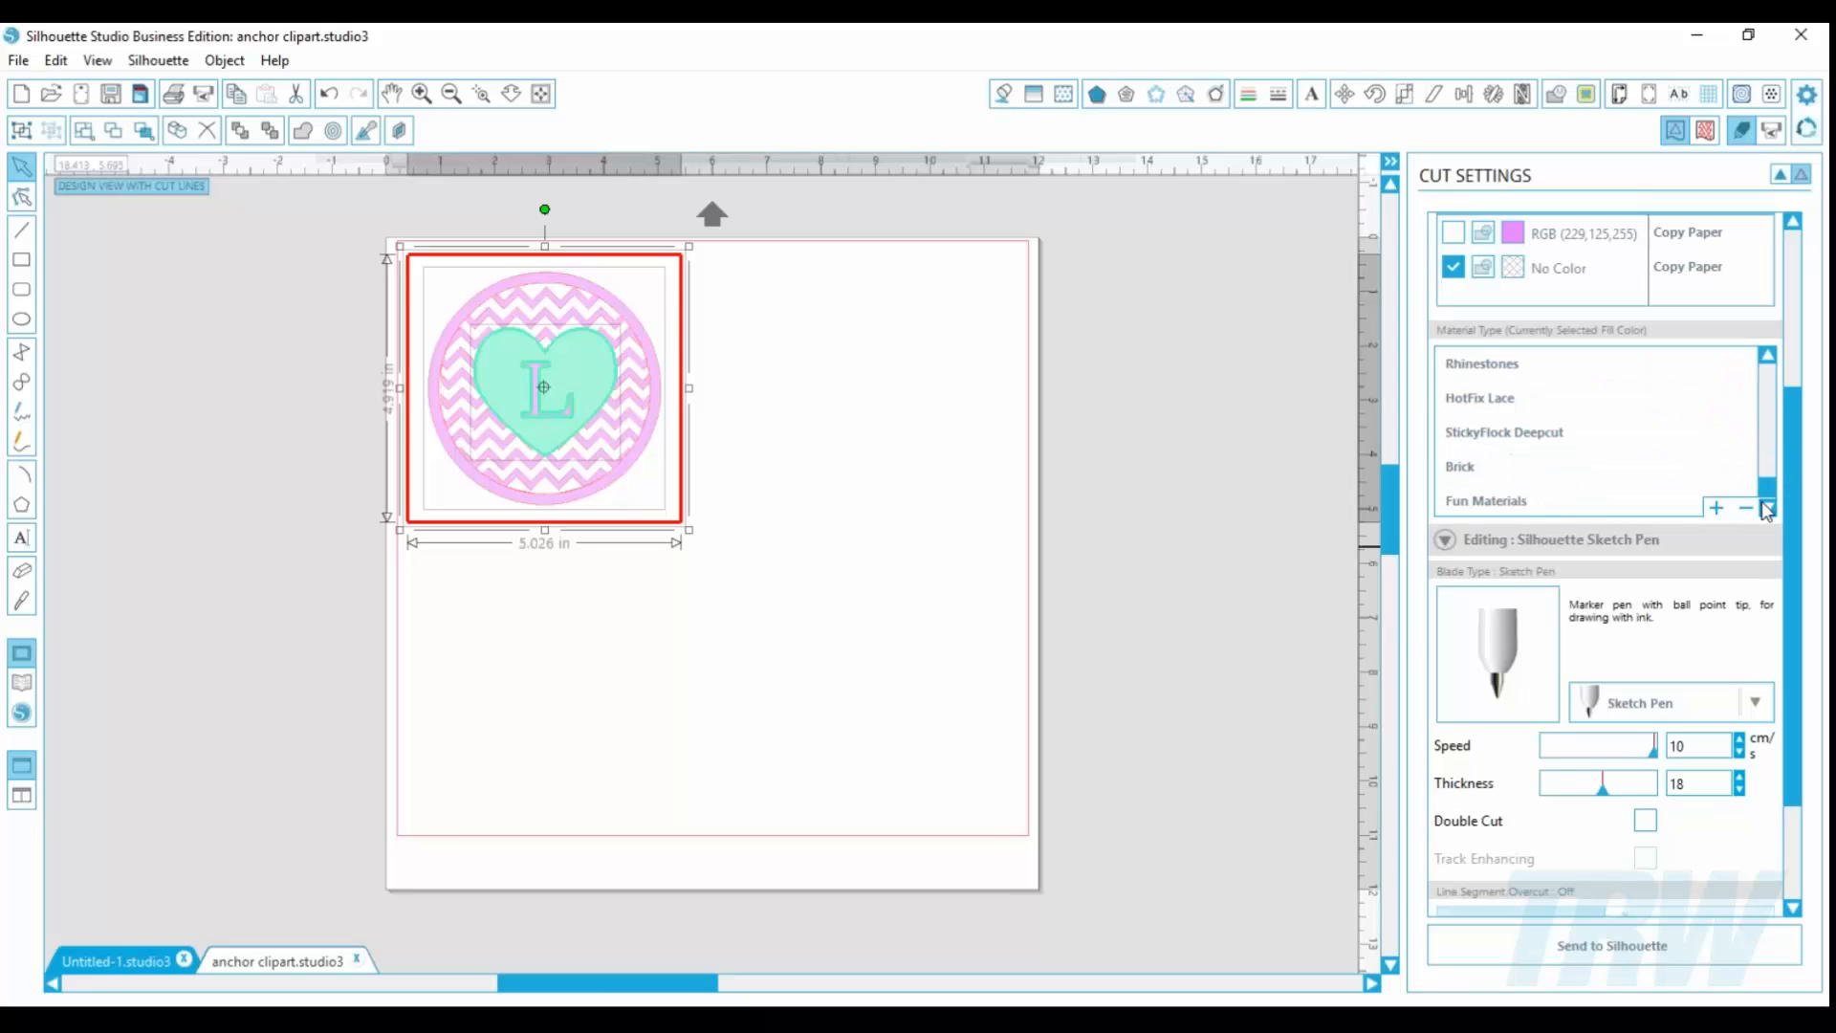
left_click(1504, 505)
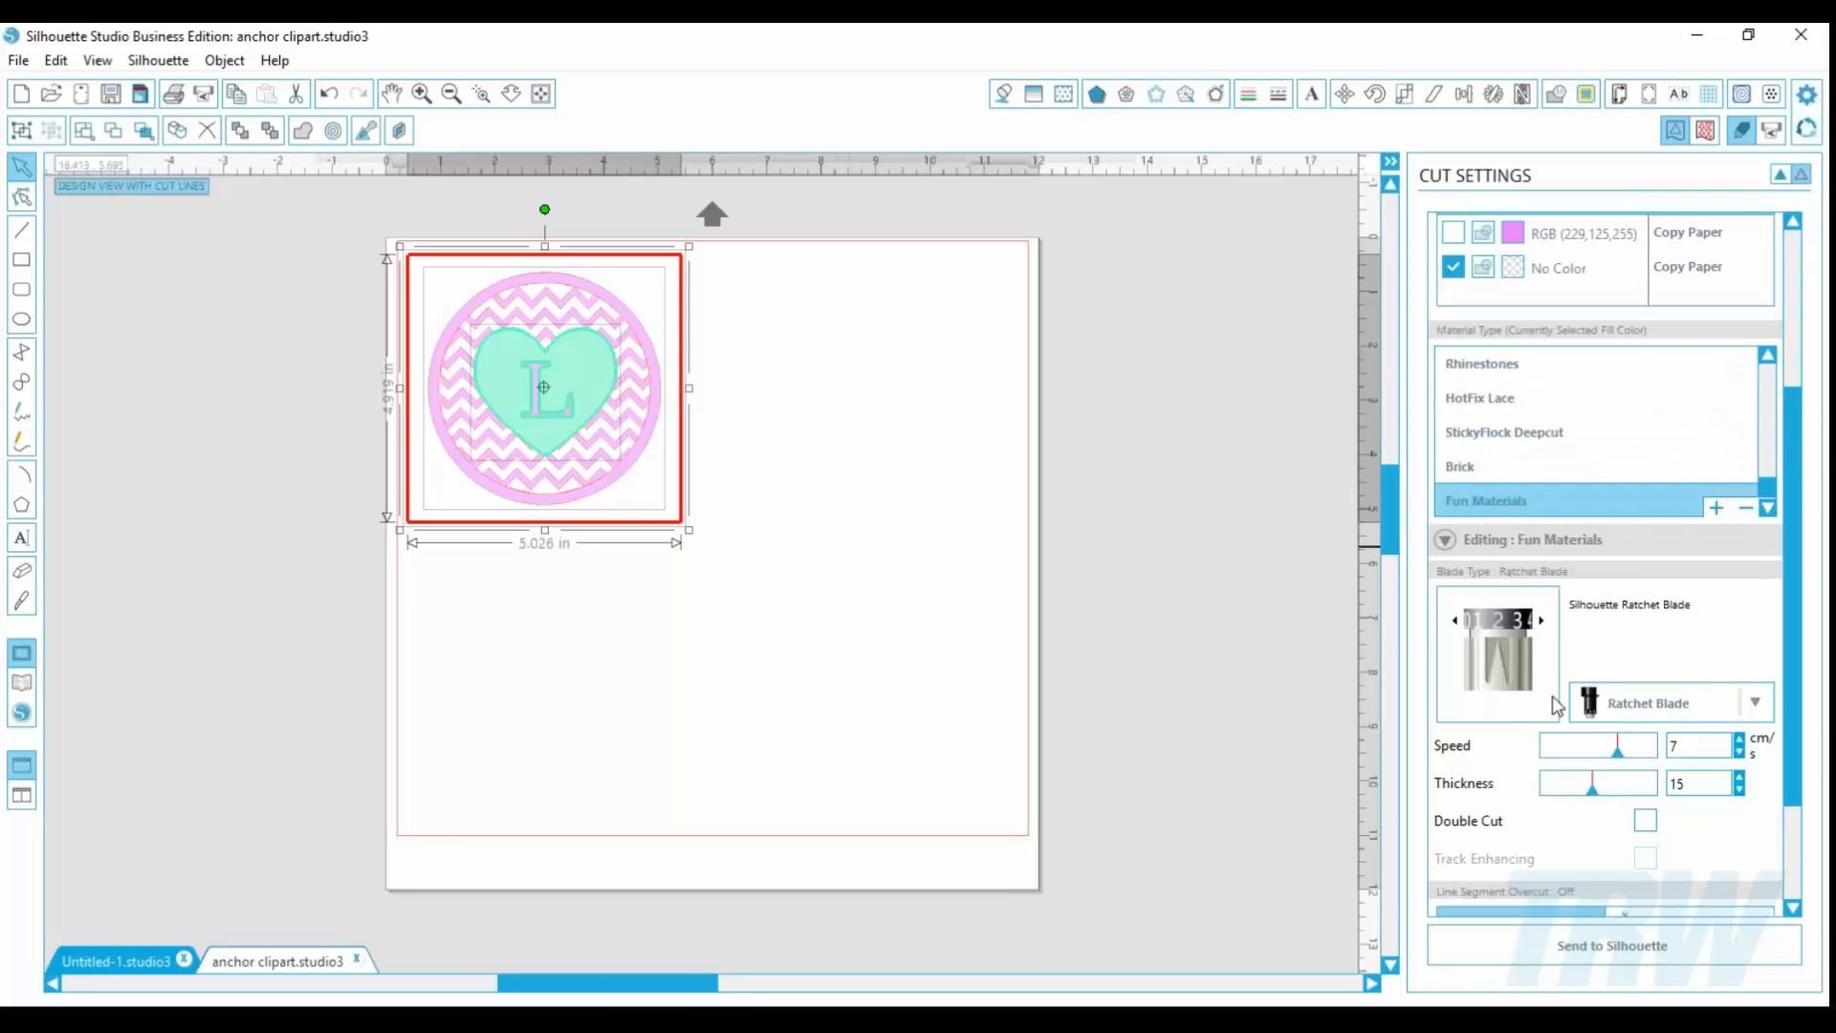
Step: Remove the custom Fun Materials entry from the material list
scroll(1802, 693, "down", 1)
scroll(1798, 693, "down", 2)
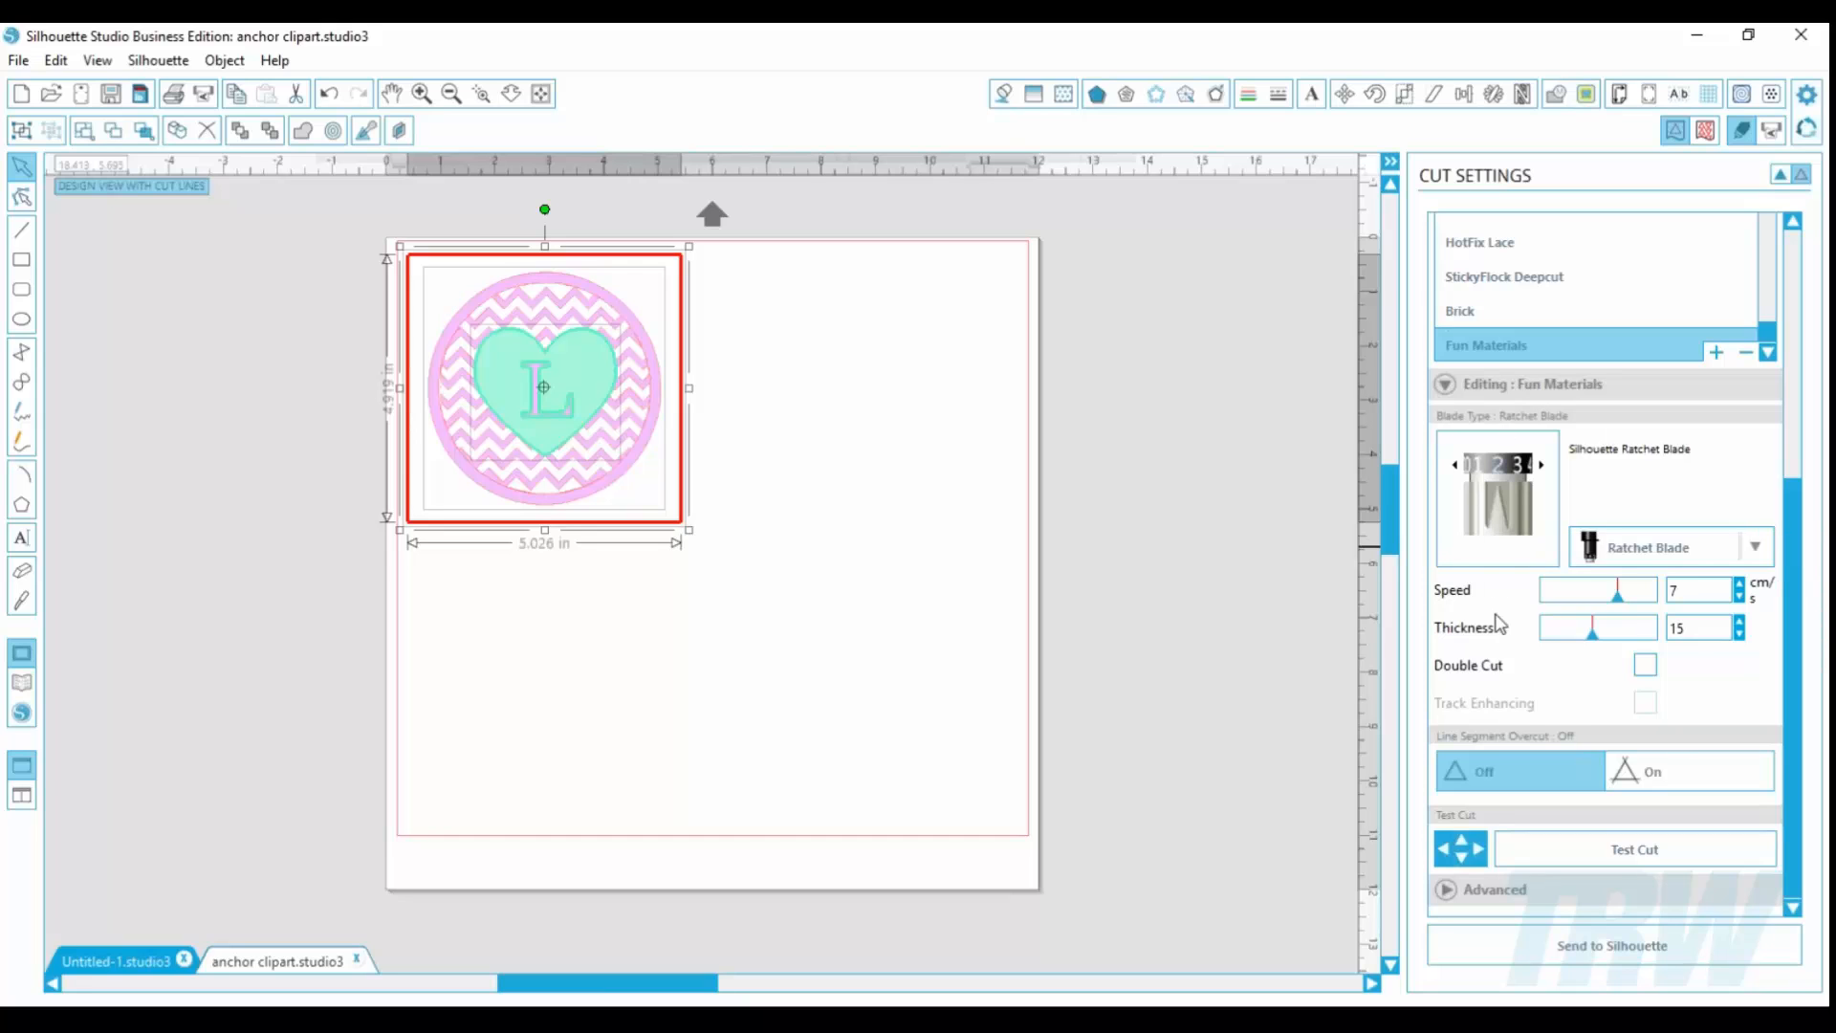
left_click(1746, 352)
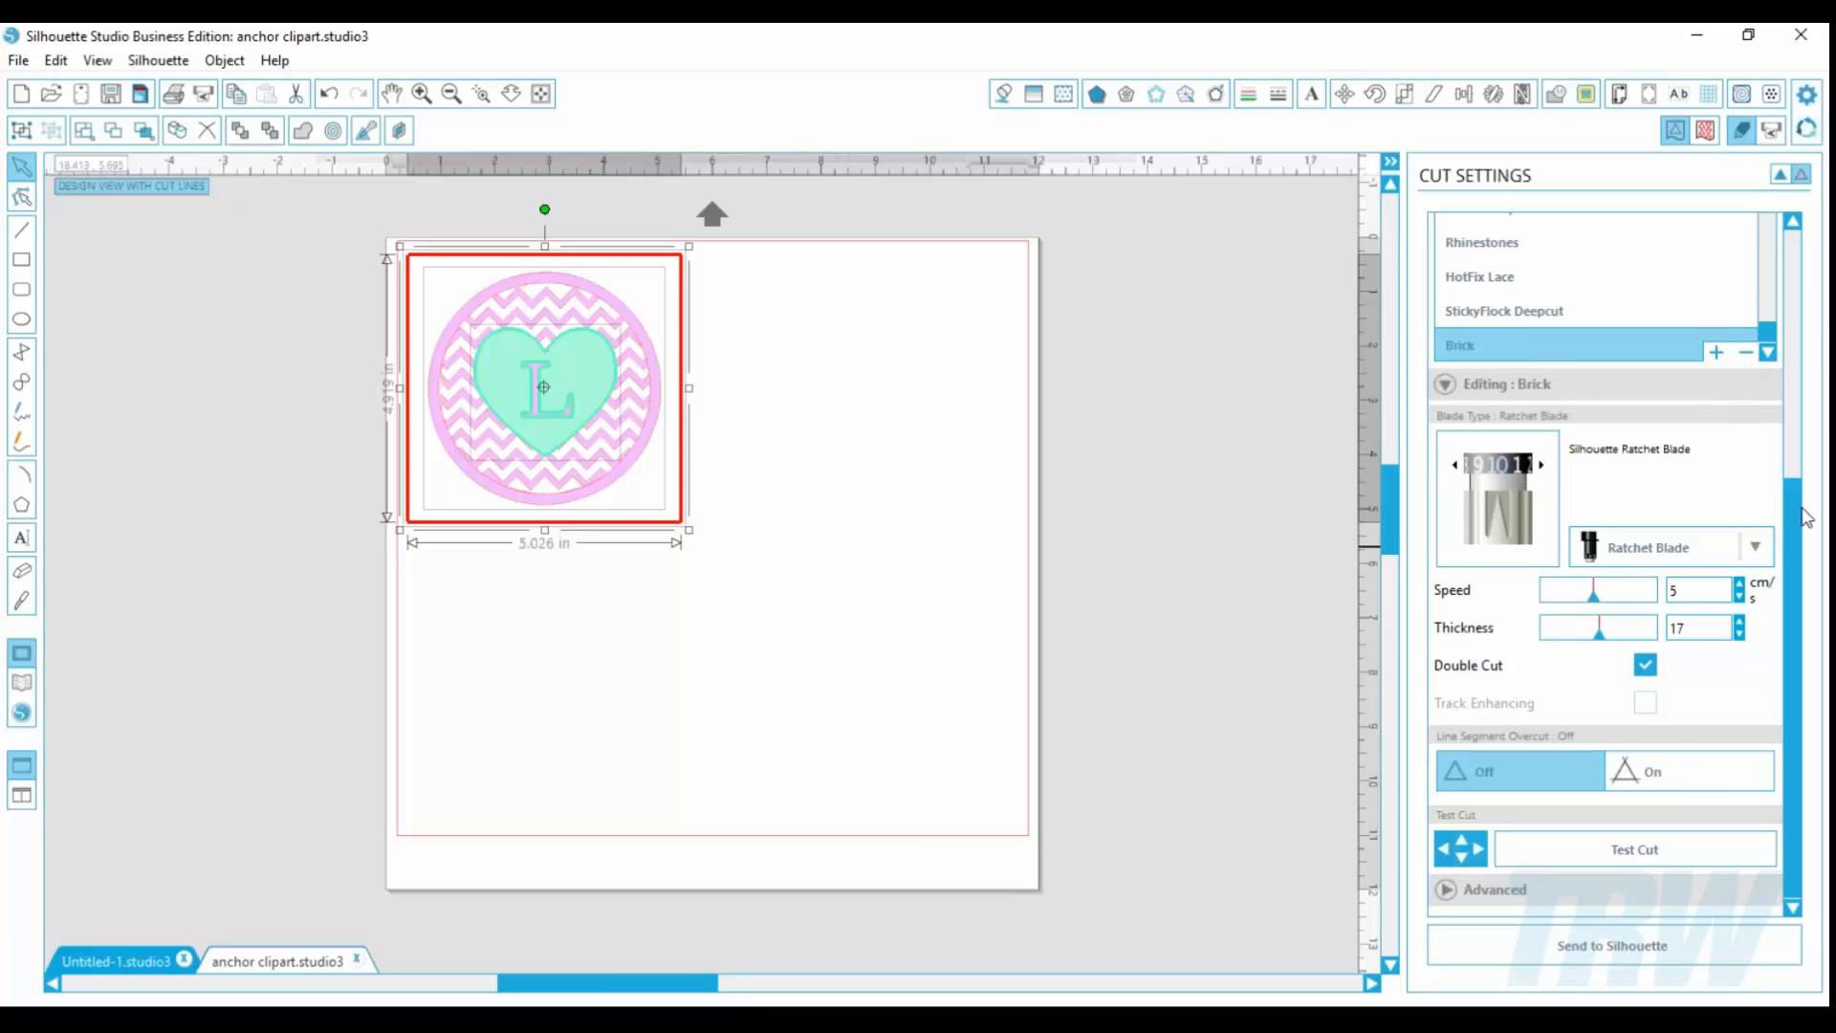
Step: Choose EasyWeed as the material for the selected fill color and set its speed to 10
left_click_drag(1801, 510, 1800, 457)
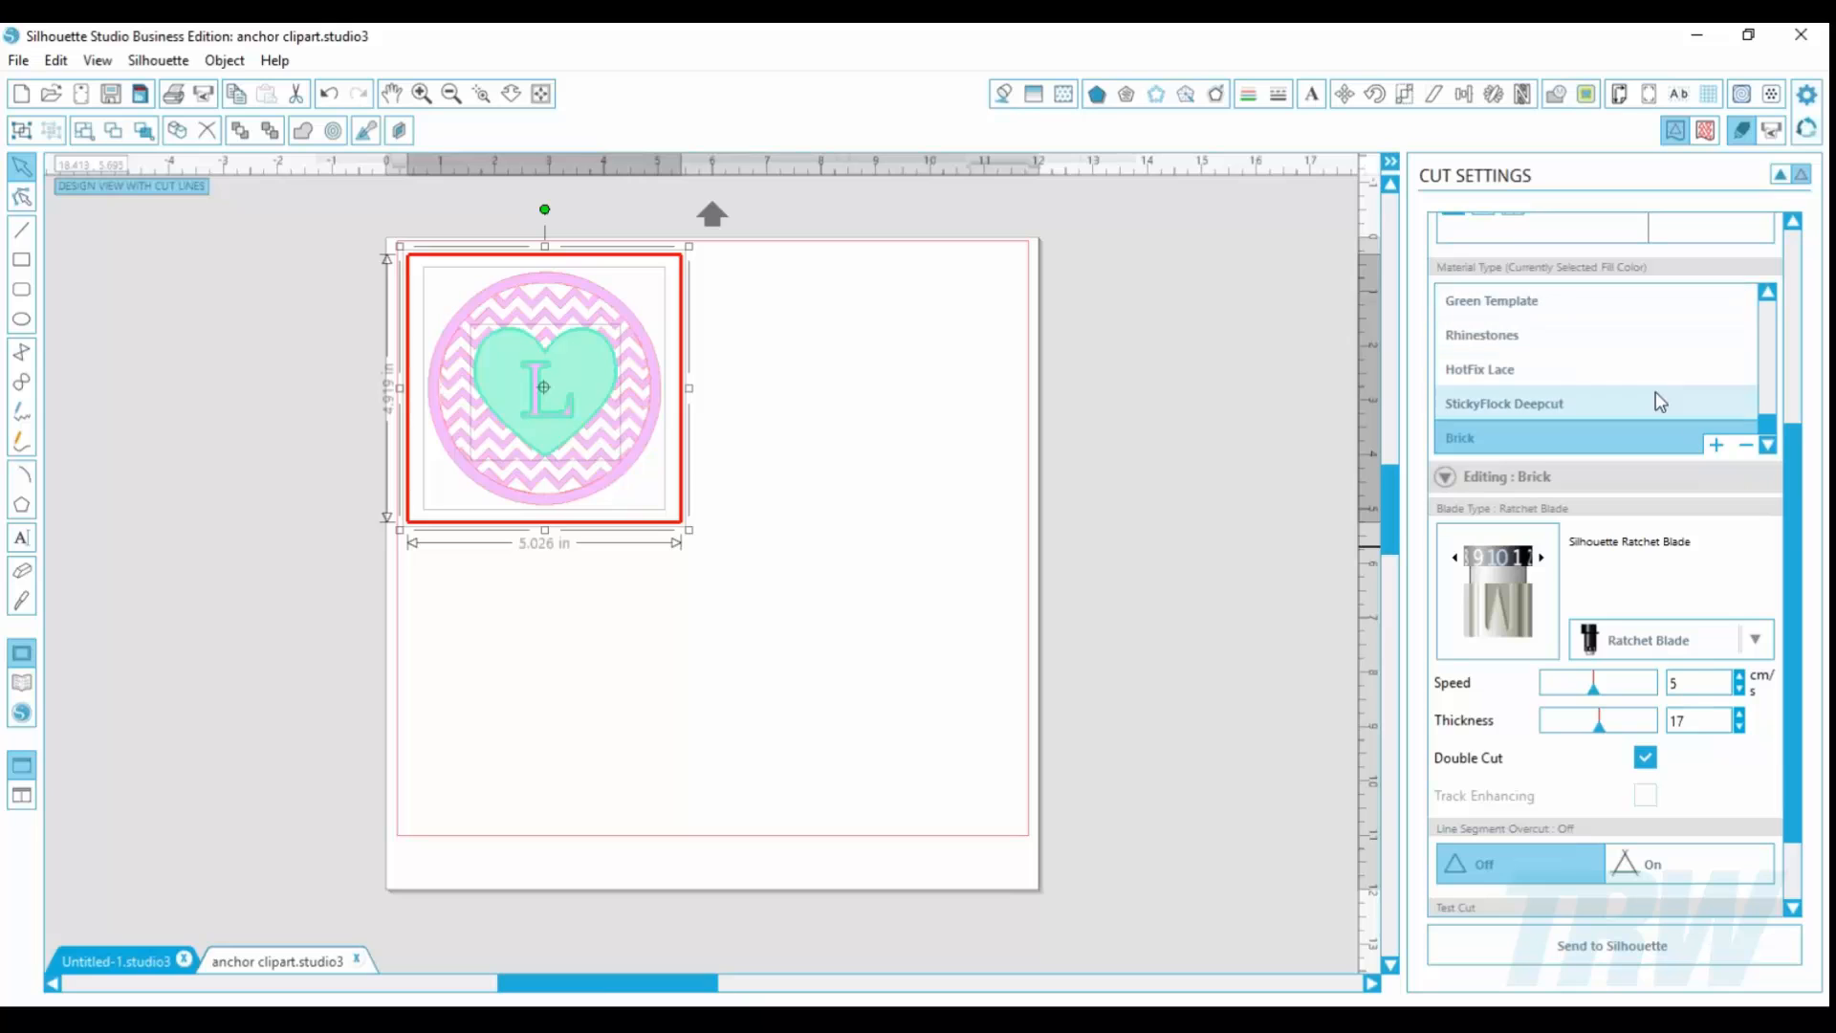
scroll(1778, 435, "up", 3)
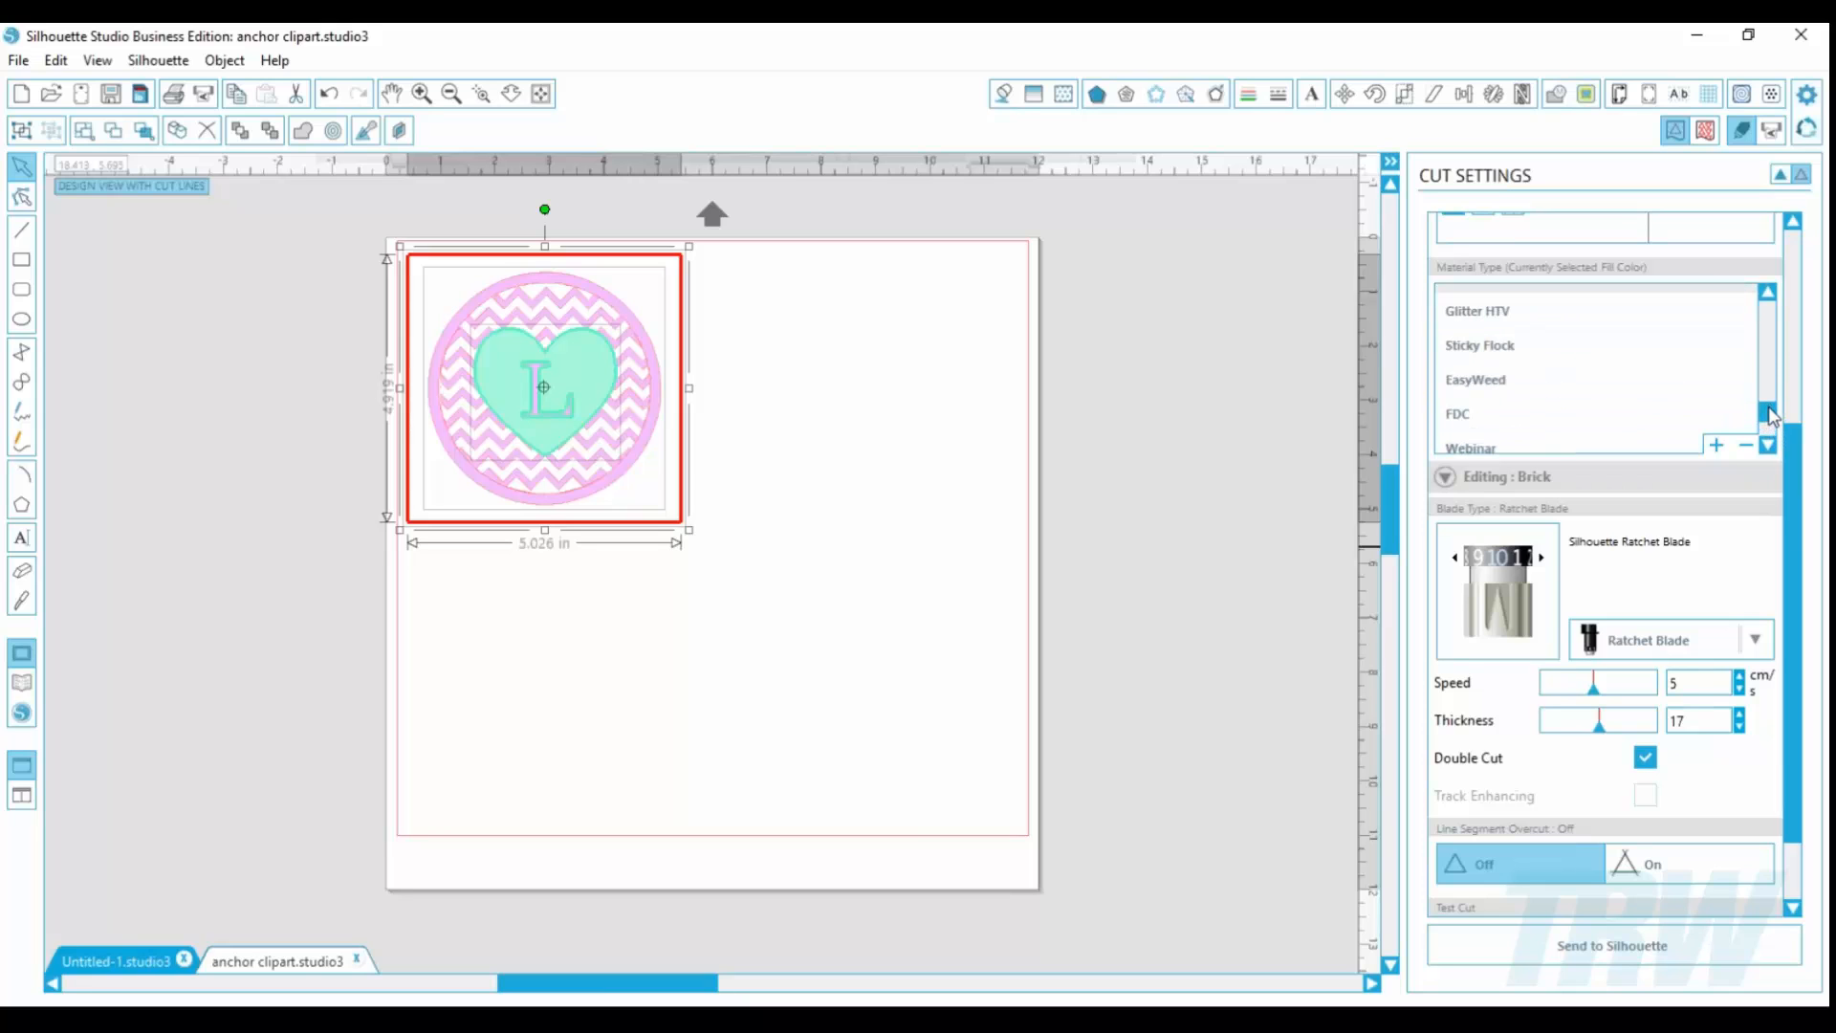
left_click(1546, 382)
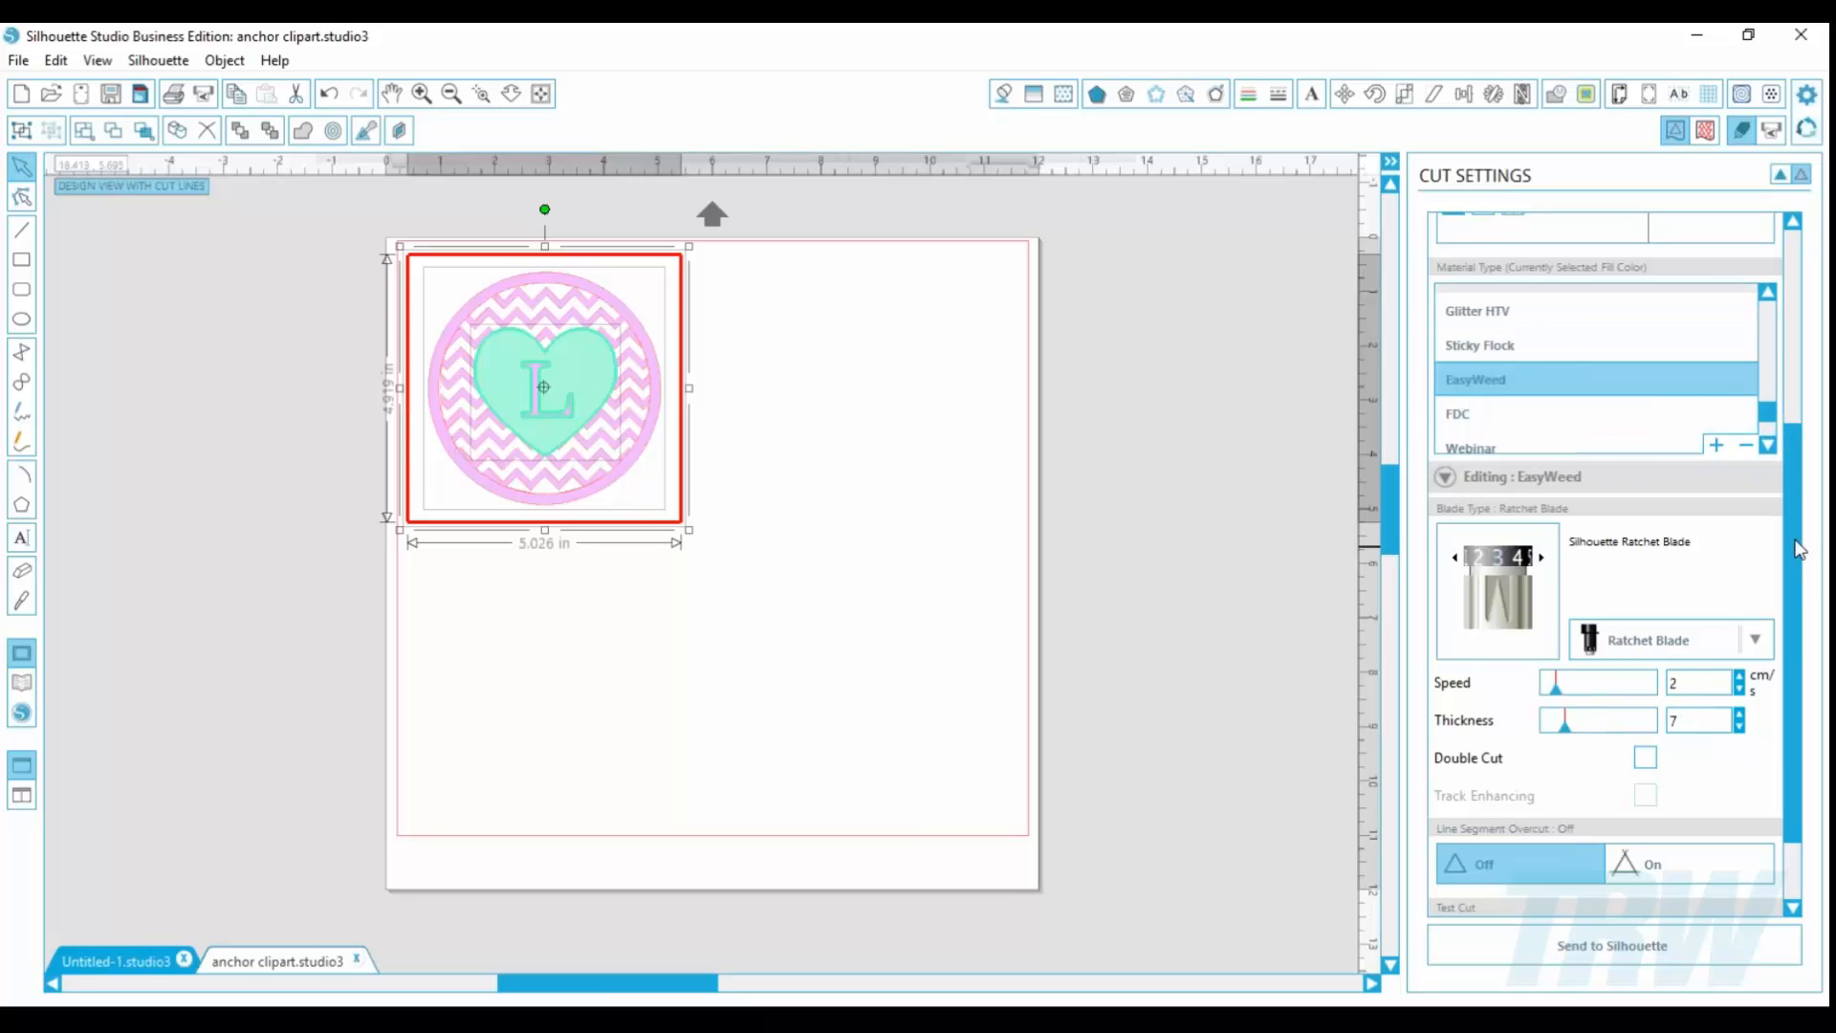
scroll(1802, 572, "down", 1)
scroll(1801, 572, "down", 1)
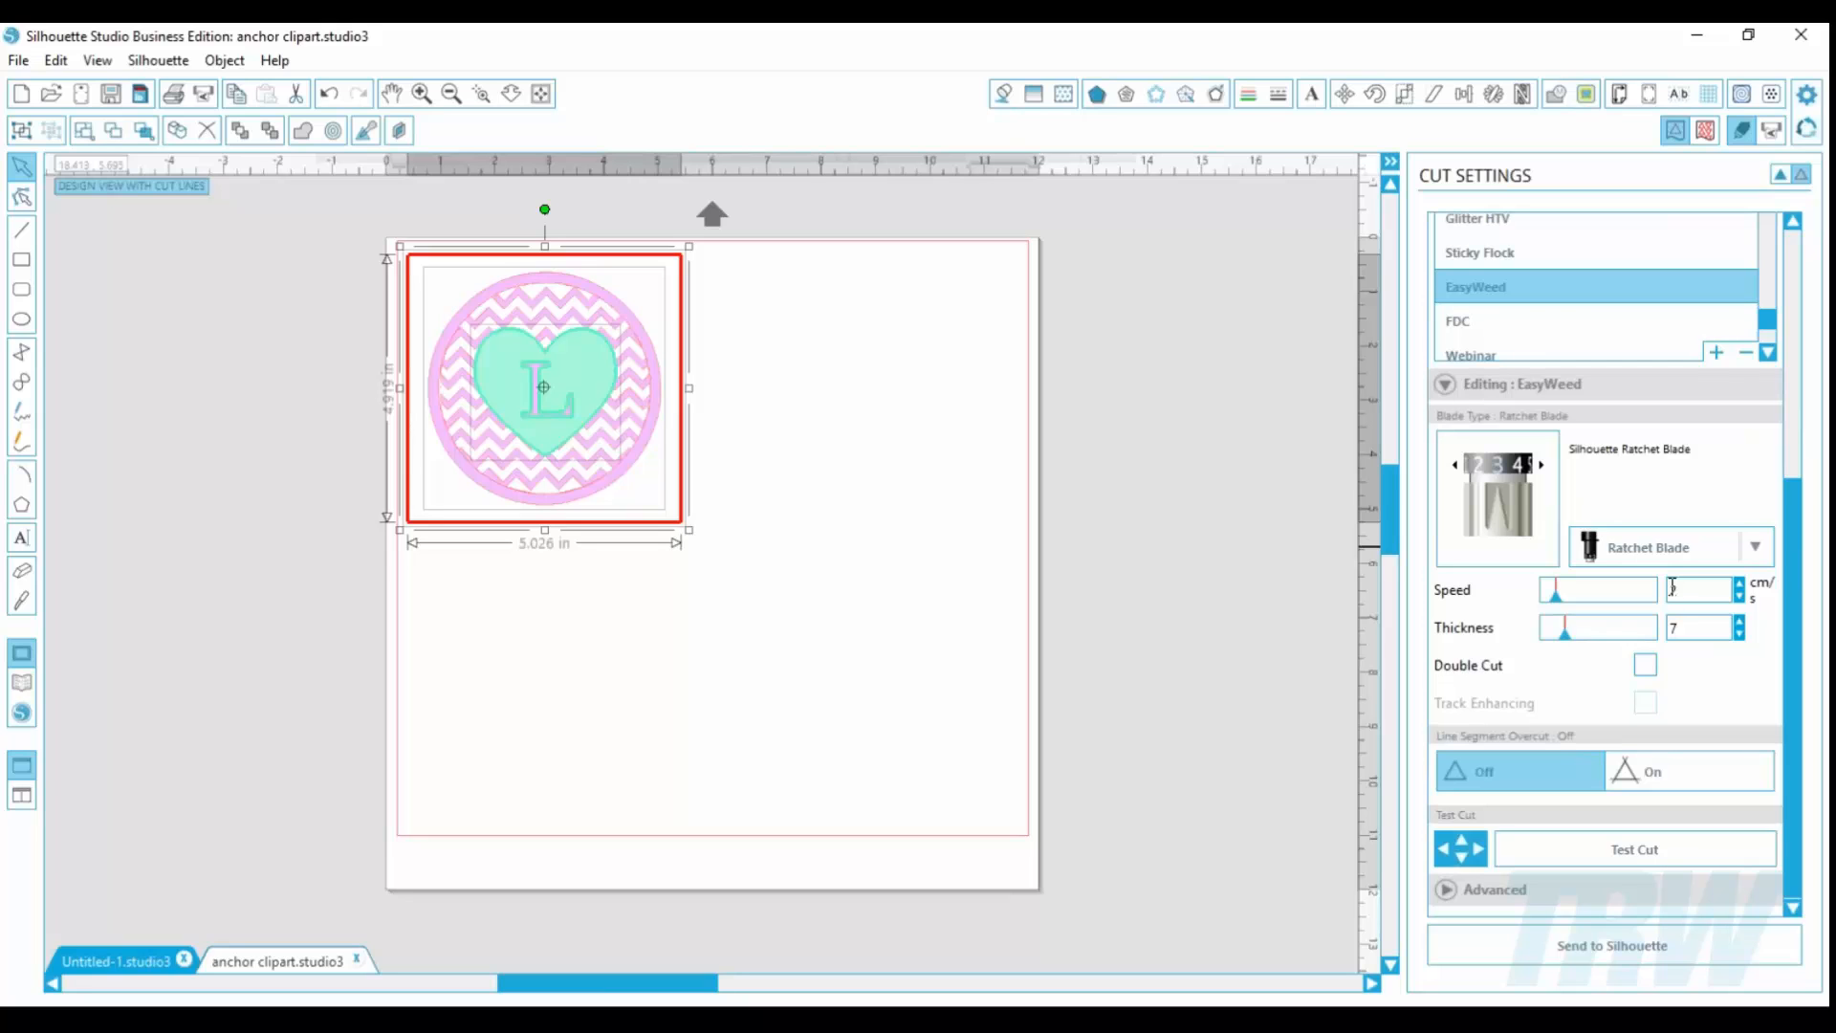
left_click_drag(1556, 612, 1657, 600)
Step: Switch the material to Sticky Flock and back to EasyWeed to check the saved speed
scroll(1485, 374, "up", 2)
left_click(1458, 348)
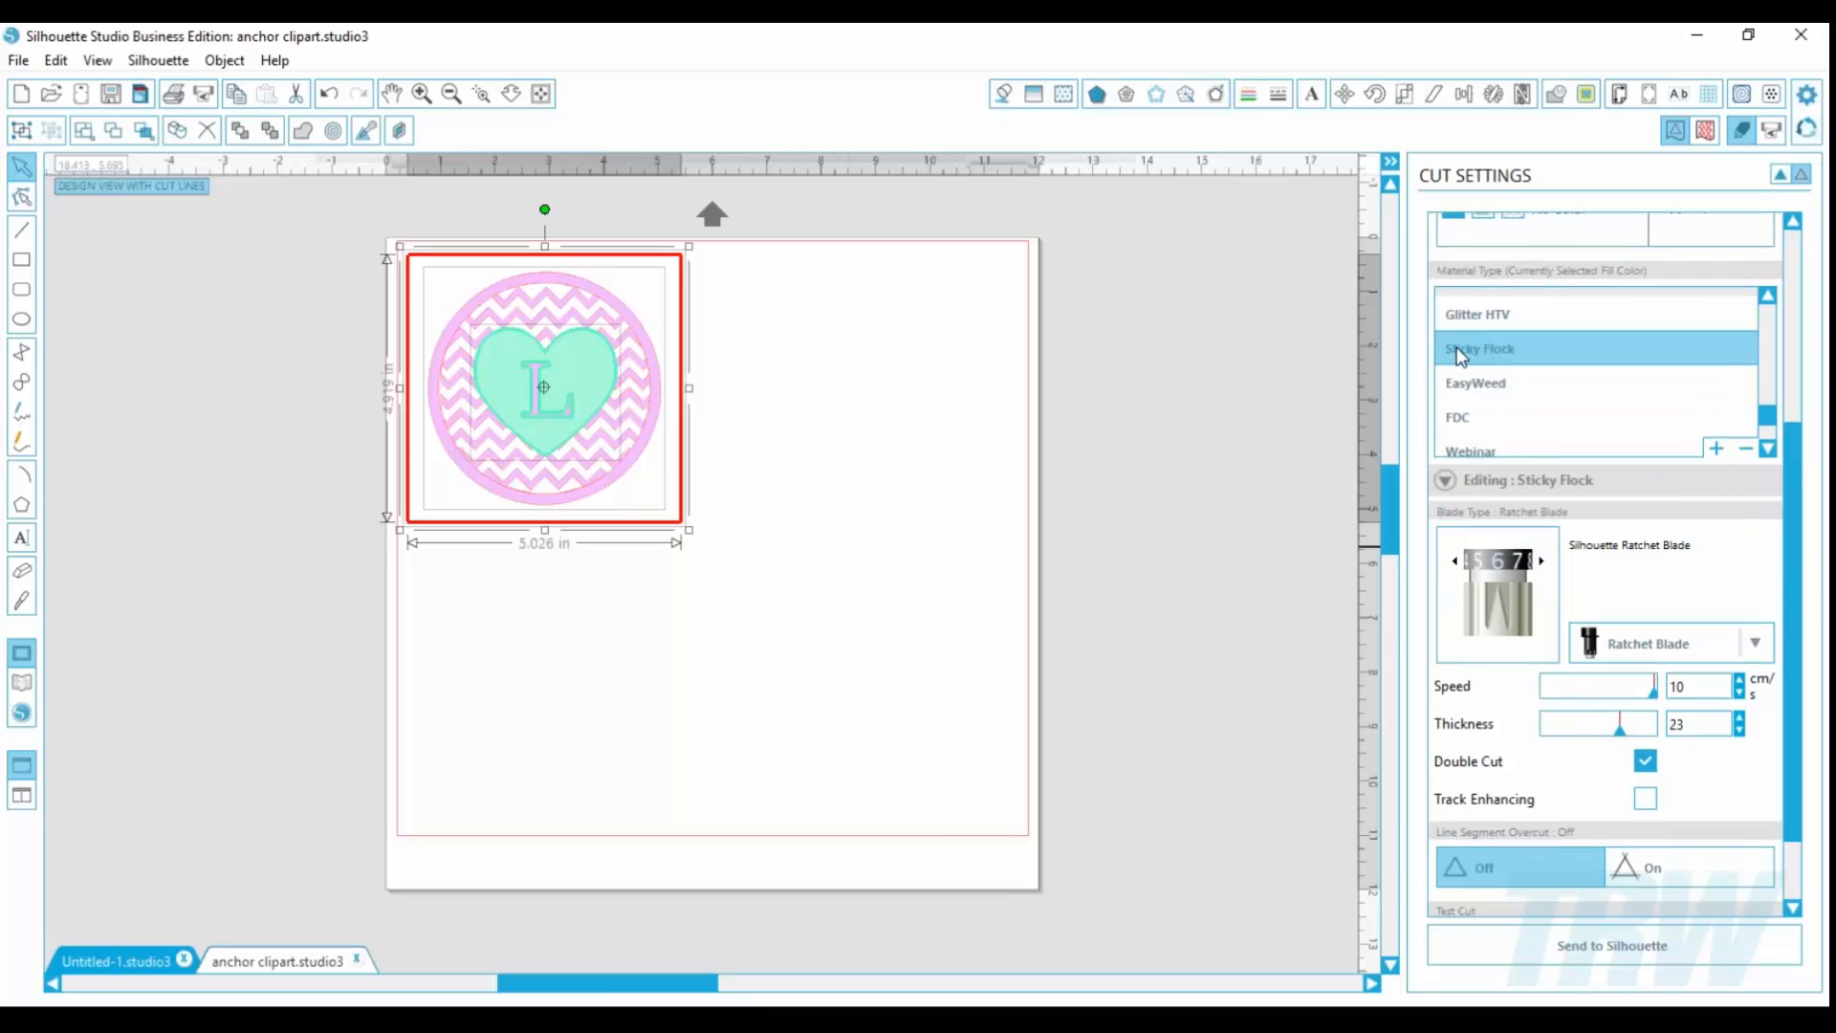
left_click(1458, 382)
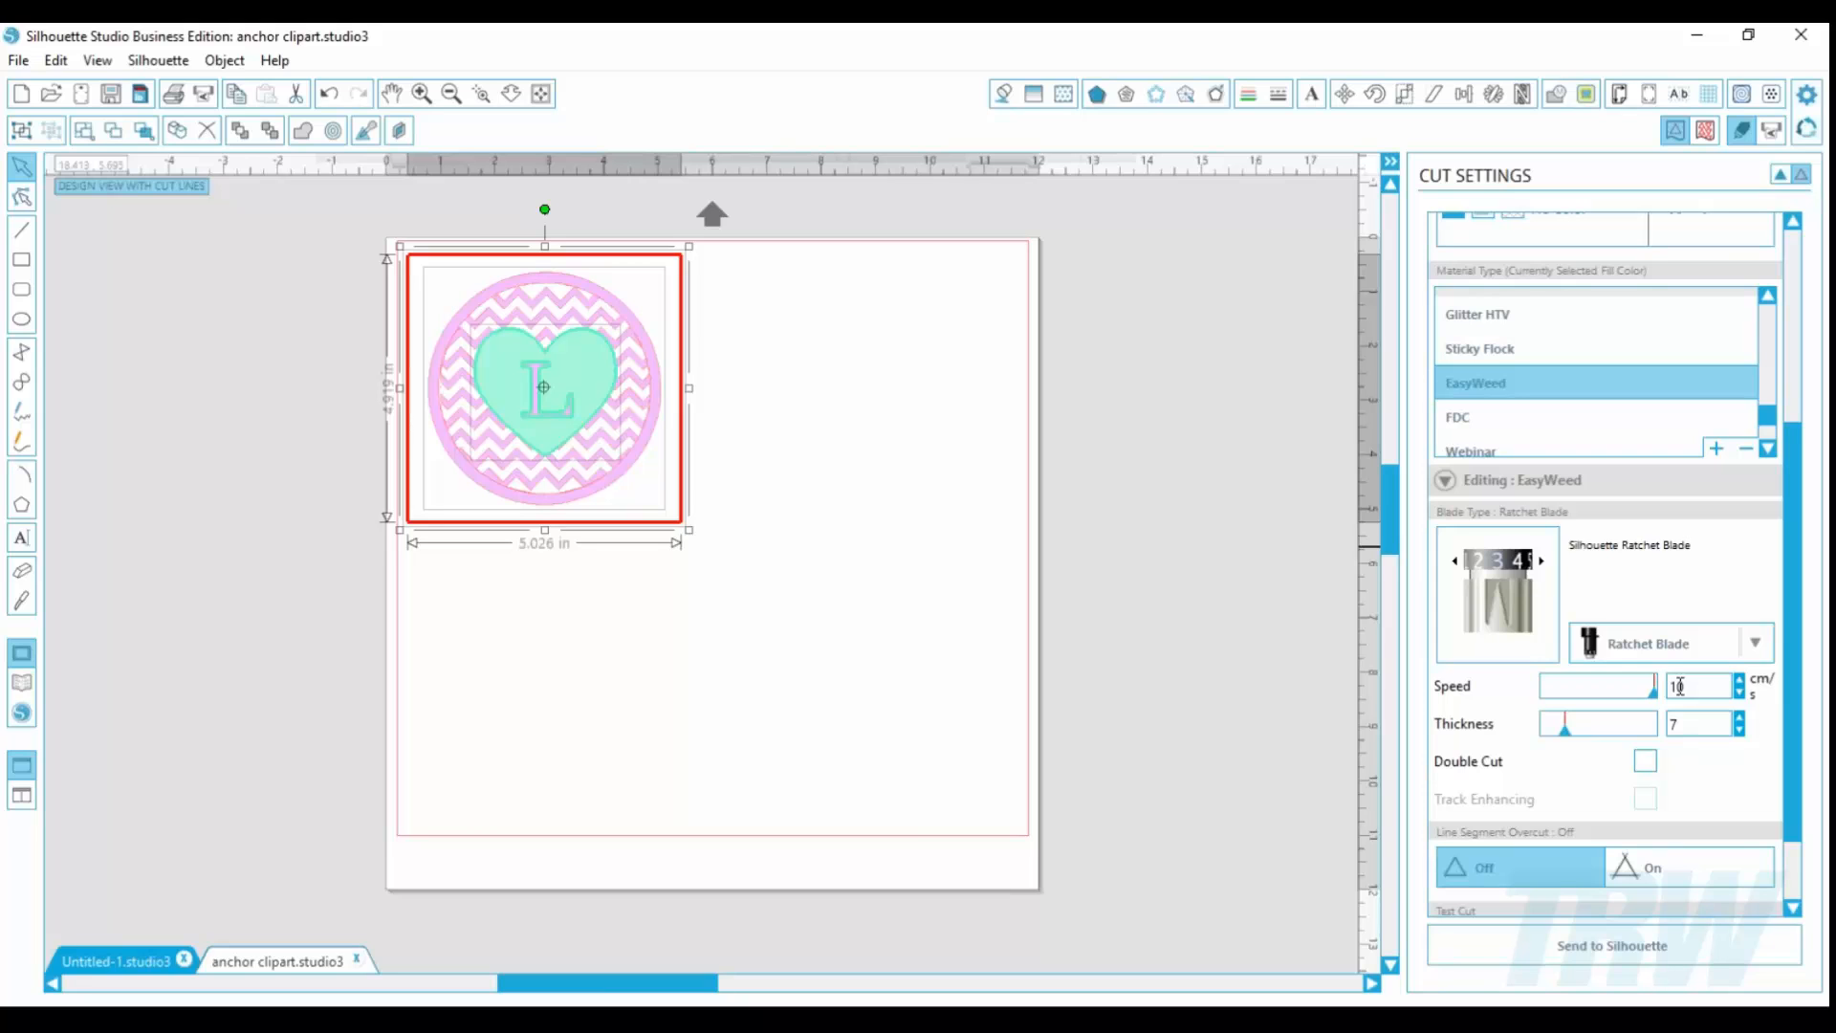
Step: Delete the Chev L design and draw an ellipse about 3.22 × 2.50 in on the upper part of the page
left_click_drag(823, 627, 362, 260)
key("Delete")
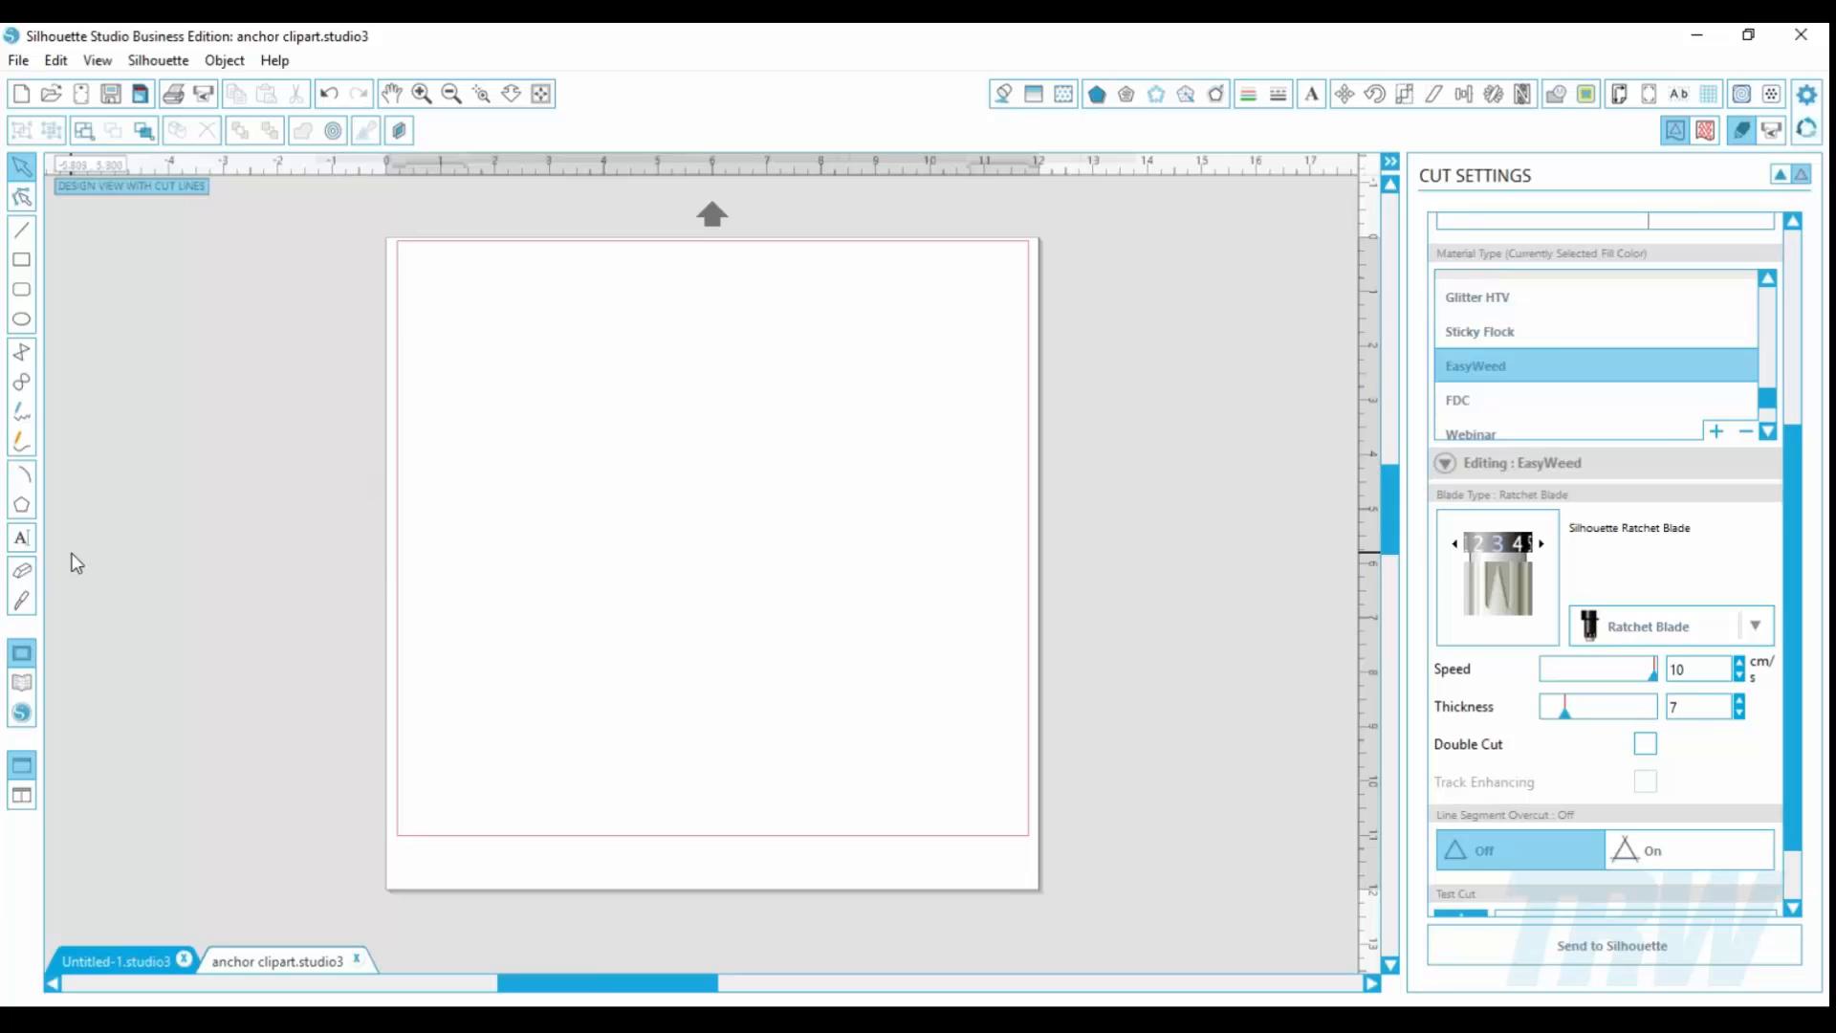
left_click(22, 322)
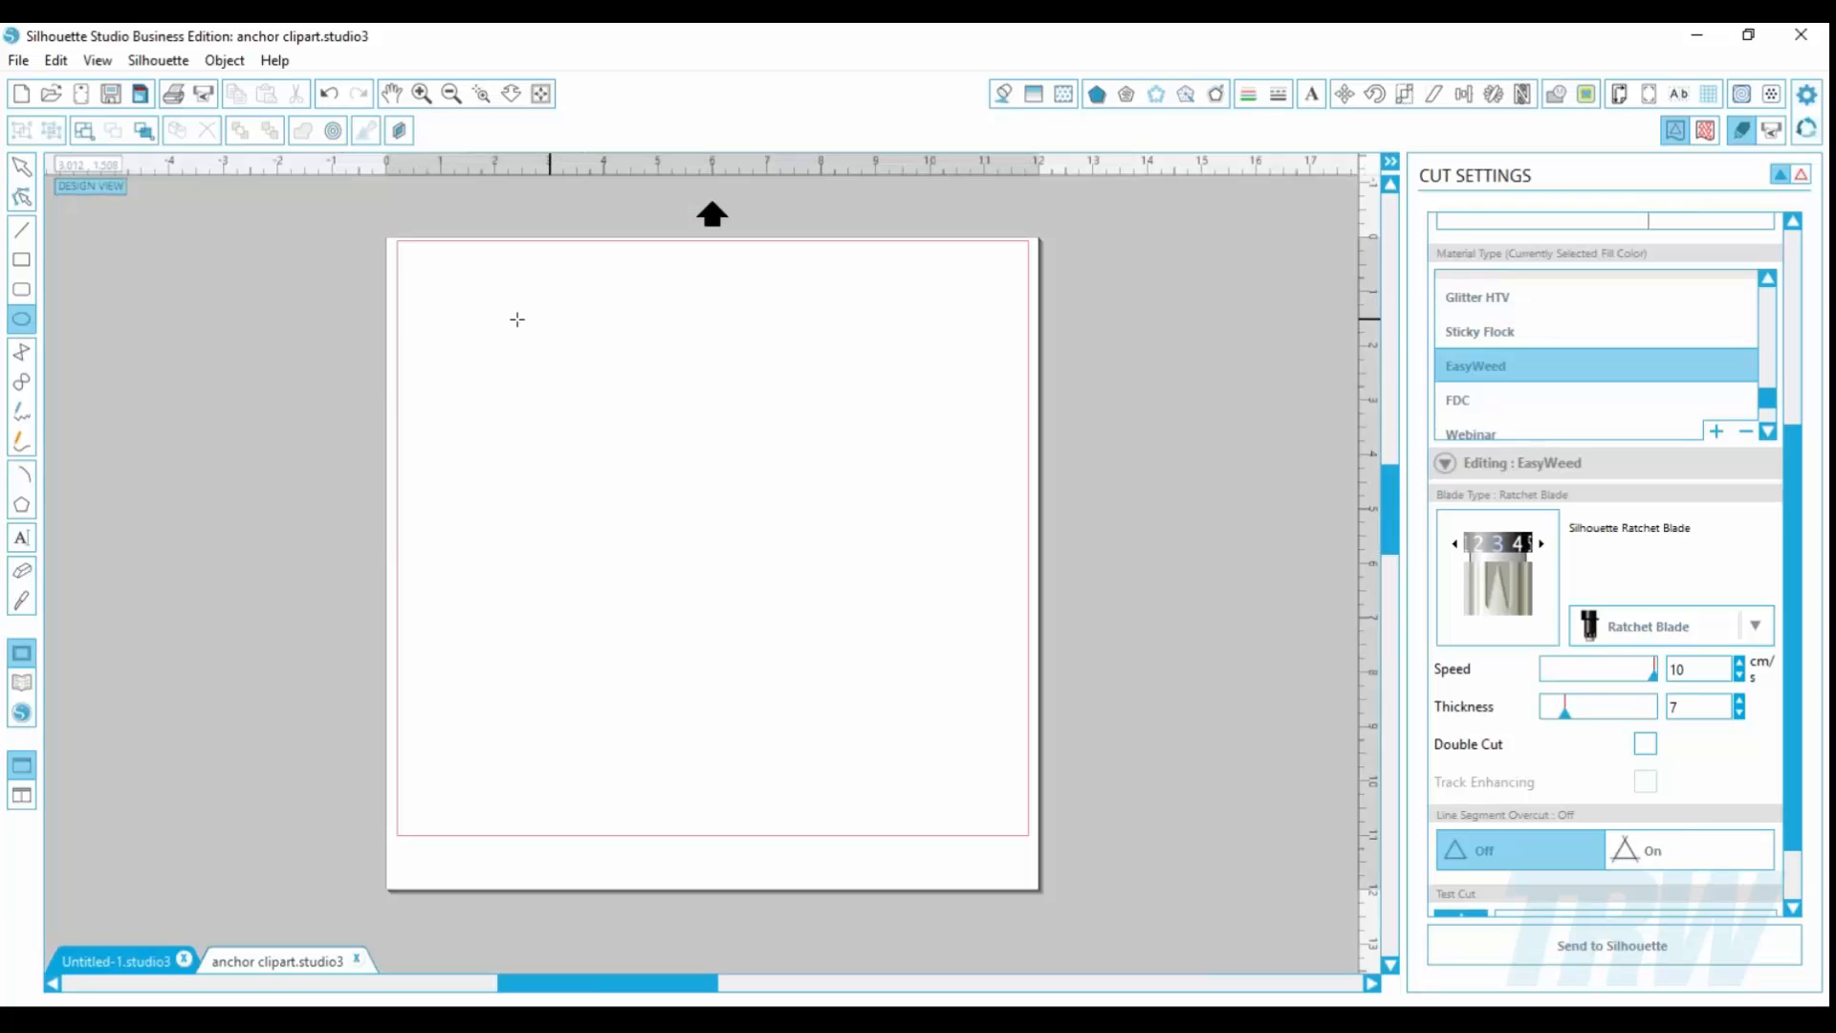
left_click_drag(508, 320, 684, 455)
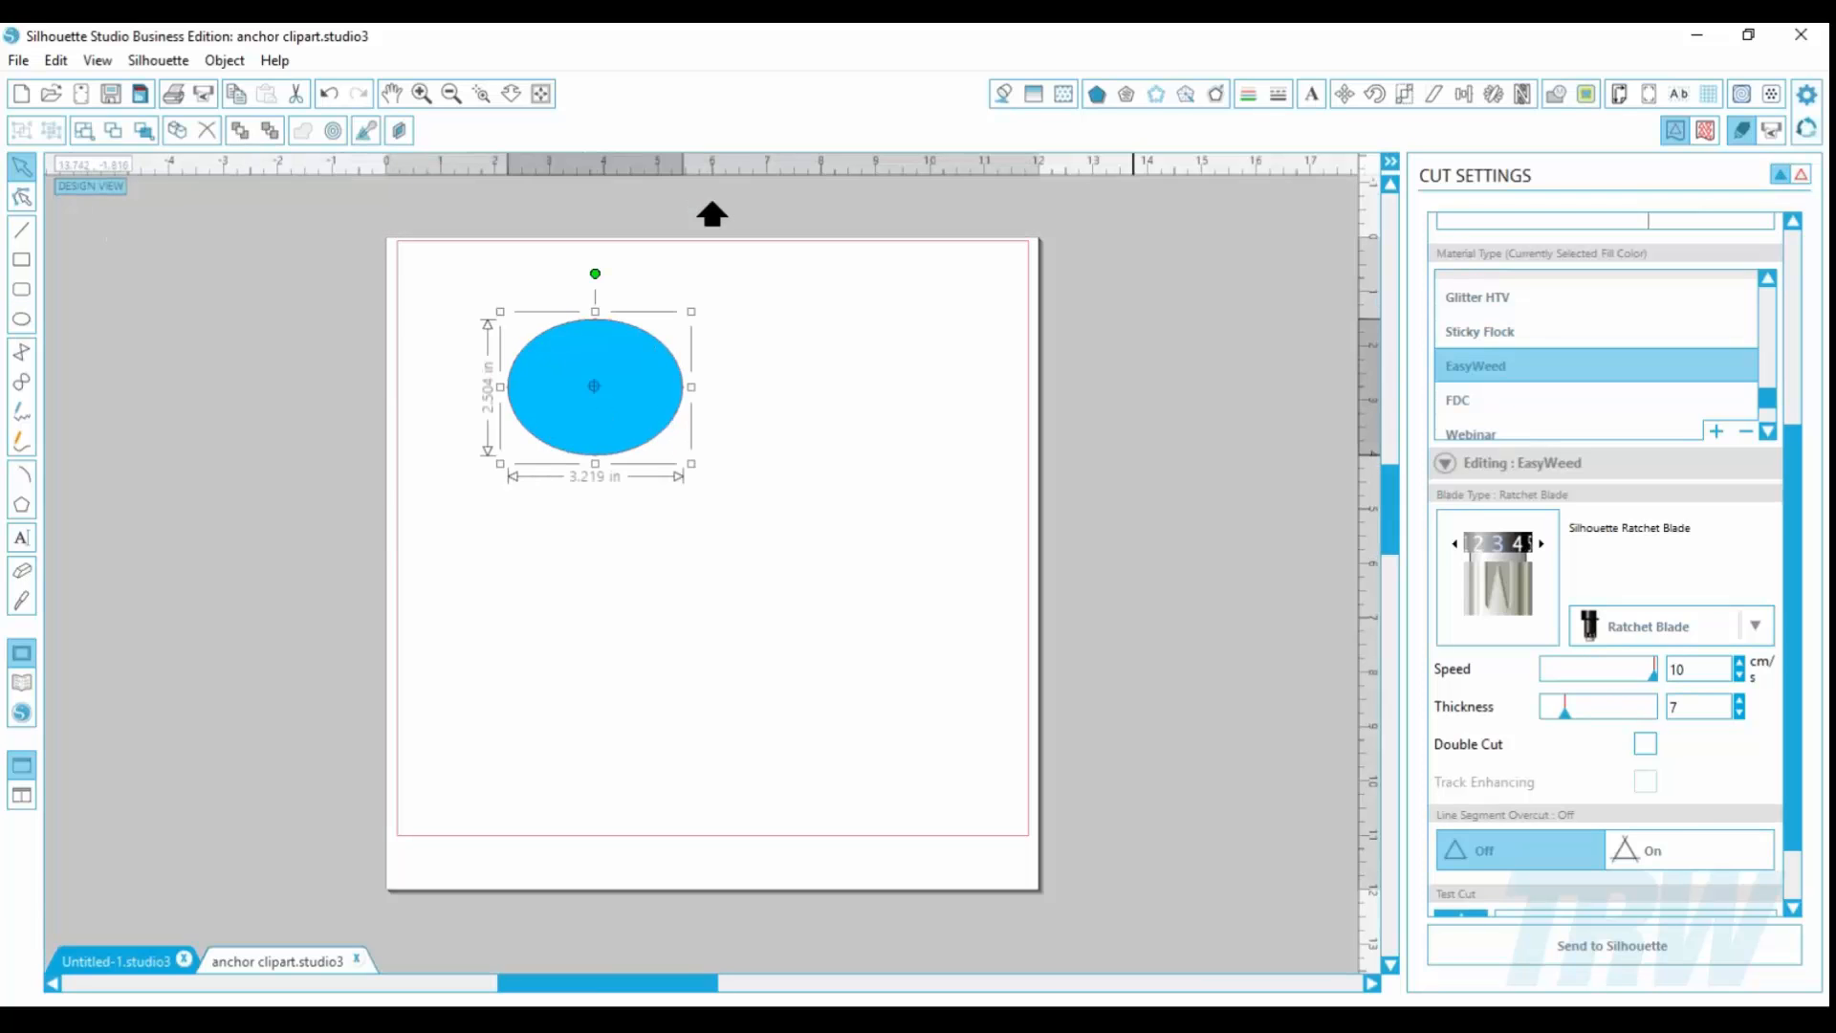
Step: Apply a radial rhinestone fill to the ellipse and stretch it to a near circle about 3.73 × 3.85 in
left_click(1156, 93)
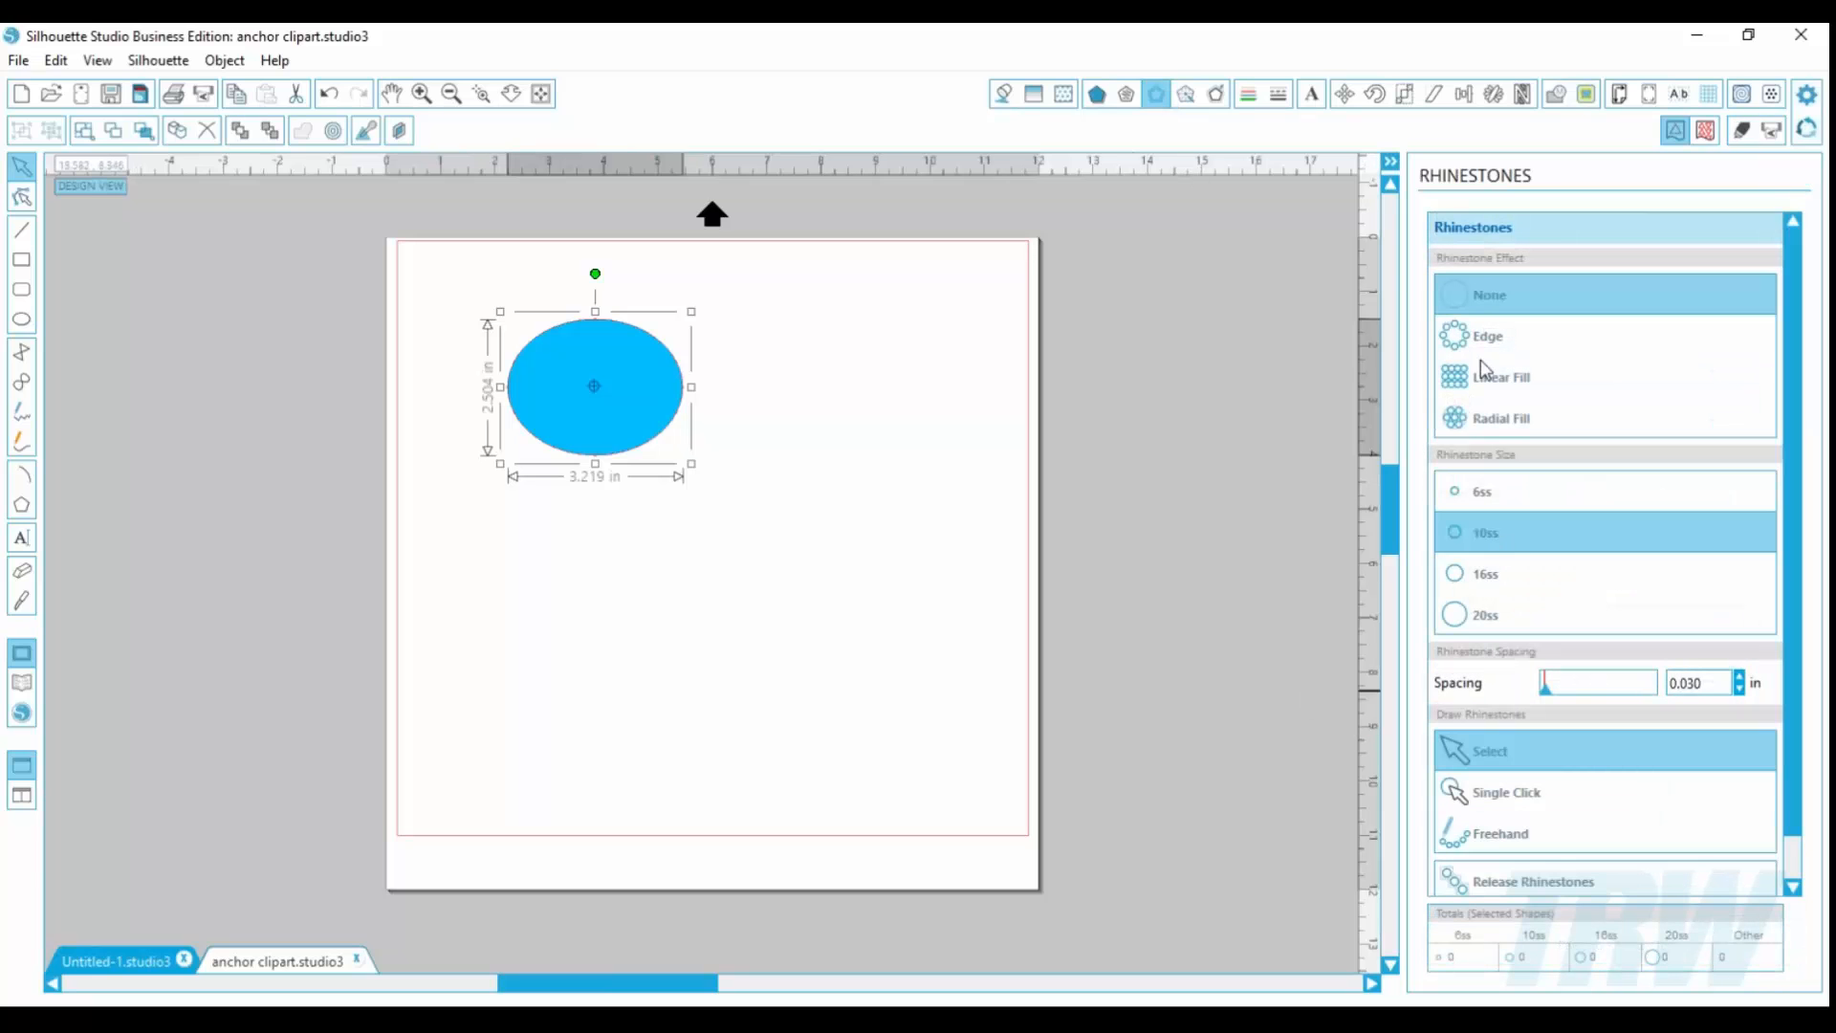
left_click(1490, 418)
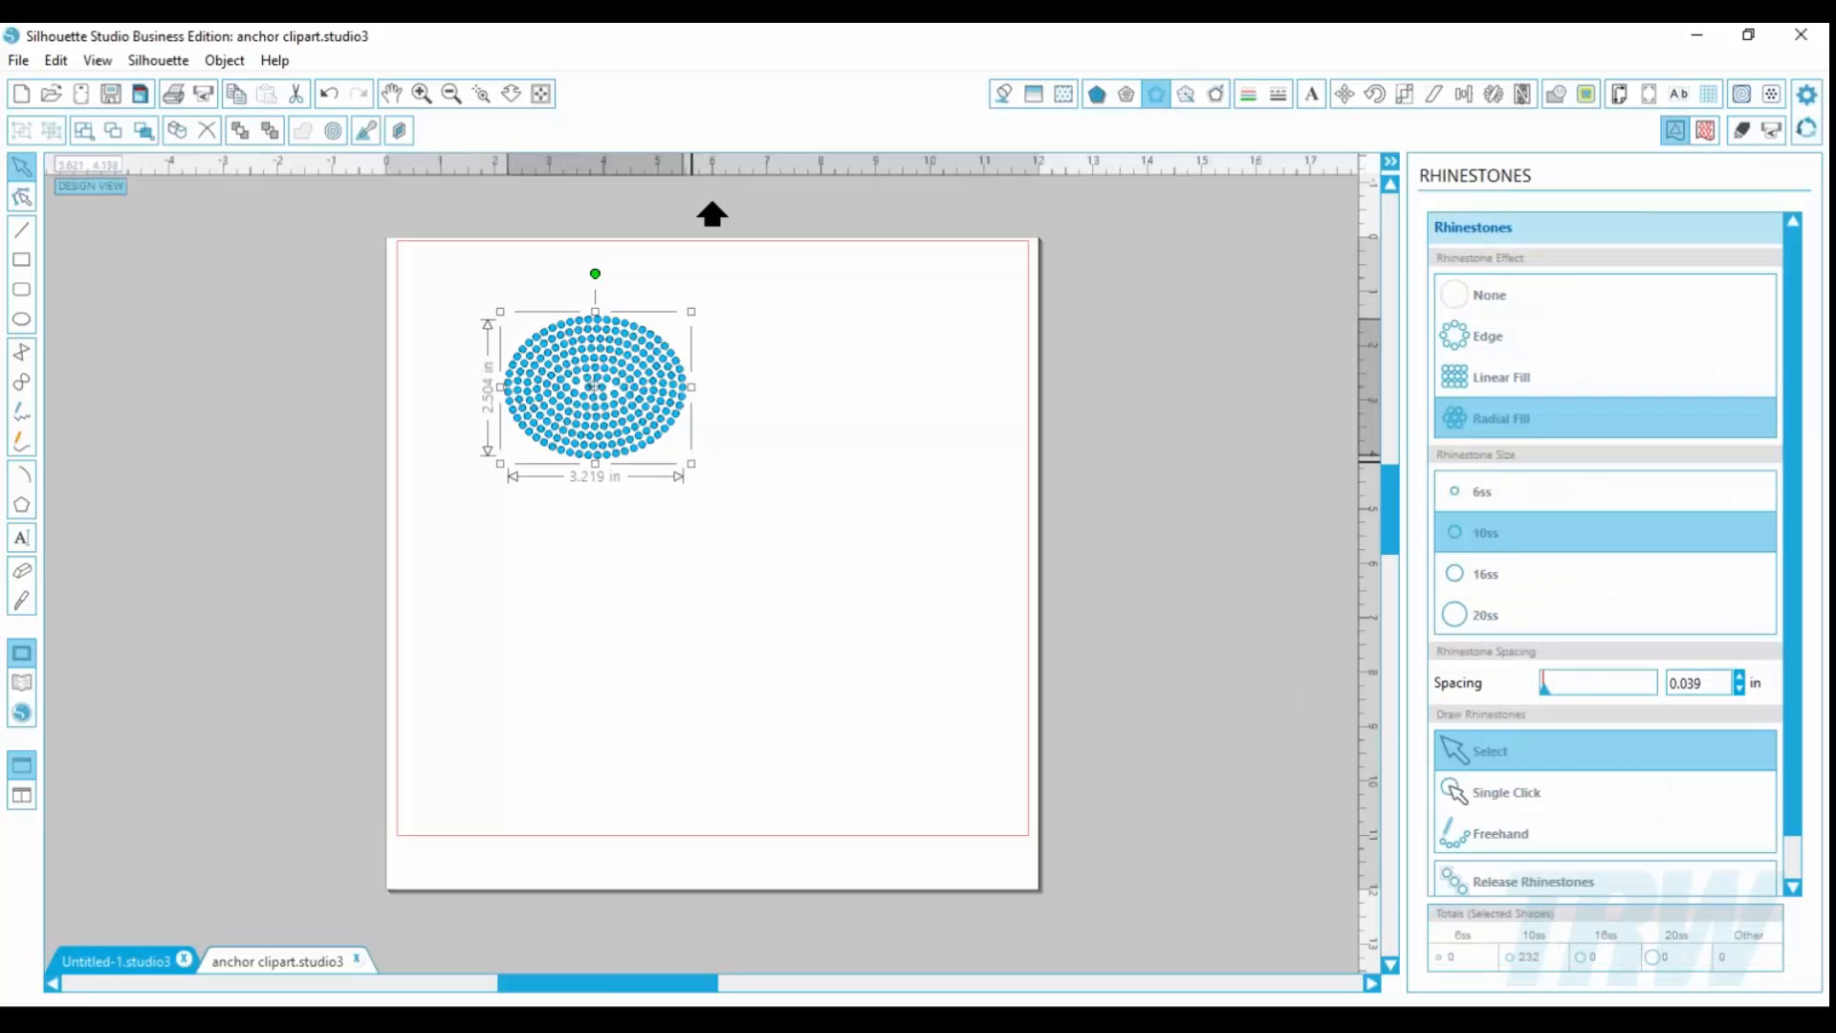
left_click_drag(691, 463, 718, 485)
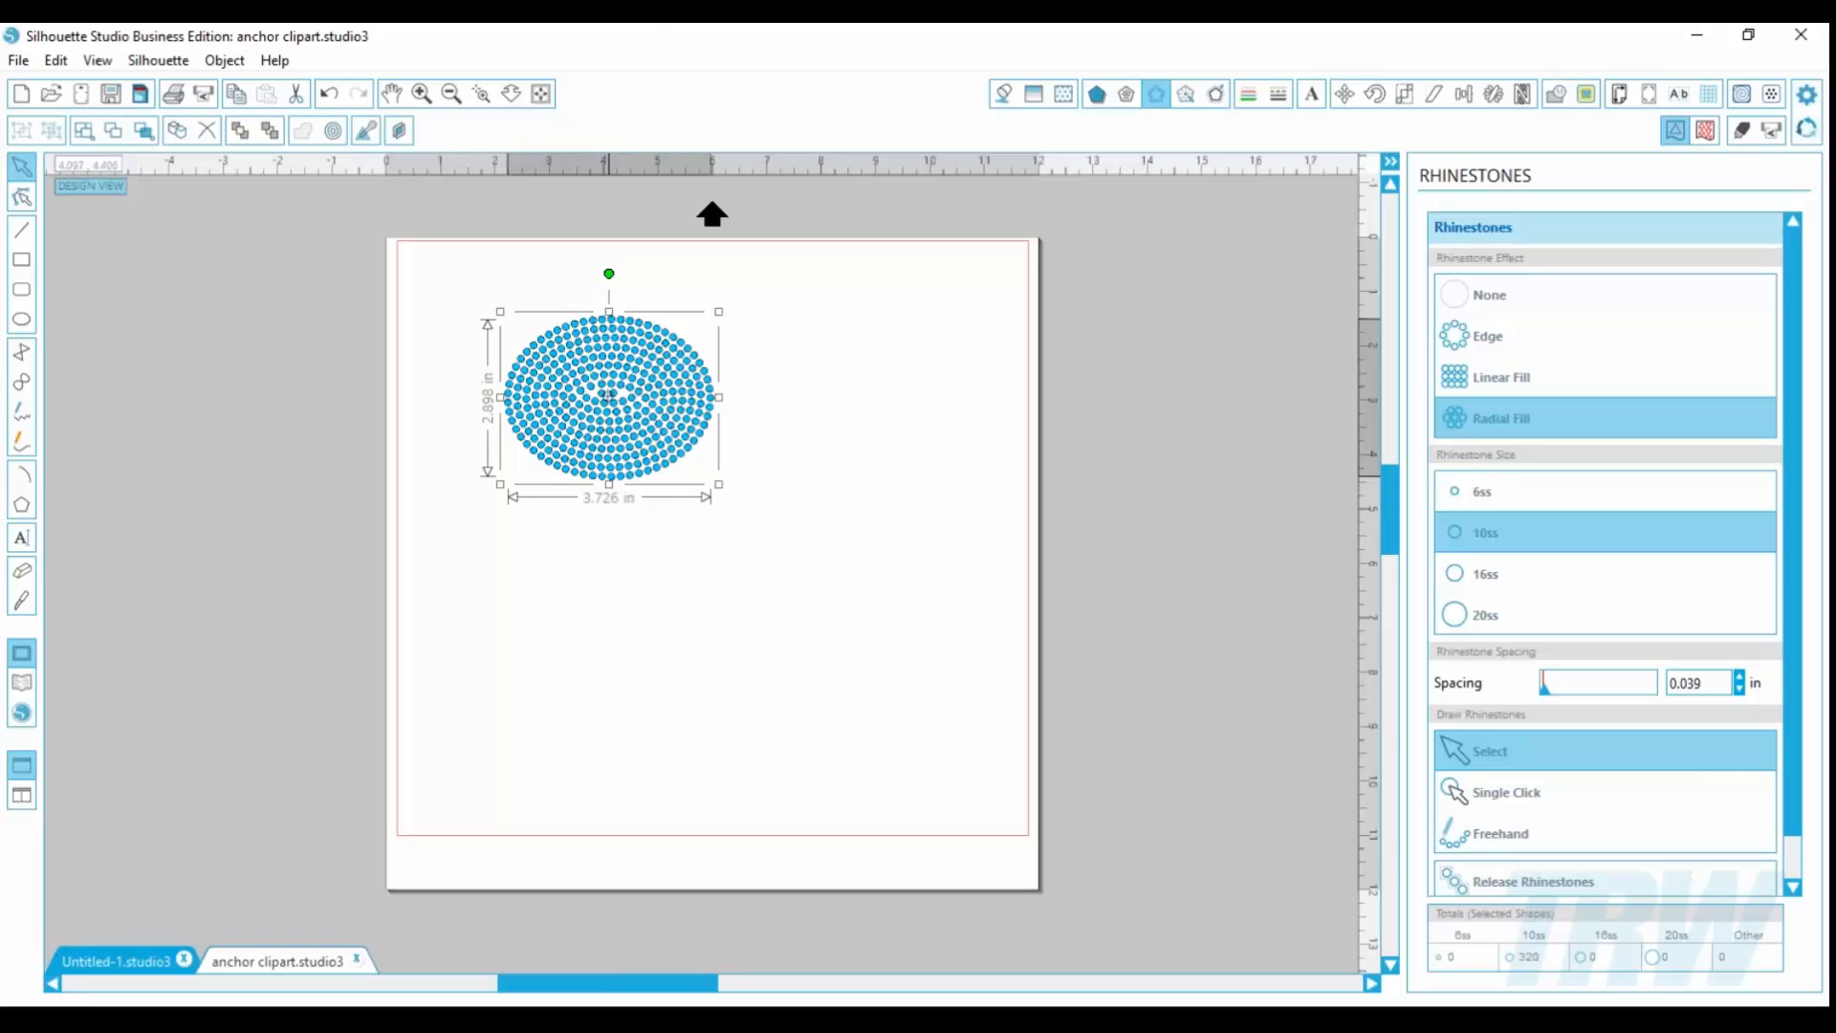
left_click_drag(609, 486, 601, 538)
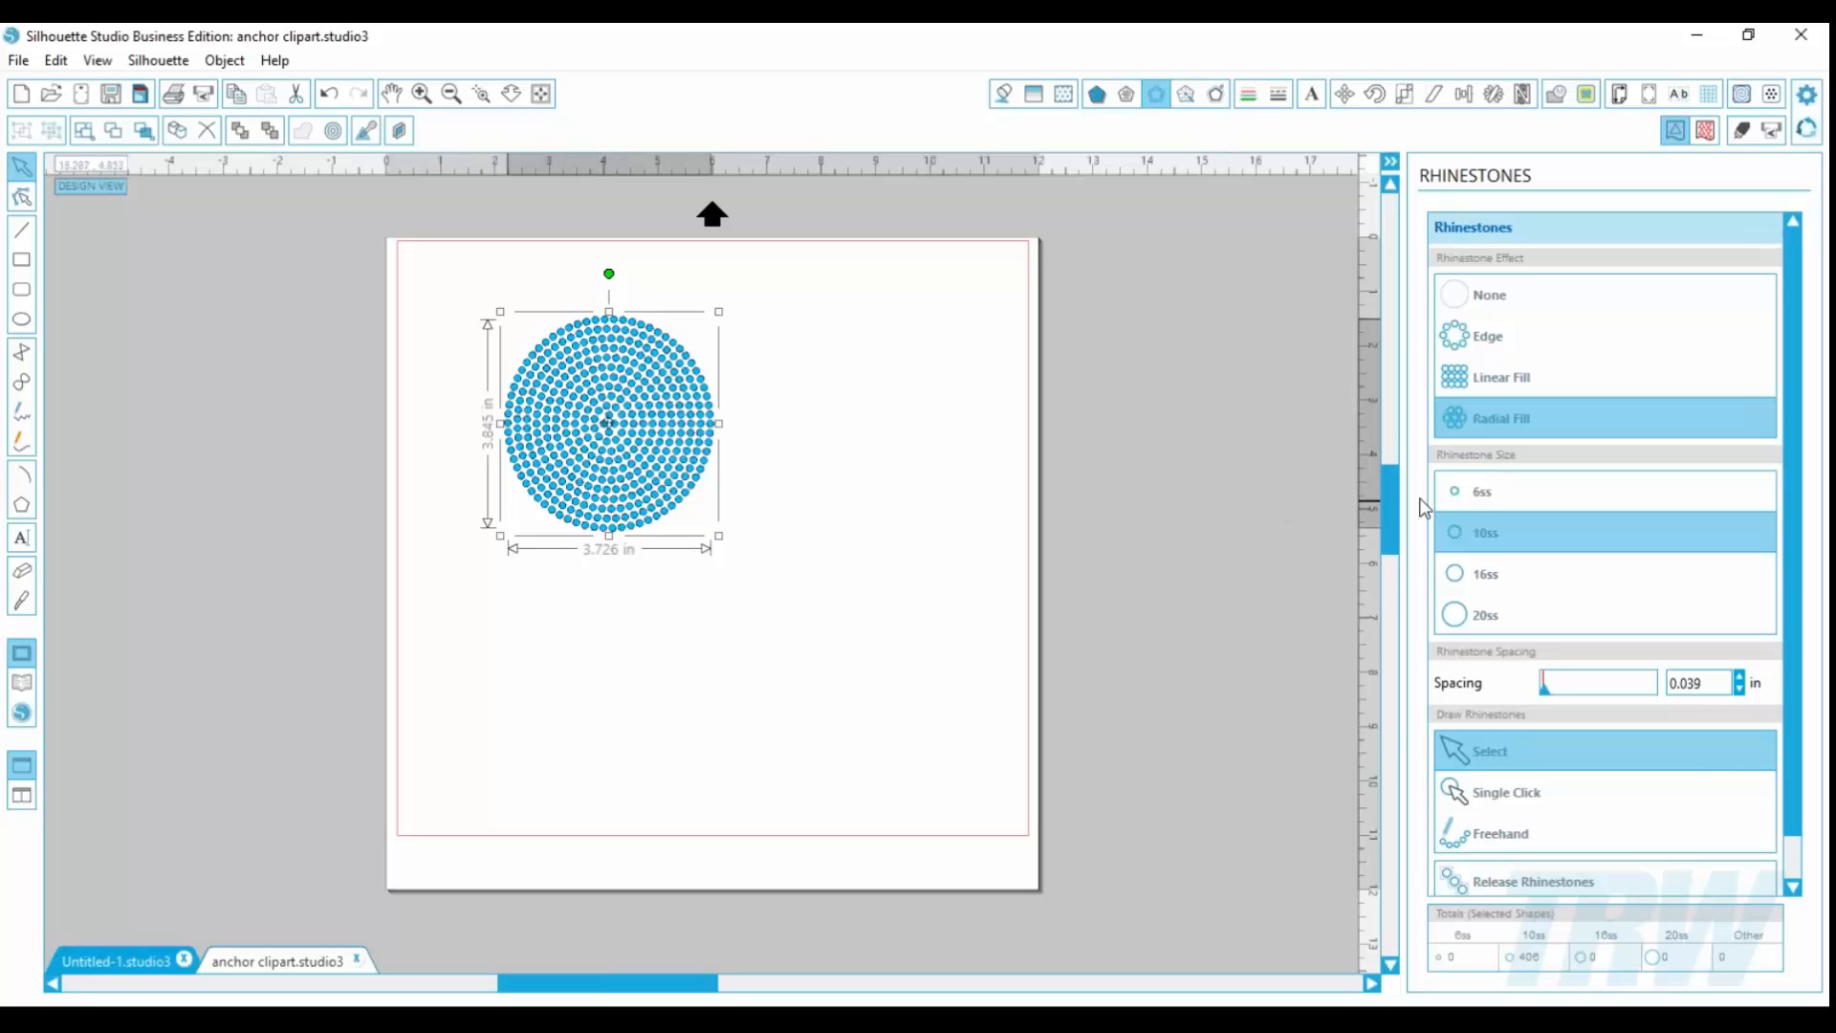
Step: Try the 6ss and 16ss rhinestone sizes on the radial fill and return it to 10ss
left_click(1482, 492)
left_click(1486, 532)
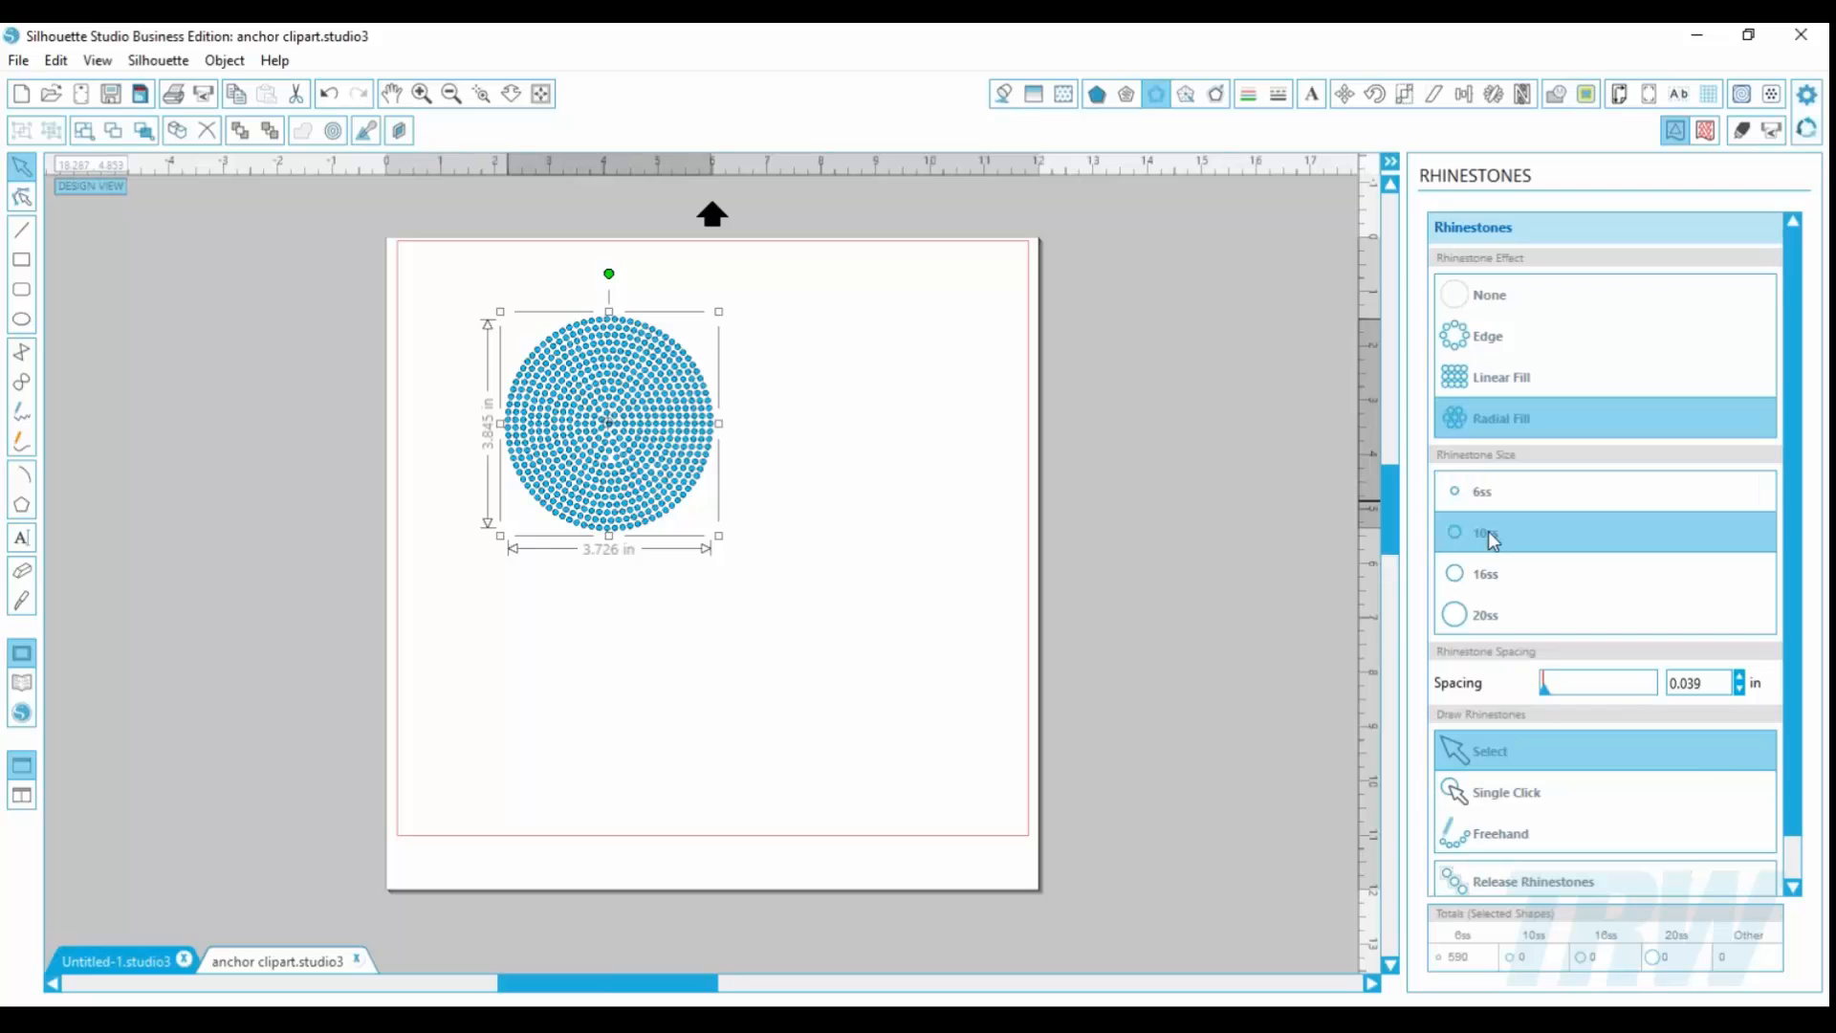
left_click(1509, 572)
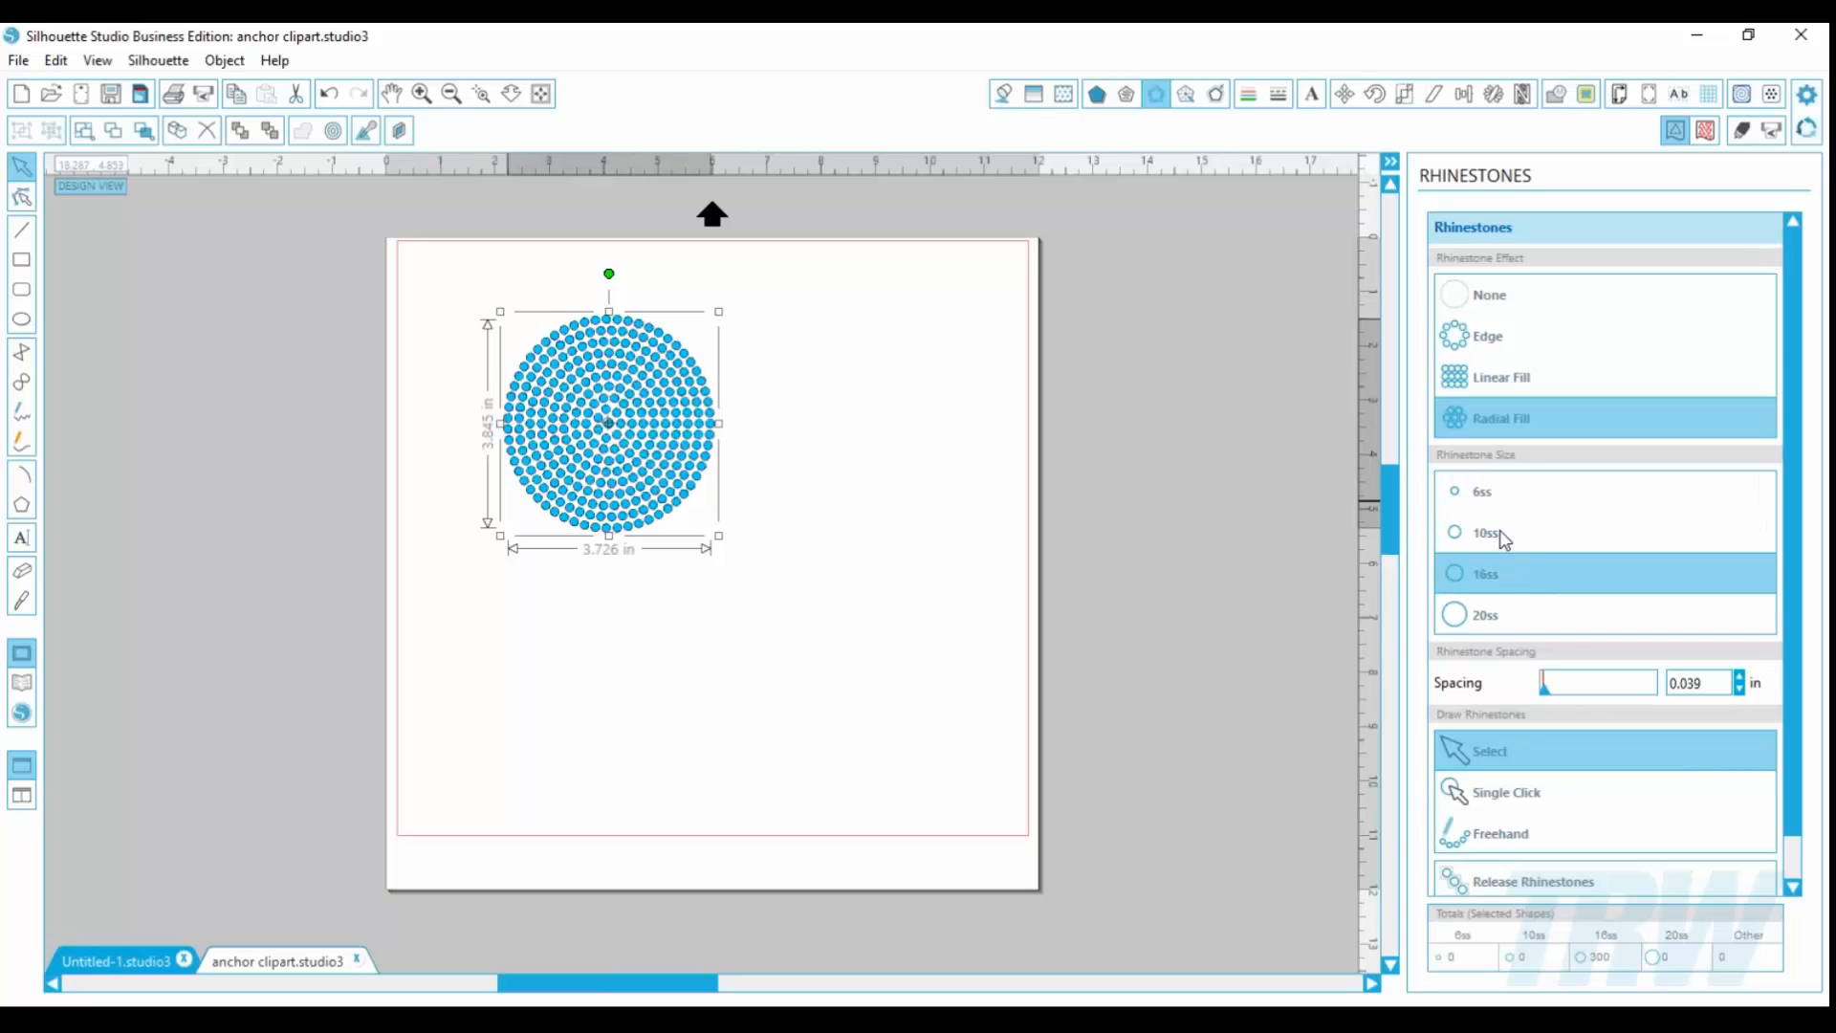
left_click(1499, 530)
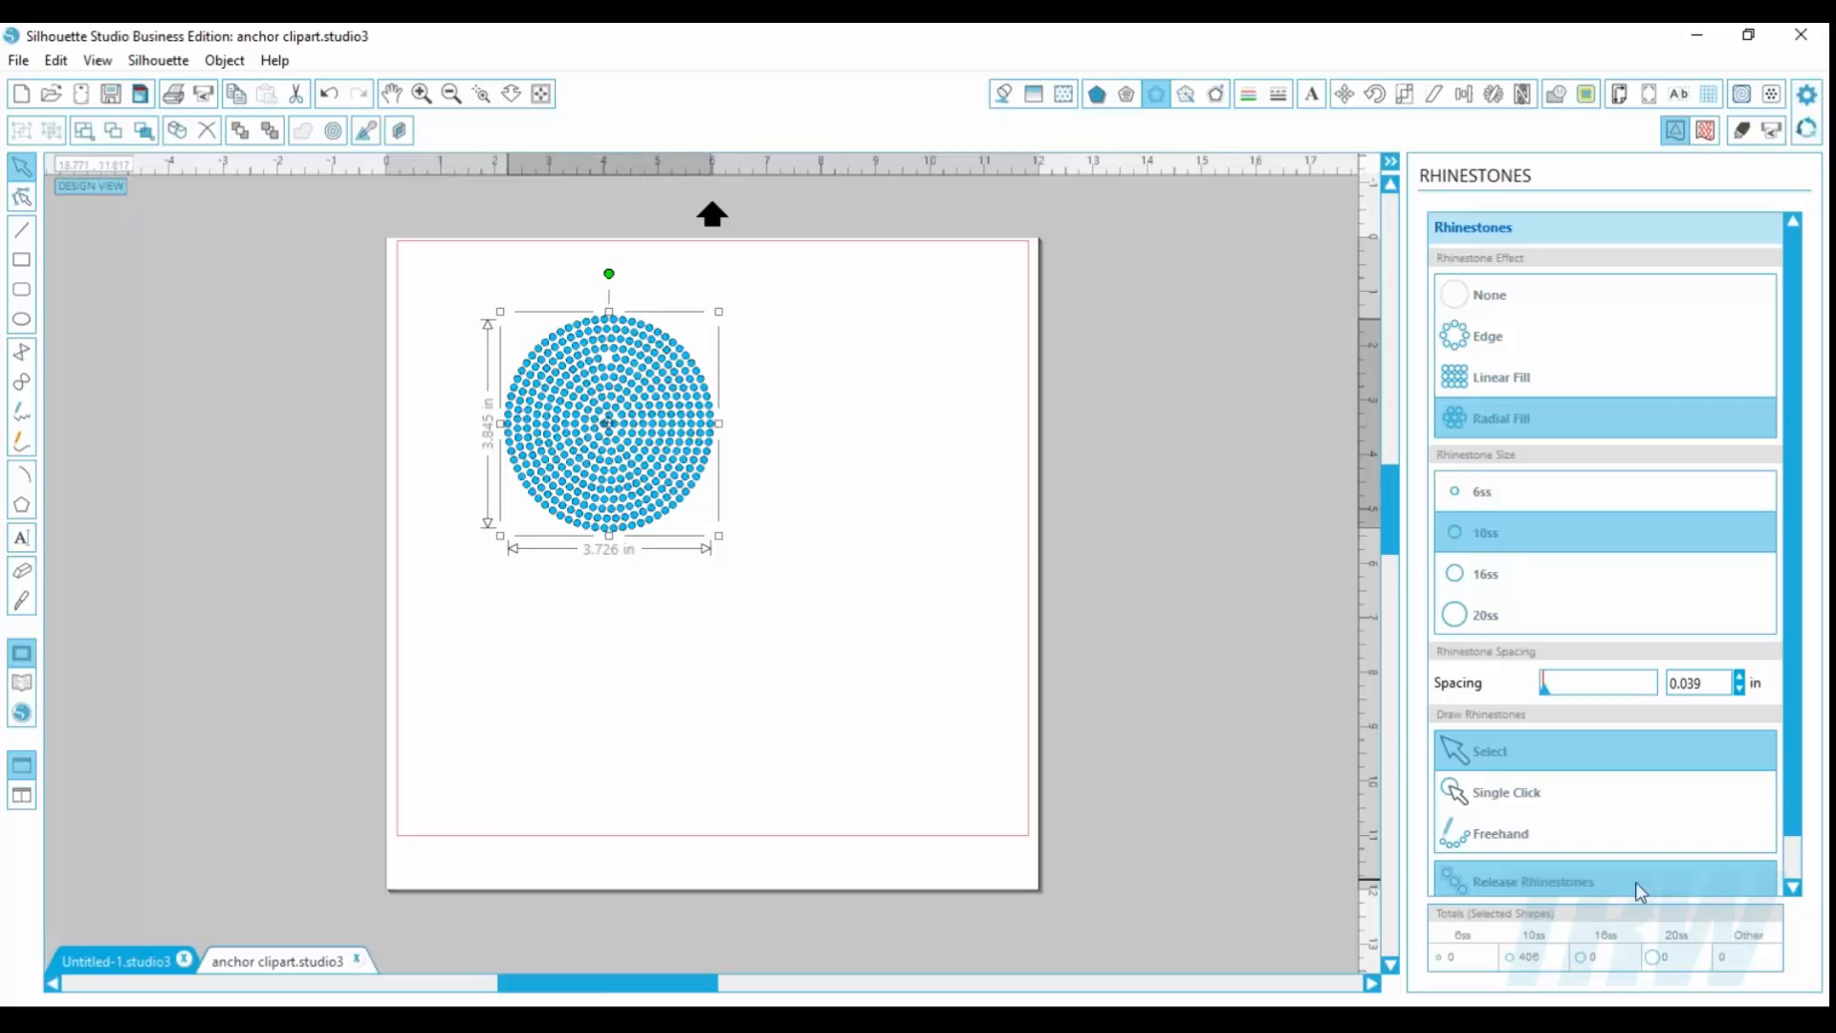
Step: Select a single rhinestone on the circle's upper edge and open the Scale settings to check its dimensions
left_click(550, 428)
left_click(636, 658)
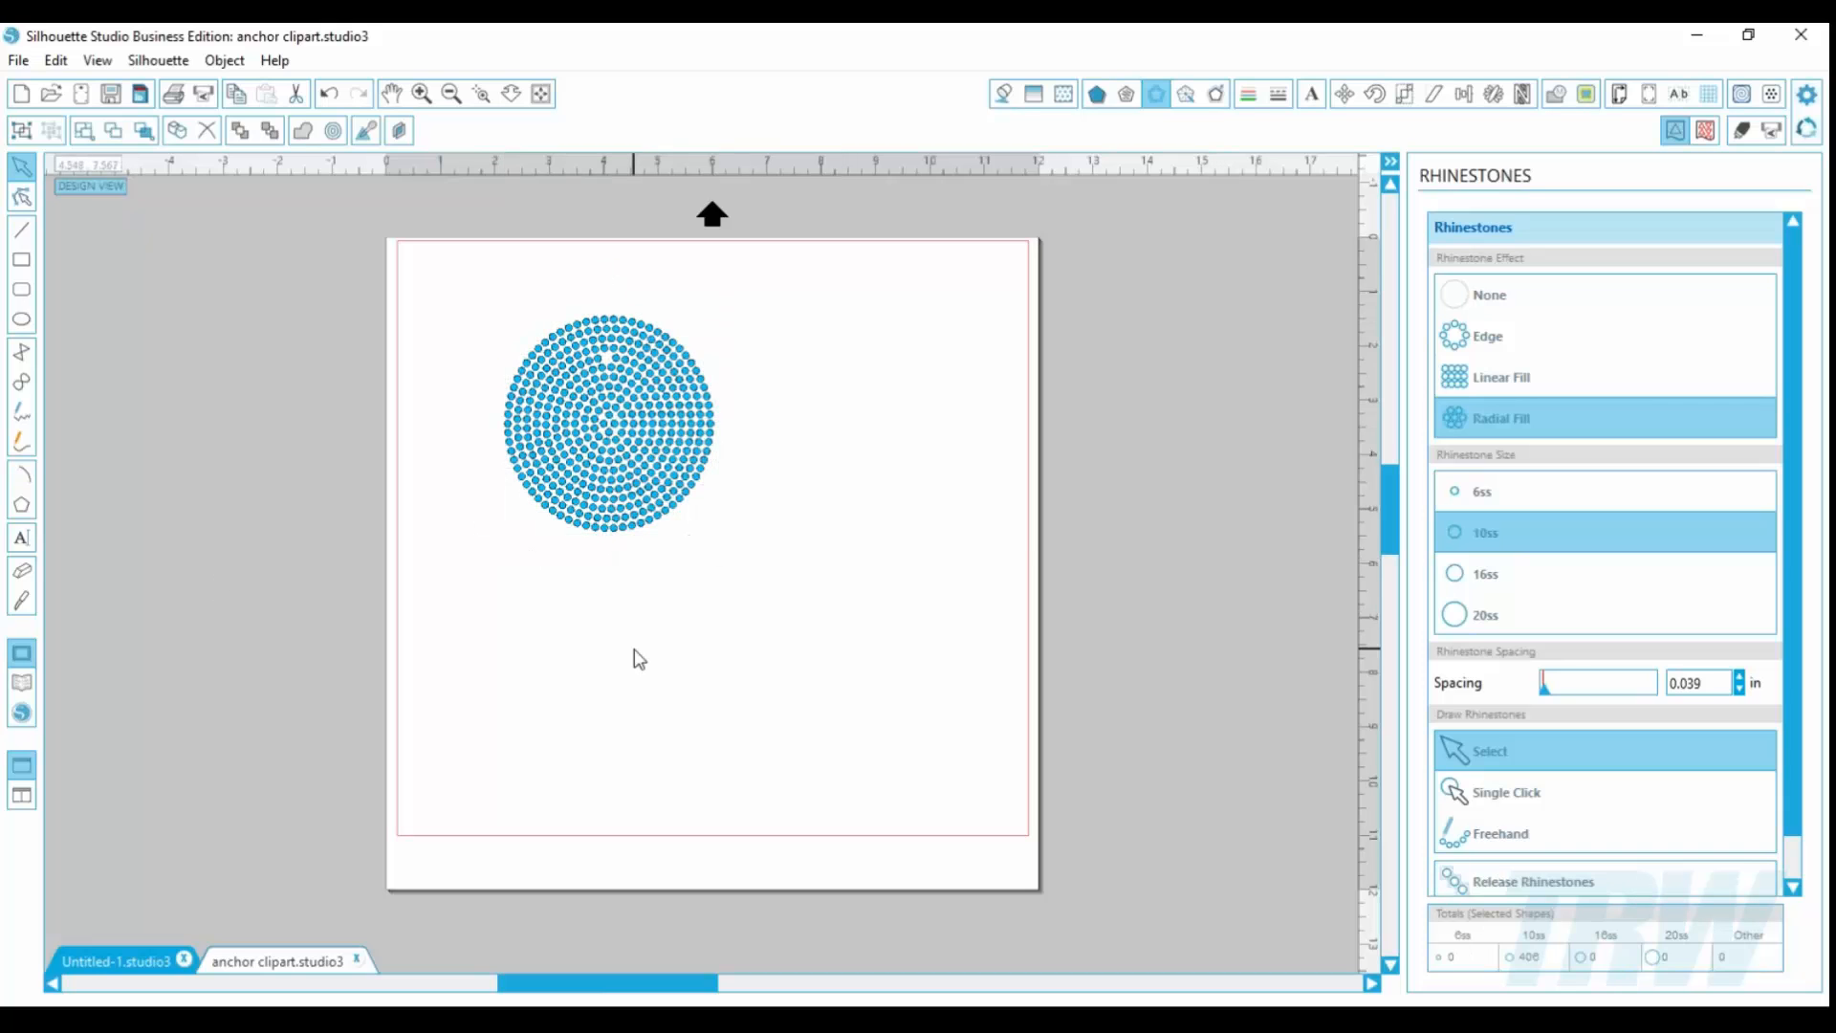
left_click(481, 94)
left_click(635, 371)
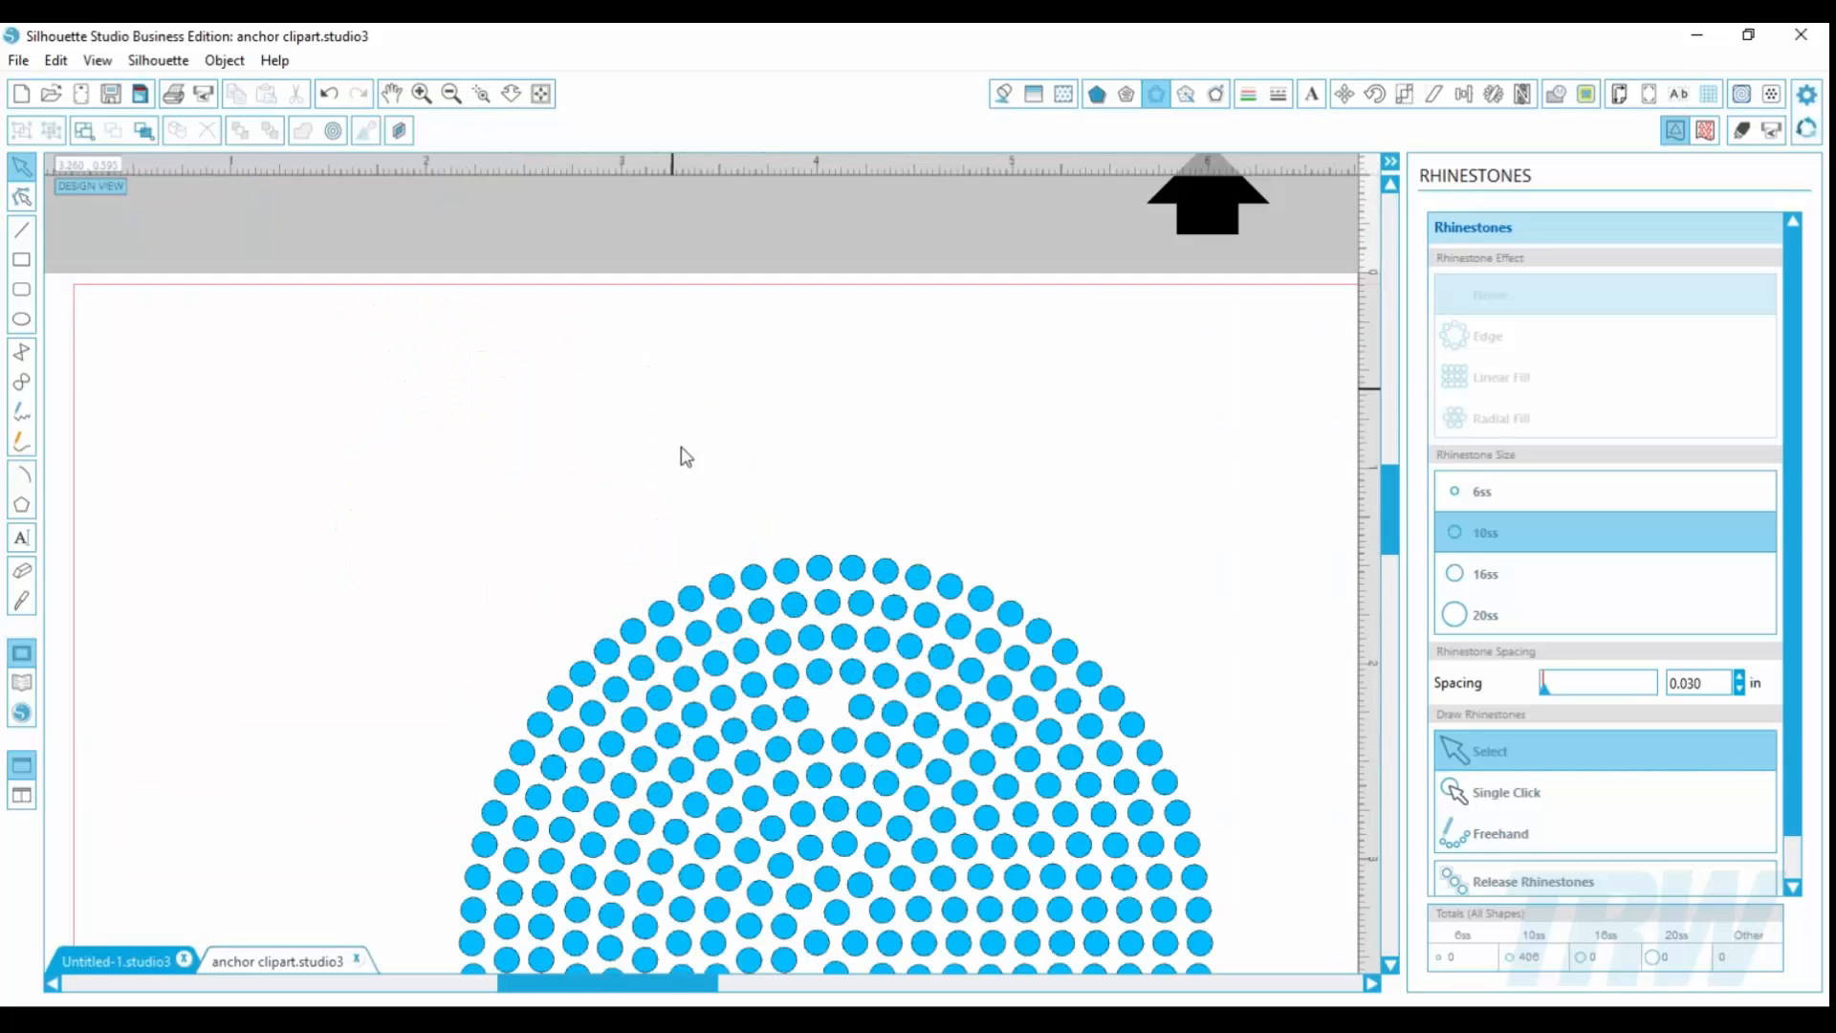
left_click(722, 585)
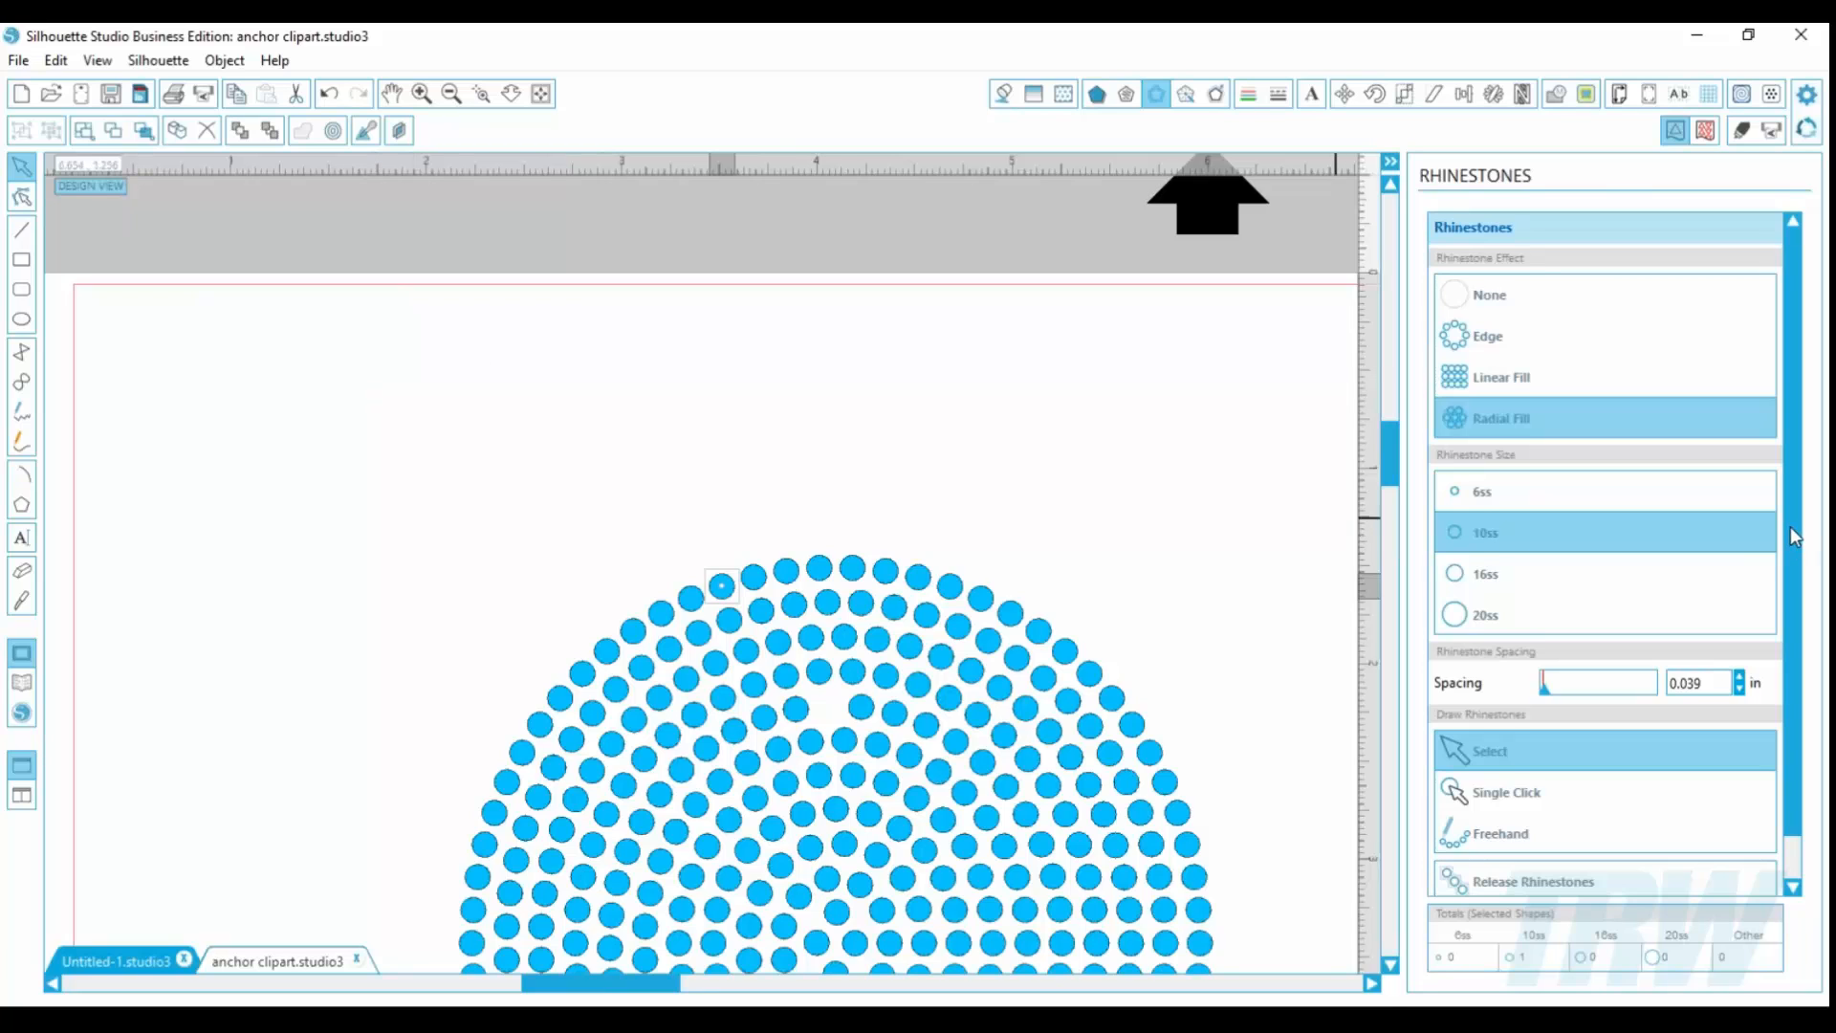
scroll(1799, 698, "down", 1)
scroll(1800, 698, "up", 1)
scroll(1812, 372, "down", 1)
left_click(1406, 95)
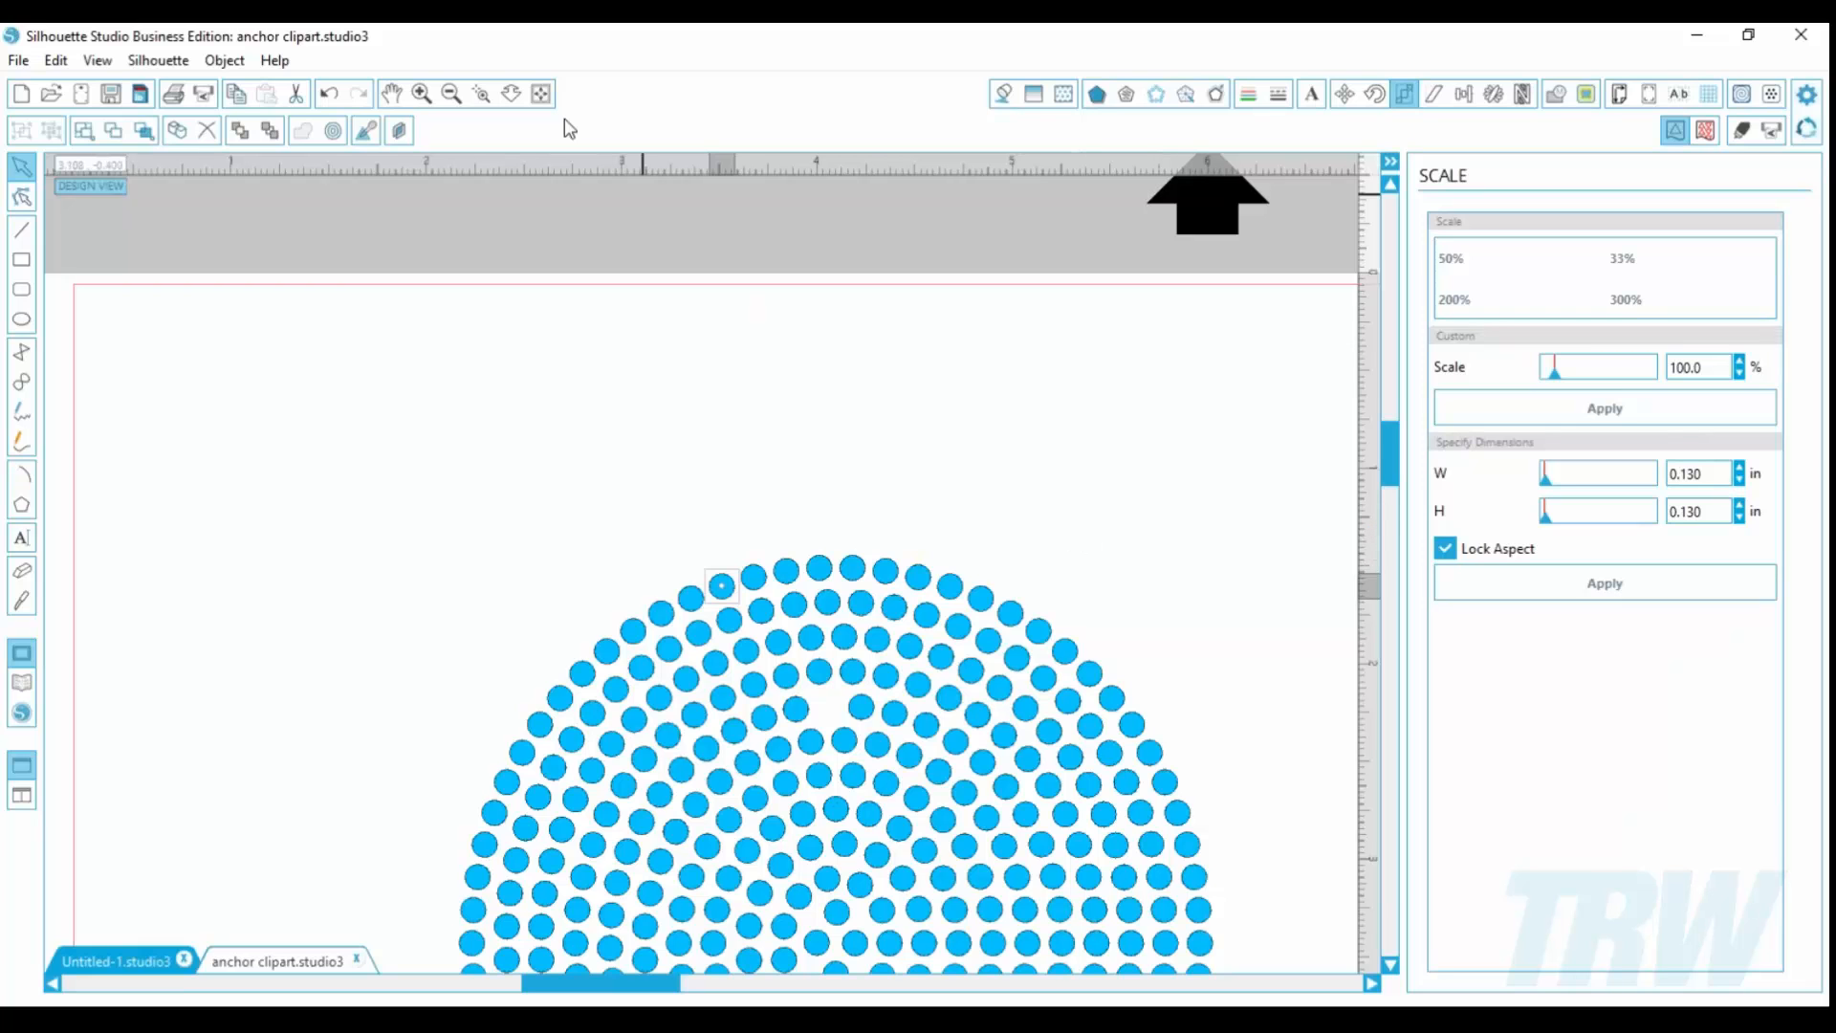
Step: Delete the whole radial rhinestone circle from the page
left_click(541, 94)
left_click_drag(837, 639, 378, 205)
key("Delete")
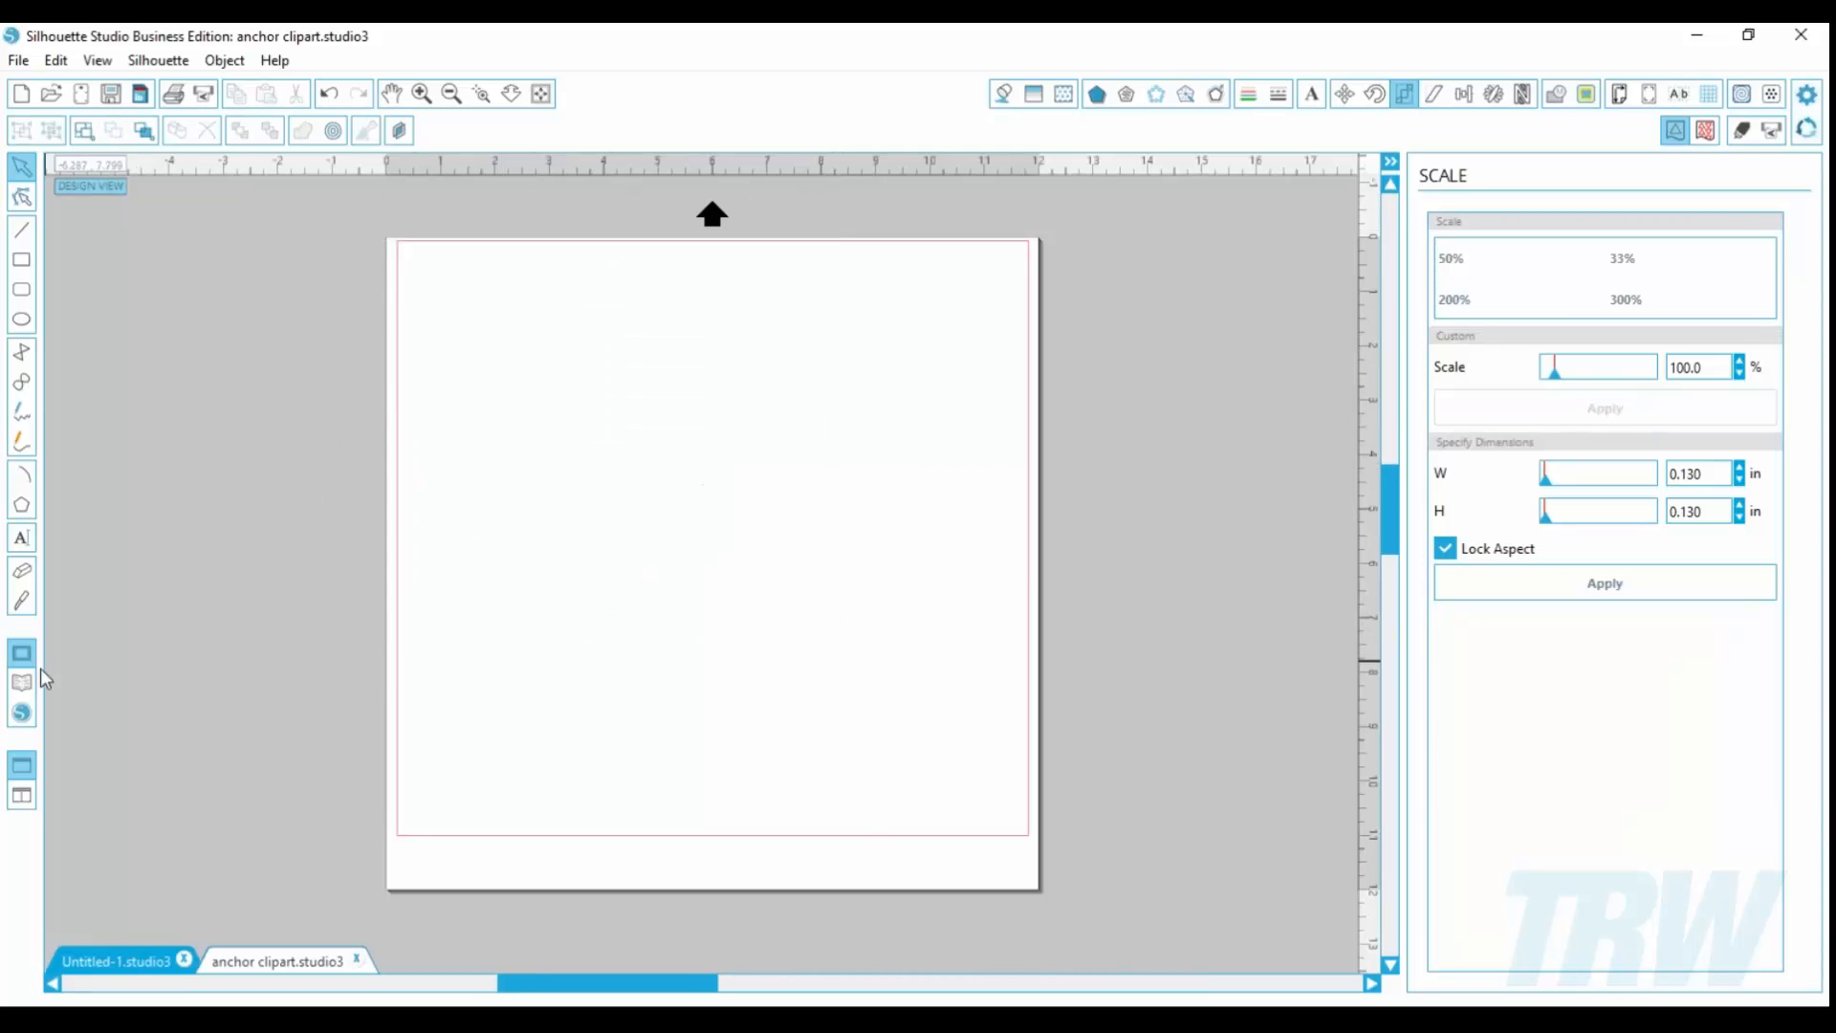
Step: Add the TRW Dog Lover SVG design from the My Own Designs library folder to the document
left_click(22, 683)
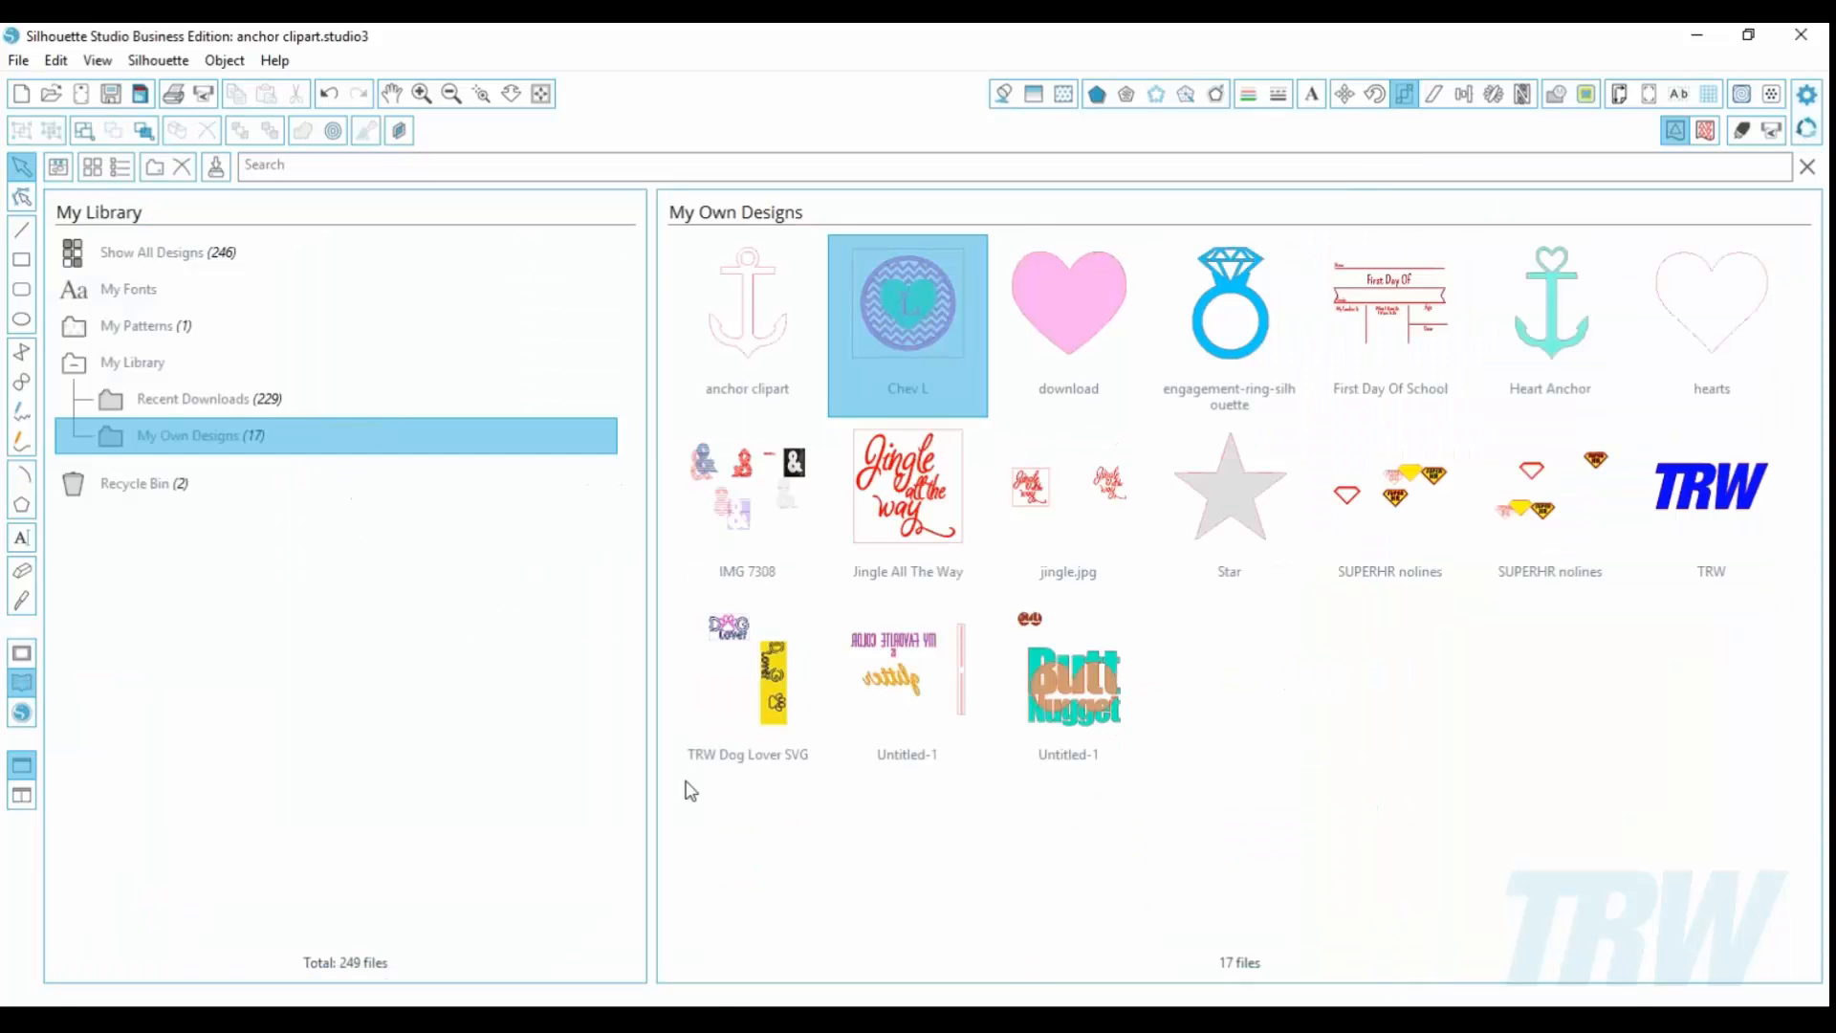
left_click(779, 705)
double_click(779, 705)
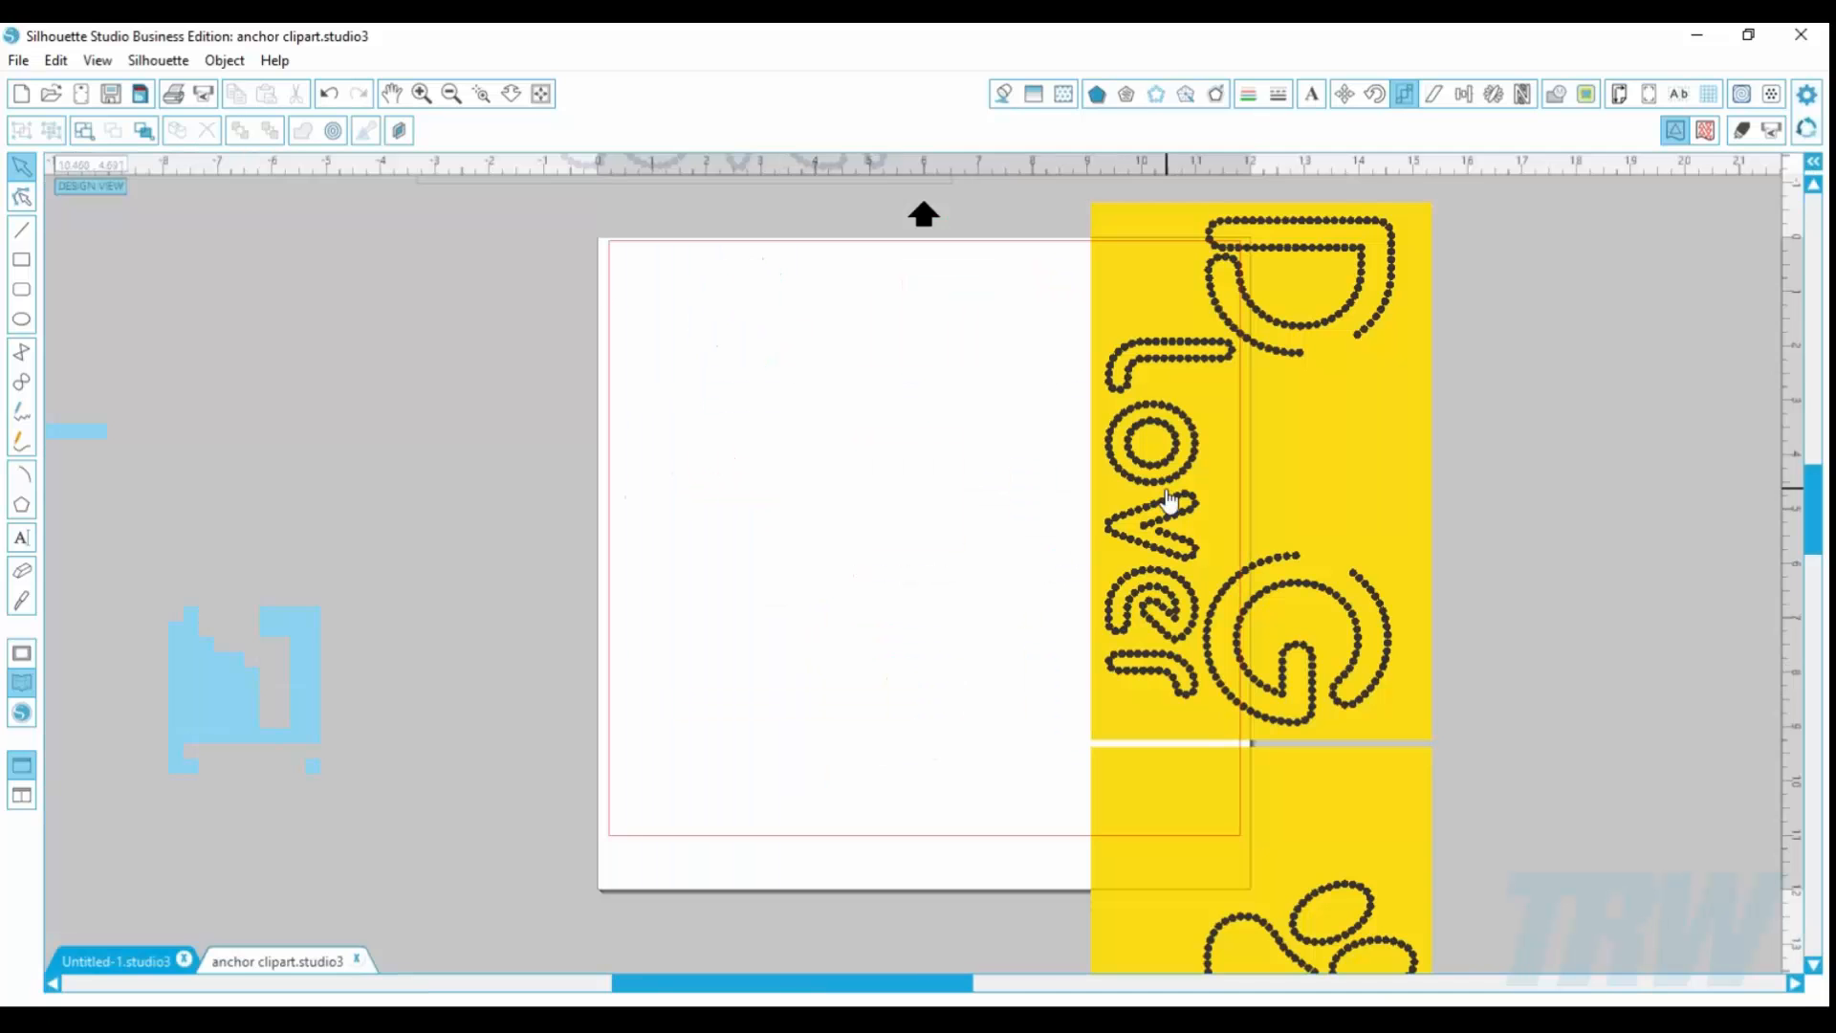
Step: Move the yellow lettering template off the page to its left side and place the yellow paw template on the page
left_click_drag(1291, 389, 533, 432)
left_click_drag(1177, 794, 881, 323)
left_click_drag(593, 503, 498, 491)
scroll(1465, 739, "down", 1)
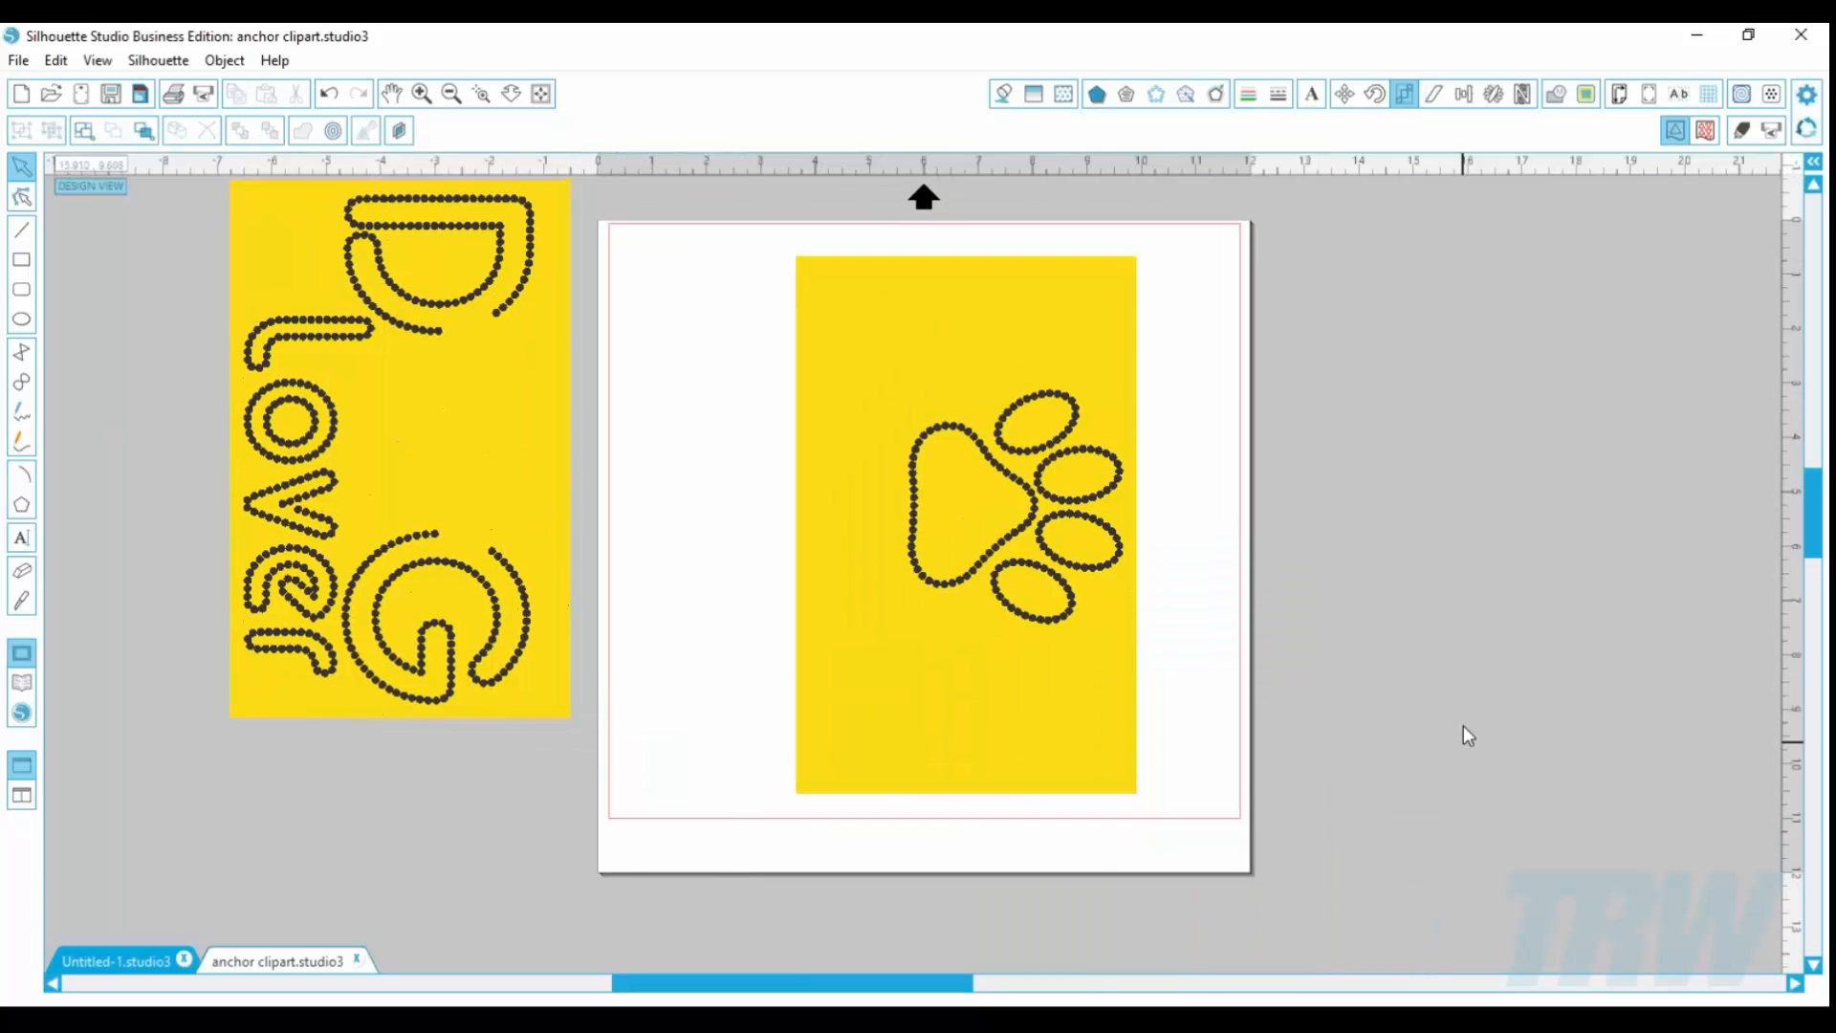
scroll(1438, 715, "up", 6)
scroll(1431, 701, "down", 4)
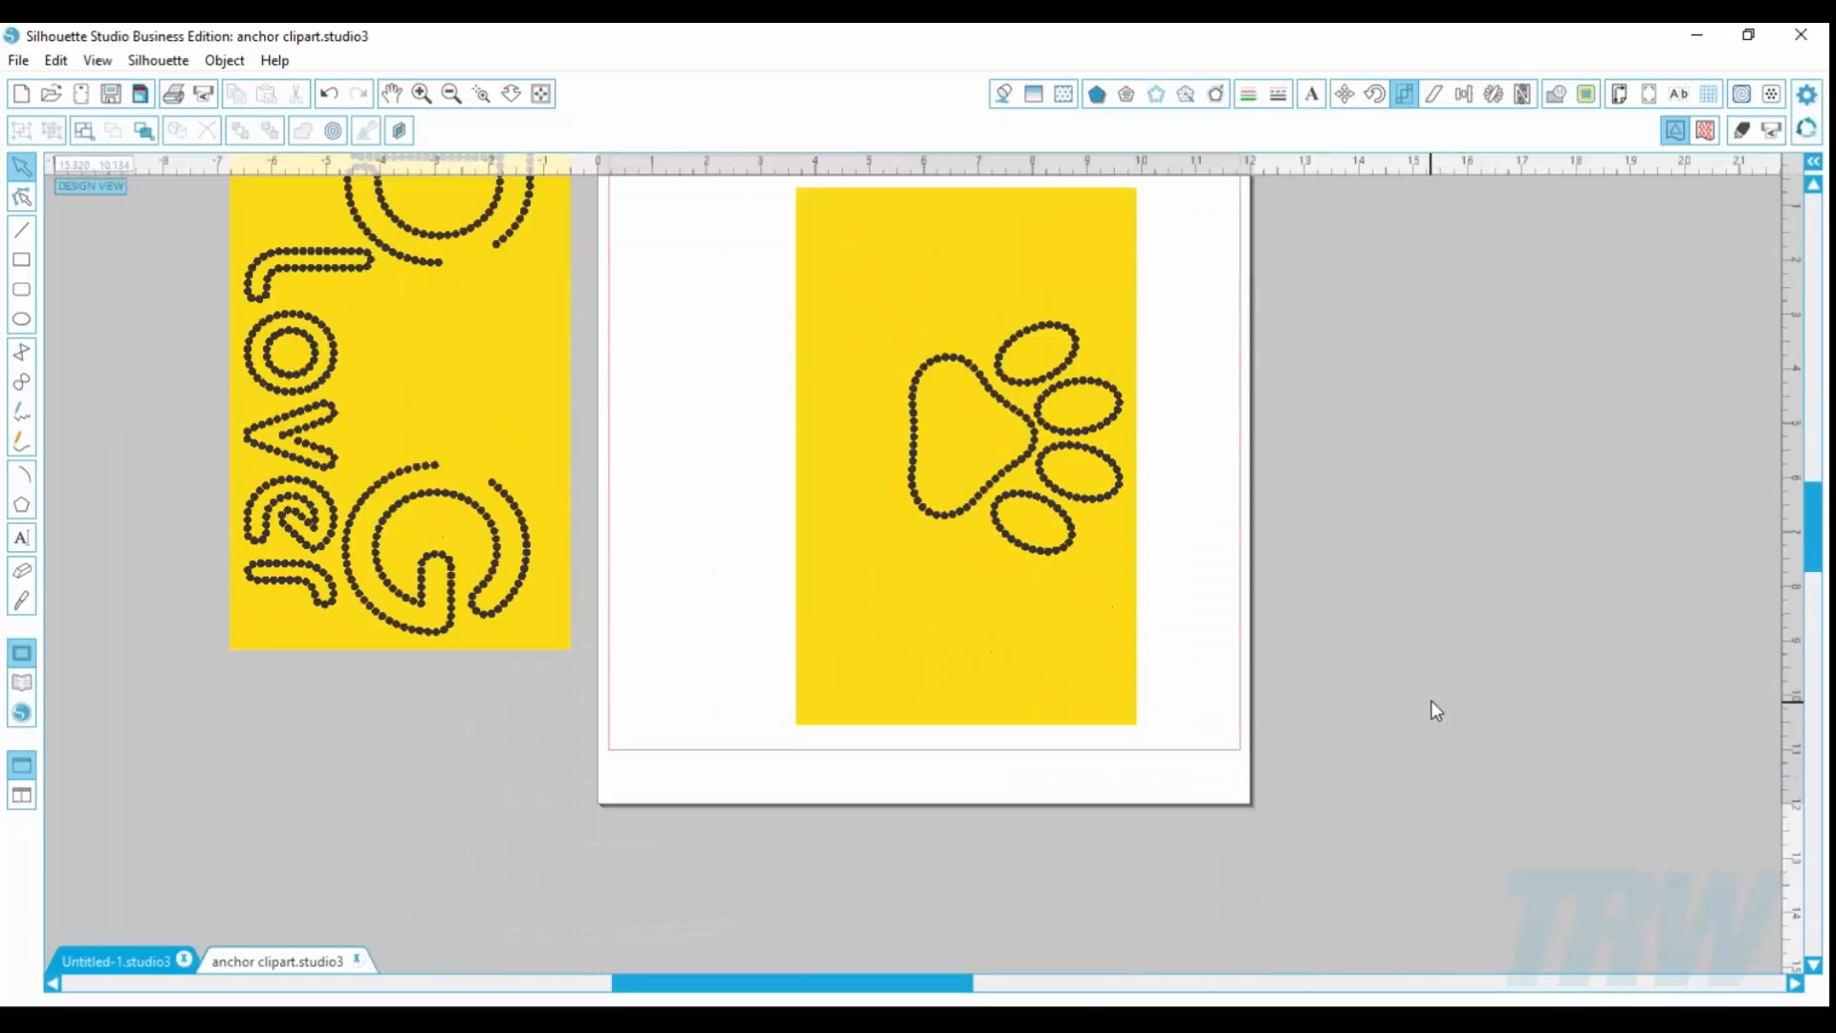
scroll(1429, 696, "up", 2)
scroll(1432, 703, "up", 2)
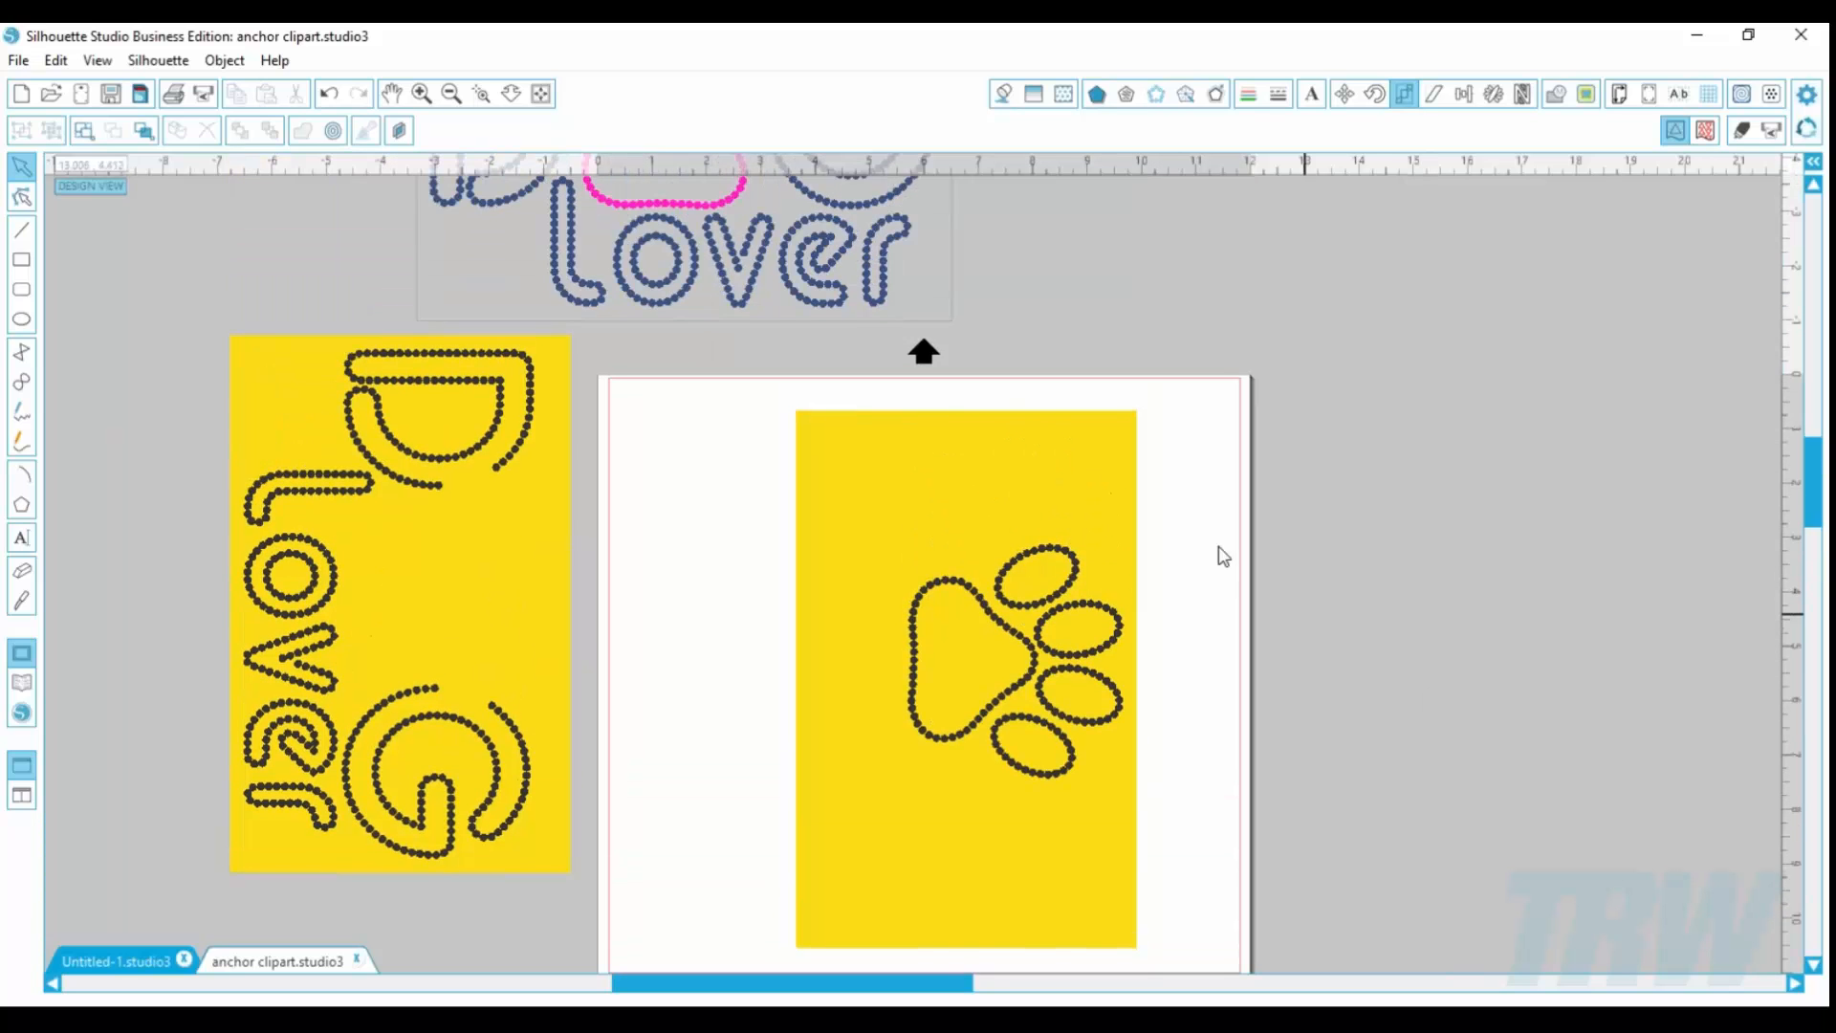
Step: Ungroup the paw template and delete its yellow background rectangle
left_click(1107, 522)
right_click(1107, 521)
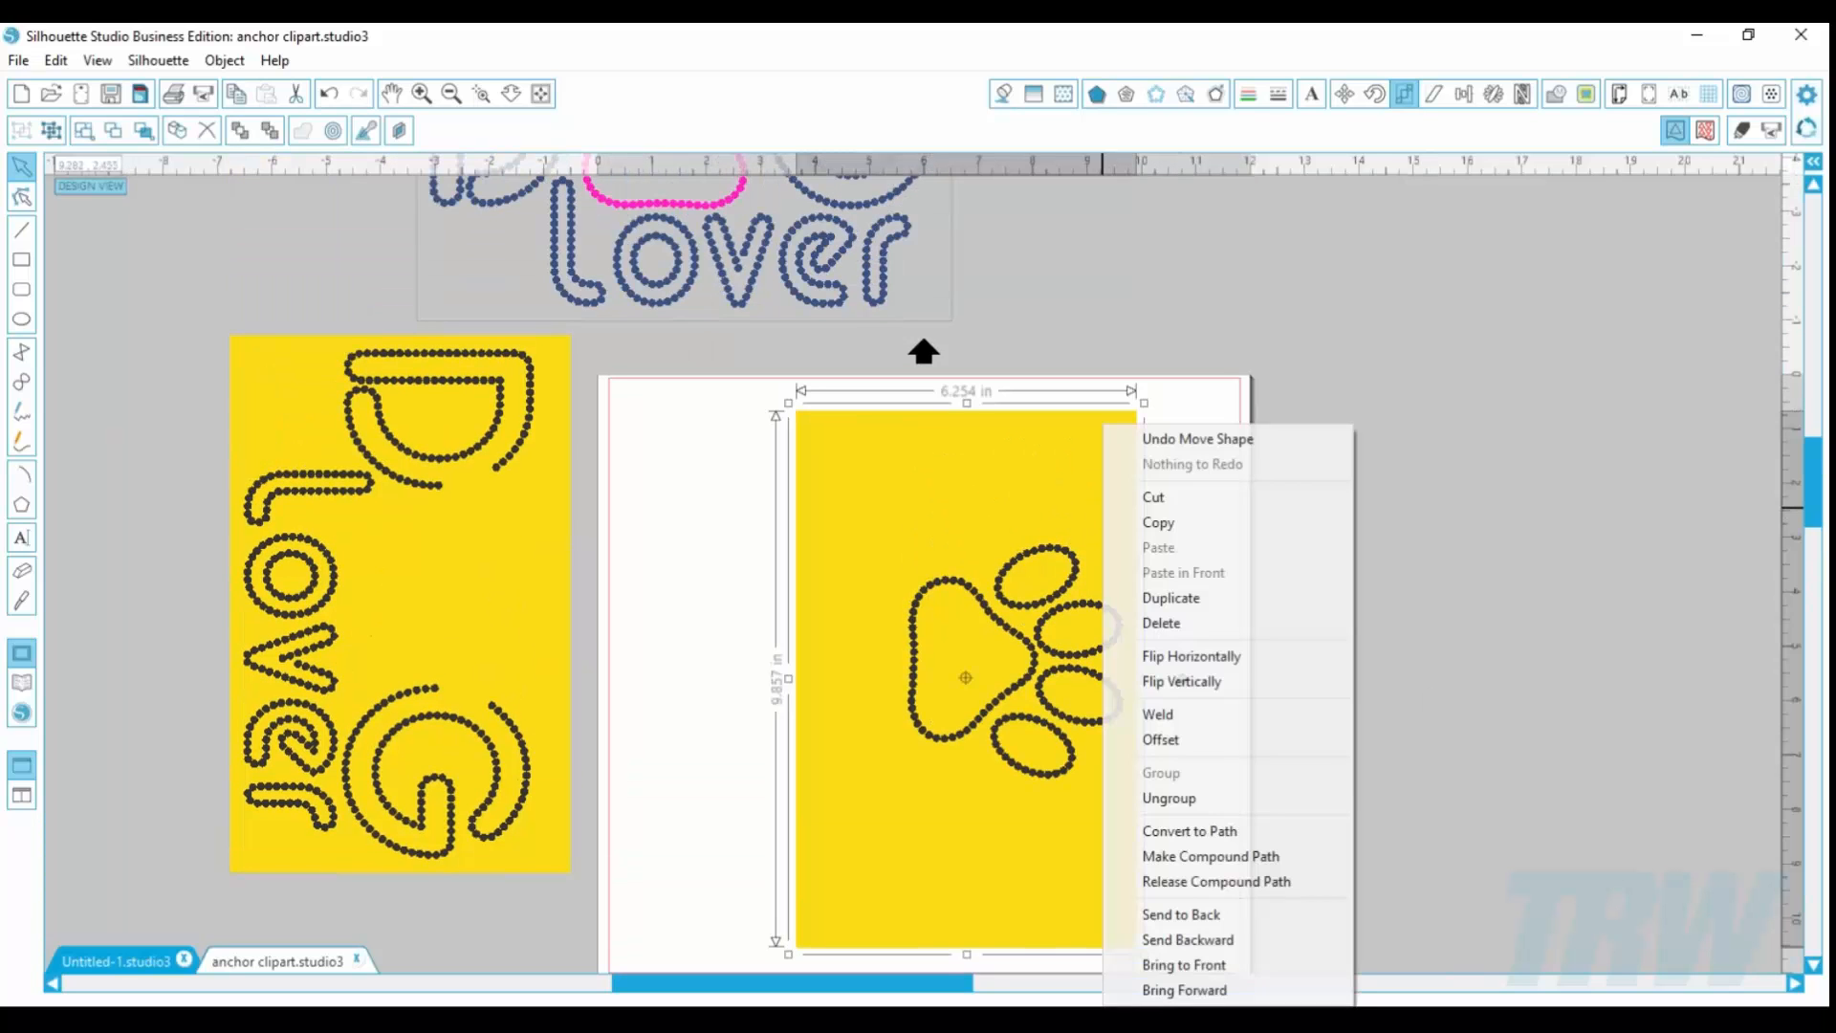
left_click(1214, 798)
left_click(1202, 701)
left_click(950, 508)
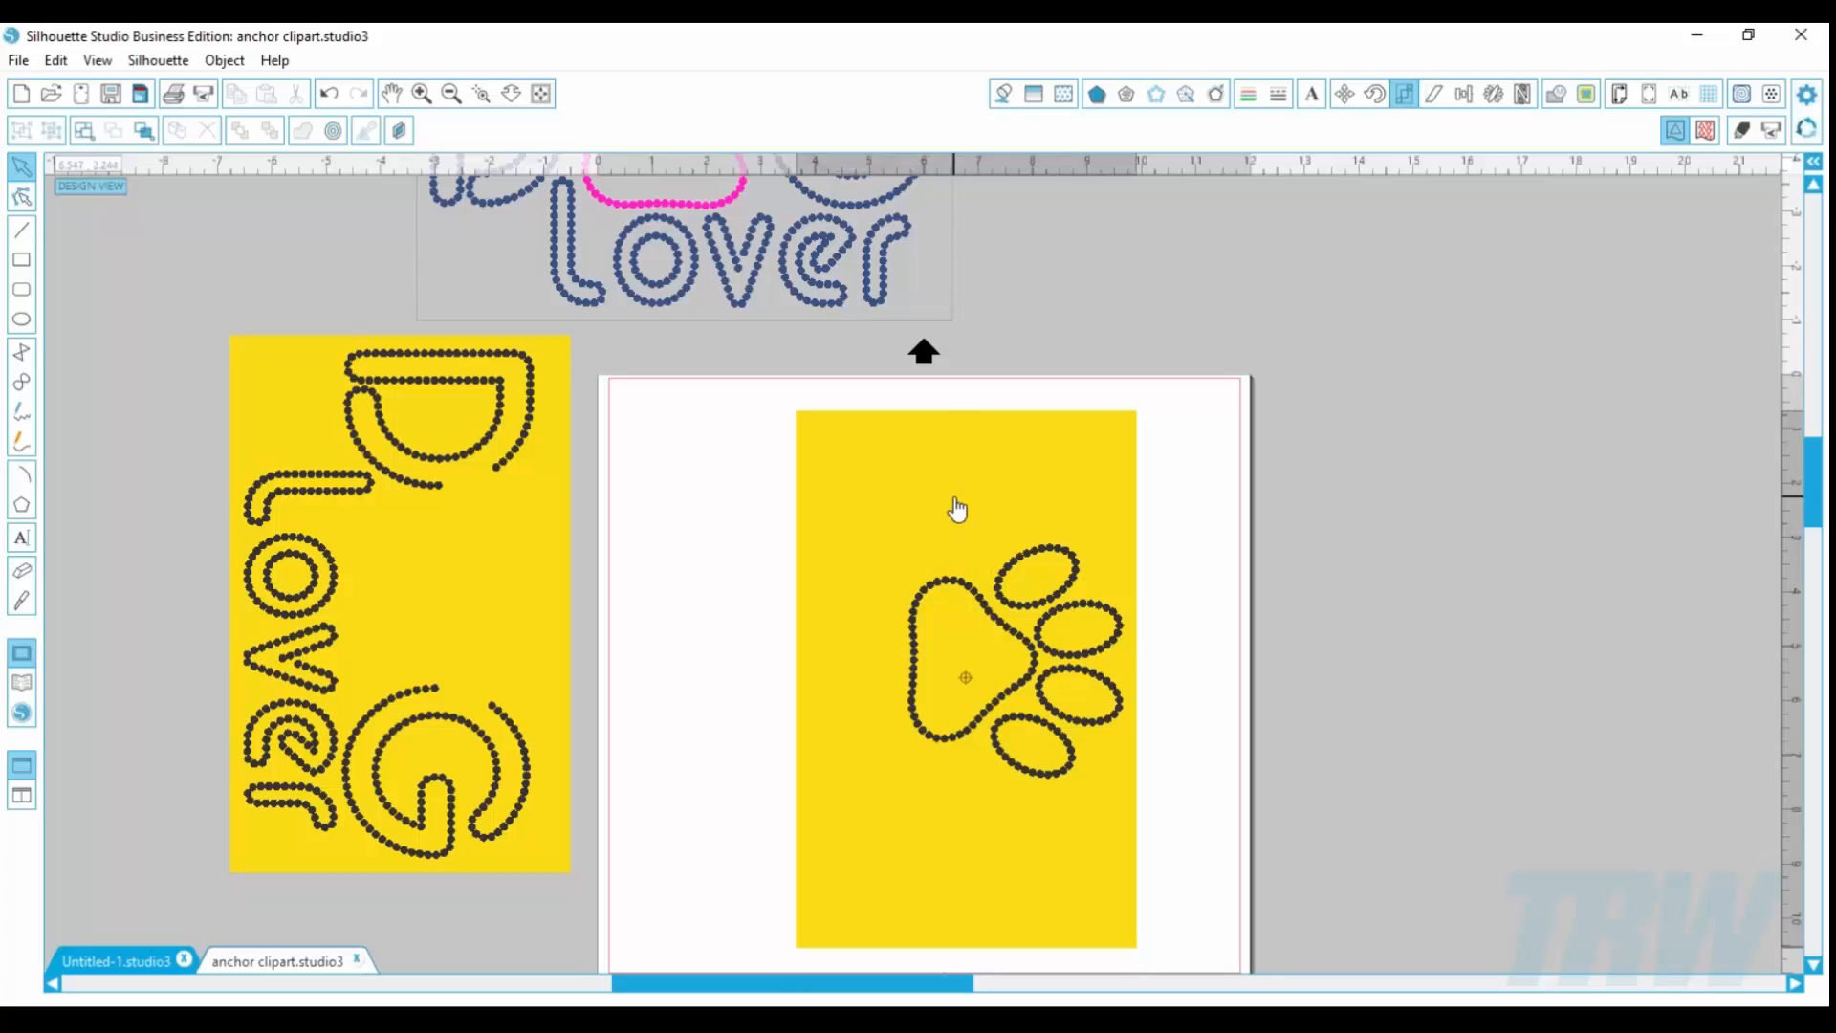
key("Delete")
Step: Select a single rhinestone on the upper edge of the paw's large pad to check its size, then deselect it
left_click_drag(784, 485, 1122, 811)
left_click(852, 831)
left_click(483, 93)
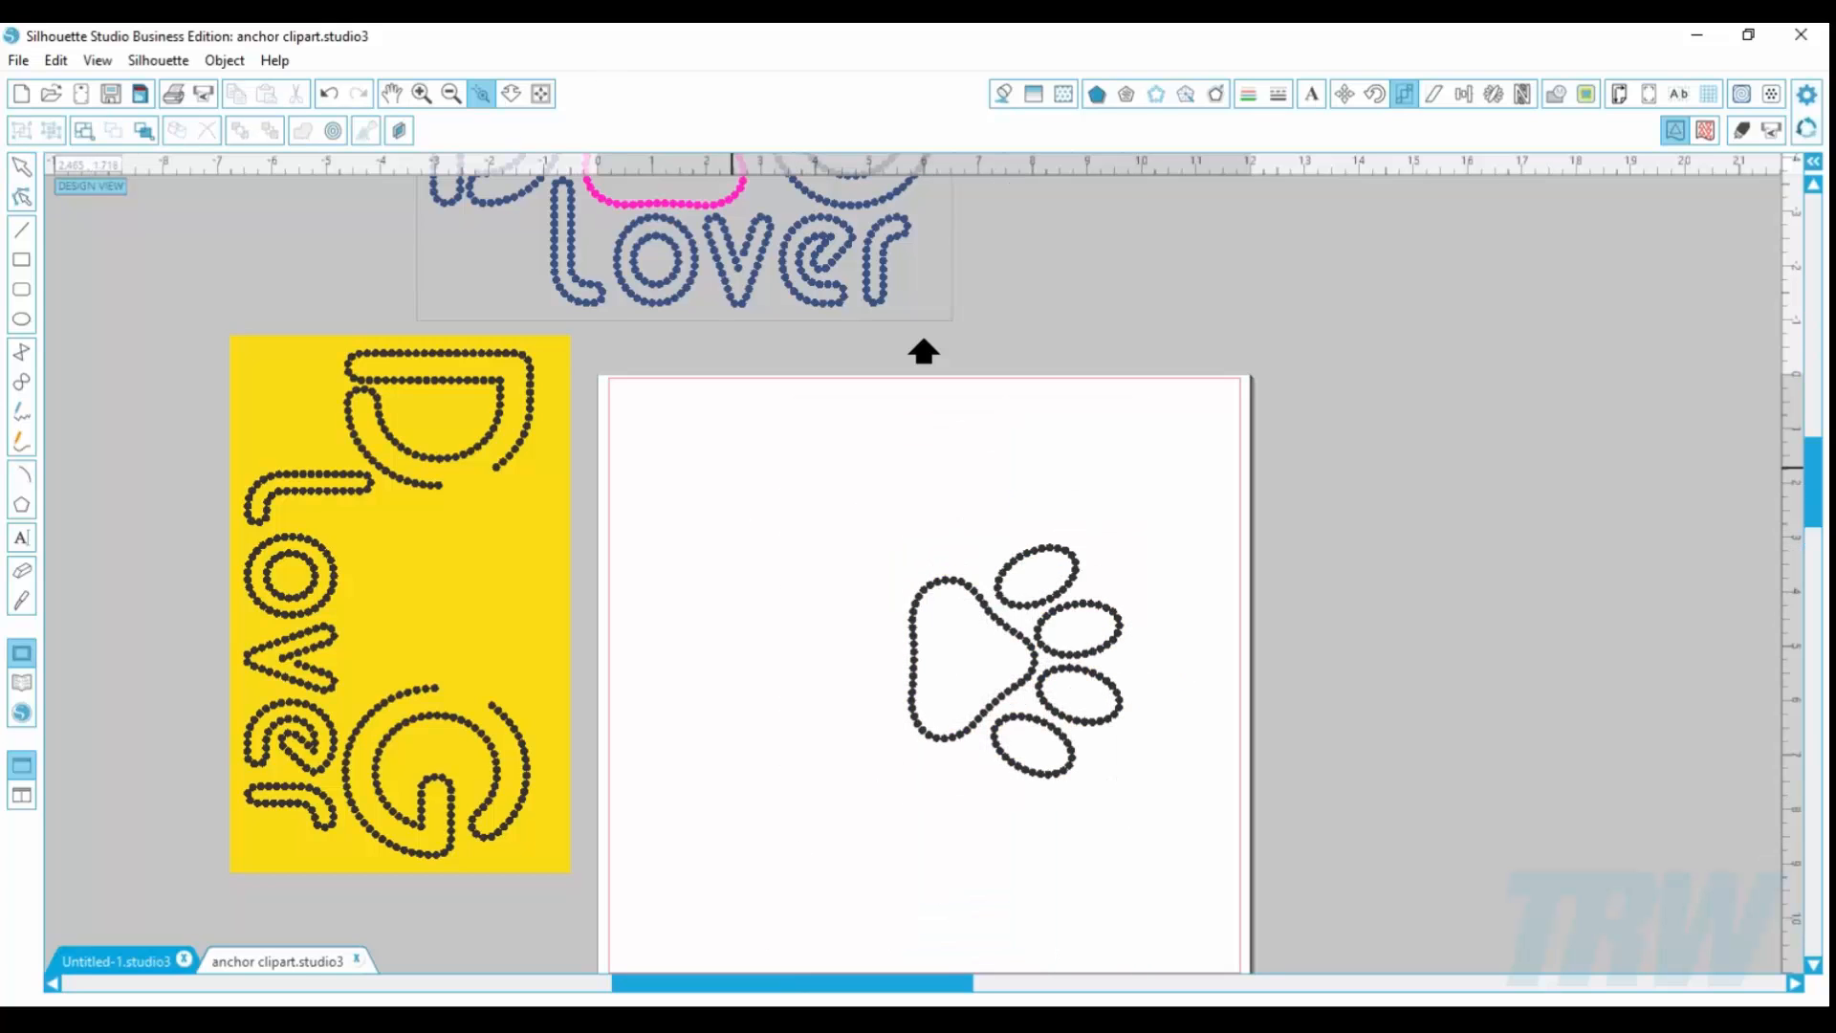
left_click_drag(778, 471, 1217, 758)
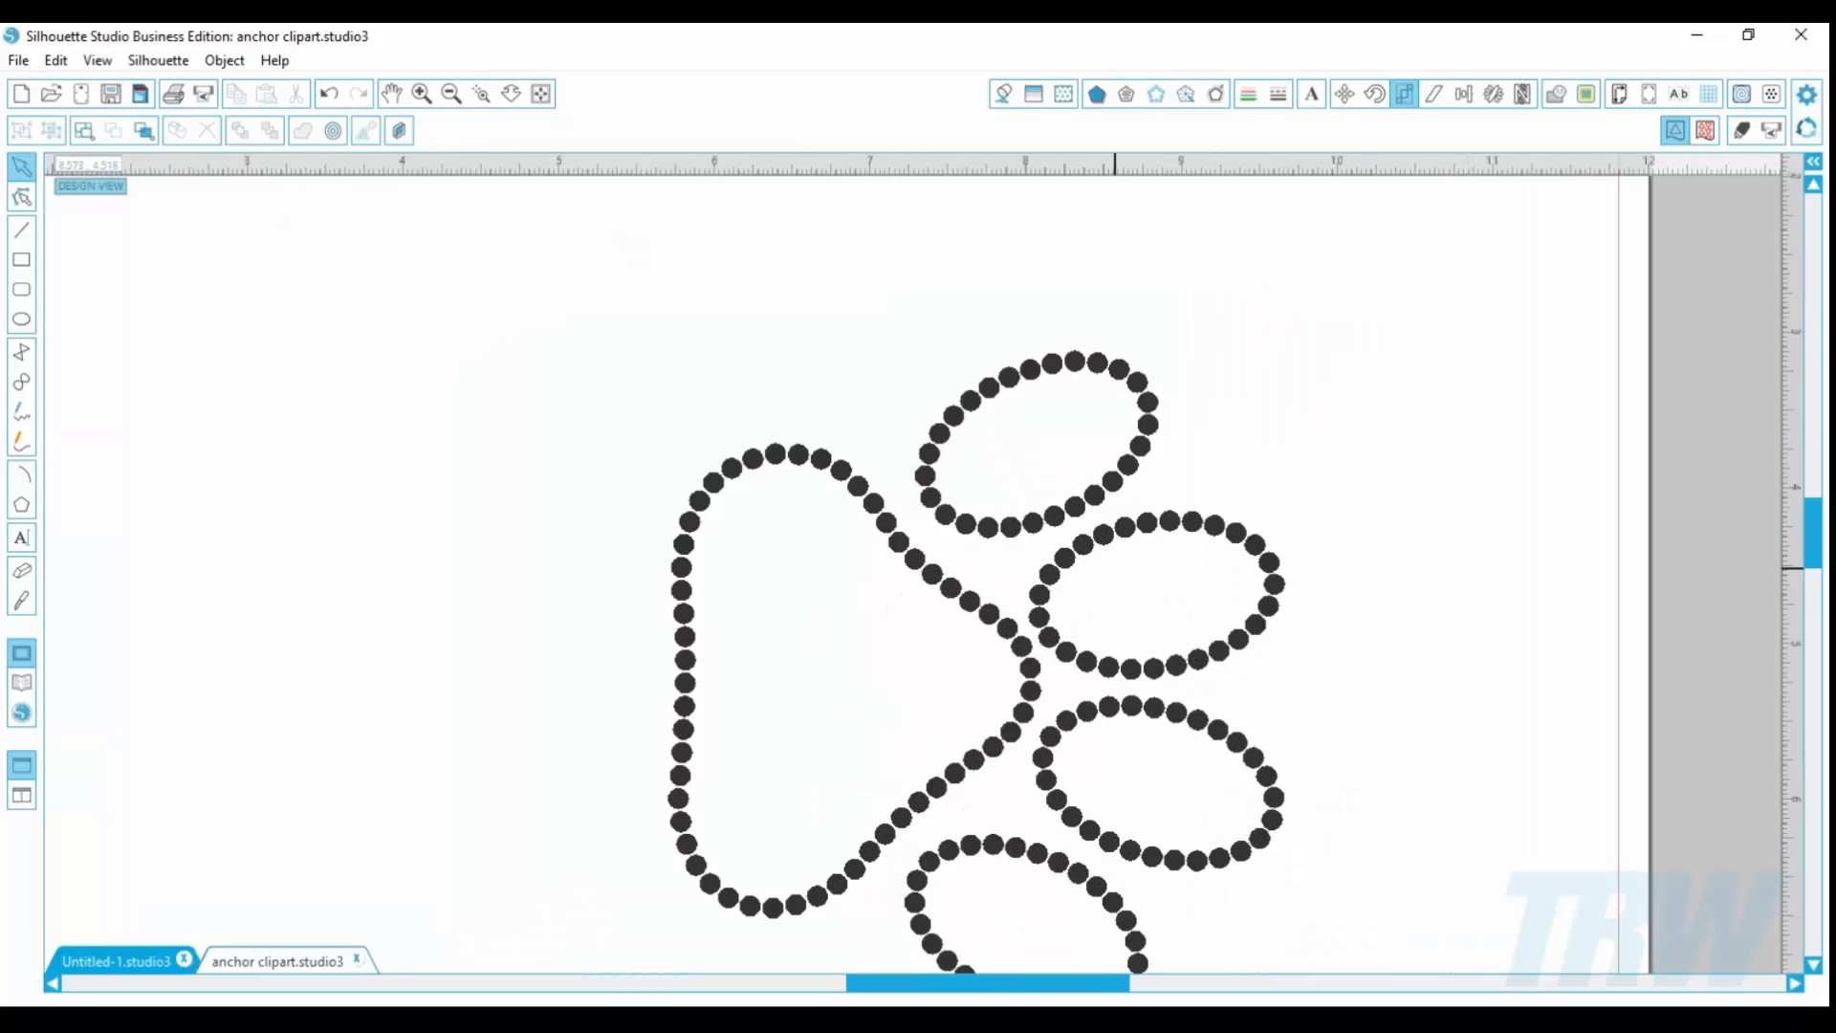
left_click(798, 454)
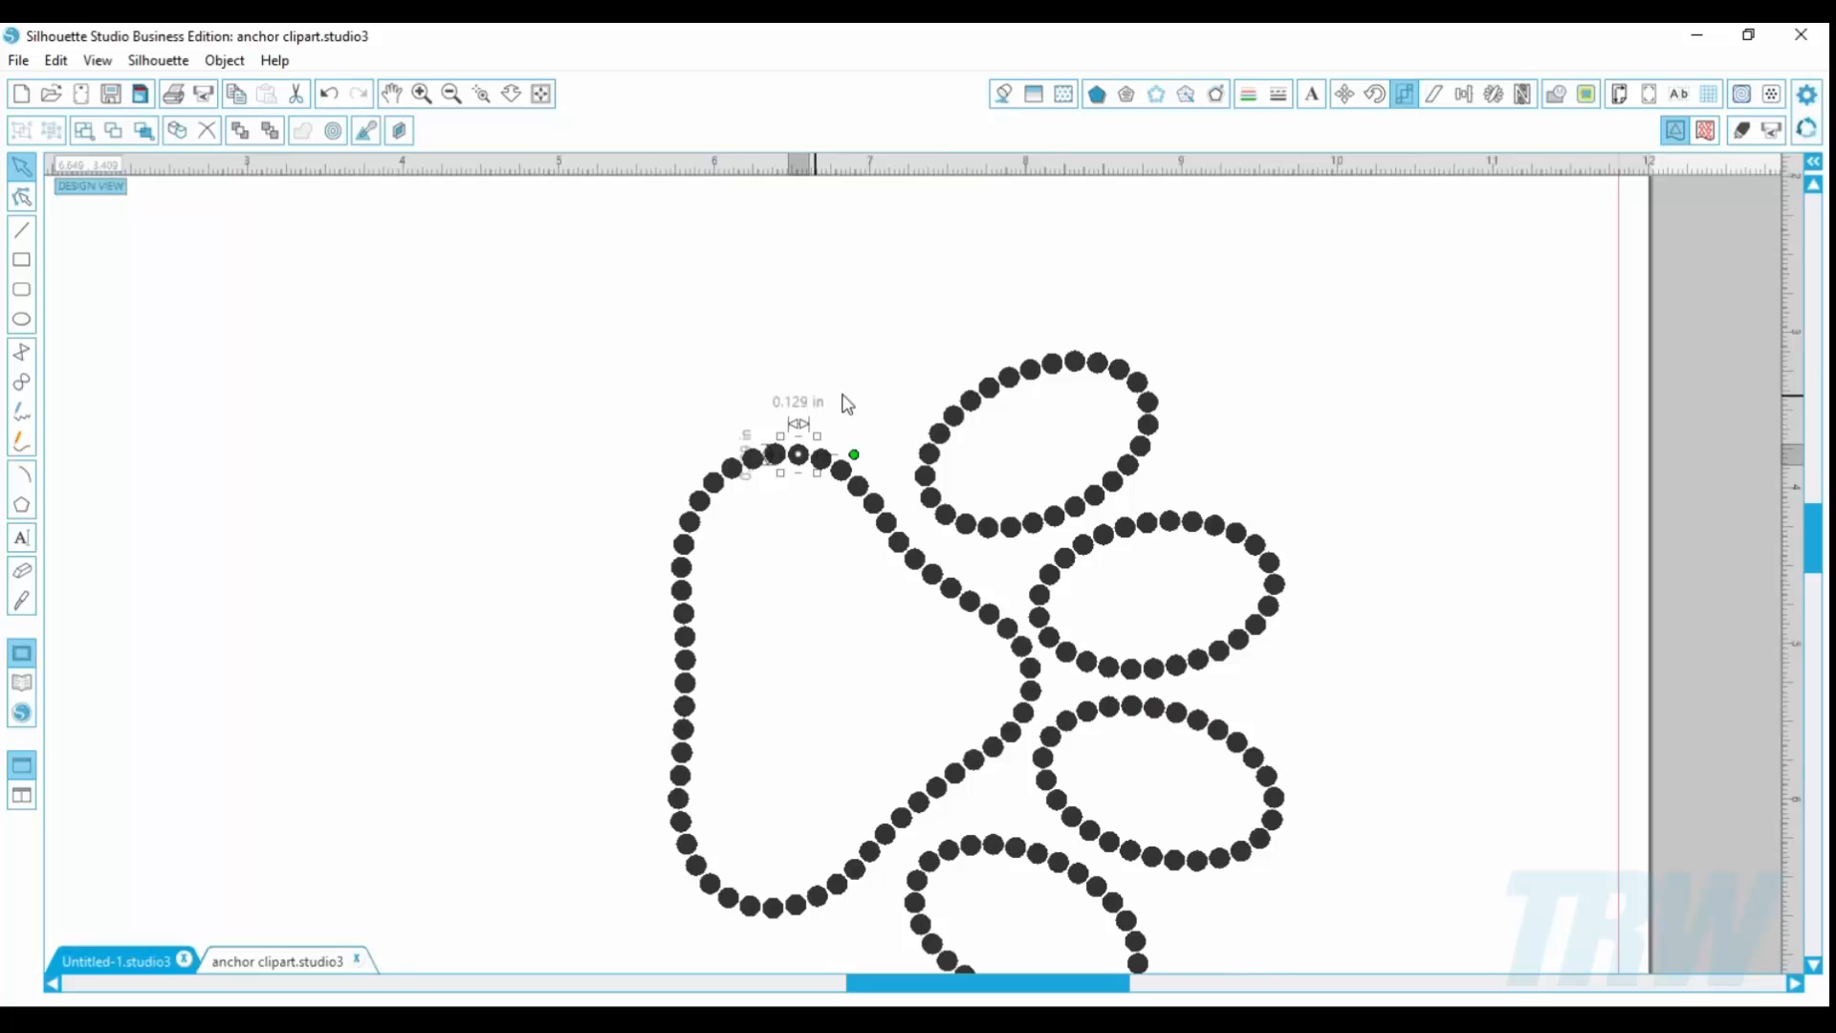
left_click(541, 92)
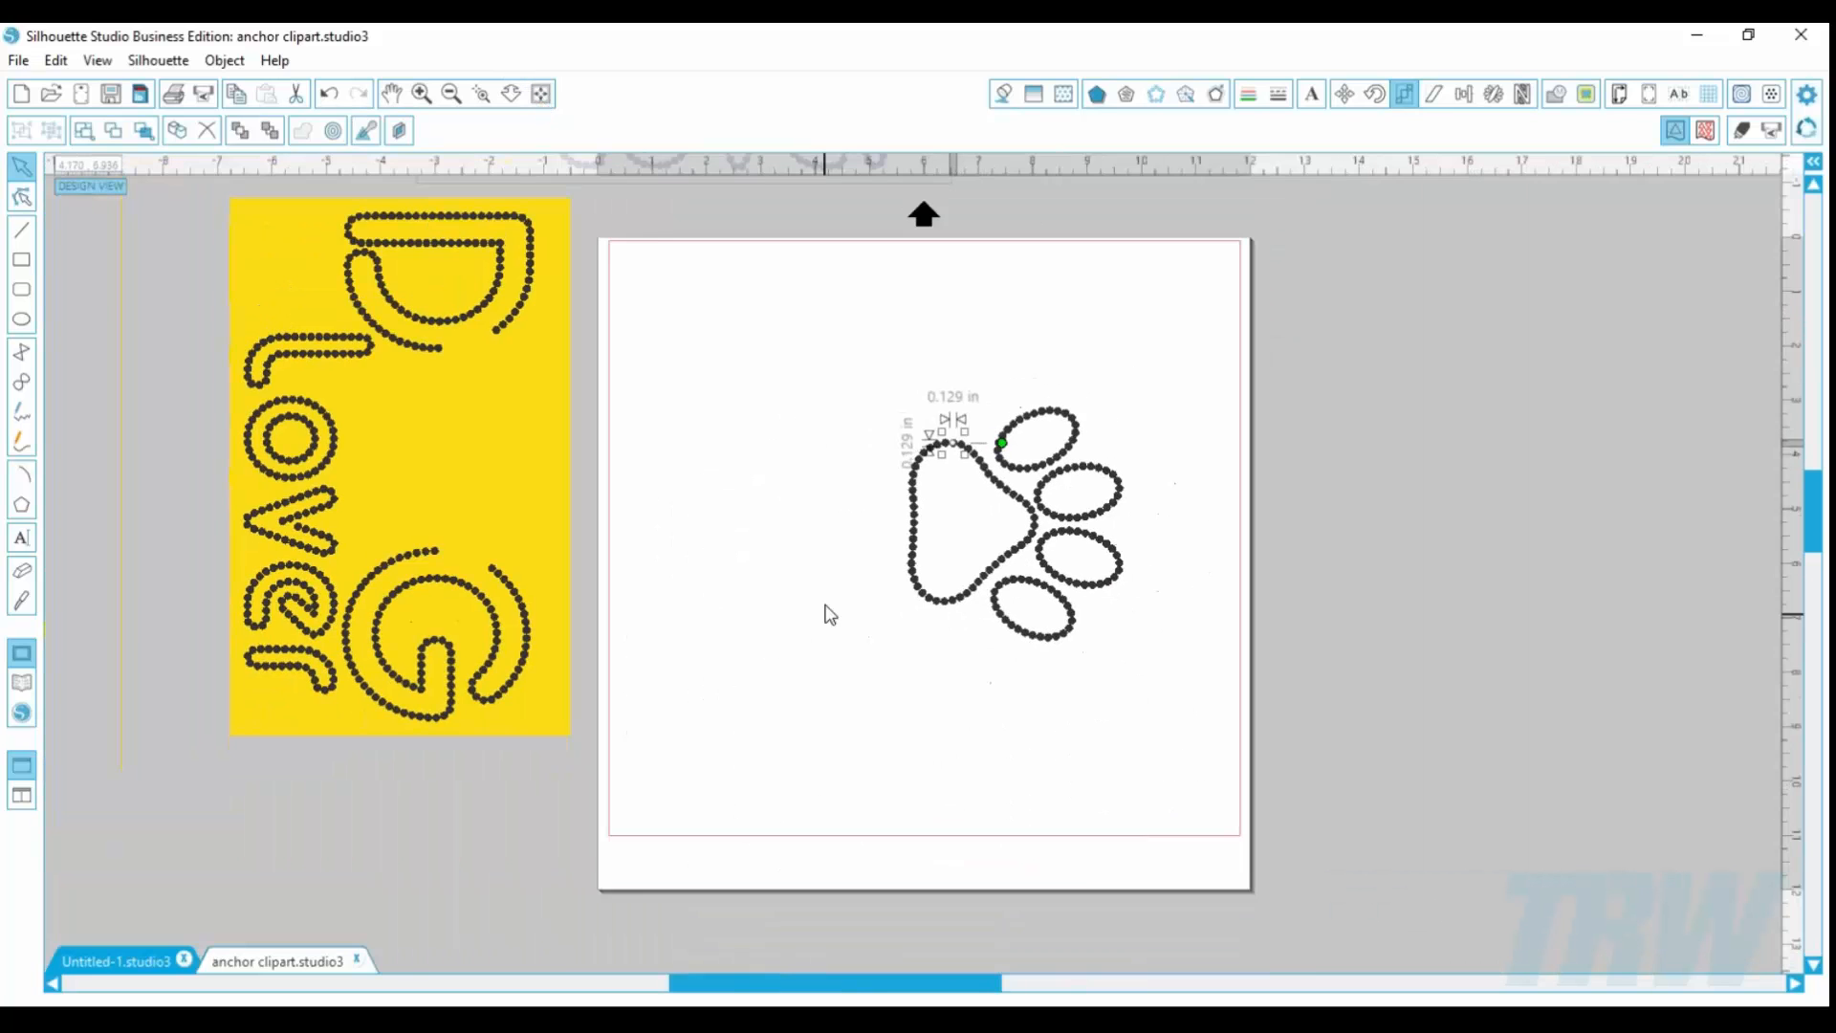
left_click(828, 614)
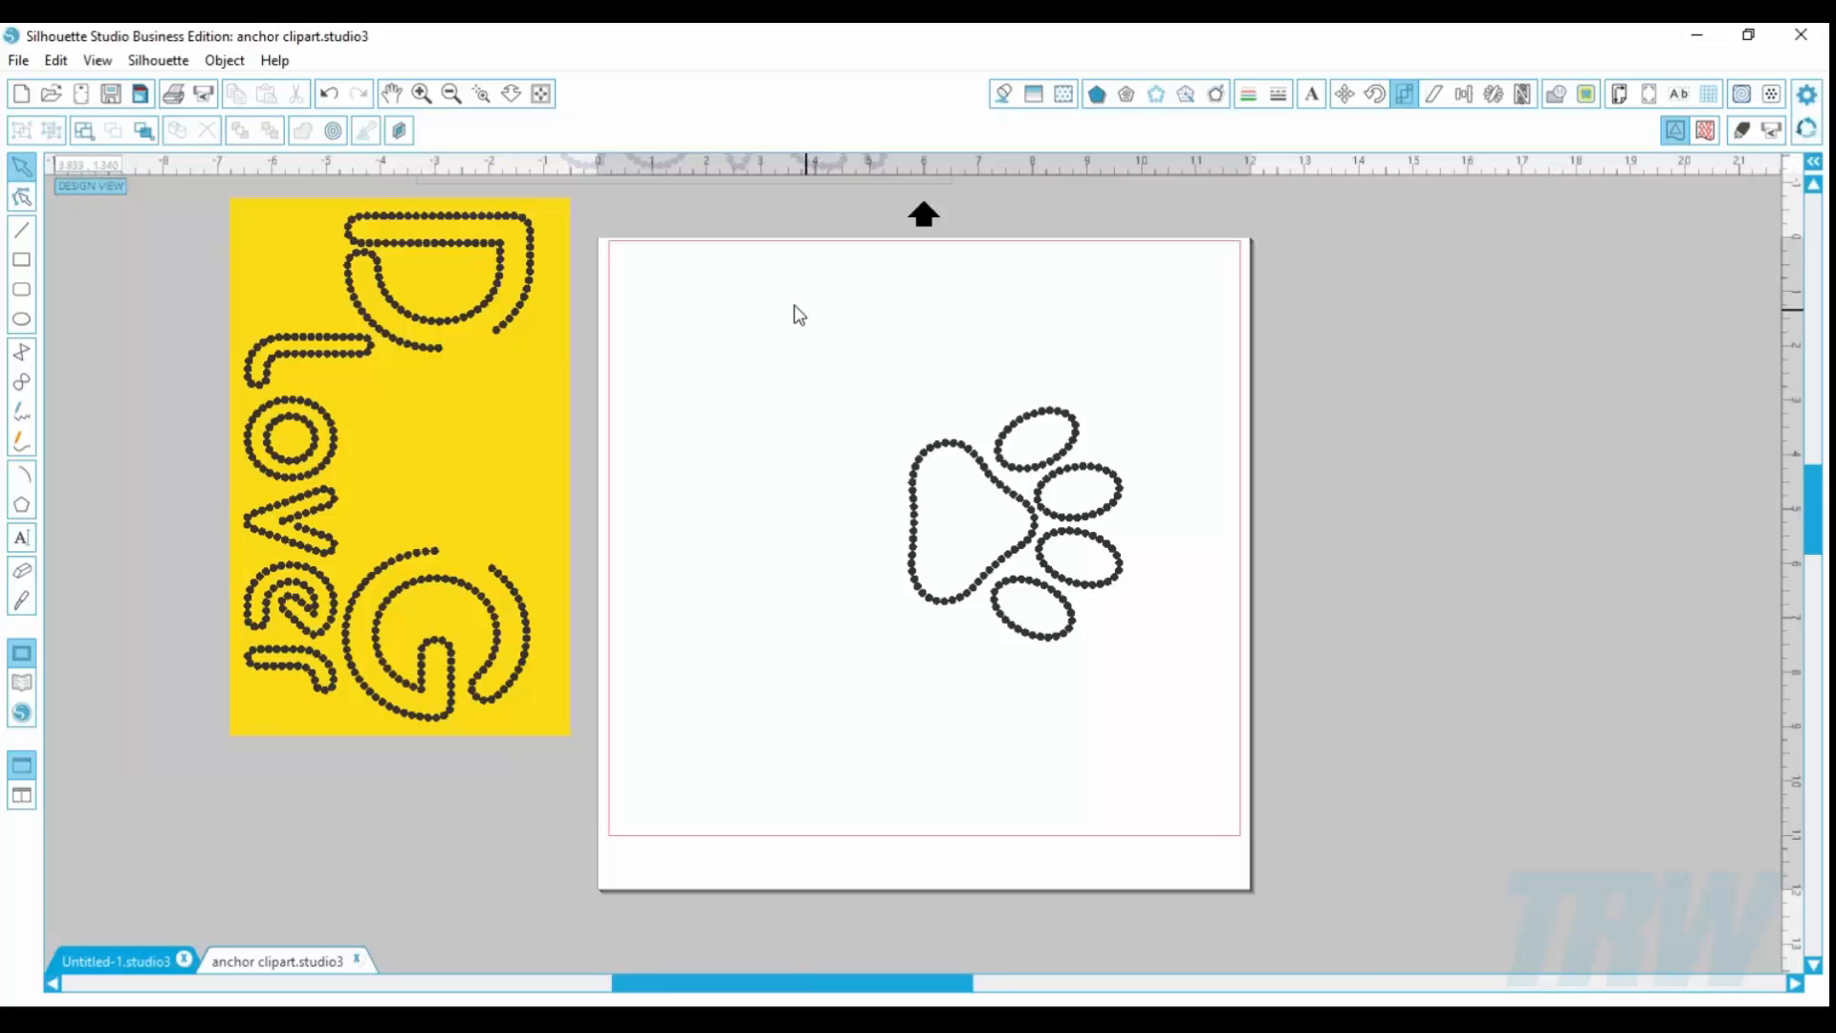
Step: Delete the paw from the page and the remaining Dog Lover designs around it
left_click_drag(793, 309, 1221, 783)
key("Delete")
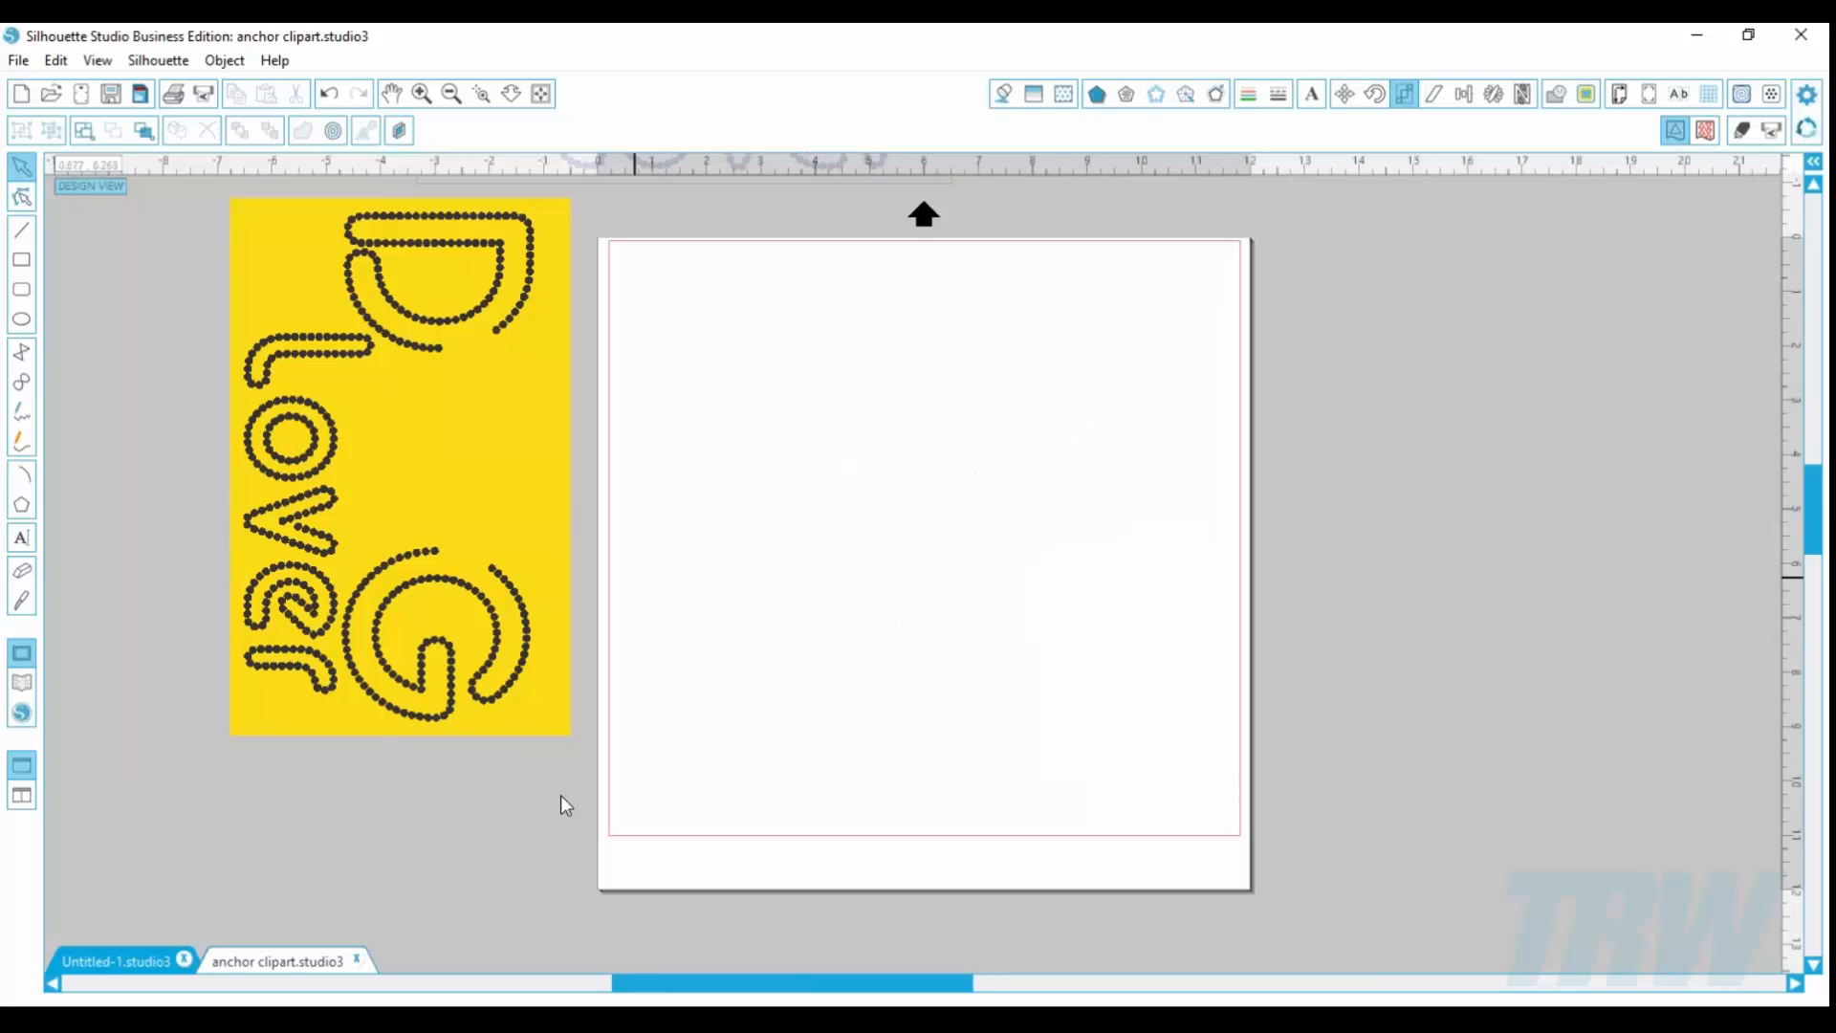
scroll(898, 613, "up", 10)
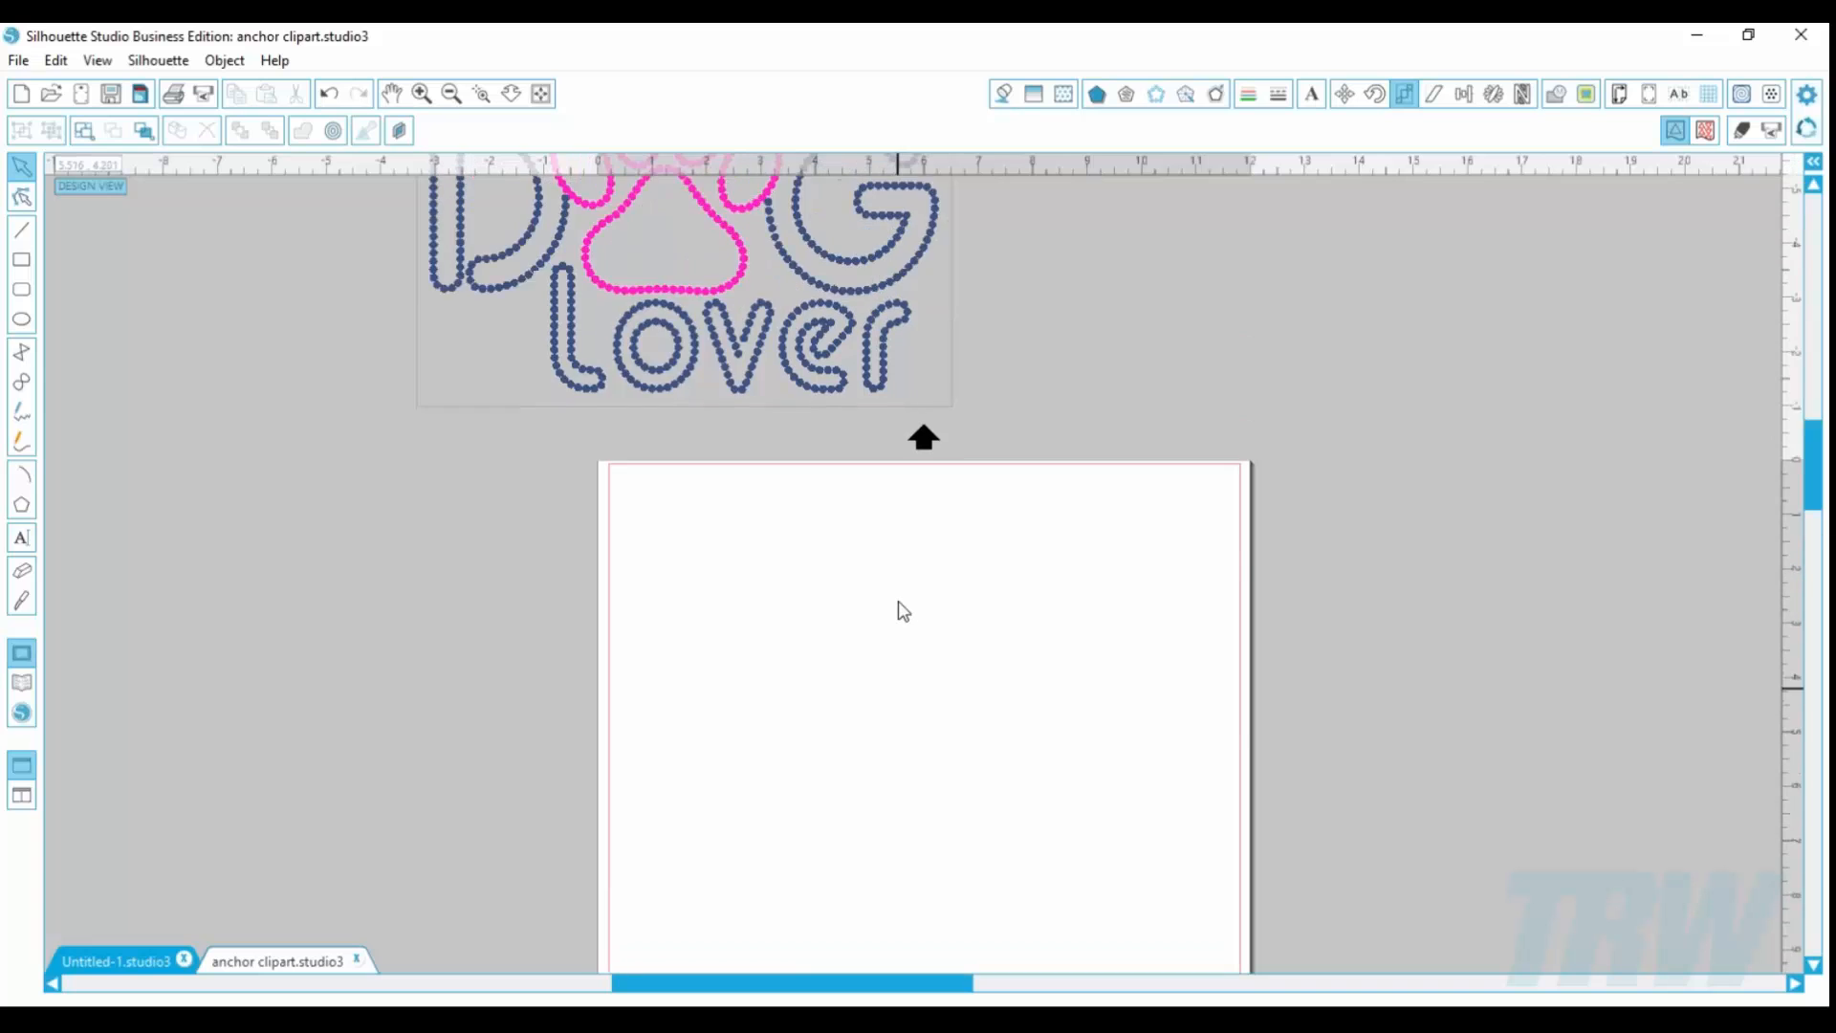
left_click_drag(262, 251, 1123, 794)
key("Delete")
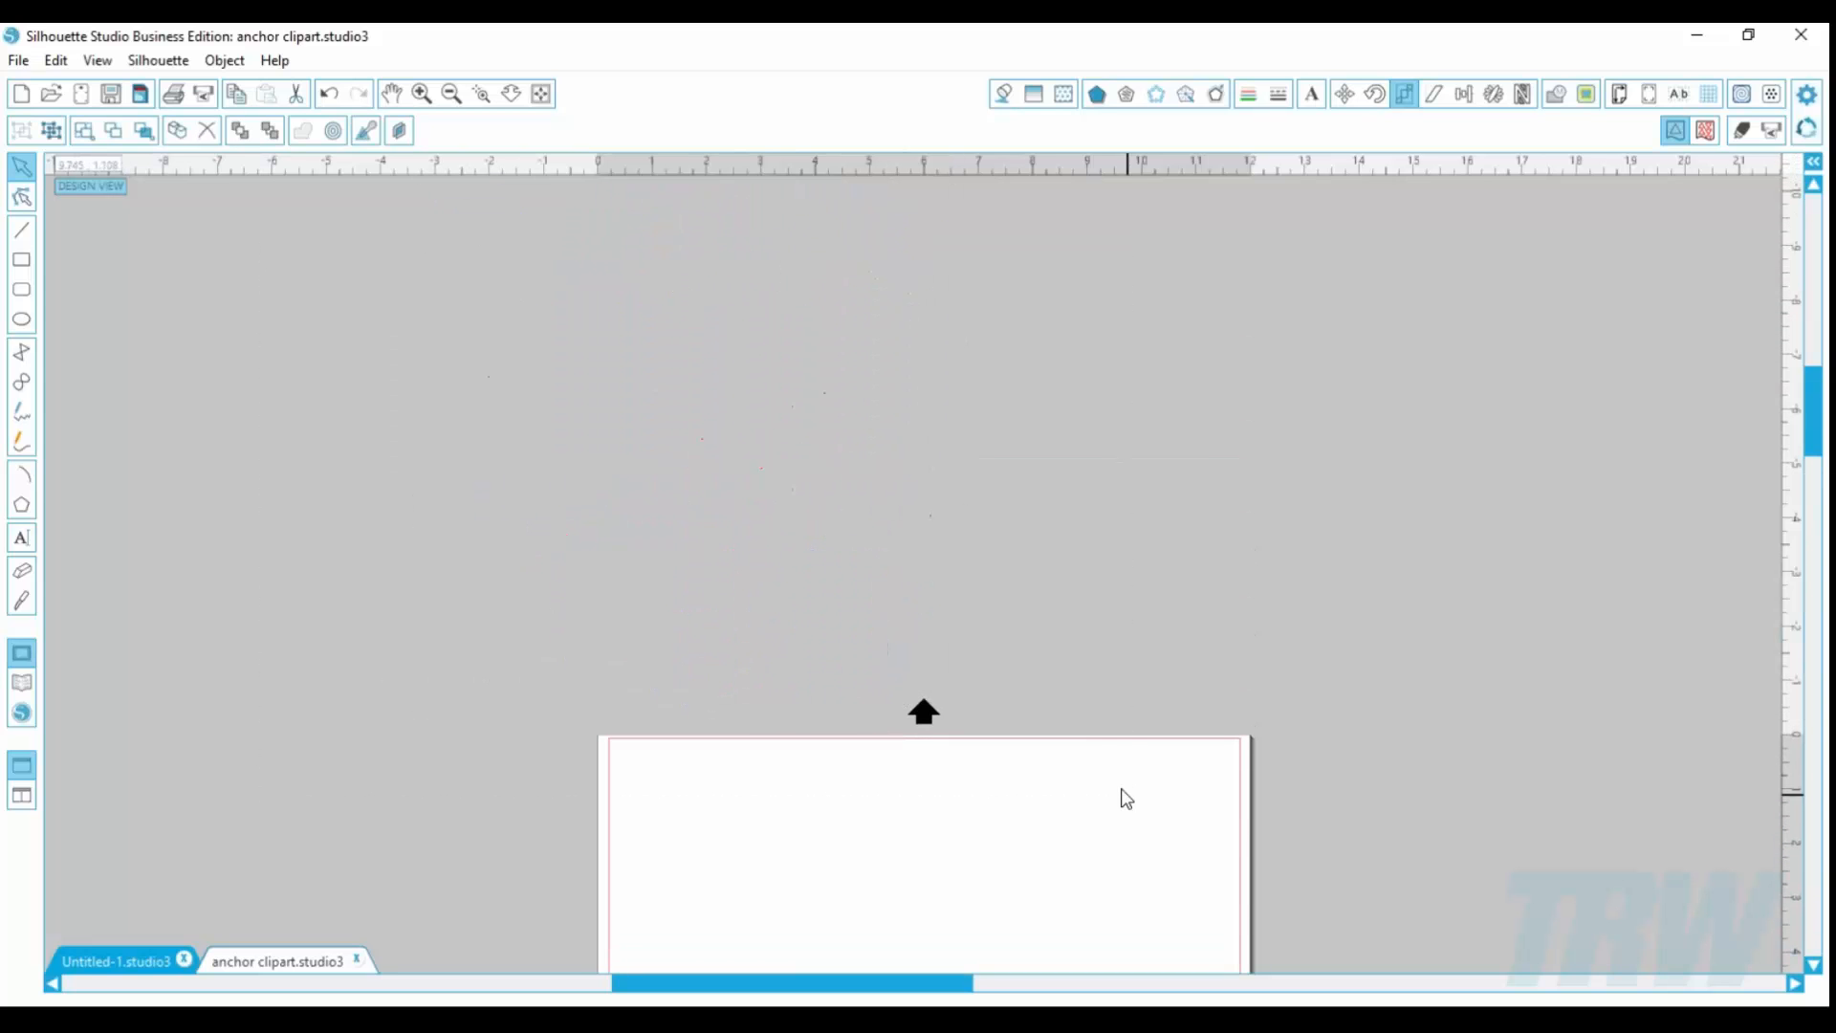
scroll(1099, 730, "down", 1)
scroll(517, 354, "down", 9)
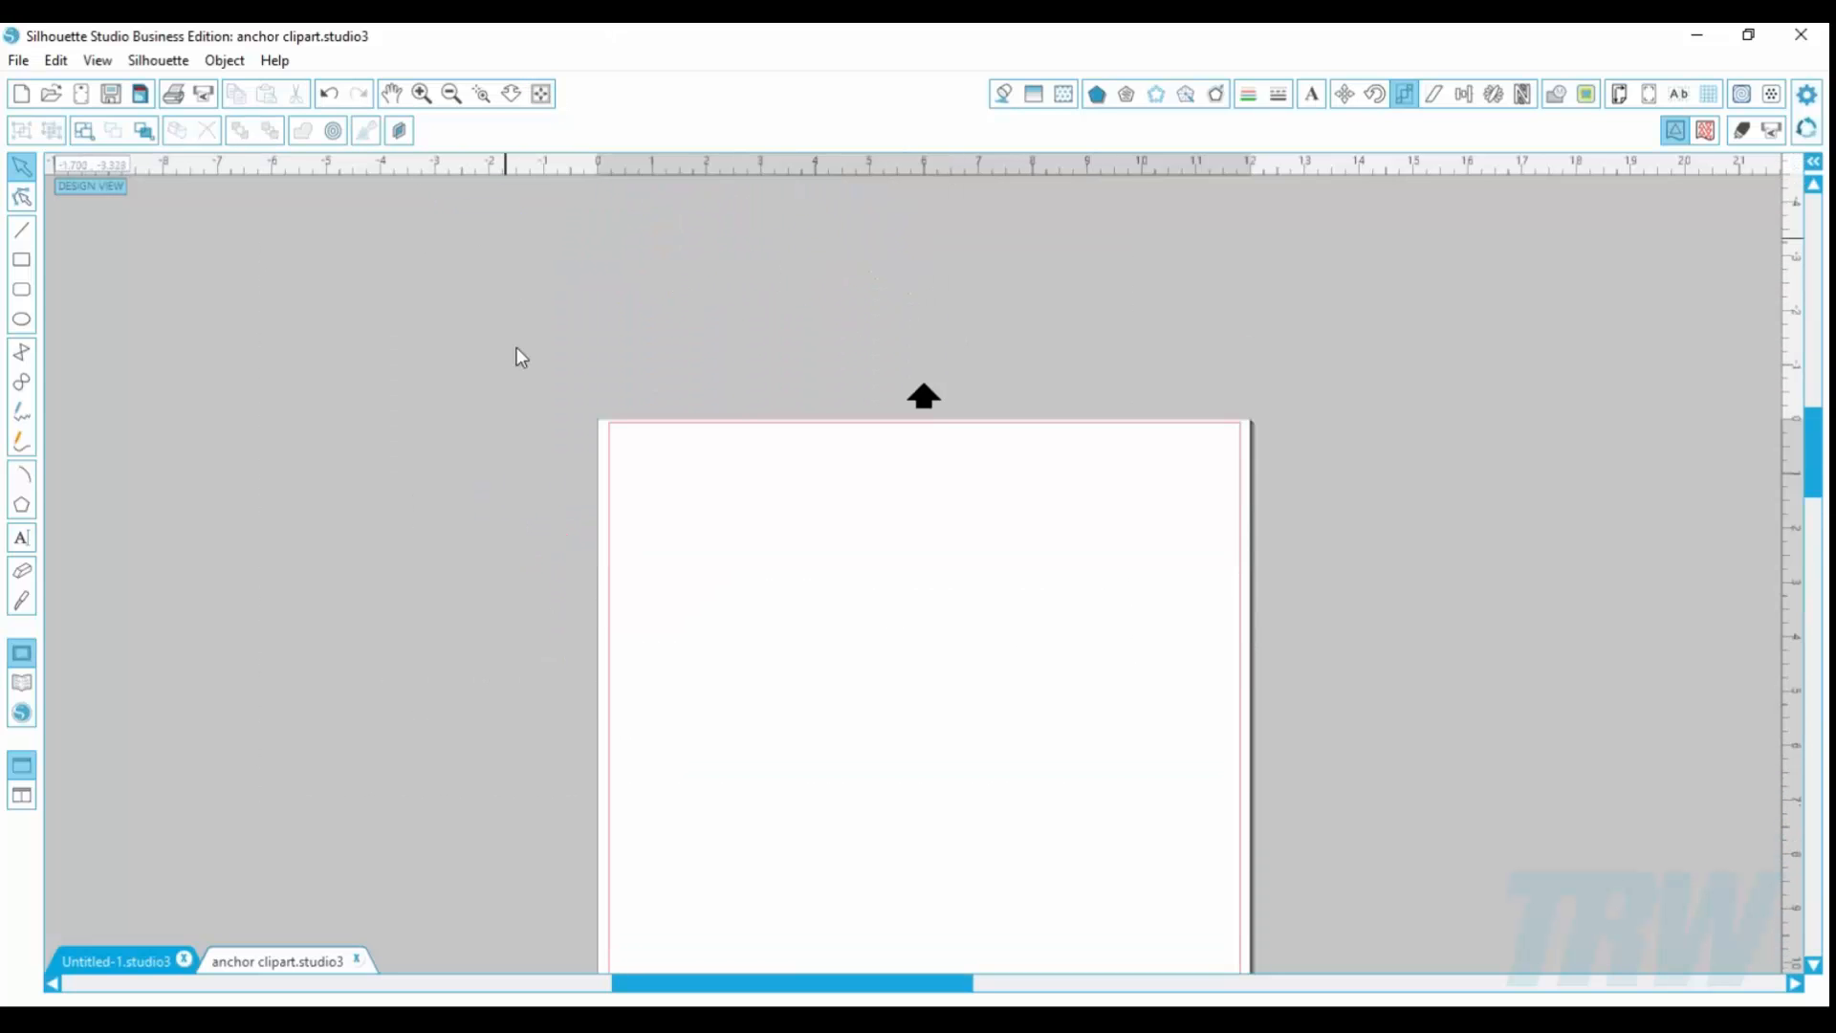